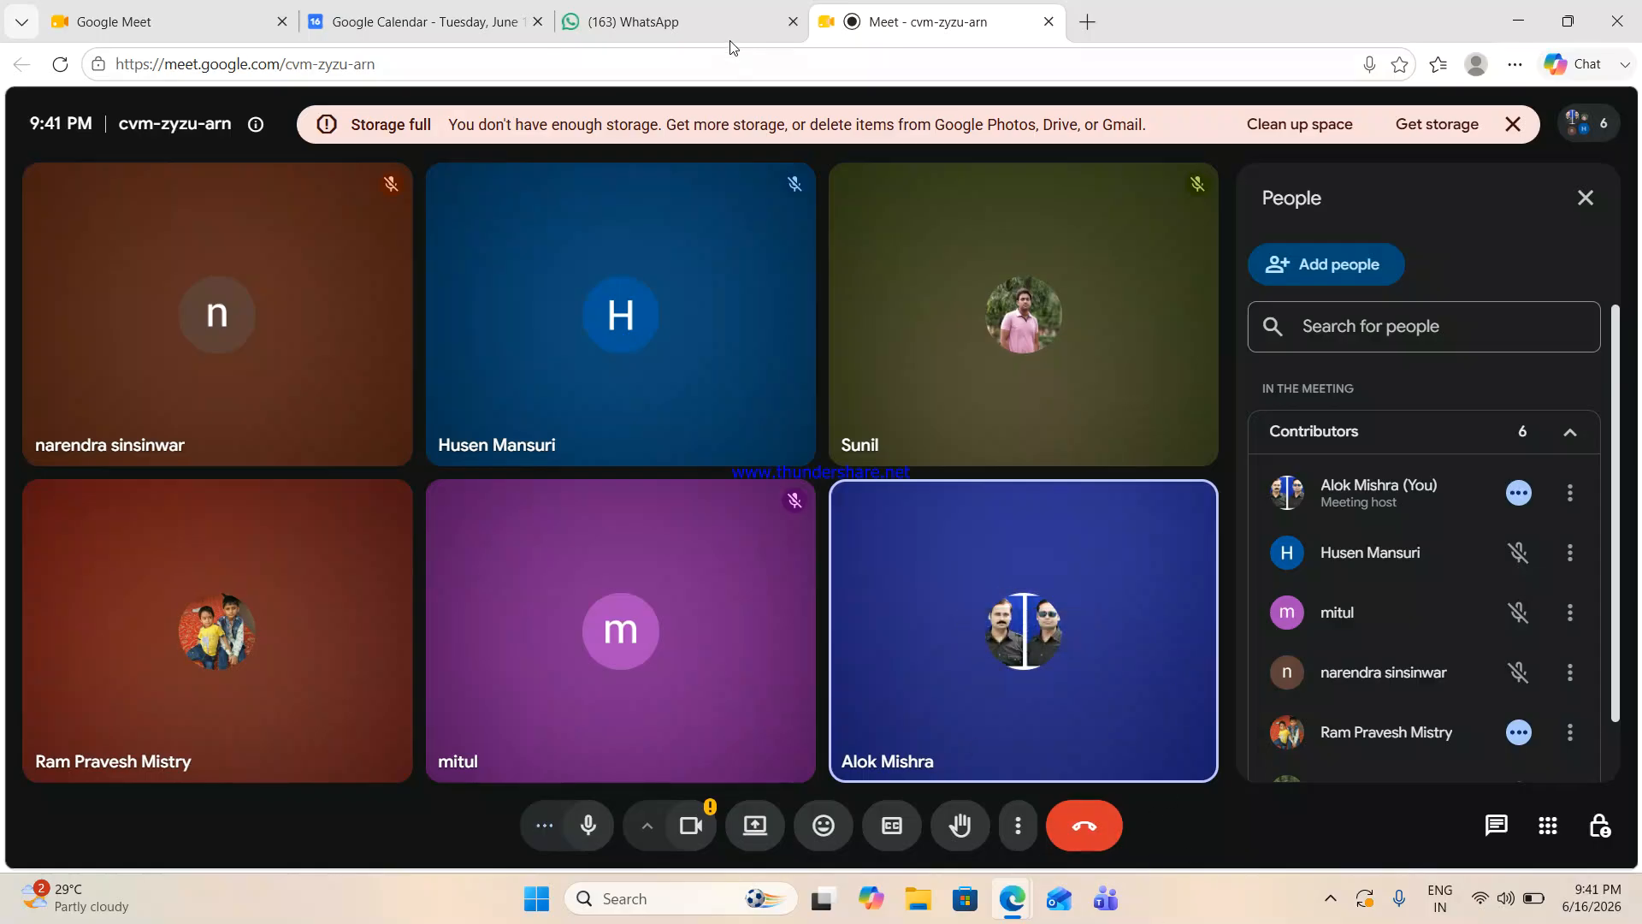
# - Present the entire screen to the Google Meet call participants, without sharing audio outputs
pyautogui.click(754, 825)
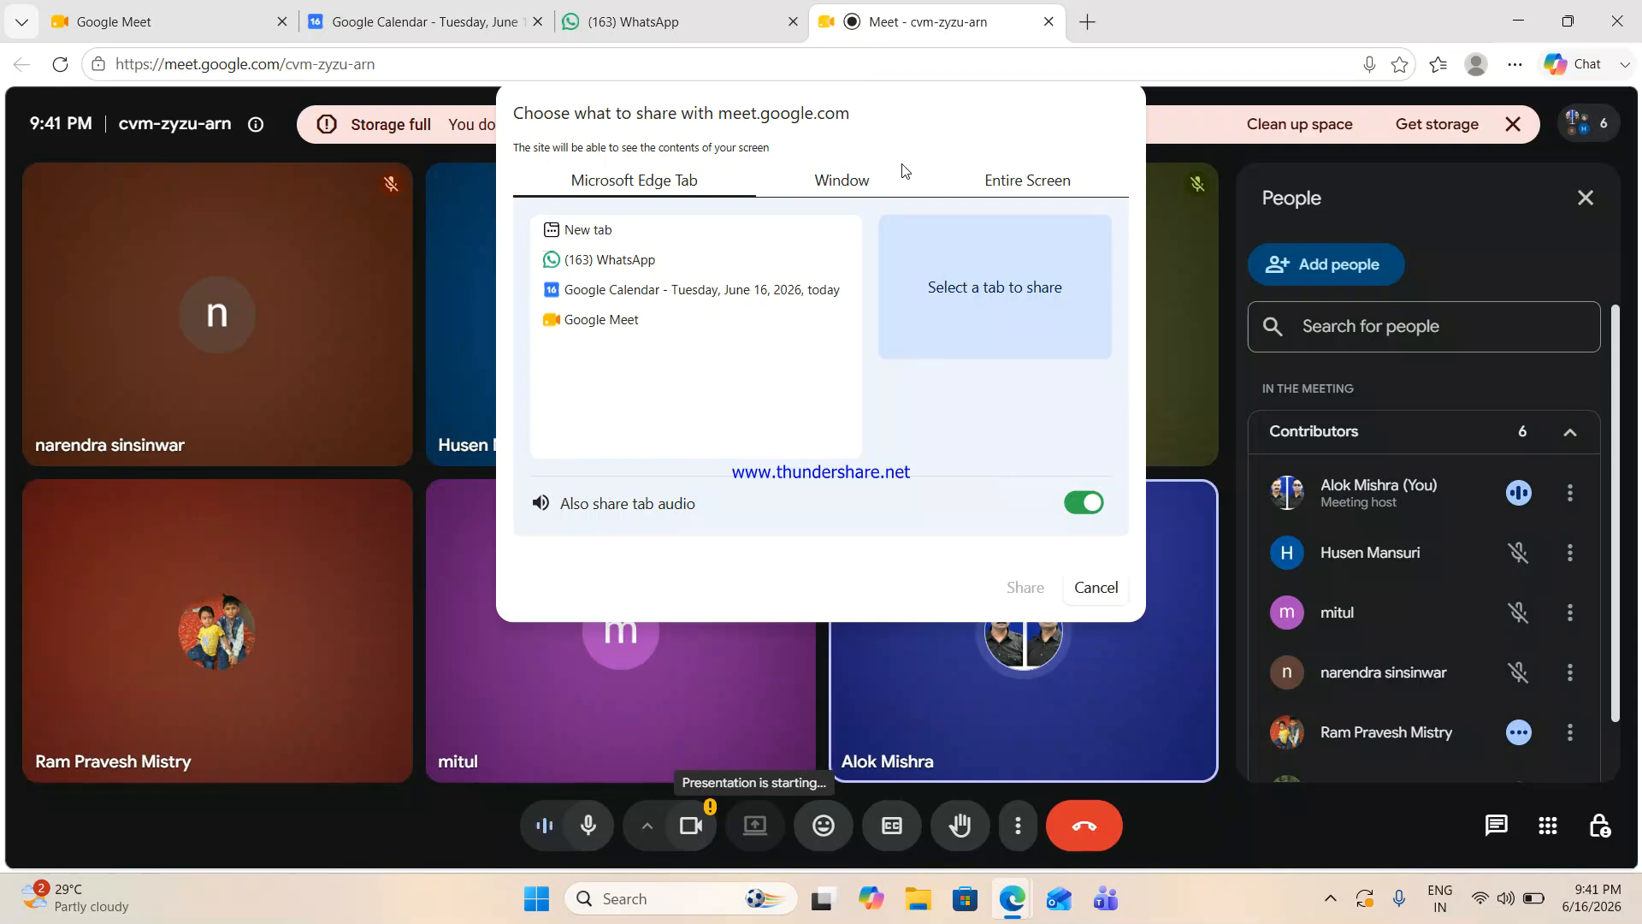
pyautogui.click(1018, 177)
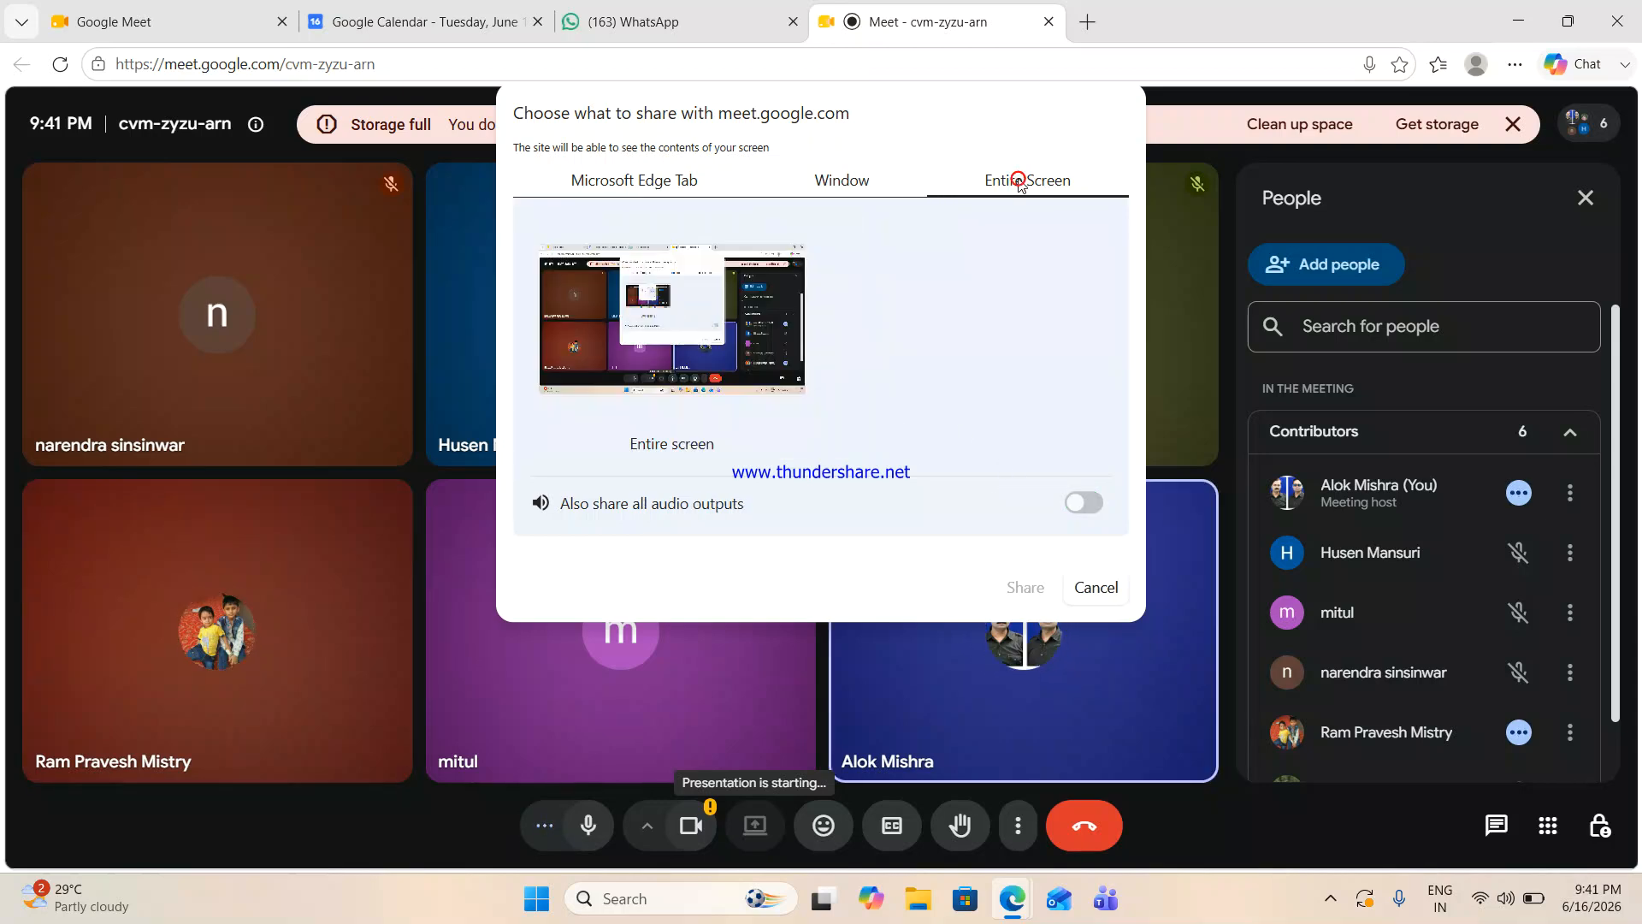
pyautogui.click(748, 319)
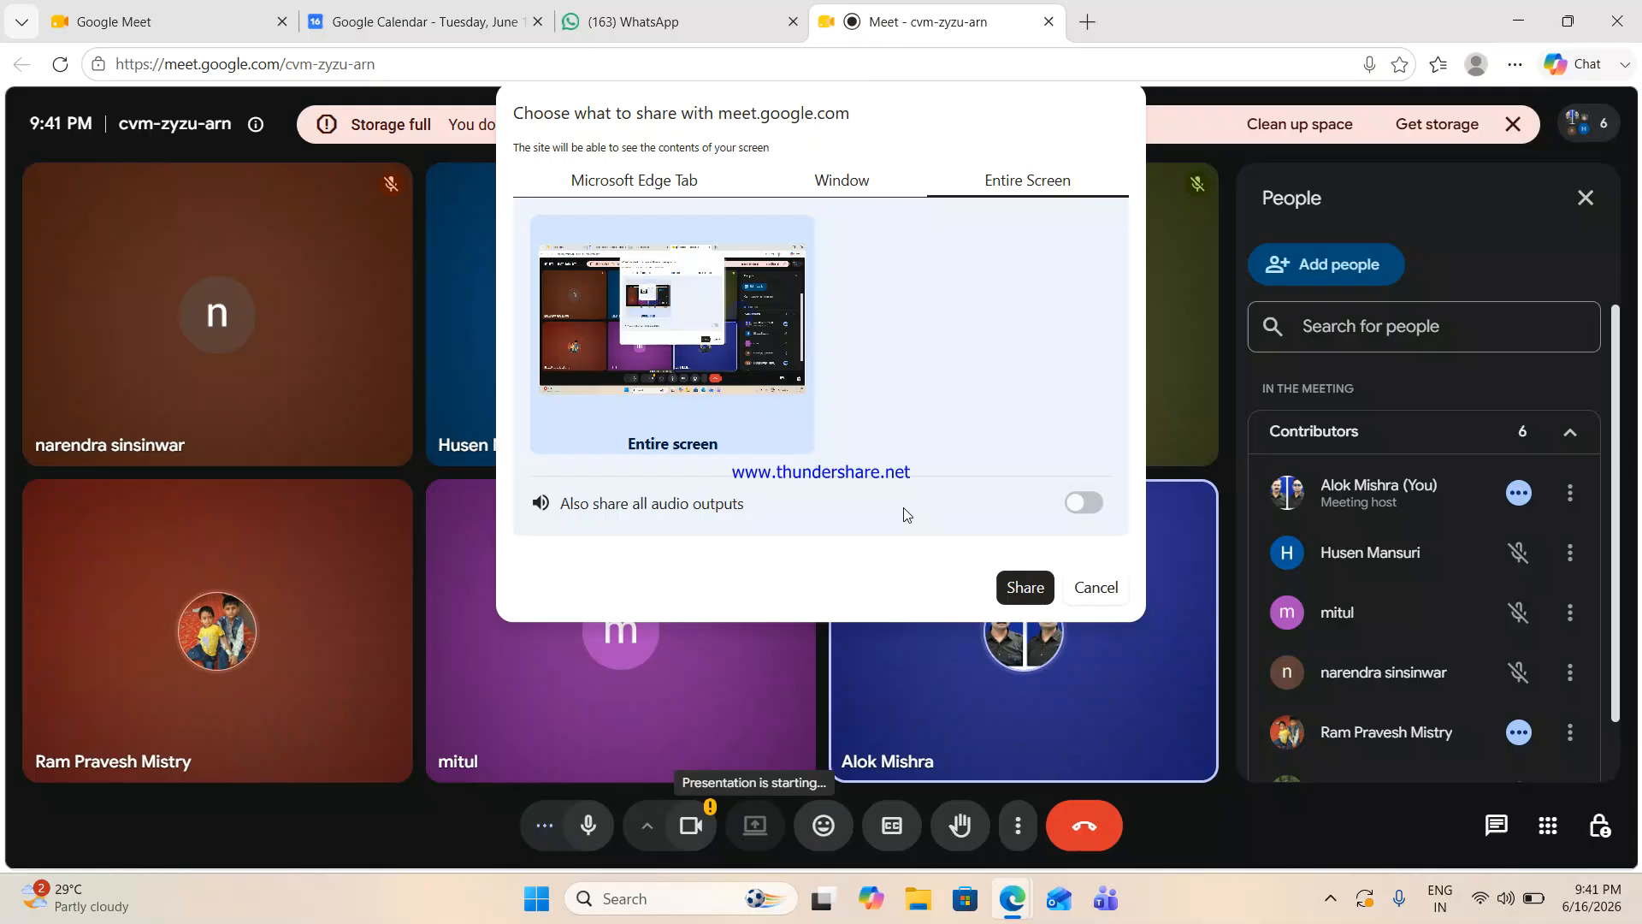
pyautogui.click(1035, 580)
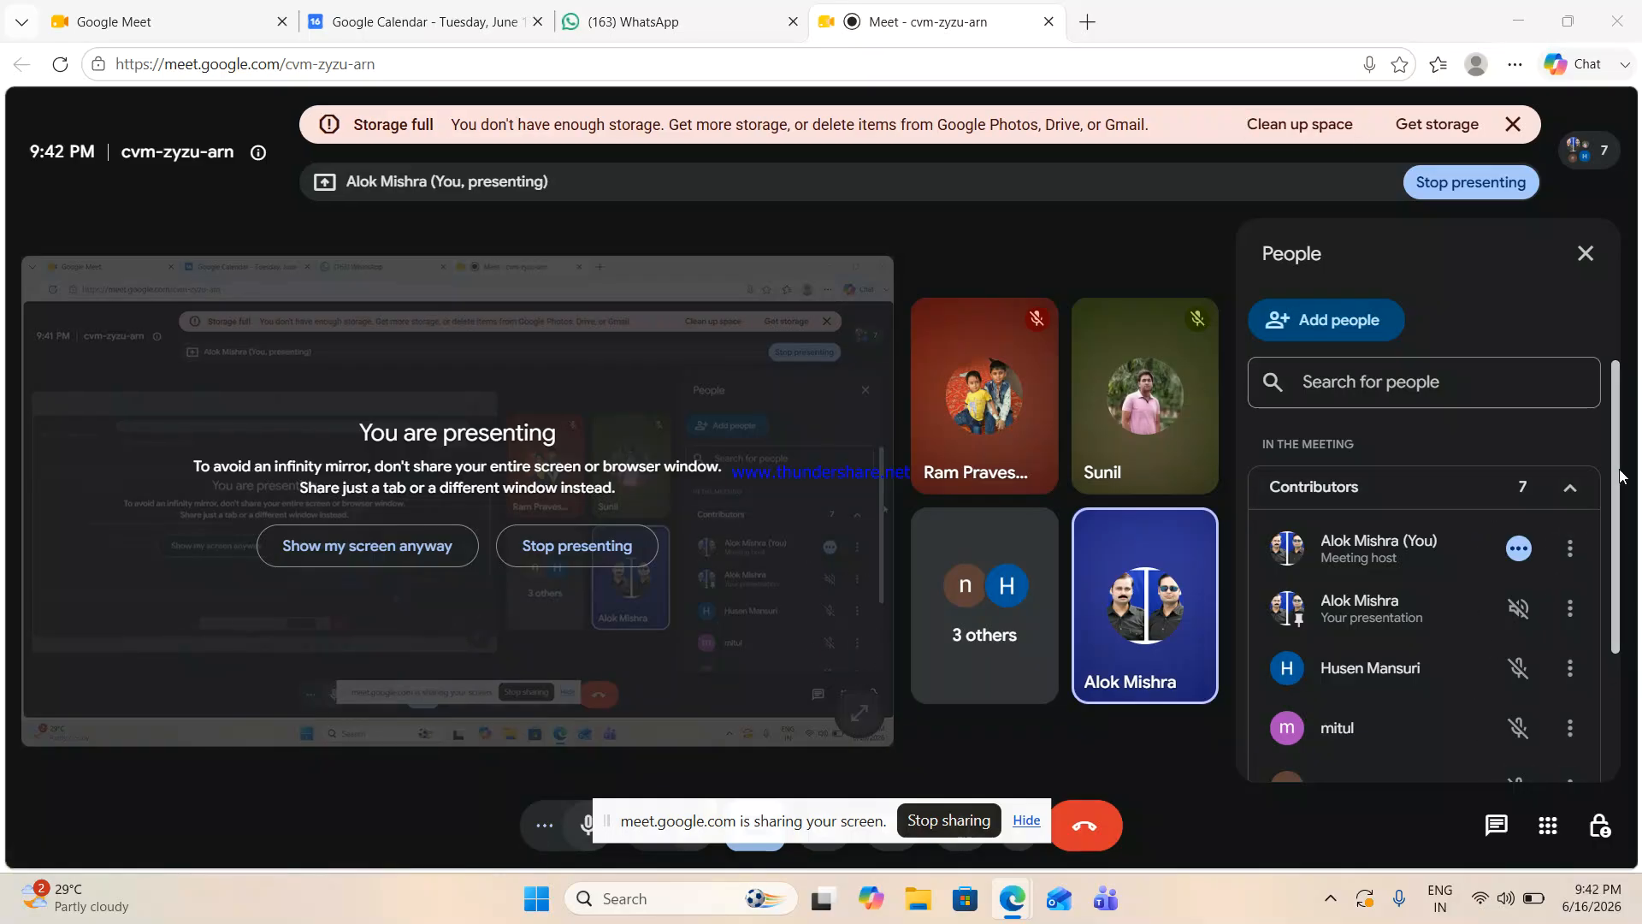
pyautogui.moveTo(1617, 479)
pyautogui.mouseDown()
pyautogui.moveTo(1617, 595)
pyautogui.moveTo(1608, 470)
pyautogui.mouseUp()
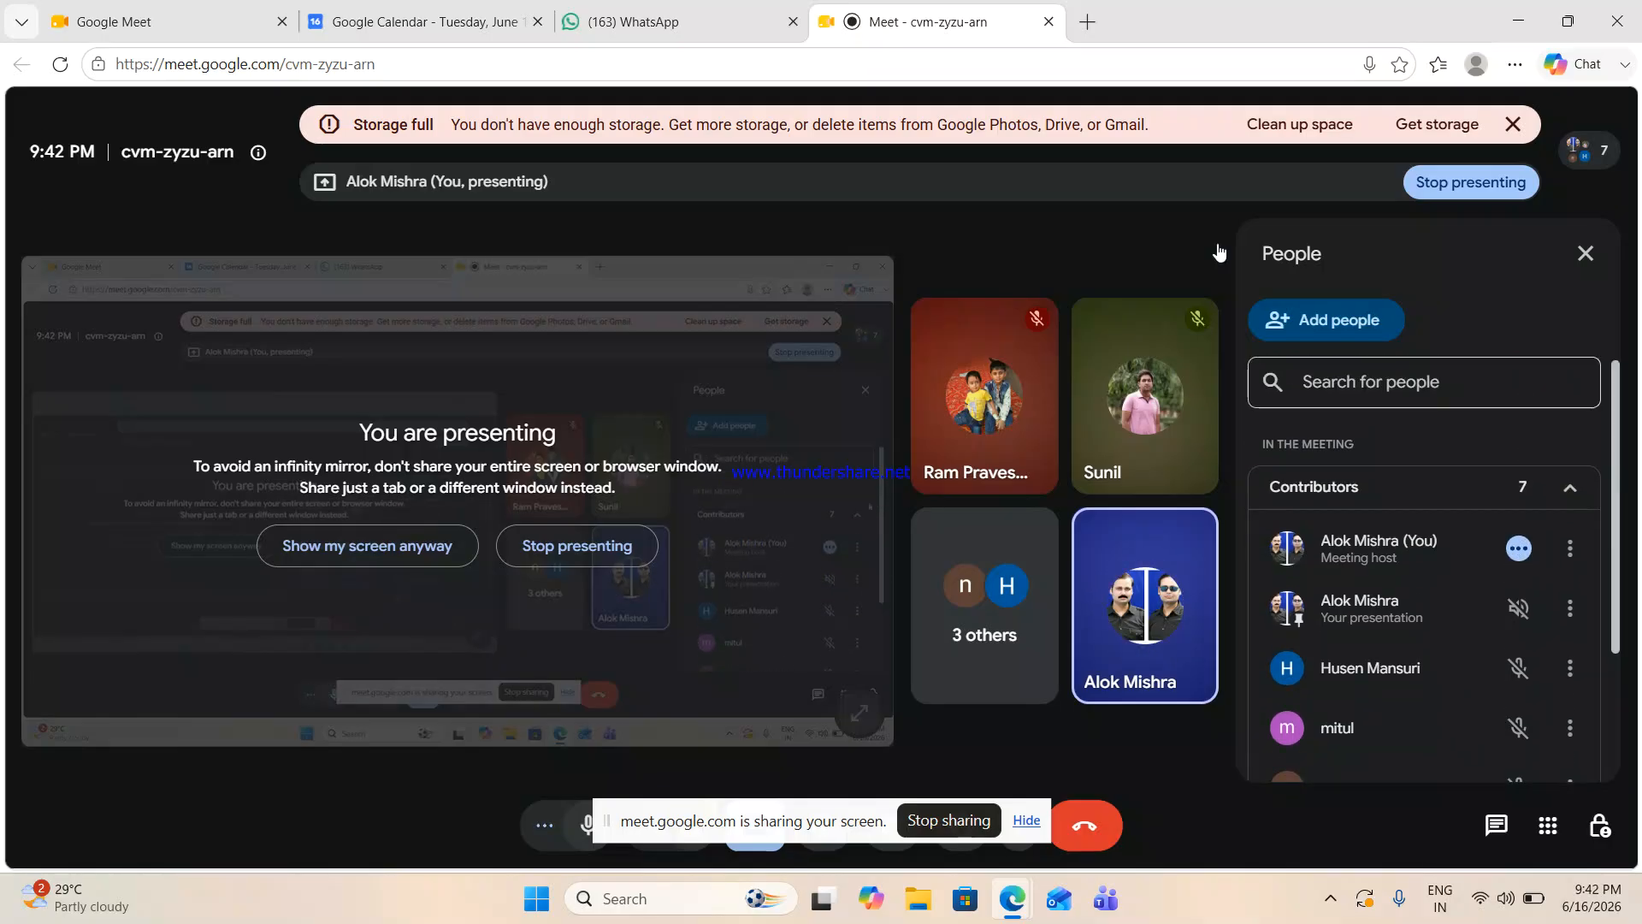
# - Close the WhatsApp page in the browser and show the Windows desktop
pyautogui.click(718, 20)
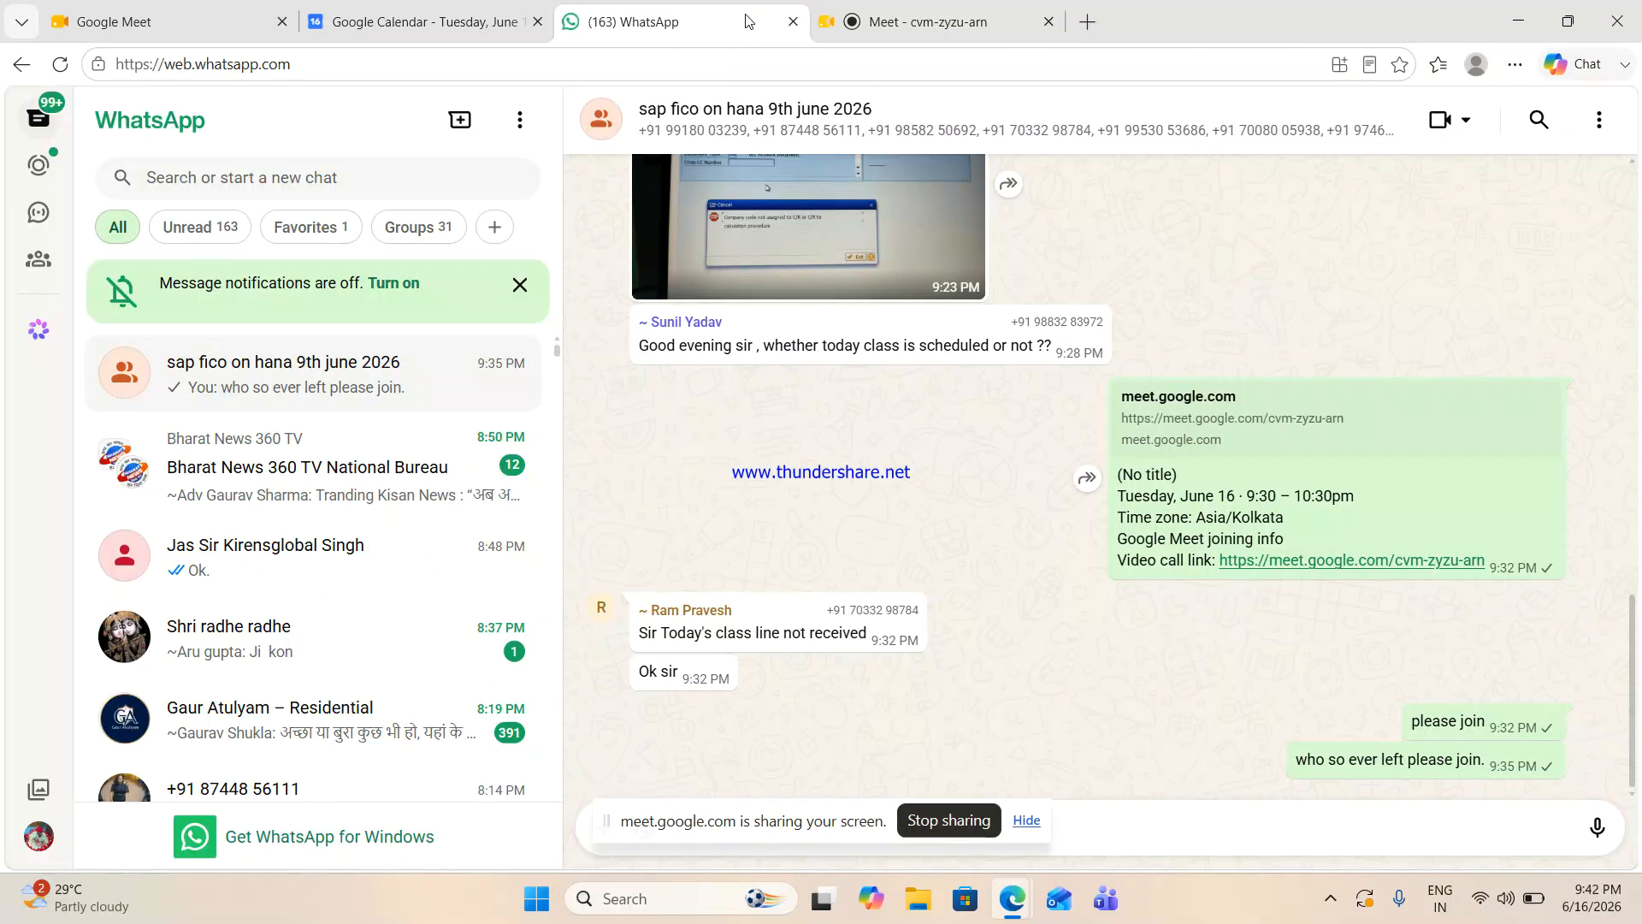
pyautogui.click(793, 22)
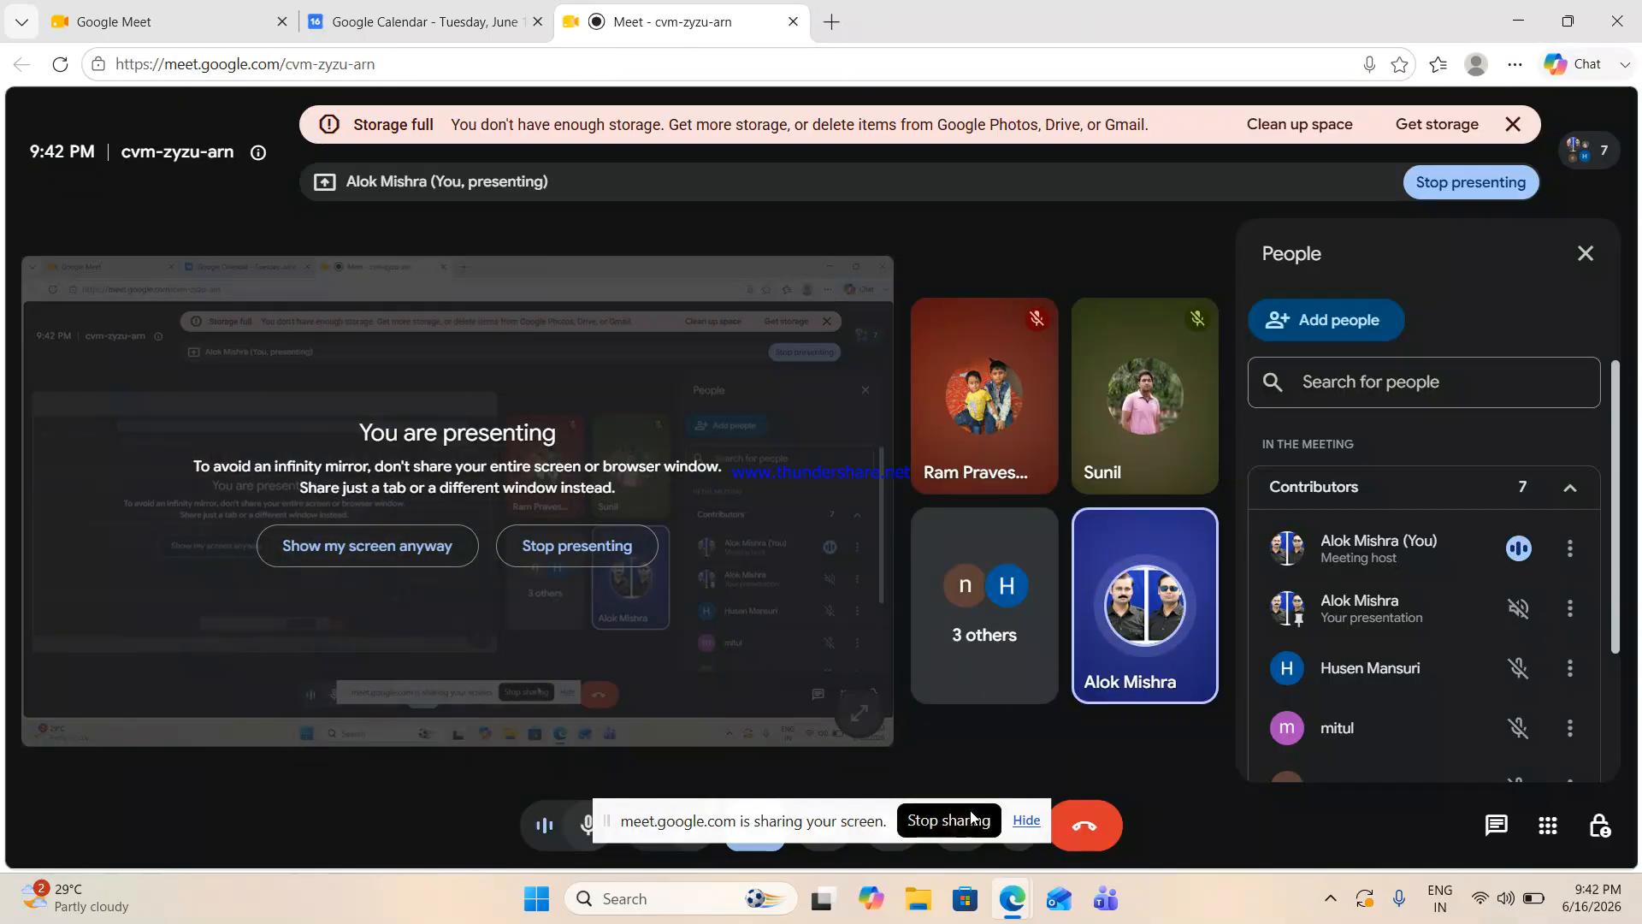
pyautogui.press('super+d')
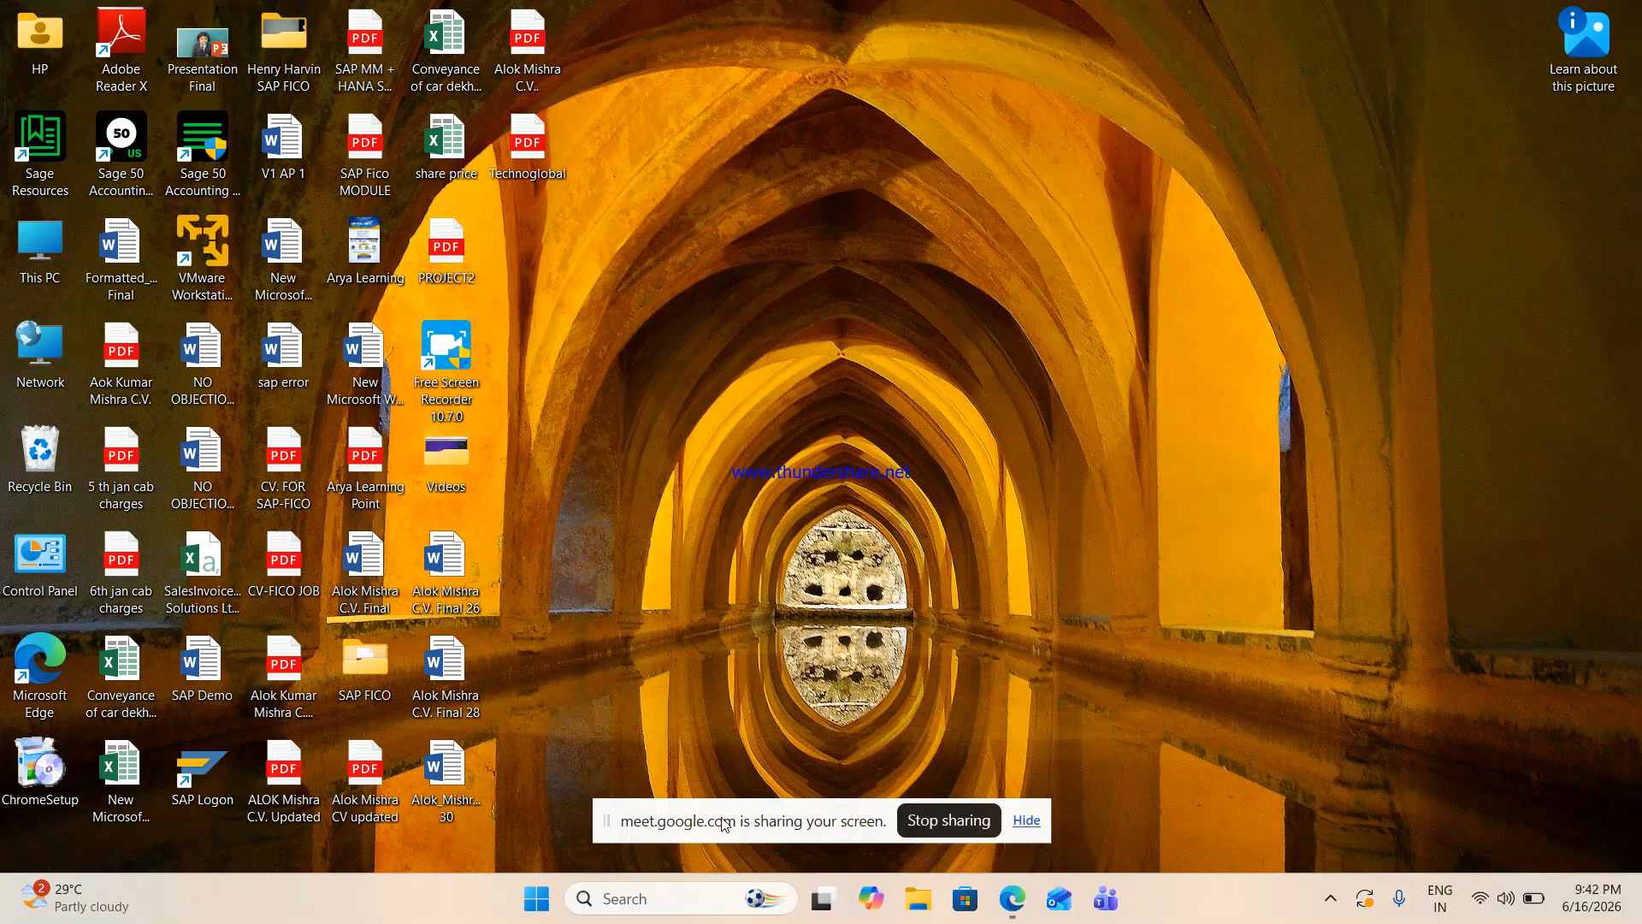
pyautogui.click(663, 909)
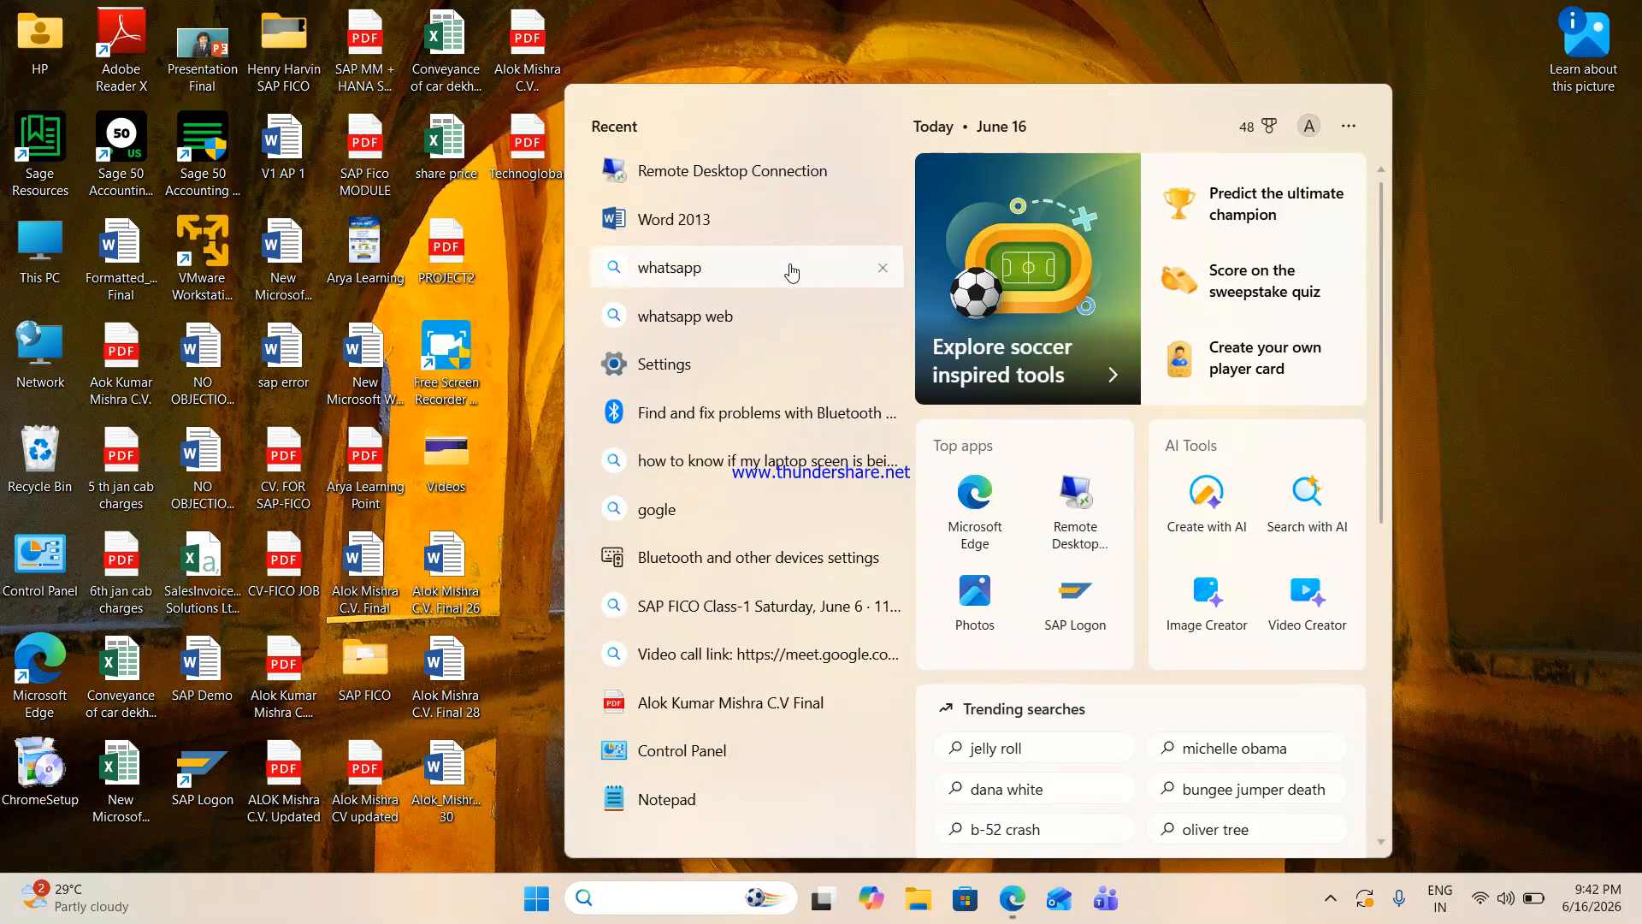
pyautogui.click(753, 189)
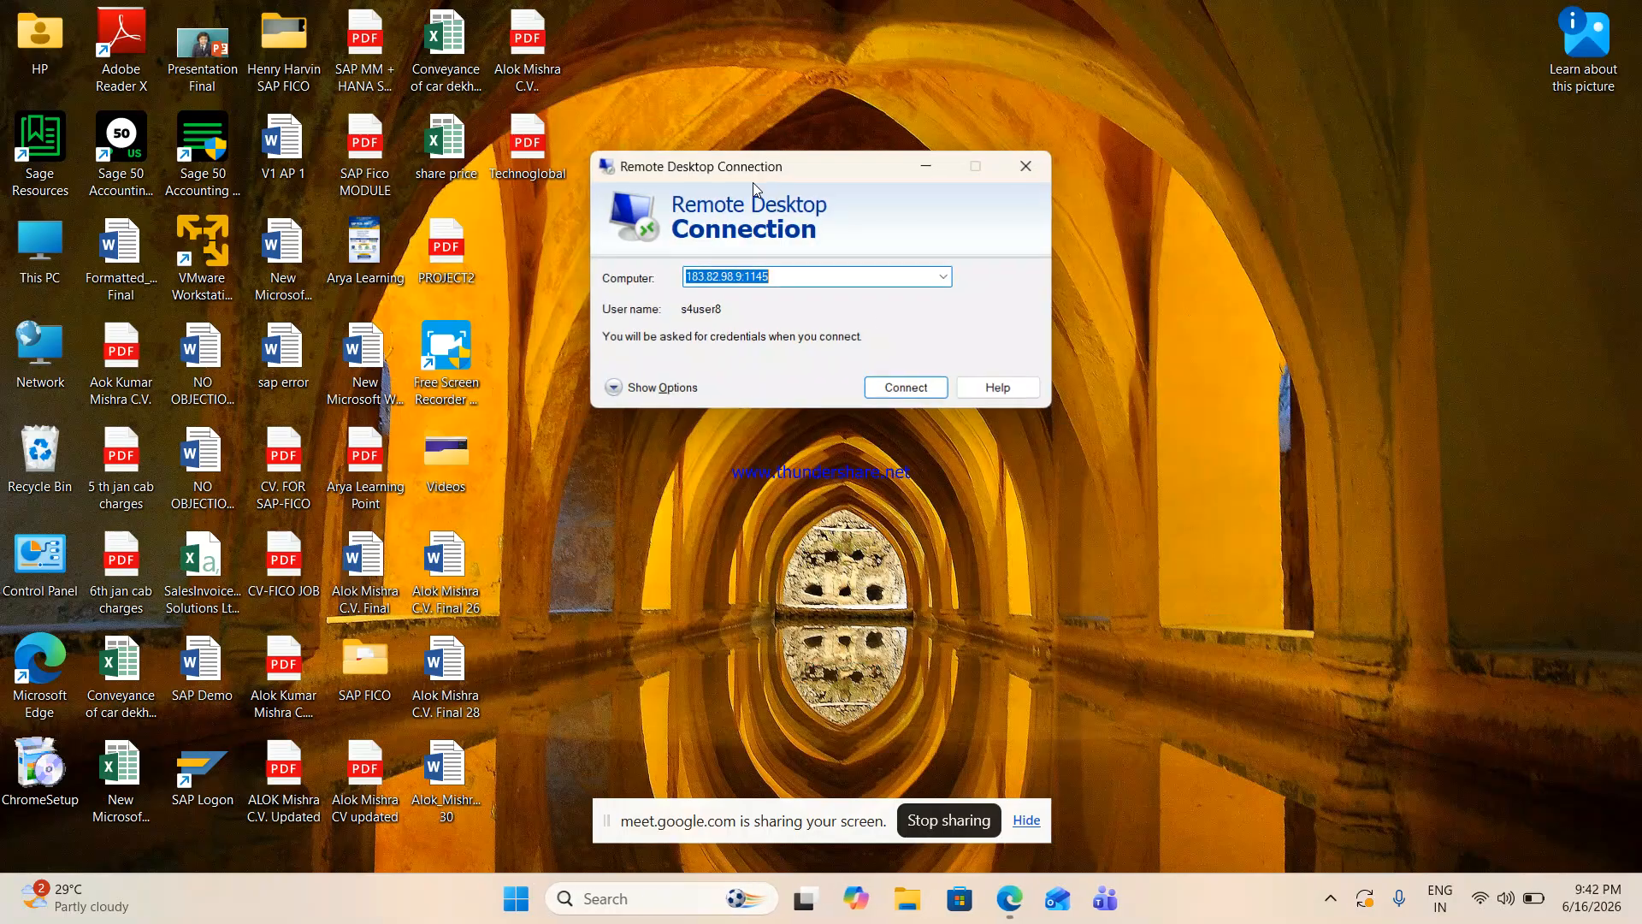
pyautogui.click(894, 394)
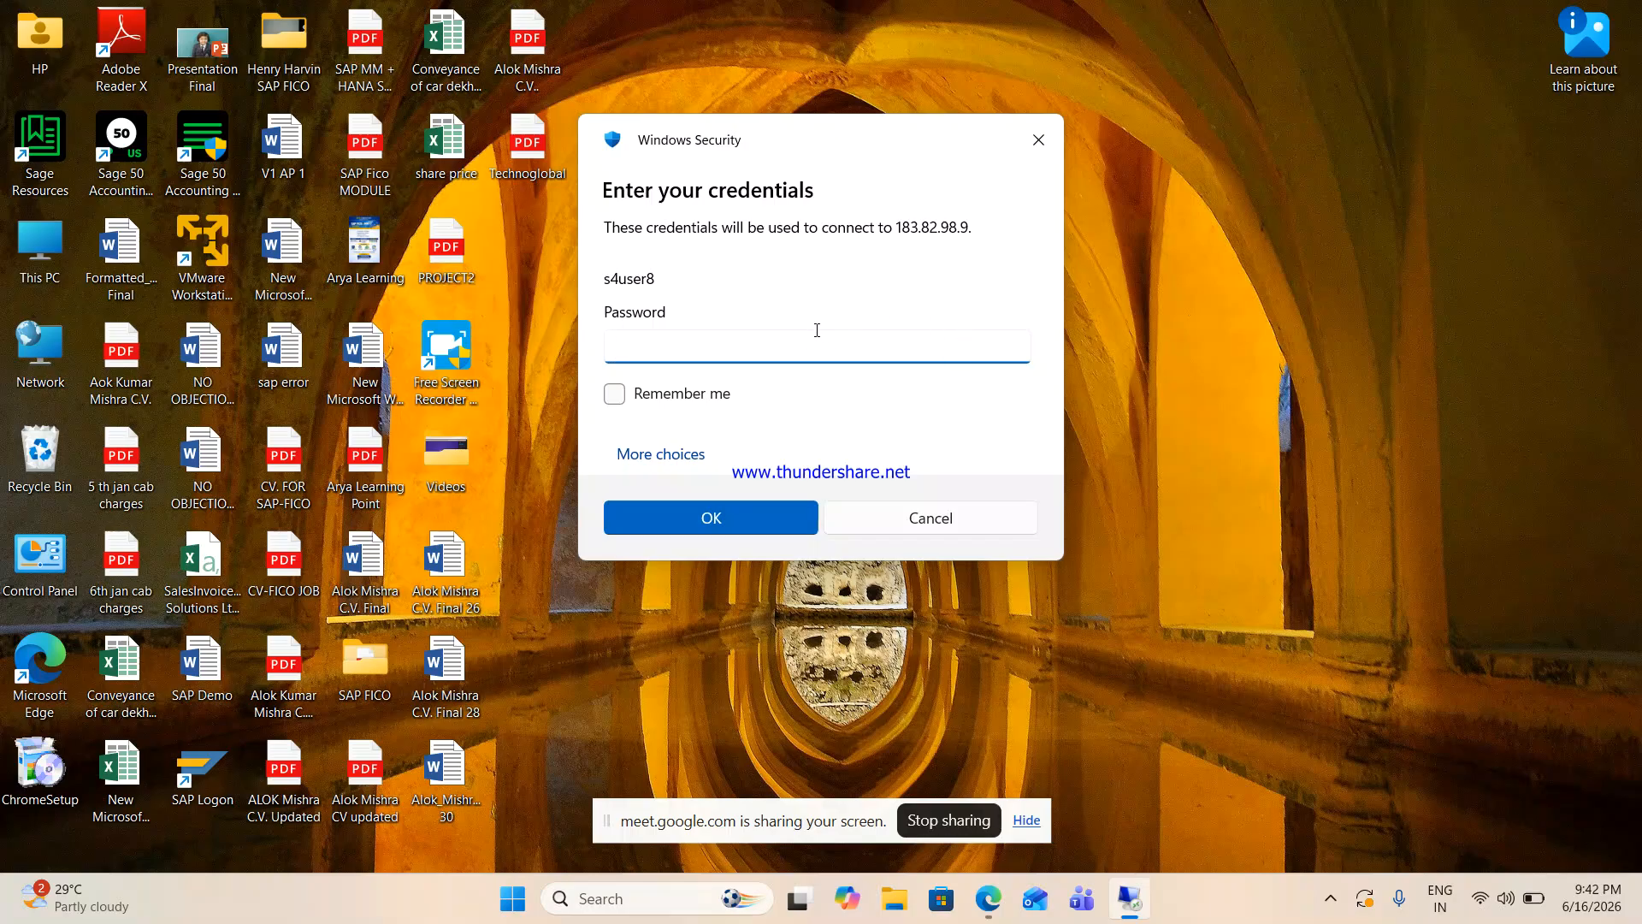
pyautogui.write('••')
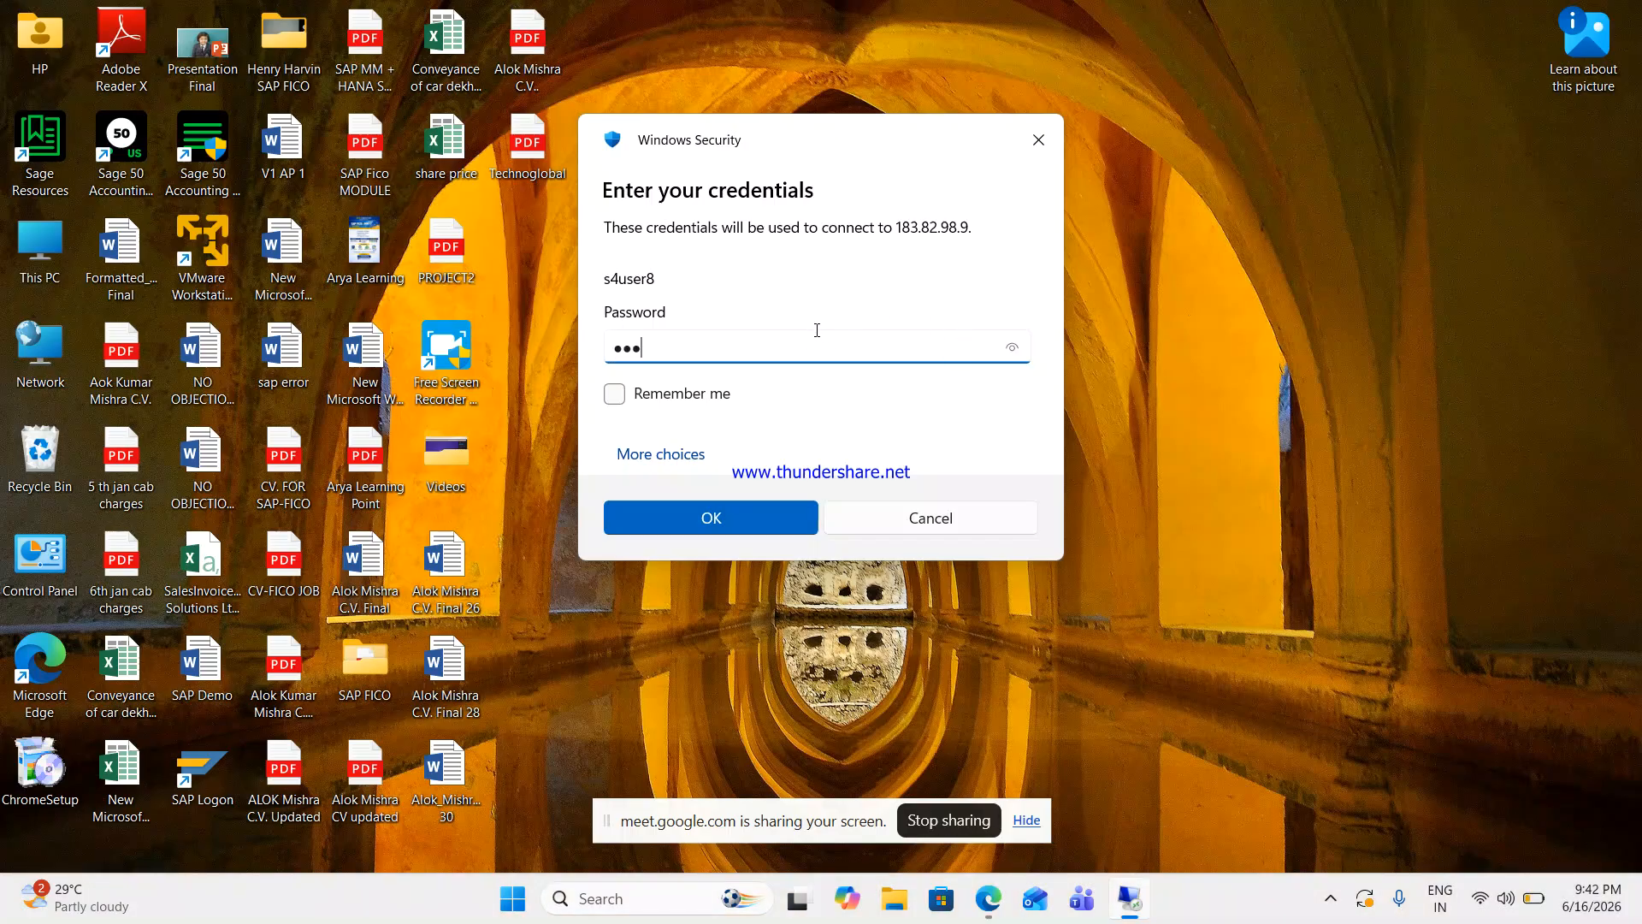
pyautogui.write('•')
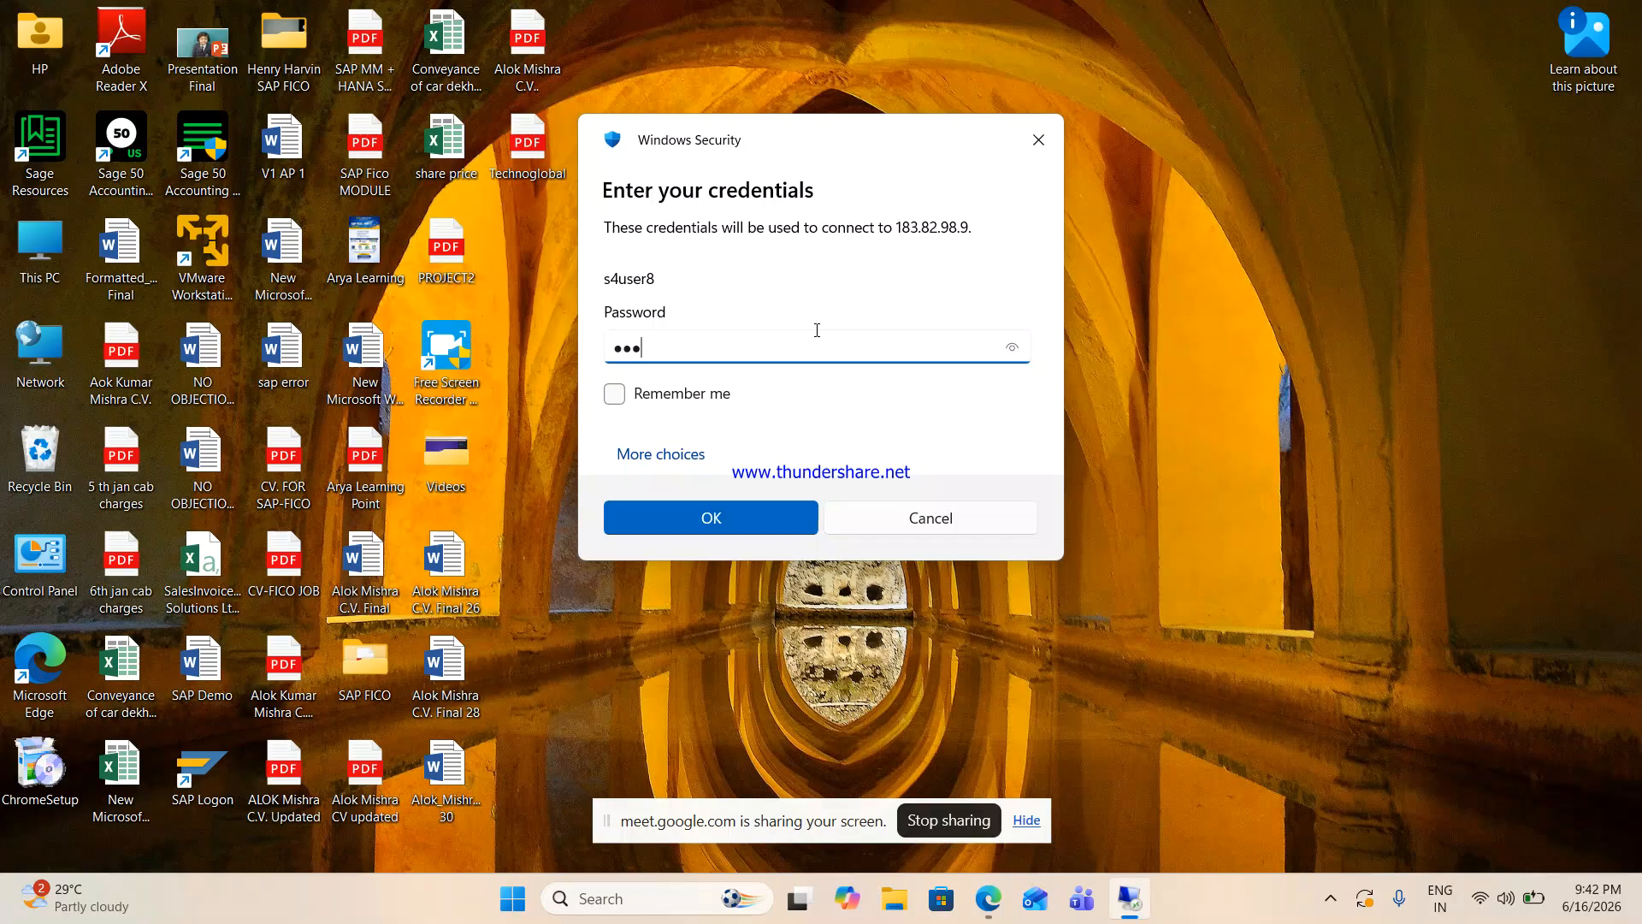
pyautogui.press('Return')
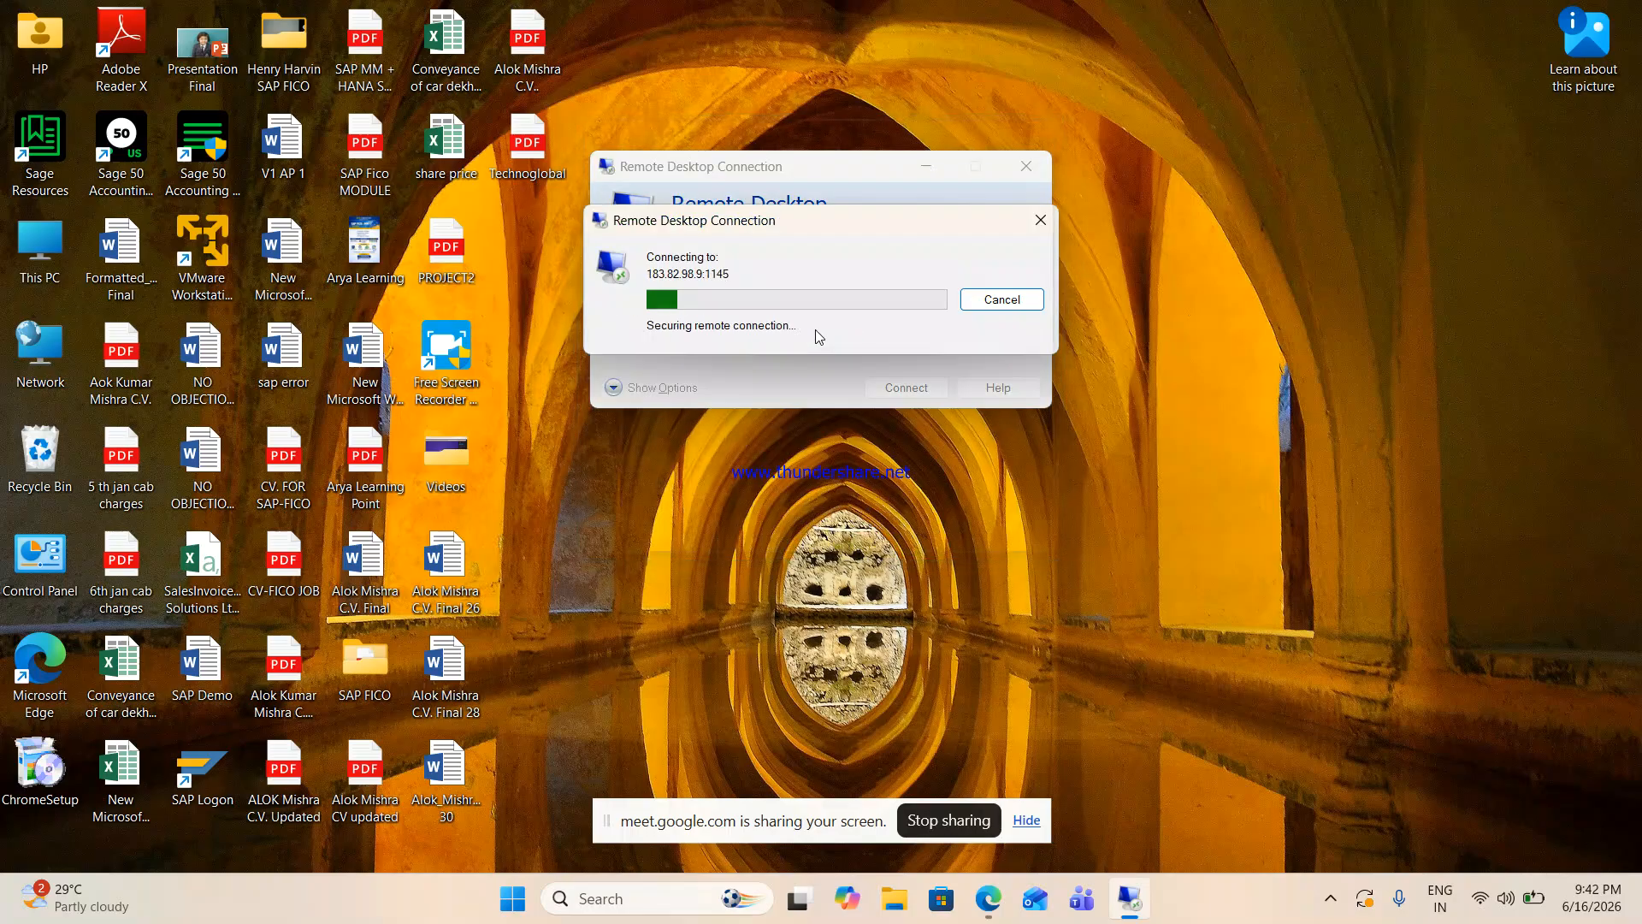
pyautogui.click(921, 469)
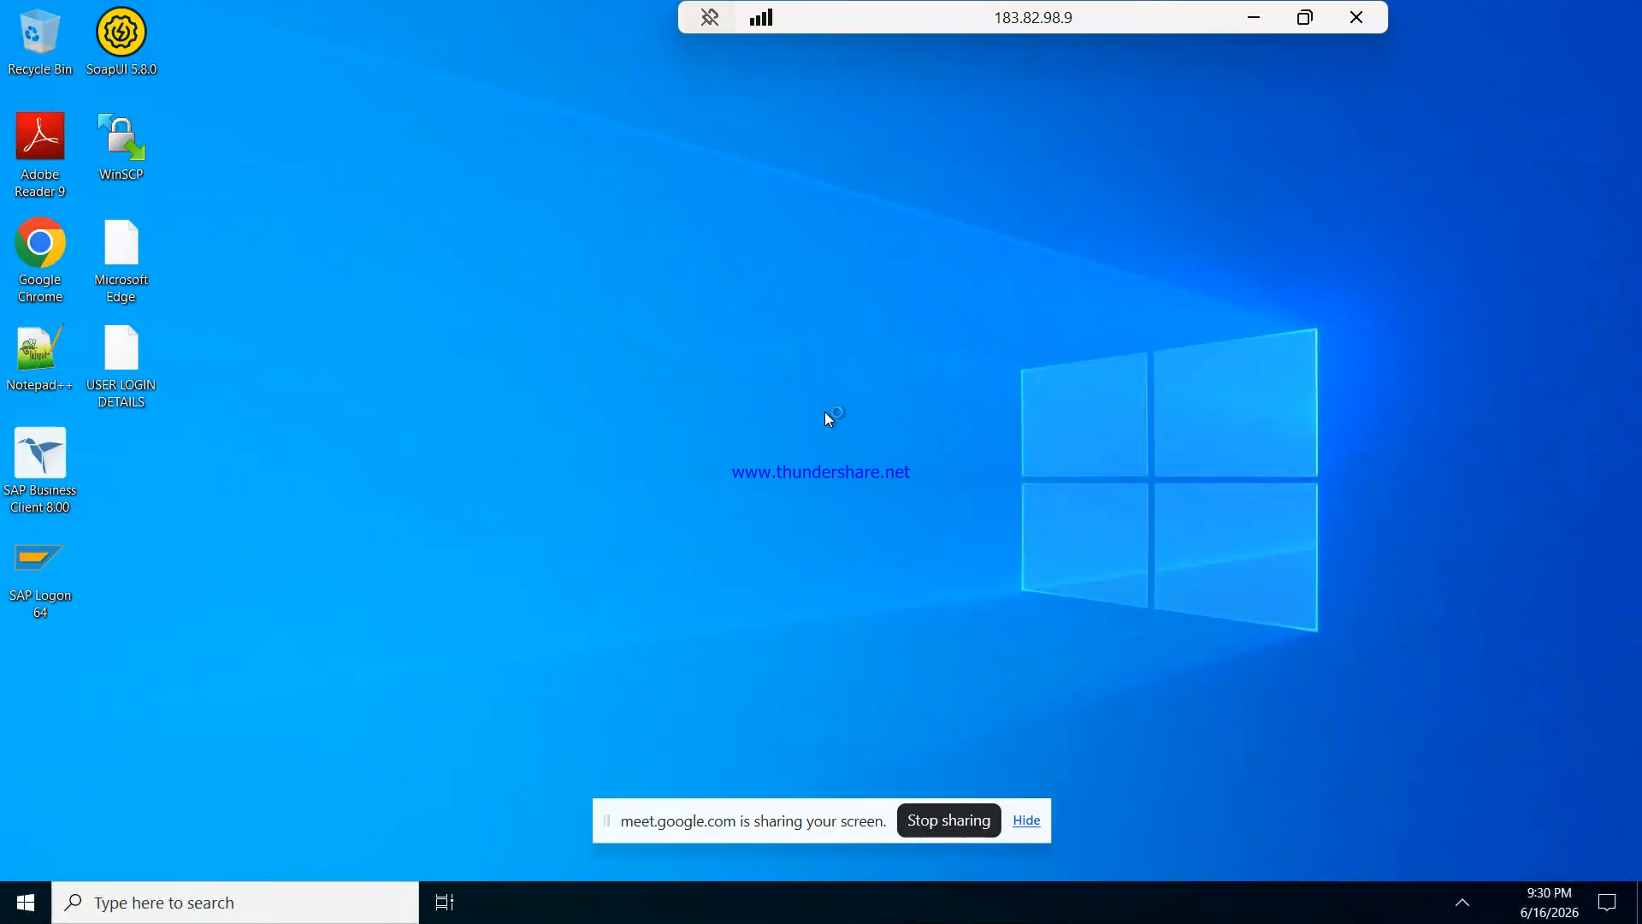
# - Launch SAP Logon 64 on the remote desktop and log on to client 100 with the user name and password
pyautogui.doubleClick(67, 562)
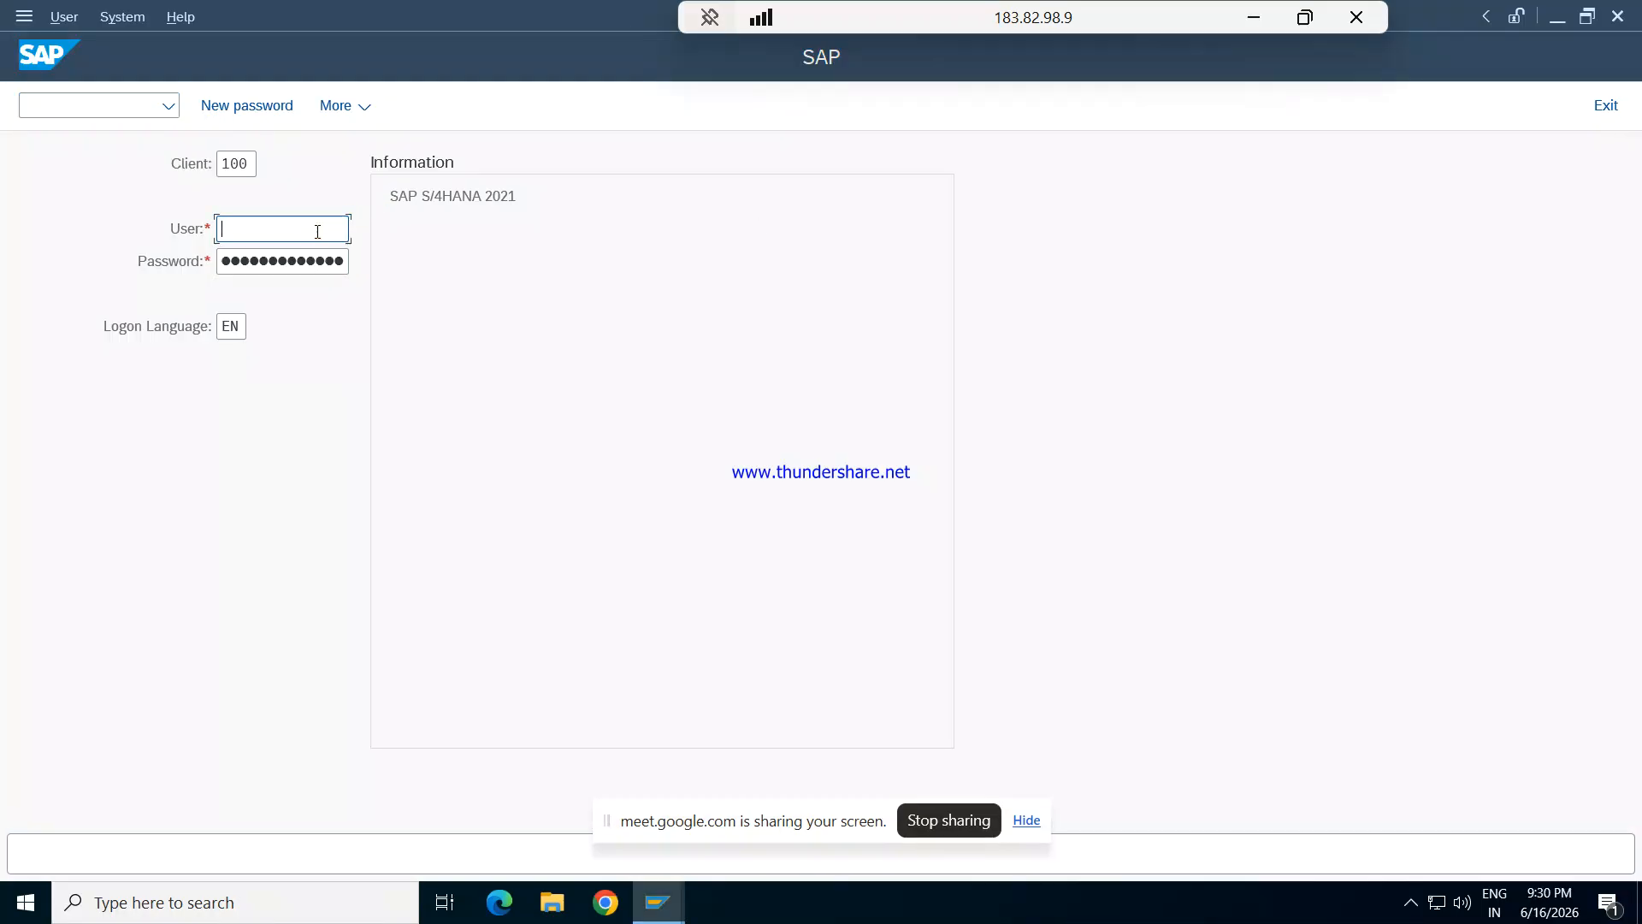
pyautogui.write('king')
pyautogui.press('Tab')
pyautogui.write('●●●●●●●●')
pyautogui.press('Return')
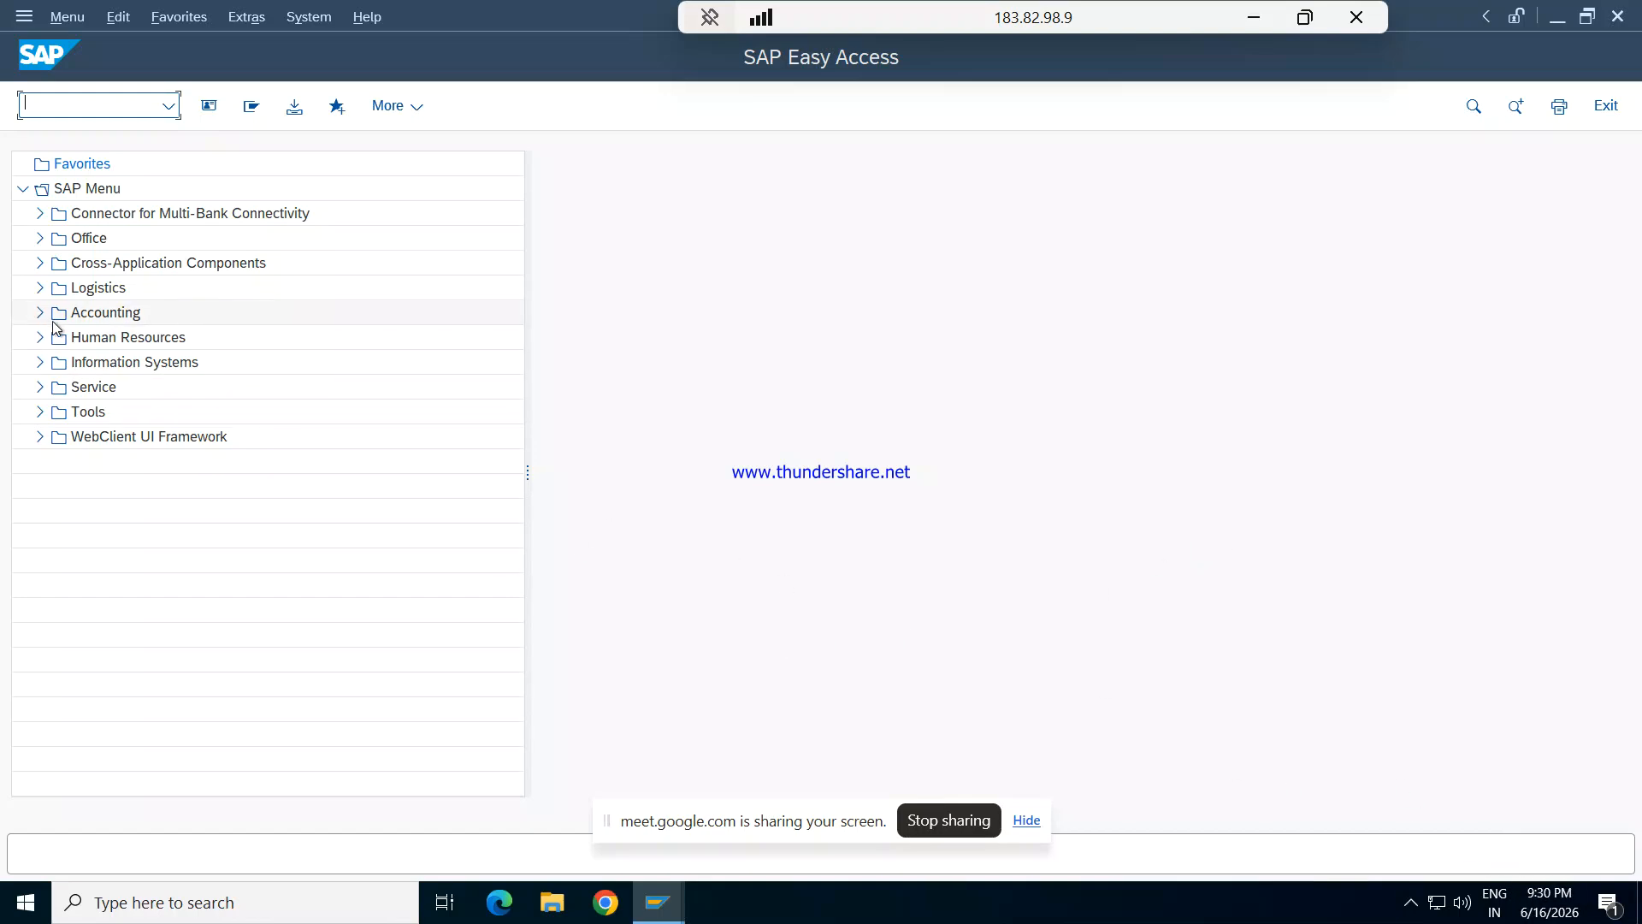
# - Open SPRO - Execute Project under Tools > Customizing > IMG and display the SAP Reference IMG structure
pyautogui.click(40, 411)
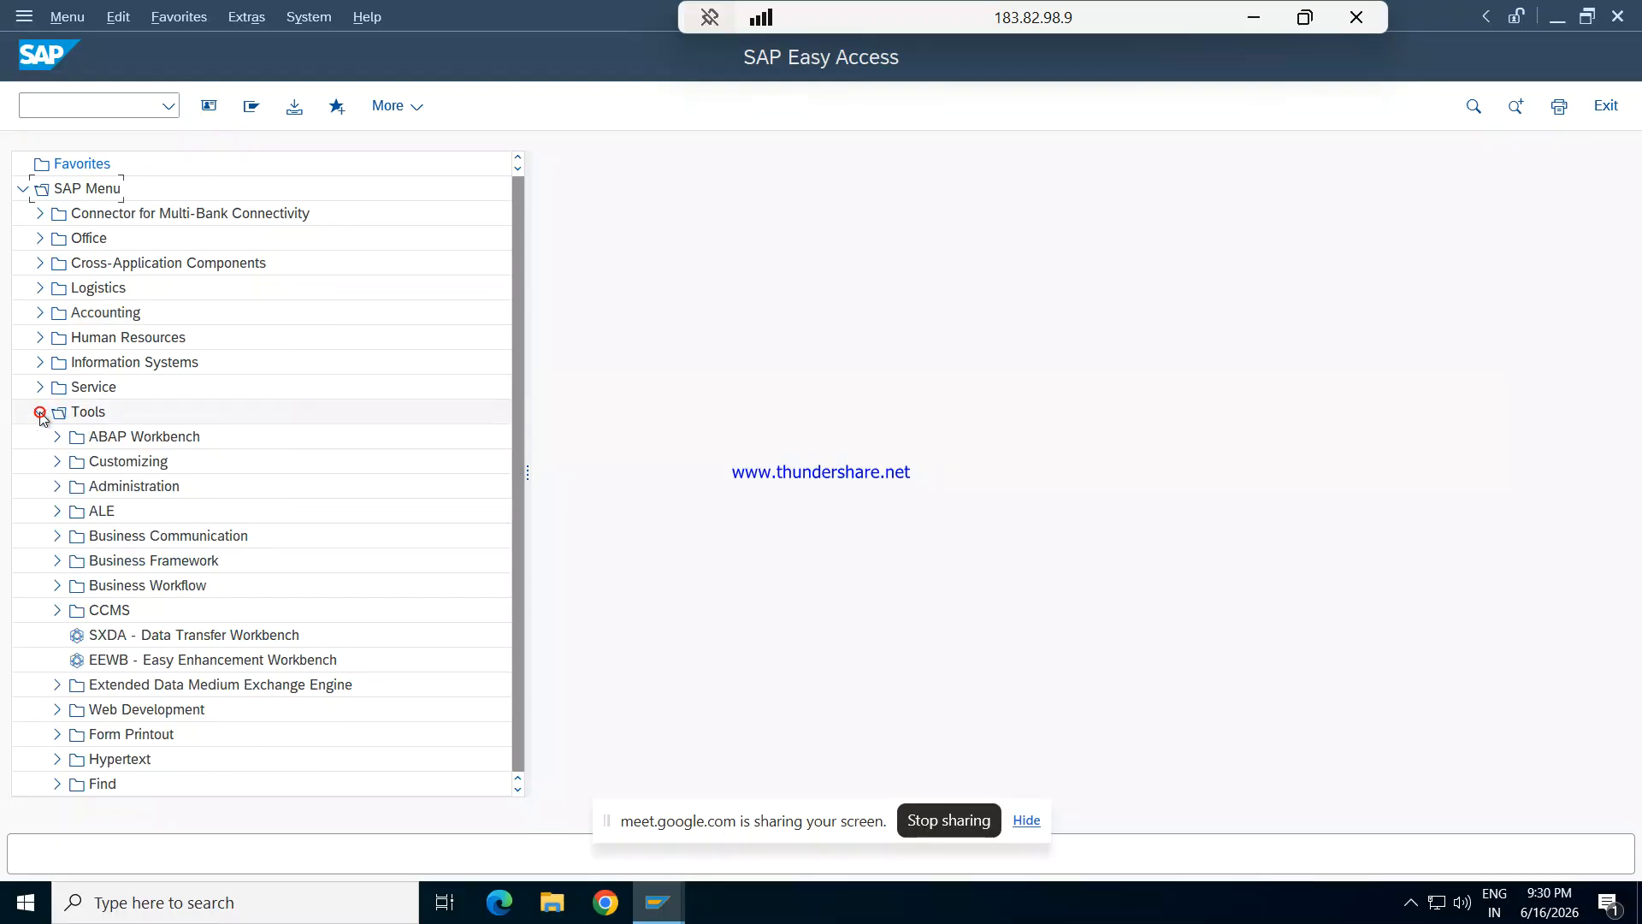
pyautogui.click(57, 462)
pyautogui.click(75, 485)
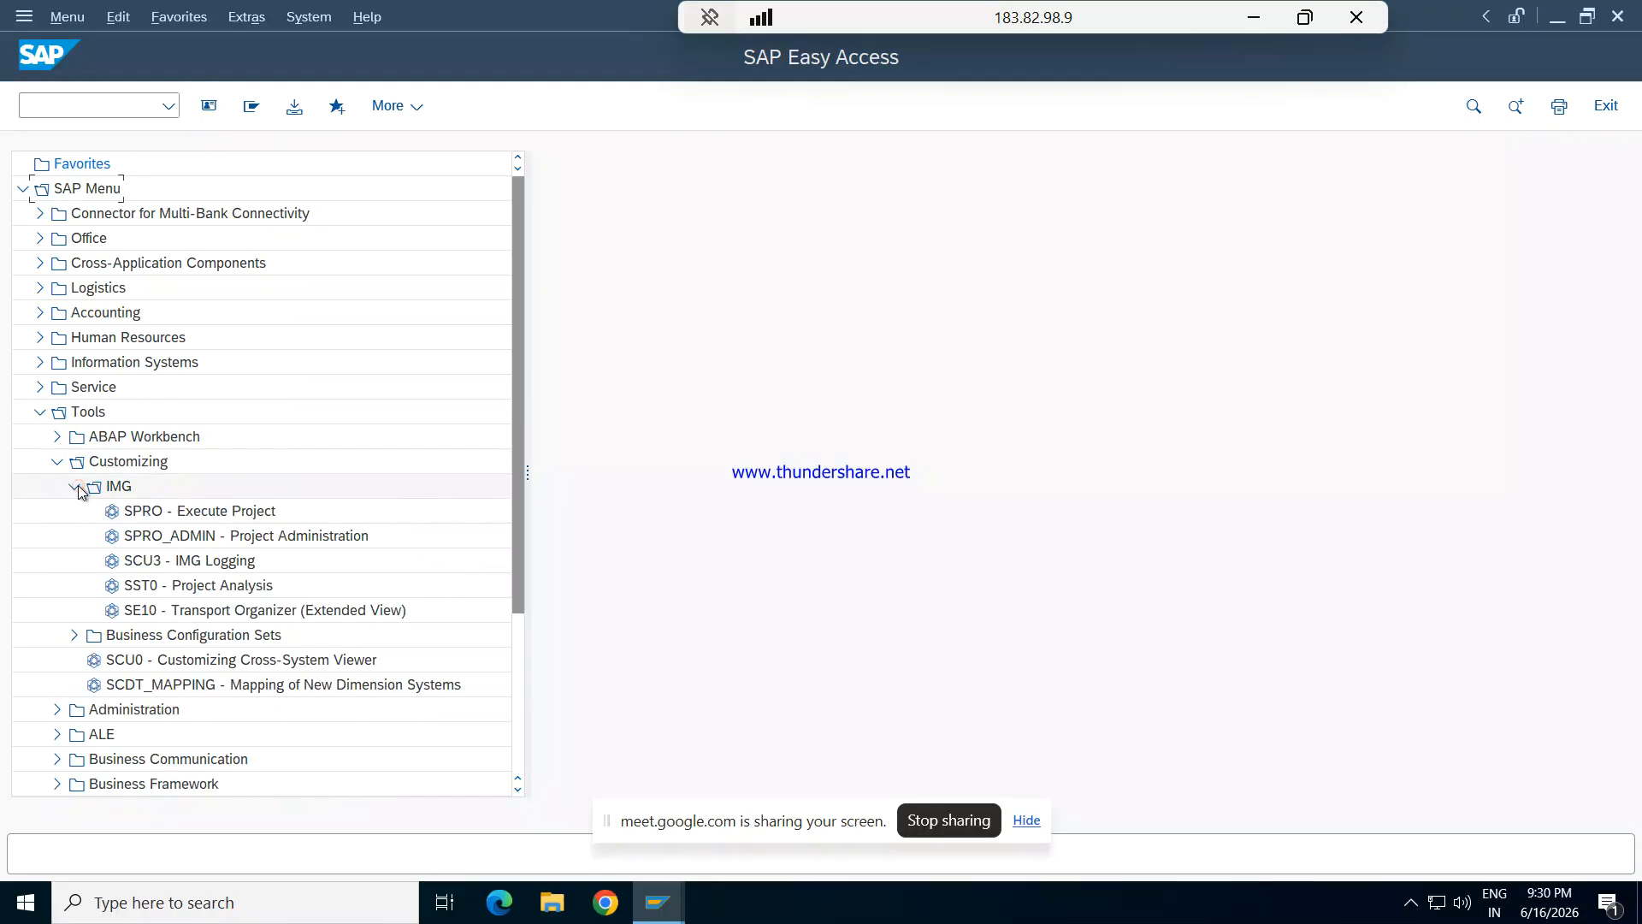
pyautogui.doubleClick(144, 511)
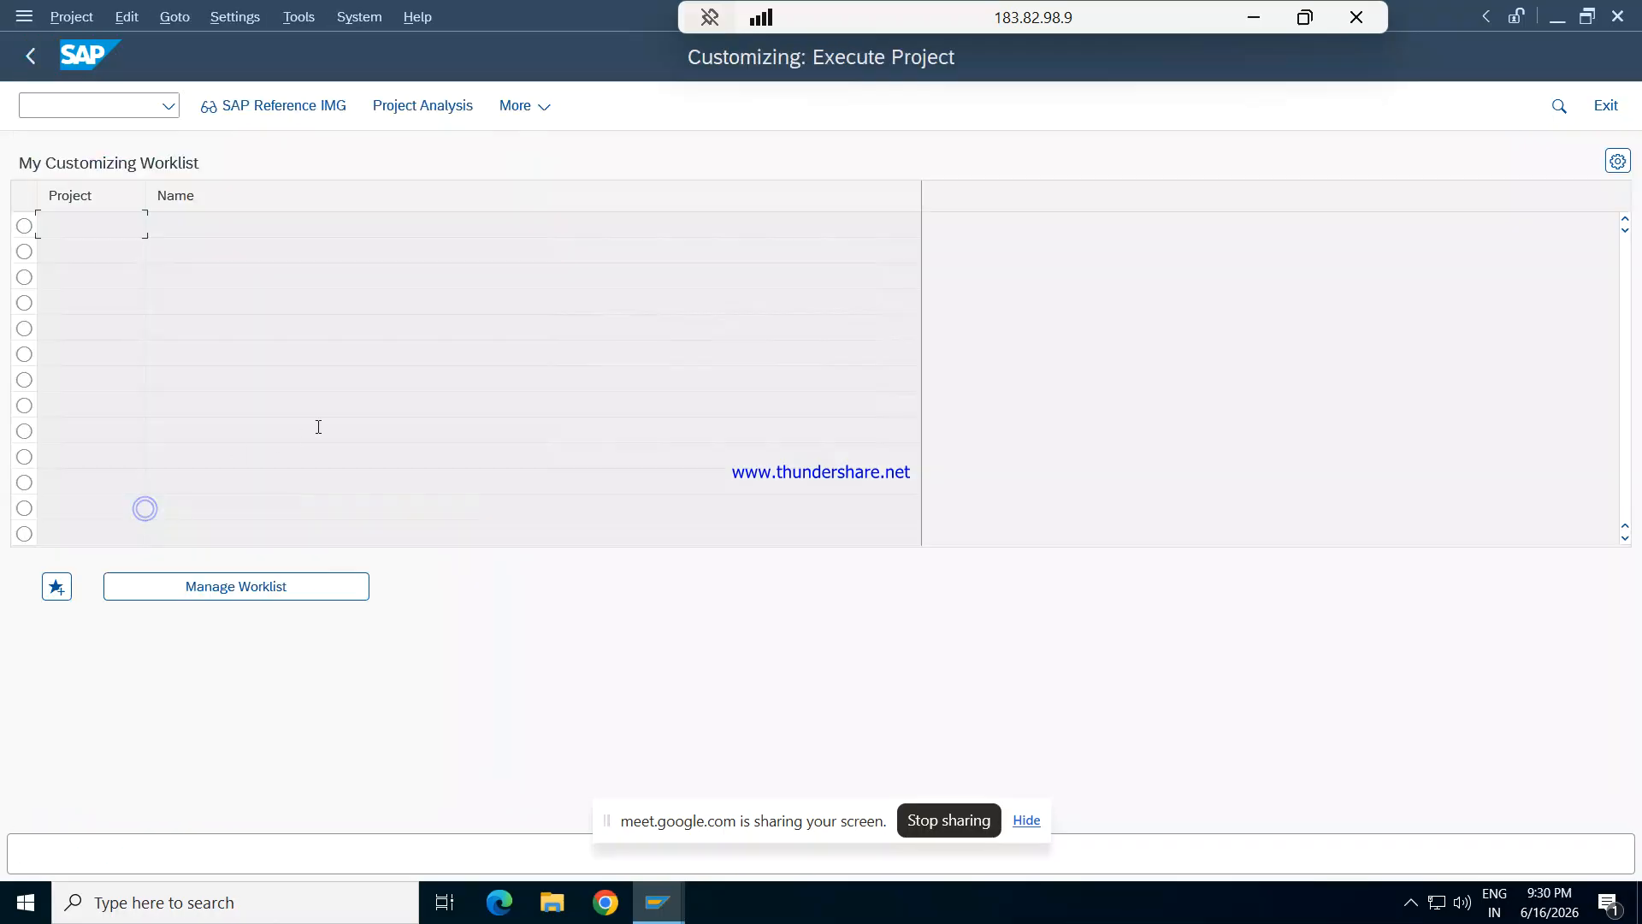
pyautogui.click(288, 112)
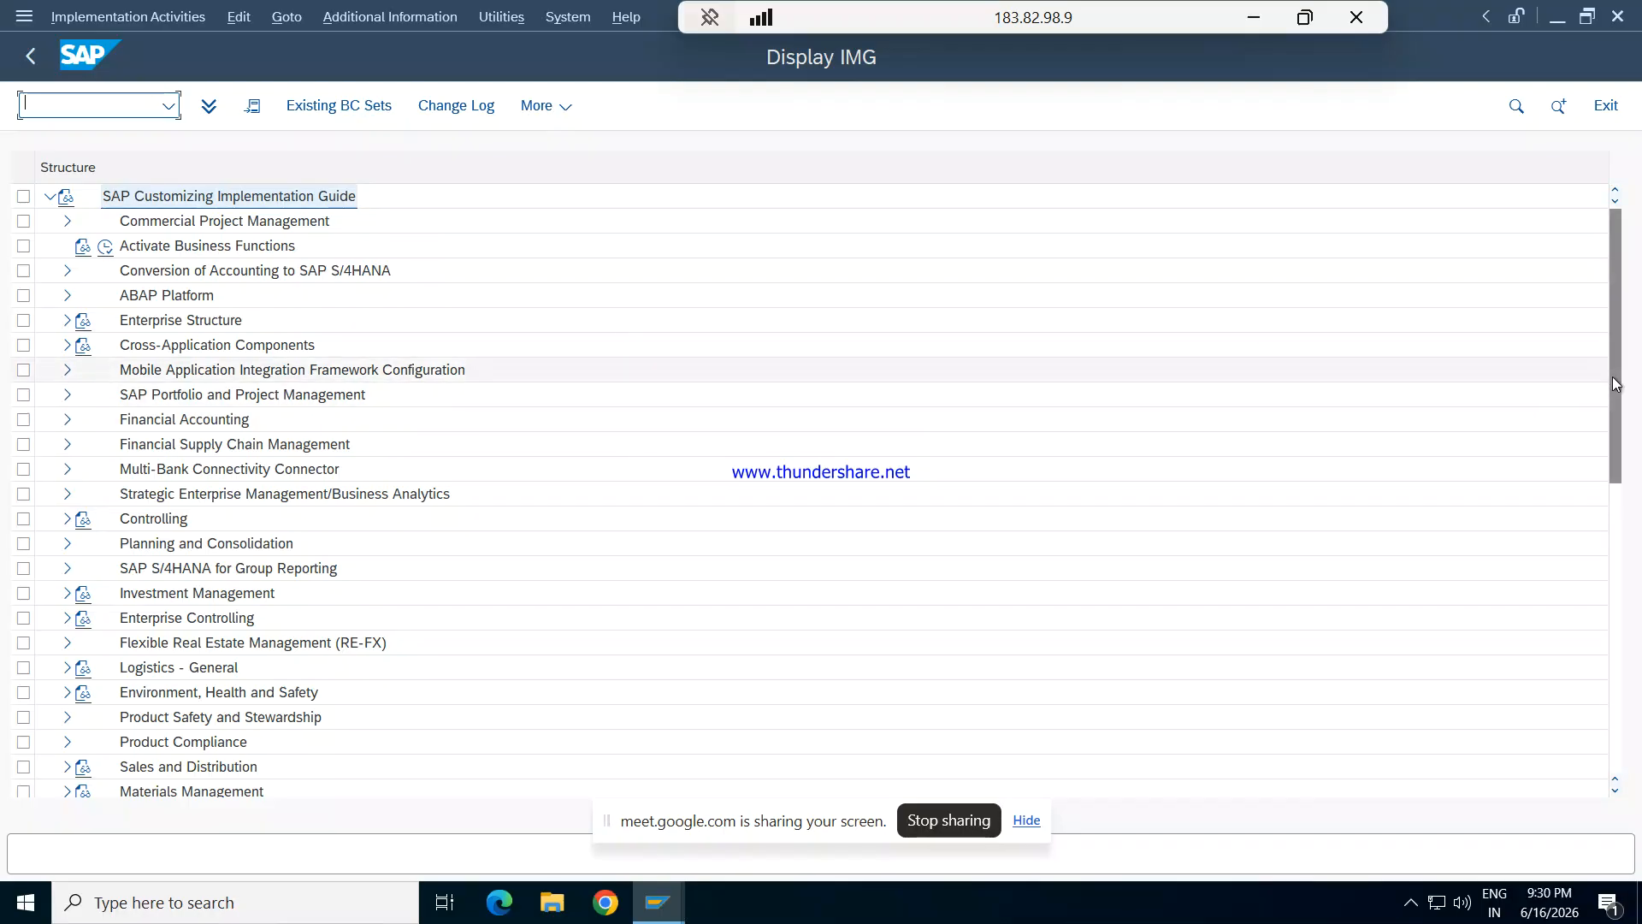
pyautogui.moveTo(1613, 383); pyautogui.dragTo(1617, 466)
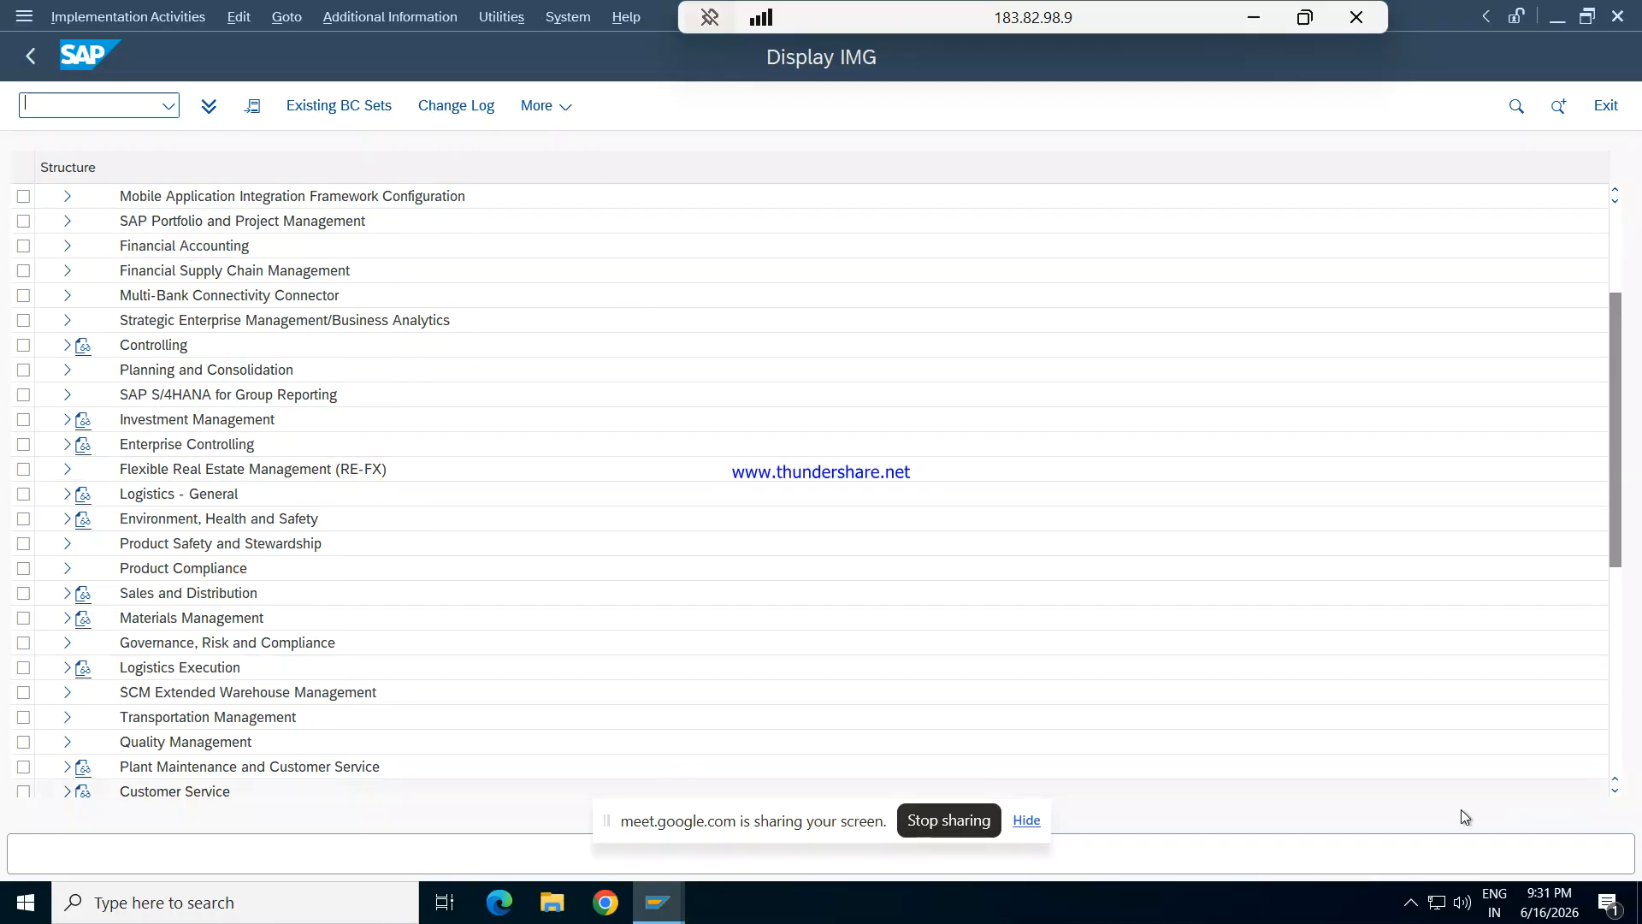
pyautogui.click(1411, 903)
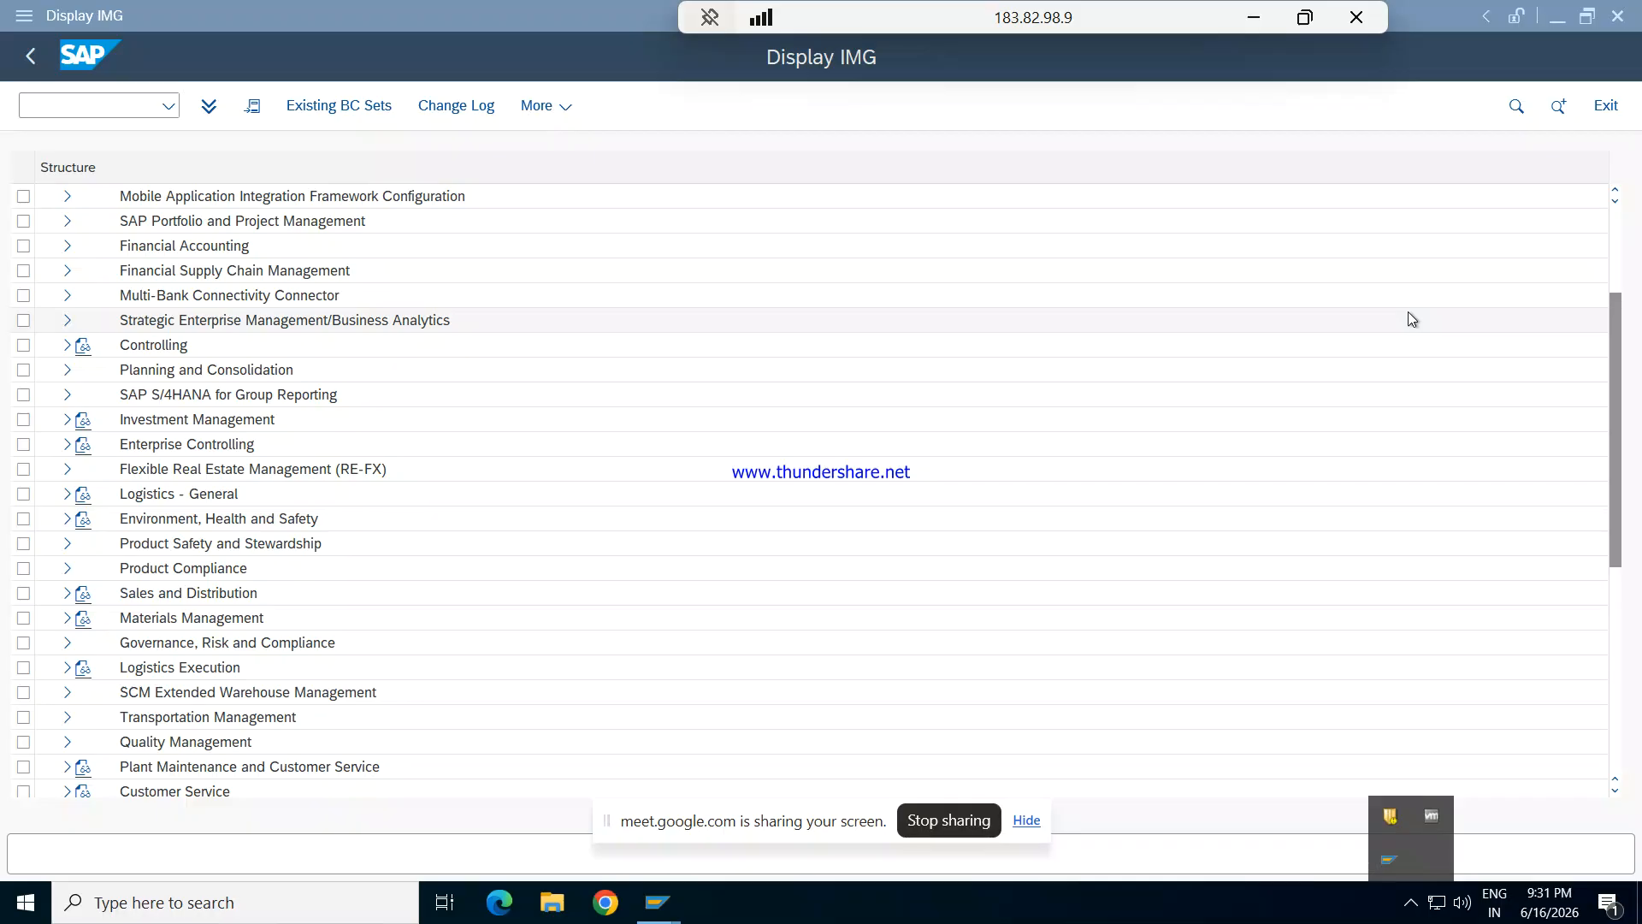
pyautogui.click(1414, 900)
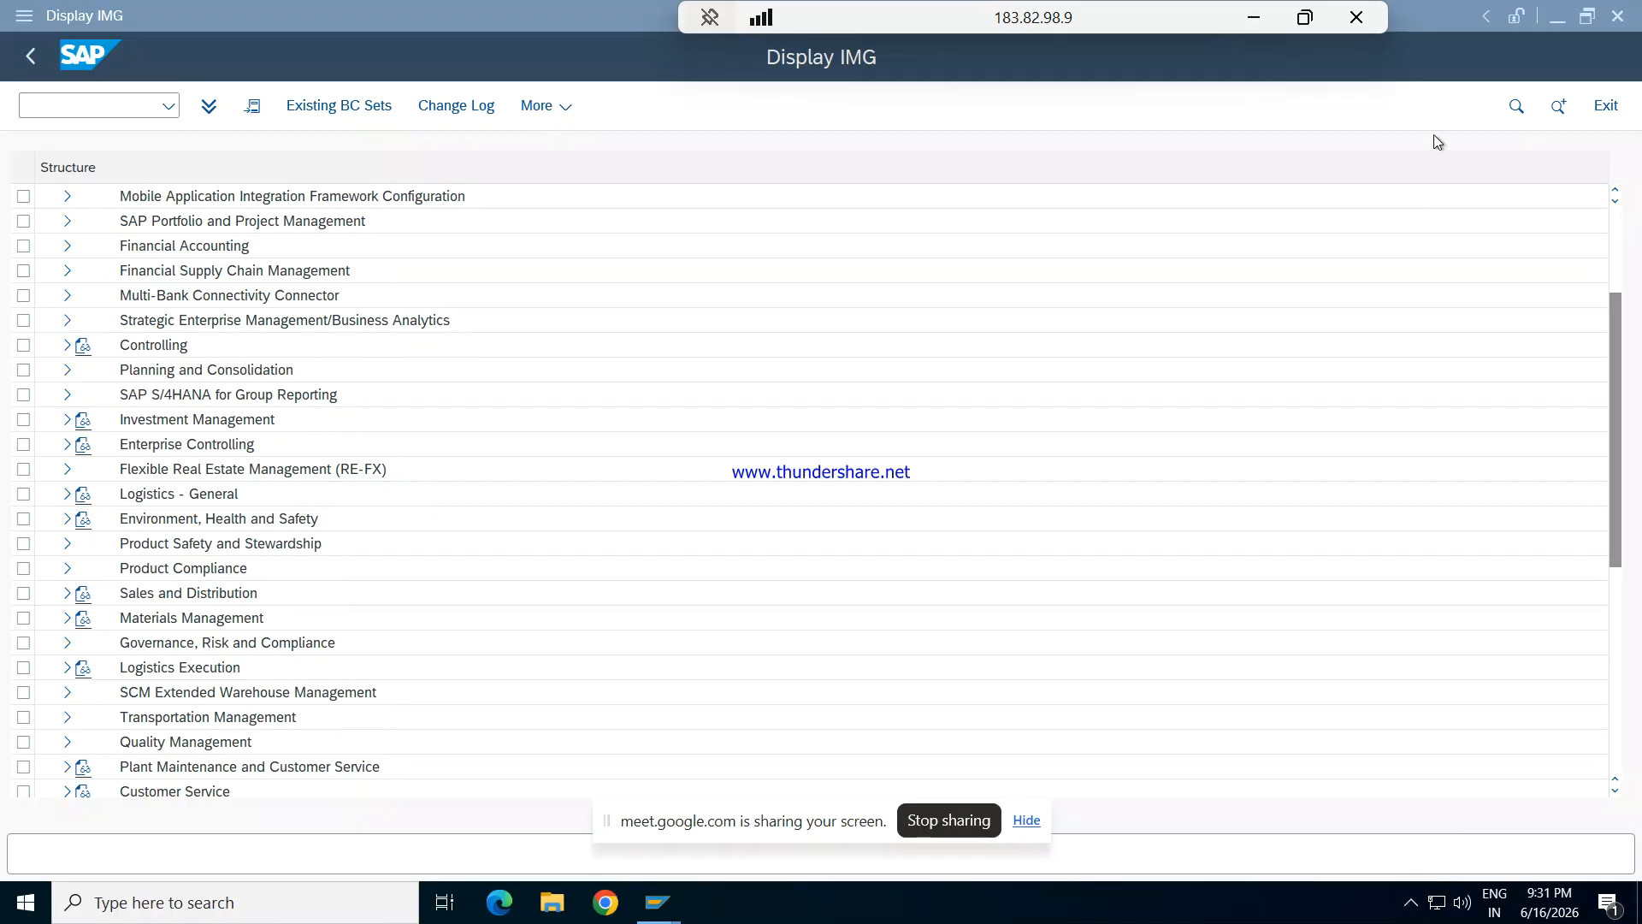
pyautogui.click(1254, 17)
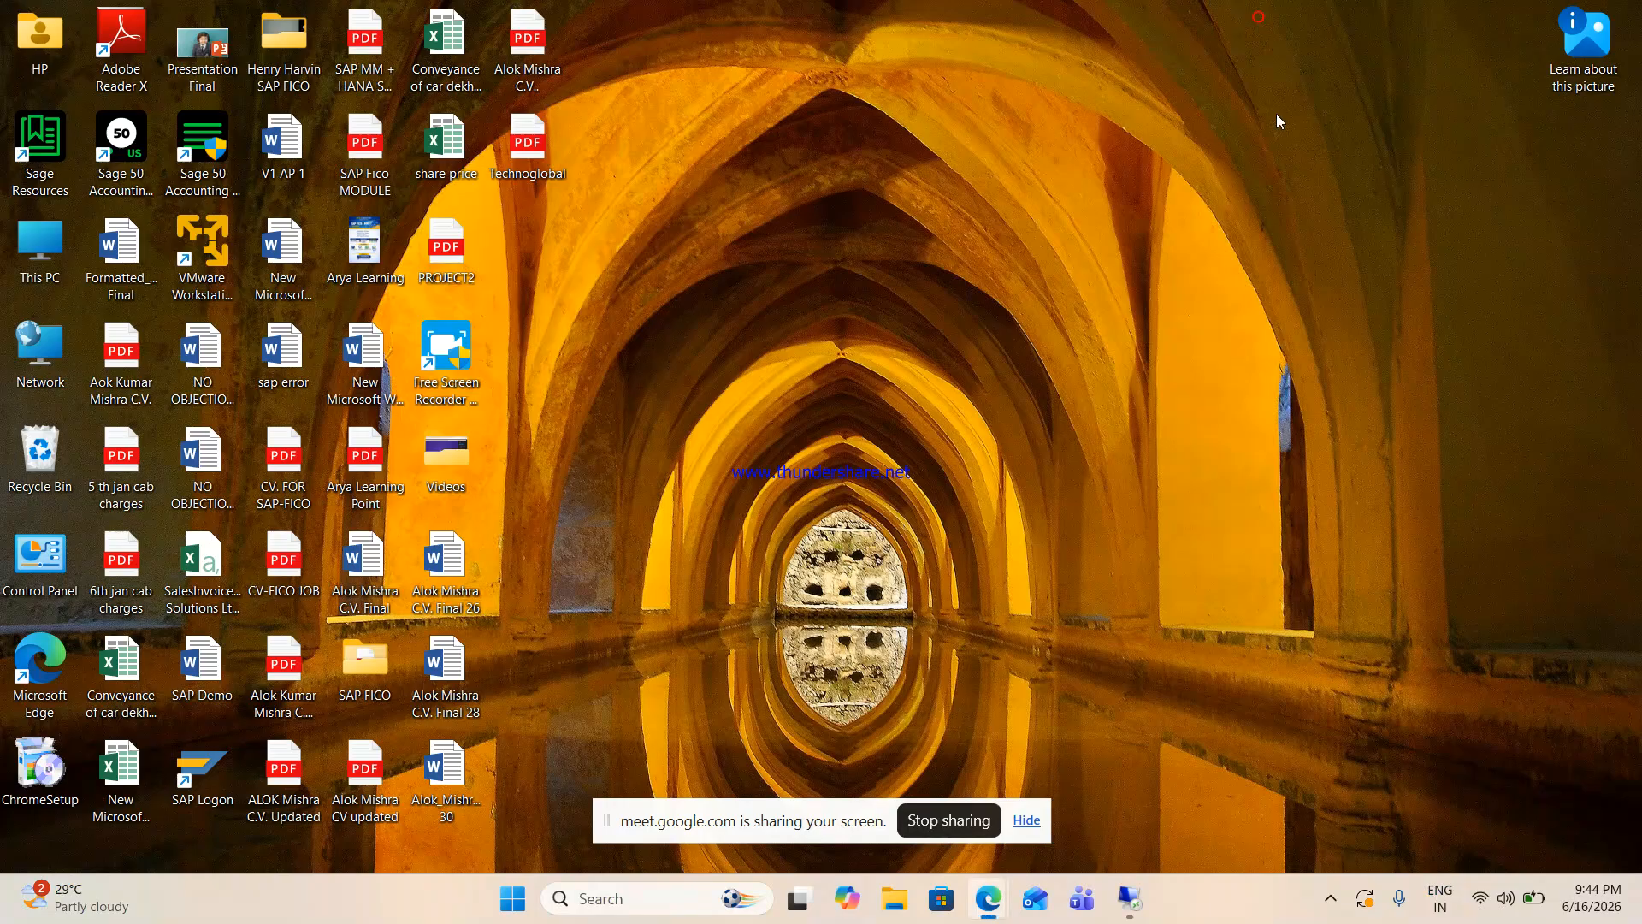
pyautogui.click(1330, 900)
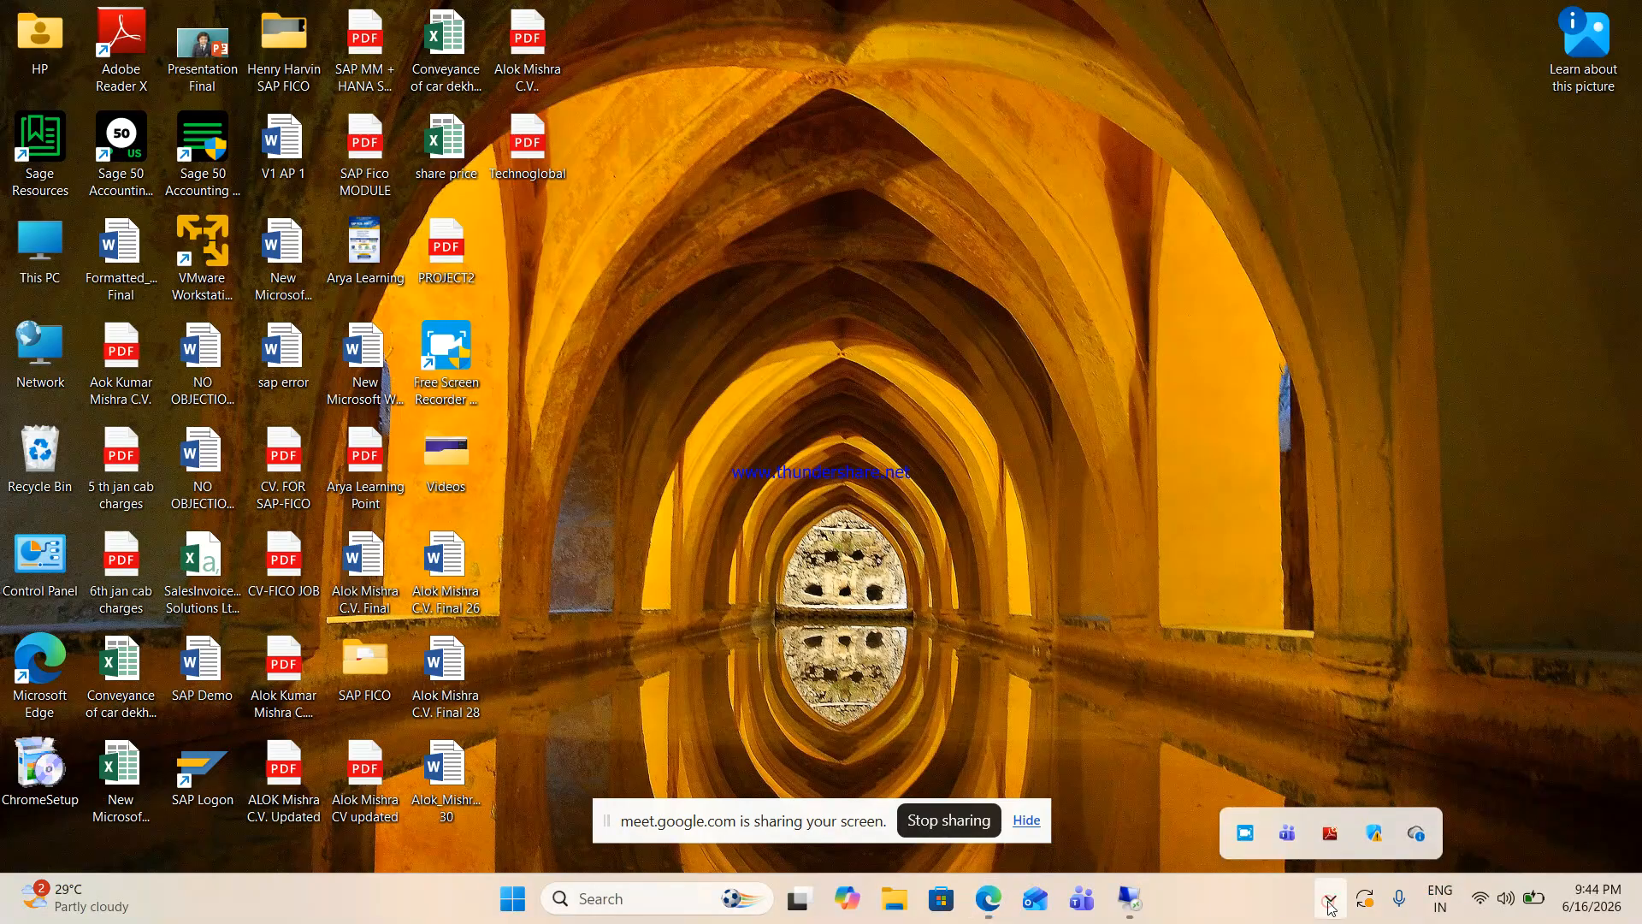
pyautogui.click(1132, 905)
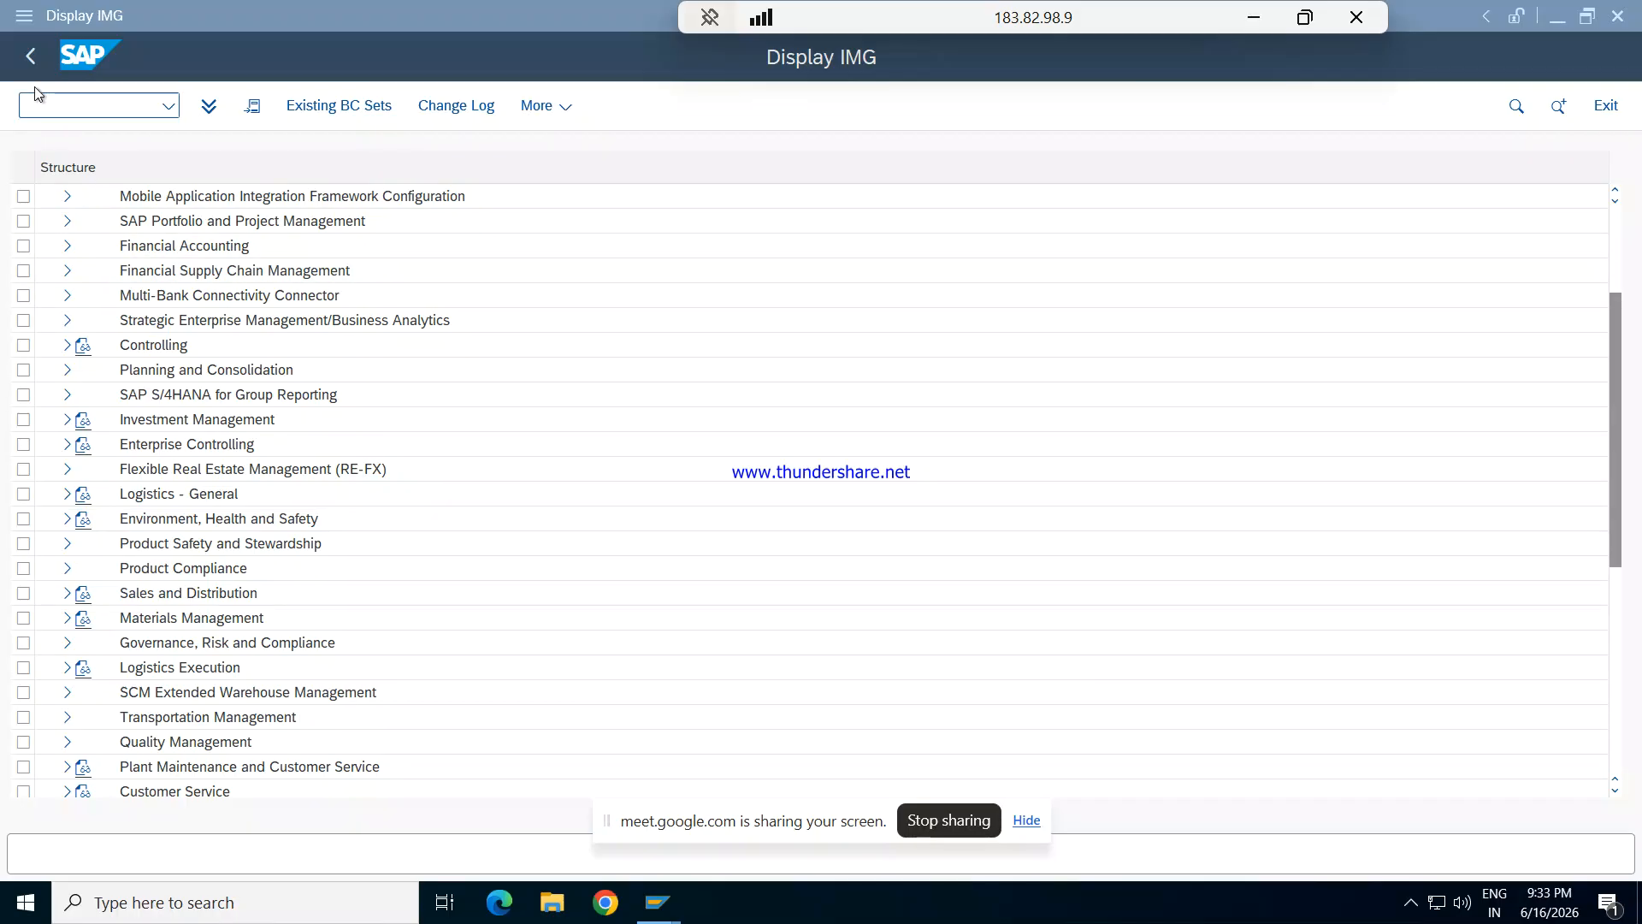
# - Go back to the SAP Easy Access screen and collapse the Customizing and Tools folders
pyautogui.click(28, 65)
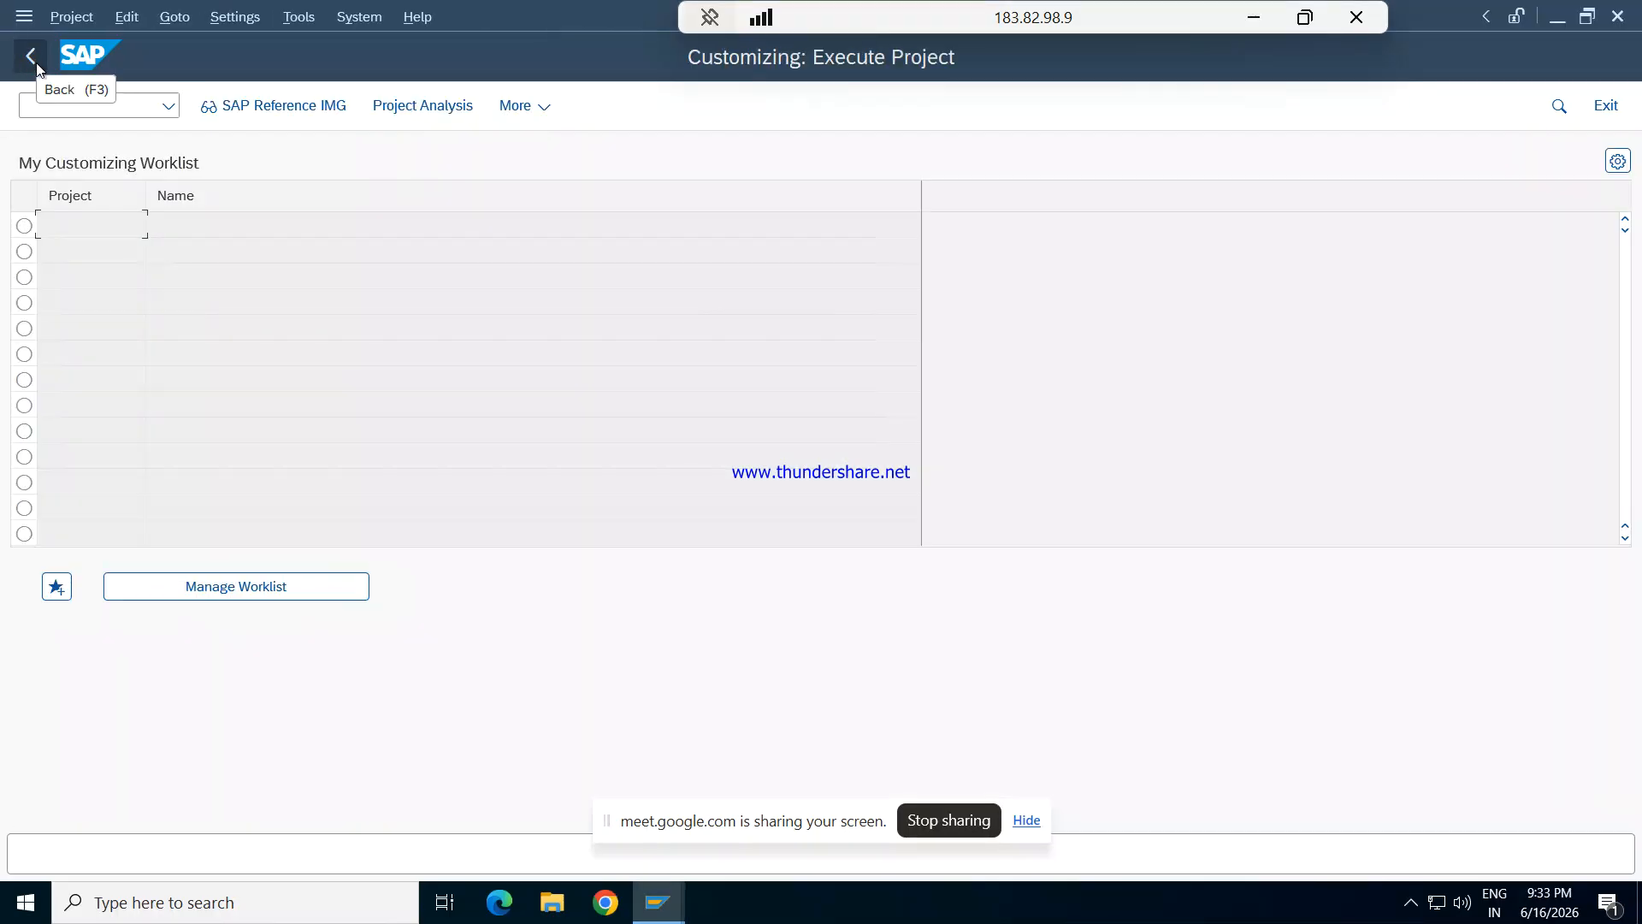
pyautogui.click(36, 64)
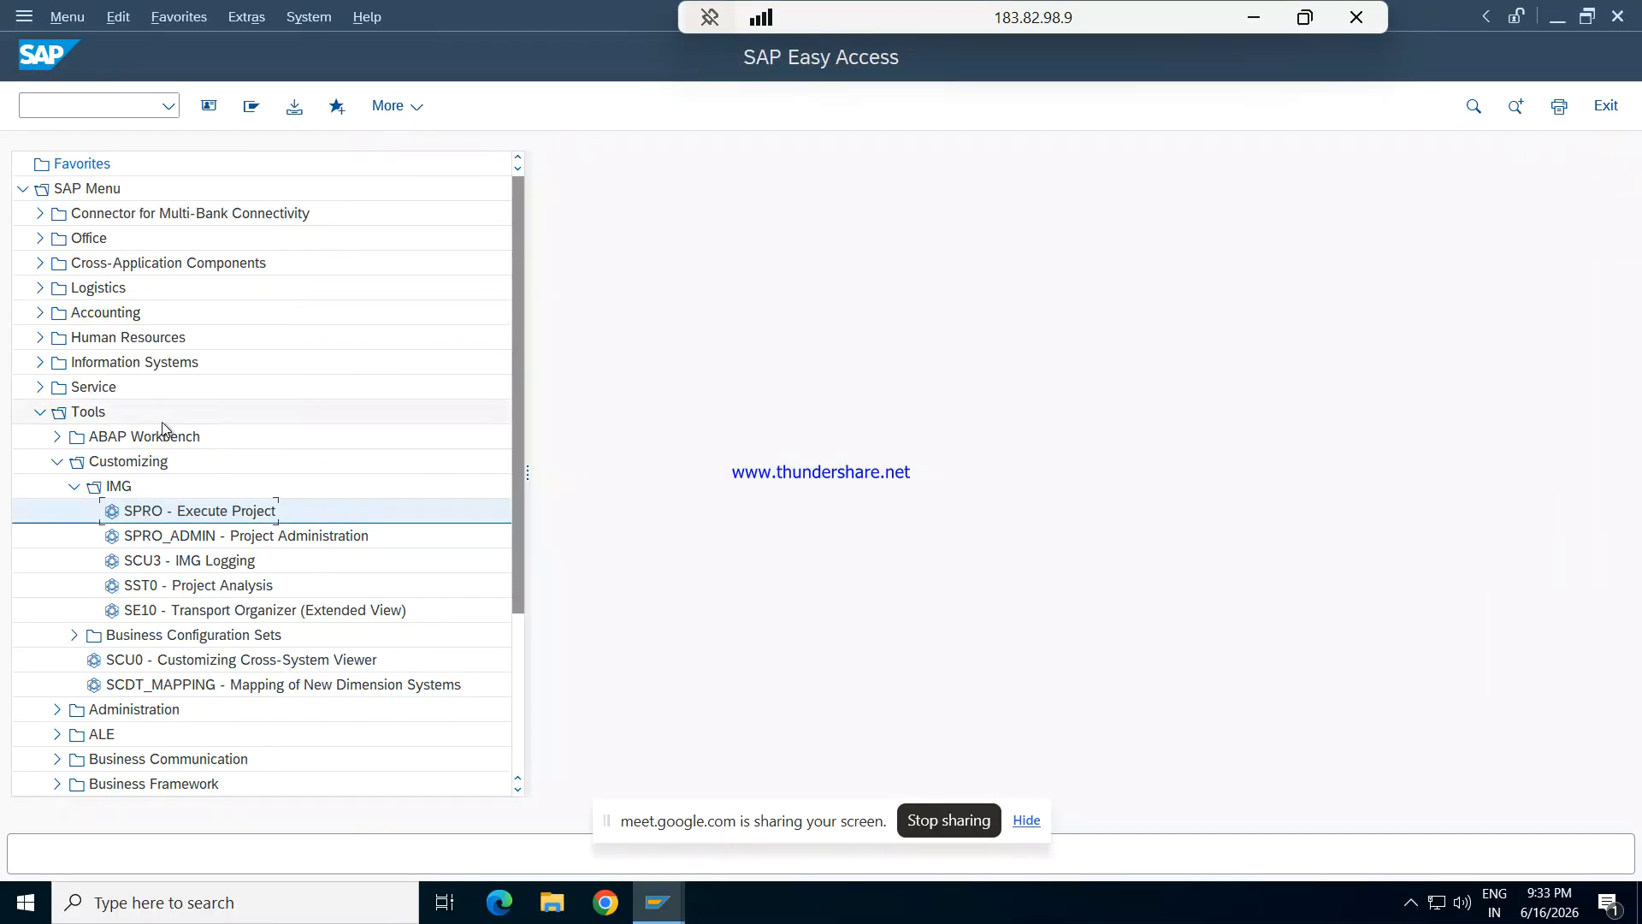
pyautogui.click(57, 466)
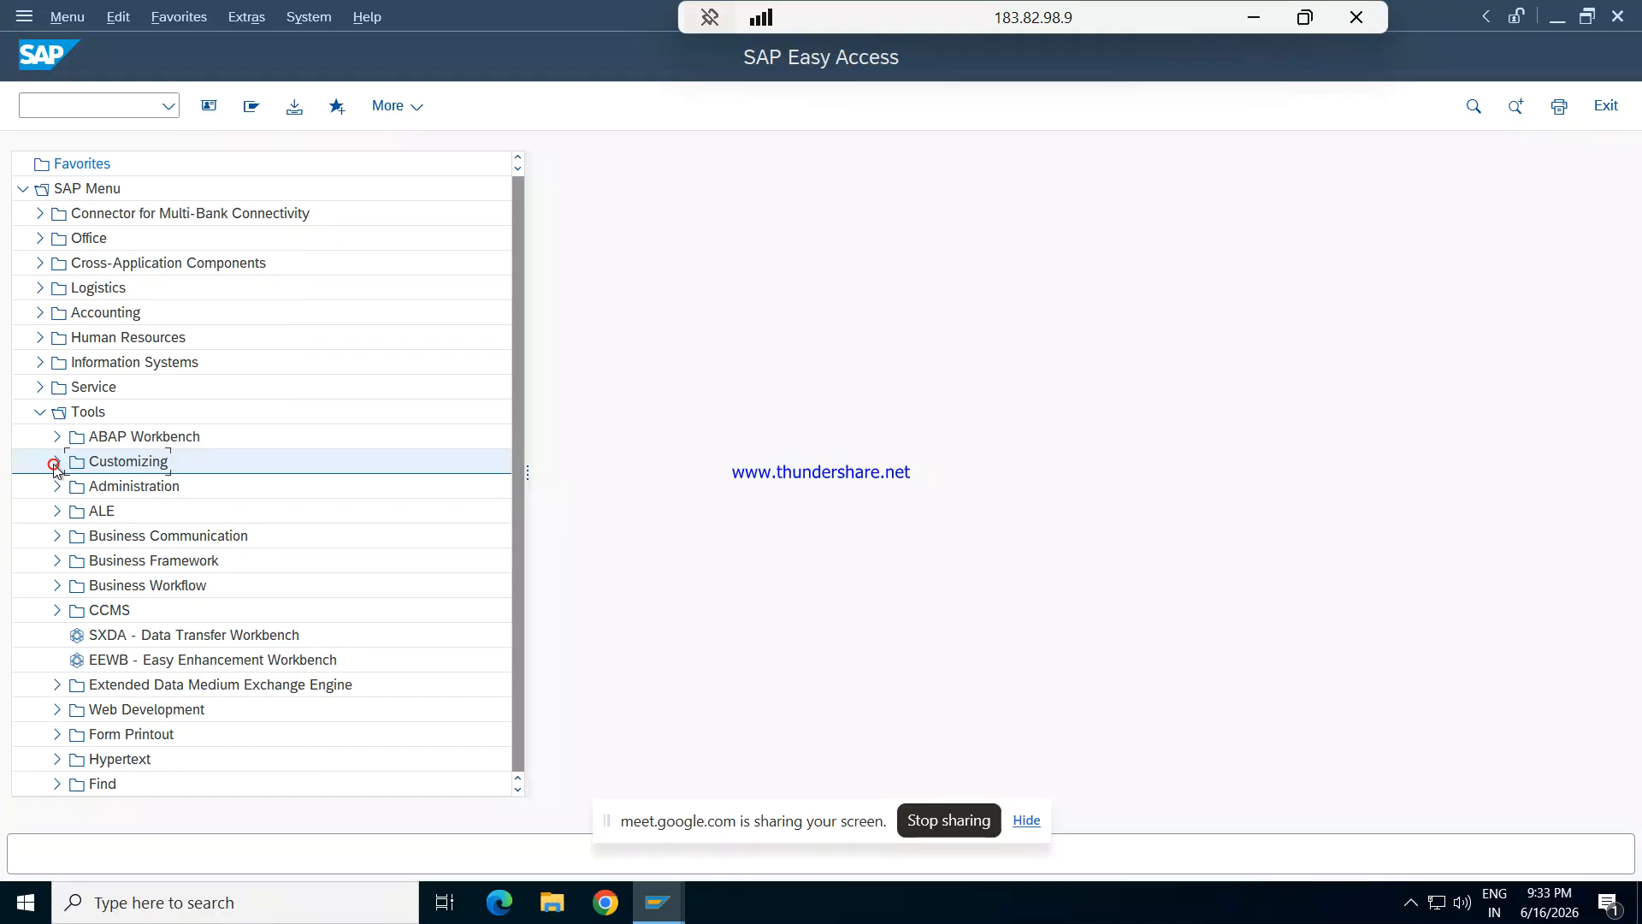
pyautogui.click(40, 413)
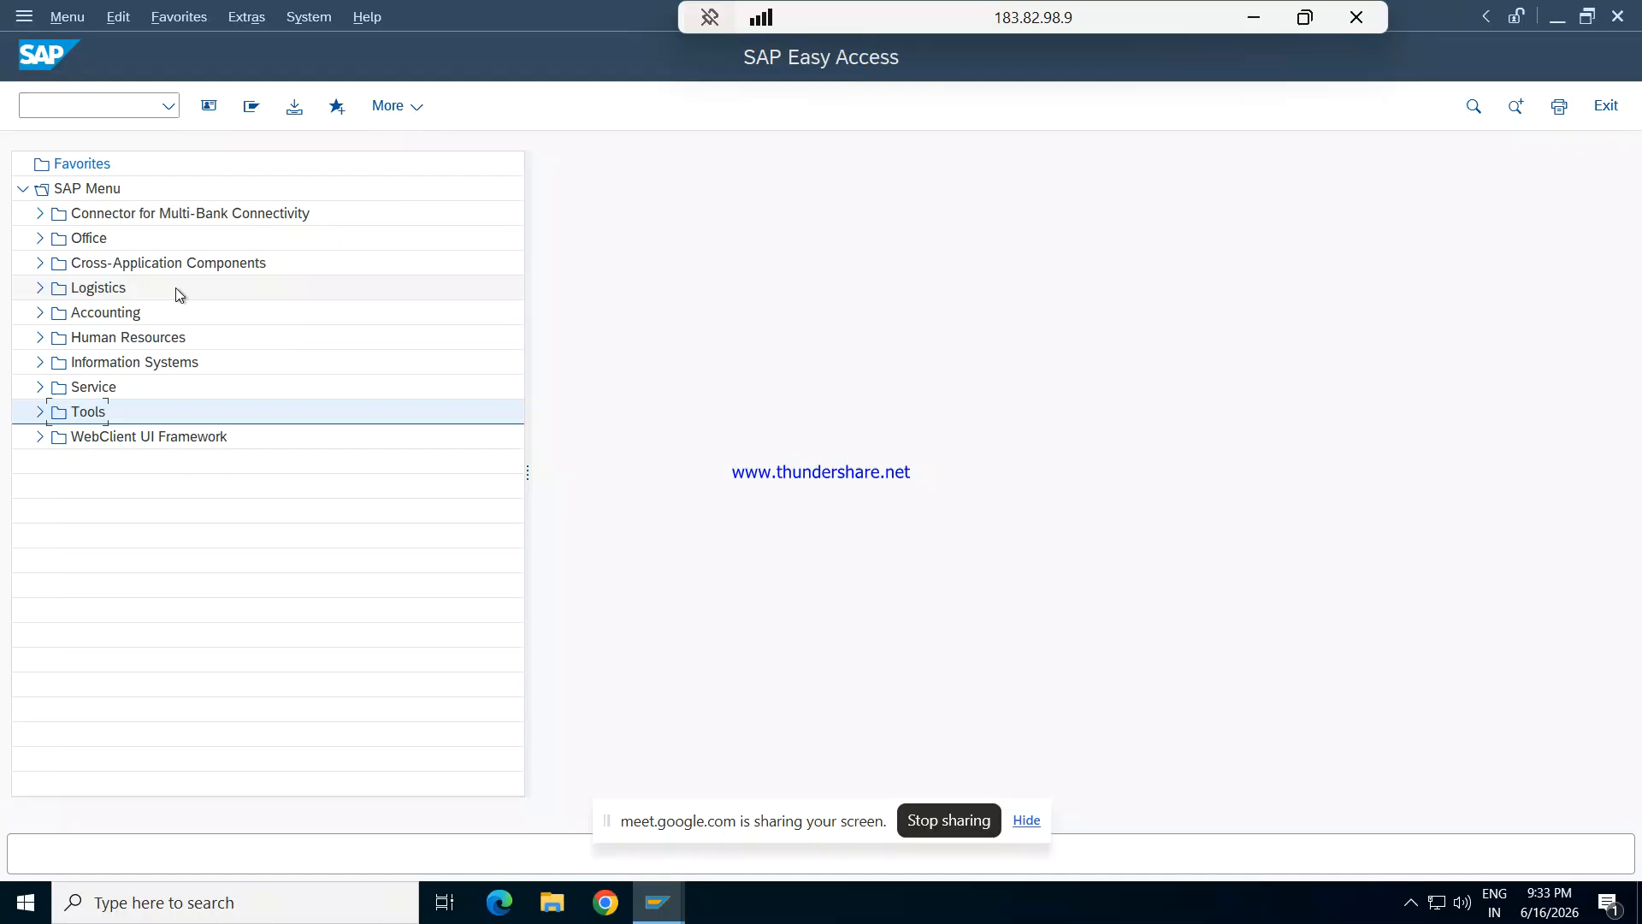
# - Expand the SAP menu down to Accounting > Financial Accounting > General Ledger > Document Entry
pyautogui.click(40, 313)
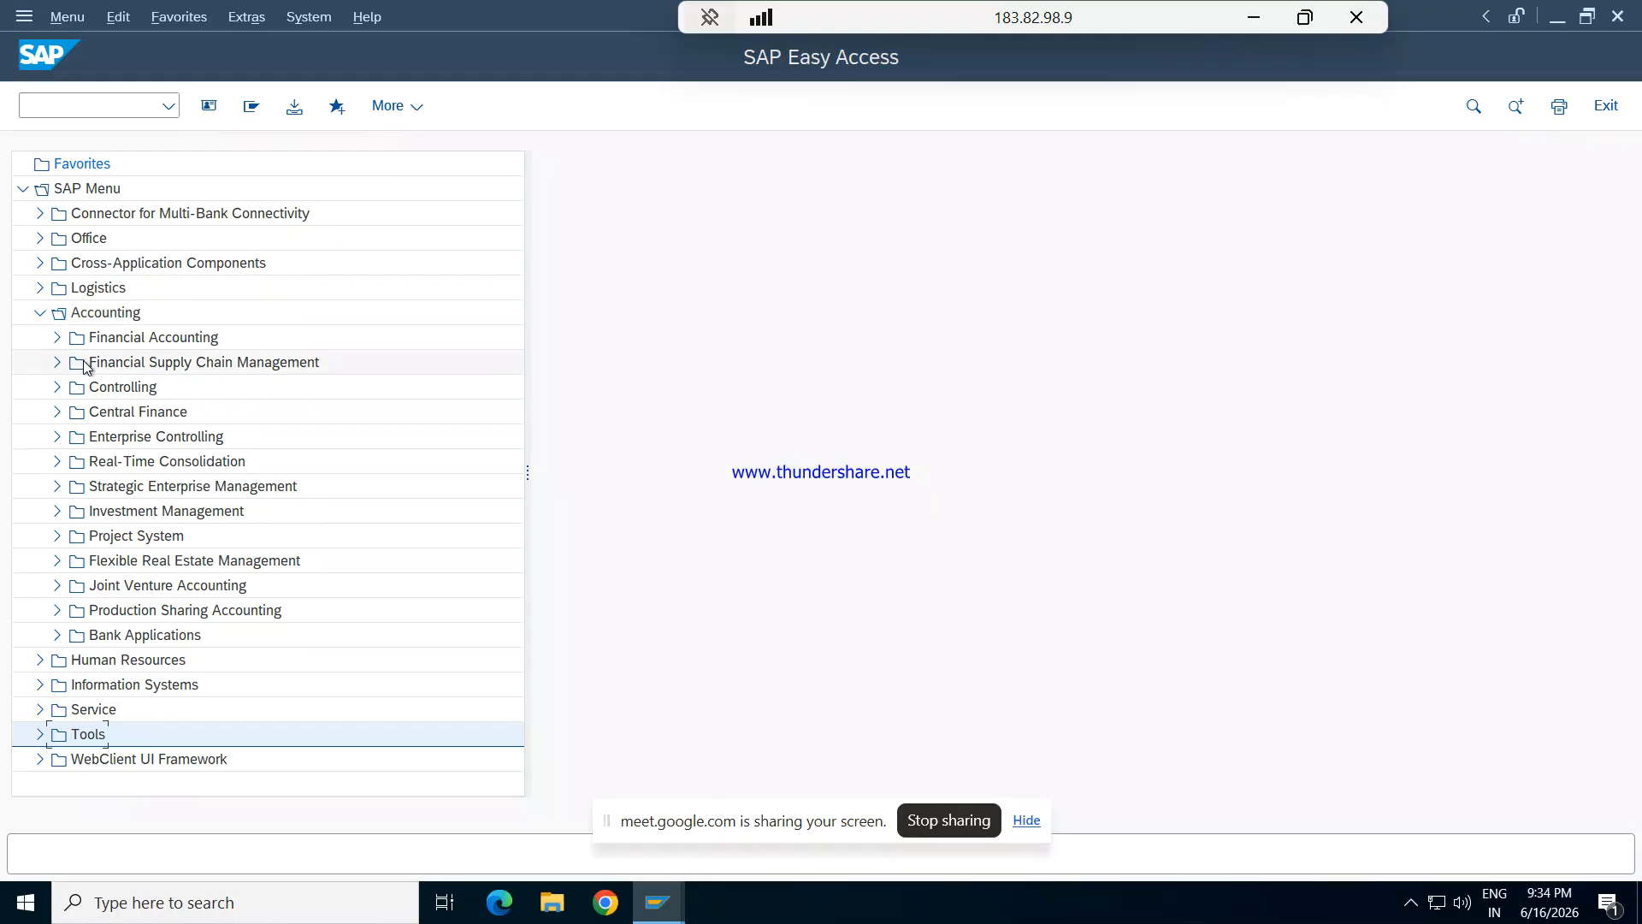
pyautogui.click(58, 339)
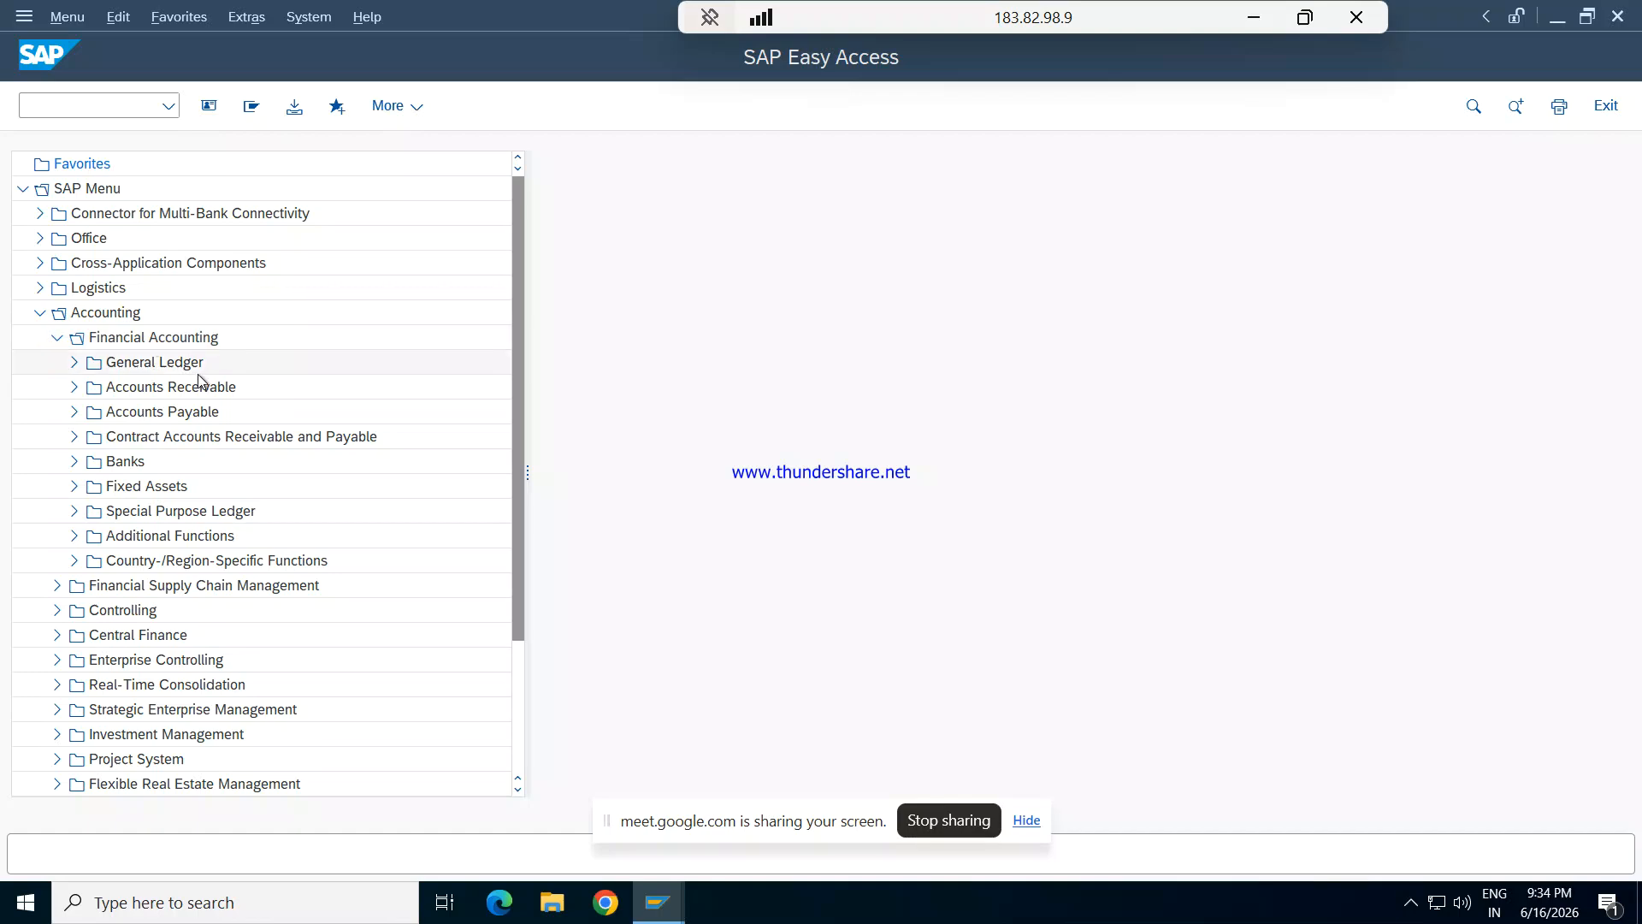
pyautogui.click(74, 364)
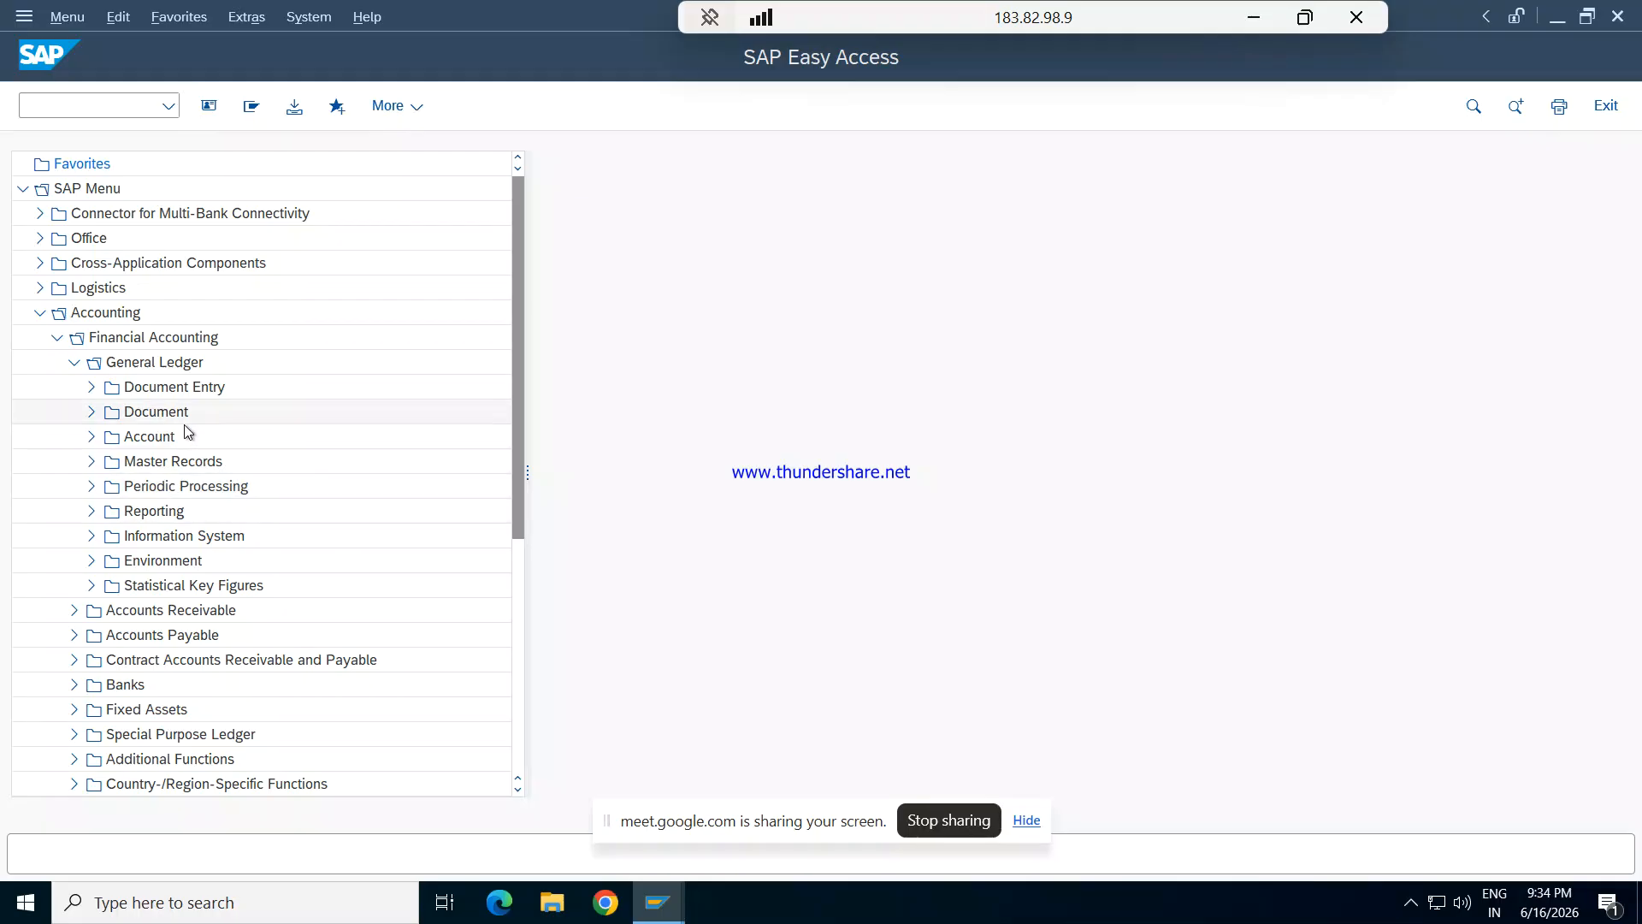
pyautogui.click(92, 389)
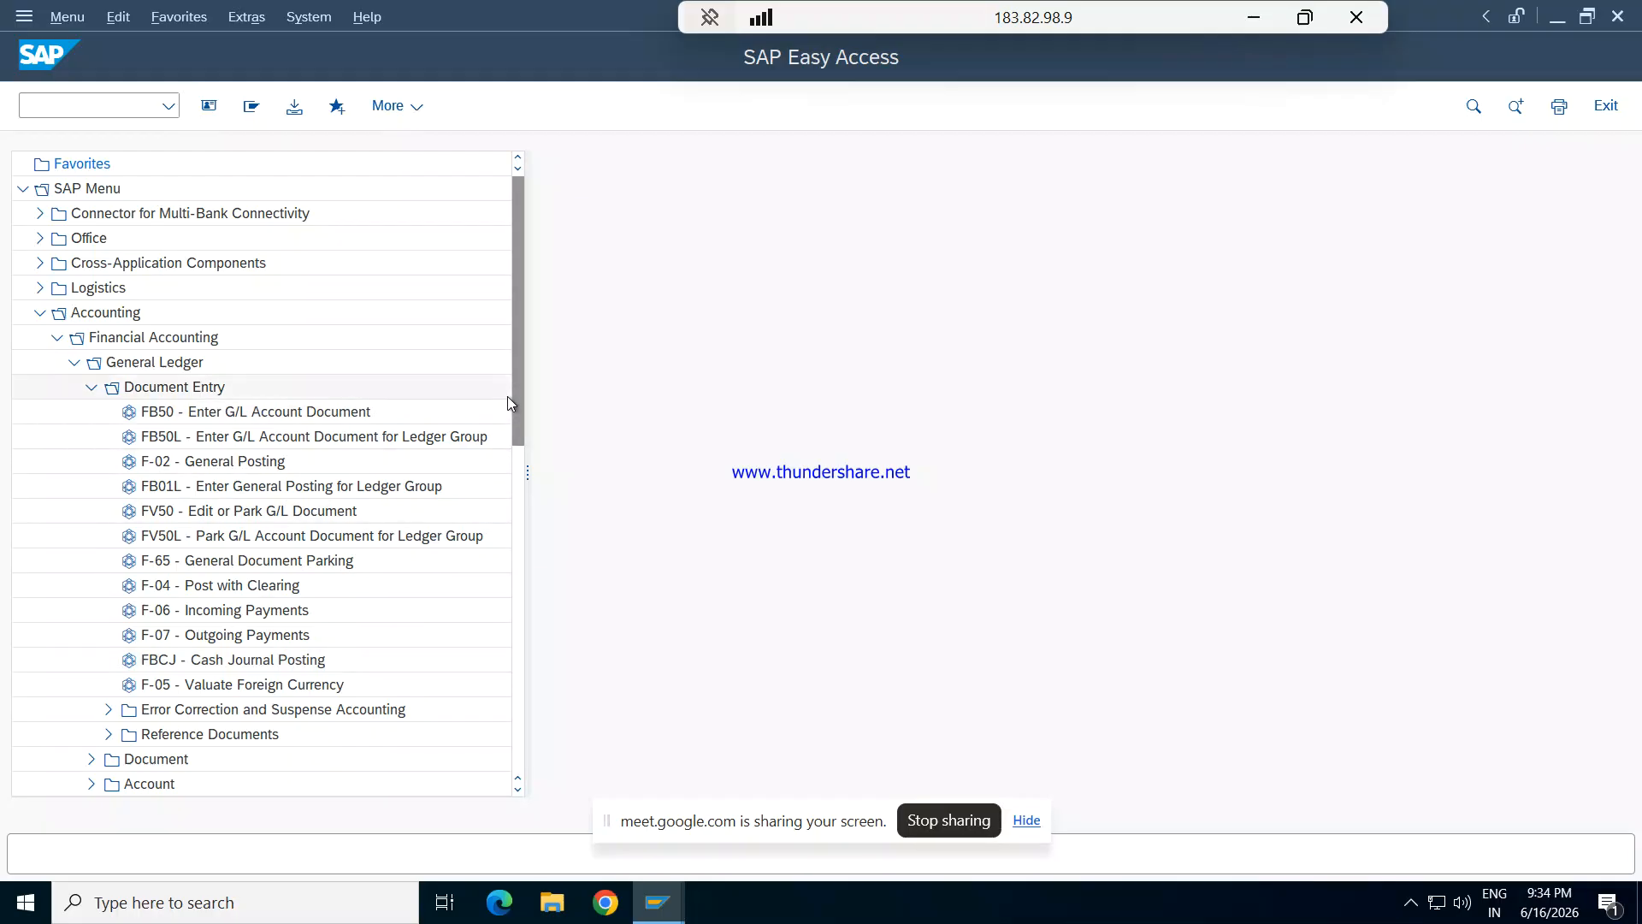
# - Open transaction FBD1 - Recurring Document from the Reference Documents folder under General Ledger document entry
pyautogui.moveTo(514, 397); pyautogui.dragTo(521, 477)
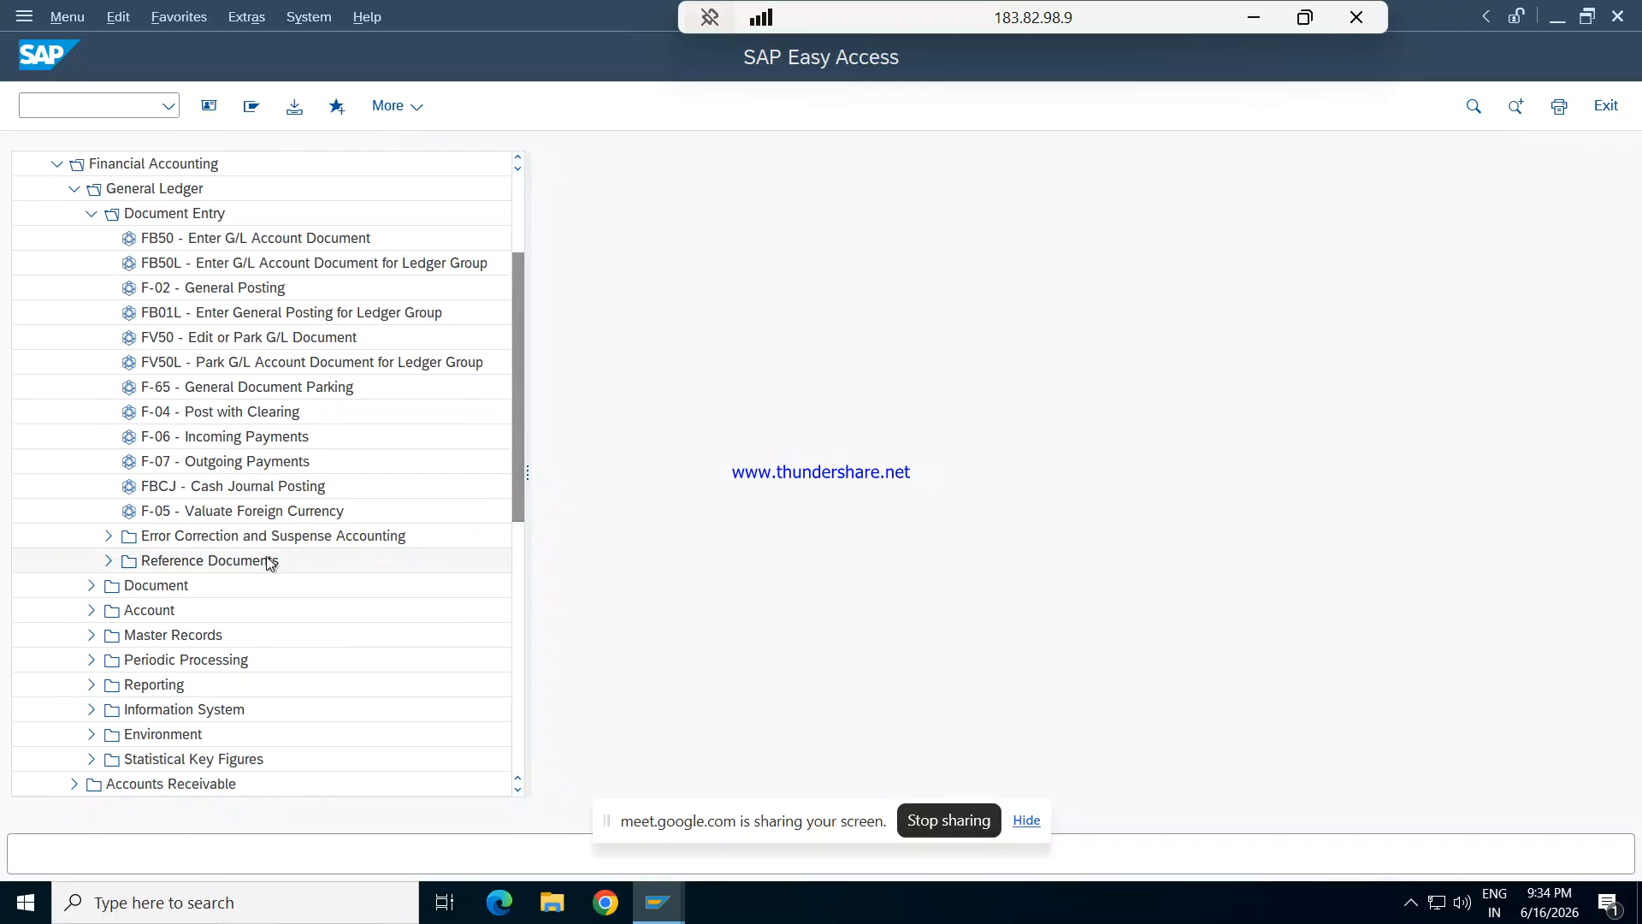
pyautogui.click(111, 561)
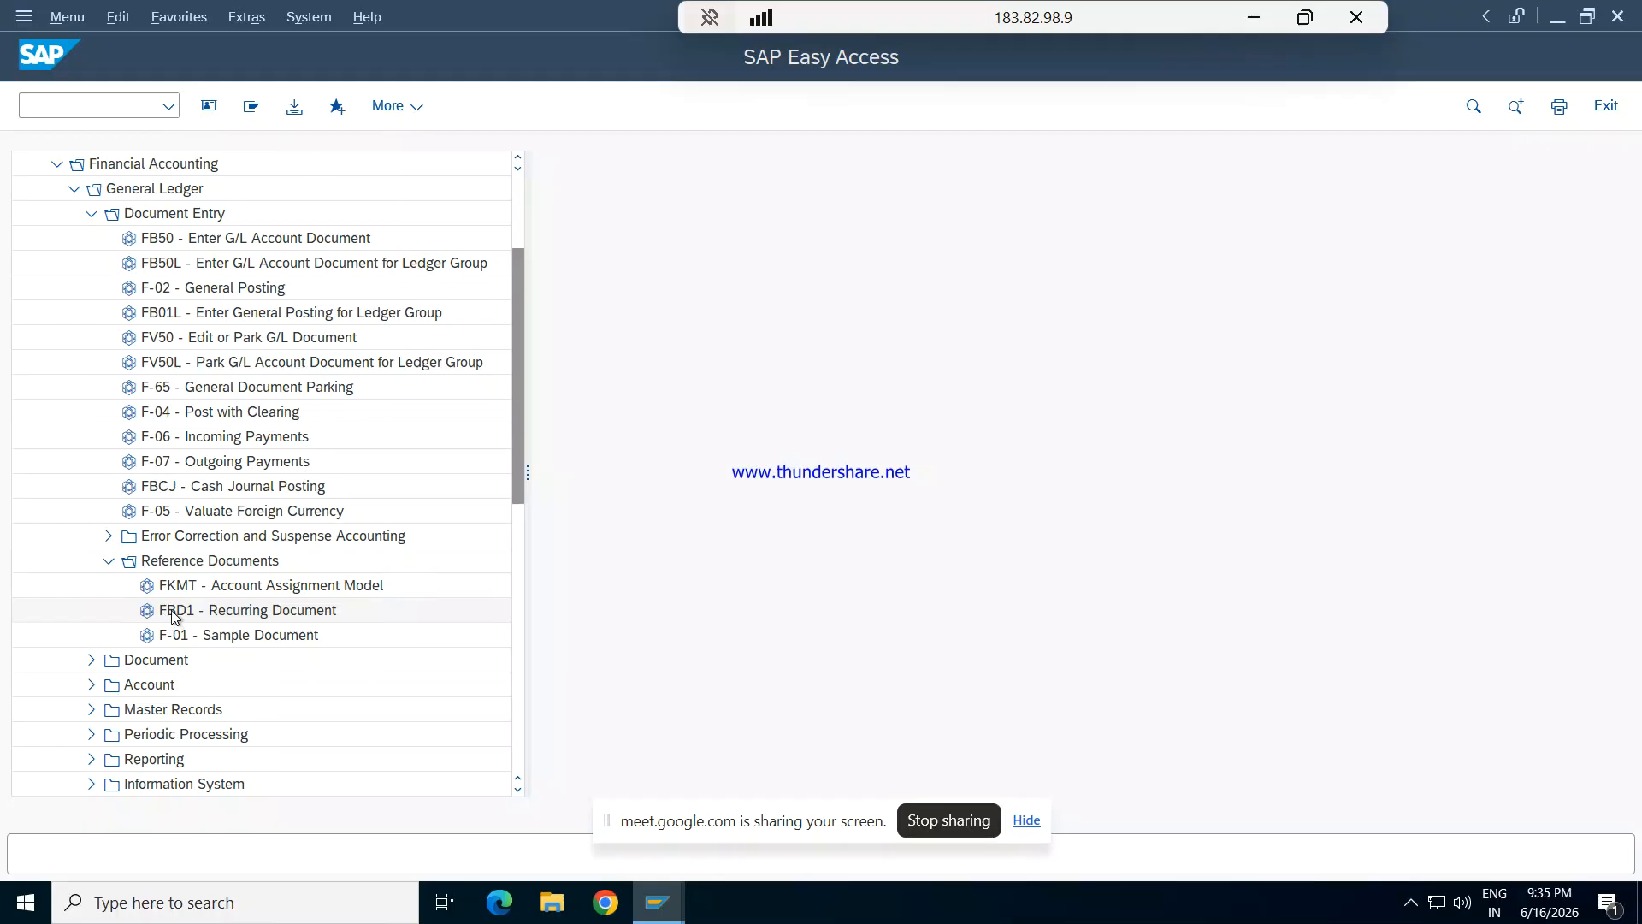
pyautogui.doubleClick(165, 615)
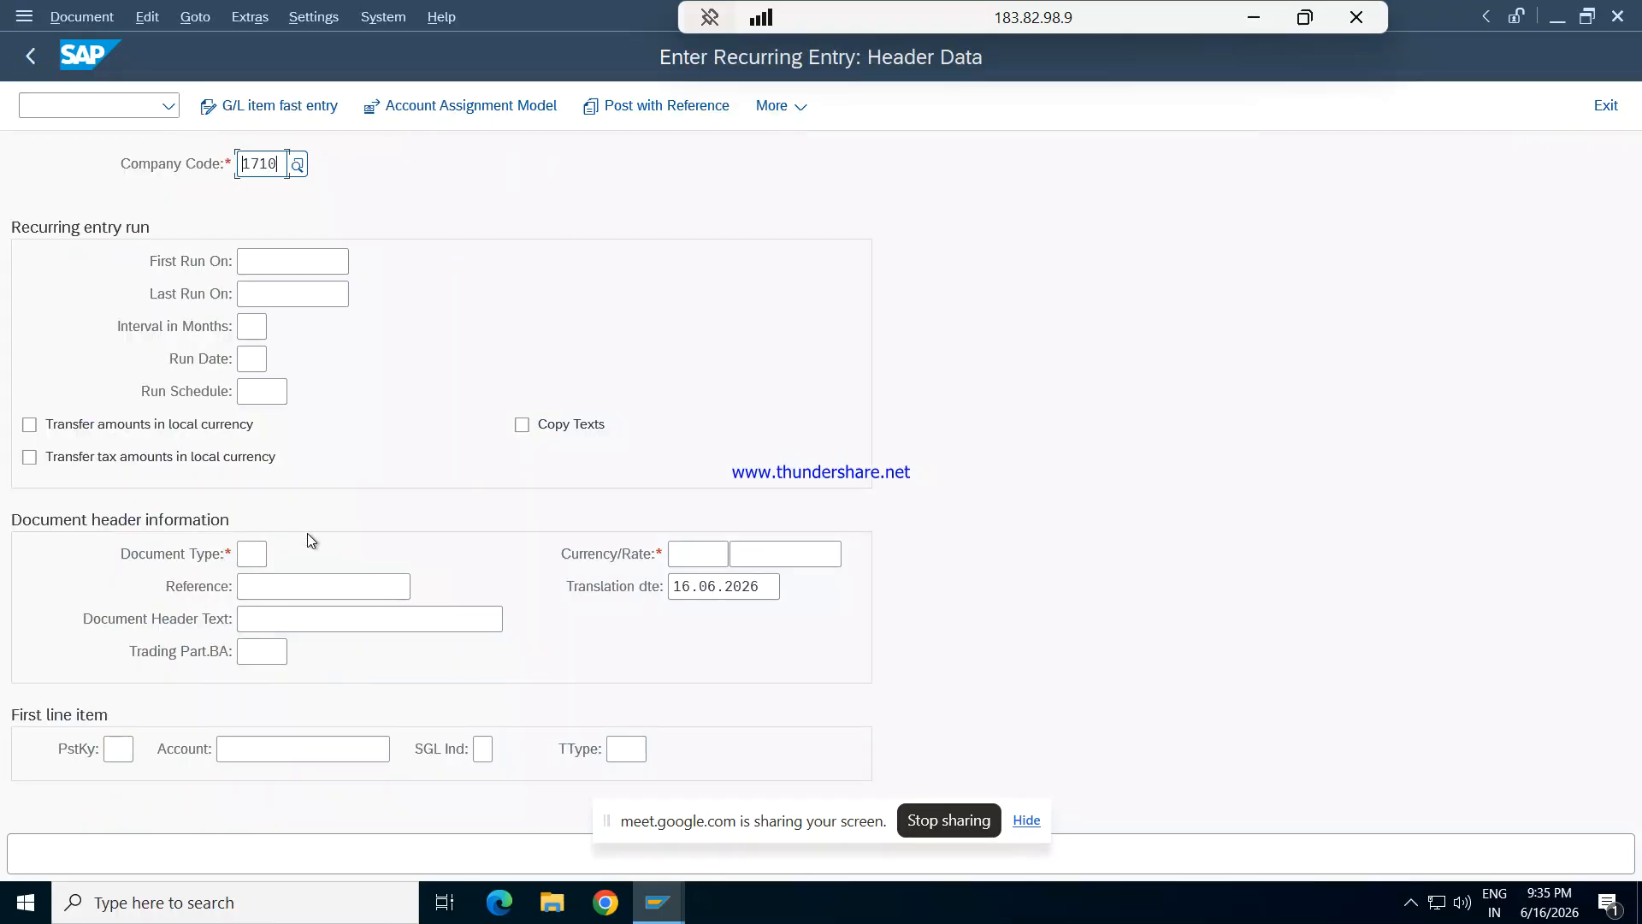
# - Set the company code of the recurring entry to REPL
pyautogui.press('BackSpace')
pyautogui.press('BackSpace')
pyautogui.press('BackSpace')
pyautogui.press('BackSpace')
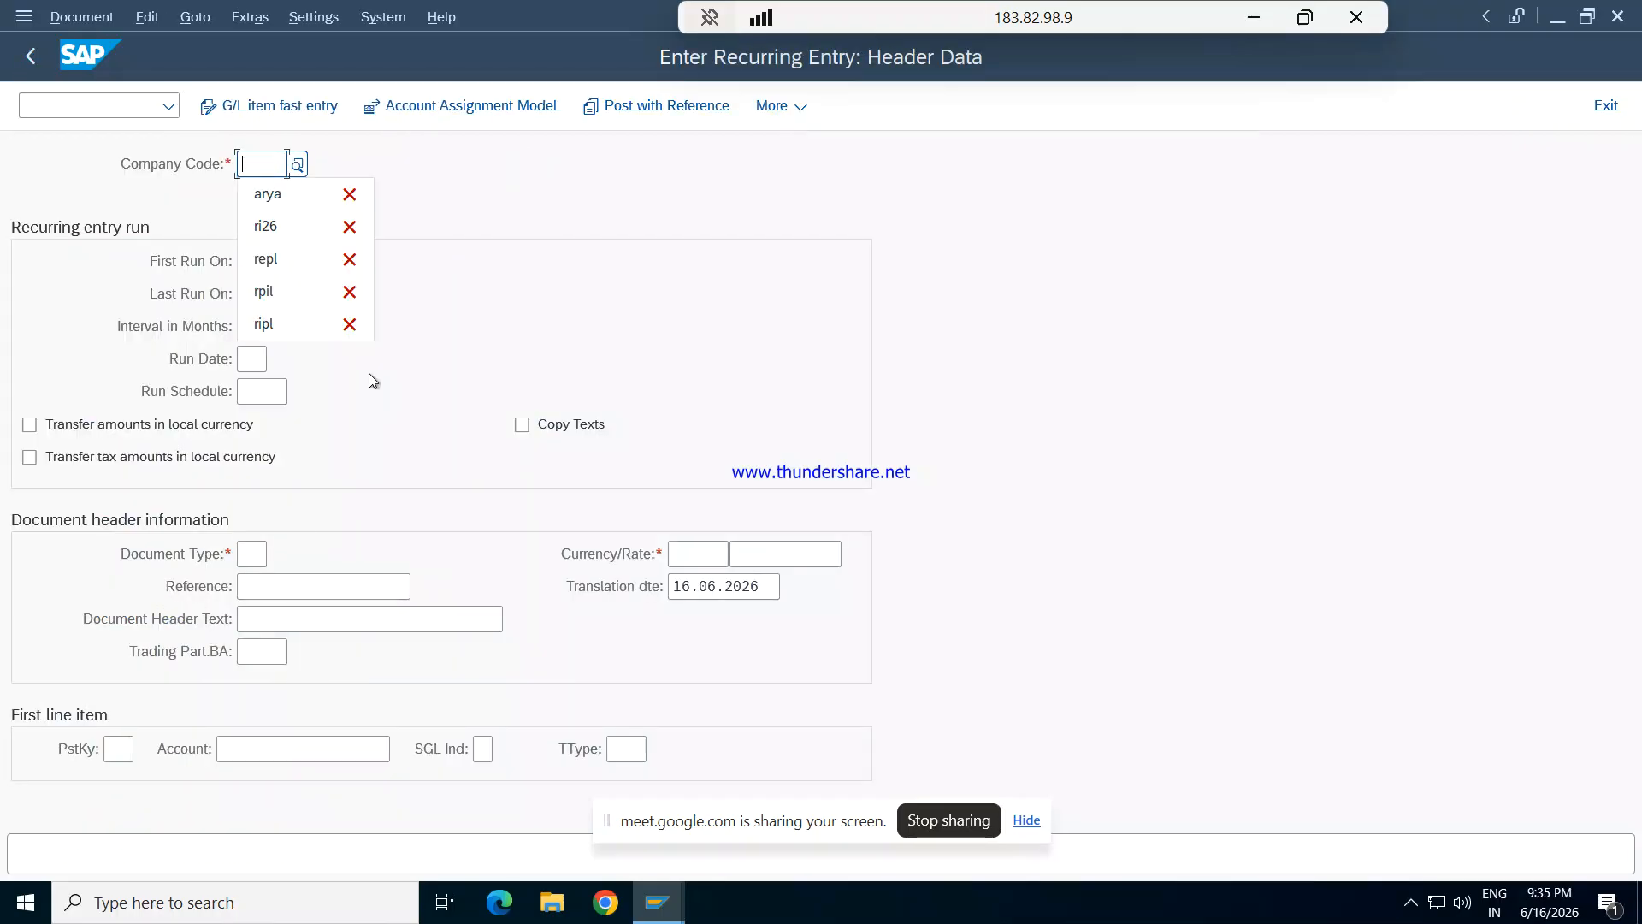
pyautogui.write('RI26')
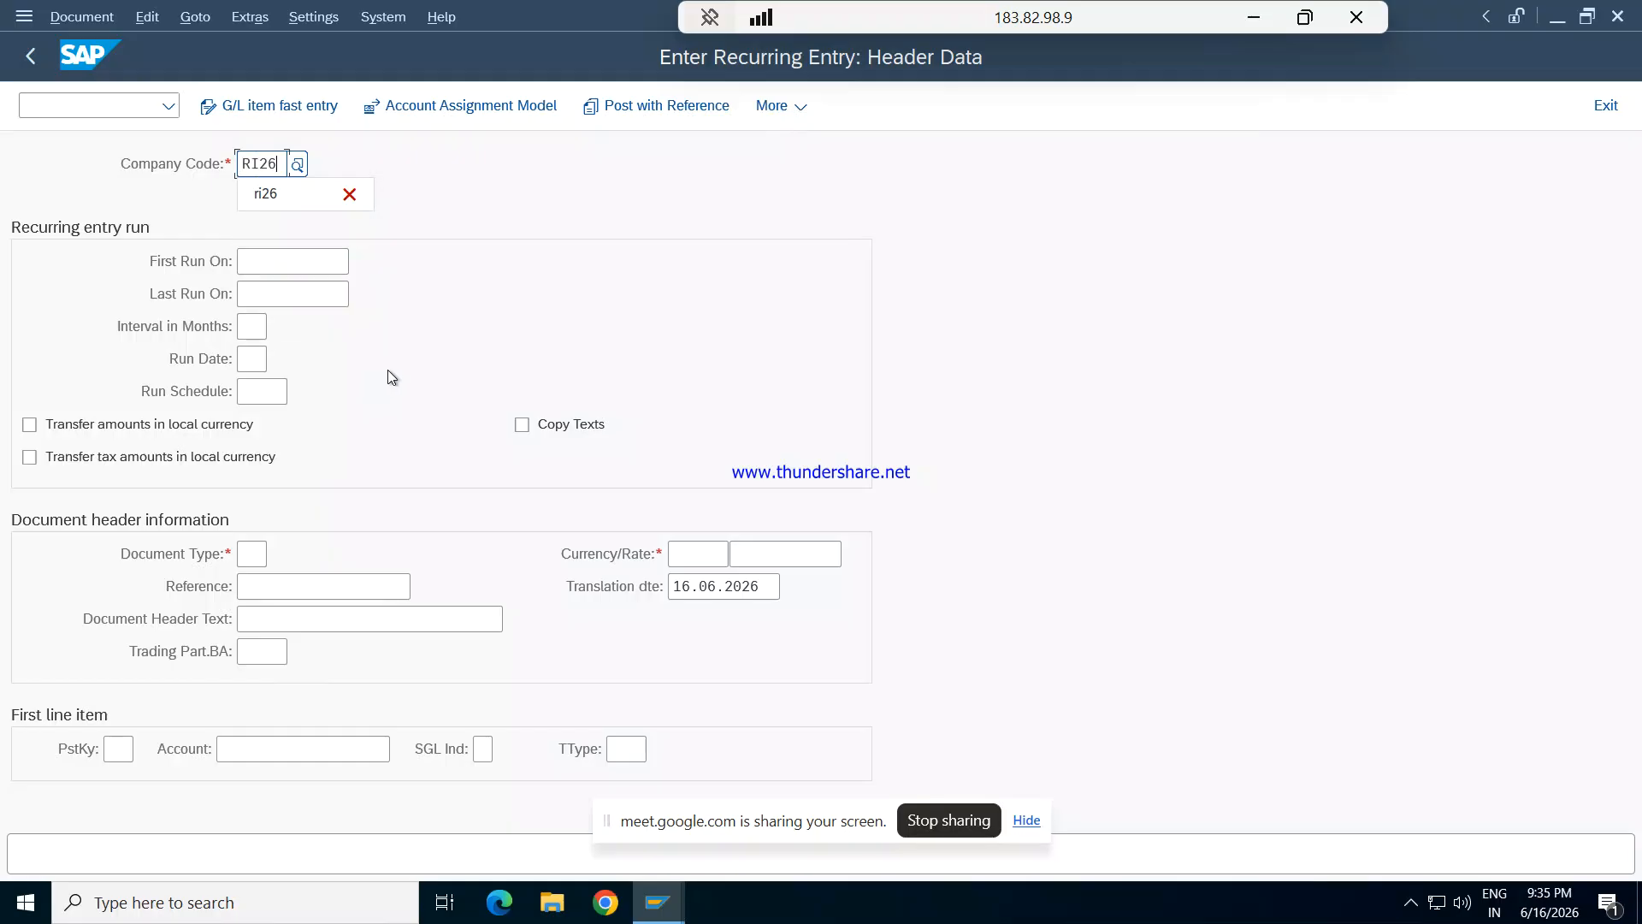
pyautogui.press('BackSpace')
pyautogui.press('BackSpace')
pyautogui.press('BackSpace')
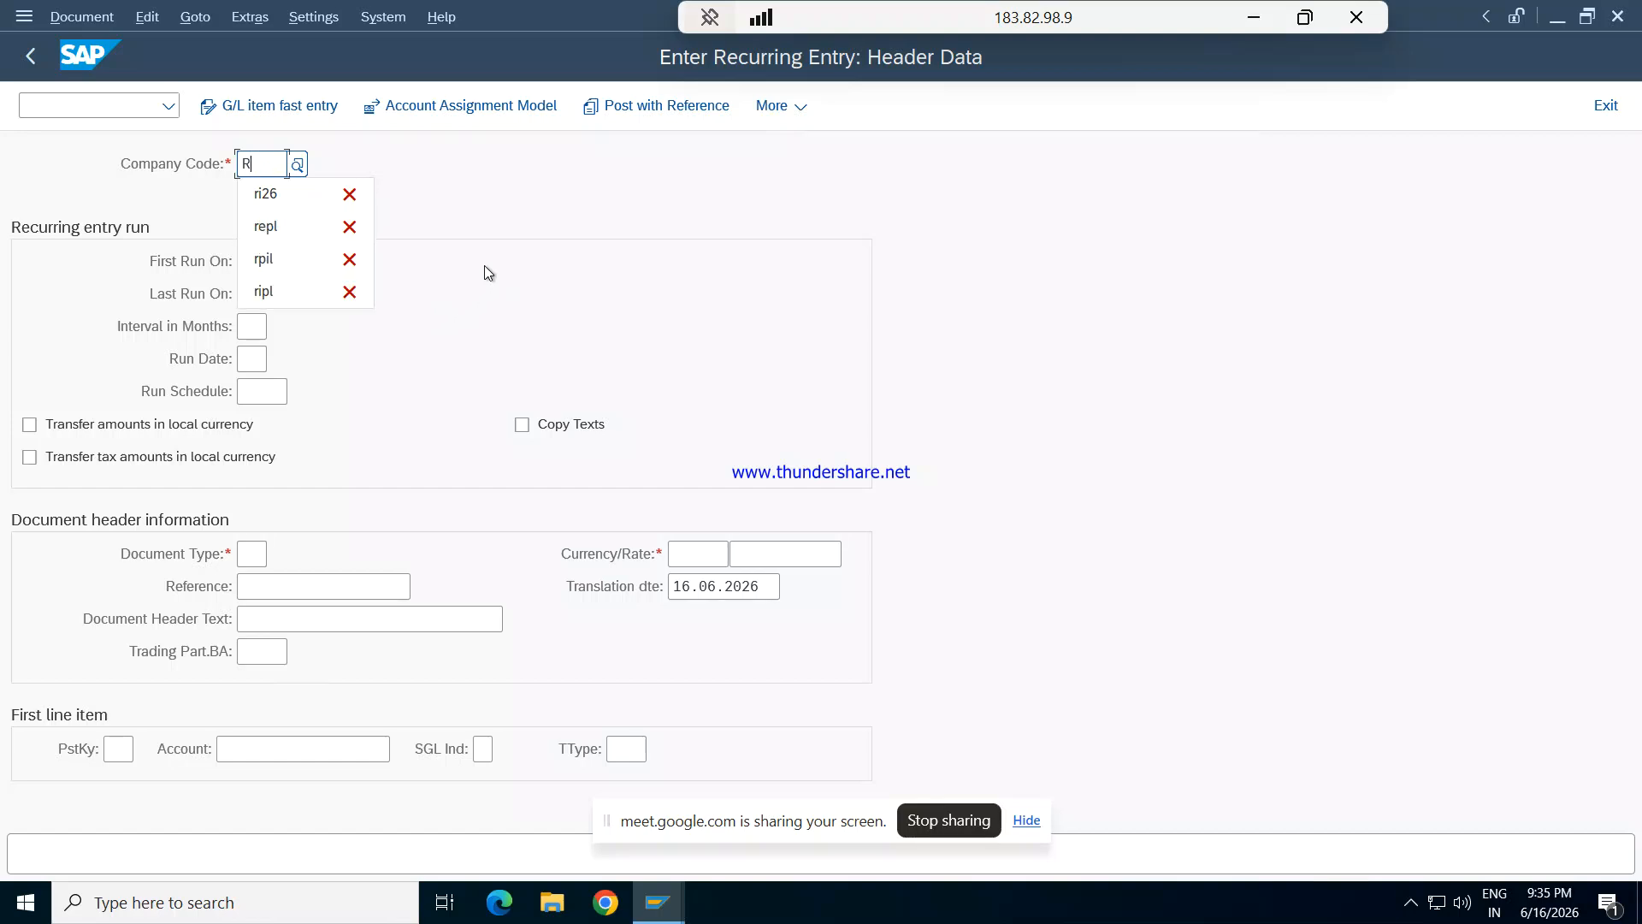
pyautogui.write('EP')
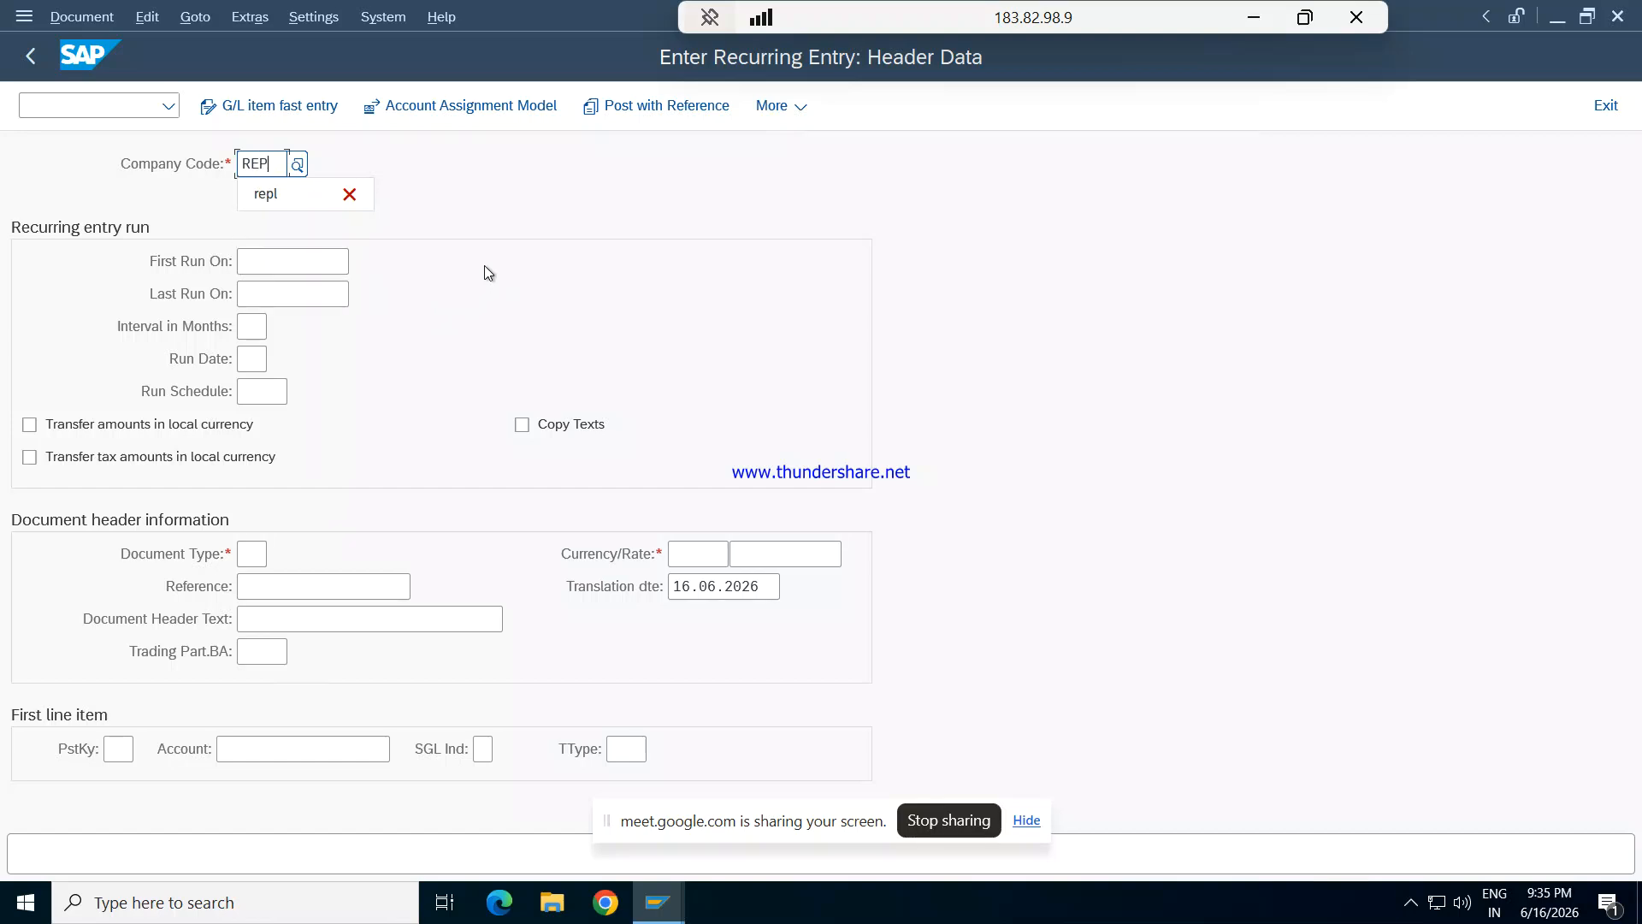
pyautogui.write('L')
pyautogui.press('Tab')
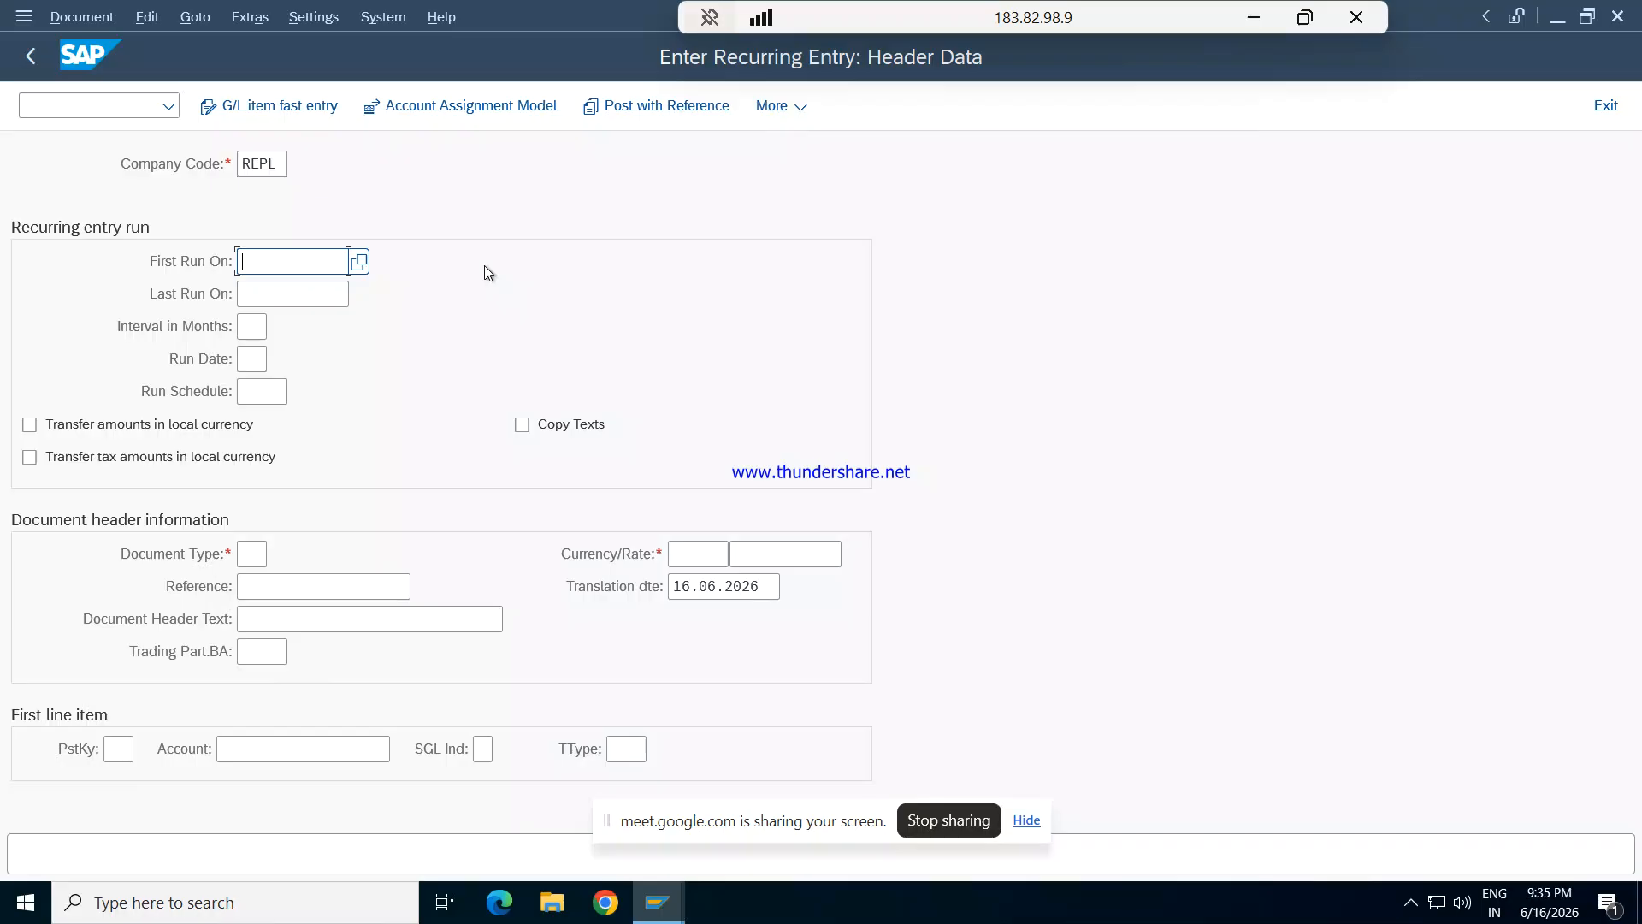
# - Set the recurring entry's first run date to 01.04.2026
pyautogui.write('01.')
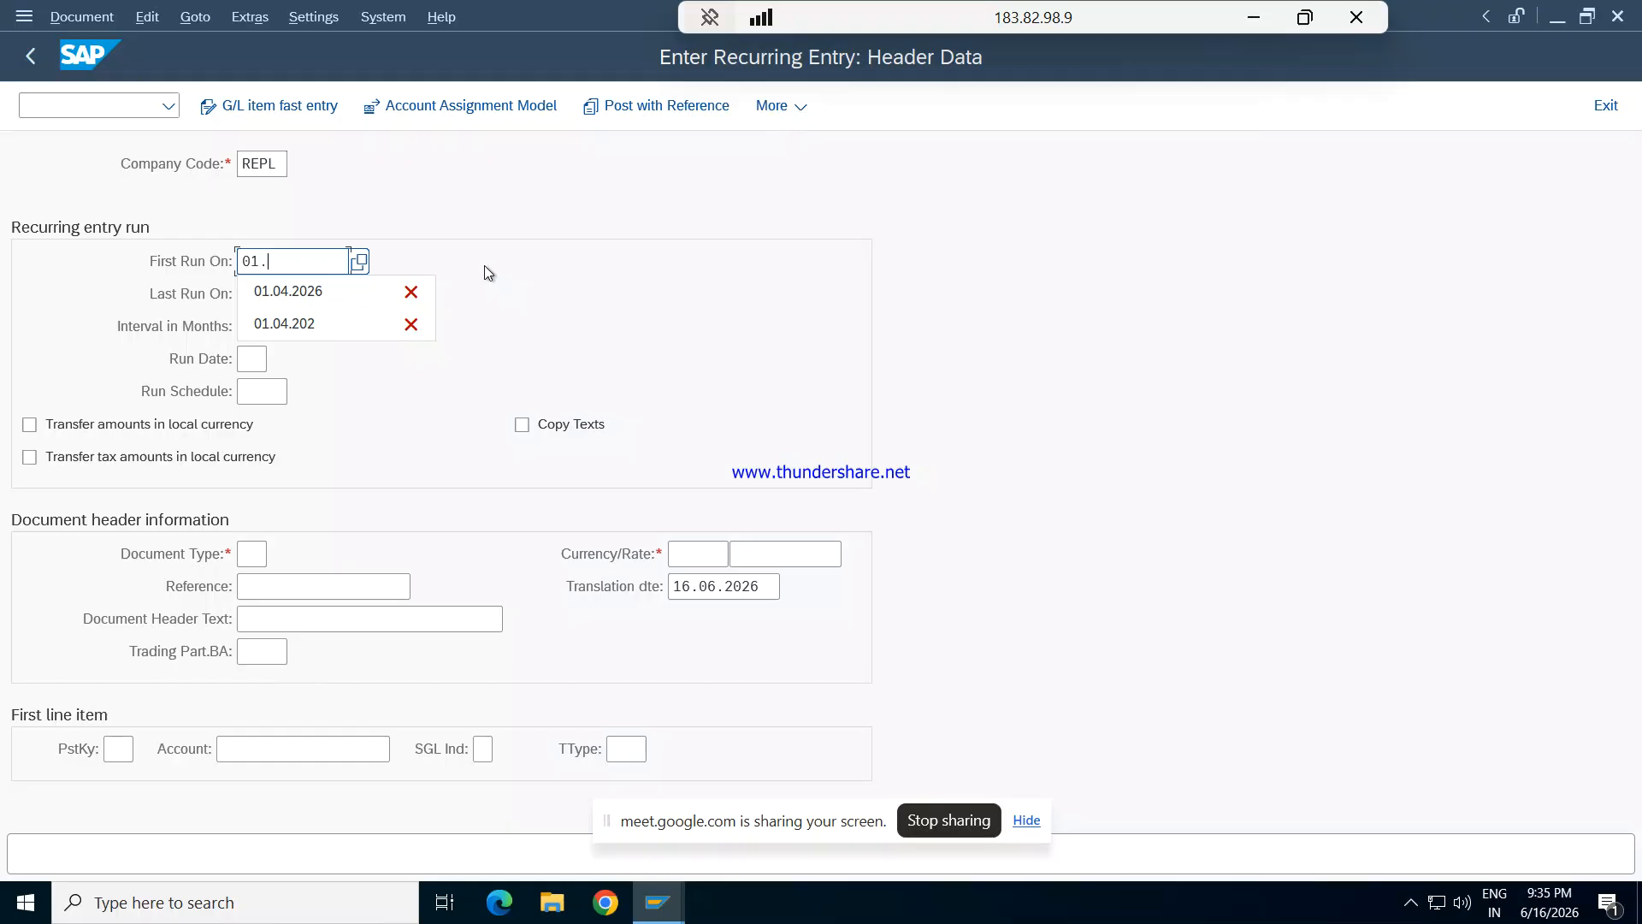
pyautogui.write('04.2026')
pyautogui.press('Tab')
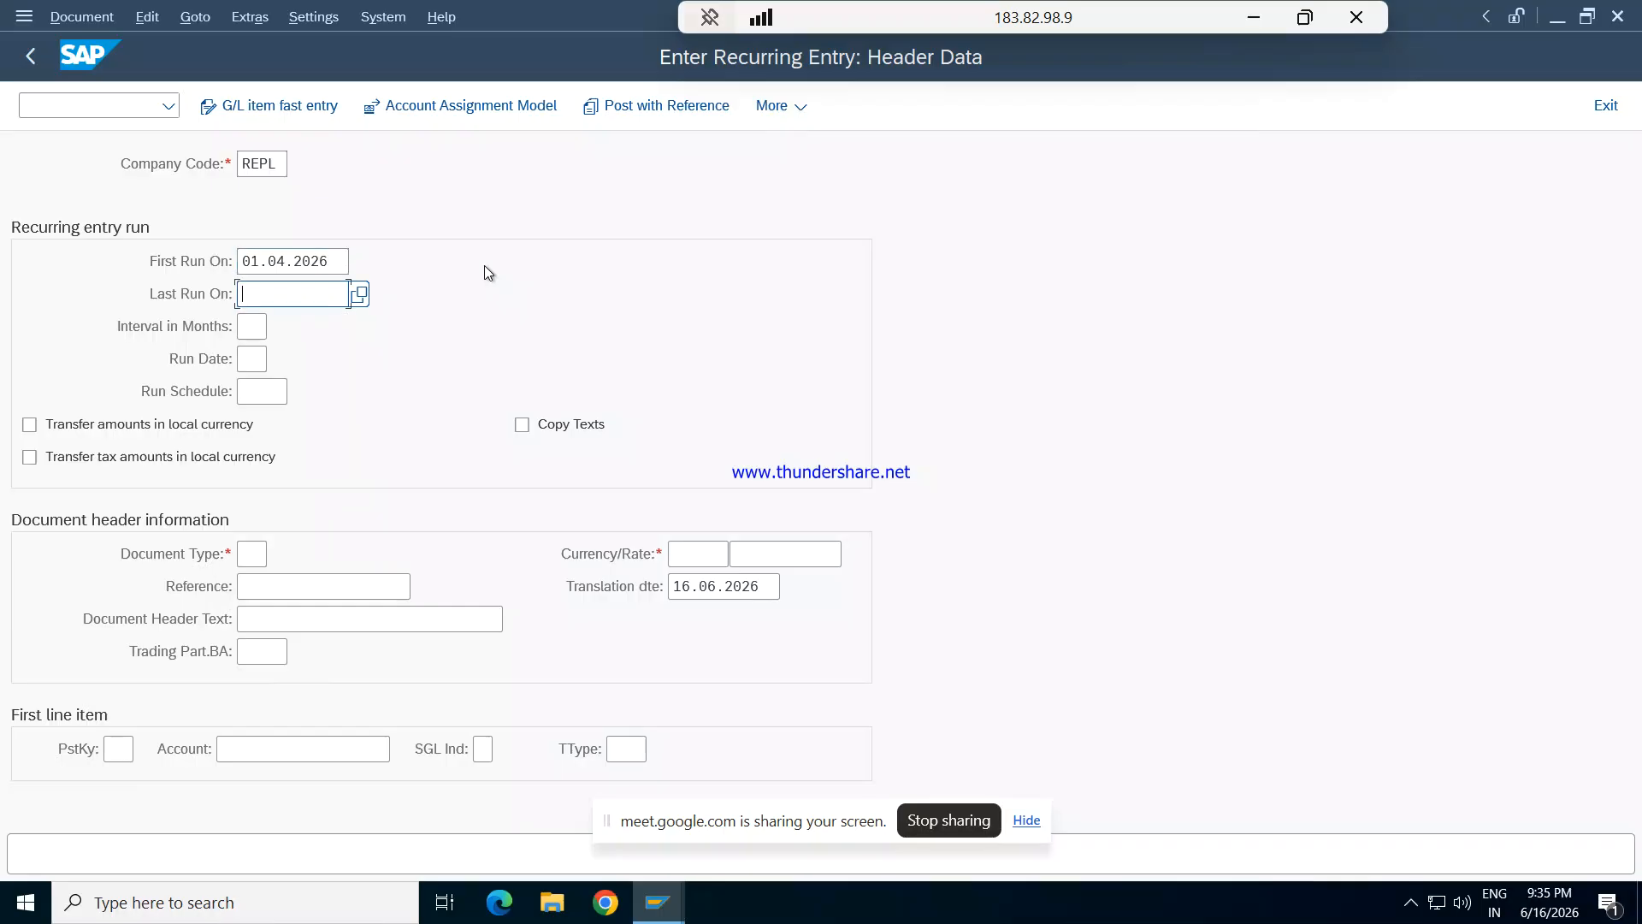
# - Enter 31.03.2026 as the last run date and 1 as the interval in months
pyautogui.write('31.')
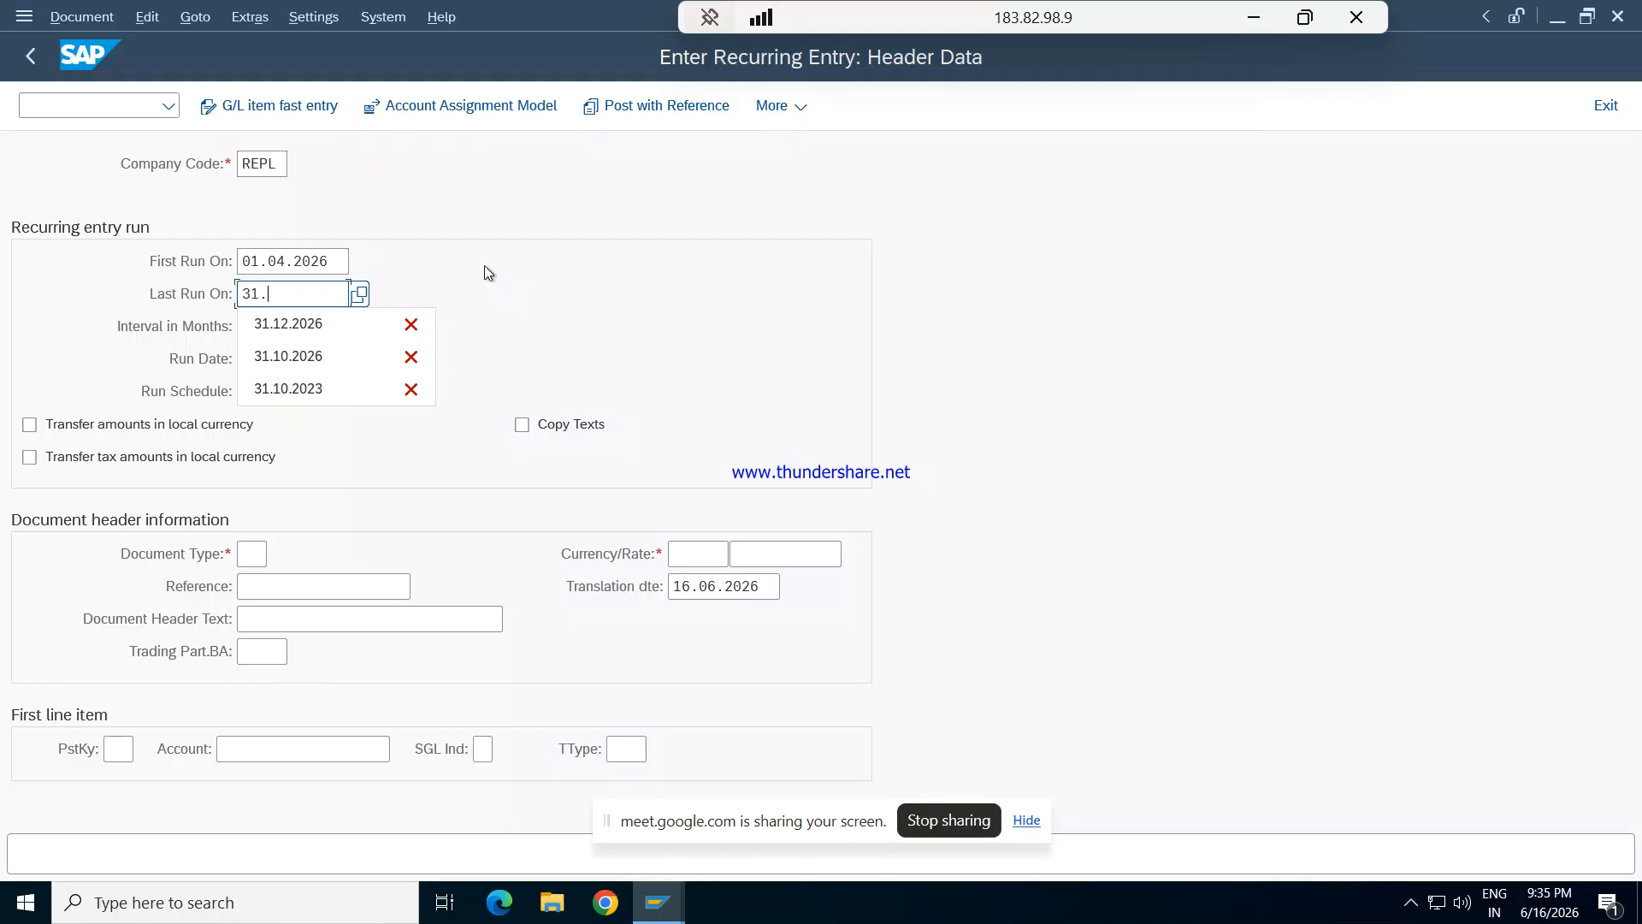
pyautogui.write('10.2026')
pyautogui.press('BackSpace')
pyautogui.press('BackSpace')
pyautogui.press('BackSpace')
pyautogui.press('BackSpace')
pyautogui.press('BackSpace')
pyautogui.press('BackSpace')
pyautogui.press('BackSpace')
pyautogui.write('03.2026')
pyautogui.press('Tab')
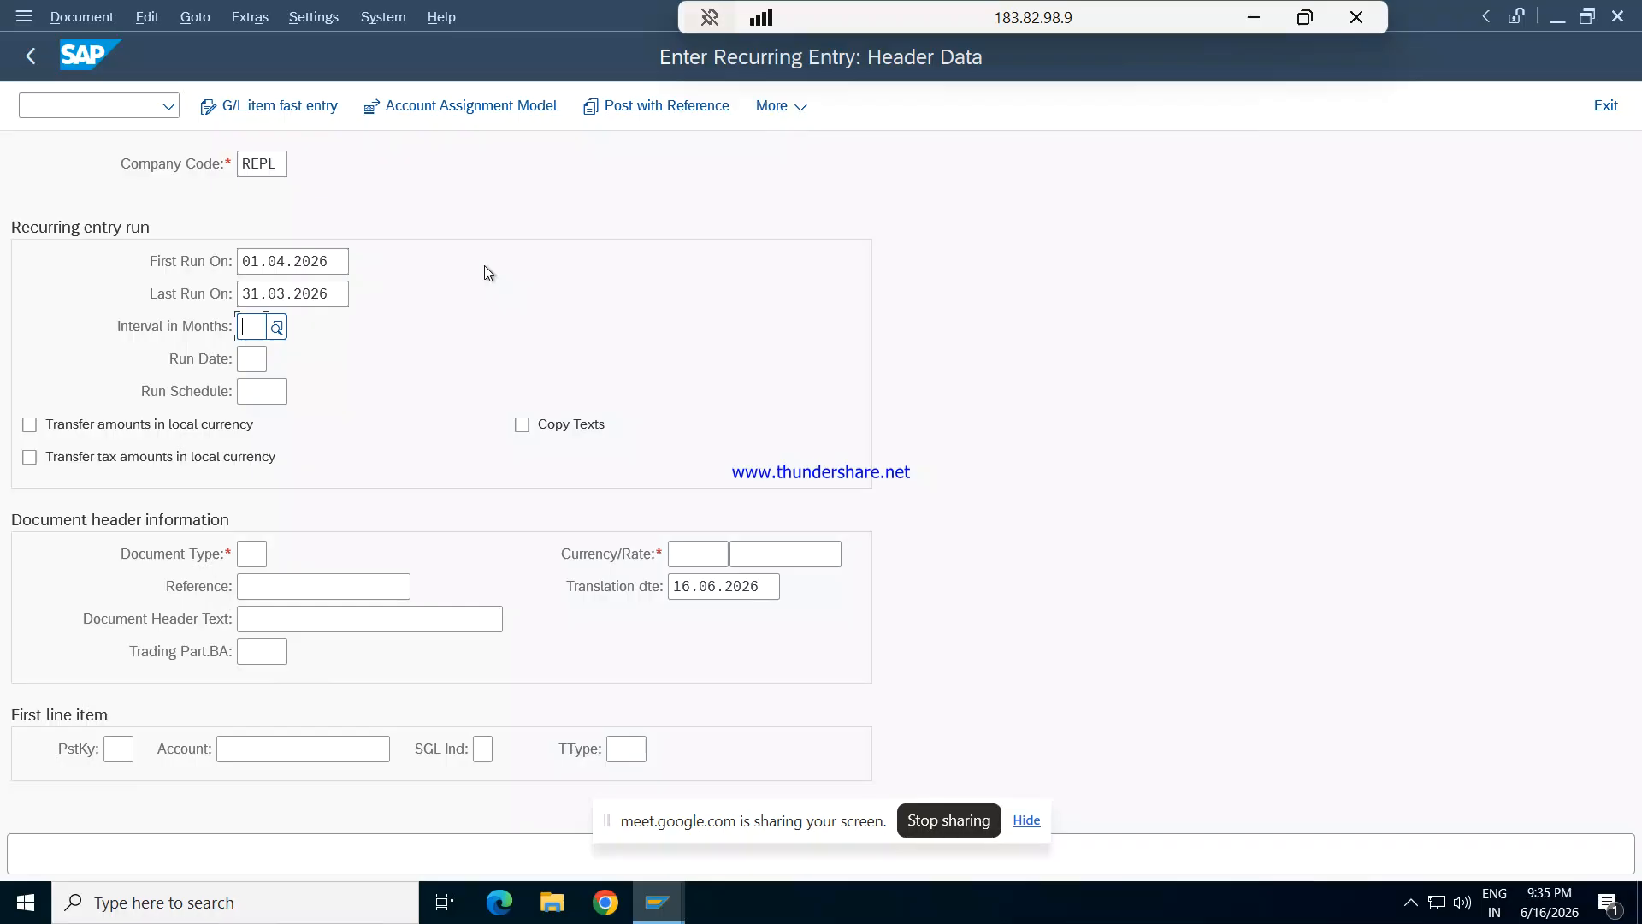
pyautogui.write('1')
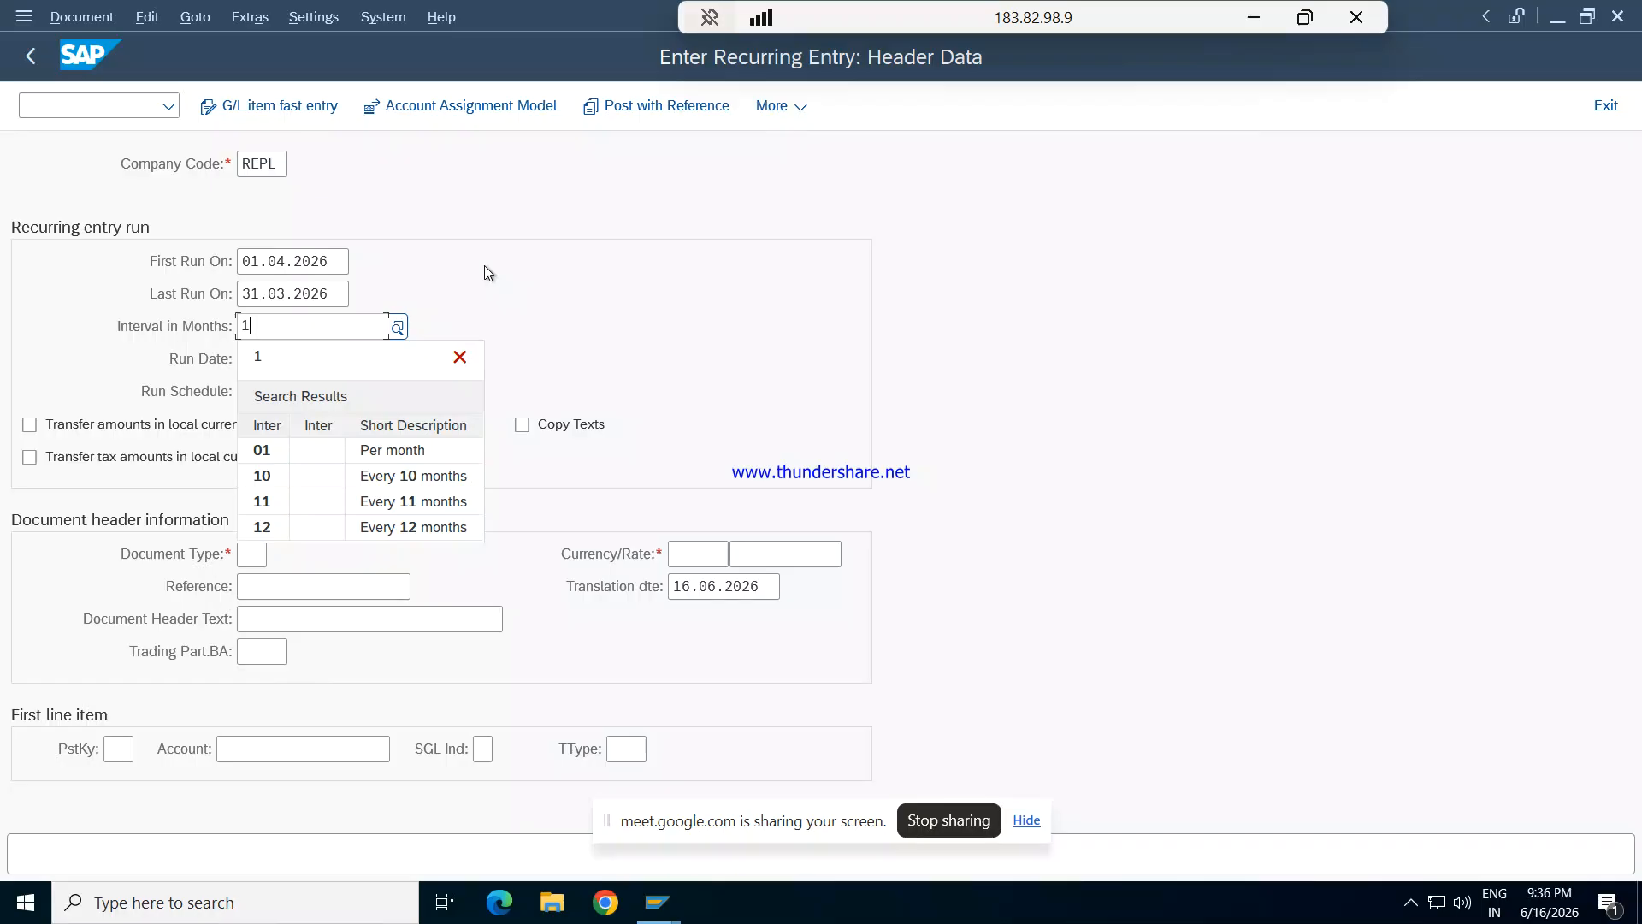
pyautogui.press('Tab')
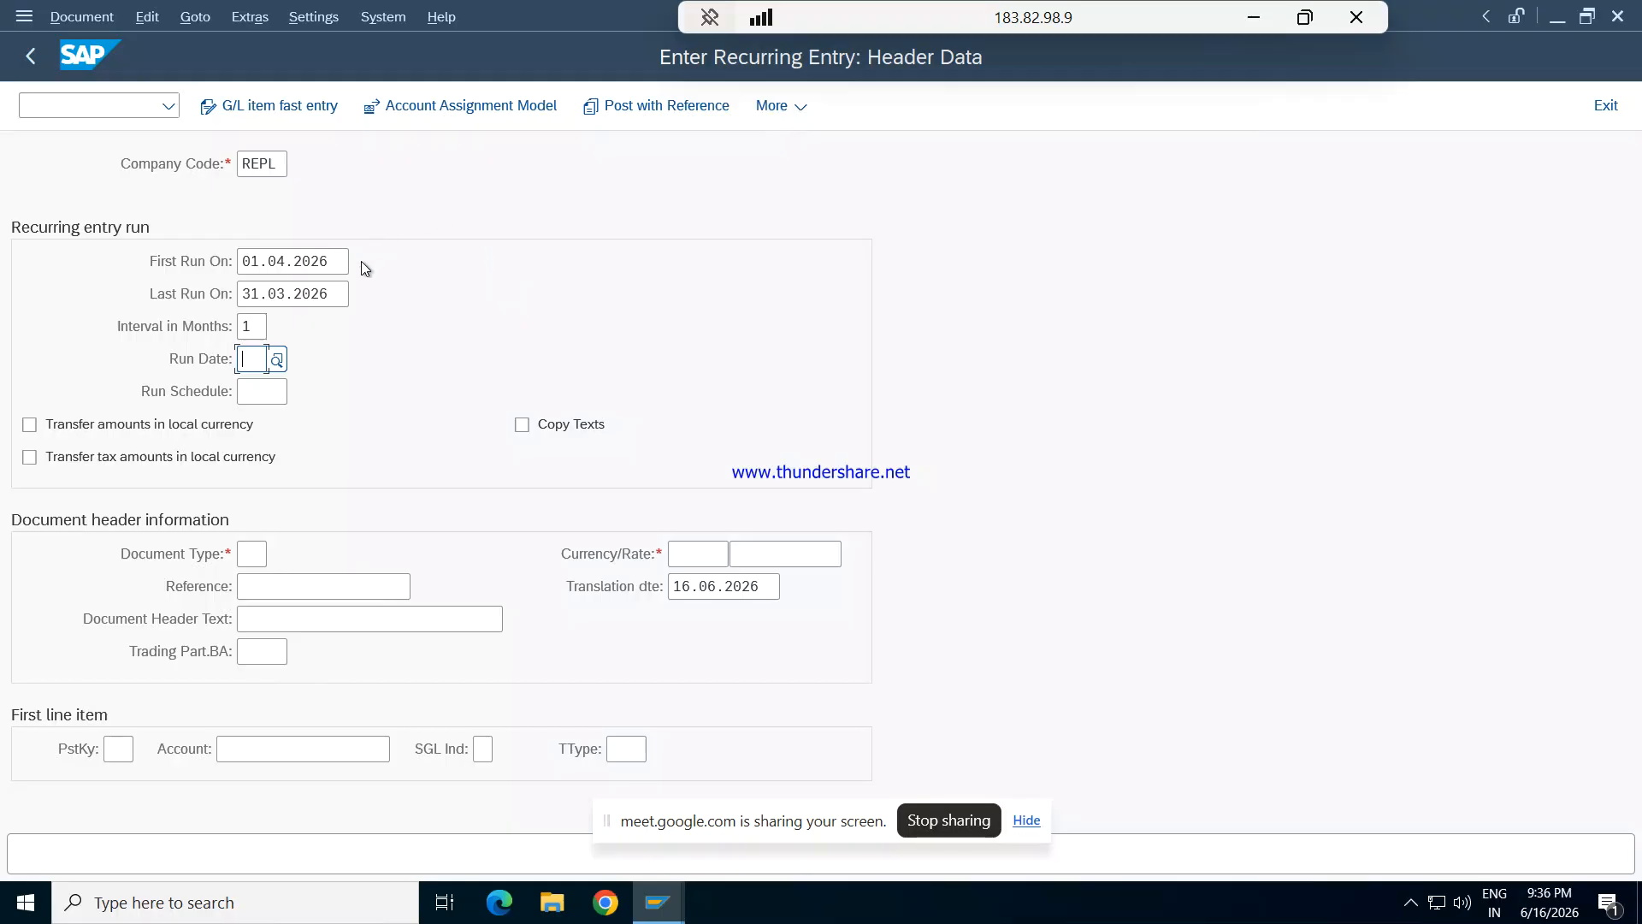
# - Correct the last run date to 31.03.2027 and set the run date to 09
pyautogui.click(335, 293)
pyautogui.press('BackSpace')
pyautogui.write('7')
pyautogui.press('Tab')
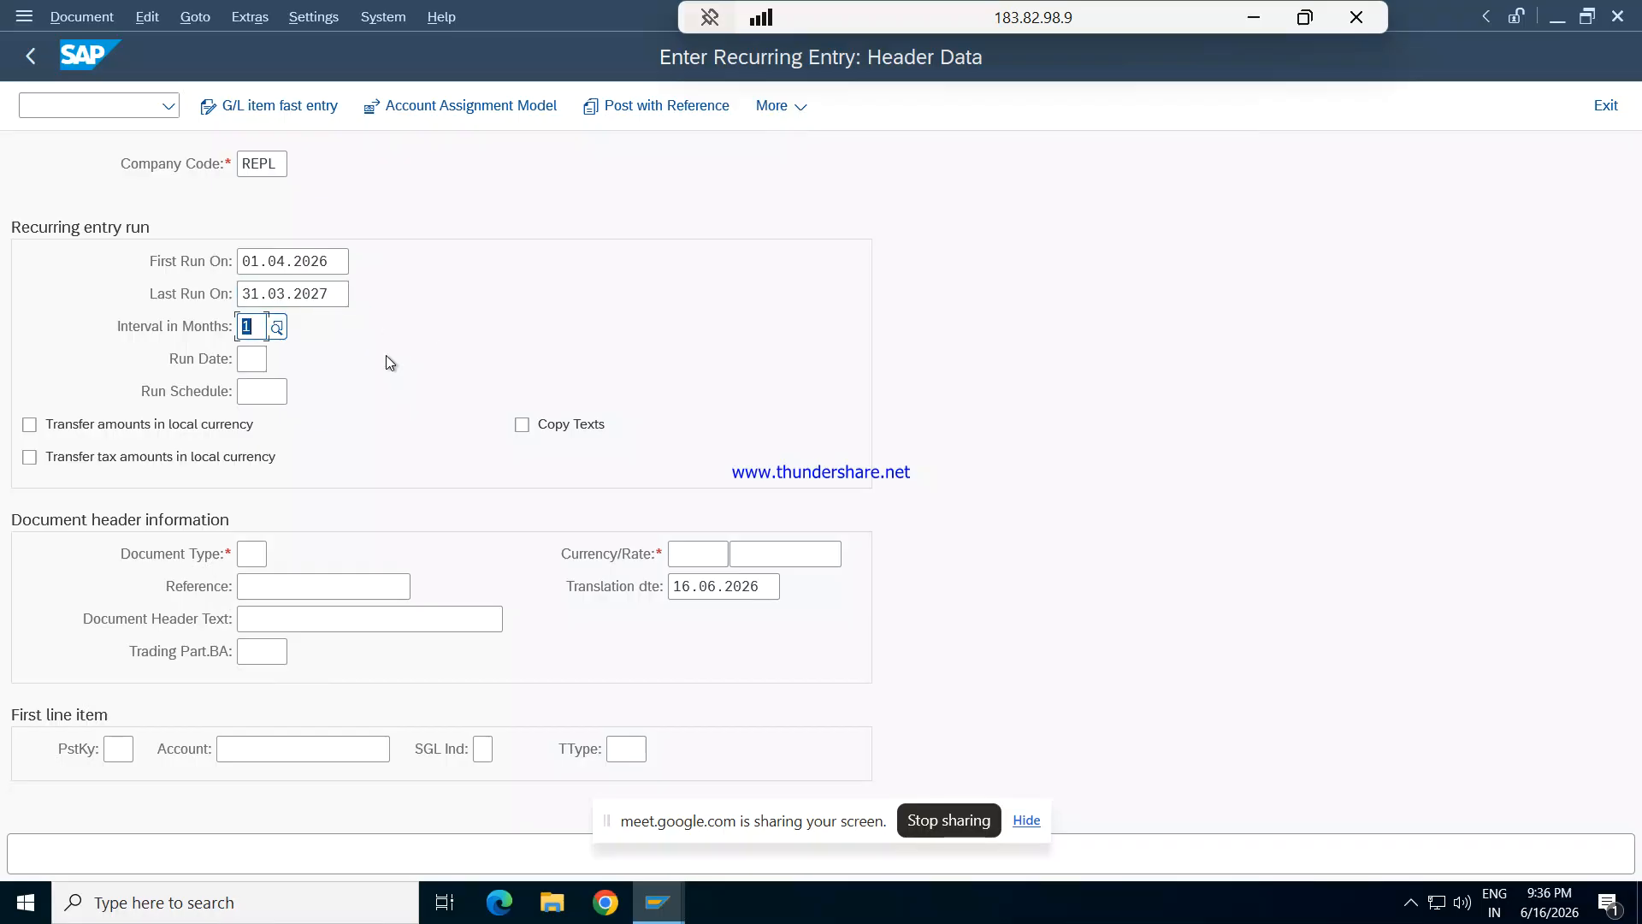
pyautogui.click(253, 358)
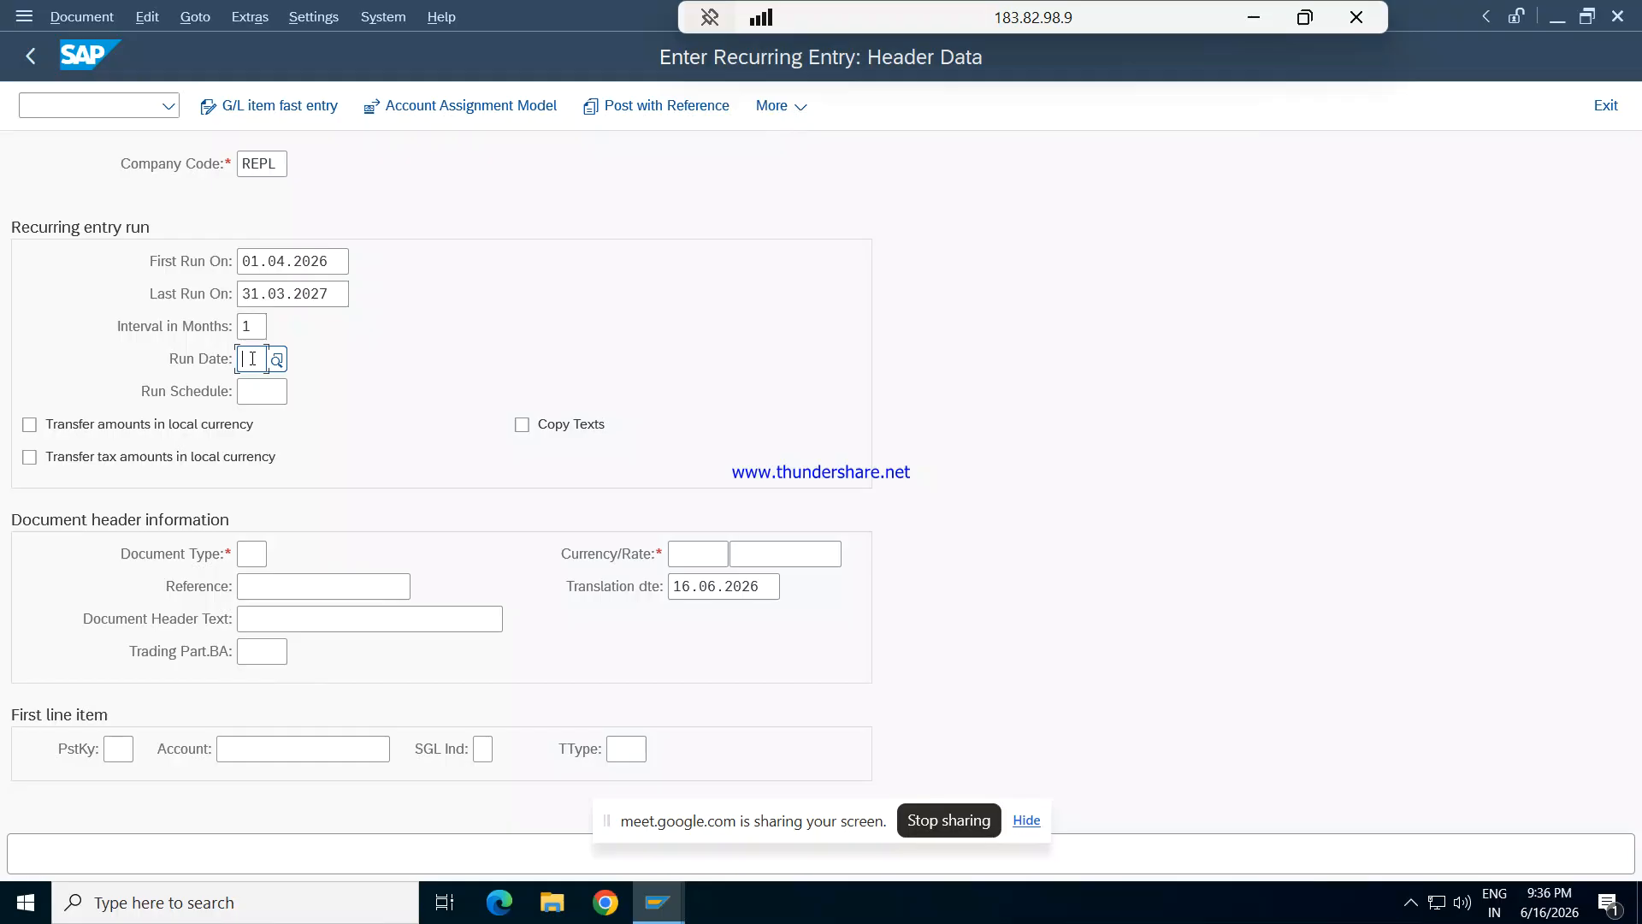
pyautogui.write('9')
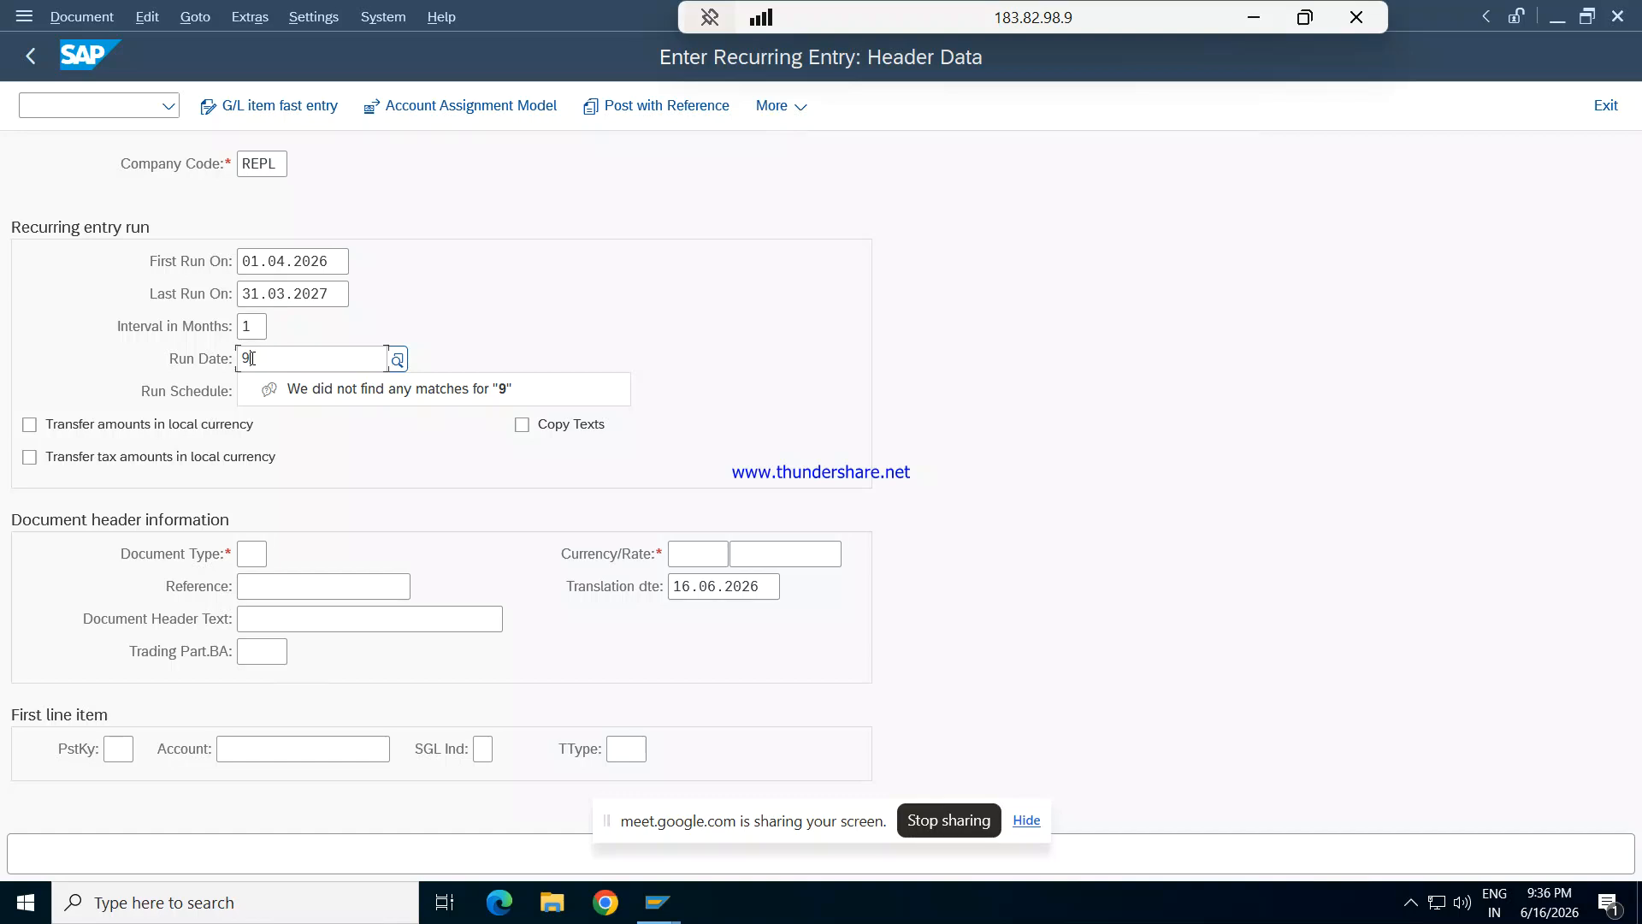
pyautogui.press('BackSpace')
pyautogui.write('09')
pyautogui.press('Tab')
pyautogui.press('Tab')
pyautogui.press('Tab')
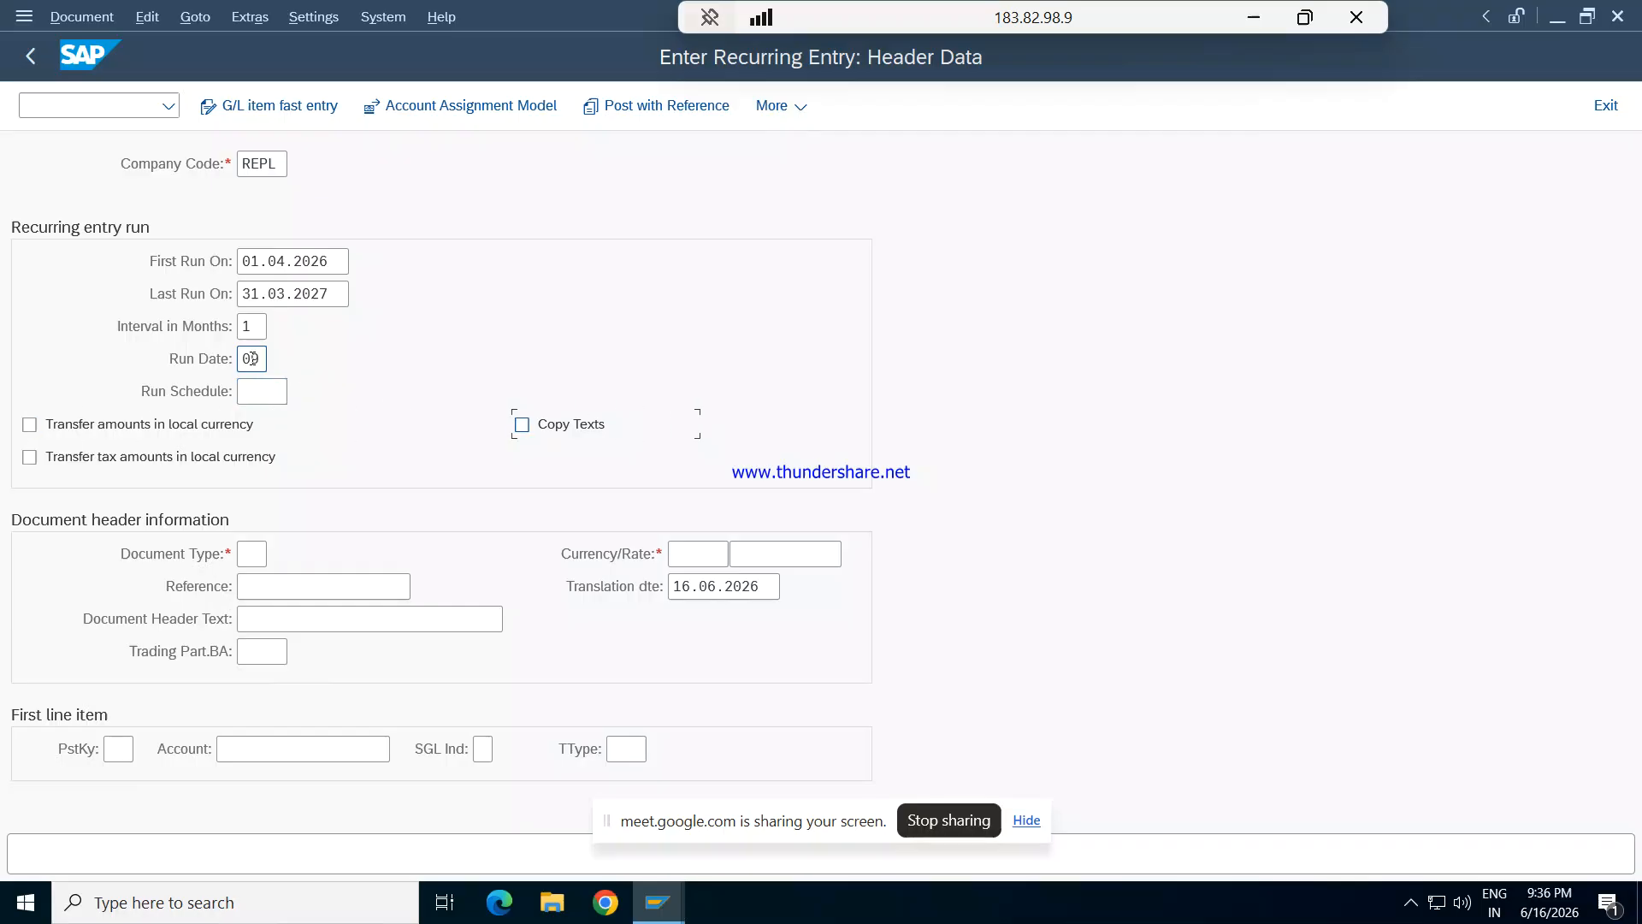
# - Enter document type SA and currency INR in the document header information
pyautogui.press('Tab')
pyautogui.click(254, 552)
pyautogui.write('sa')
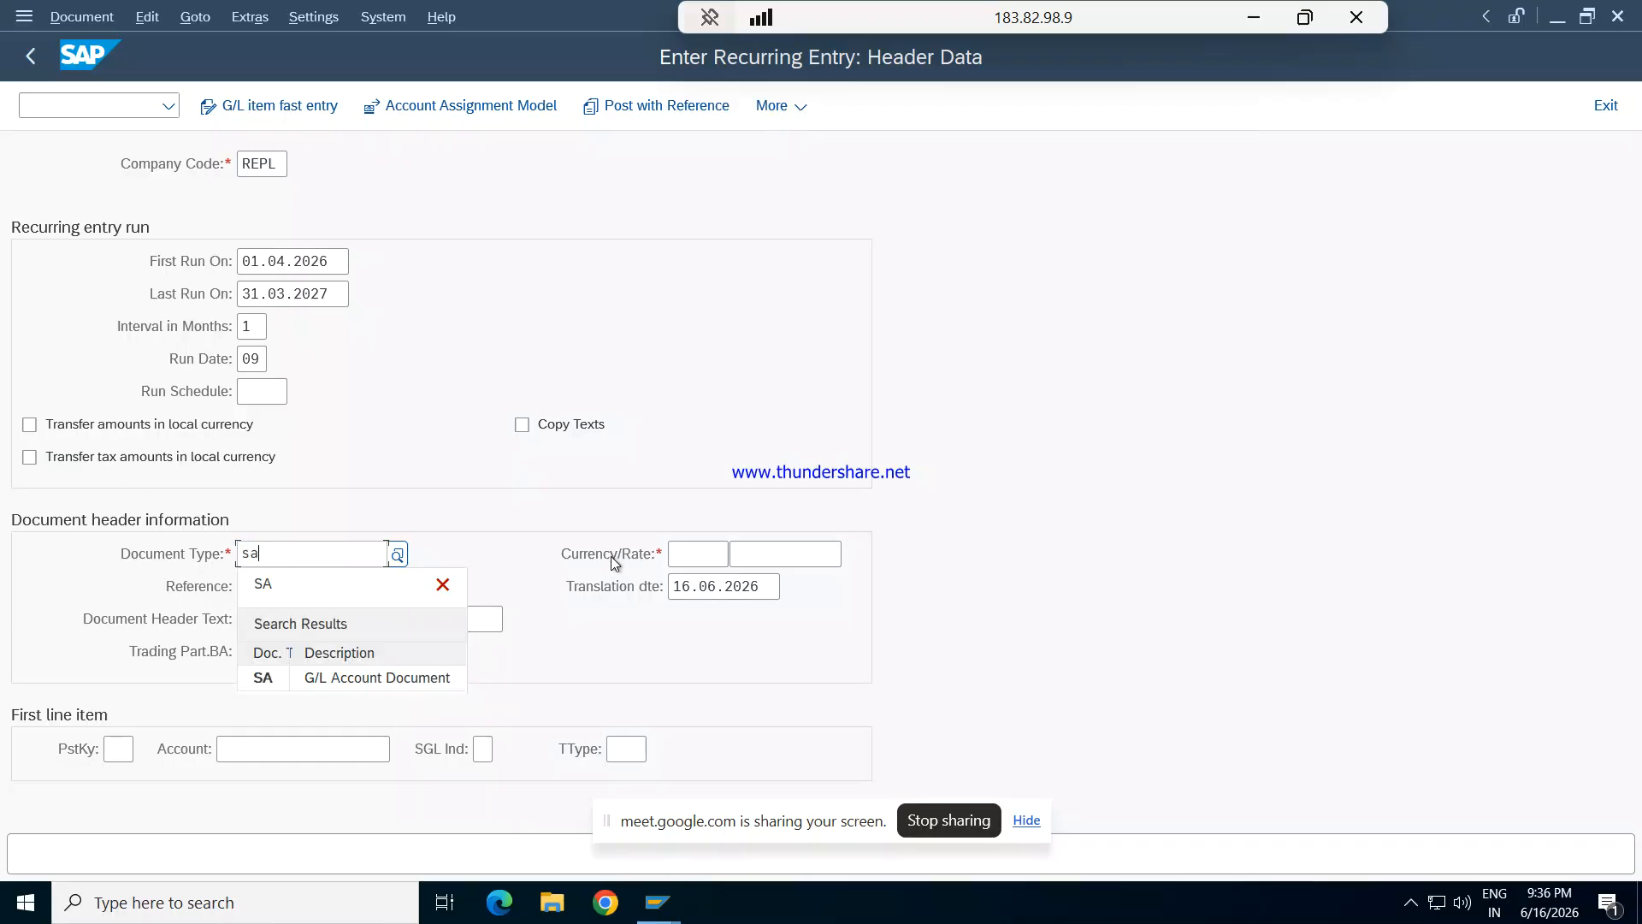
pyautogui.press('Down')
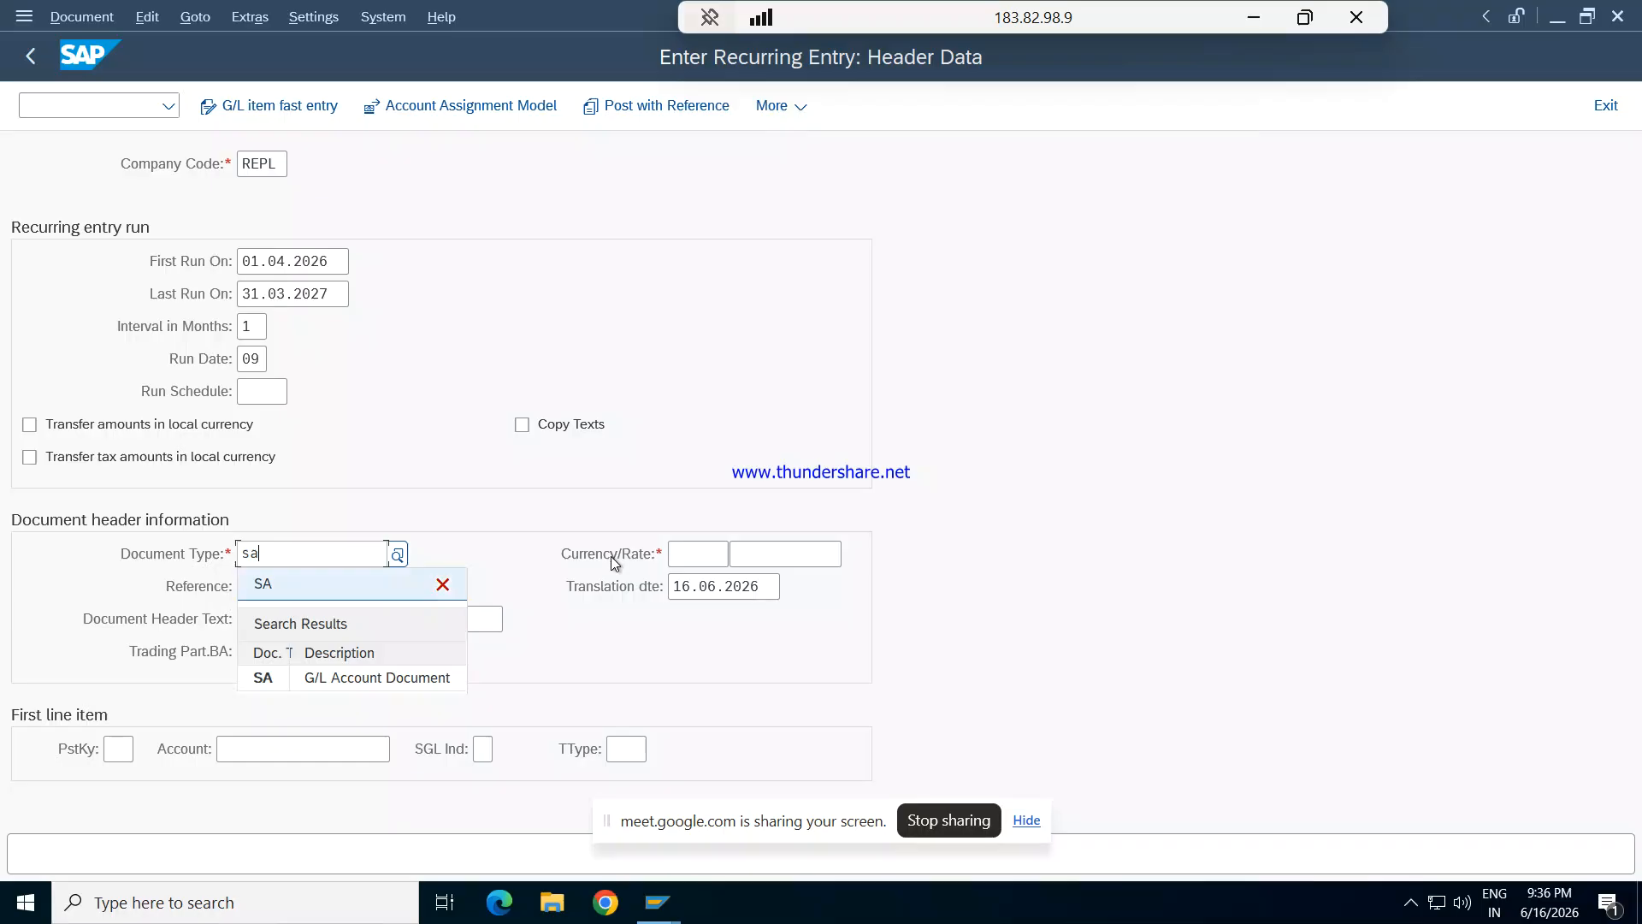
pyautogui.press('Tab')
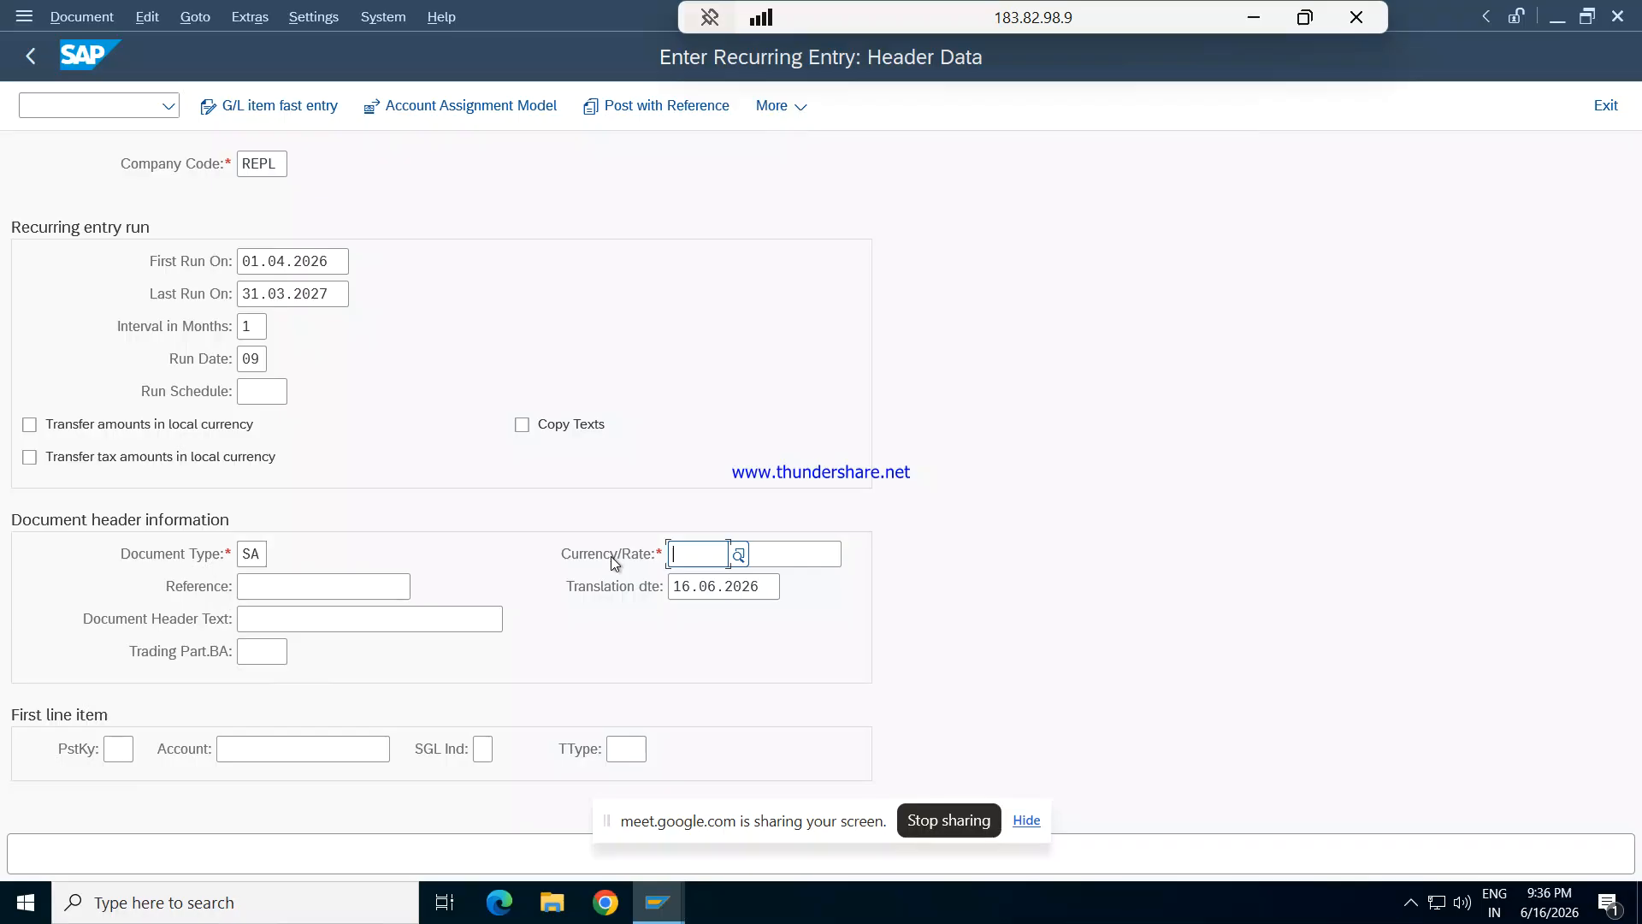
pyautogui.write('inr')
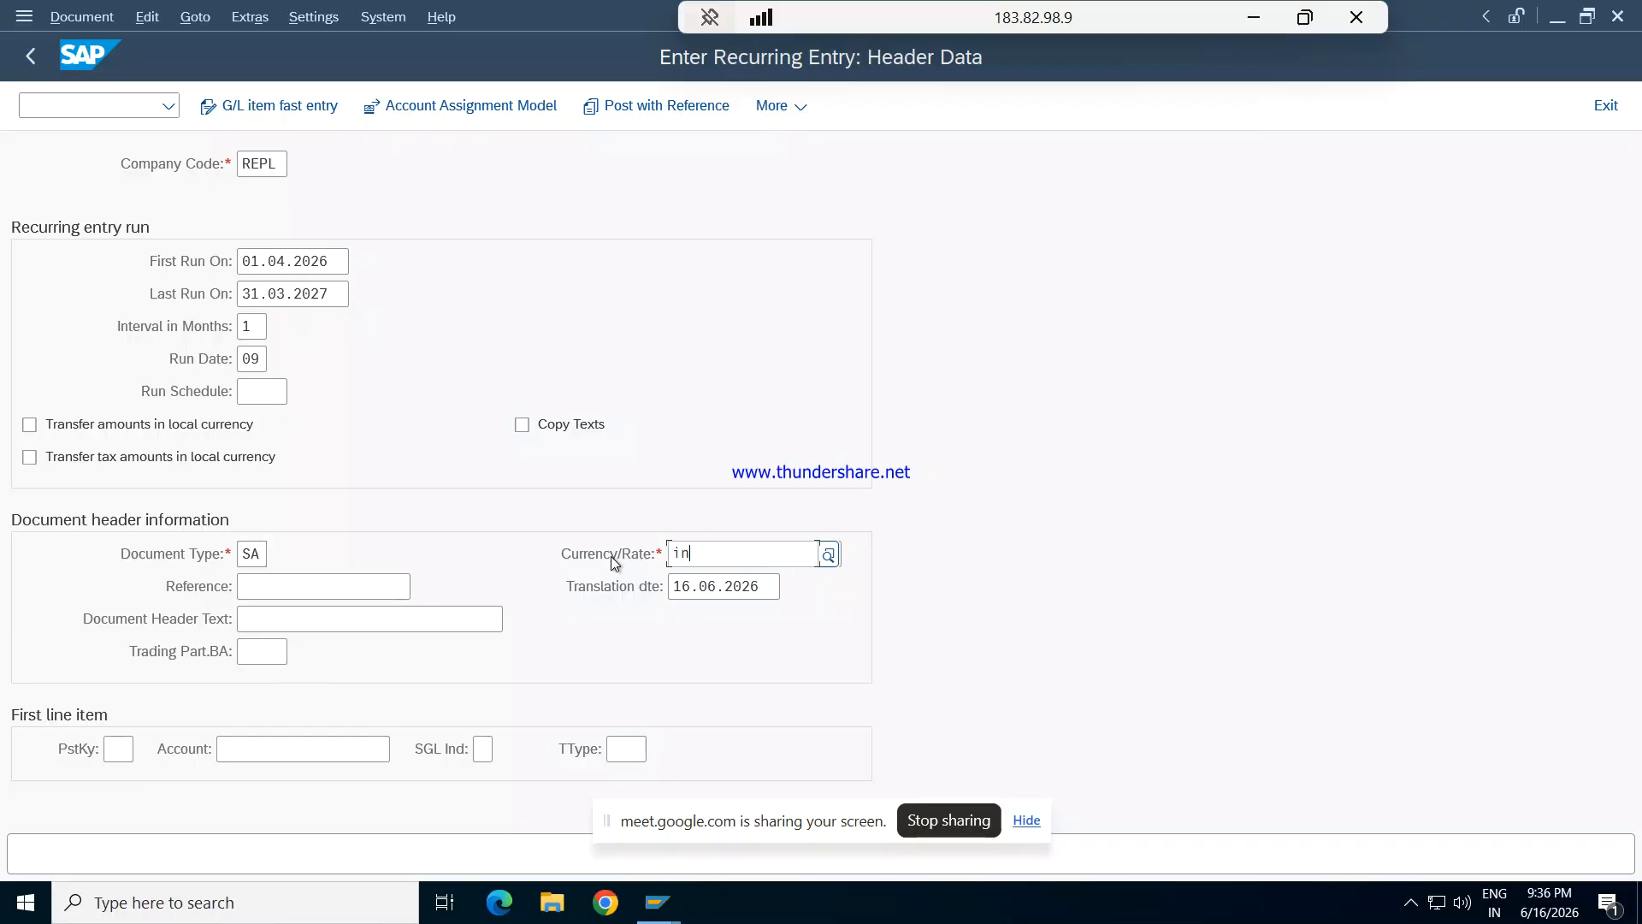
pyautogui.press('BackSpace')
pyautogui.press('BackSpace')
pyautogui.press('BackSpace')
pyautogui.write('INR')
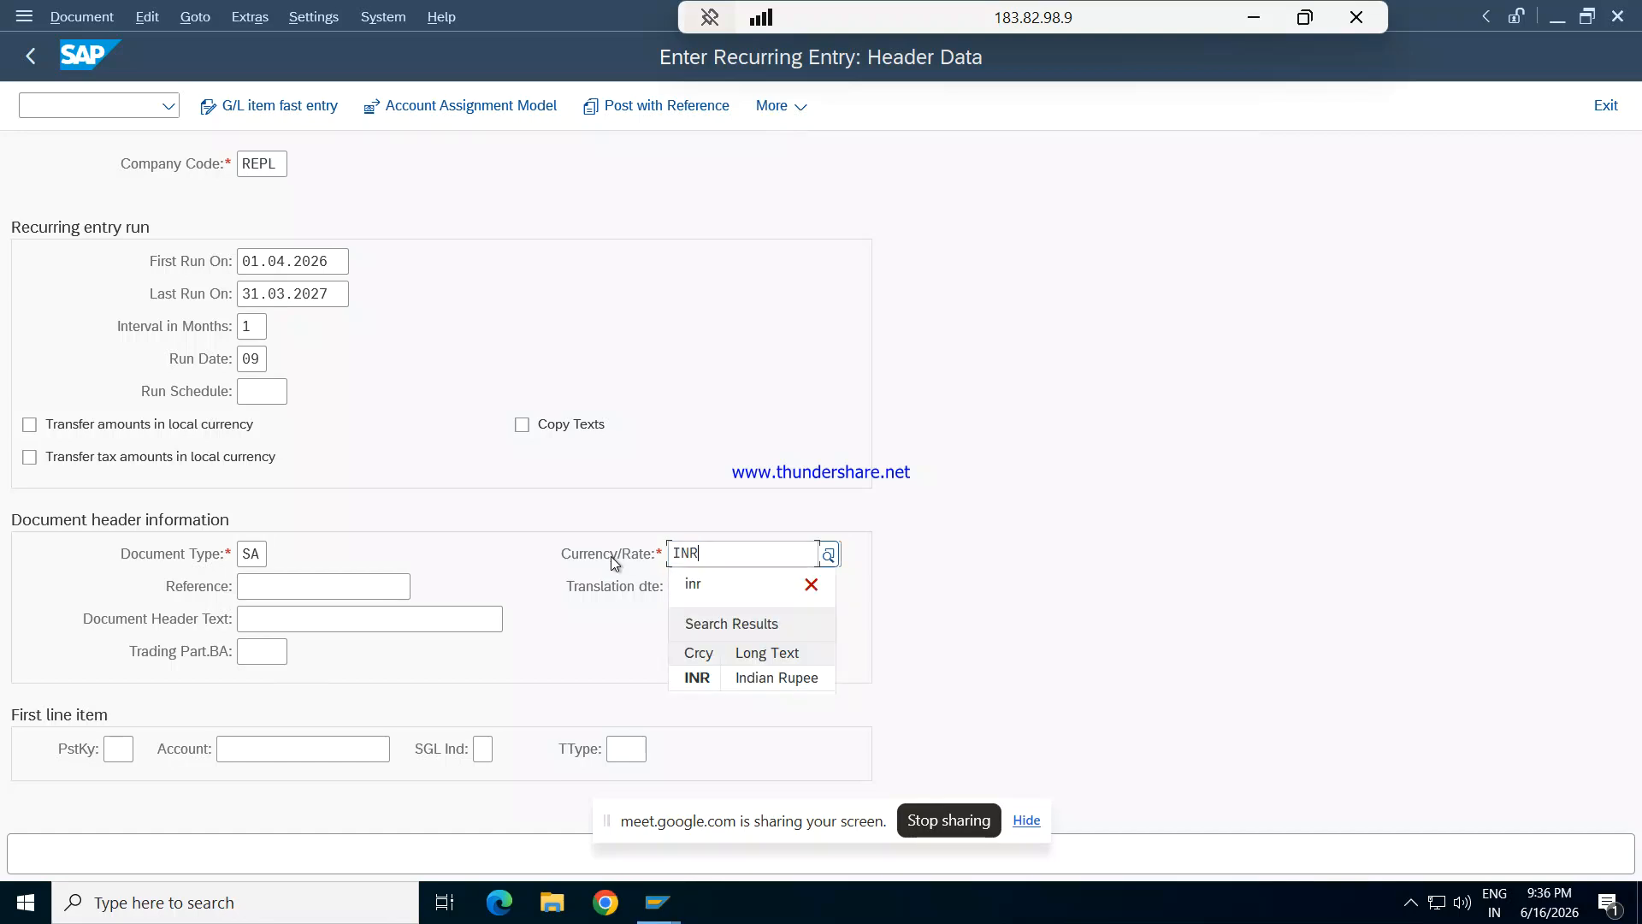
pyautogui.press('Tab')
# - Set the posting key of the first line item to 40
pyautogui.press('Tab')
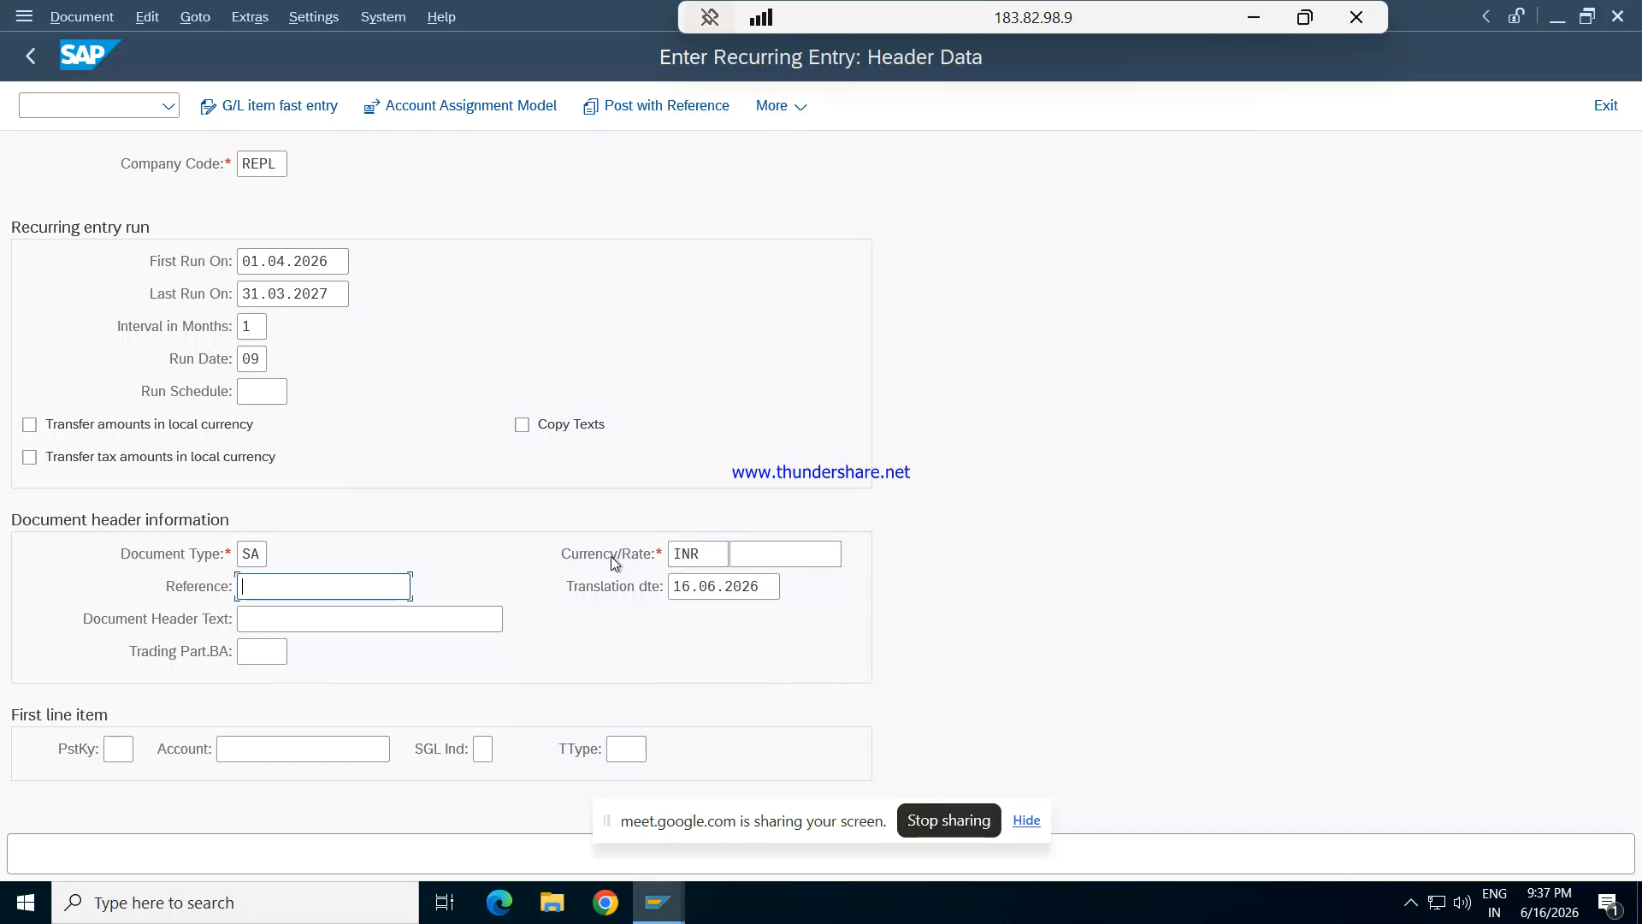
pyautogui.press('Tab')
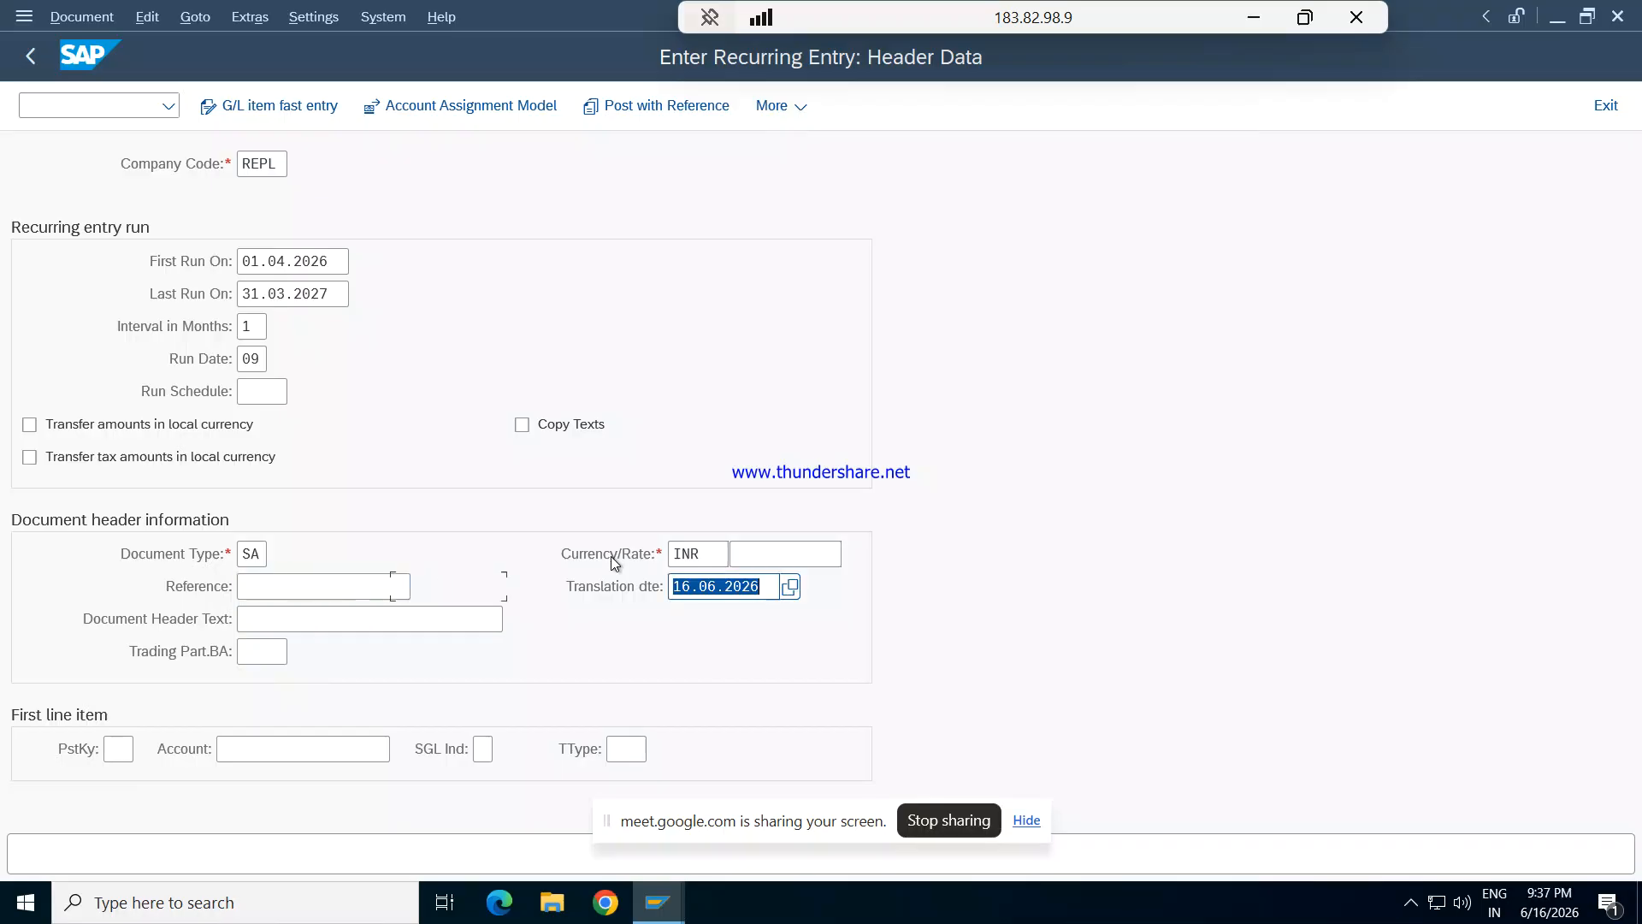
pyautogui.press('Tab')
pyautogui.press('Tab')
pyautogui.press('Tab')
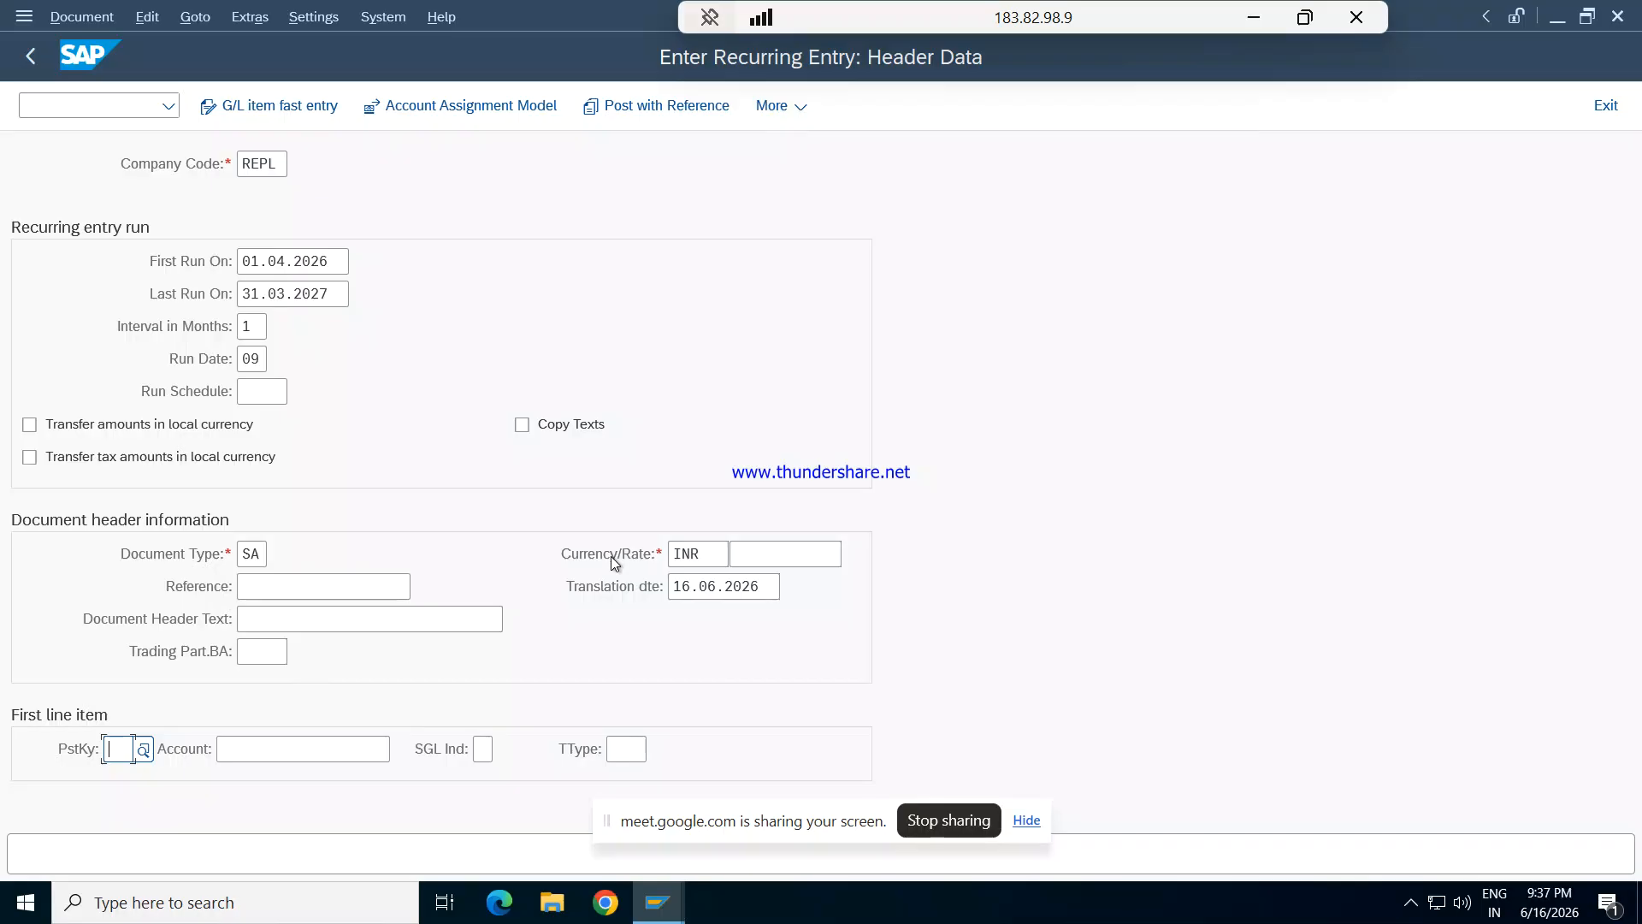
pyautogui.write('40')
pyautogui.press('Tab')
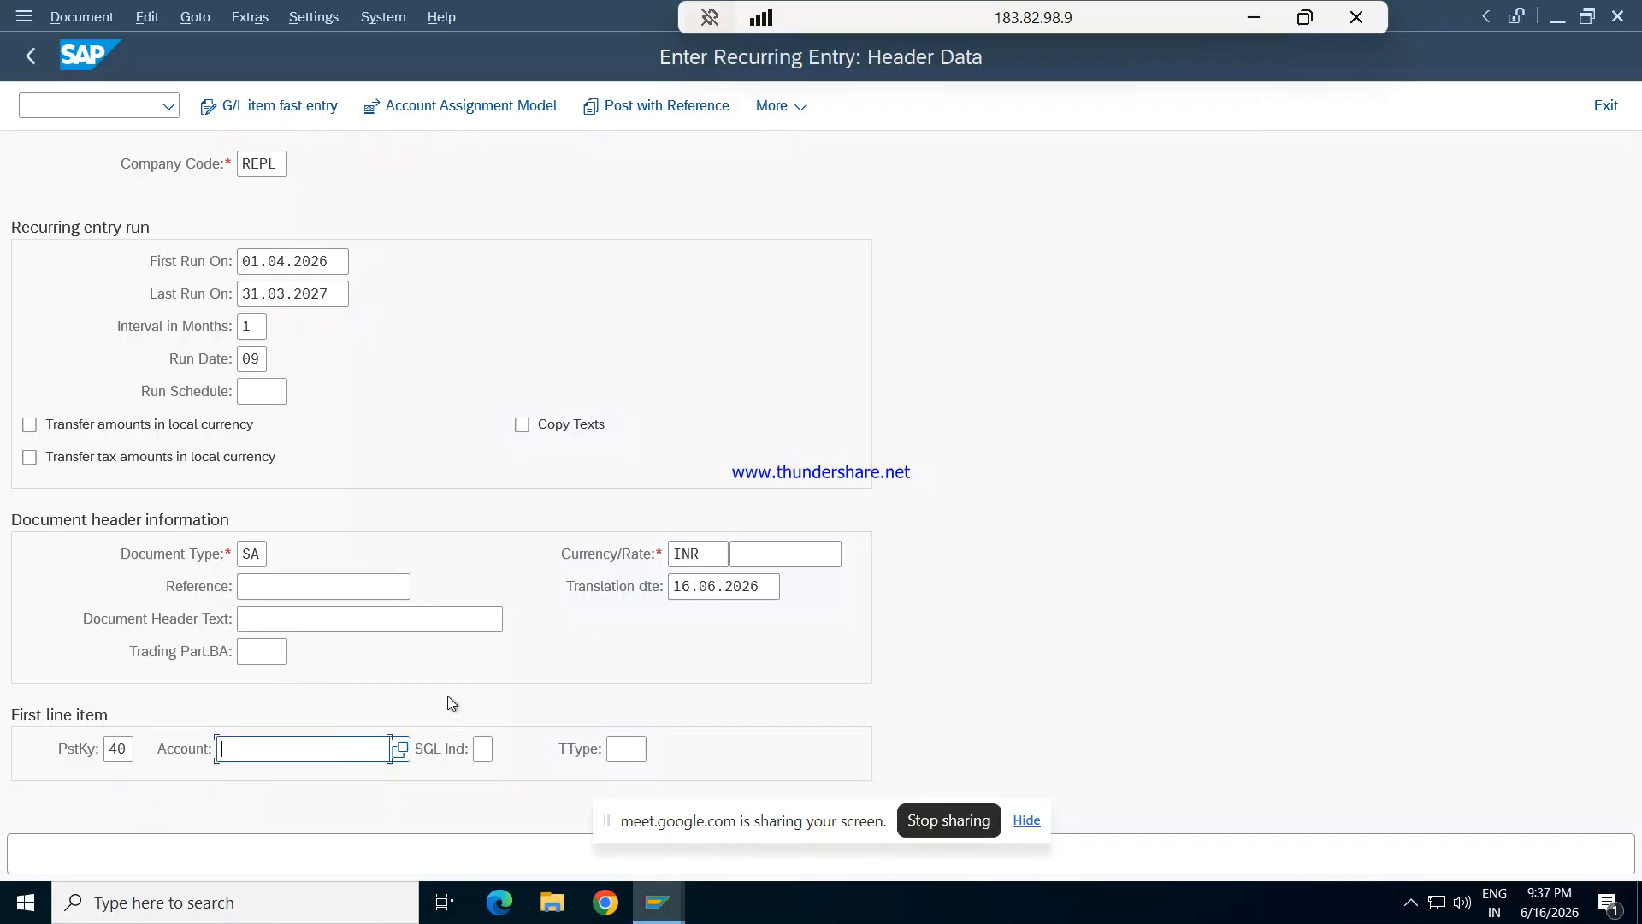
# - Look up and choose G/L account 1201 Rent Exp for the first line item, and submit the recurring entry header
pyautogui.click(399, 750)
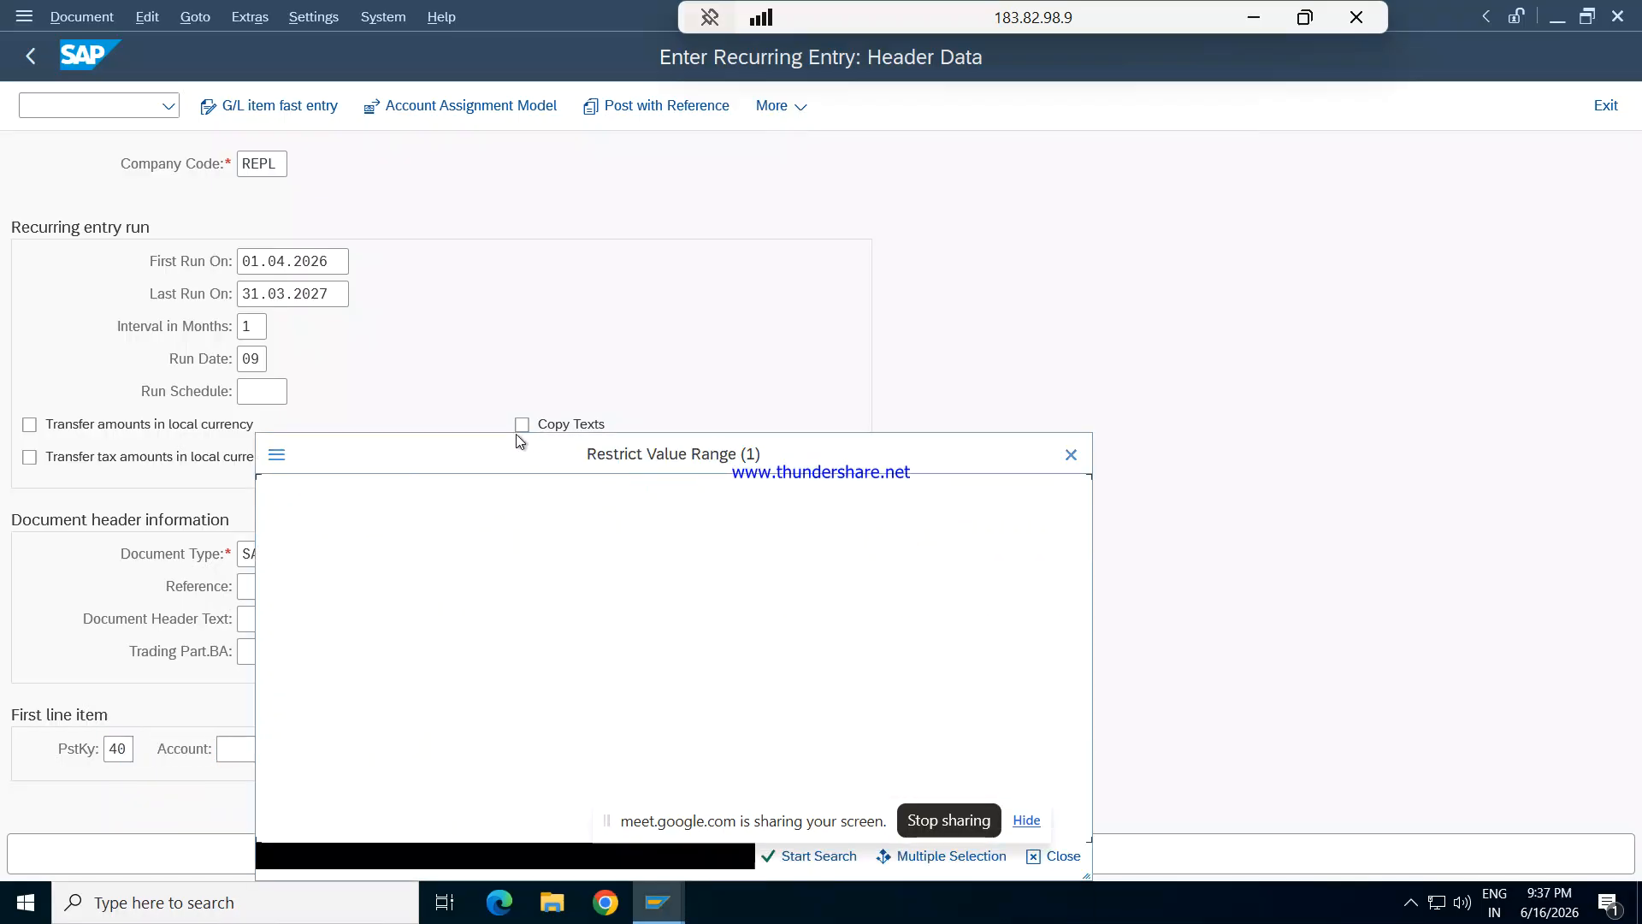
pyautogui.press('Return')
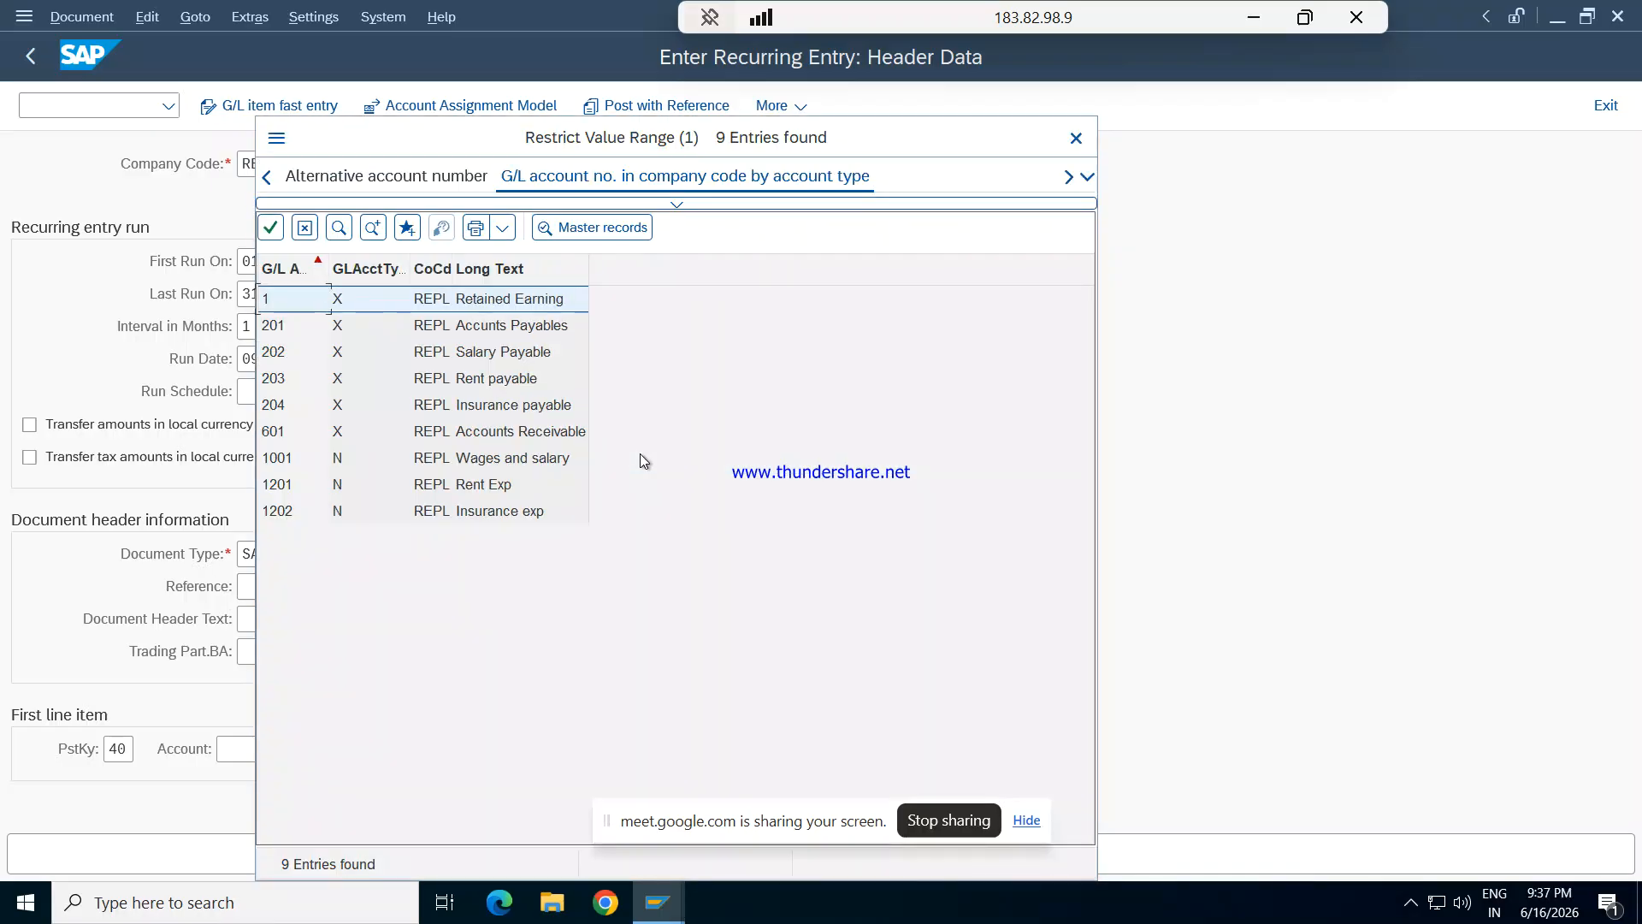
pyautogui.press('Down')
pyautogui.press('Down')
pyautogui.press('Down')
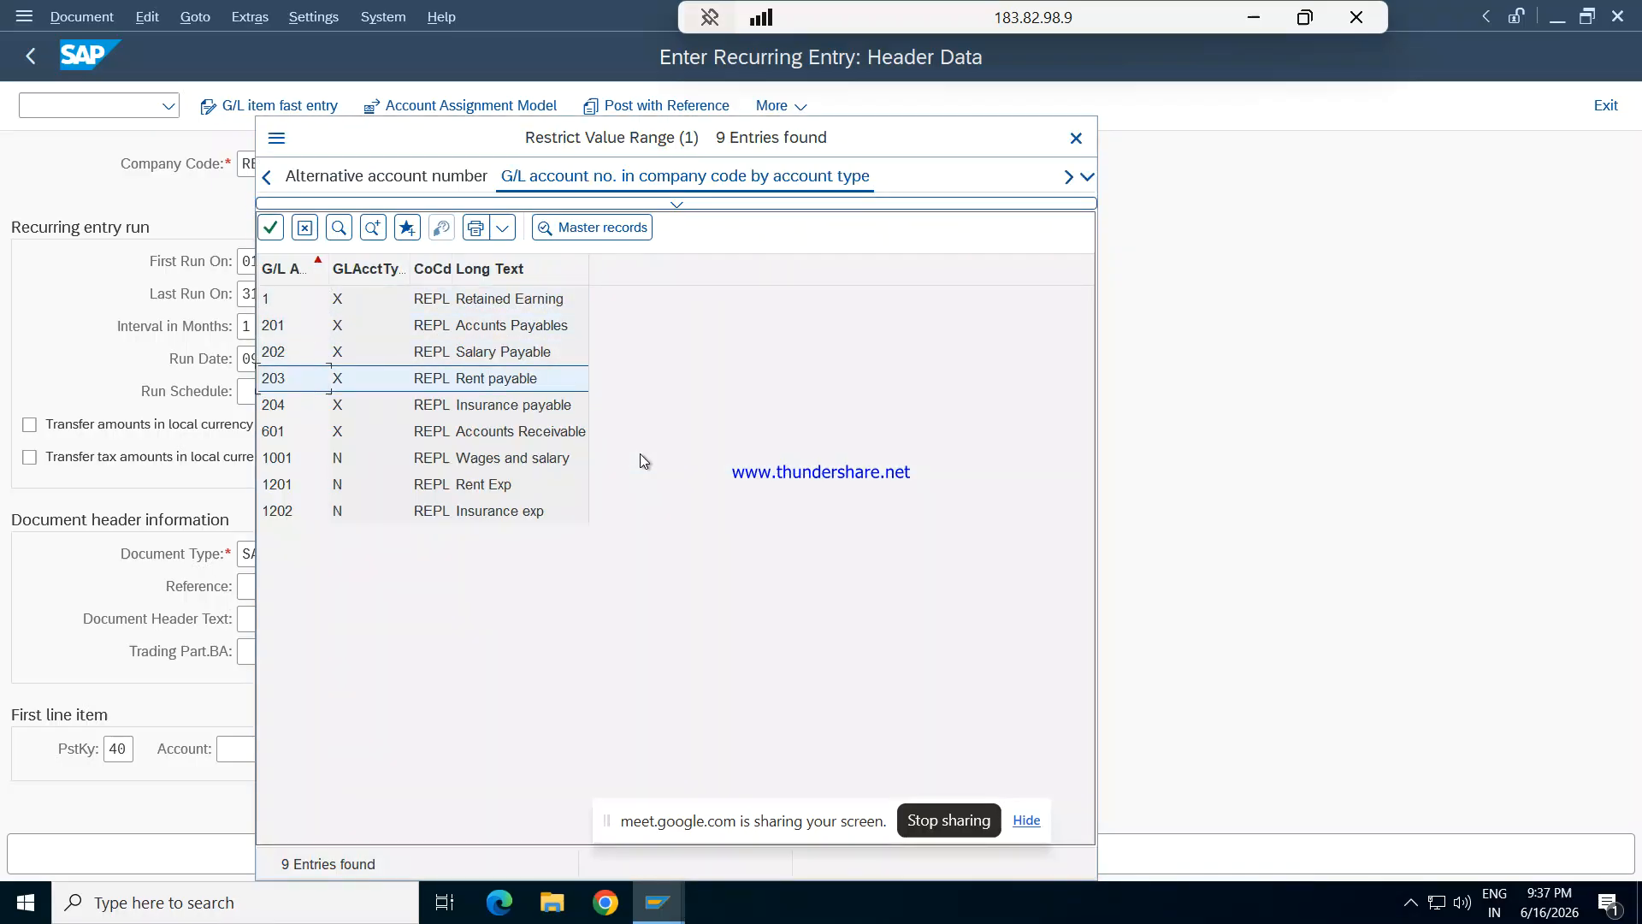
pyautogui.press('Down')
pyautogui.press('Down')
pyautogui.press('Down')
pyautogui.press('Down')
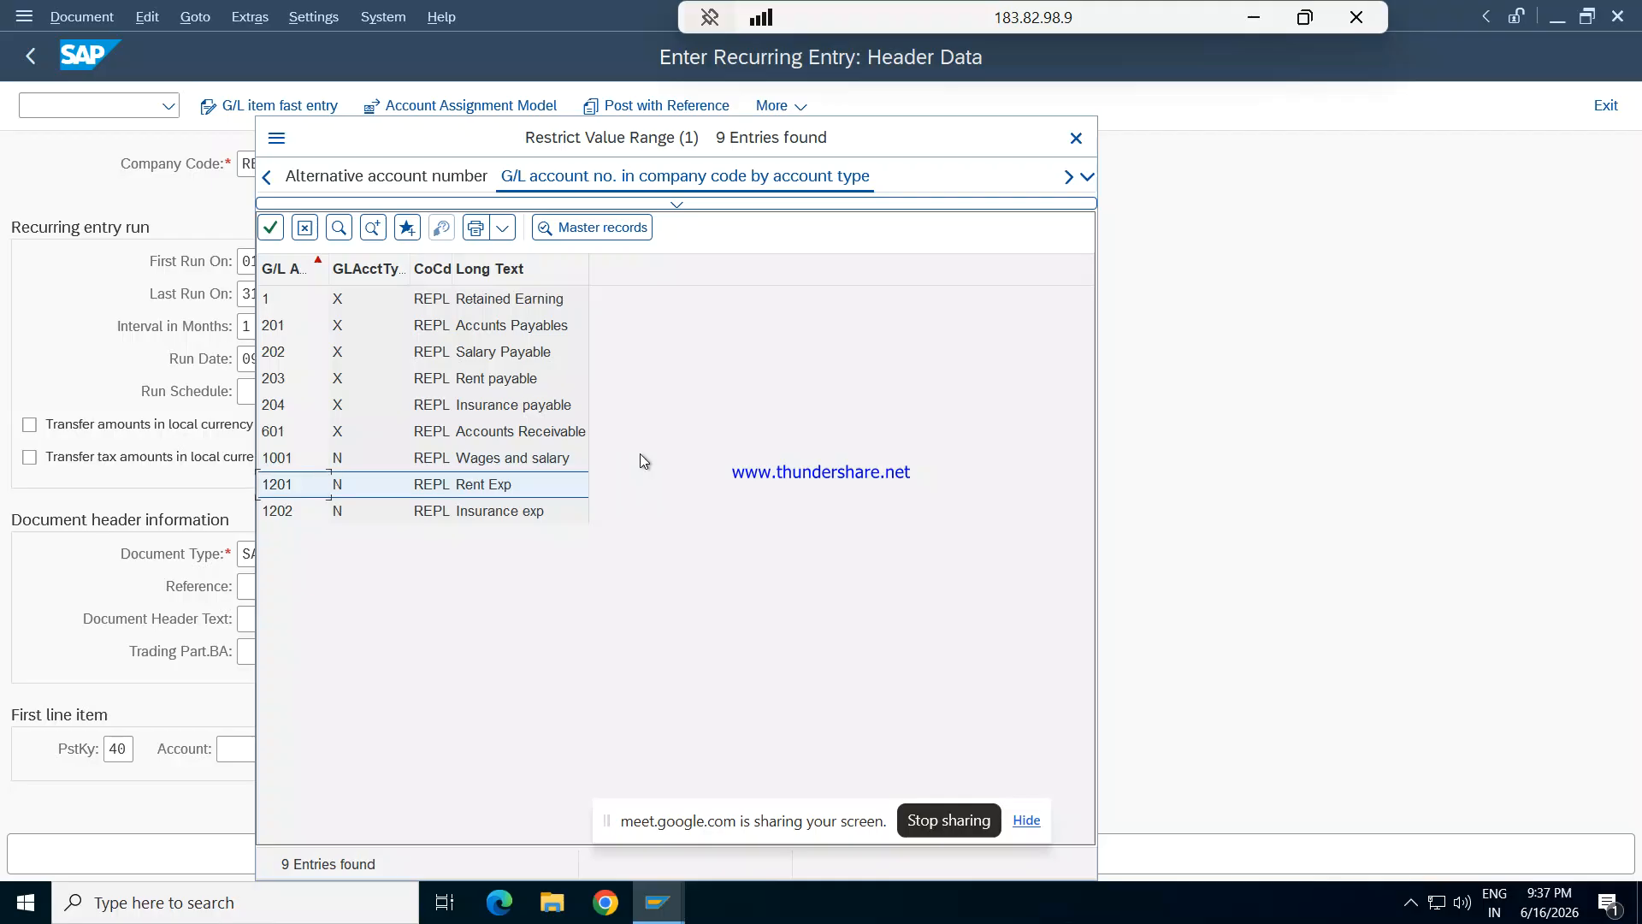
pyautogui.press('Return')
pyautogui.press('Return')
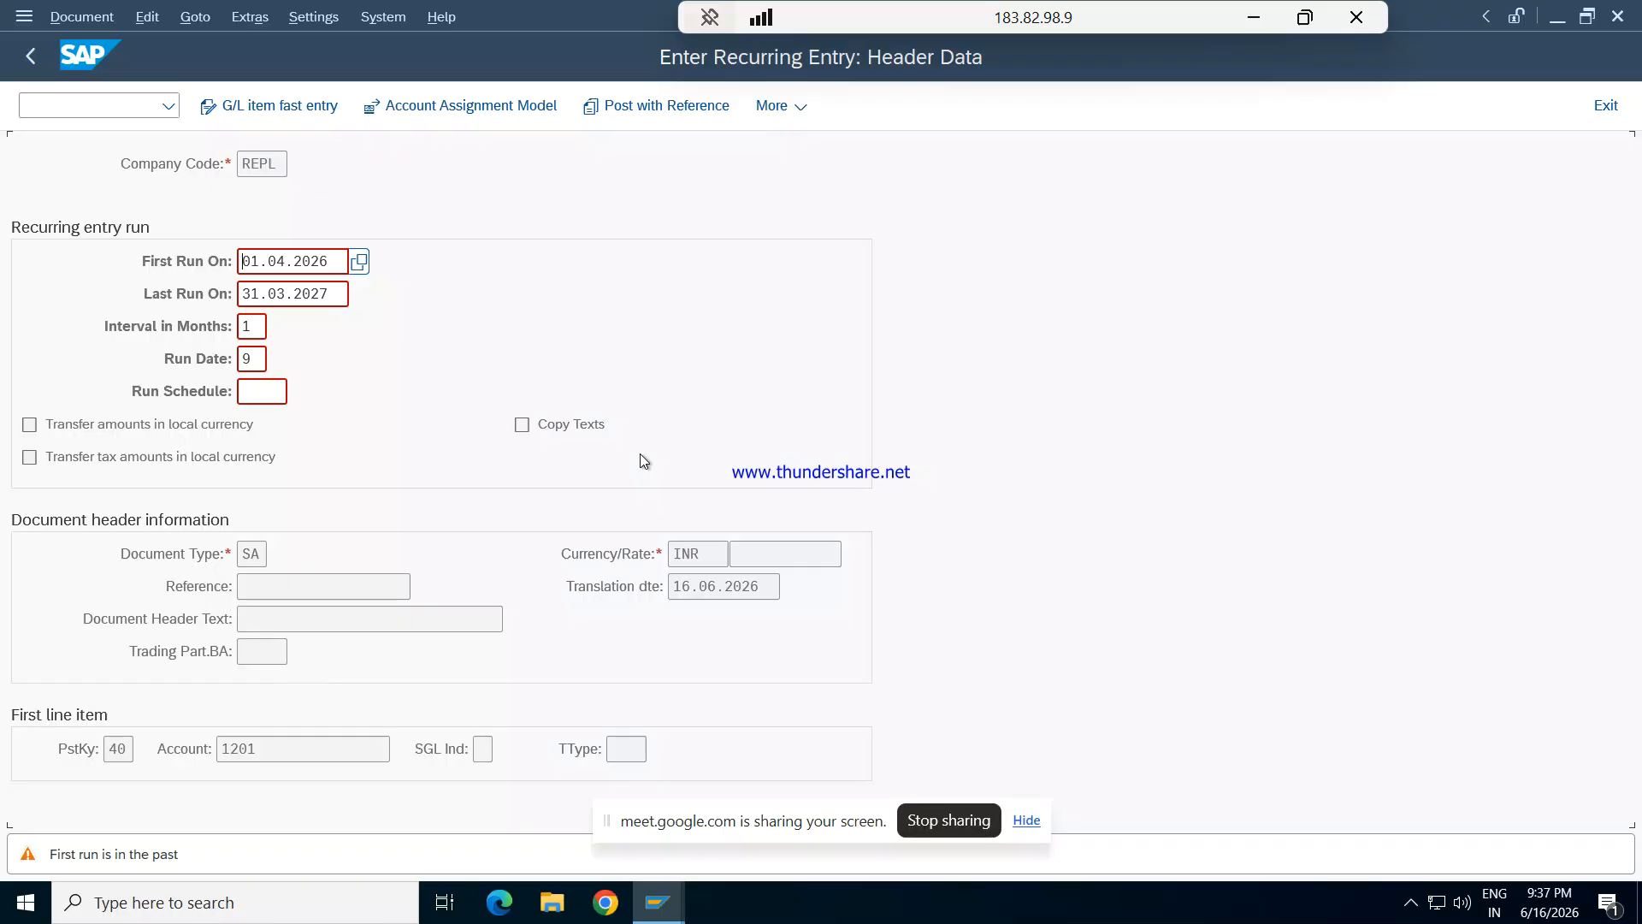
pyautogui.press('Return')
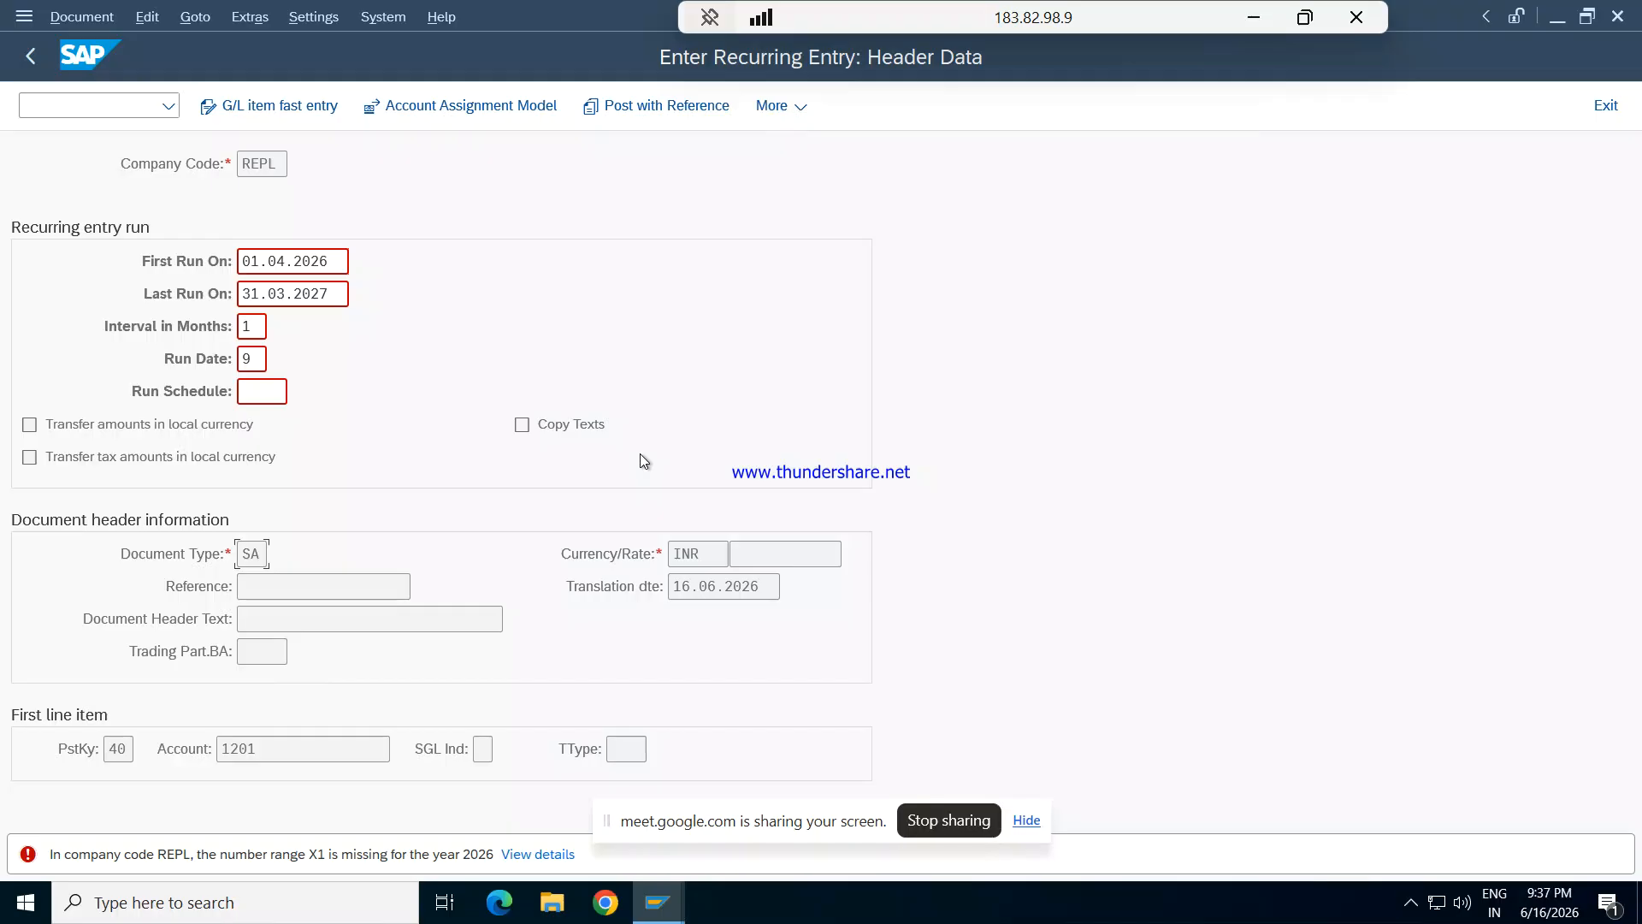
pyautogui.press('Return')
# - Leave the recurring entry and open the Document Types maintenance view by its transaction code
pyautogui.click(150, 111)
pyautogui.write('/N')
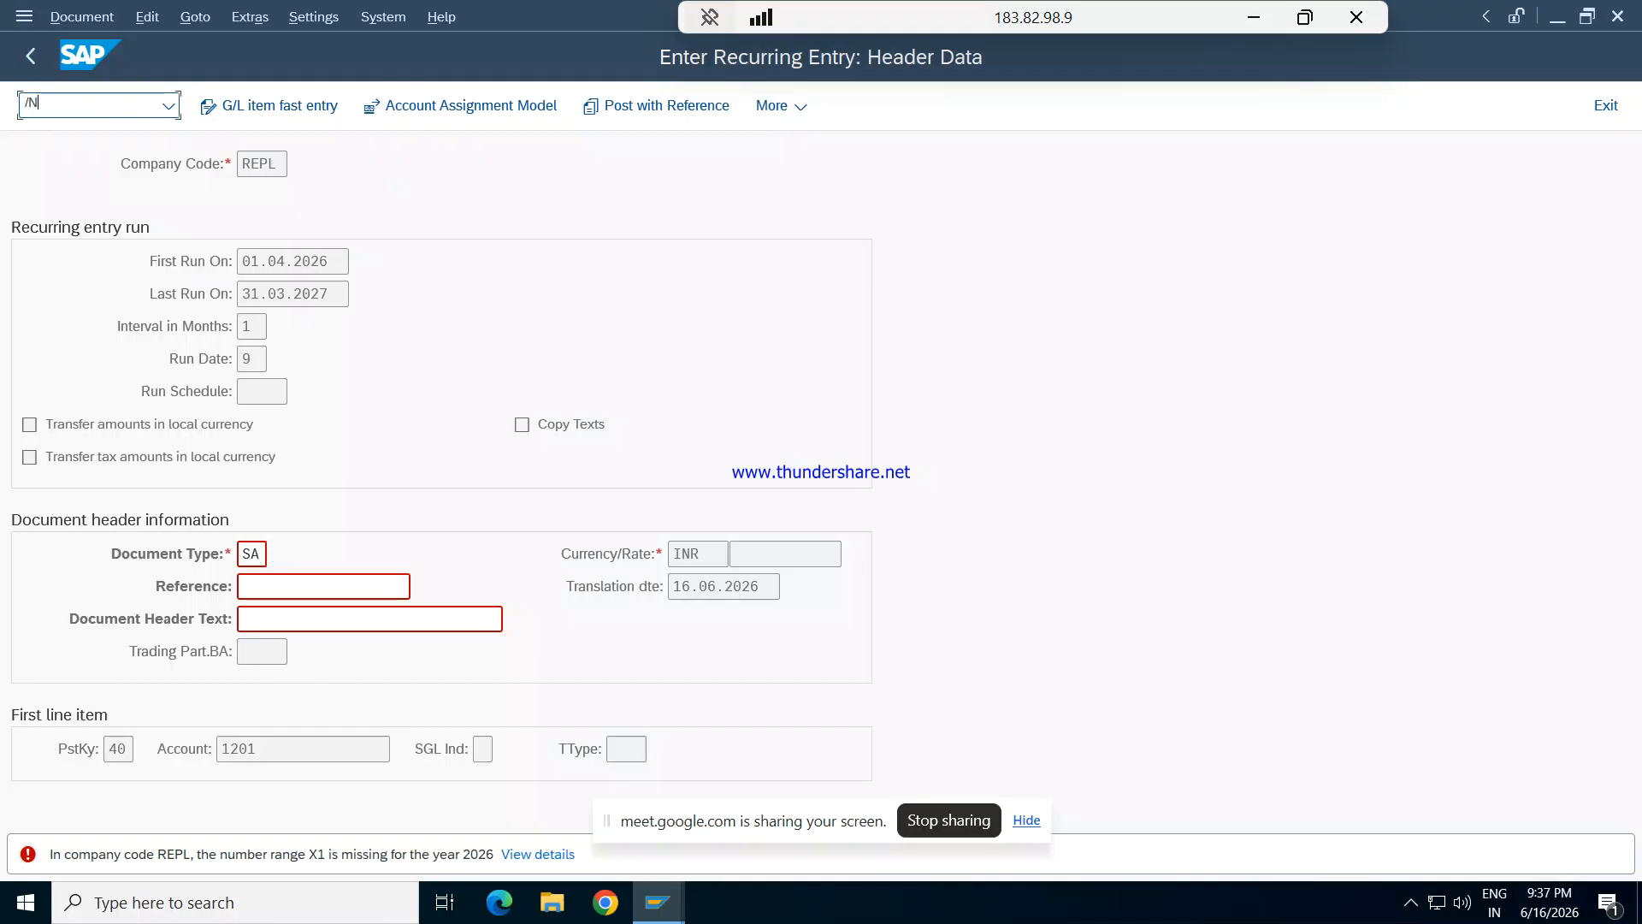
pyautogui.write('OB')
pyautogui.write('7')
pyautogui.press('Return')
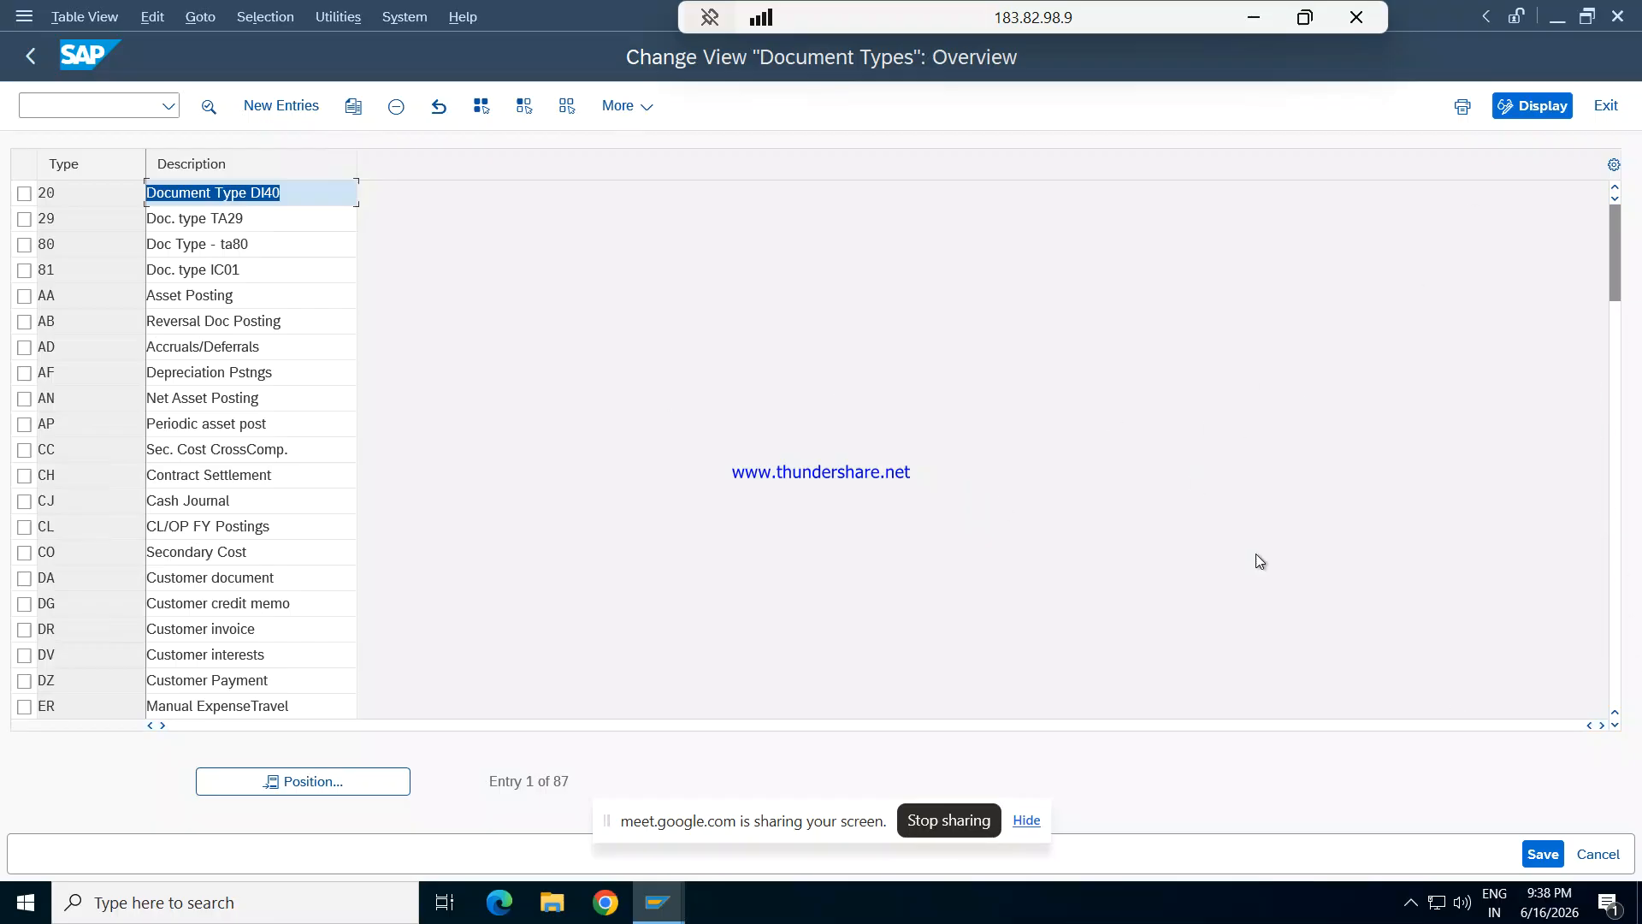
# - Look through the document types at the start of the overview list
pyautogui.press('Down')
pyautogui.press('Down')
pyautogui.press('Down')
pyautogui.press('Down')
pyautogui.press('Down')
pyautogui.press('Down')
pyautogui.press('Down')
pyautogui.press('Down')
pyautogui.press('Down')
pyautogui.press('Down')
pyautogui.press('Down')
pyautogui.press('Down')
pyautogui.press('Down')
pyautogui.press('Down')
pyautogui.press('Down')
pyautogui.press('Down')
pyautogui.press('Down')
pyautogui.press('Down')
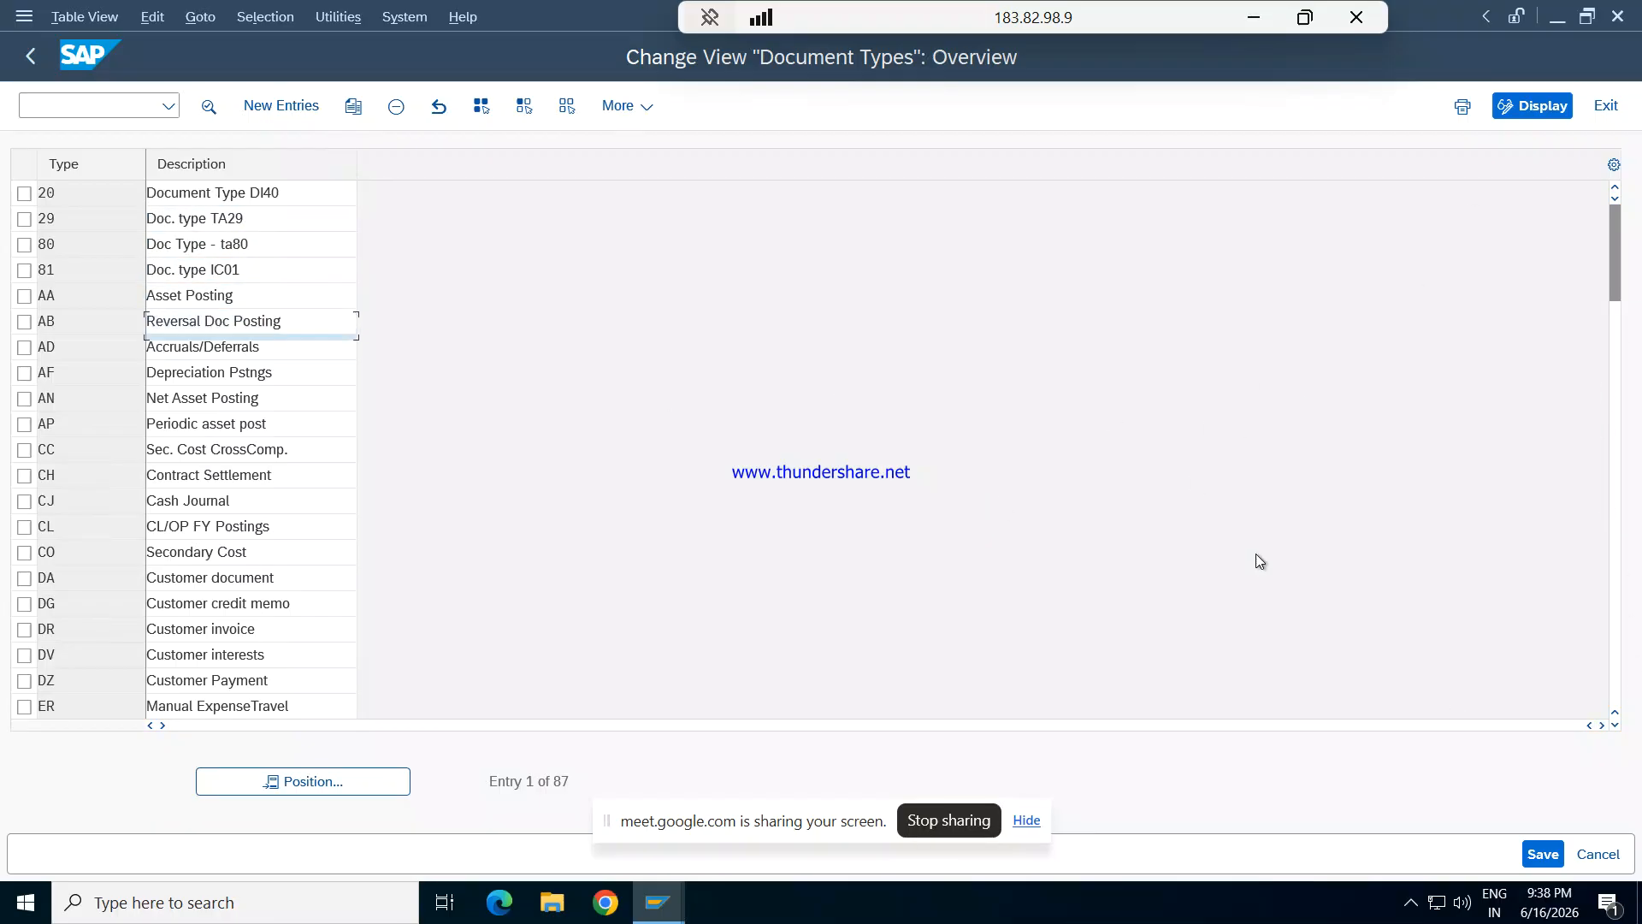
pyautogui.press('Down')
pyautogui.press('Down')
pyautogui.press('Up')
pyautogui.press('Up')
pyautogui.press('Up')
pyautogui.press('Up')
pyautogui.press('Up')
pyautogui.press('Up')
pyautogui.press('Up')
pyautogui.press('Up')
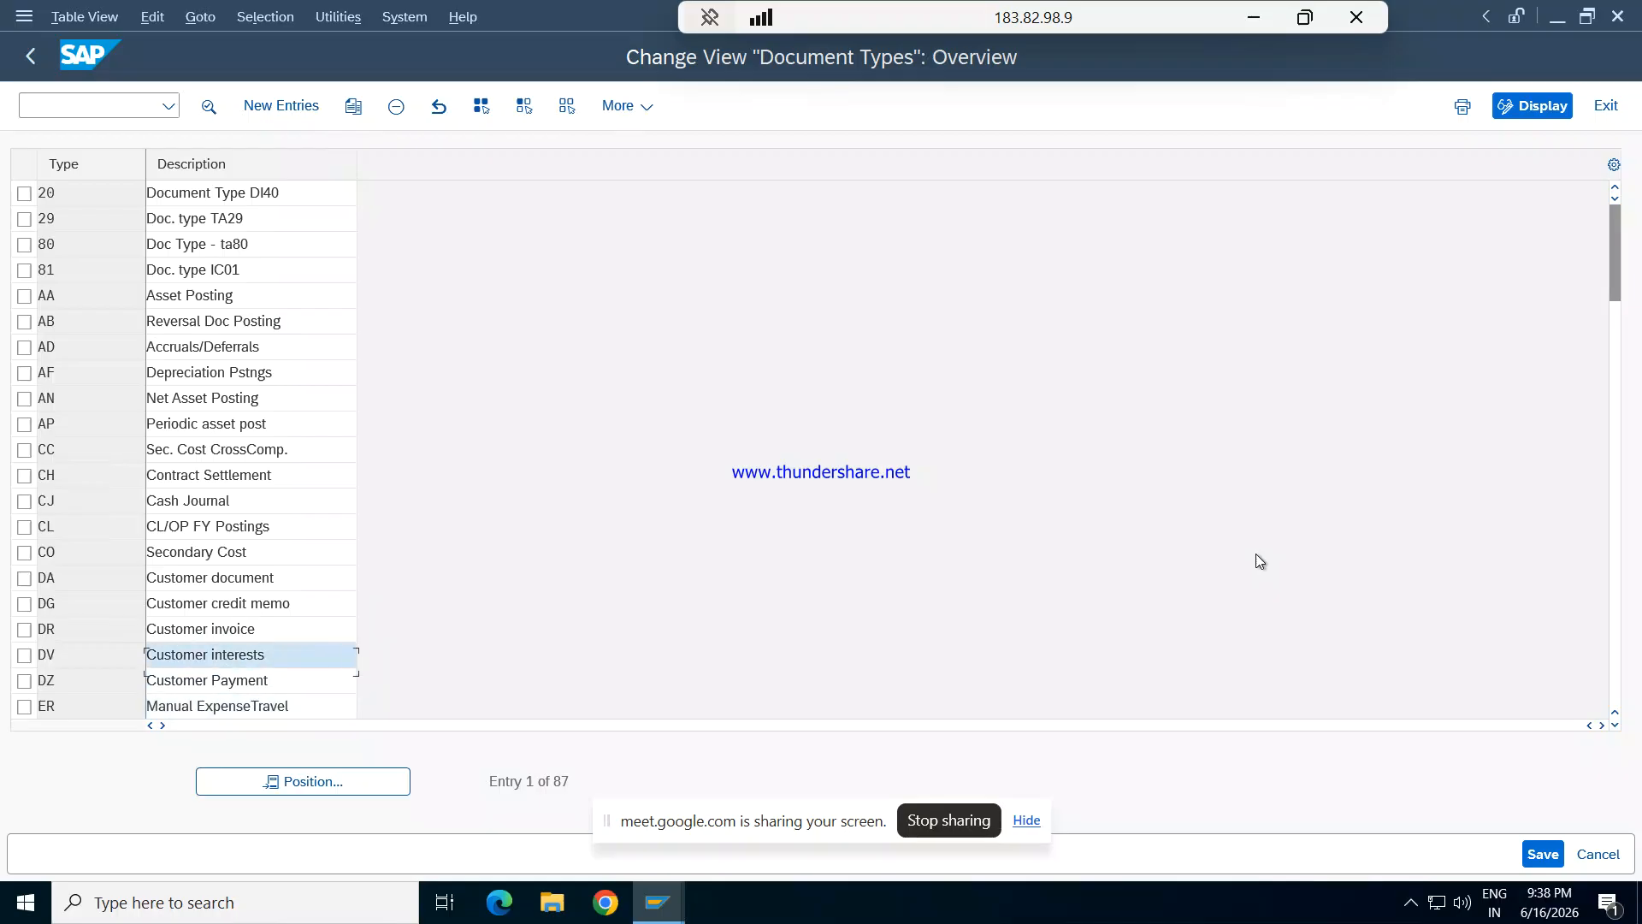
pyautogui.press('Up')
pyautogui.press('Up')
pyautogui.press('Up')
pyautogui.press('Up')
pyautogui.press('Up')
pyautogui.press('Up')
pyautogui.press('Up')
pyautogui.press('Up')
pyautogui.press('Up')
pyautogui.press('Up')
pyautogui.press('Up')
pyautogui.press('Up')
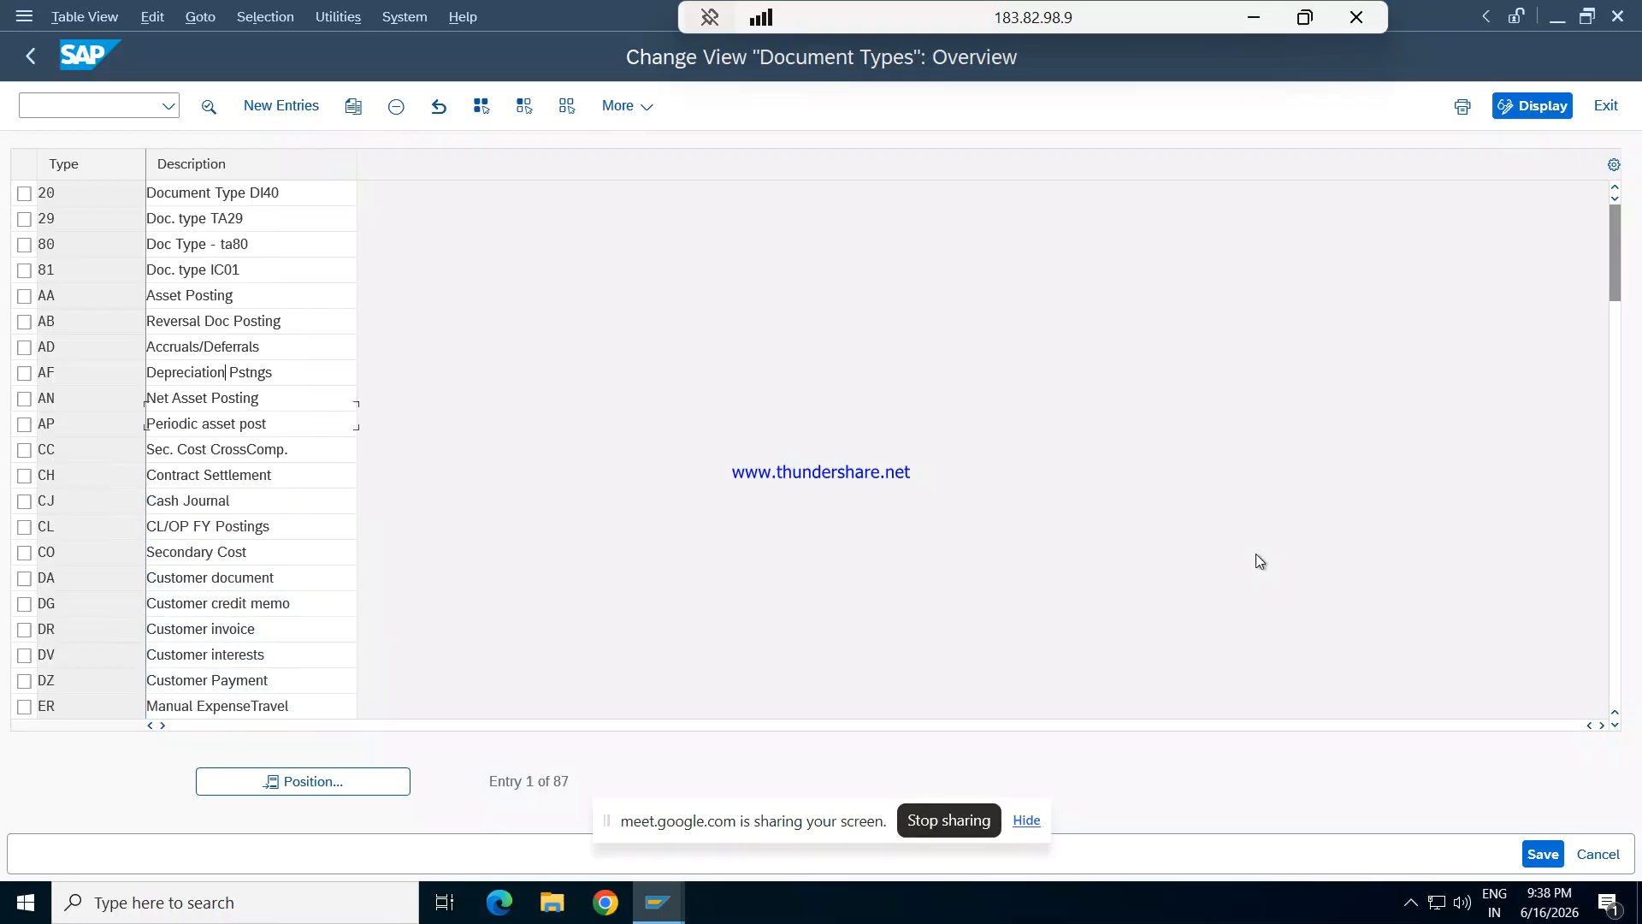
pyautogui.press('Down')
pyautogui.press('Down')
pyautogui.press('Down')
pyautogui.press('Down')
pyautogui.press('Down')
pyautogui.press('Down')
pyautogui.press('Down')
pyautogui.press('Down')
pyautogui.press('Down')
pyautogui.press('Down')
pyautogui.press('Down')
pyautogui.press('Down')
pyautogui.press('Down')
pyautogui.press('Down')
pyautogui.press('Down')
pyautogui.press('Down')
pyautogui.press('Down')
pyautogui.press('Down')
pyautogui.press('Down')
pyautogui.press('Down')
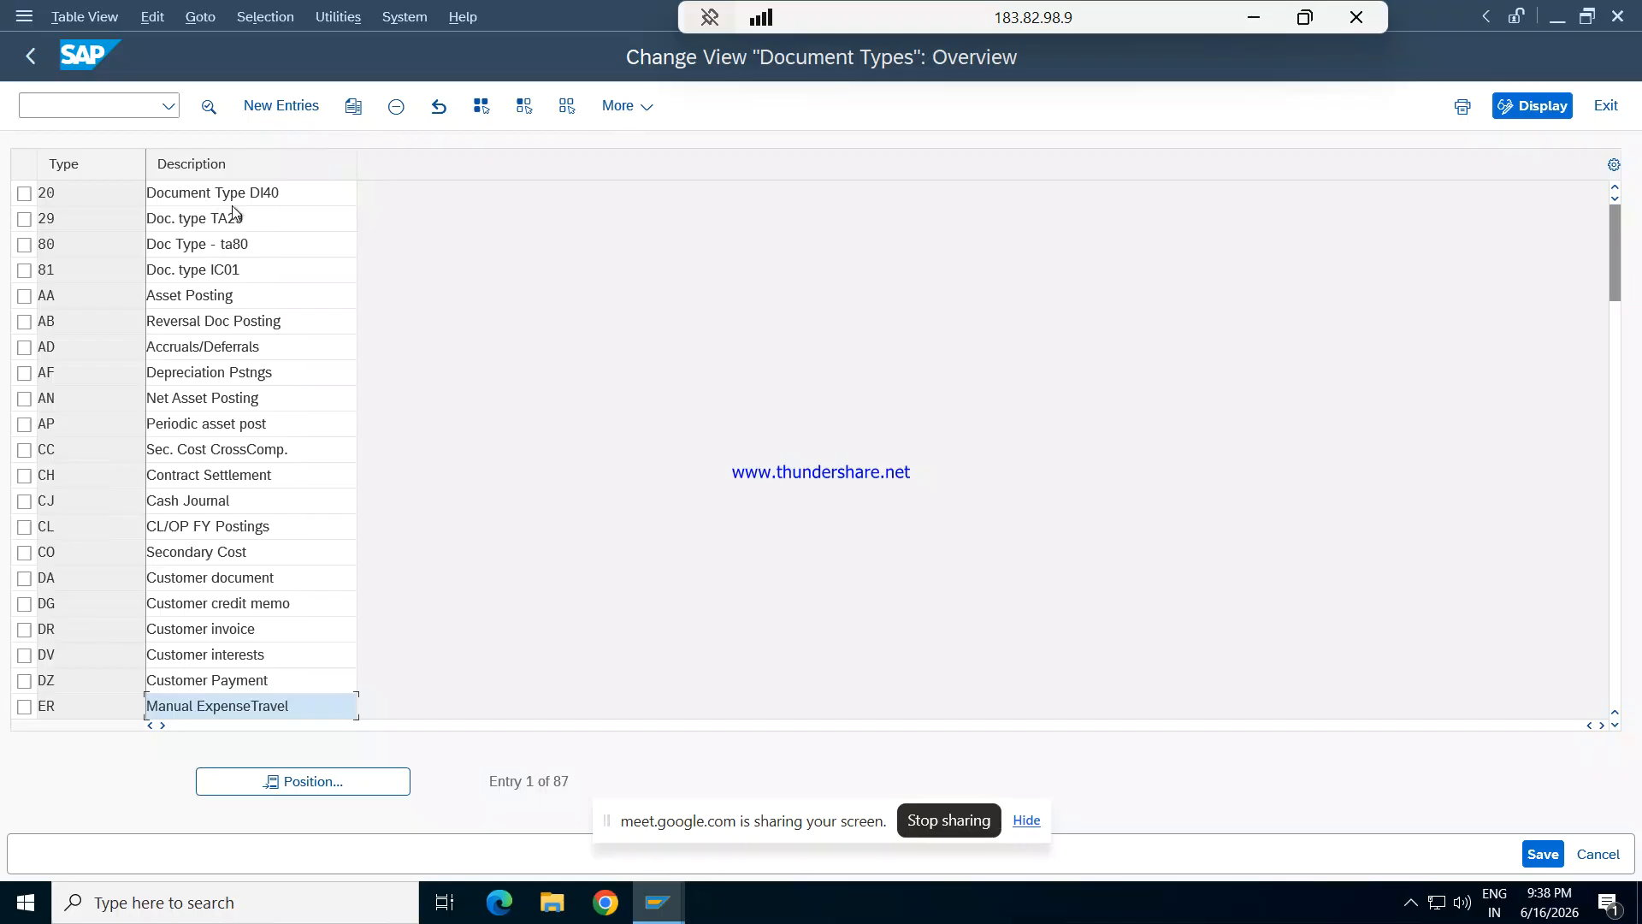
# - Find document type SA, G/L Account Document, in the overview and open its details
pyautogui.moveTo(1615, 214); pyautogui.dragTo(1640, 539)
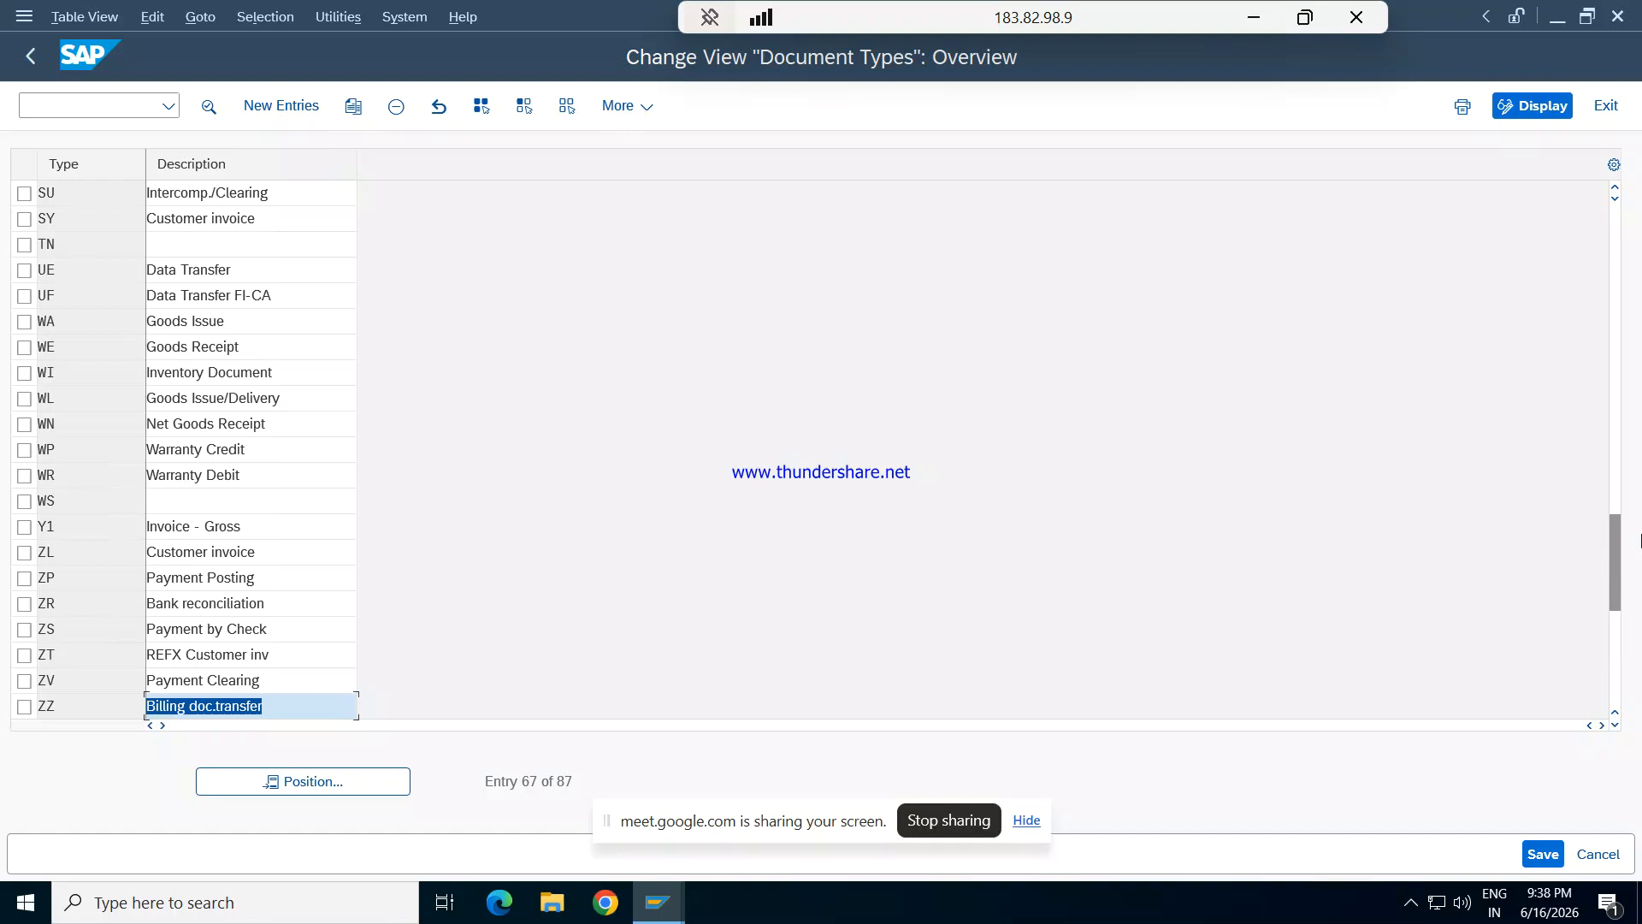
pyautogui.click(1615, 199)
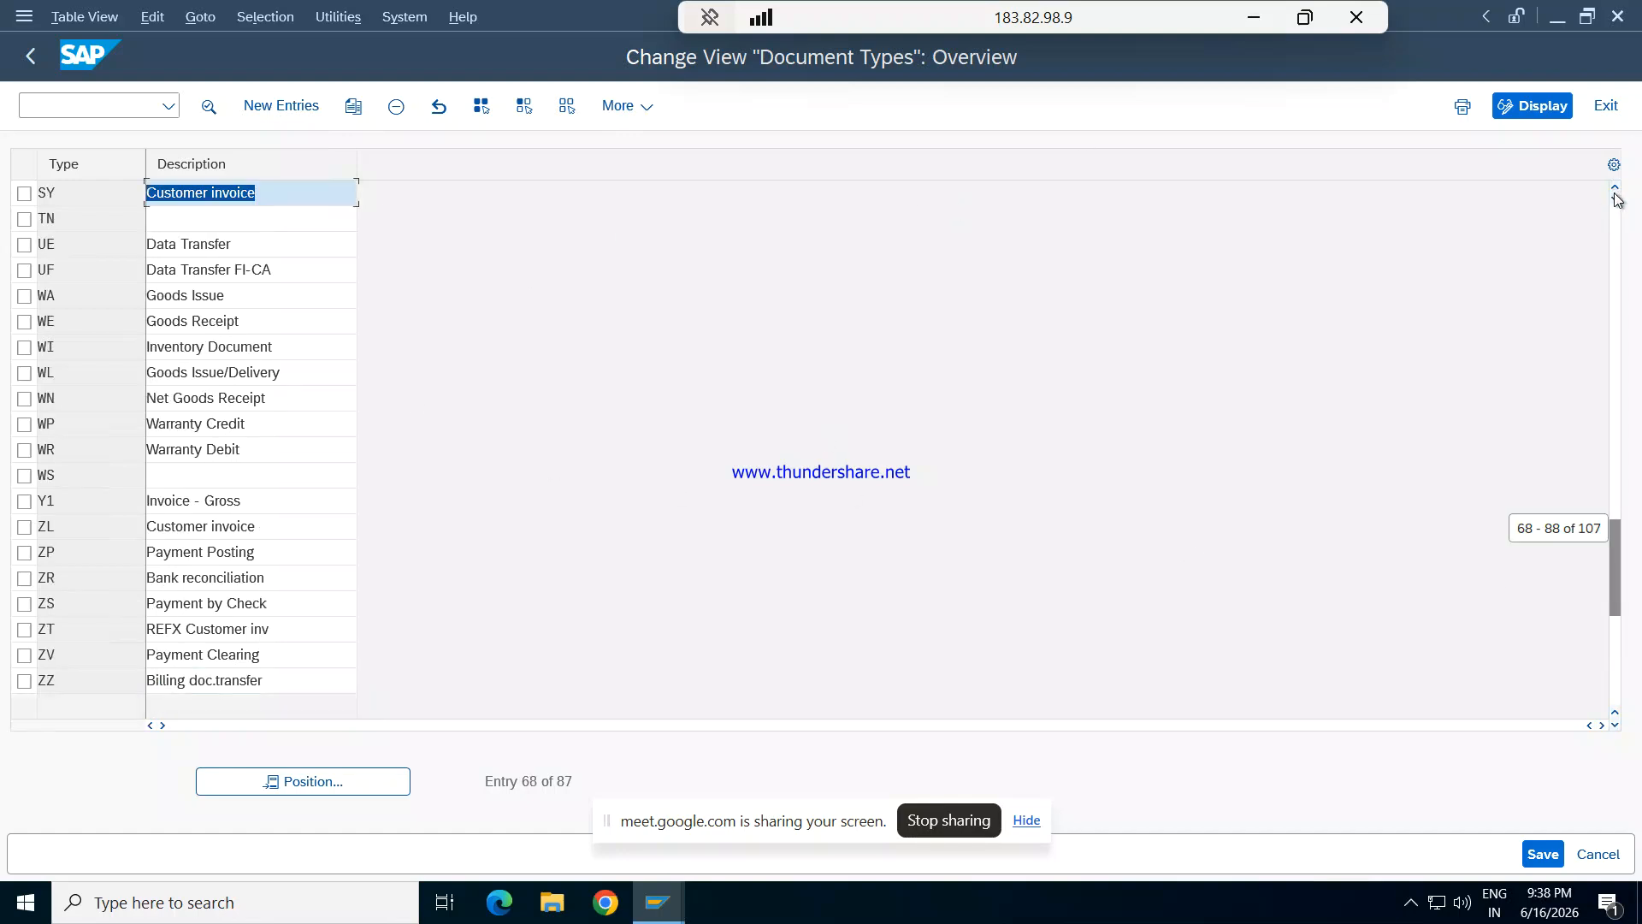
pyautogui.click(1615, 186)
pyautogui.click(1615, 186)
pyautogui.click(1615, 187)
pyautogui.click(1615, 187)
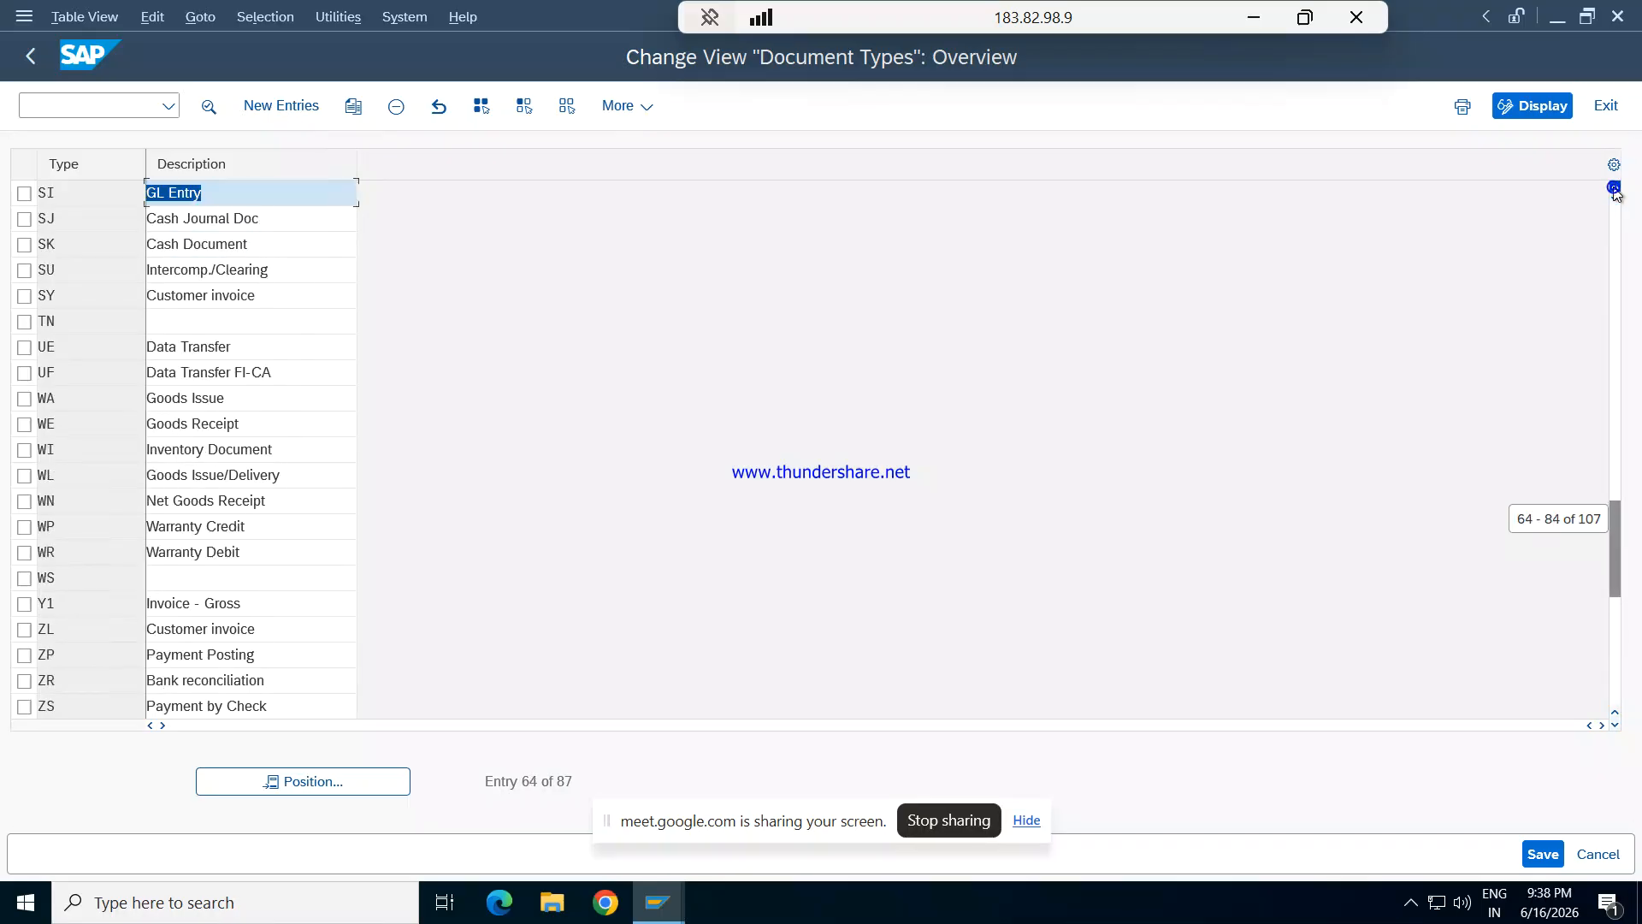
pyautogui.click(1615, 187)
pyautogui.click(1615, 186)
pyautogui.click(1615, 186)
pyautogui.click(1615, 186)
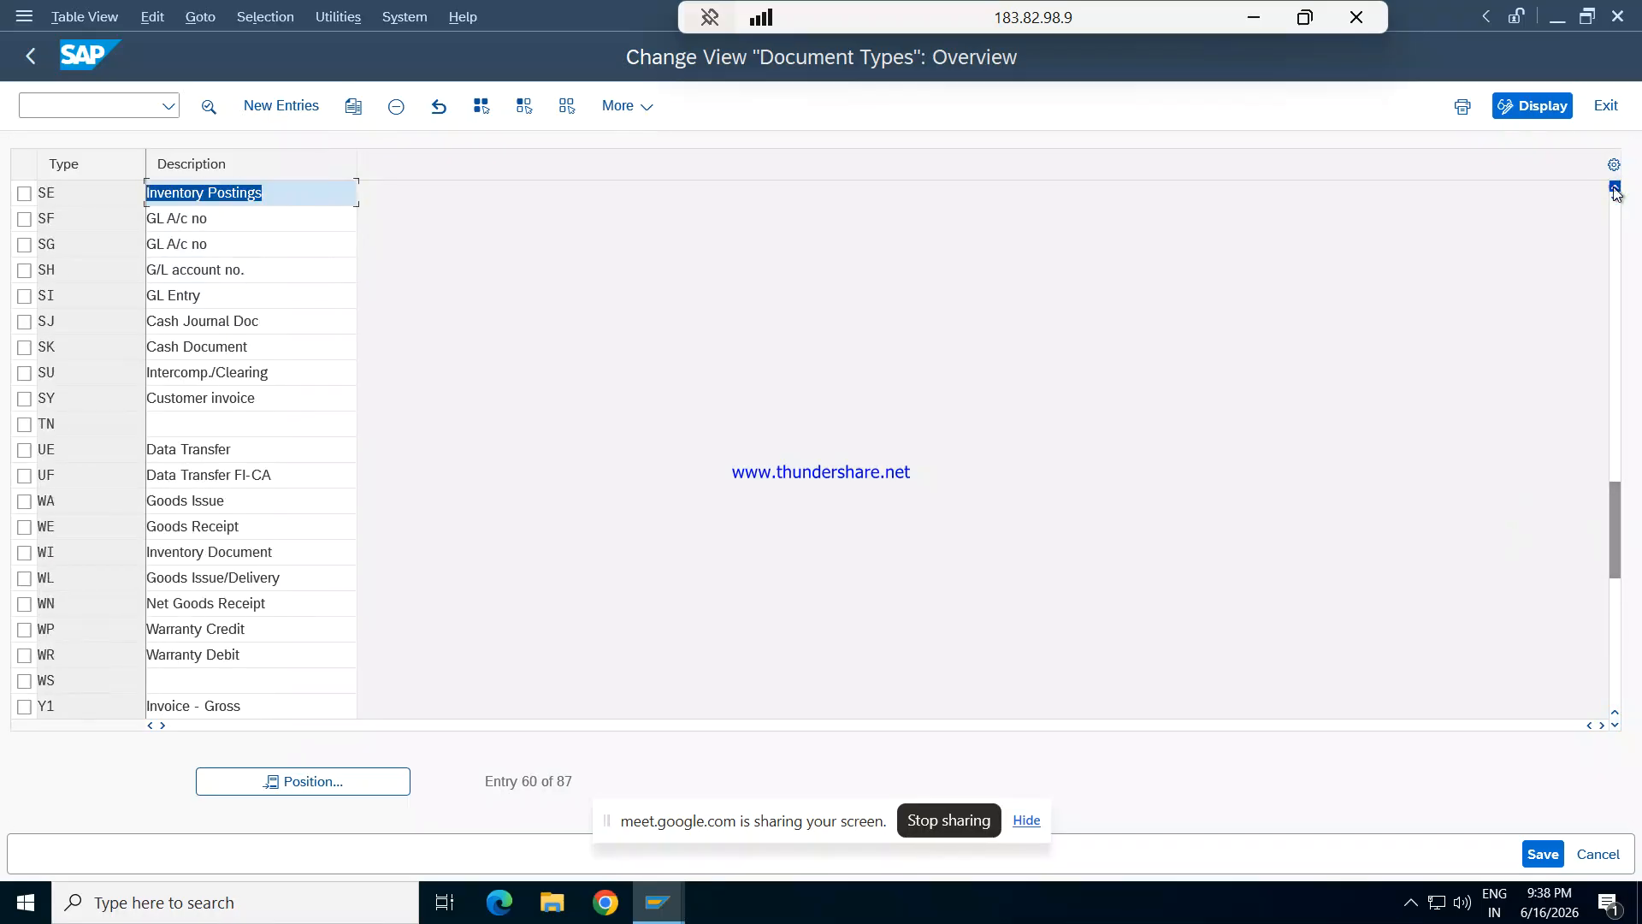
pyautogui.click(1615, 187)
pyautogui.click(1615, 187)
pyautogui.click(1615, 188)
pyautogui.click(1615, 188)
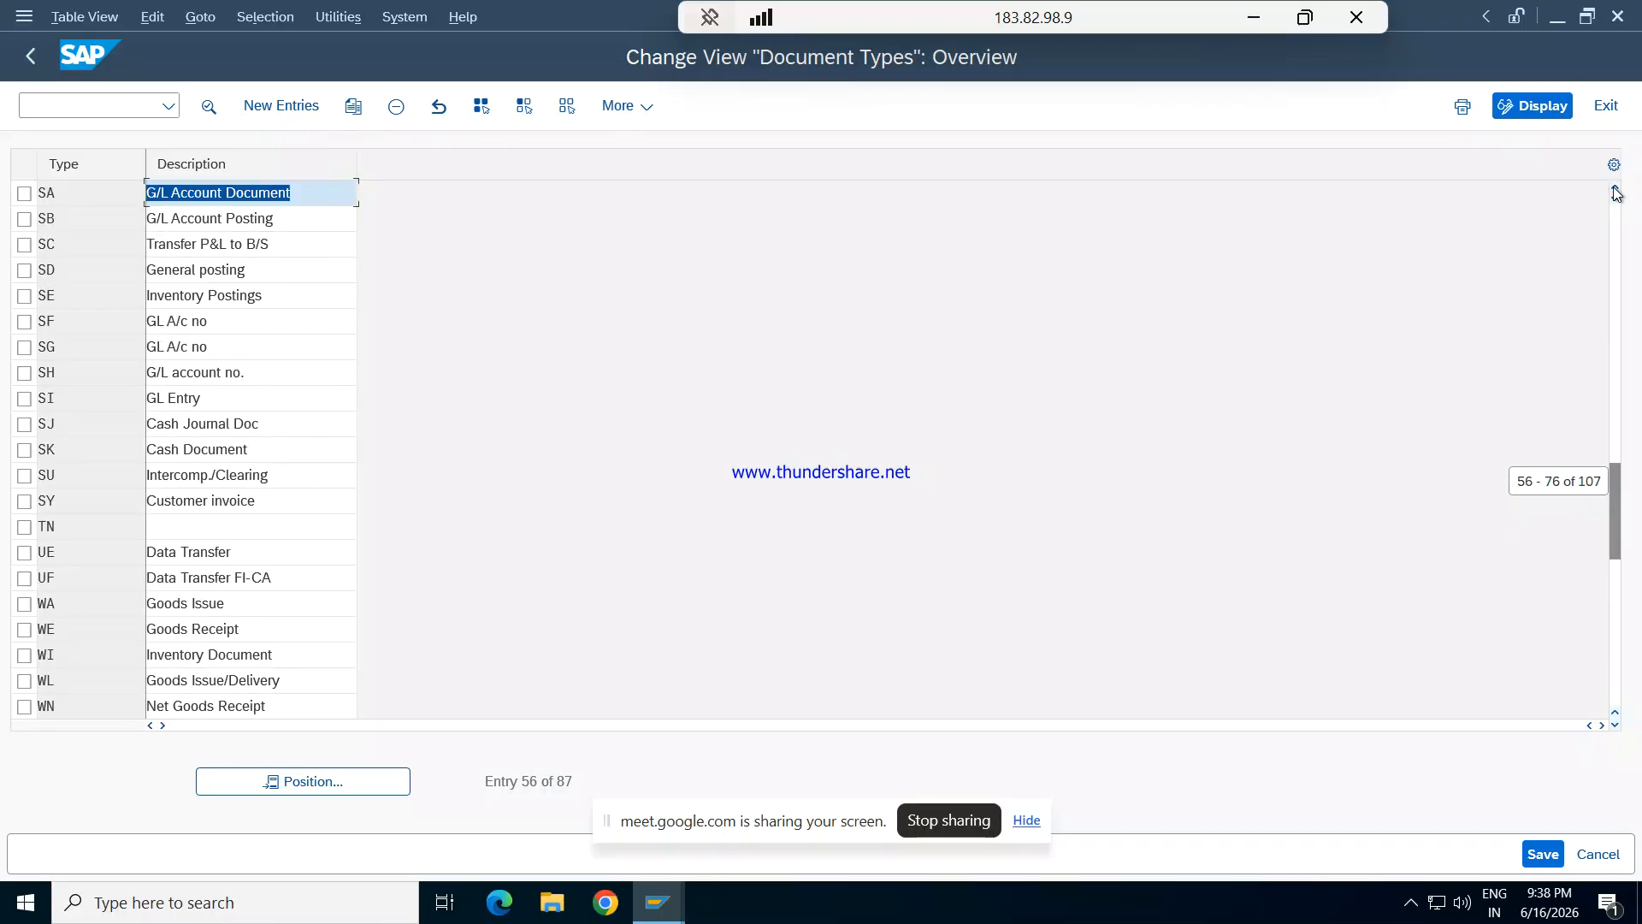
pyautogui.doubleClick(249, 192)
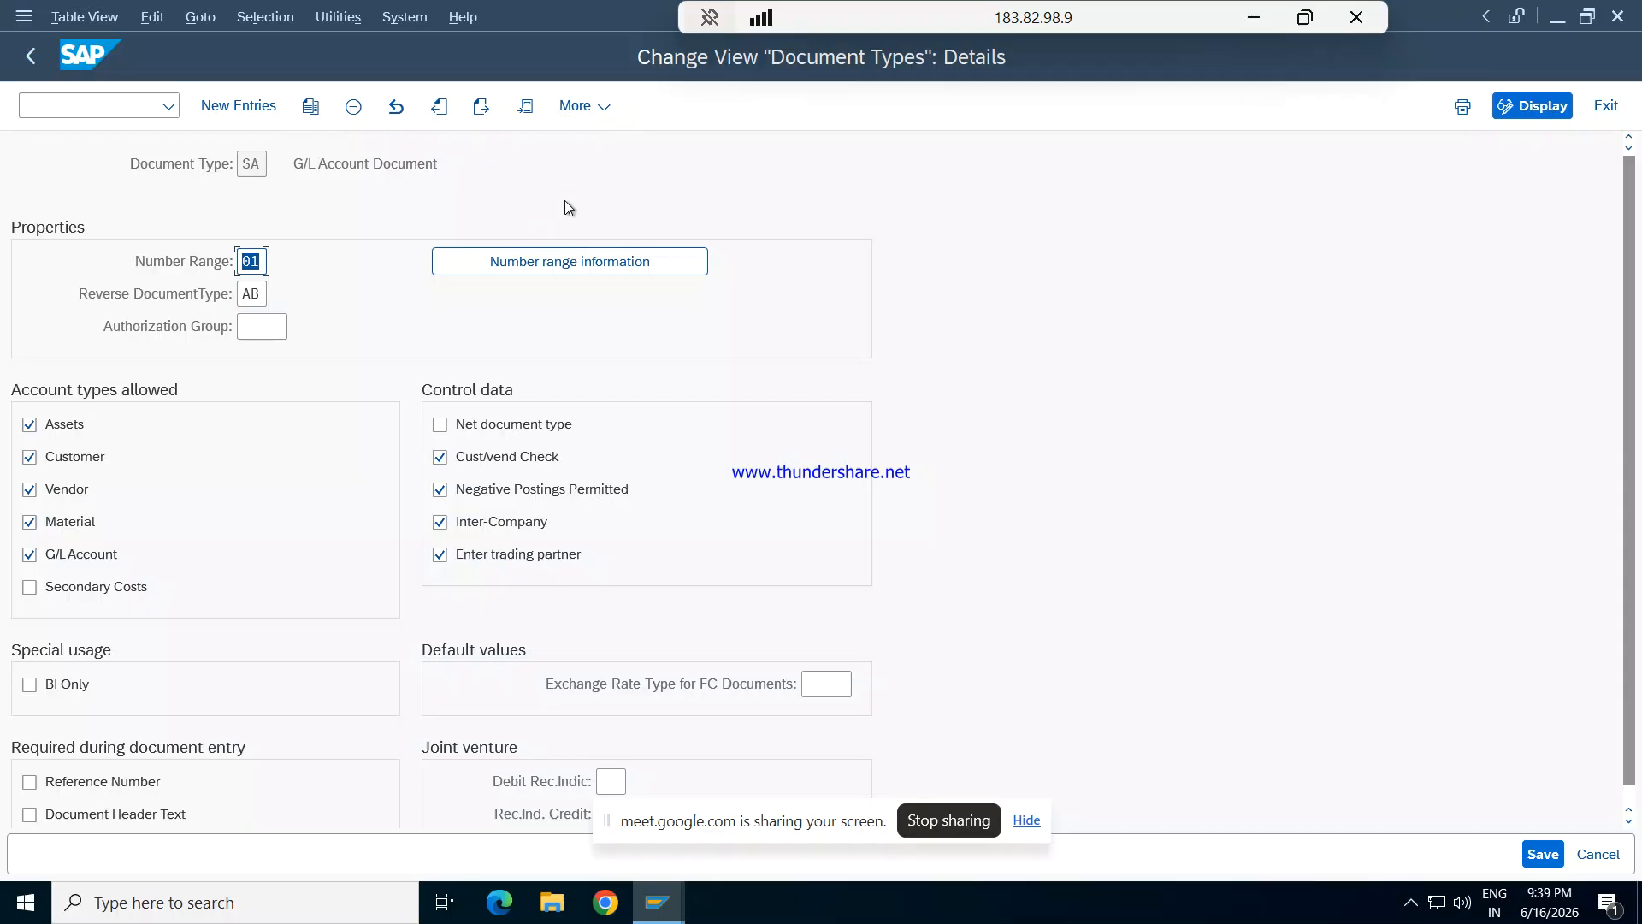
# - View the number range information screen for document type SA and return to the document types overview
pyautogui.click(511, 263)
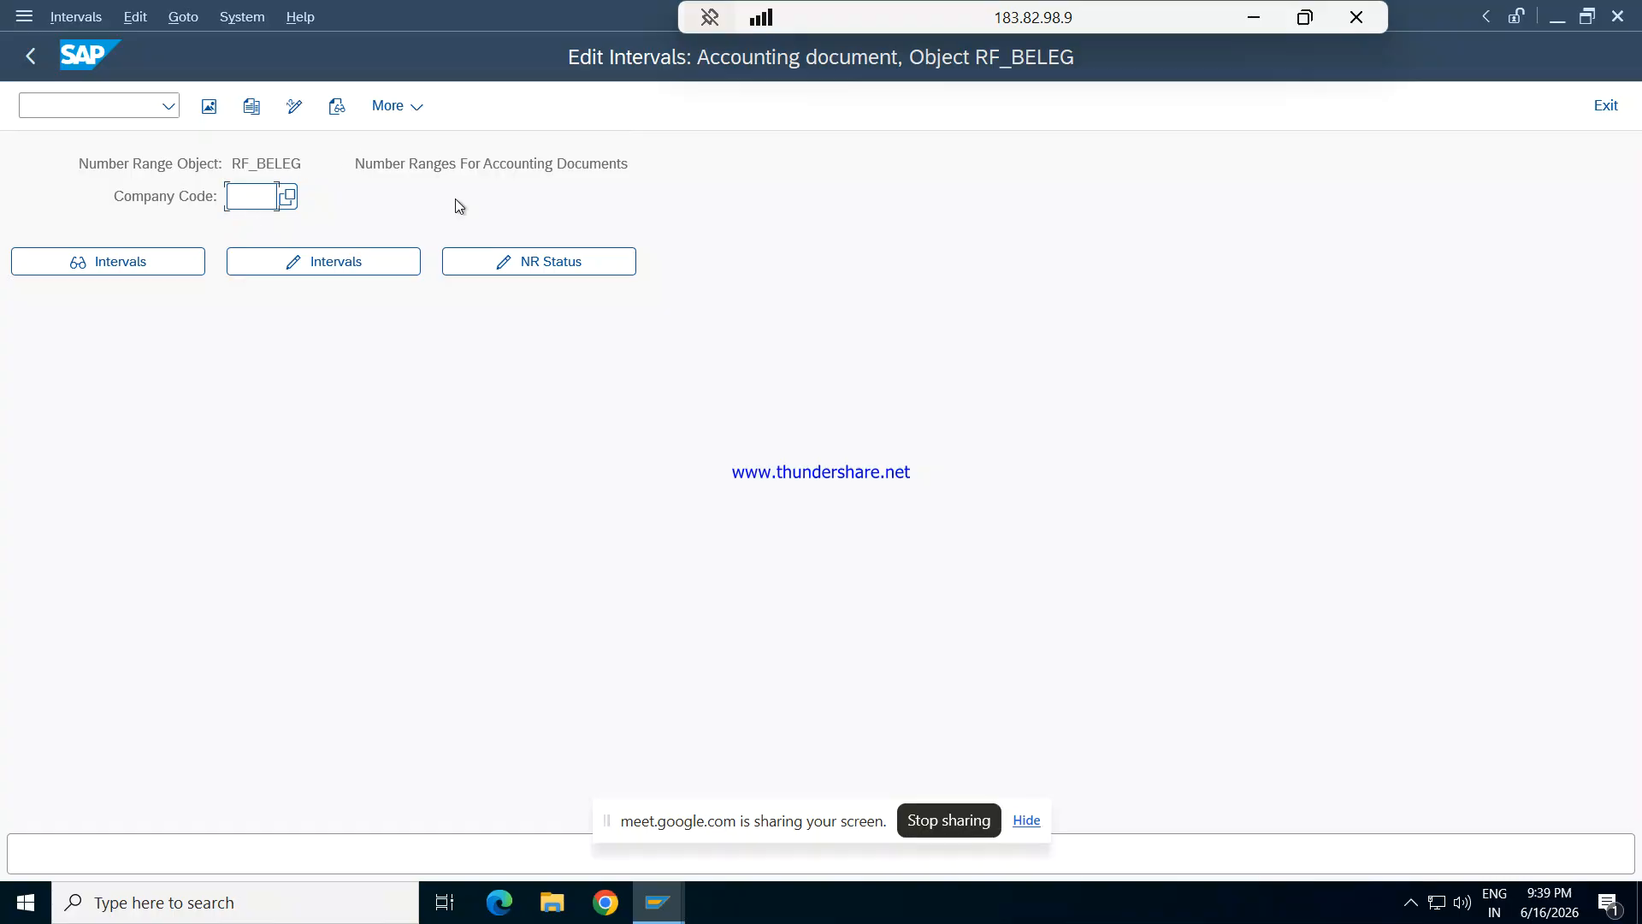
pyautogui.press('F3')
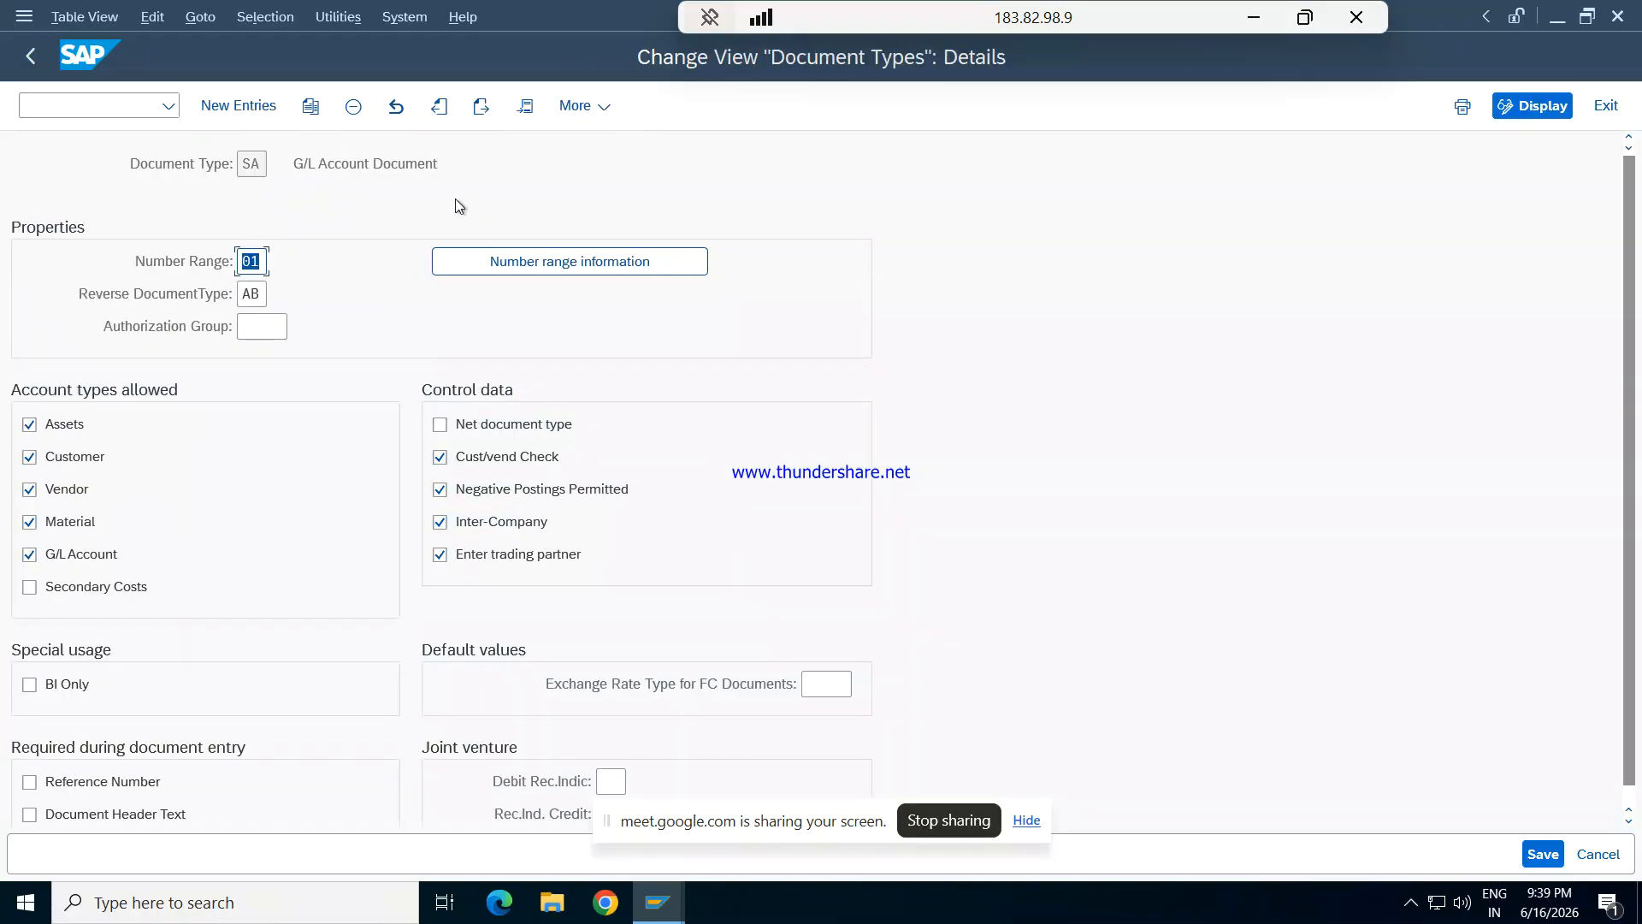
pyautogui.press('F3')
# - Open accounting document number range maintenance with transaction /NFBN1 and edit the intervals of company code REPL
pyautogui.click(40, 104)
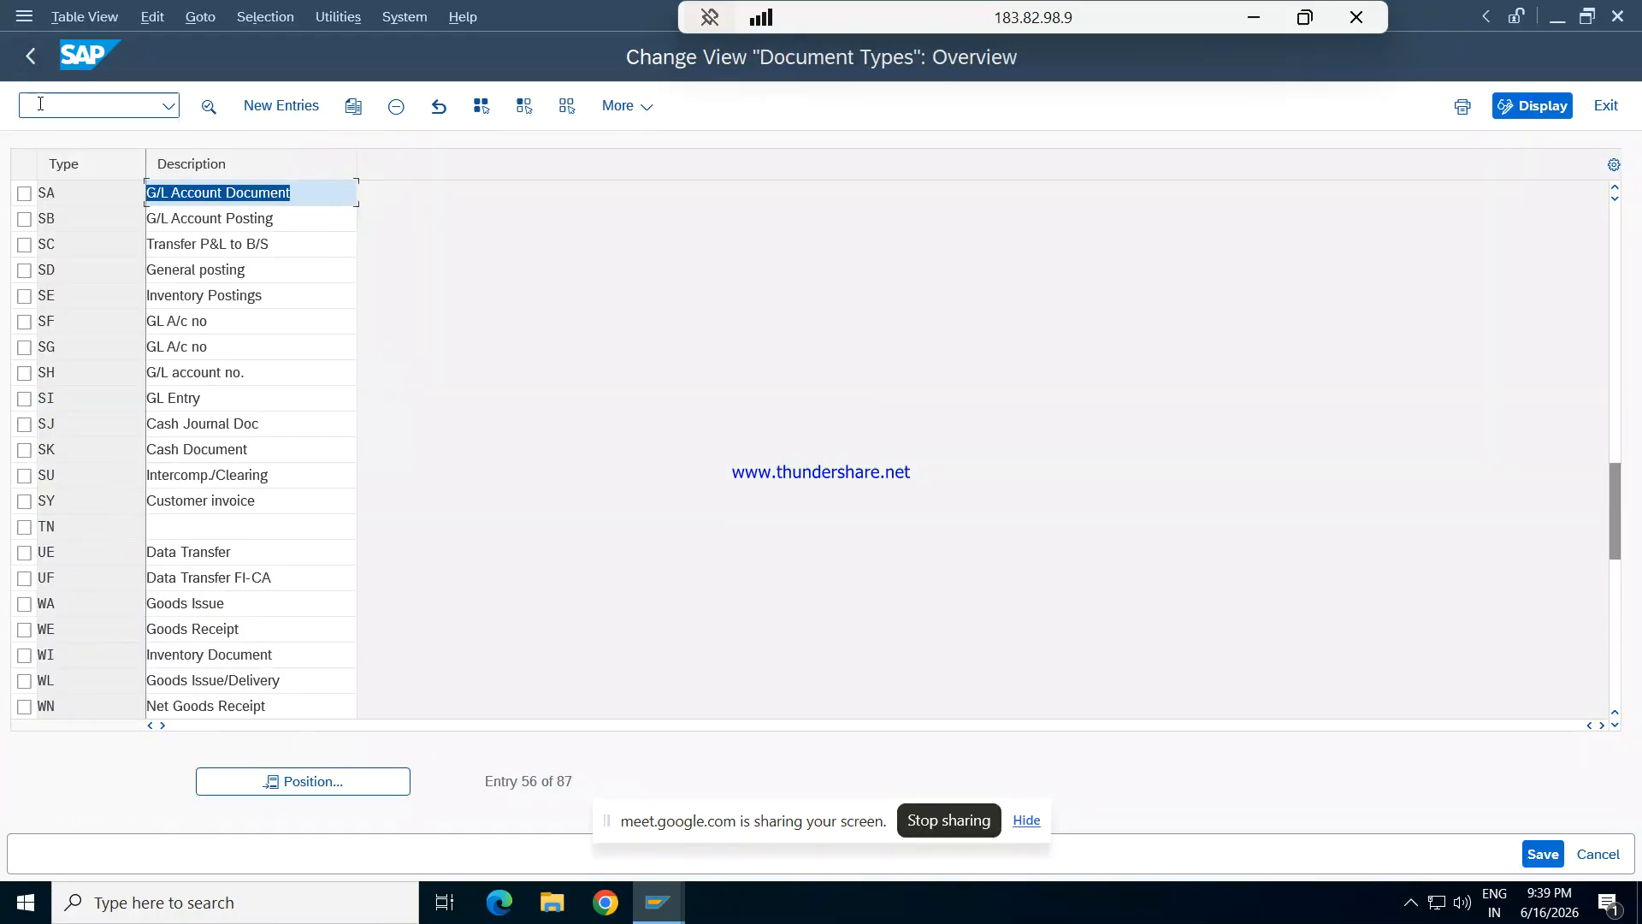
pyautogui.write('/')
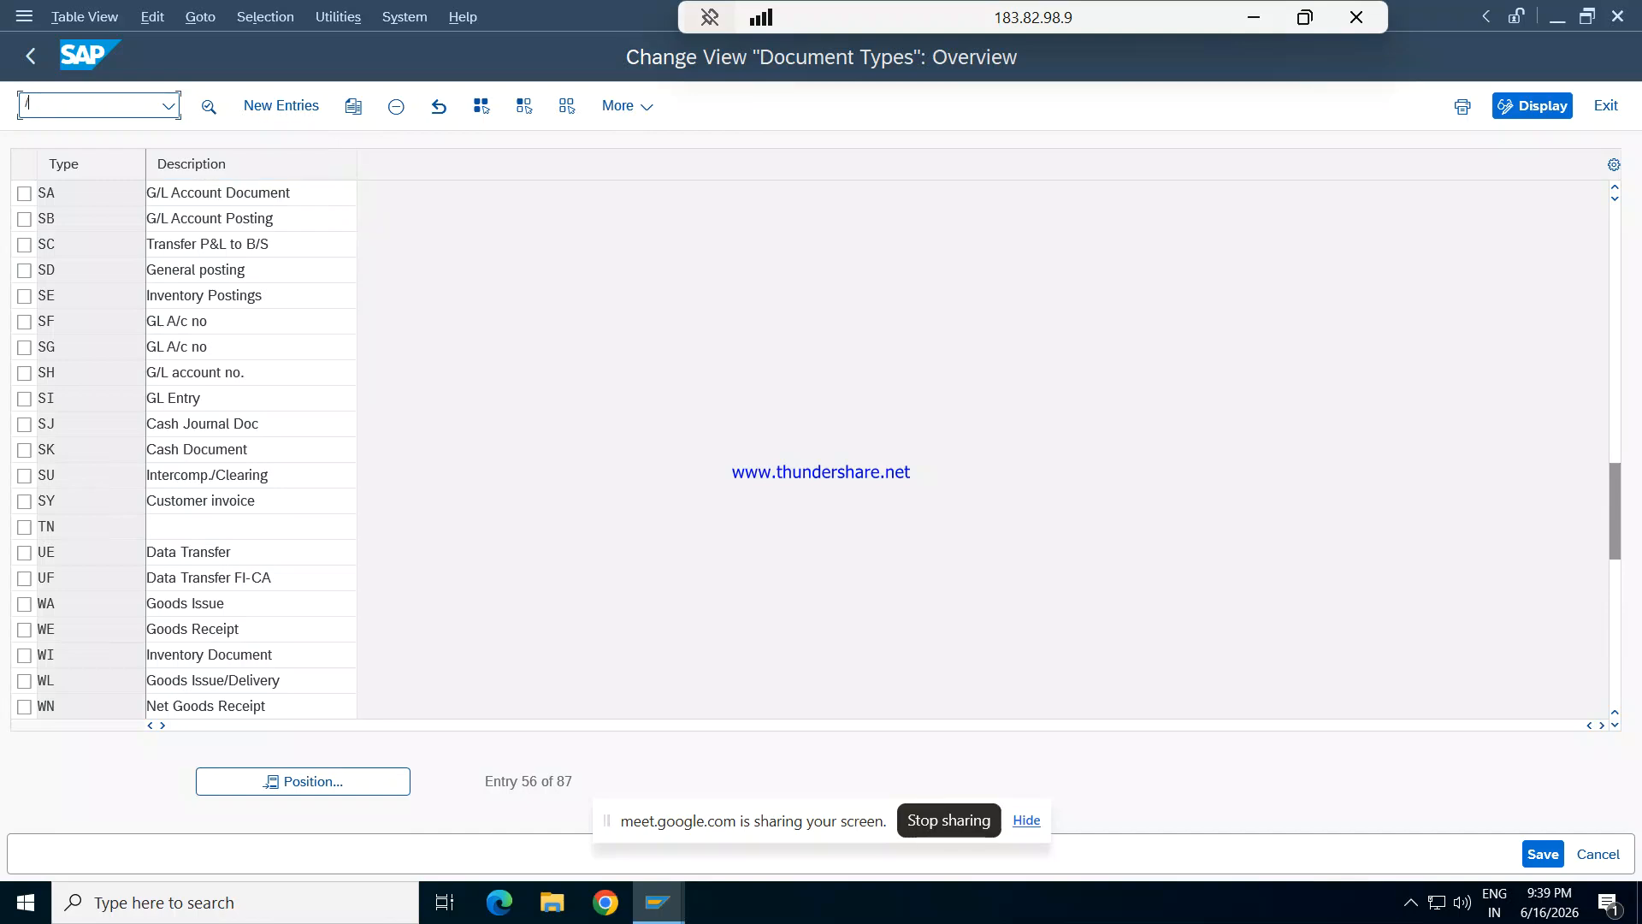
pyautogui.write('NFBN1')
pyautogui.press('Return')
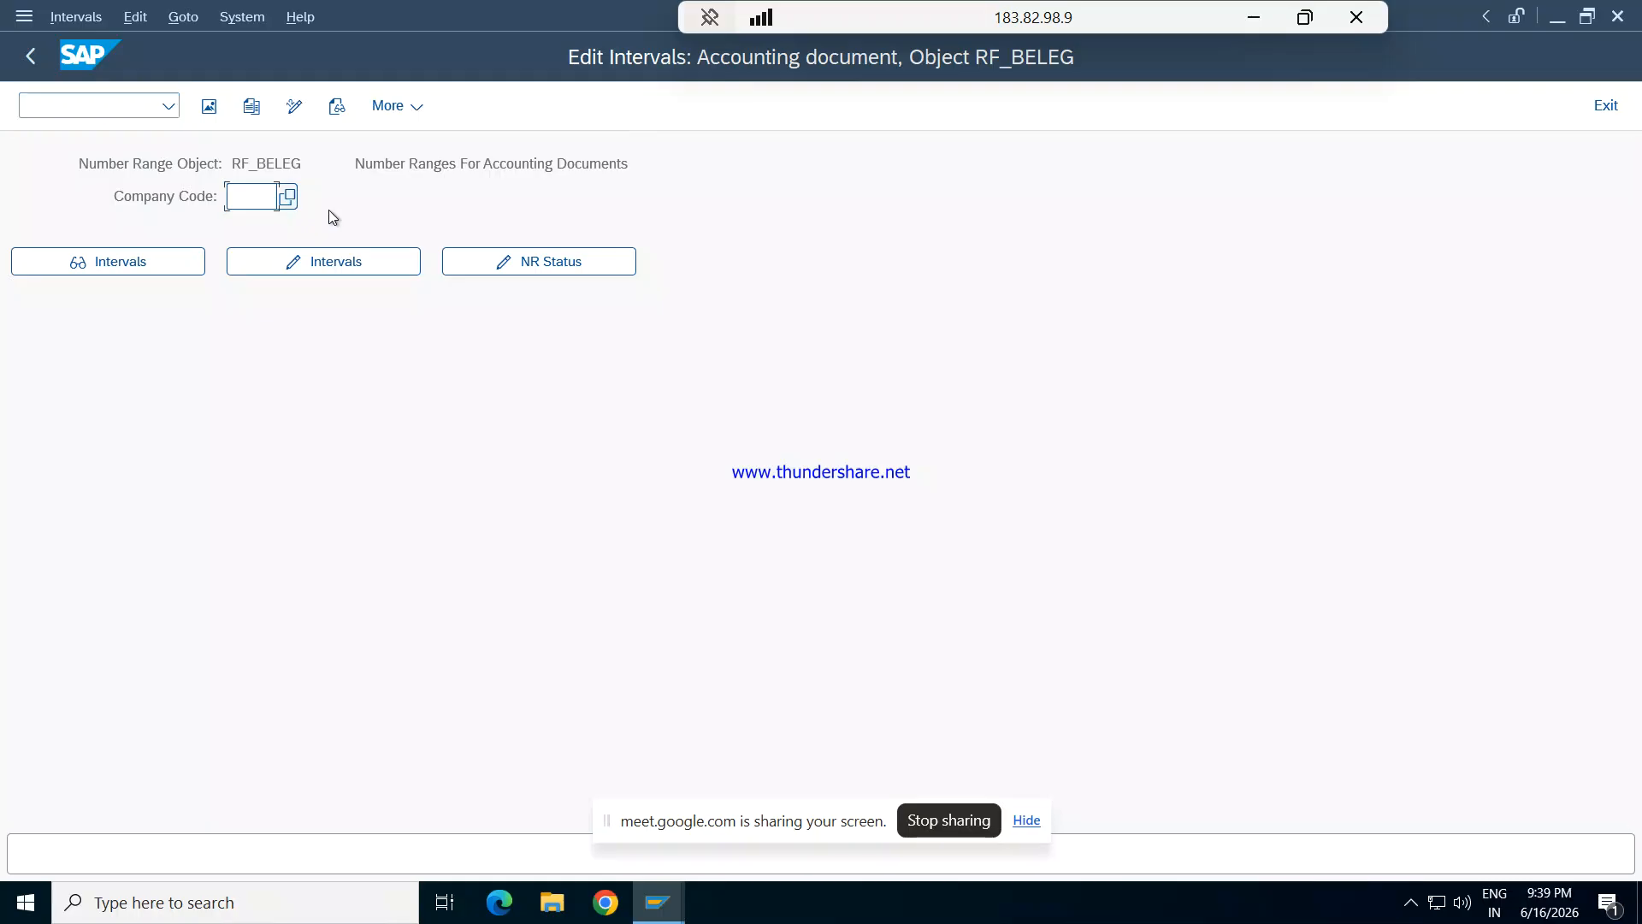
pyautogui.write('REPL')
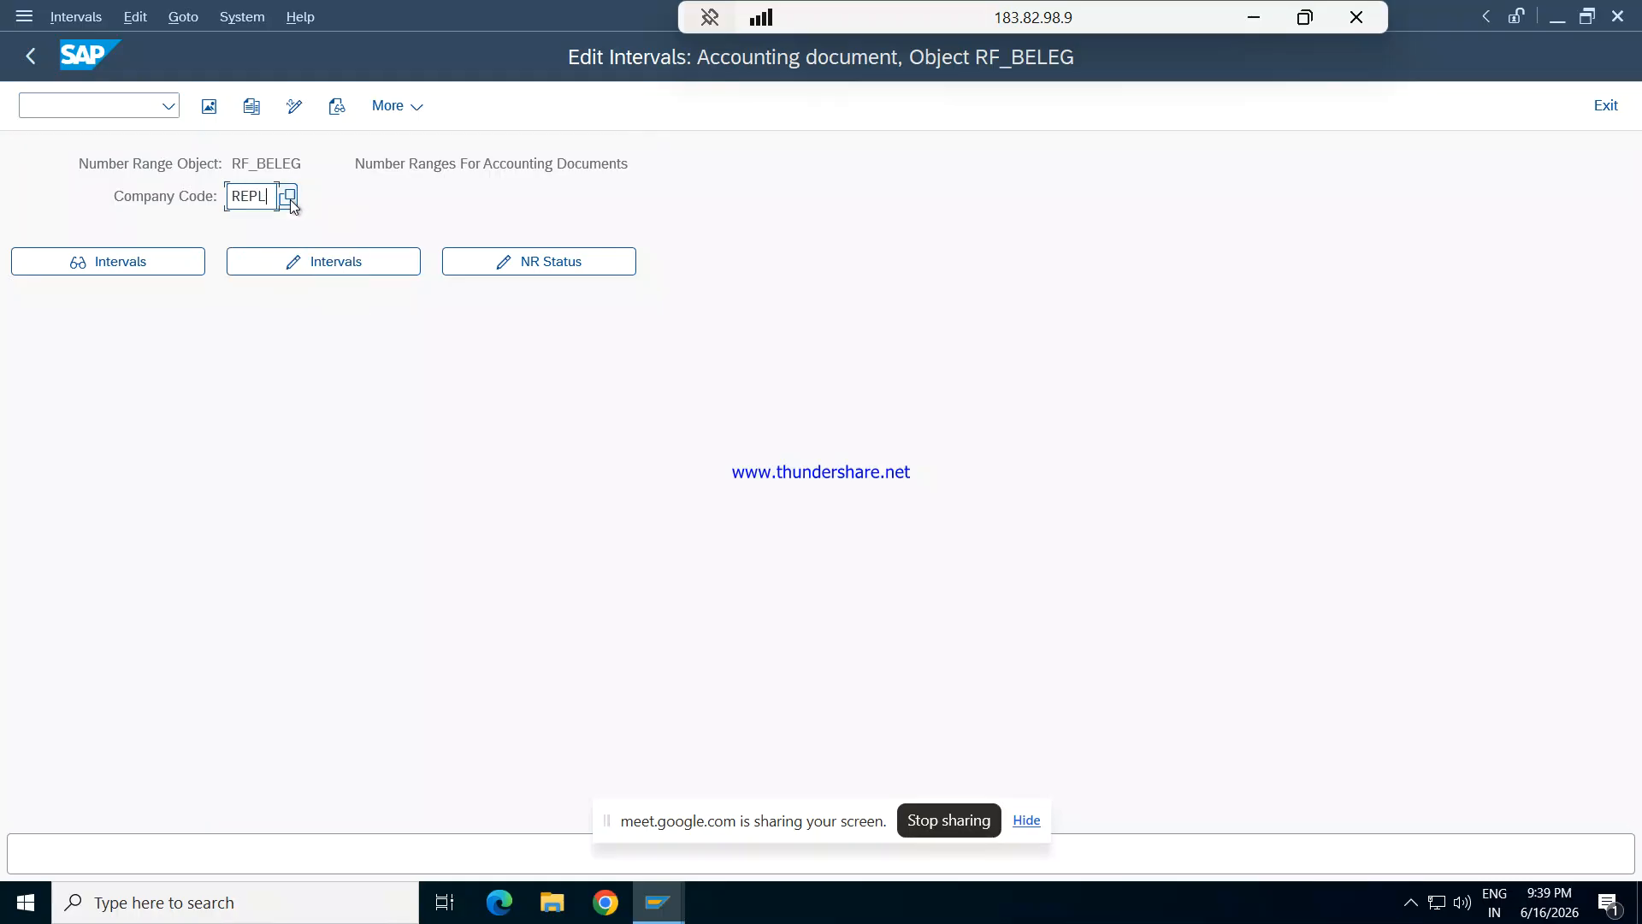
pyautogui.click(336, 261)
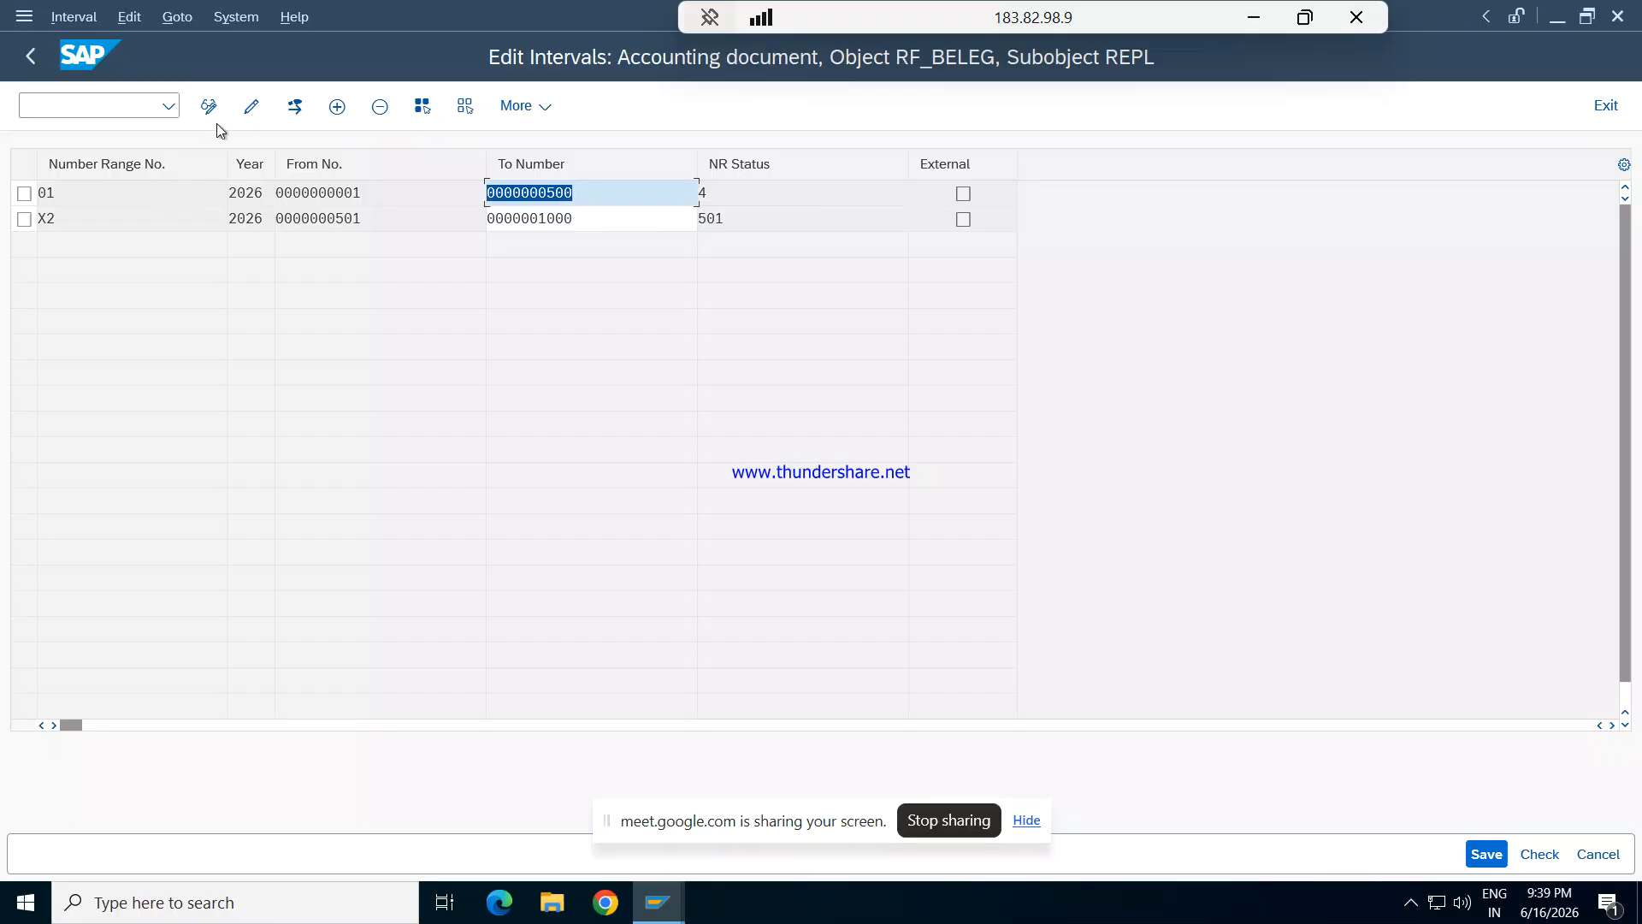
# - Add number range interval X1 for year 2026 from 1001 to 1400 with internal numbering
pyautogui.click(338, 107)
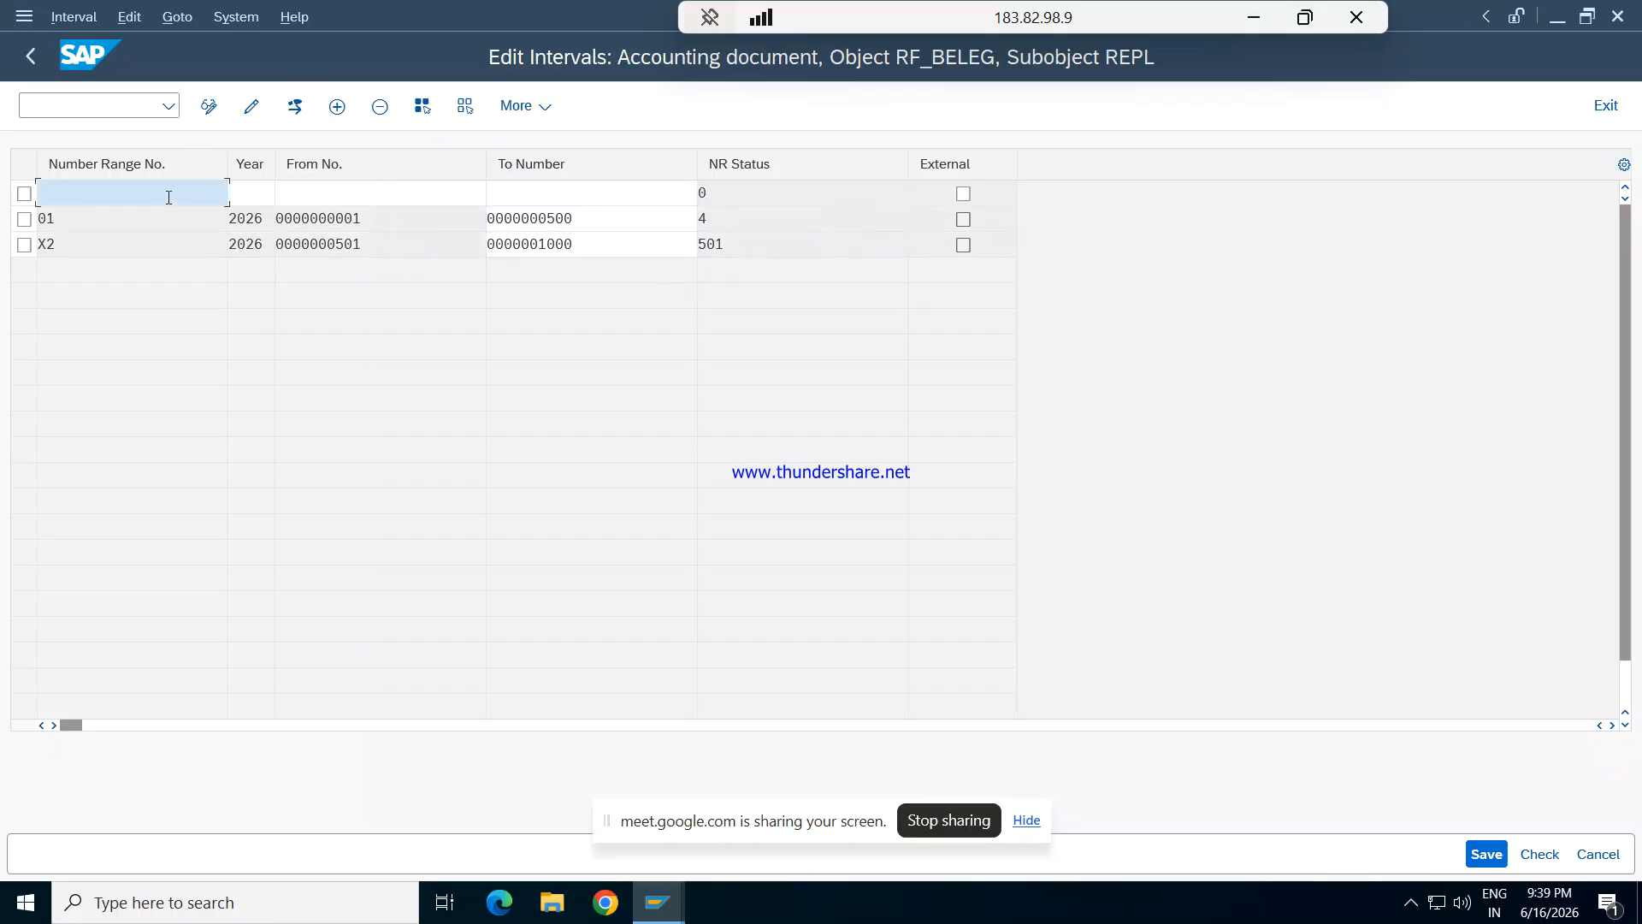
pyautogui.write('X1')
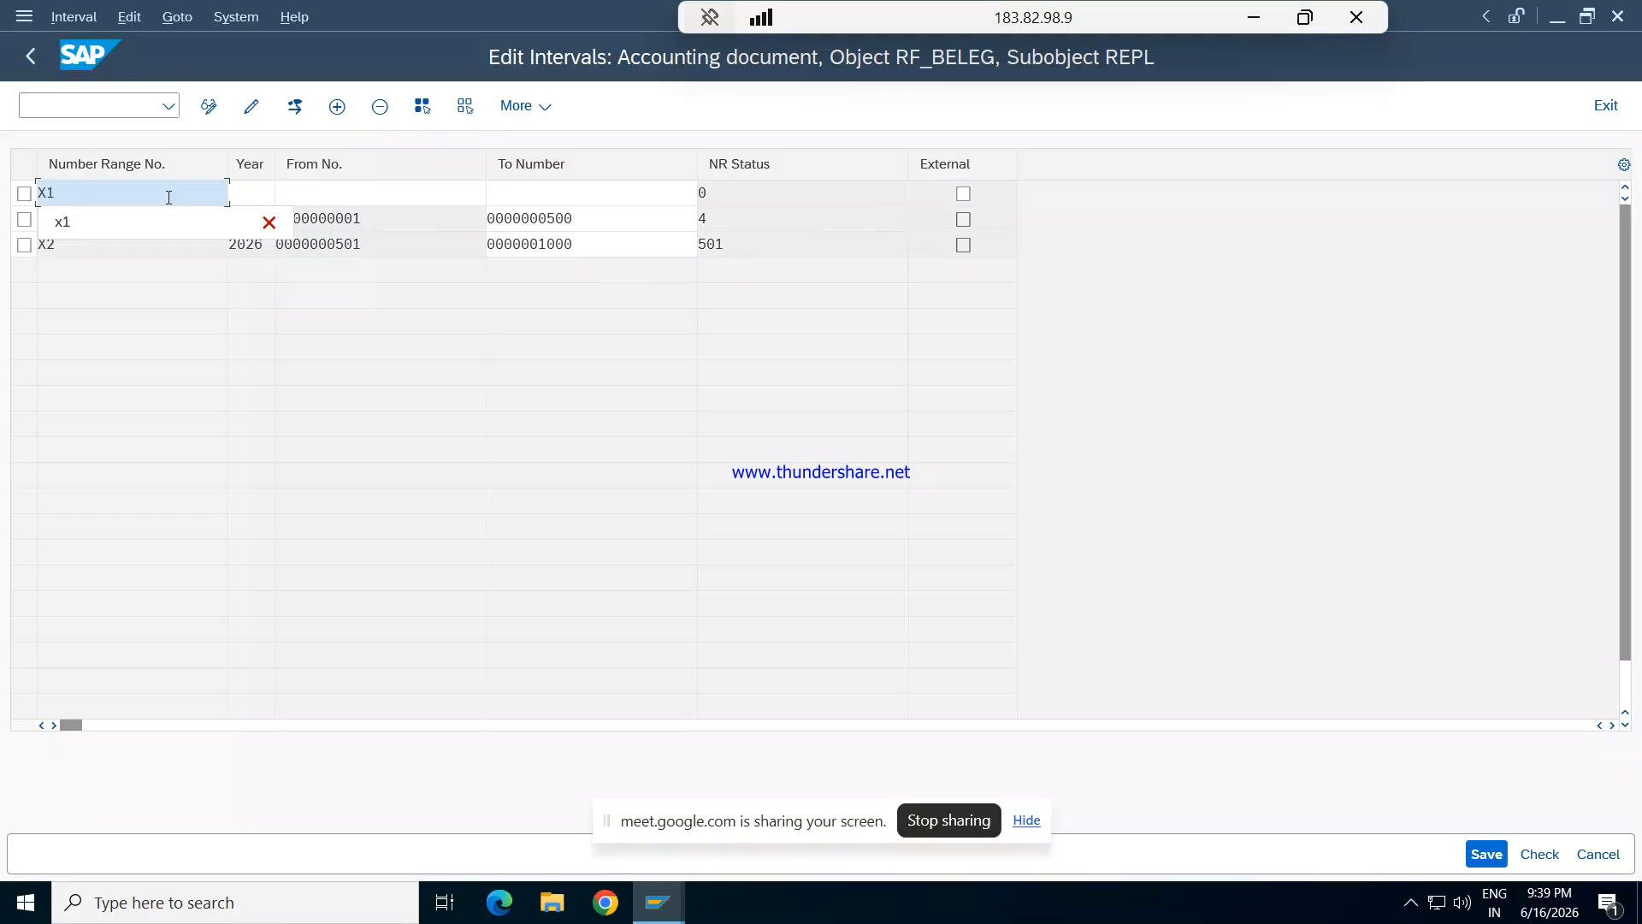
pyautogui.press('Tab')
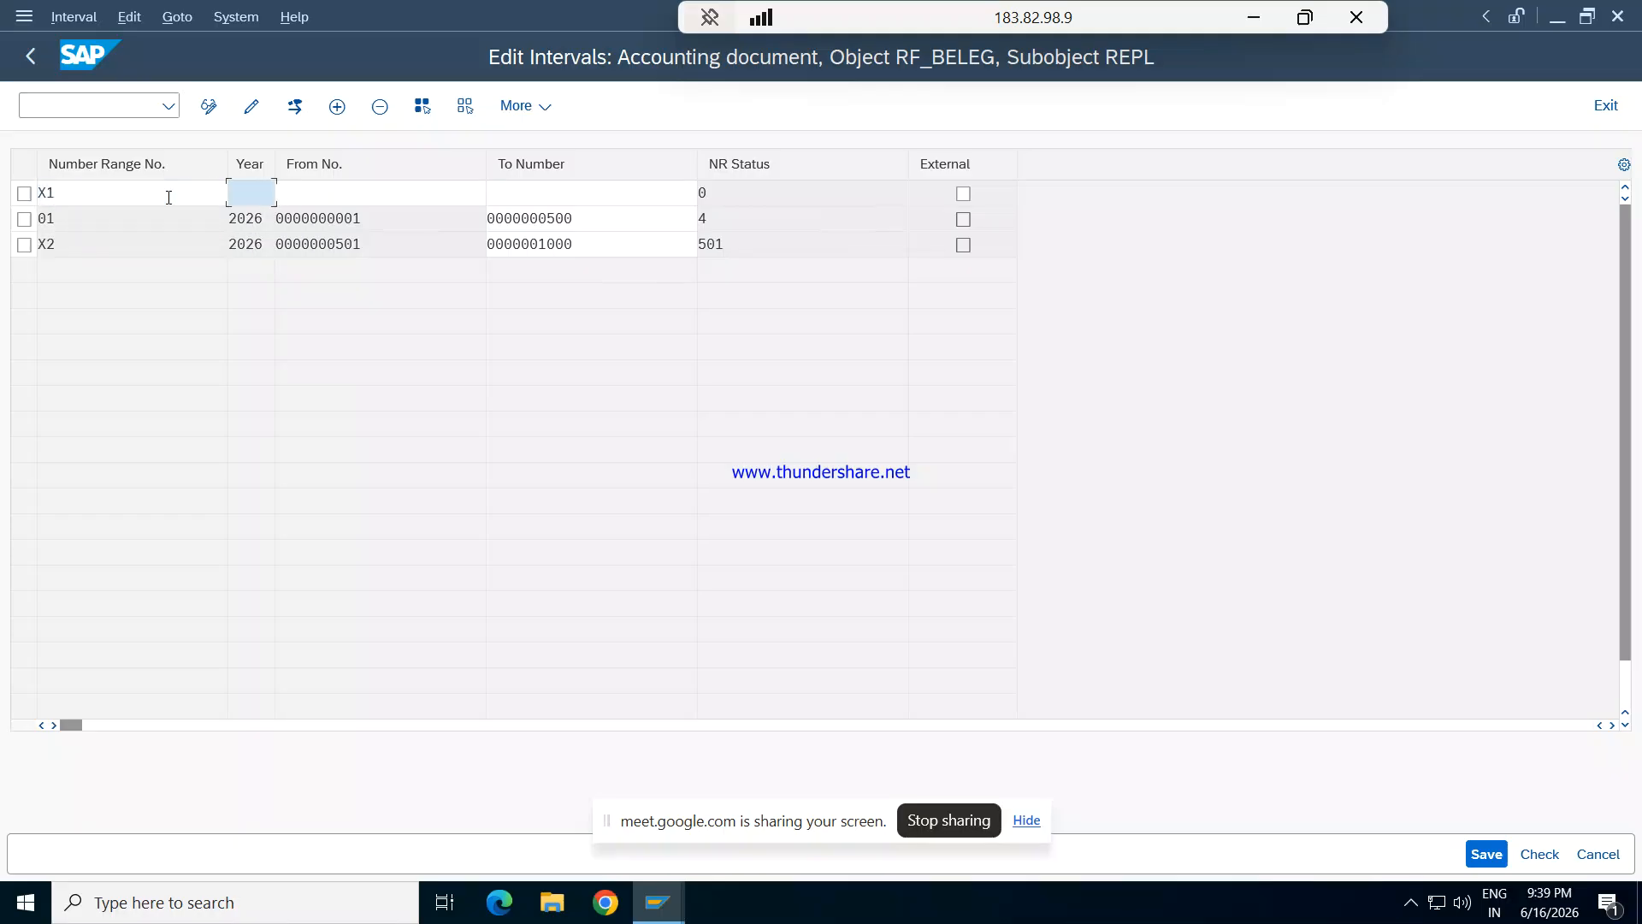
pyautogui.write('2026')
pyautogui.press('Tab')
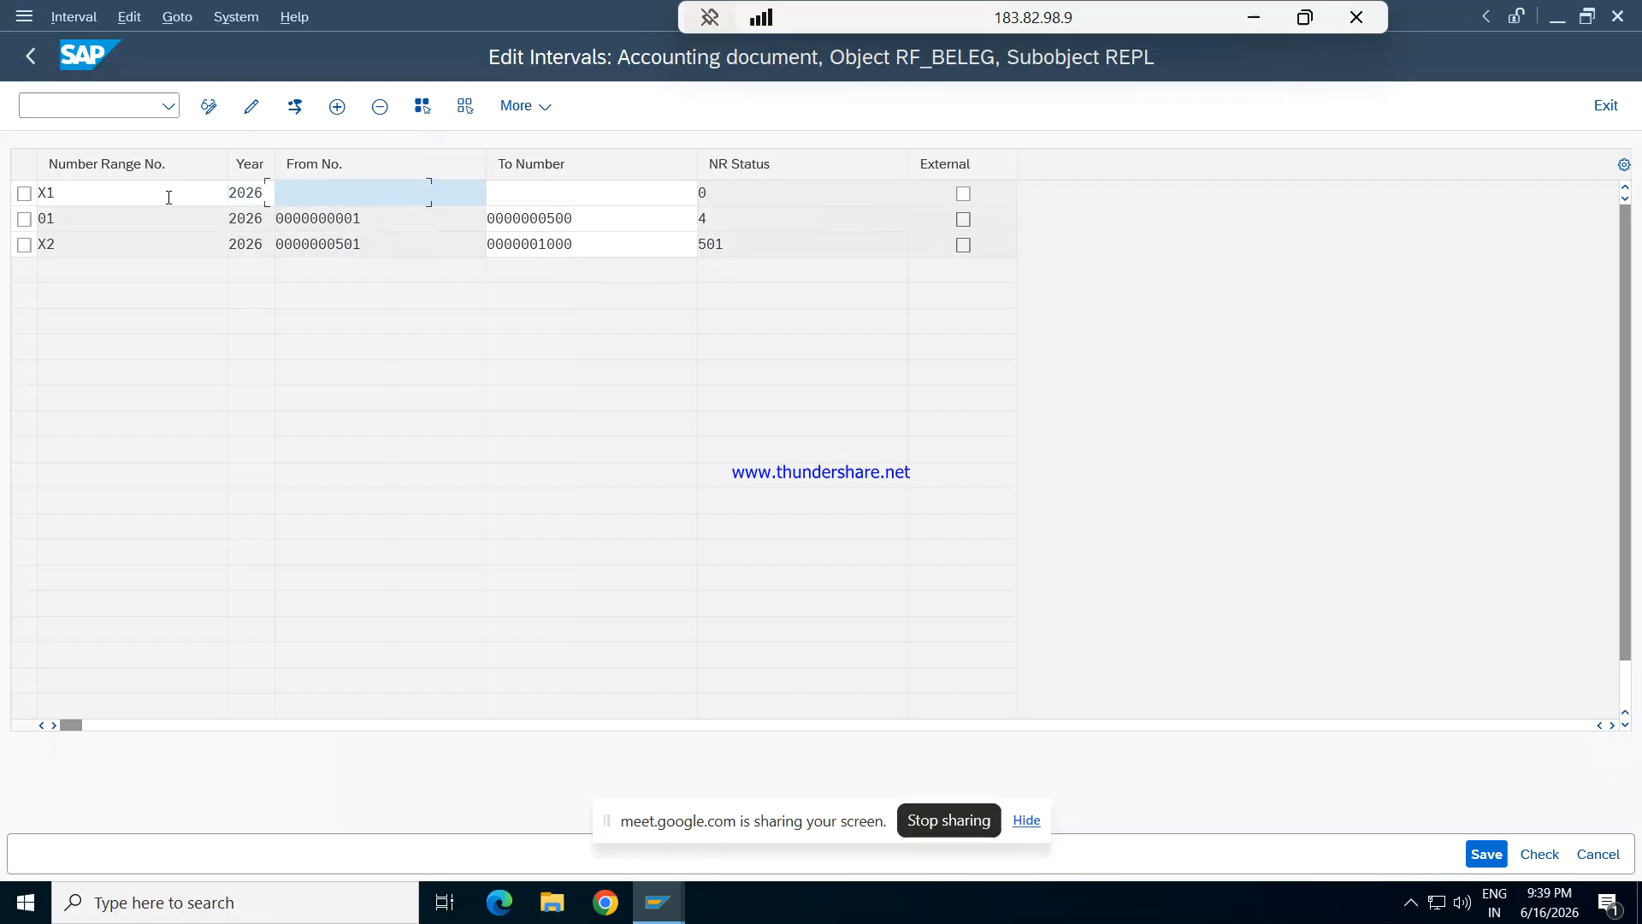
pyautogui.write('1001')
pyautogui.press('Tab')
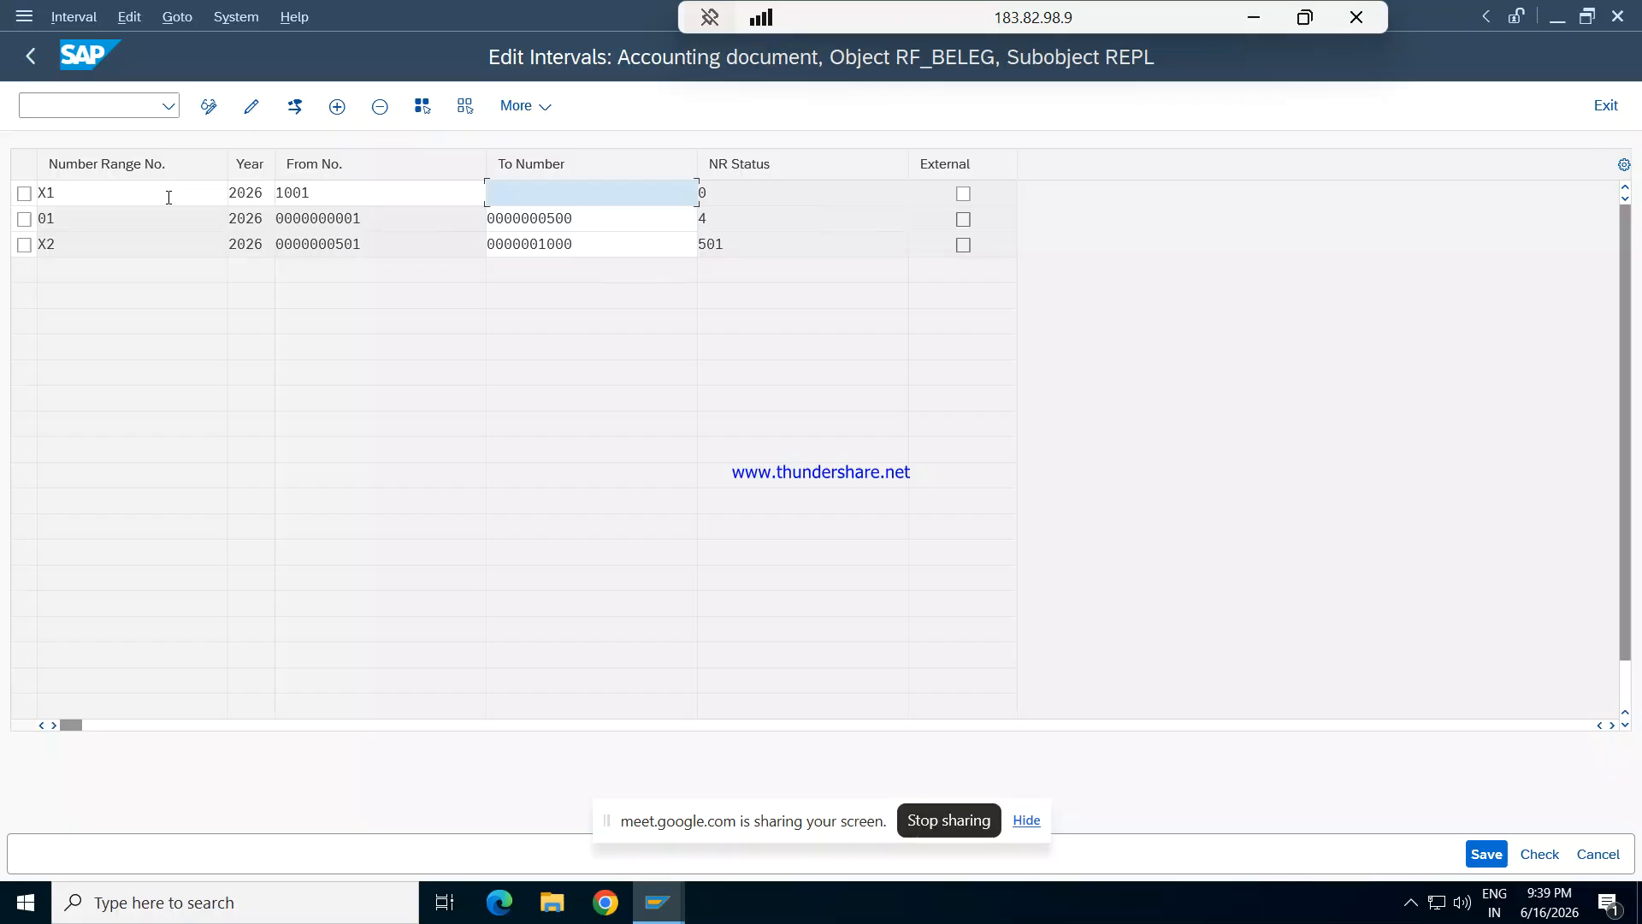
pyautogui.write('1')
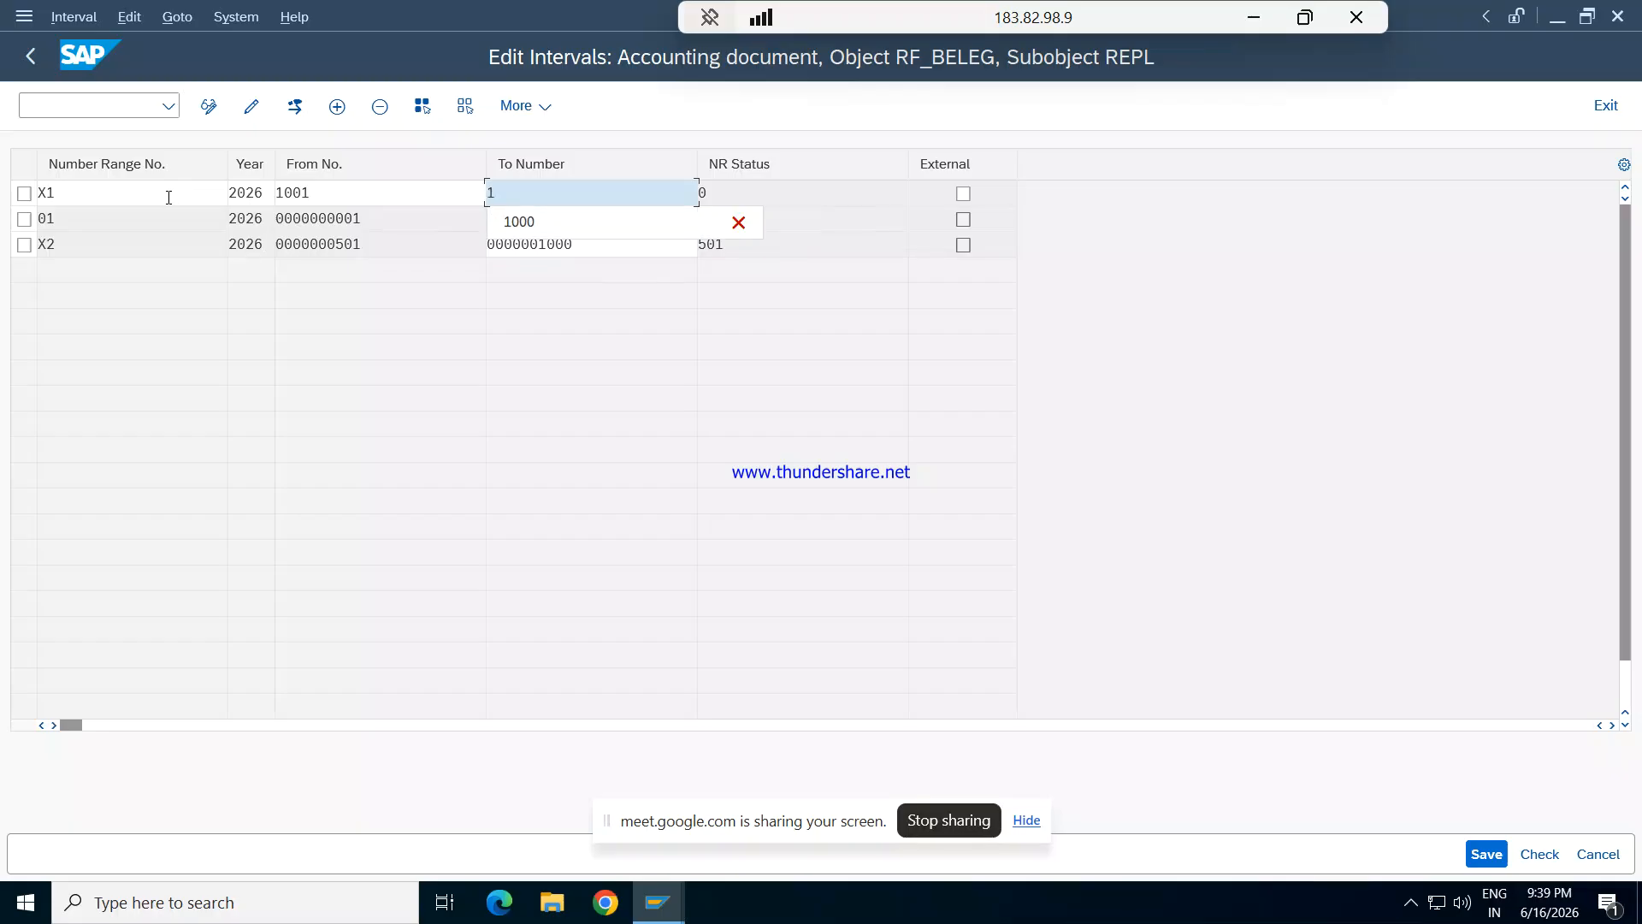
pyautogui.write('400')
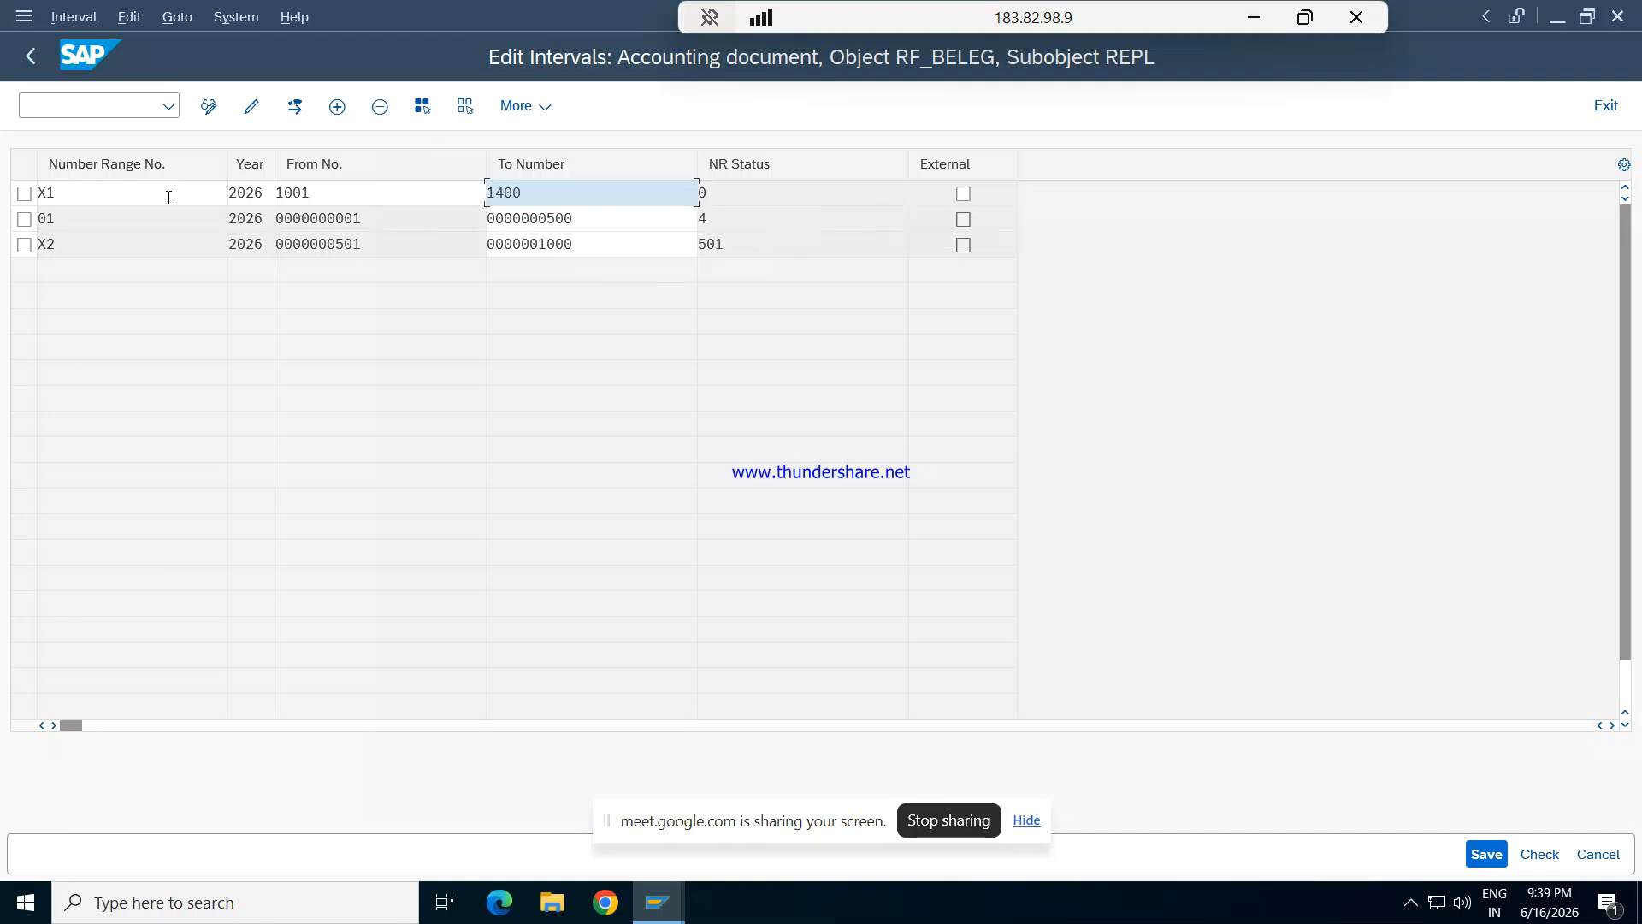
pyautogui.press('Tab')
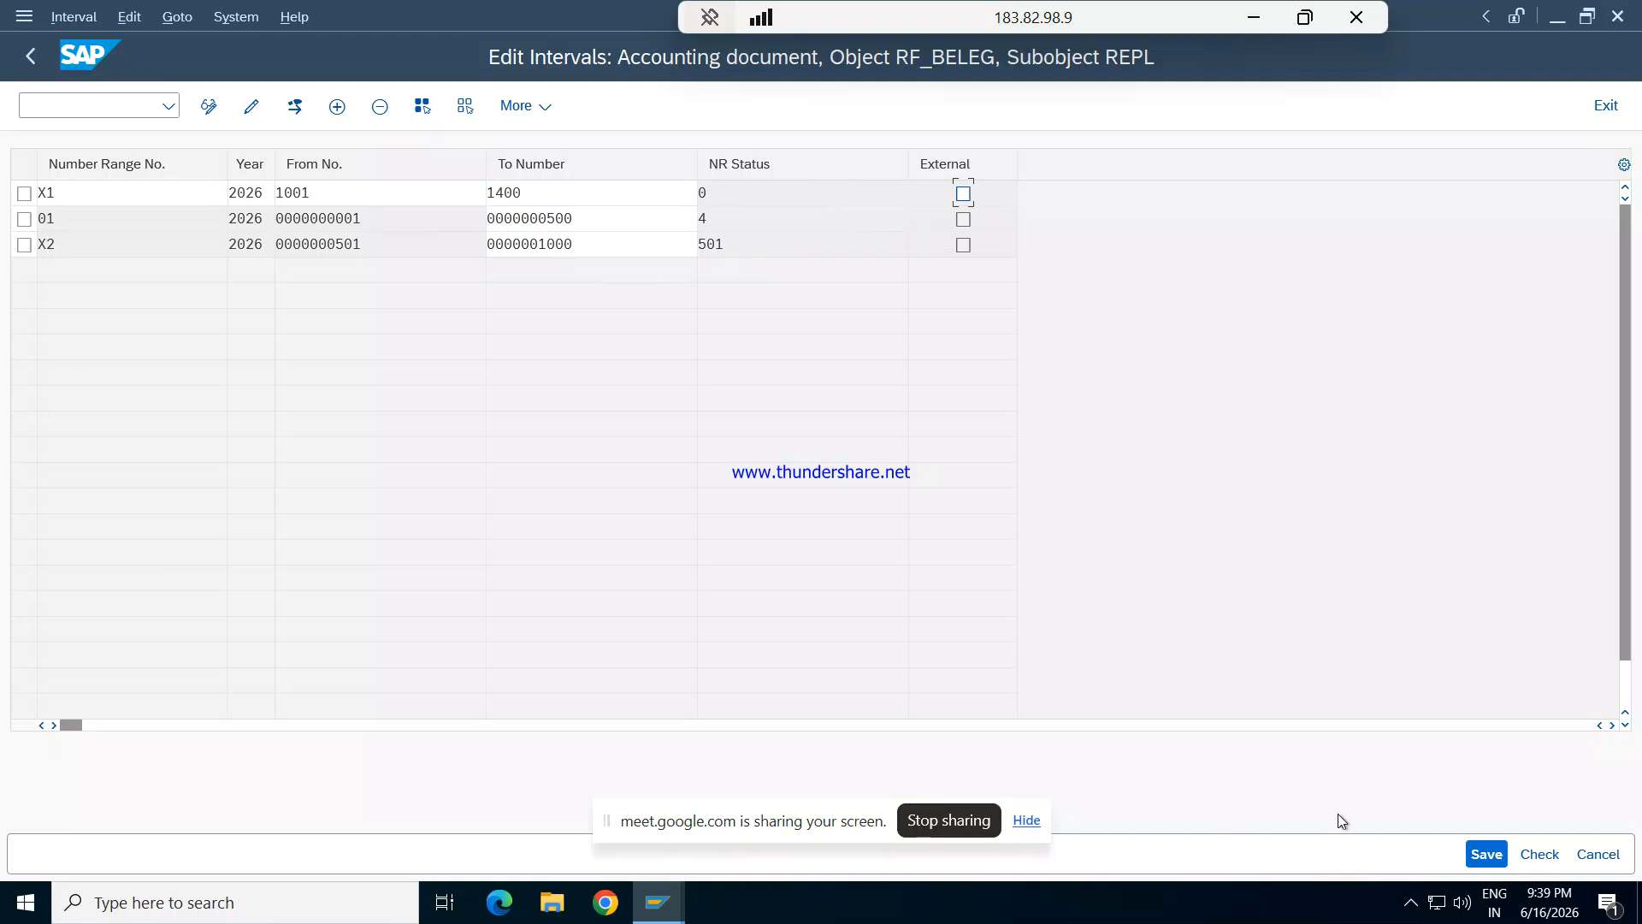
# - Save the intervals for company code REPL, accept the transport notice, and exit number range maintenance to SAP Easy Access
pyautogui.click(1486, 852)
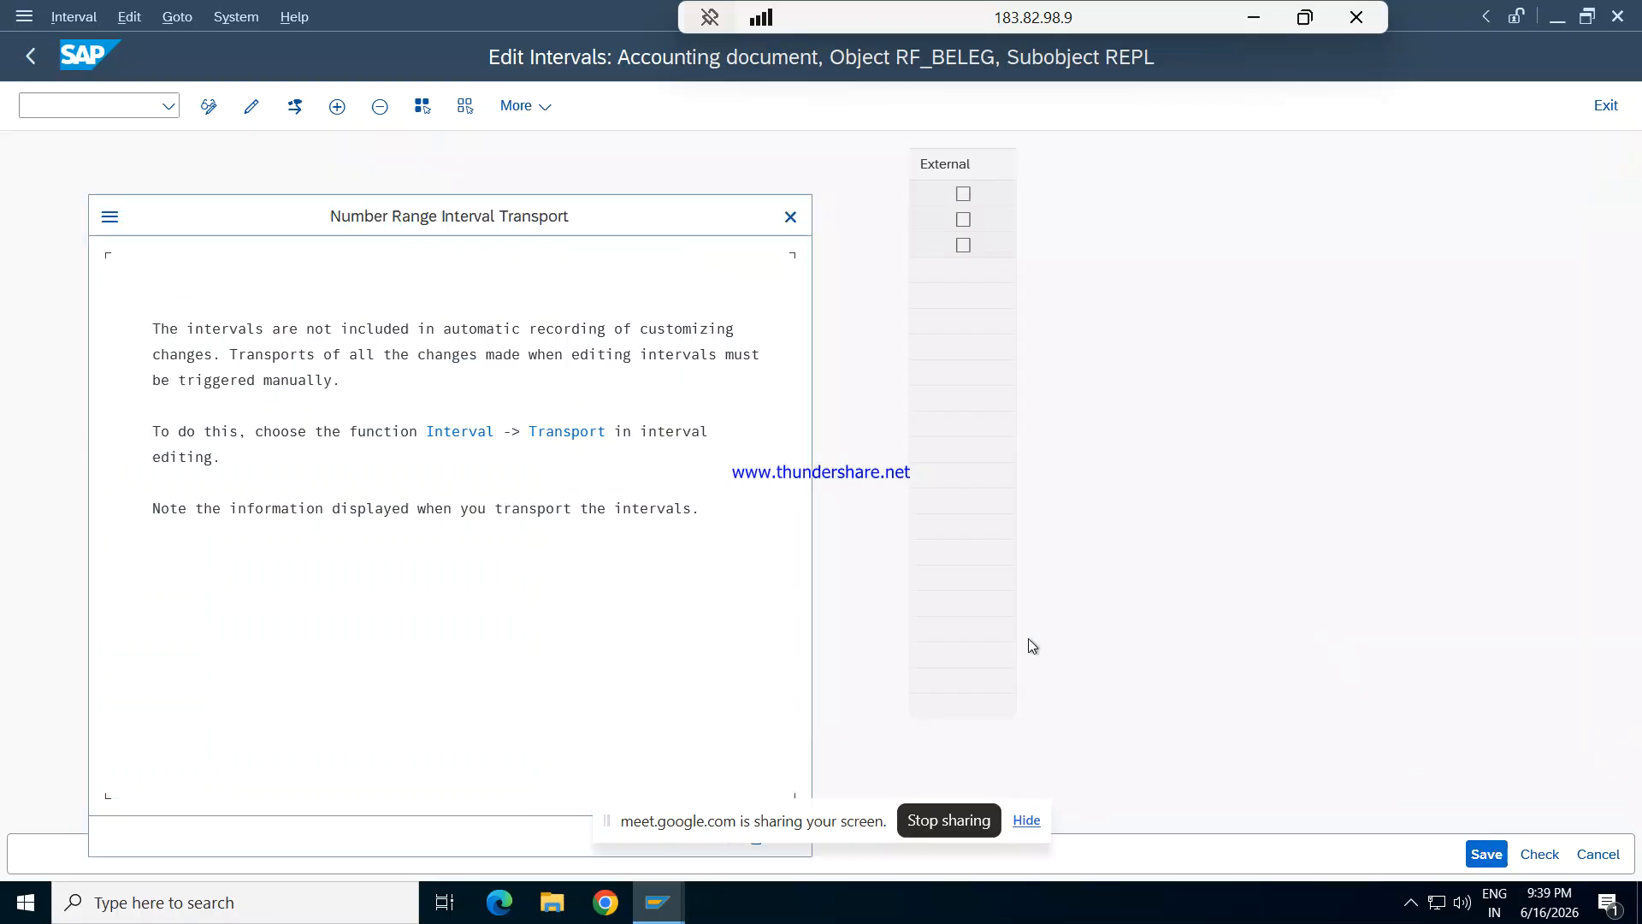
pyautogui.press('Return')
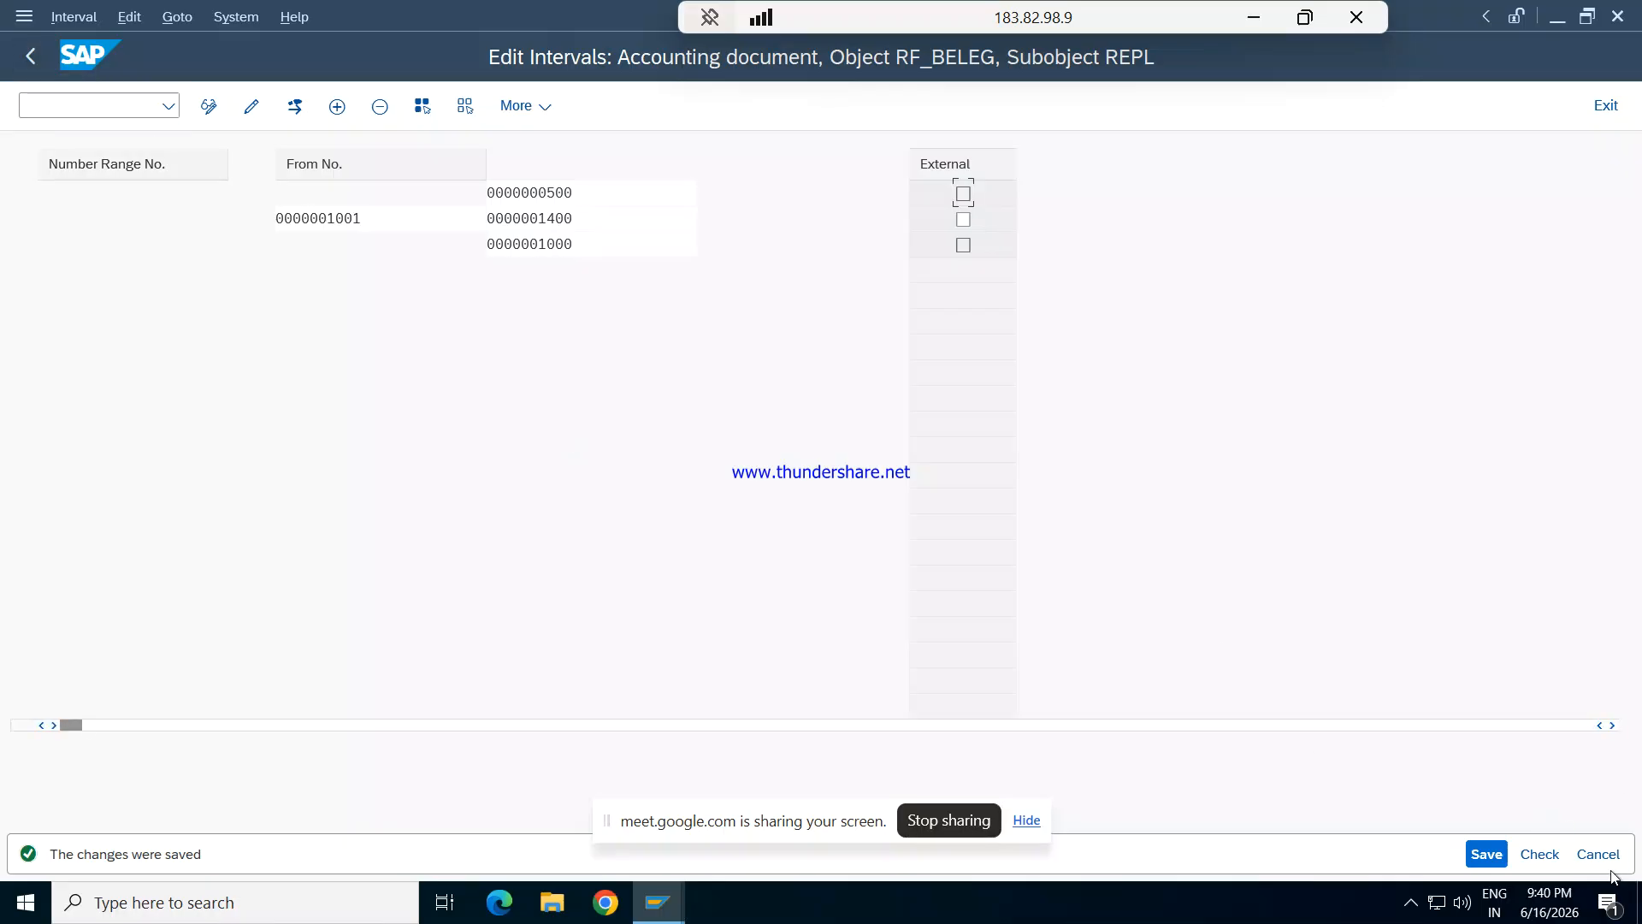
pyautogui.click(1493, 856)
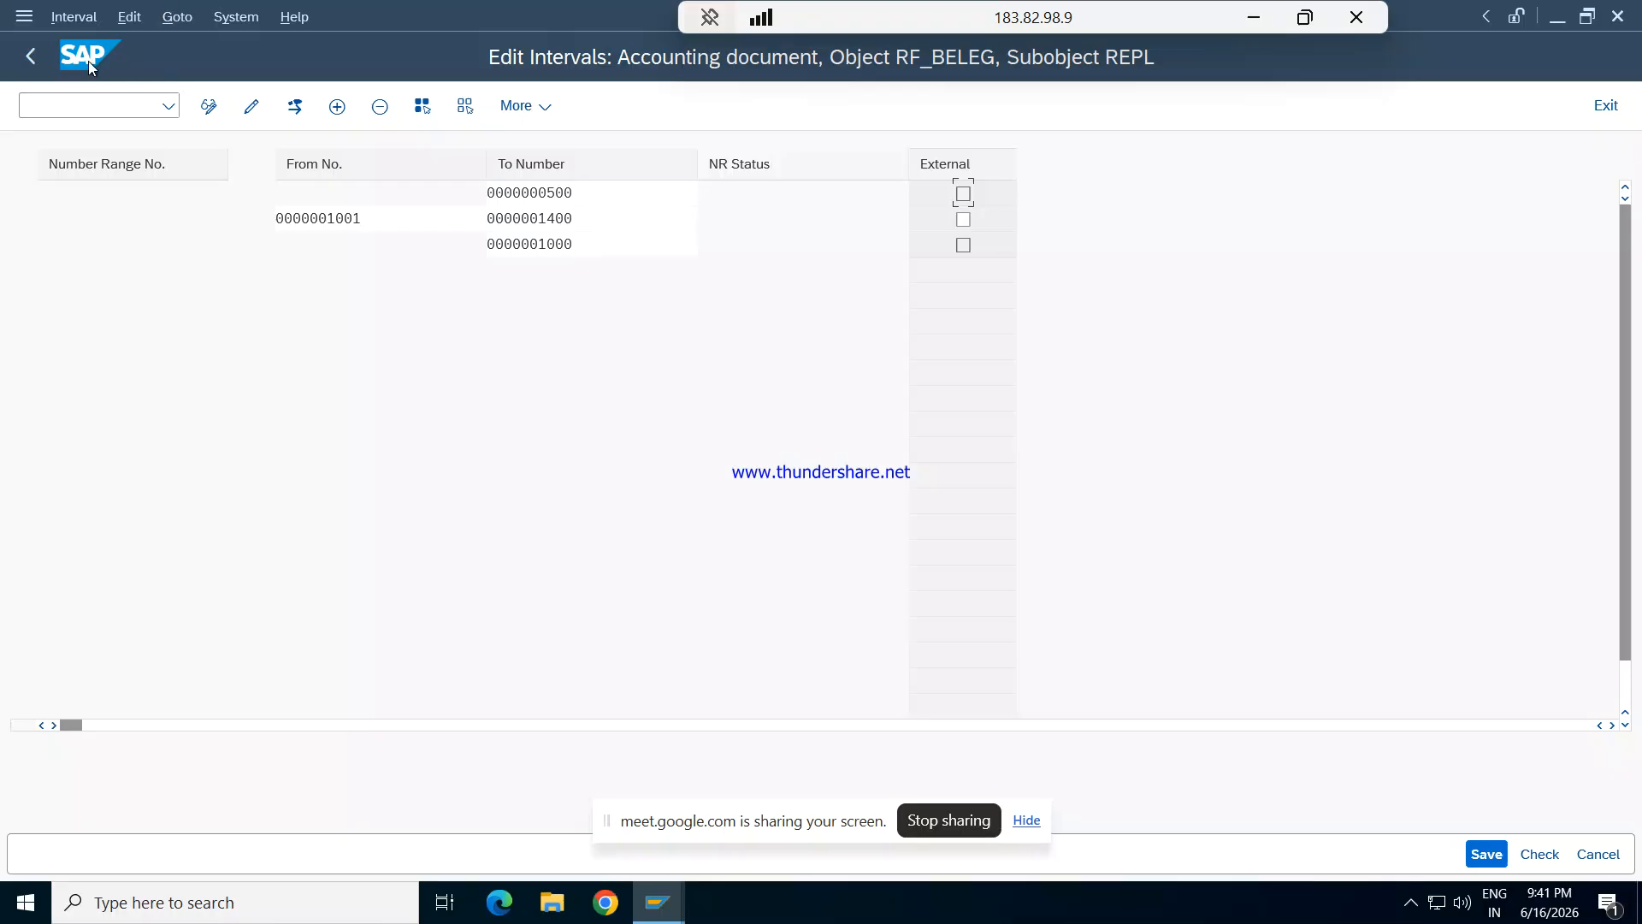
pyautogui.click(29, 60)
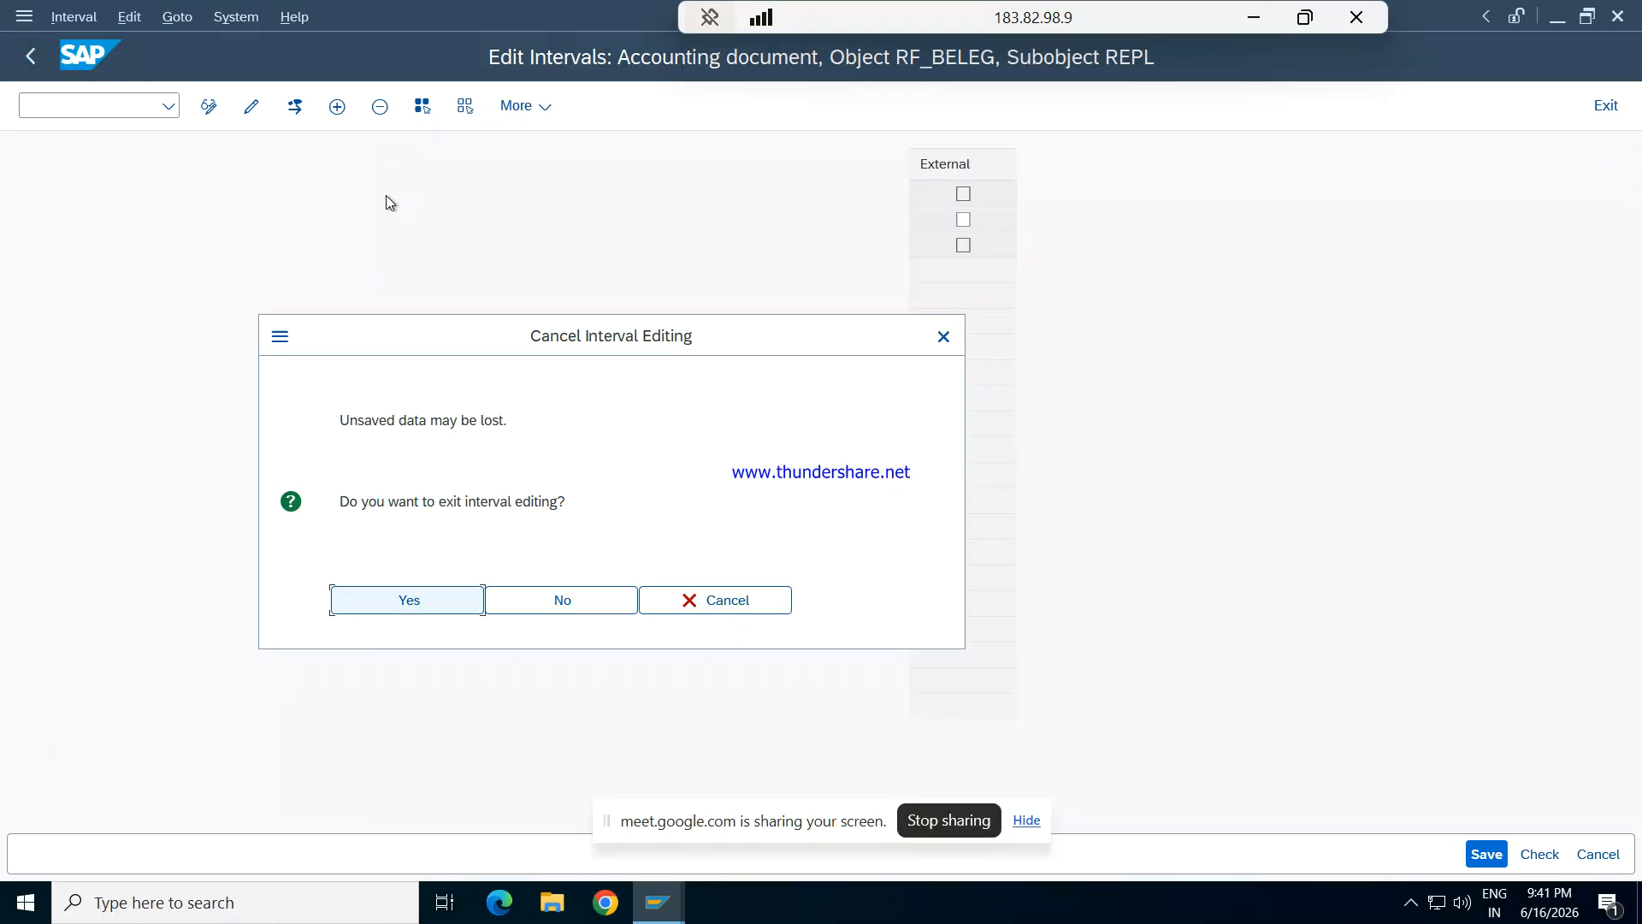
pyautogui.click(430, 608)
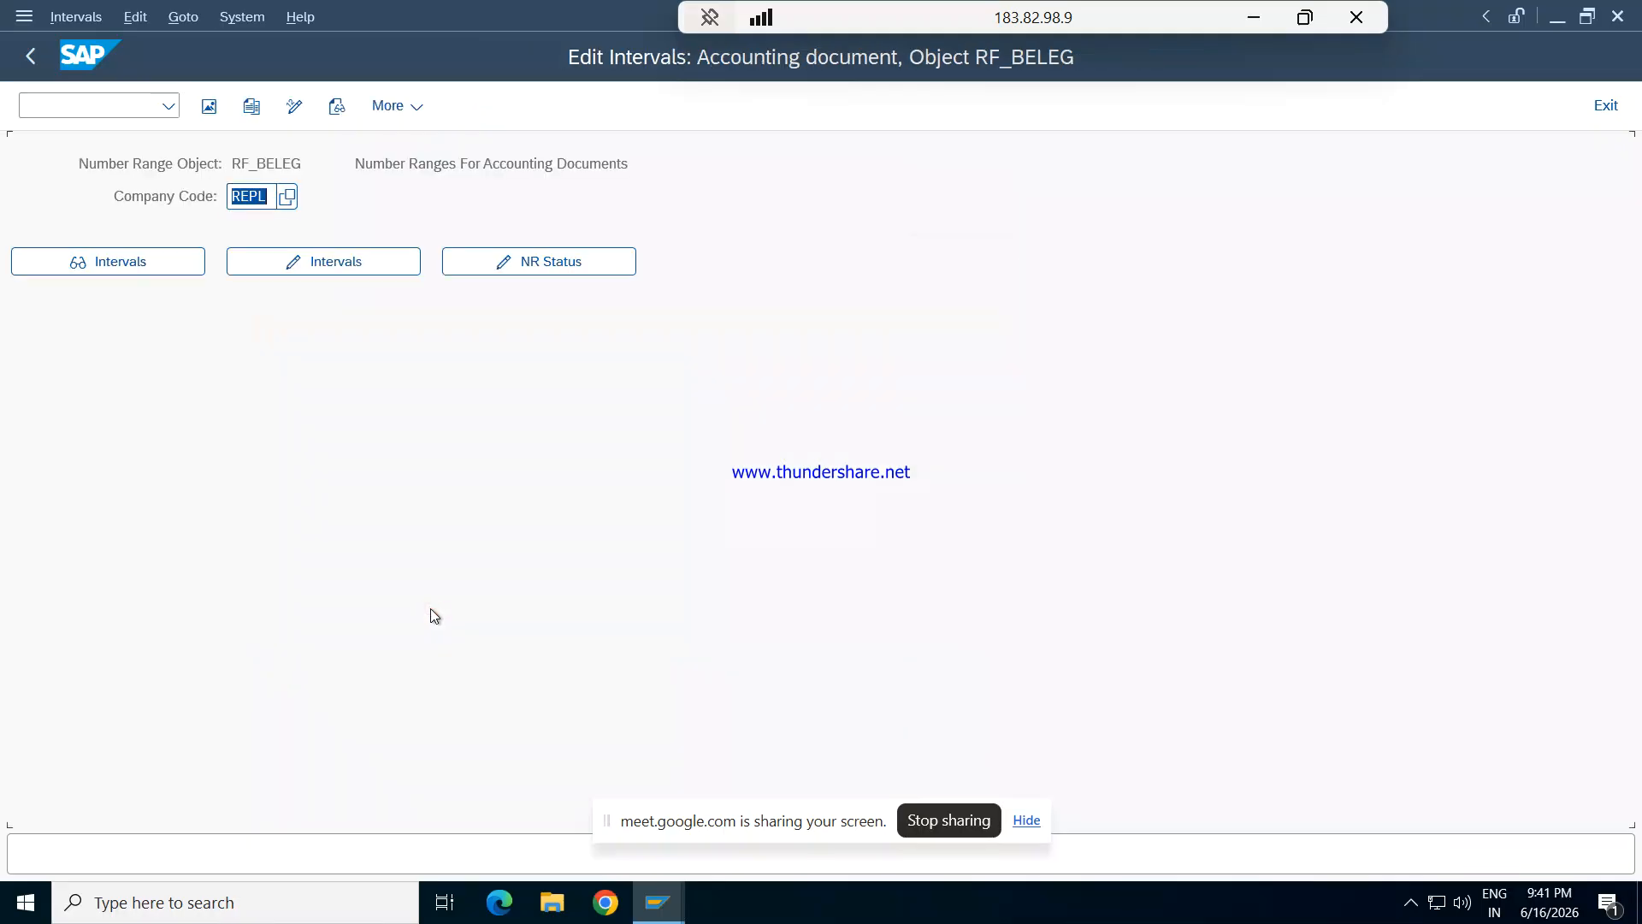
pyautogui.press('F3')
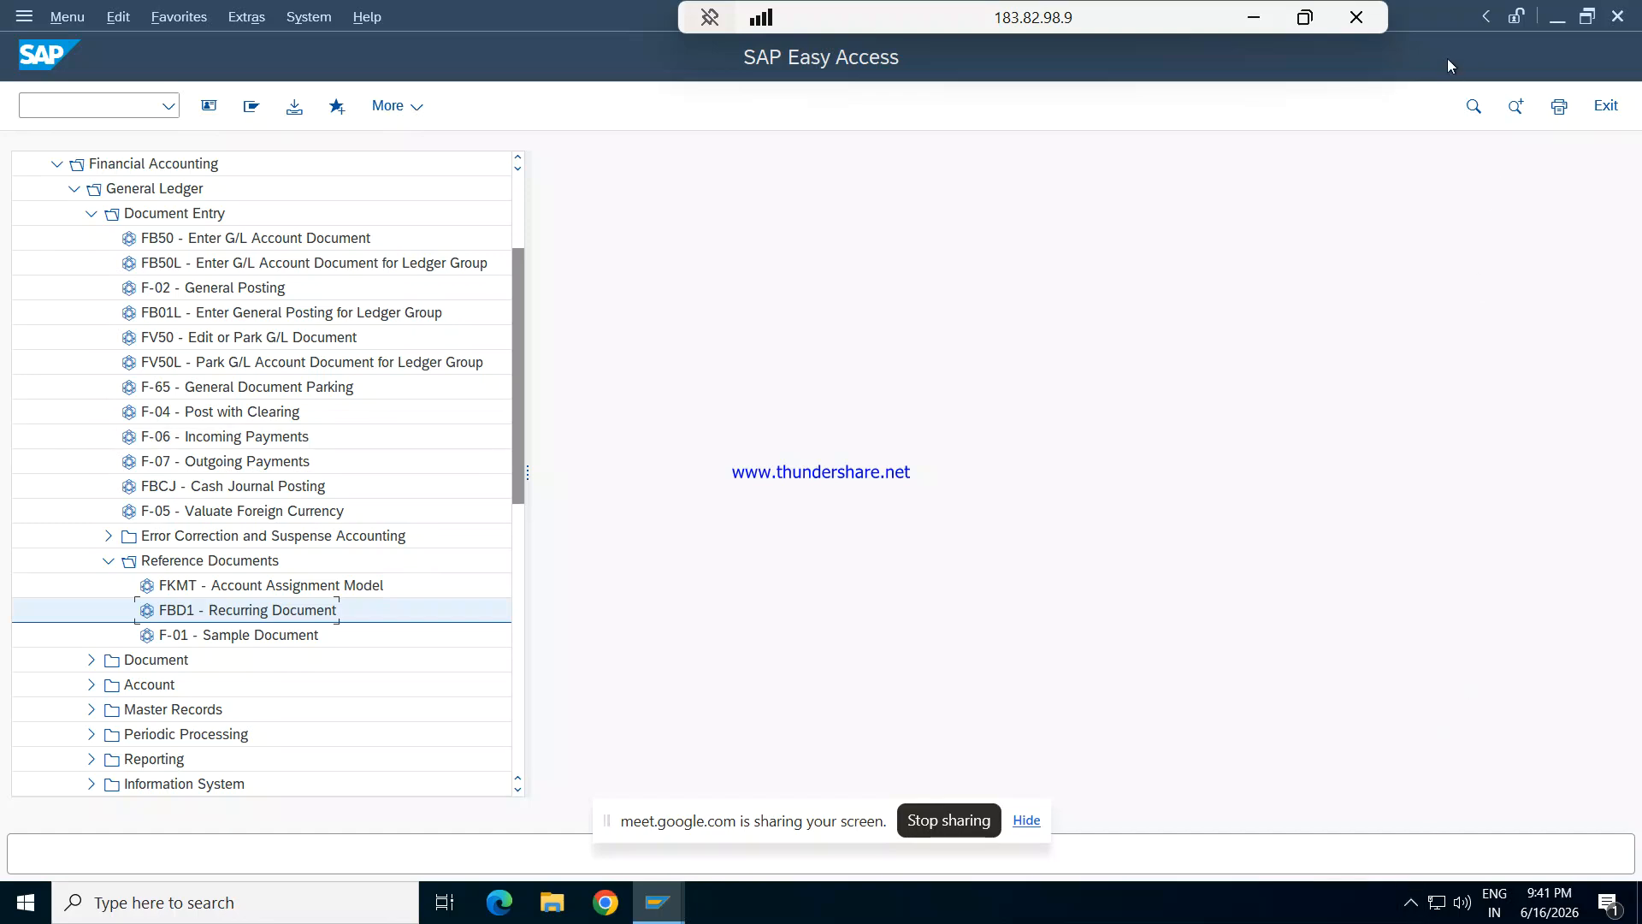
pyautogui.click(1254, 18)
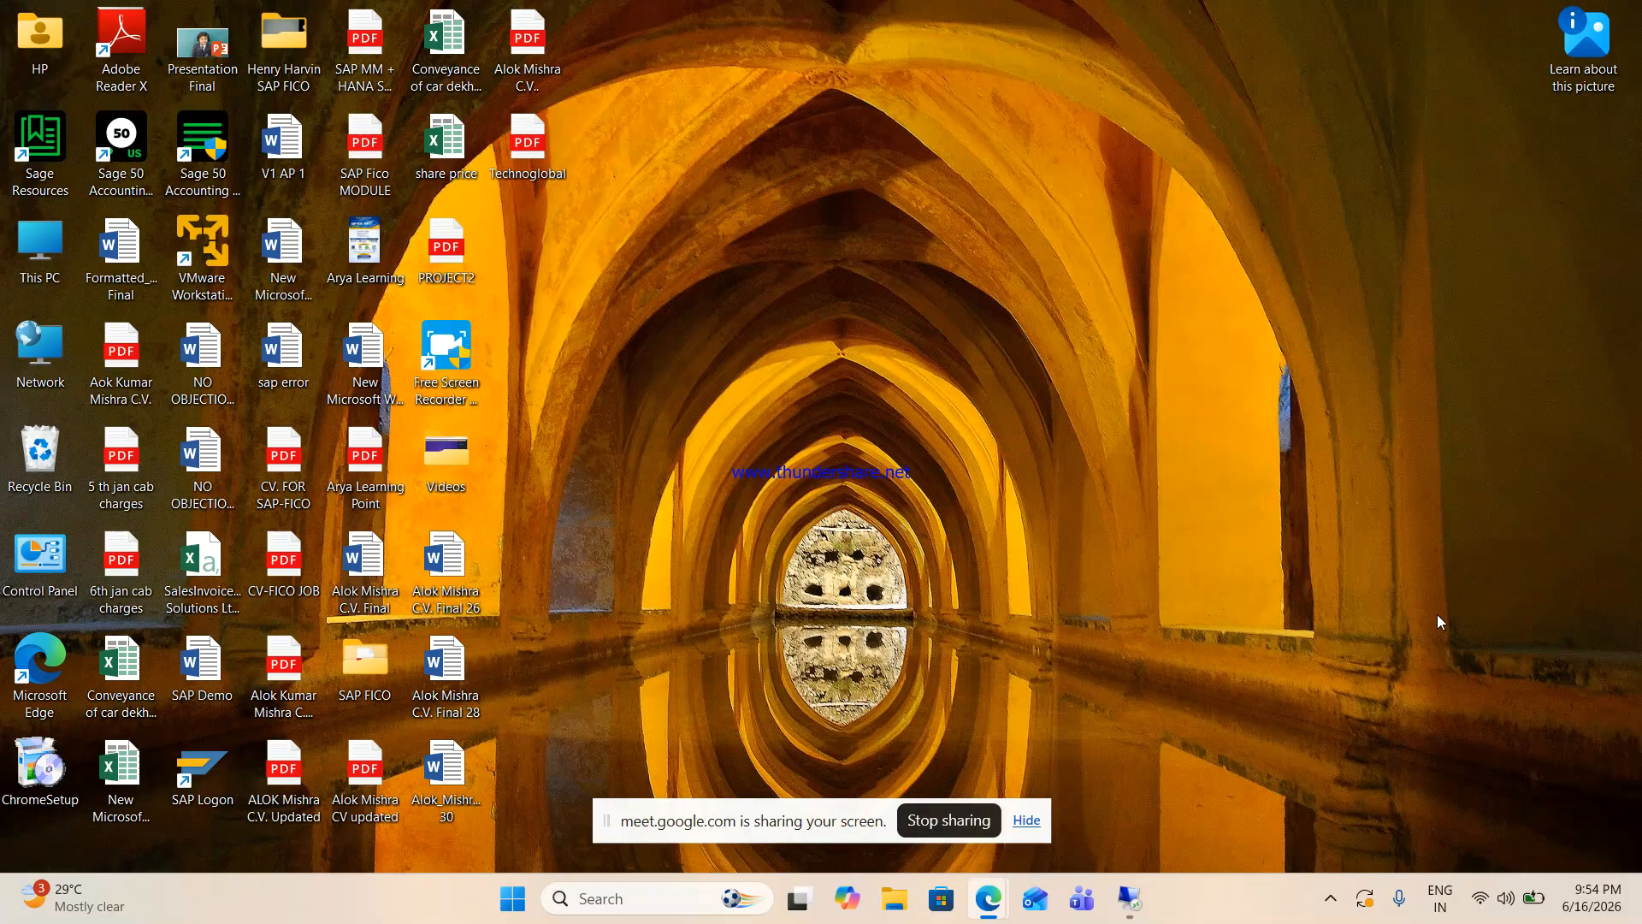
pyautogui.click(1332, 905)
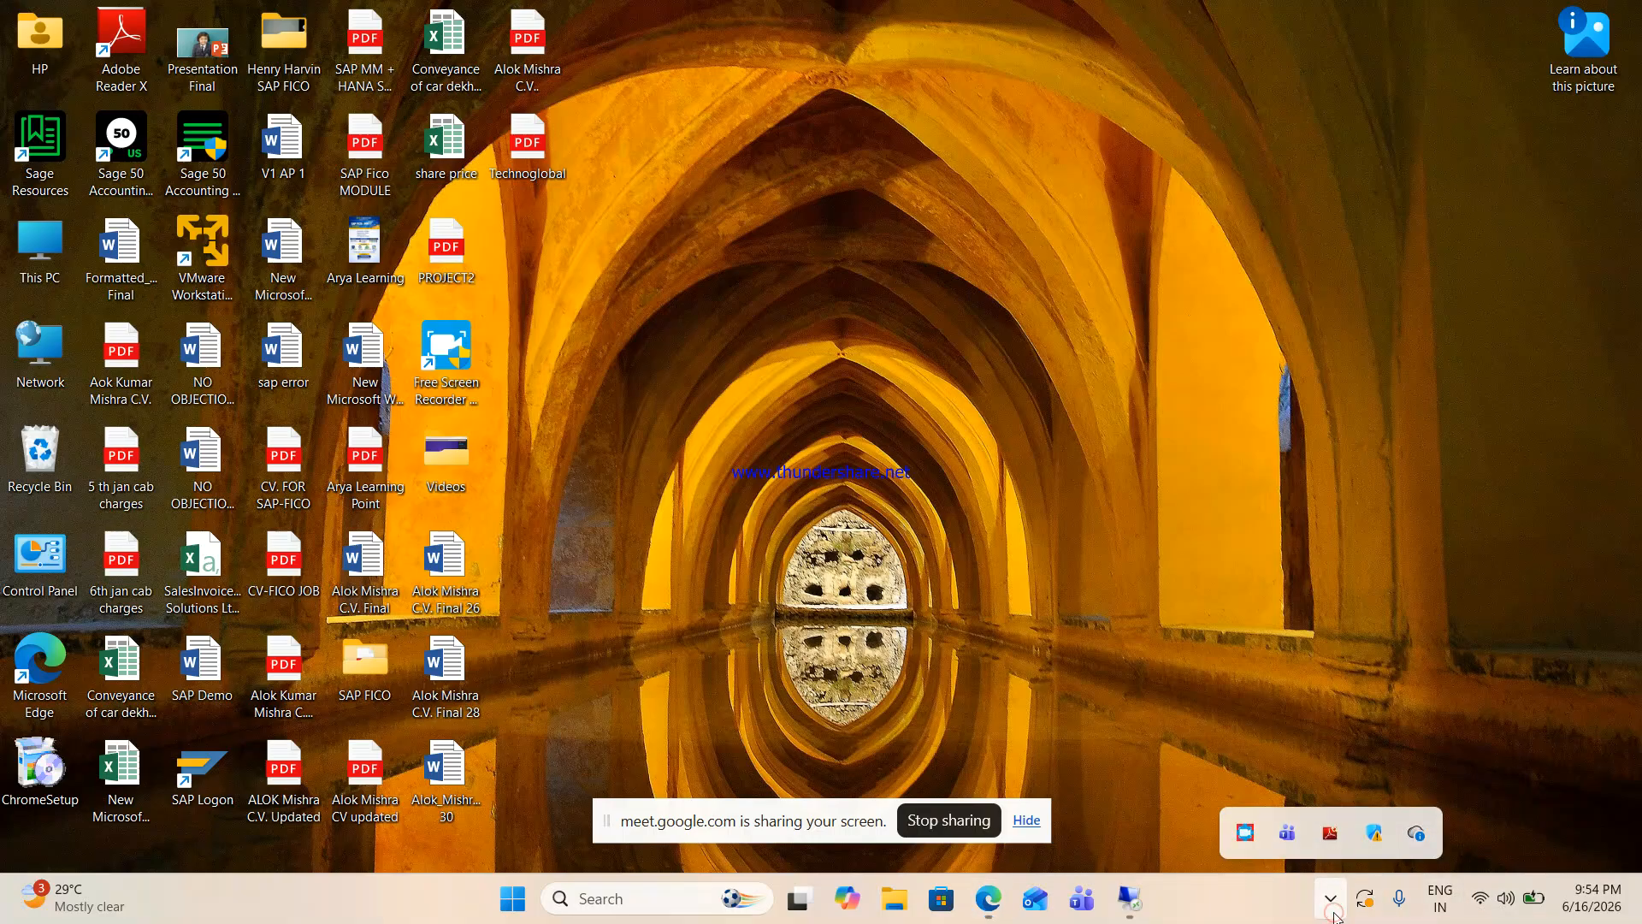
pyautogui.click(1291, 618)
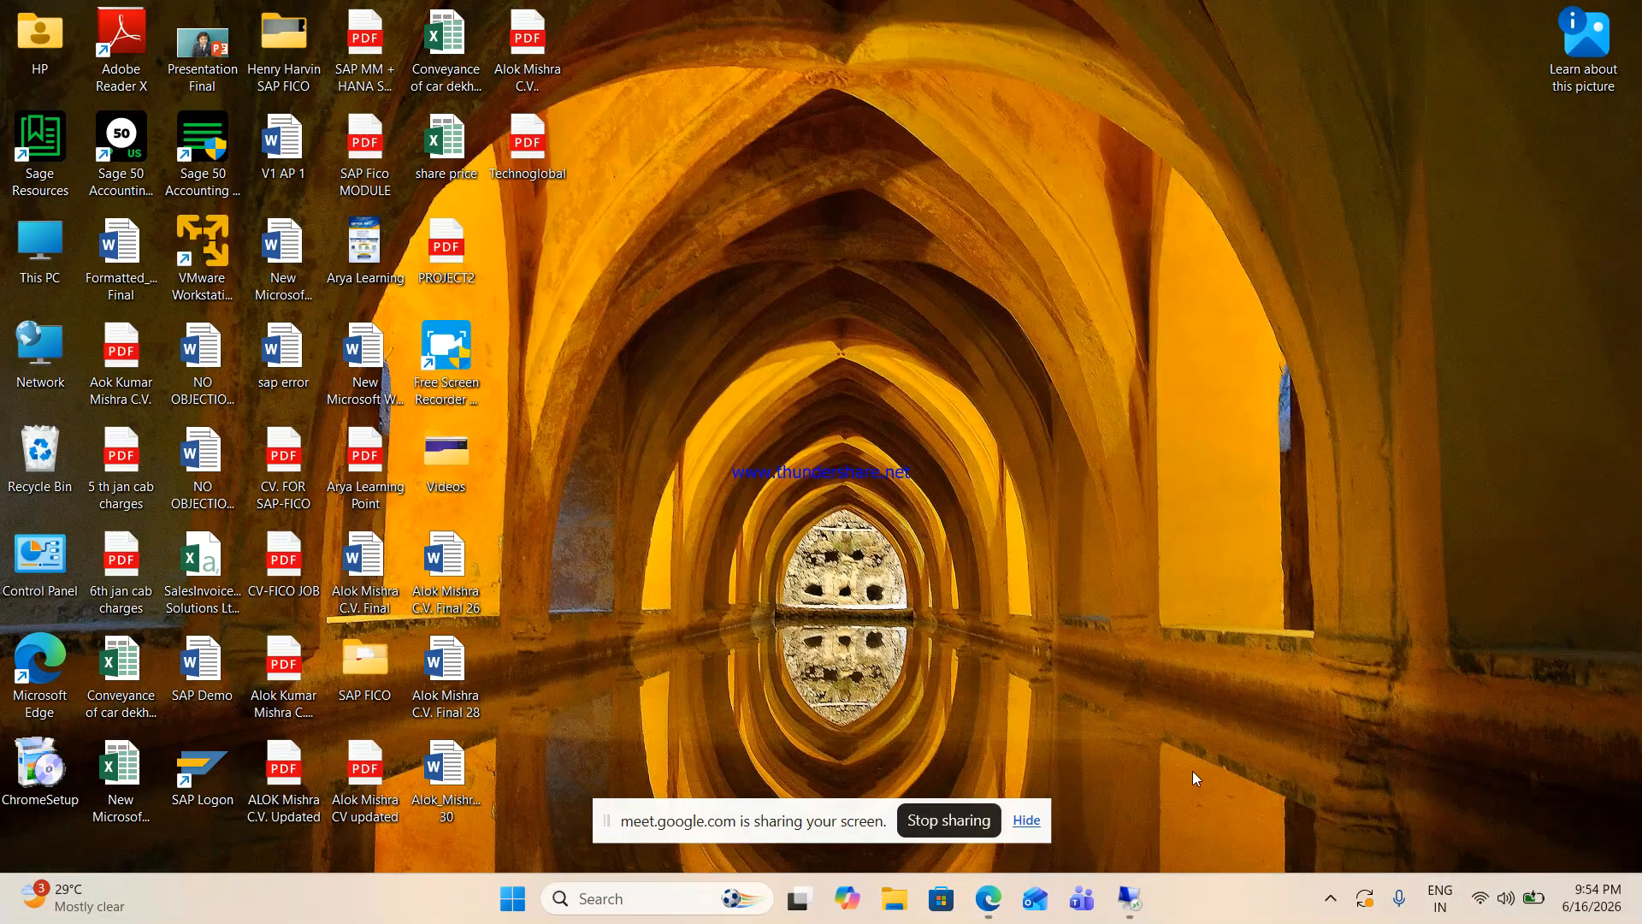
pyautogui.click(1129, 898)
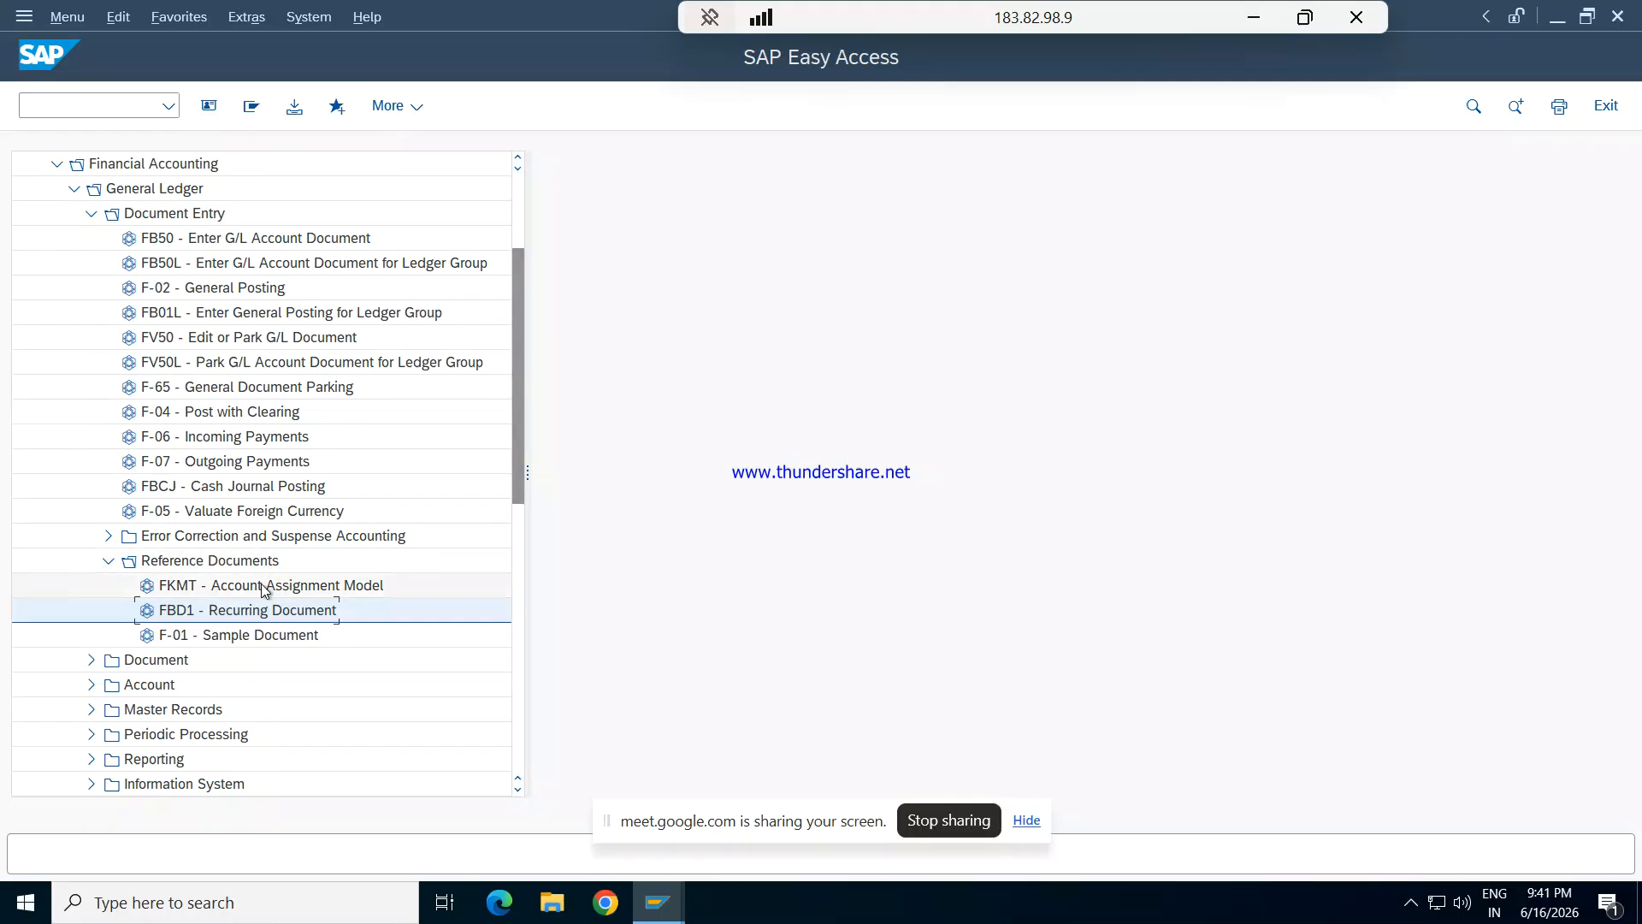
# - Open FBD1 for a recurring document and set the first run to 01.04.2026 and last run to 31.03.2027
pyautogui.doubleClick(212, 611)
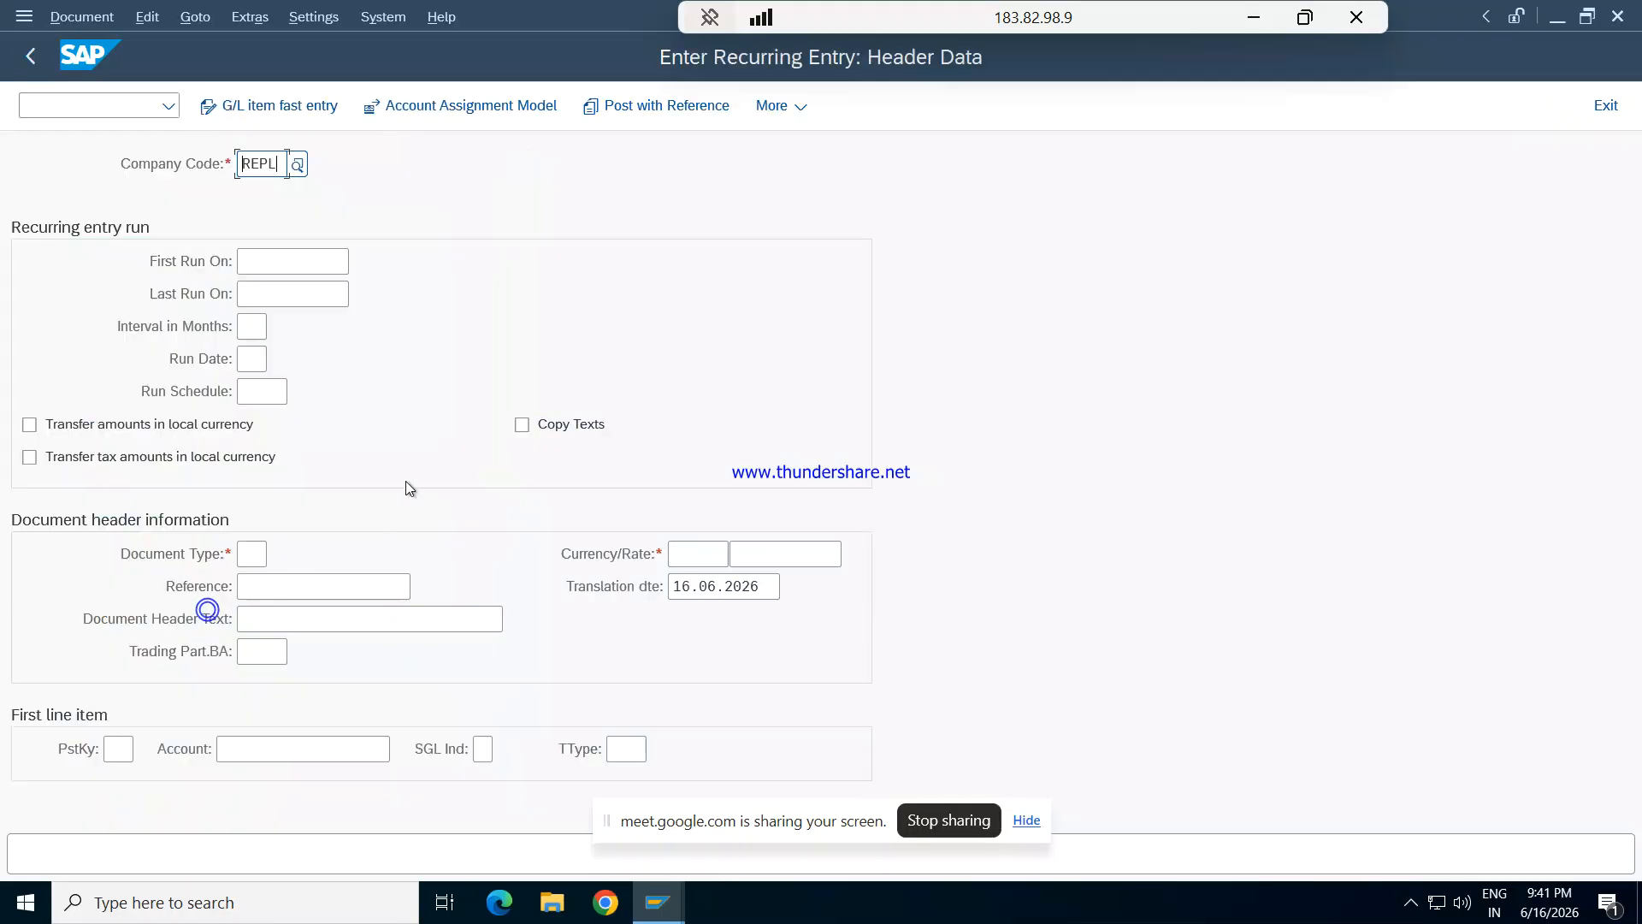
pyautogui.click(302, 258)
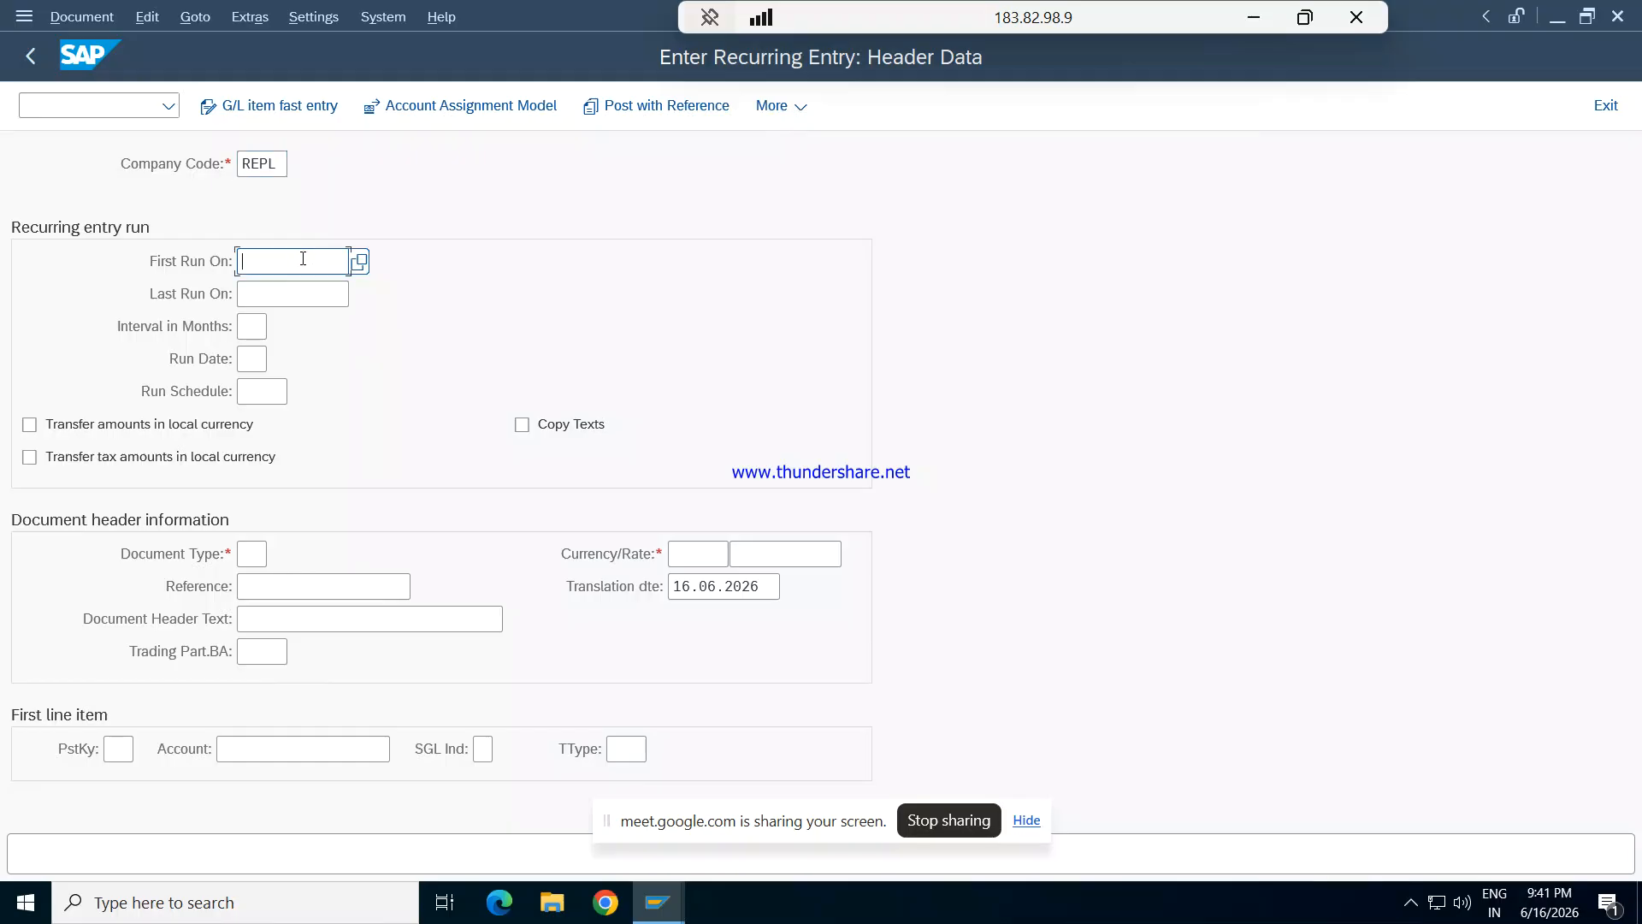
pyautogui.write('01.04.2026')
pyautogui.press('Tab')
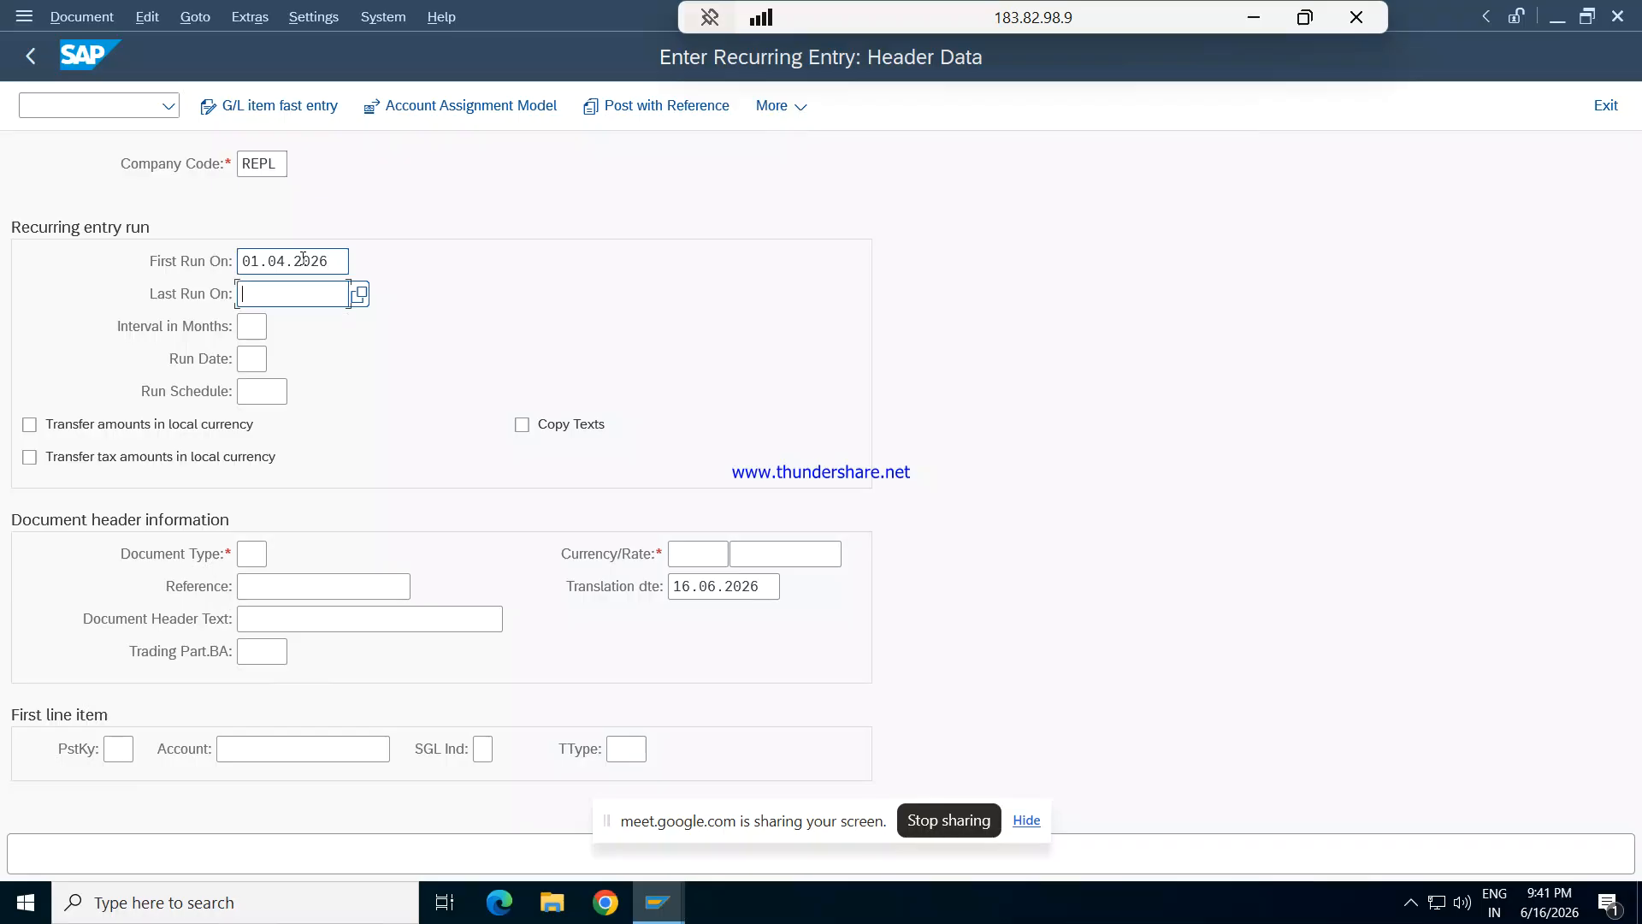
pyautogui.write('31.00')
pyautogui.press('BackSpace')
pyautogui.press('BackSpace')
pyautogui.press('BackSpace')
pyautogui.press('BackSpace')
pyautogui.write('3.2027')
pyautogui.press('Tab')
# - Set the recurring entry's interval to 01 (per month) and its run date to 09
pyautogui.write('1')
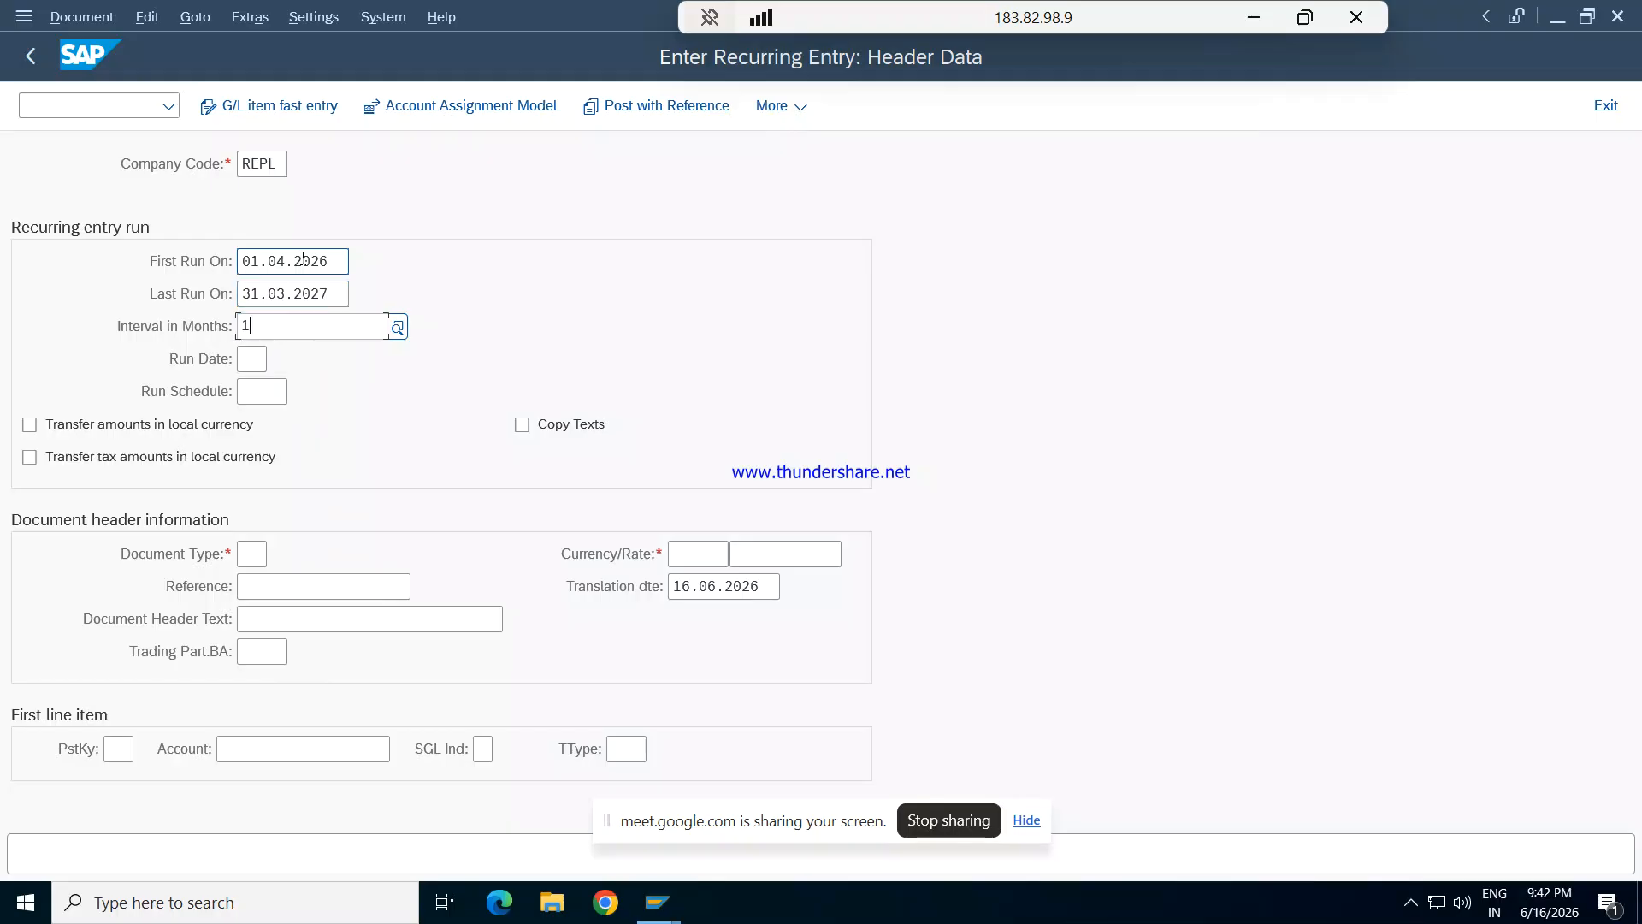
pyautogui.press('Down')
pyautogui.press('Down')
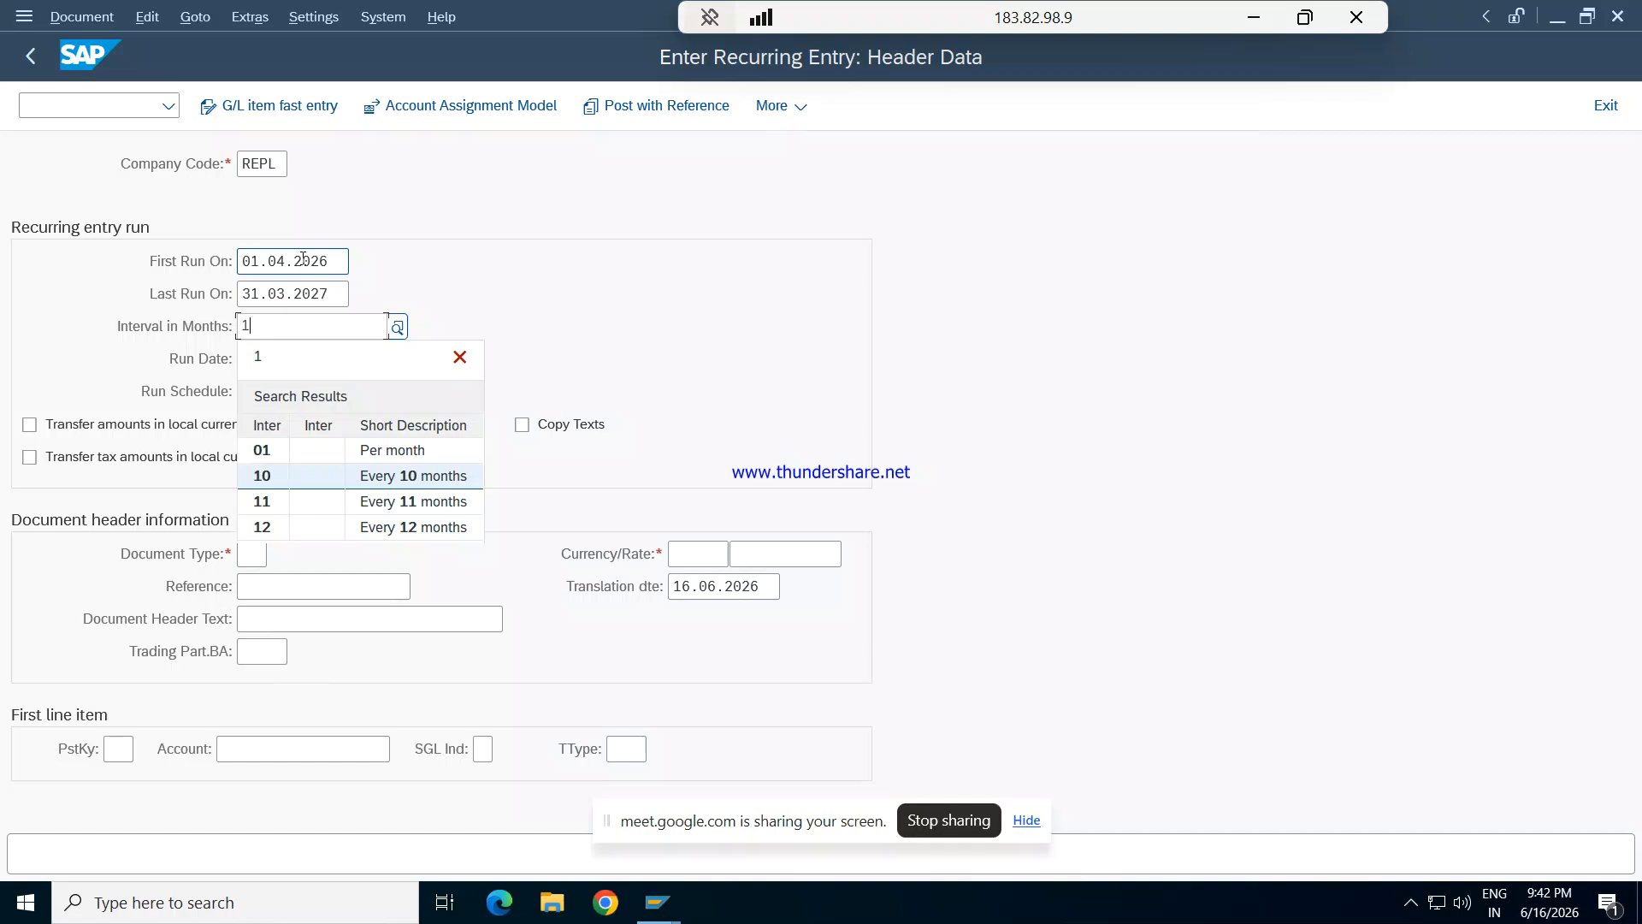
pyautogui.press('Up')
pyautogui.press('Return')
pyautogui.press('Tab')
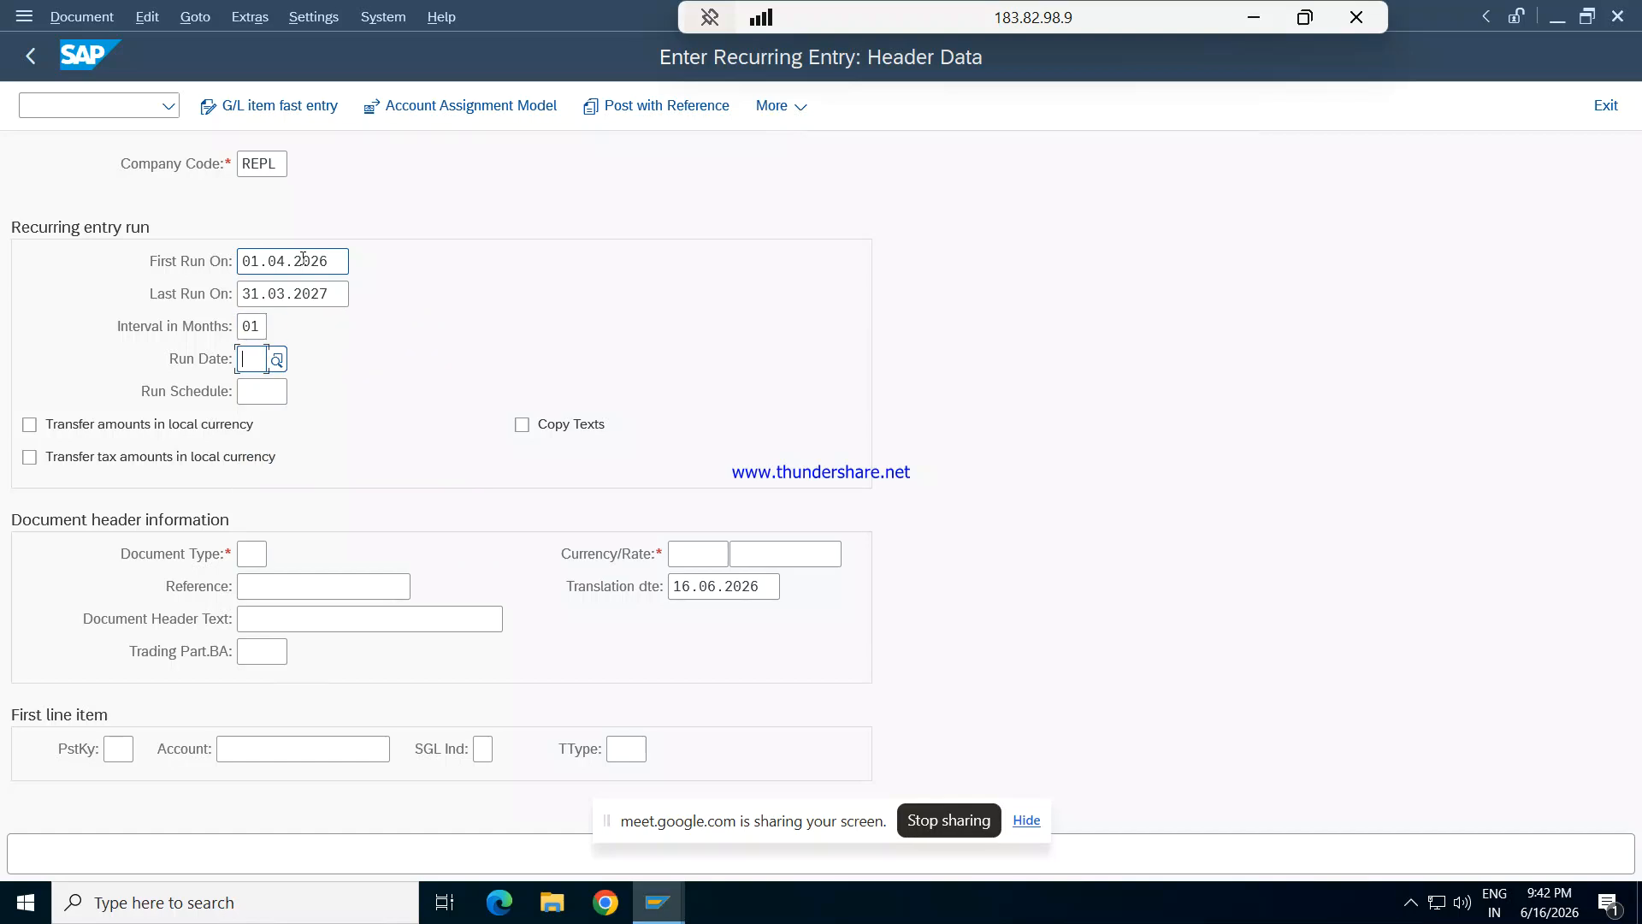
pyautogui.write('09')
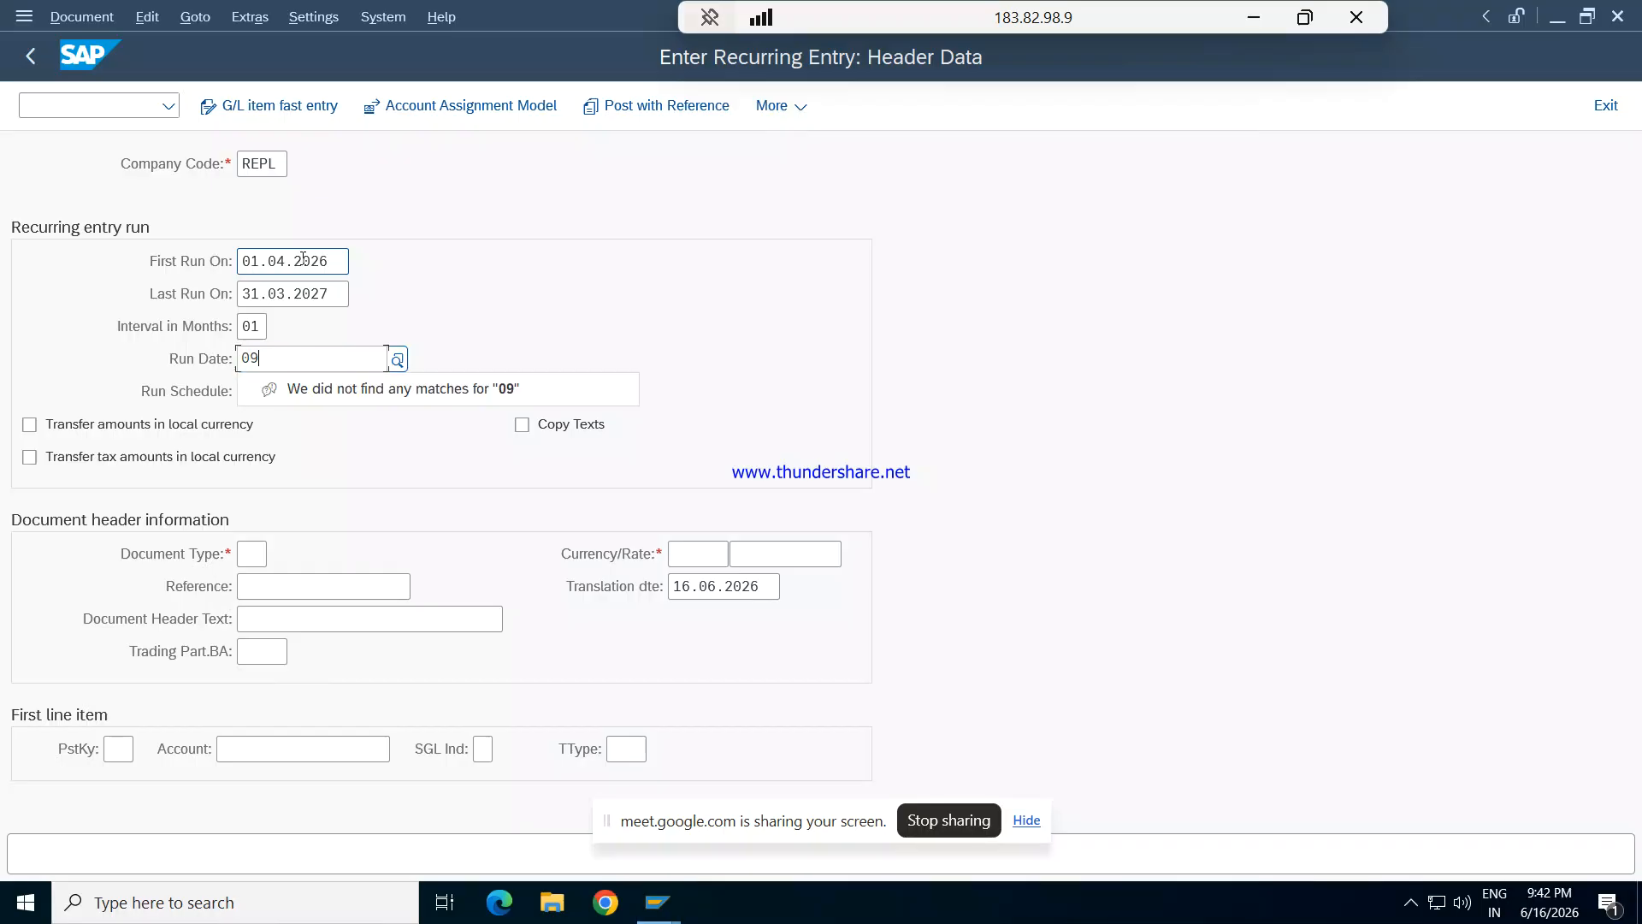
pyautogui.press('Tab')
pyautogui.press('Tab')
pyautogui.press('Tab')
pyautogui.press('Tab')
pyautogui.press('Tab')
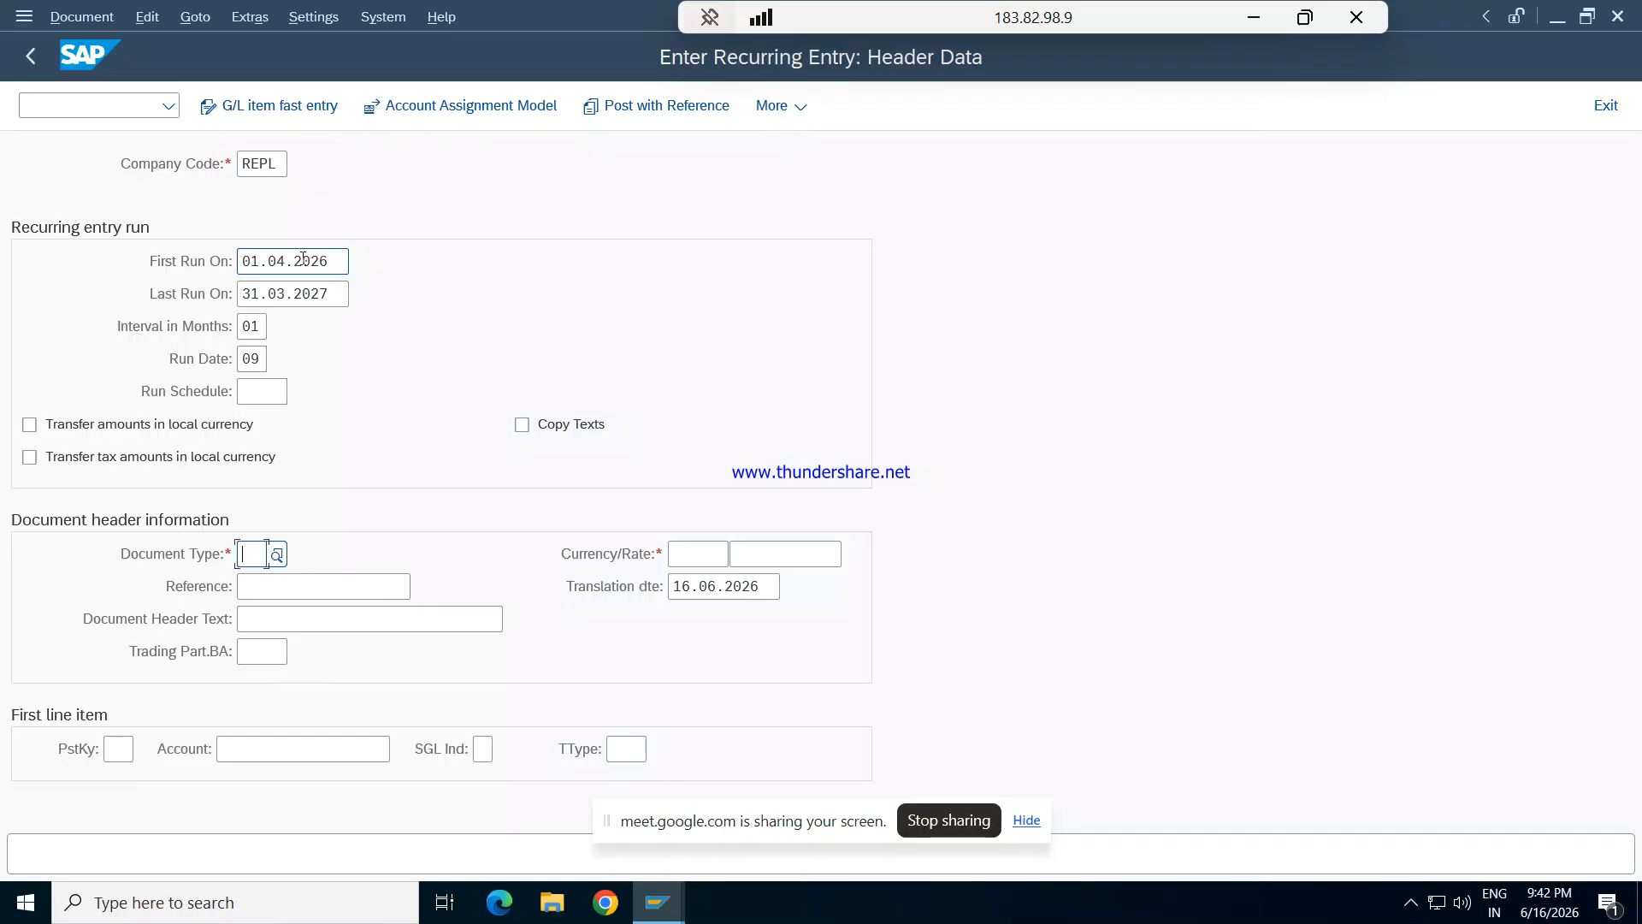
# - Set the document type to SA and the currency to INR in the document header
pyautogui.write('SA')
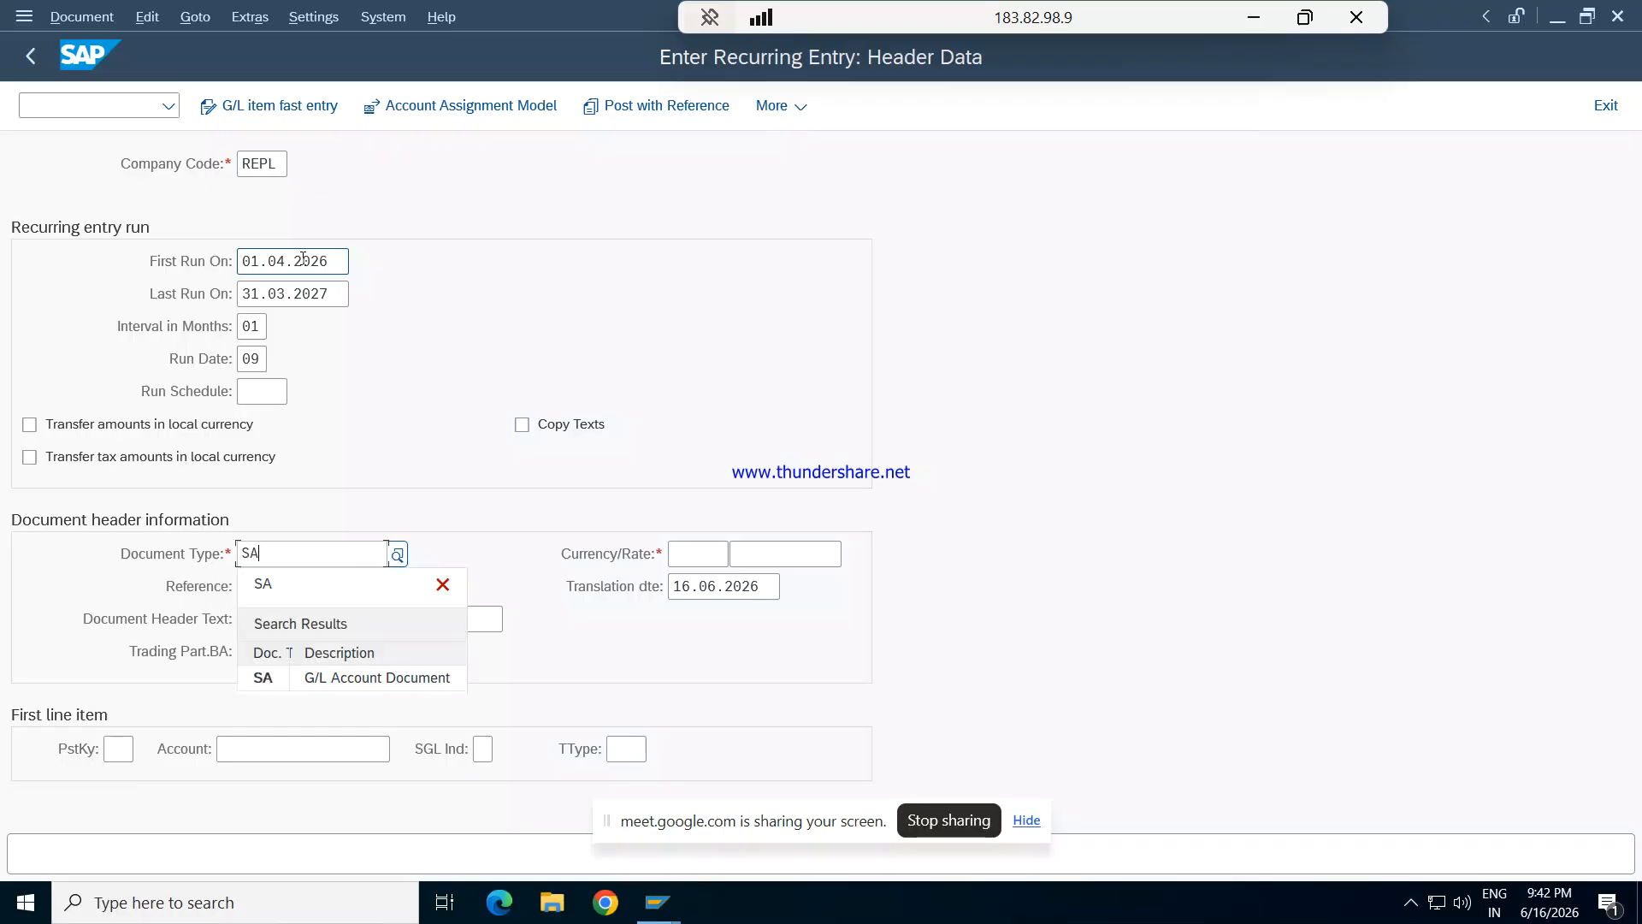
pyautogui.press('Tab')
pyautogui.write('INR')
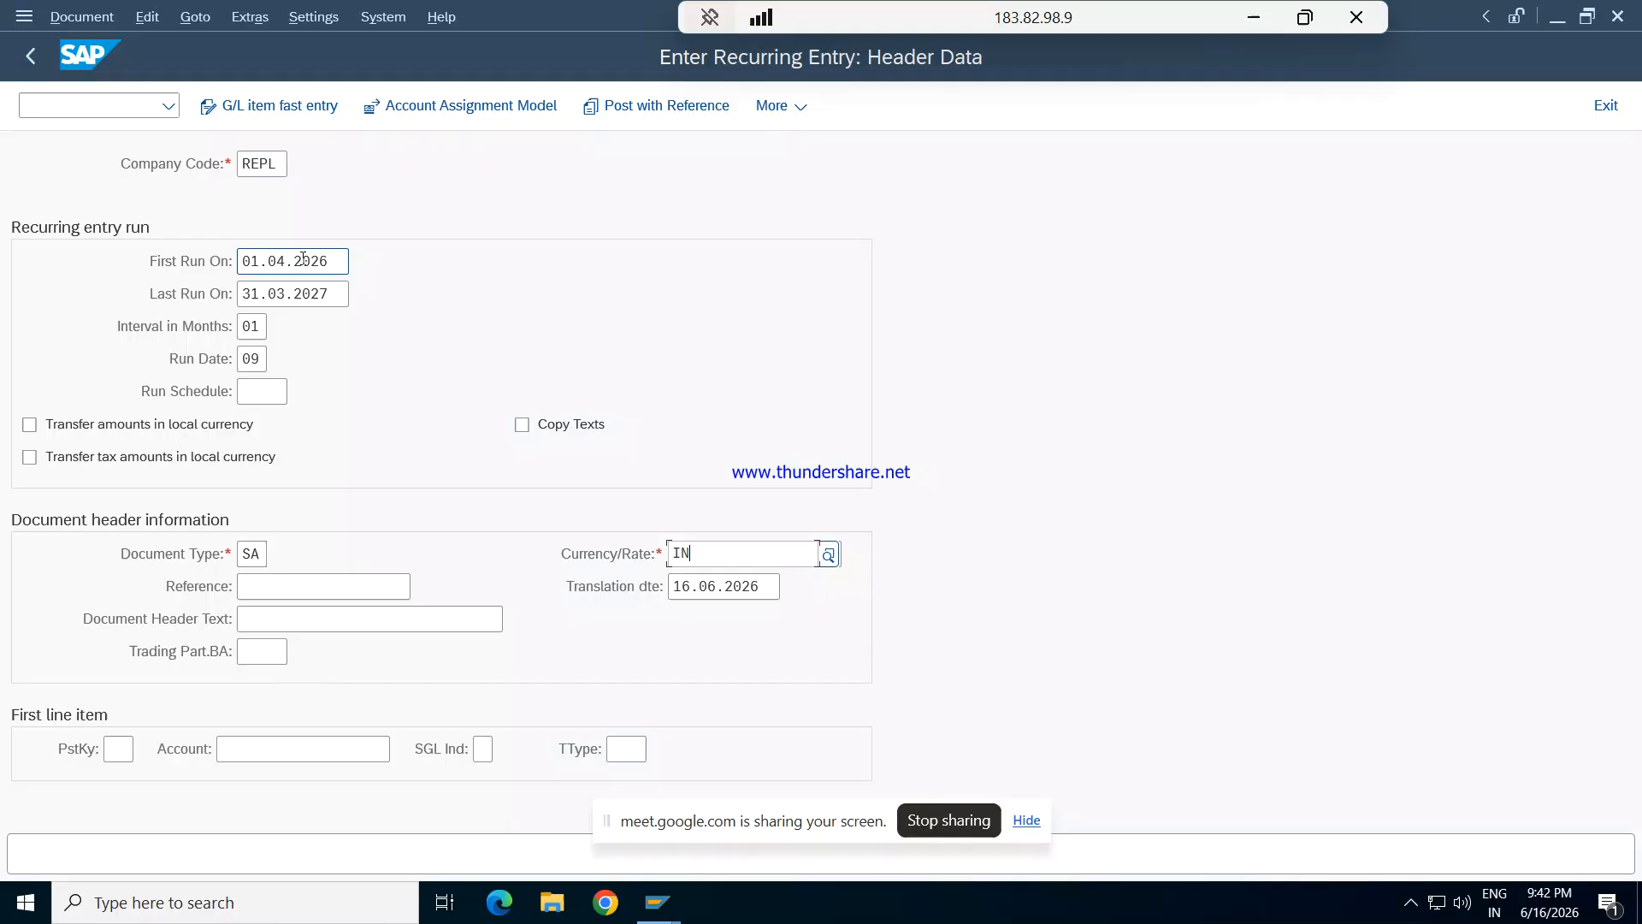
pyautogui.press('Tab')
pyautogui.press('Tab')
pyautogui.press('Tab')
pyautogui.press('Tab')
pyautogui.press('Tab')
pyautogui.press('Tab')
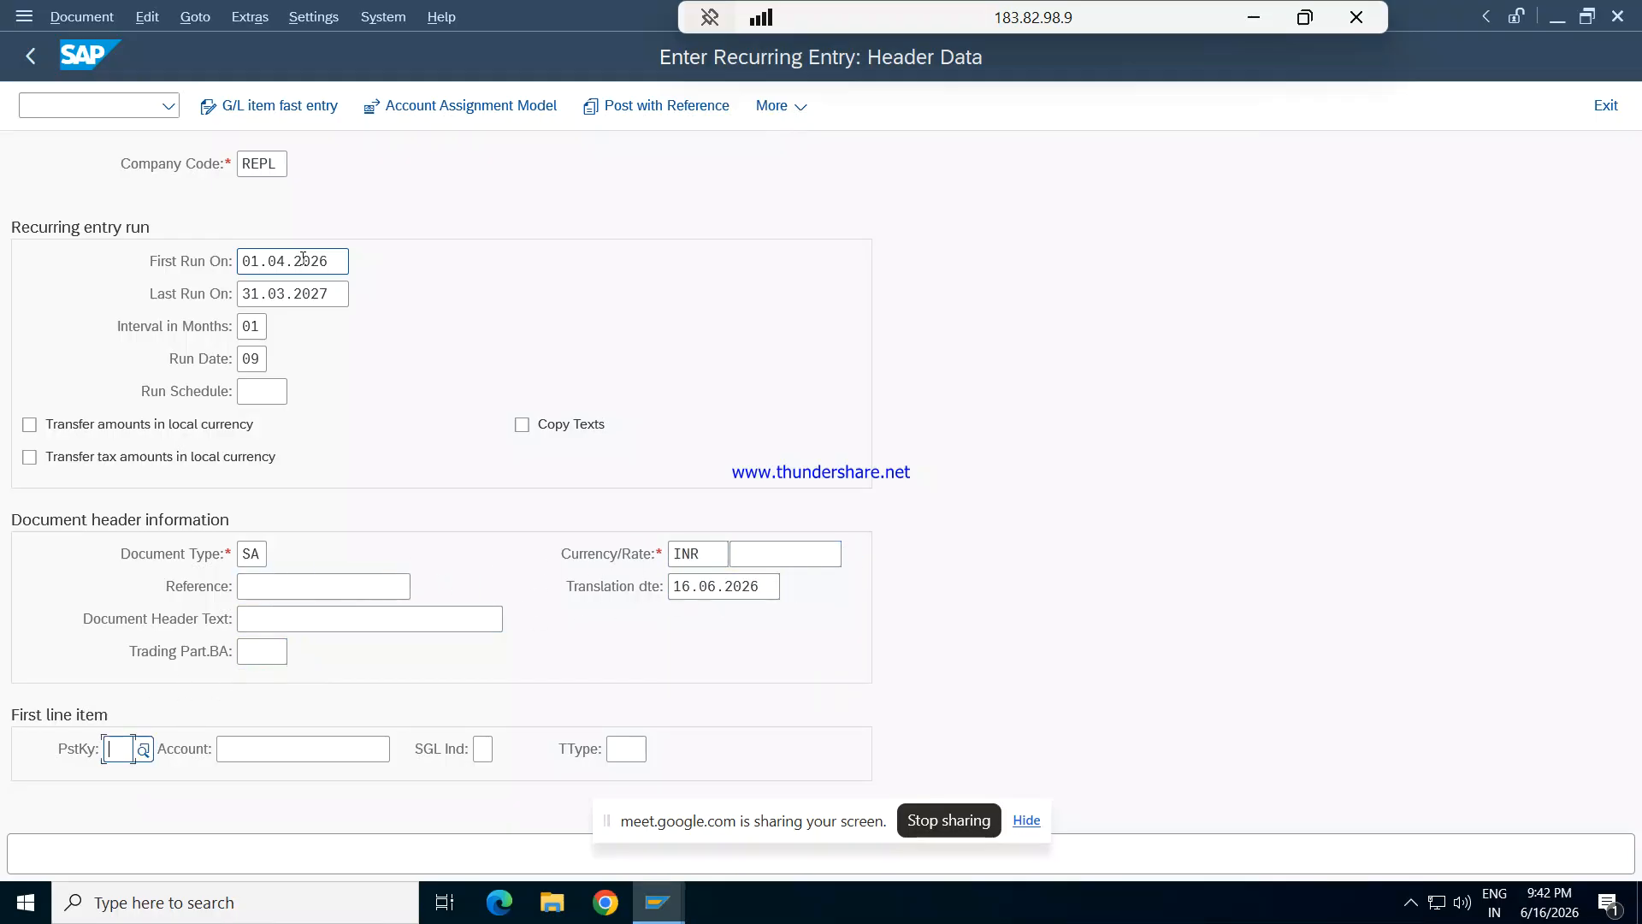
# - Enter the first line item with posting key 40 and G/L account 1201 Rent Exp, and continue past the warning to its item details
pyautogui.write('40')
pyautogui.press('Tab')
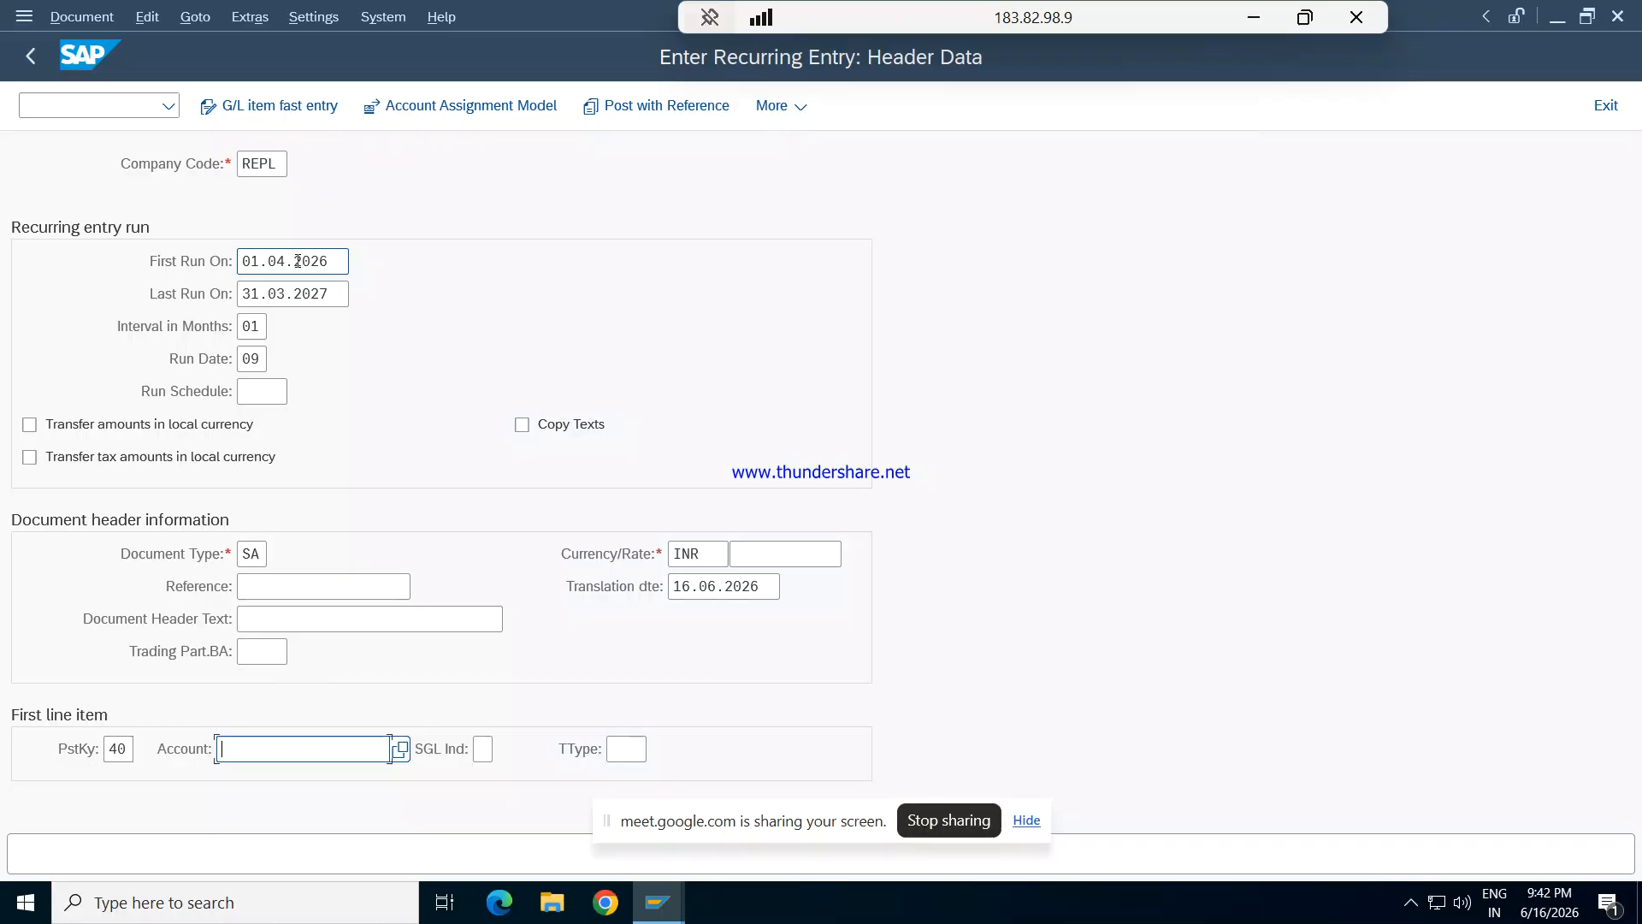
pyautogui.click(399, 749)
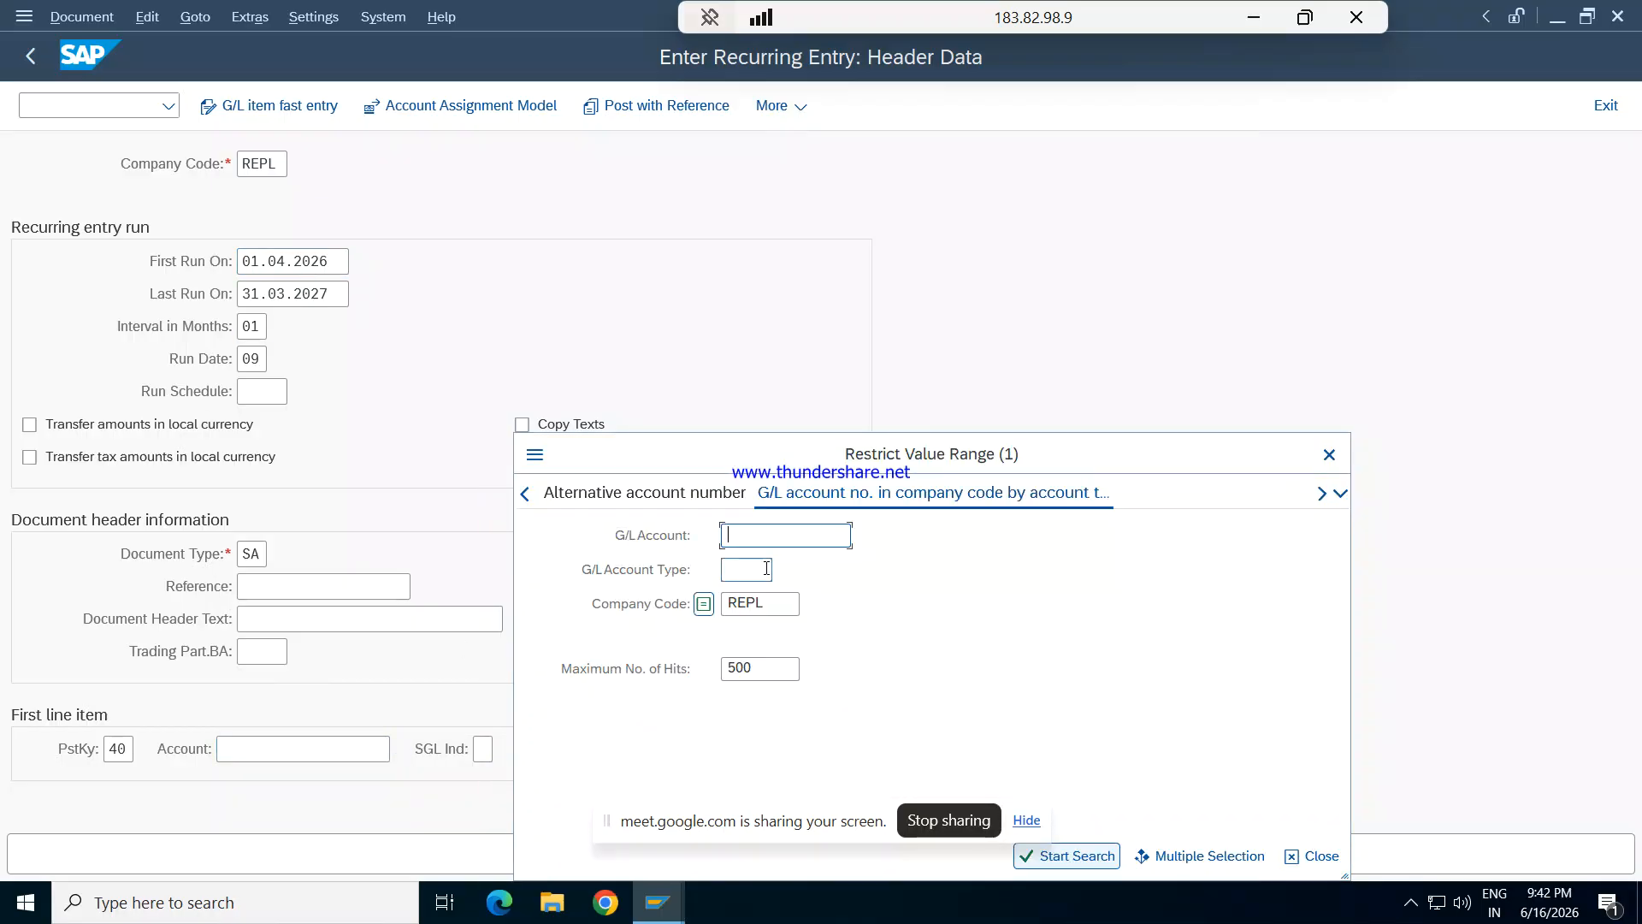
pyautogui.press('Return')
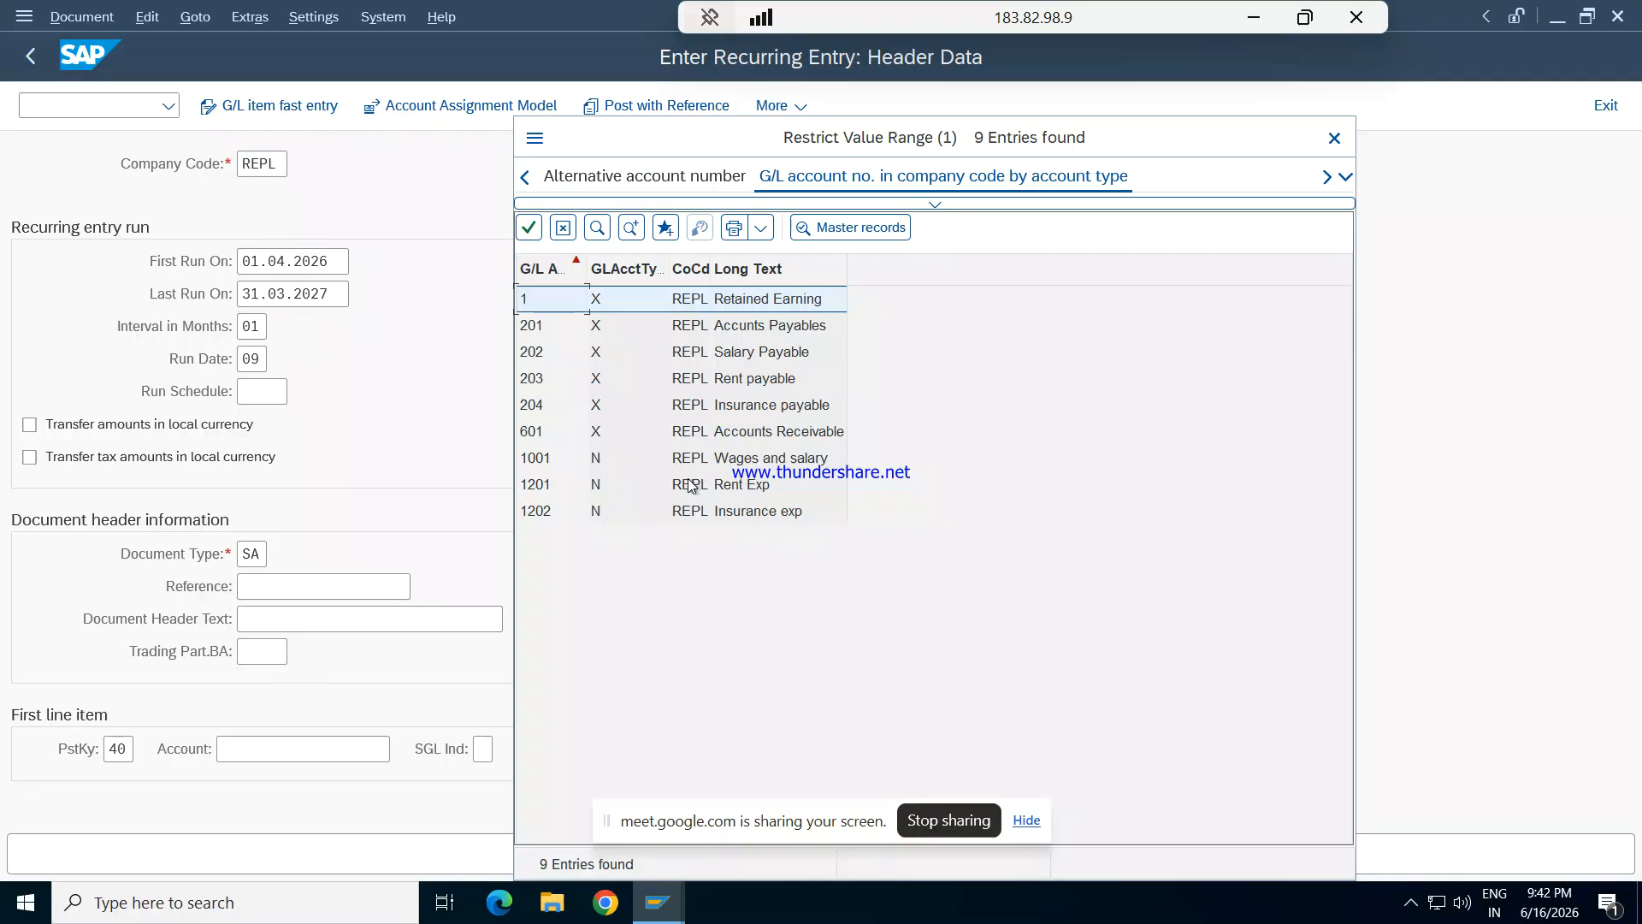
pyautogui.doubleClick(691, 485)
pyautogui.press('Tab')
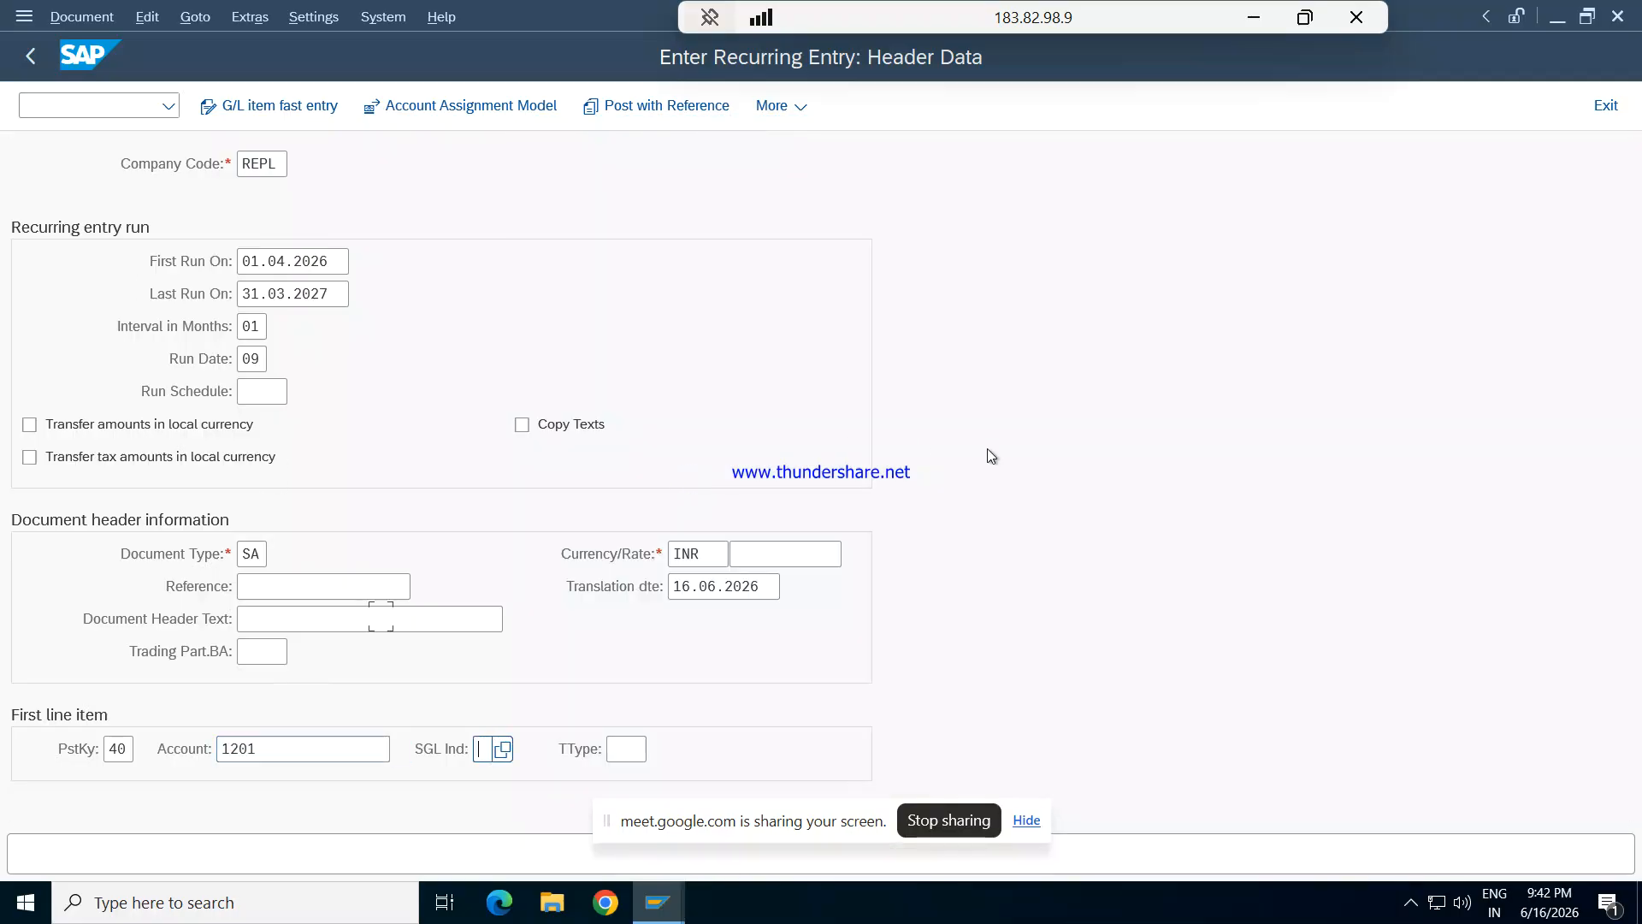
pyautogui.press('Return')
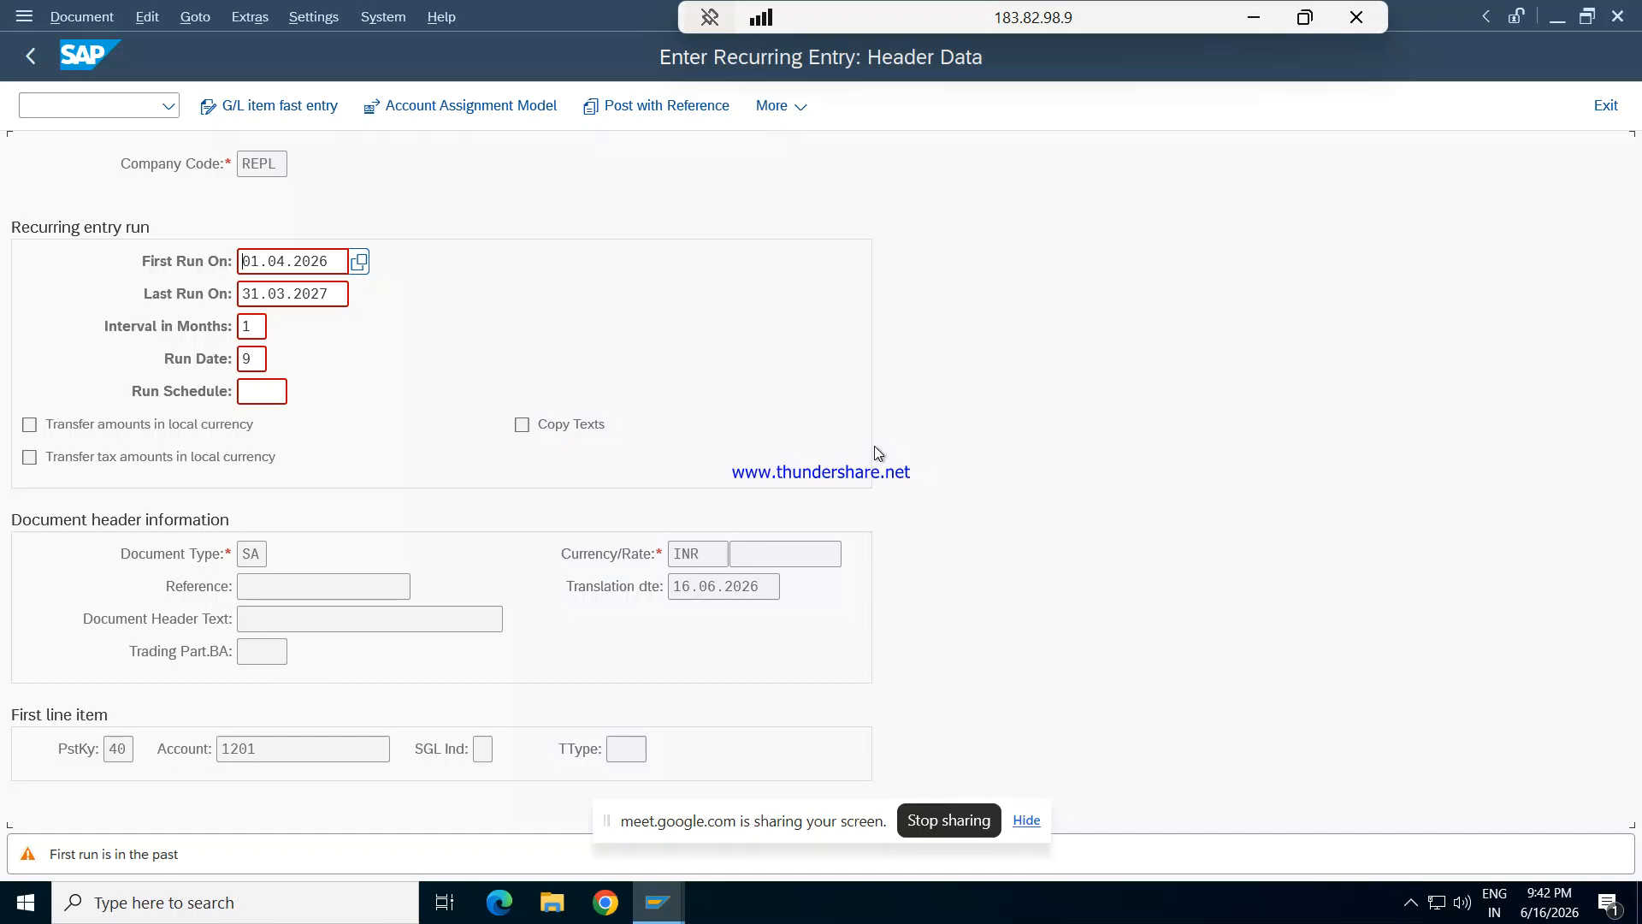
pyautogui.press('Return')
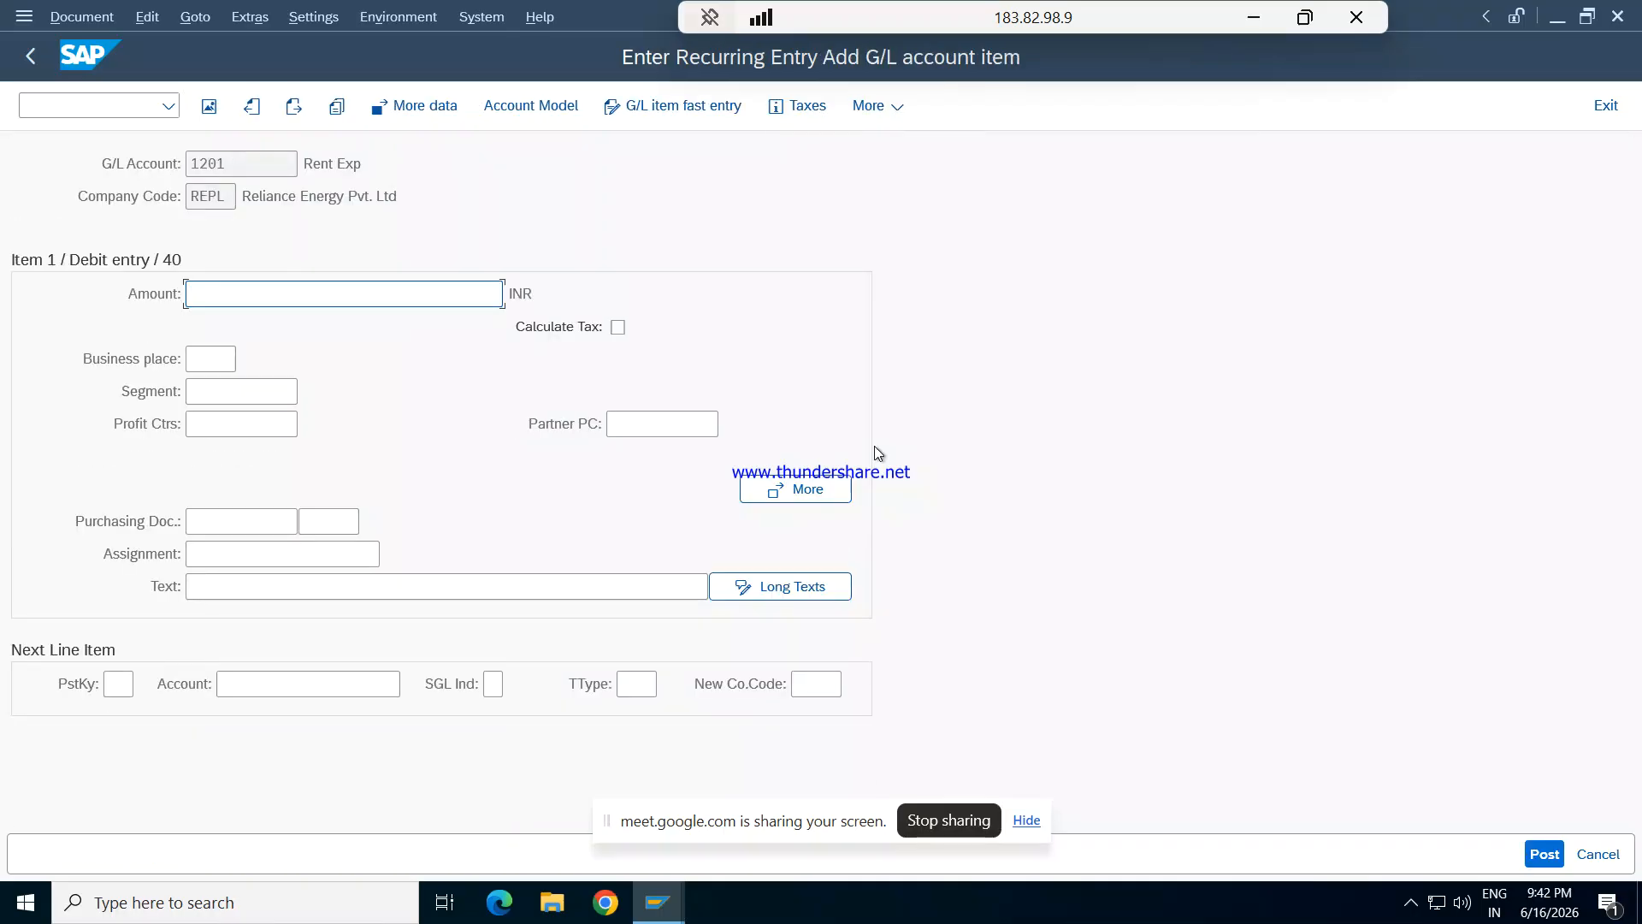
# - Set the Rent Exp debit item's amount to 45000 INR
pyautogui.write('4500')
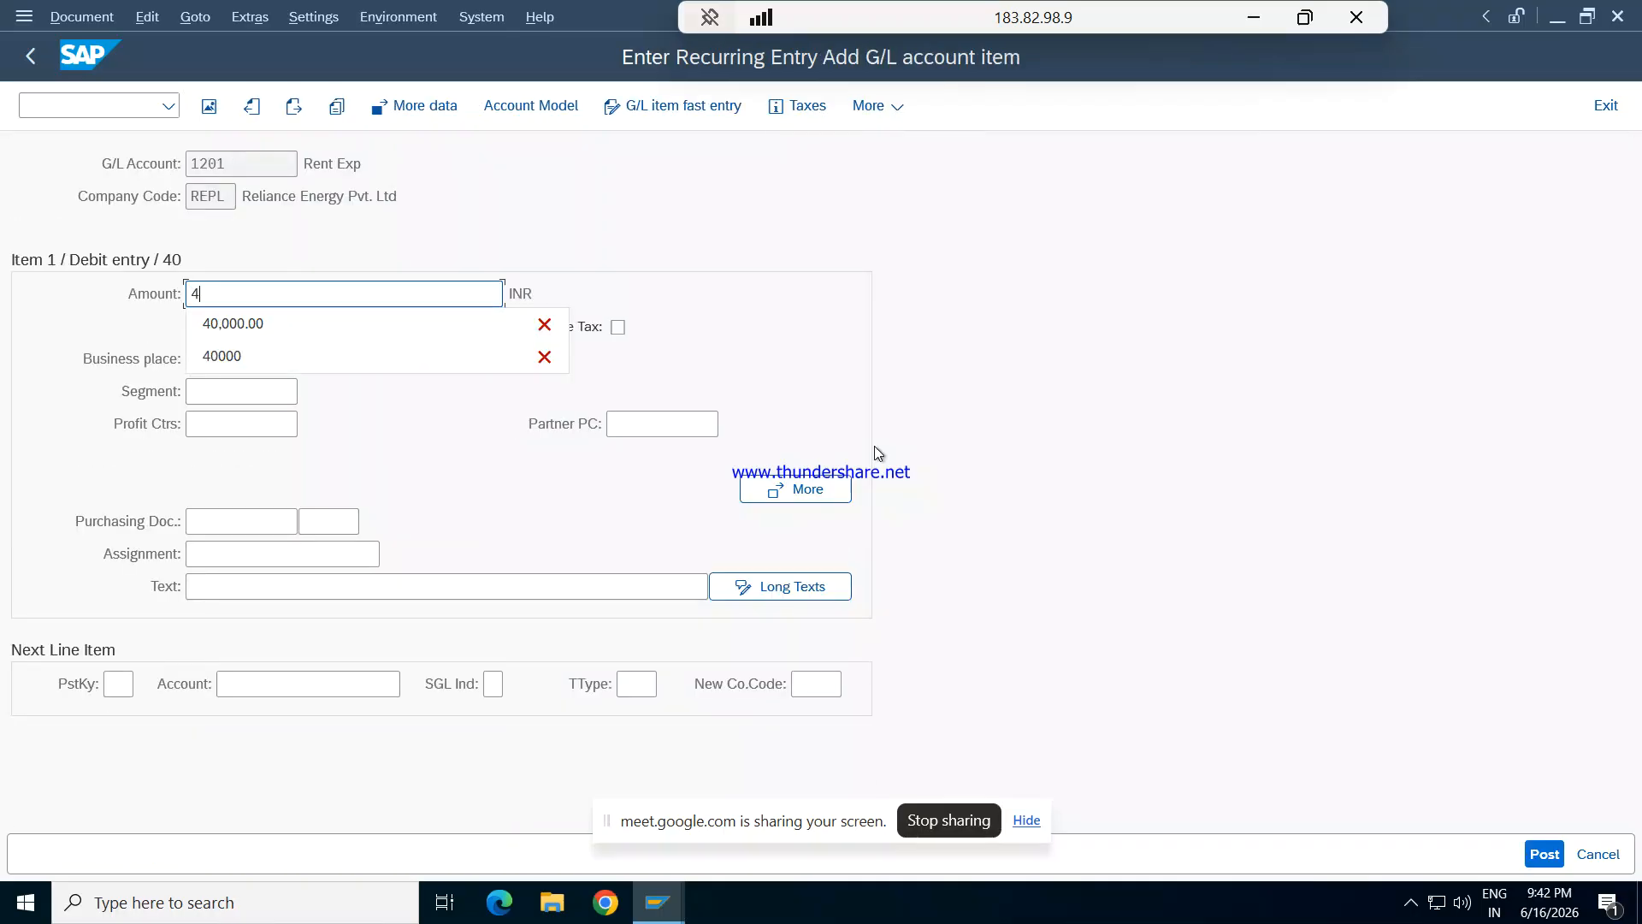
pyautogui.press('Tab')
pyautogui.press('Tab')
pyautogui.press('Tab')
pyautogui.press('Tab')
pyautogui.press('Tab')
pyautogui.press('Tab')
pyautogui.press('Tab')
pyautogui.press('Tab')
pyautogui.press('Tab')
pyautogui.press('Tab')
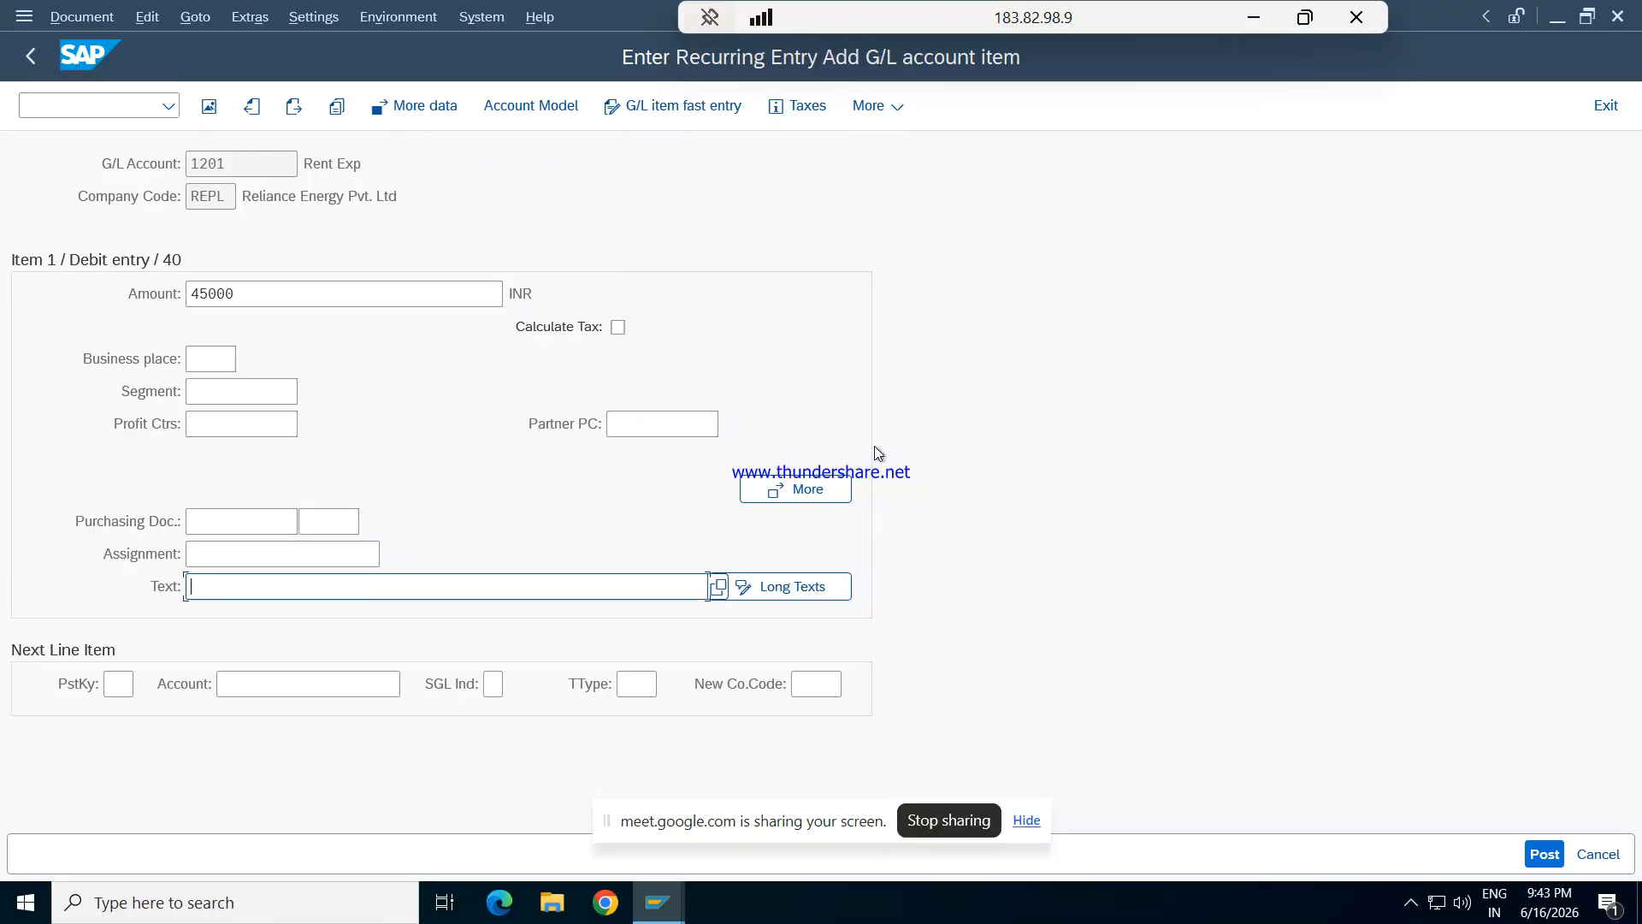
# - Enter the text "Being recuring rent exp" for the Rent Exp debit item
pyautogui.write('bEING')
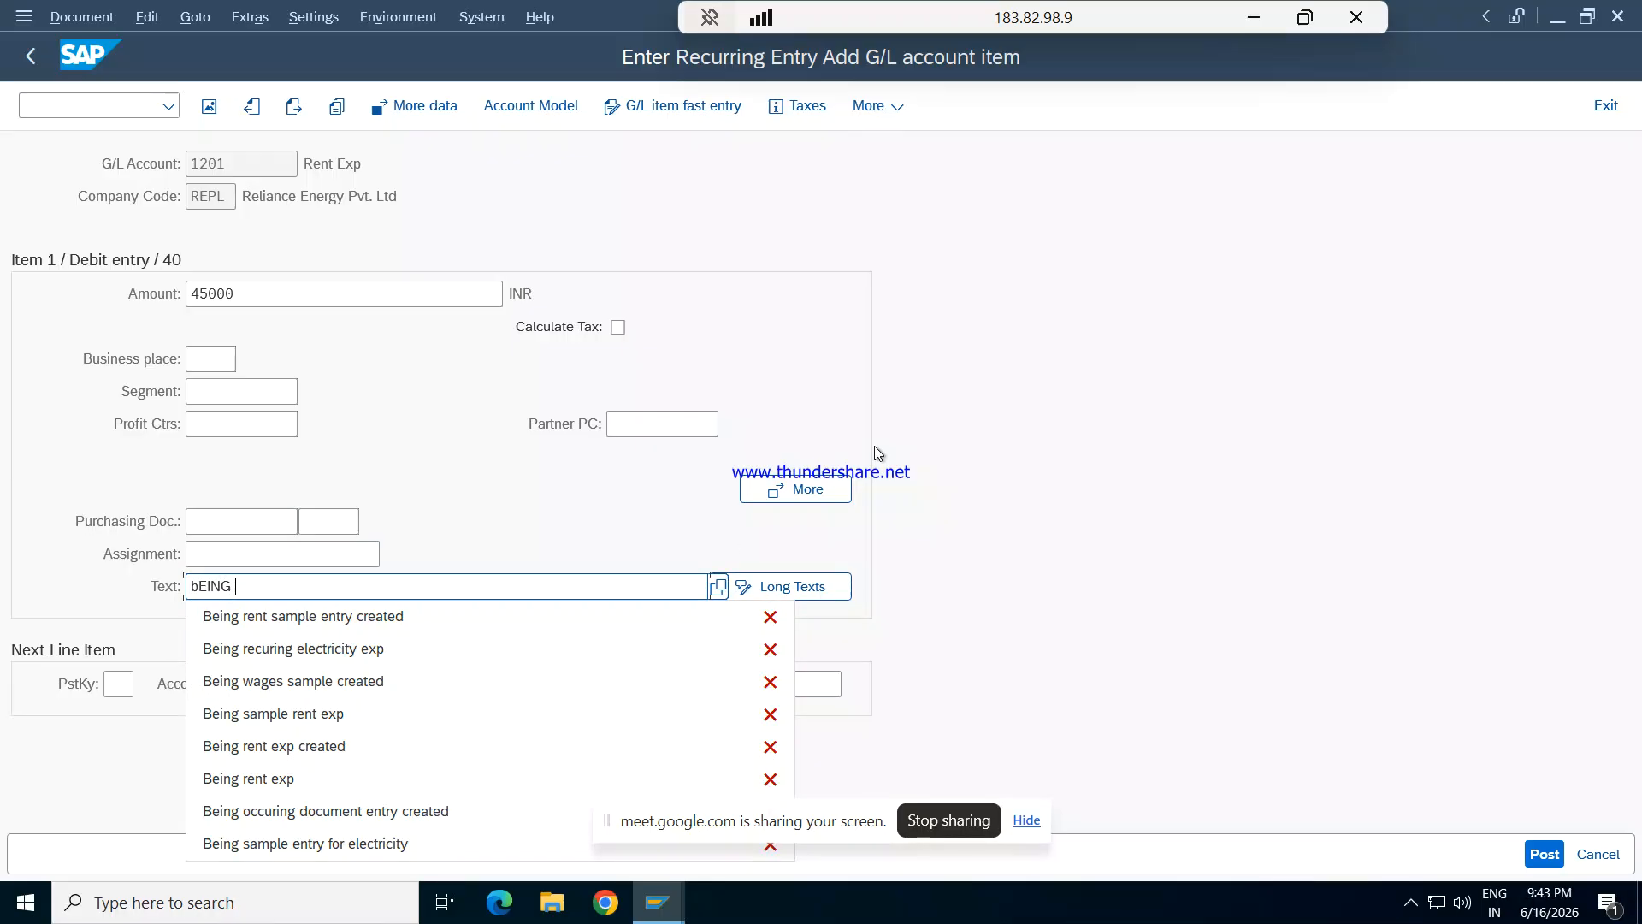
pyautogui.press('BackSpace')
pyautogui.press('BackSpace')
pyautogui.press('BackSpace')
pyautogui.press('BackSpace')
pyautogui.write('Being reco')
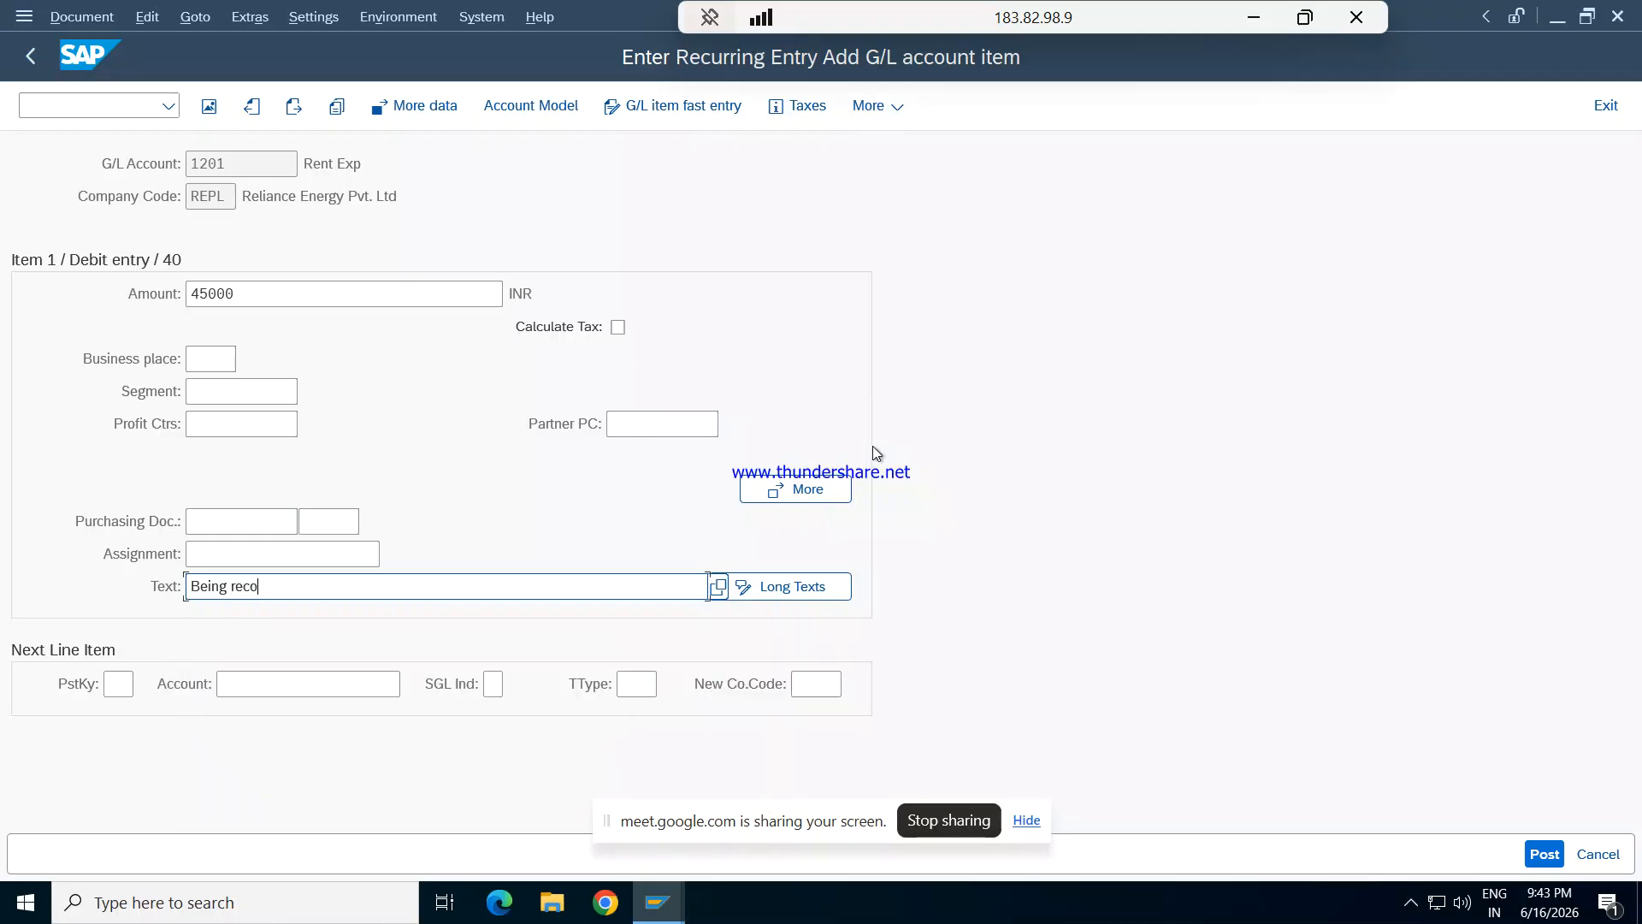
pyautogui.press('BackSpace')
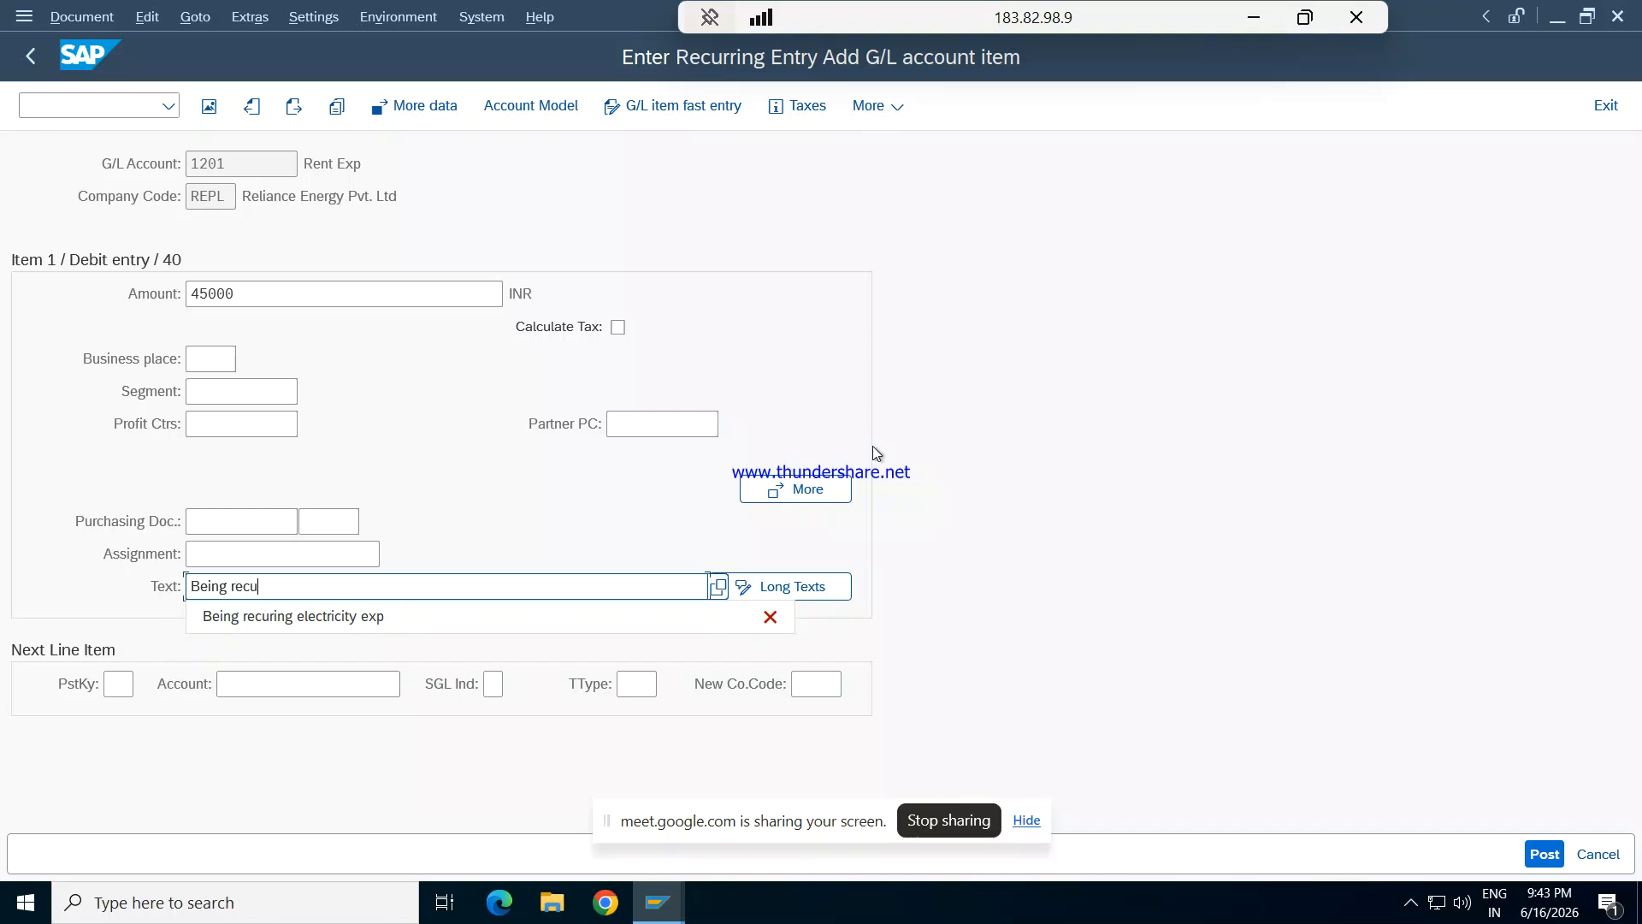
pyautogui.write('uring rent e')
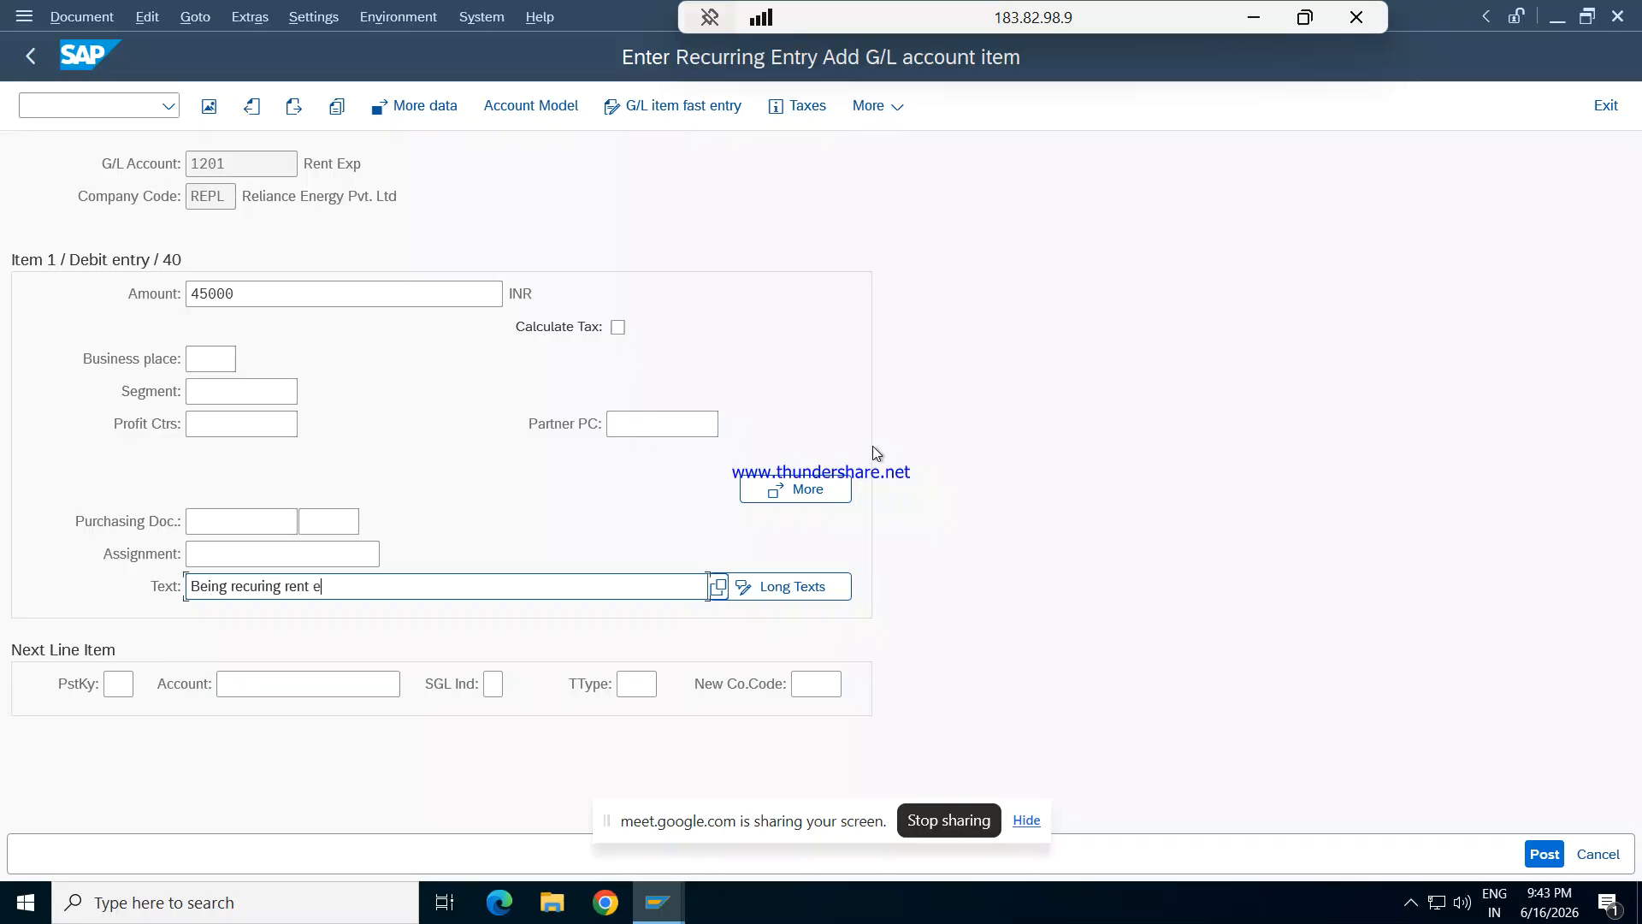
pyautogui.write('c')
pyautogui.press('BackSpace')
pyautogui.write('xp')
pyautogui.press('Tab')
pyautogui.press('Tab')
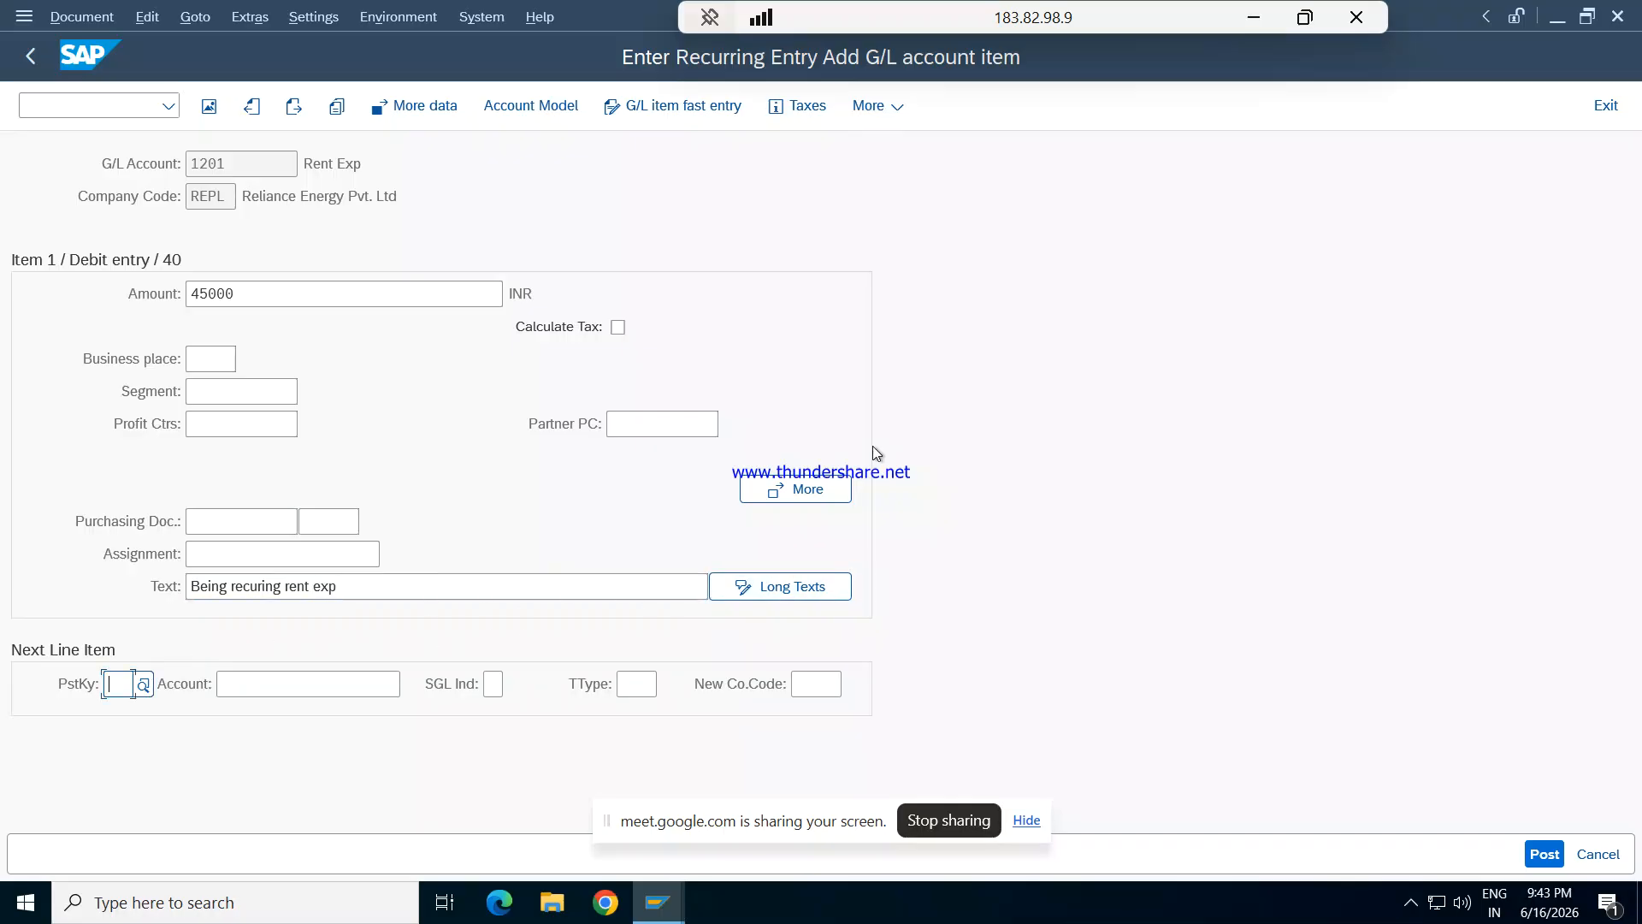
# - Enter the next line item with posting key 50 and G/L account 203 Rent payable, and proceed to its details with amount *
pyautogui.write('50')
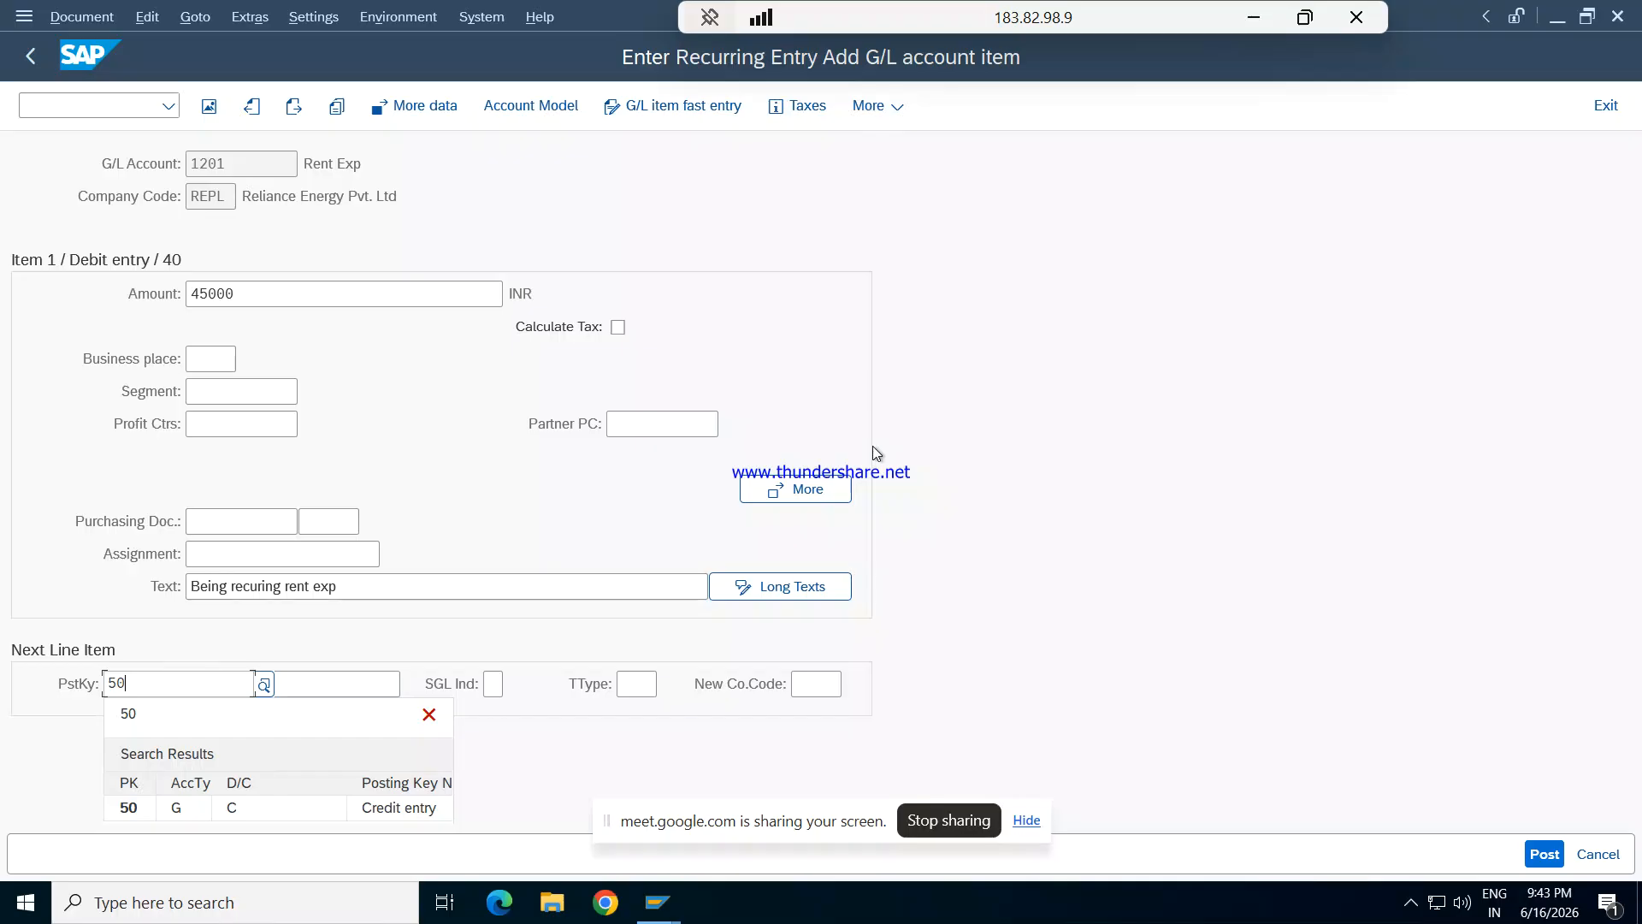
pyautogui.press('Tab')
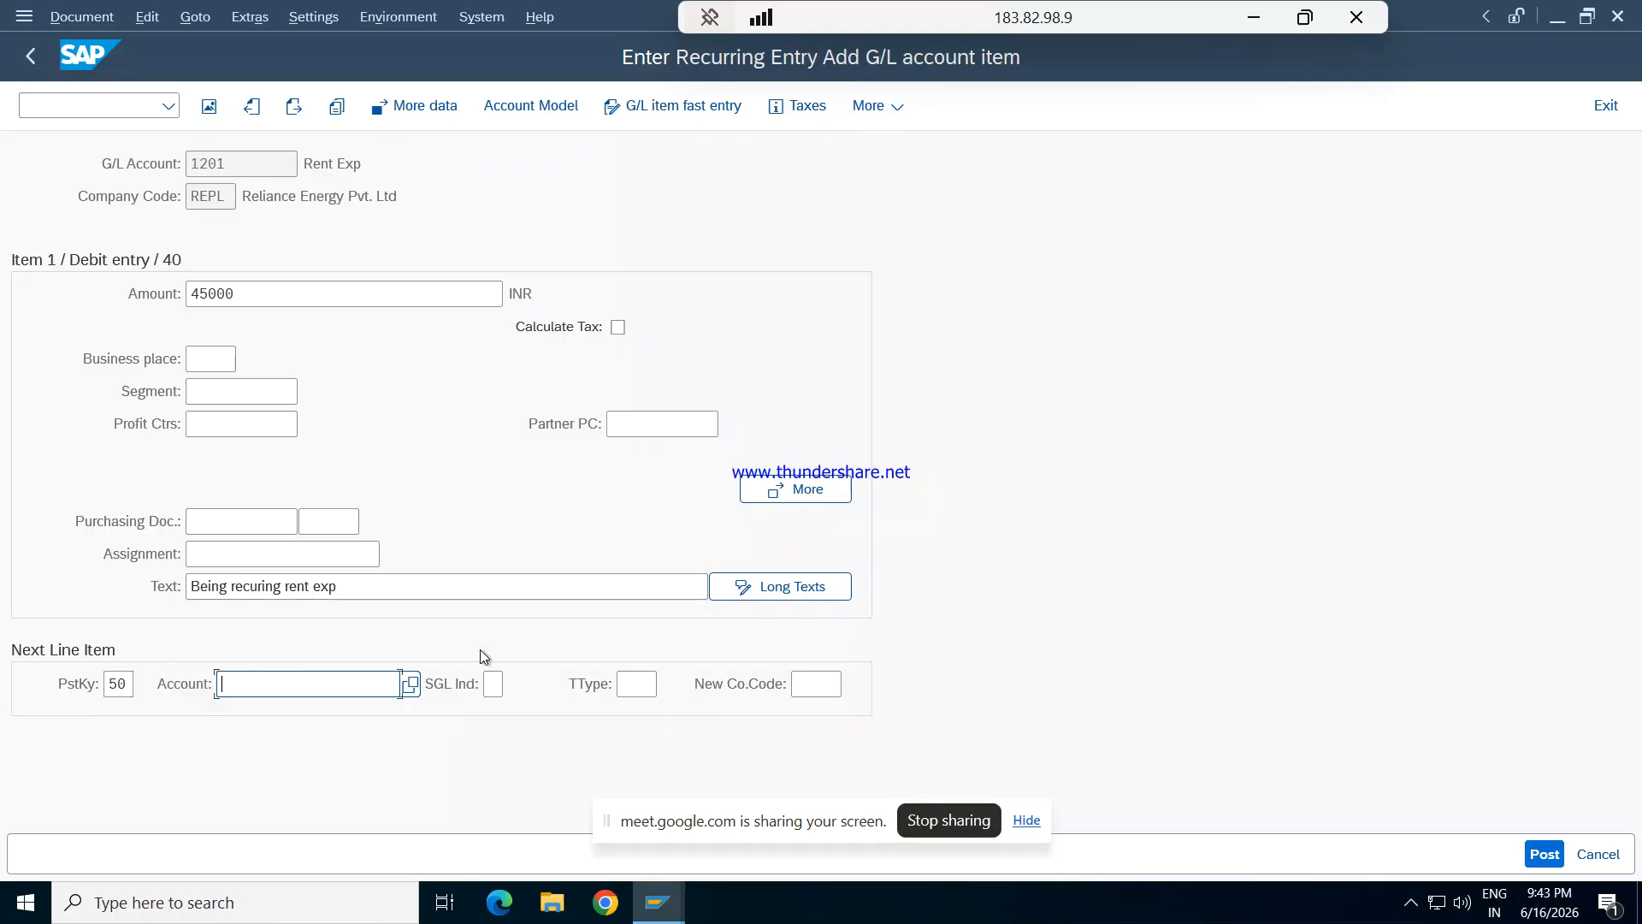
pyautogui.click(412, 684)
pyautogui.press('Return')
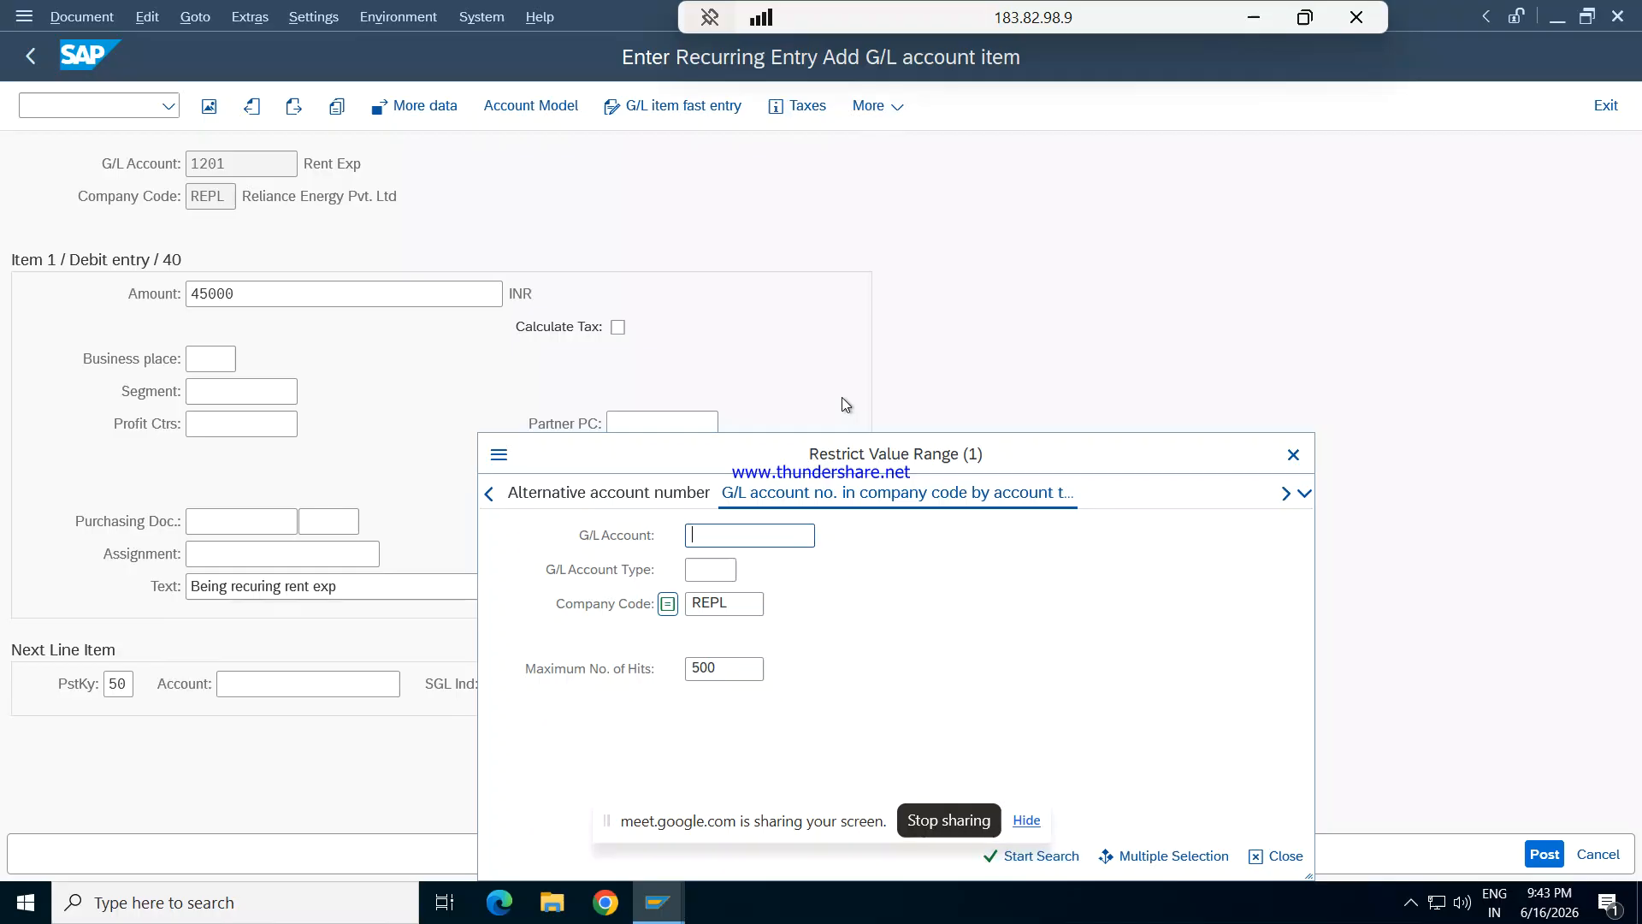
pyautogui.press('Down')
pyautogui.press('Down')
pyautogui.press('Down')
pyautogui.press('Down')
pyautogui.press('Down')
pyautogui.press('Up')
pyautogui.press('Up')
pyautogui.press('Up')
pyautogui.press('Down')
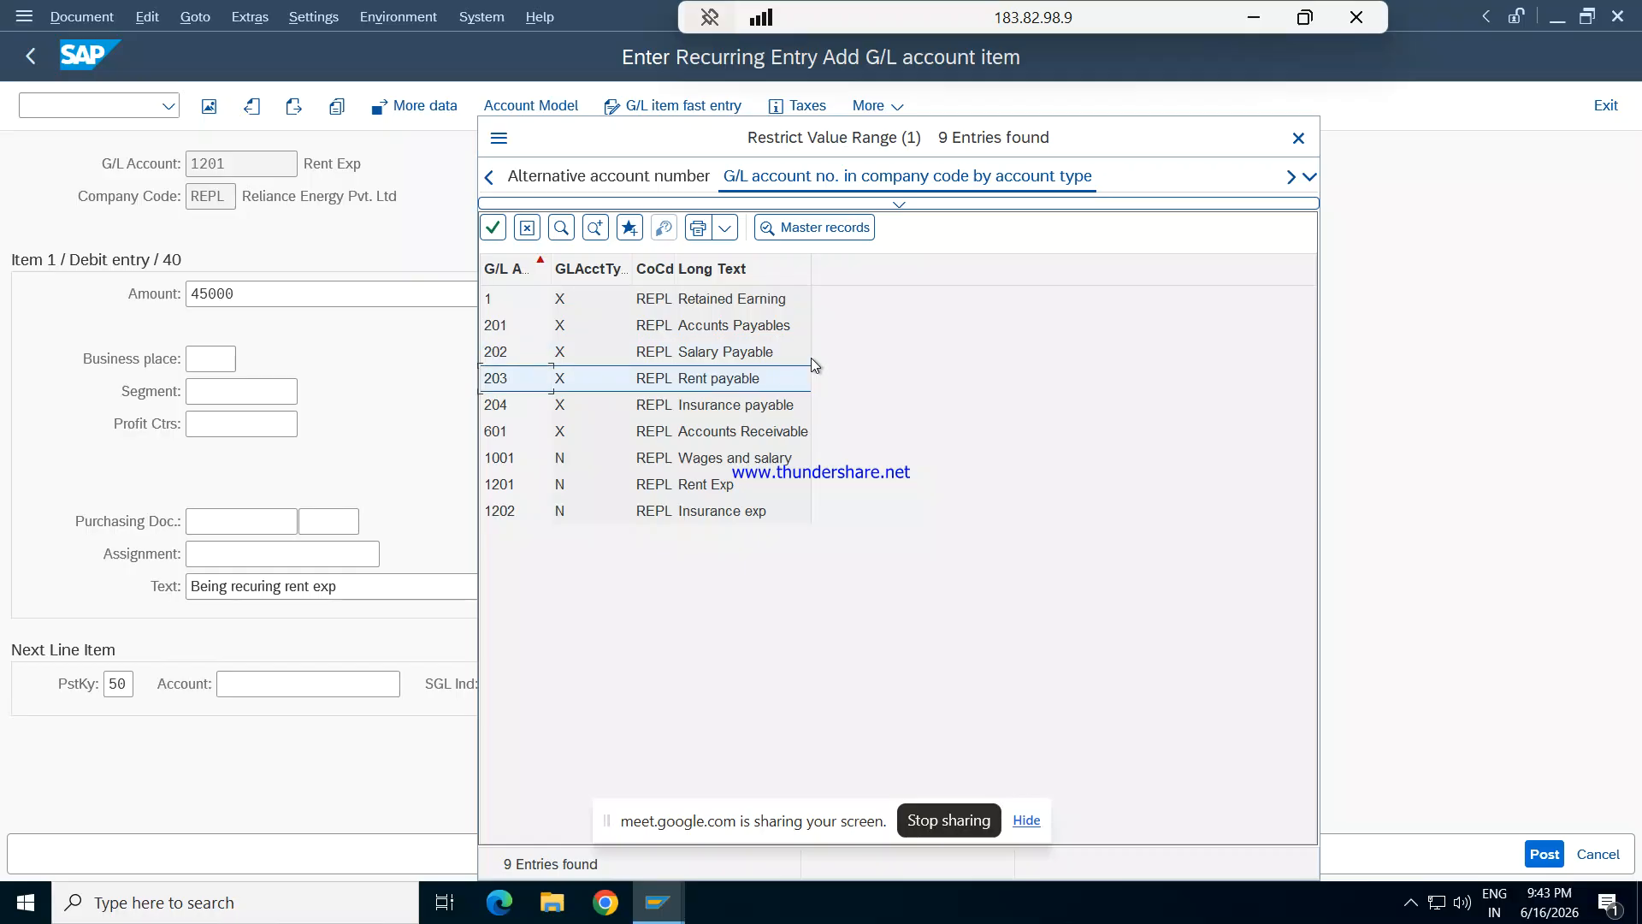
pyautogui.press('Return')
pyautogui.press('Tab')
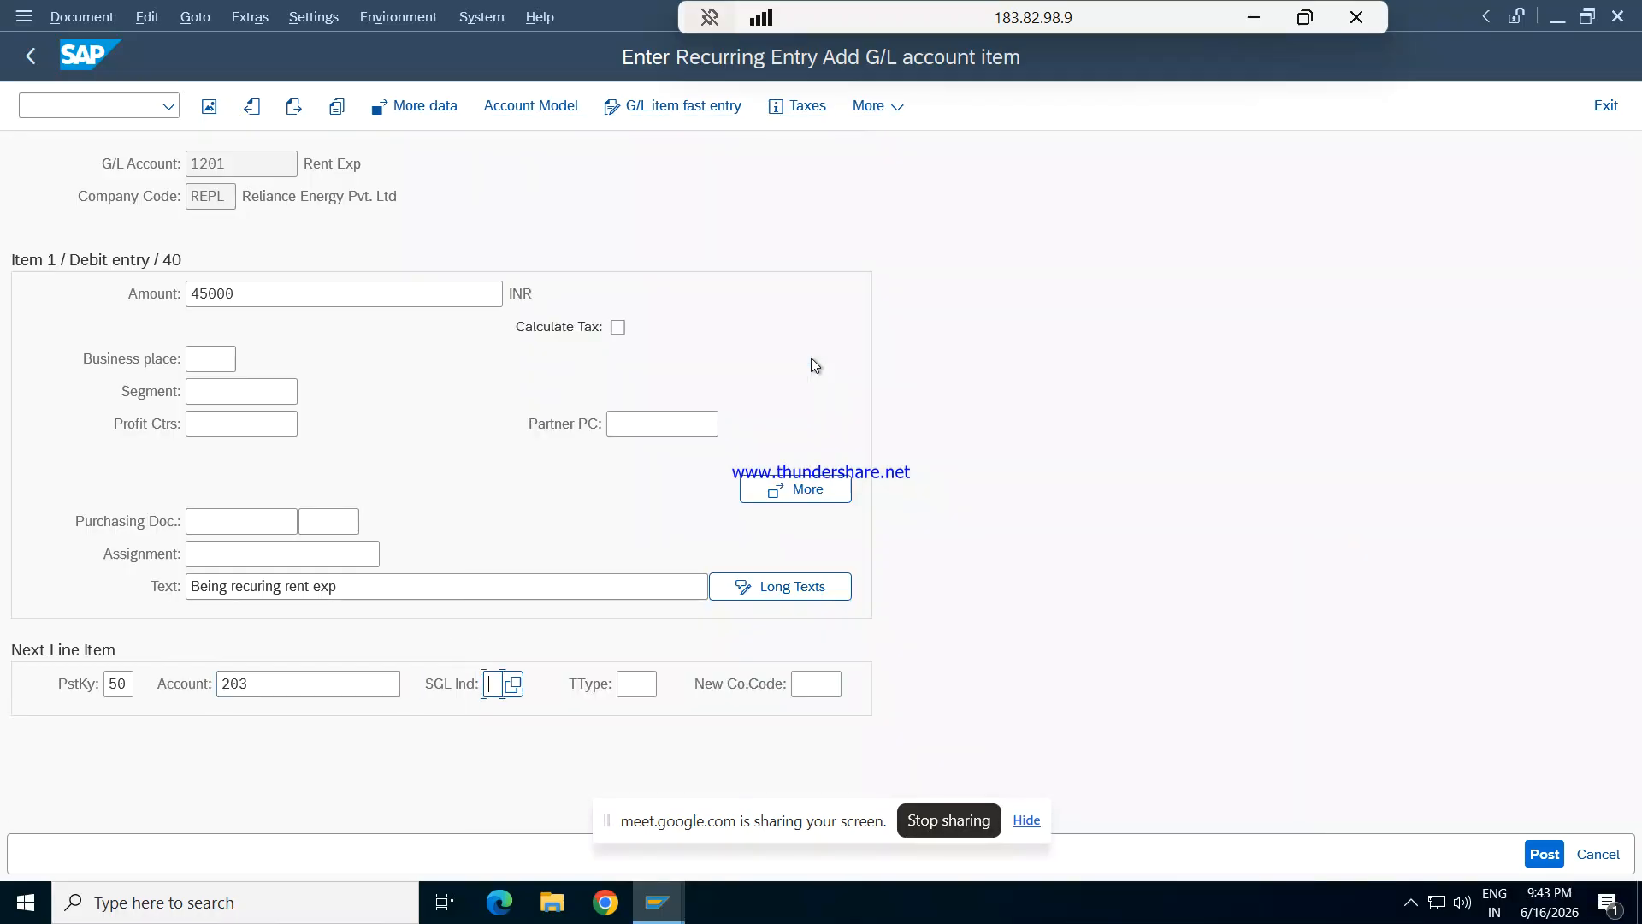
pyautogui.press('Return')
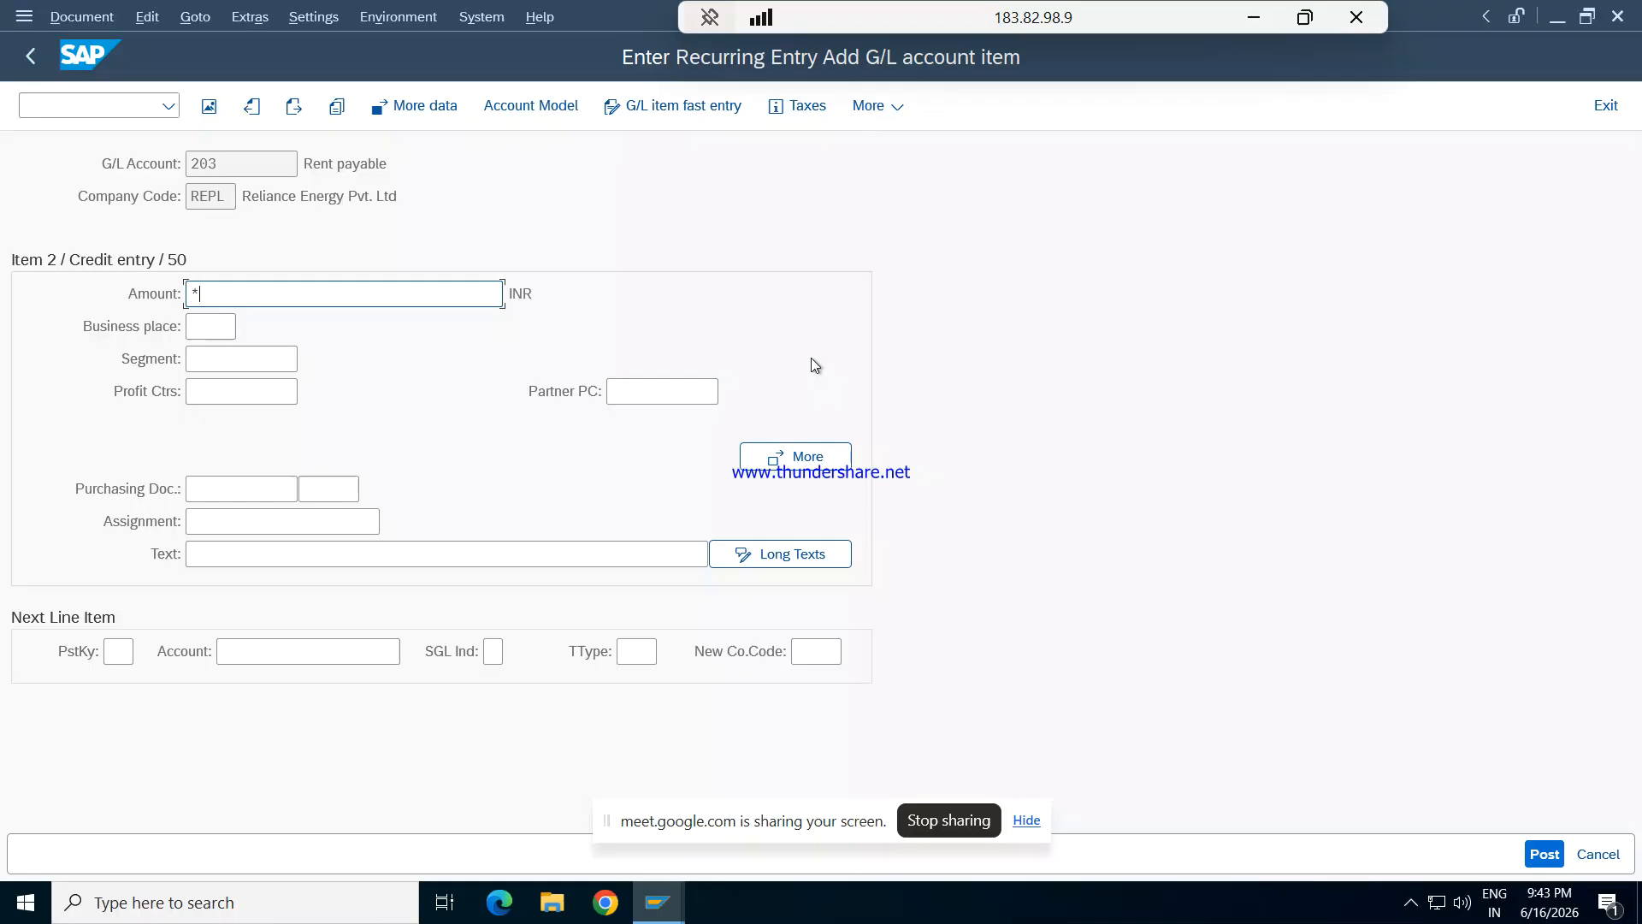
# - Copy the previous item's text into the Rent payable item with + and post the recurring entry
pyautogui.click(488, 554)
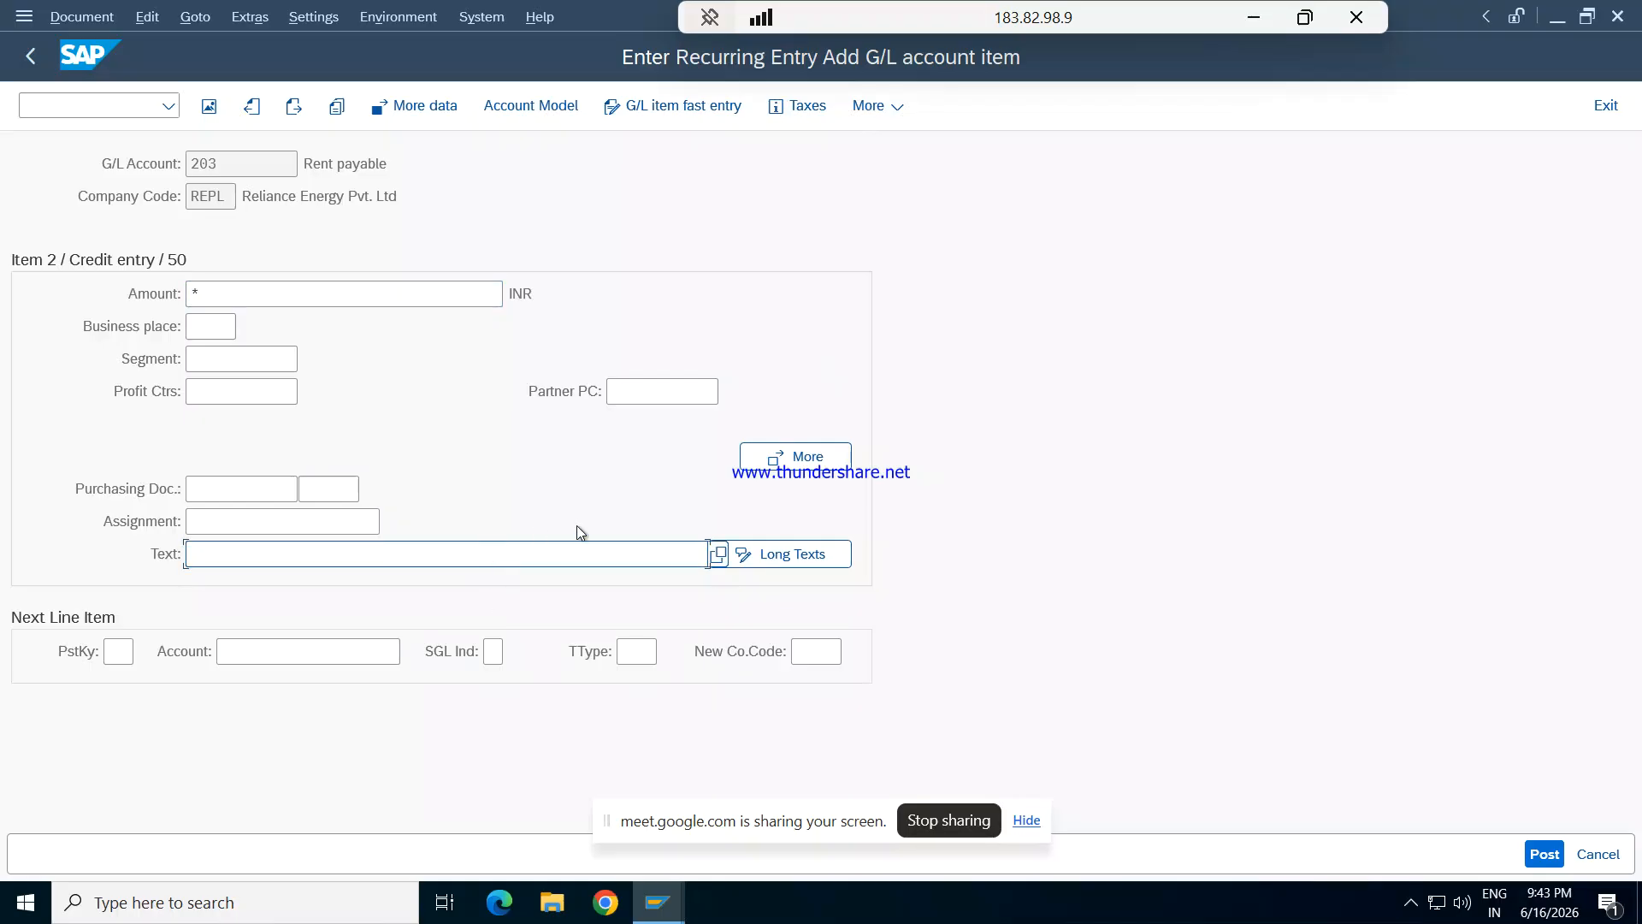
pyautogui.write('+')
pyautogui.press('Return')
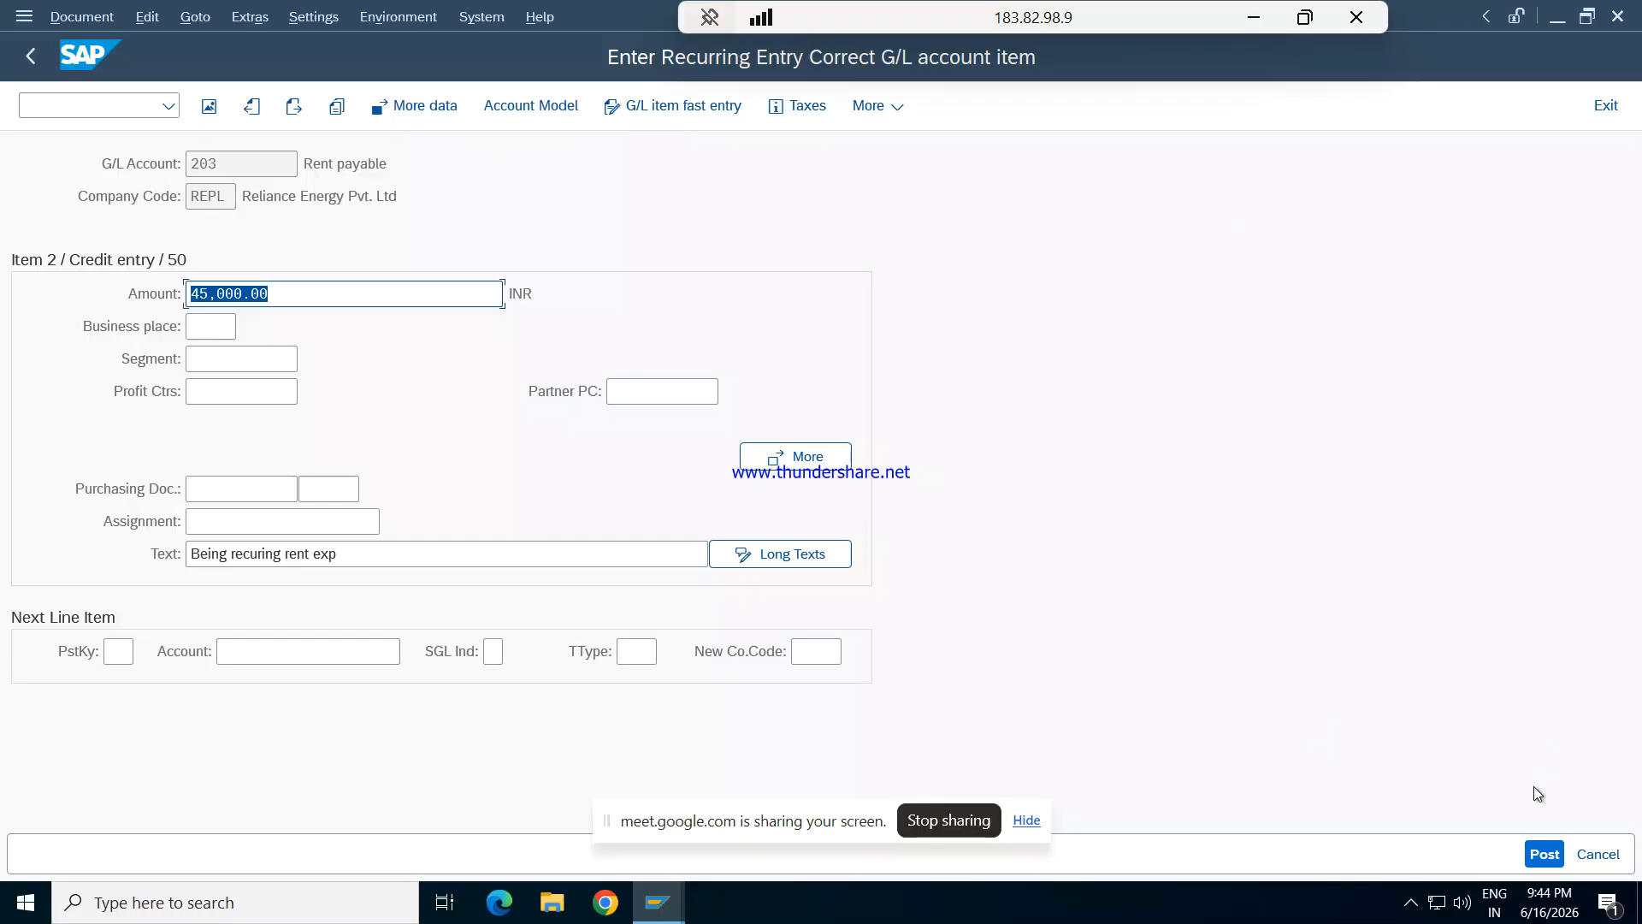
pyautogui.click(1538, 847)
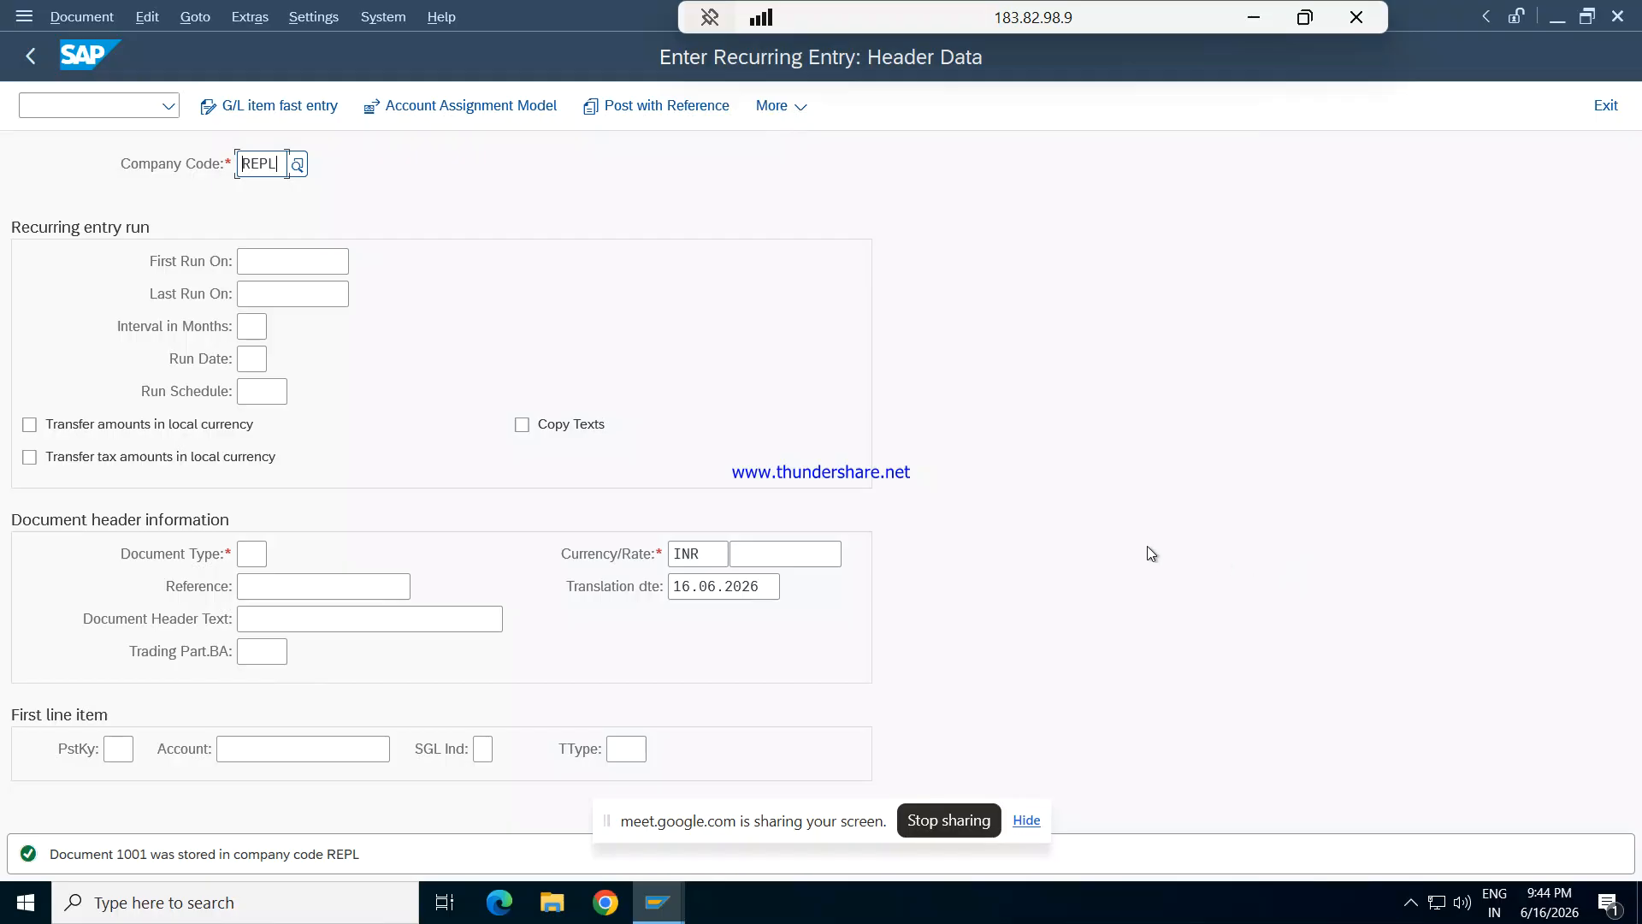
# - Set the recurring entry's first run to 01.04.2026 and its last run to 31.10.2026
pyautogui.click(281, 266)
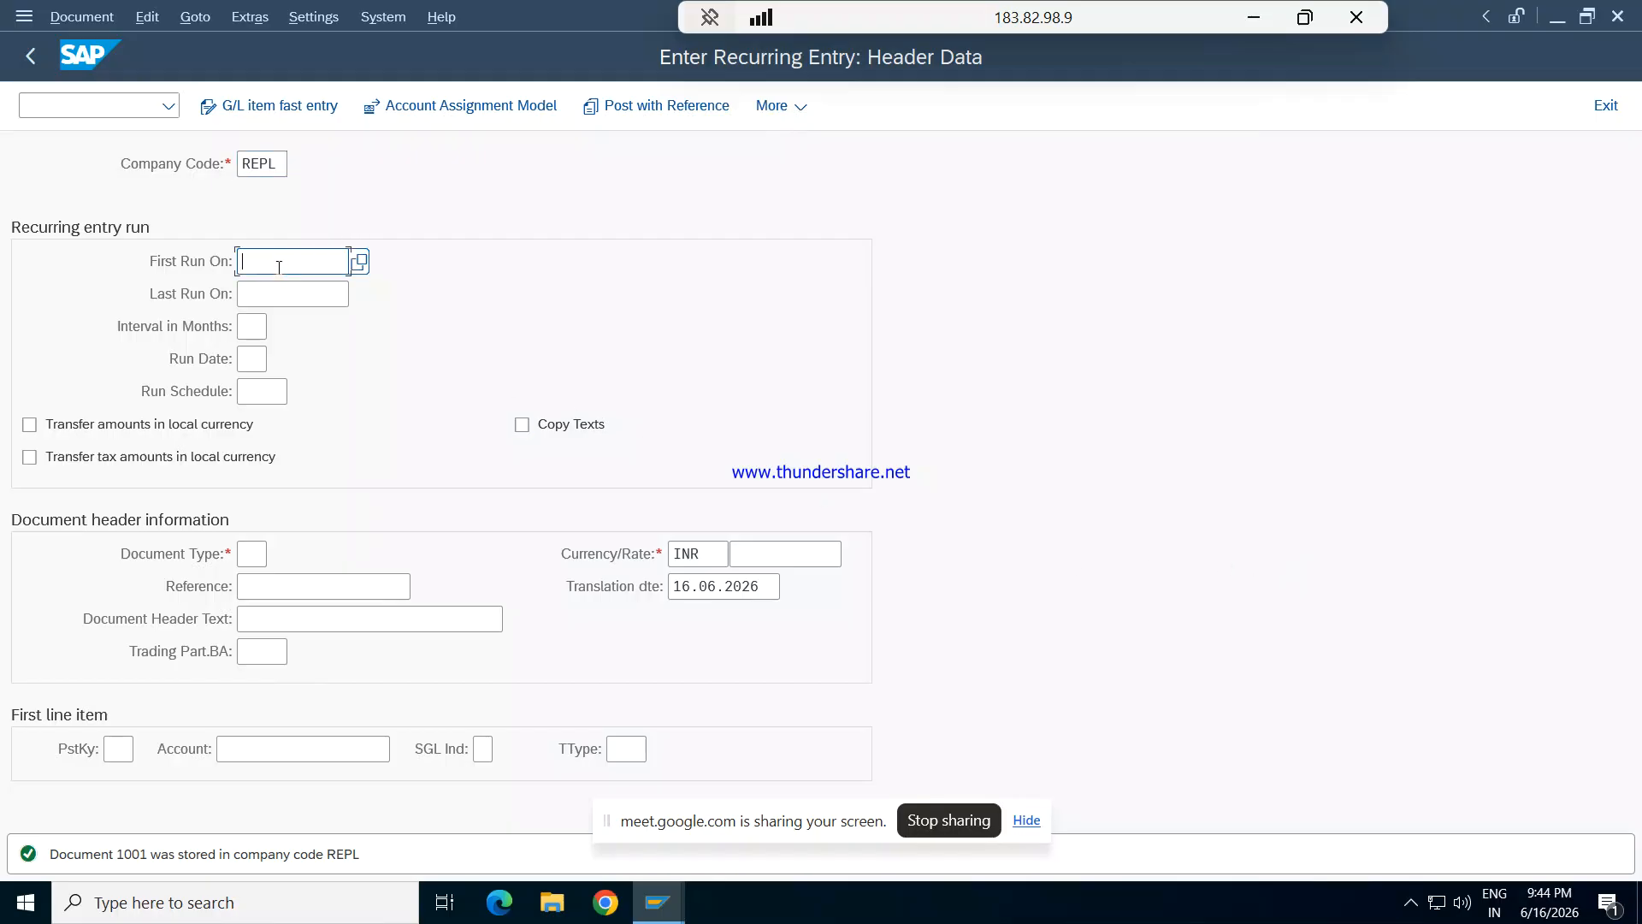
pyautogui.write('01.04.2026')
pyautogui.press('Tab')
pyautogui.write('31.')
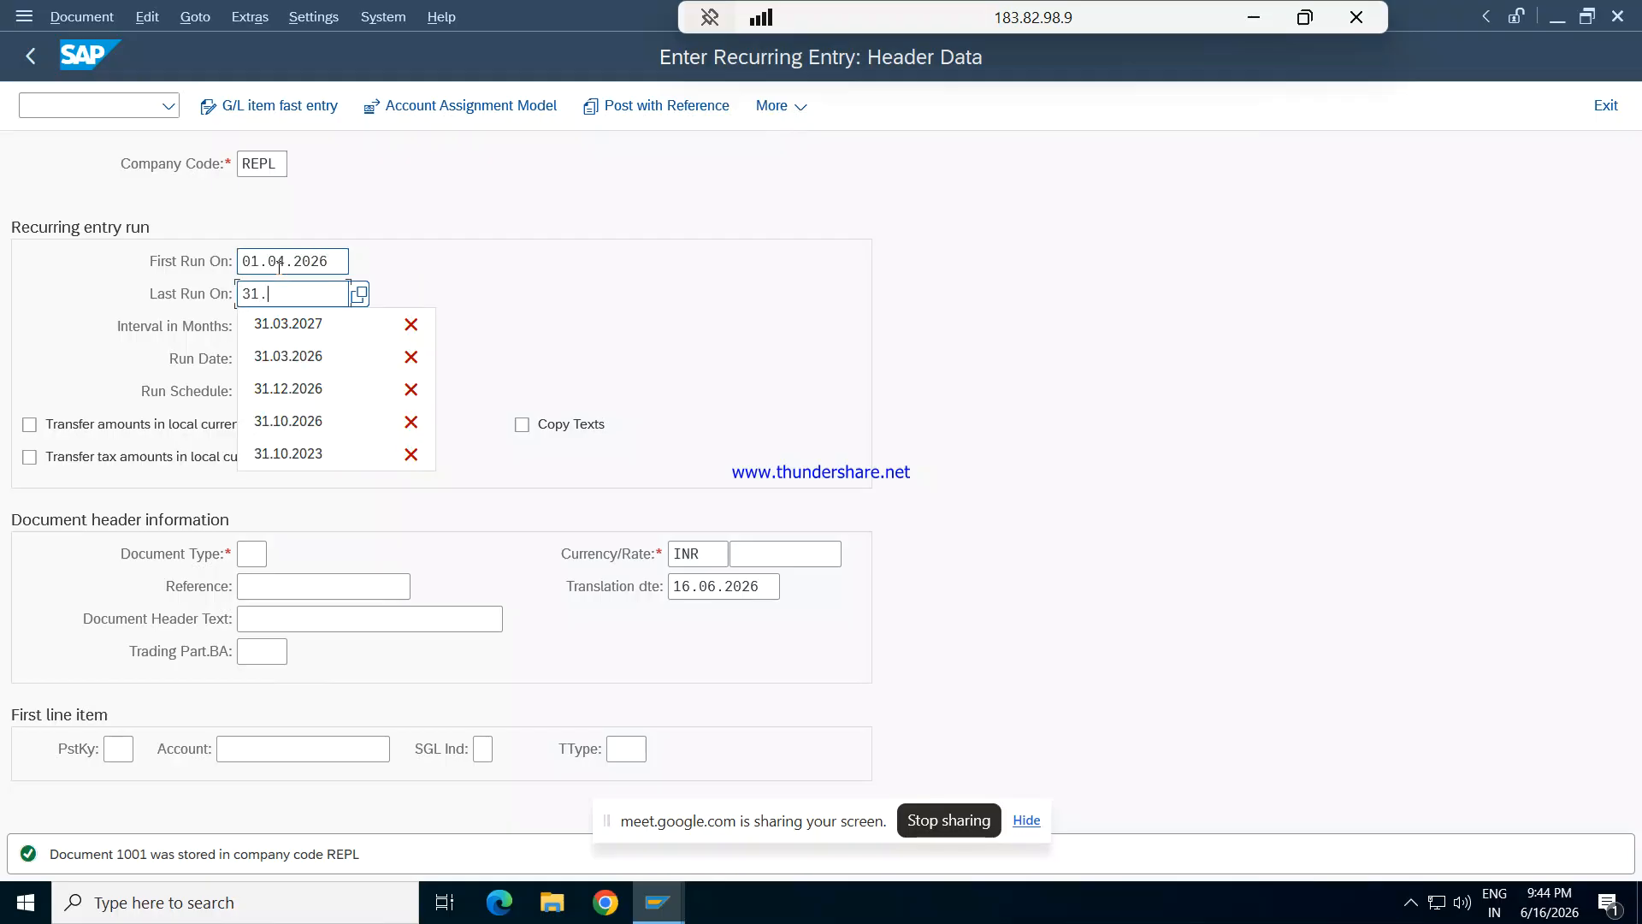
pyautogui.write('10.2026')
pyautogui.press('Tab')
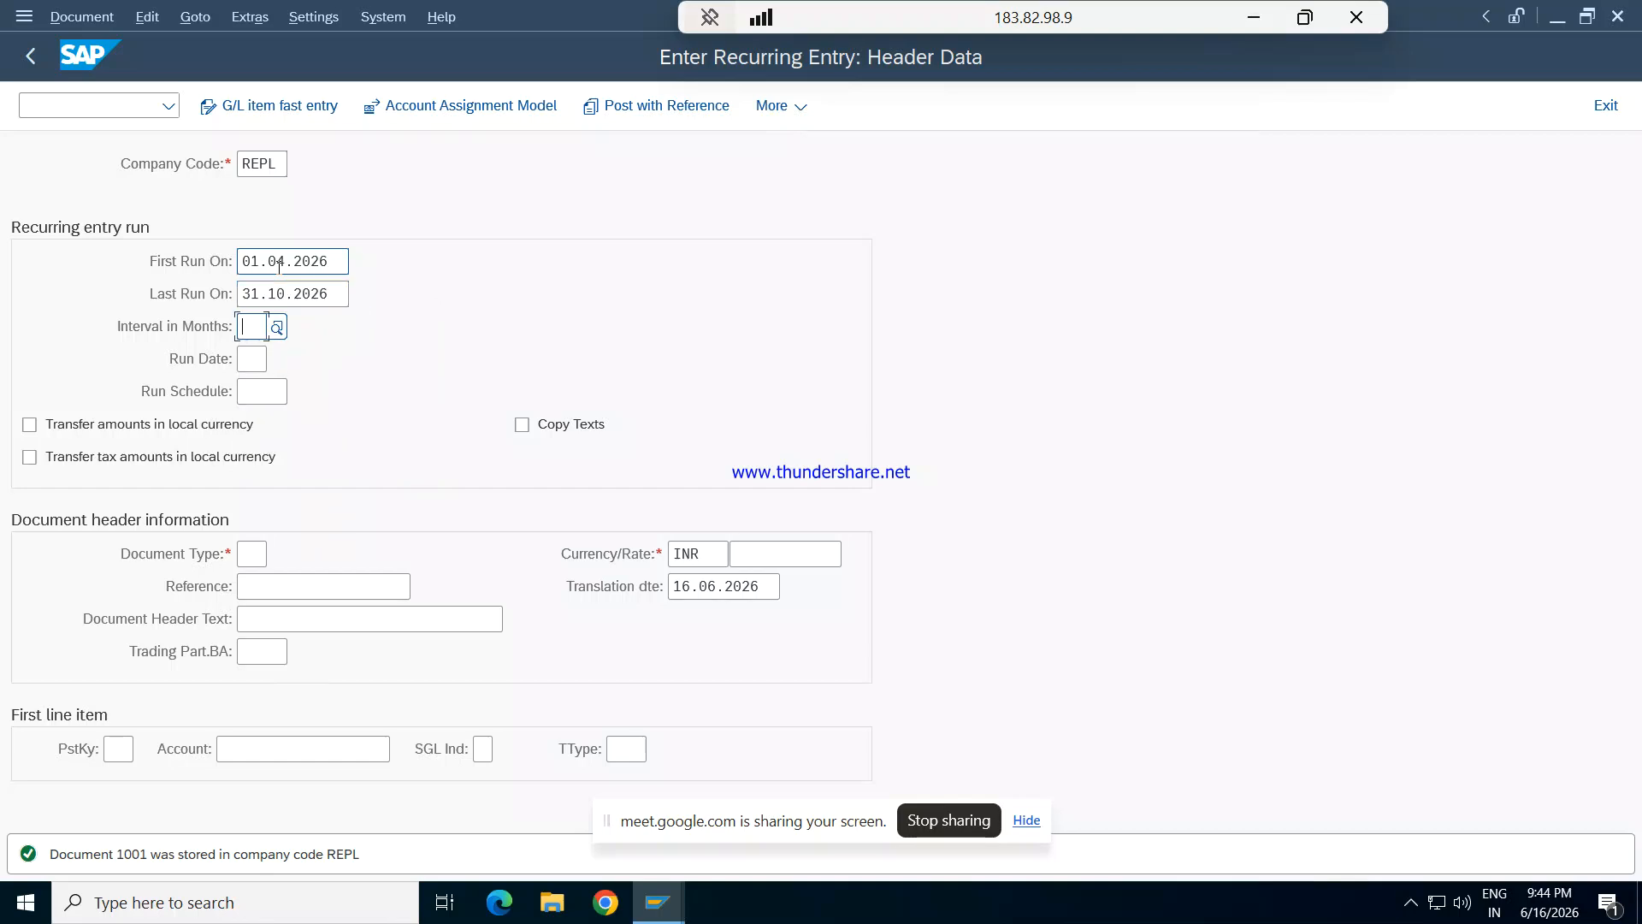
# - Set the recurring entry's interval to 1 month and its run date to 29
pyautogui.write('1')
pyautogui.press('Tab')
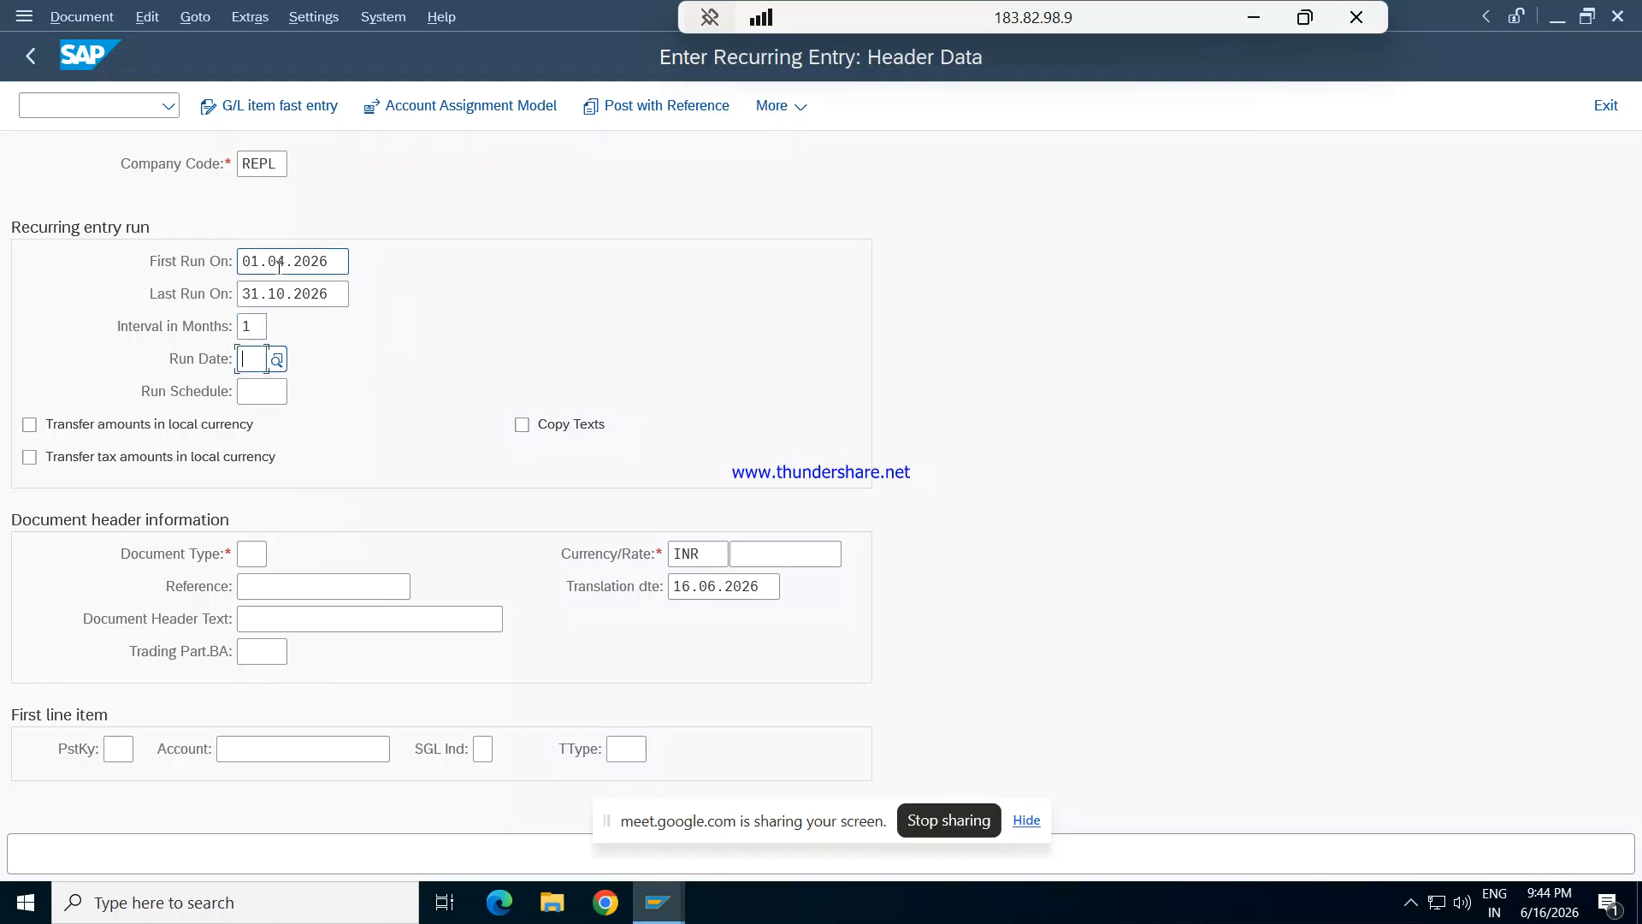
pyautogui.write('29')
pyautogui.press('Tab')
pyautogui.press('Tab')
pyautogui.press('Tab')
pyautogui.press('Tab')
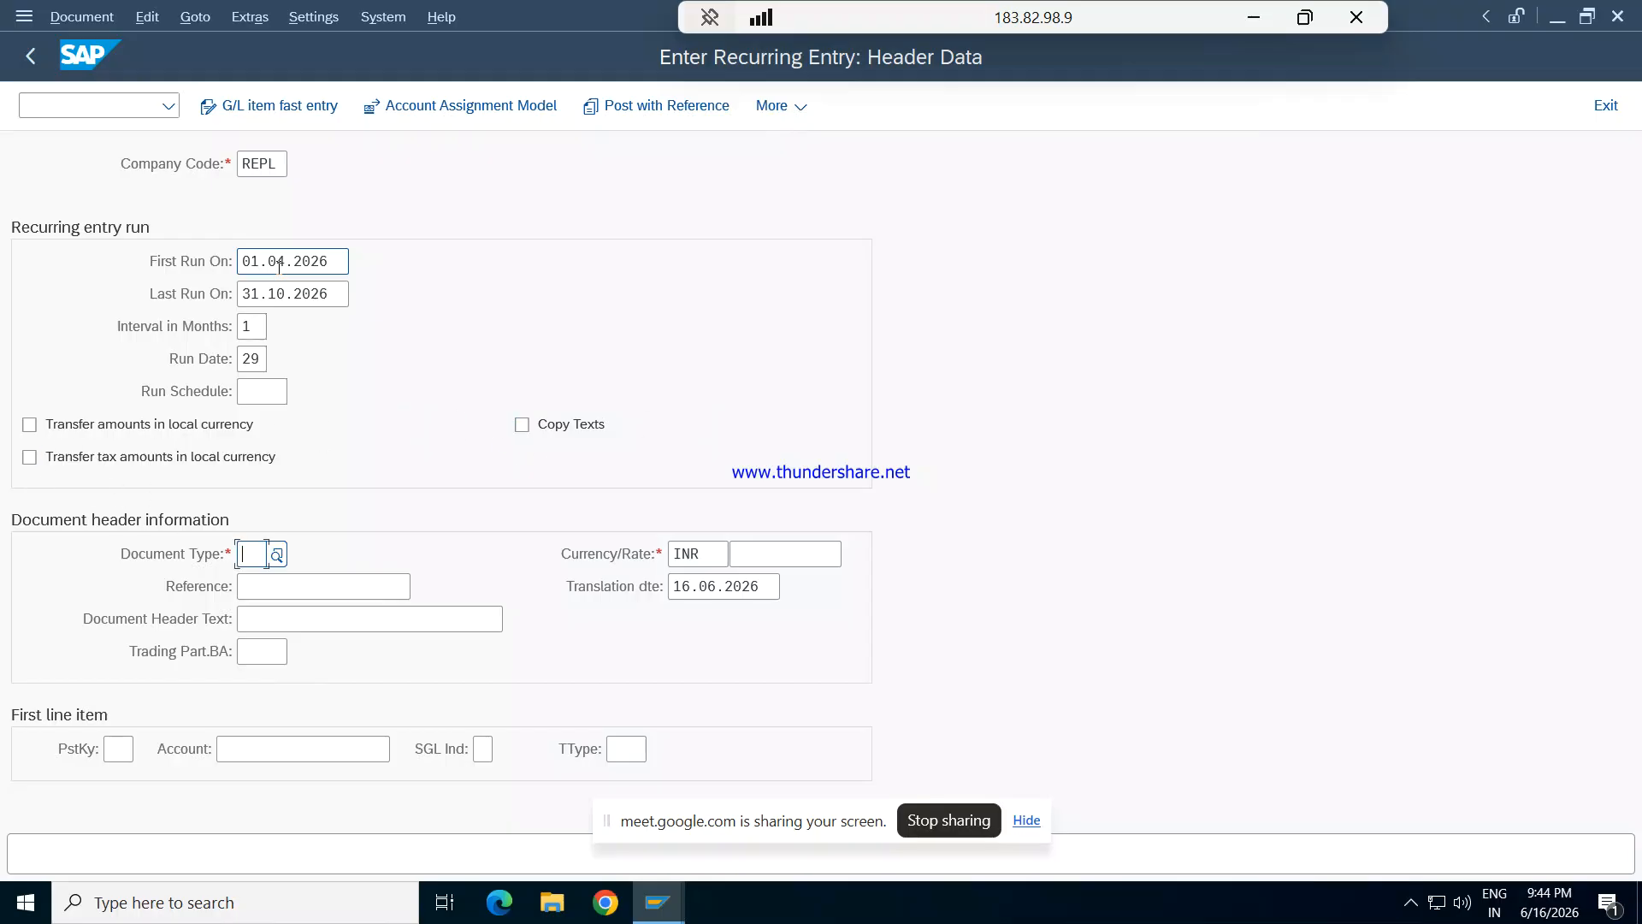
# - Set the document type to SA and the first line item's posting key to 40
pyautogui.write('SA')
pyautogui.press('Tab')
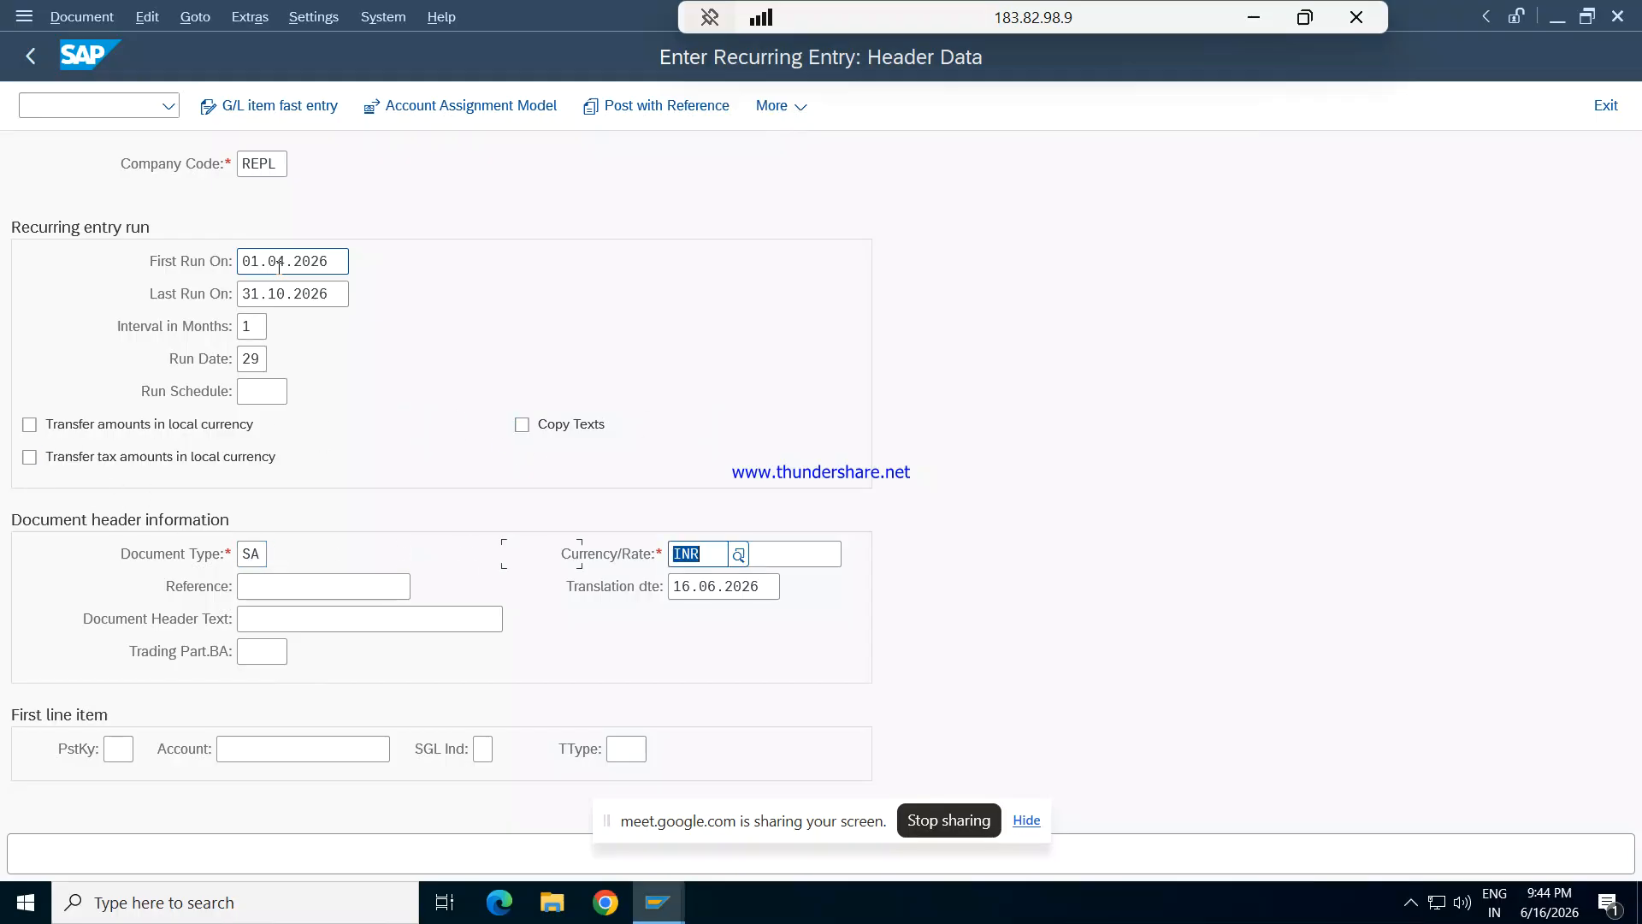
pyautogui.press('Tab')
pyautogui.press('Tab')
pyautogui.press('Tab')
pyautogui.press('Tab')
pyautogui.press('Tab')
pyautogui.press('Tab')
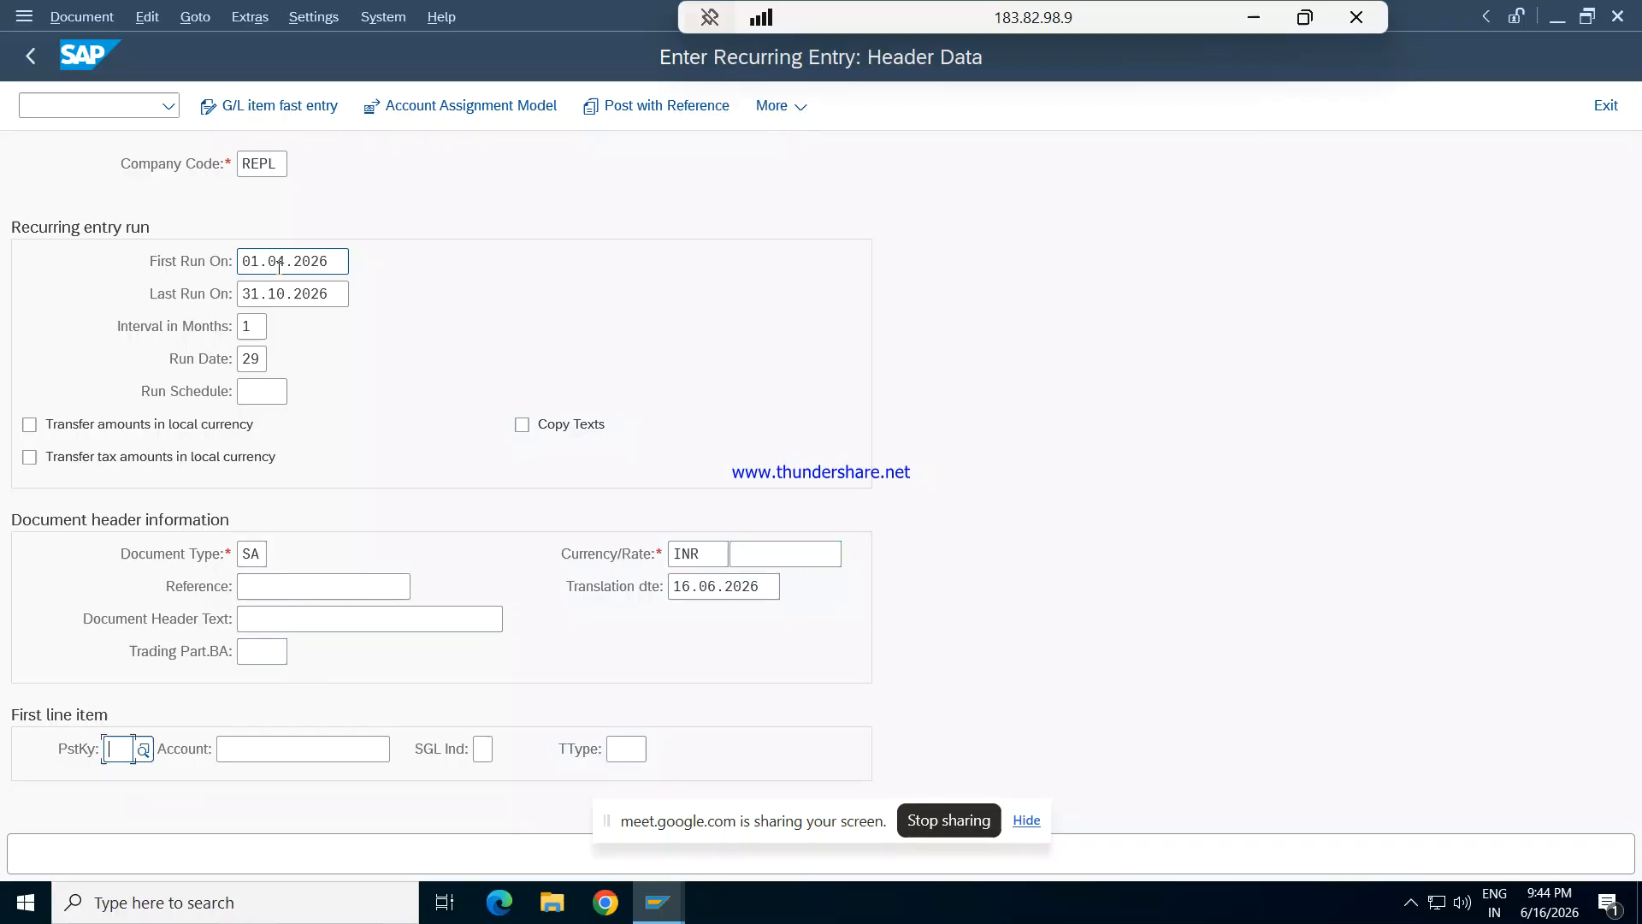
pyautogui.write('40')
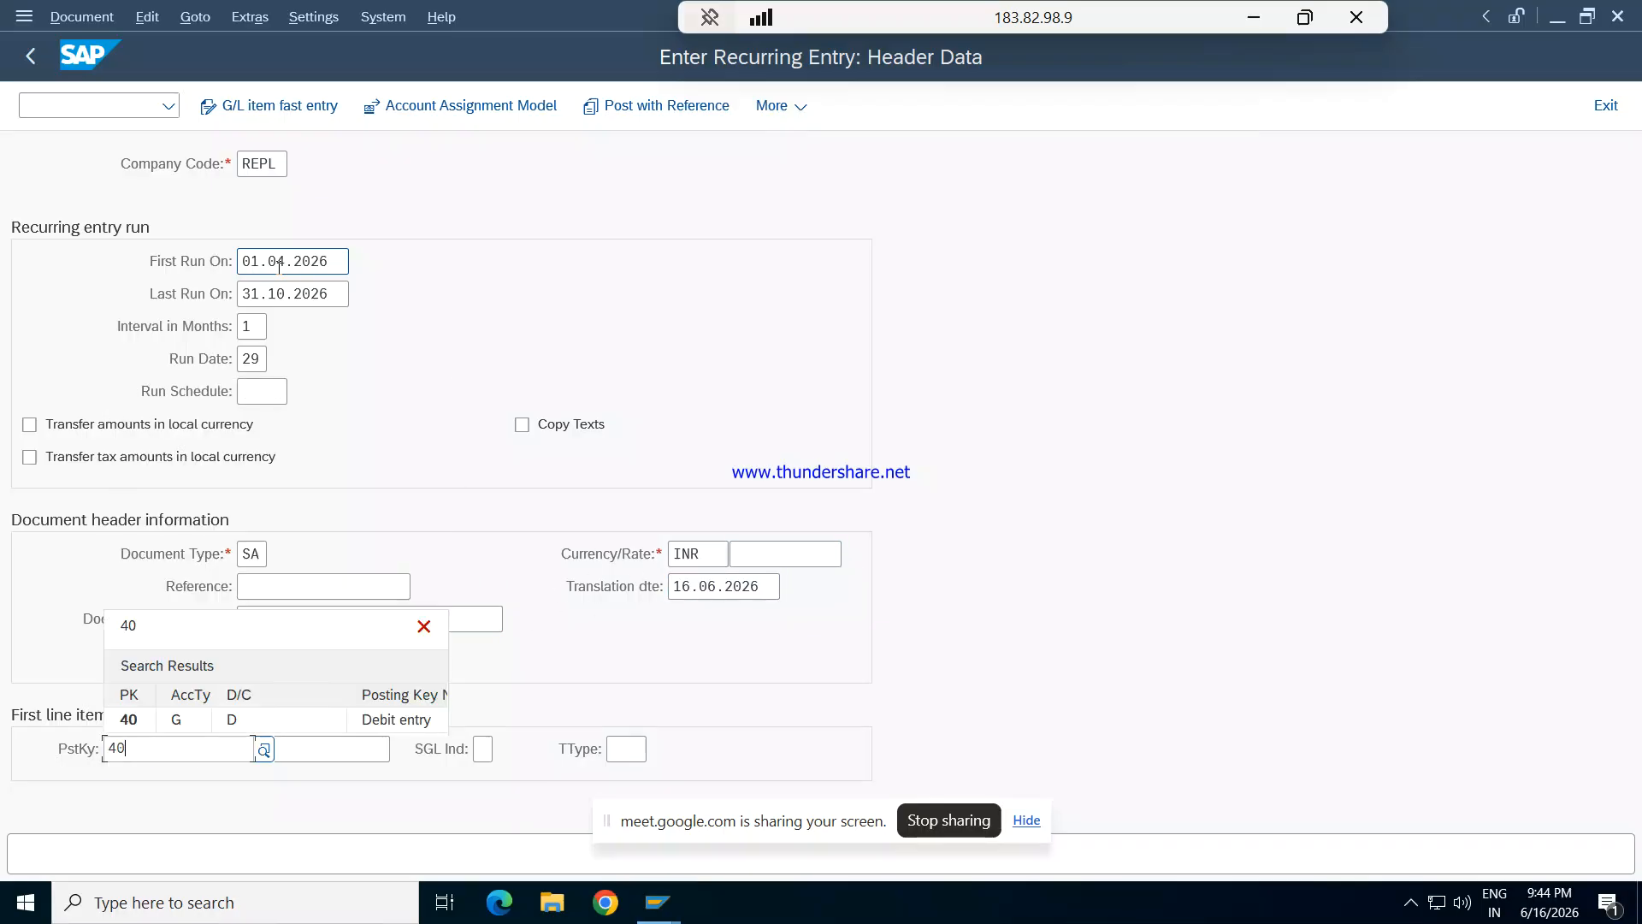
pyautogui.press('Tab')
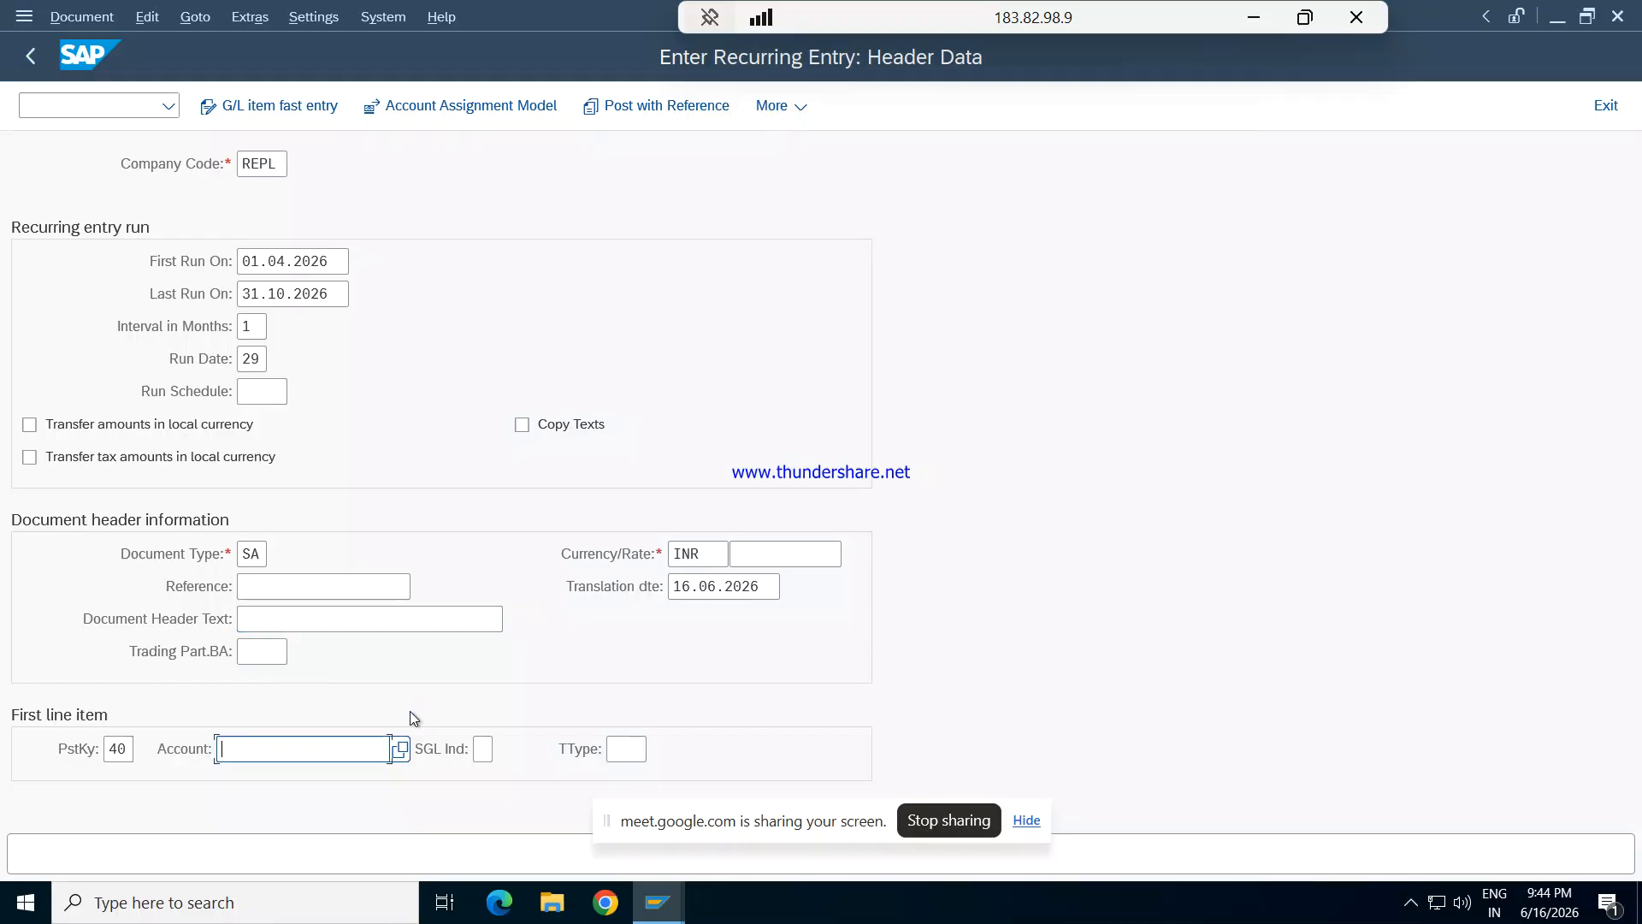
# - Choose G/L account 1202 Insurance exp for the first line item and proceed to its details
pyautogui.click(395, 750)
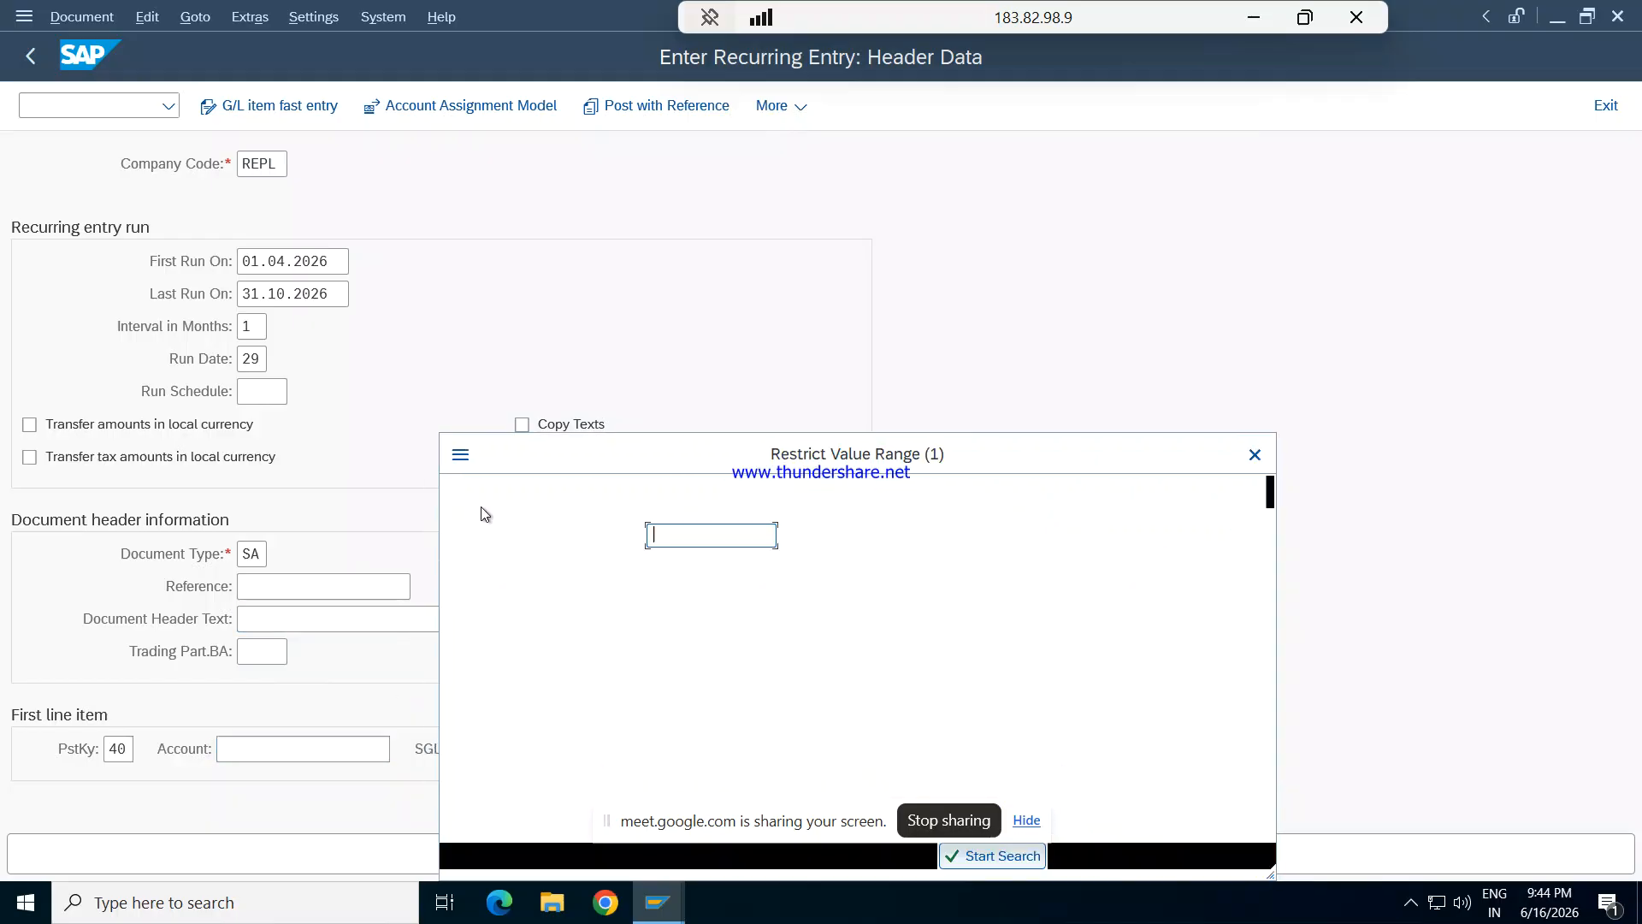
pyautogui.press('Return')
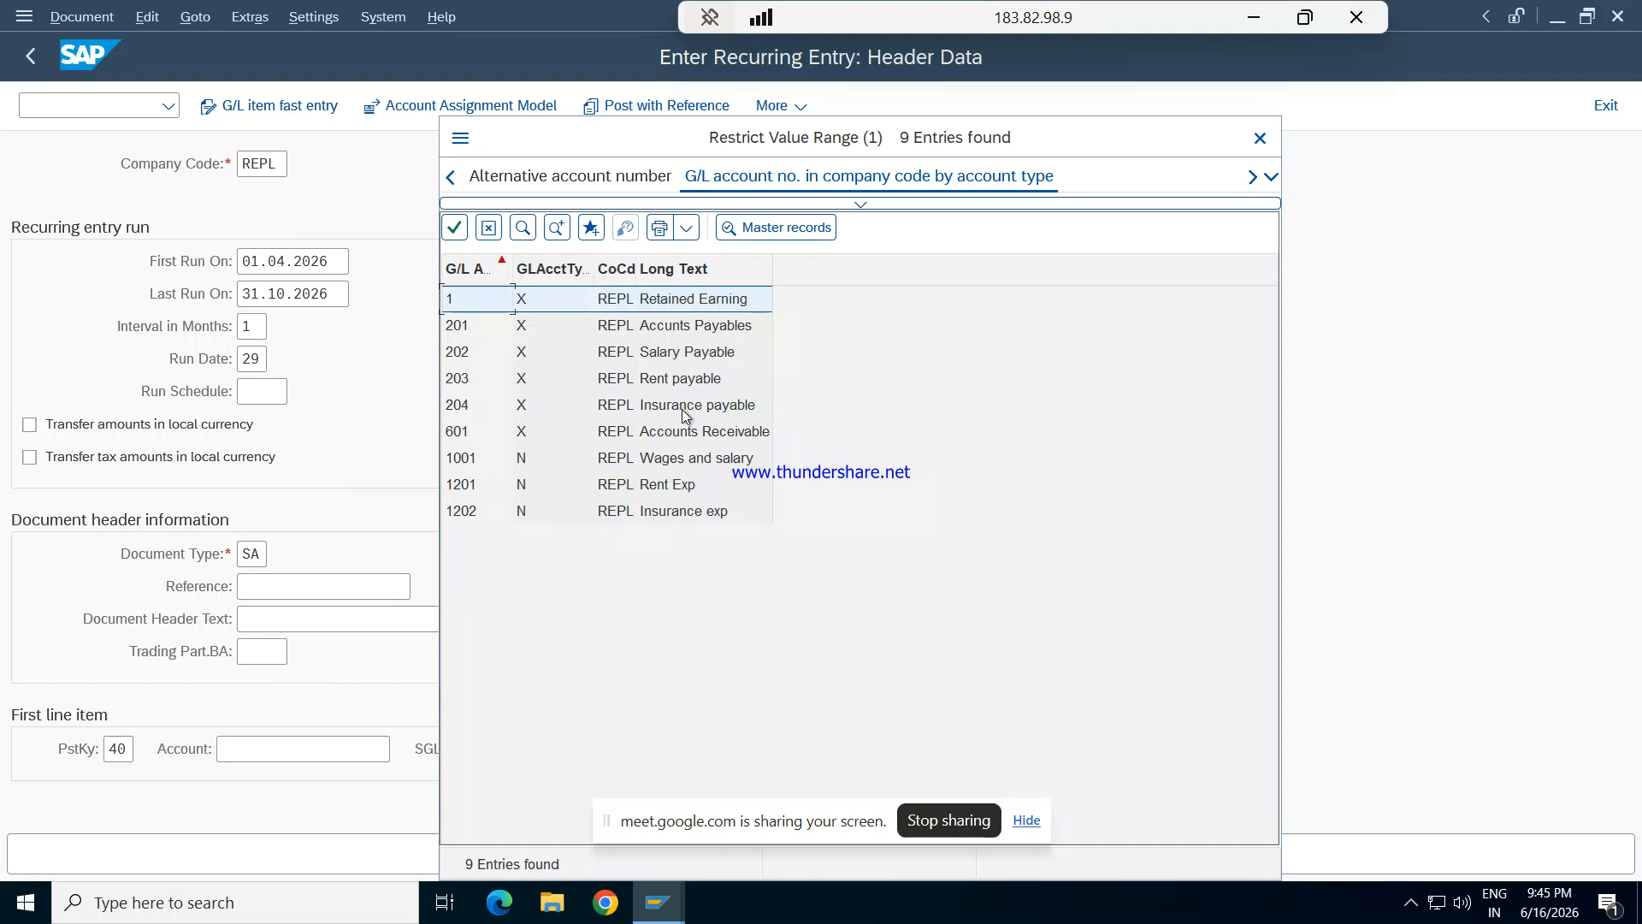
pyautogui.doubleClick(671, 511)
pyautogui.press('Tab')
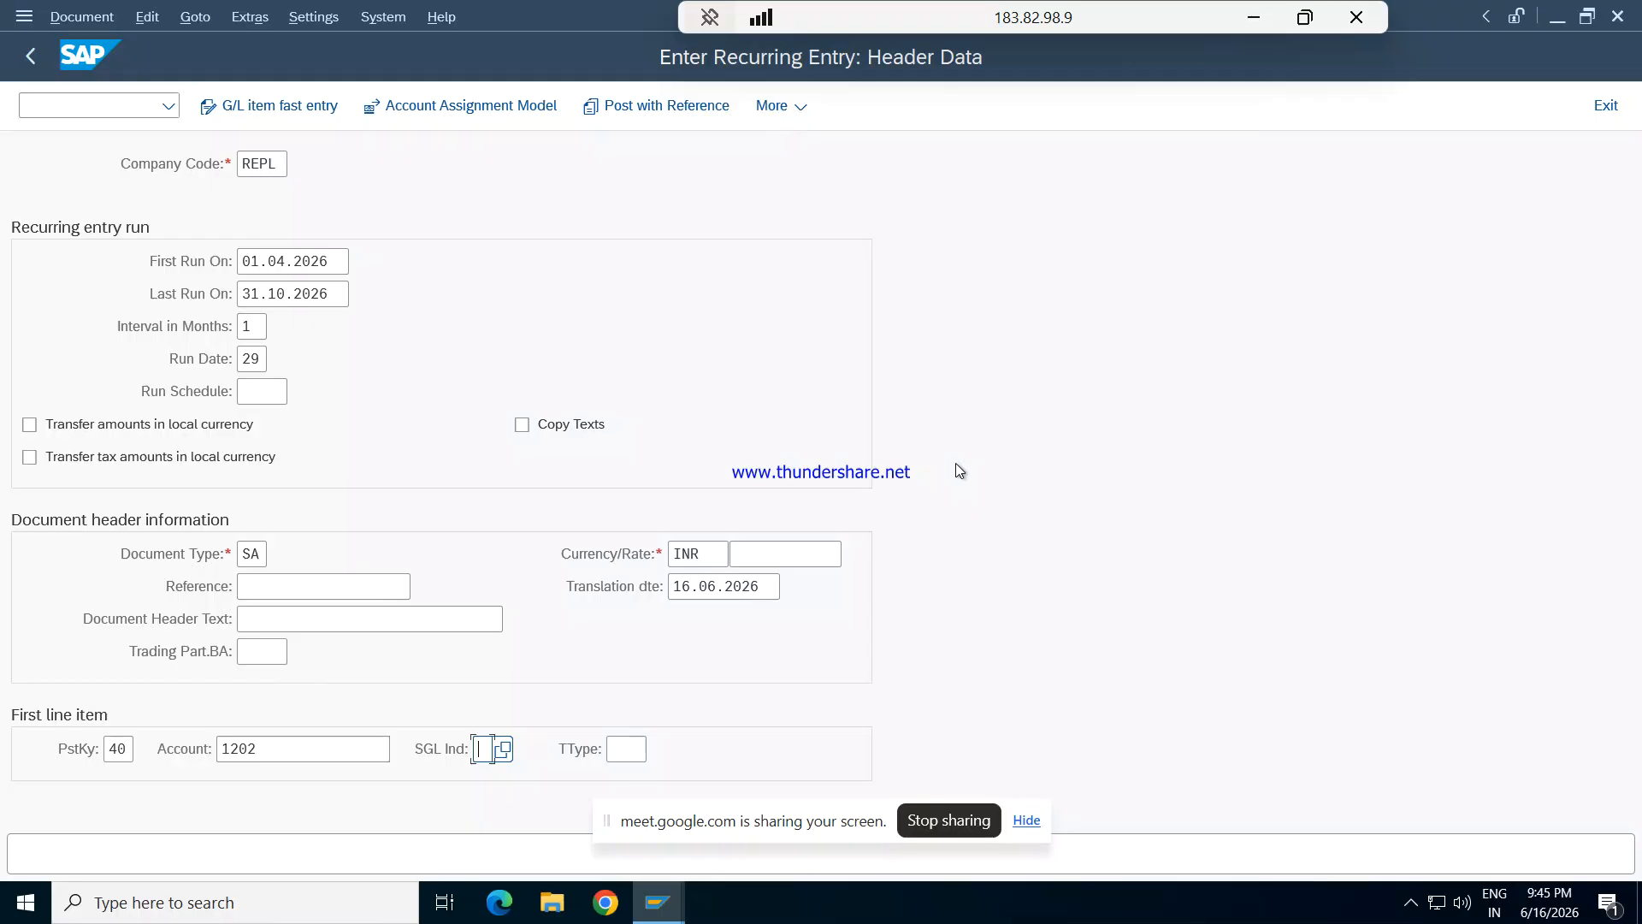
pyautogui.press('Return')
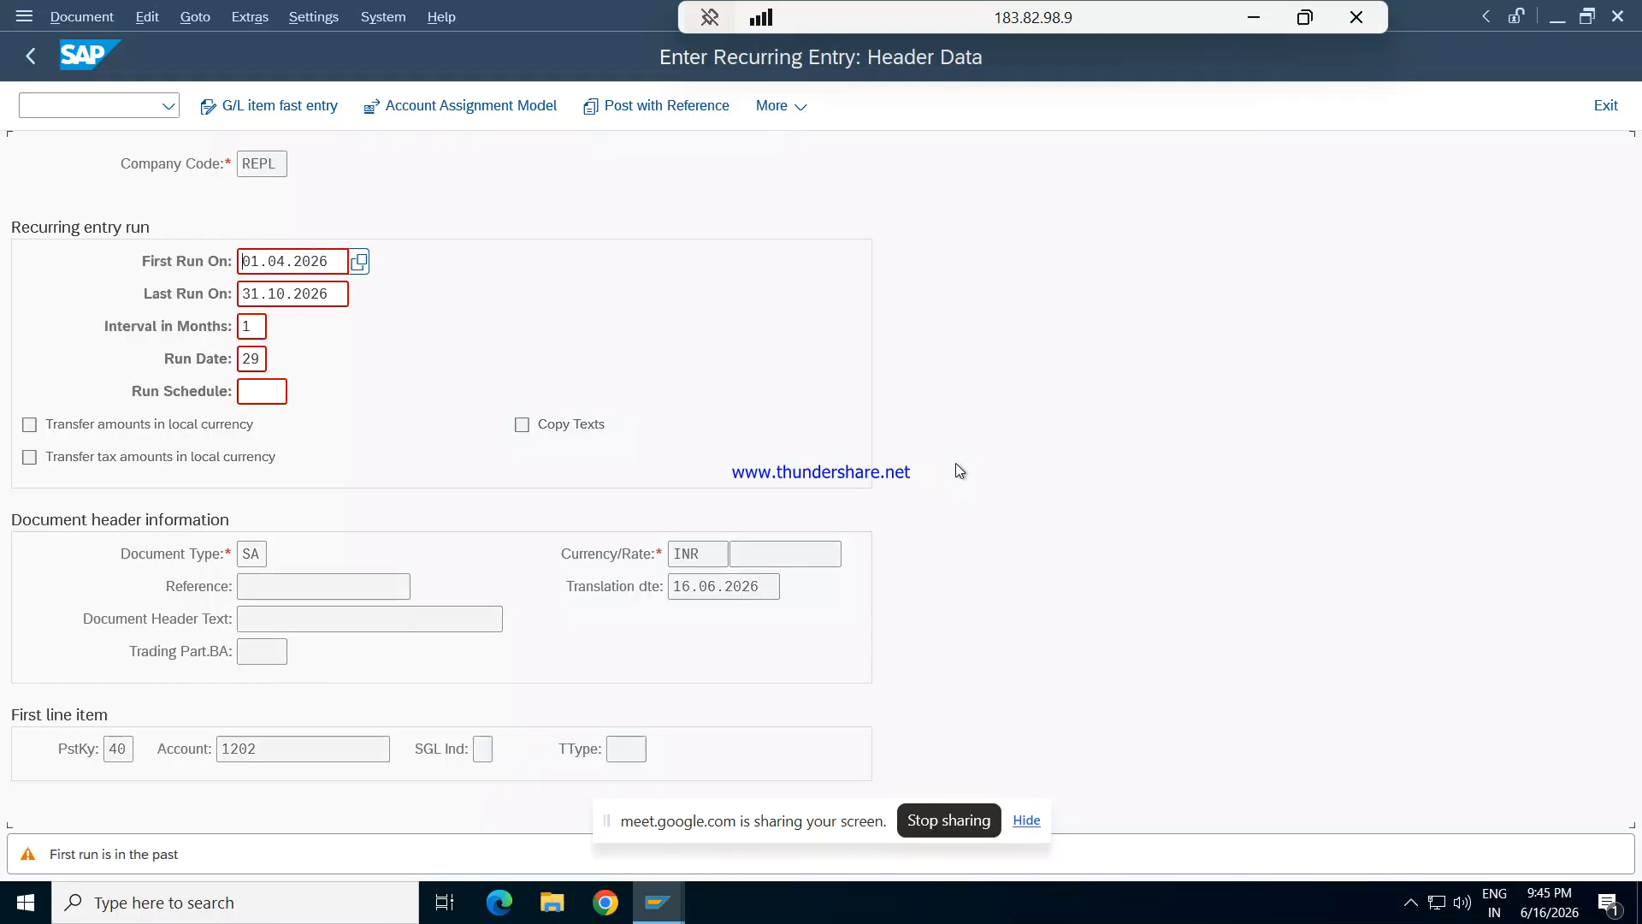
pyautogui.press('Return')
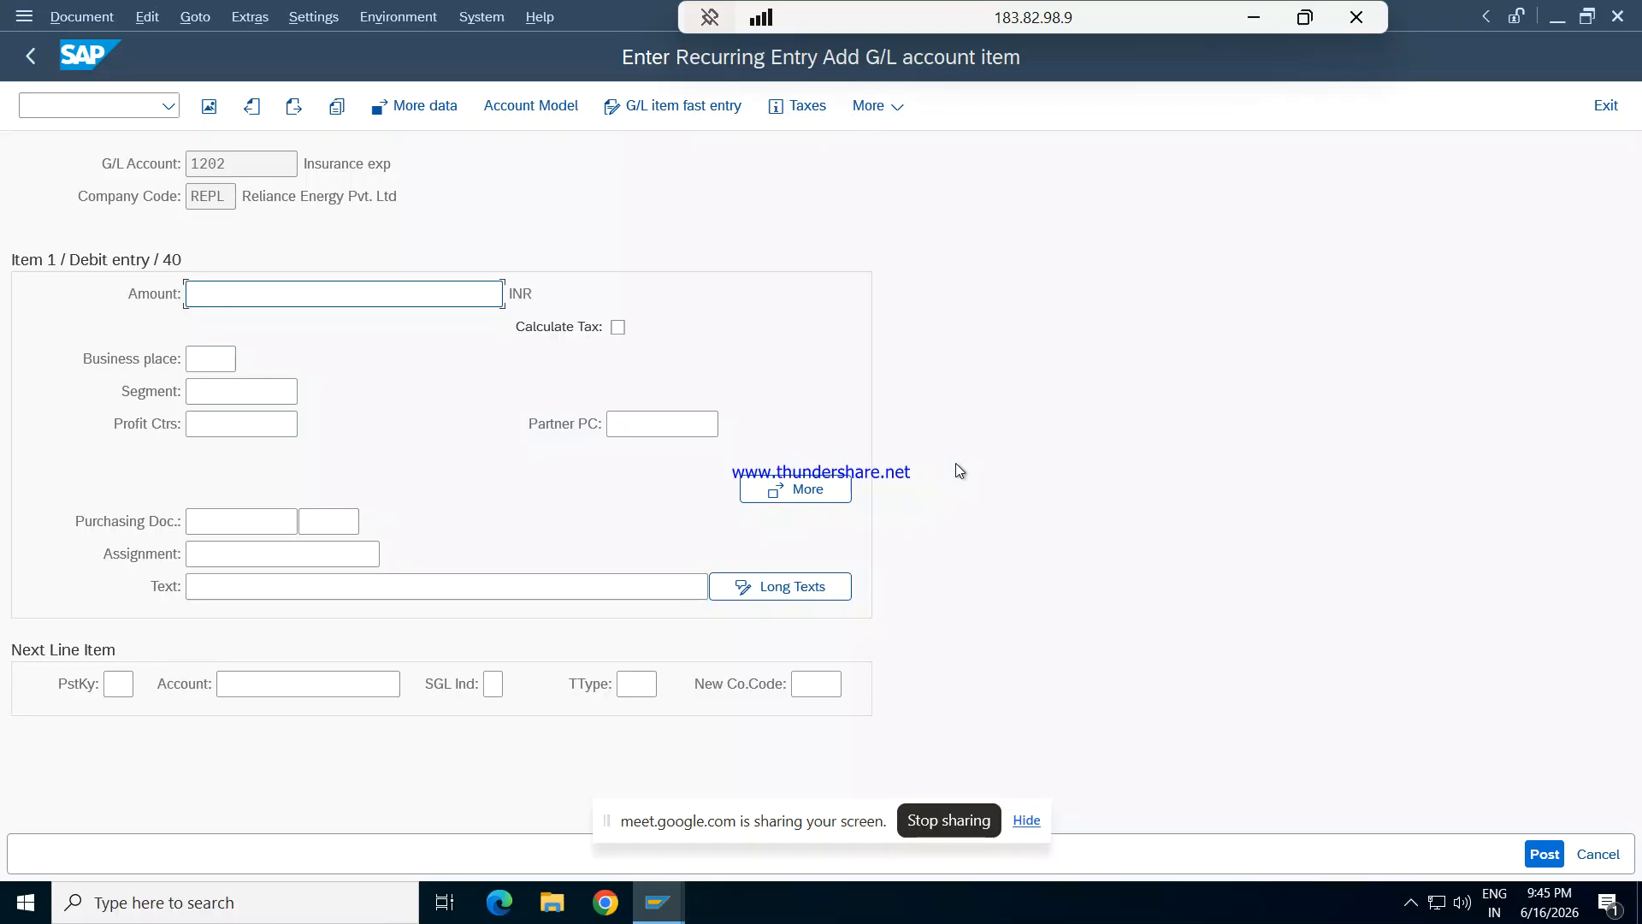
# - Set the Insurance exp debit item's amount to 35000 INR and enter the text "Being insurance exp recuring"
pyautogui.write('35000')
pyautogui.press('Tab')
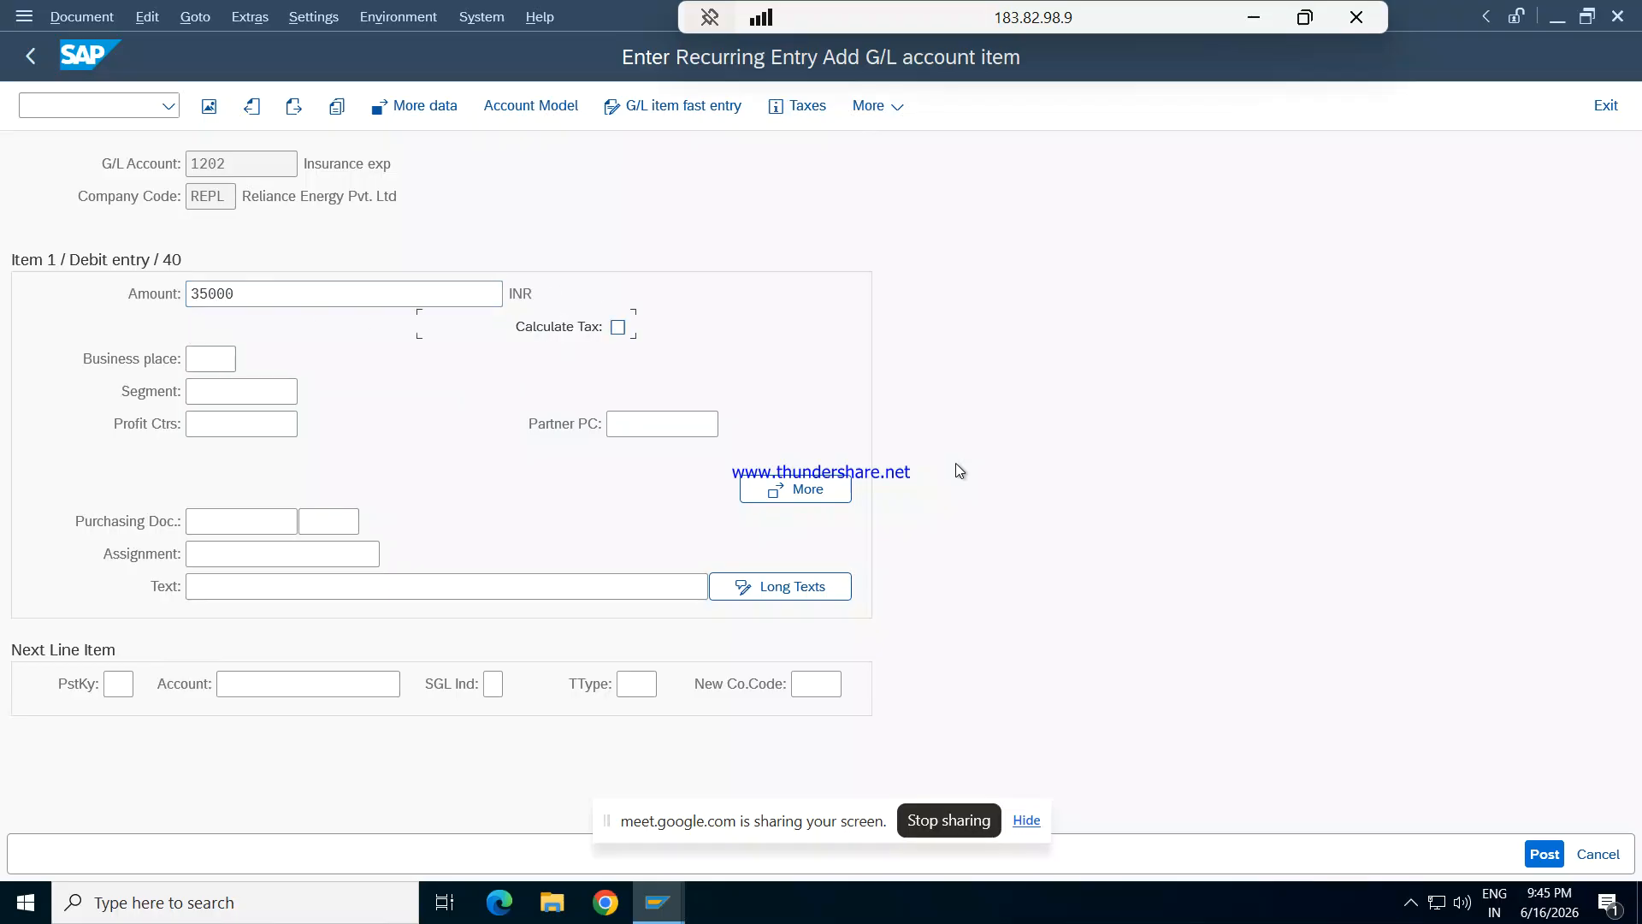
pyautogui.press('Tab')
pyautogui.press('Tab')
pyautogui.press('Tab')
pyautogui.press('Tab')
pyautogui.press('Tab')
pyautogui.press('Tab')
pyautogui.press('Tab')
pyautogui.press('Tab')
pyautogui.press('Tab')
pyautogui.write('bEING I')
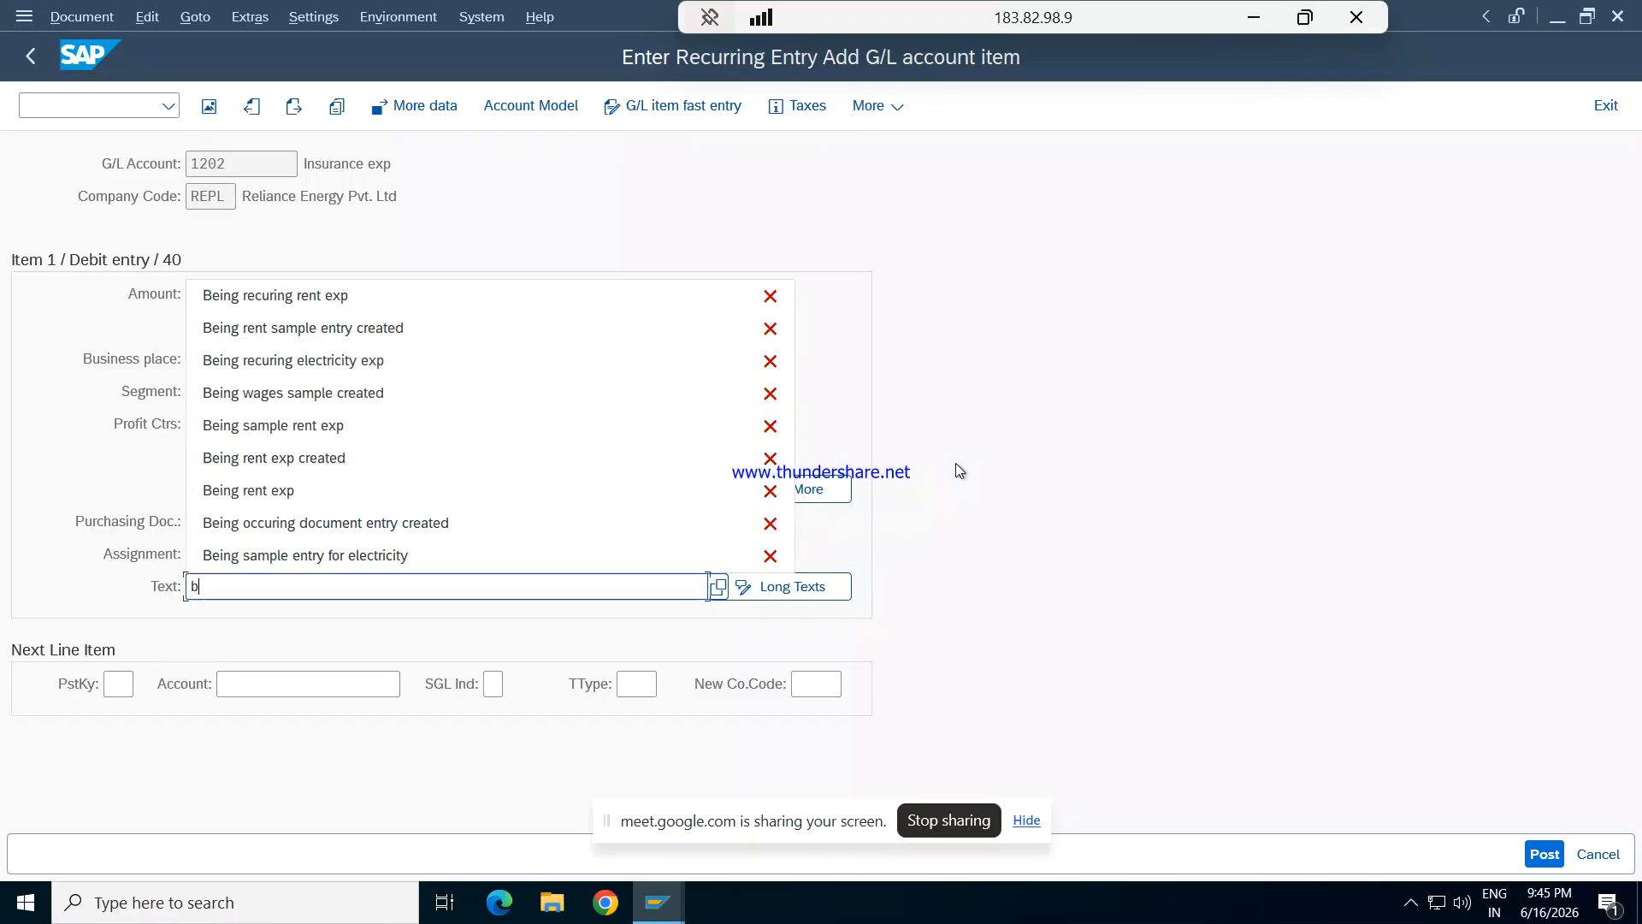
pyautogui.press('BackSpace')
pyautogui.press('BackSpace')
pyautogui.press('BackSpace')
pyautogui.press('BackSpace')
pyautogui.press('BackSpace')
pyautogui.press('BackSpace')
pyautogui.press('BackSpace')
pyautogui.write('Being')
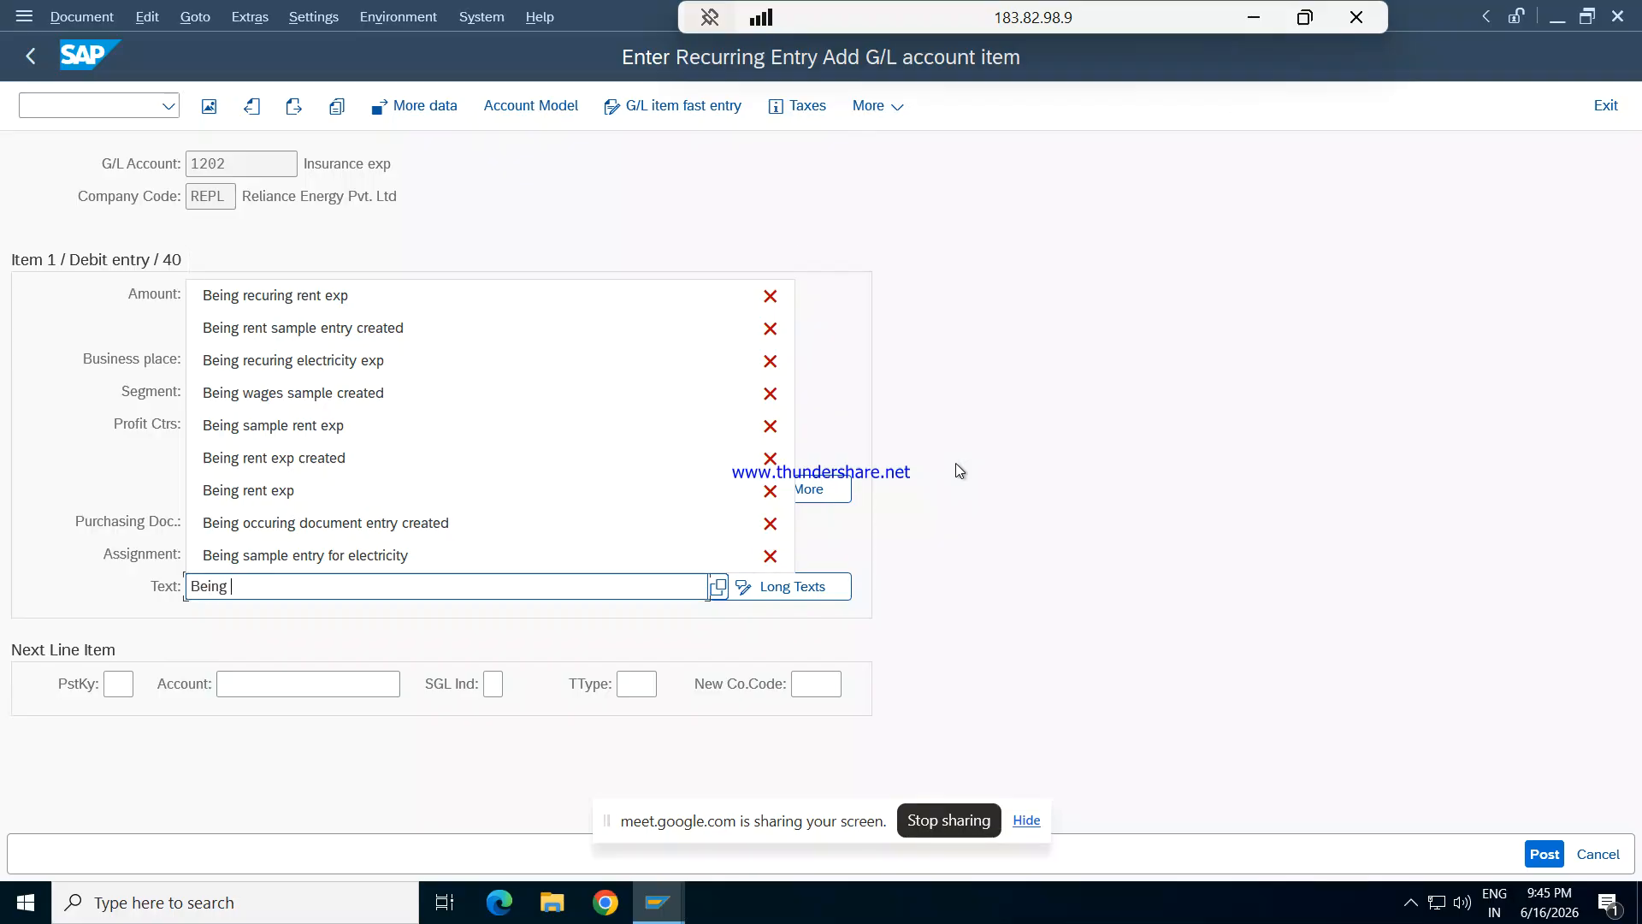
pyautogui.write(' in')
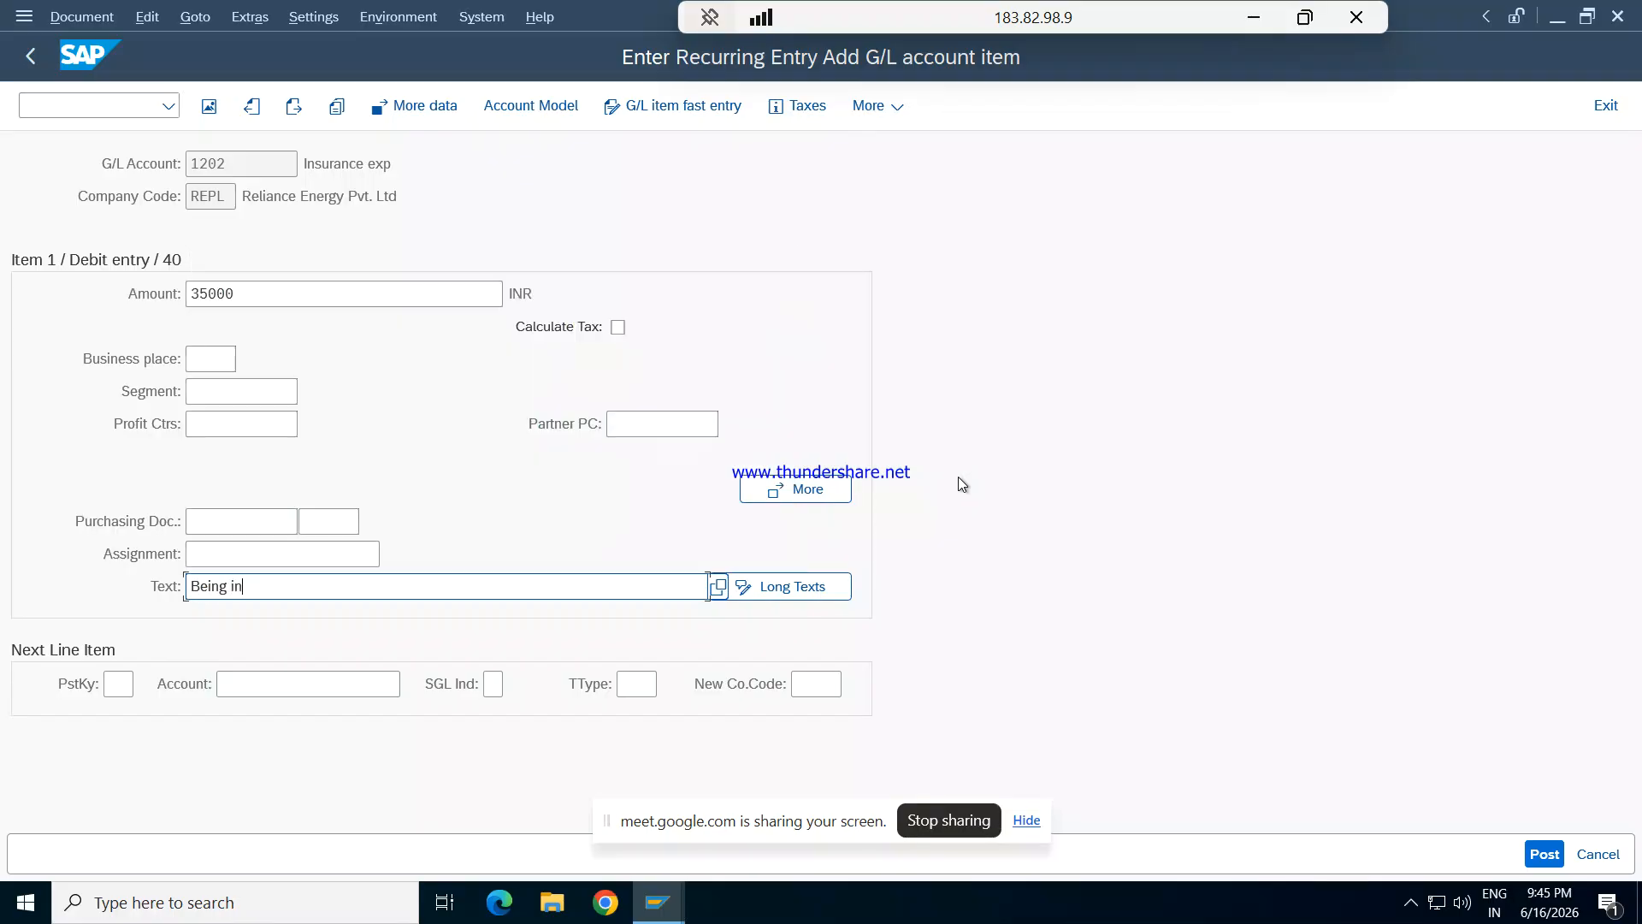
pyautogui.write('su')
pyautogui.write('rance e')
pyautogui.write('xp re')
pyautogui.write('re')
pyautogui.write('c')
pyautogui.write('uring')
# - Enter the next line item with posting key 50 and G/L account 204 Insurance payable, and proceed to its details with amount *
pyautogui.press('Tab')
pyautogui.press('Tab')
pyautogui.write('50')
pyautogui.press('Tab')
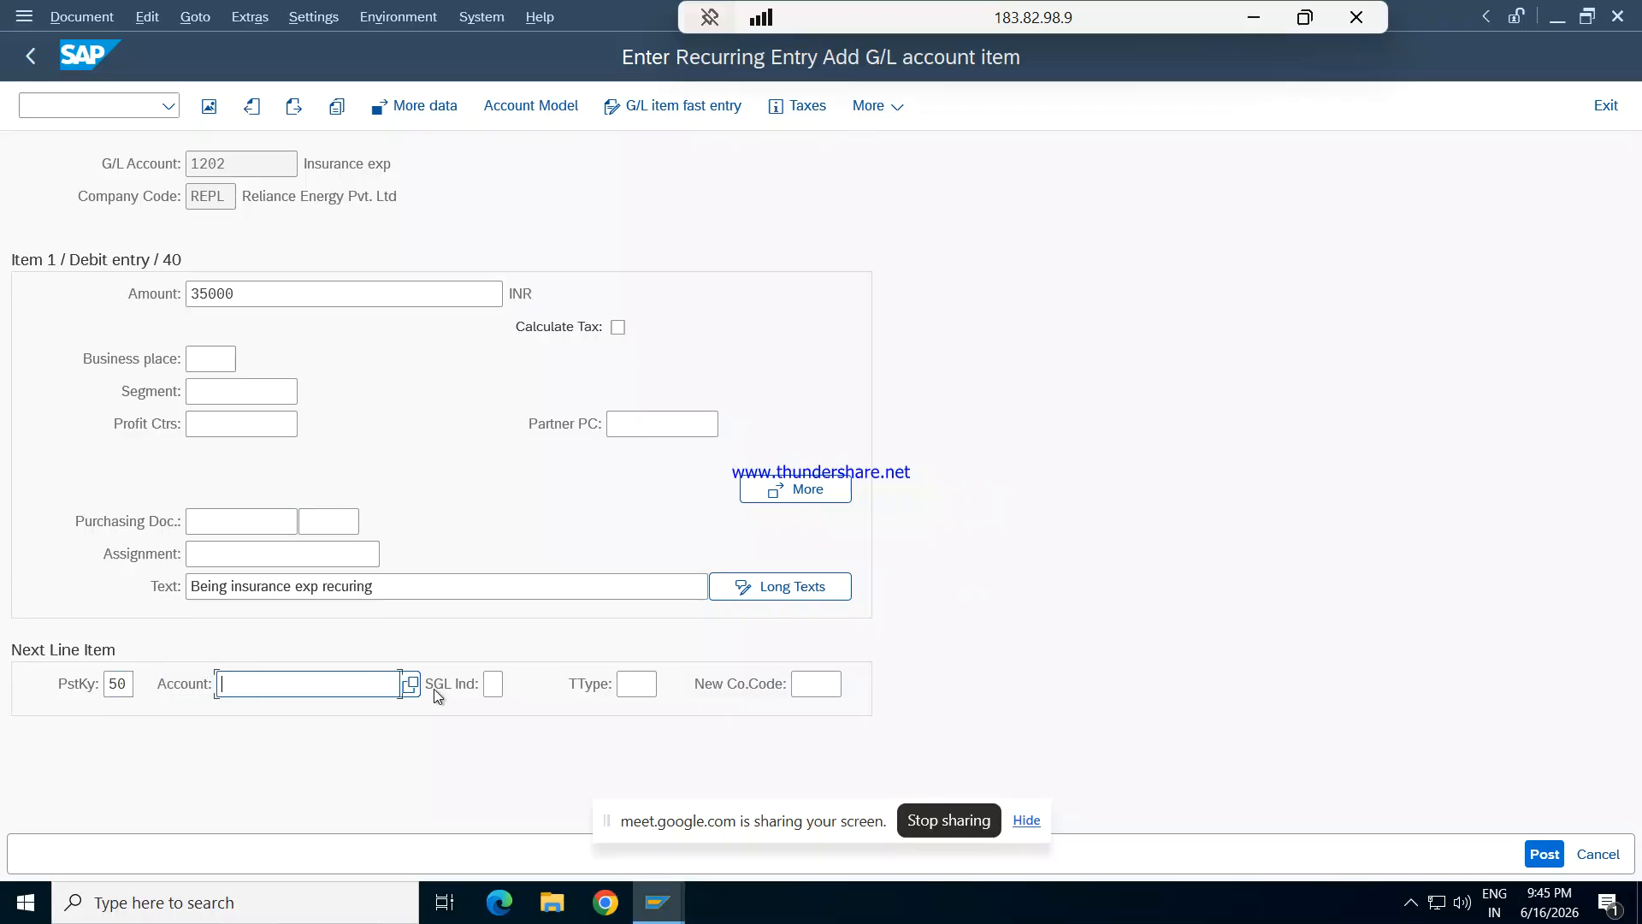
pyautogui.click(411, 684)
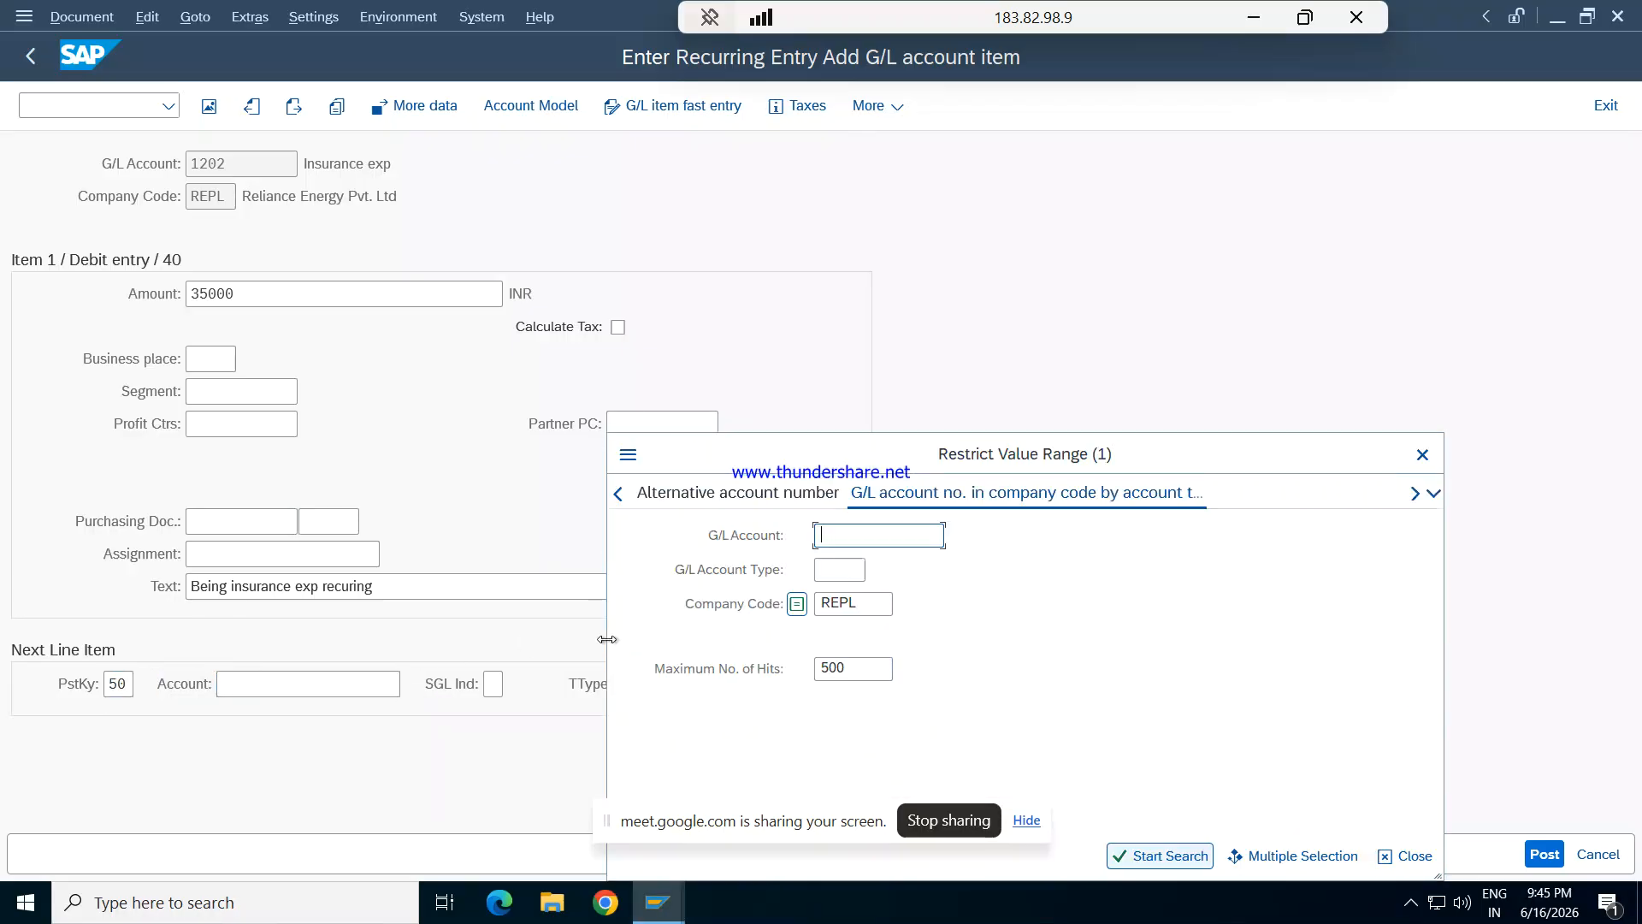
pyautogui.press('Return')
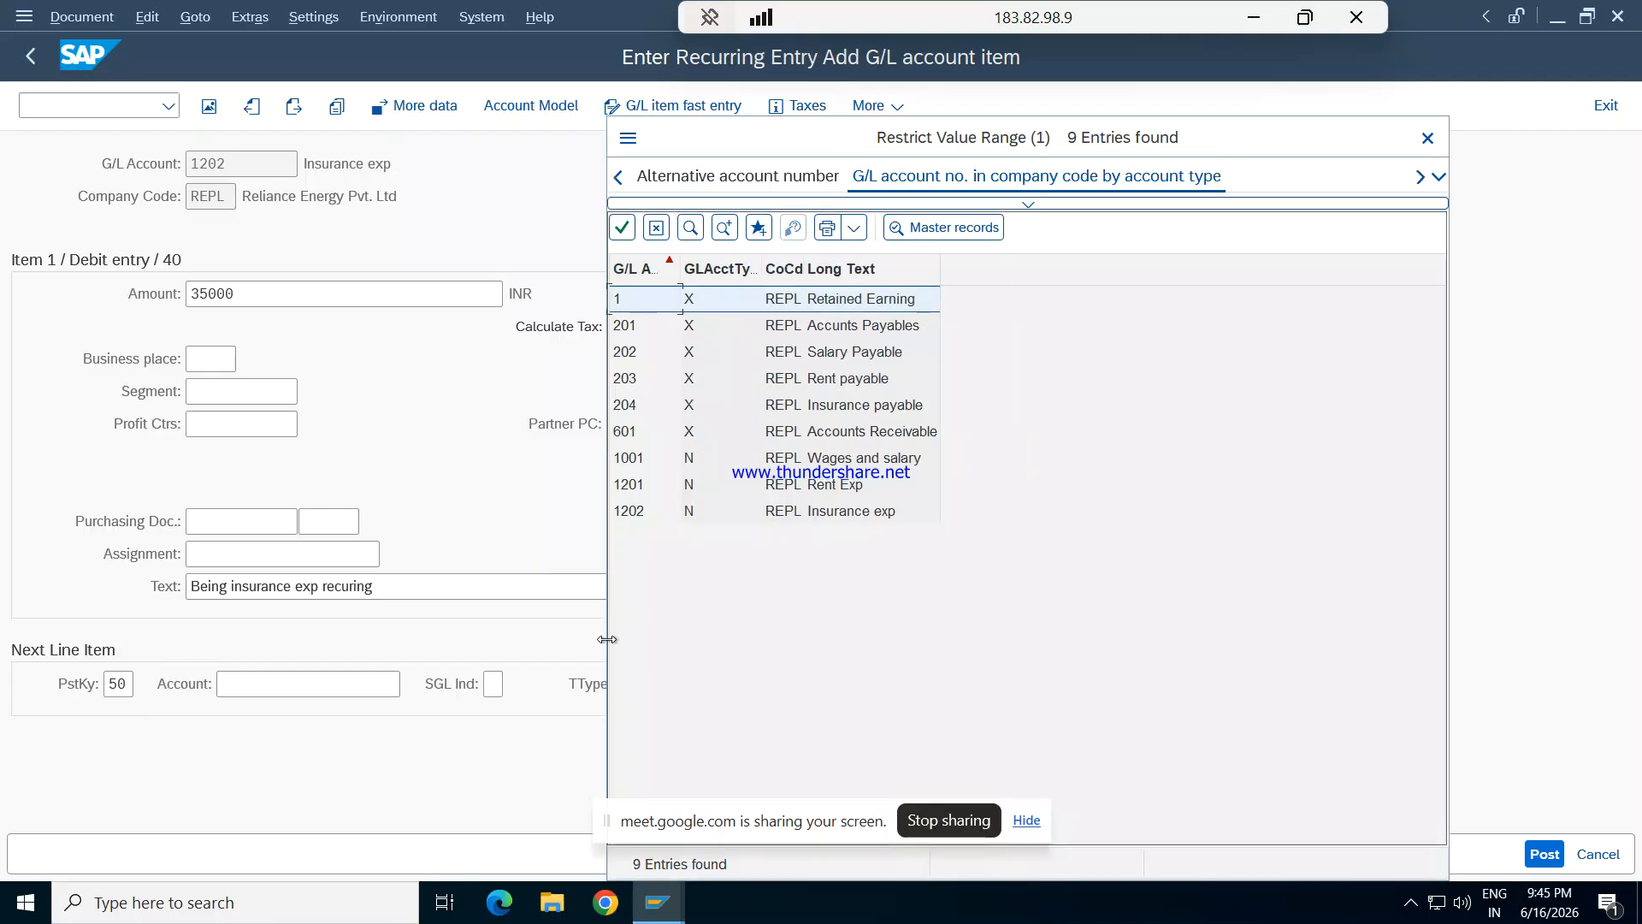
pyautogui.press('Down')
pyautogui.press('Down')
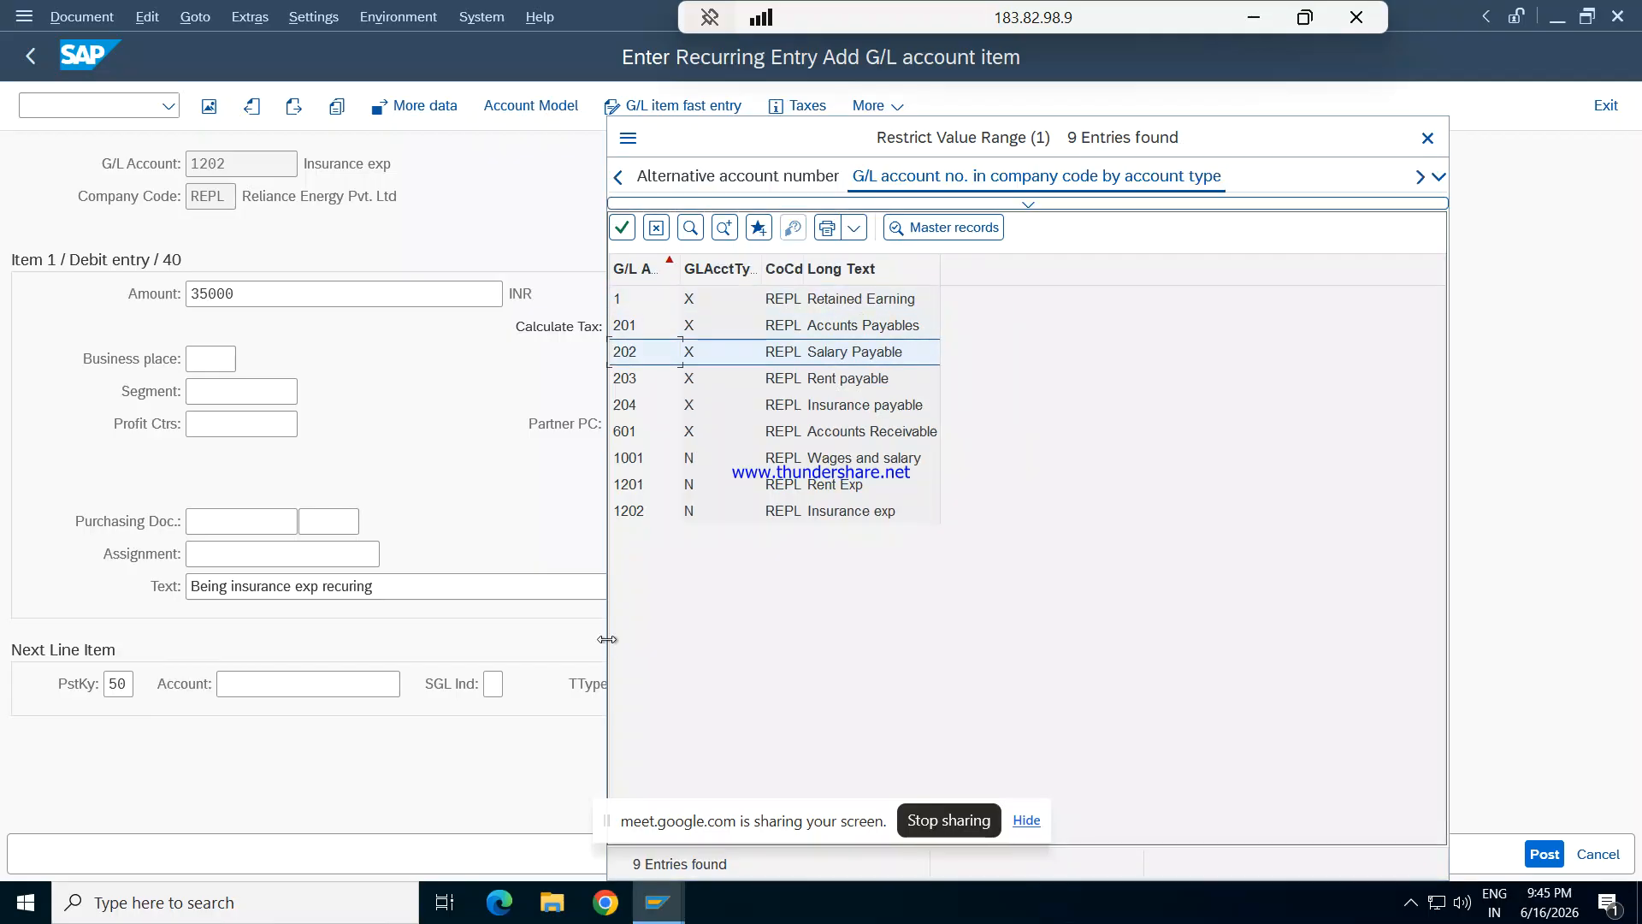
pyautogui.press('Down')
pyautogui.press('Down')
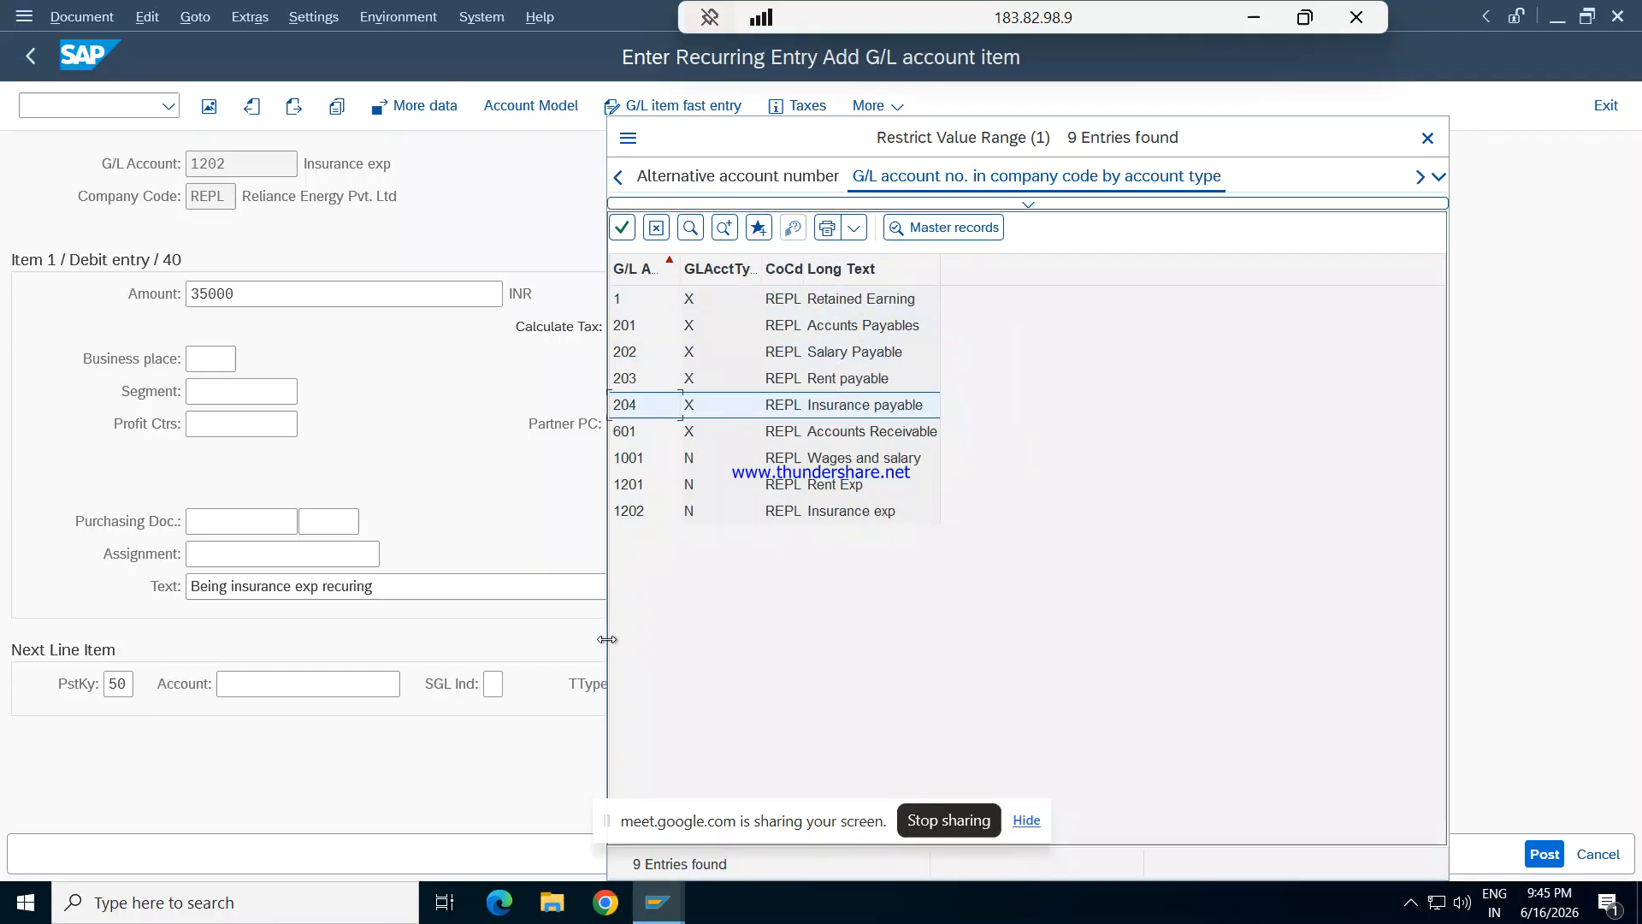
pyautogui.press('Return')
pyautogui.press('Tab')
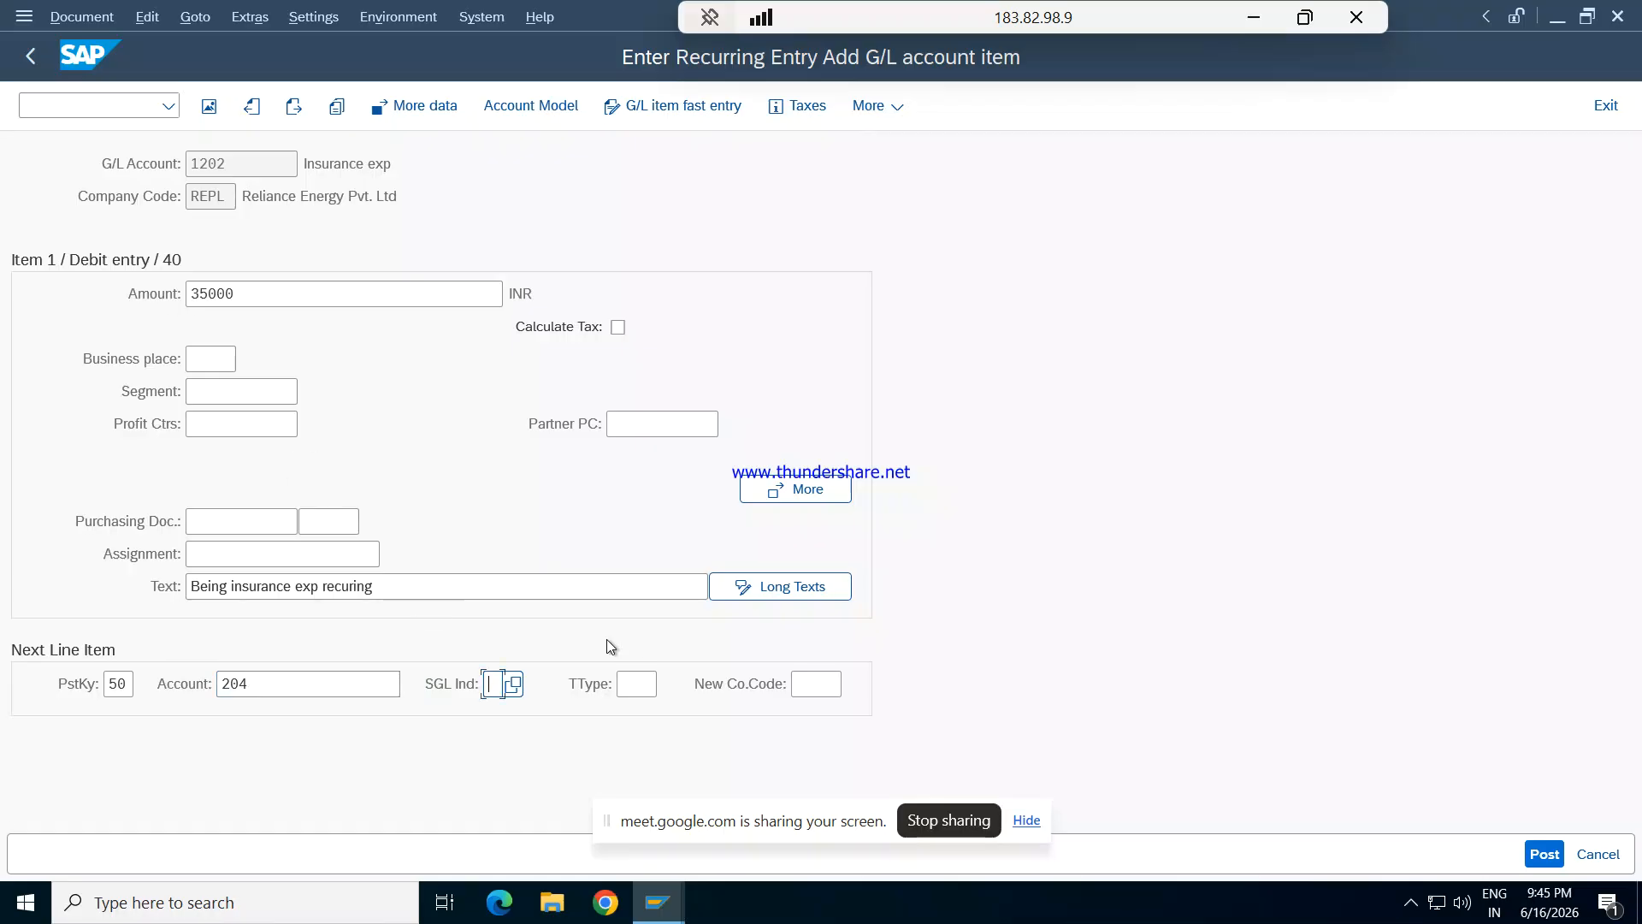
pyautogui.press('Return')
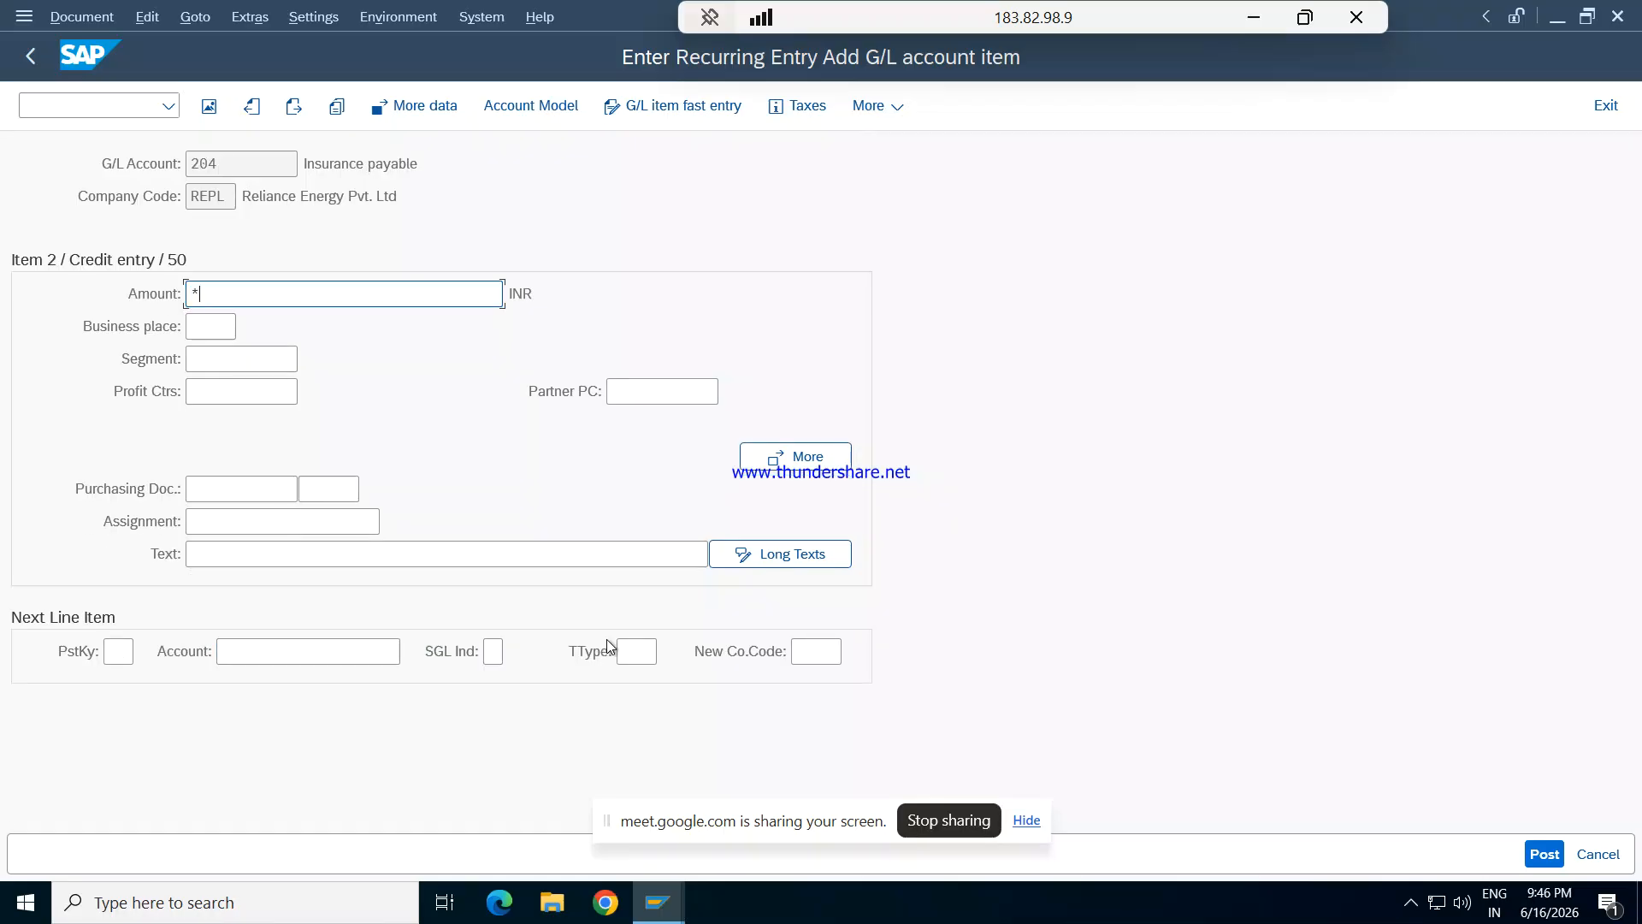
# - Copy the previous text into the Insurance payable item with +, post the recurring entry and return to SAP Easy Access
pyautogui.click(456, 551)
pyautogui.write('+')
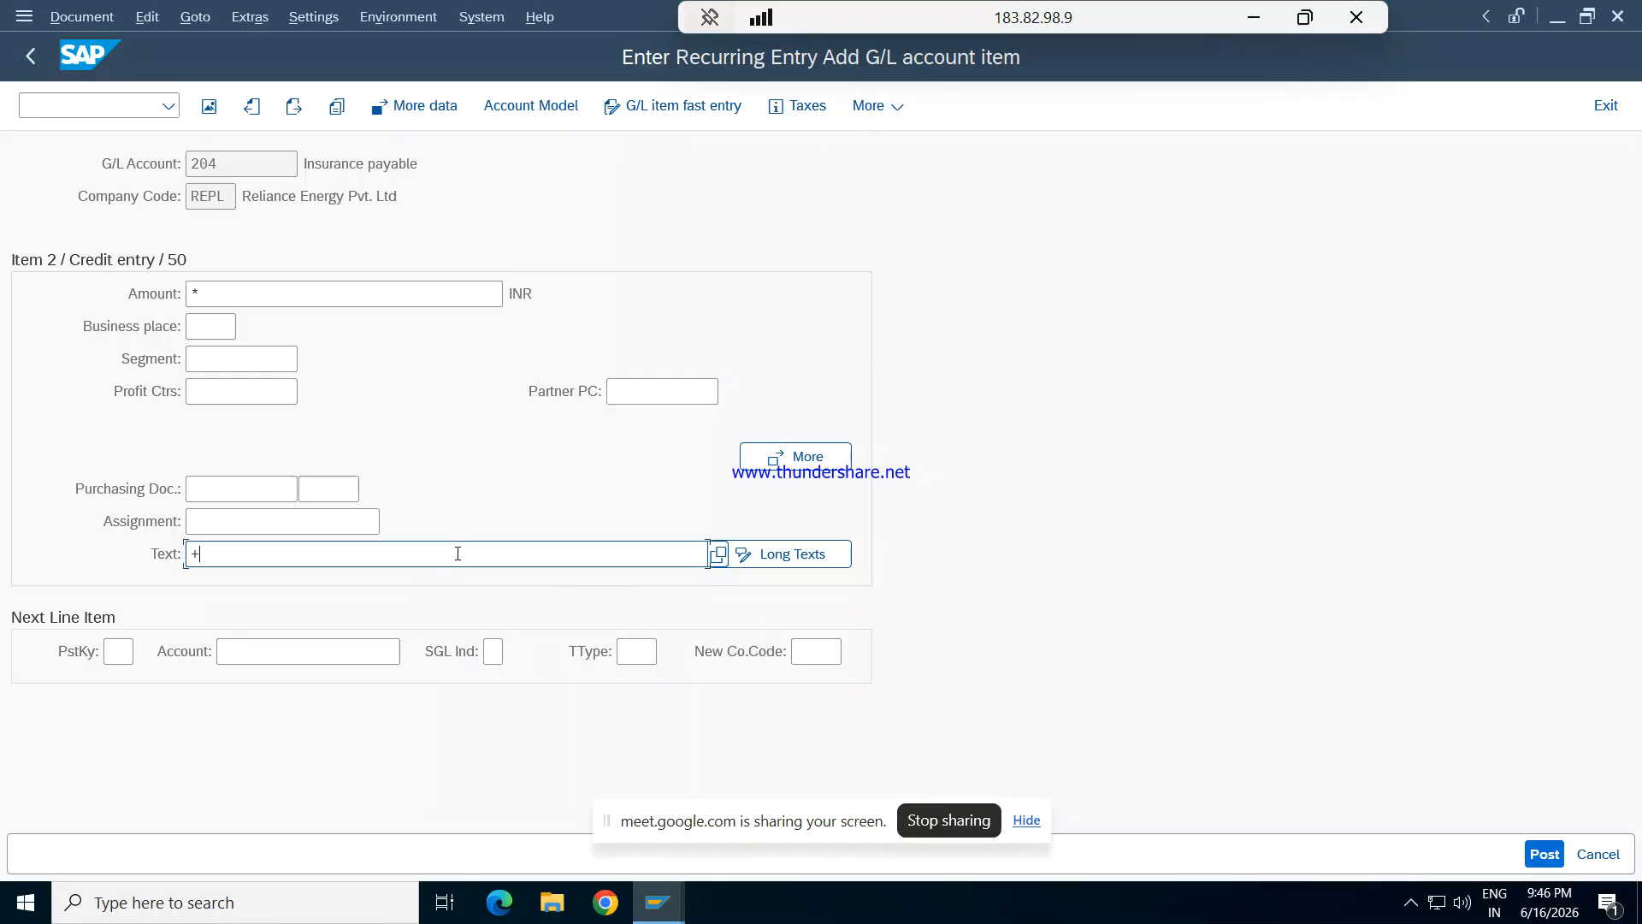
pyautogui.press('Return')
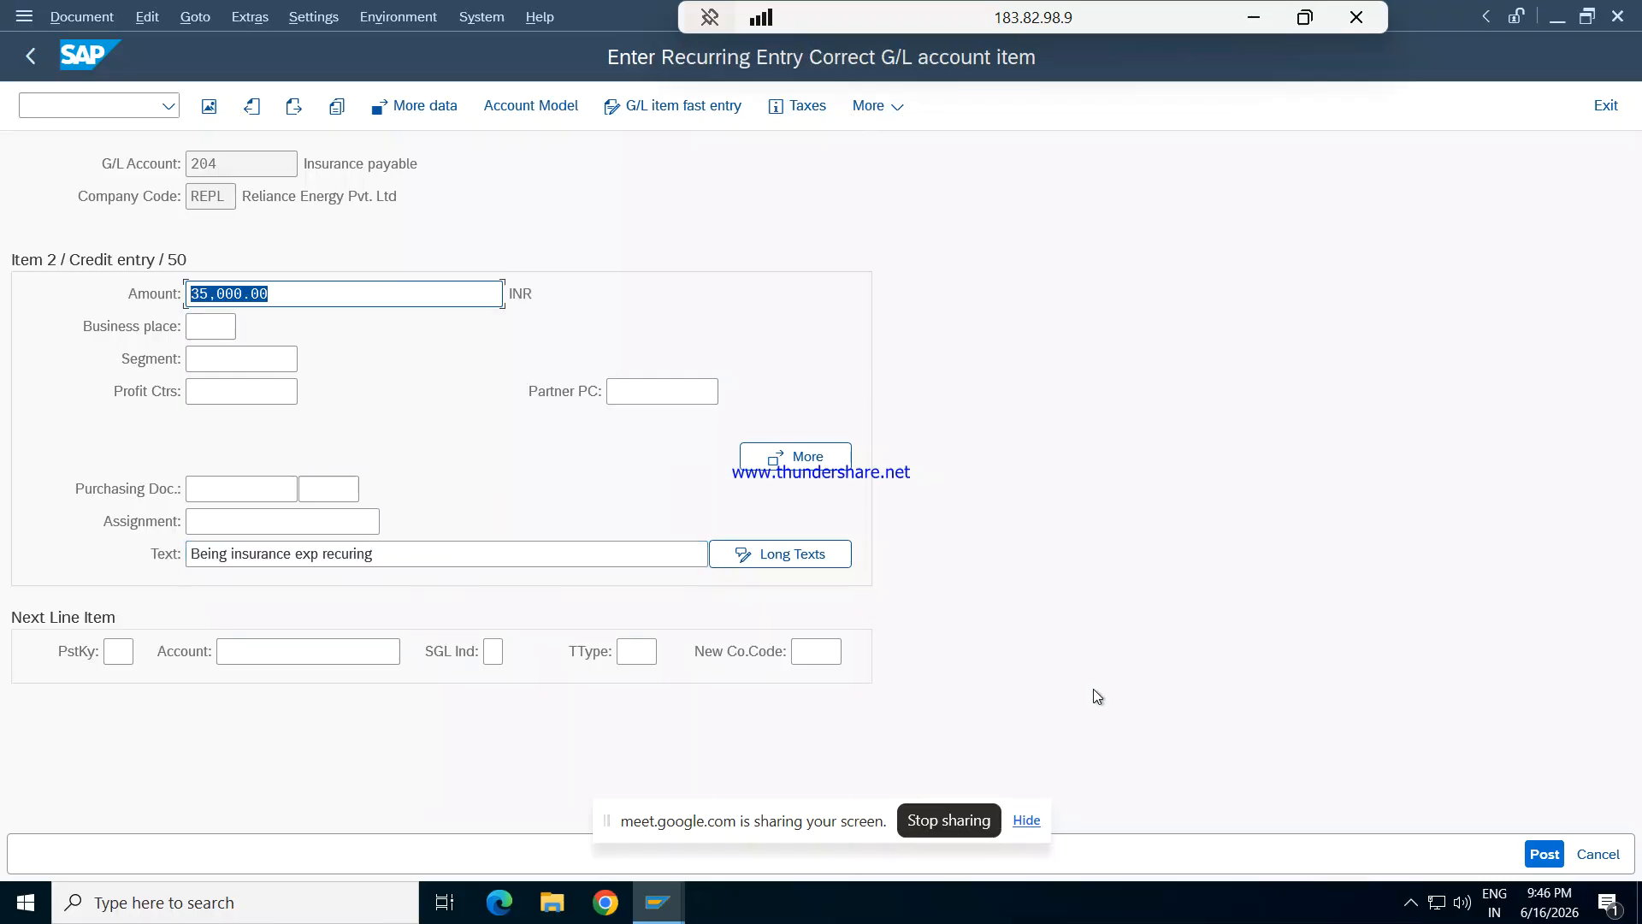
pyautogui.click(1546, 853)
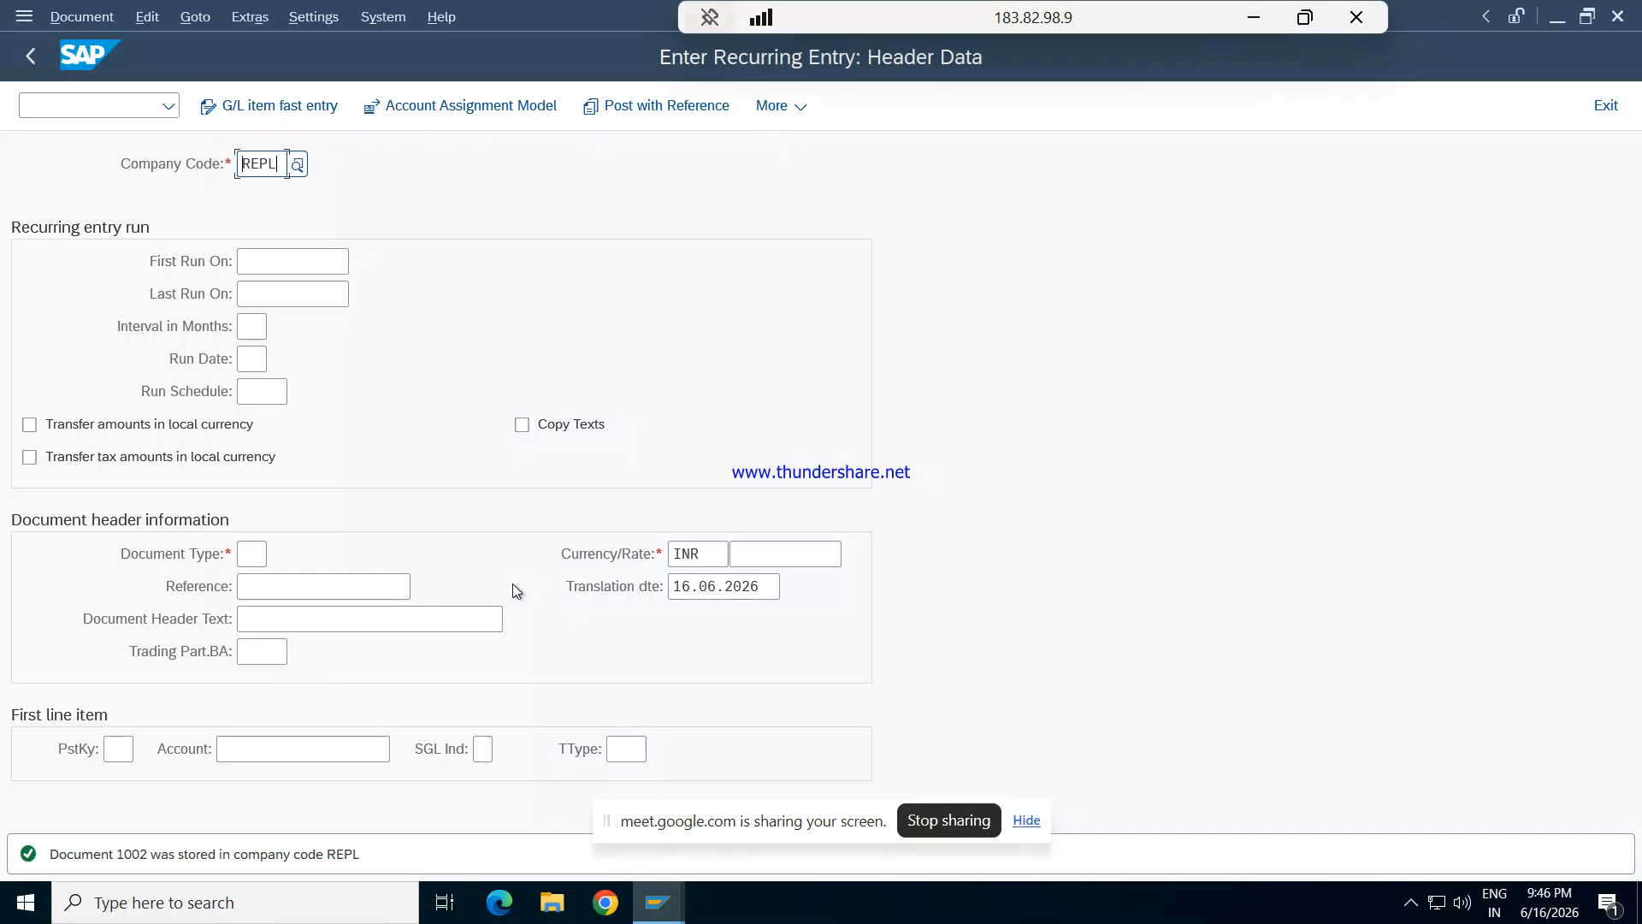
pyautogui.press('F3')
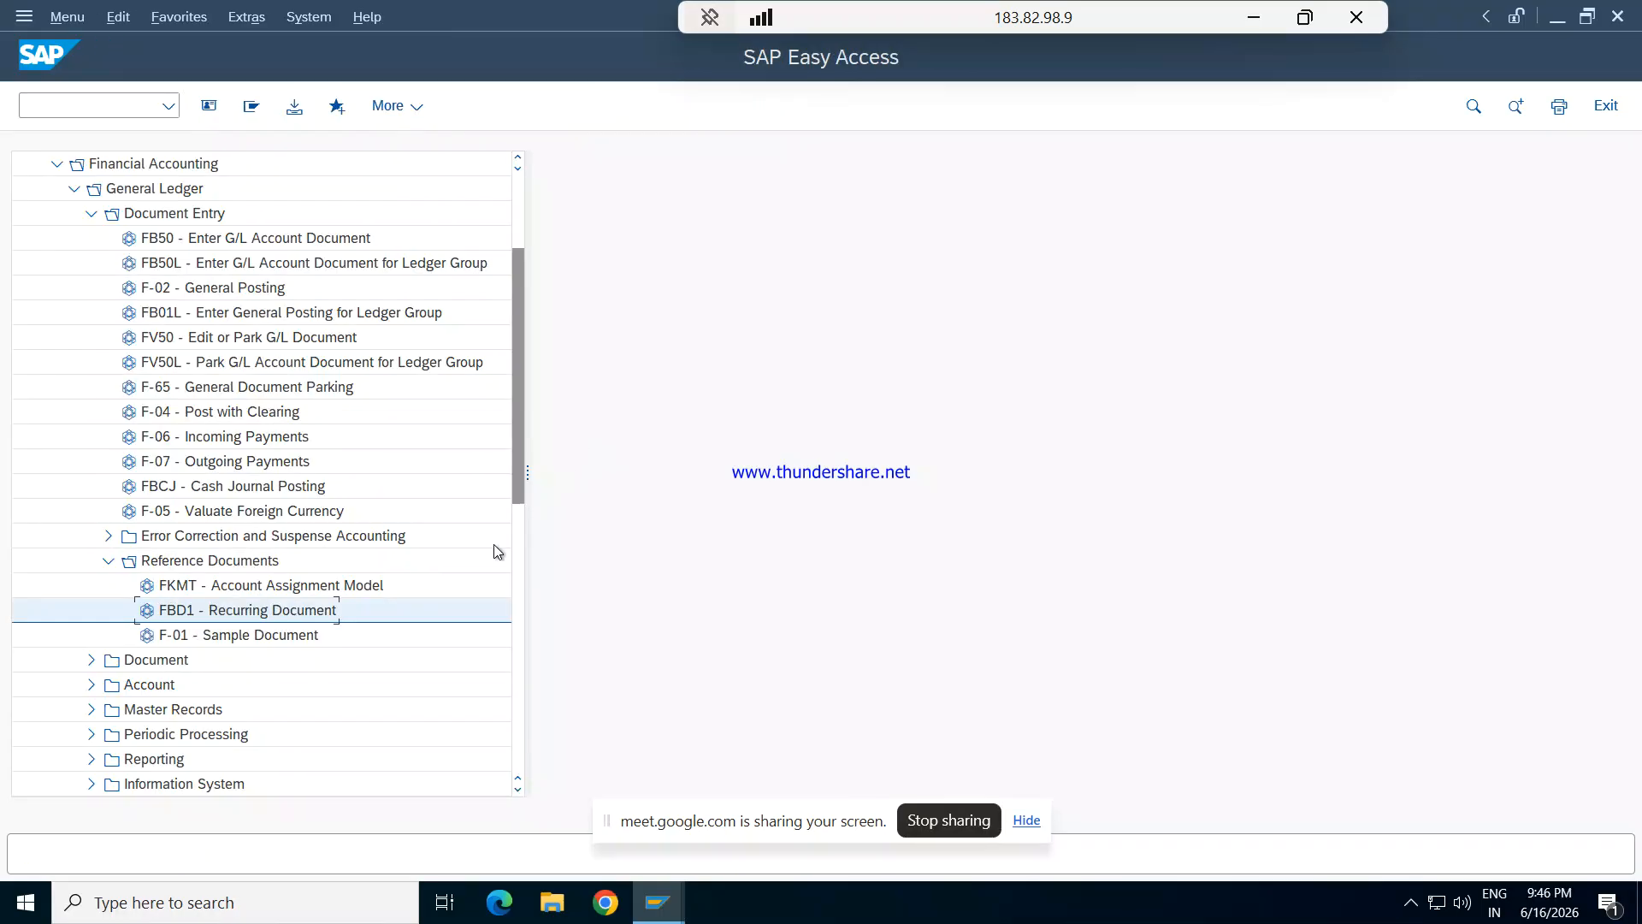
# - Collapse Document Entry and open F.15 - Lists from the General Ledger's Periodic Processing, Recurring Entries folder
pyautogui.click(109, 561)
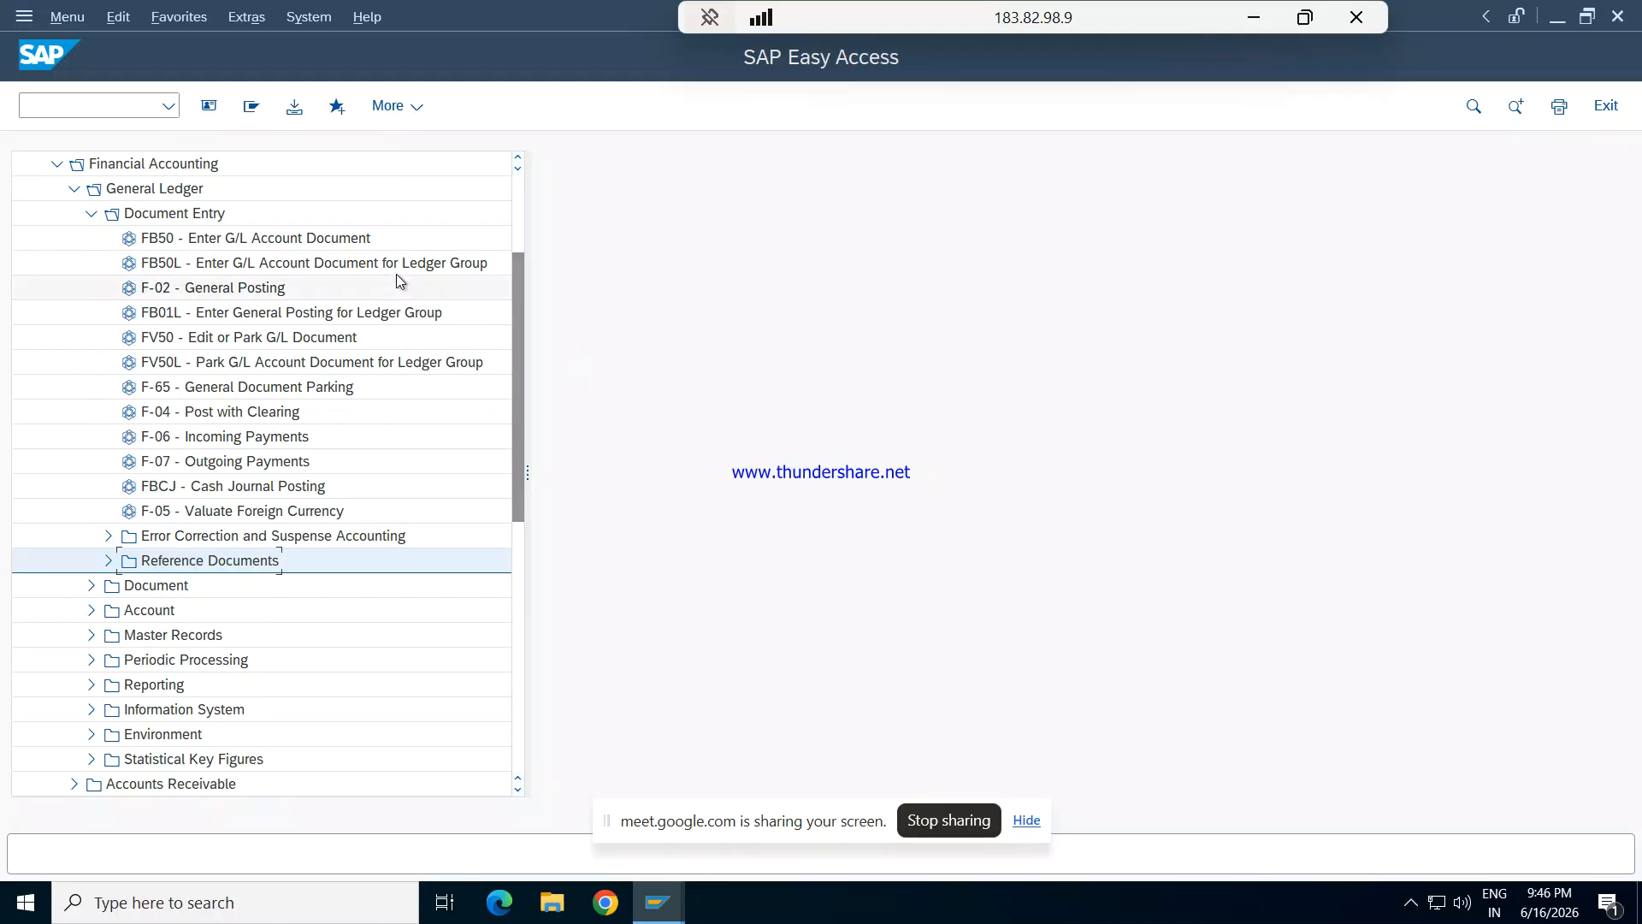
pyautogui.click(92, 214)
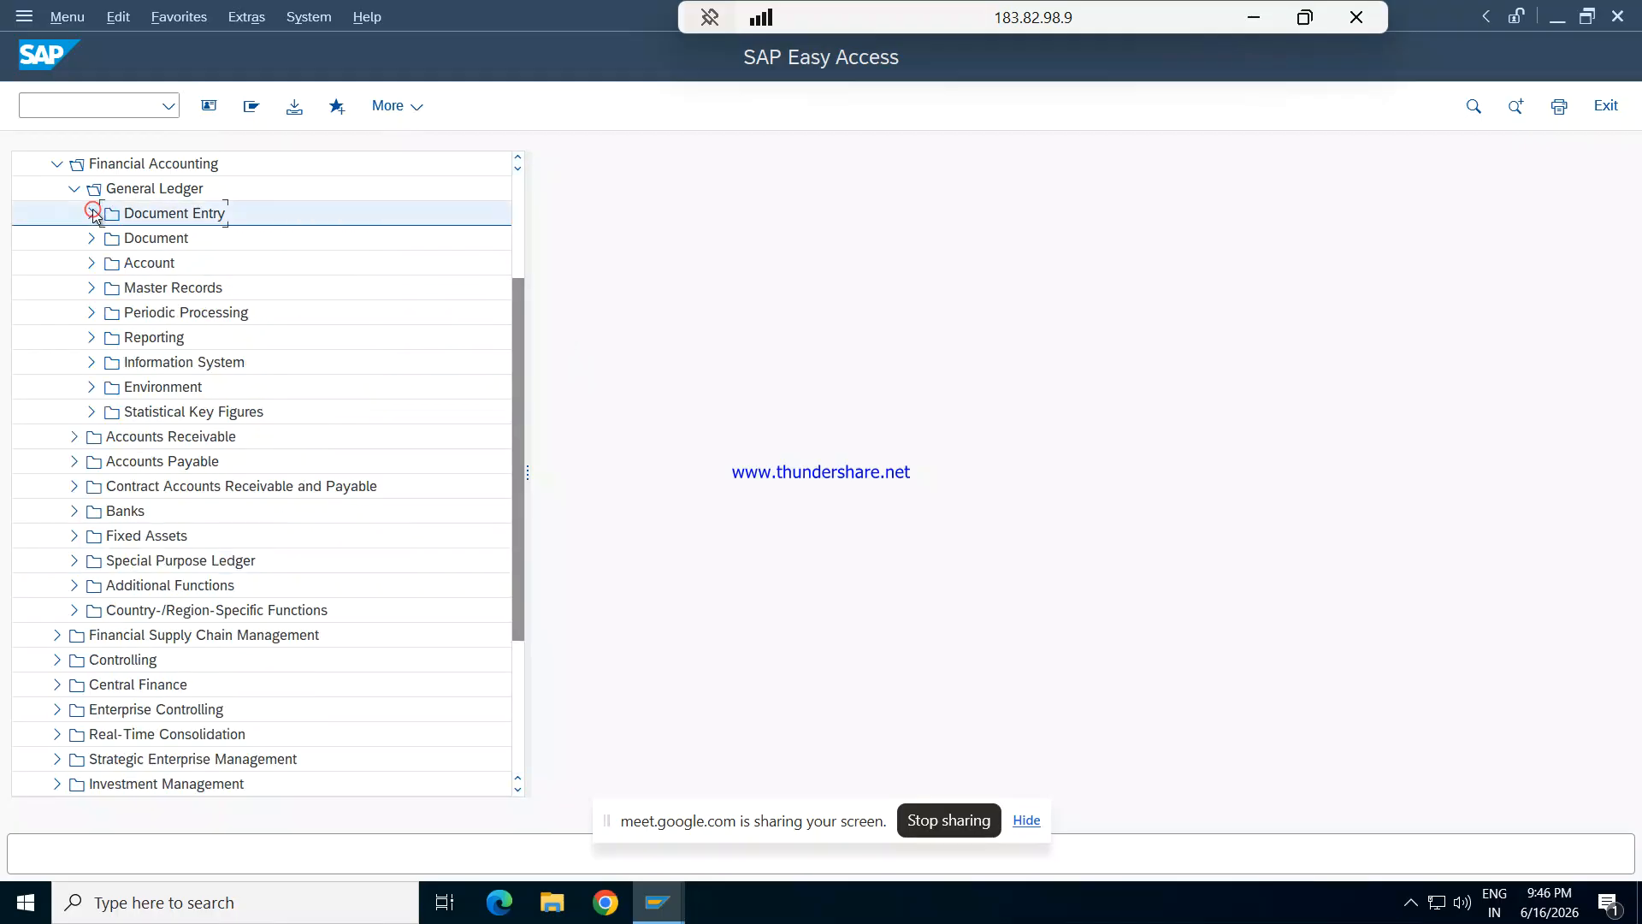
pyautogui.click(91, 314)
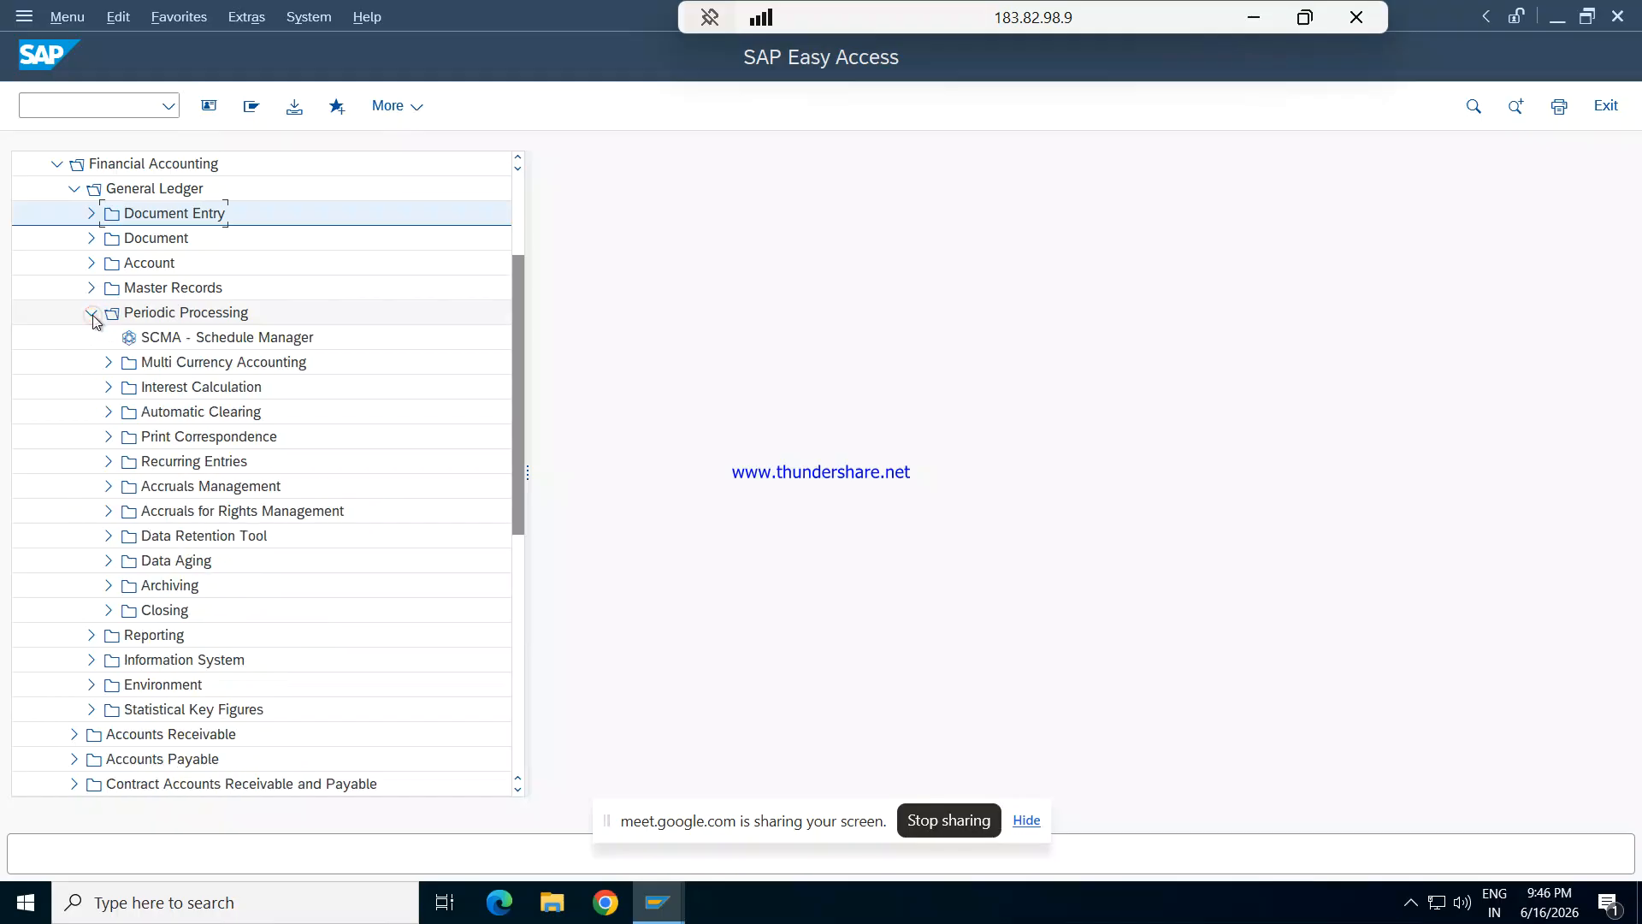
pyautogui.click(109, 462)
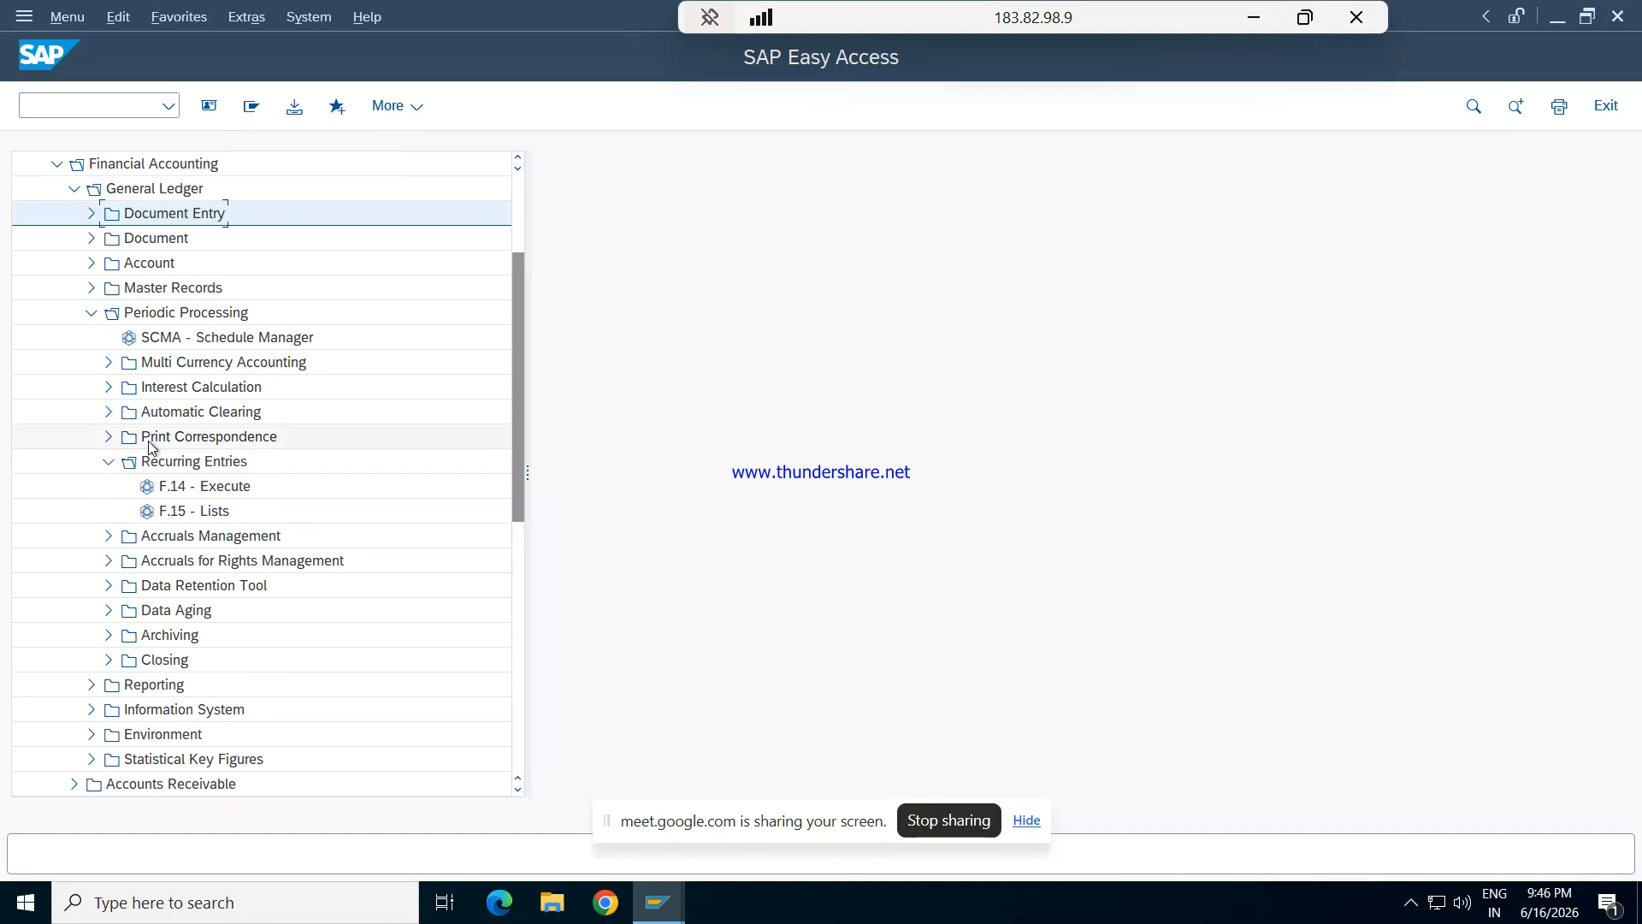
pyautogui.doubleClick(179, 512)
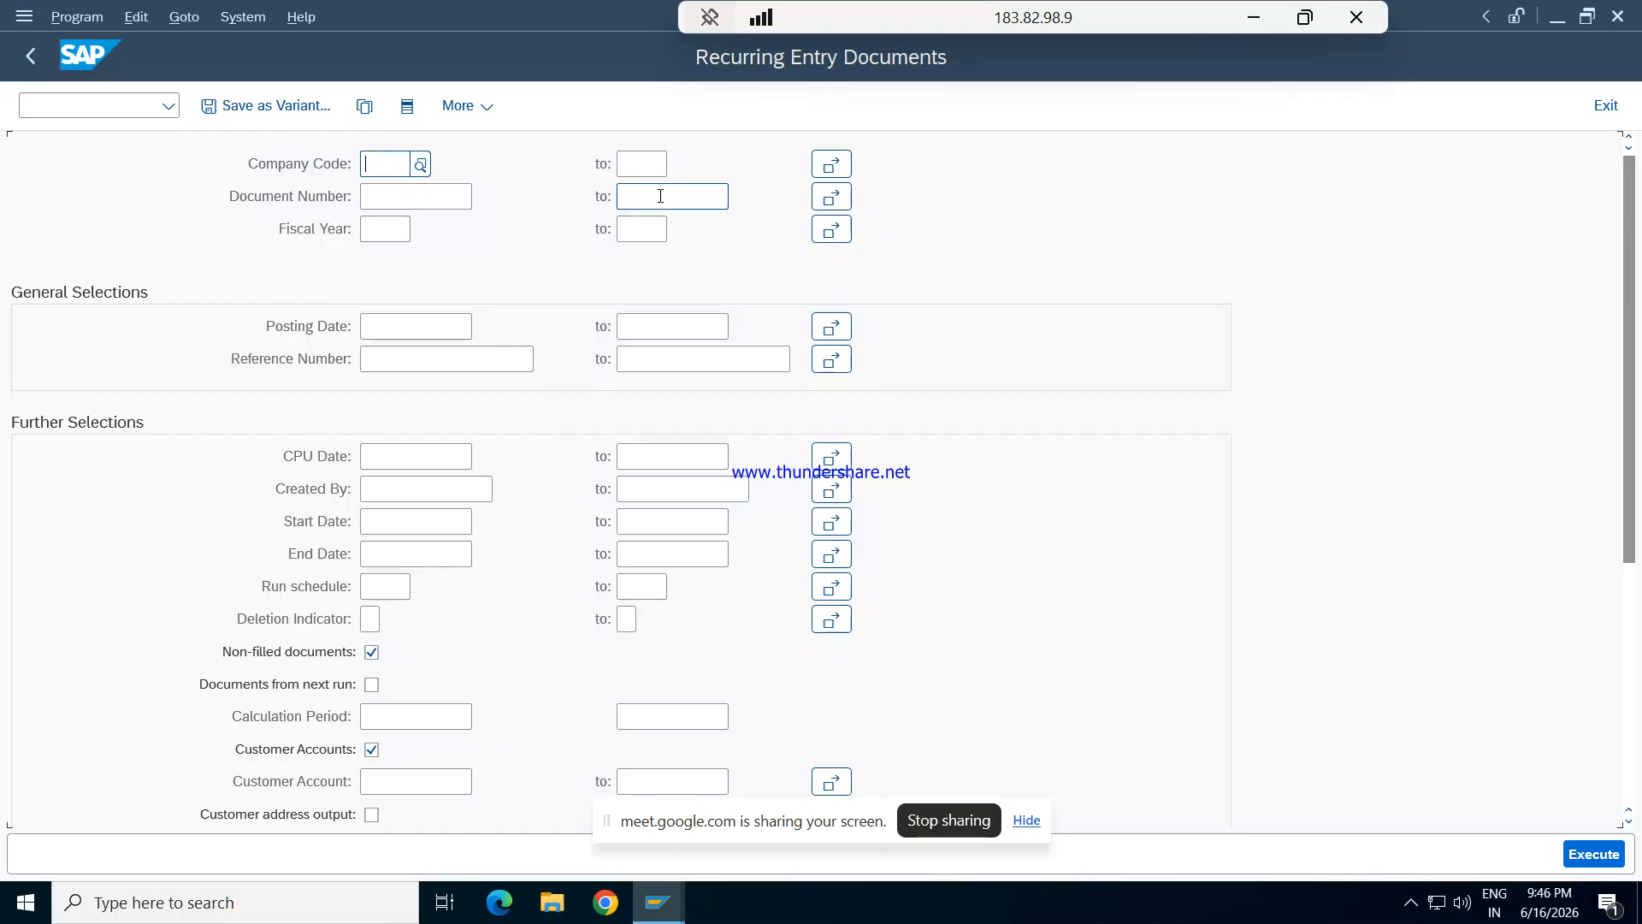
# - List the recurring entry documents of company code REPL, review them and return to SAP Easy Access
pyautogui.write('repl')
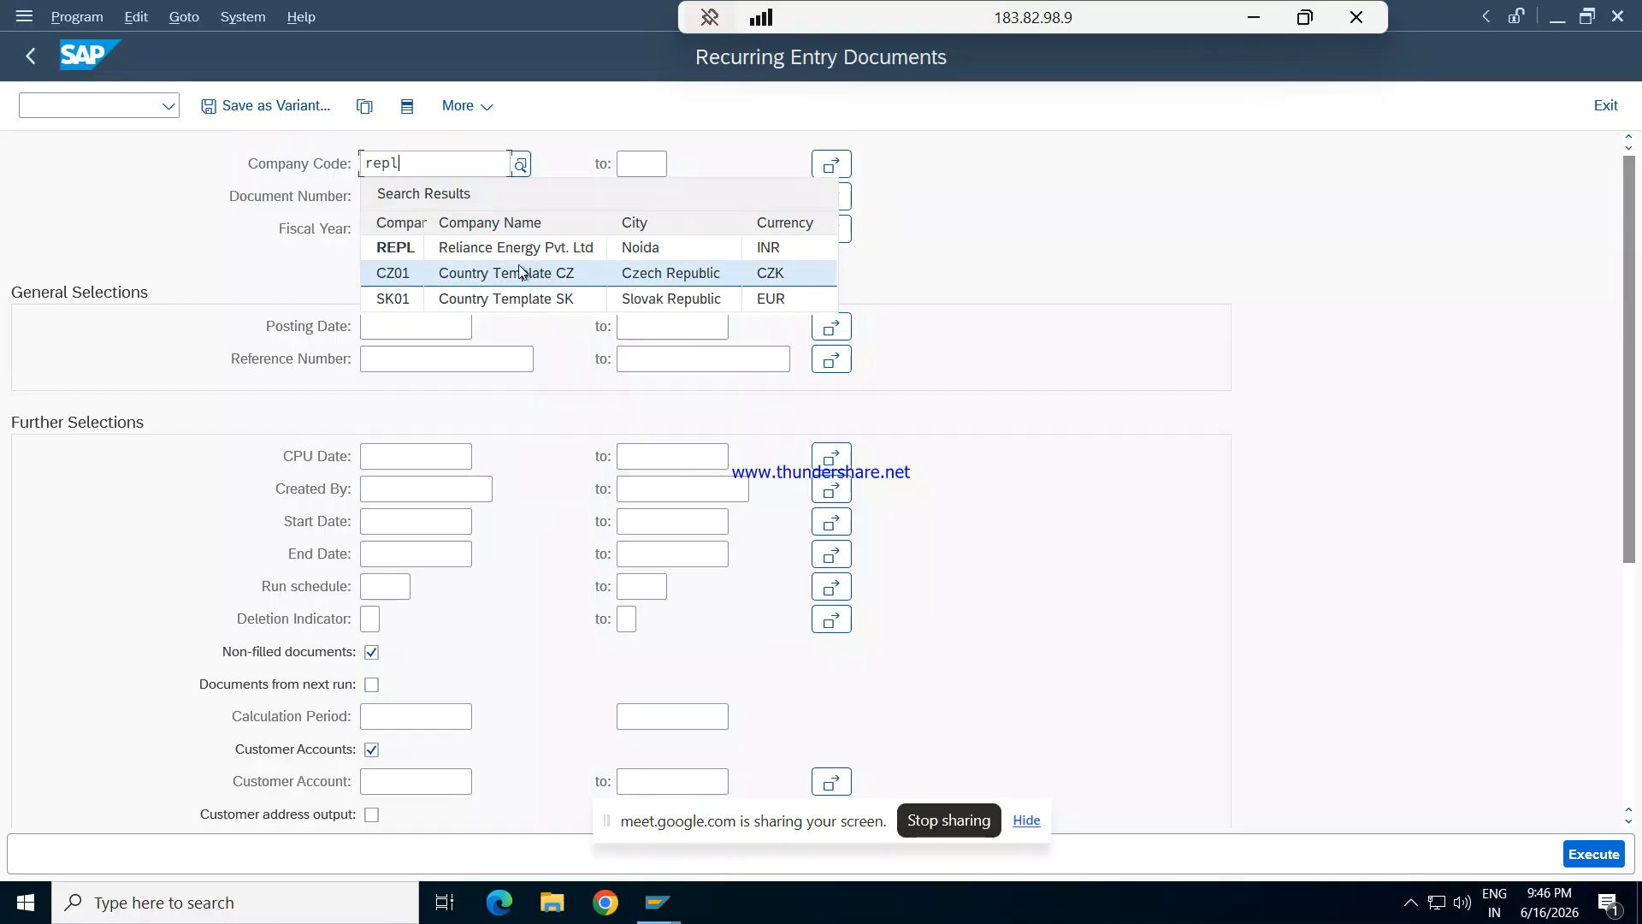
pyautogui.click(512, 248)
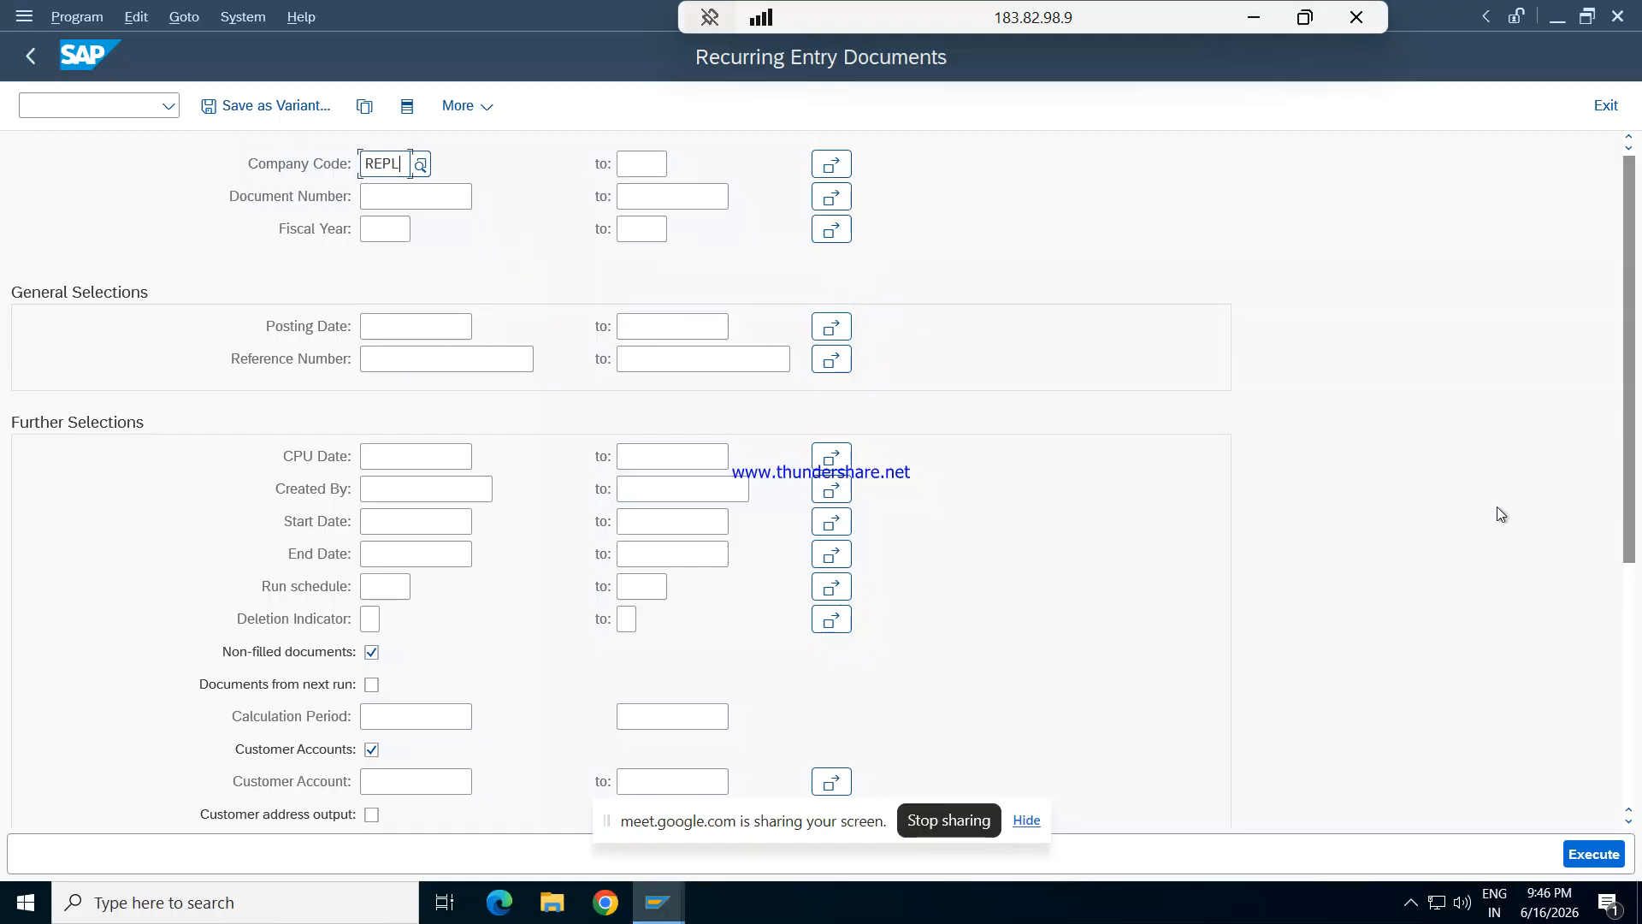
pyautogui.click(1577, 858)
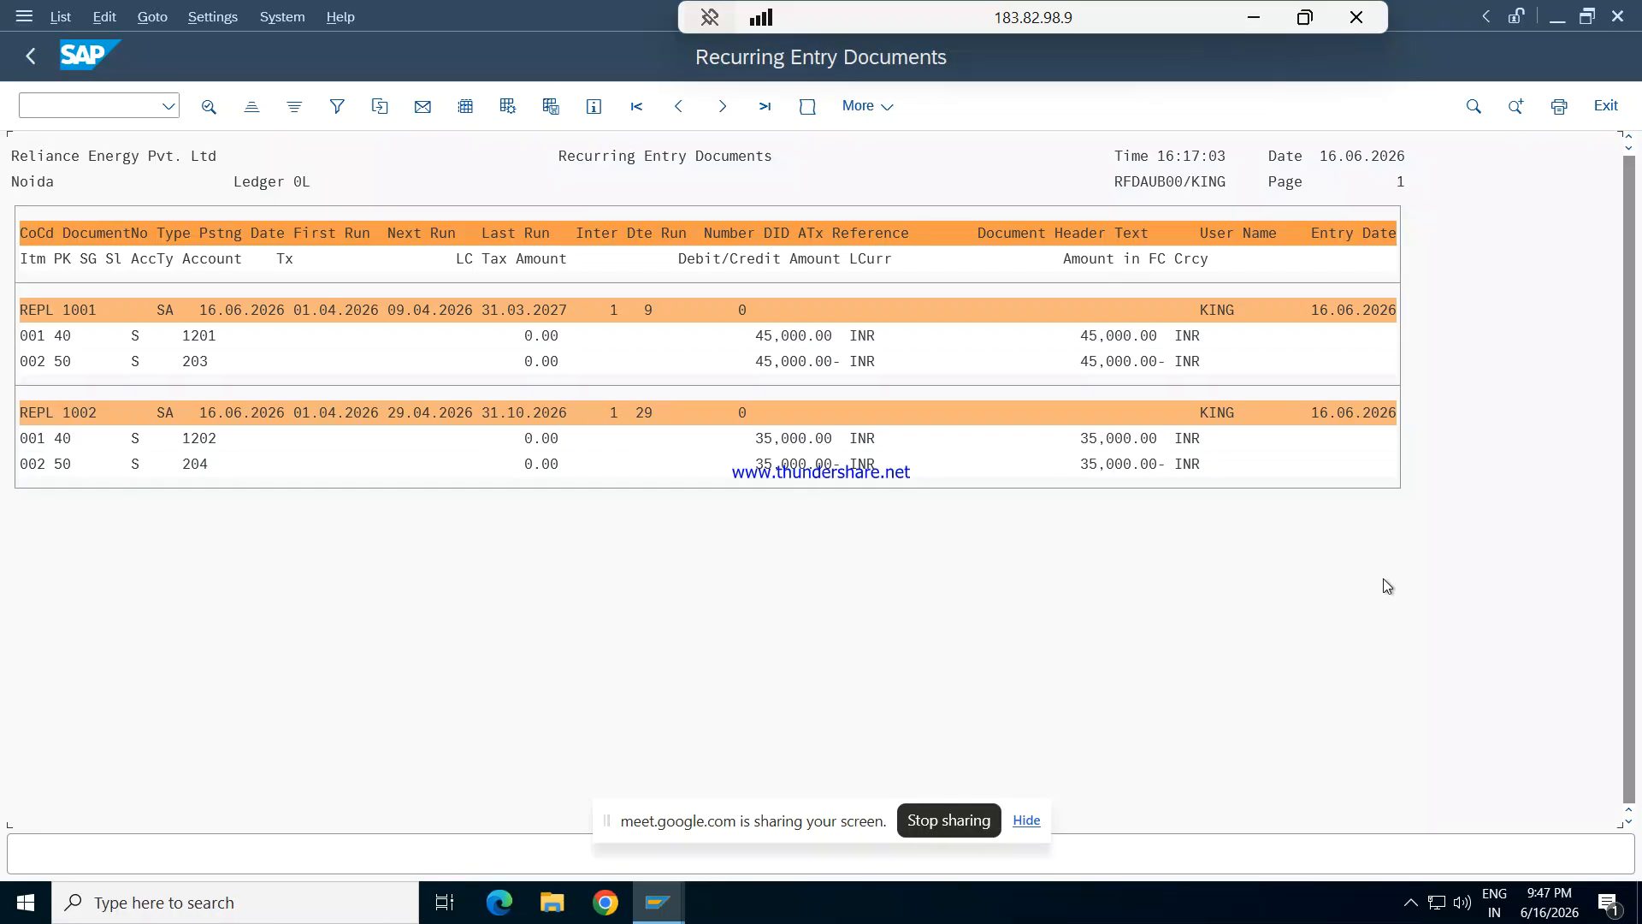
pyautogui.press('F3')
pyautogui.press('F3')
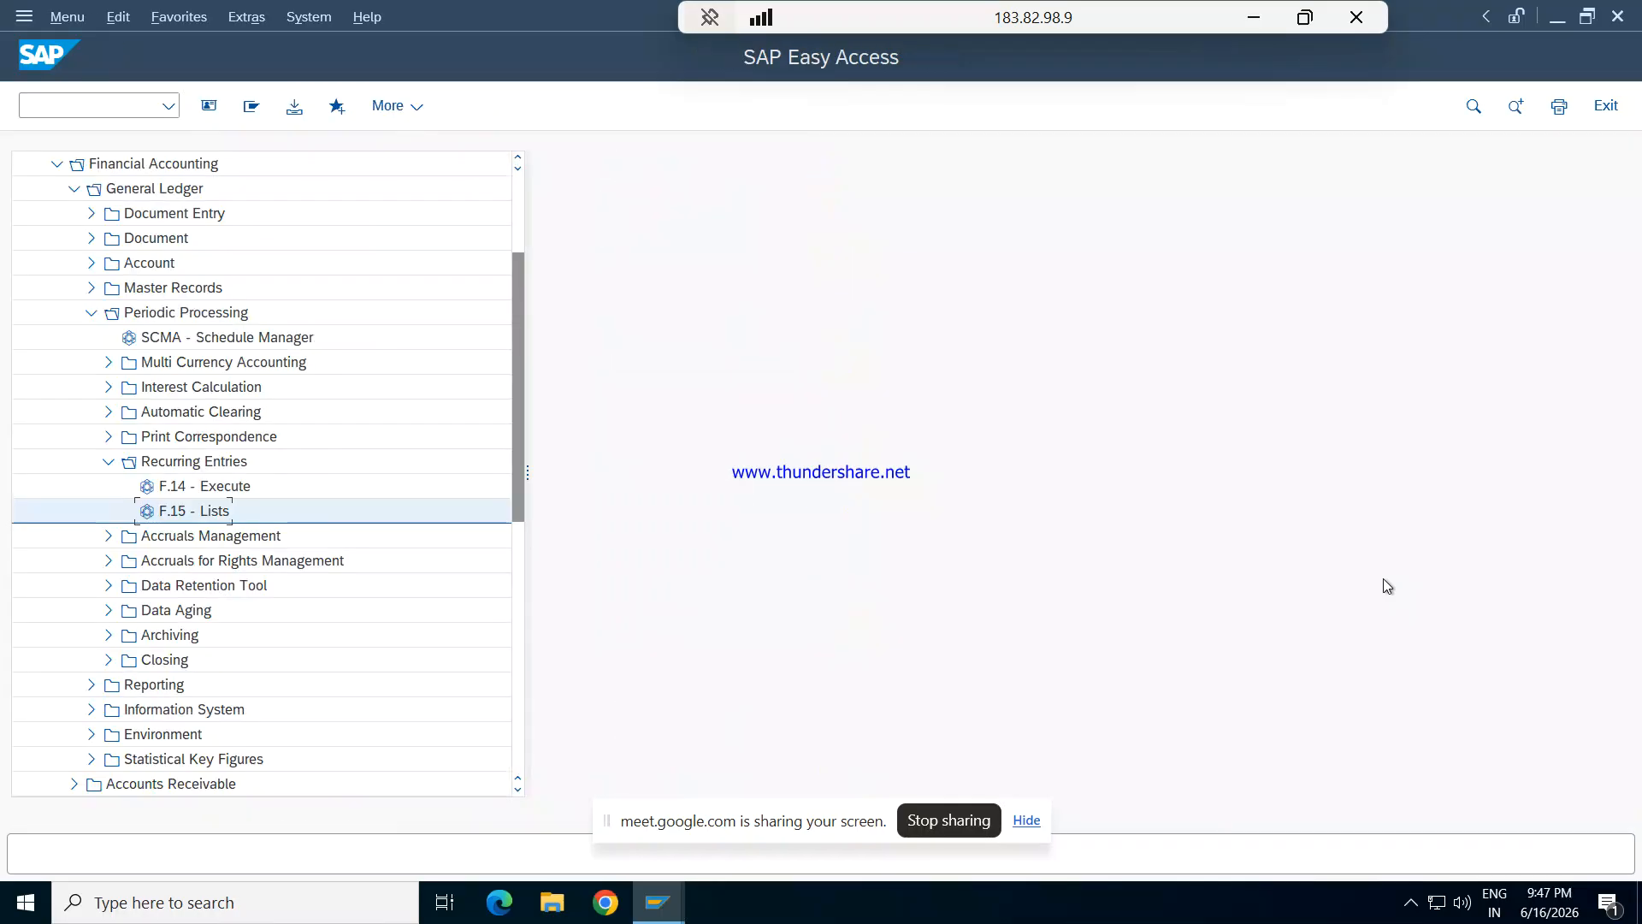
pyautogui.doubleClick(190, 486)
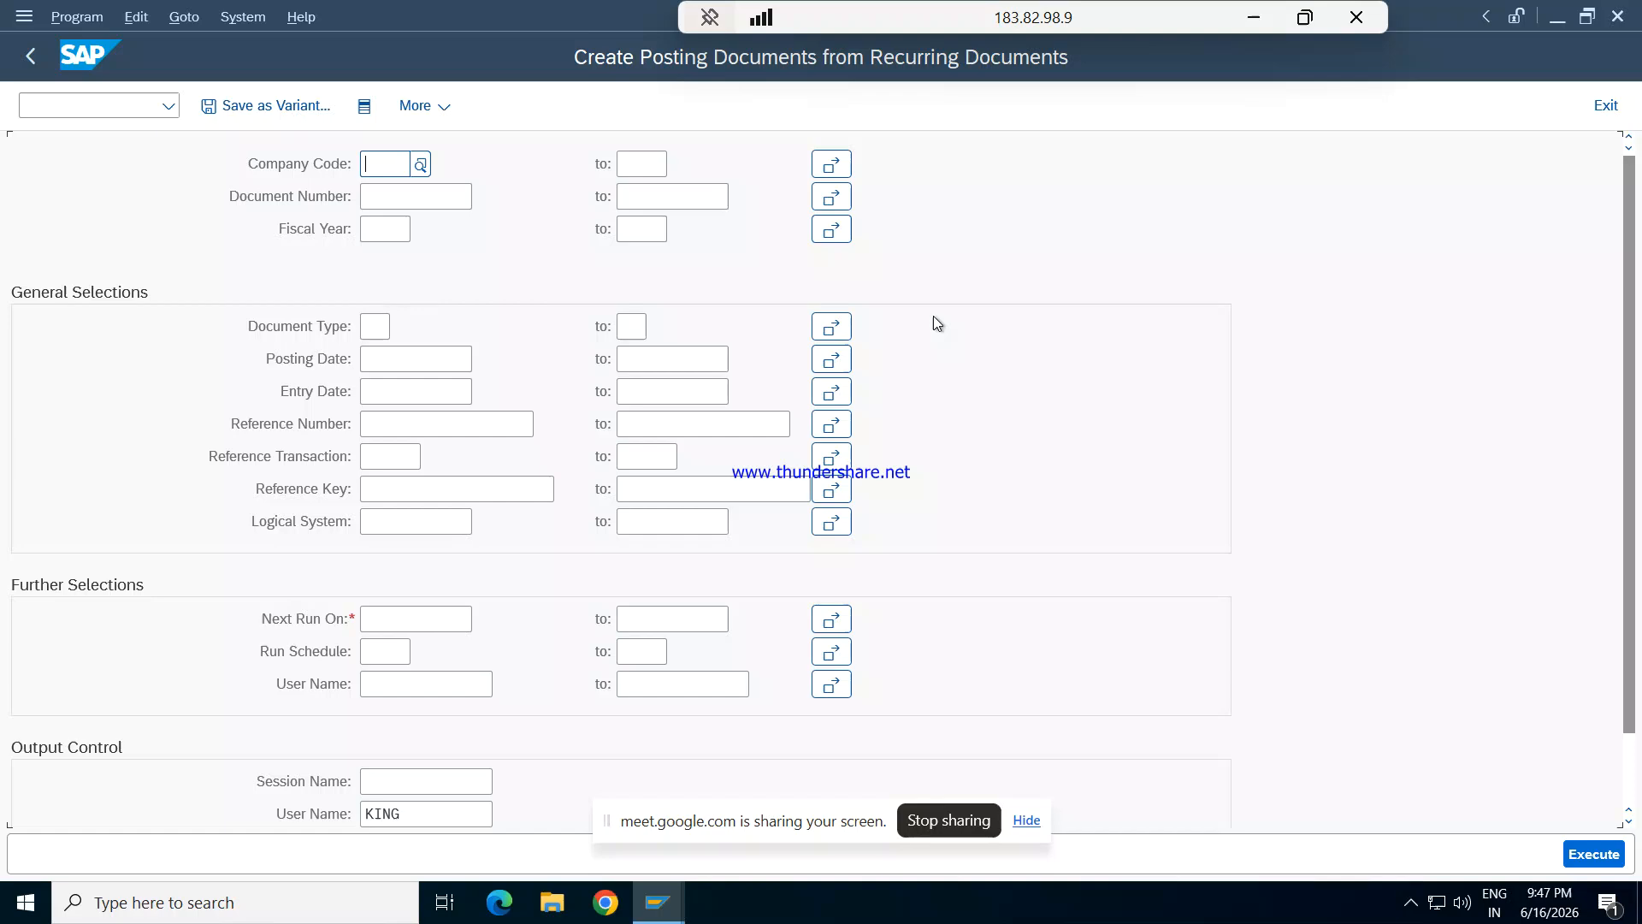
pyautogui.write('r')
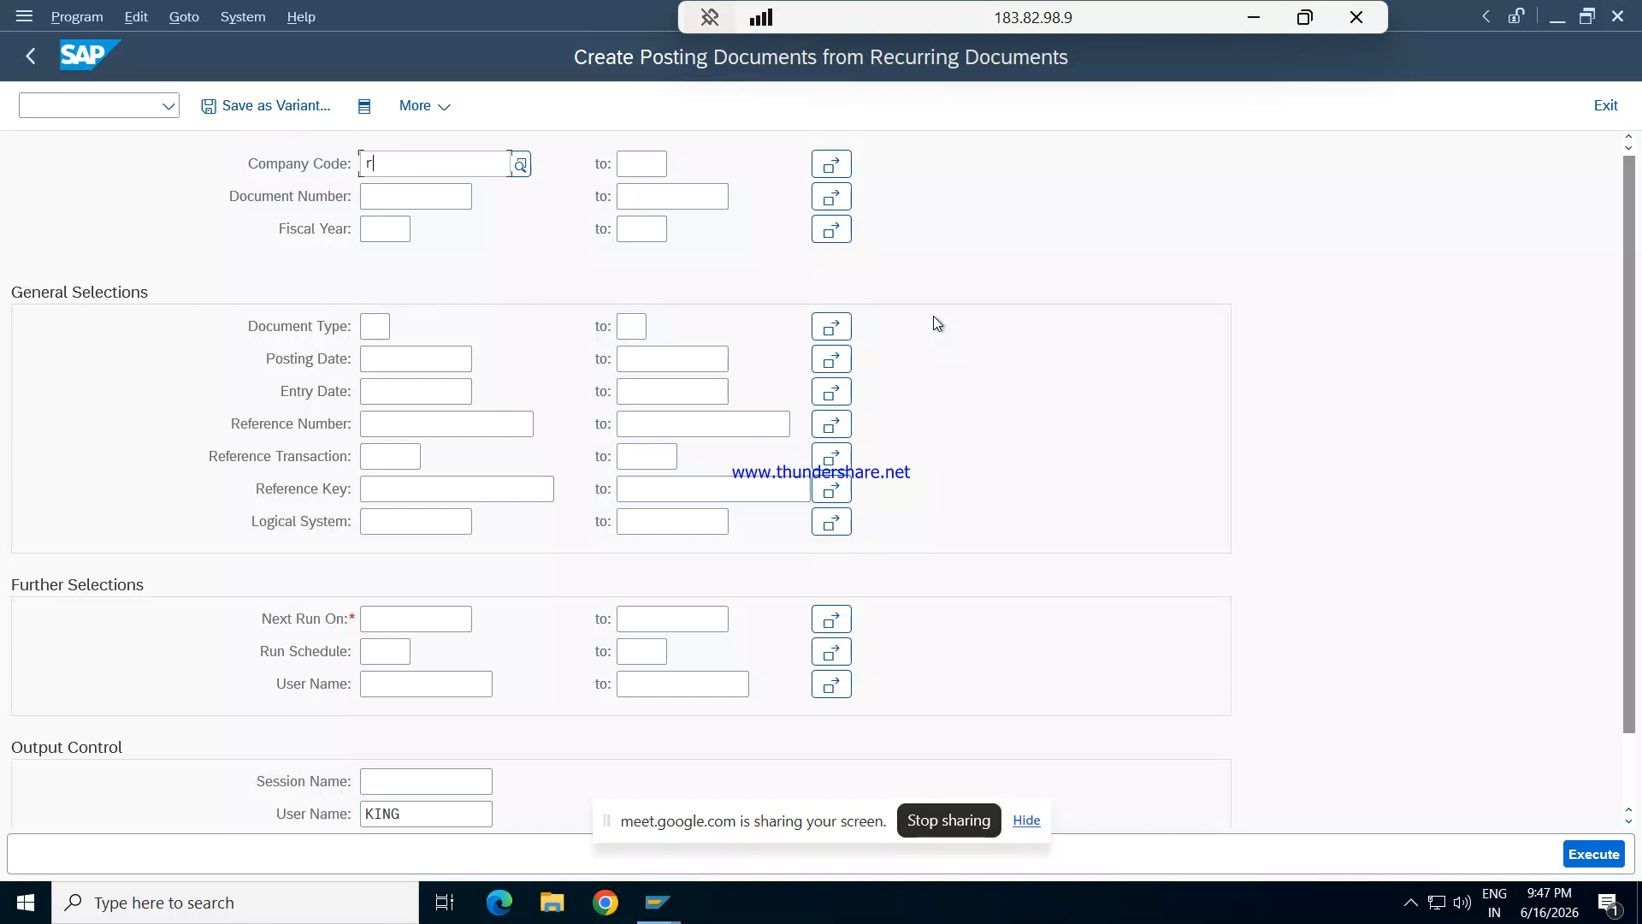
pyautogui.write('RE')
pyautogui.press('Escape')
pyautogui.press('Escape')
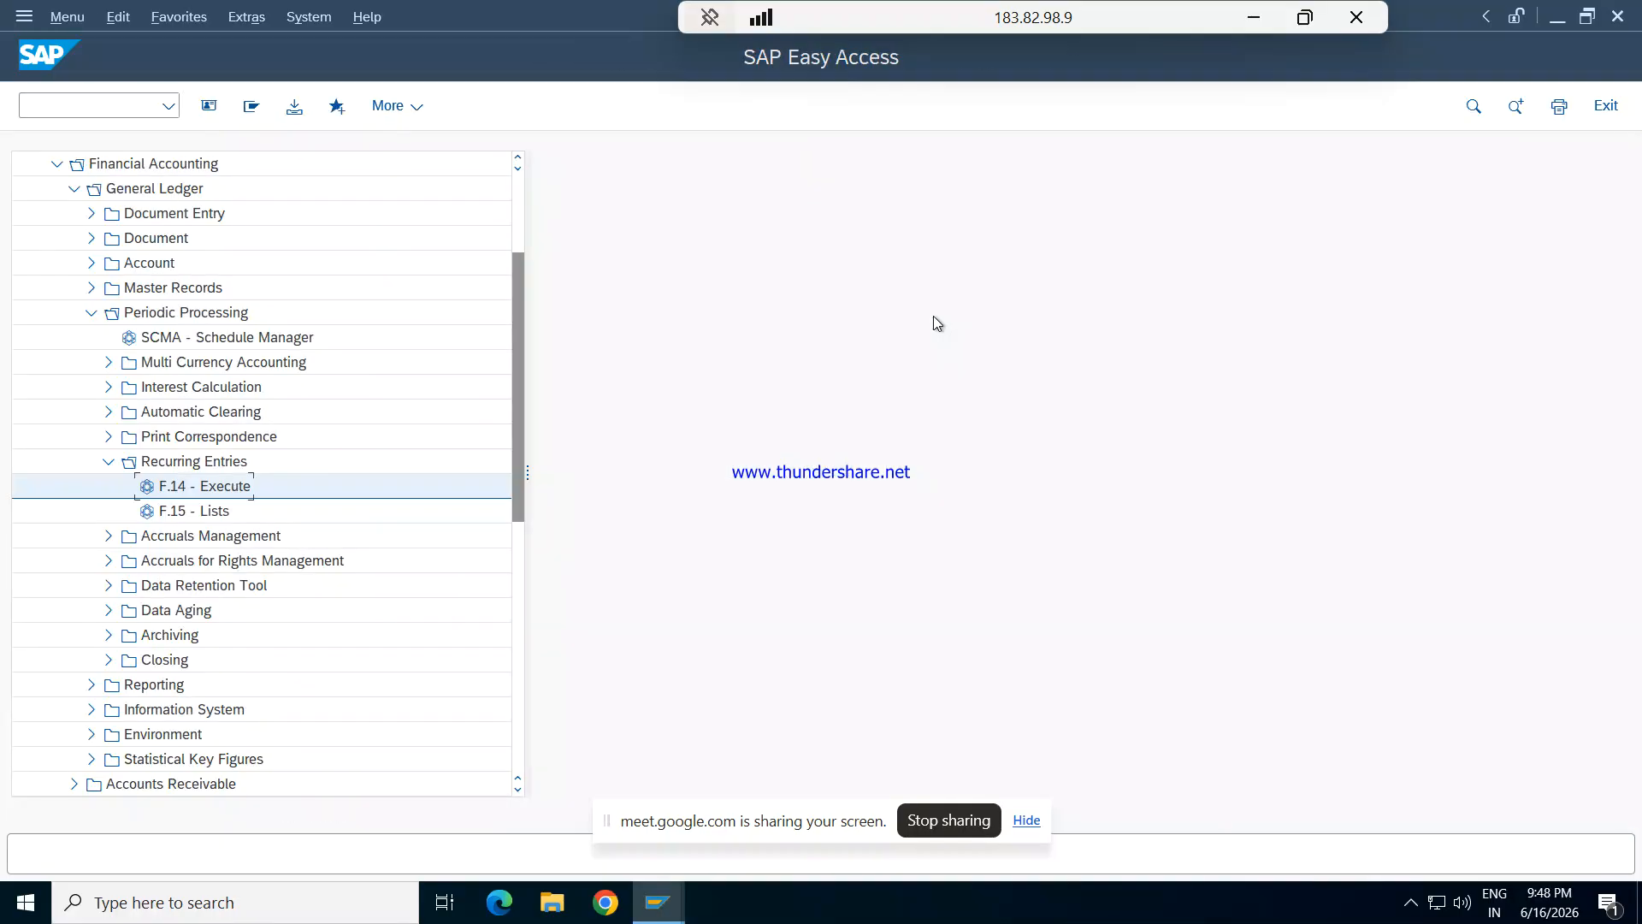
# - Open the G/L Account Line Item Display with transaction code /NFBL3N
pyautogui.click(105, 105)
pyautogui.write('/NFBL3N')
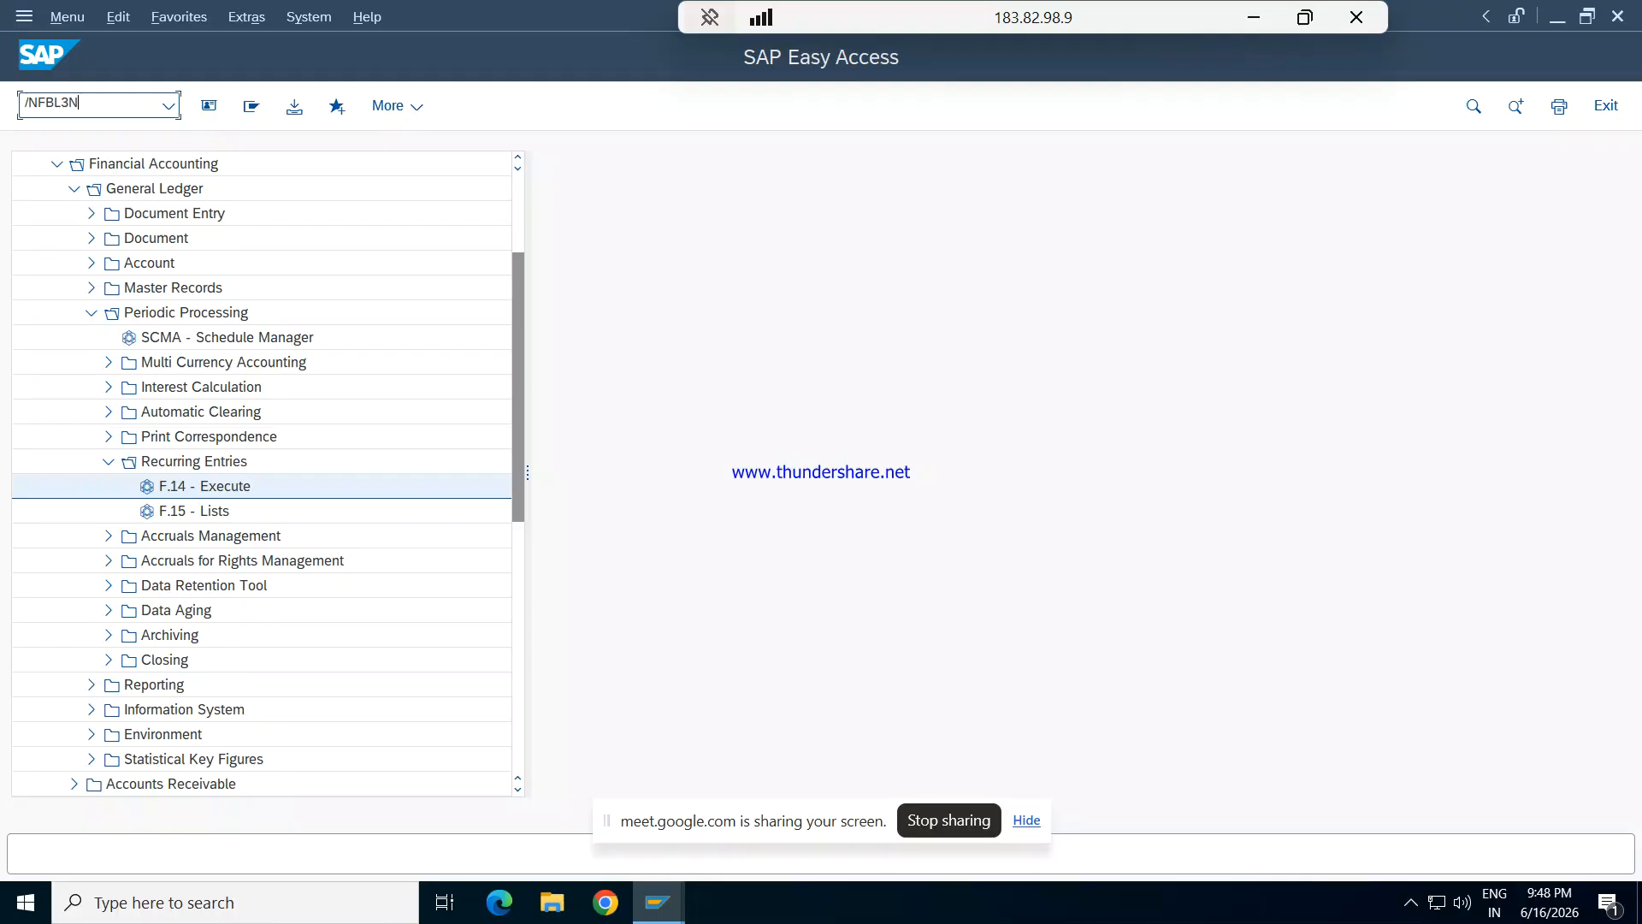
pyautogui.press('Return')
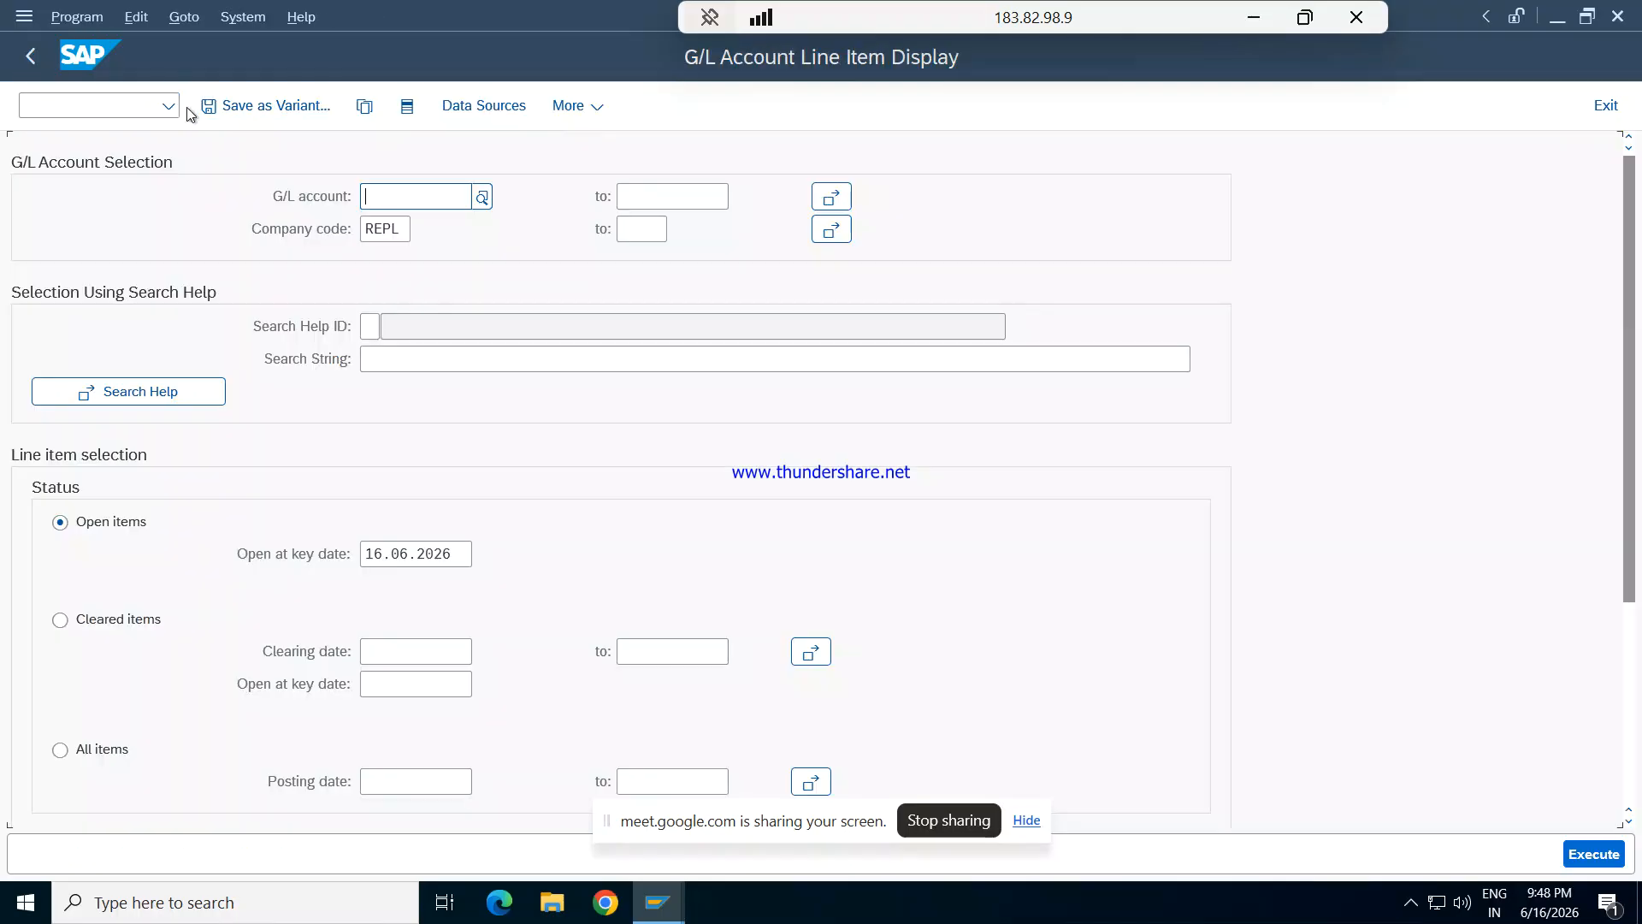
# - Display the open line items of G/L account 1201 Rent Exp in company code REPL, and return to SAP Easy Access
pyautogui.click(481, 197)
pyautogui.press('Return')
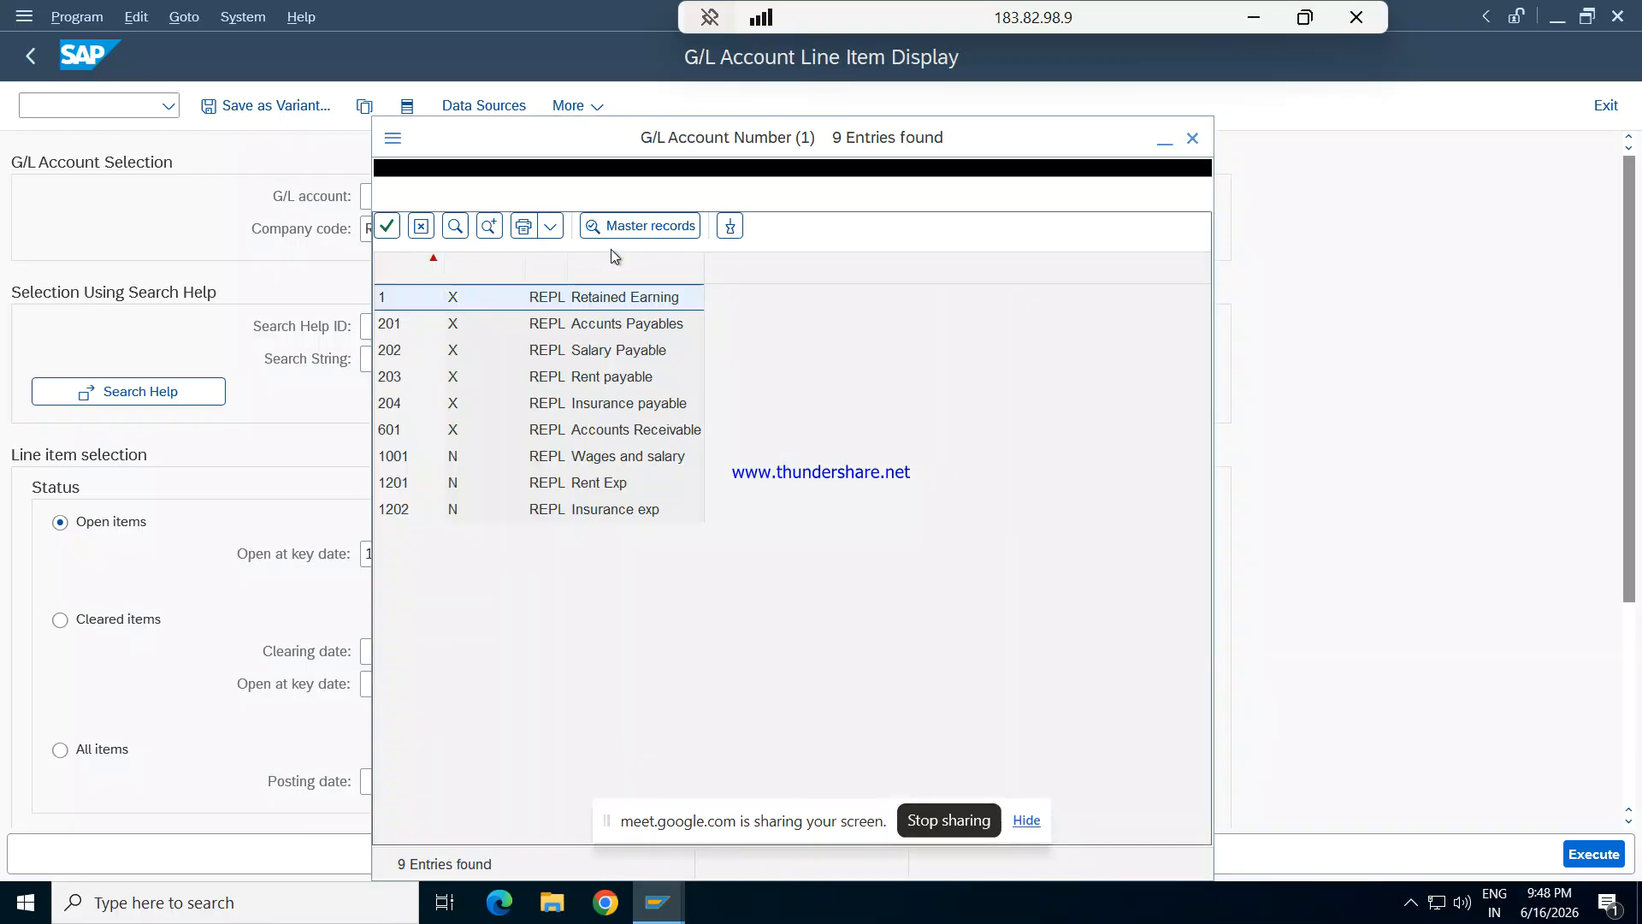
pyautogui.doubleClick(593, 484)
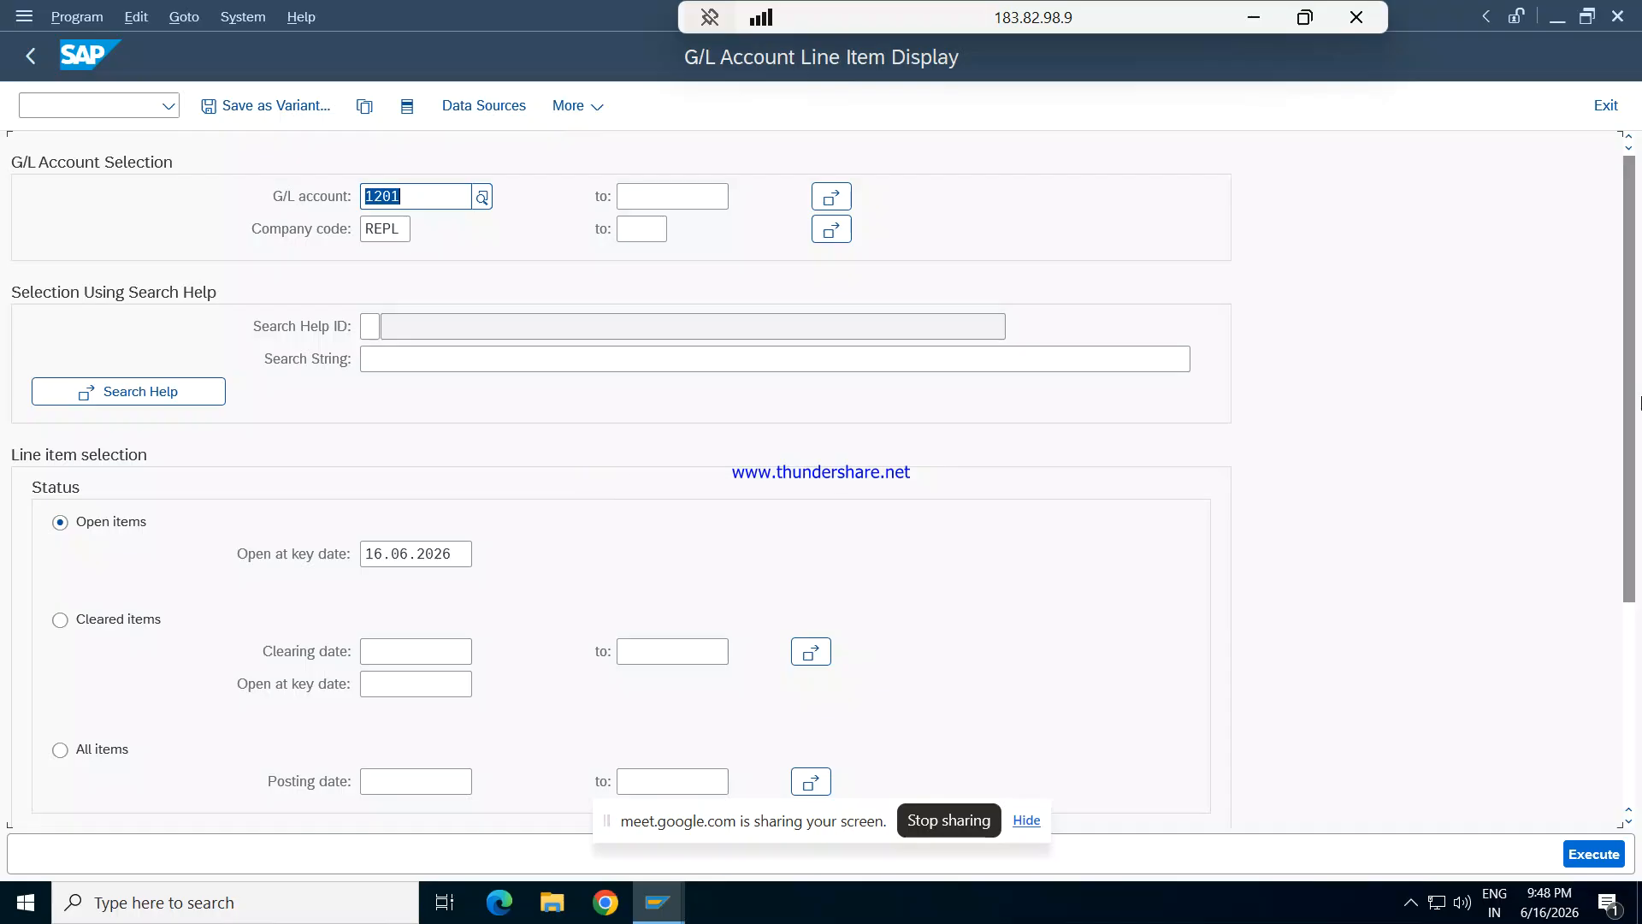
pyautogui.moveTo(1638, 402); pyautogui.dragTo(1640, 742)
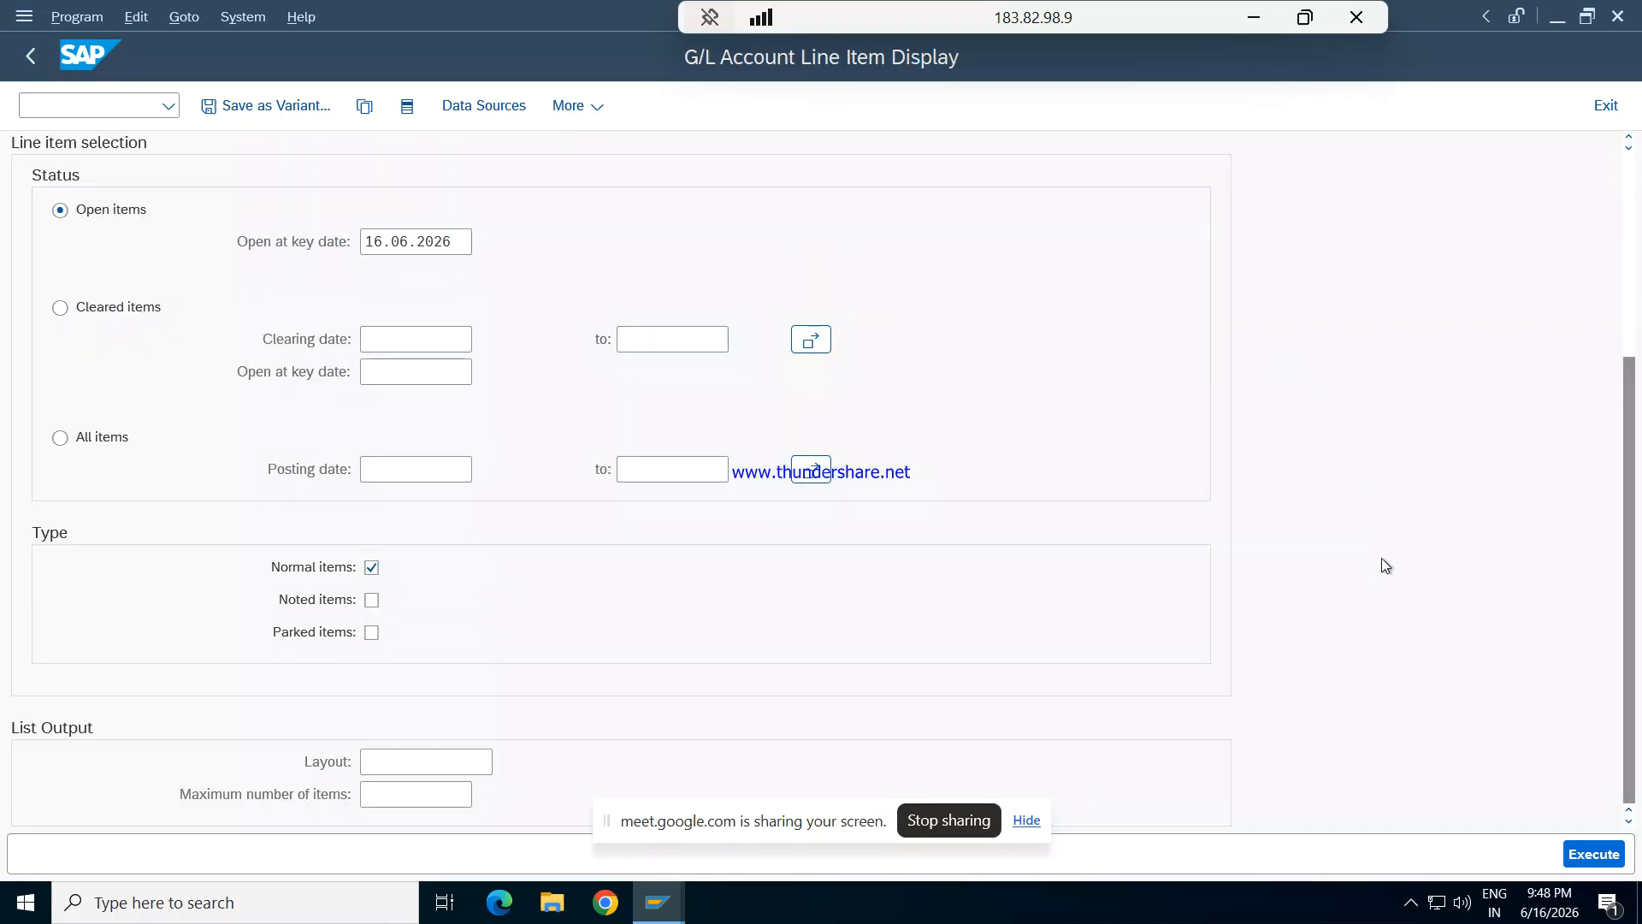
pyautogui.click(1576, 851)
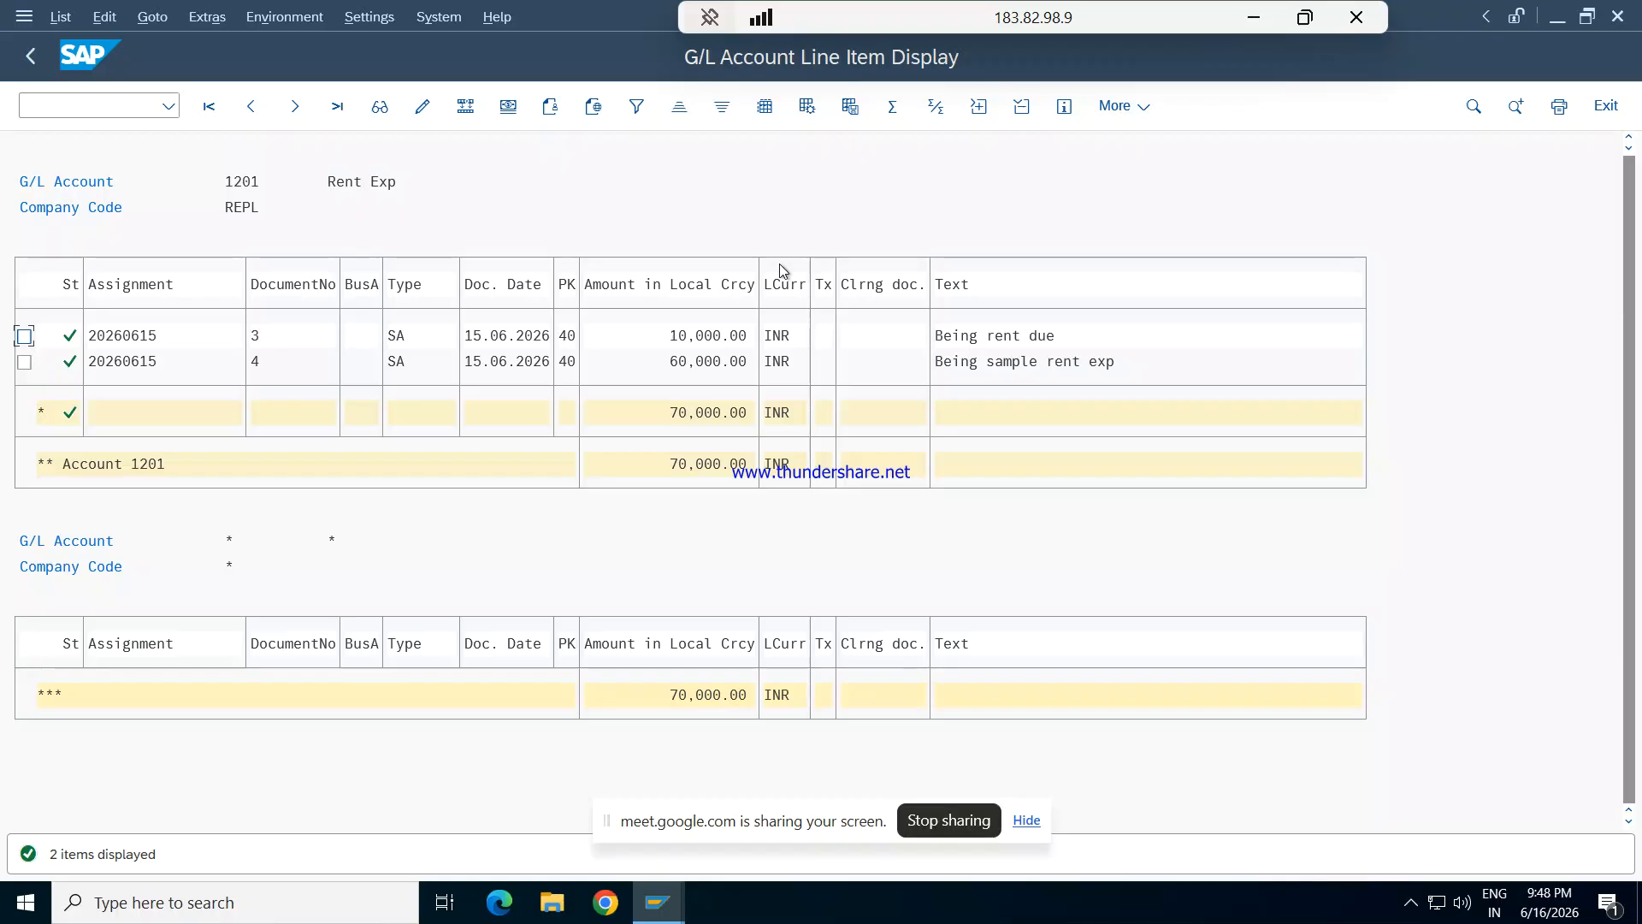
pyautogui.press('F3')
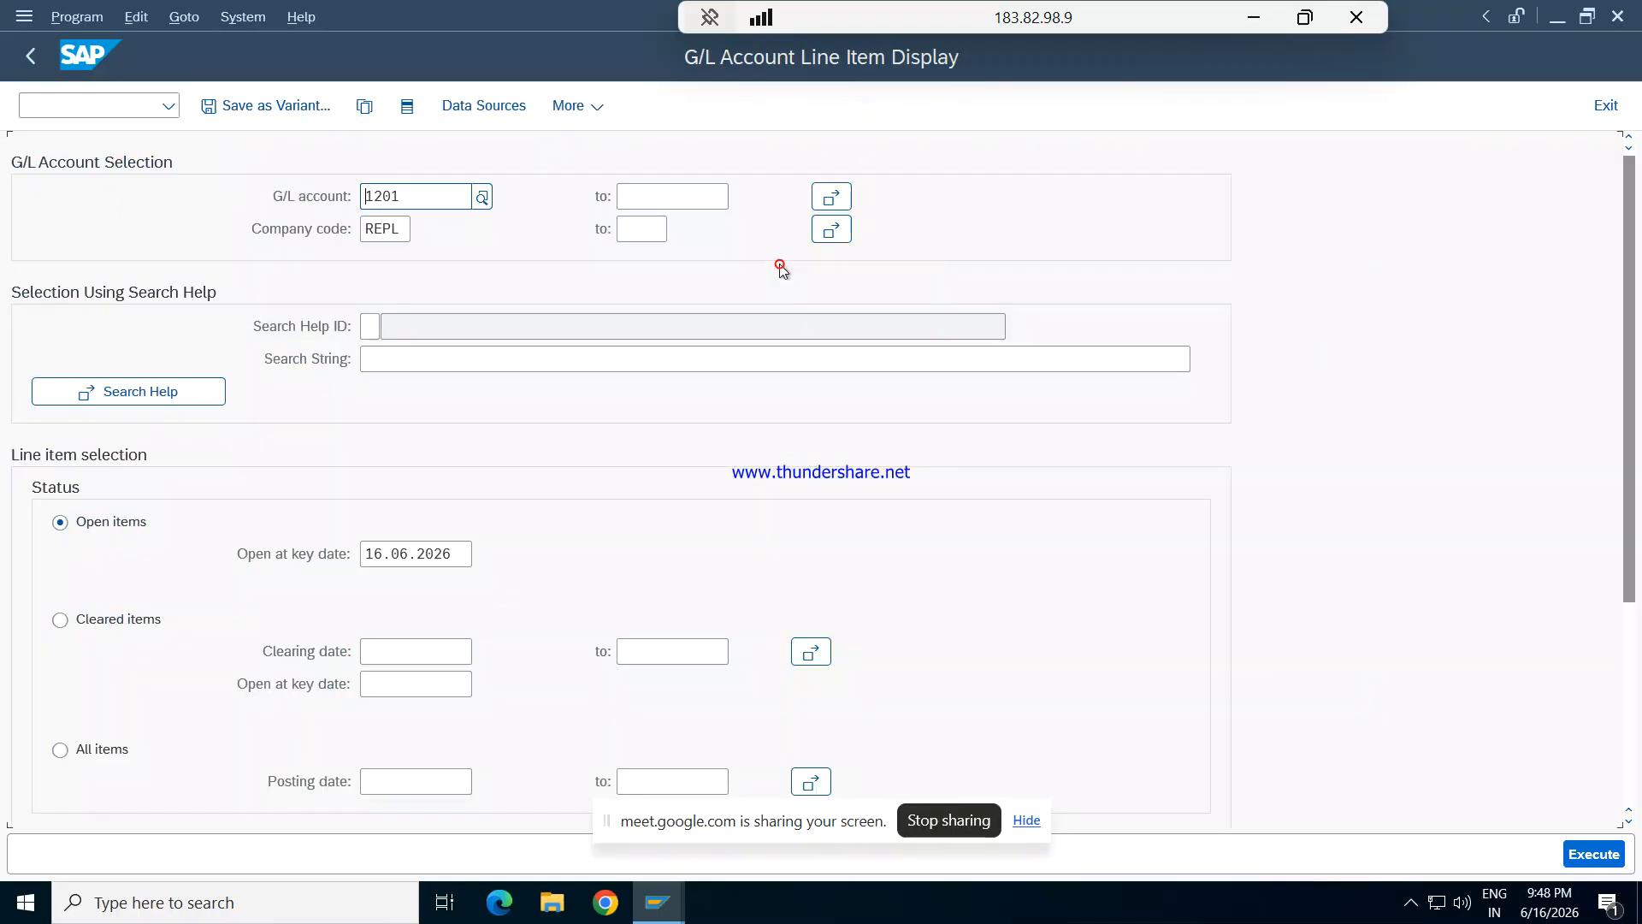
pyautogui.press('F3')
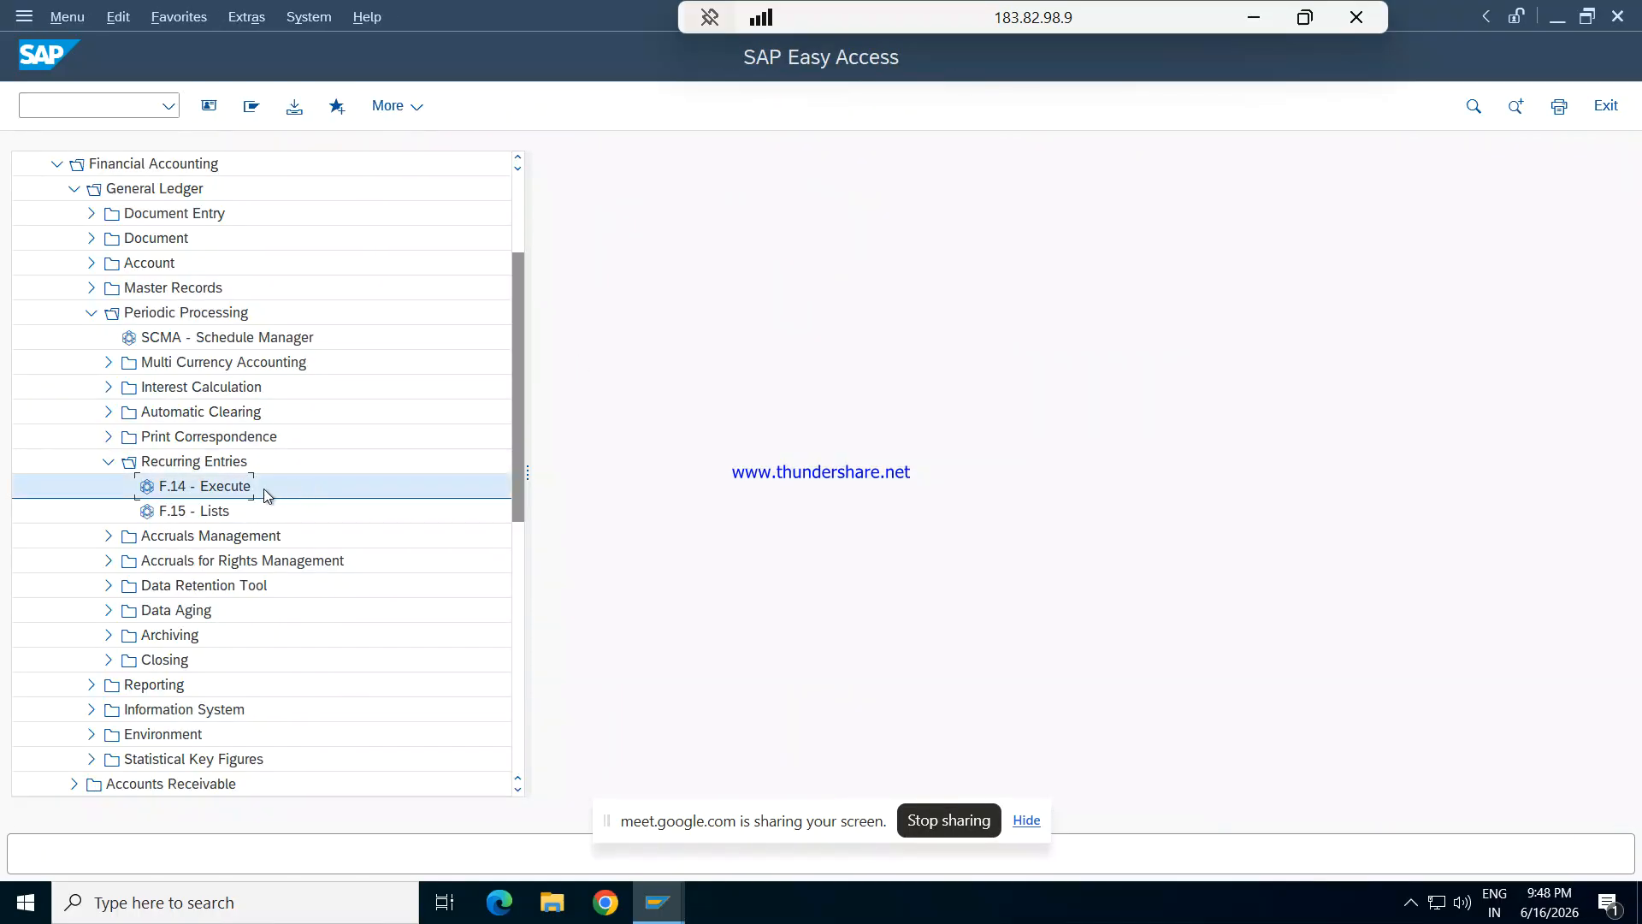
# - Open F.14 - Execute from the Recurring Entries folder and set the company code to REPL
pyautogui.doubleClick(234, 486)
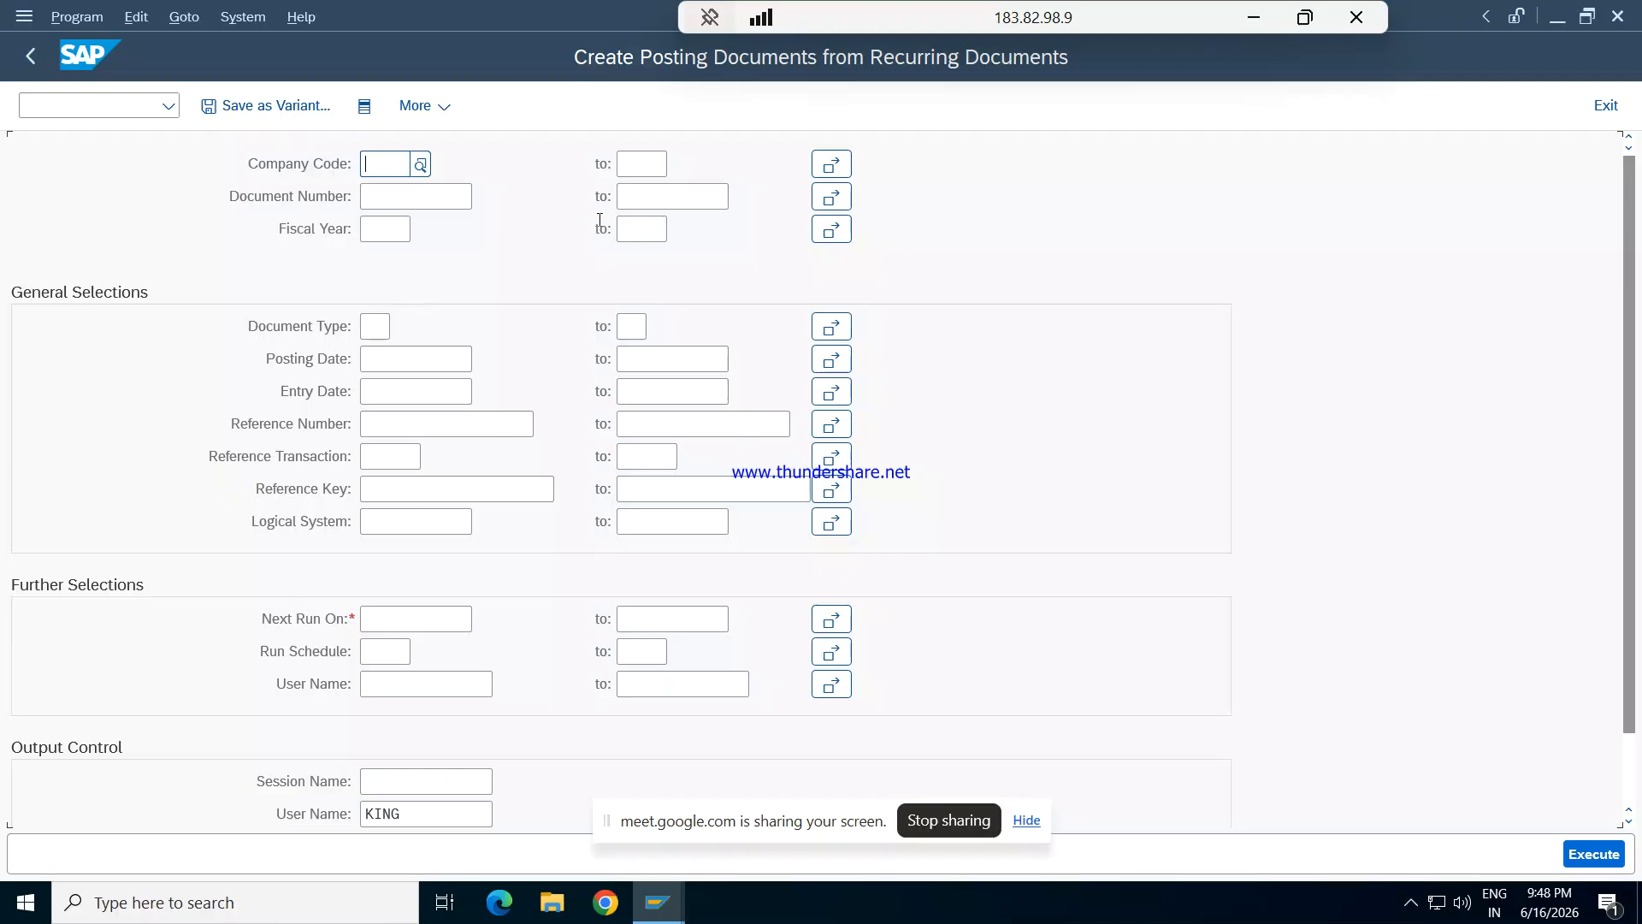
pyautogui.write('REPL')
pyautogui.press('Tab')
pyautogui.press('Tab')
pyautogui.press('Tab')
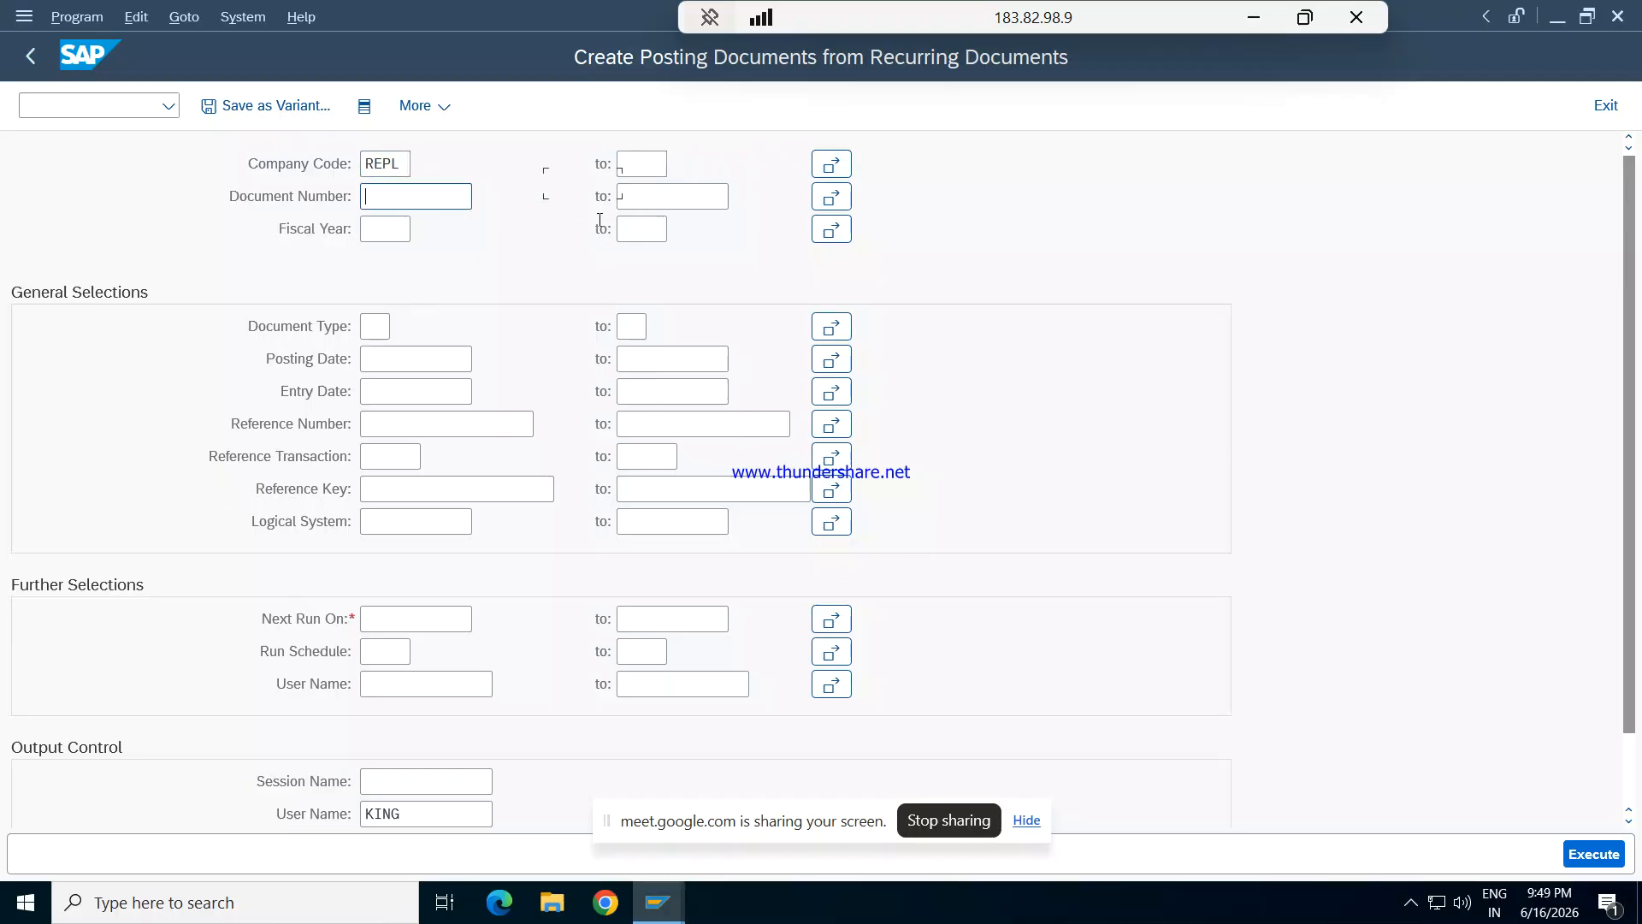
# - Restrict the recurring document selection to document numbers 1001 to 1002
pyautogui.write('1001')
pyautogui.press('Tab')
pyautogui.write('100')
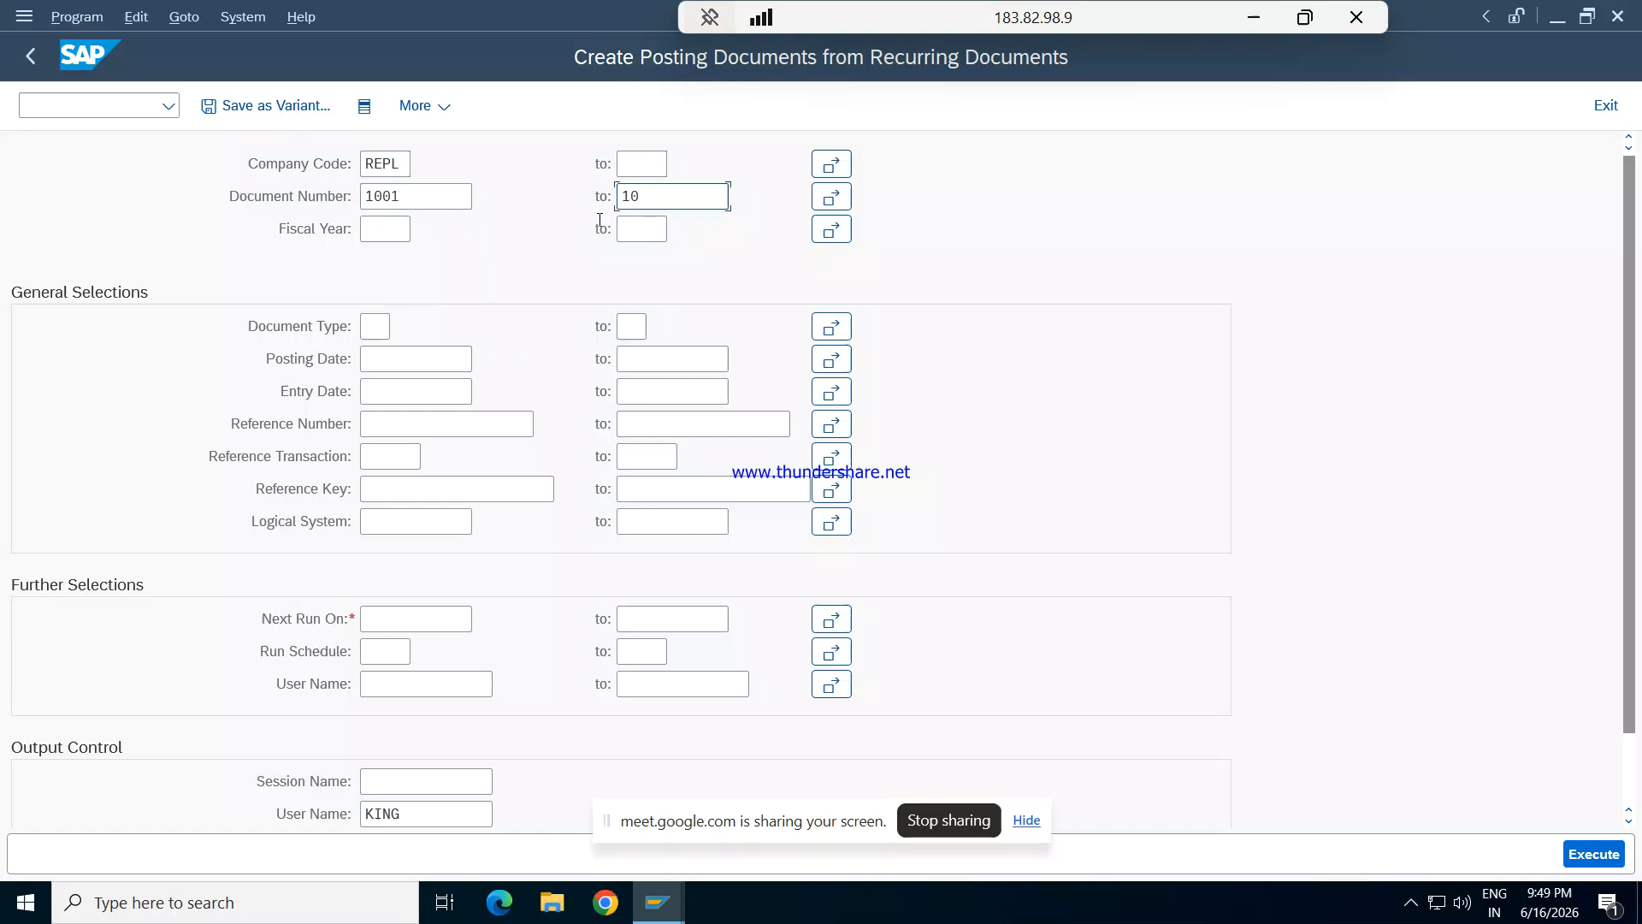
pyautogui.write('2')
pyautogui.press('Tab')
pyautogui.press('Tab')
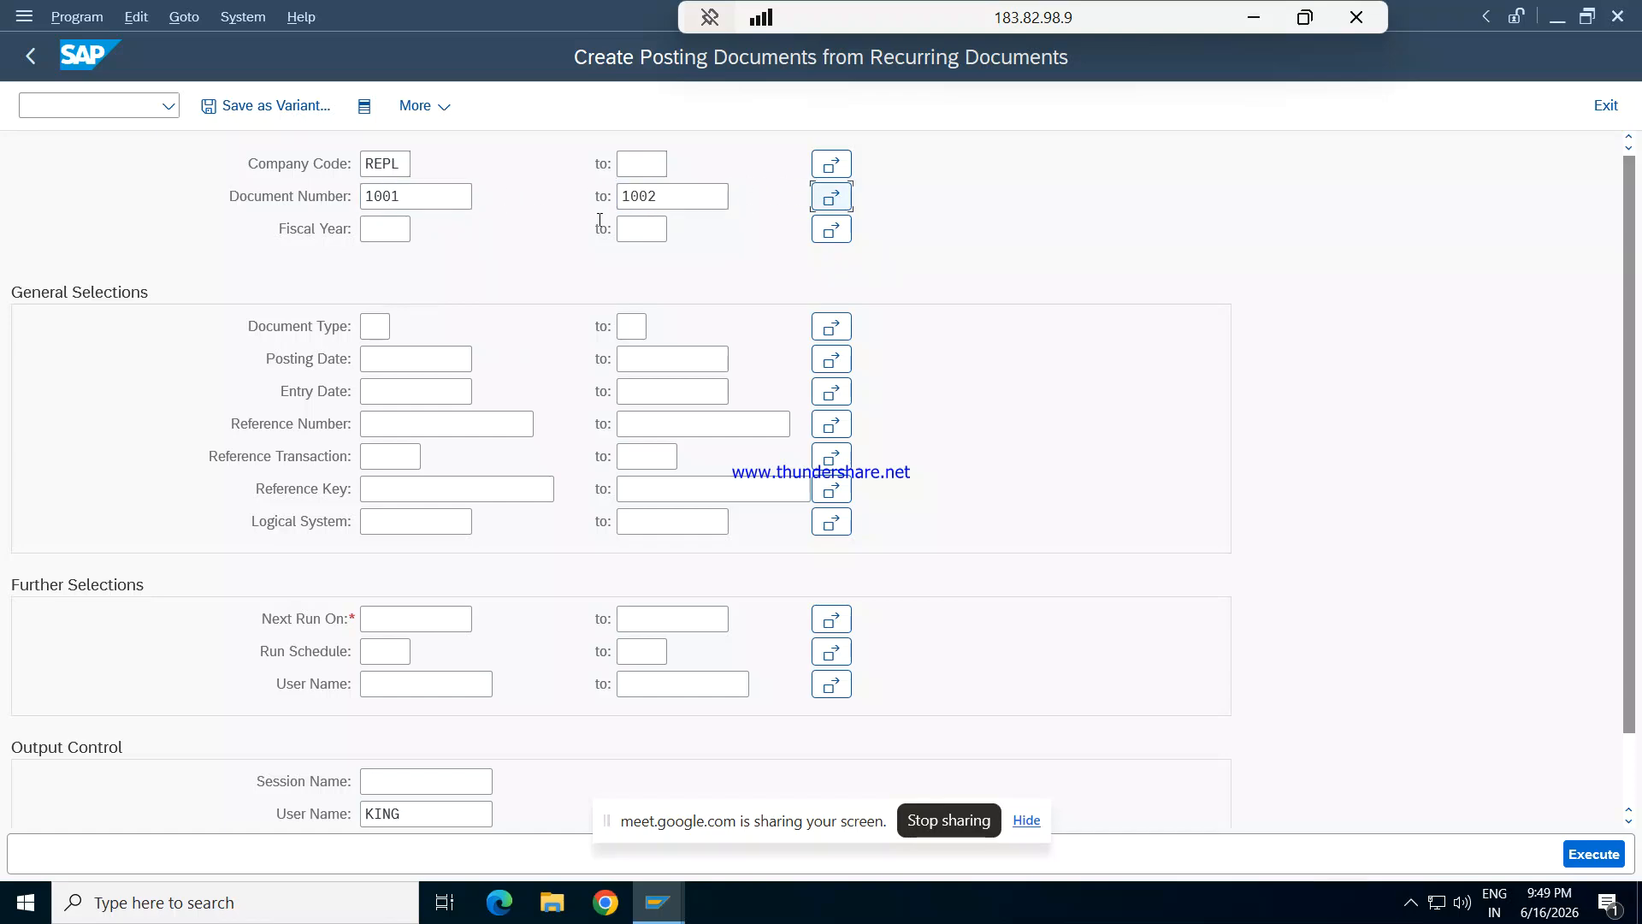
# - Set the selection's fiscal year to 2026 and its document type to SA
pyautogui.write('2026')
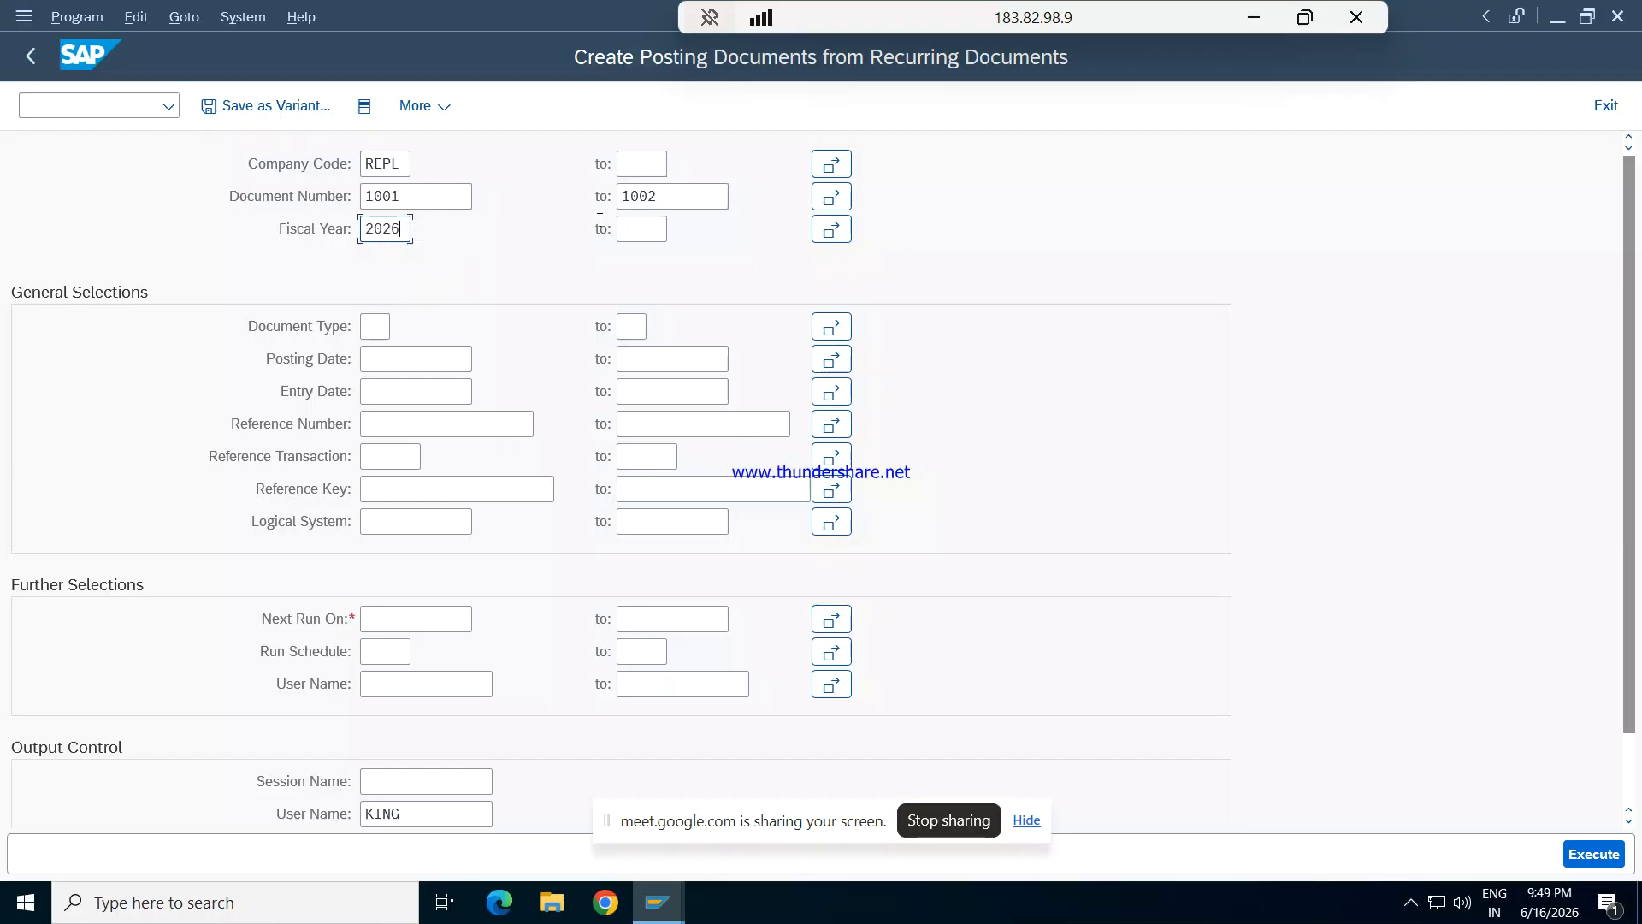
pyautogui.press('Tab')
pyautogui.press('Tab')
pyautogui.press('Tab')
pyautogui.write('S')
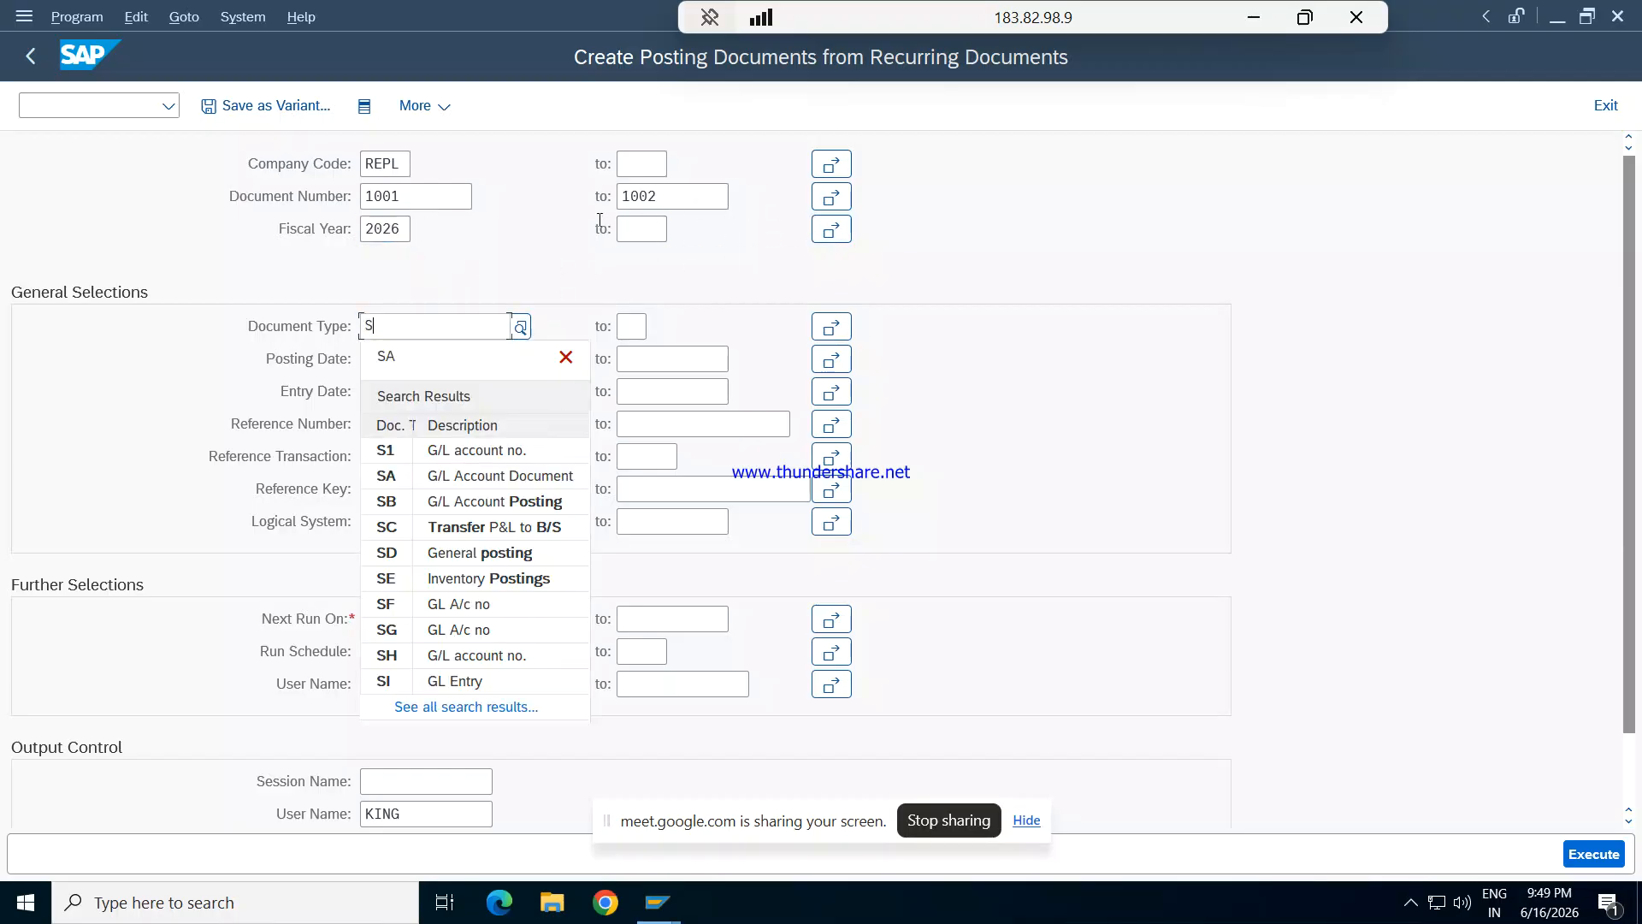
pyautogui.write('A')
# - Set the Next Run On period from 01.04.2026 to 31.03.2027 in the further selections
pyautogui.press('Tab')
pyautogui.press('Tab')
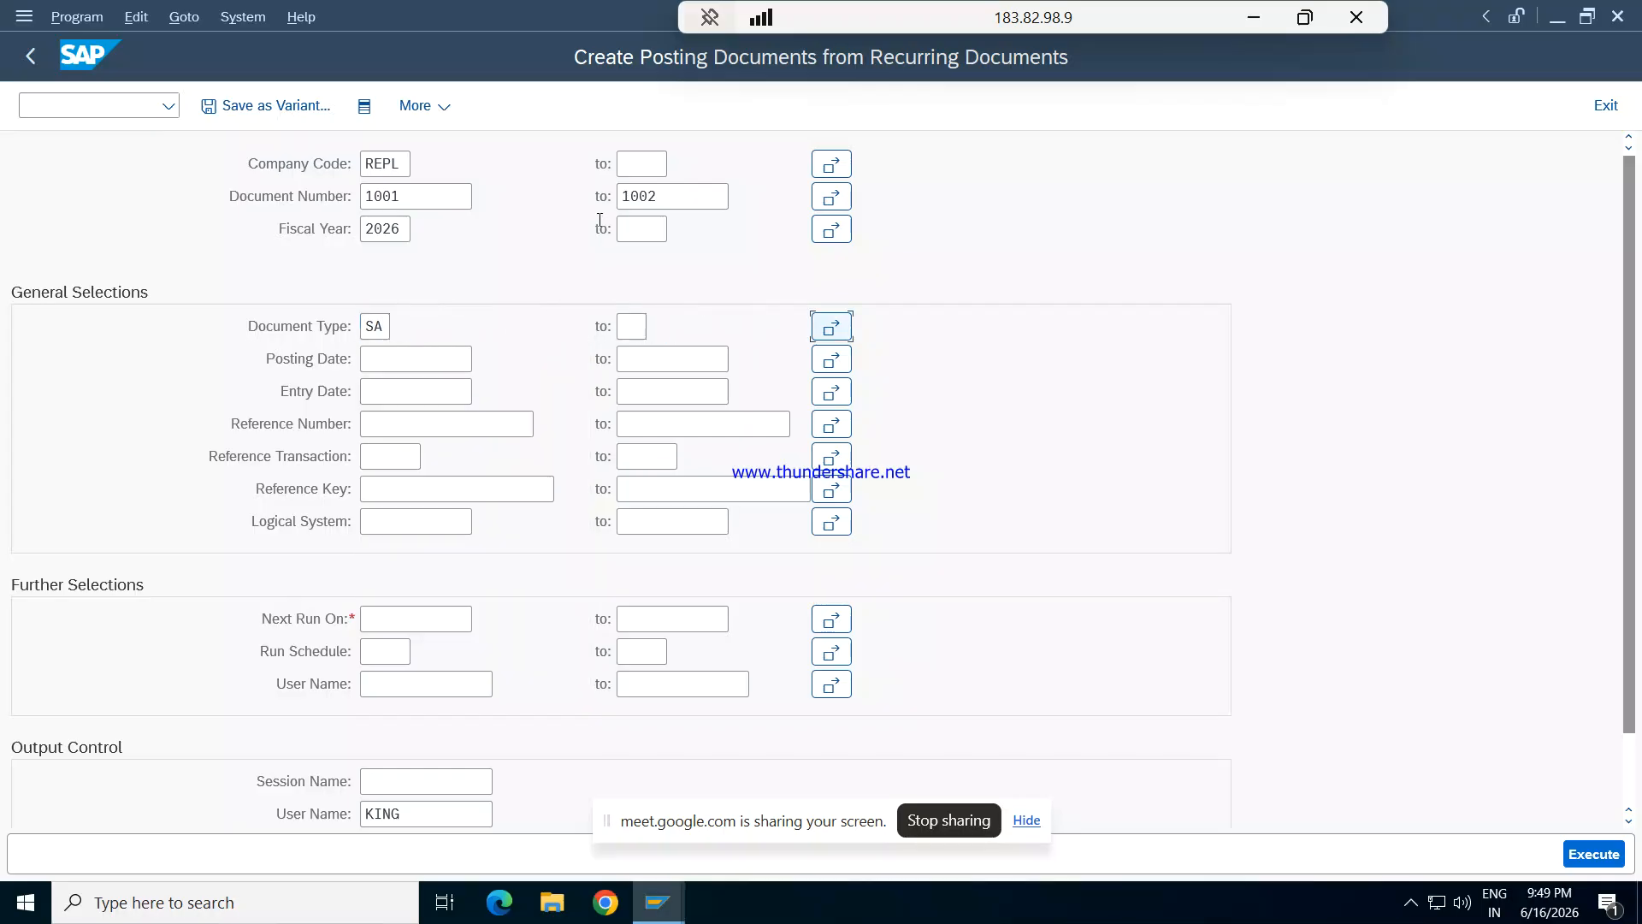
pyautogui.press('Tab')
pyautogui.press('Tab')
pyautogui.press('Tab')
pyautogui.press('Tab')
pyautogui.press('Tab')
pyautogui.press('Tab')
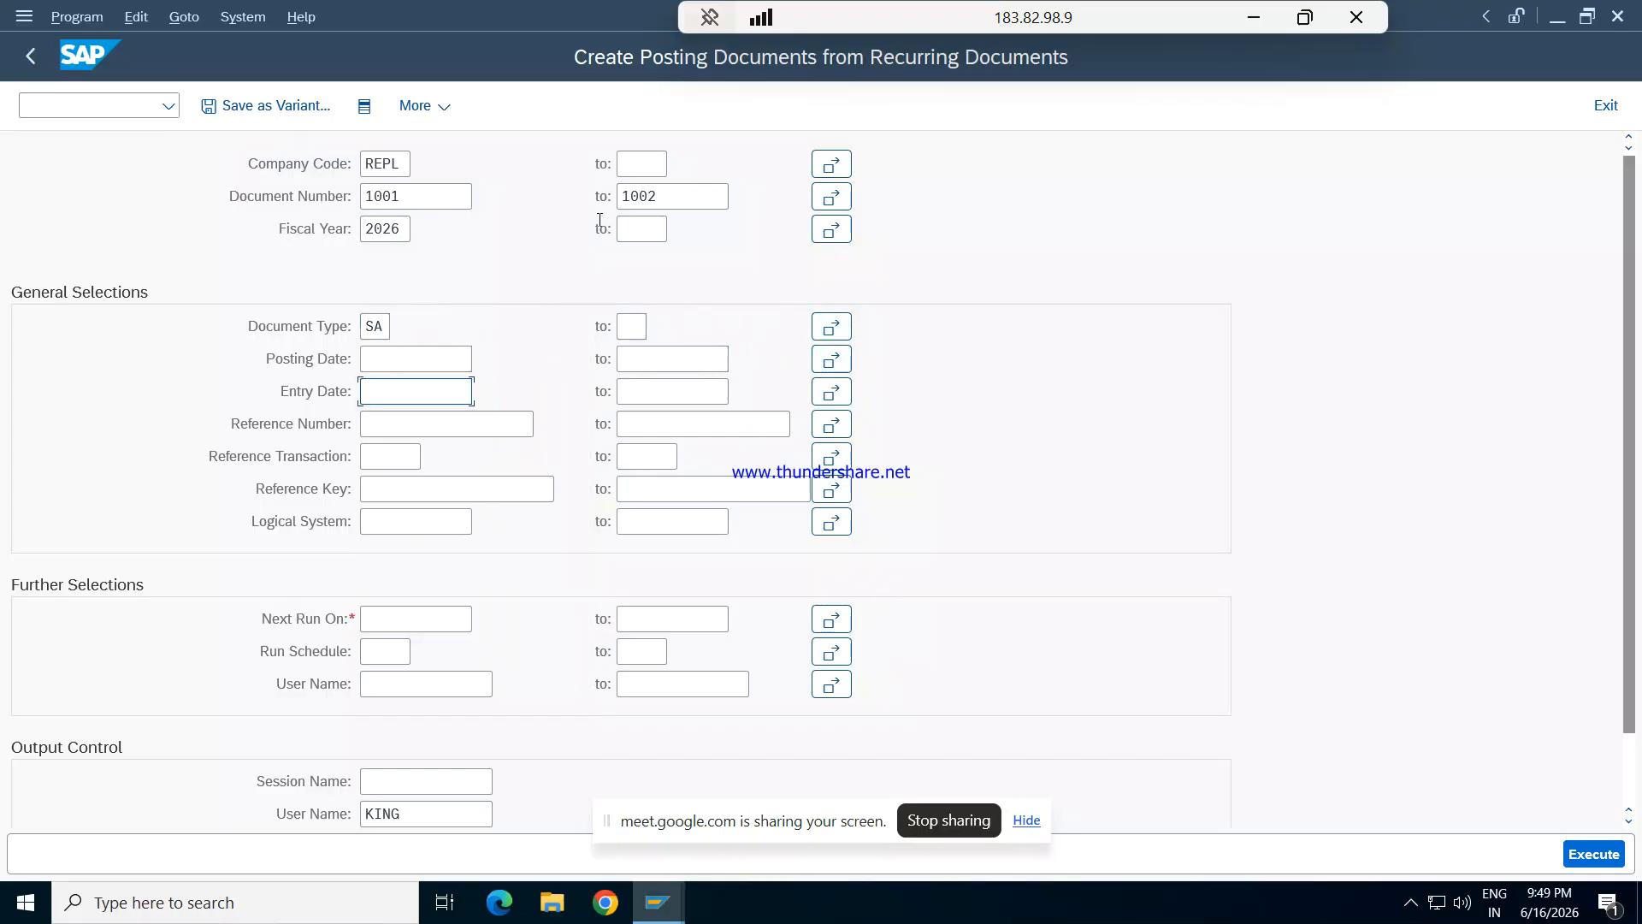
pyautogui.press('Tab')
pyautogui.press('Tab')
pyautogui.press('Tab')
pyautogui.press('Tab')
pyautogui.press('Tab')
pyautogui.press('Tab')
pyautogui.press('Tab')
pyautogui.press('Tab')
pyautogui.press('Tab')
pyautogui.press('Tab')
pyautogui.press('Tab')
pyautogui.press('Tab')
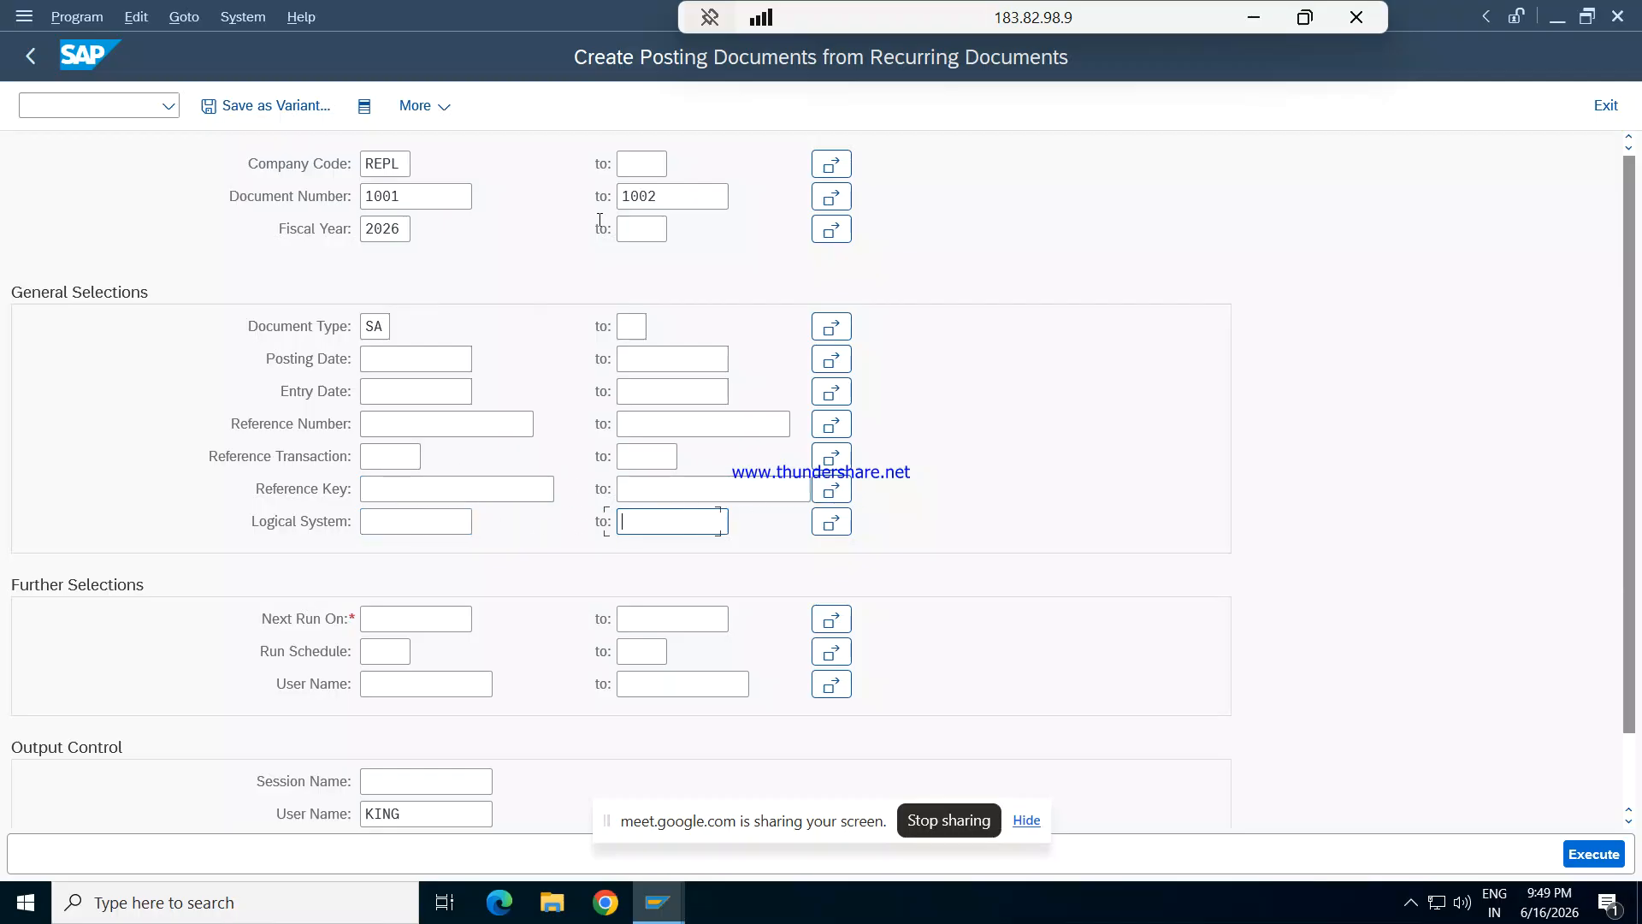
pyautogui.press('Tab')
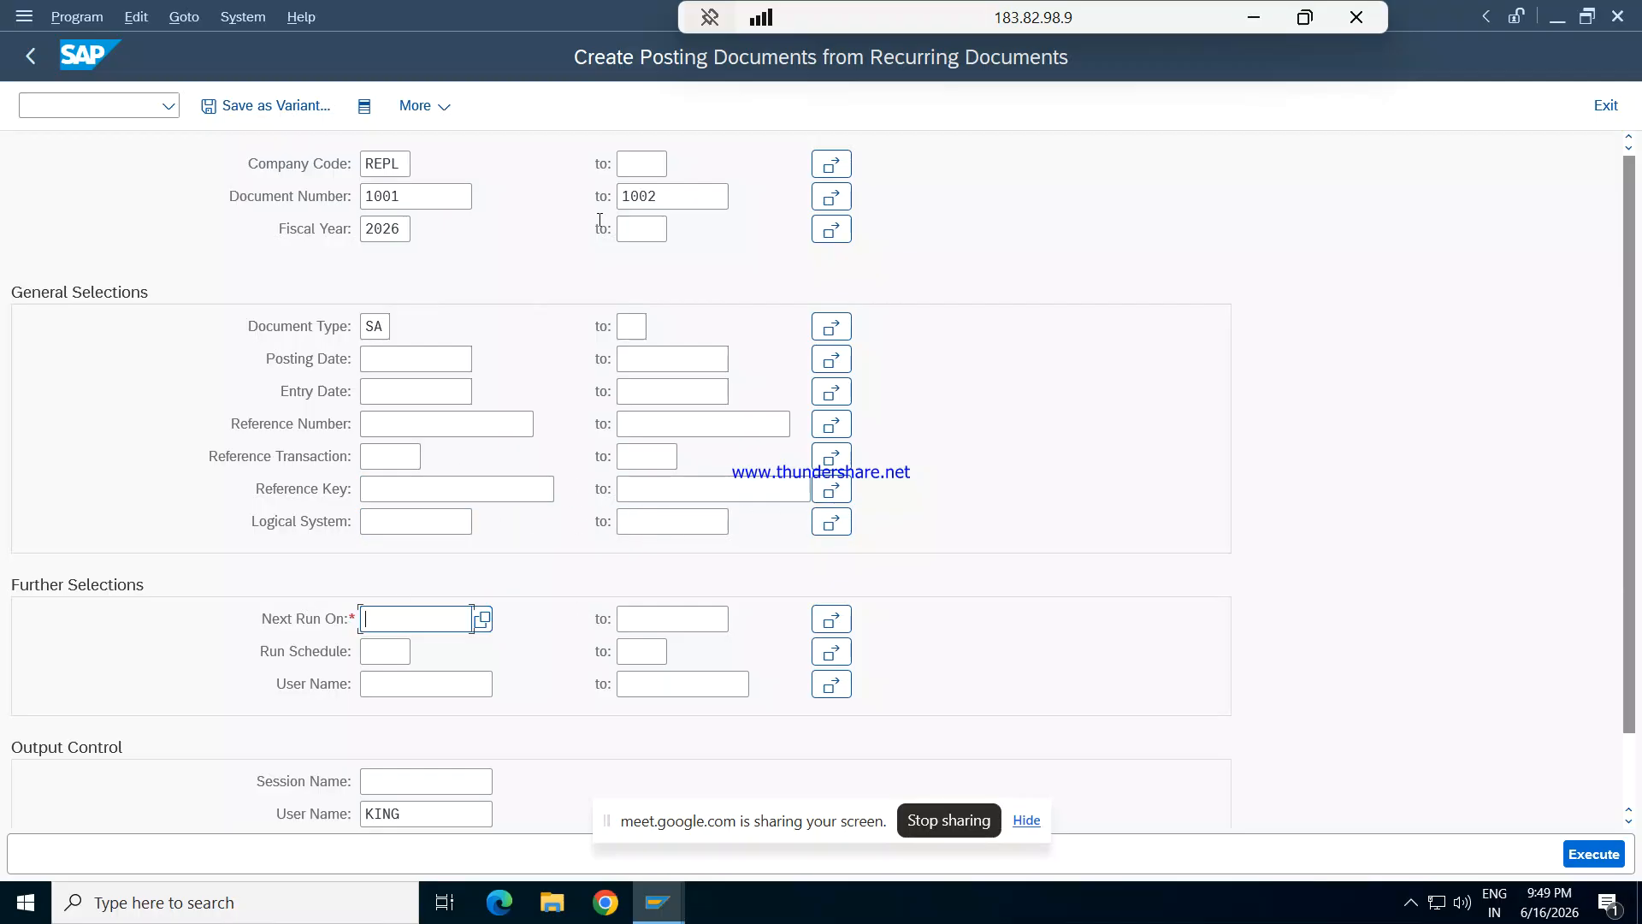
pyautogui.write('01.0')
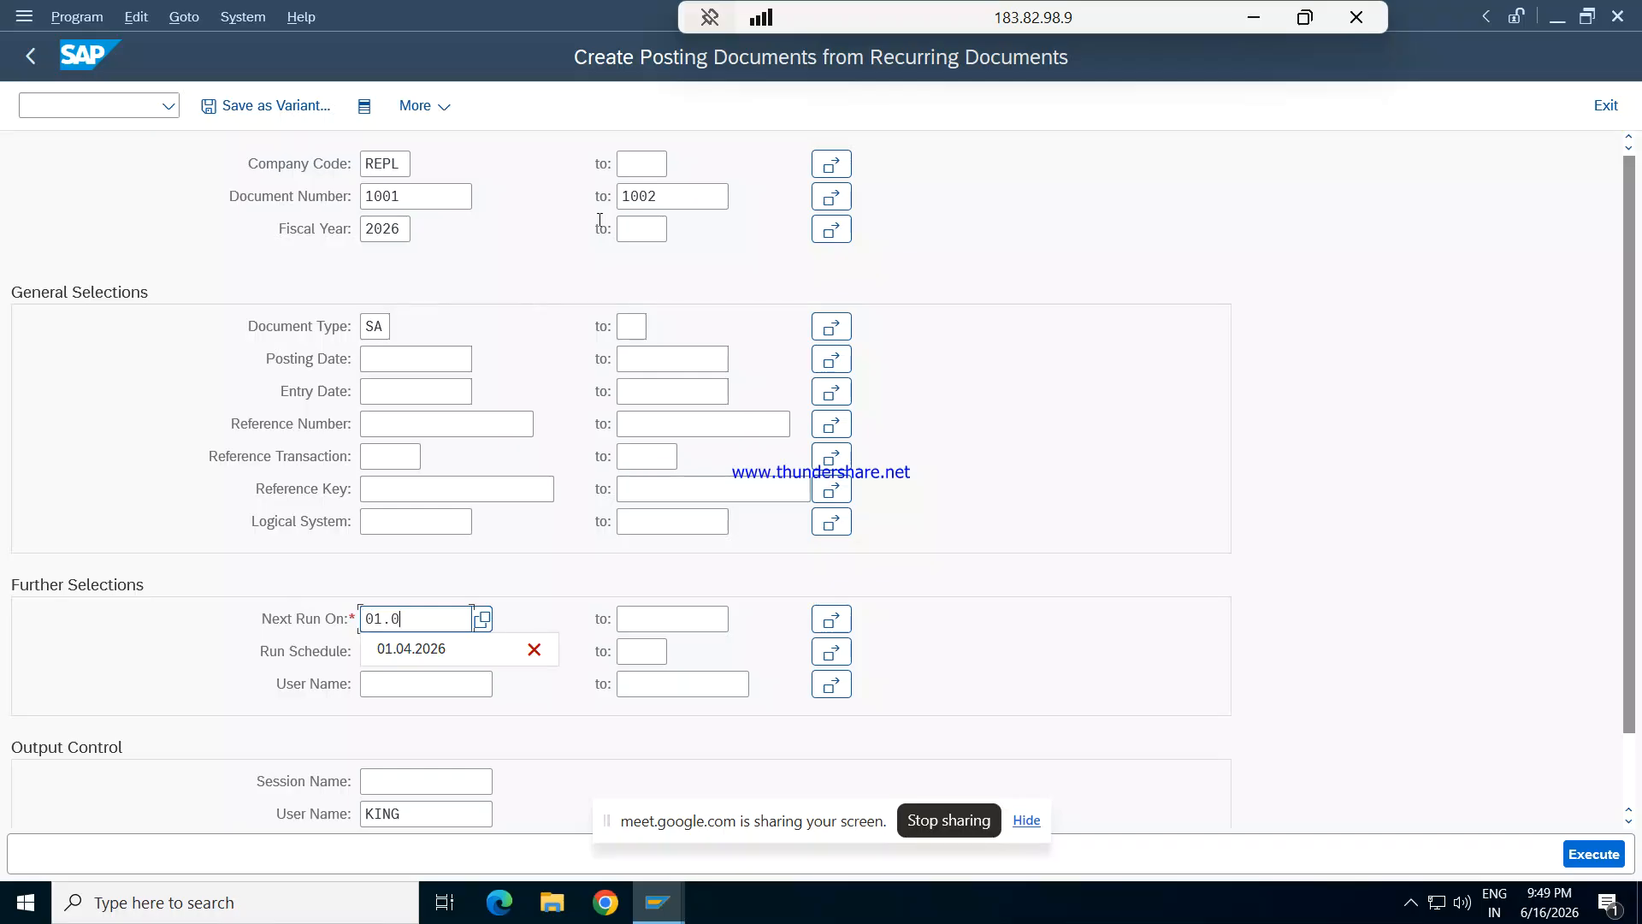
pyautogui.write('4.2026')
pyautogui.press('Tab')
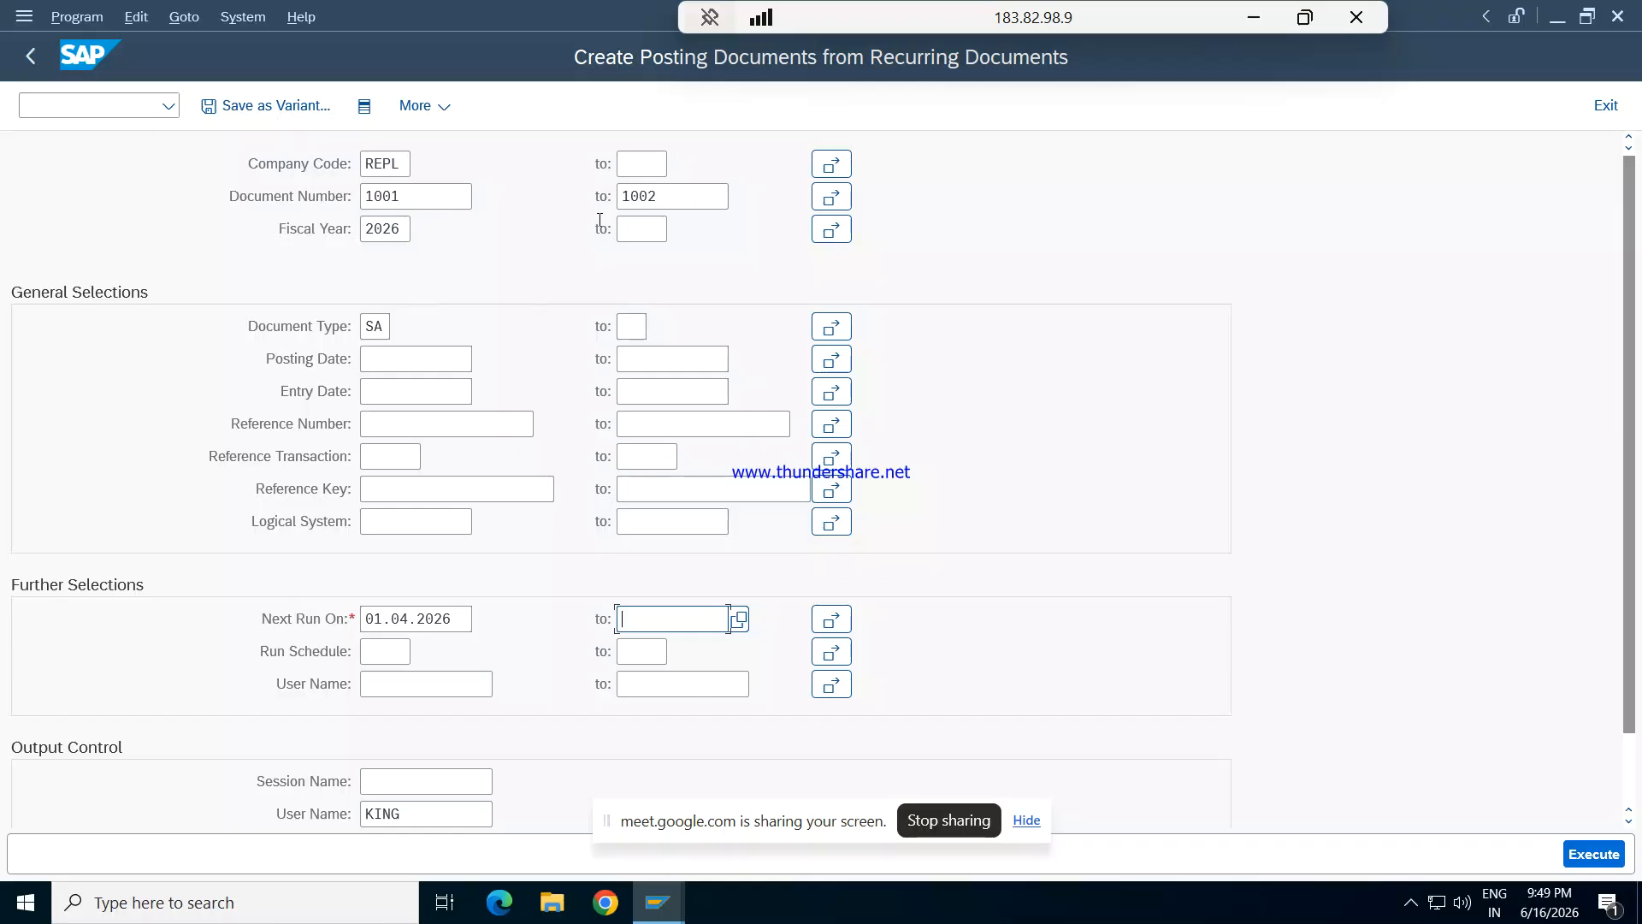
pyautogui.write('31.03.2027')
pyautogui.press('Tab')
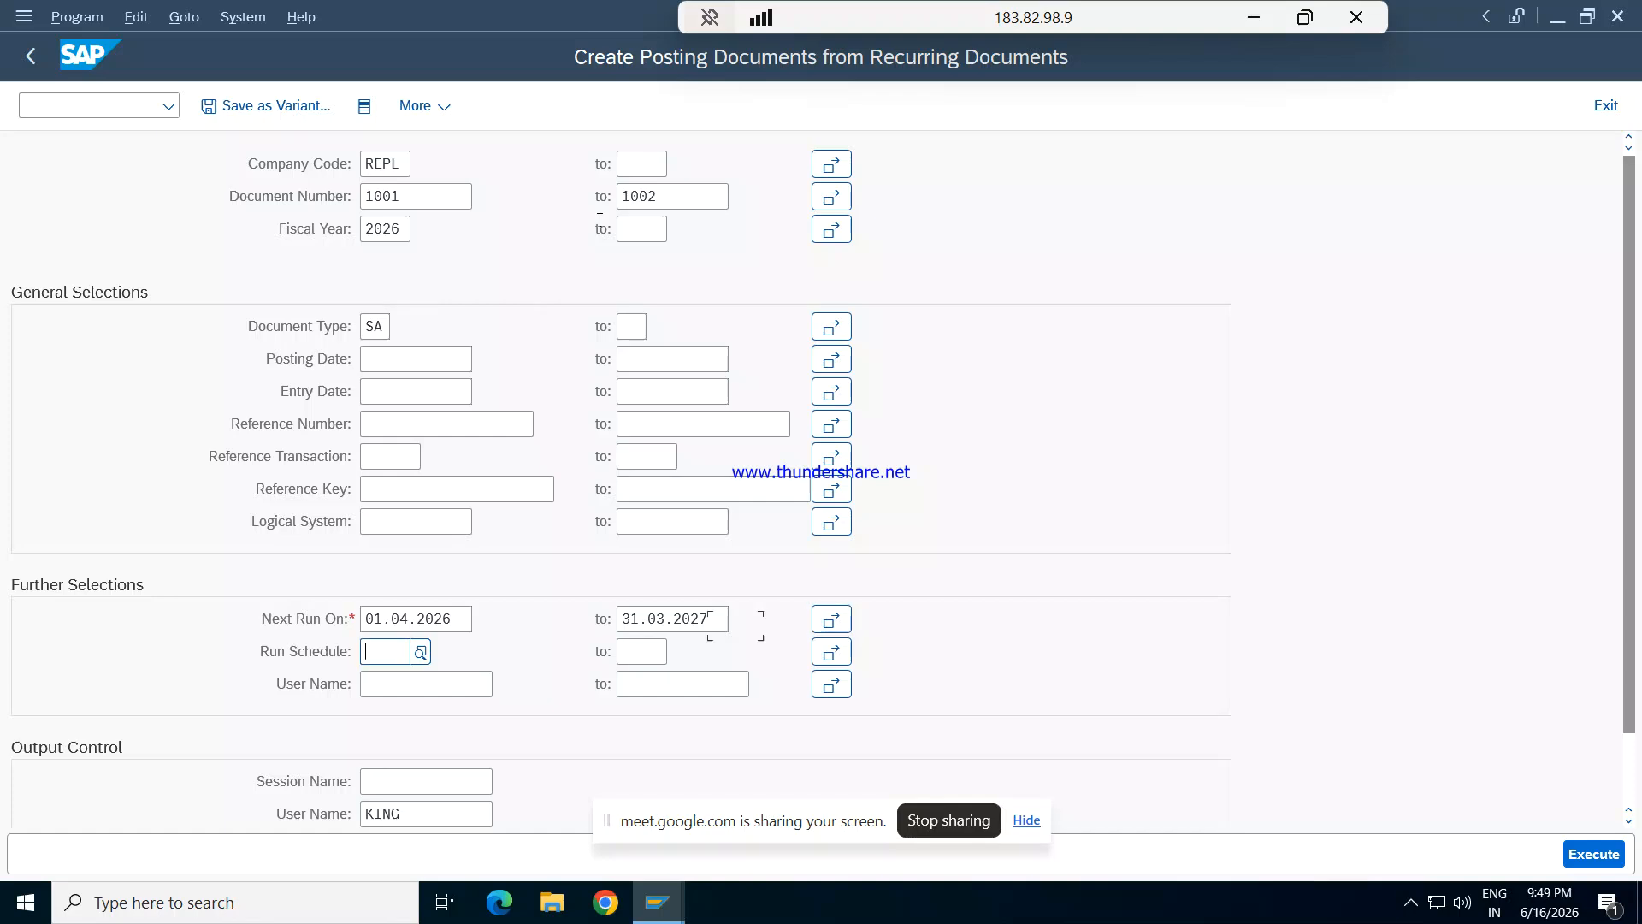
# - Name the batch input session SAP CLASS and execute the program to create it
pyautogui.press('Tab')
pyautogui.press('Tab')
pyautogui.press('Tab')
pyautogui.press('Tab')
pyautogui.press('Tab')
pyautogui.press('Tab')
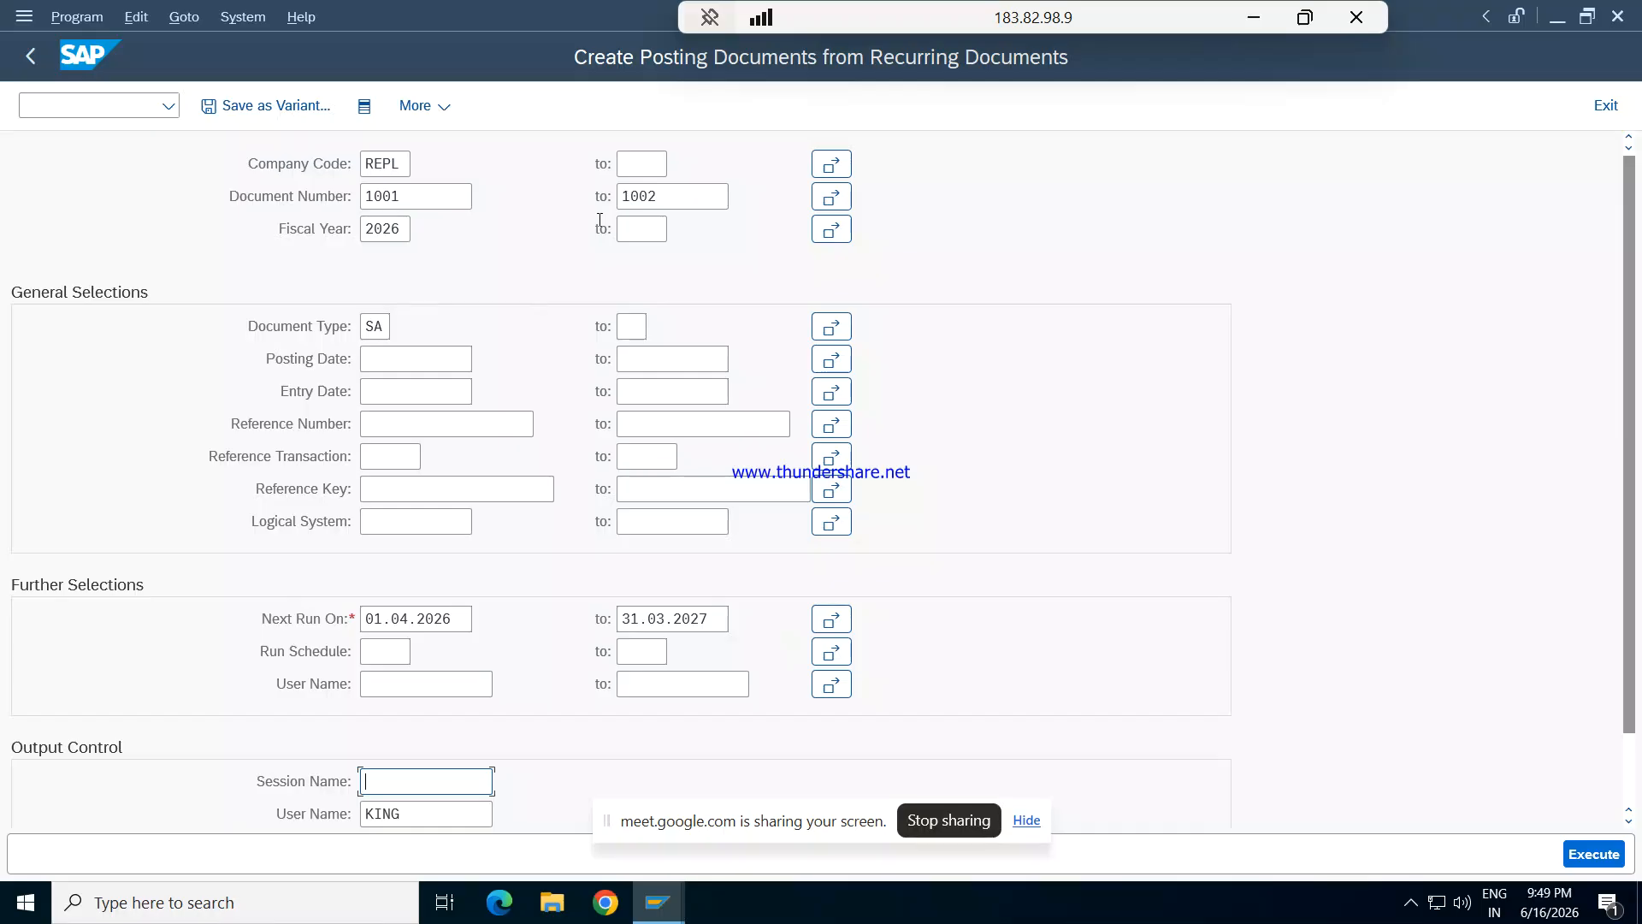
pyautogui.write('SAP CLASS')
pyautogui.click(1590, 855)
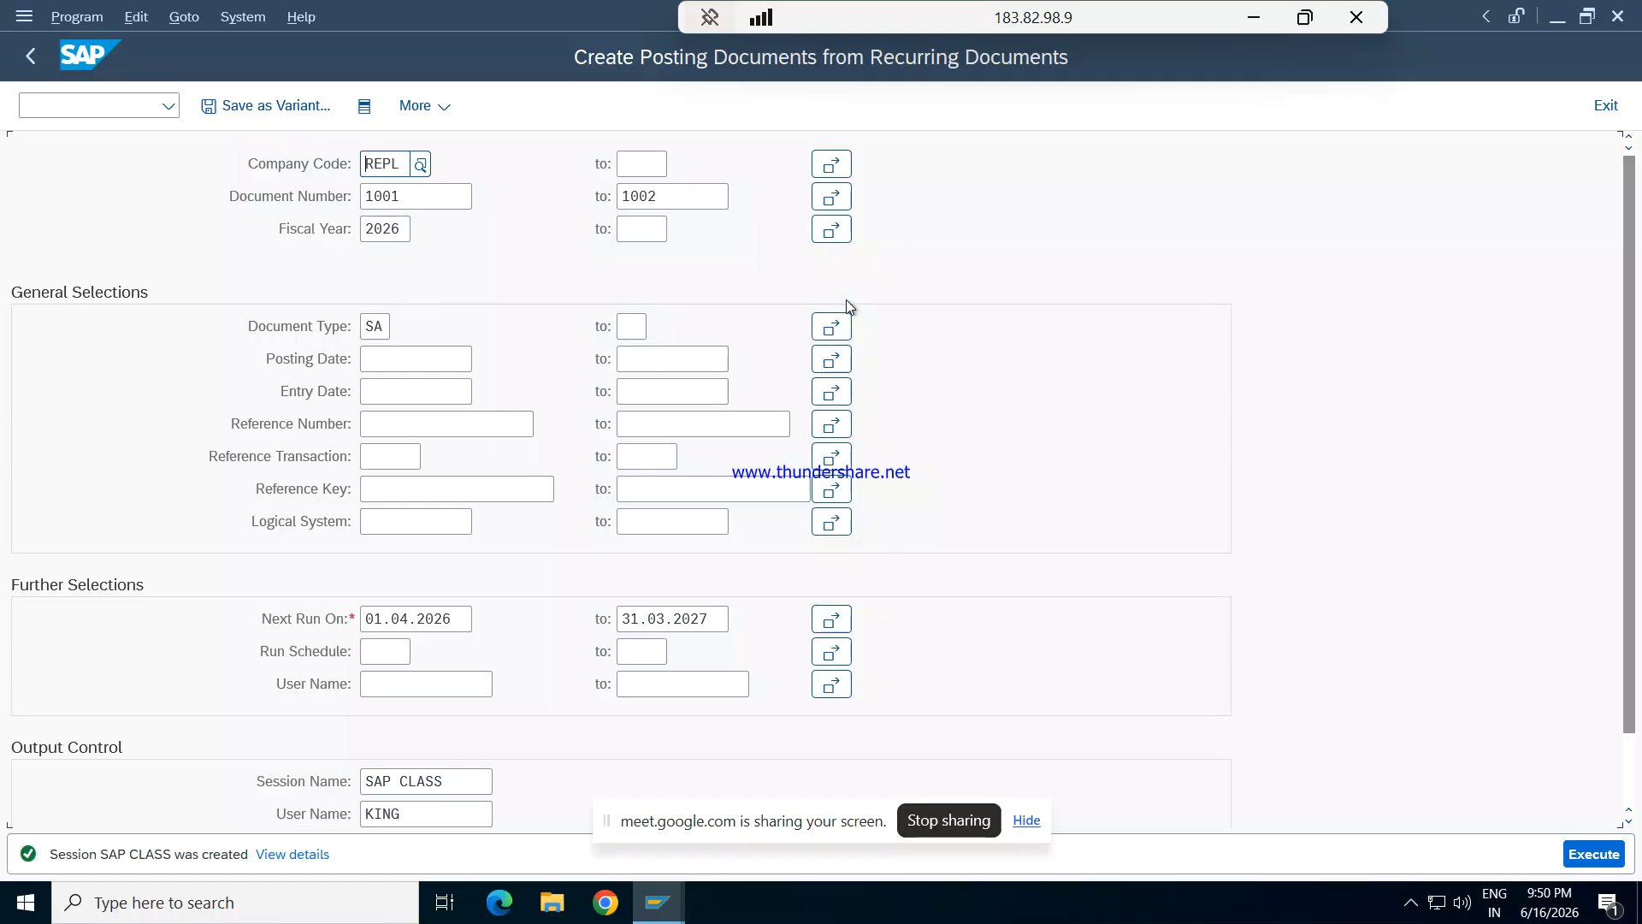
# - Open the batch input session overview and select the new SAP CLASS session
pyautogui.click(252, 21)
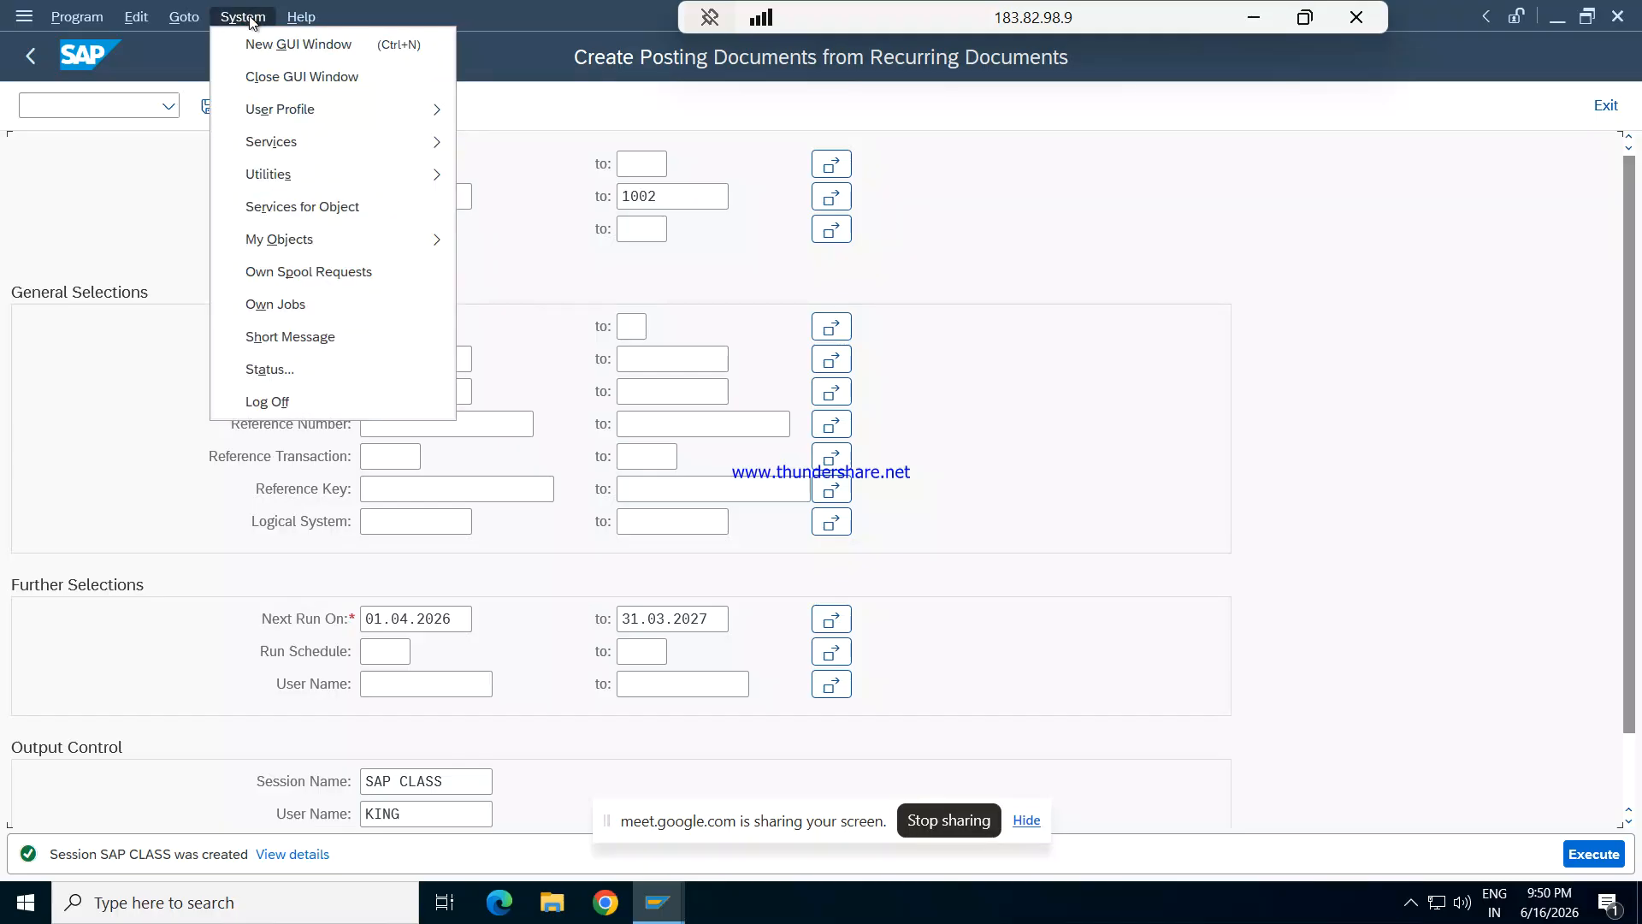
pyautogui.moveTo(285, 146)
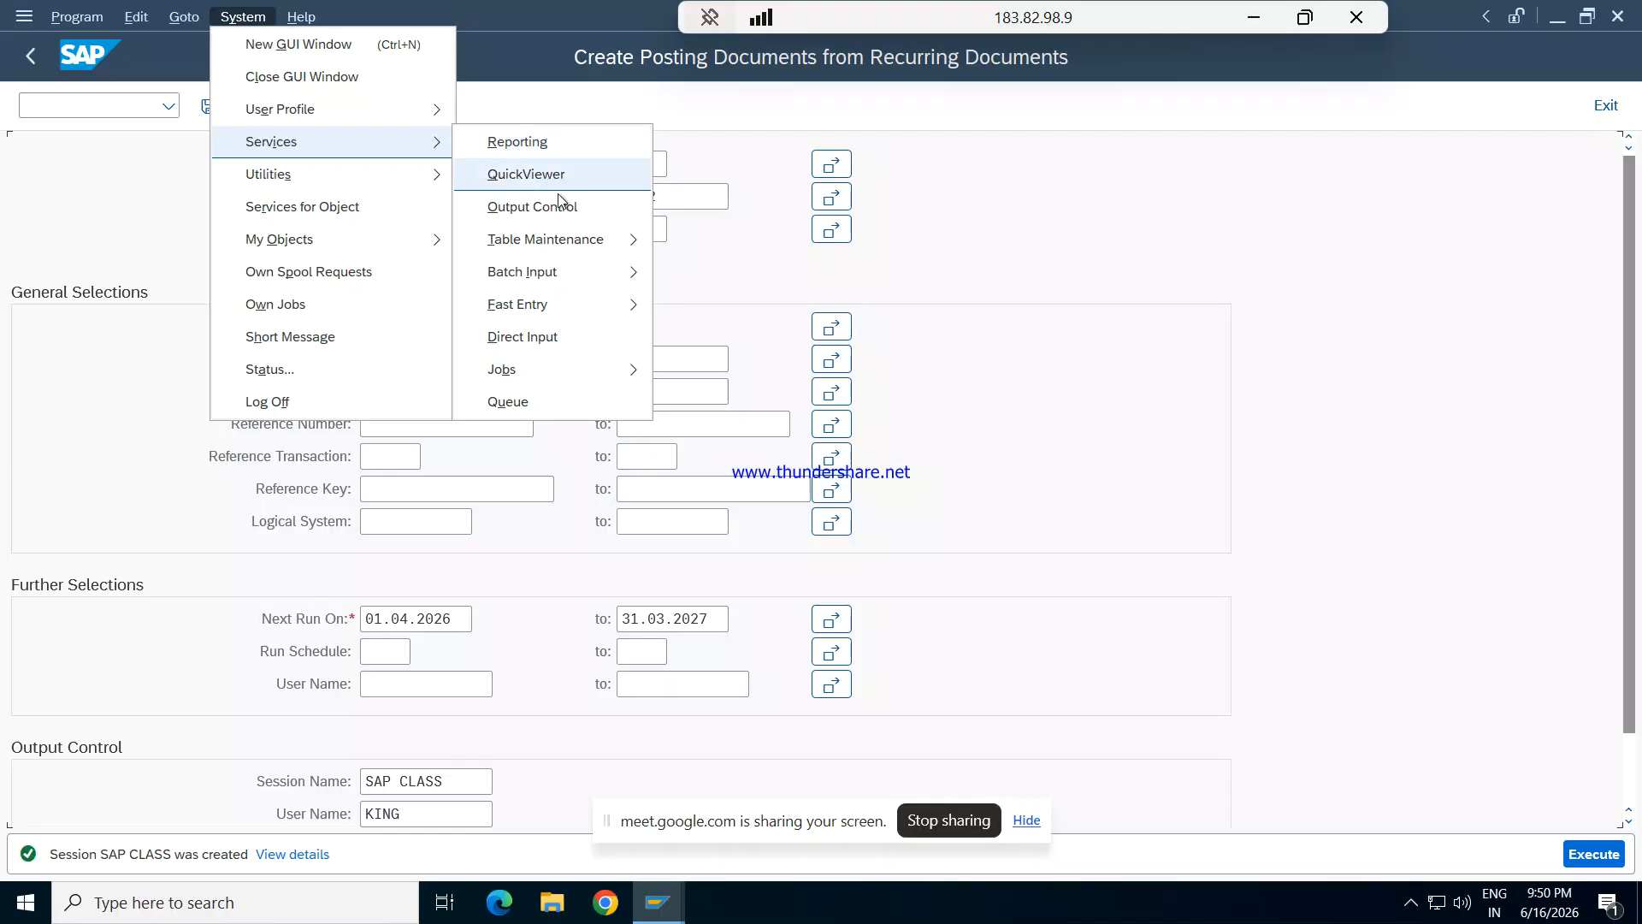
pyautogui.moveTo(548, 274)
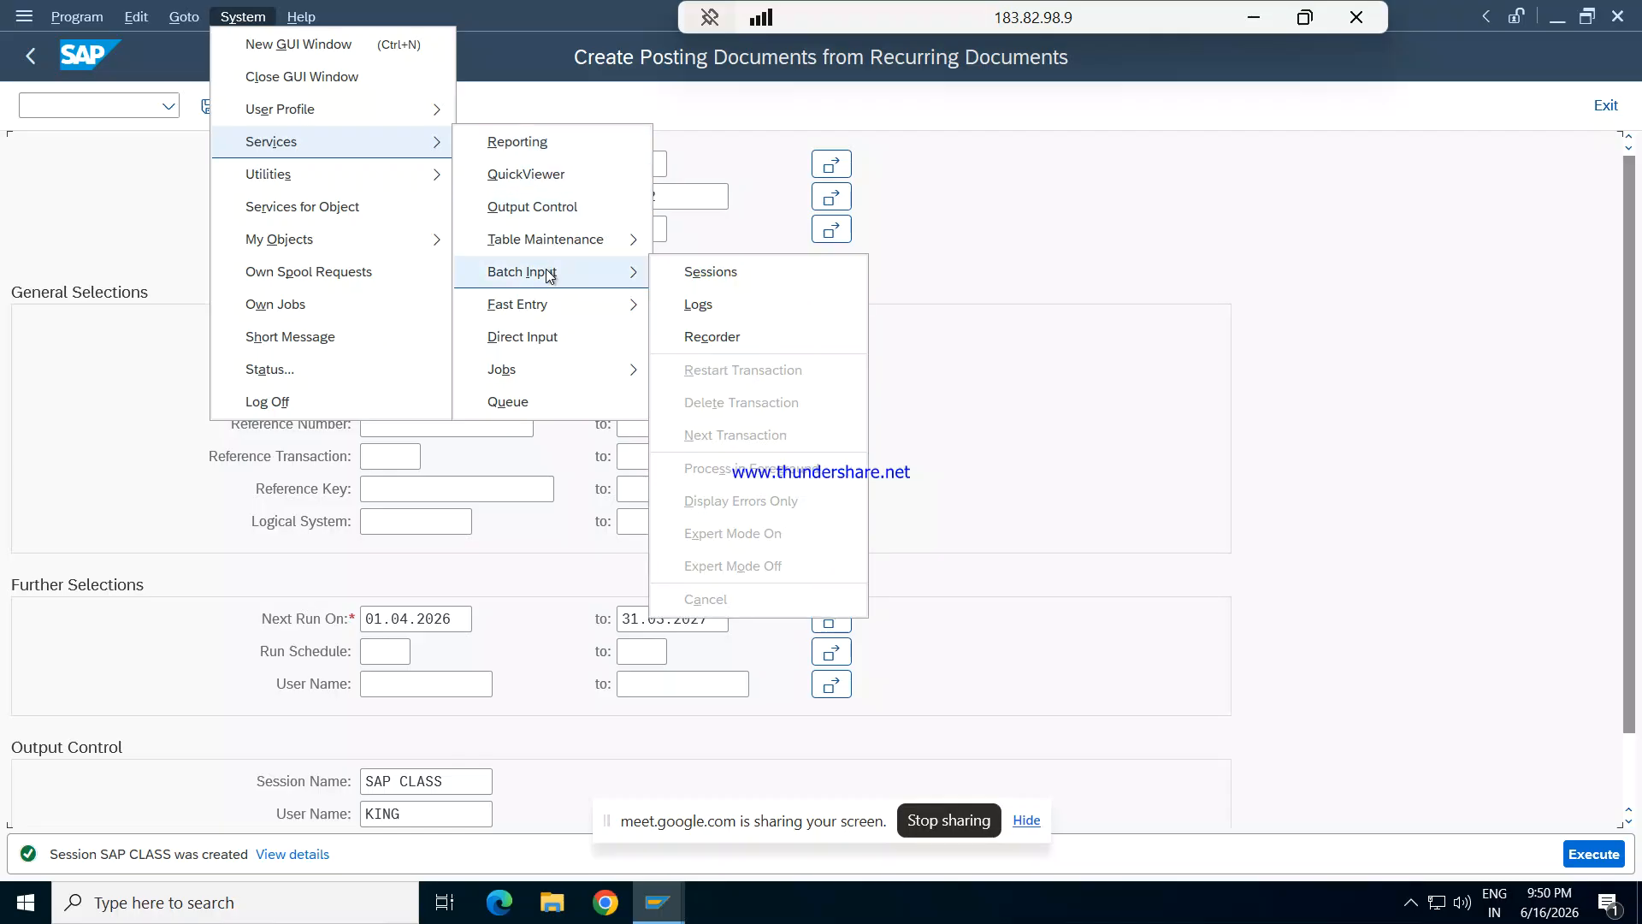
pyautogui.click(698, 271)
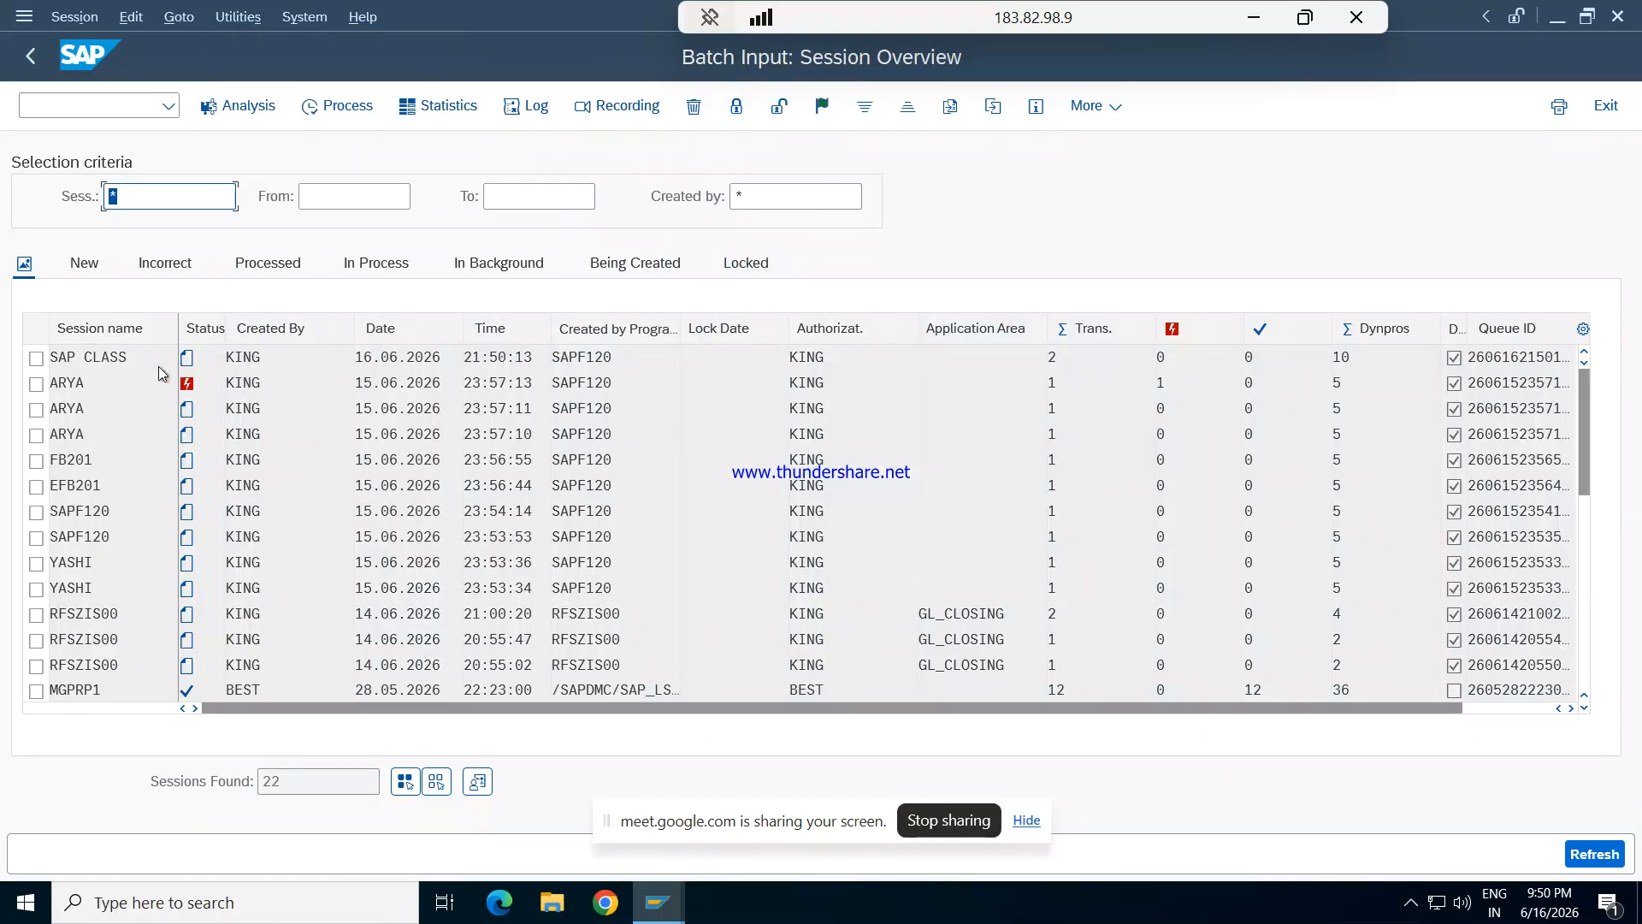
pyautogui.click(36, 359)
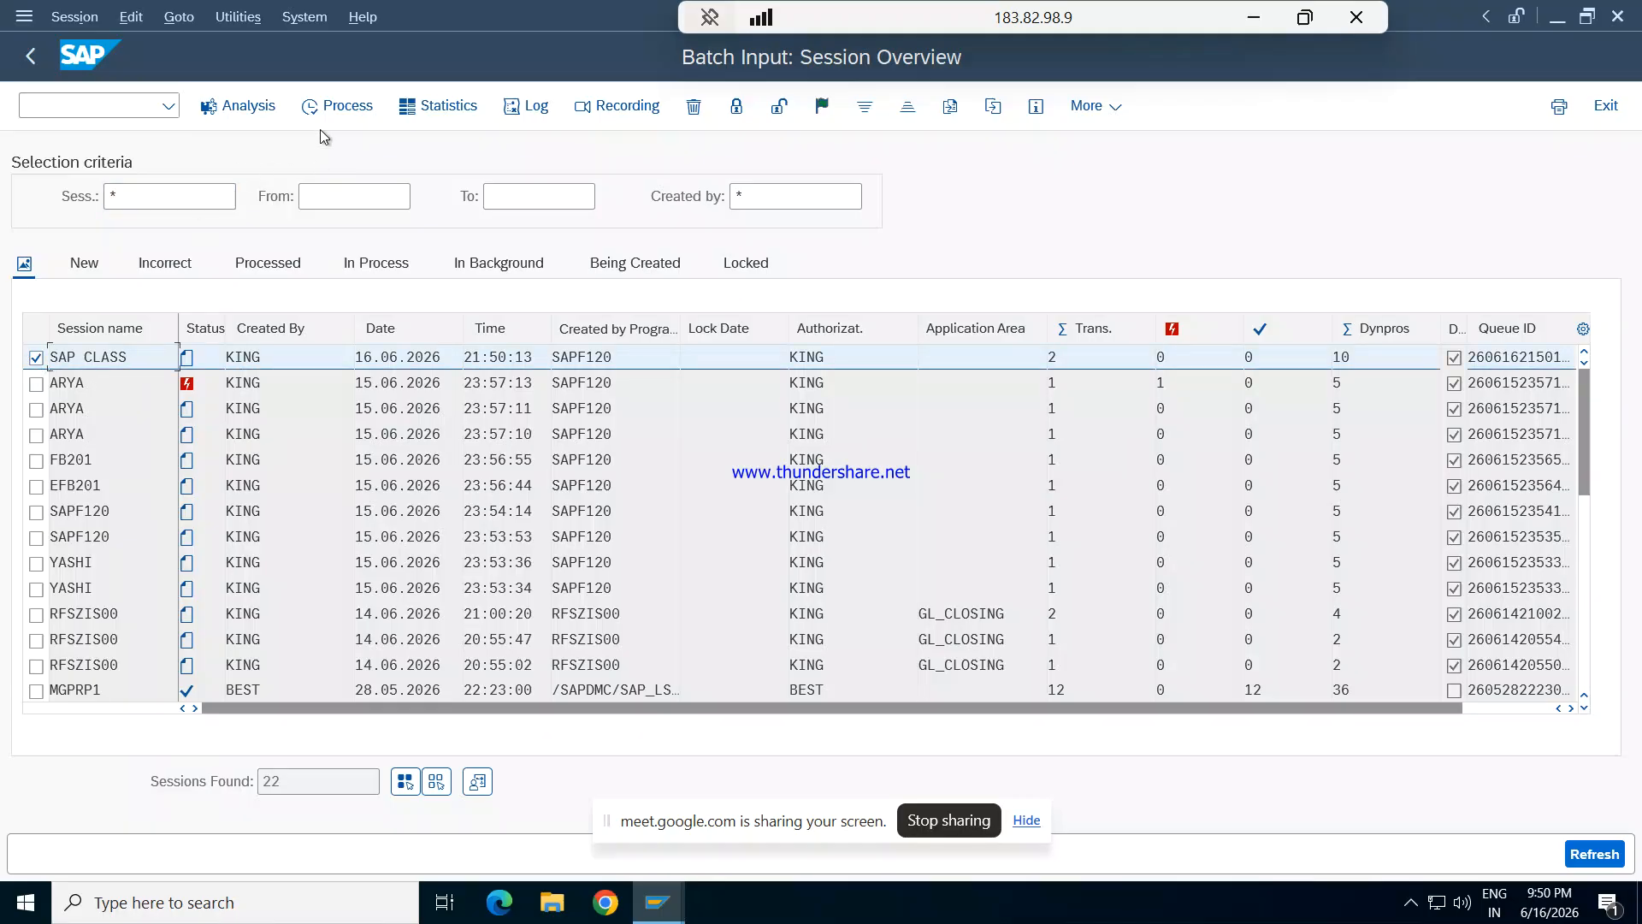
# - Process the SAP CLASS batch input session in the Display errors only mode
pyautogui.click(338, 110)
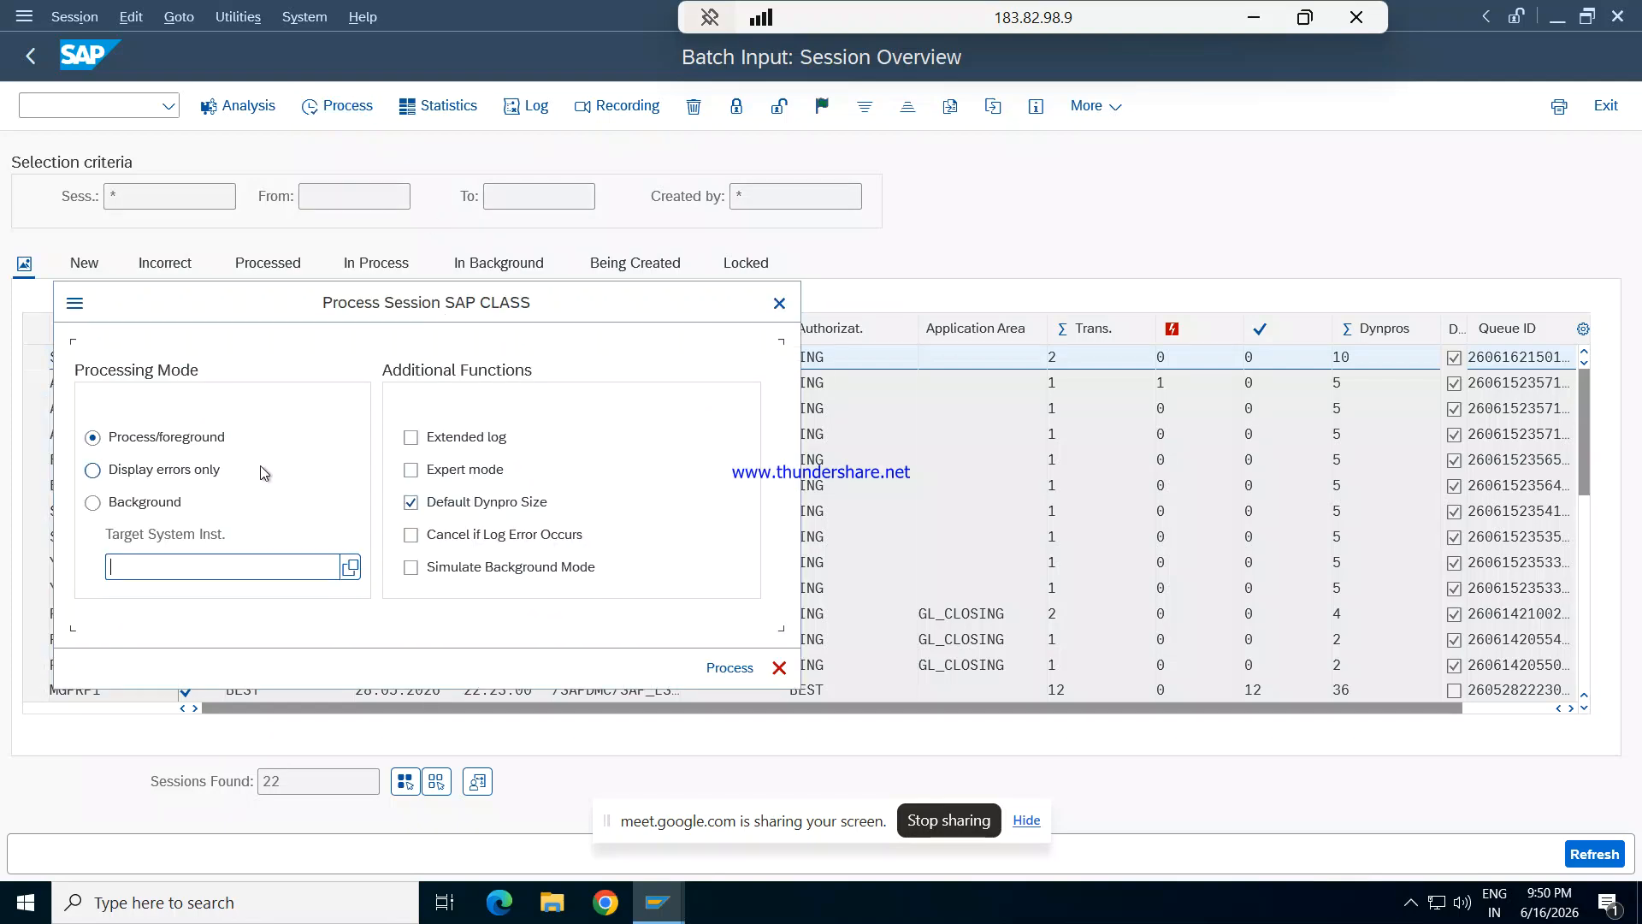
pyautogui.click(125, 476)
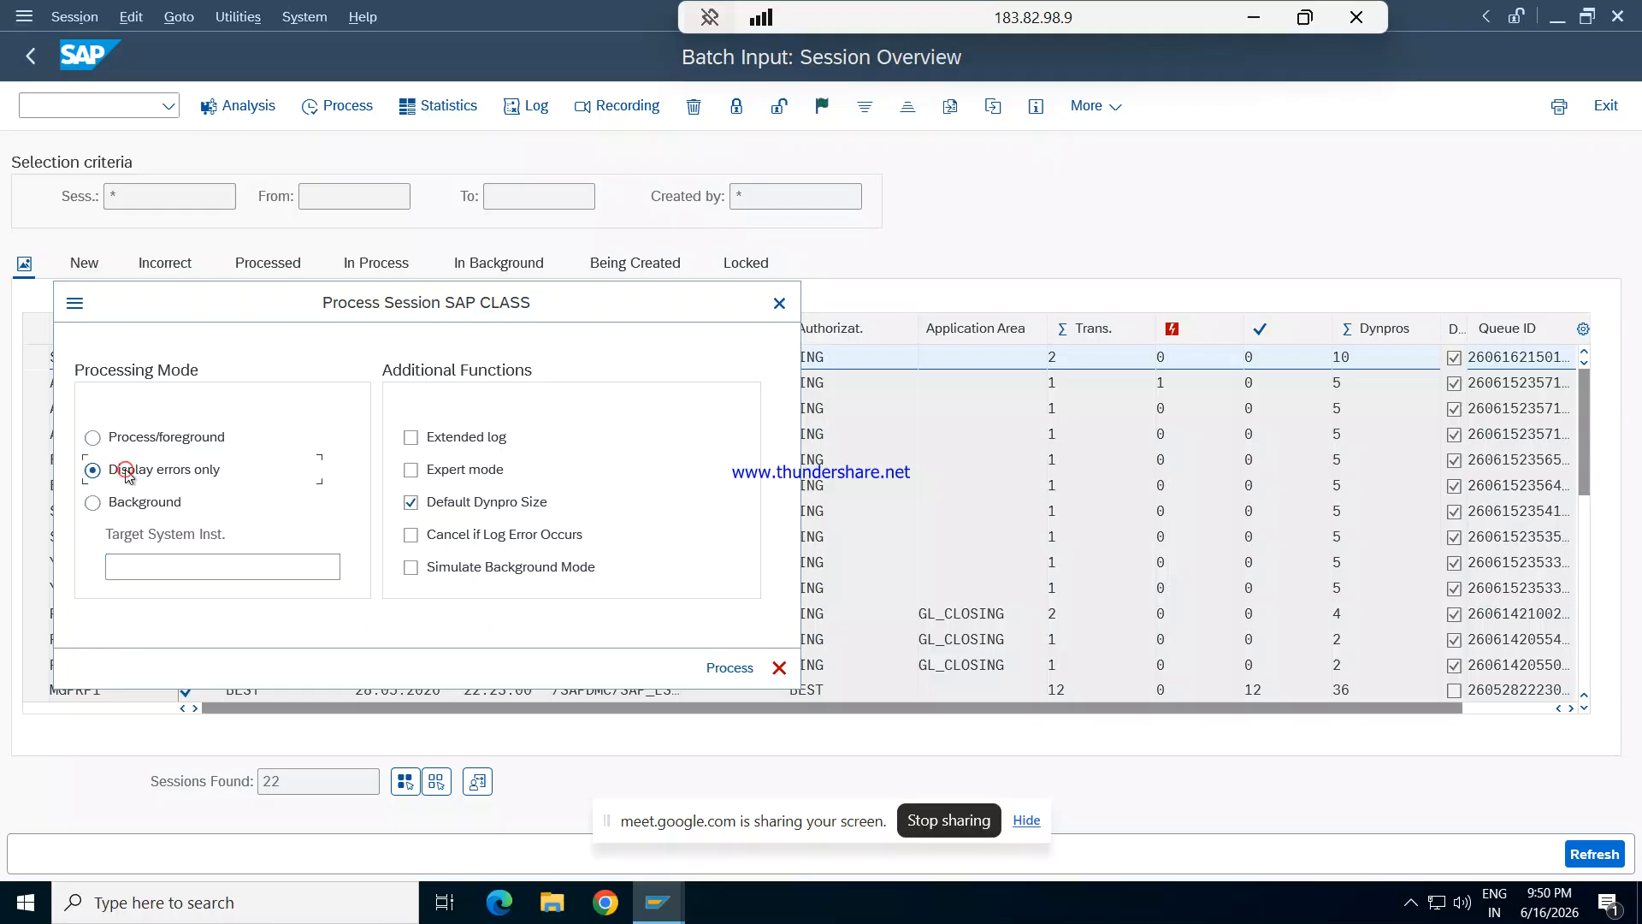
pyautogui.click(730, 668)
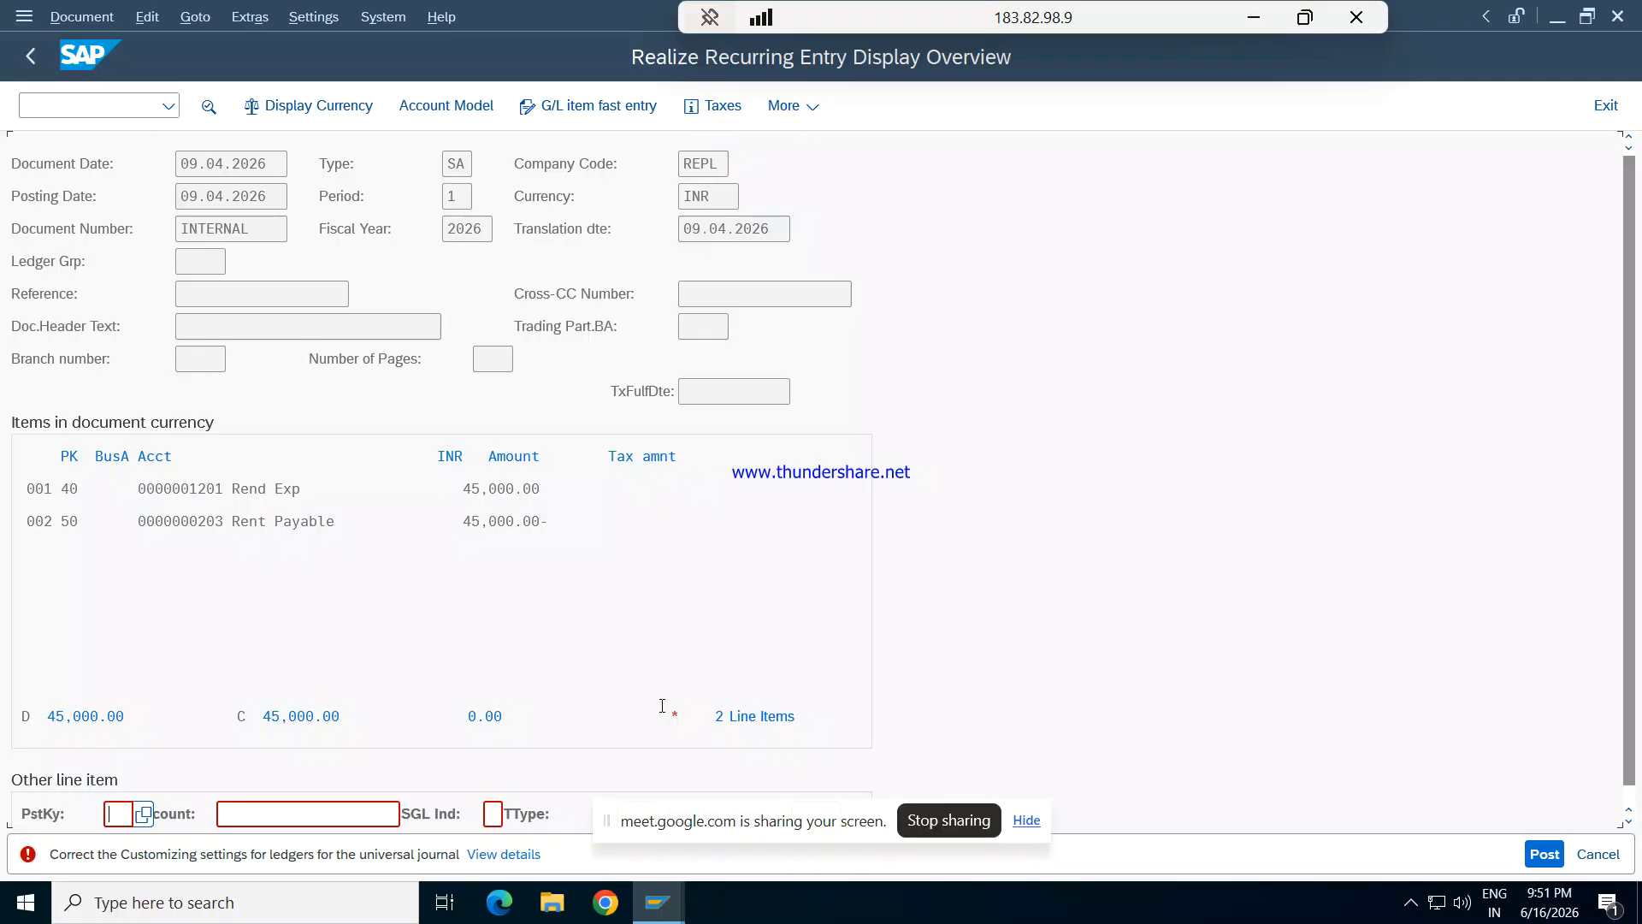
# - Open the ledger Customizing error's details and launch the consistency checks FINS_CUST_CONS_CHK and FINS_CUST_CONS_CHK_P
pyautogui.click(484, 852)
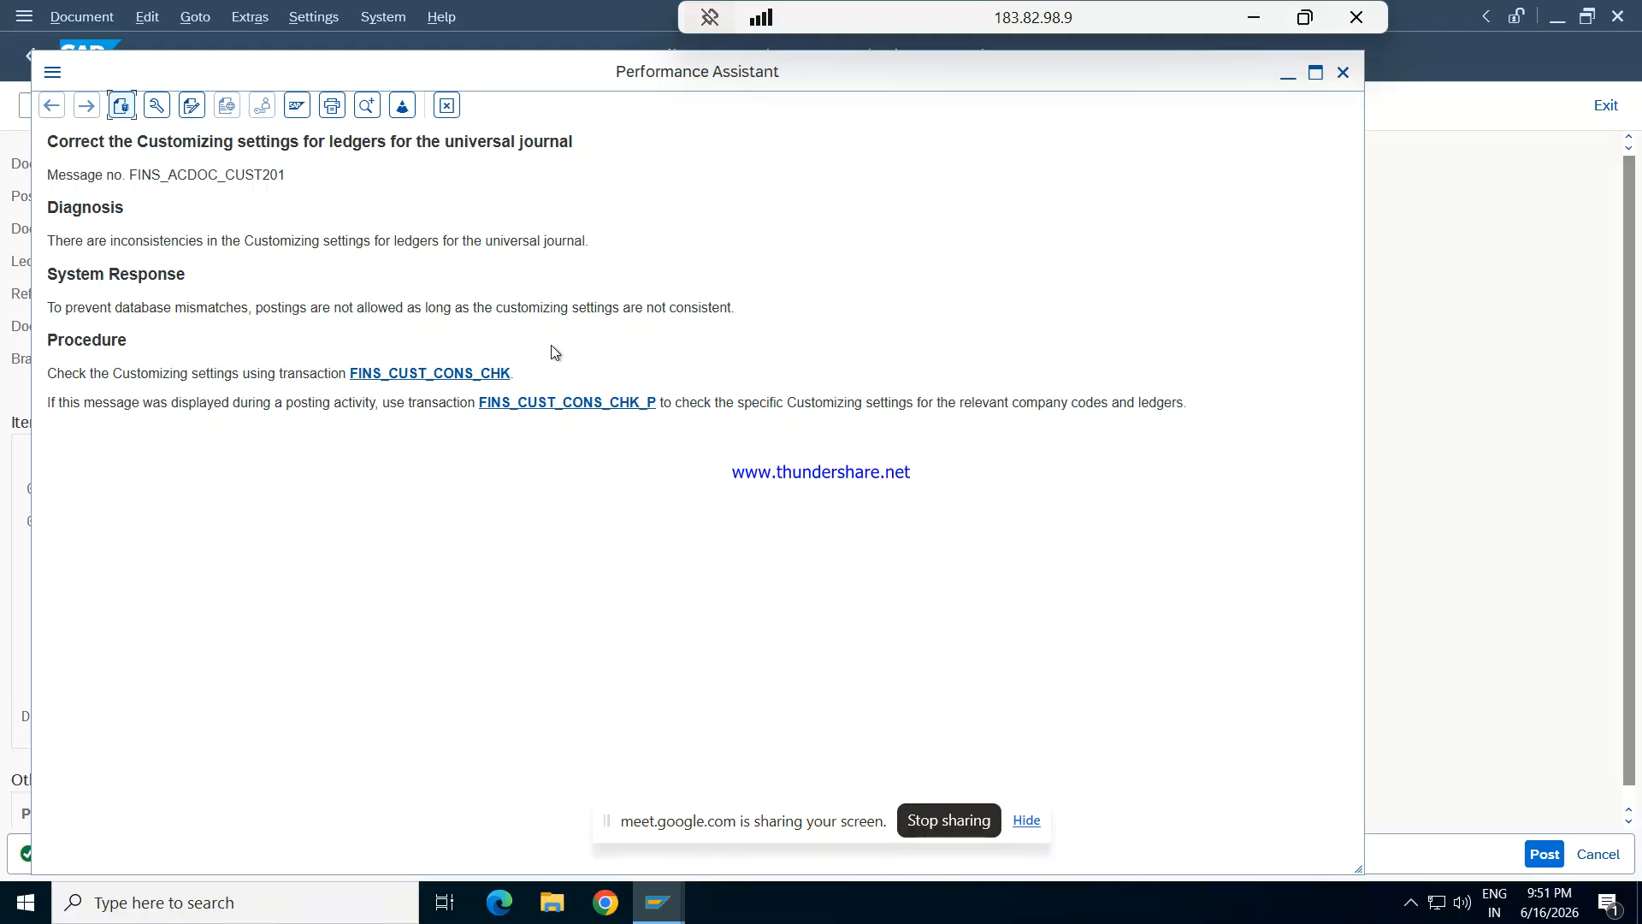
pyautogui.click(454, 372)
pyautogui.click(437, 374)
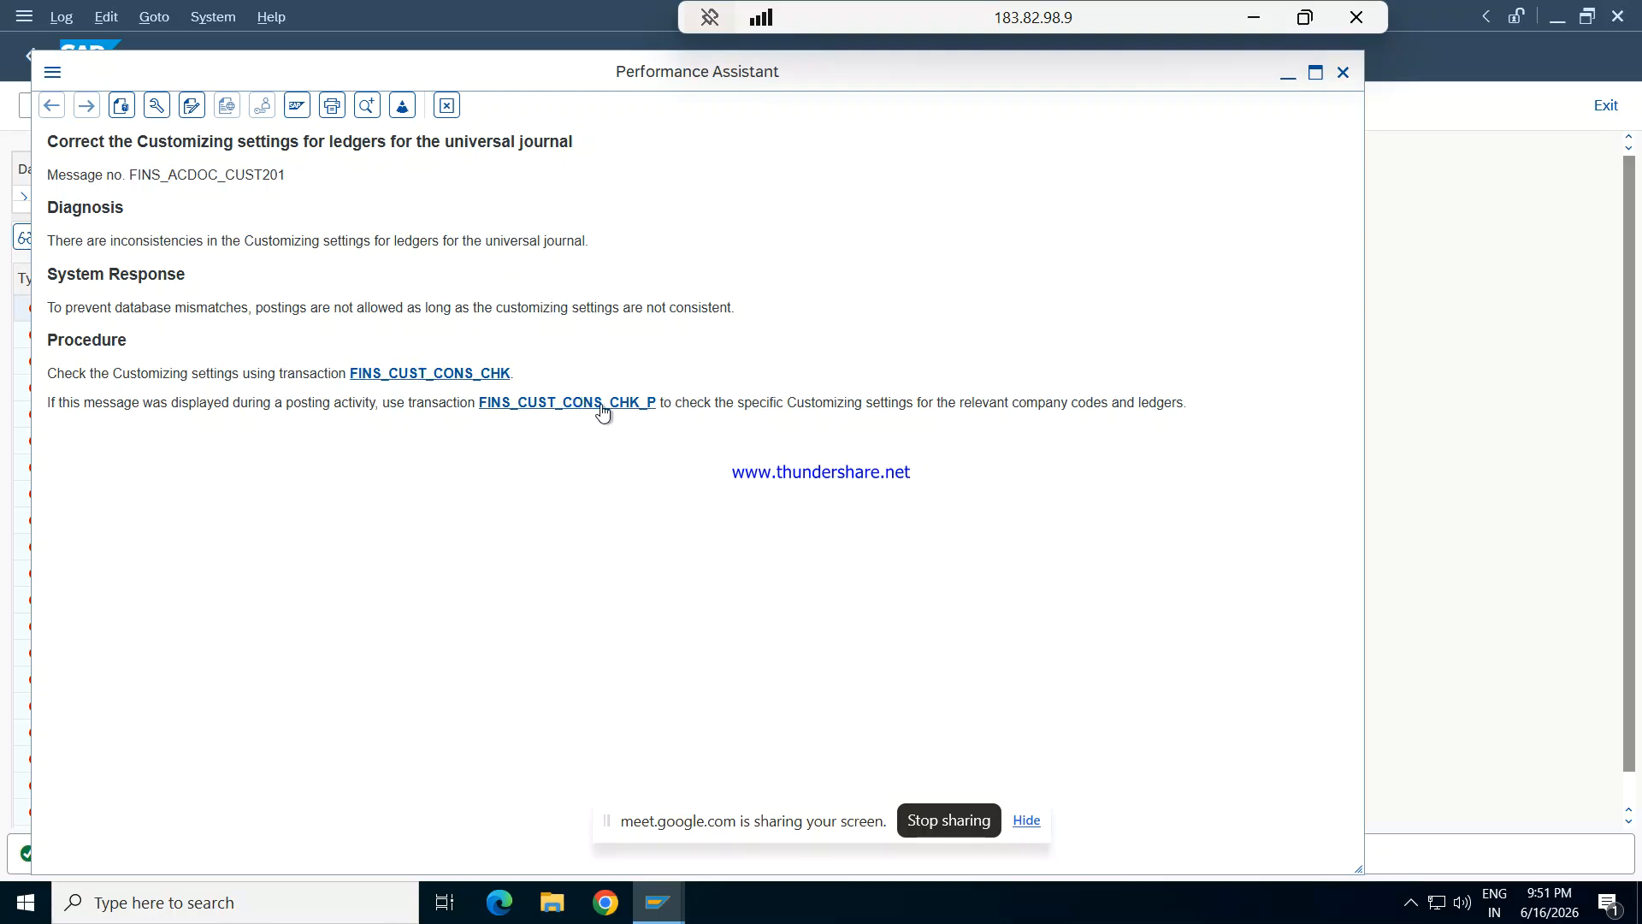
pyautogui.click(571, 409)
pyautogui.click(421, 373)
pyautogui.click(571, 401)
pyautogui.click(449, 379)
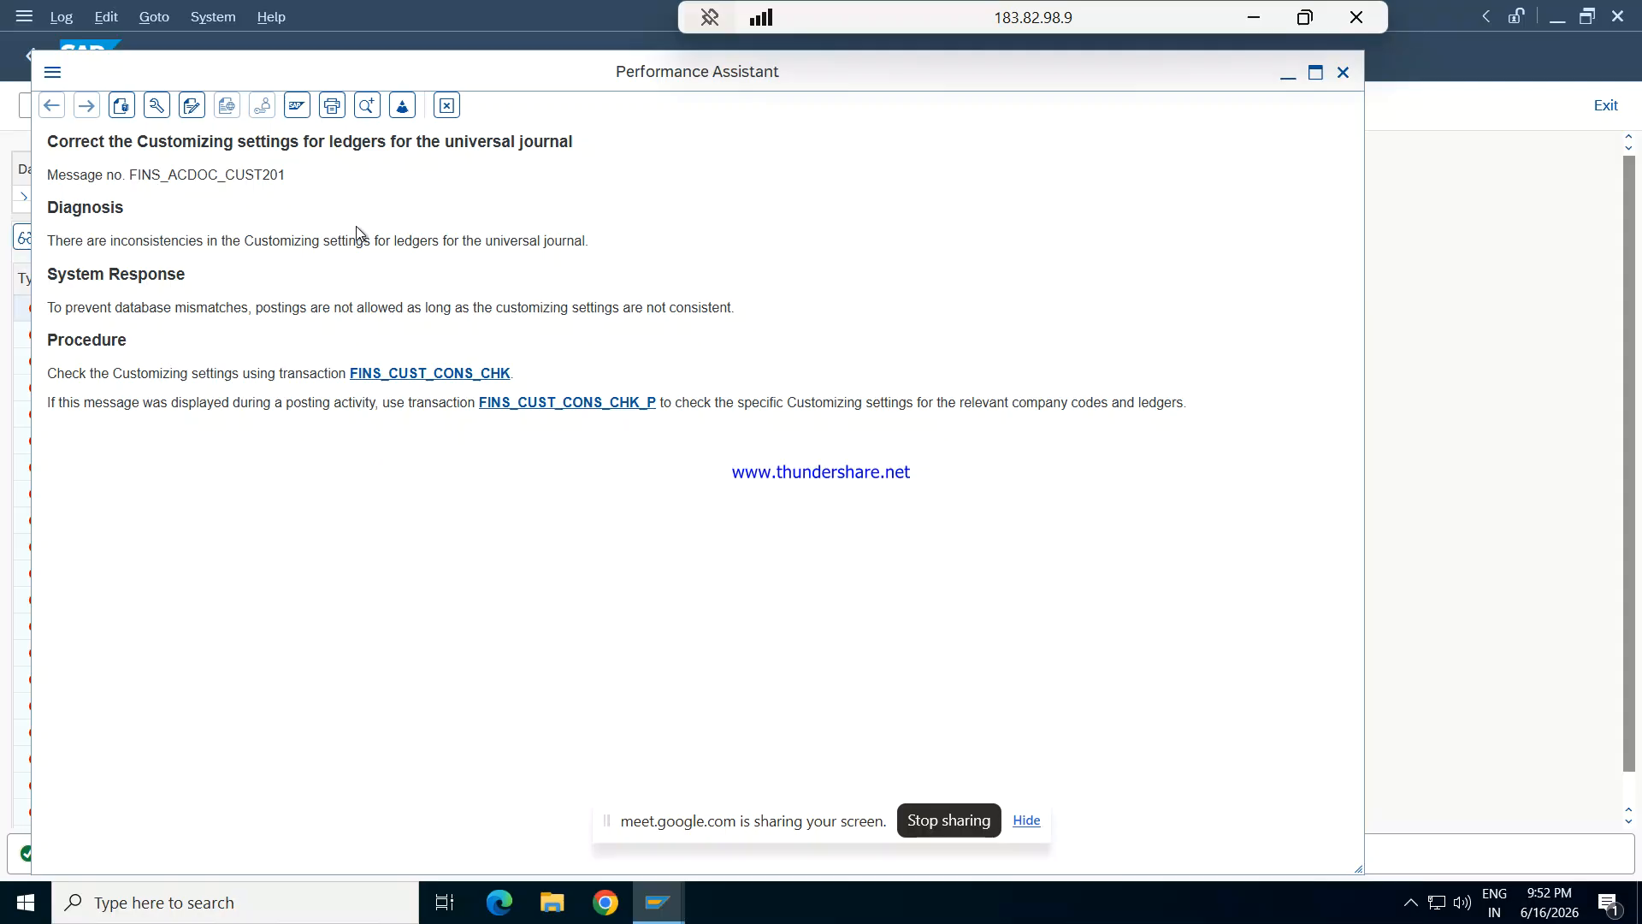
# - Close the error's help text, examine the consistency check message list and return to the recurring entry overview
pyautogui.click(399, 371)
pyautogui.click(1355, 74)
pyautogui.click(1343, 71)
pyautogui.click(1288, 73)
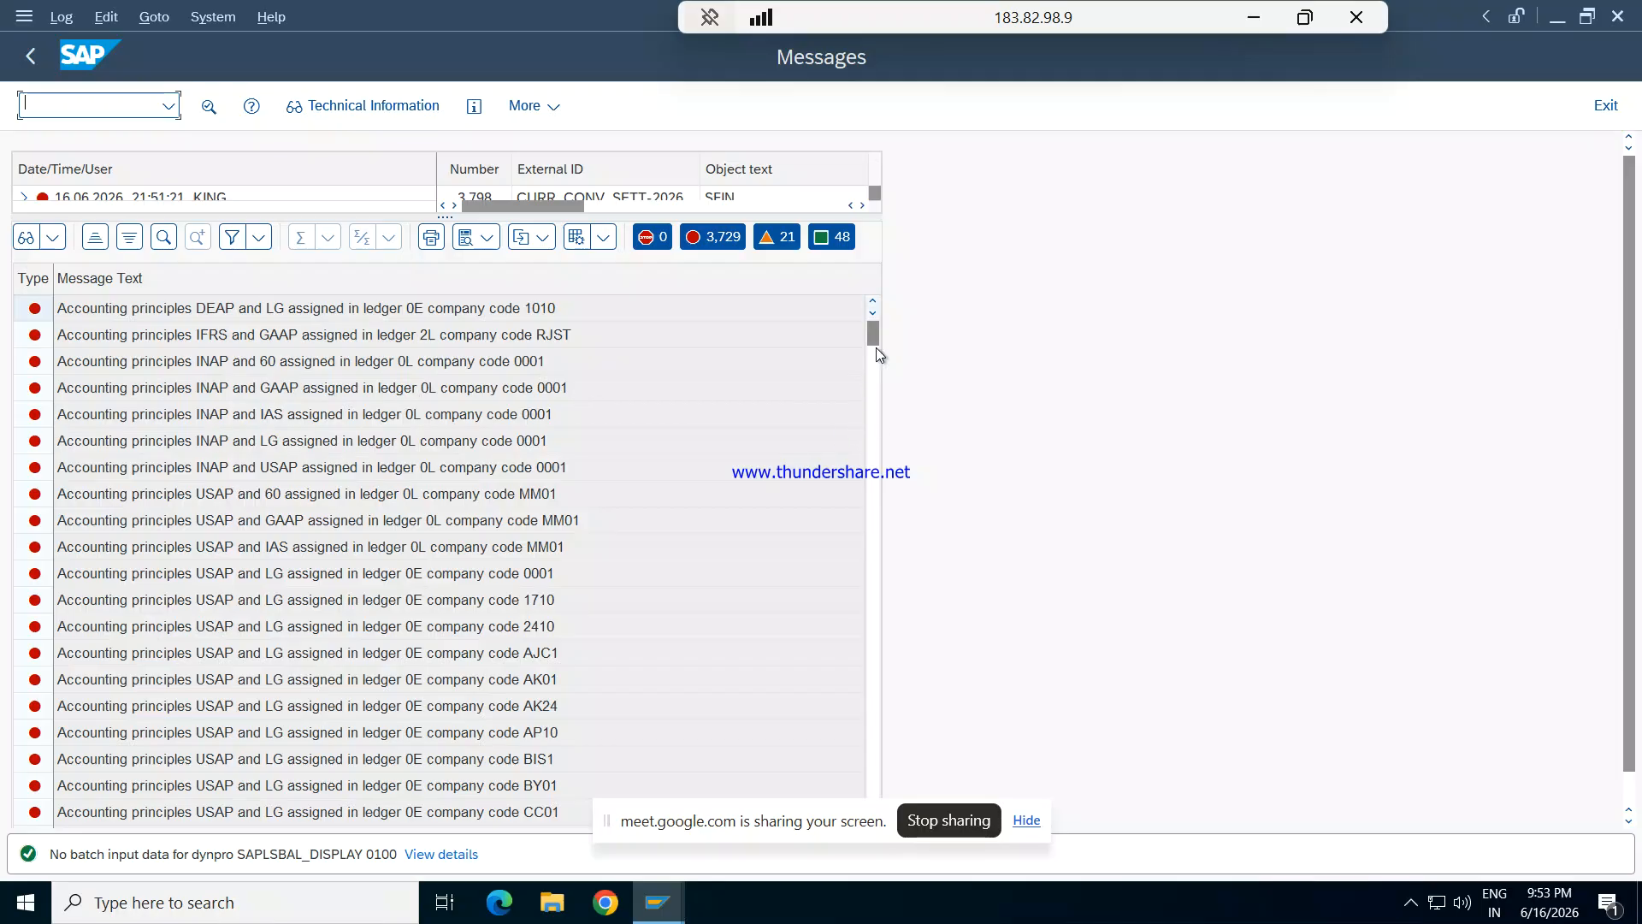
pyautogui.moveTo(875, 335); pyautogui.dragTo(890, 647)
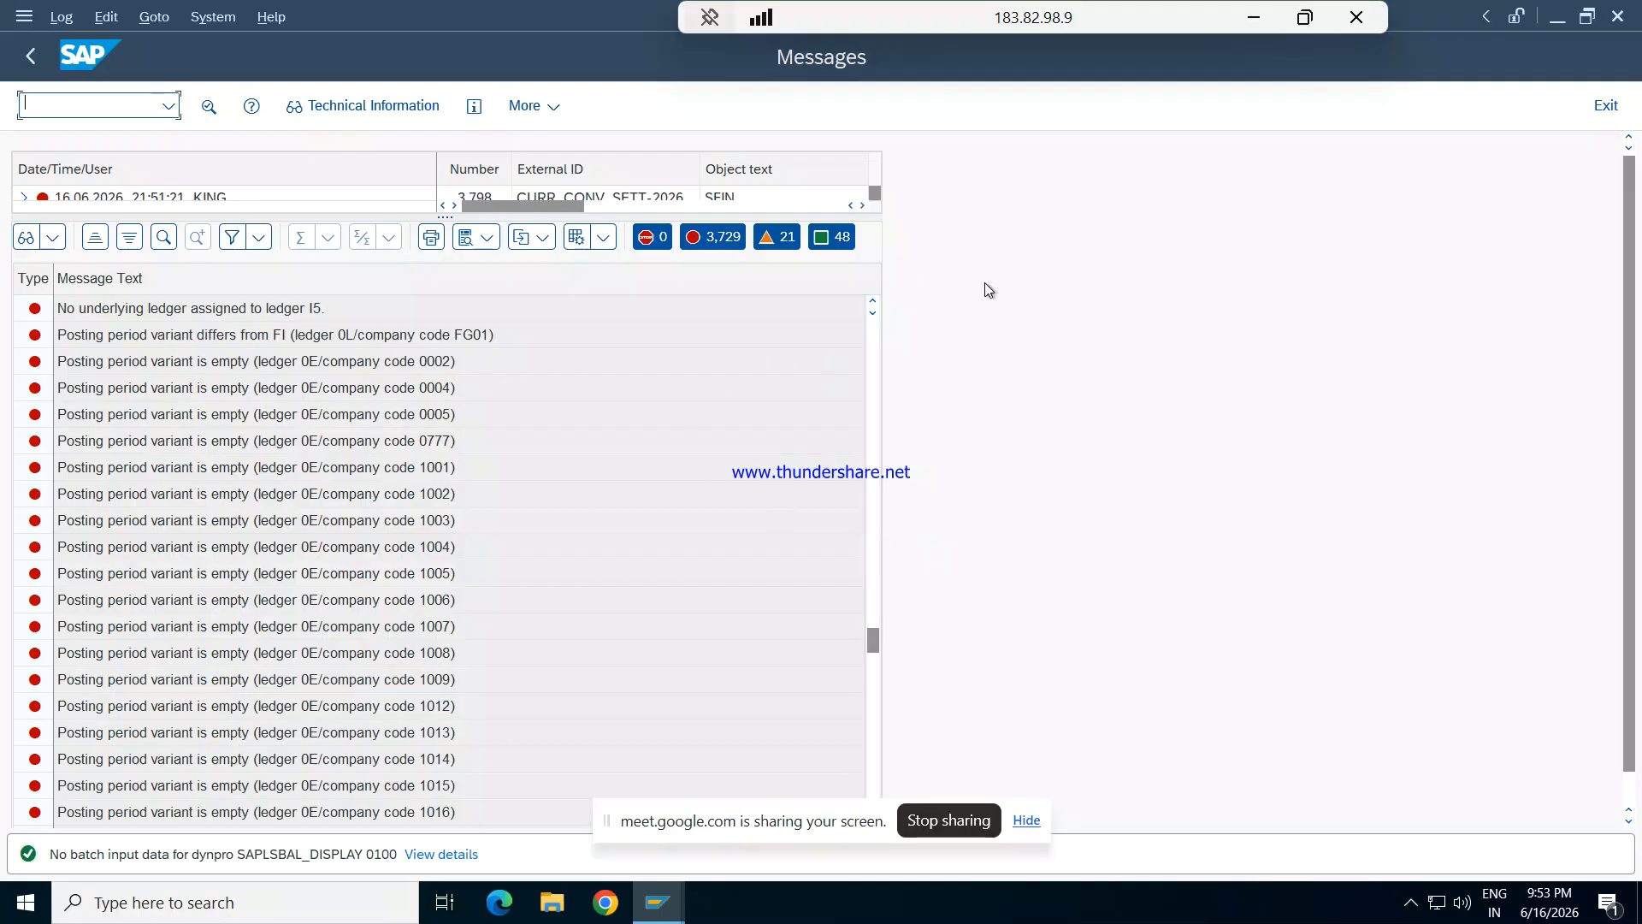
pyautogui.press('F3')
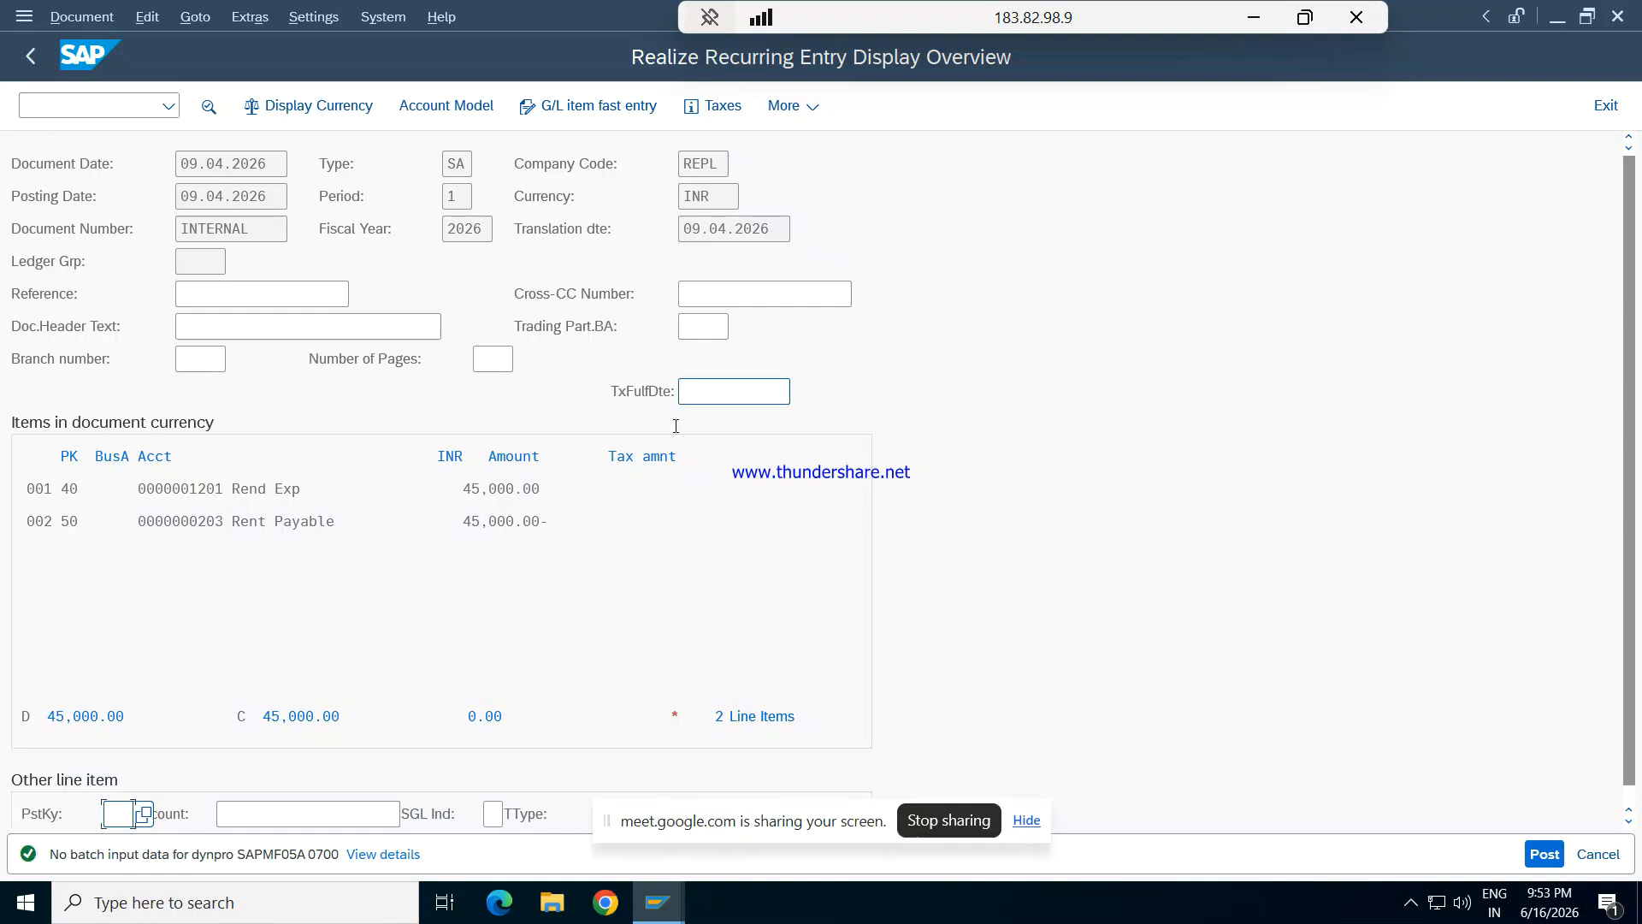
# - Try to exit the recurring entry document and to post it again, and dismiss the resulting error
pyautogui.doubleClick(290, 853)
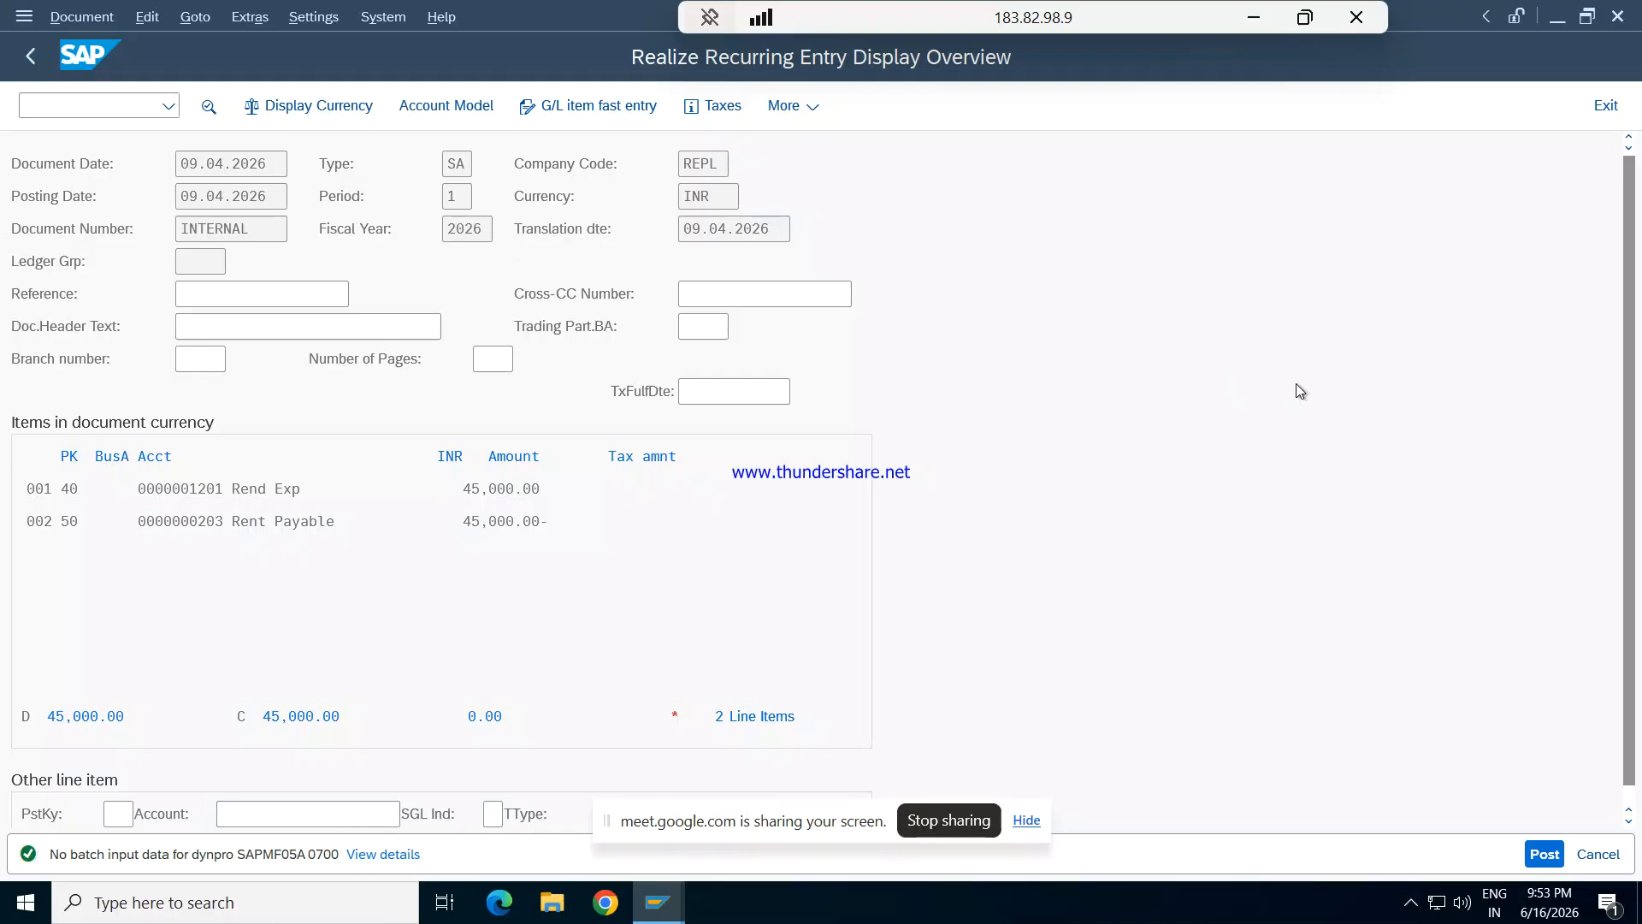
pyautogui.click(1528, 559)
pyautogui.click(1606, 105)
pyautogui.click(1574, 114)
pyautogui.click(1616, 108)
pyautogui.click(1550, 858)
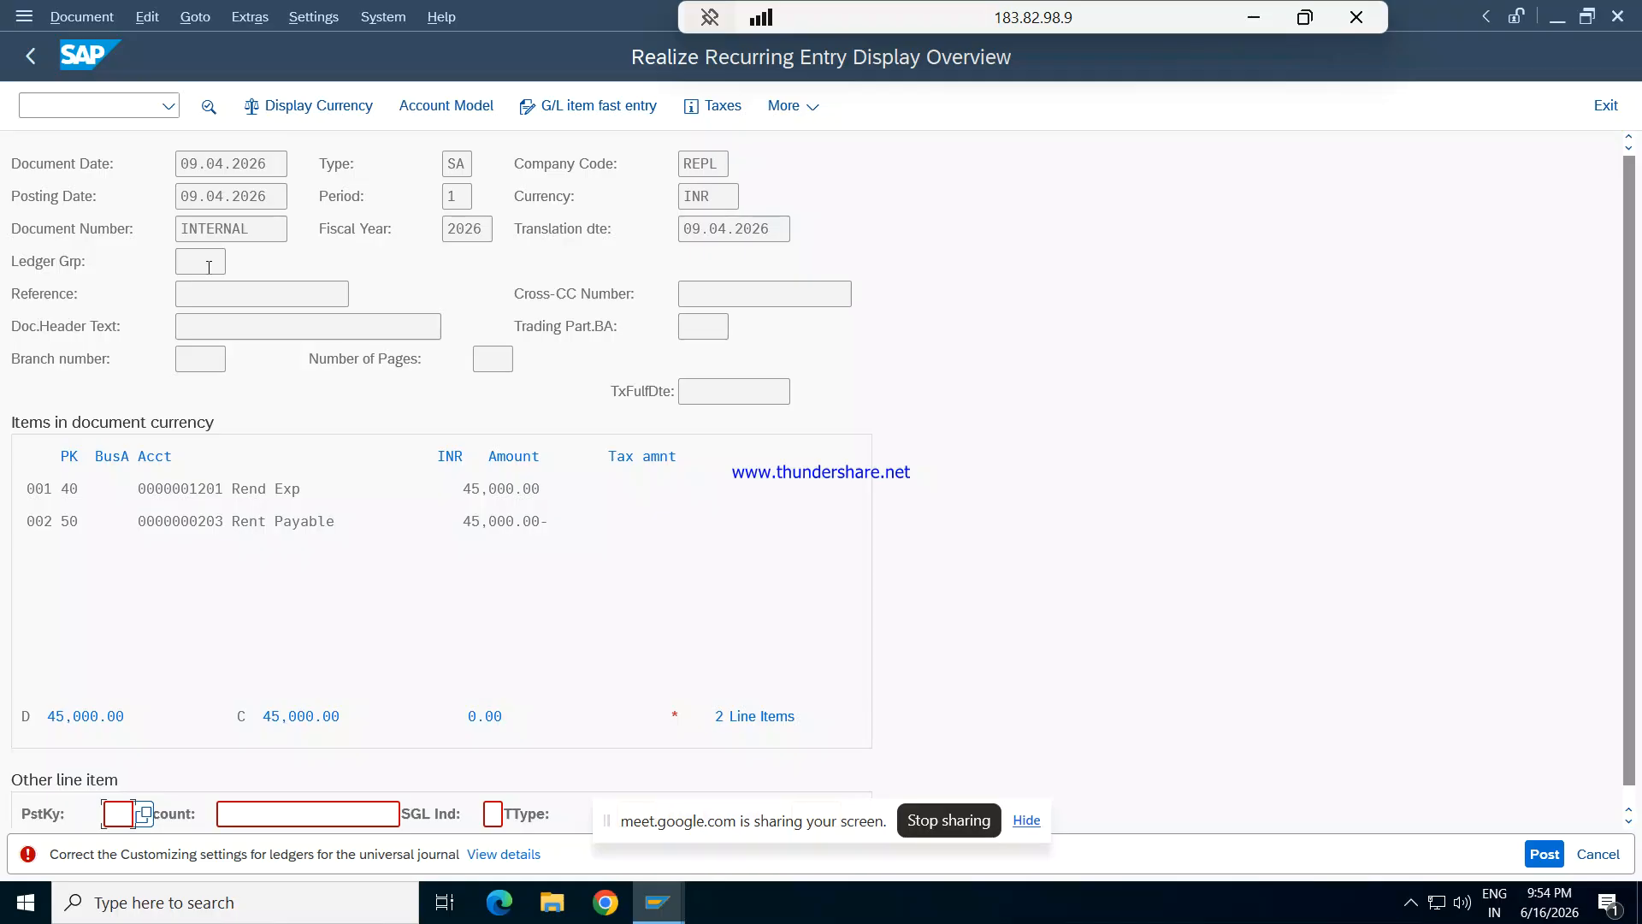
pyautogui.click(31, 58)
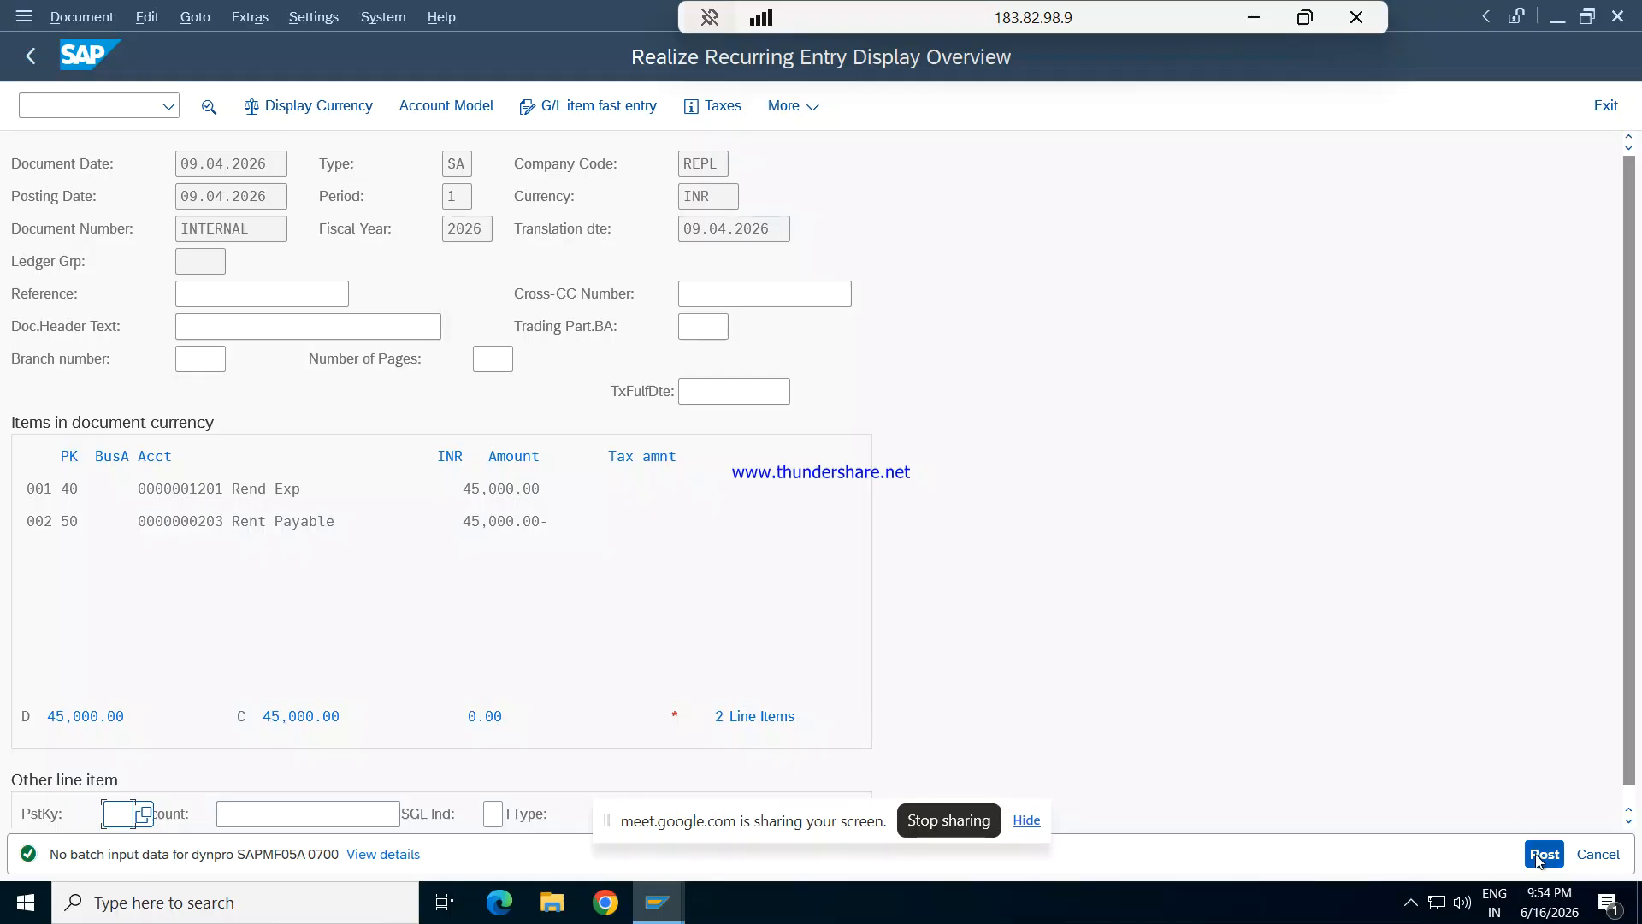
# - Try to cancel the recurring entry posting and open the details of the batch input status message
pyautogui.click(1597, 856)
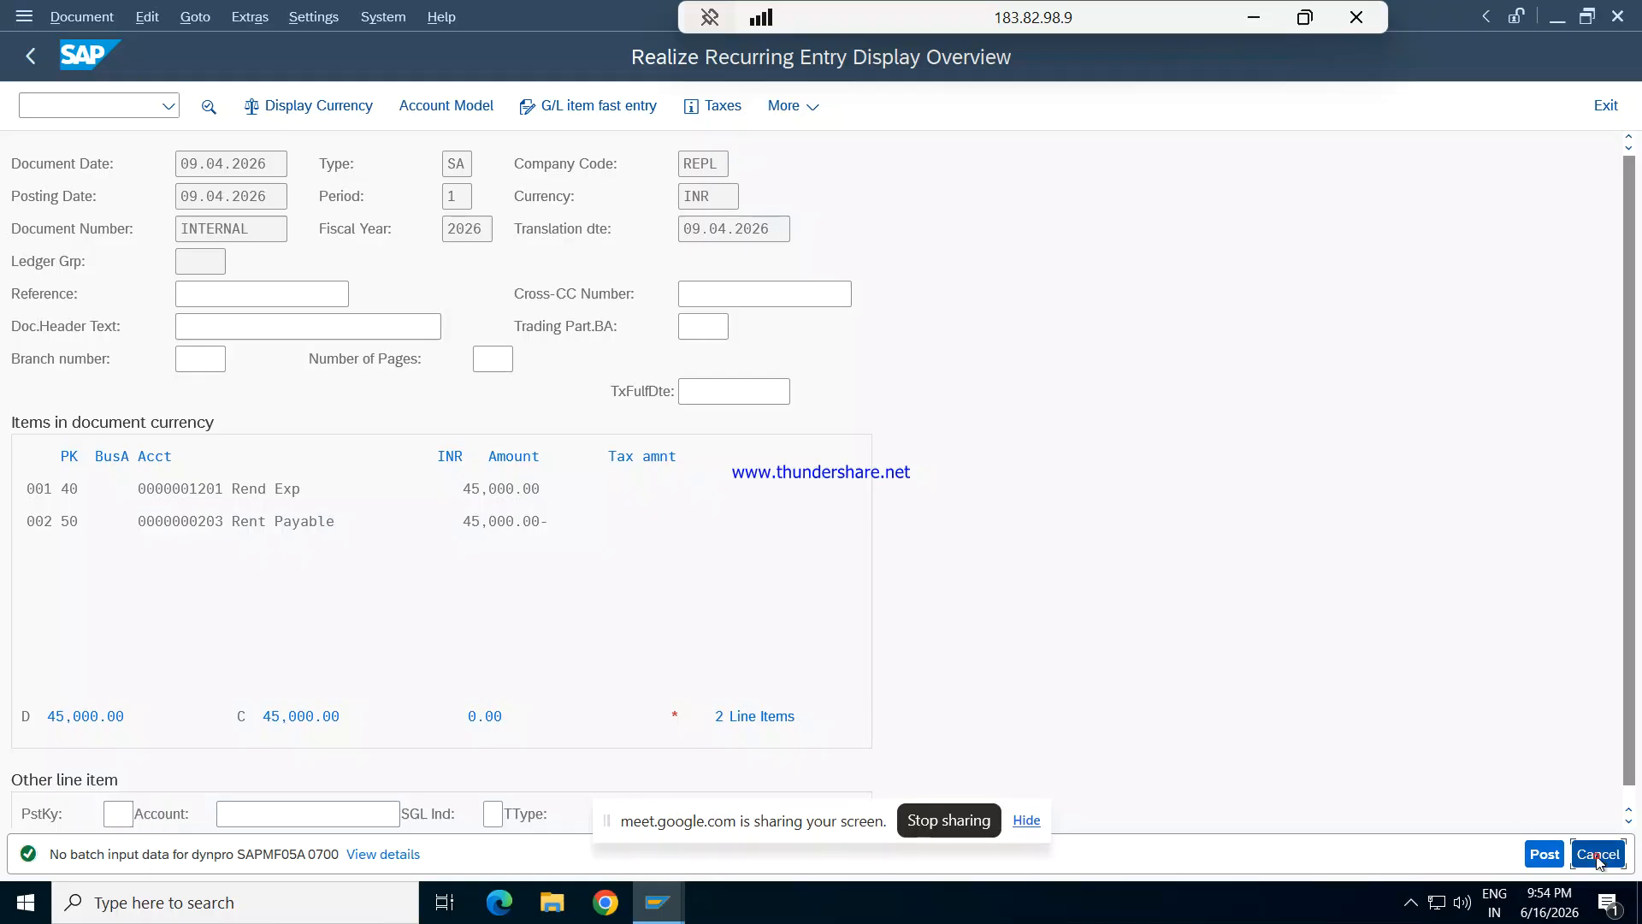
pyautogui.click(1608, 103)
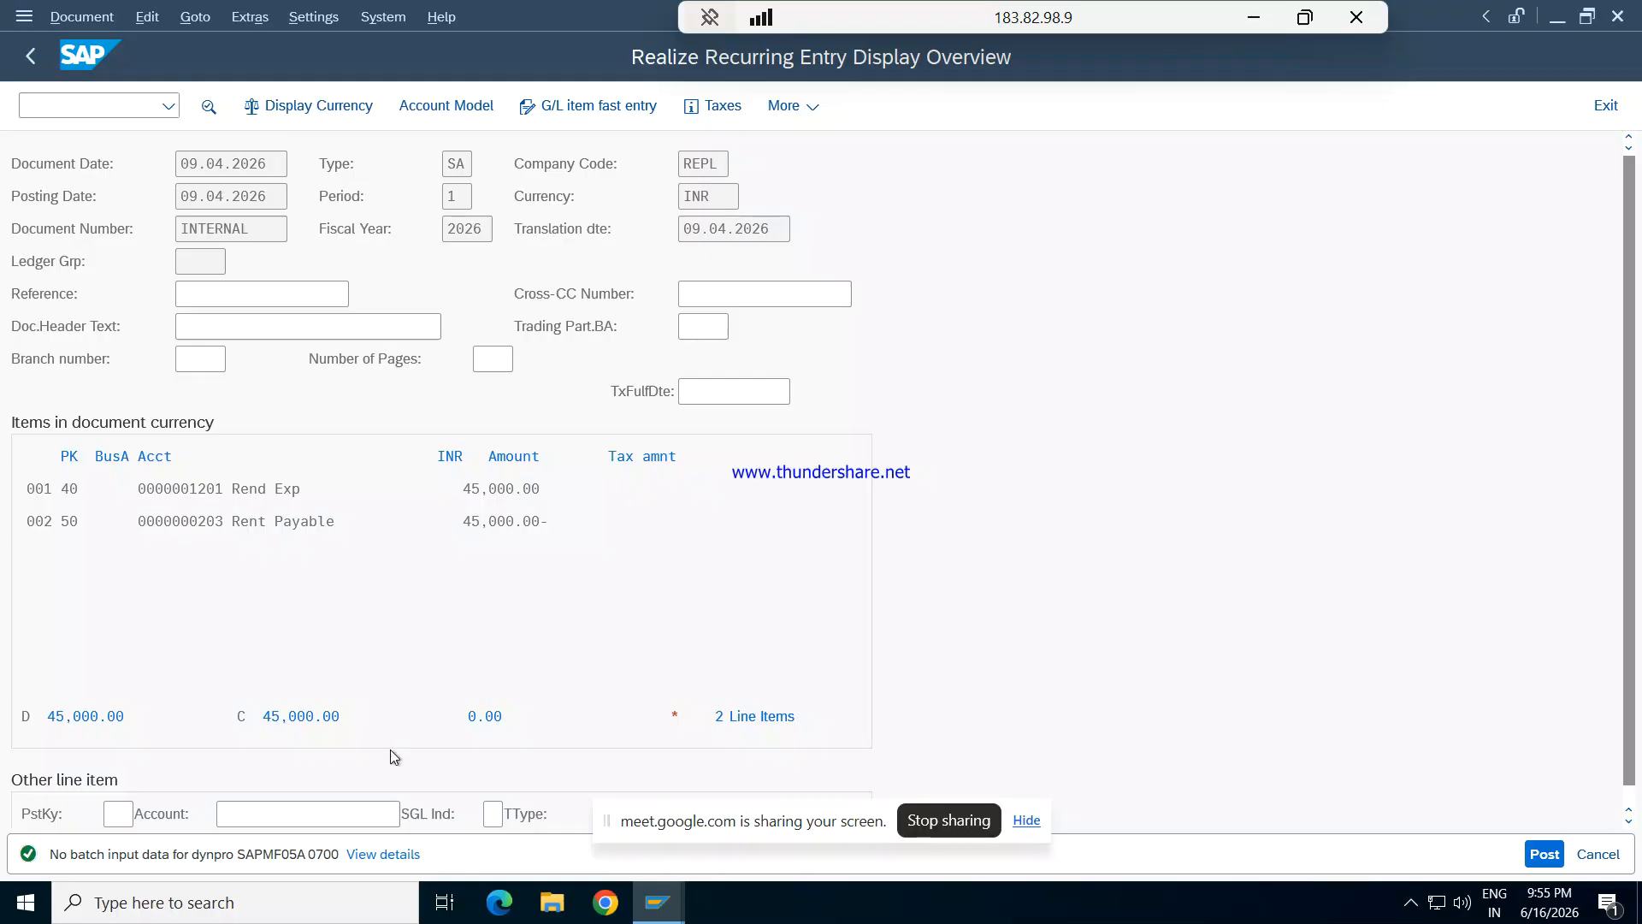
pyautogui.click(374, 856)
pyautogui.click(374, 856)
pyautogui.click(28, 65)
# - Try to add another line item with posting key 40 and post the document
pyautogui.click(128, 808)
pyautogui.write('40')
pyautogui.press('Tab')
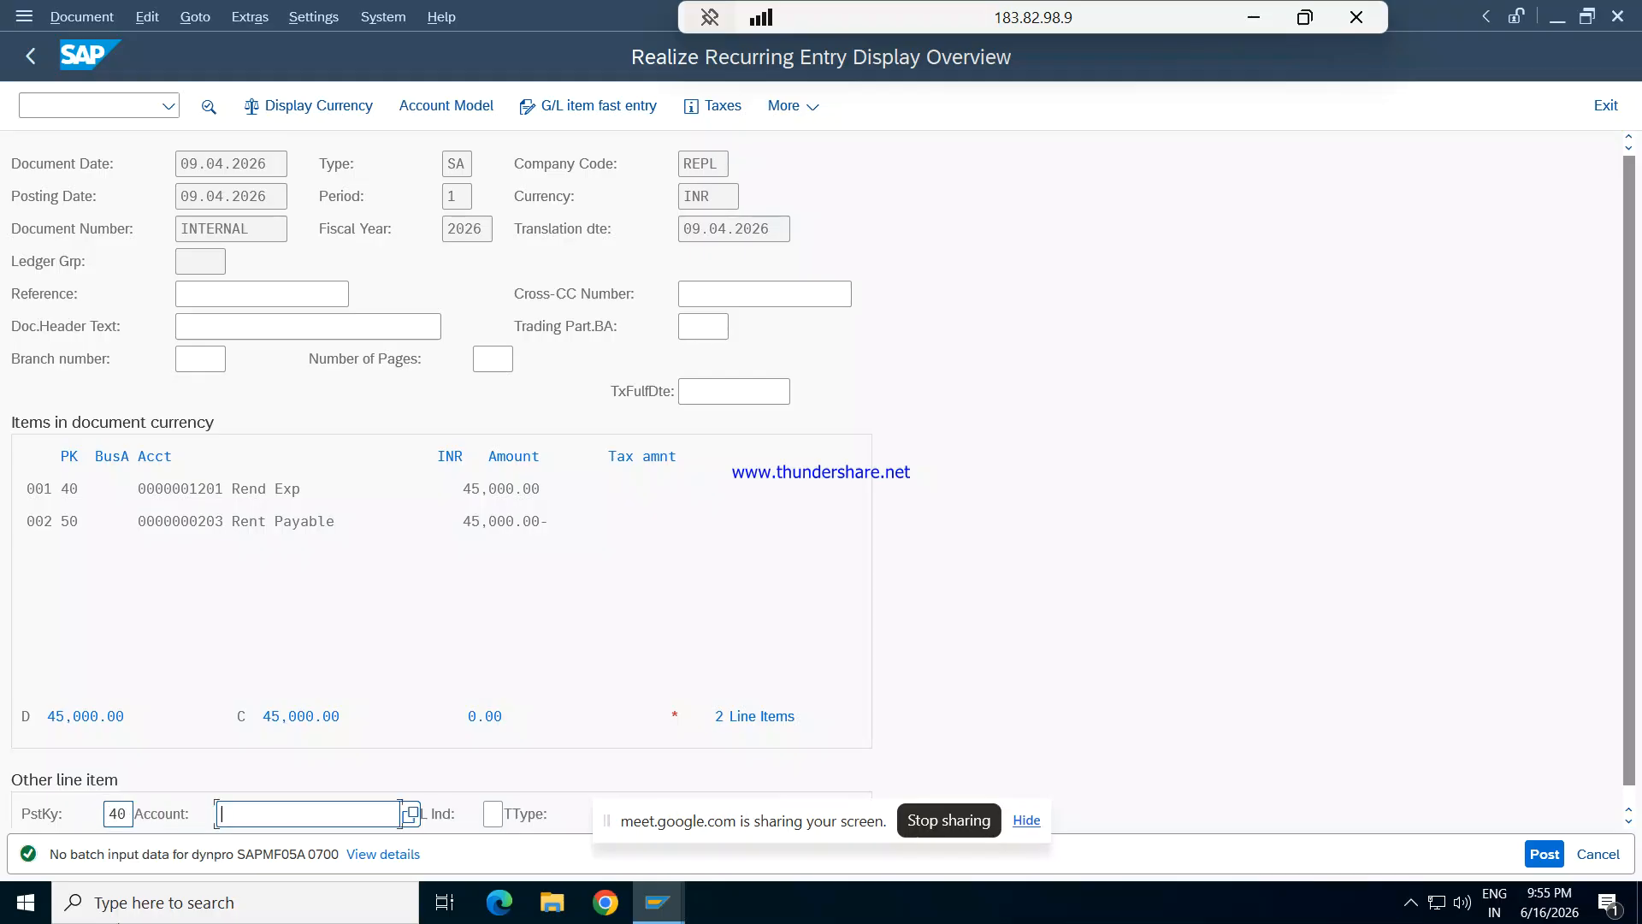
pyautogui.press('Return')
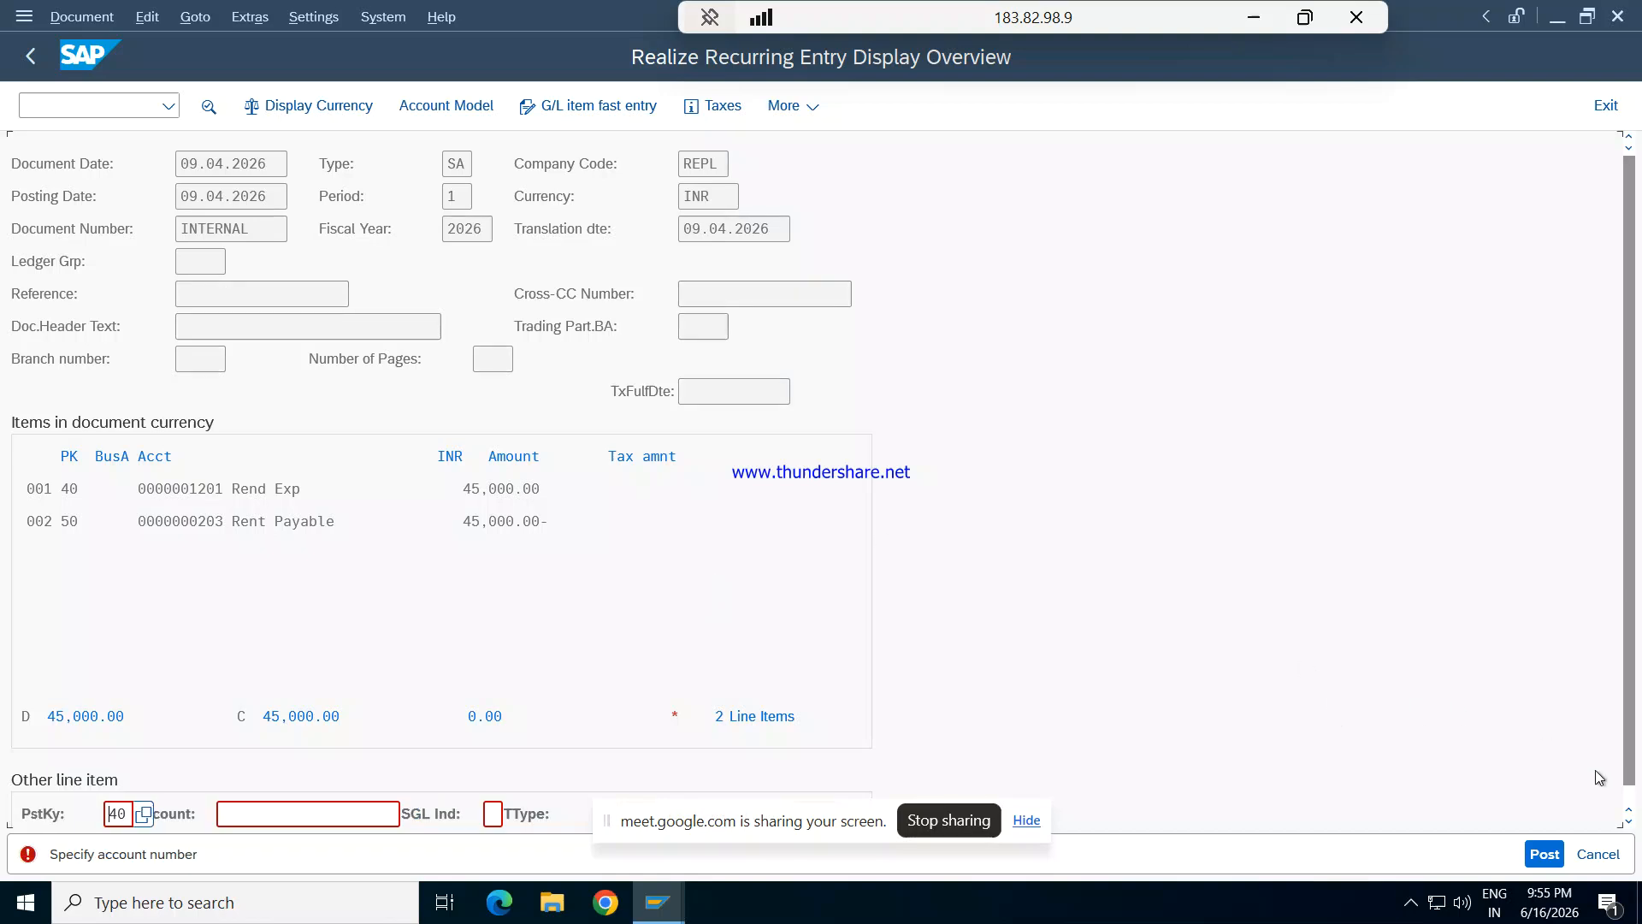
pyautogui.click(1550, 854)
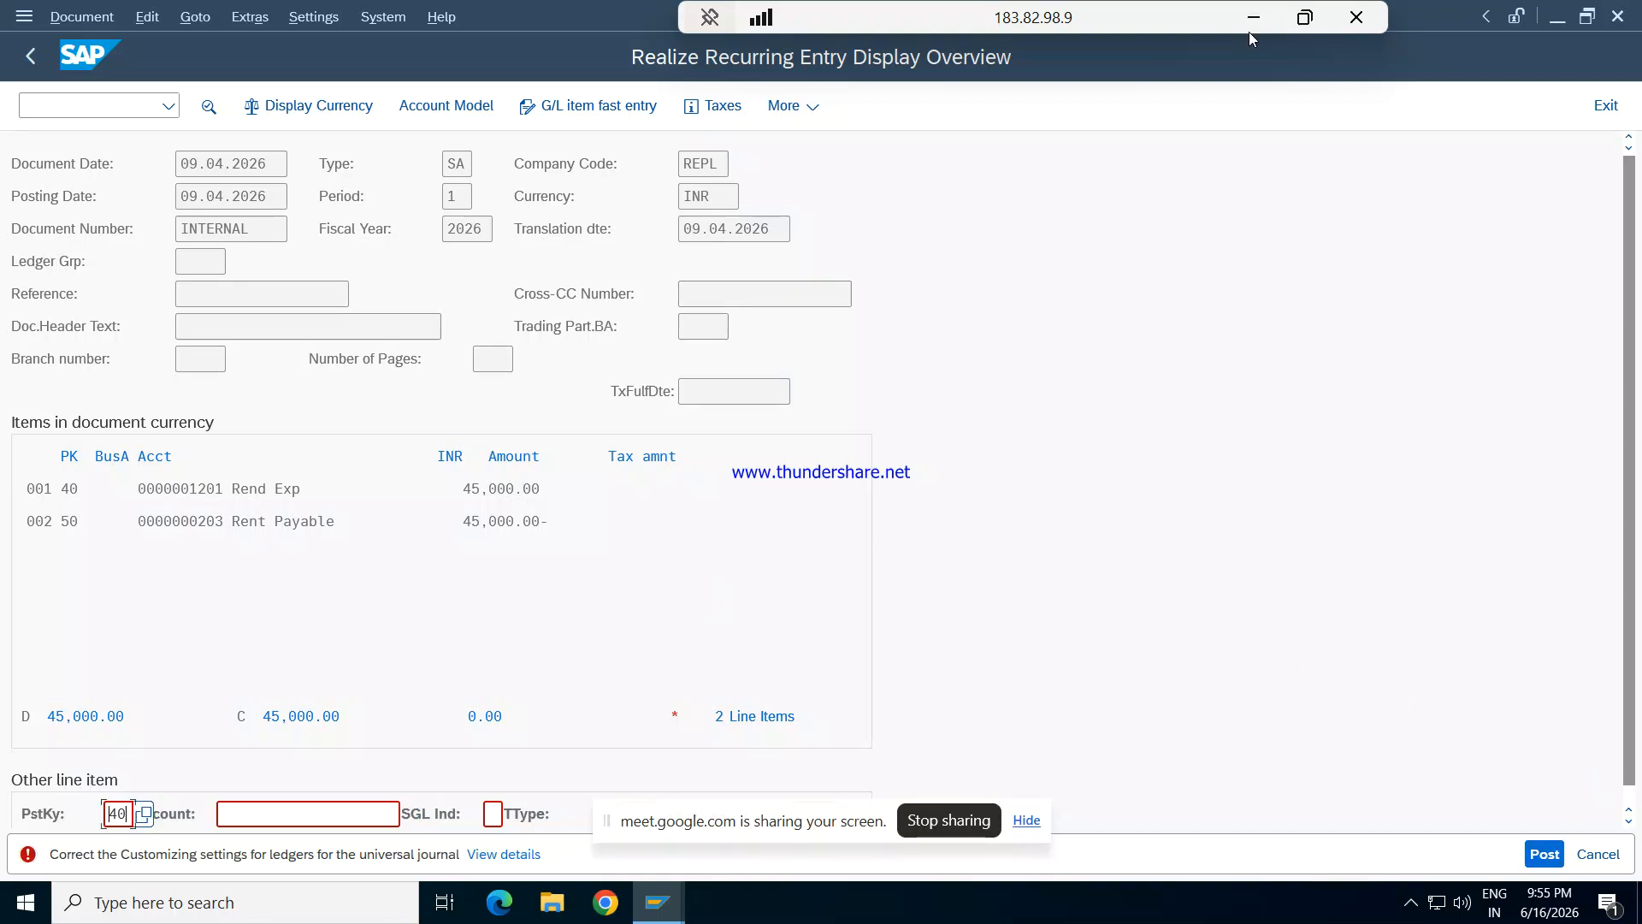
# - Keep the remote session connected, close the recurring entry document and leave the batch input processing
pyautogui.click(1357, 17)
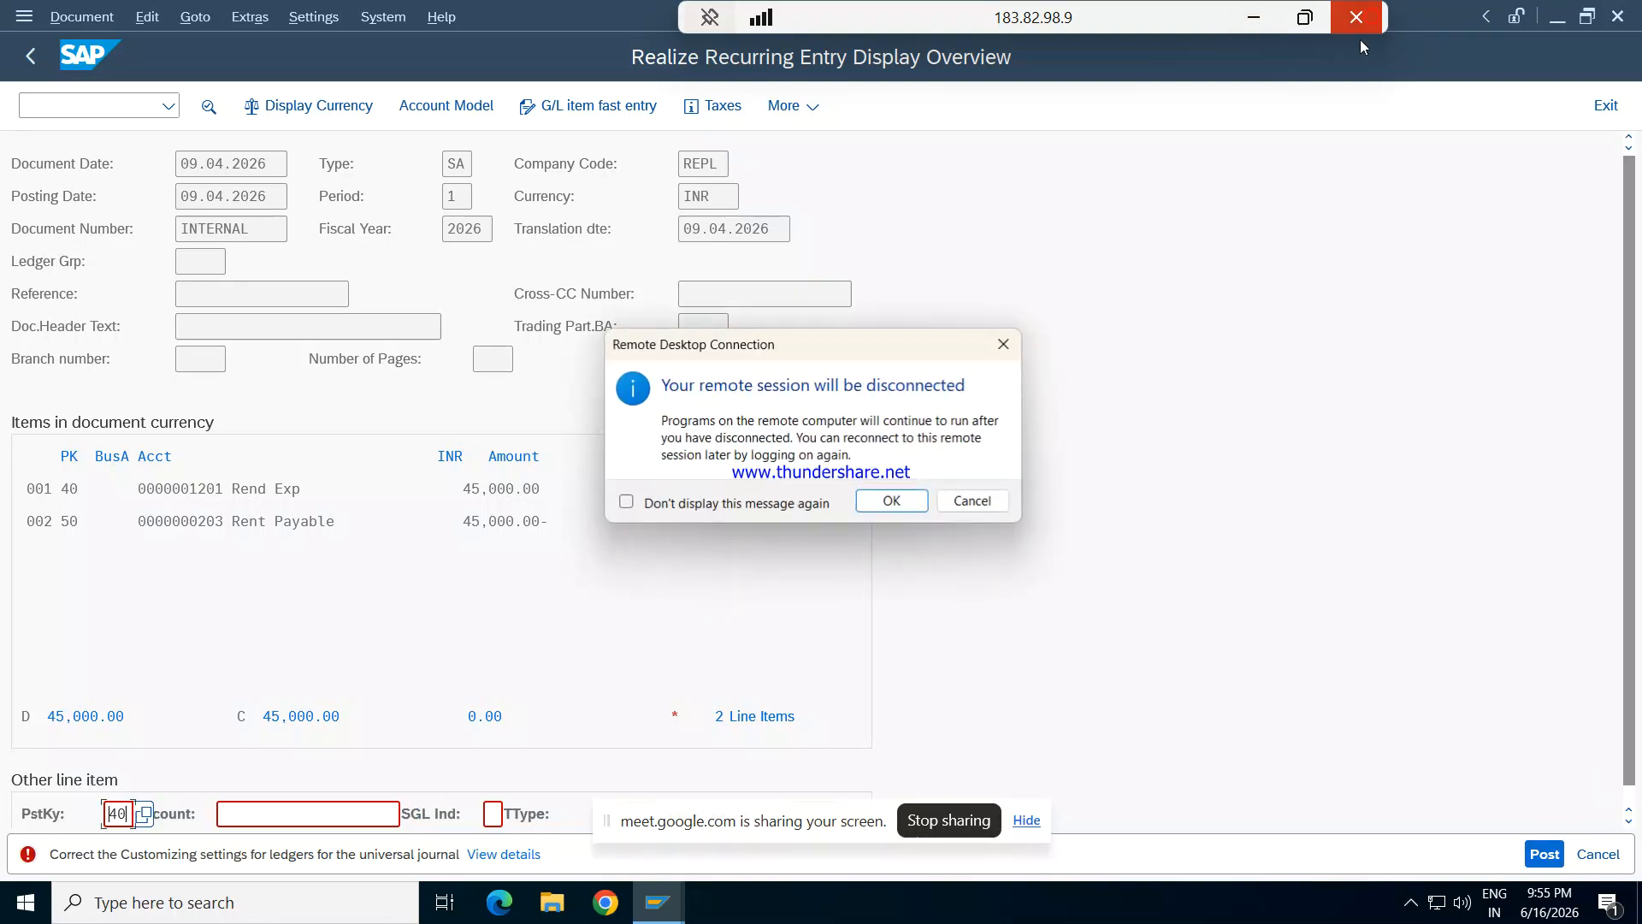
pyautogui.press('Escape')
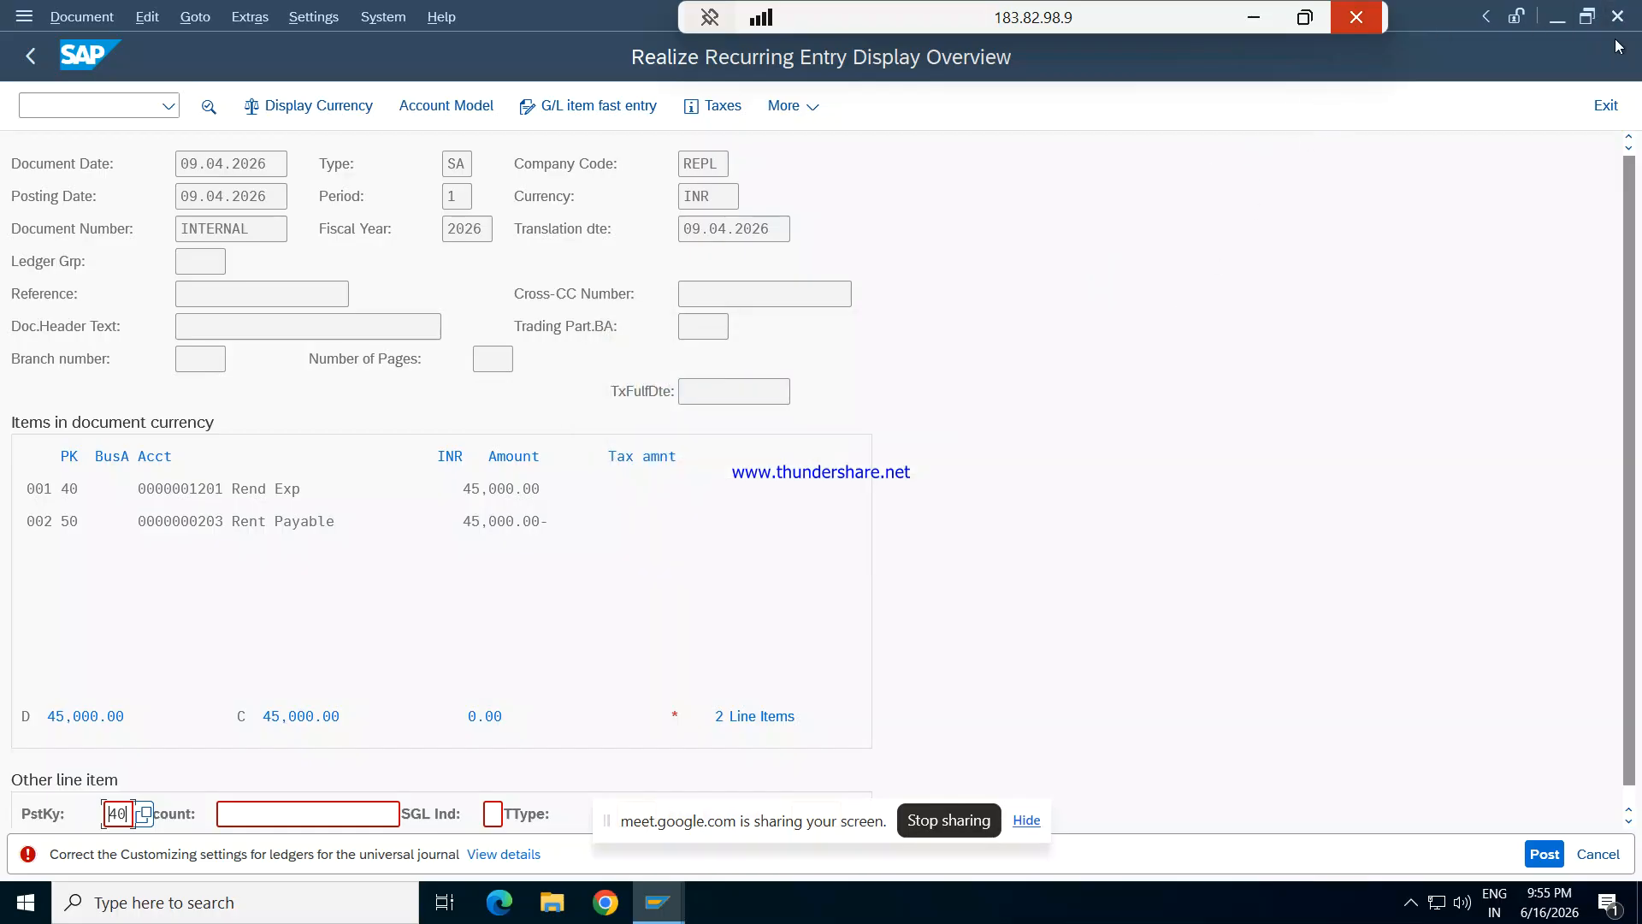
pyautogui.click(1606, 106)
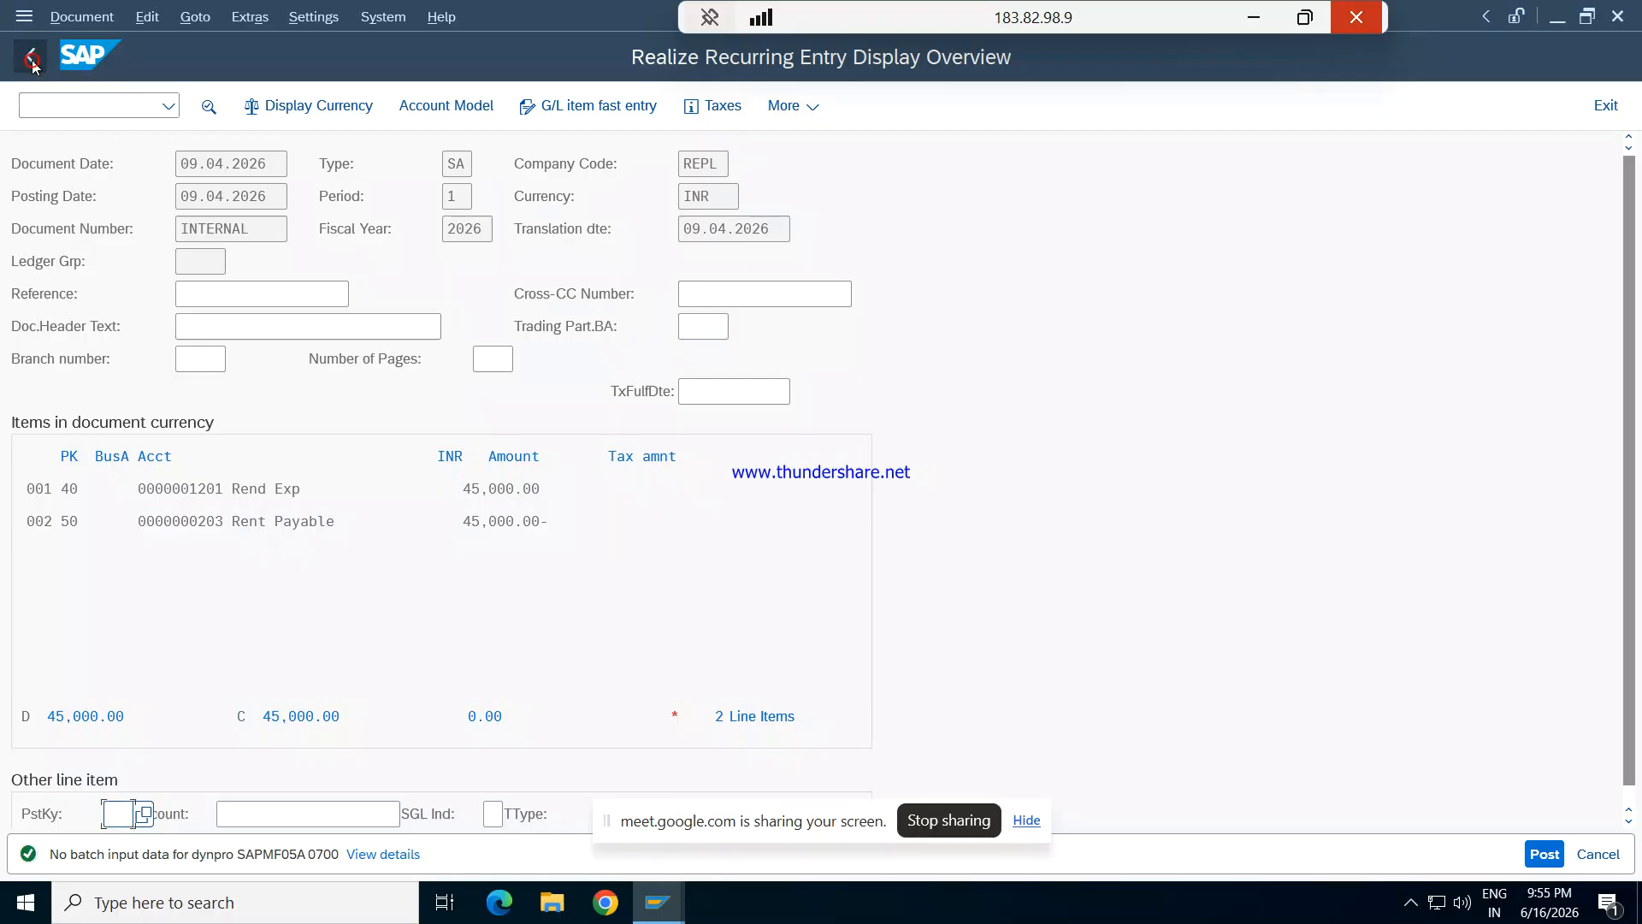
pyautogui.click(1620, 19)
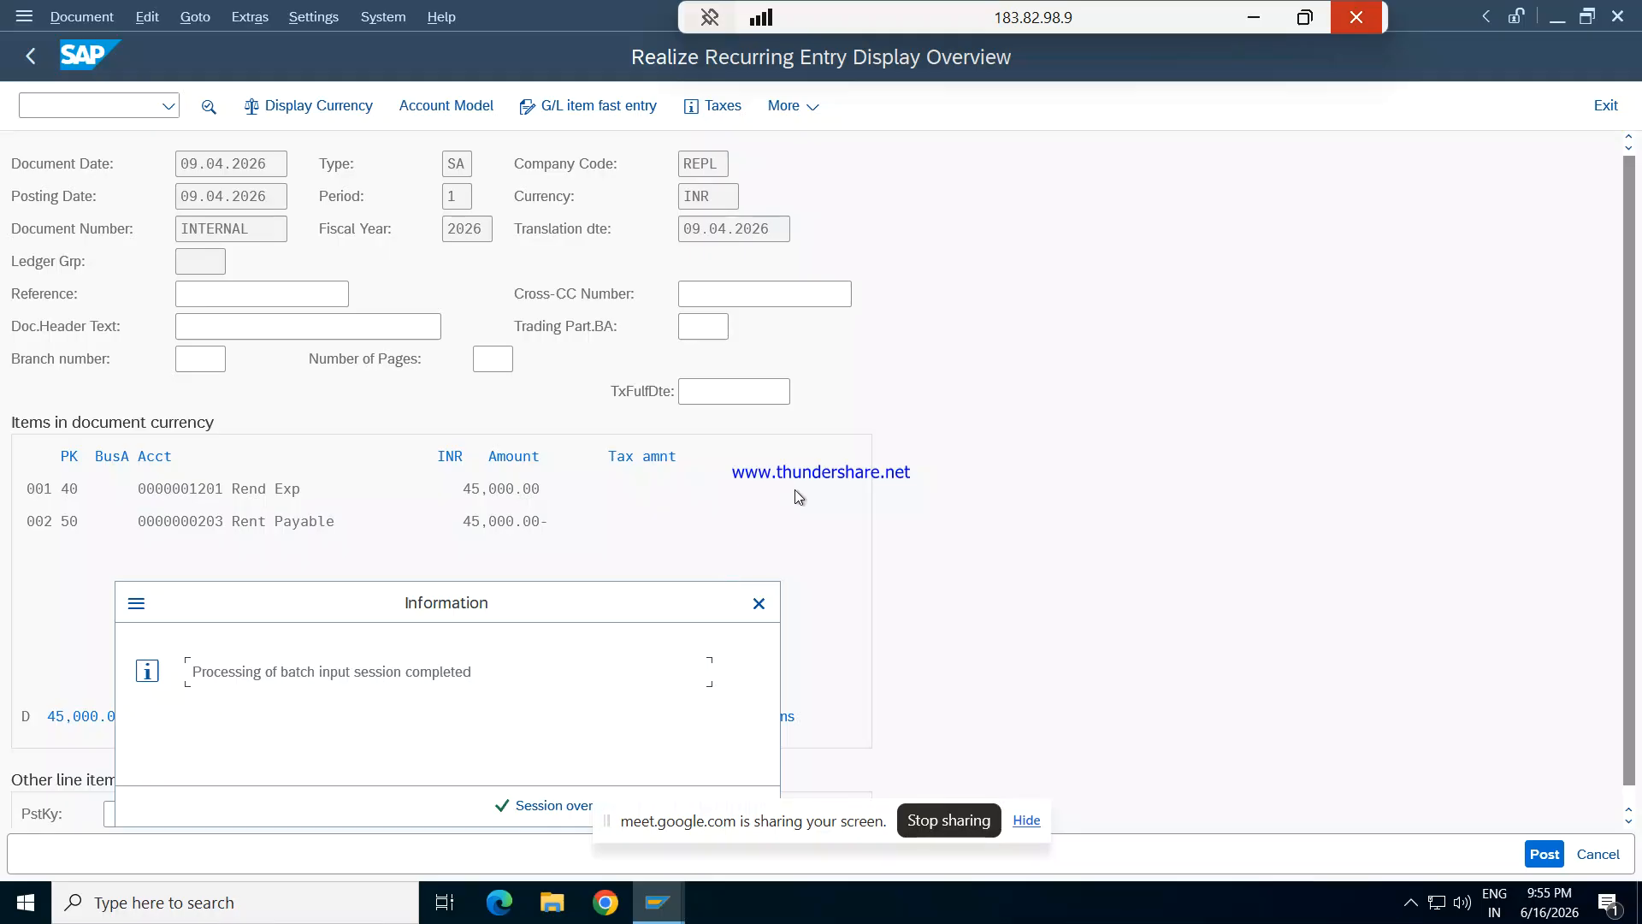
pyautogui.press('Escape')
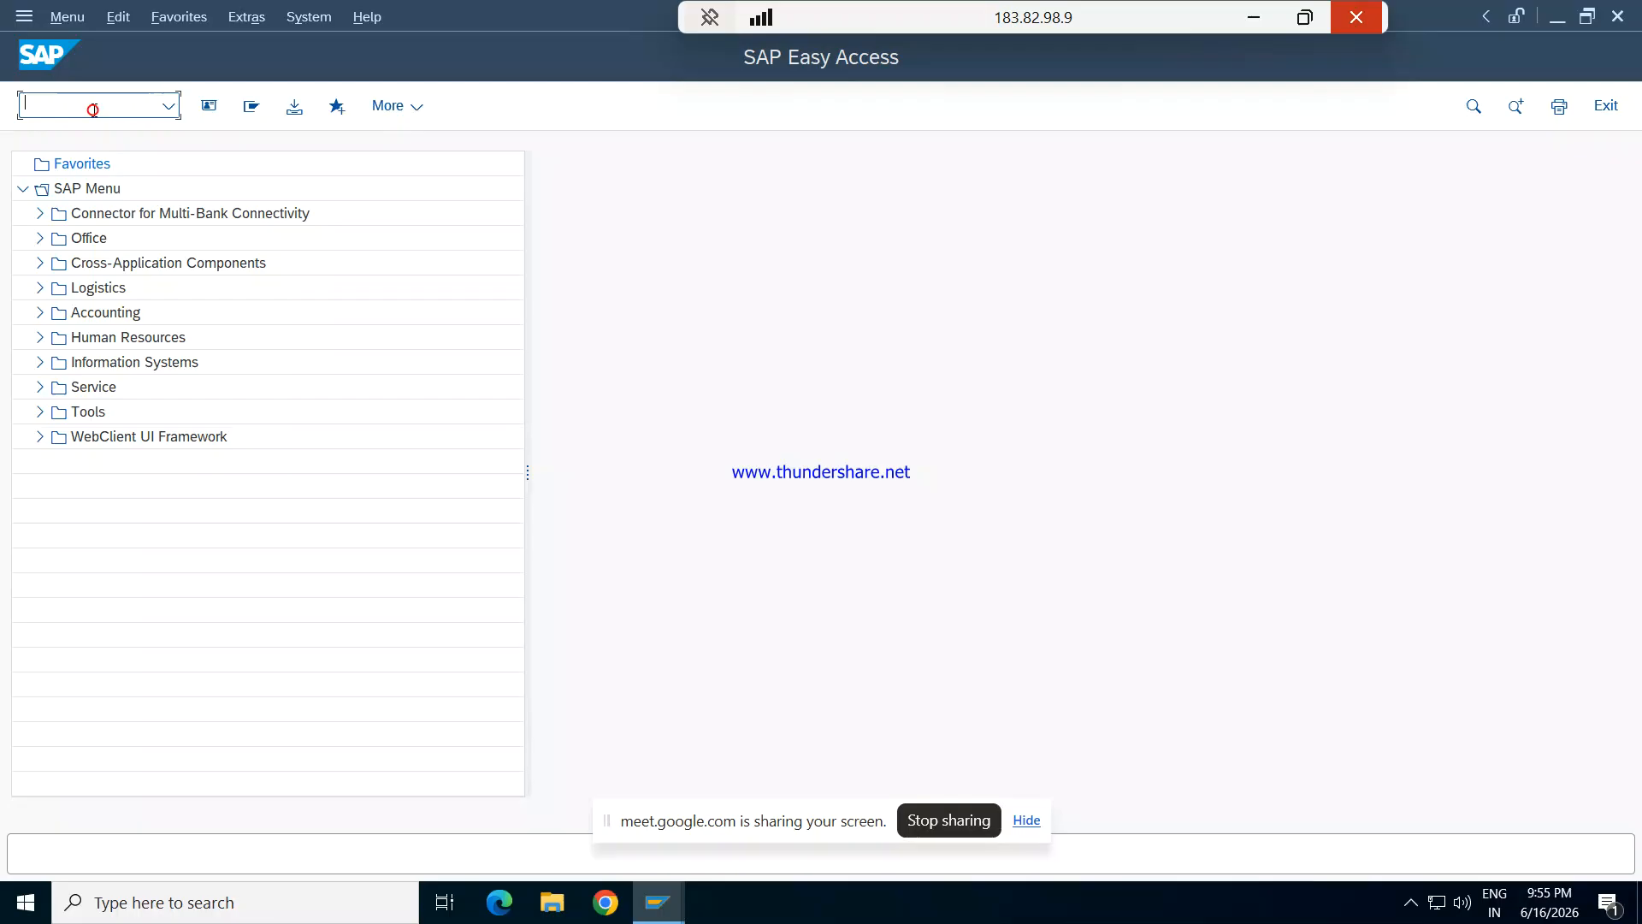
# - Open the G/L account line item display with transaction /NFBL3N
pyautogui.write('/NFBL3N')
pyautogui.press('Return')
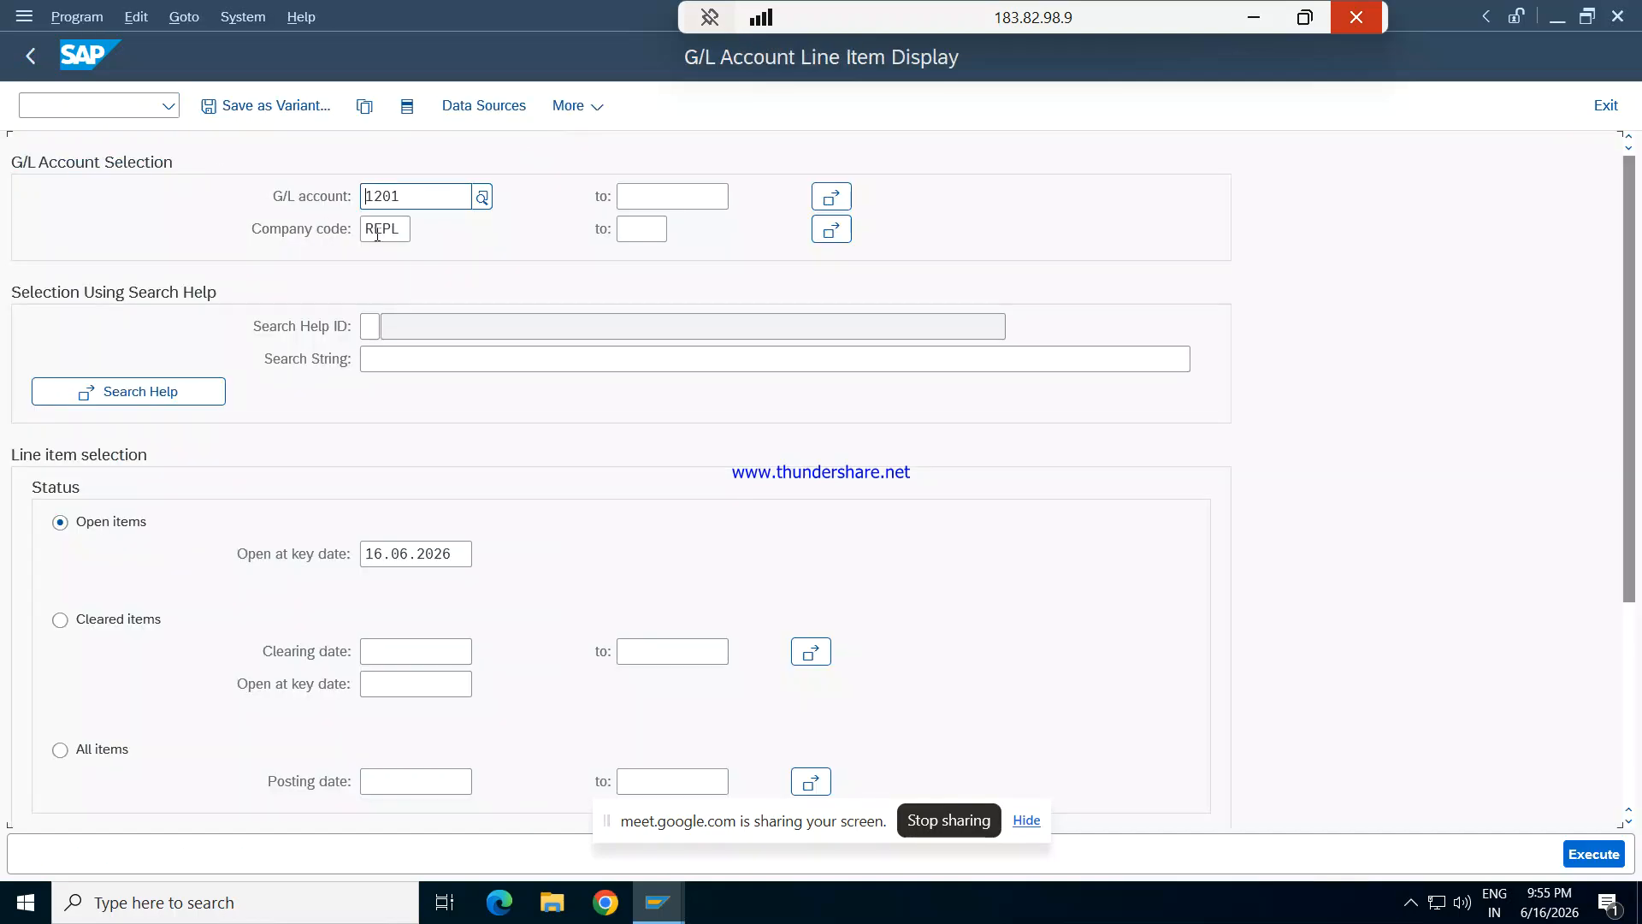
# - Display the open line items of G/L account 1201 Rent Exp in company code REPL and leave the transaction
pyautogui.click(482, 196)
pyautogui.press('Return')
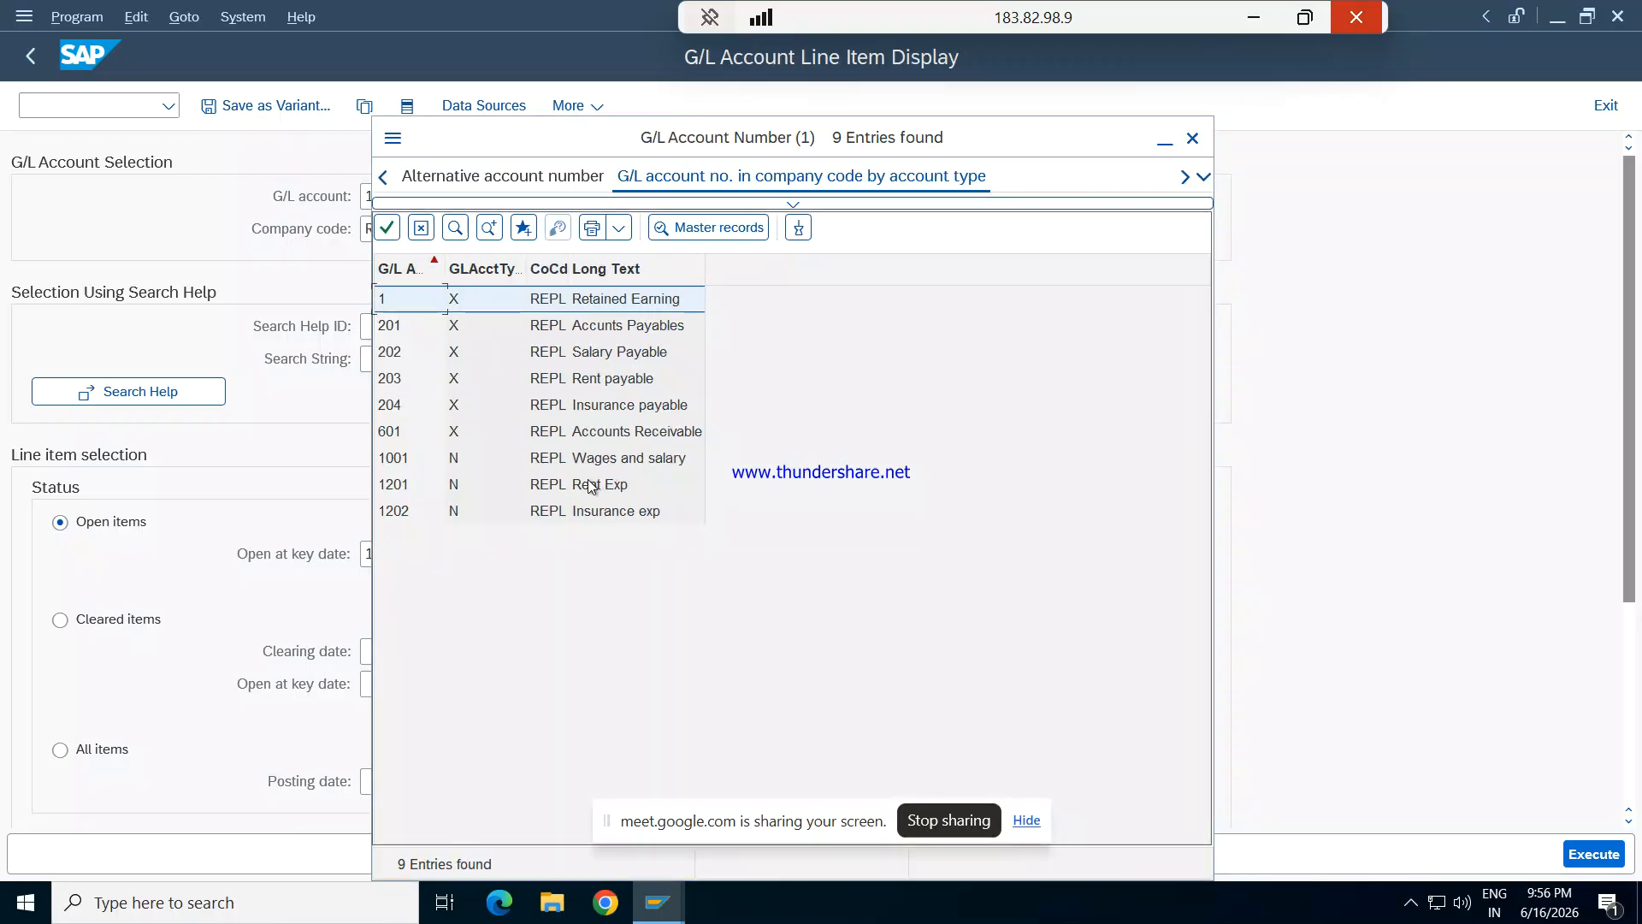
pyautogui.doubleClick(588, 483)
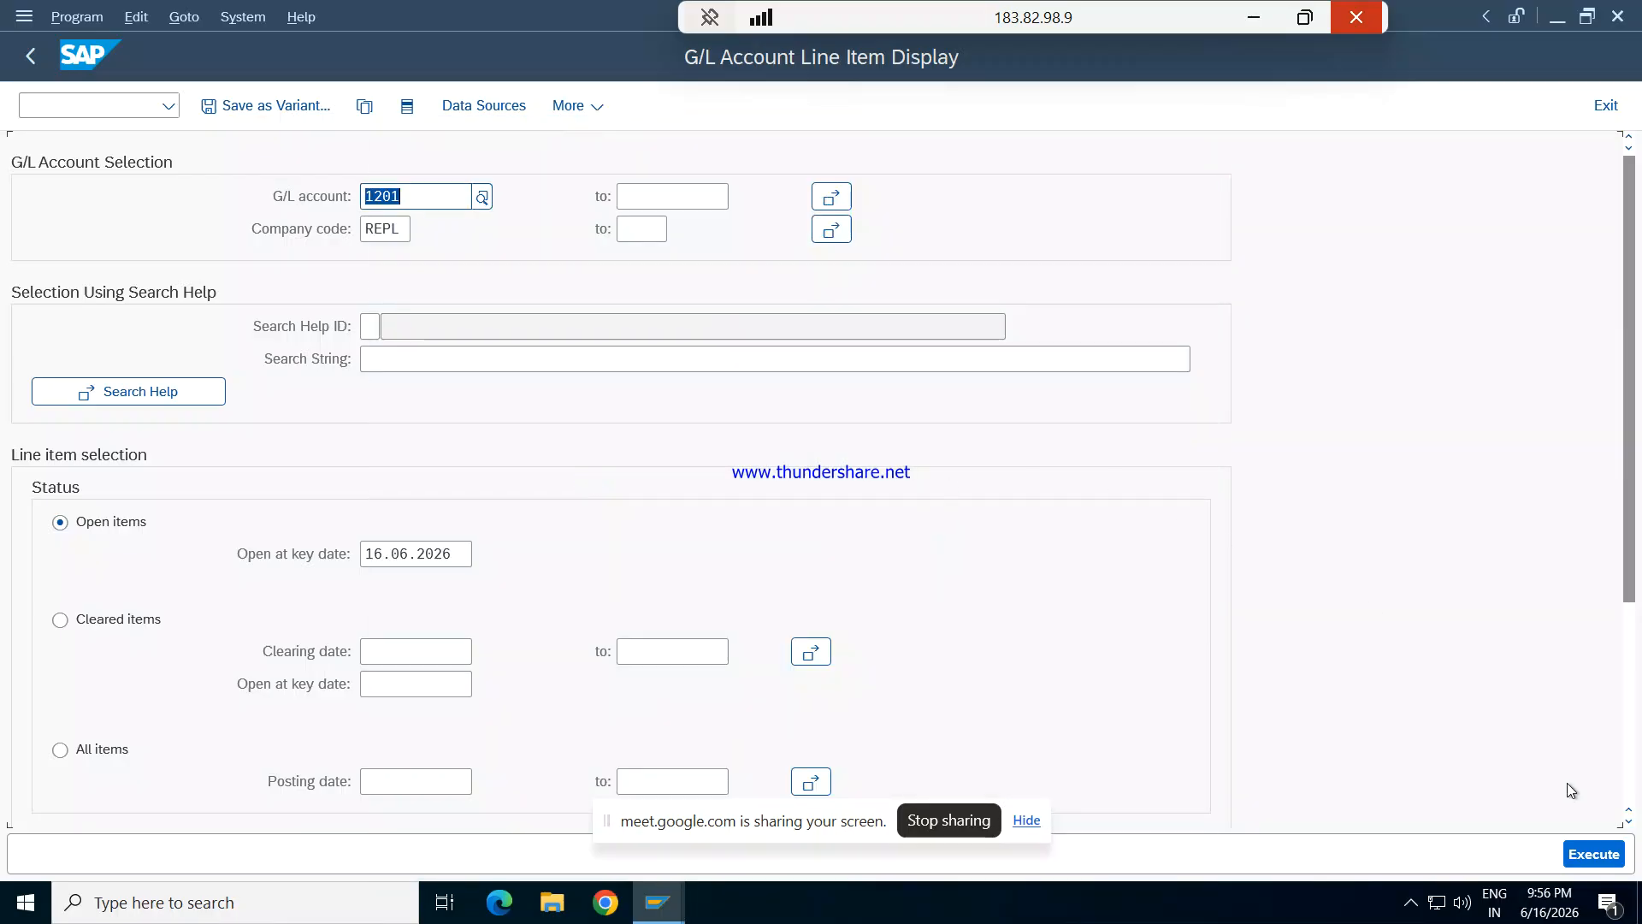
pyautogui.click(1593, 855)
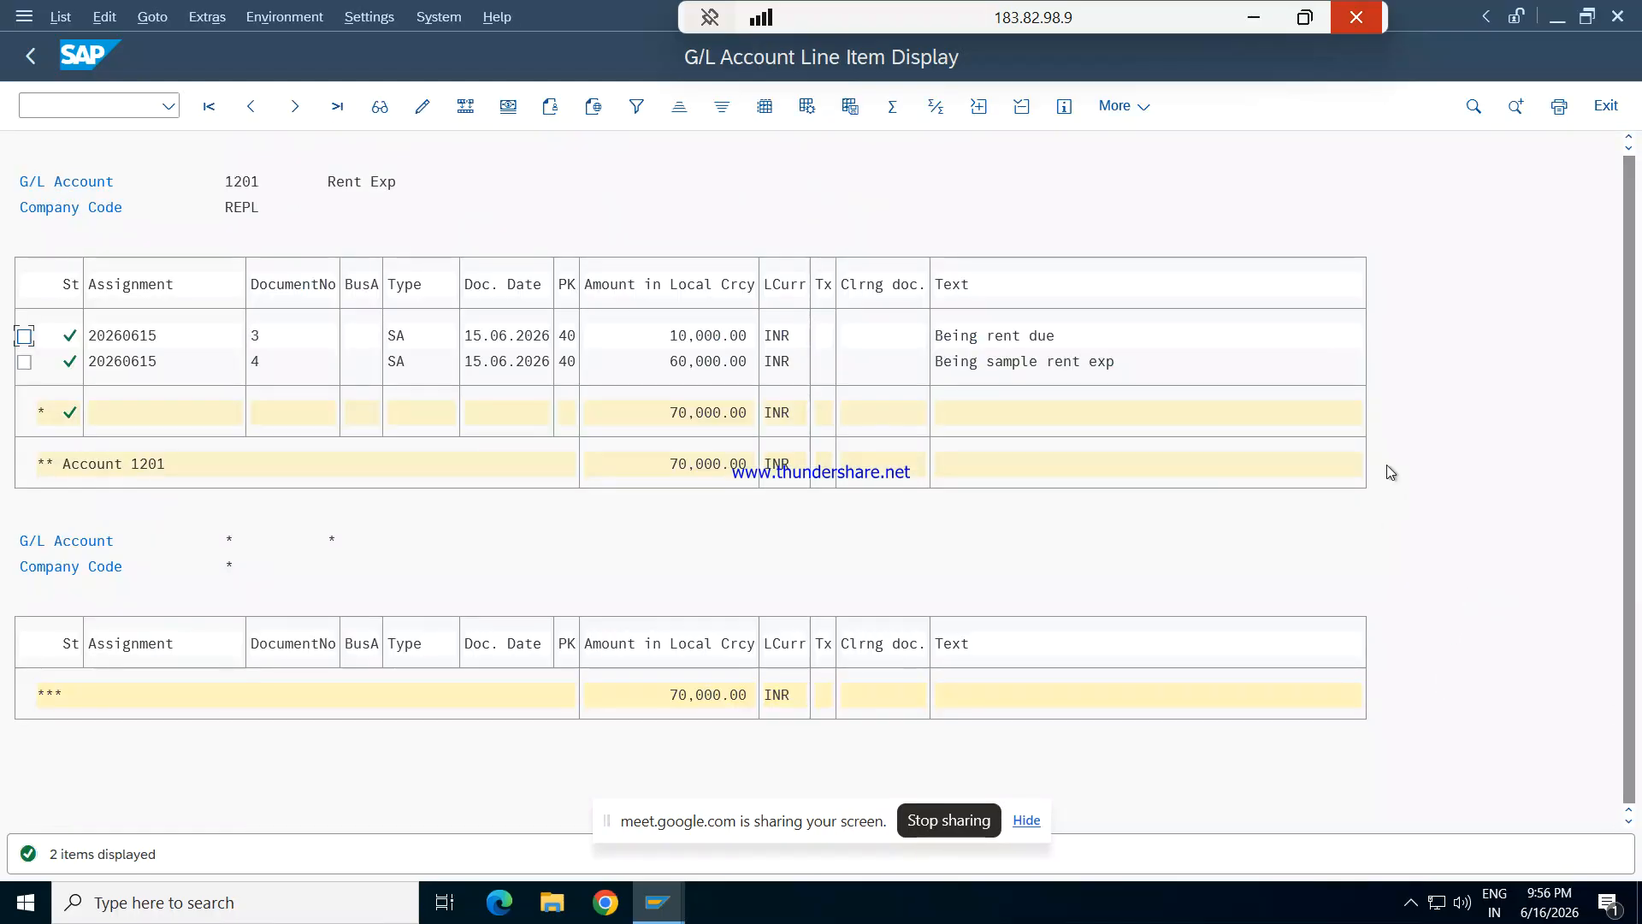
pyautogui.press('F3')
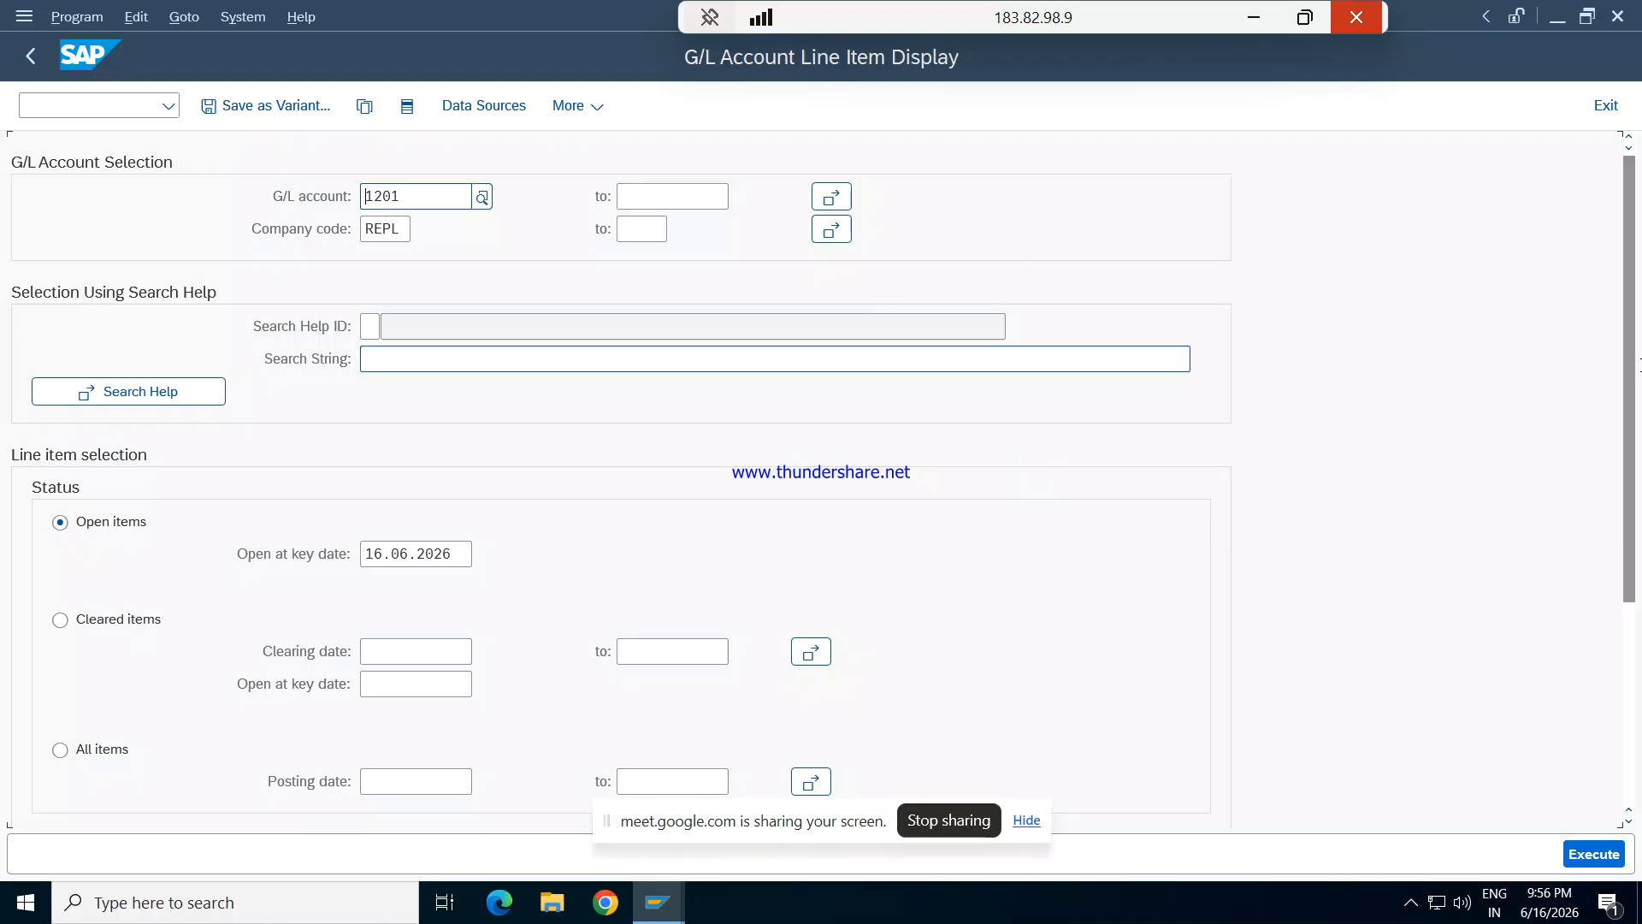
pyautogui.press('F3')
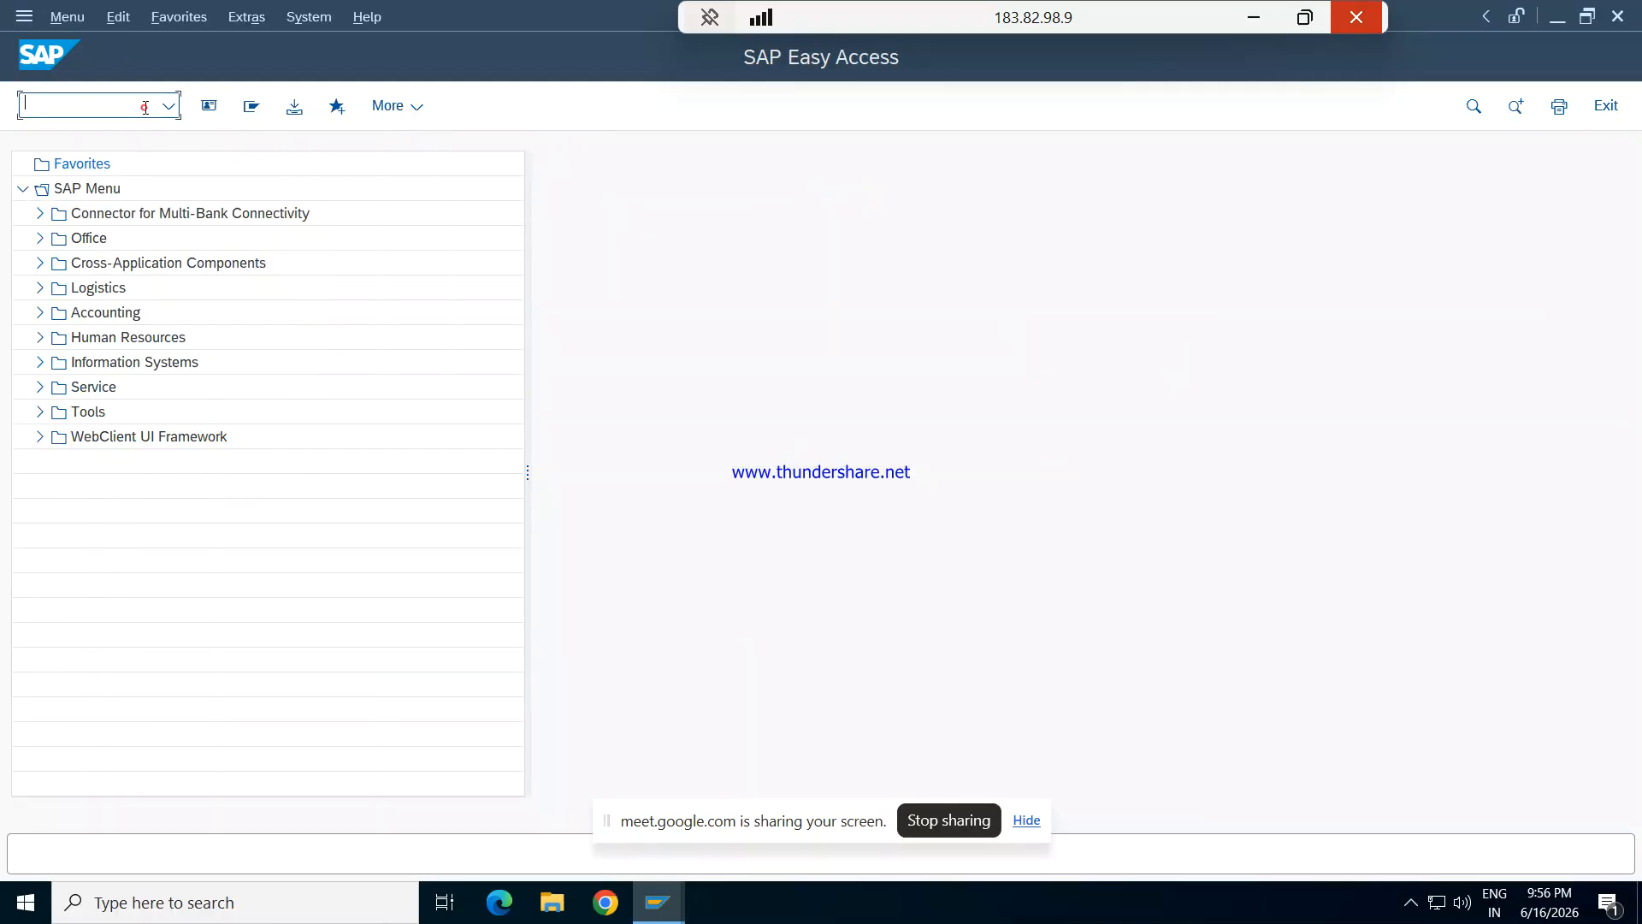
# - Open the ledger Customizing view with transaction FINSC_LEDGER and dismiss its consistency check messages
pyautogui.write('FIN')
pyautogui.press('BackSpace')
pyautogui.write('SC_LEDGER')
pyautogui.press('Return')
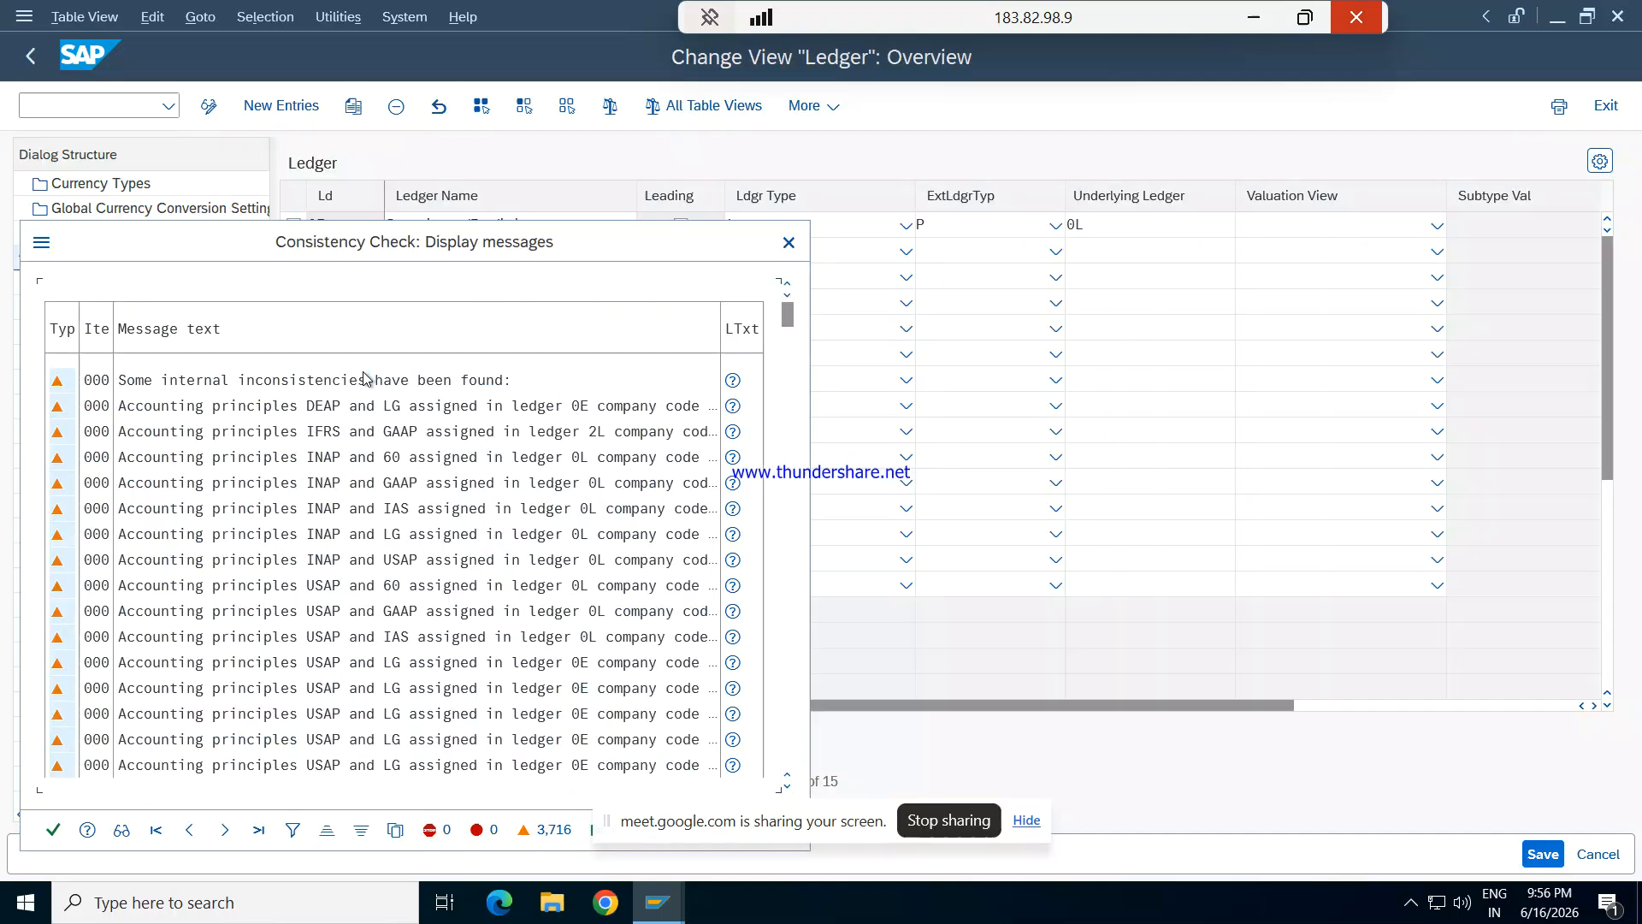
pyautogui.click(51, 831)
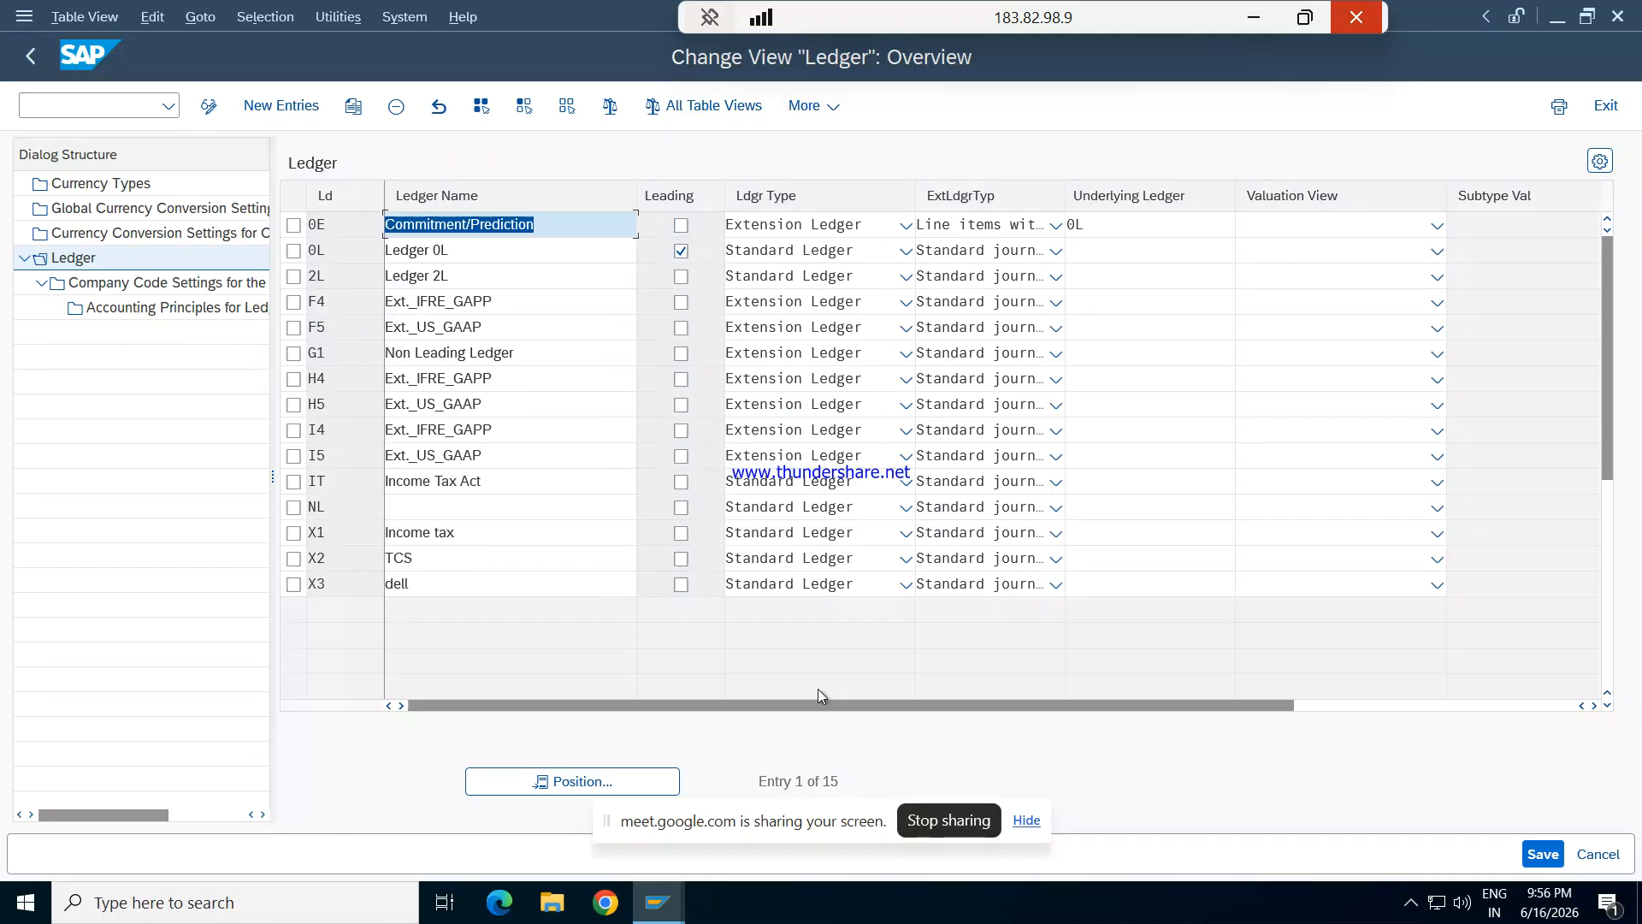
# - Position the ledger list at ledger 0L
pyautogui.click(633, 785)
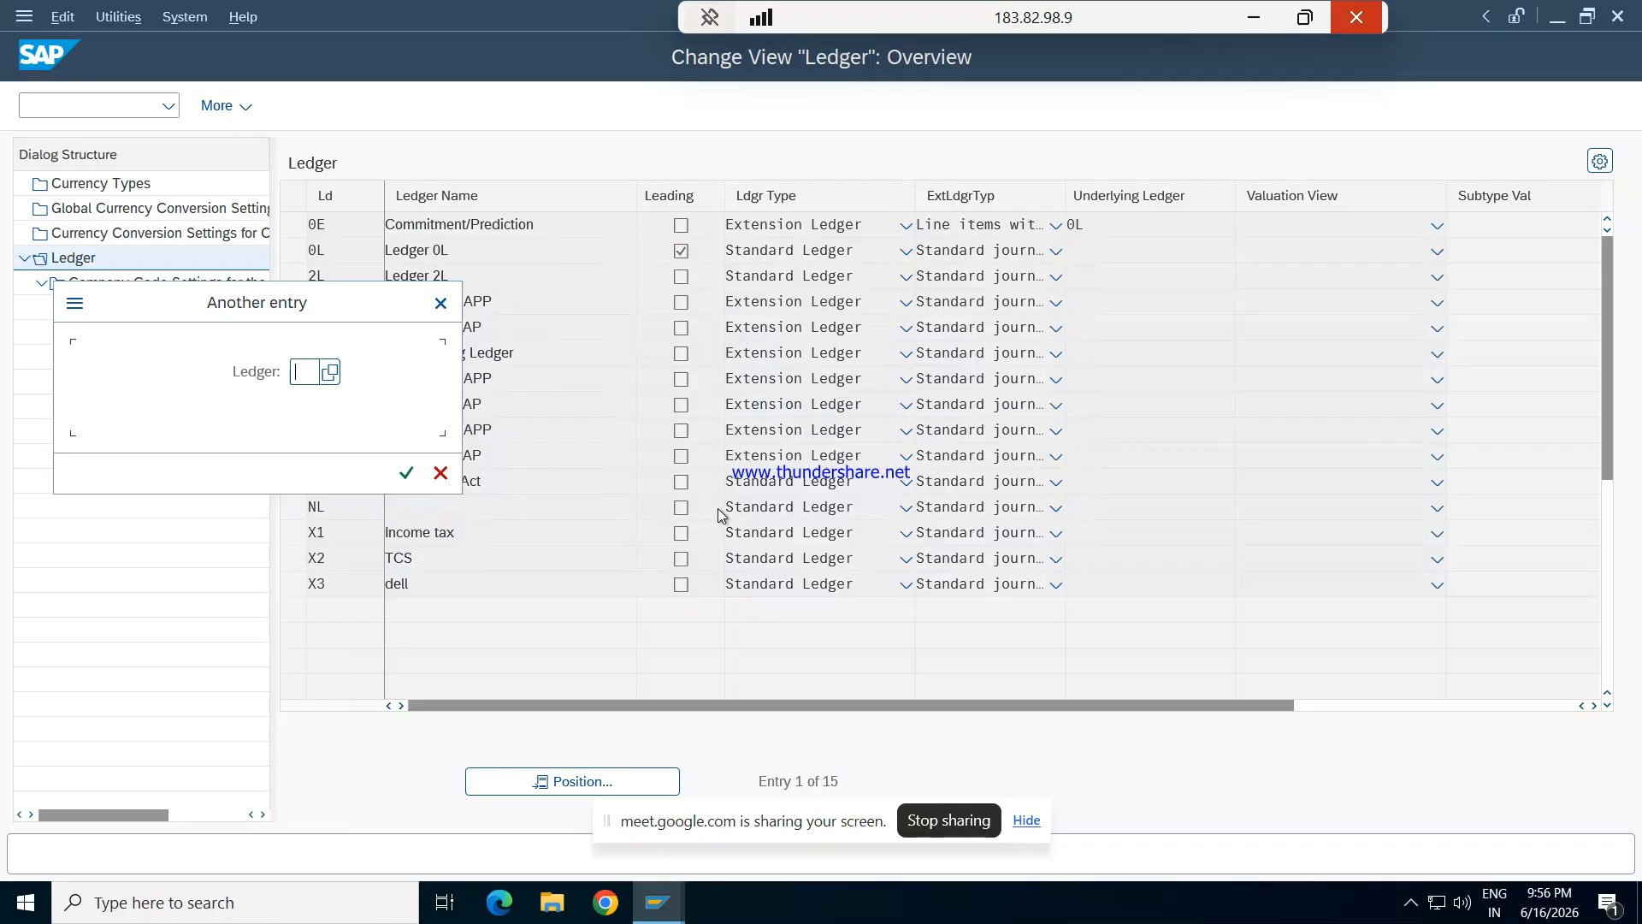
pyautogui.write('0L')
pyautogui.press('Return')
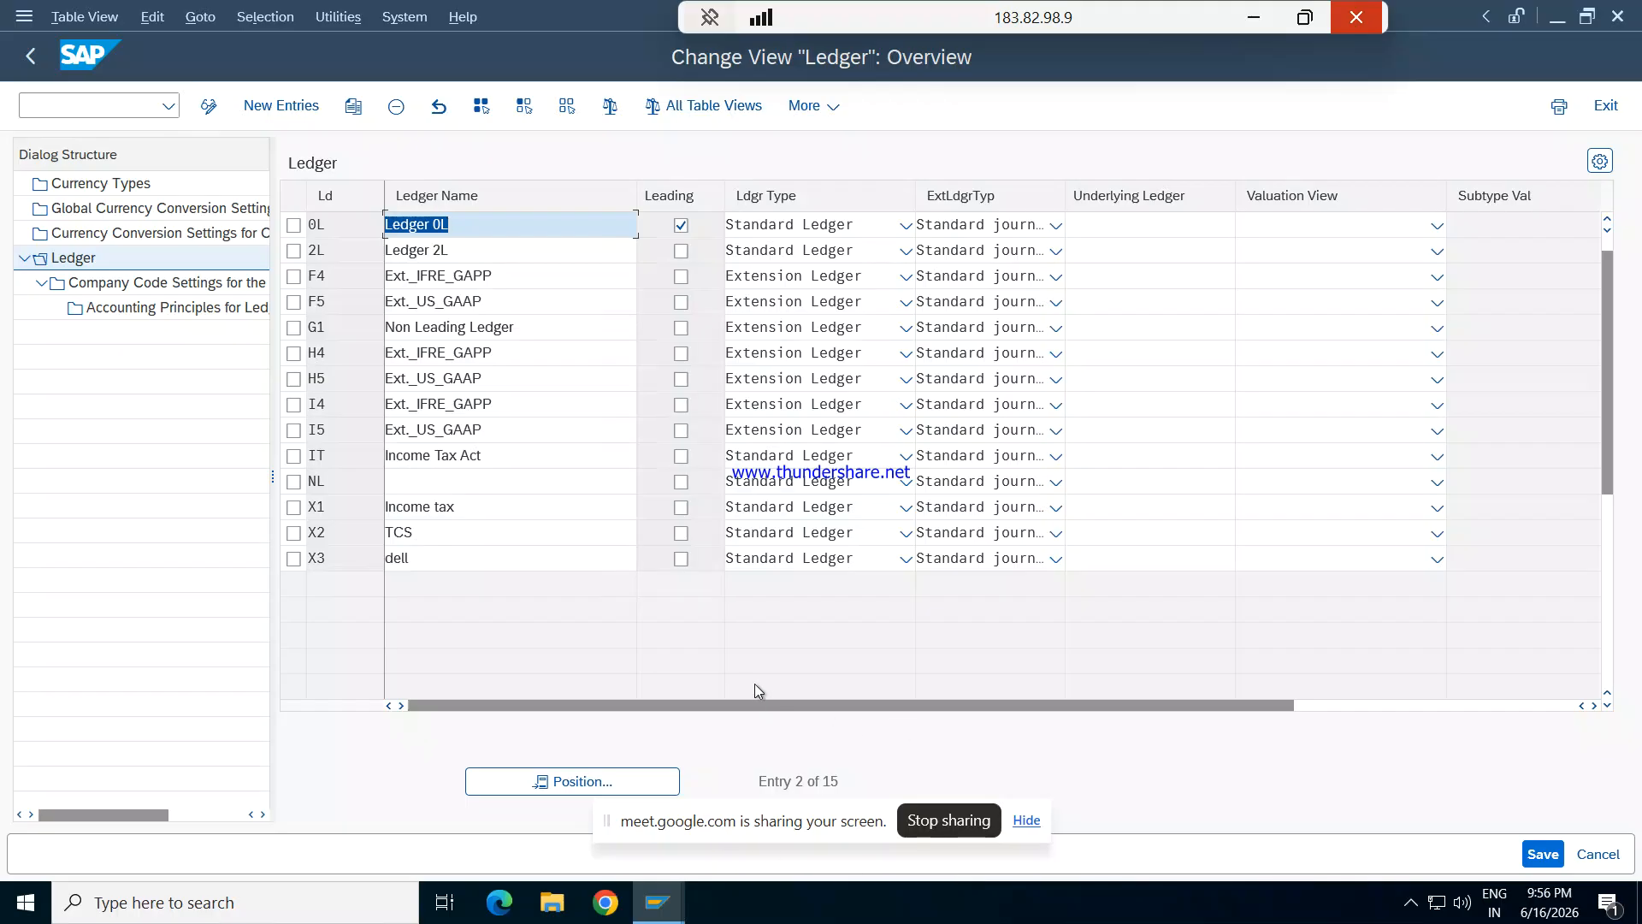
pyautogui.click(638, 778)
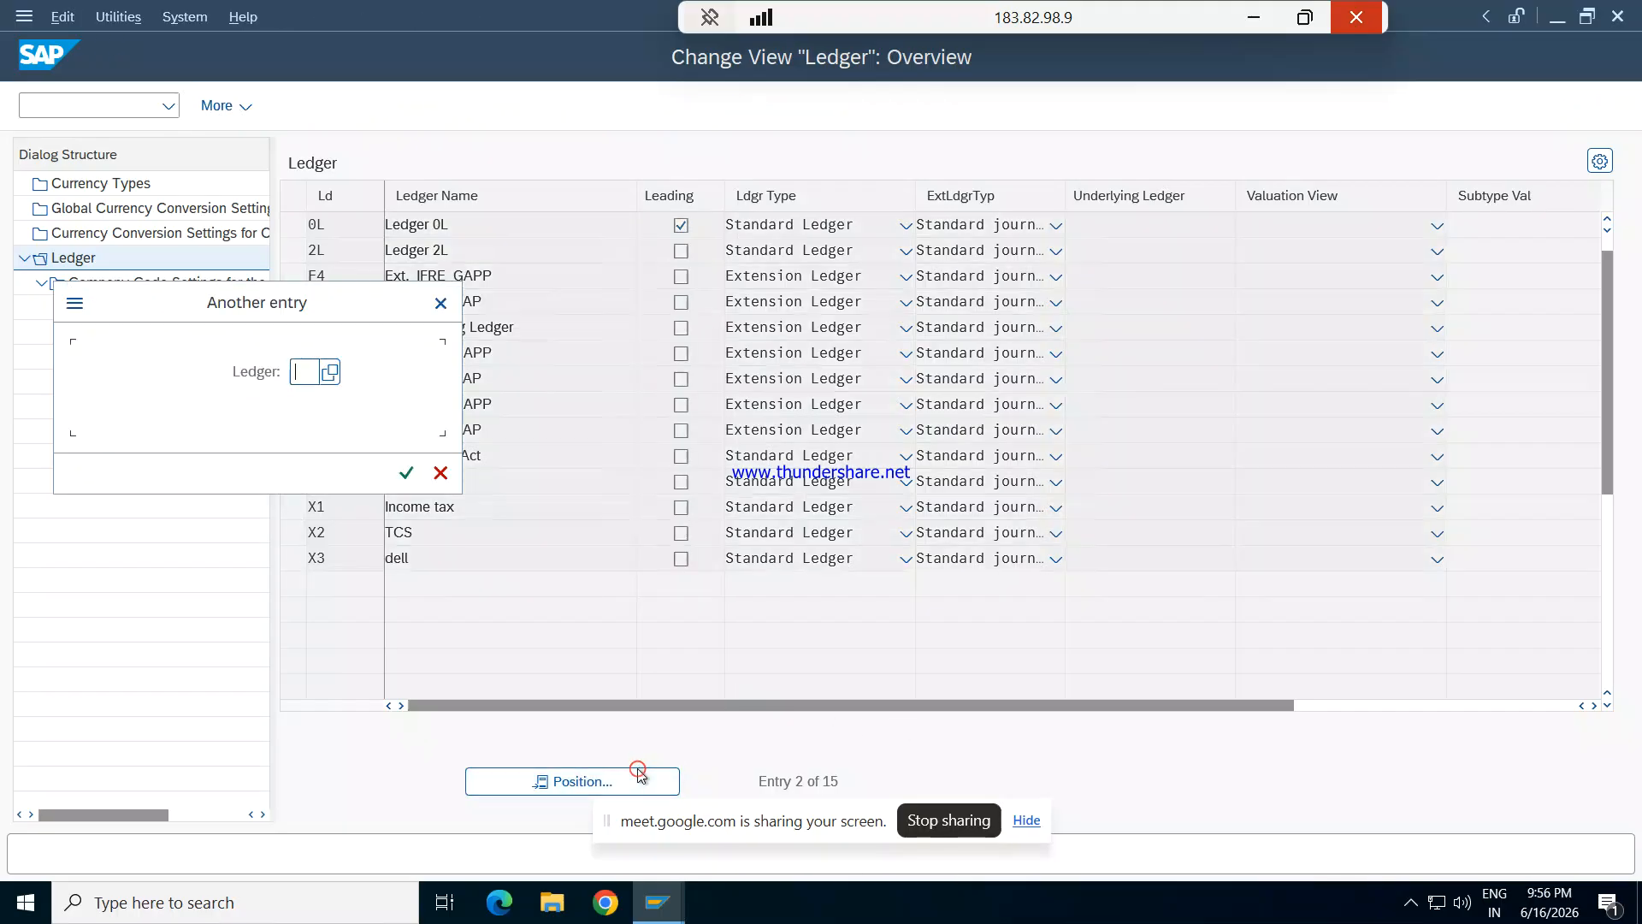
pyautogui.press('Return')
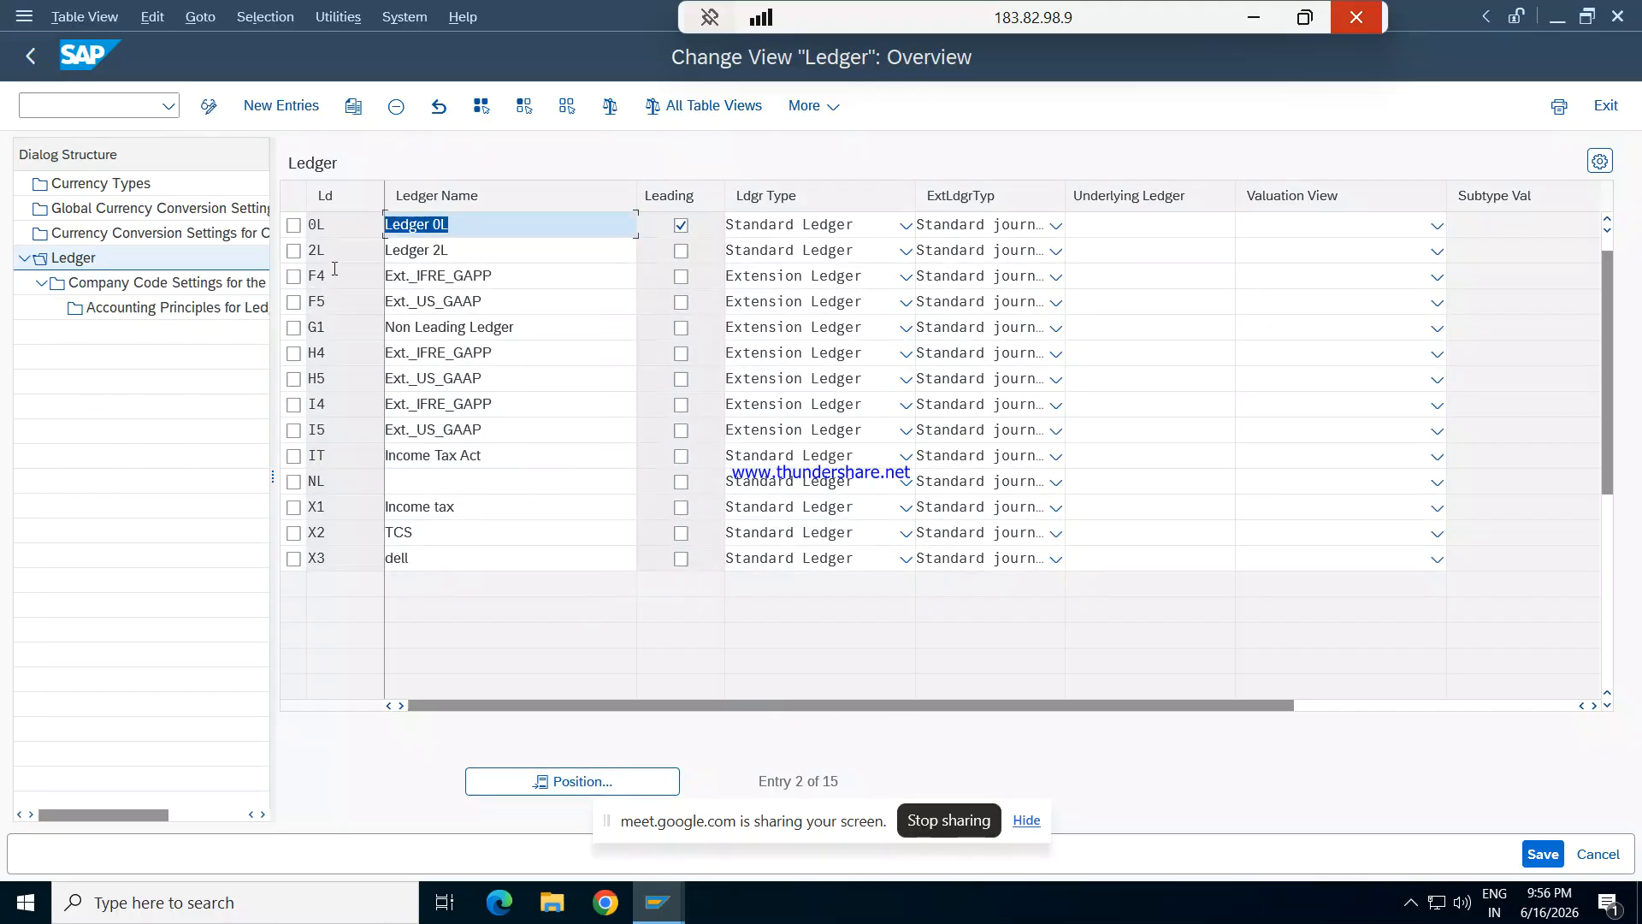
# - Open the company code settings for ledger 0L and dismiss the consistency check messages
pyautogui.click(293, 225)
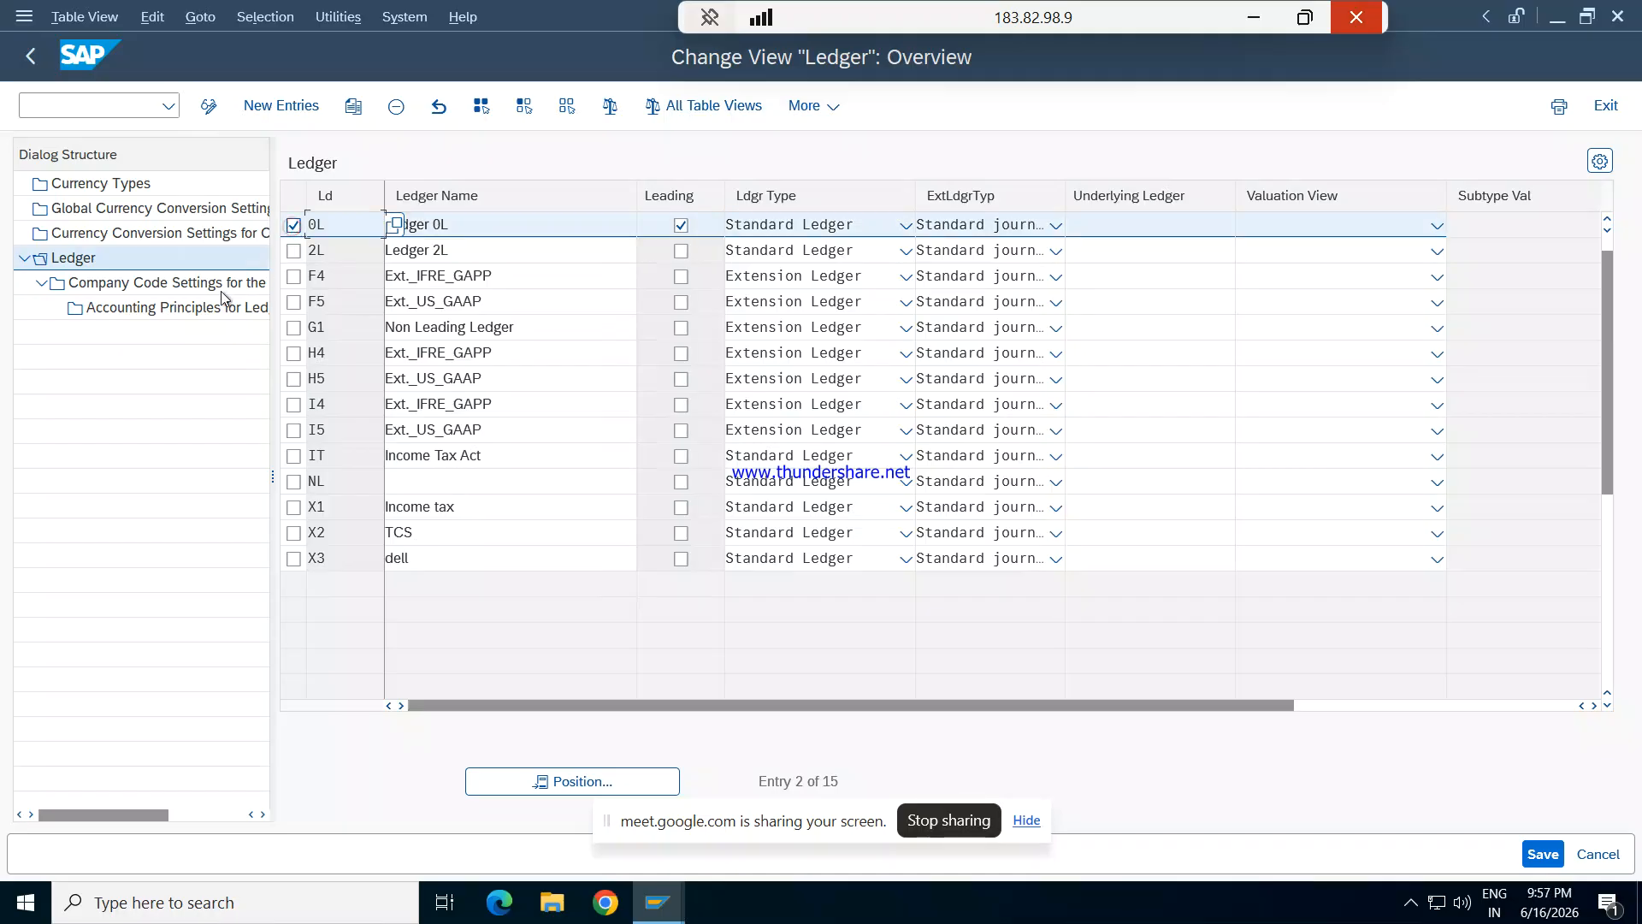
pyautogui.doubleClick(167, 284)
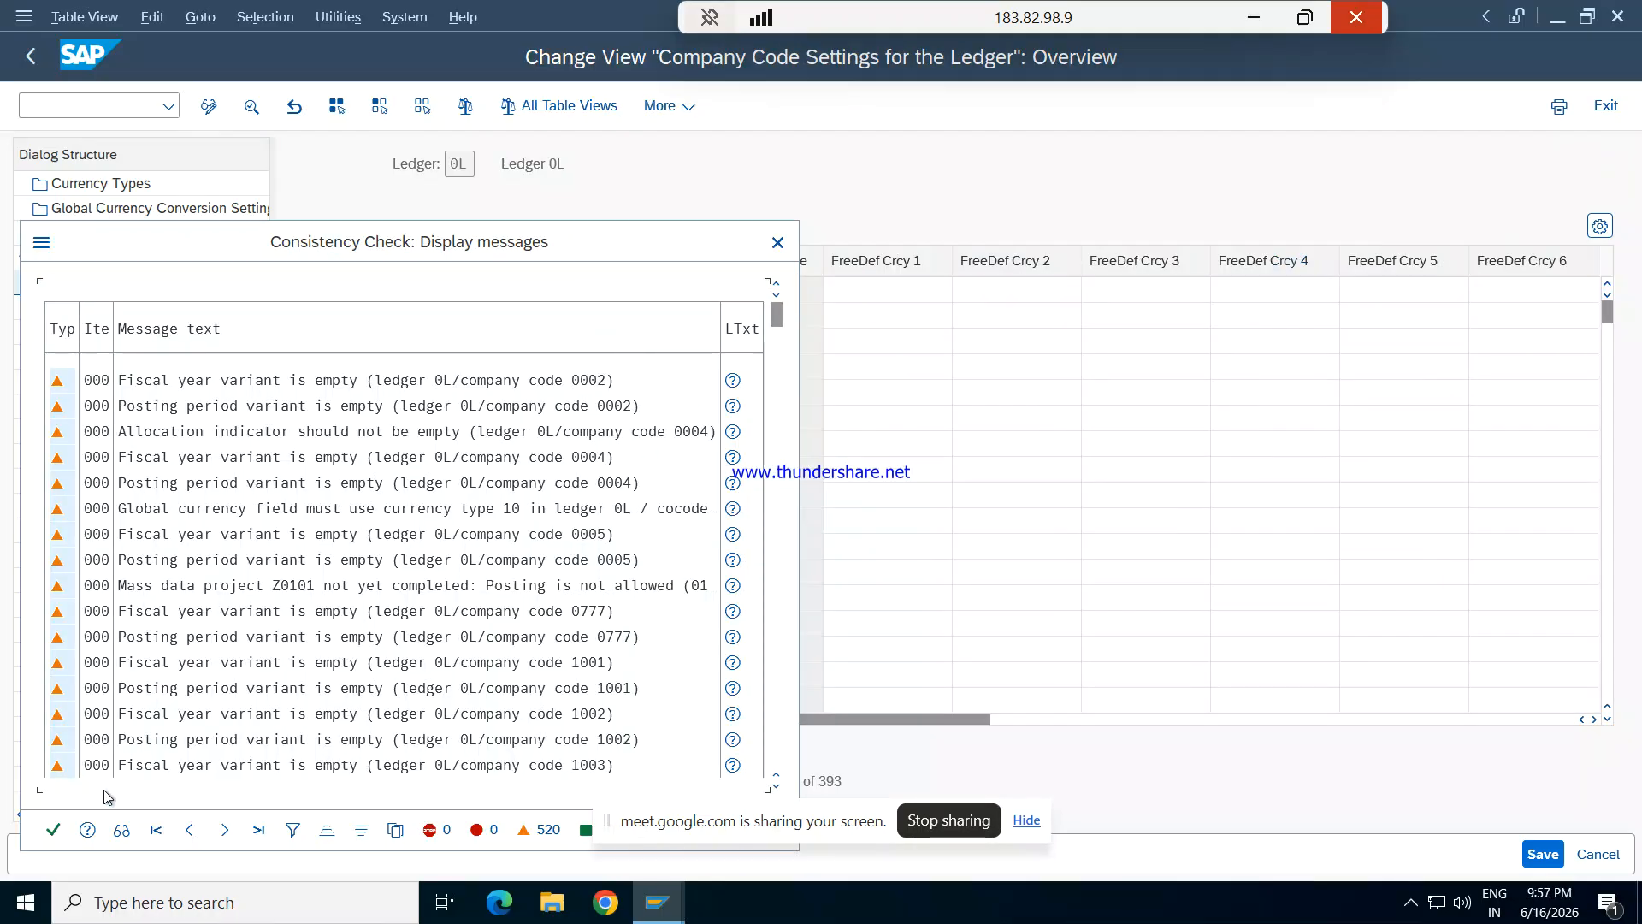
pyautogui.click(55, 826)
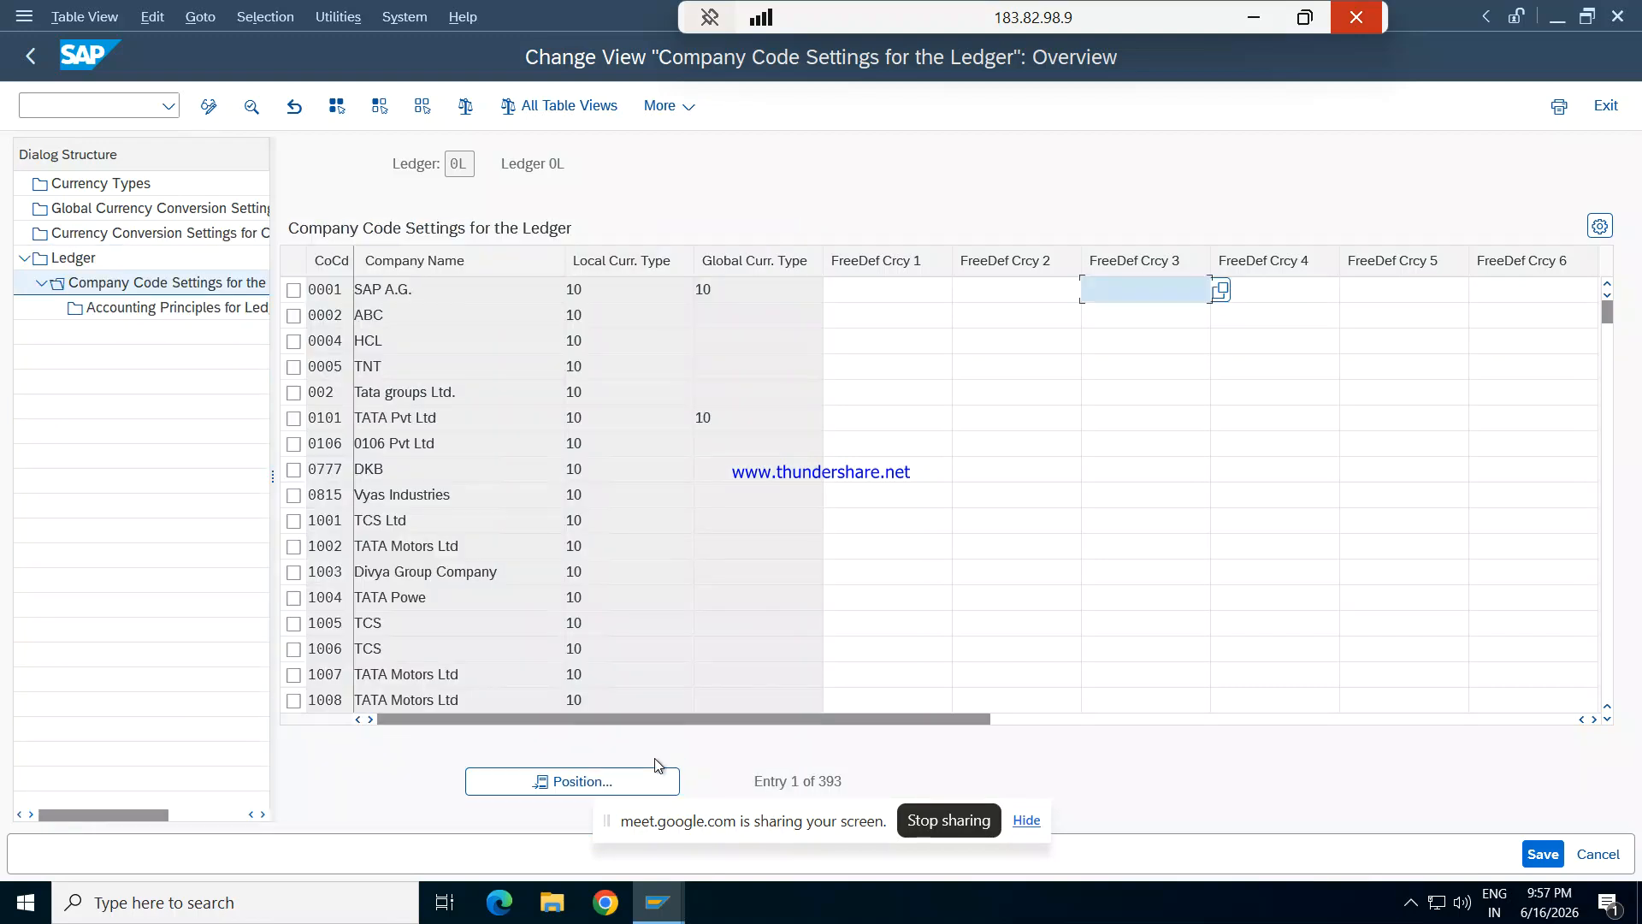
# - Review the fiscal year variant, posting variant and accounting principle of company code REPL in ledger 0L, and return to the ledger list
pyautogui.click(599, 784)
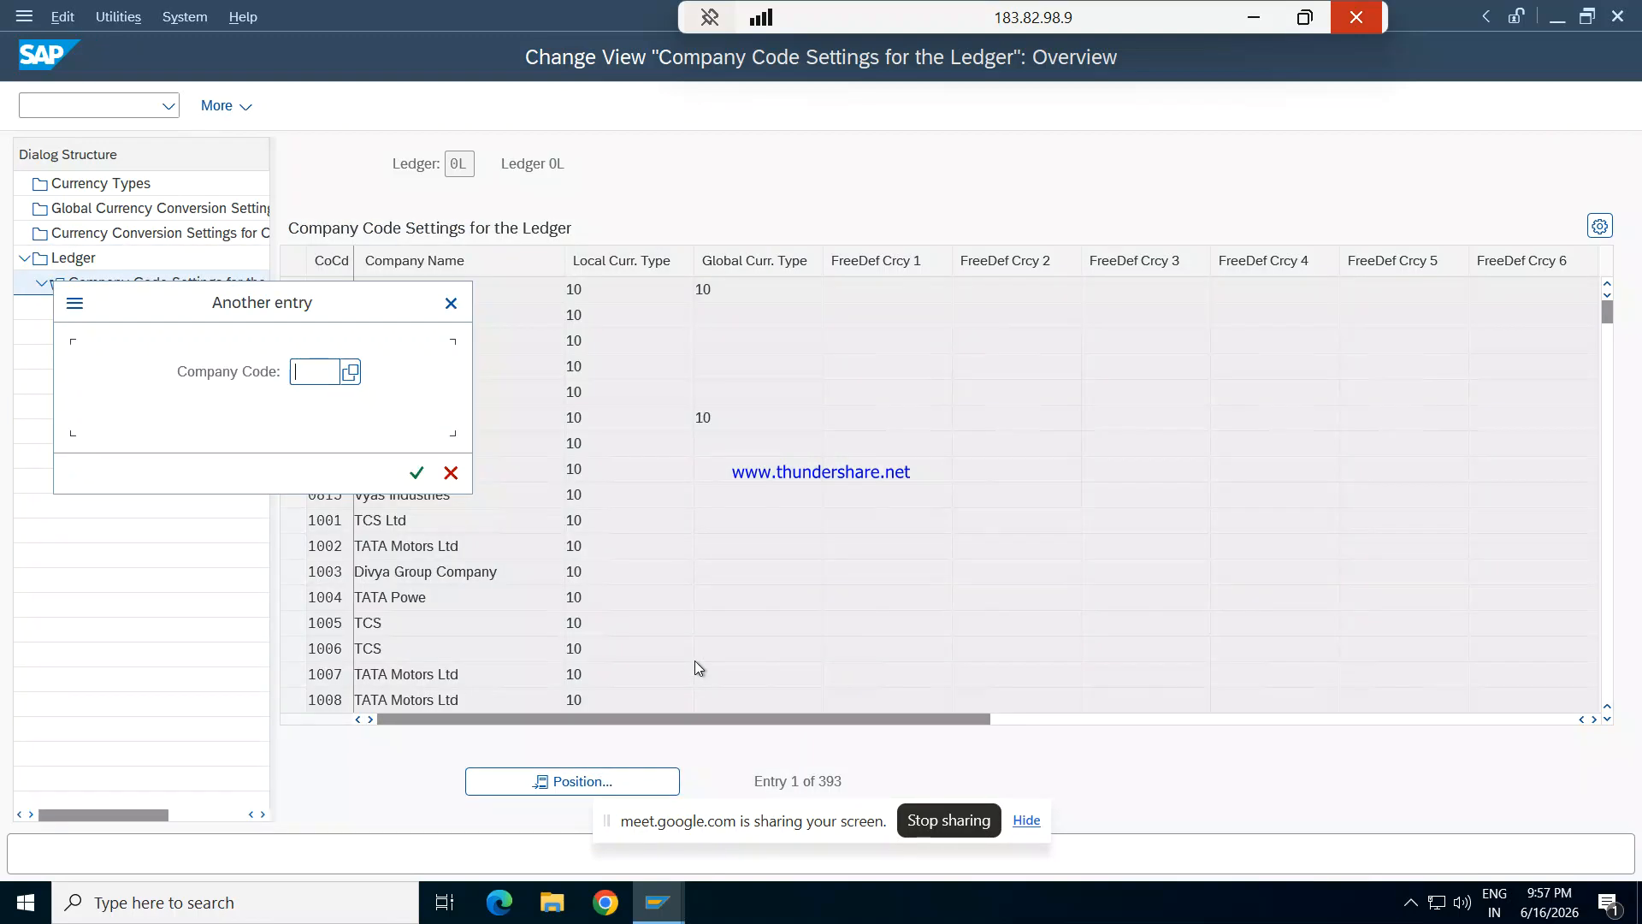
pyautogui.write('REPL')
pyautogui.press('Return')
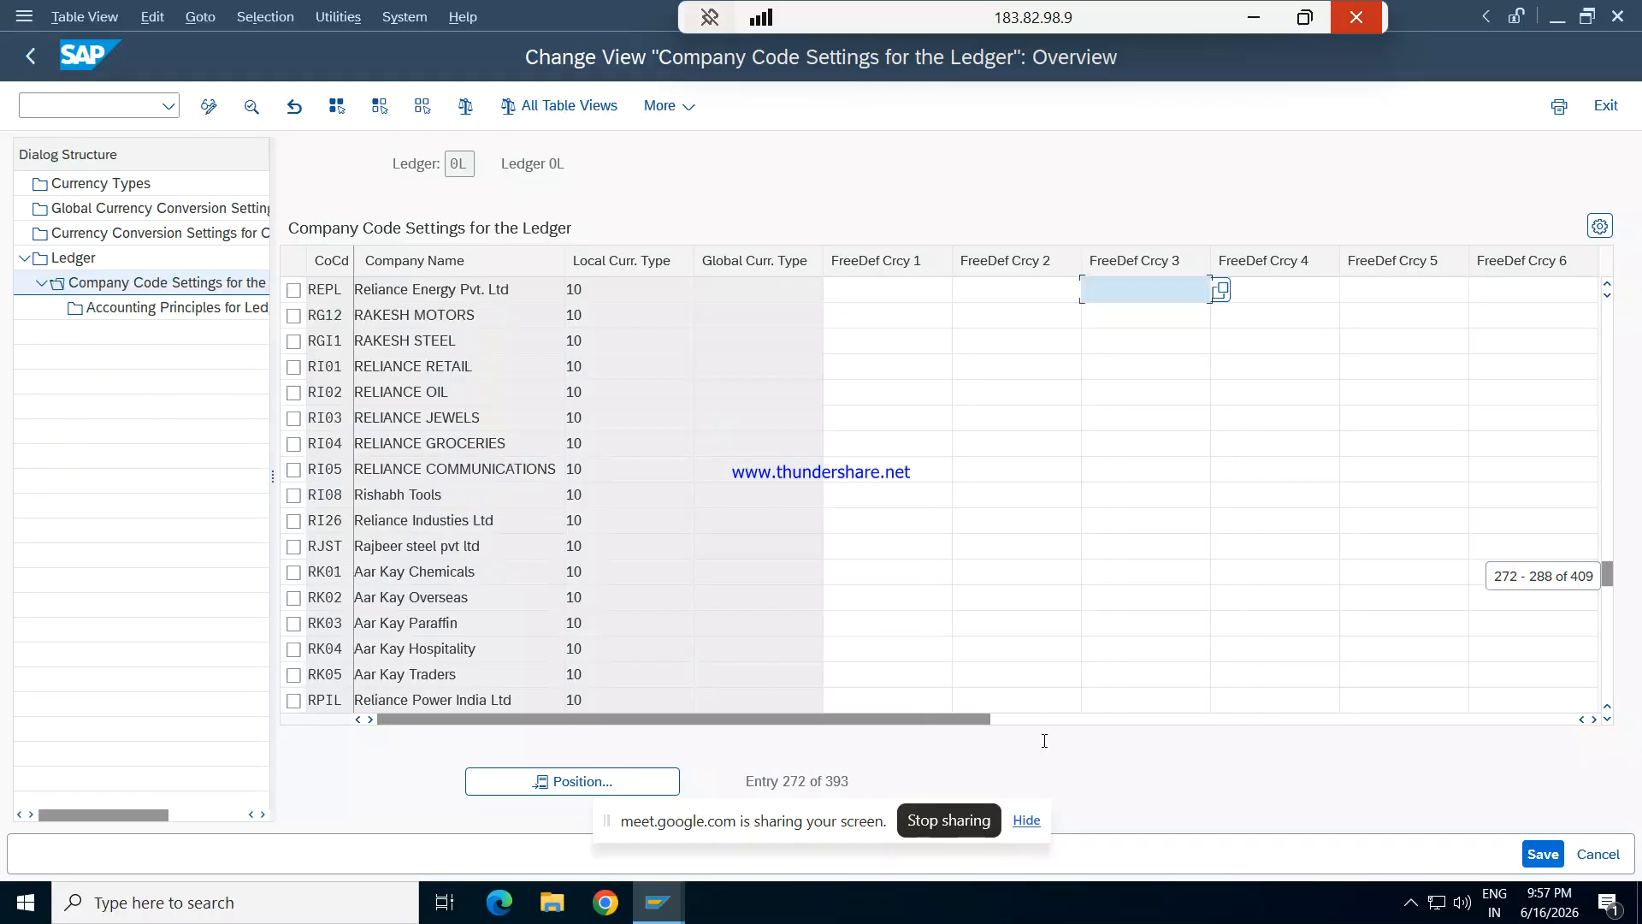
pyautogui.moveTo(977, 716); pyautogui.dragTo(1288, 700)
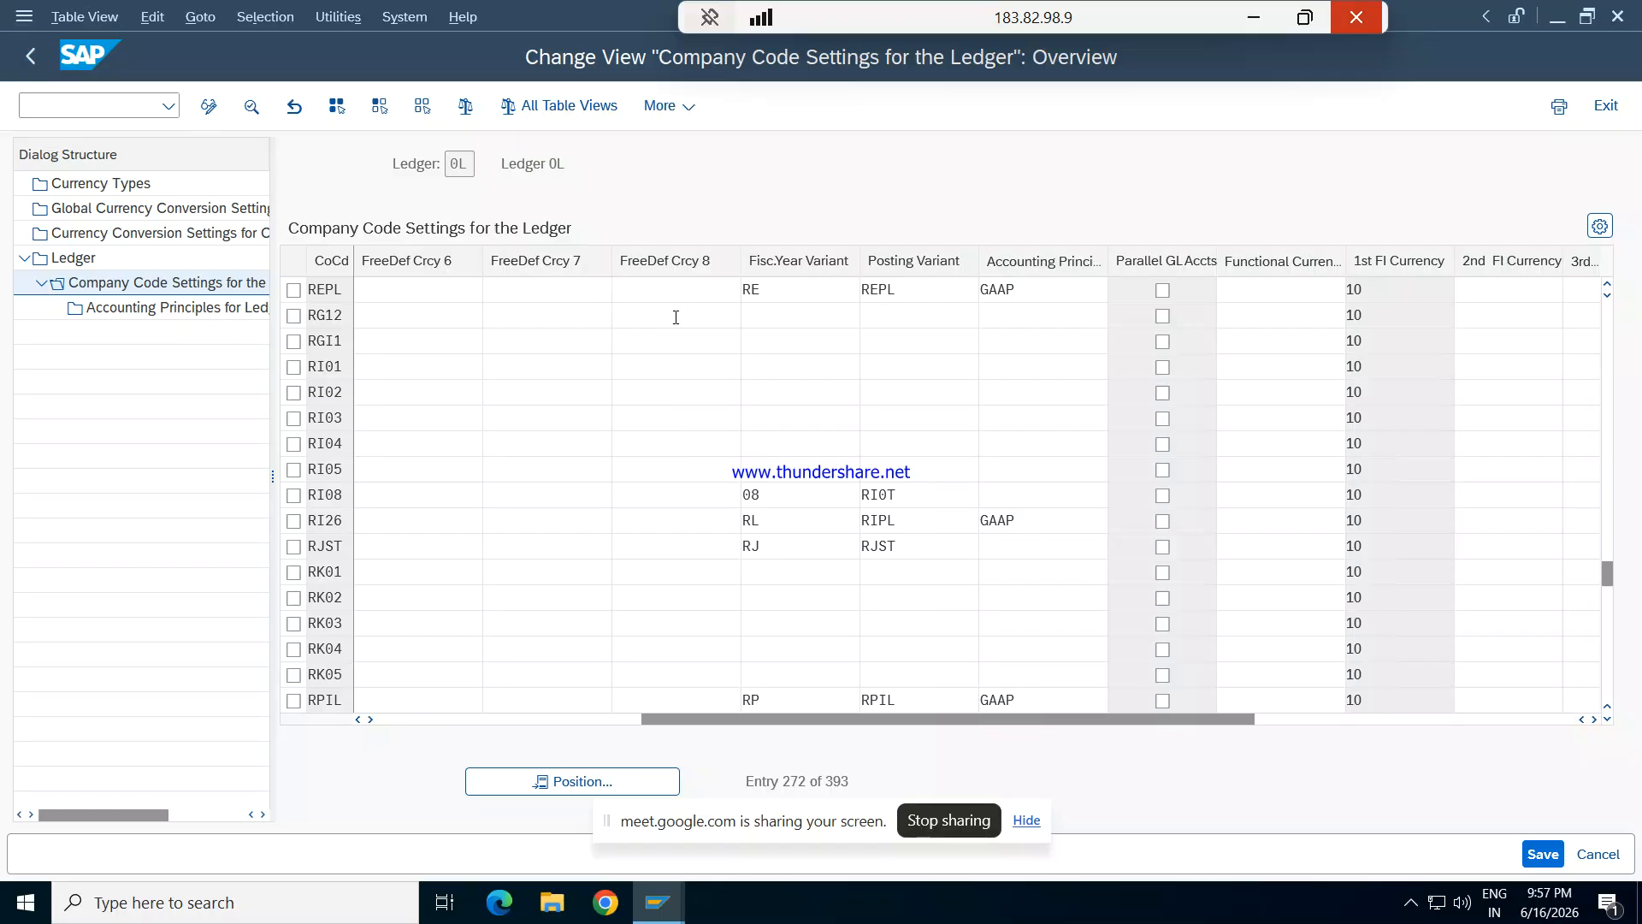
pyautogui.press('F3')
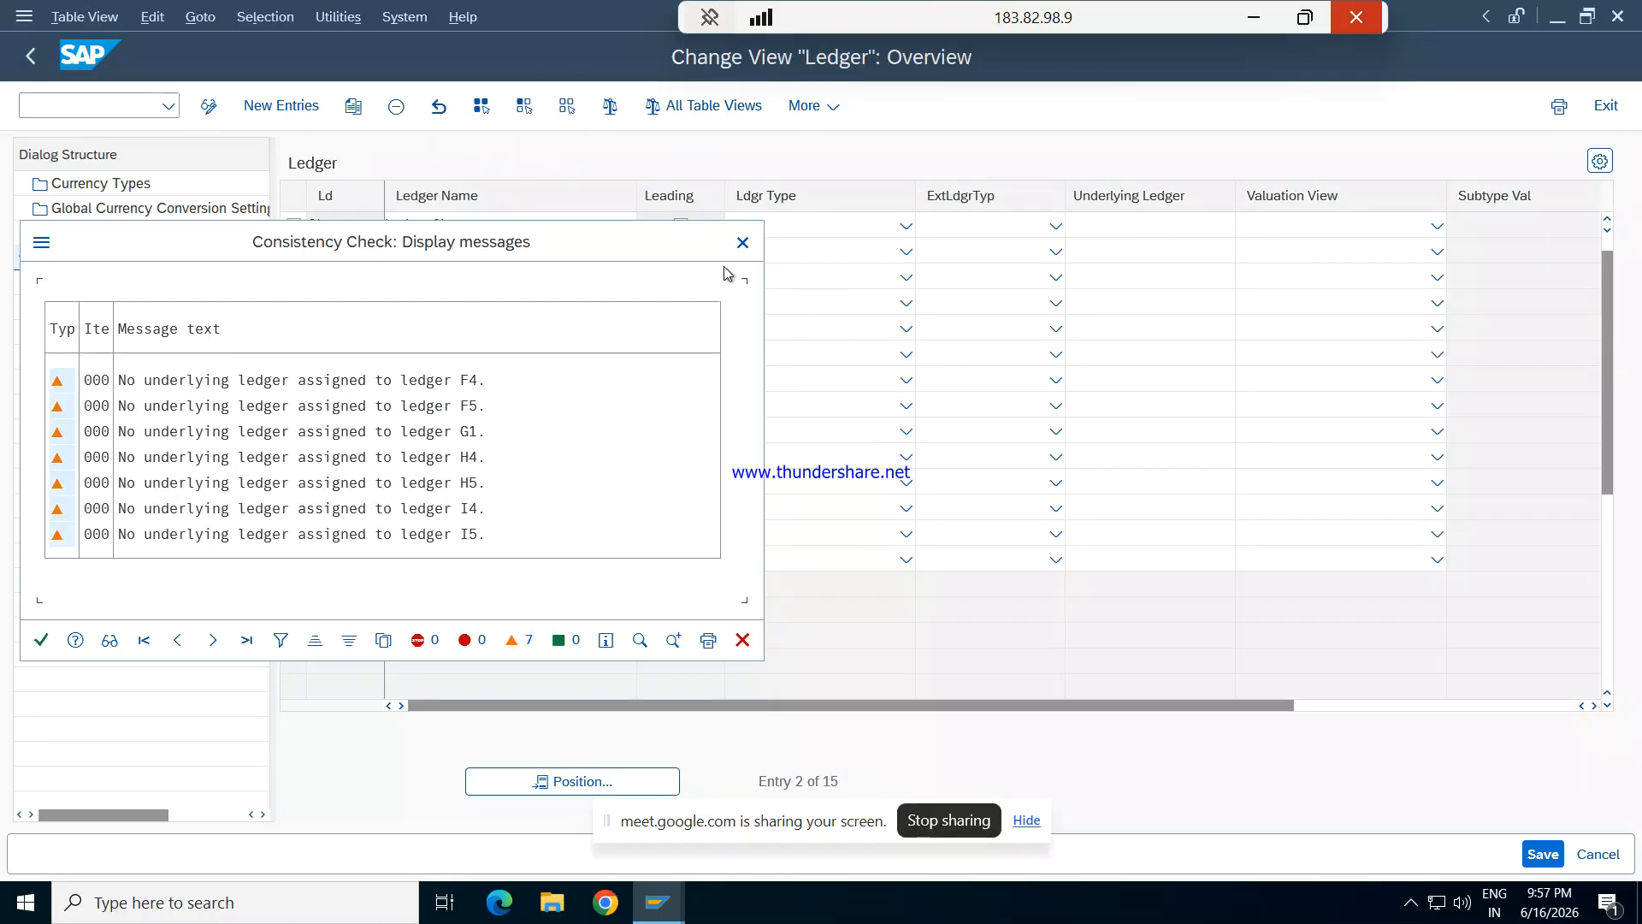
pyautogui.click(743, 242)
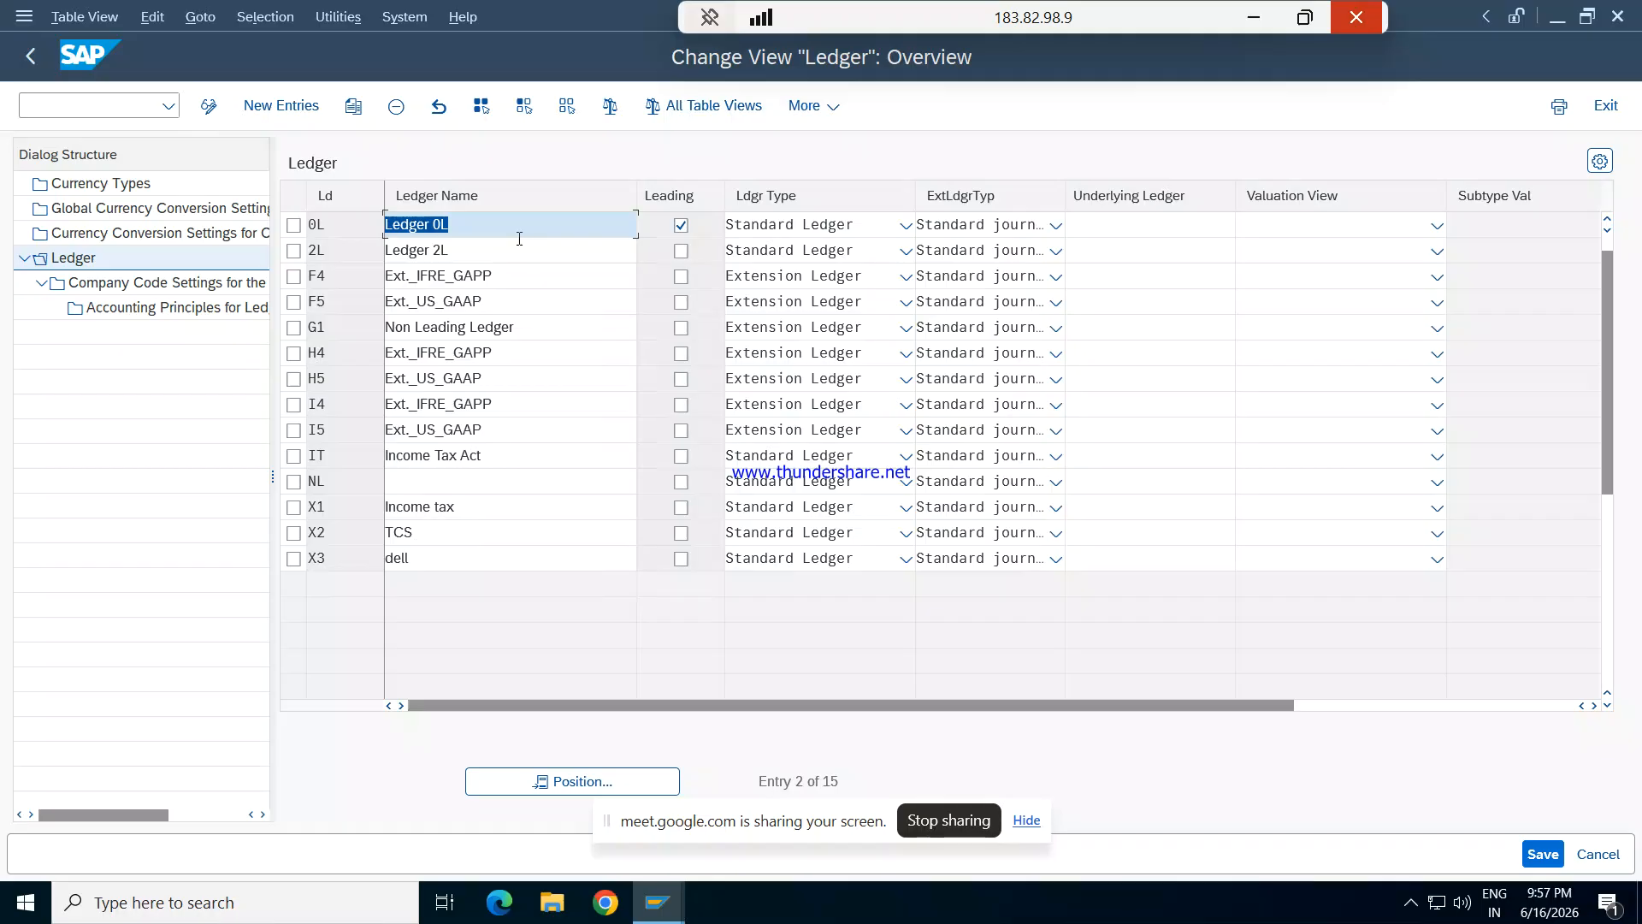
# - Display the accounting principles for ledger 0L and company code REPL, return to the ledger list and dismiss the consistency check messages
pyautogui.click(293, 224)
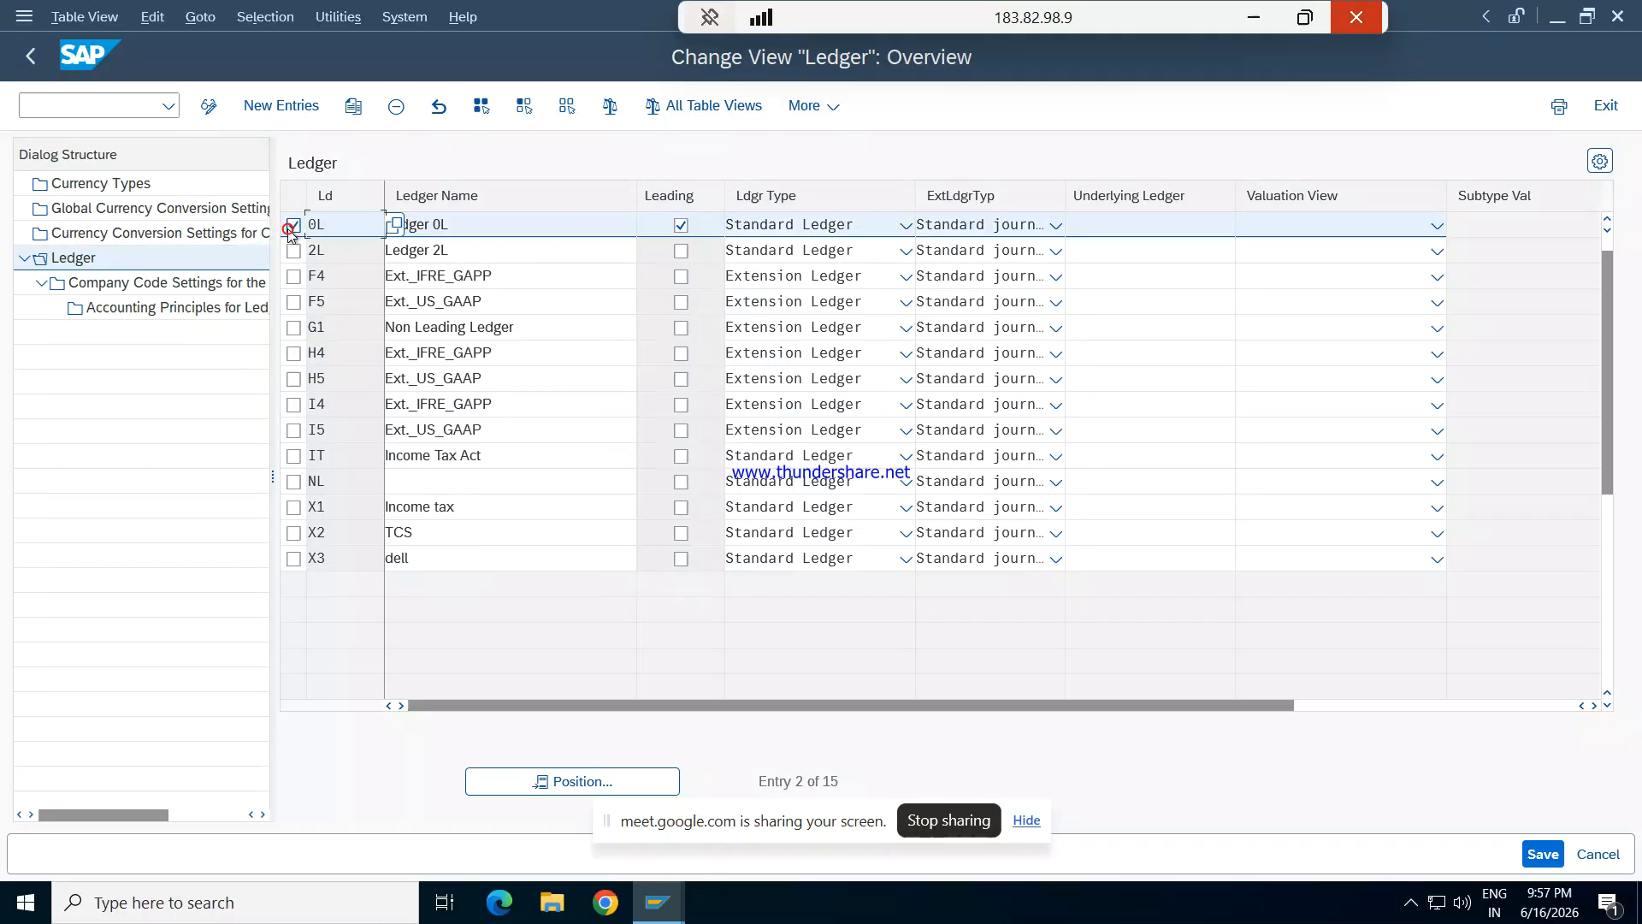
pyautogui.doubleClick(190, 307)
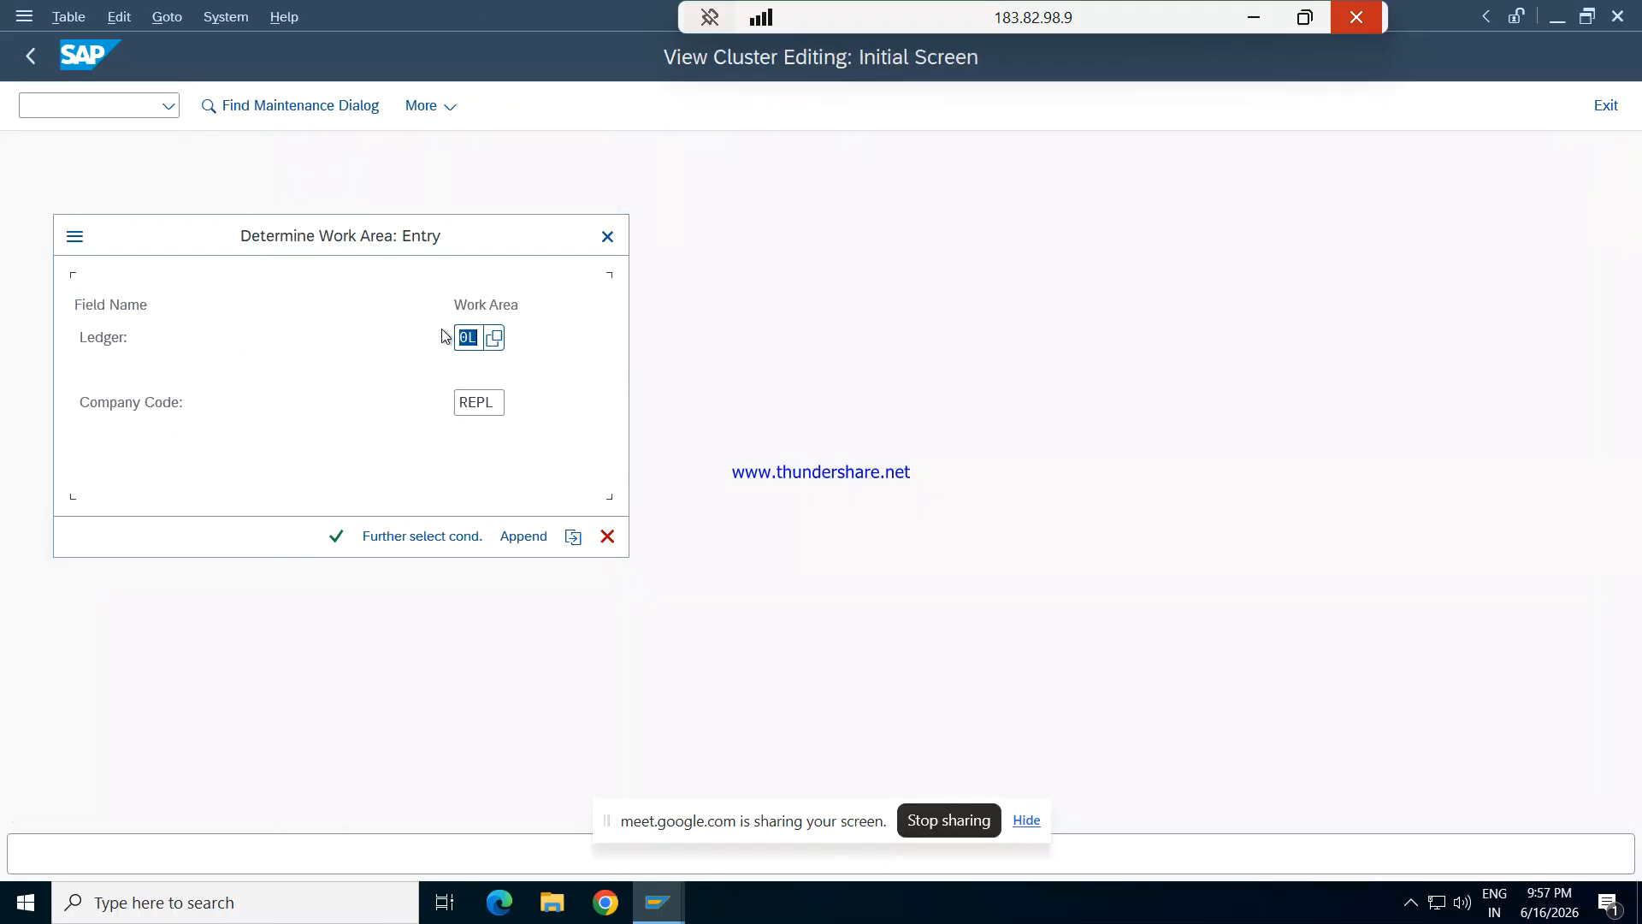
pyautogui.press('Return')
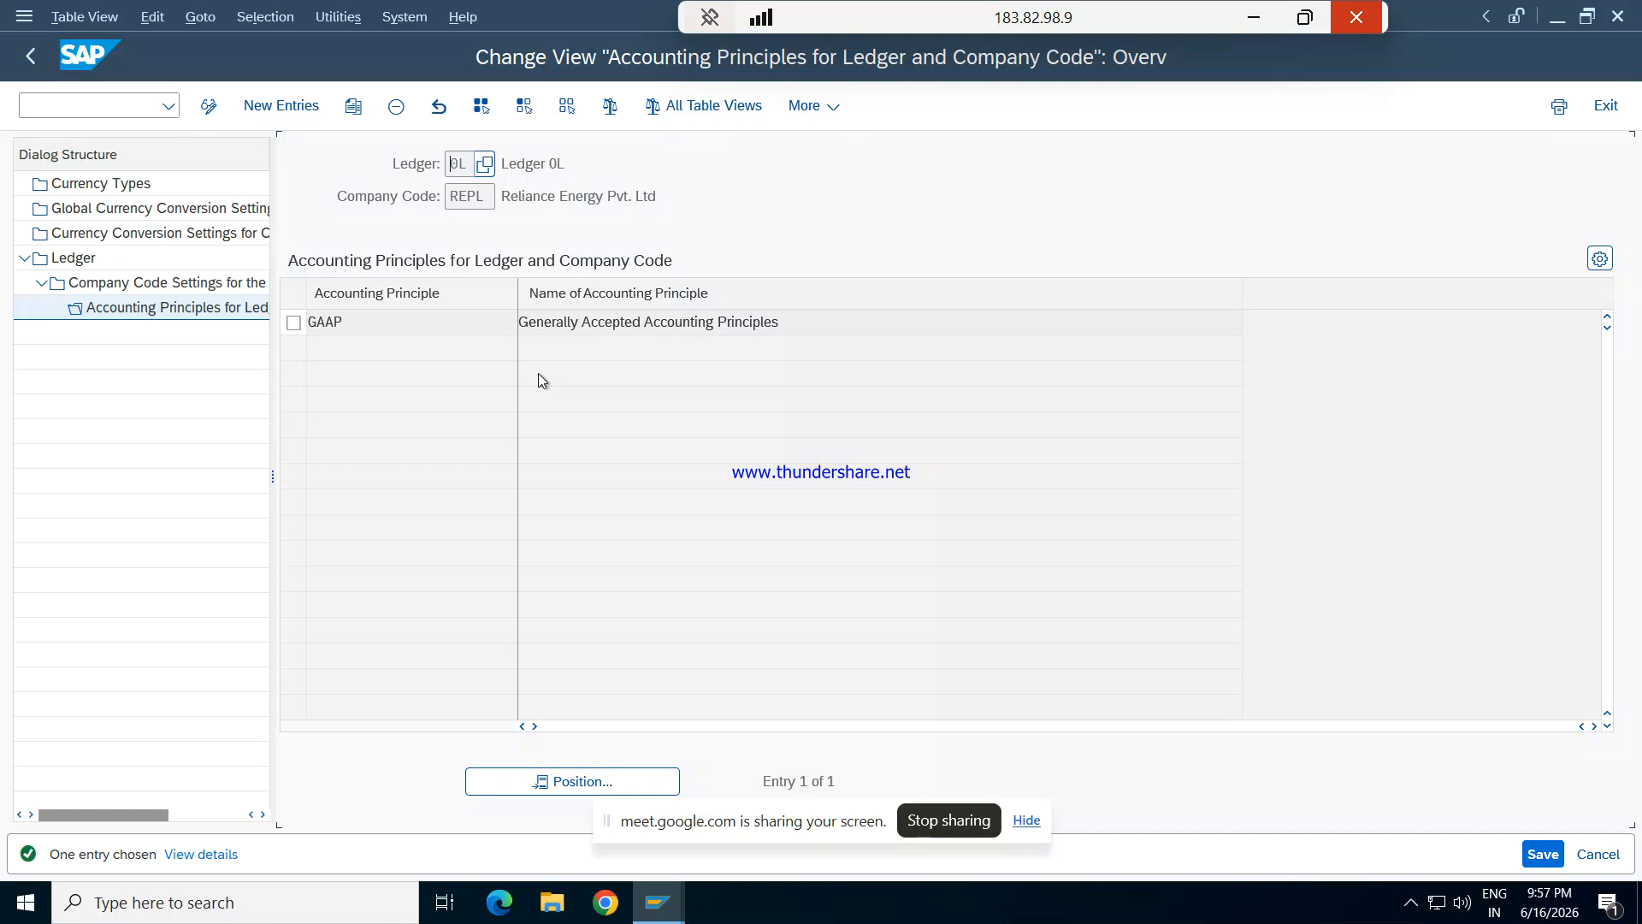
pyautogui.press('F3')
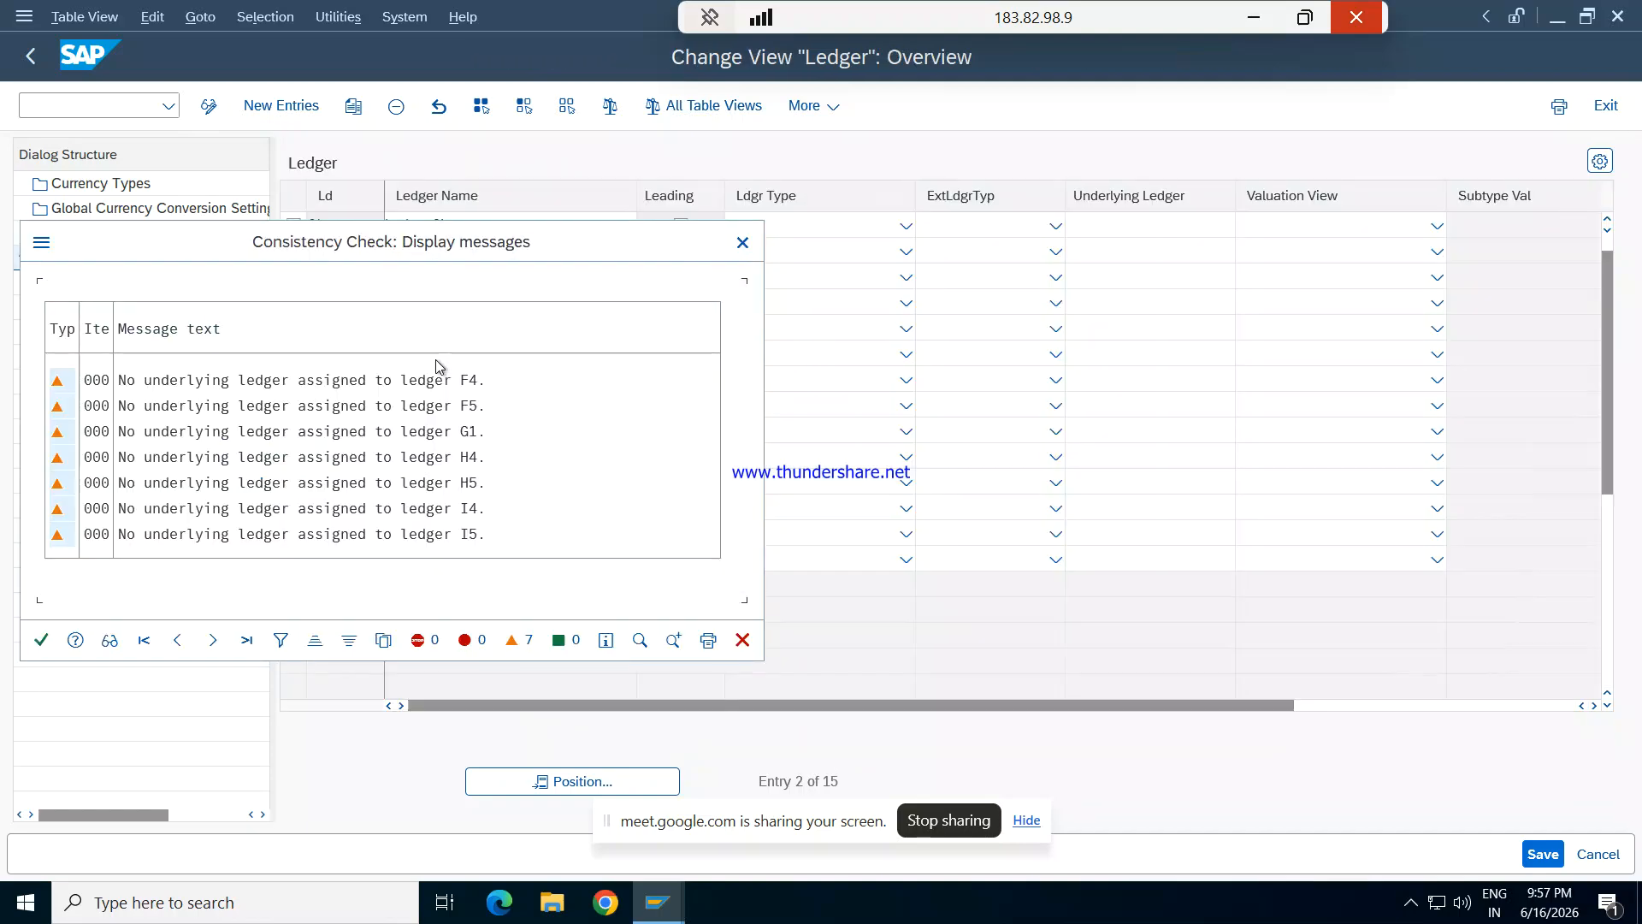
pyautogui.press('Return')
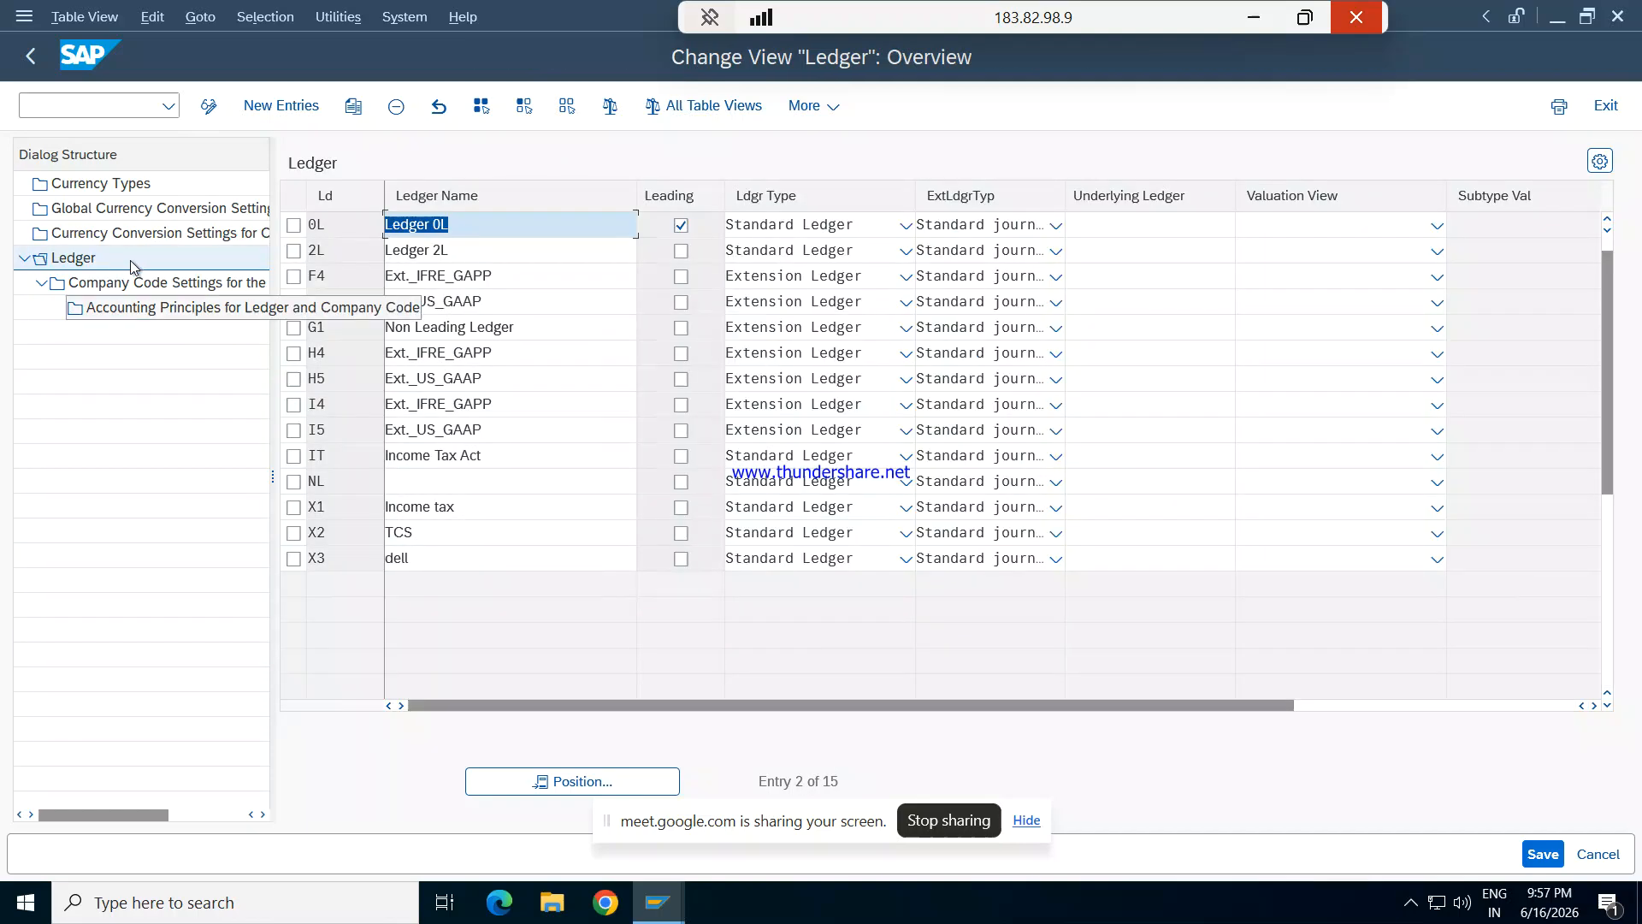
pyautogui.click(42, 283)
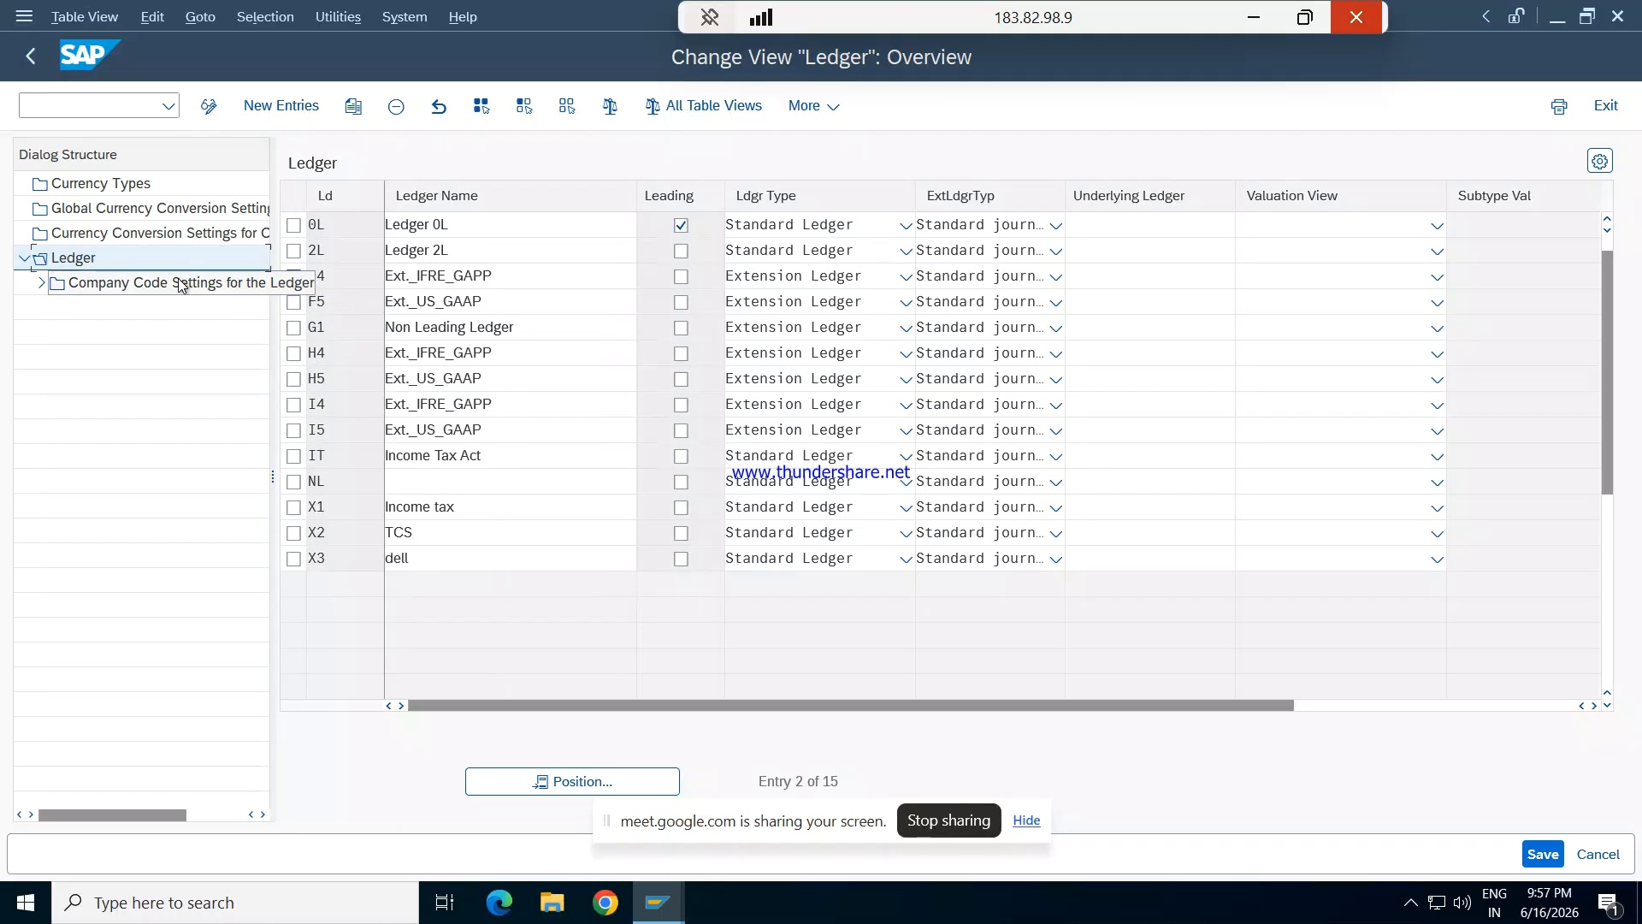
pyautogui.click(25, 259)
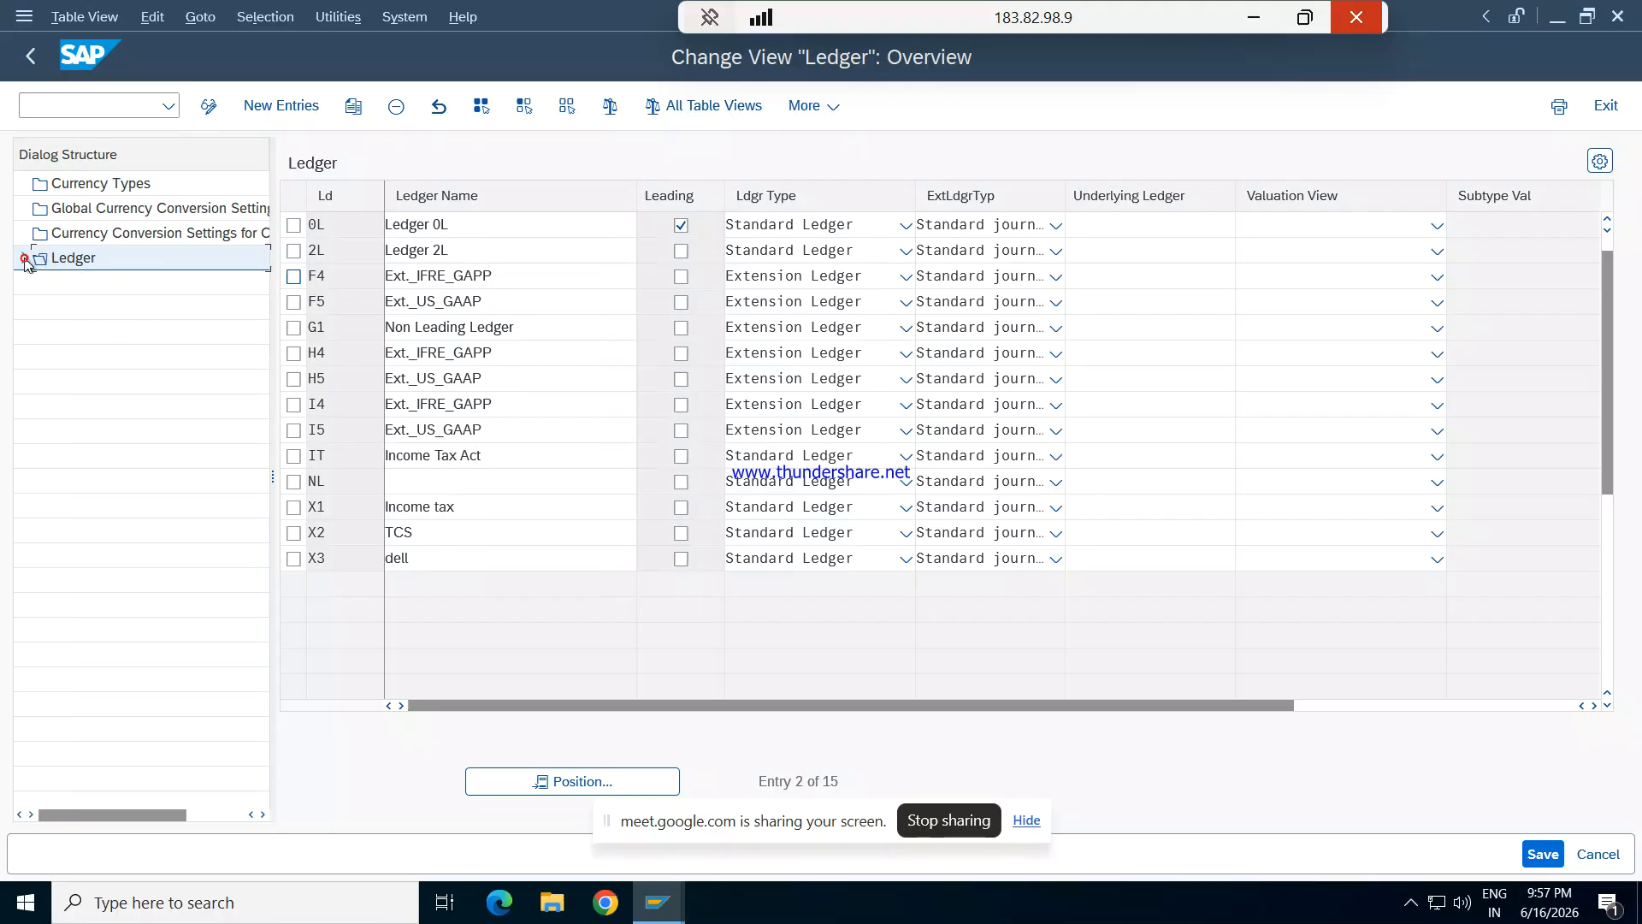
pyautogui.click(25, 259)
pyautogui.click(41, 283)
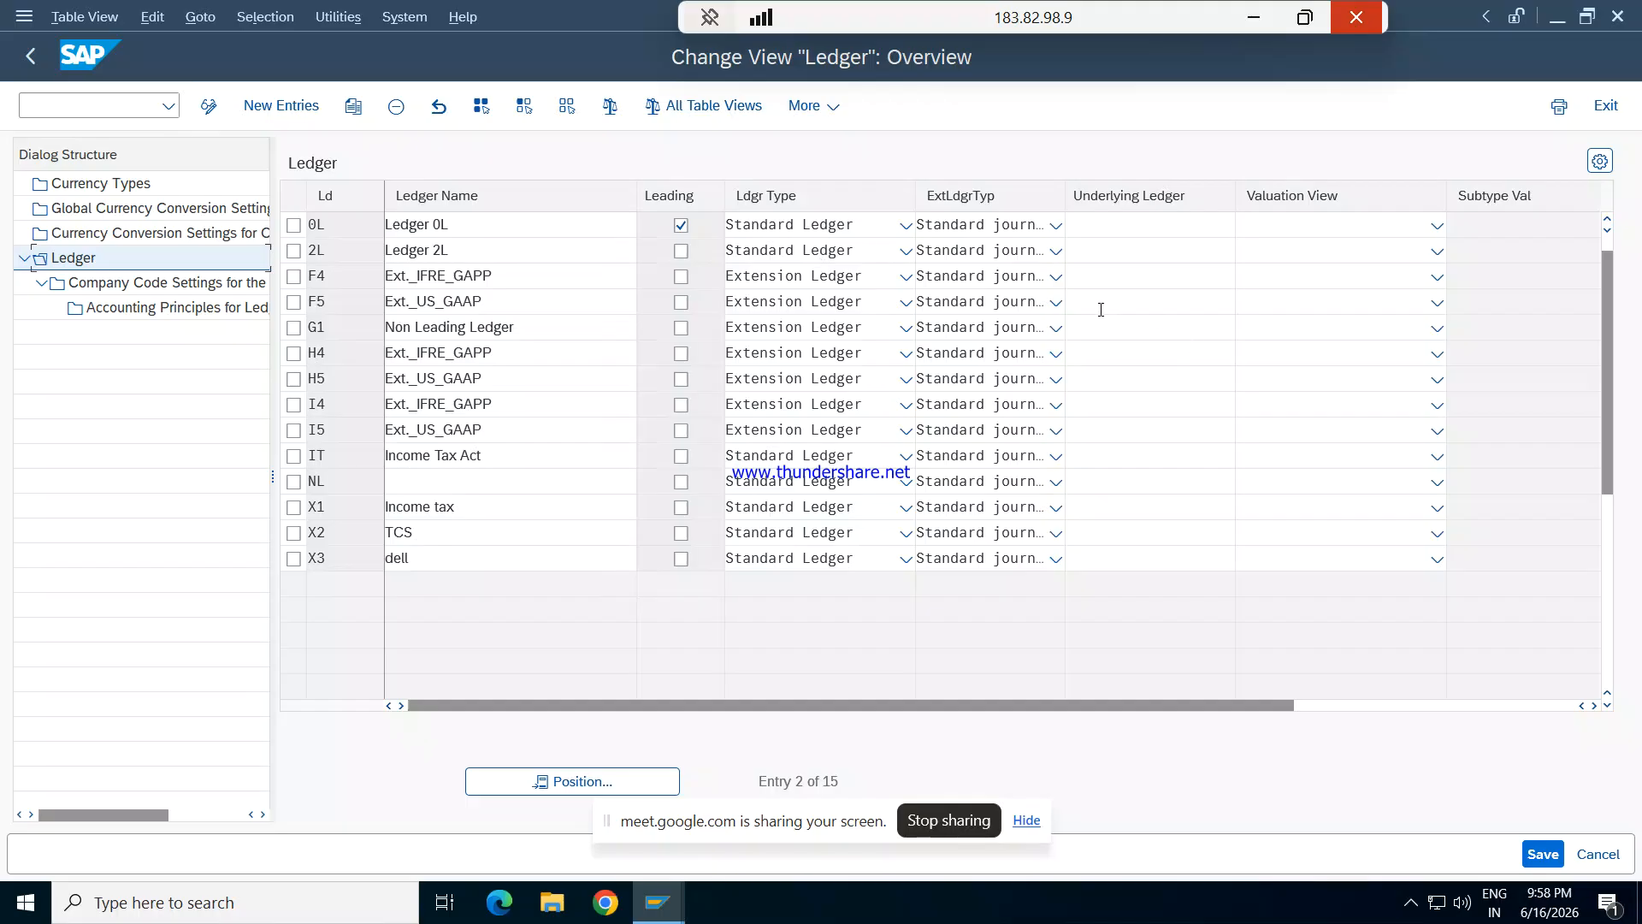
# - Leave the ledger view, reopen it with transaction FINSC_LEDGER and dismiss the consistency check messages
pyautogui.press('F3')
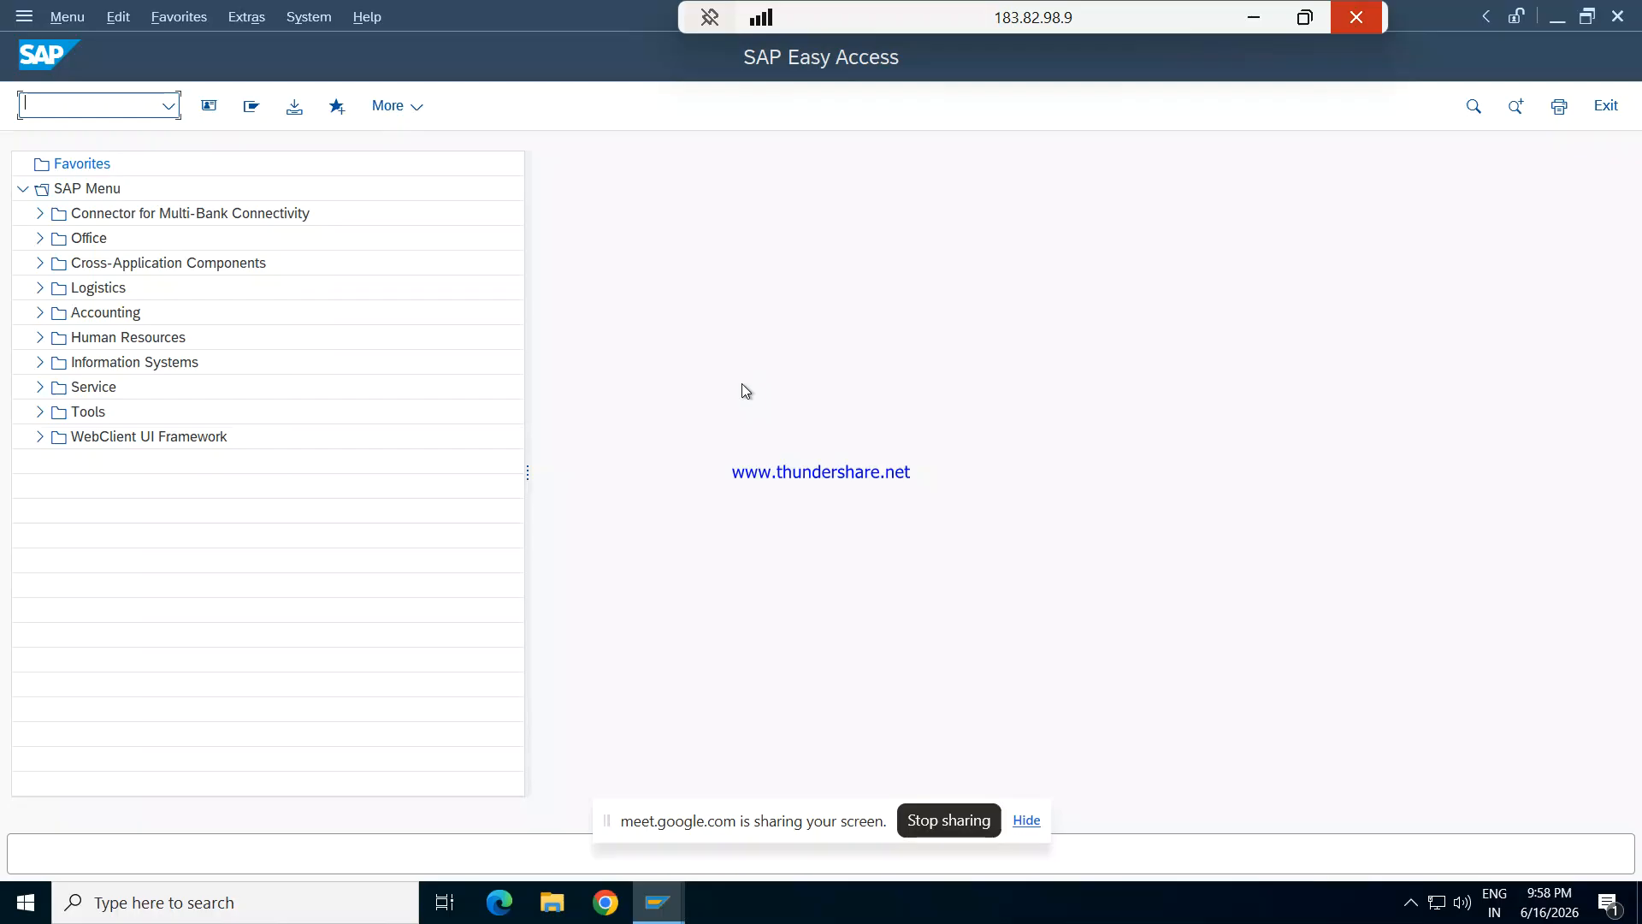
pyautogui.write('FINSC_LEDGER')
pyautogui.press('Return')
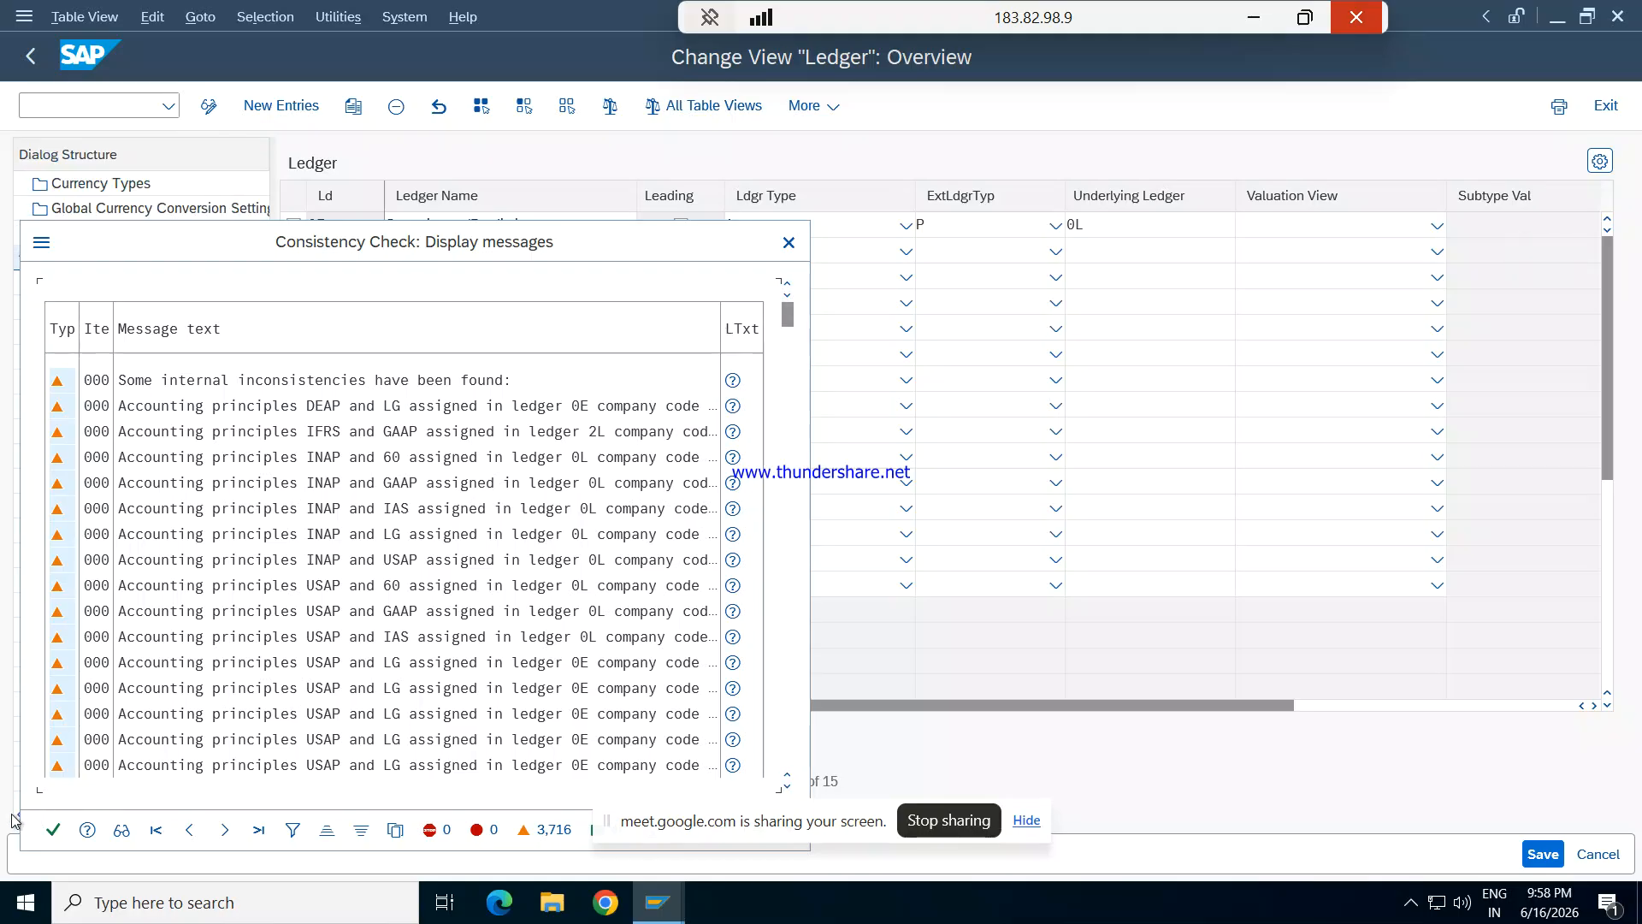
pyautogui.click(47, 828)
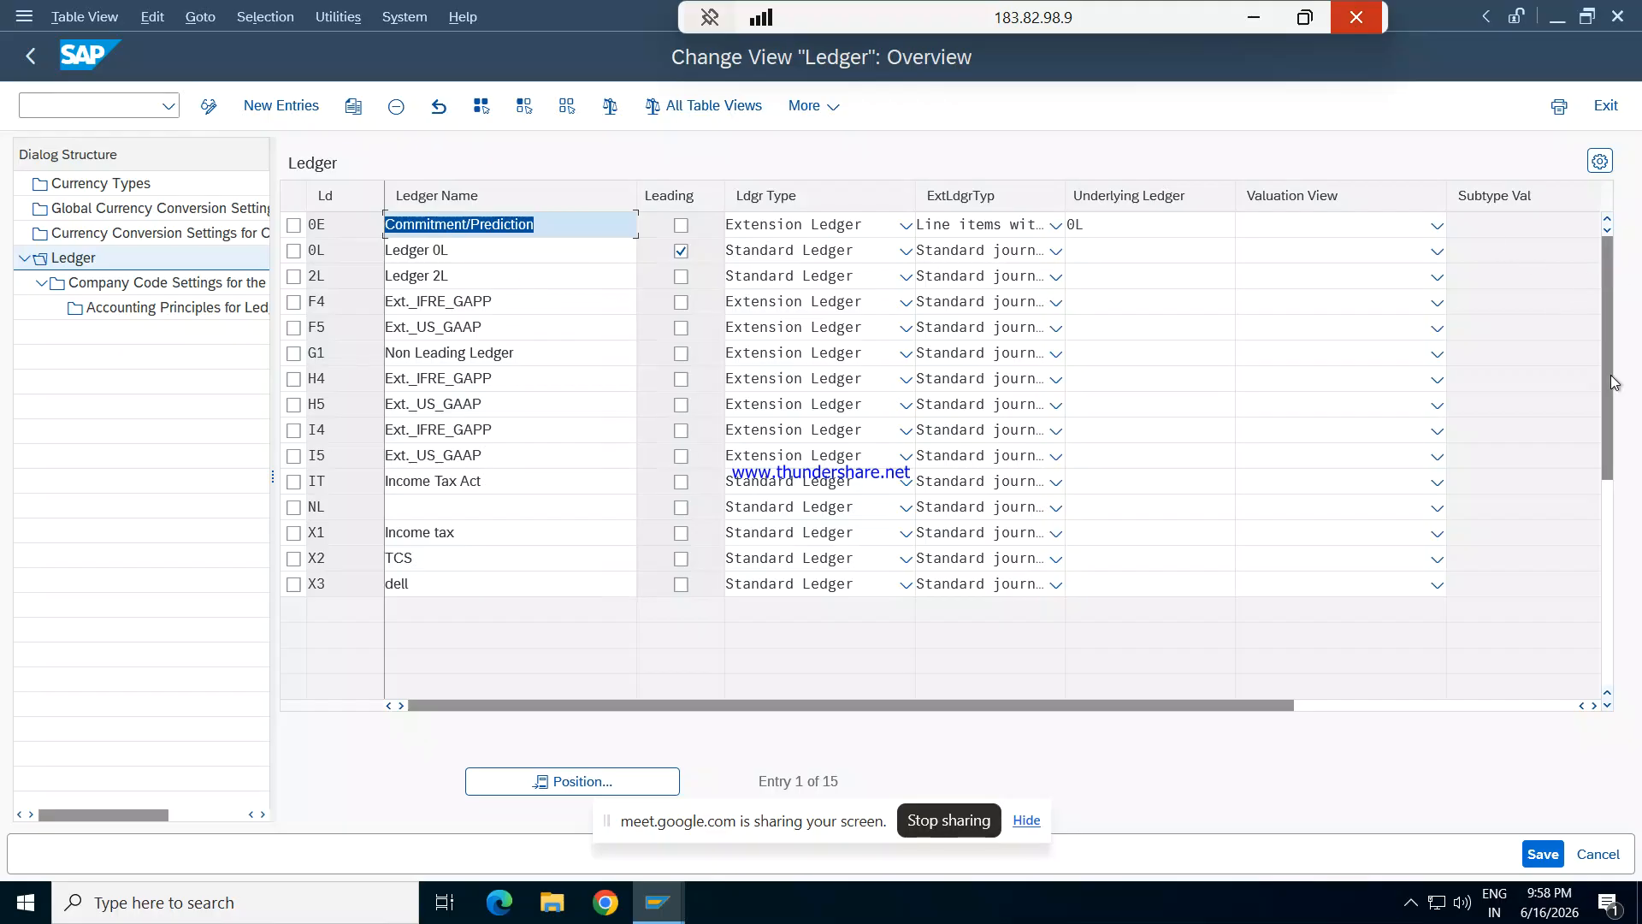
# - Open the company code settings for extension ledger 0E and dismiss the consistency check messages
pyautogui.moveTo(1615, 382); pyautogui.dragTo(1617, 501)
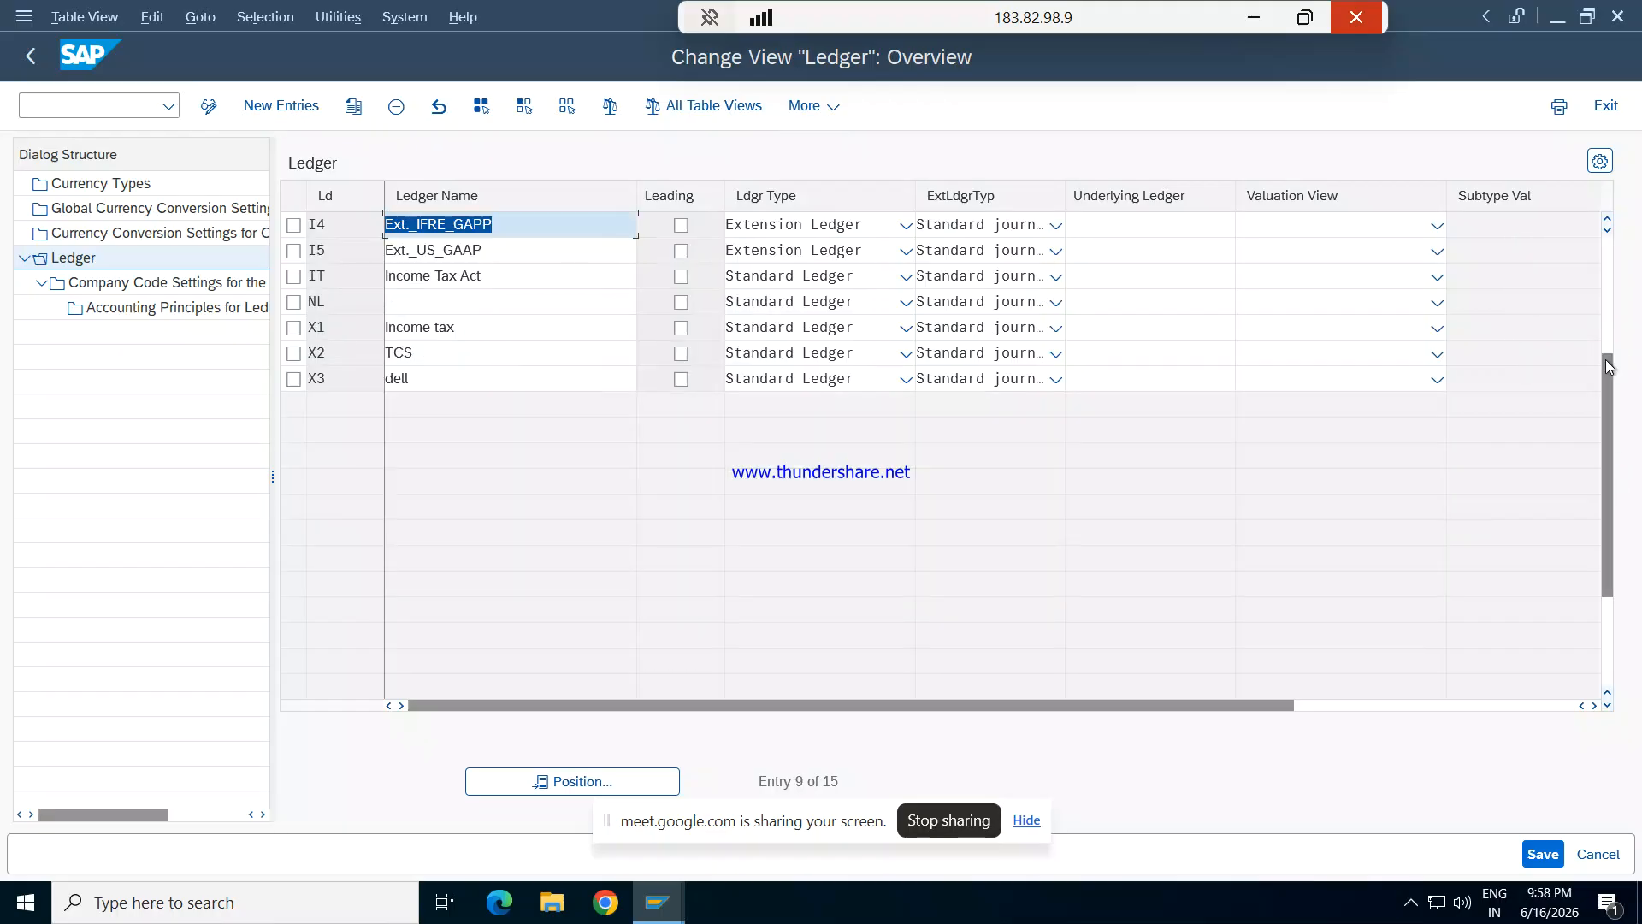
pyautogui.moveTo(1608, 373); pyautogui.dragTo(1611, 257)
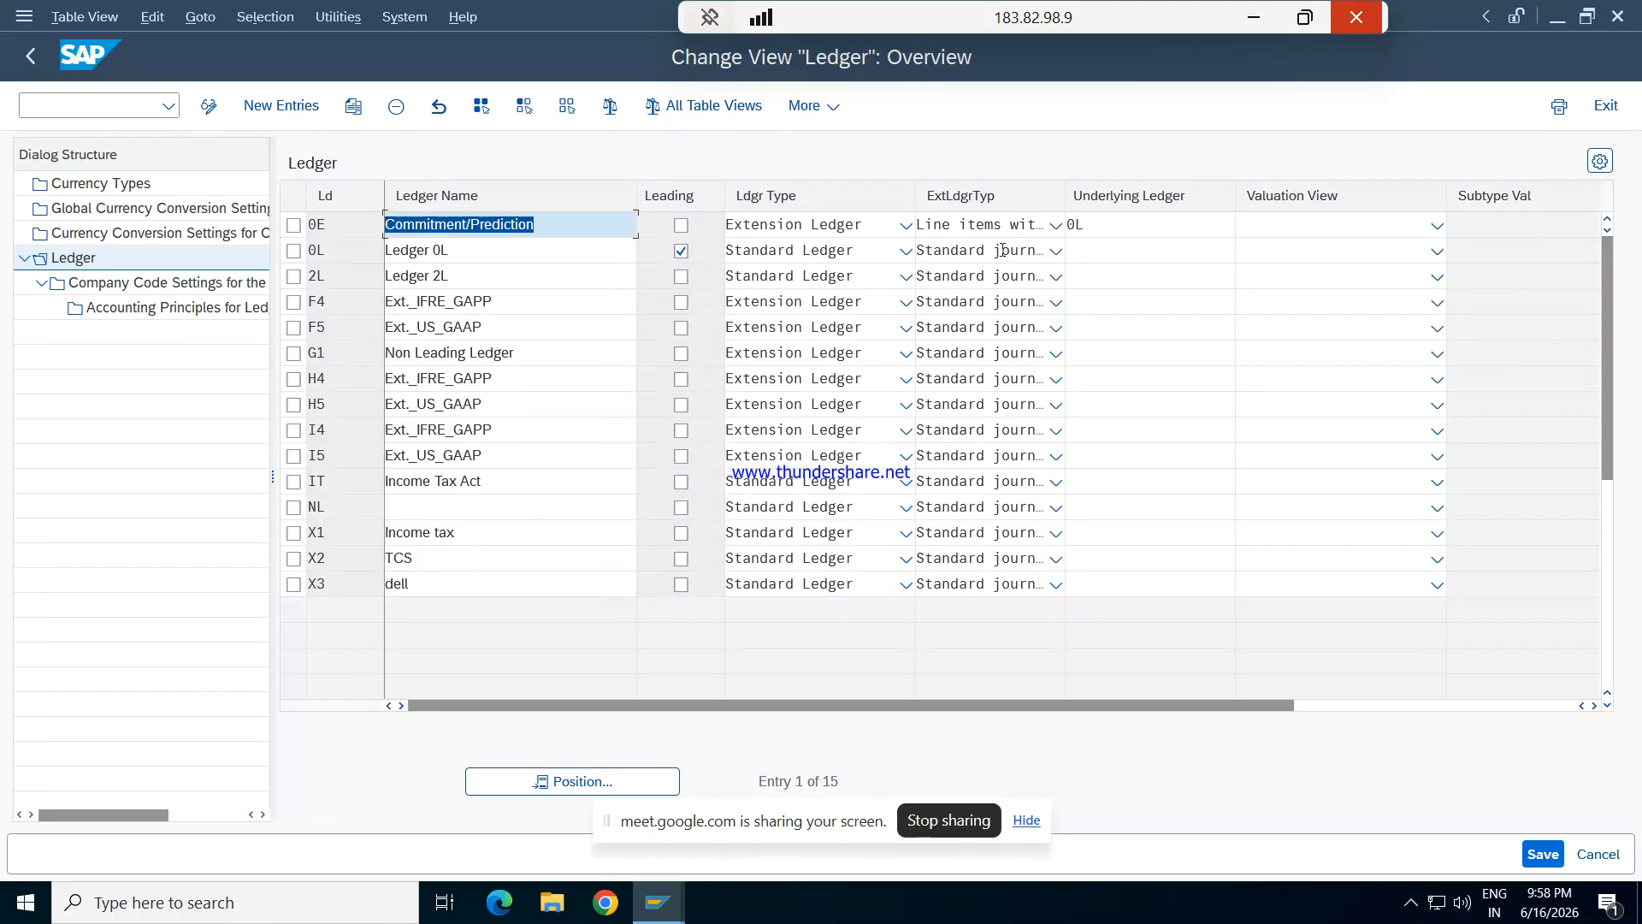
pyautogui.click(294, 225)
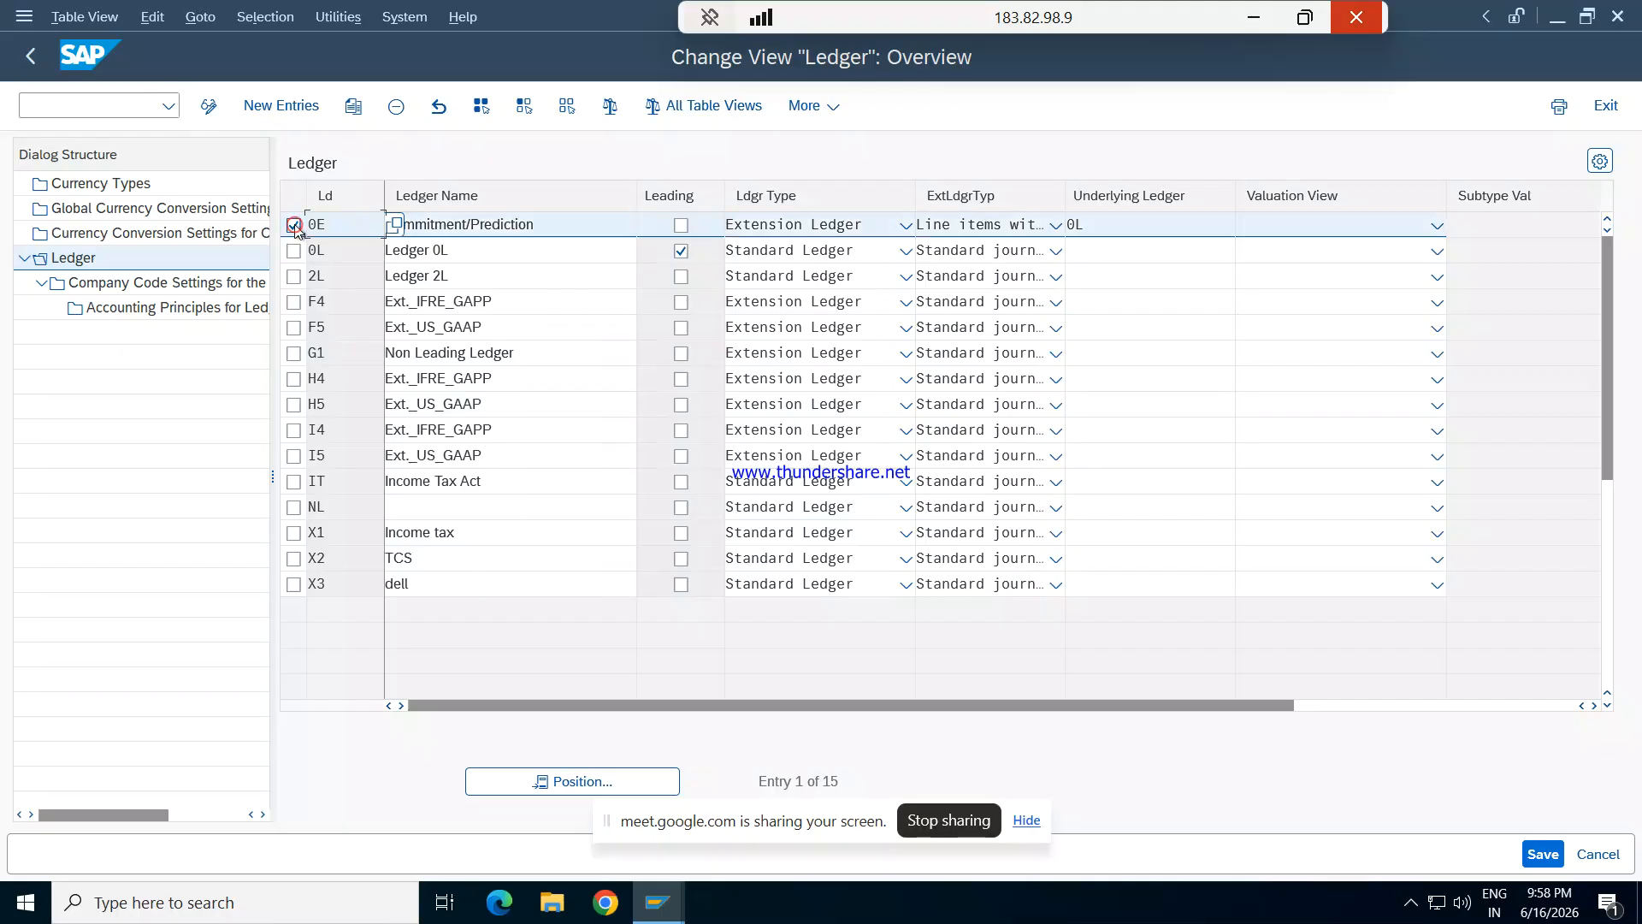
pyautogui.doubleClick(158, 290)
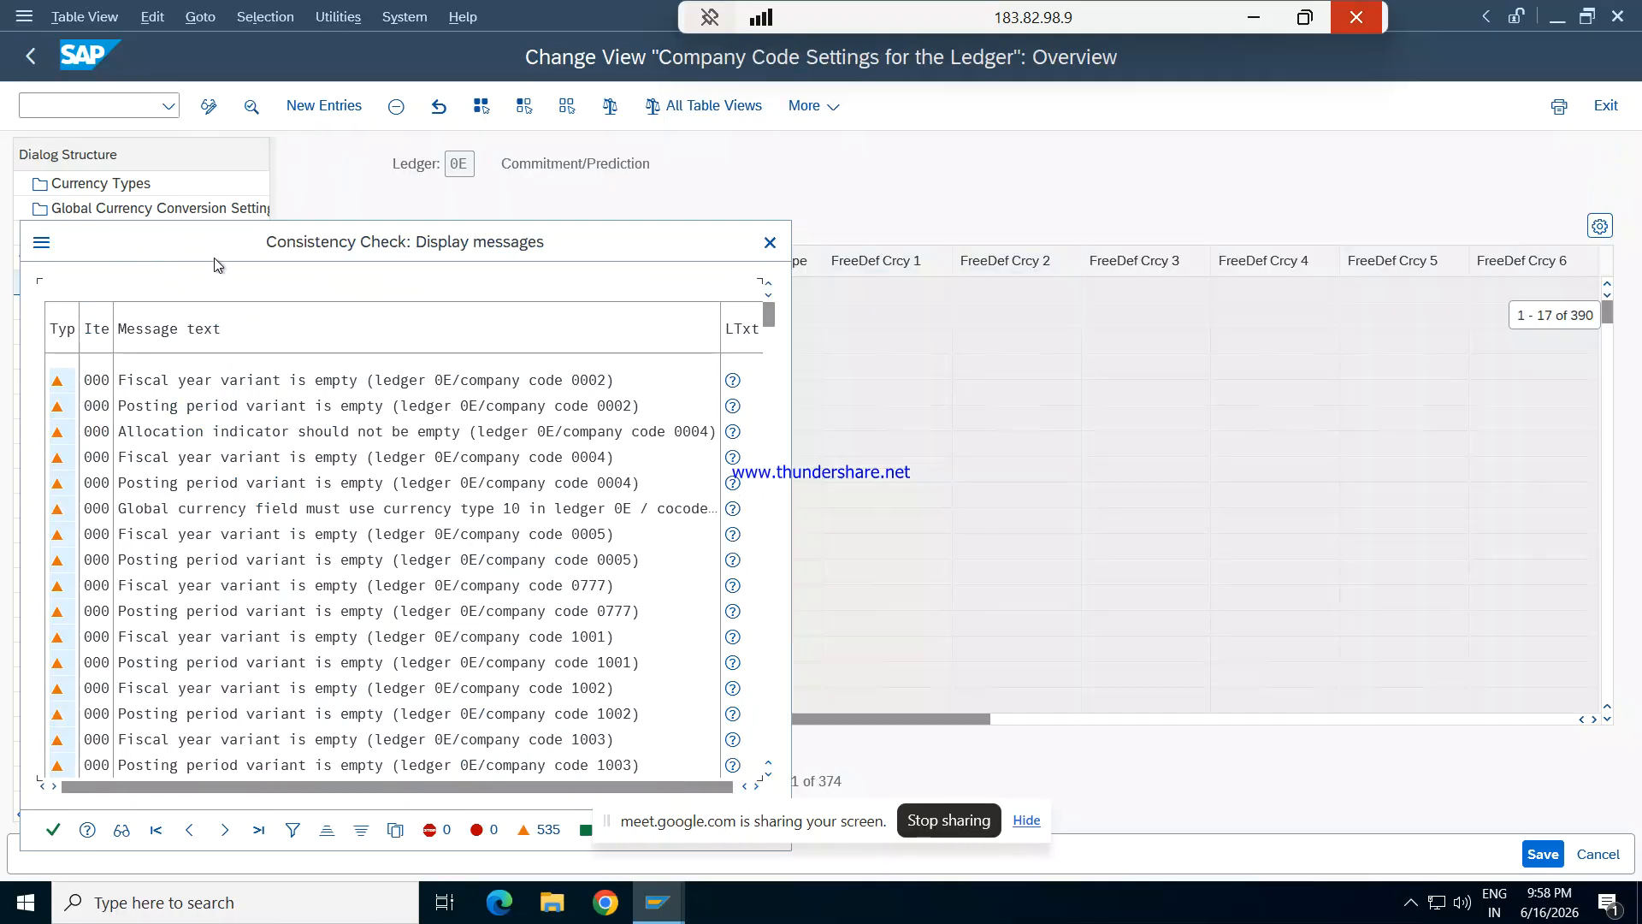
pyautogui.click(53, 830)
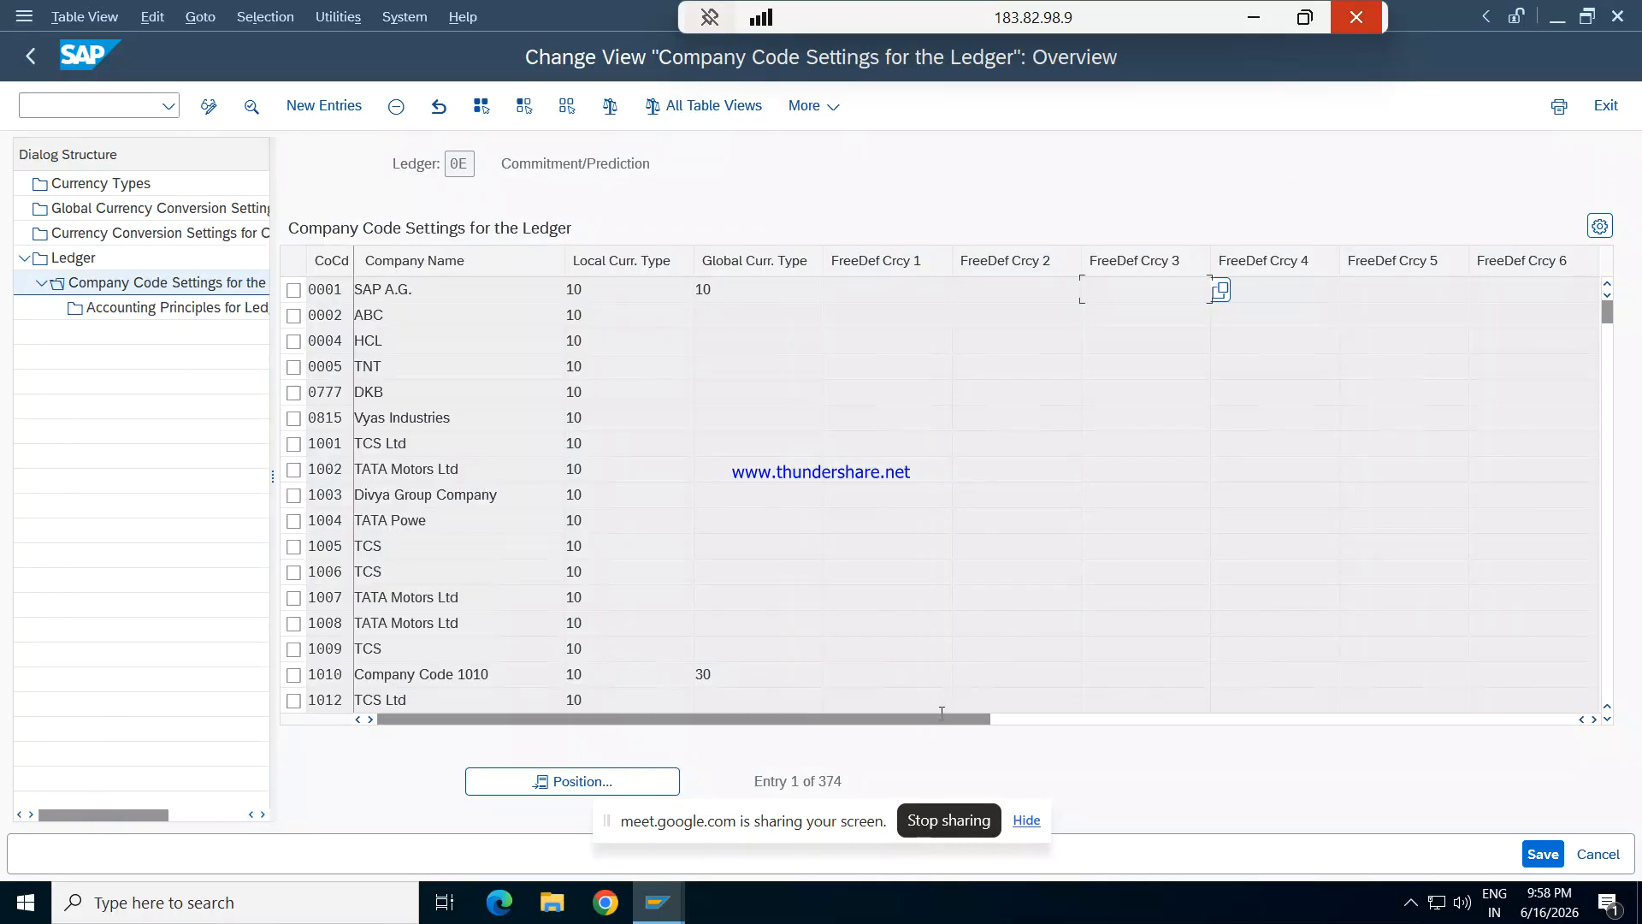
# - Position the company code settings of ledger 0E at company code REPL
pyautogui.moveTo(941, 719); pyautogui.dragTo(777, 639)
pyautogui.click(605, 783)
pyautogui.write('REPL')
pyautogui.press('Return')
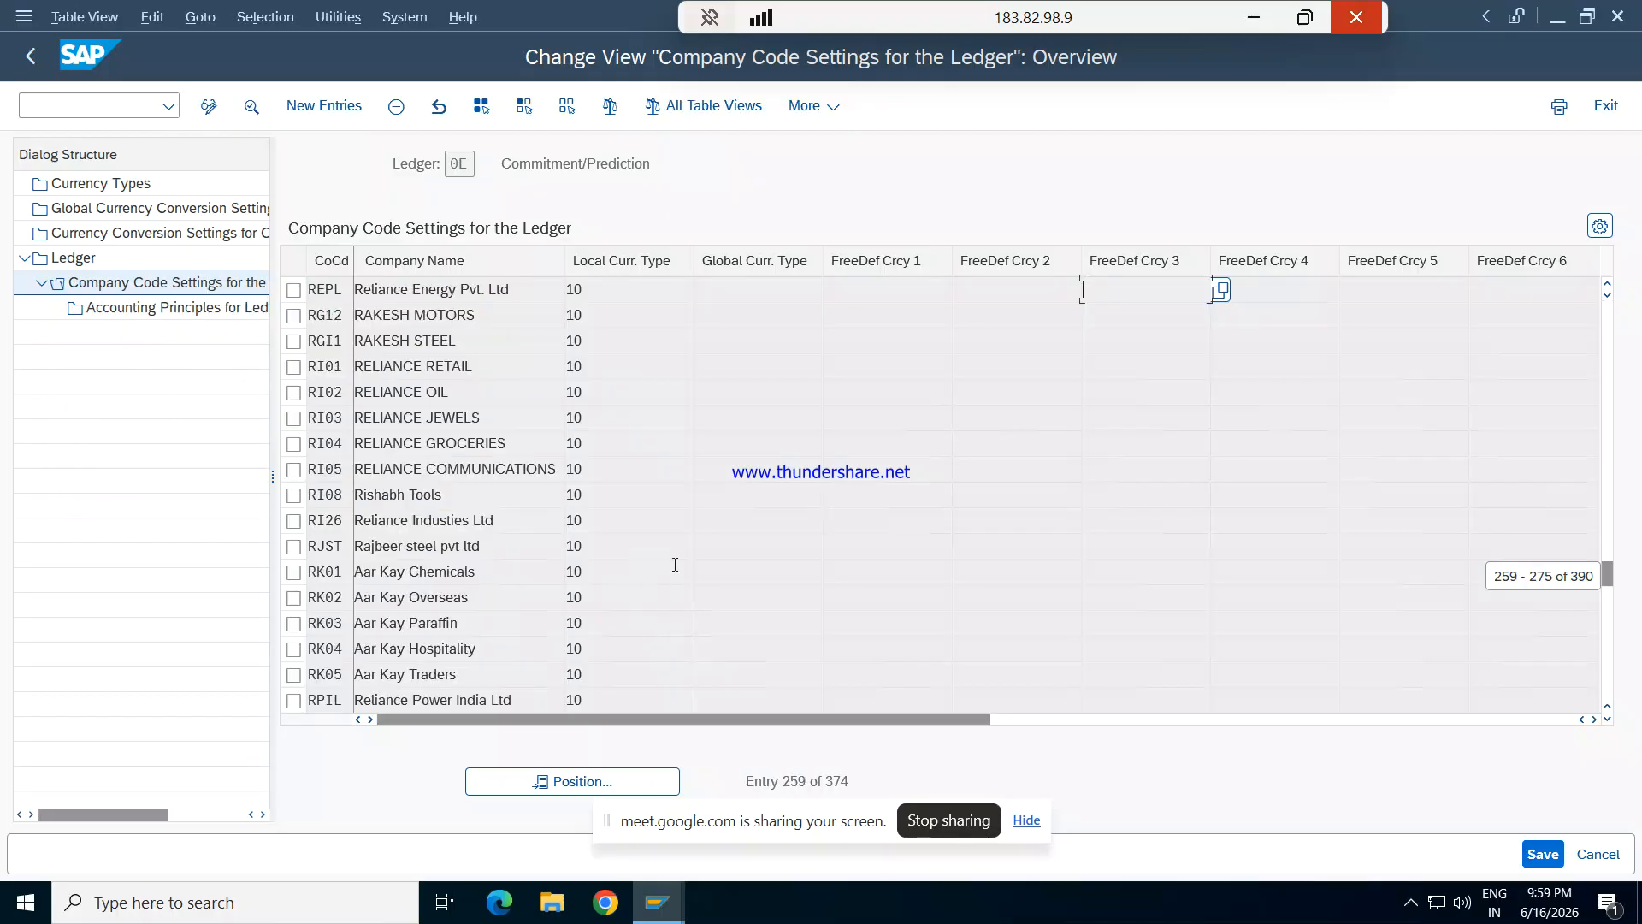
# - Assign accounting principle GAAP to company code REPL in ledger 0E and save it to the proposed customizing request
pyautogui.moveTo(686, 717); pyautogui.dragTo(978, 676)
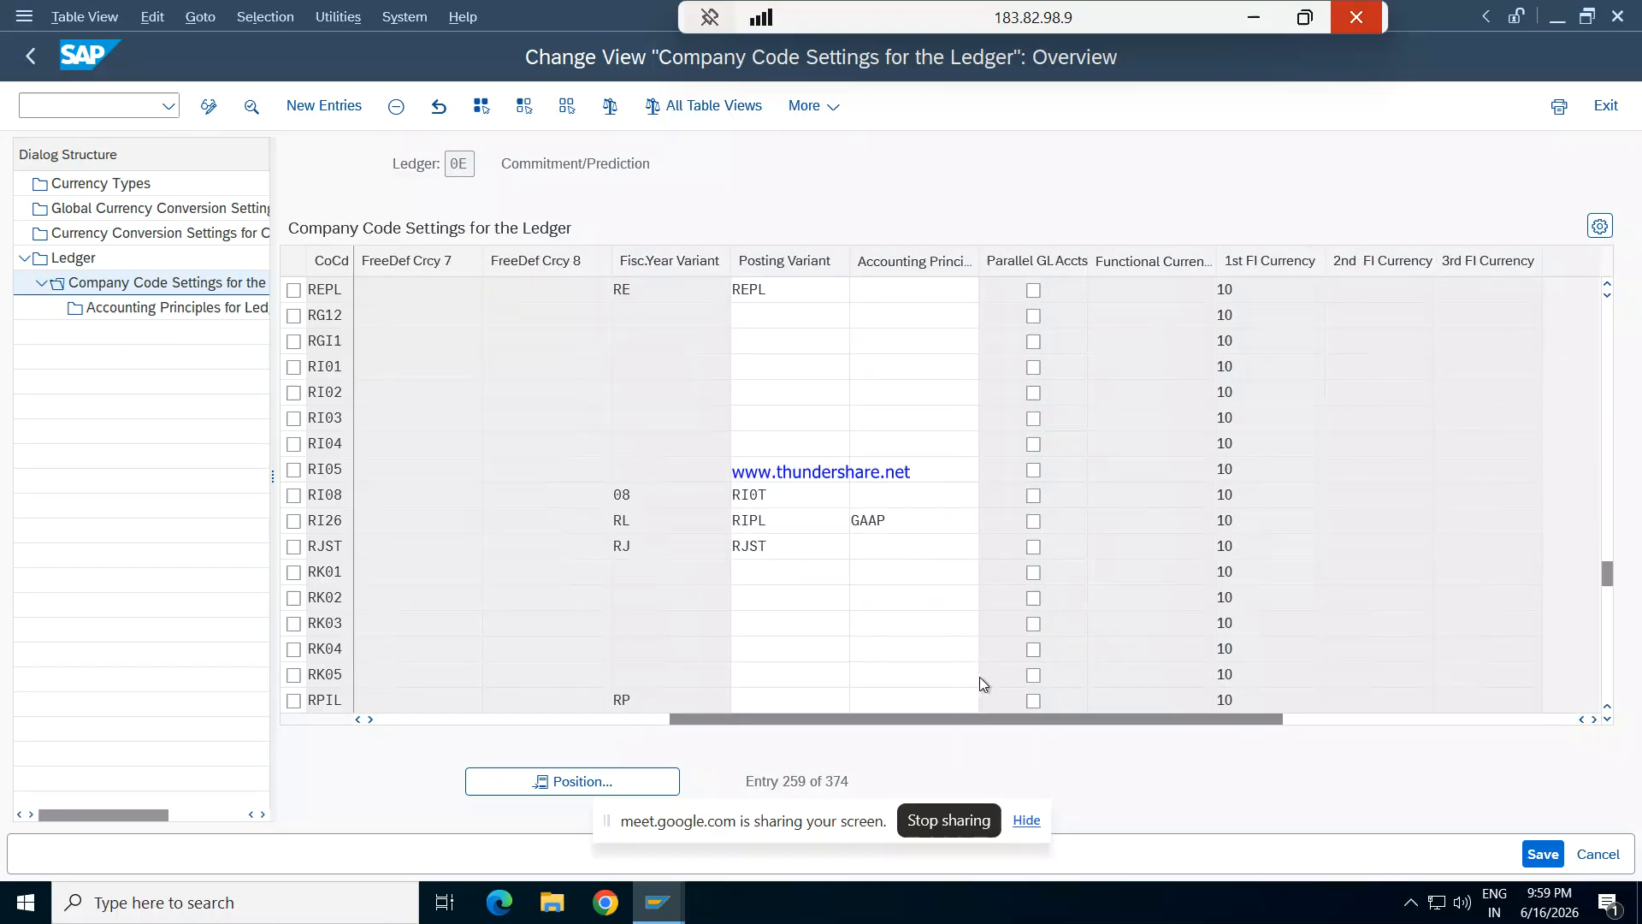
pyautogui.click(856, 292)
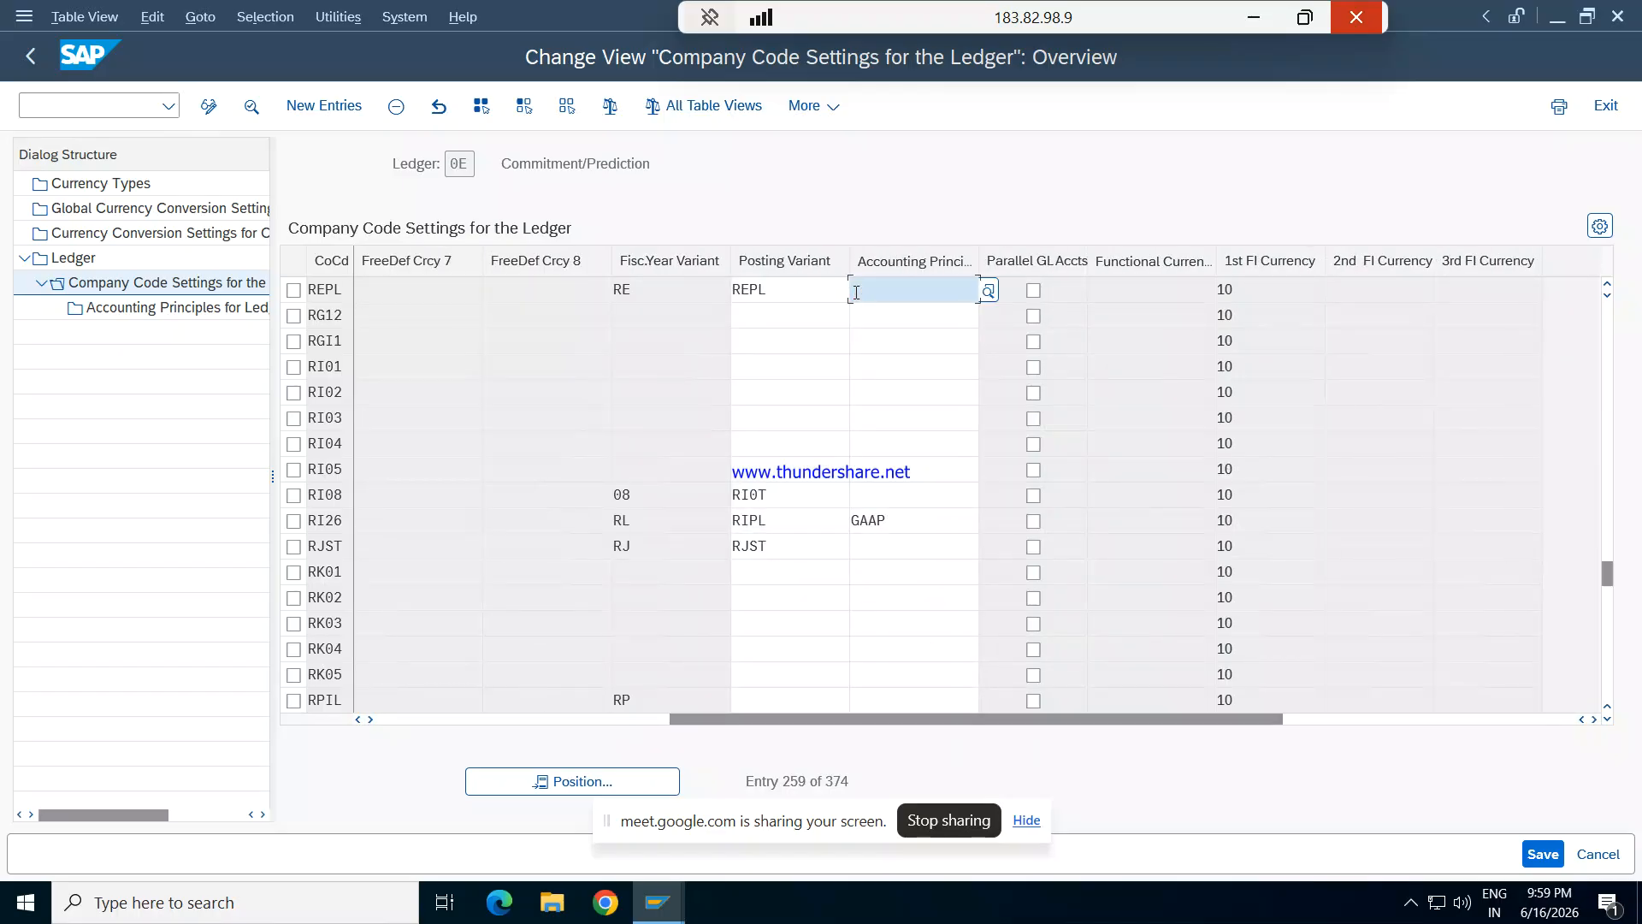
pyautogui.write('GAAP')
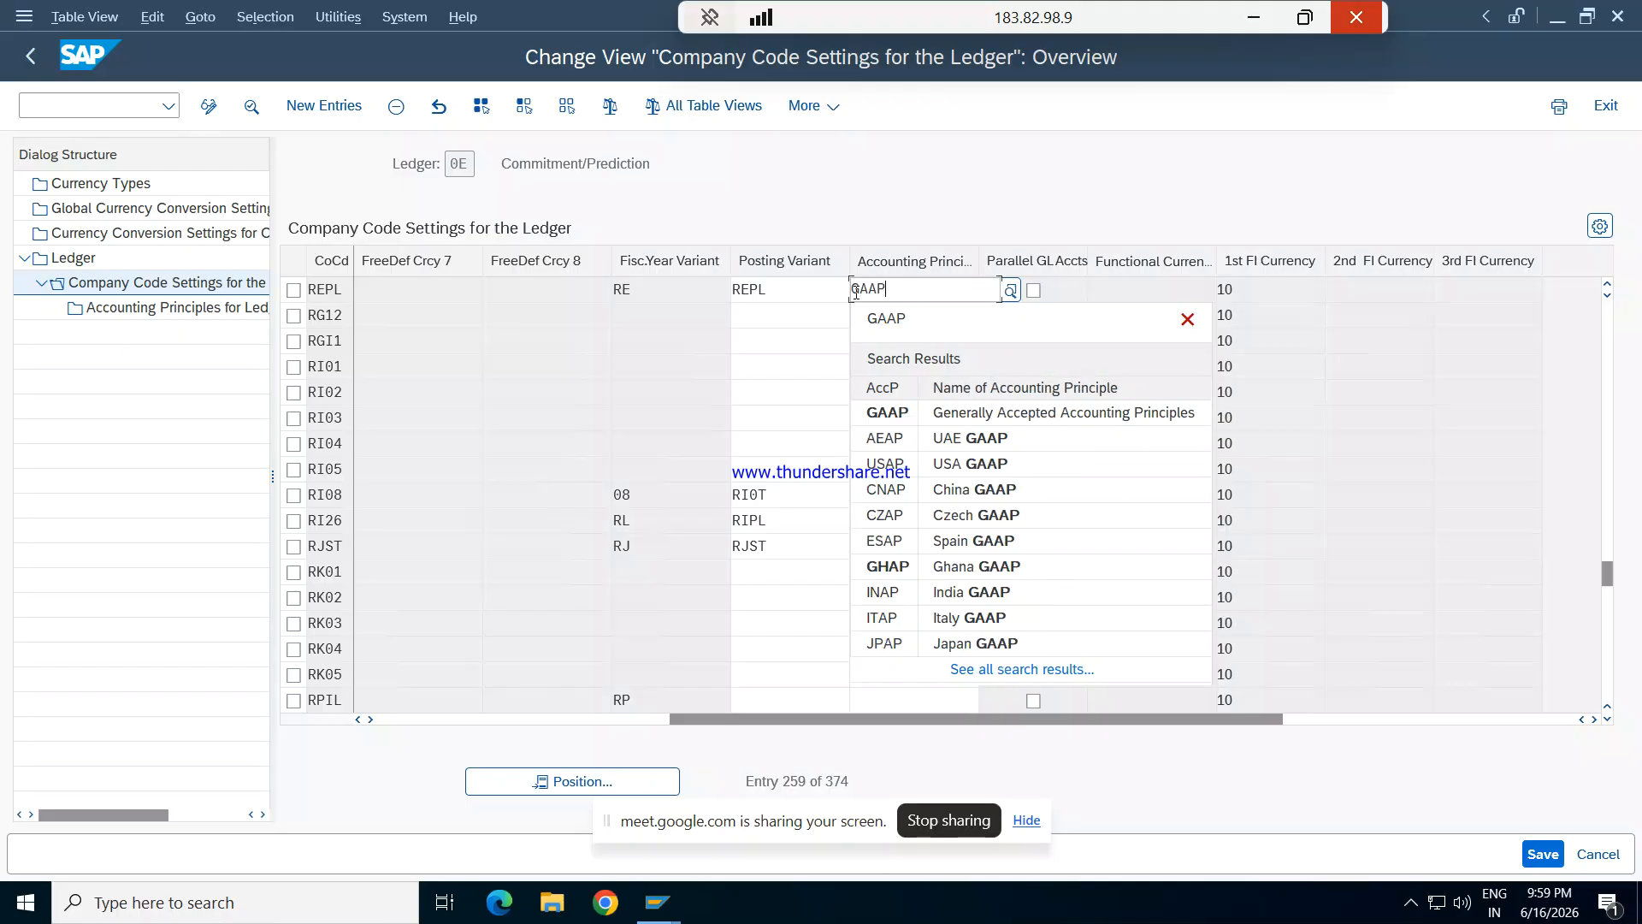
pyautogui.press('Tab')
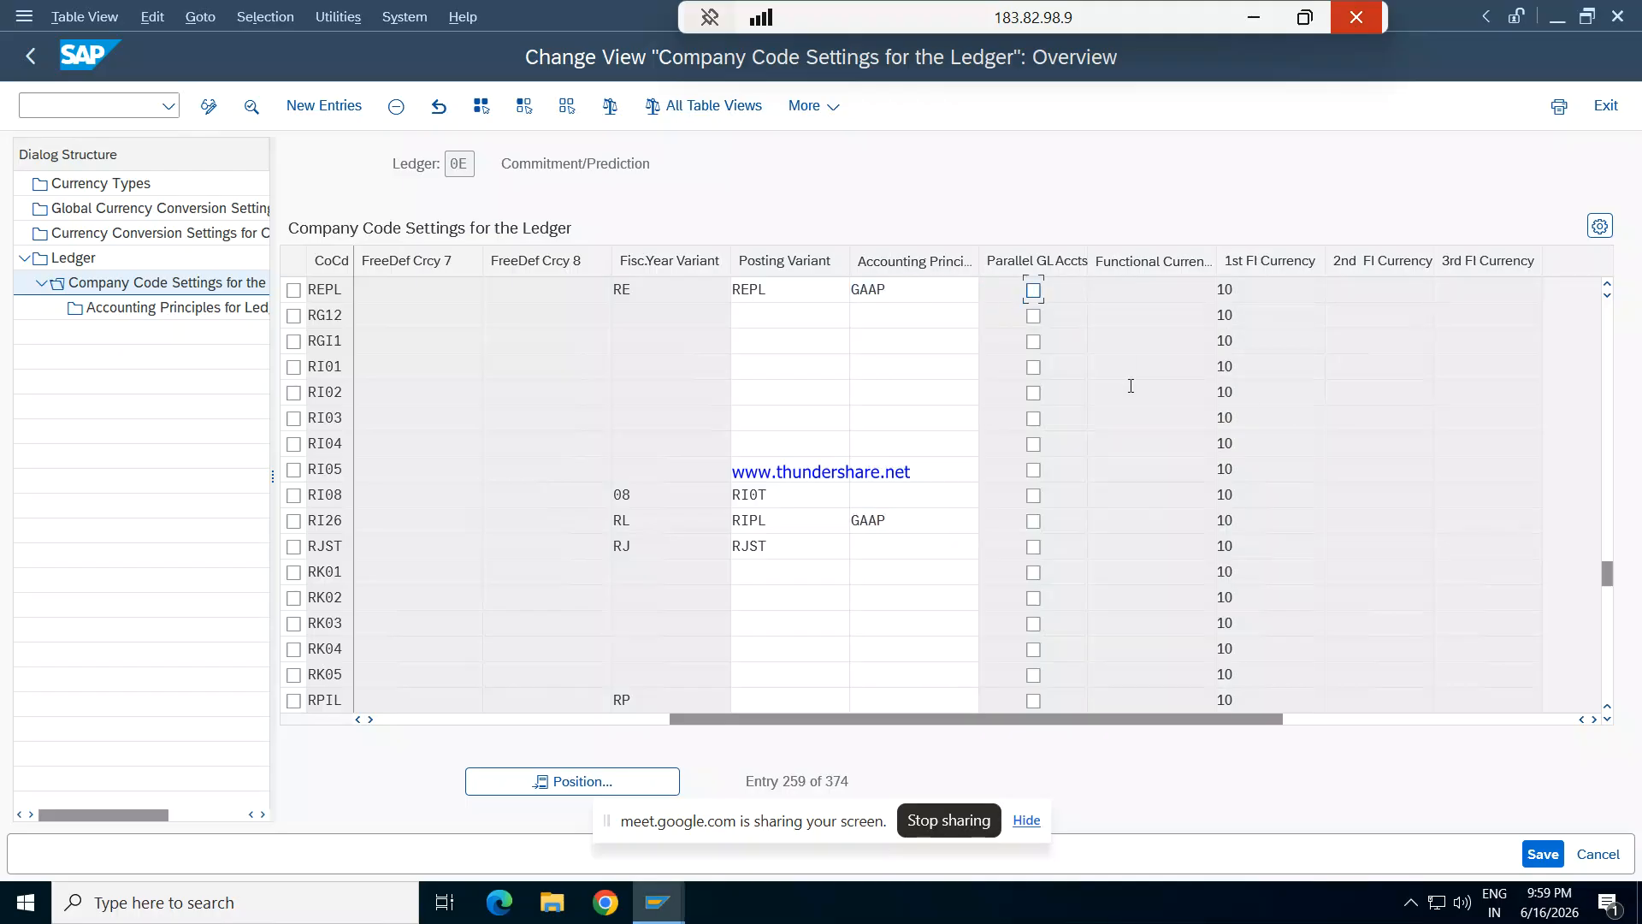
pyautogui.click(1533, 852)
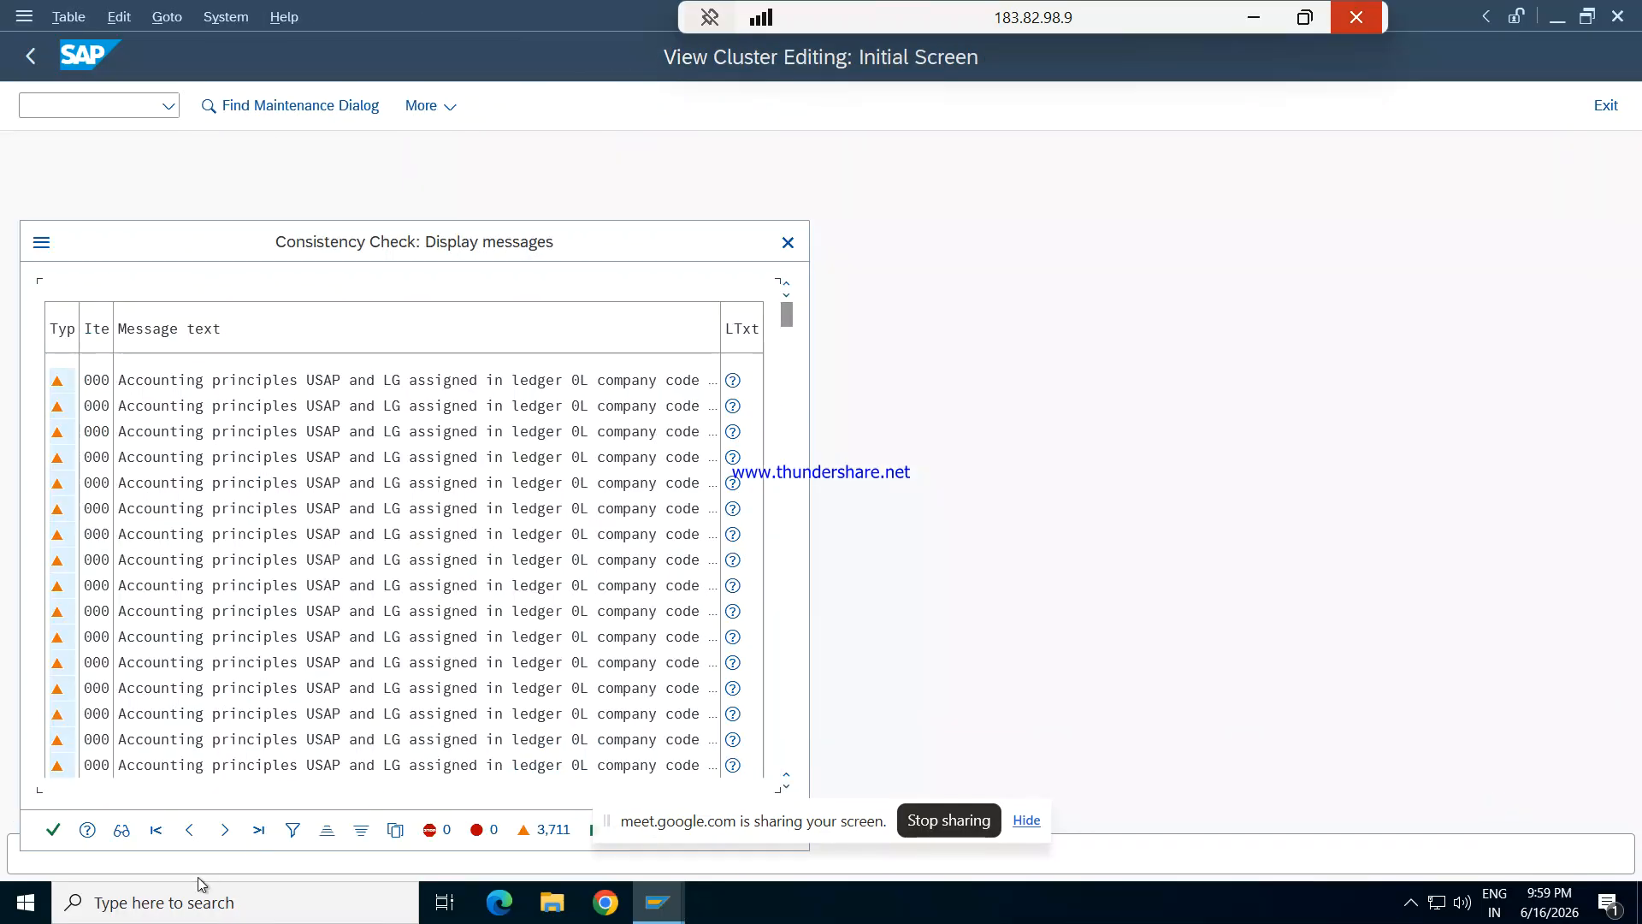
pyautogui.click(53, 830)
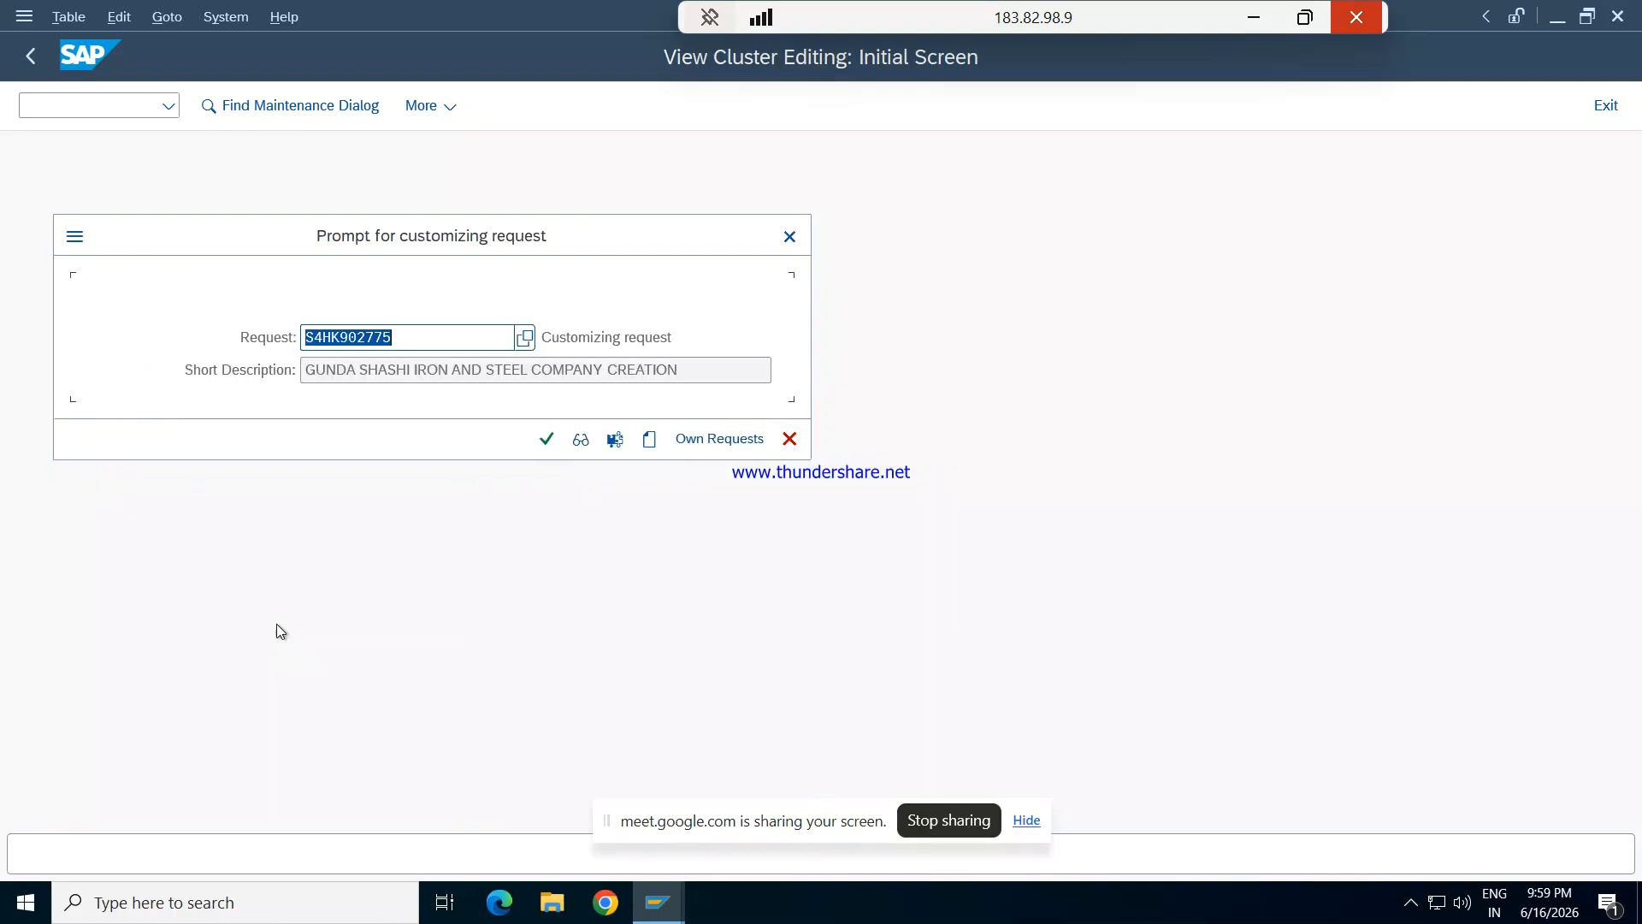
pyautogui.click(550, 440)
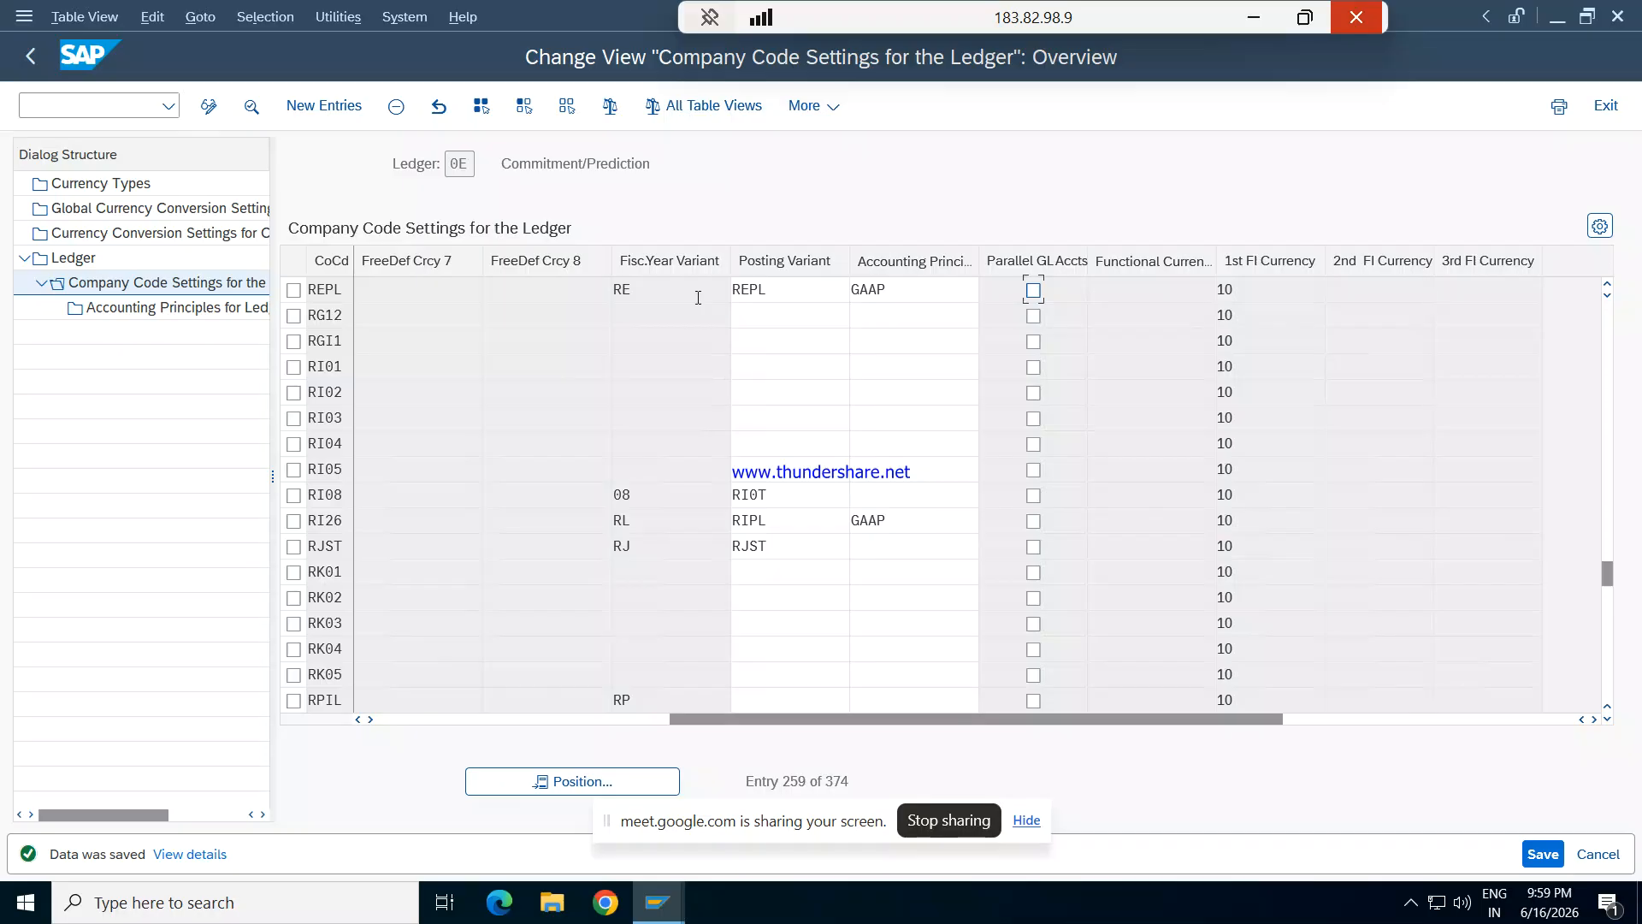
# - Leave the ledger Customizing and open G/L account posting with transaction F-02
pyautogui.press('F3')
pyautogui.press('Return')
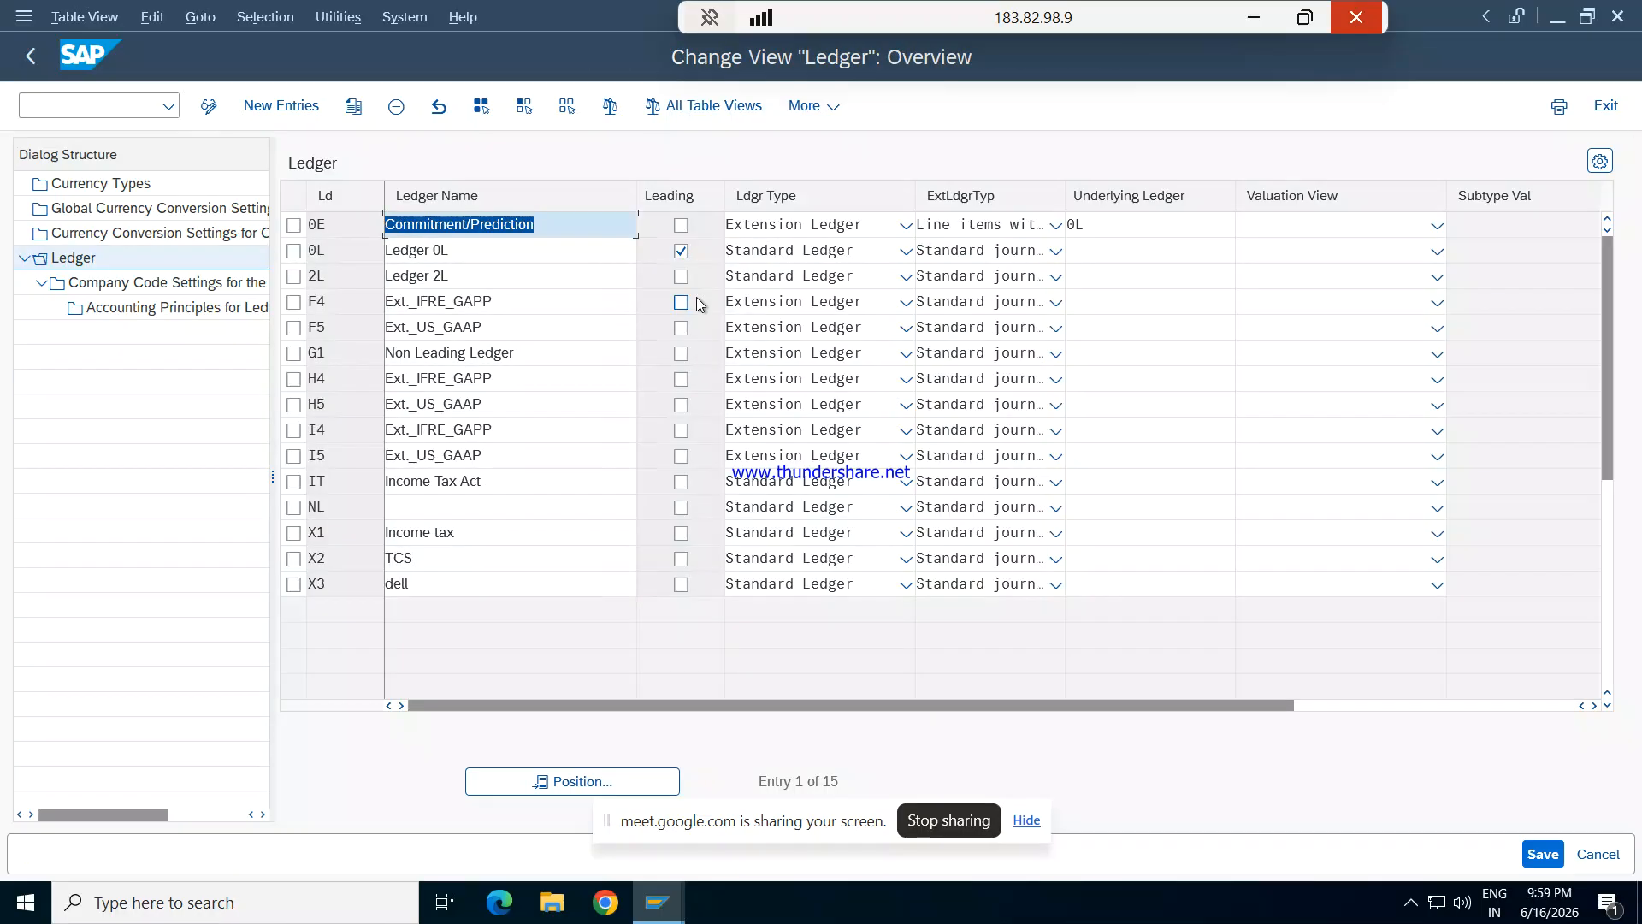
pyautogui.press('F3')
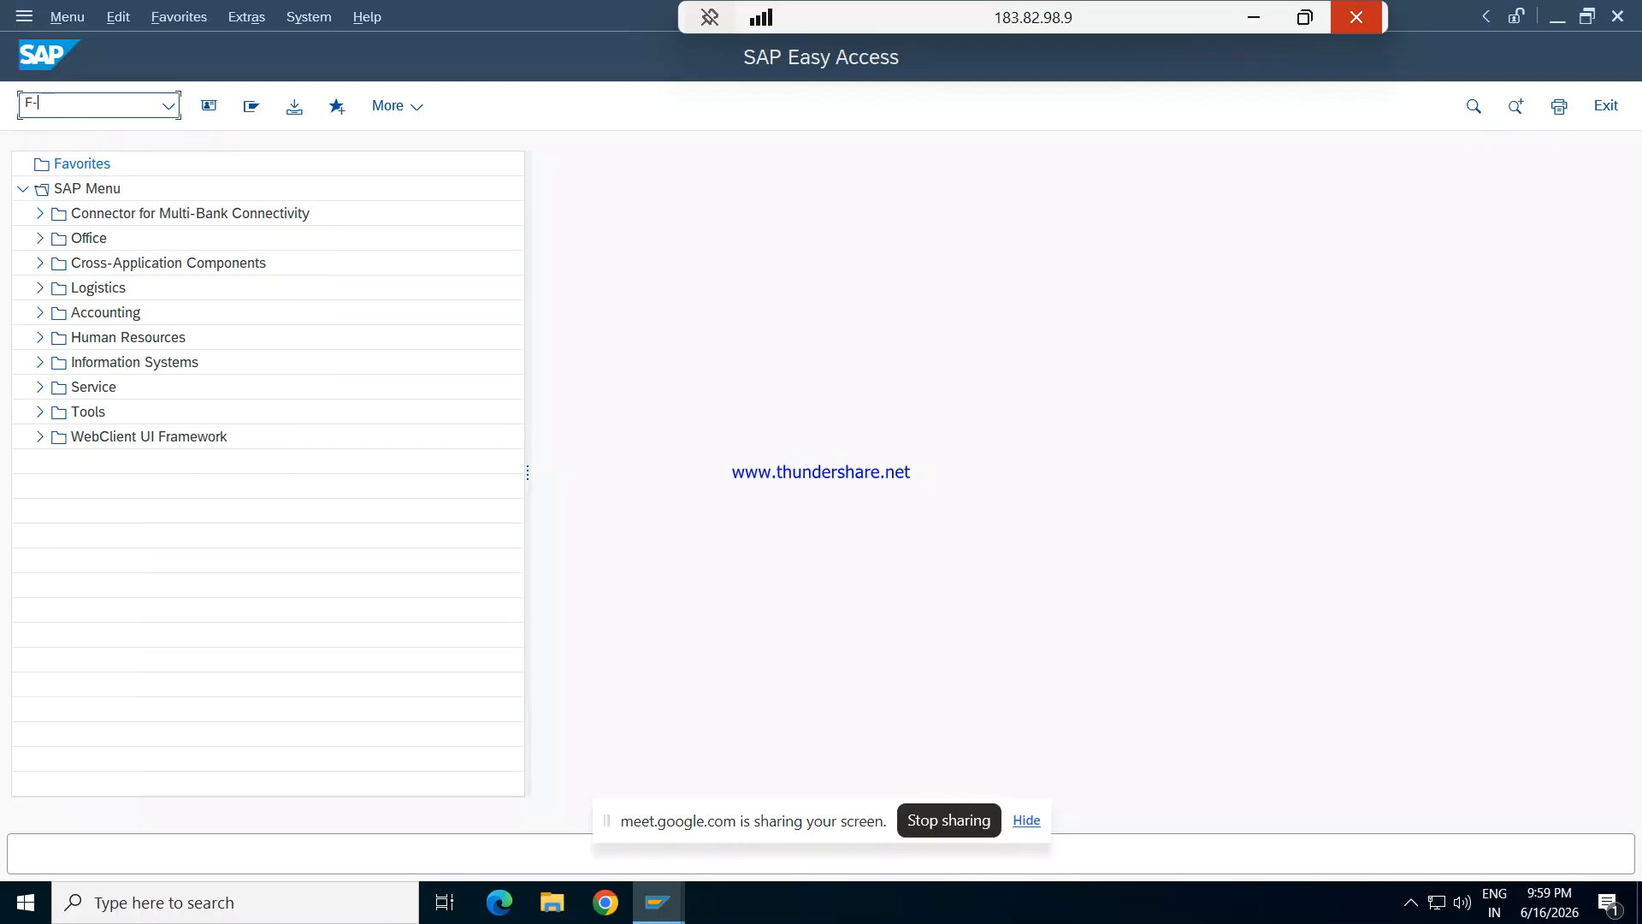
pyautogui.write('2')
pyautogui.press('Return')
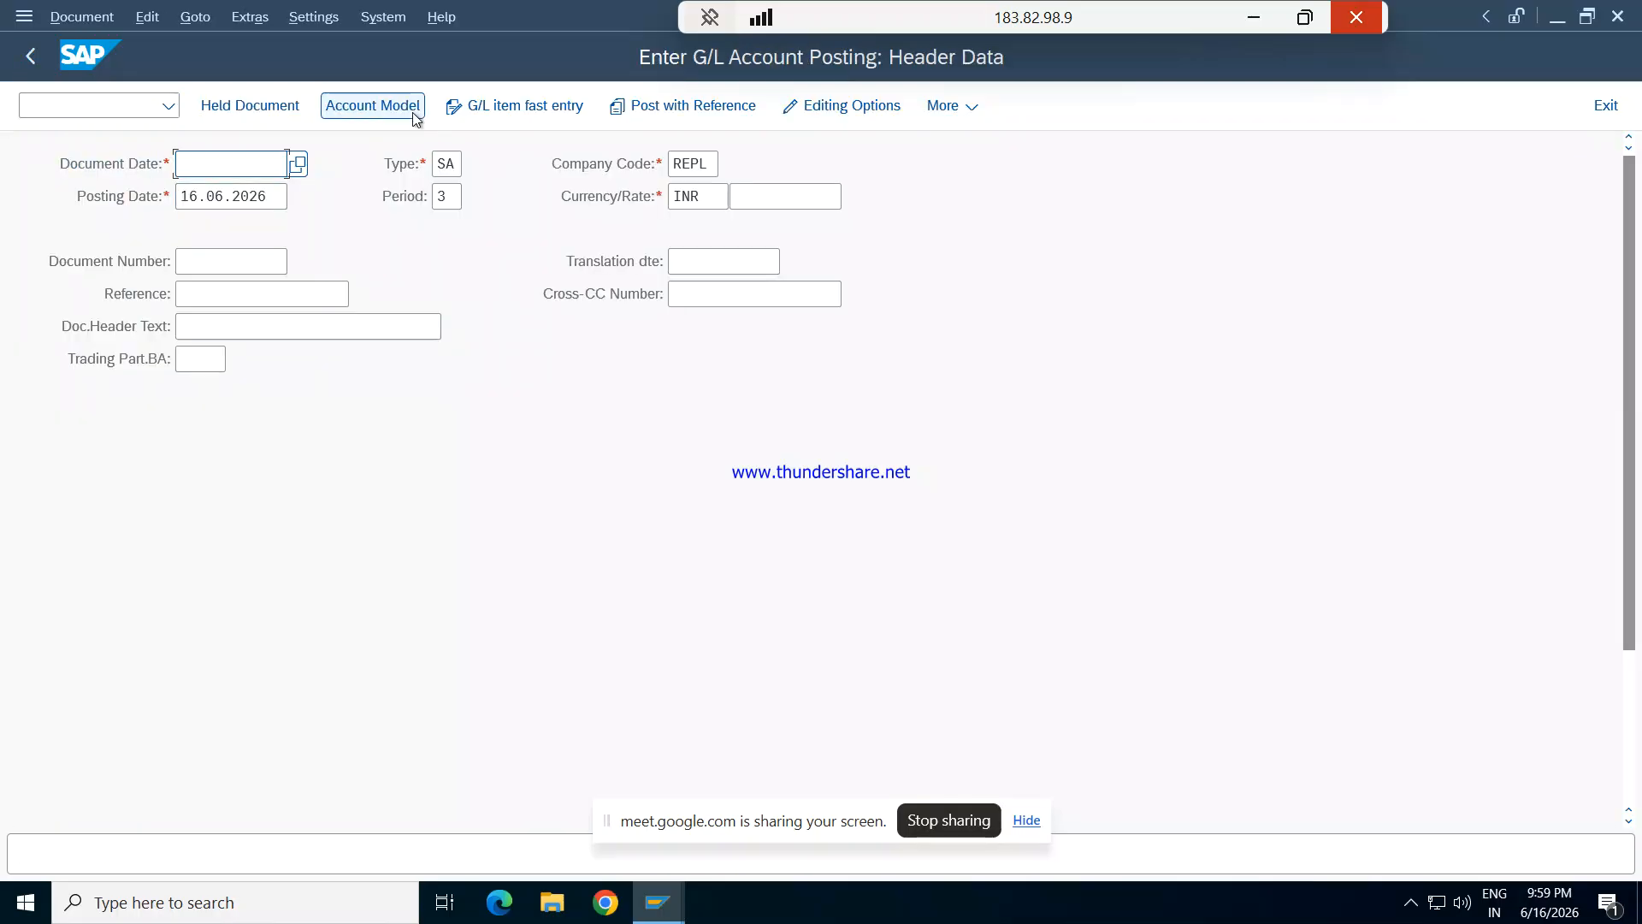
# - Enter 16.06.2026 as the document date in the posting header
pyautogui.write('16.')
pyautogui.write('02')
pyautogui.write('.')
pyautogui.press('BackSpace')
pyautogui.press('BackSpace')
pyautogui.write('6')
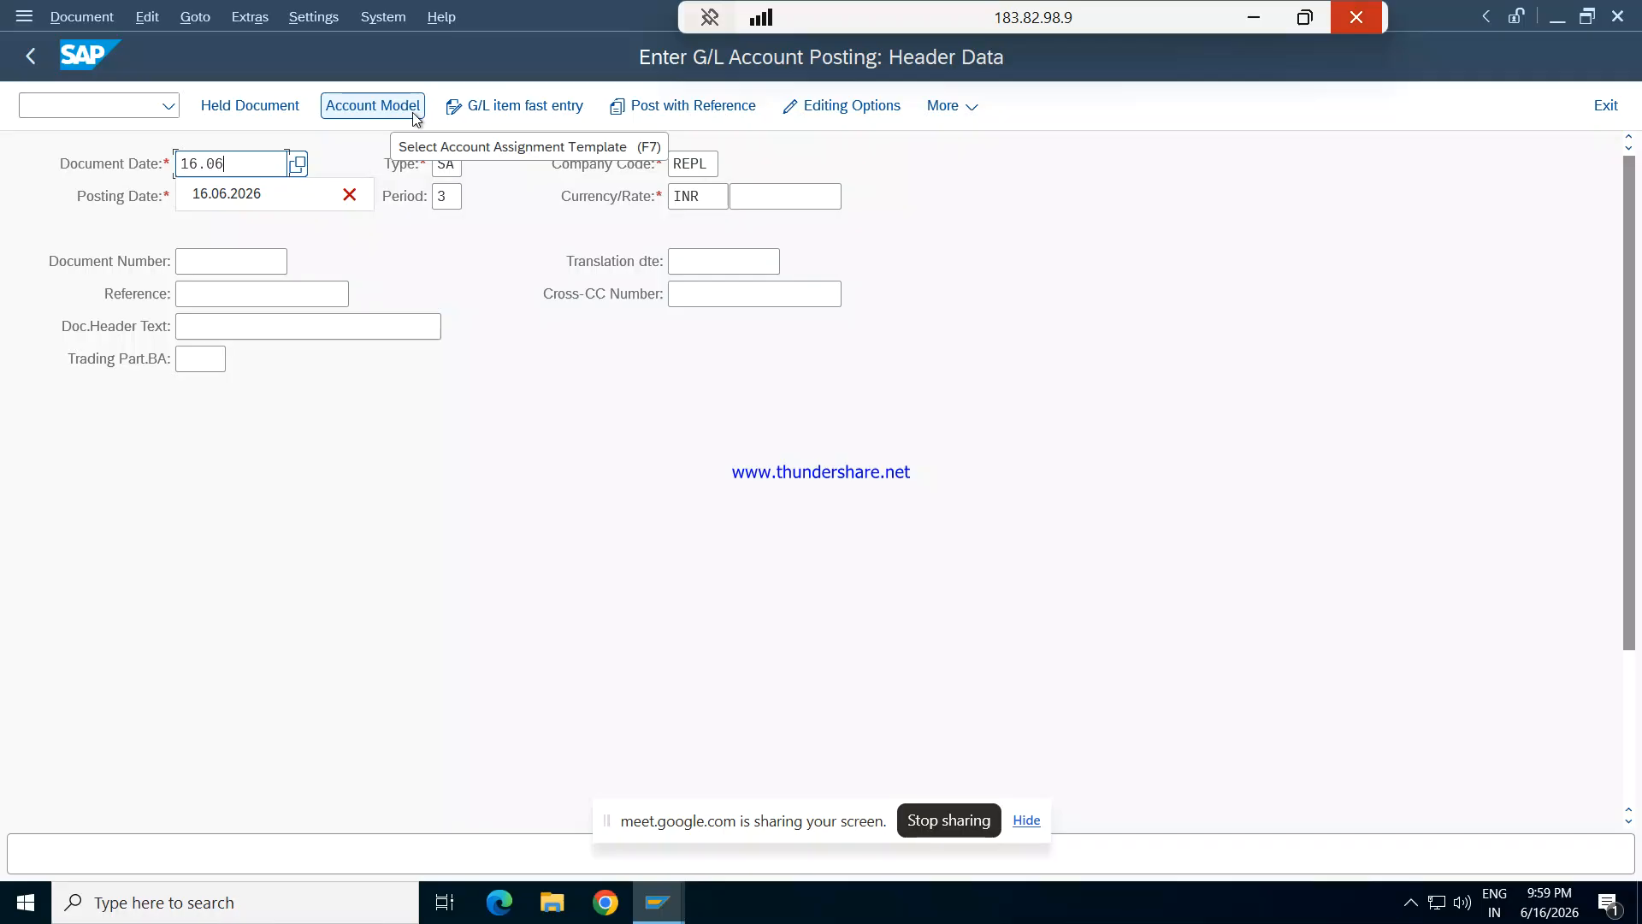
pyautogui.write('.2026')
pyautogui.press('Tab')
pyautogui.press('Tab')
pyautogui.press('Tab')
pyautogui.press('Tab')
pyautogui.press('Tab')
pyautogui.press('Tab')
pyautogui.press('Tab')
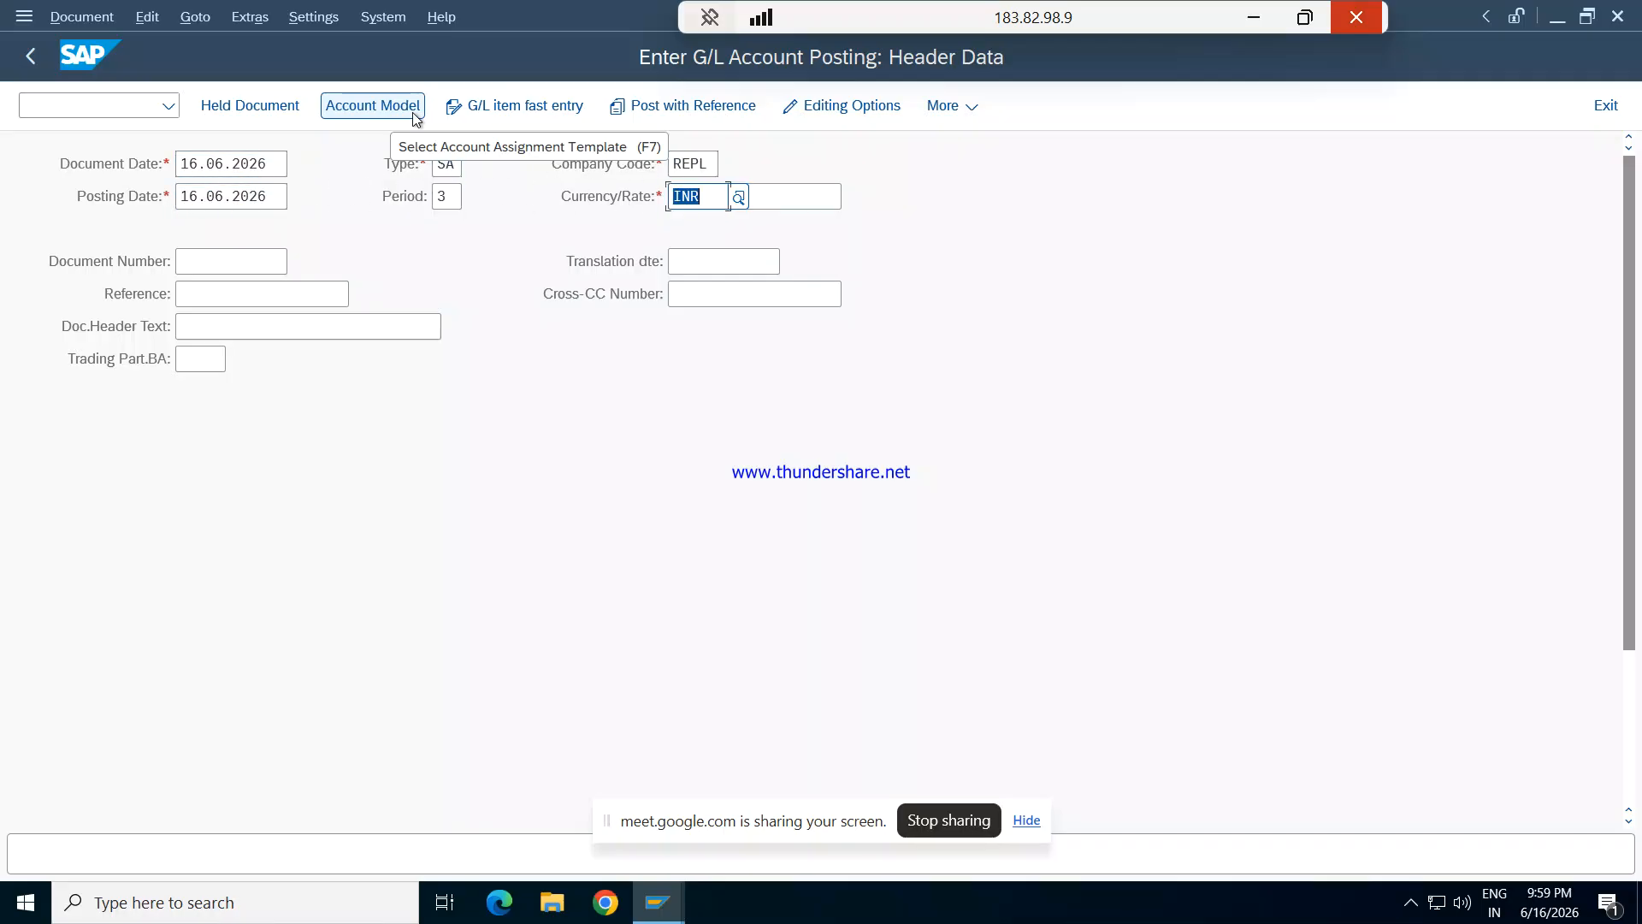
pyautogui.press('Tab')
pyautogui.press('Tab')
pyautogui.press('Tab')
pyautogui.press('Tab')
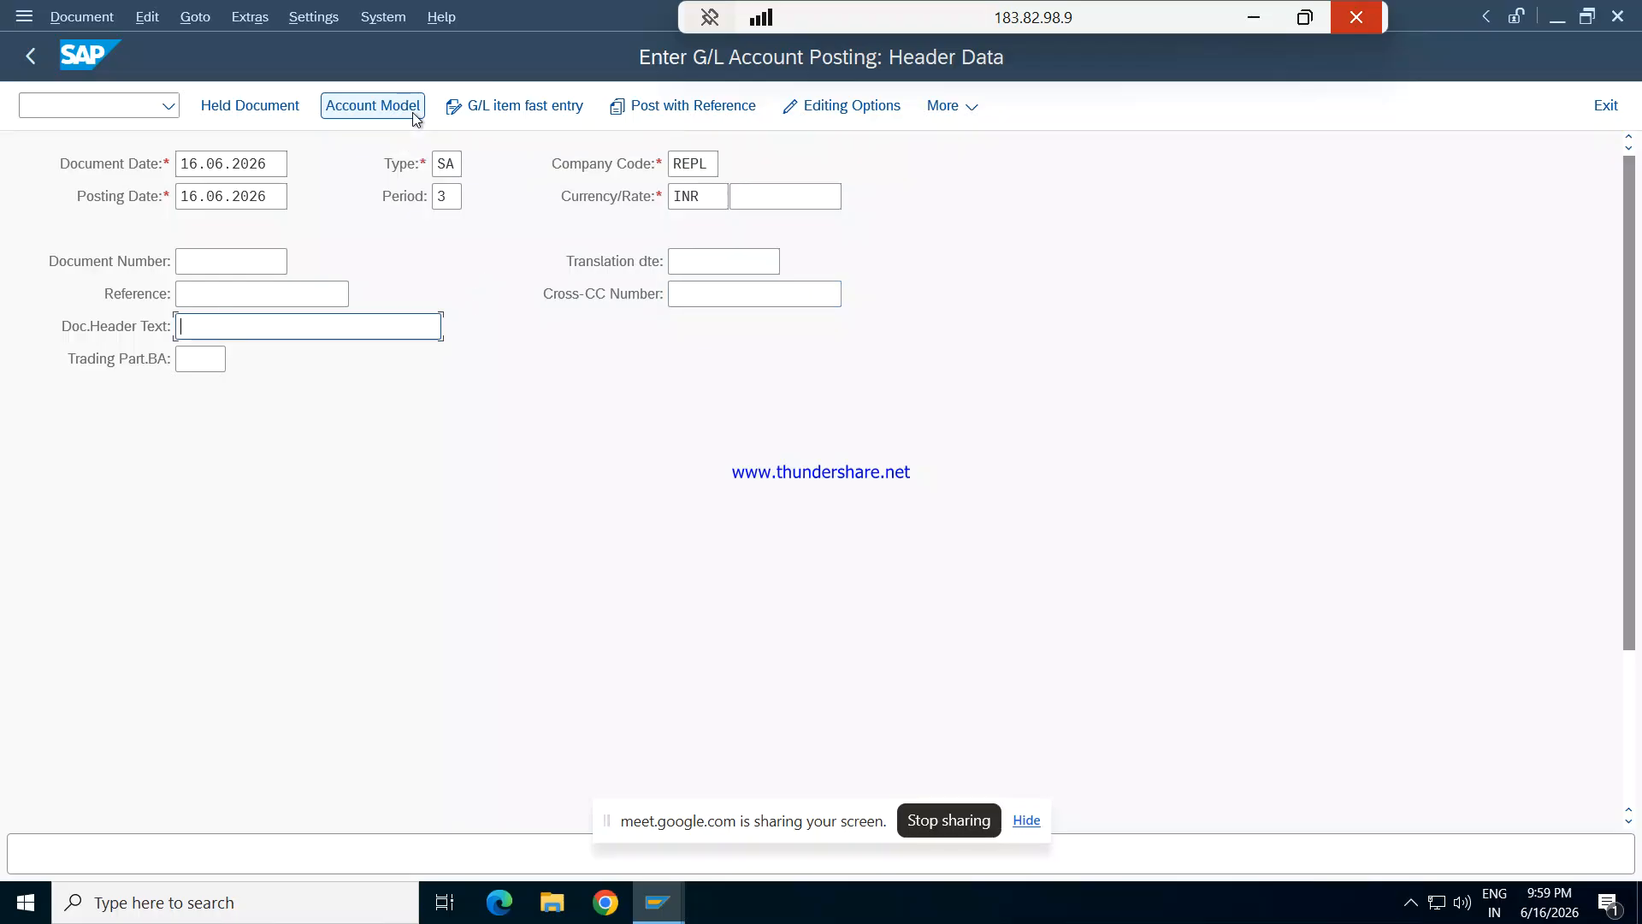
# - Enter reference 002 in the posting header and proceed to the first line item
pyautogui.click(207, 292)
pyautogui.write('002')
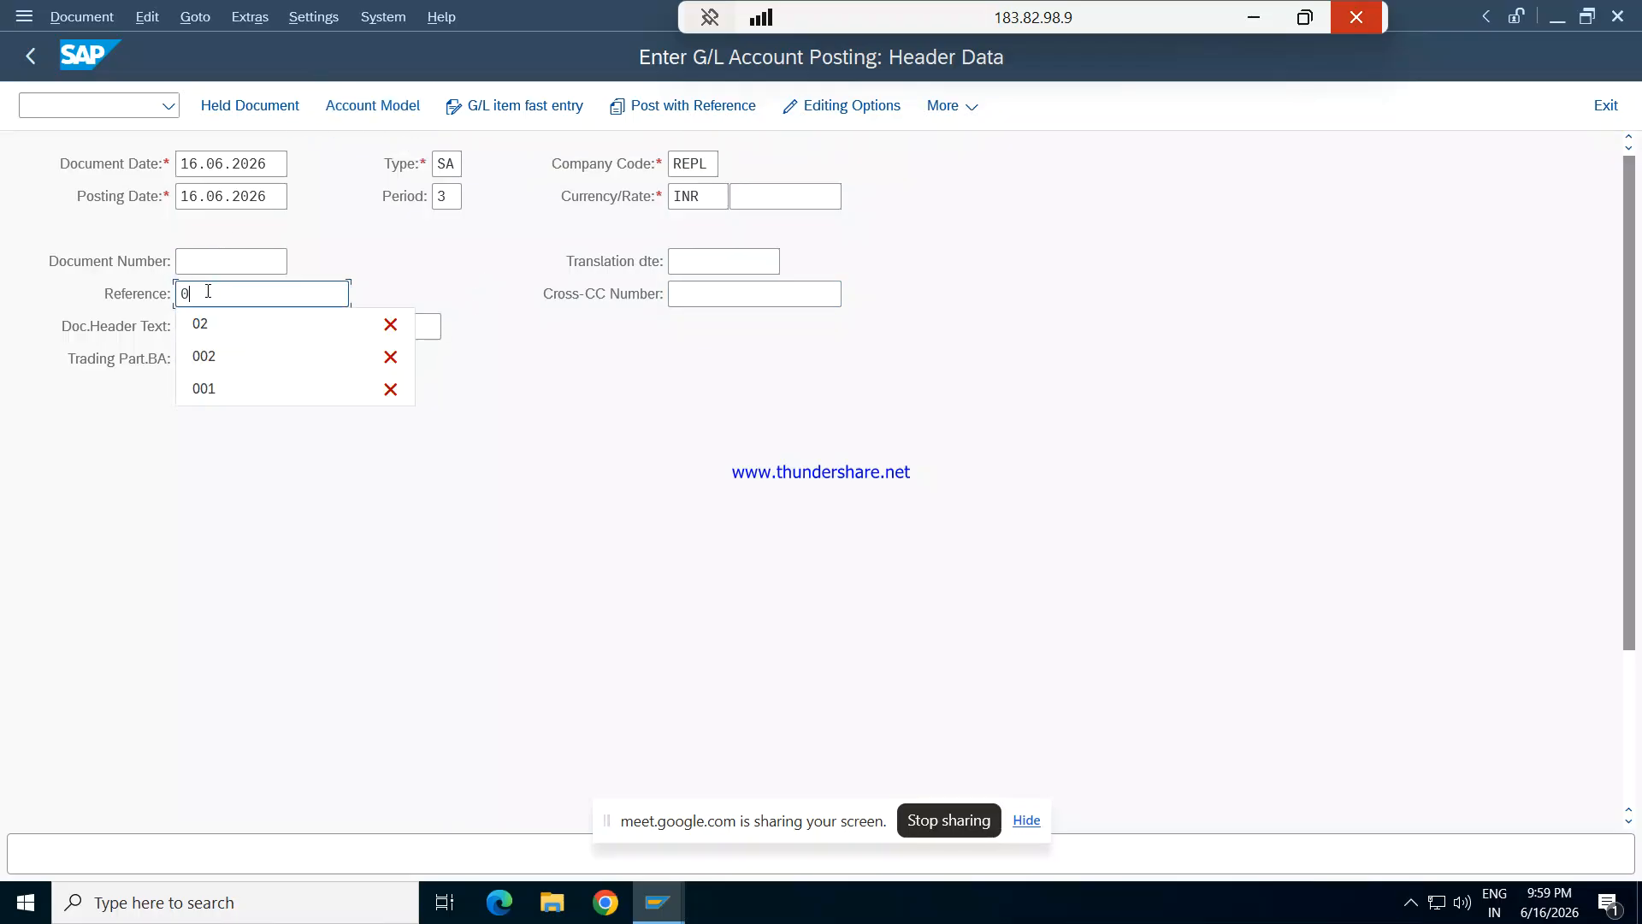
pyautogui.press('Tab')
pyautogui.press('Tab')
pyautogui.press('Tab')
pyautogui.press('Return')
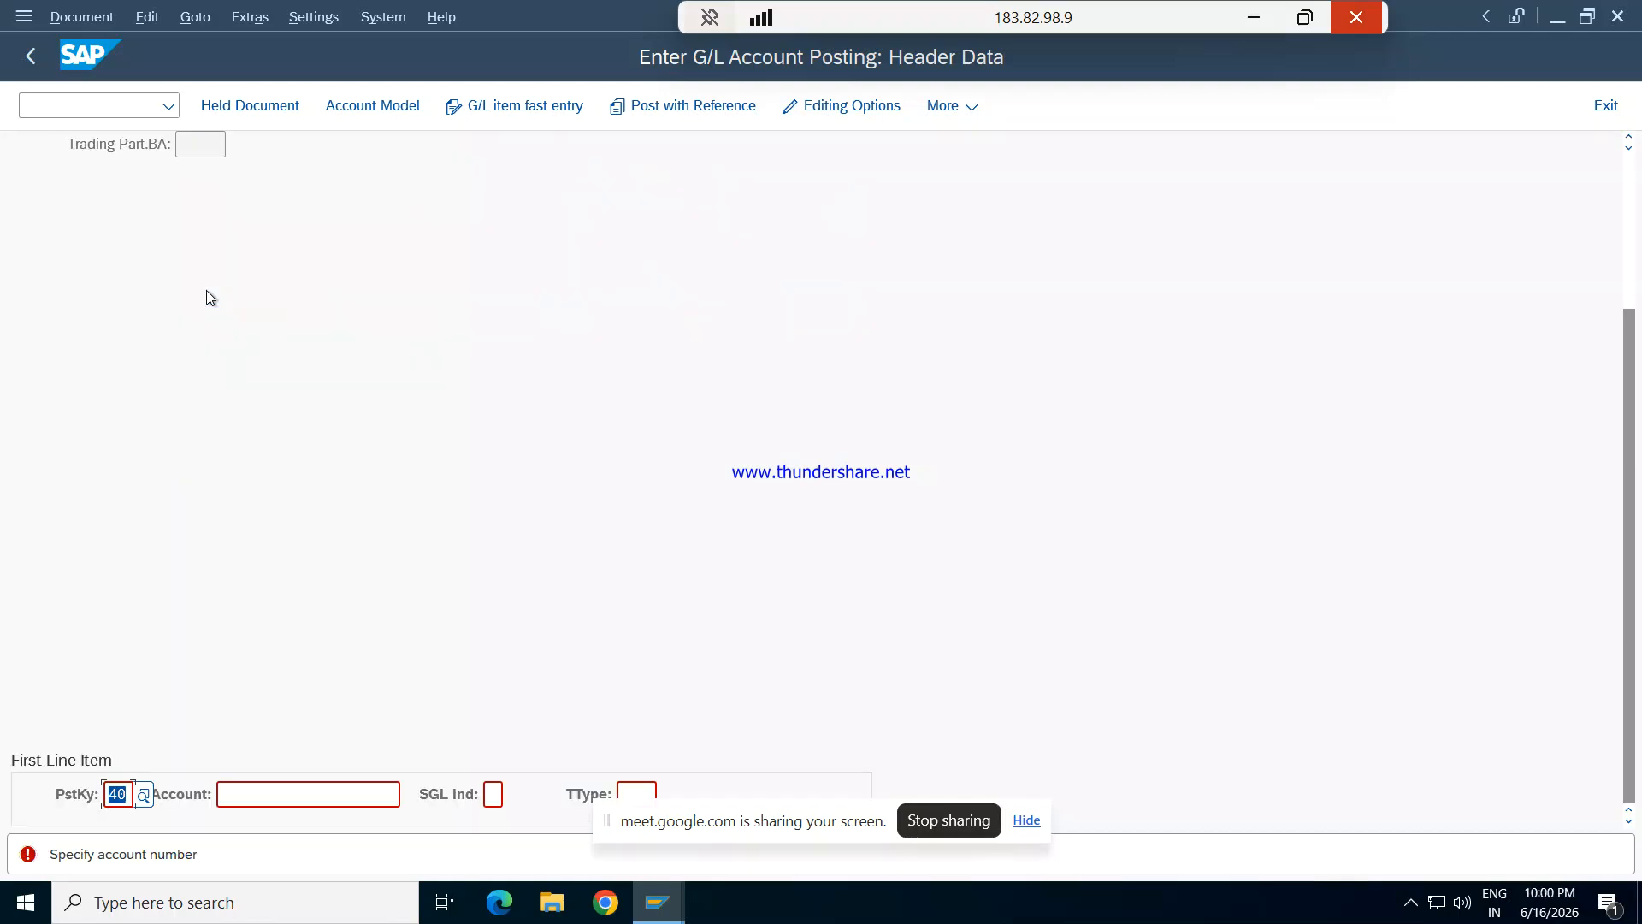
# - Look up the REPL G/L accounts, choose 1201 Rent Exp for the first line item and open its item details
pyautogui.press('Tab')
pyautogui.click(411, 795)
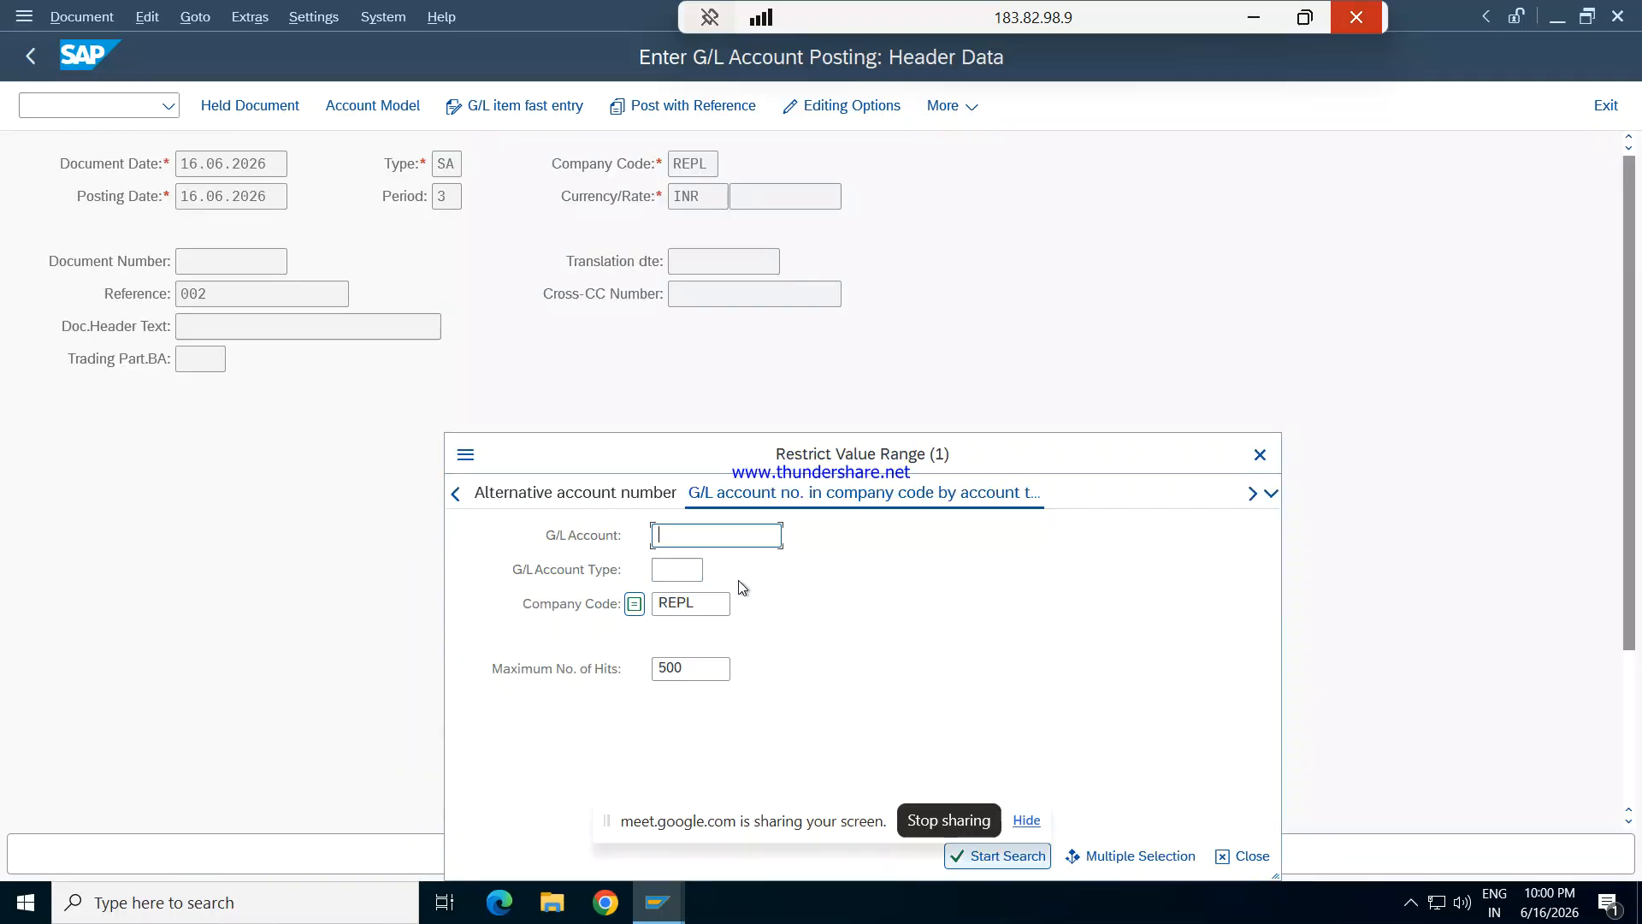
pyautogui.press('Return')
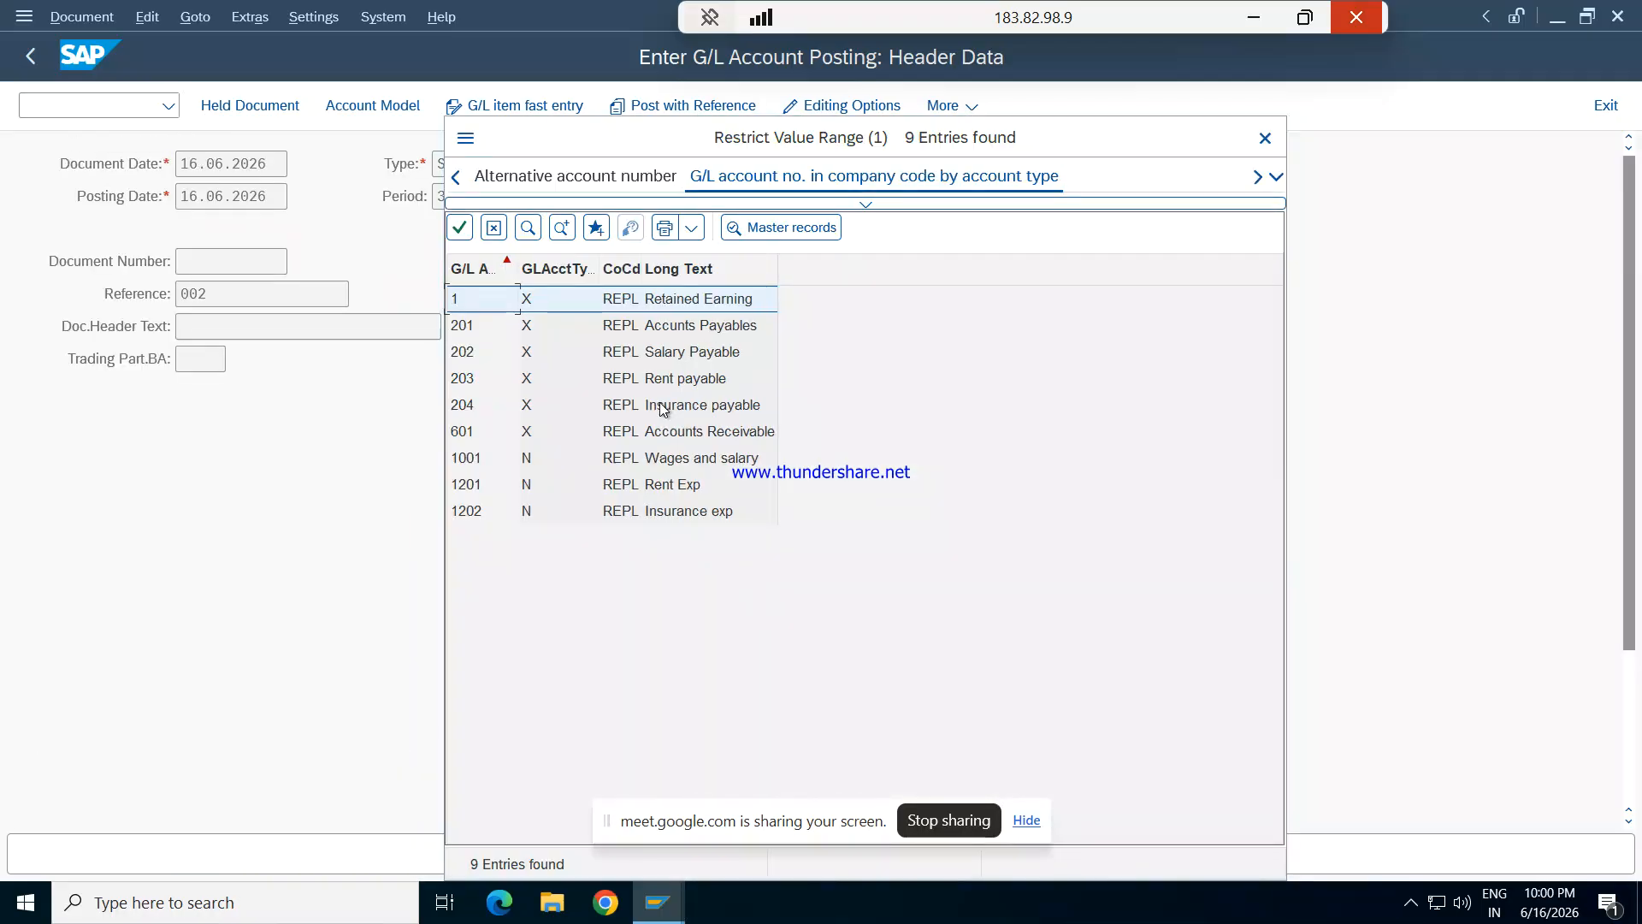
pyautogui.doubleClick(642, 483)
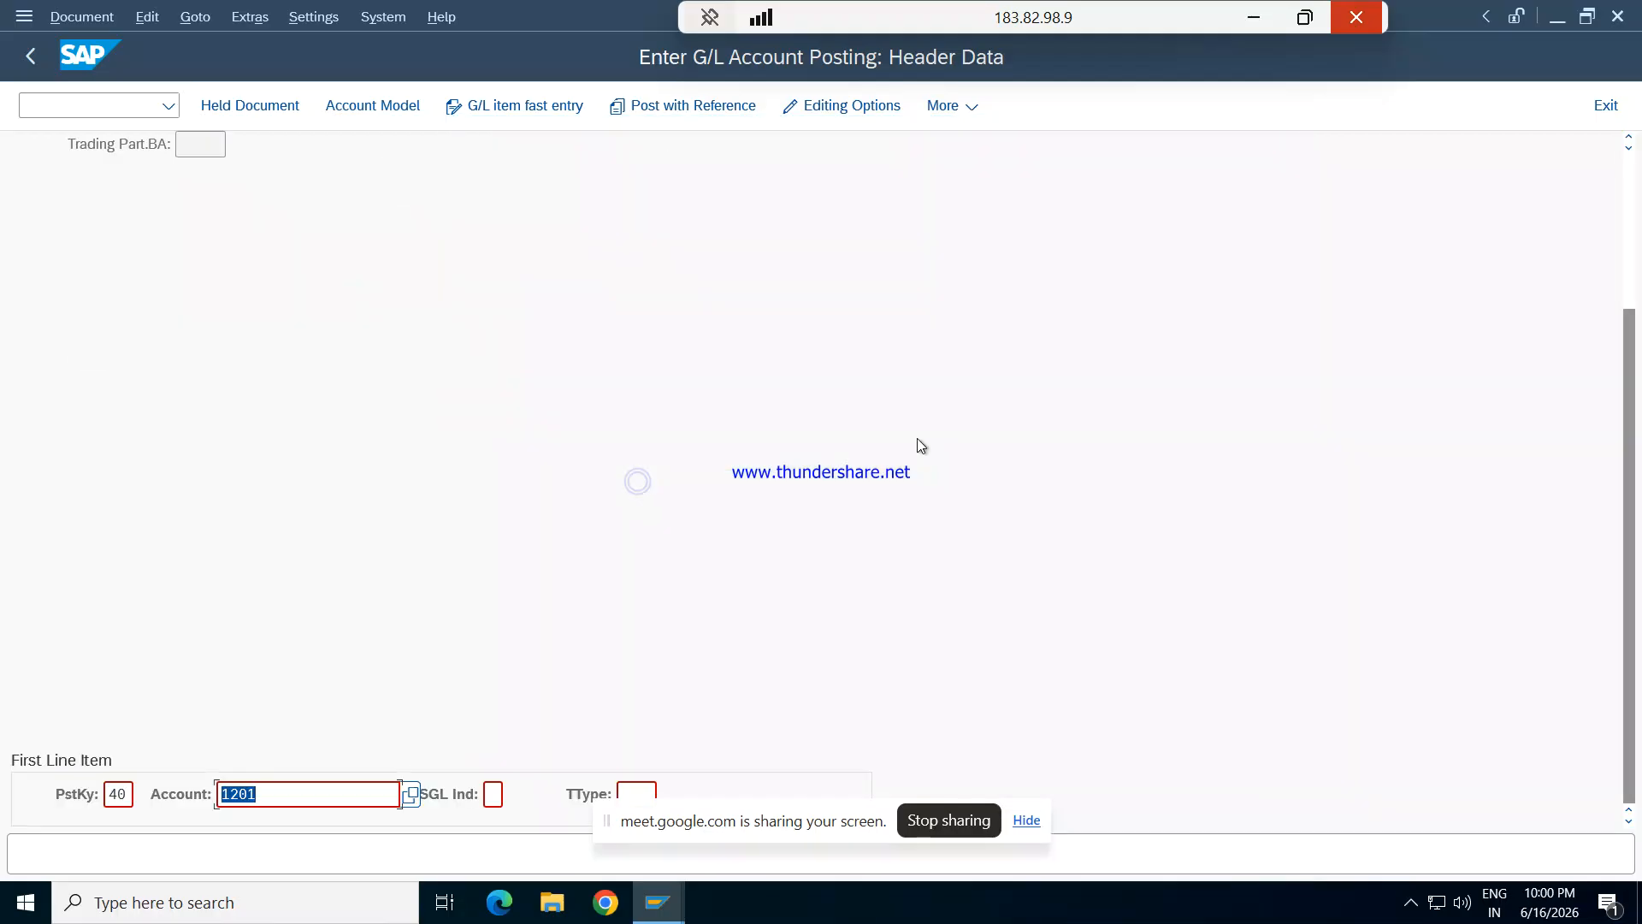
pyautogui.press('Tab')
pyautogui.press('Tab')
pyautogui.press('Return')
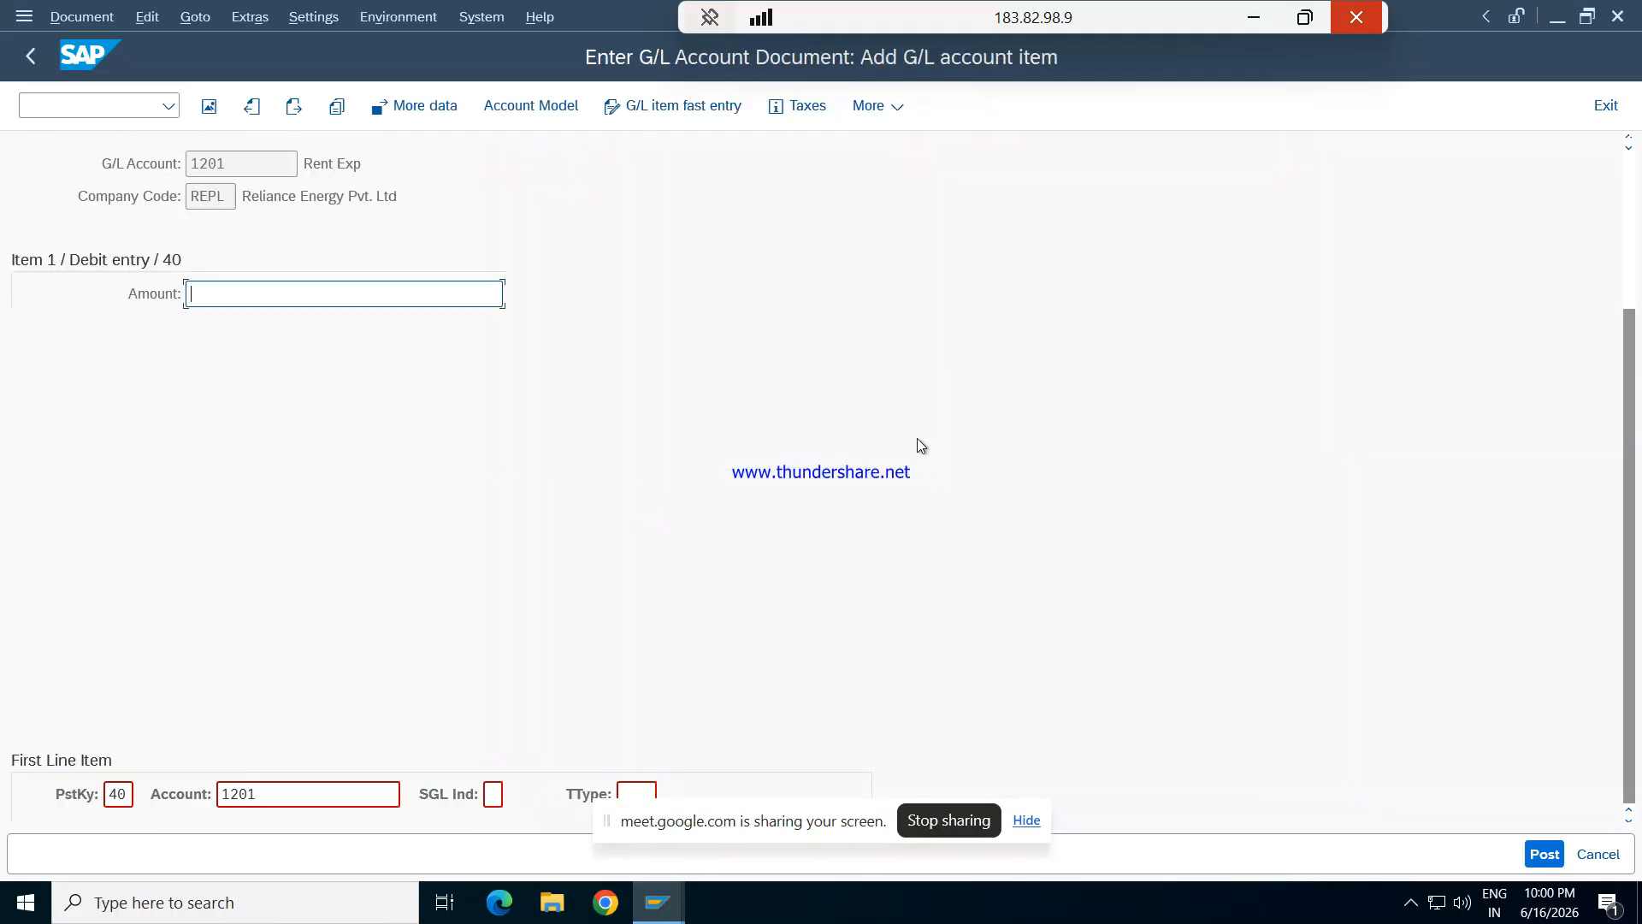
# - Enter an amount of 40000 INR for the Rent Exp debit item
pyautogui.write('40000')
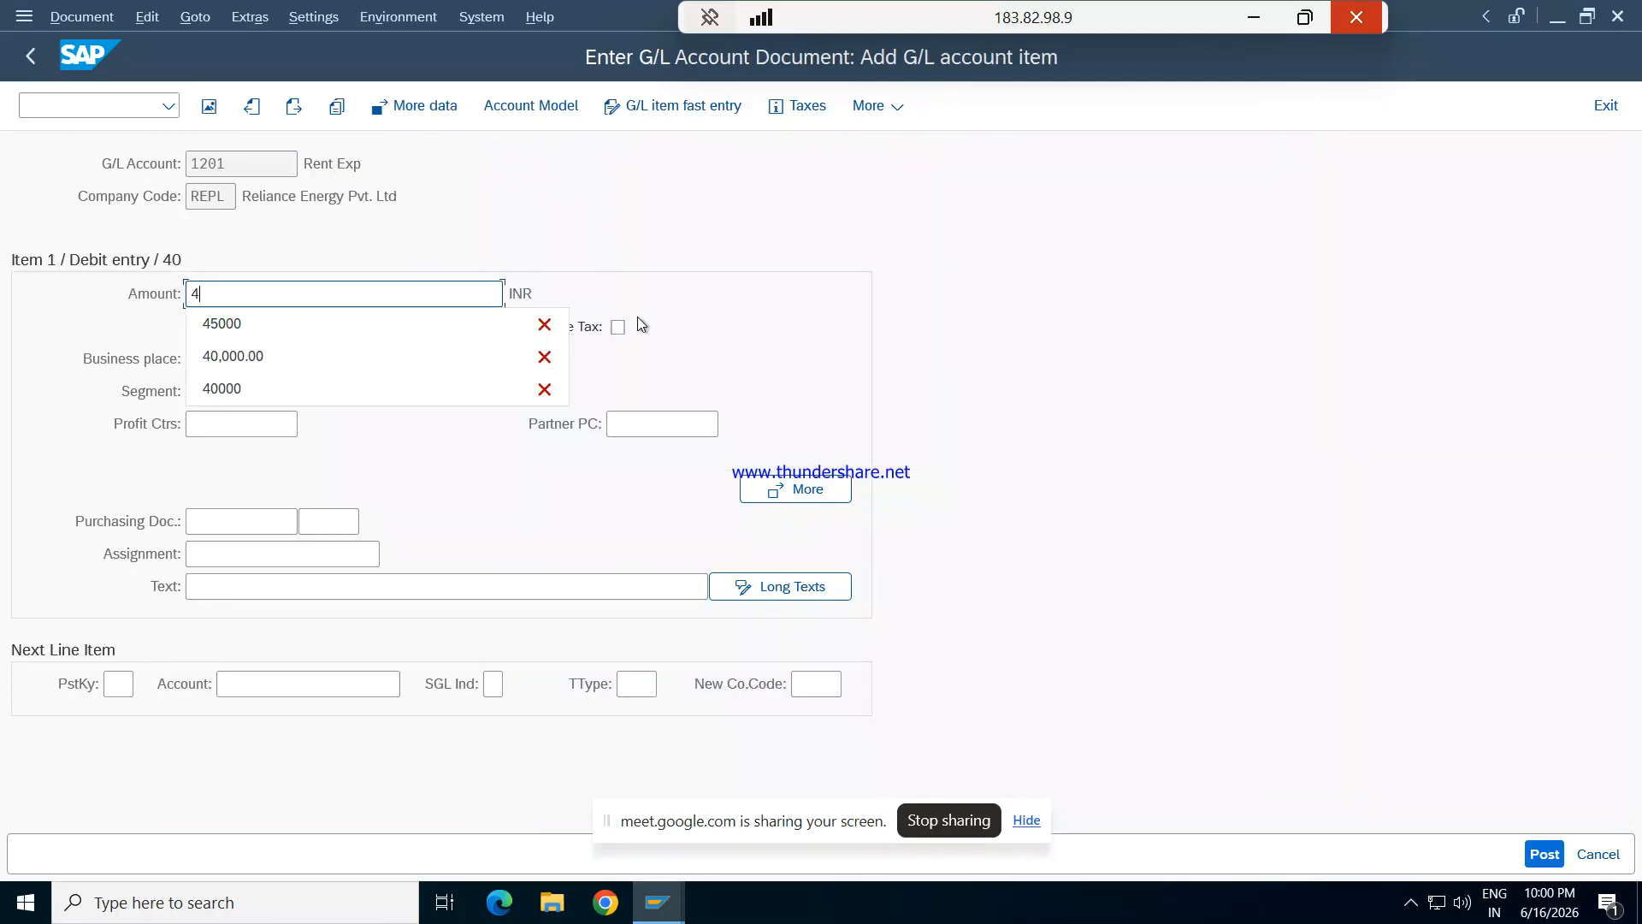
pyautogui.press('Tab')
pyautogui.press('Tab')
pyautogui.press('Tab')
pyautogui.press('Tab')
pyautogui.press('Tab')
pyautogui.press('Tab')
pyautogui.press('Tab')
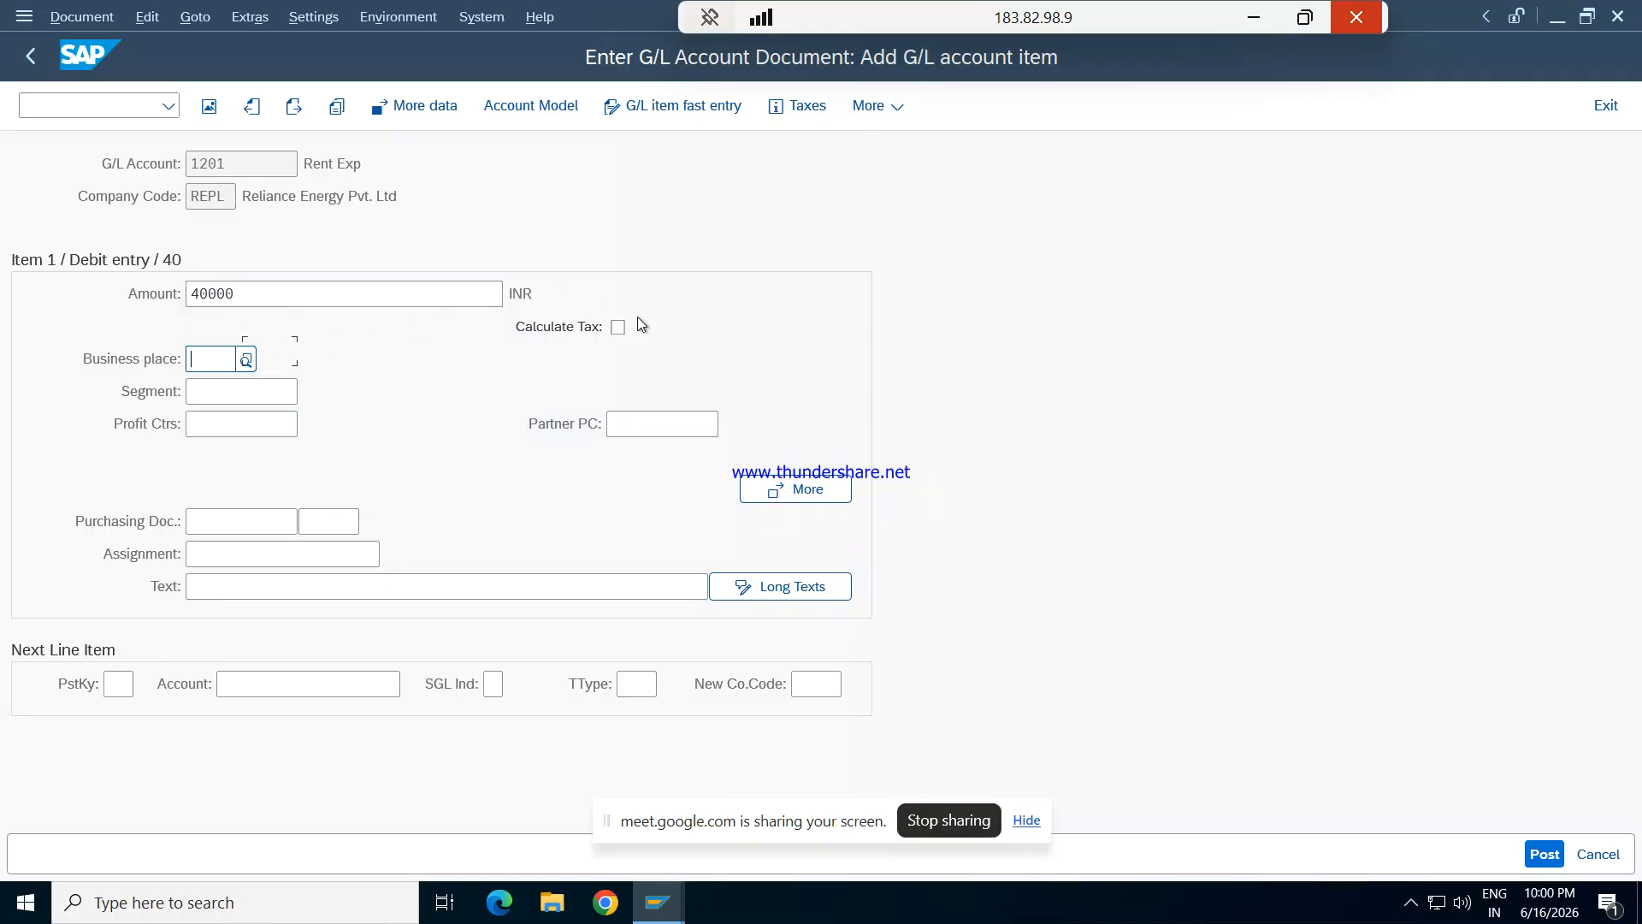
pyautogui.press('Tab')
pyautogui.press('Tab')
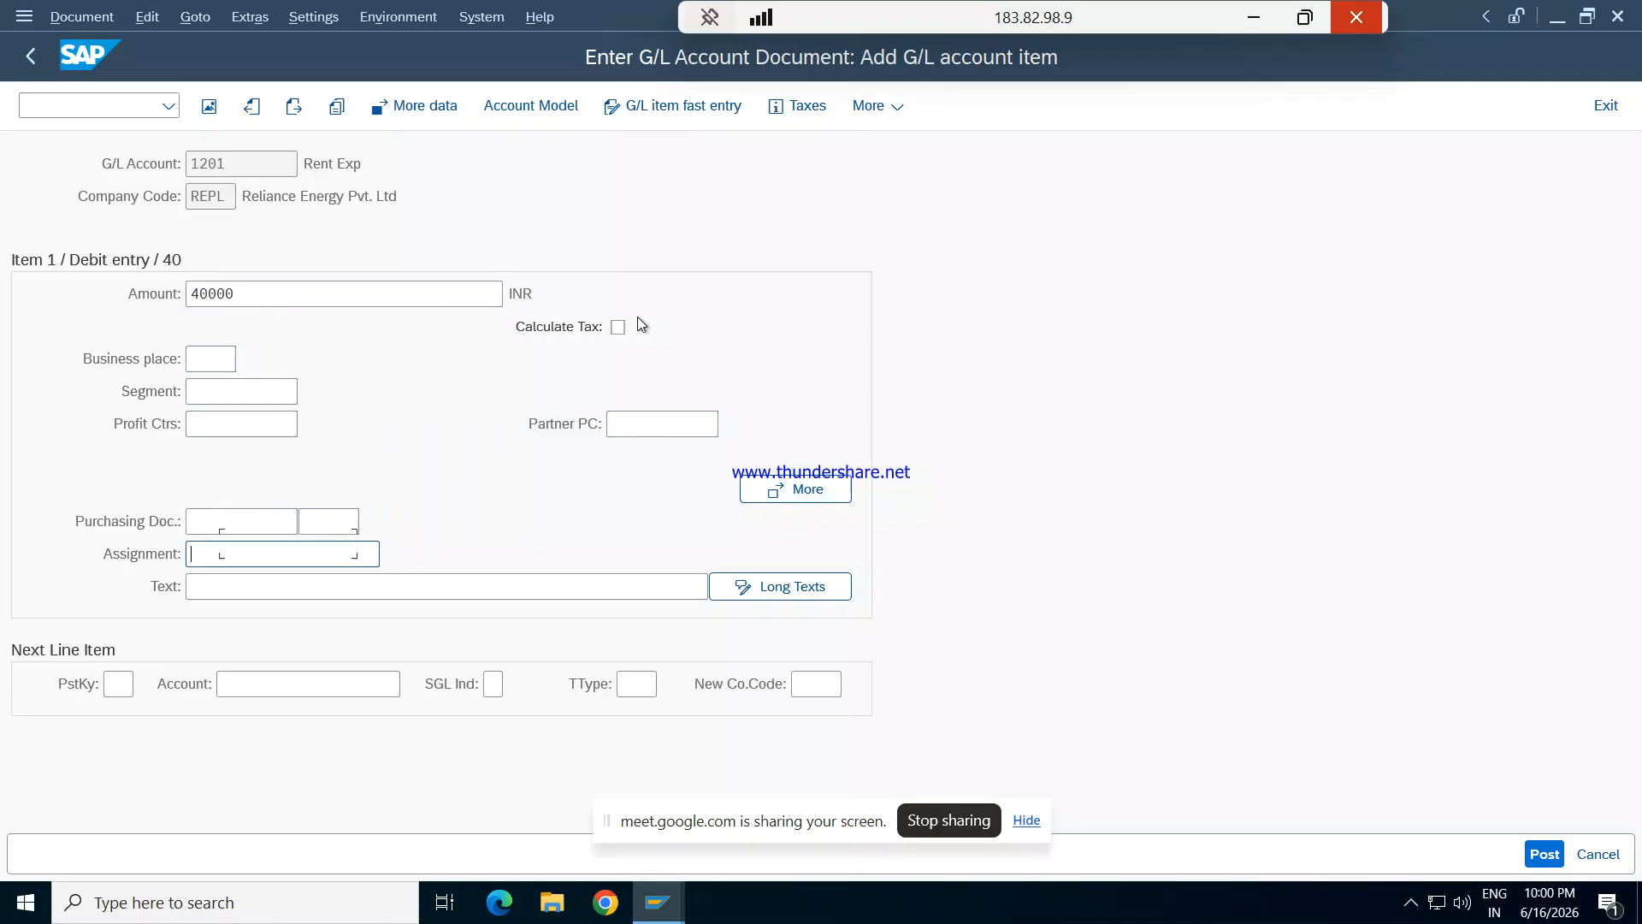
# - Enter "Being rent due" as the debit item's text and set the next line item's posting key to 50
pyautogui.write('bEING')
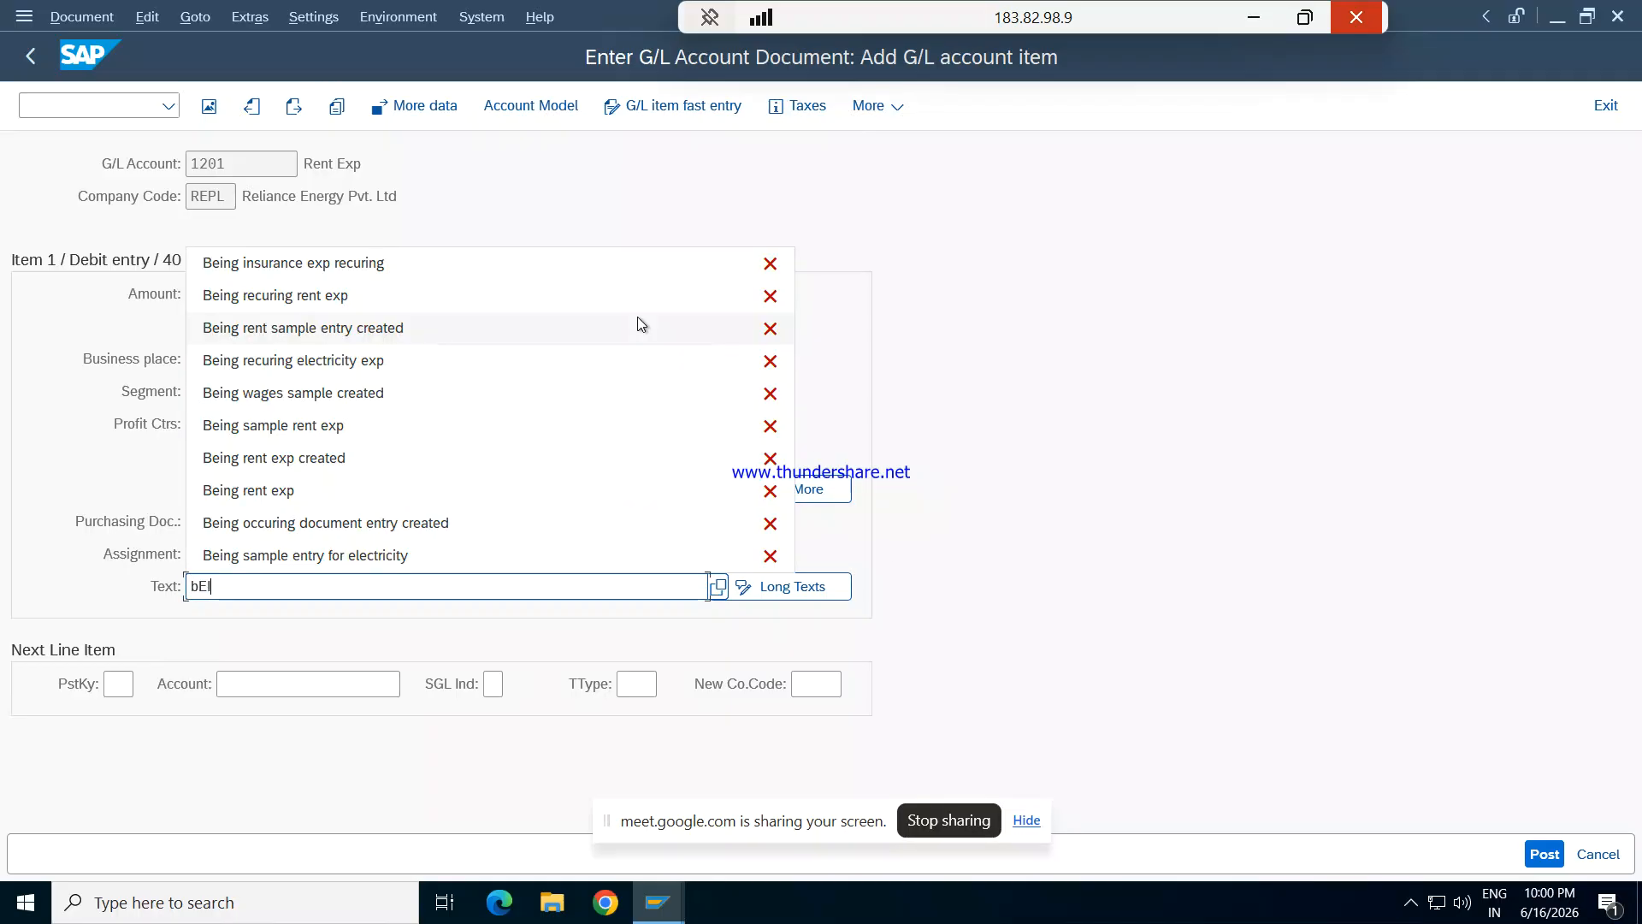
pyautogui.press('BackSpace')
pyautogui.press('BackSpace')
pyautogui.press('BackSpace')
pyautogui.press('BackSpace')
pyautogui.press('BackSpace')
pyautogui.press('BackSpace')
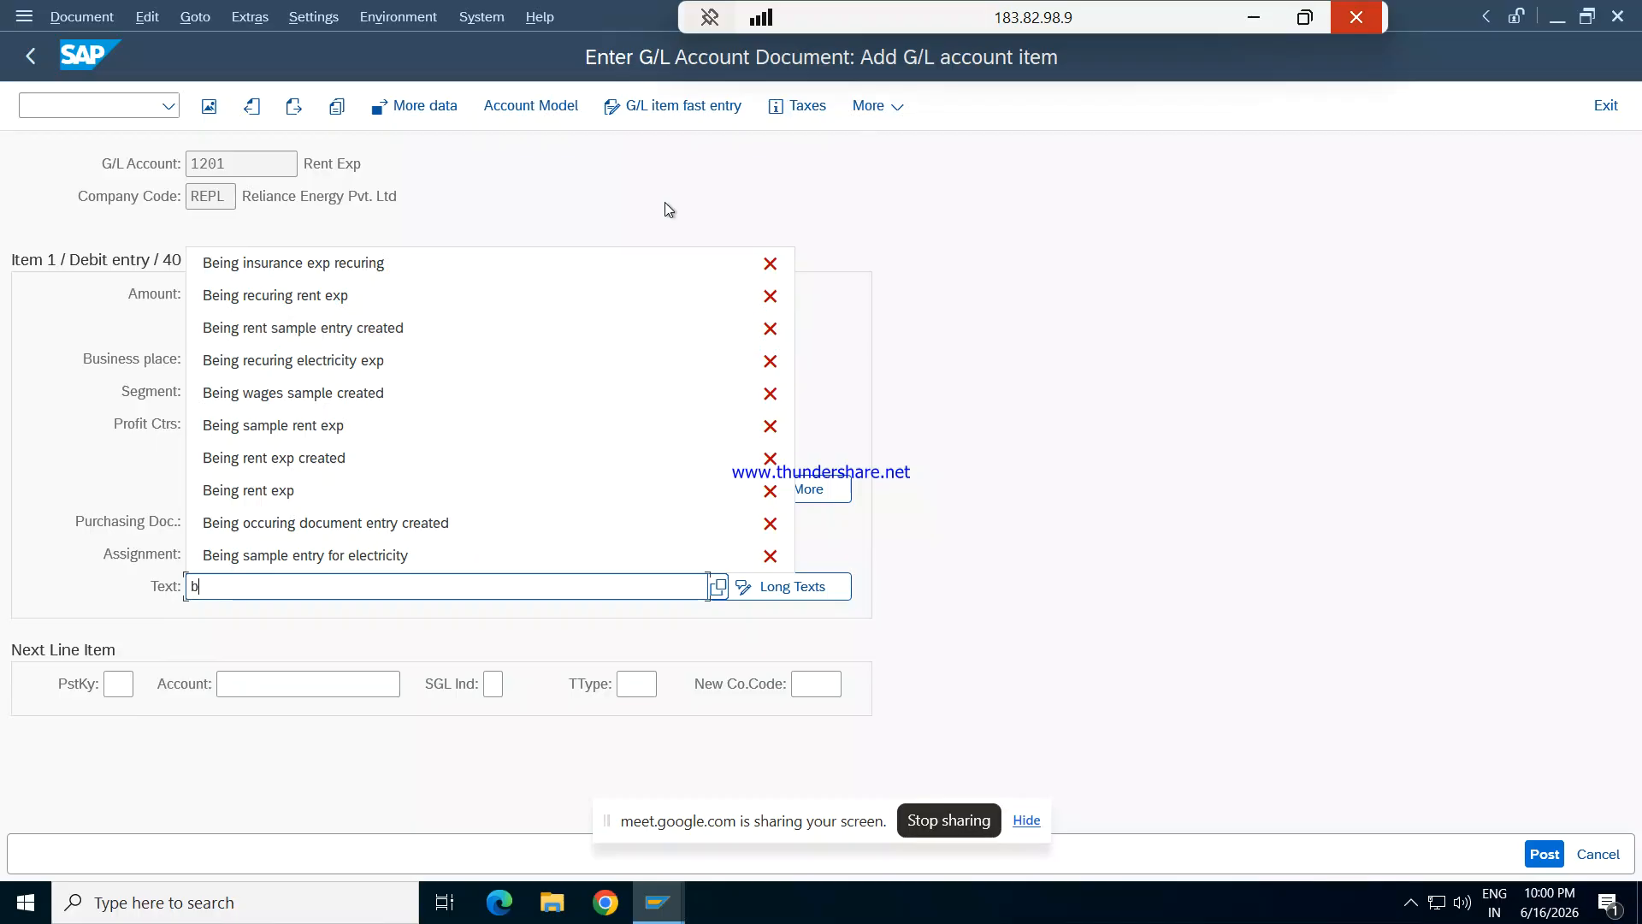
pyautogui.write('Being rent ')
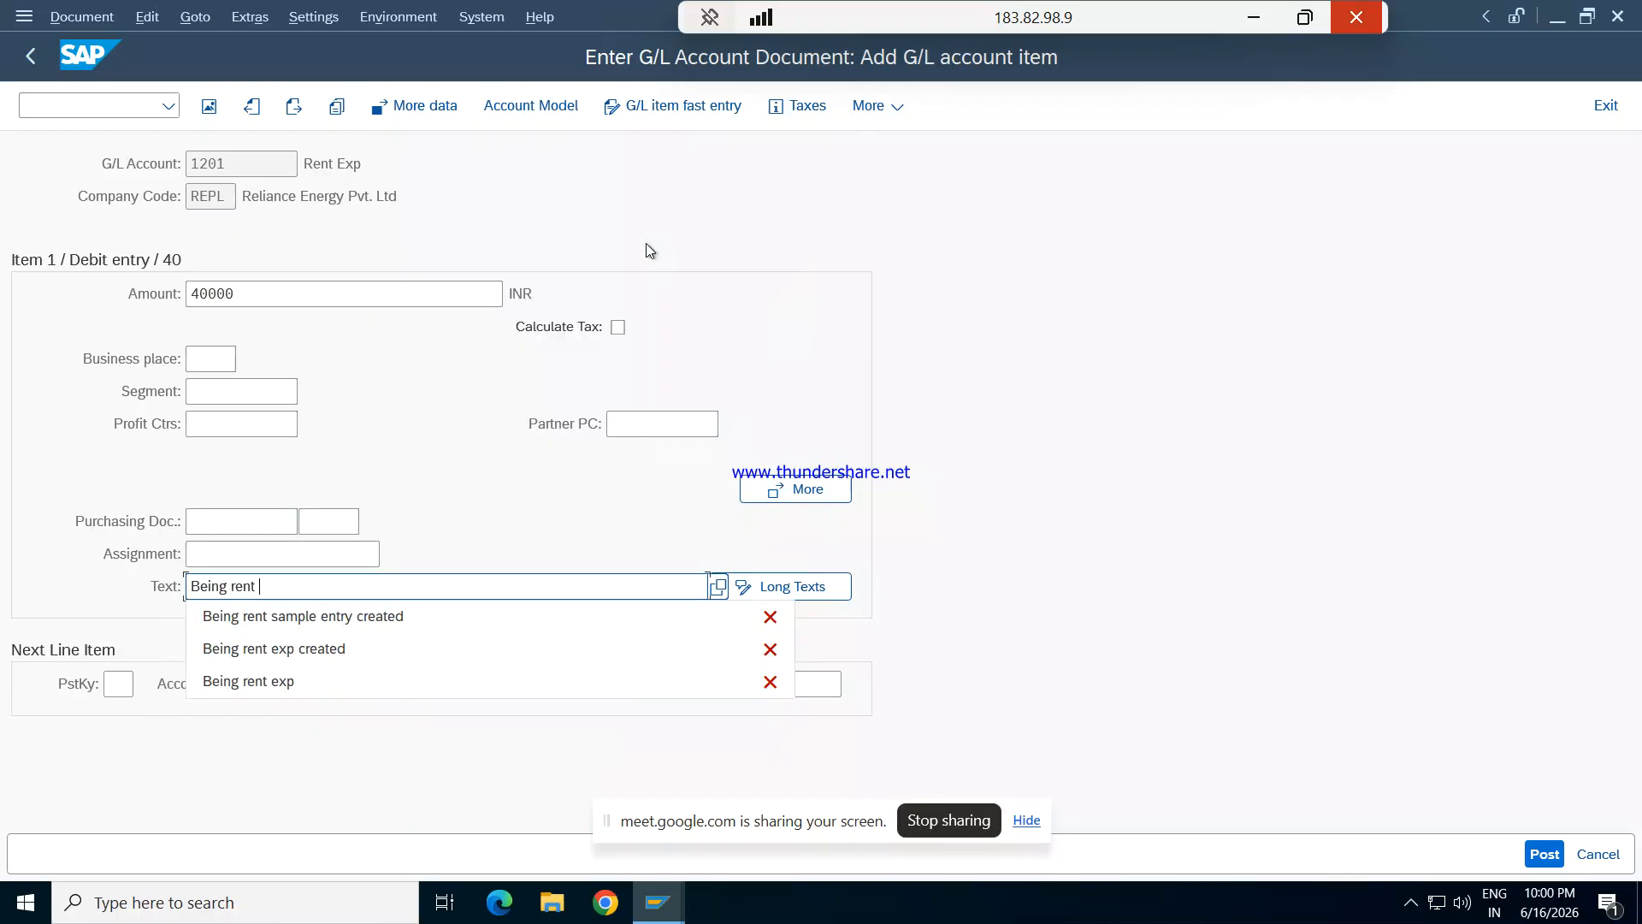
pyautogui.write('du')
pyautogui.write('e')
pyautogui.press('Tab')
pyautogui.press('Tab')
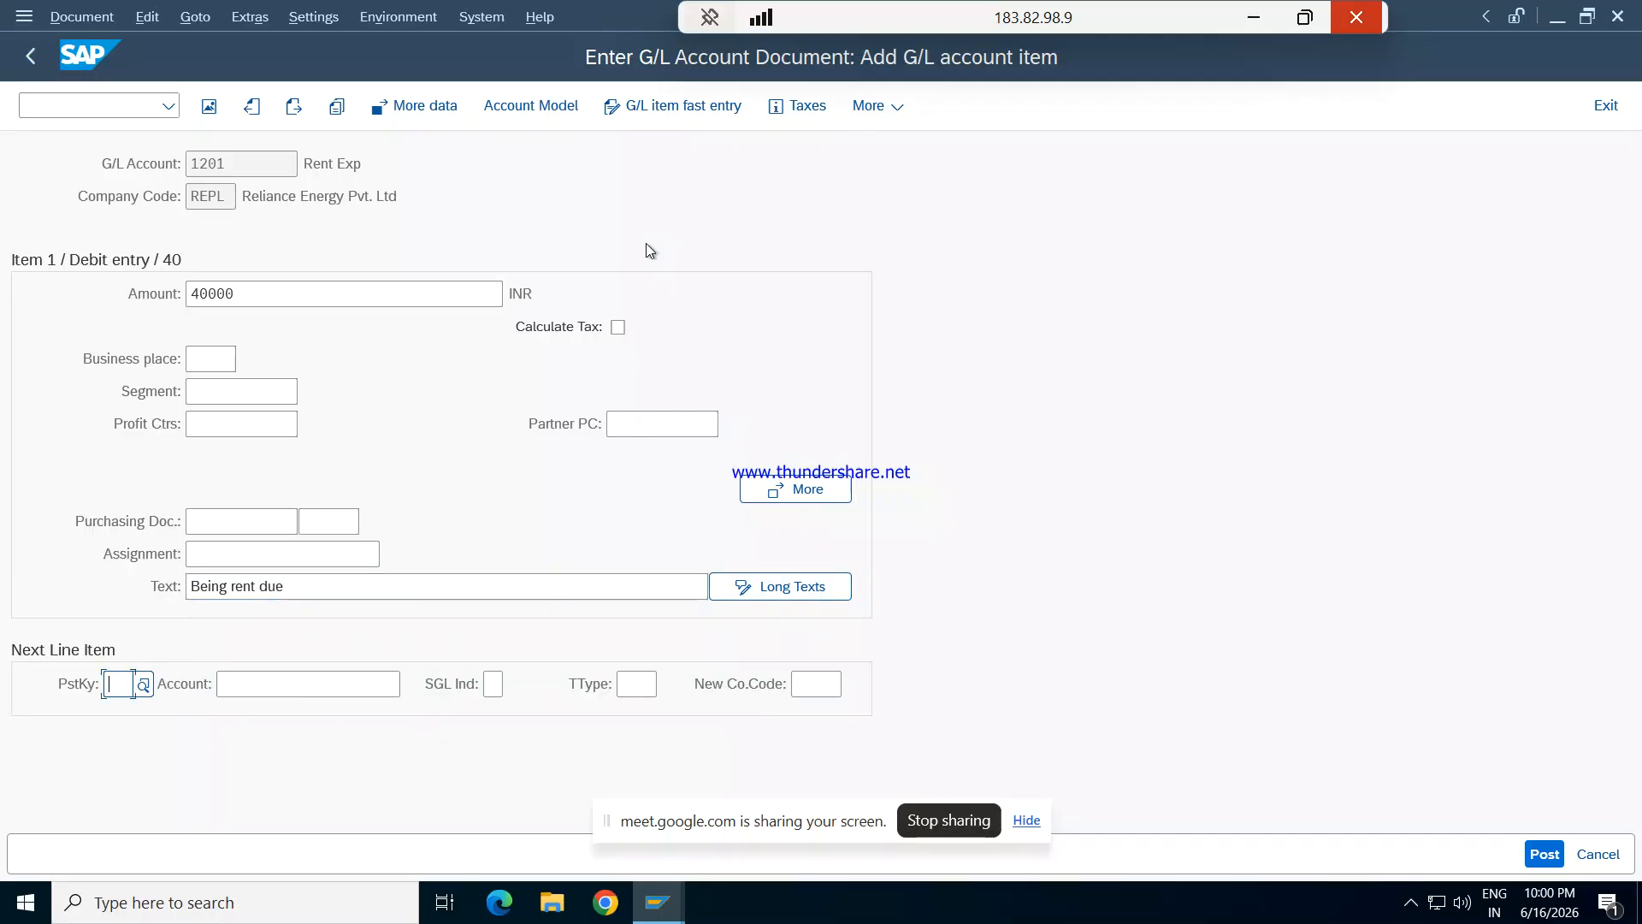
pyautogui.write('50')
pyautogui.press('Tab')
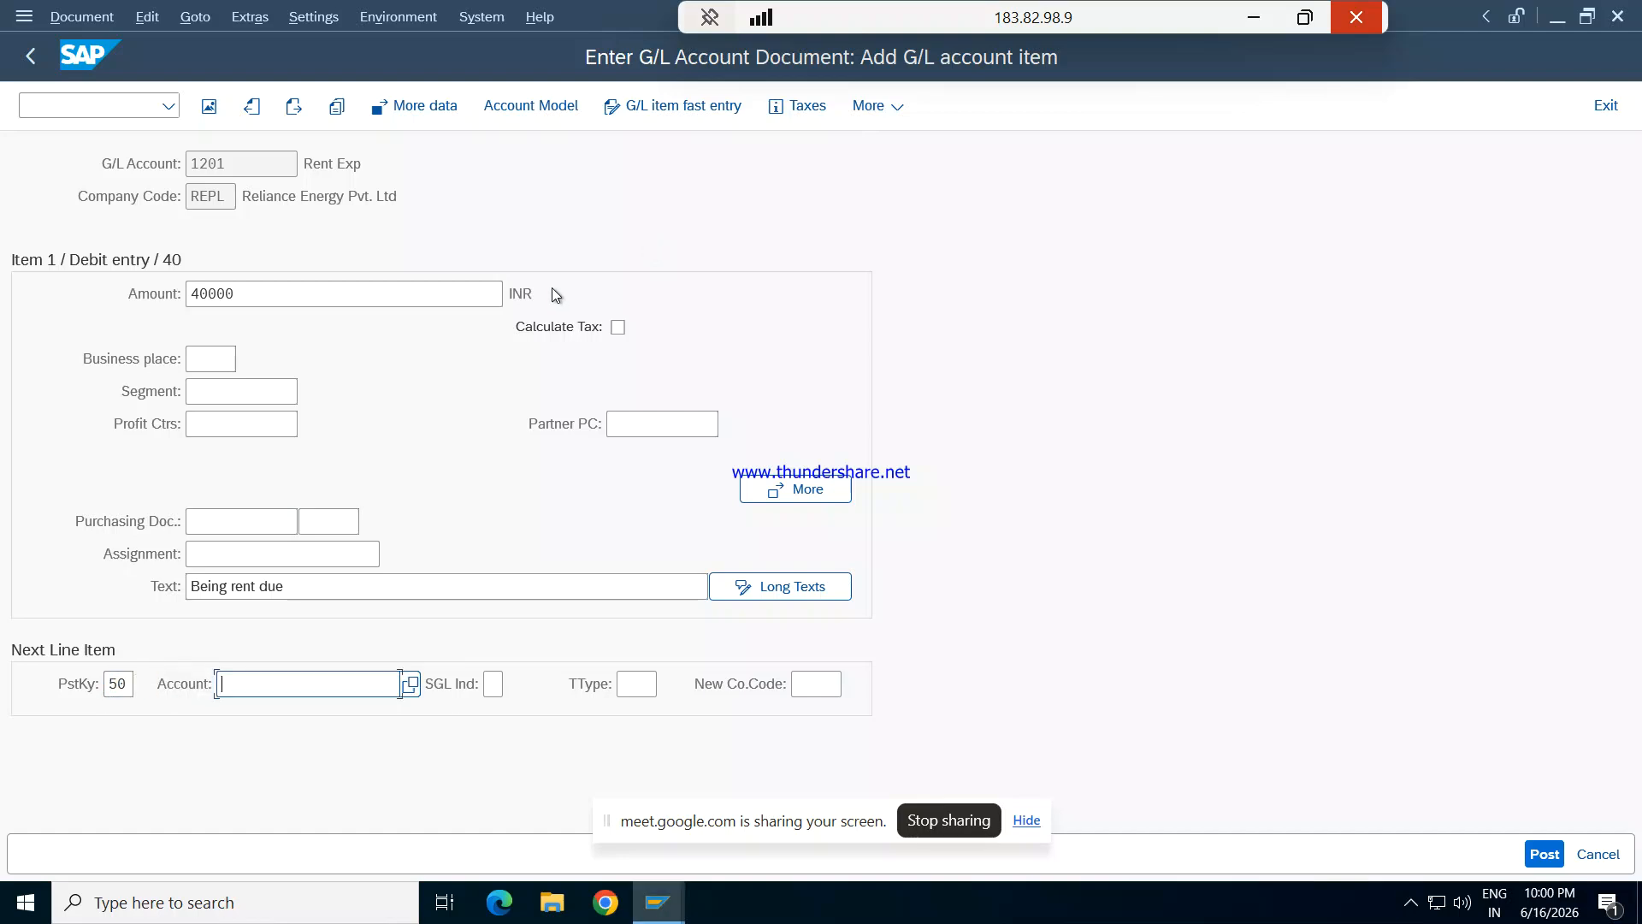
pyautogui.click(411, 684)
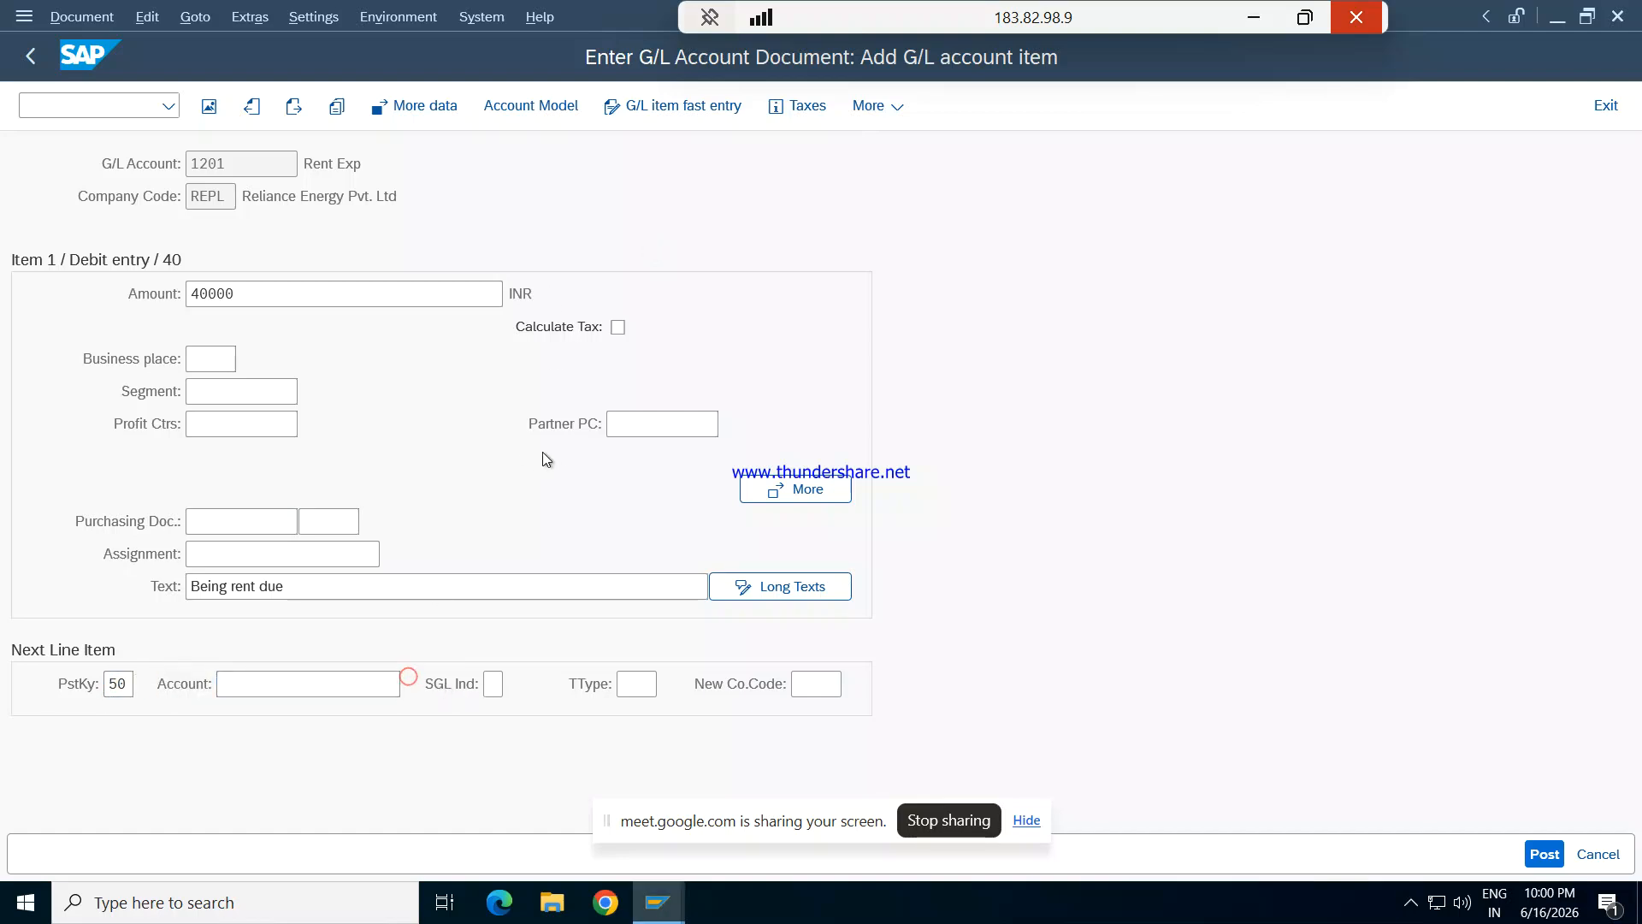
pyautogui.press('Return')
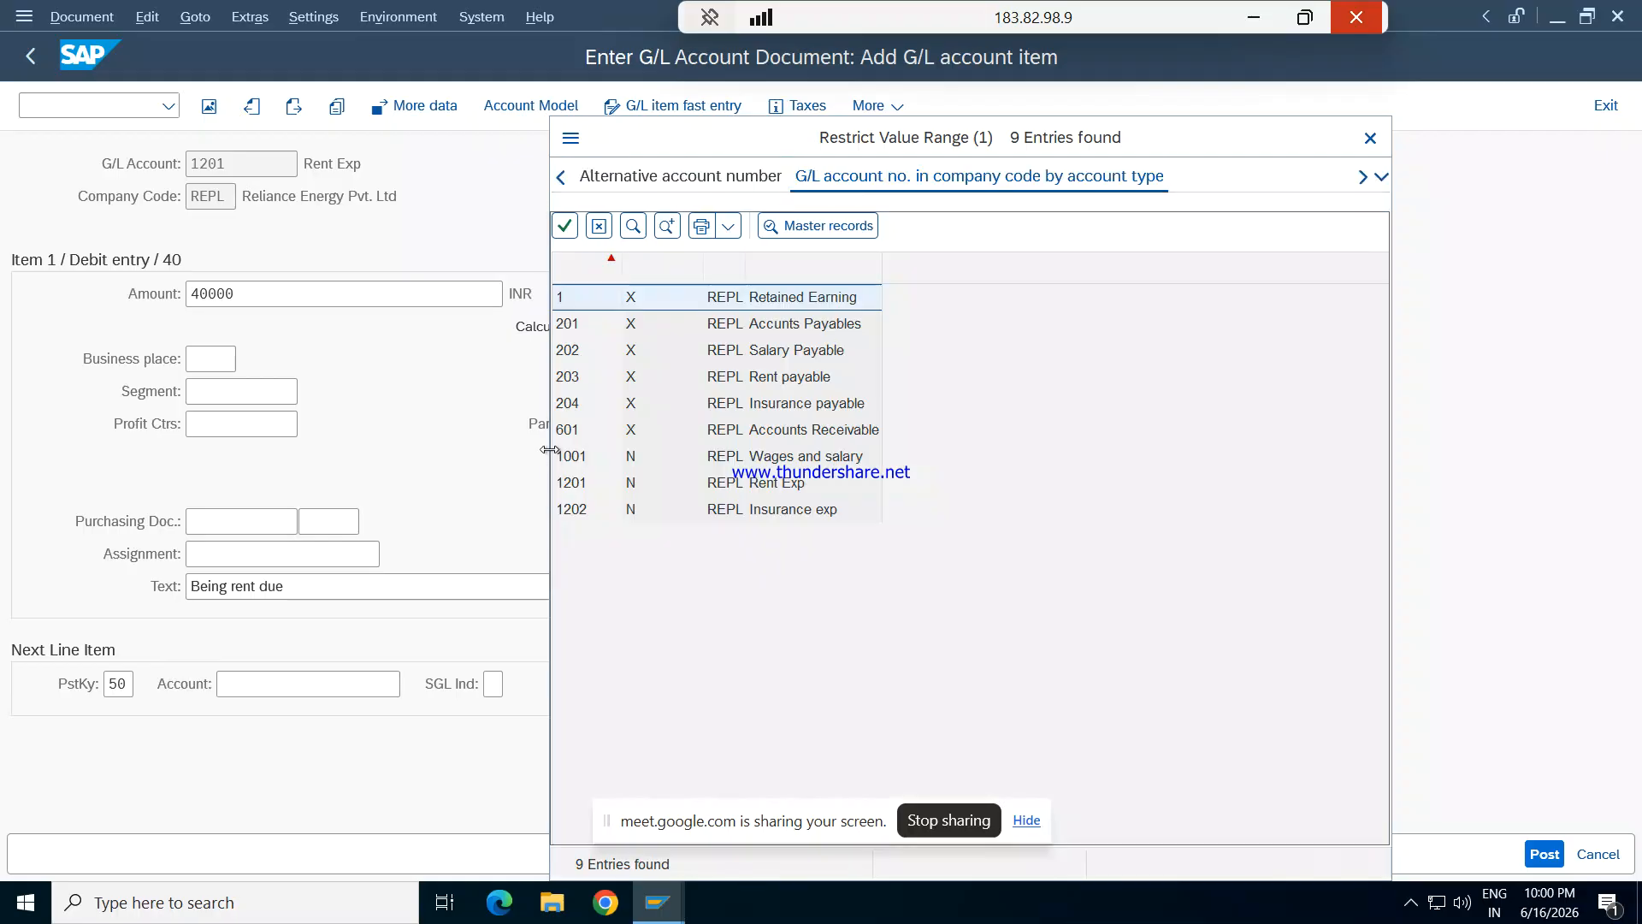
pyautogui.doubleClick(801, 353)
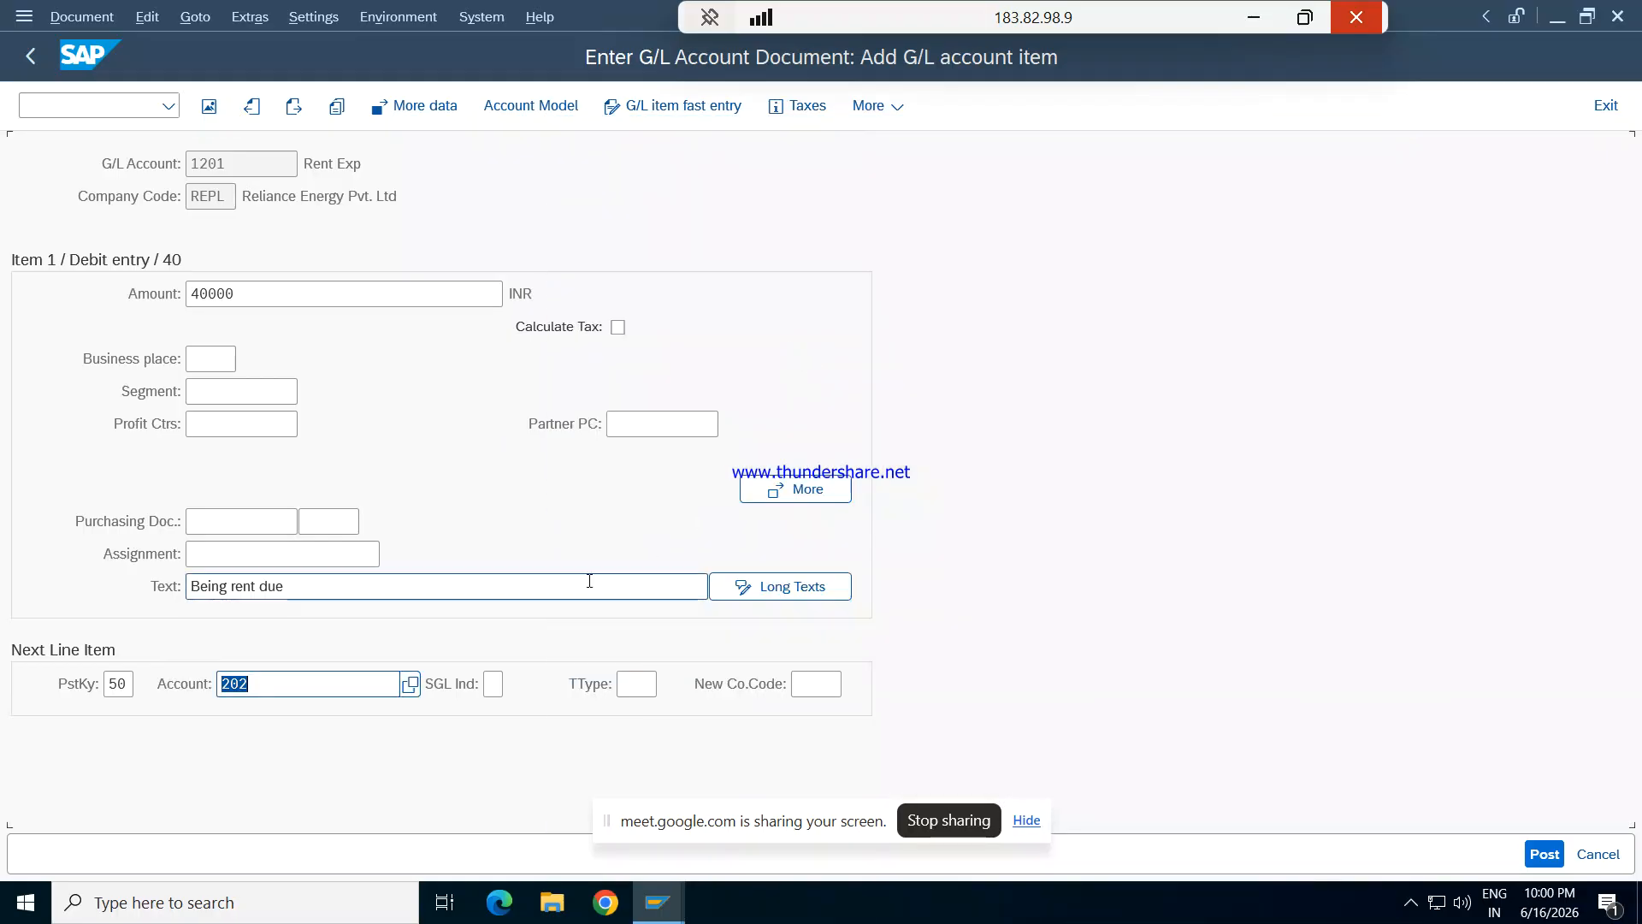
pyautogui.press('BackSpace')
# - Look up the REPL G/L accounts, choose 203 Rent payable for the next line item and open its item details
pyautogui.click(409, 689)
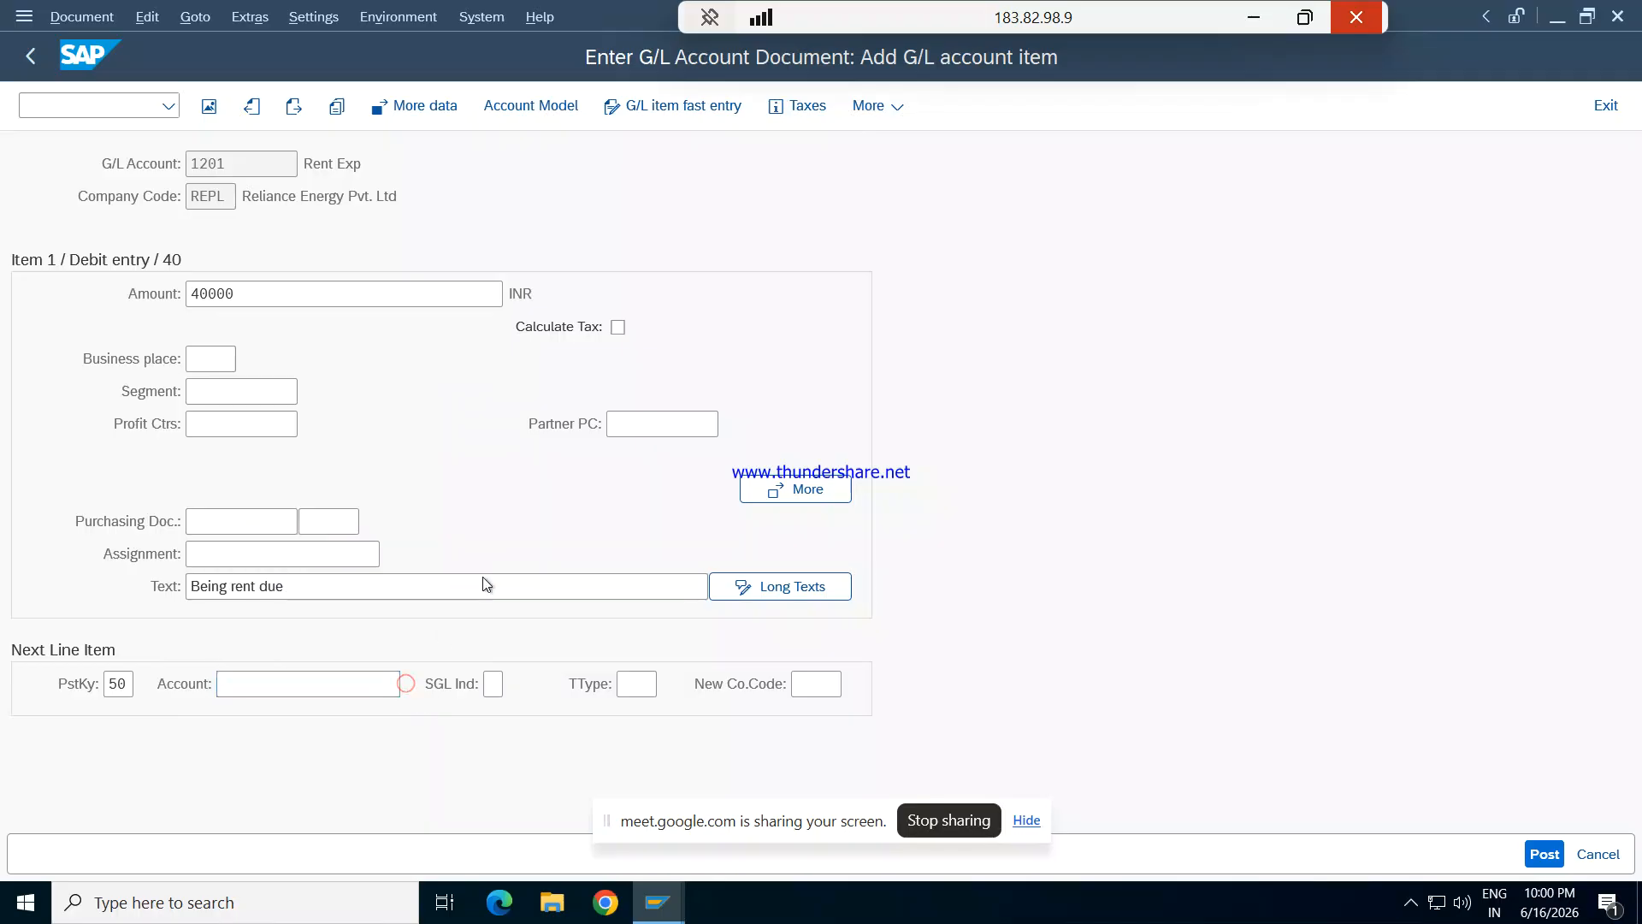
pyautogui.press('Return')
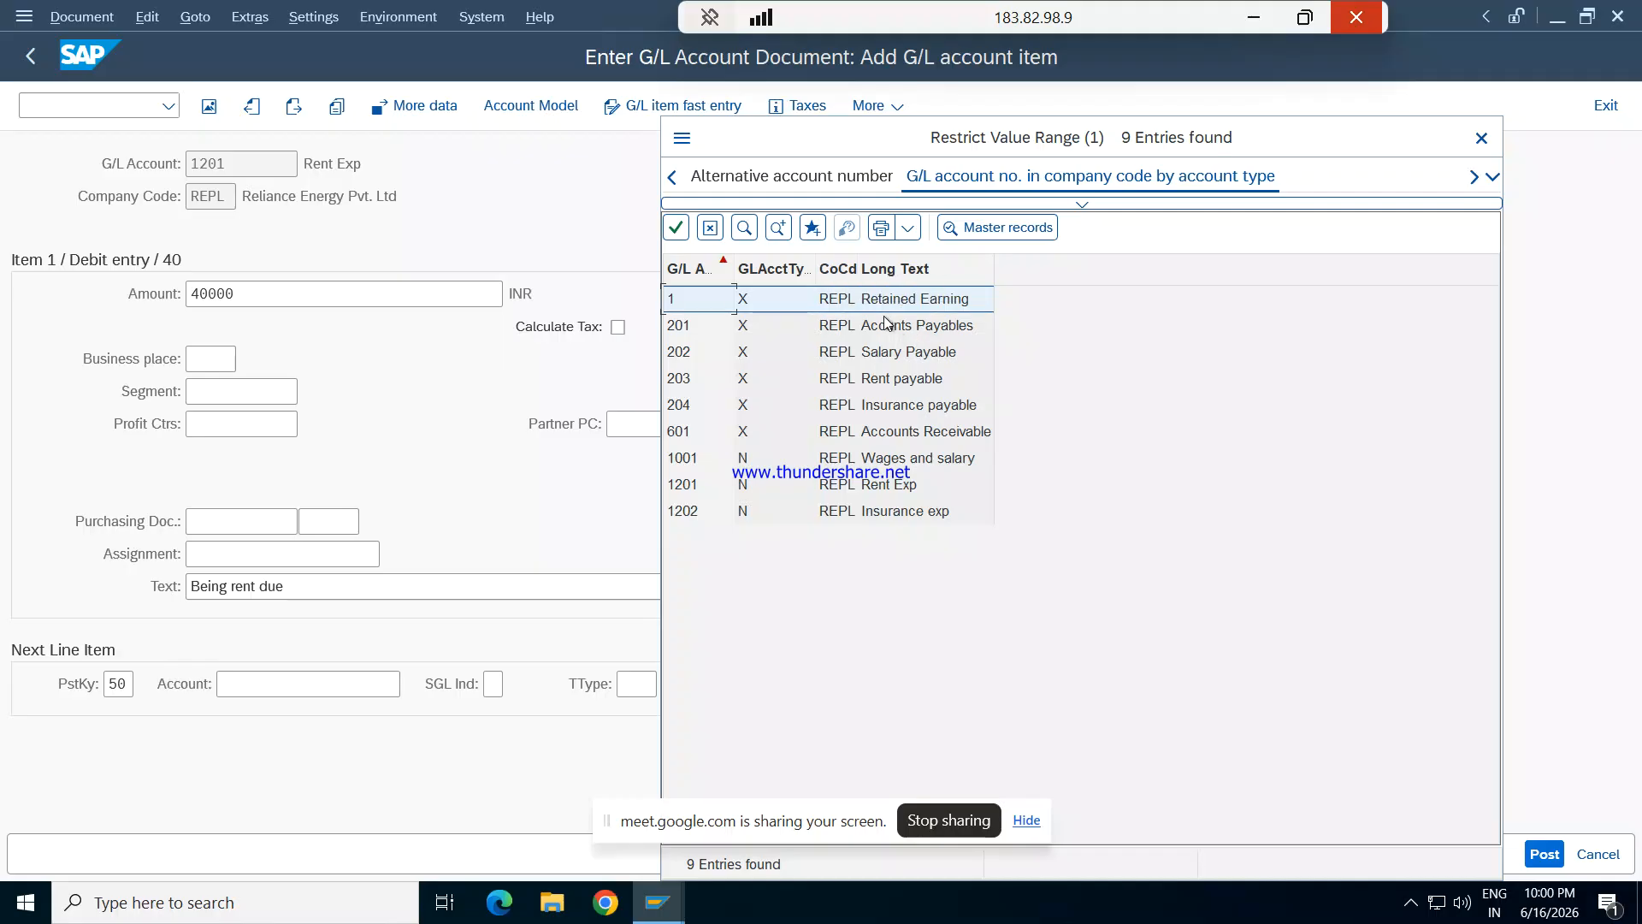
pyautogui.doubleClick(891, 377)
pyautogui.press('Tab')
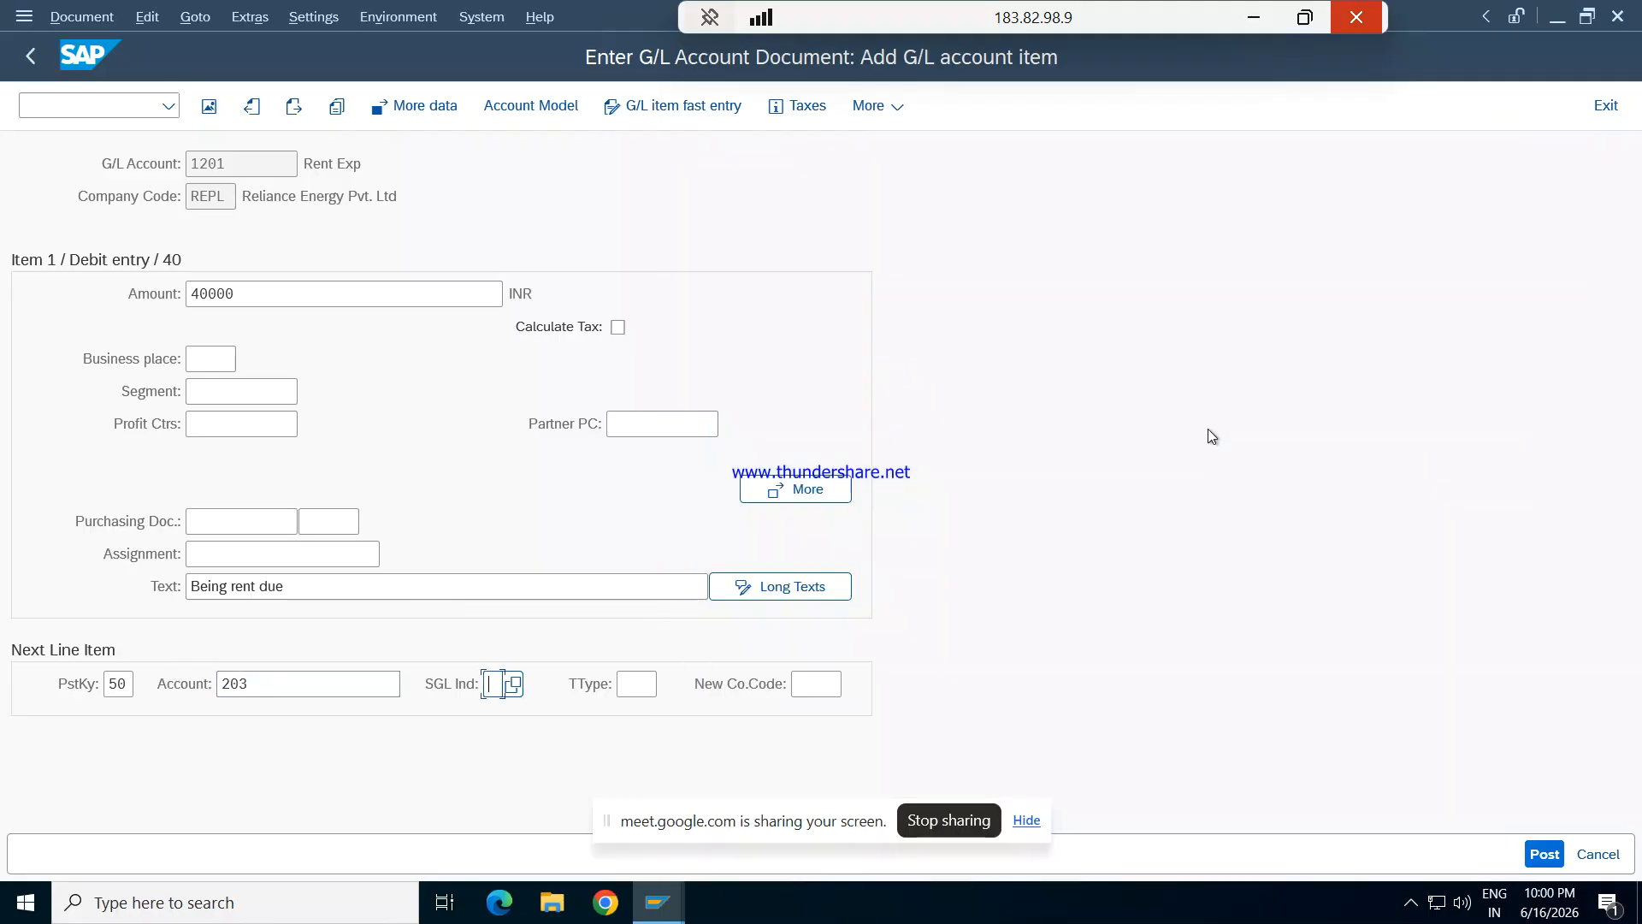
pyautogui.press('Return')
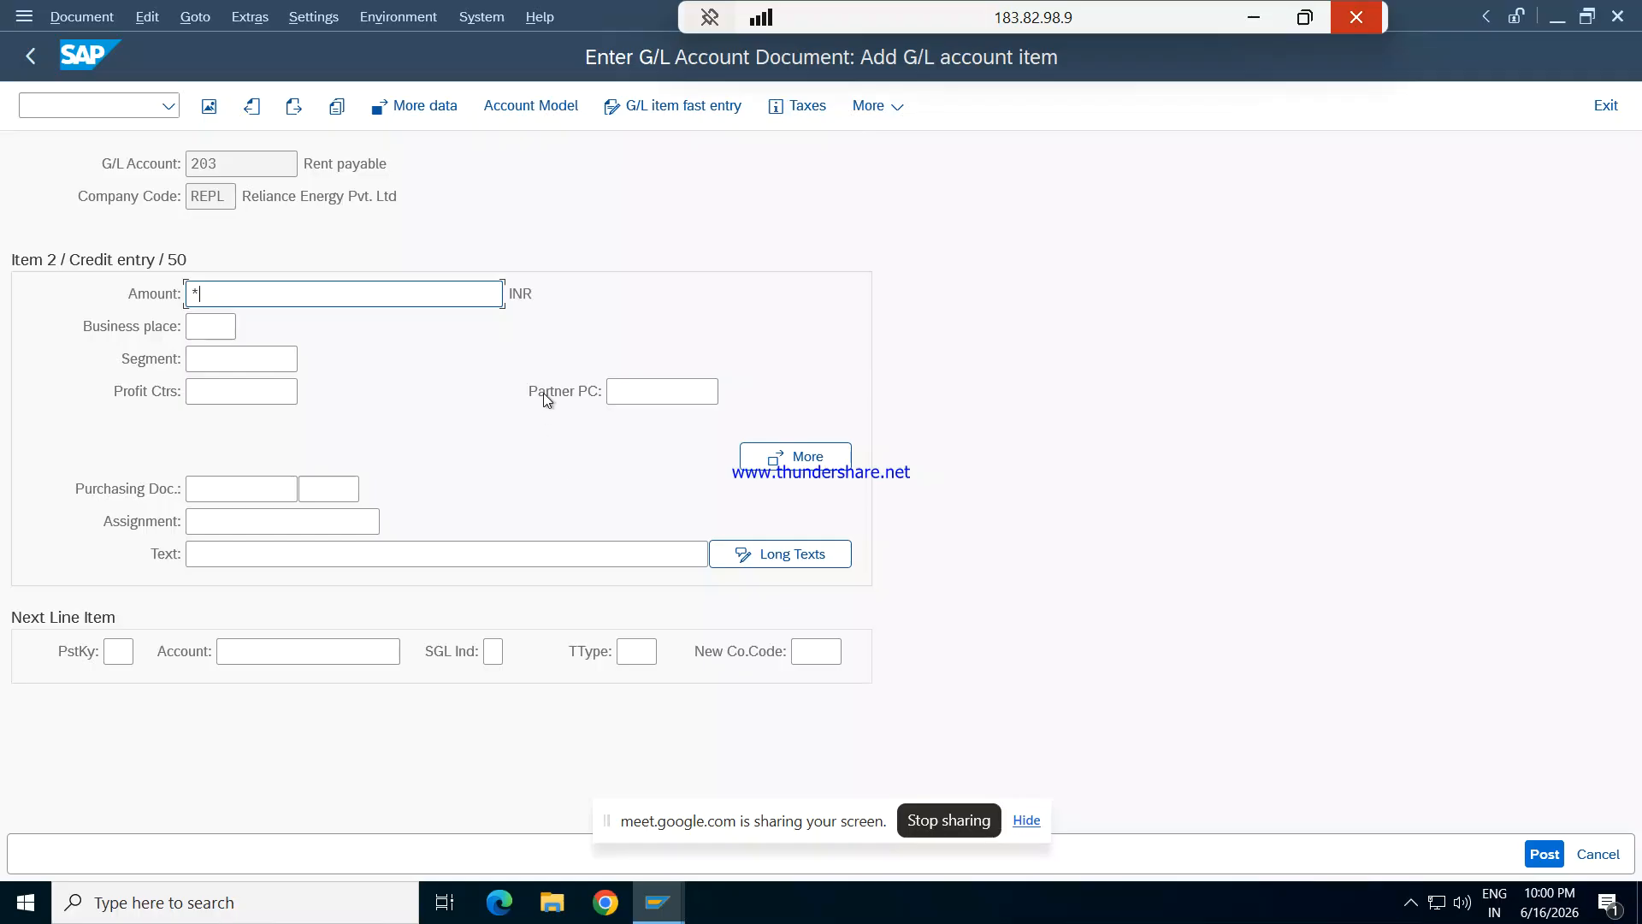
# - Complete the Rent payable credit item with * as the amount and + as the text to copy the debit item's values
pyautogui.press('Tab')
pyautogui.press('Tab')
pyautogui.press('Tab')
pyautogui.press('Tab')
pyautogui.press('Tab')
pyautogui.press('Tab')
pyautogui.press('Tab')
pyautogui.press('Tab')
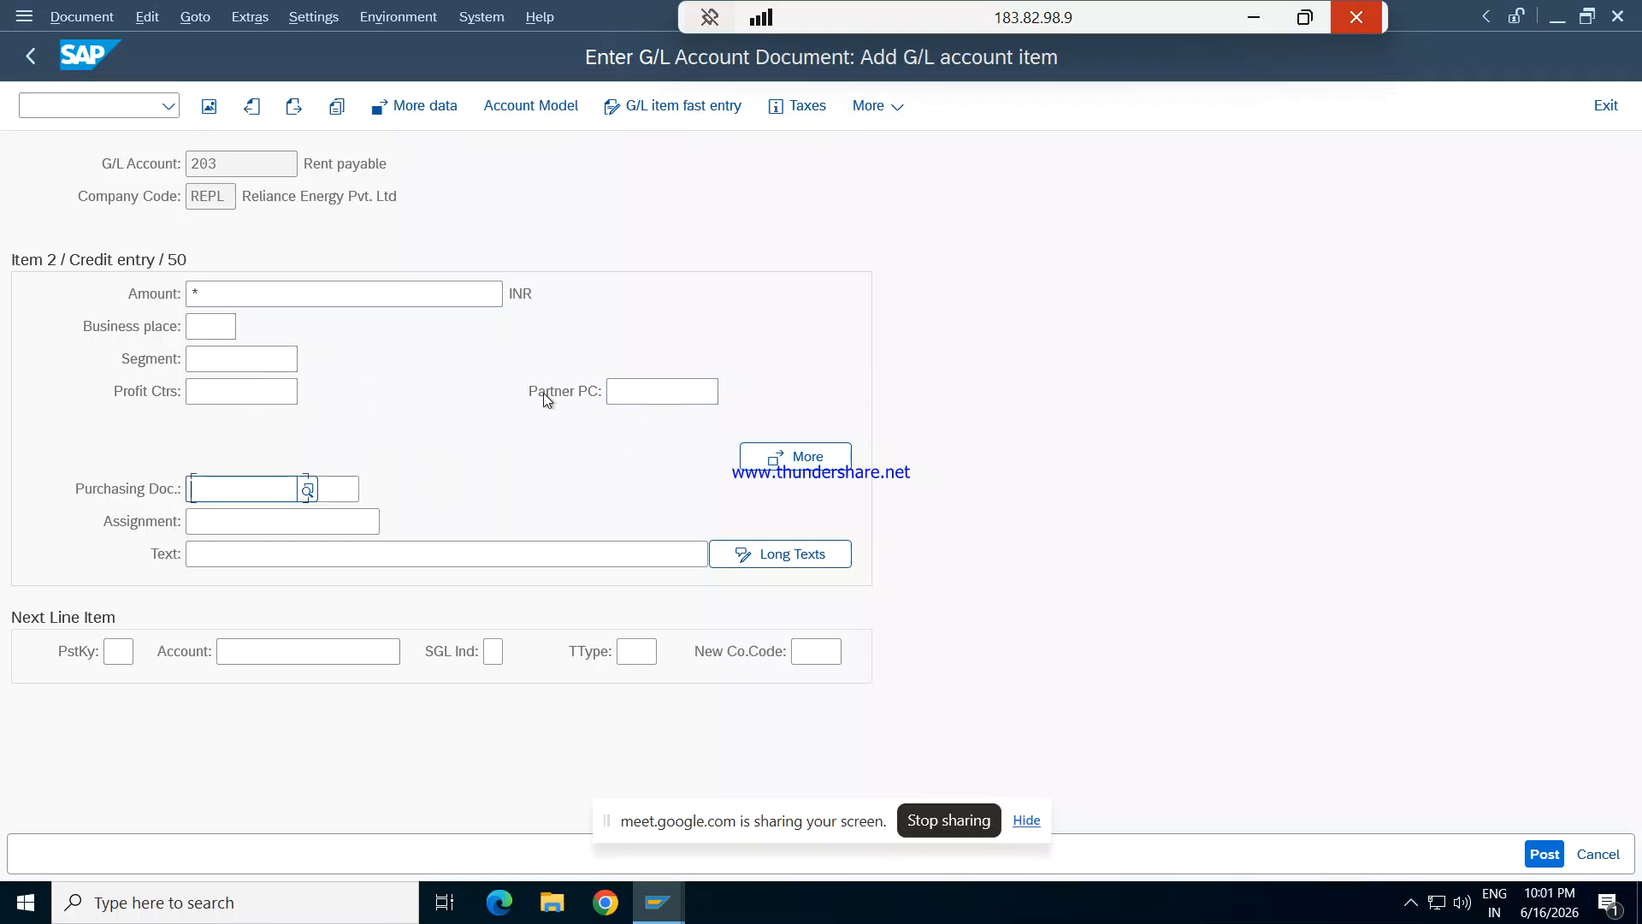
pyautogui.press('Tab')
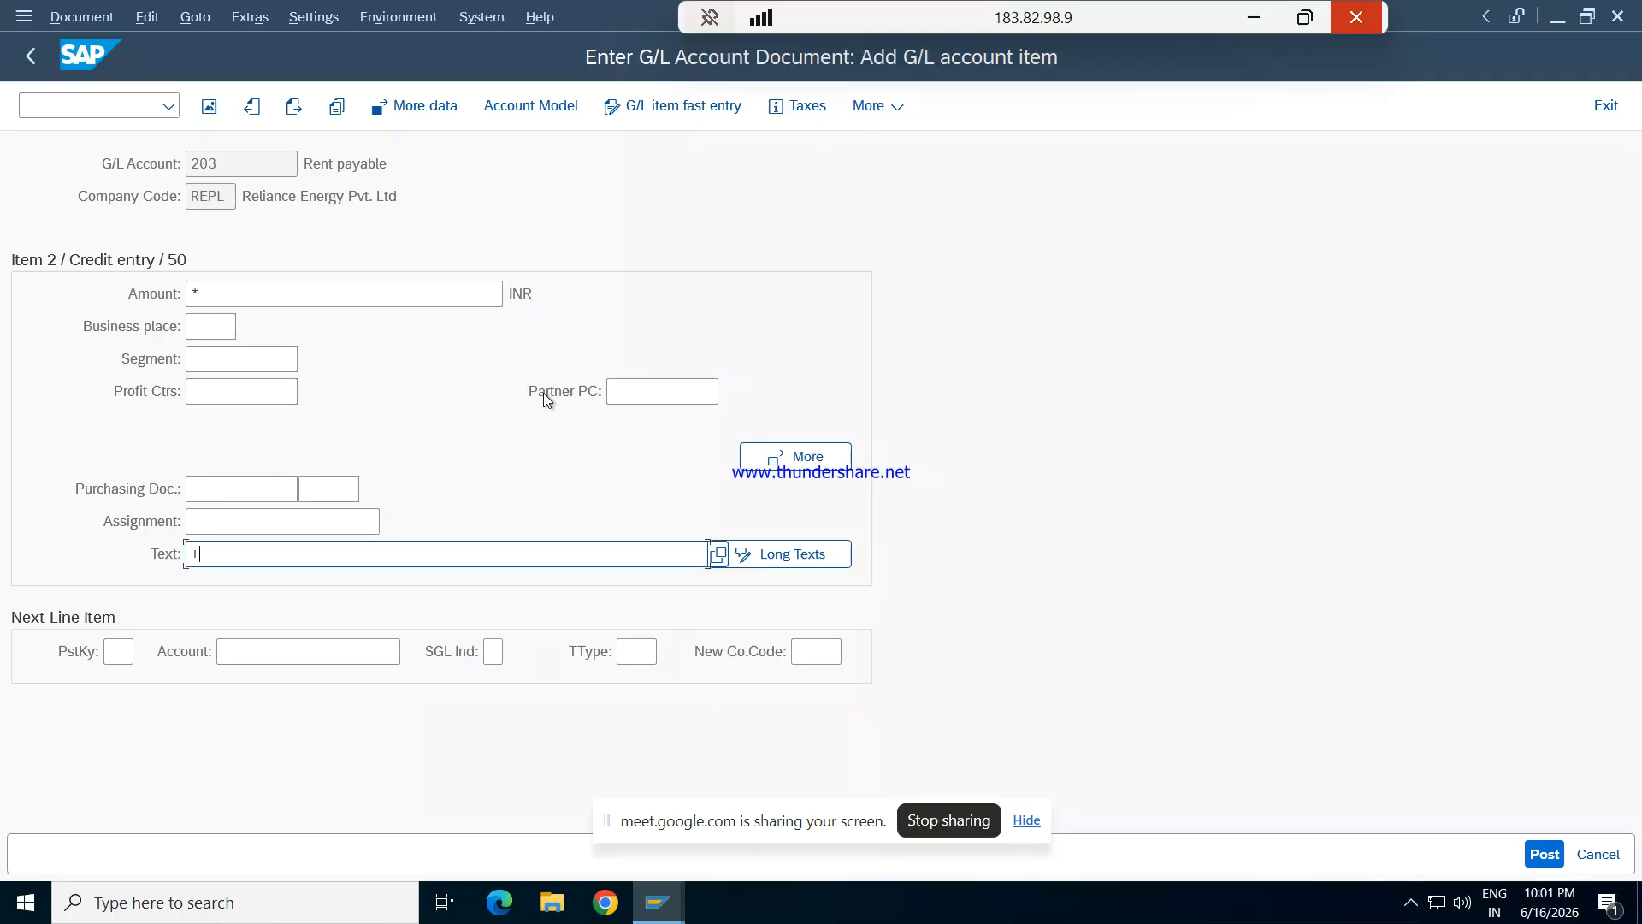
pyautogui.press('Return')
# - Simulate the G/L document and try to post it
pyautogui.click(107, 17)
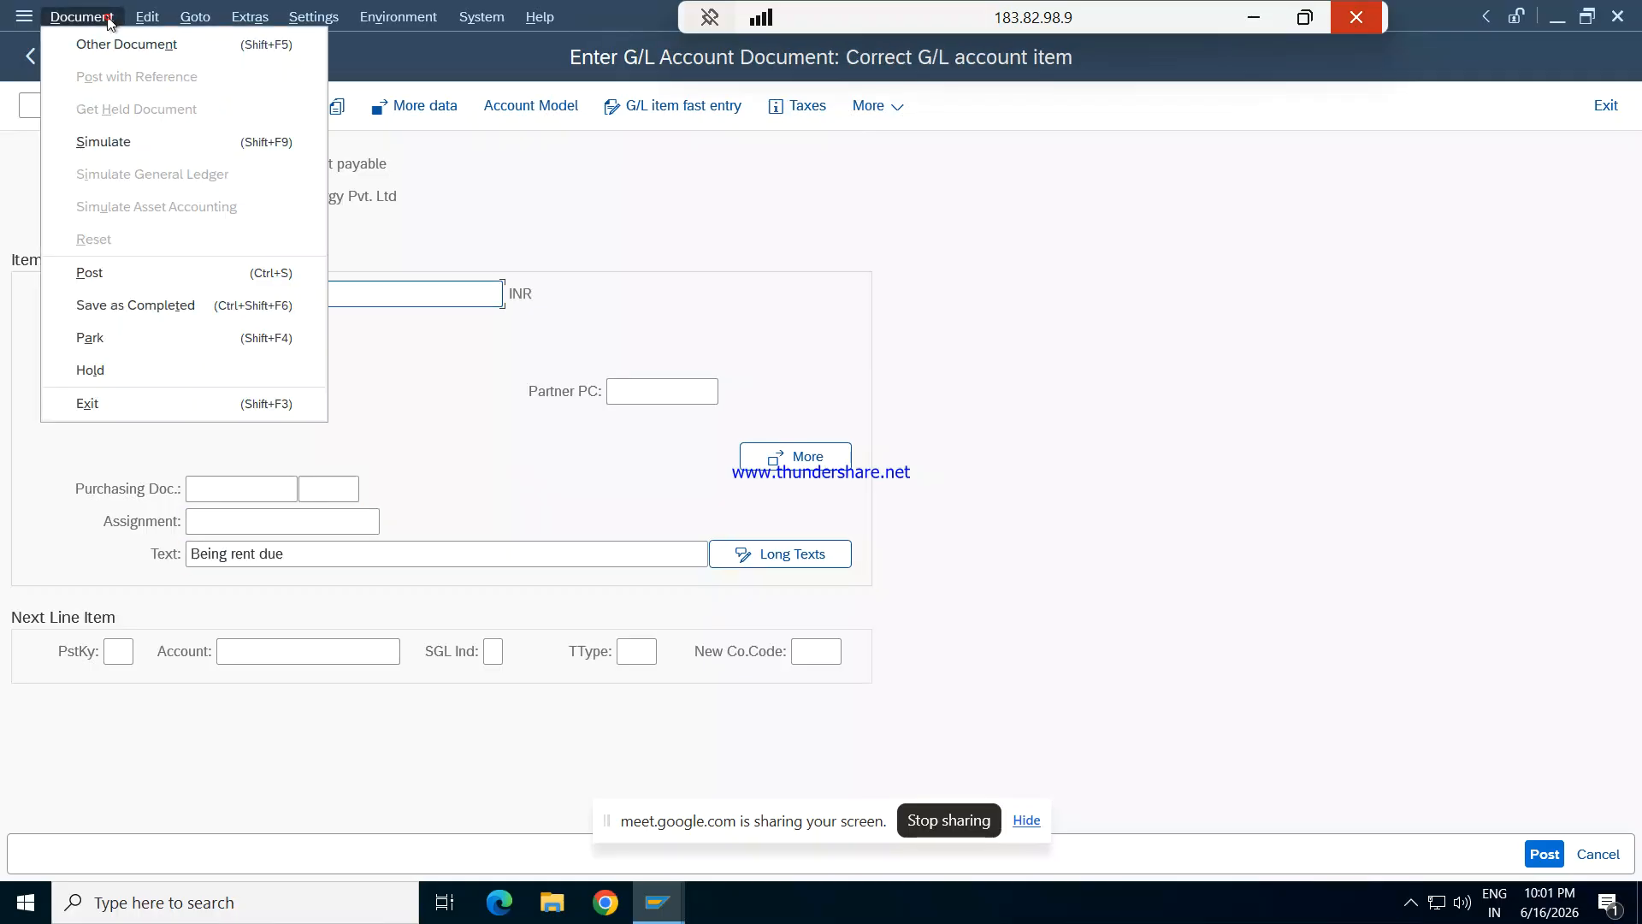
pyautogui.click(130, 152)
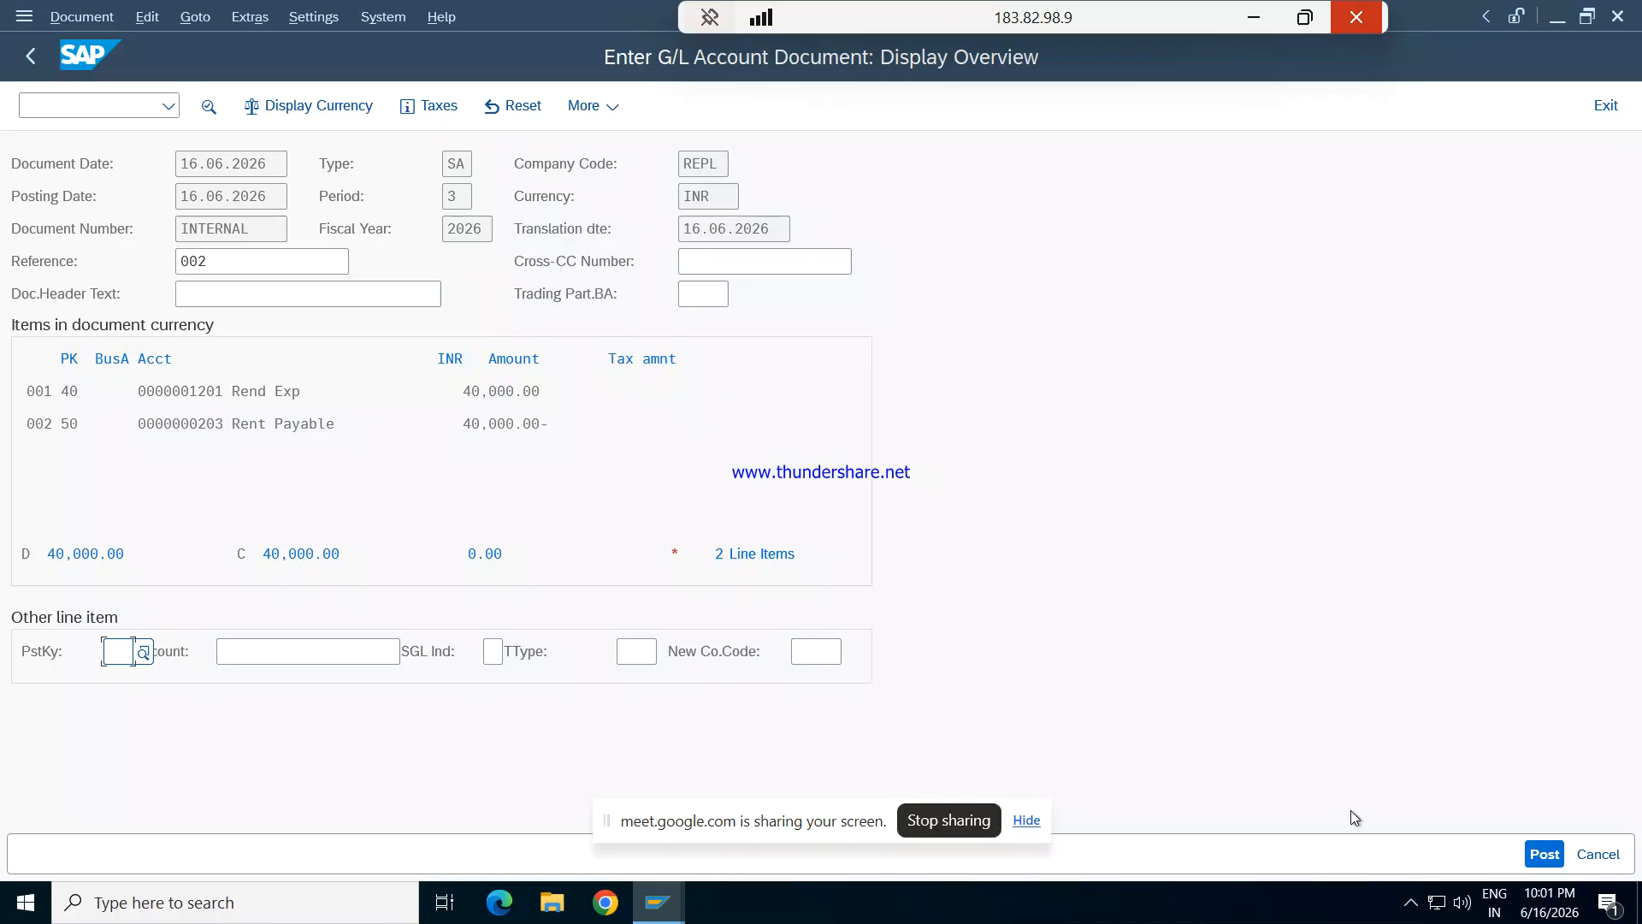
pyautogui.click(1537, 854)
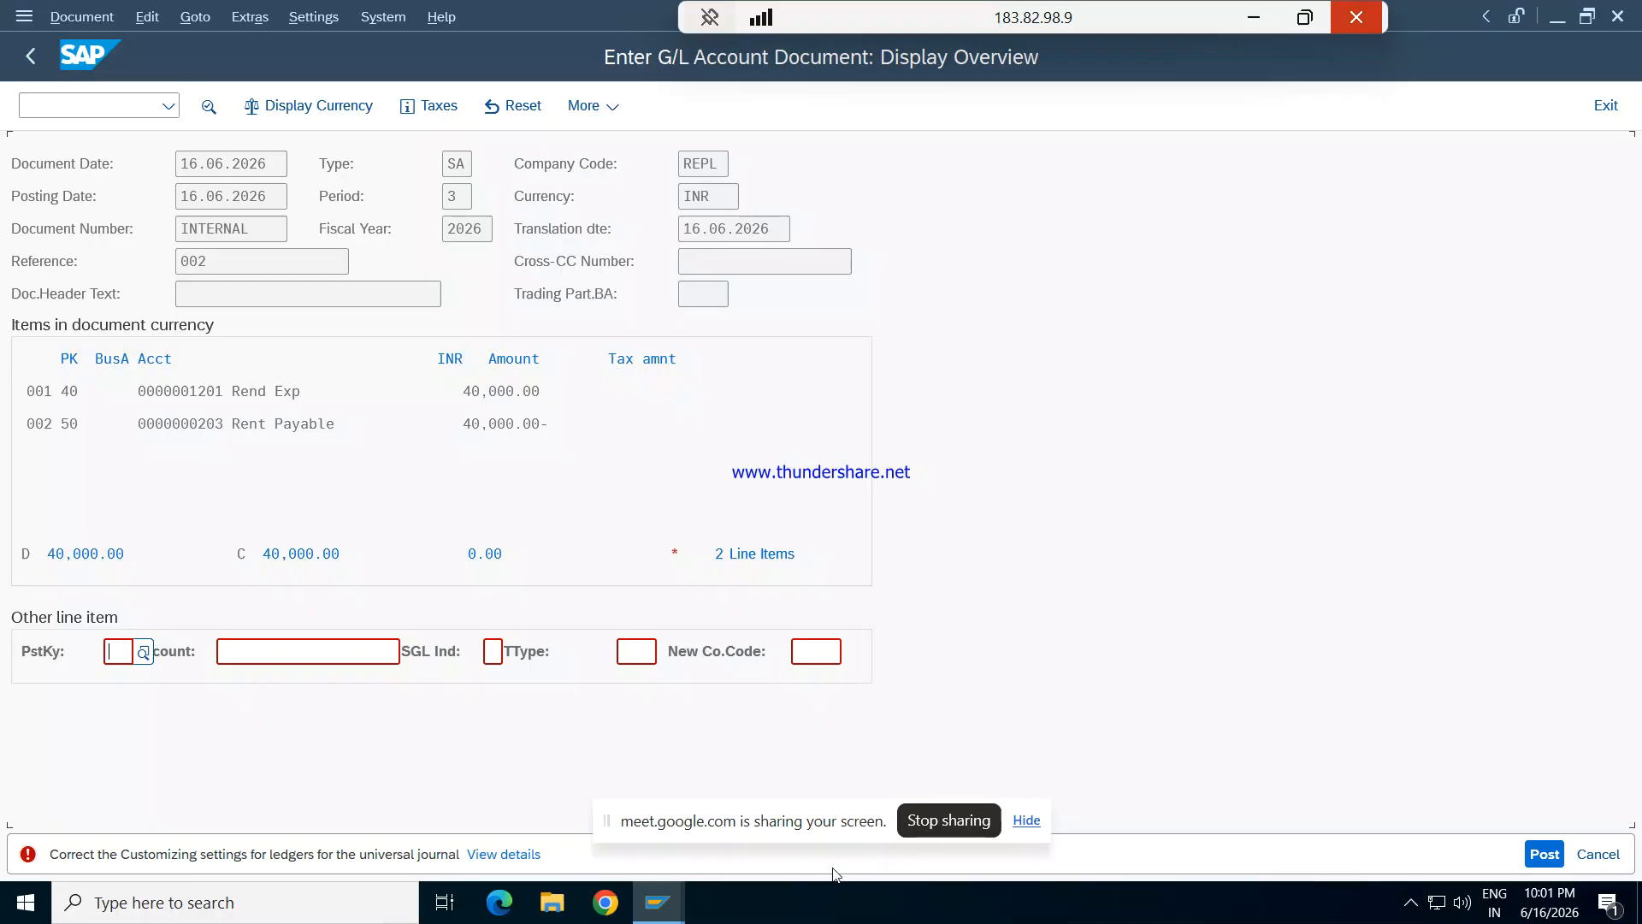
# - Open the posting error's details and run FINS_CUST_CONS_CHK_P, moving the help window aside to examine the check log
pyautogui.click(502, 854)
pyautogui.click(596, 463)
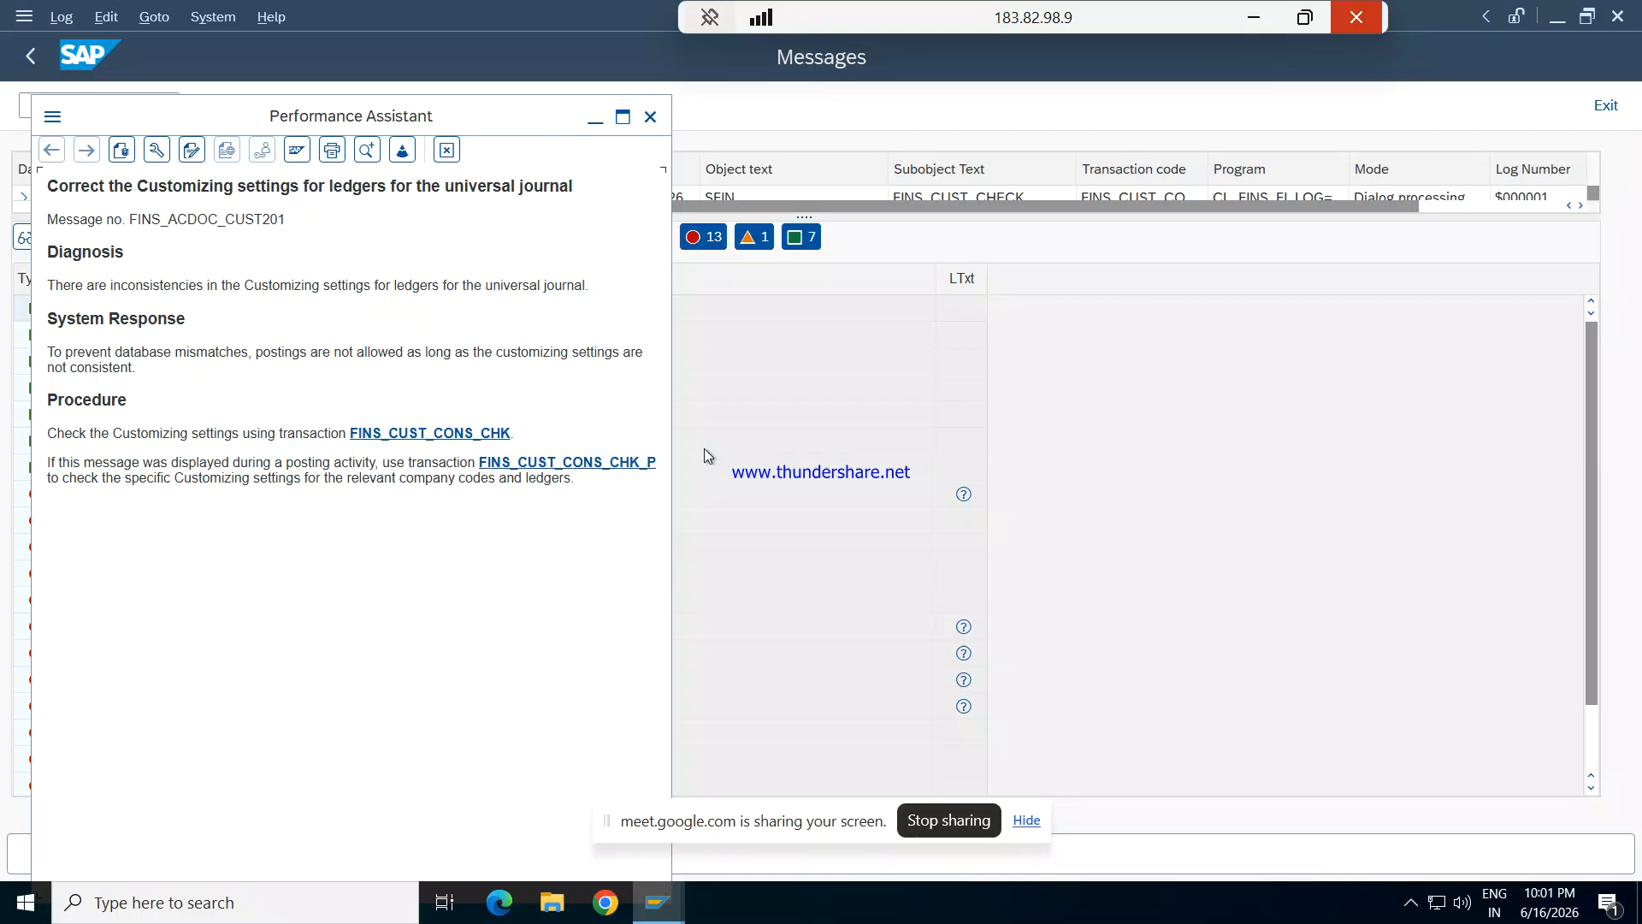
pyautogui.moveTo(555, 118); pyautogui.dragTo(1029, 257)
pyautogui.click(941, 265)
pyautogui.moveTo(987, 263); pyautogui.dragTo(1240, 236)
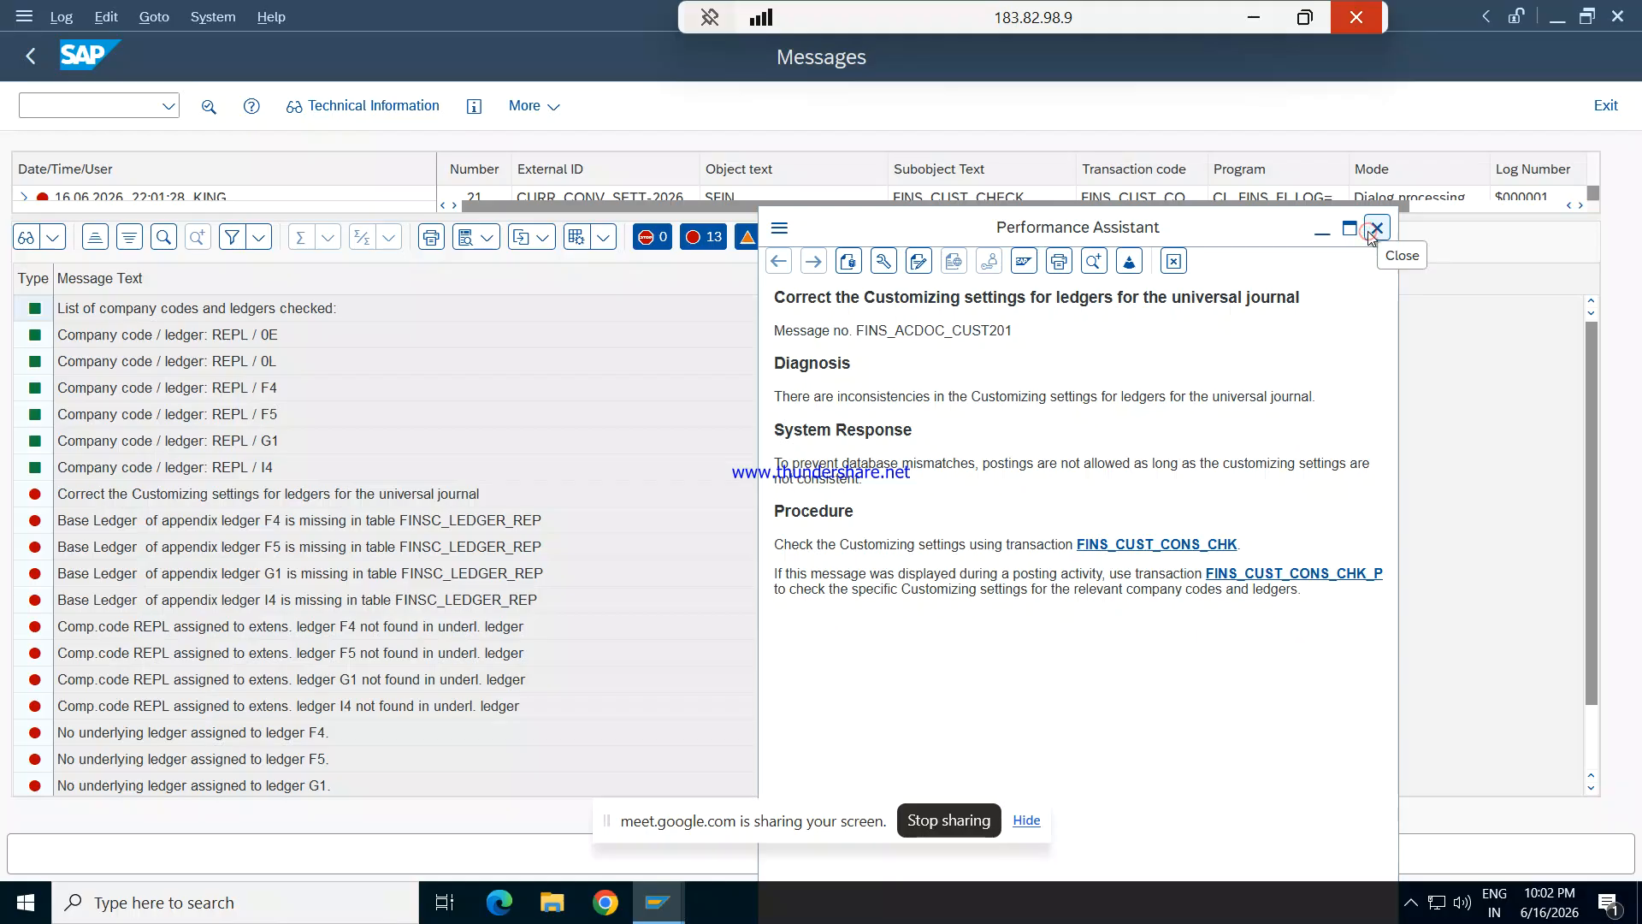
# - Open the ledger Customizing with transaction finsc_ledger and dismiss the consistency check messages
pyautogui.click(105, 105)
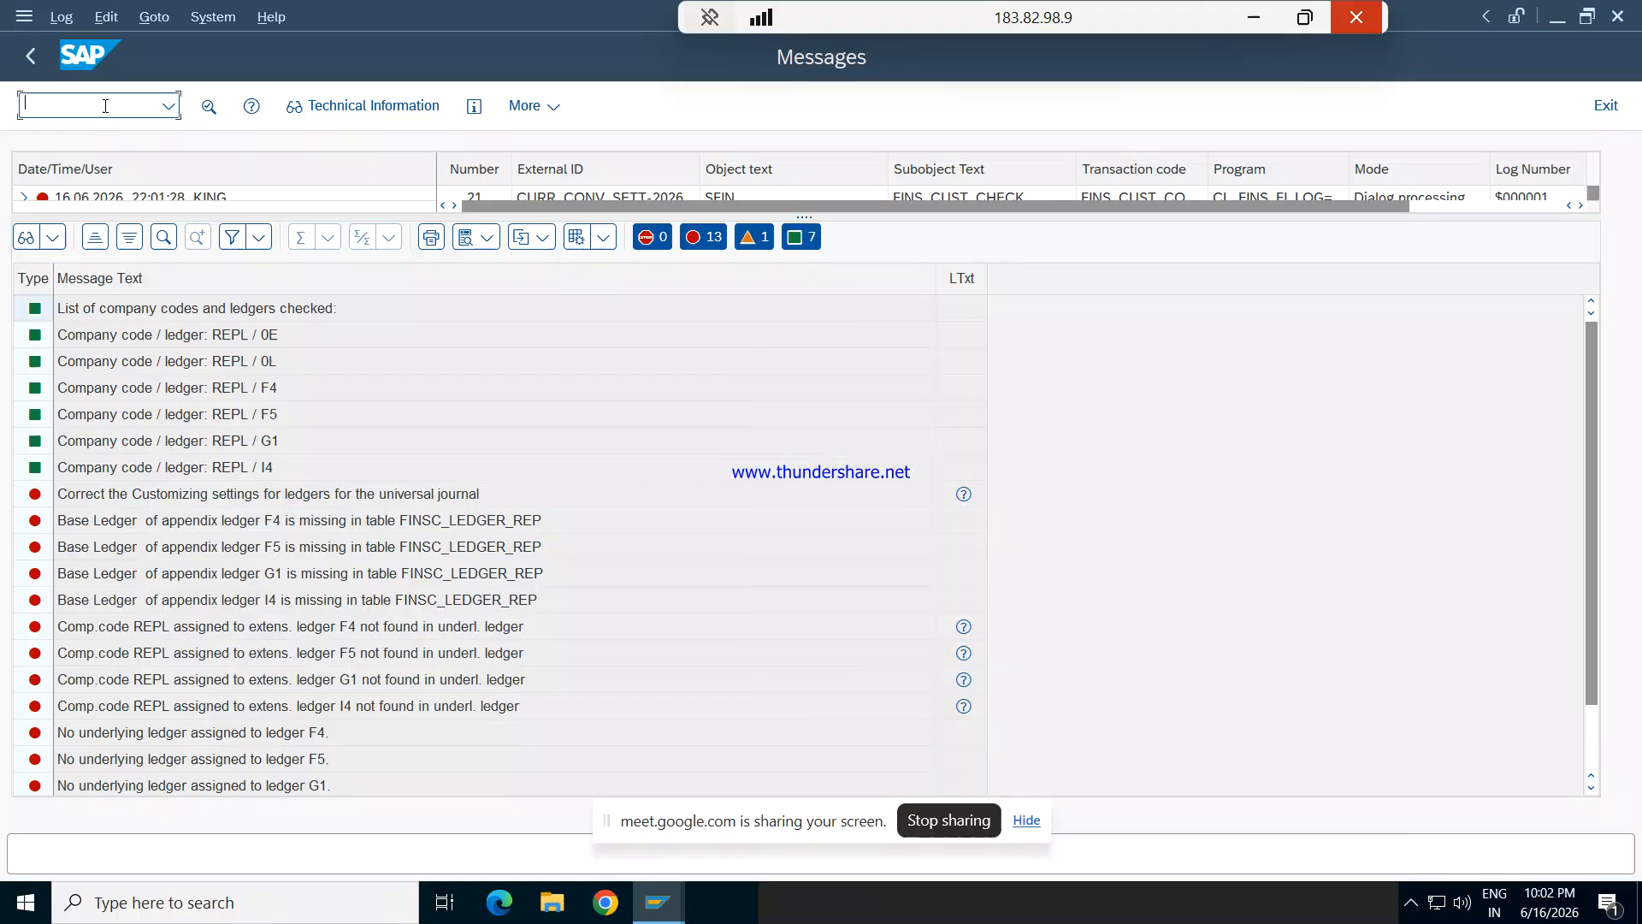
pyautogui.write('/nfinsc_')
pyautogui.write('ledger')
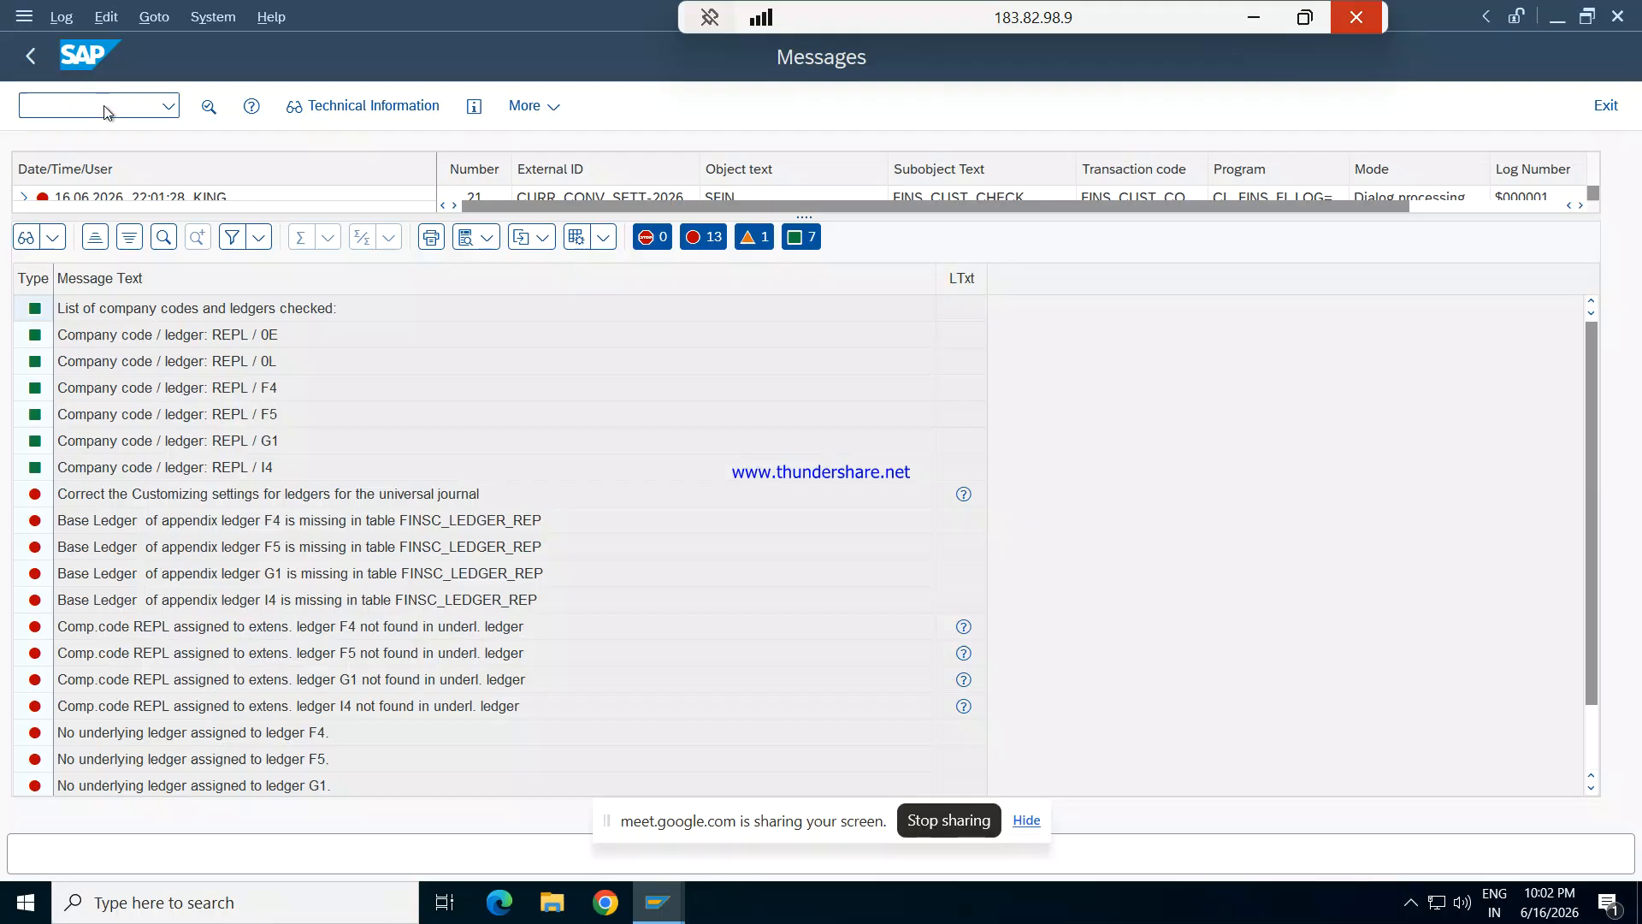
pyautogui.press('Return')
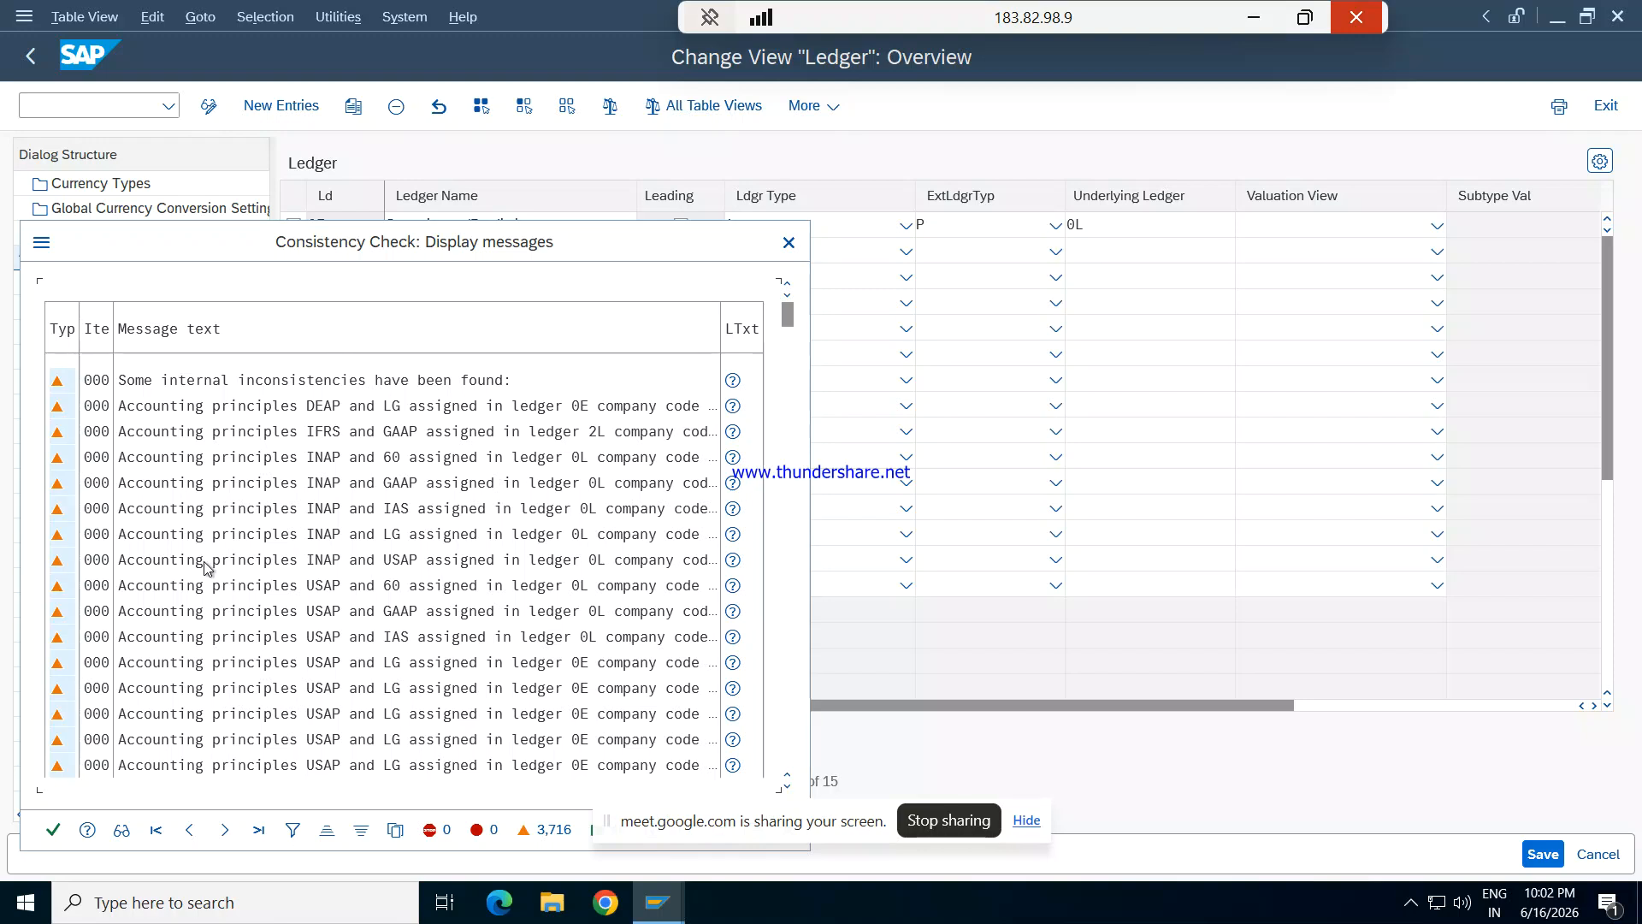
pyautogui.click(53, 832)
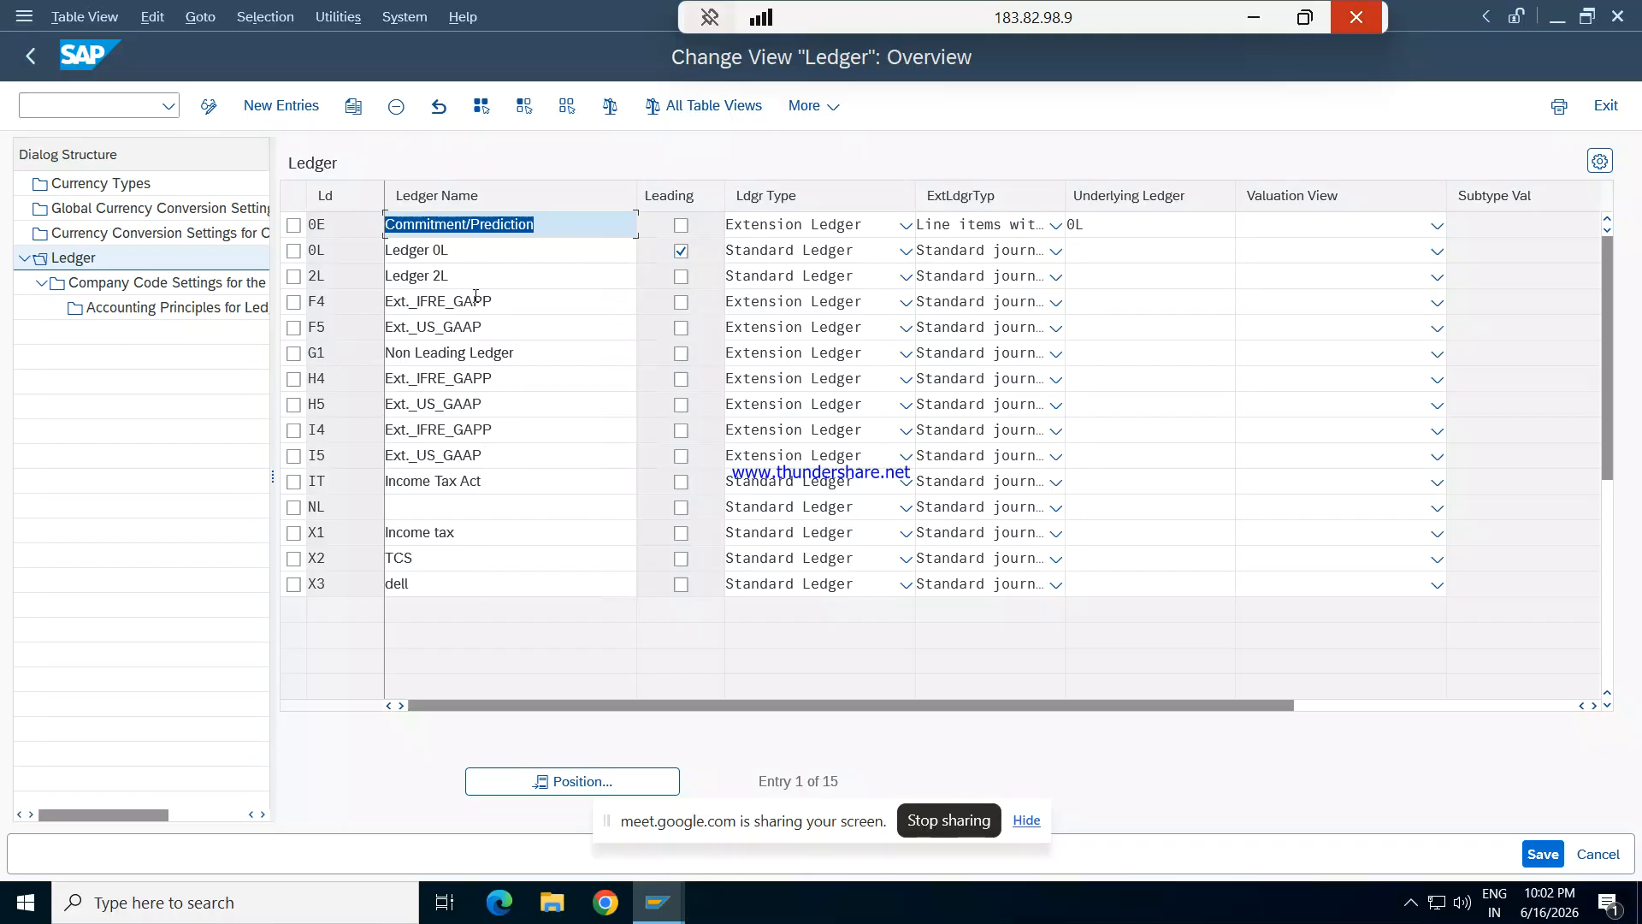
# - Open the company code settings for ledger F4, dismiss the consistency check messages and locate company code REPL
pyautogui.click(293, 302)
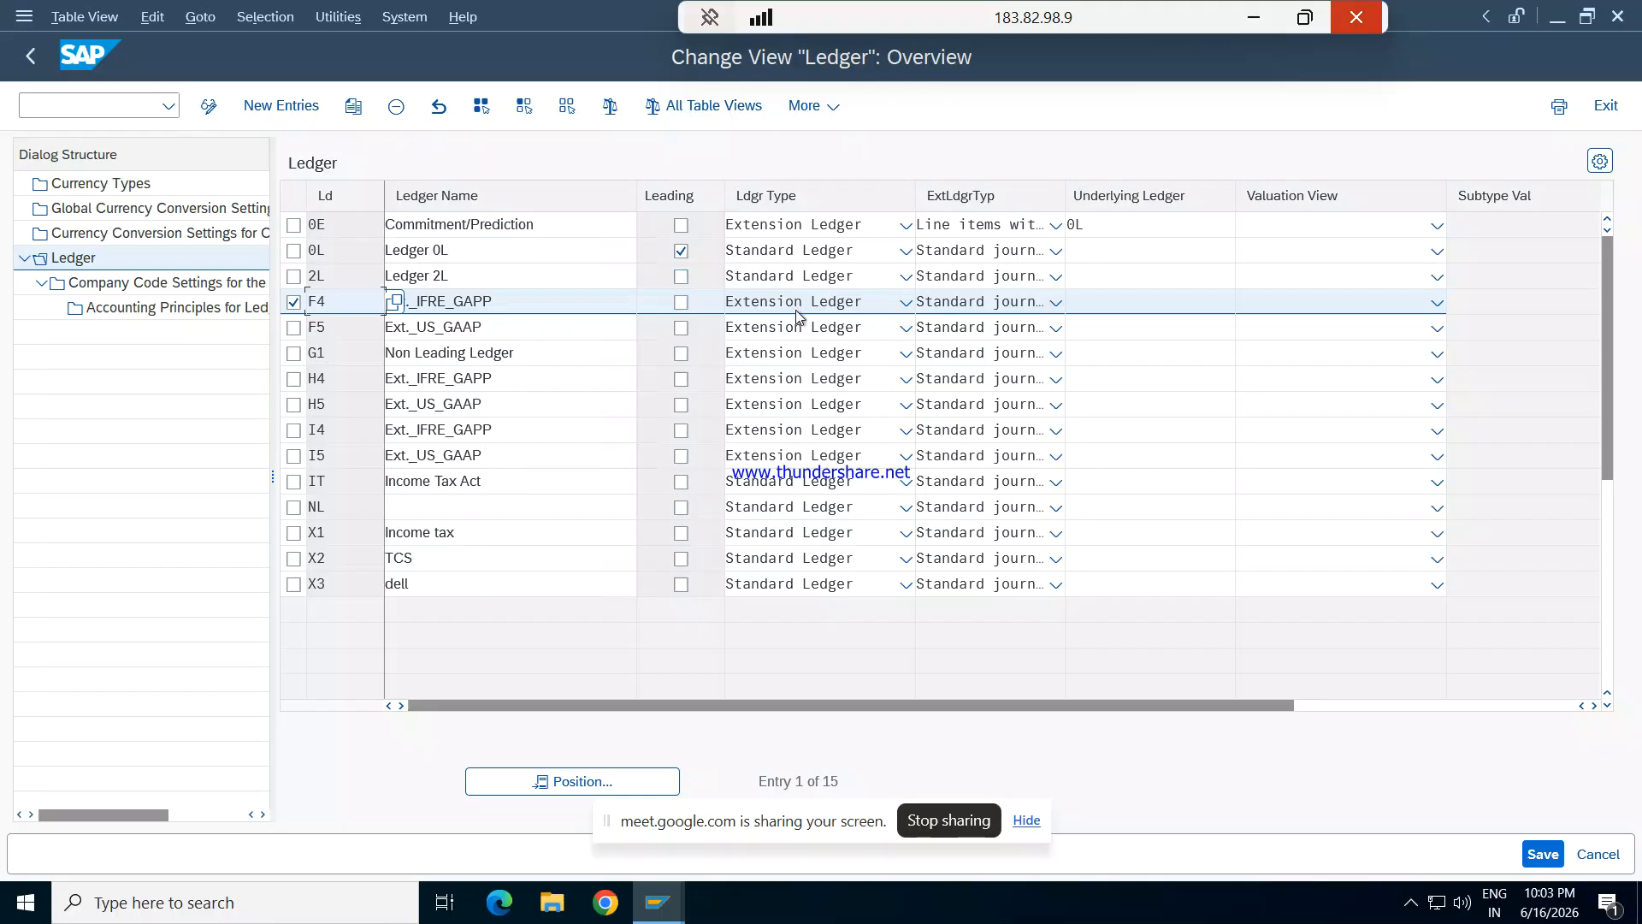
pyautogui.doubleClick(146, 283)
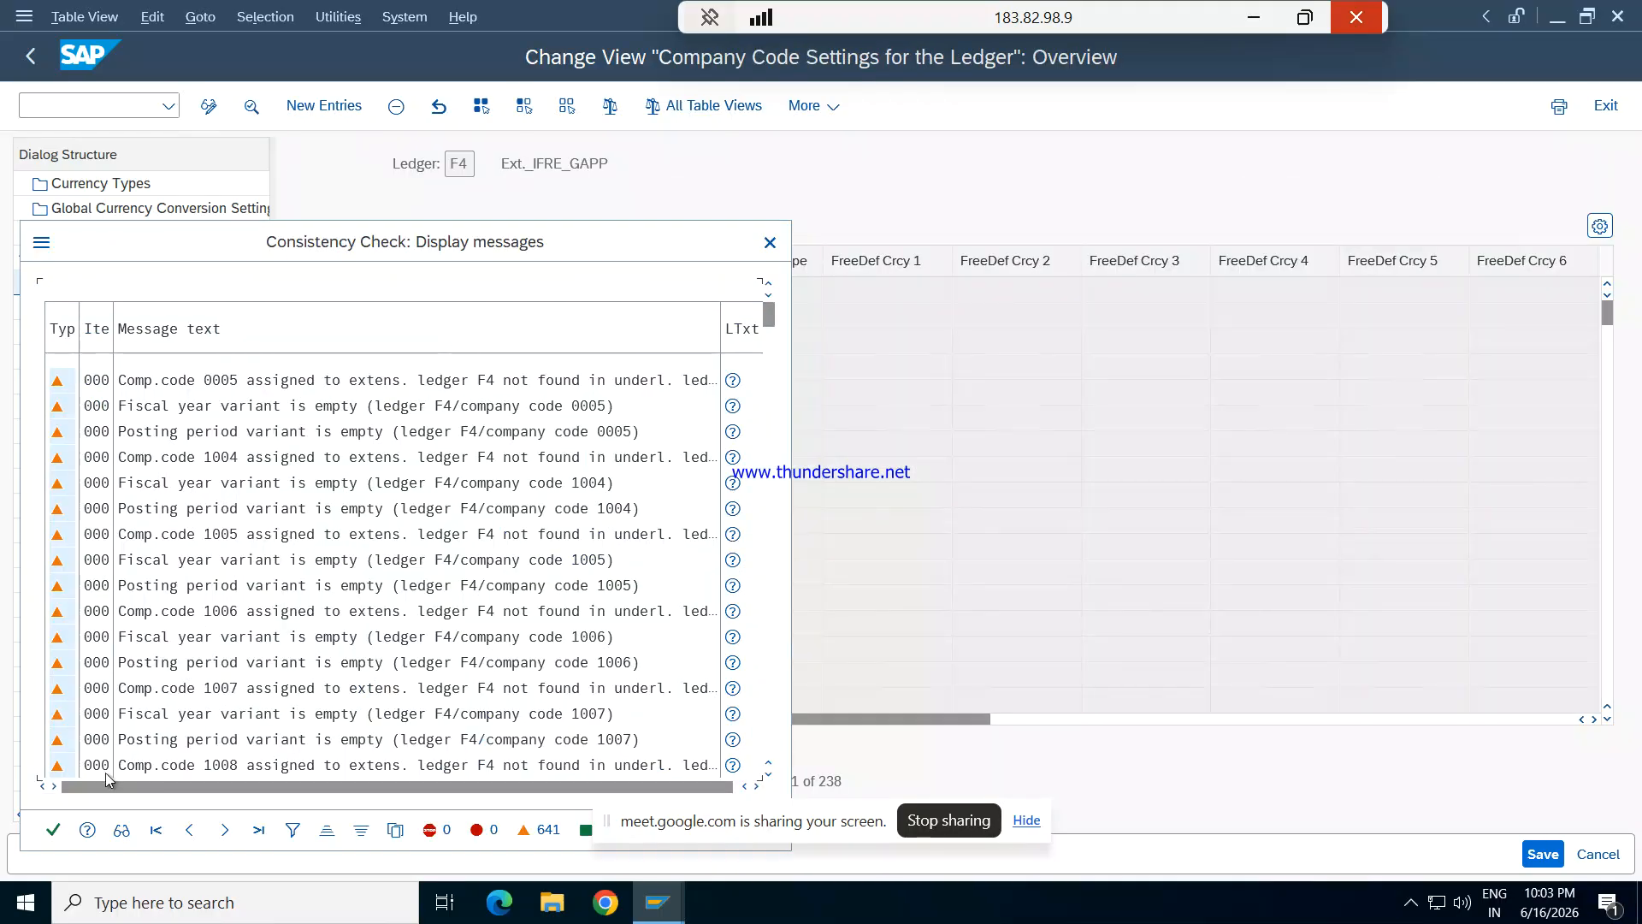
pyautogui.click(52, 830)
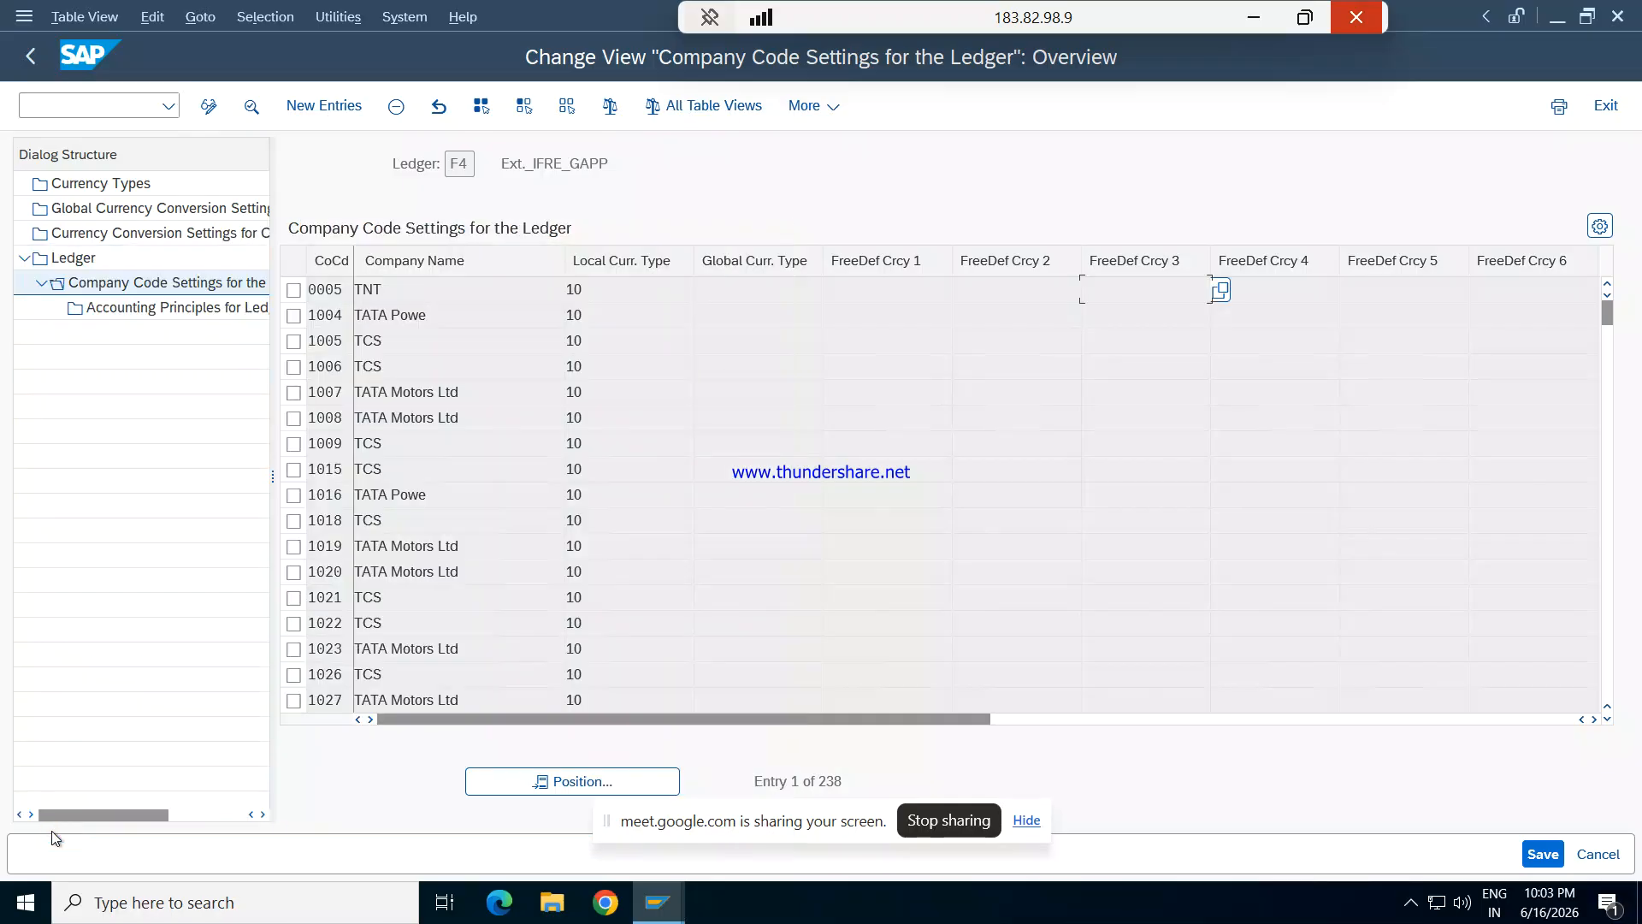
pyautogui.click(544, 780)
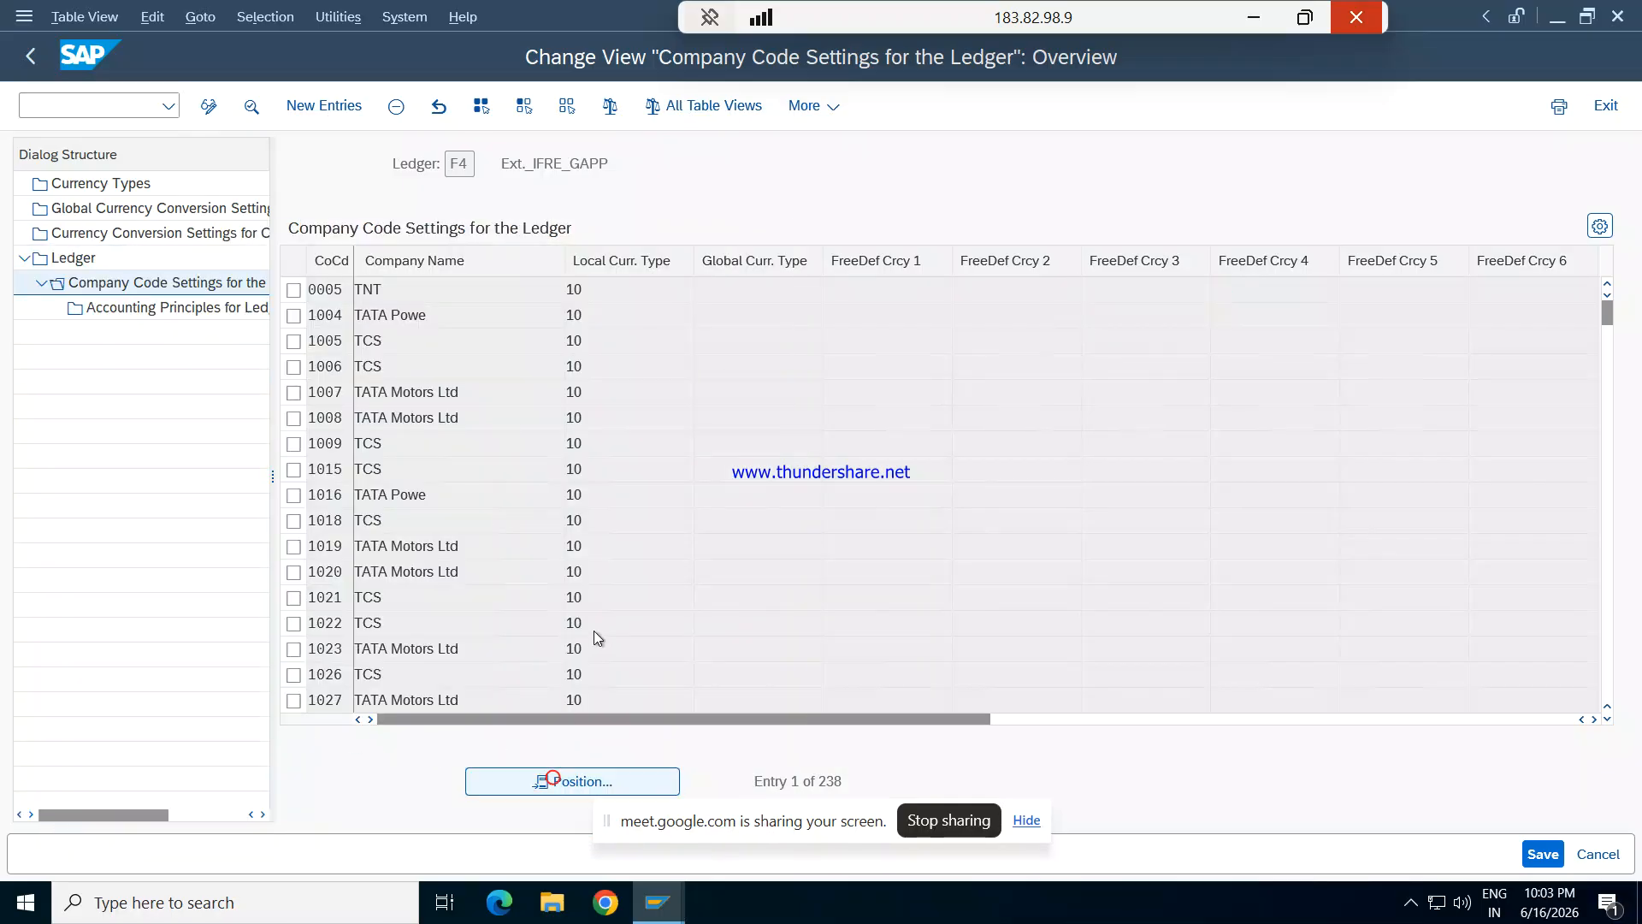
pyautogui.write('re')
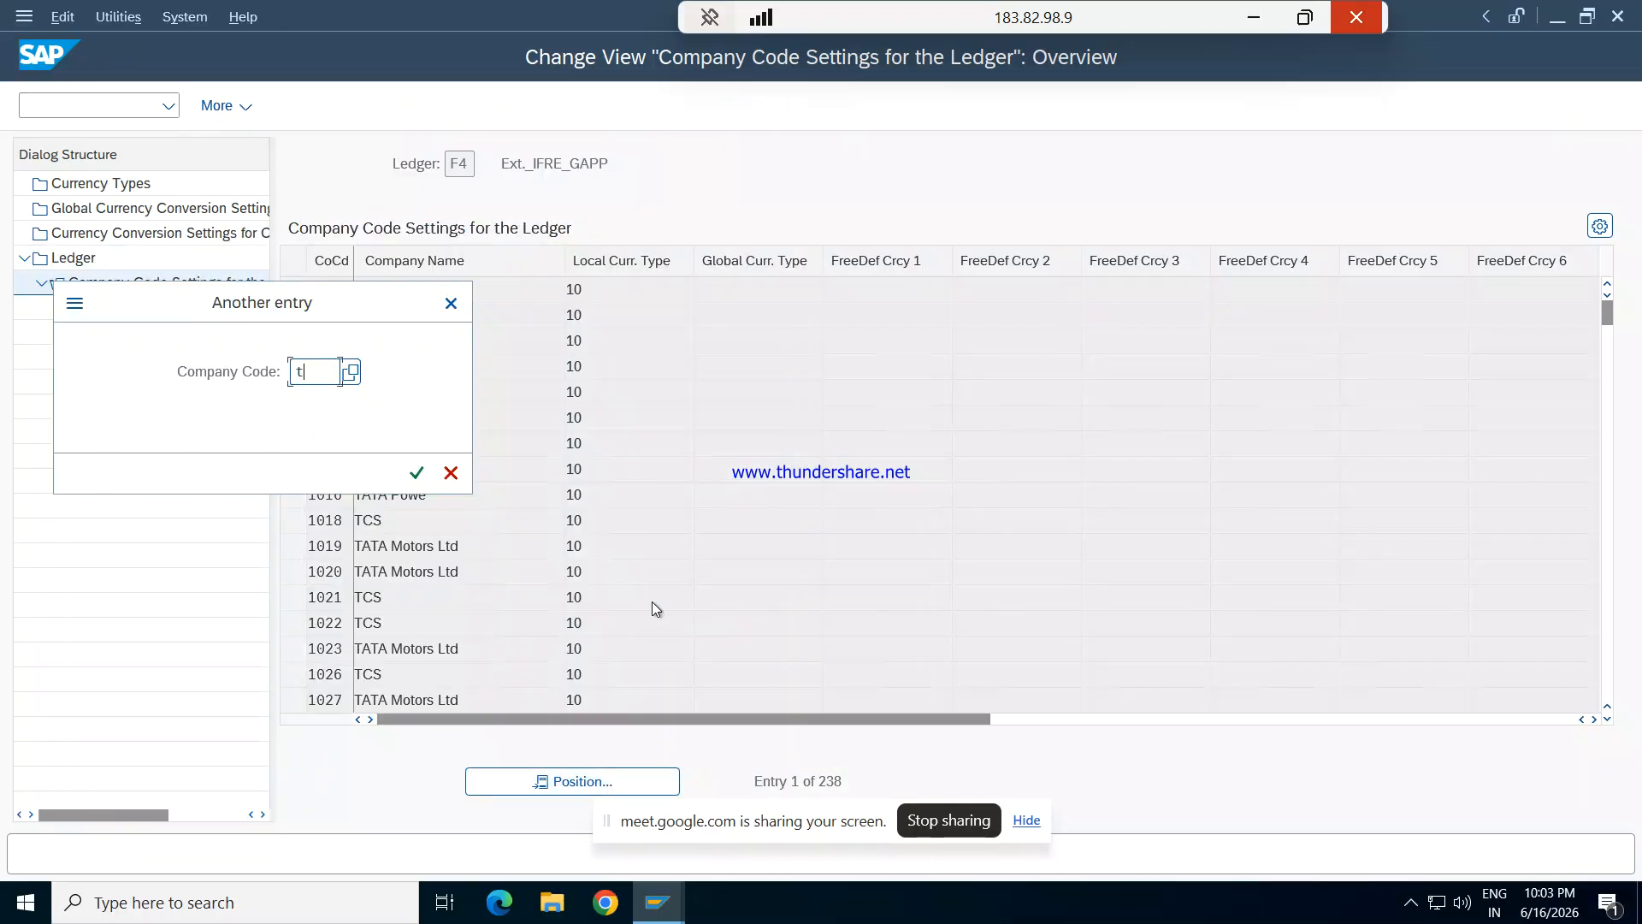
pyautogui.write('pl')
pyautogui.press('Return')
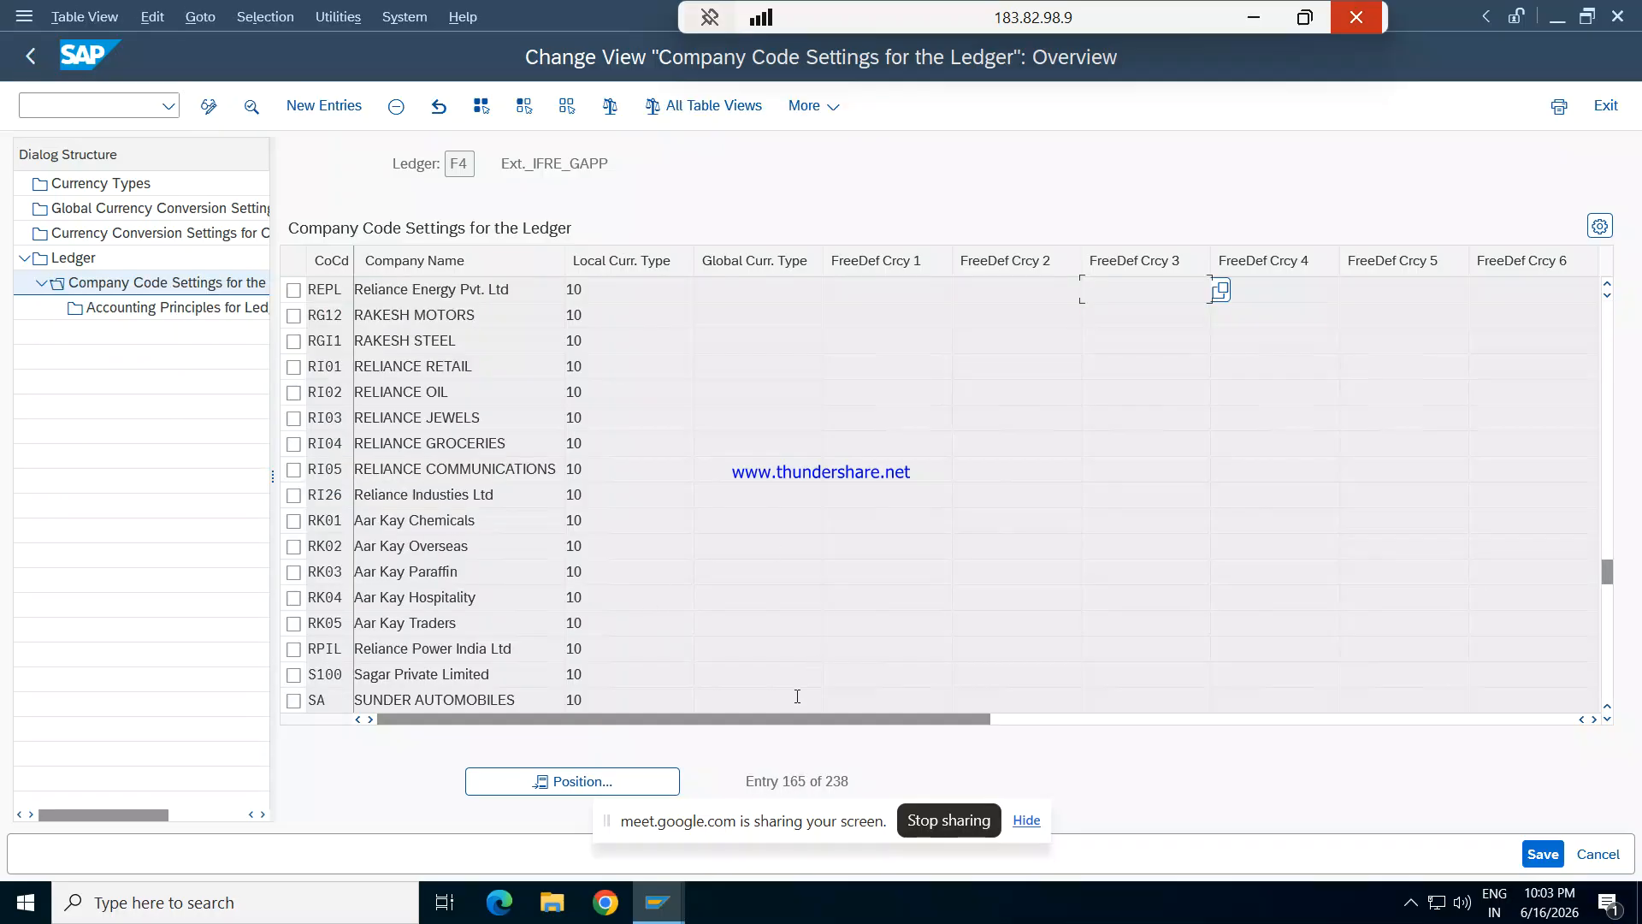
# - Assign accounting principle GAAP to company code REPL in ledger F4 and save it under the proposed customizing request
pyautogui.moveTo(783, 723); pyautogui.dragTo(1114, 717)
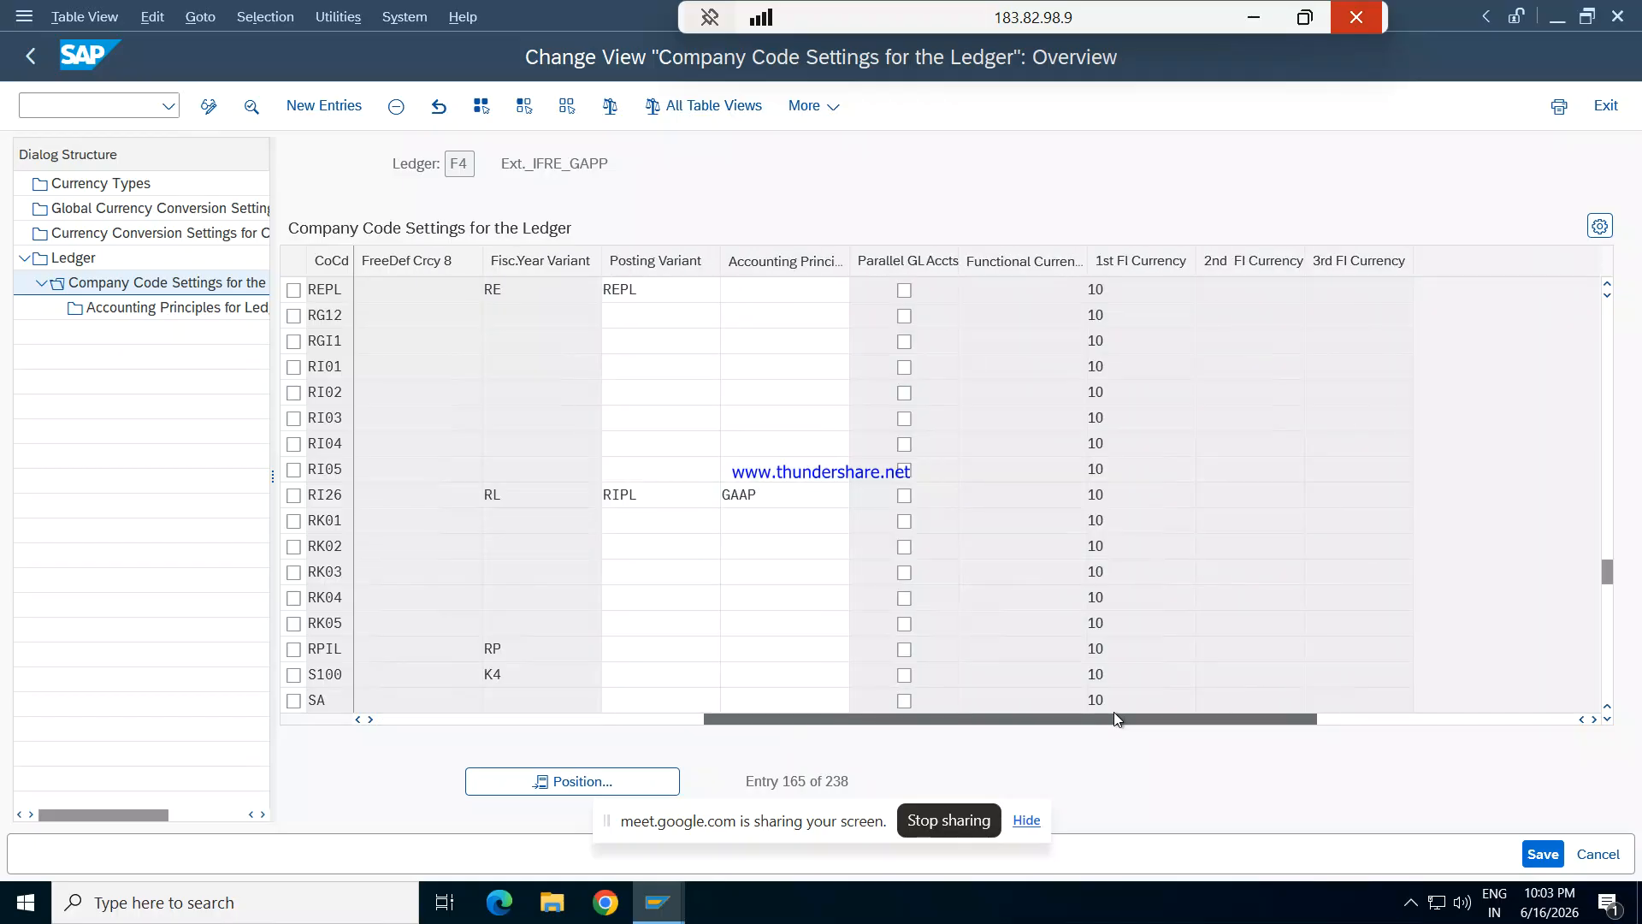
pyautogui.click(796, 292)
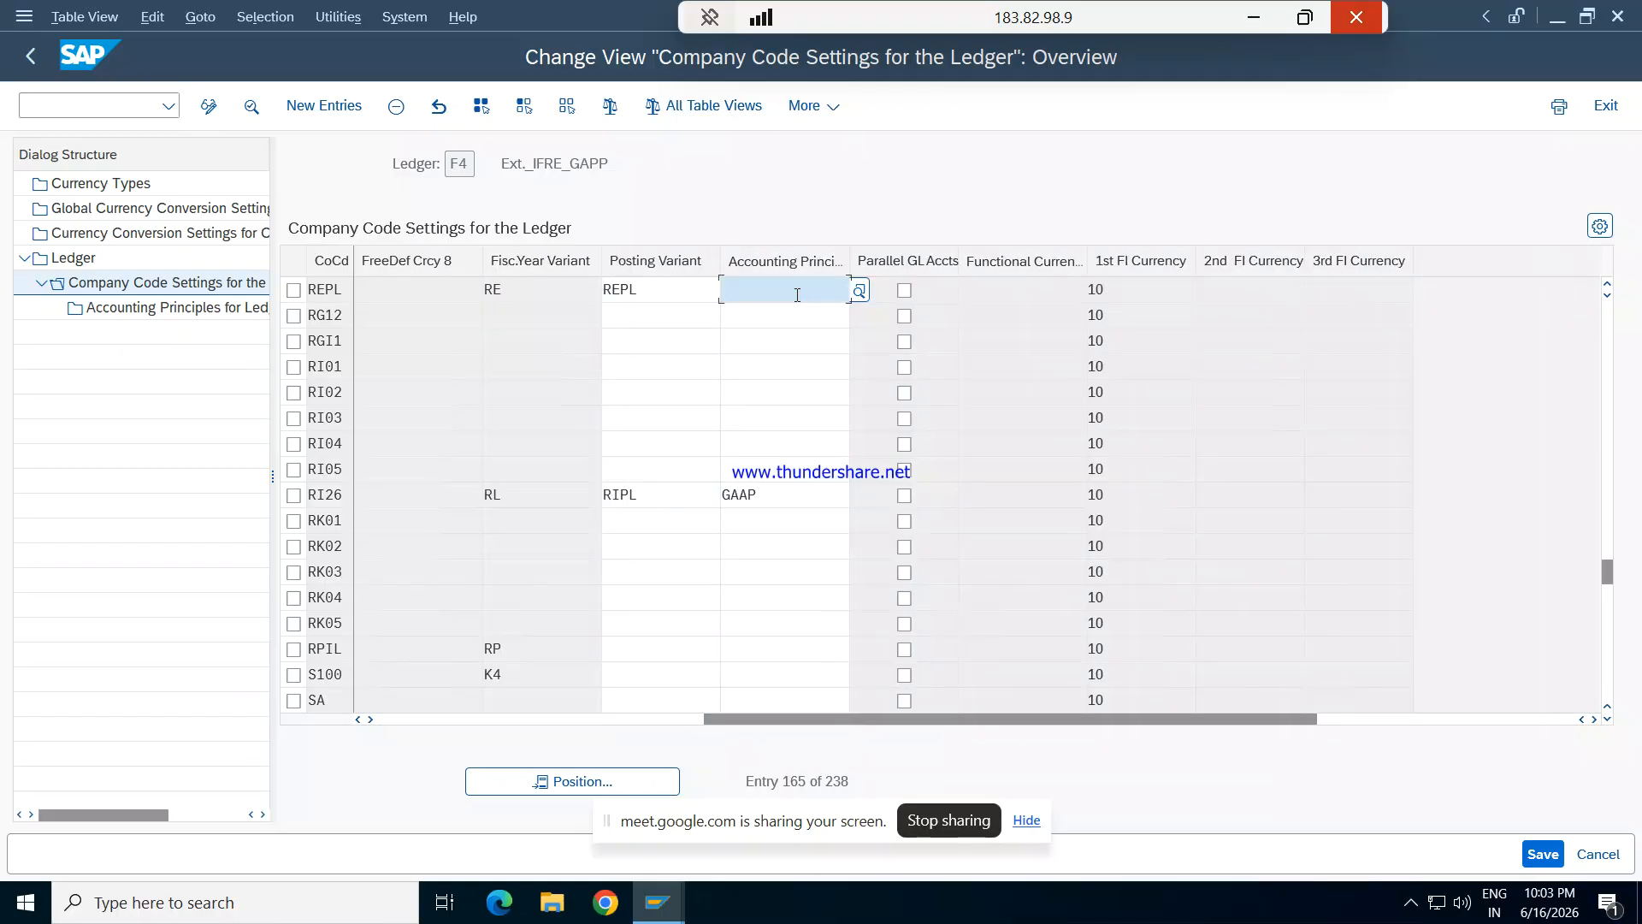
pyautogui.write('gAAP')
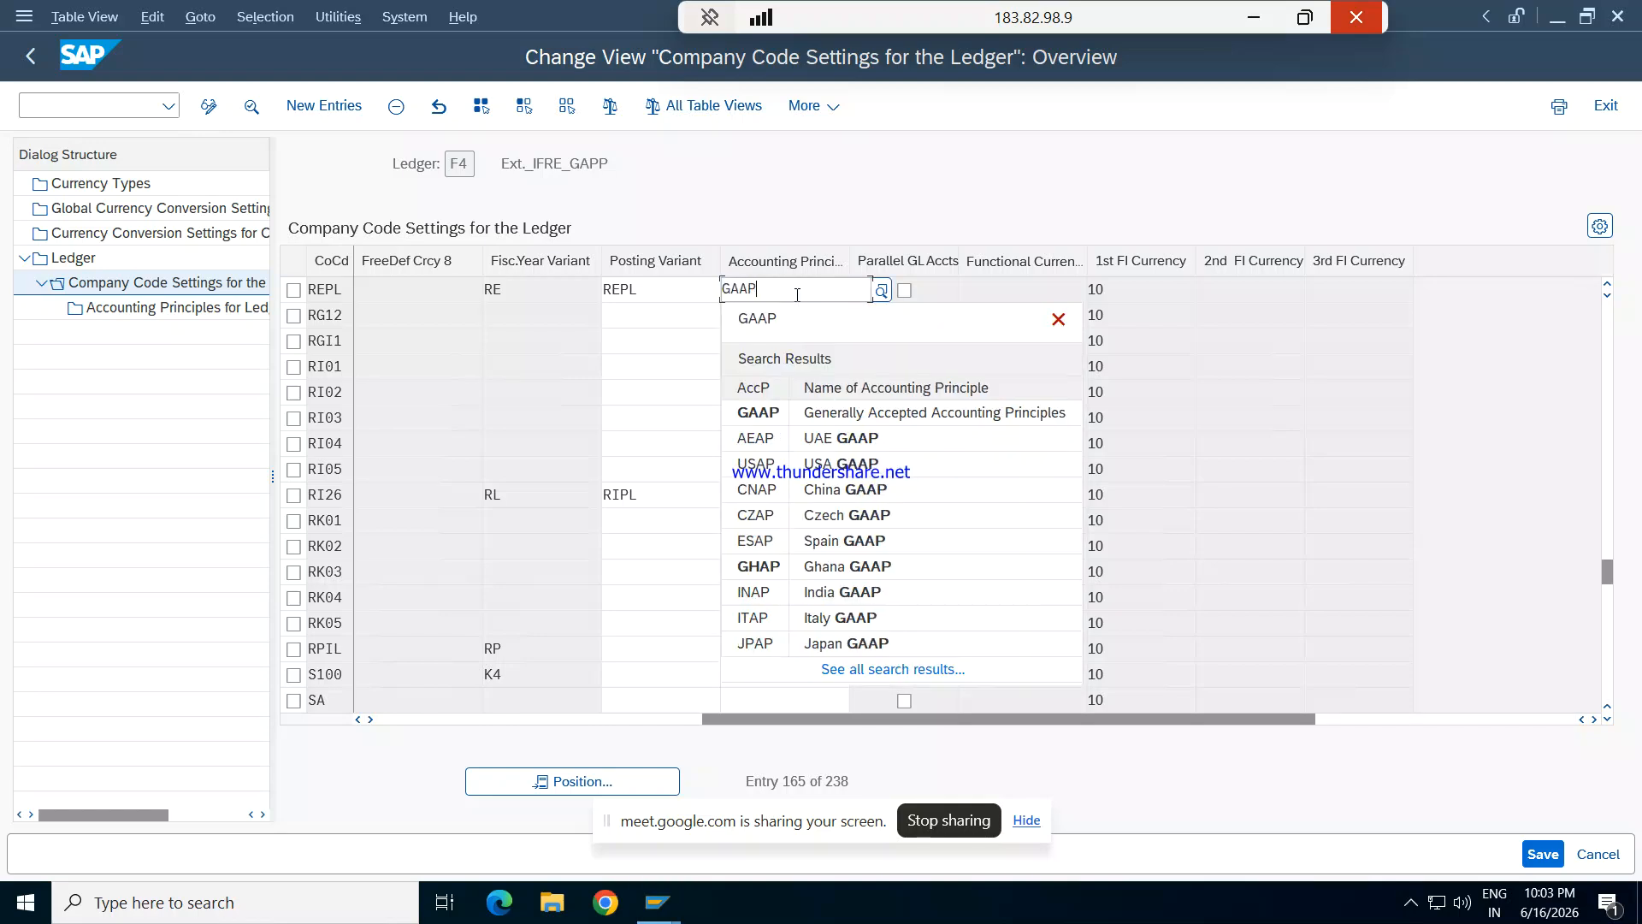
pyautogui.click(851, 417)
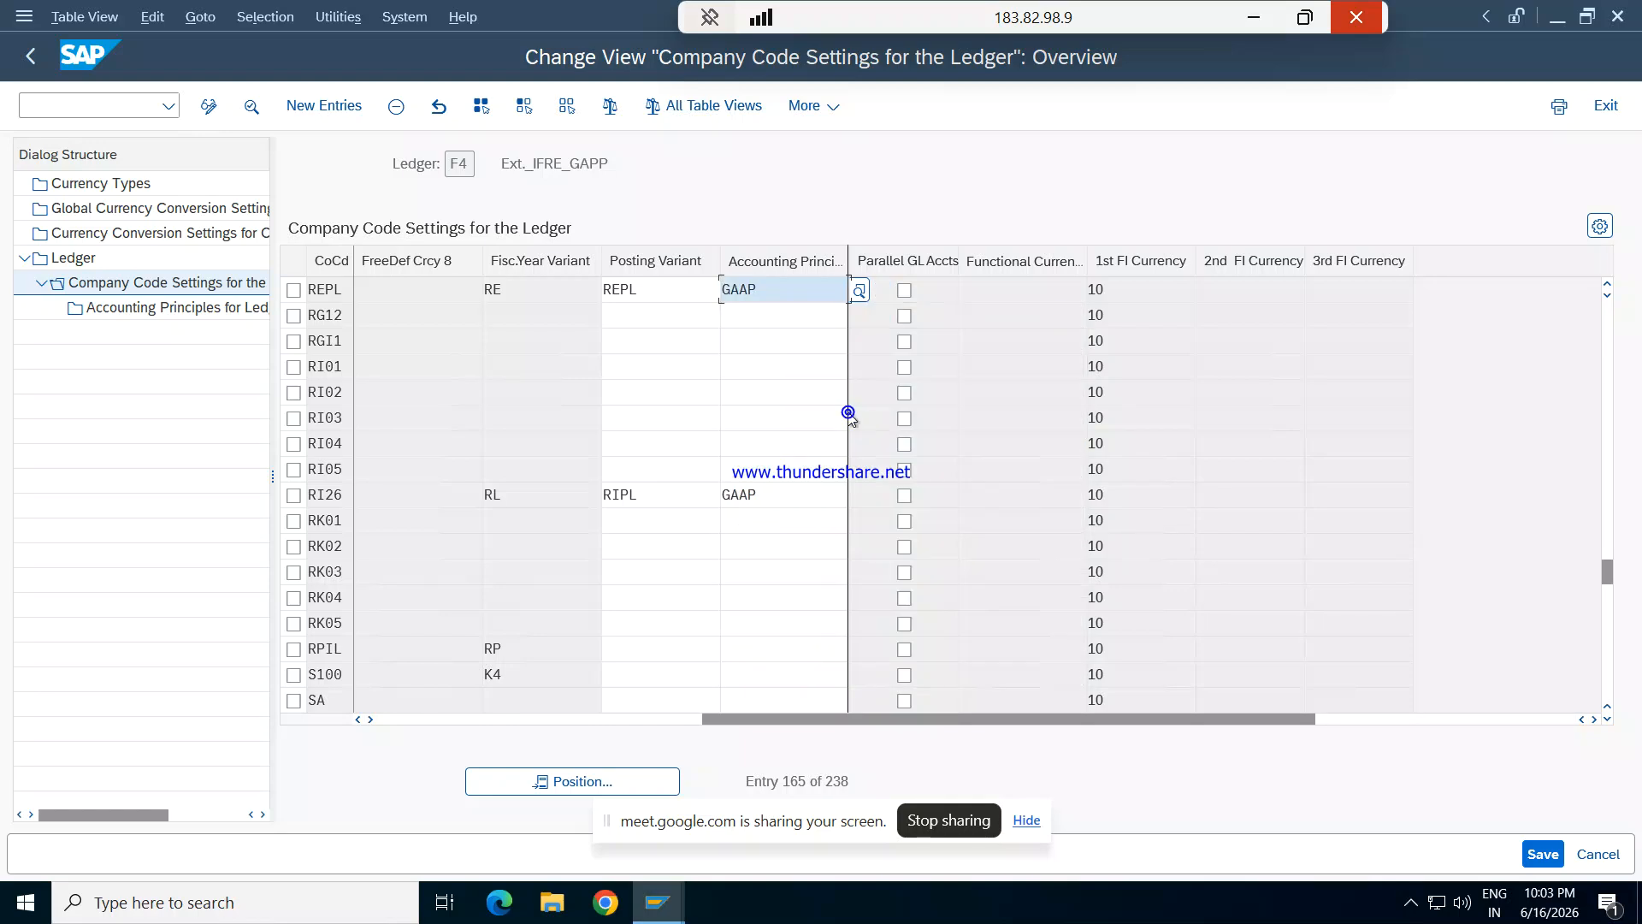
pyautogui.click(1537, 854)
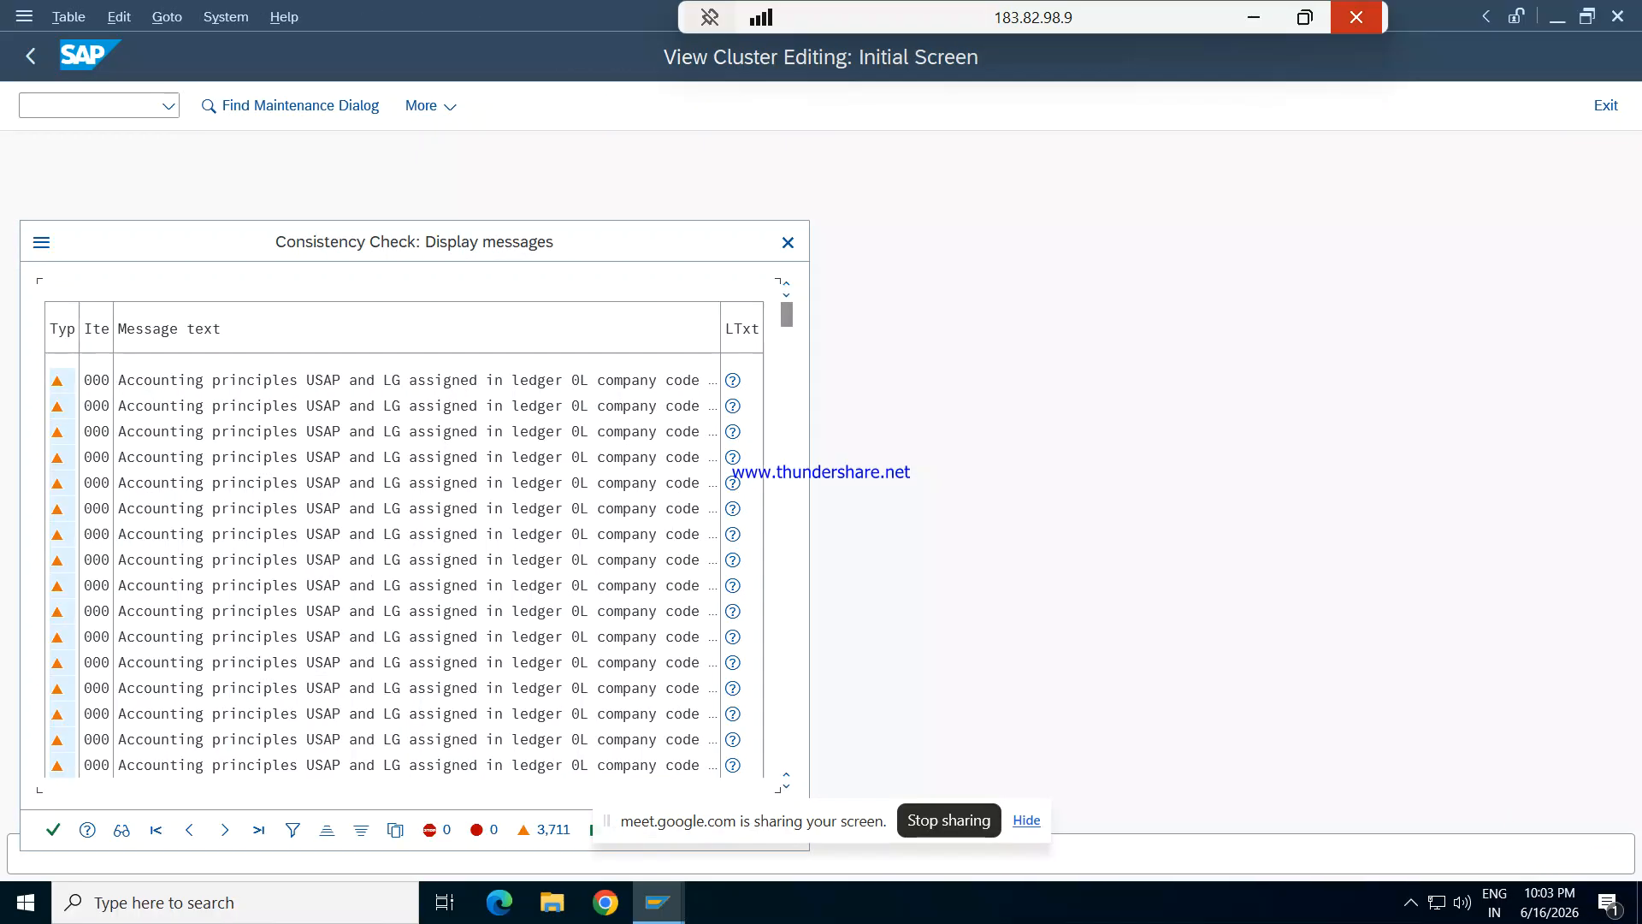
pyautogui.click(52, 828)
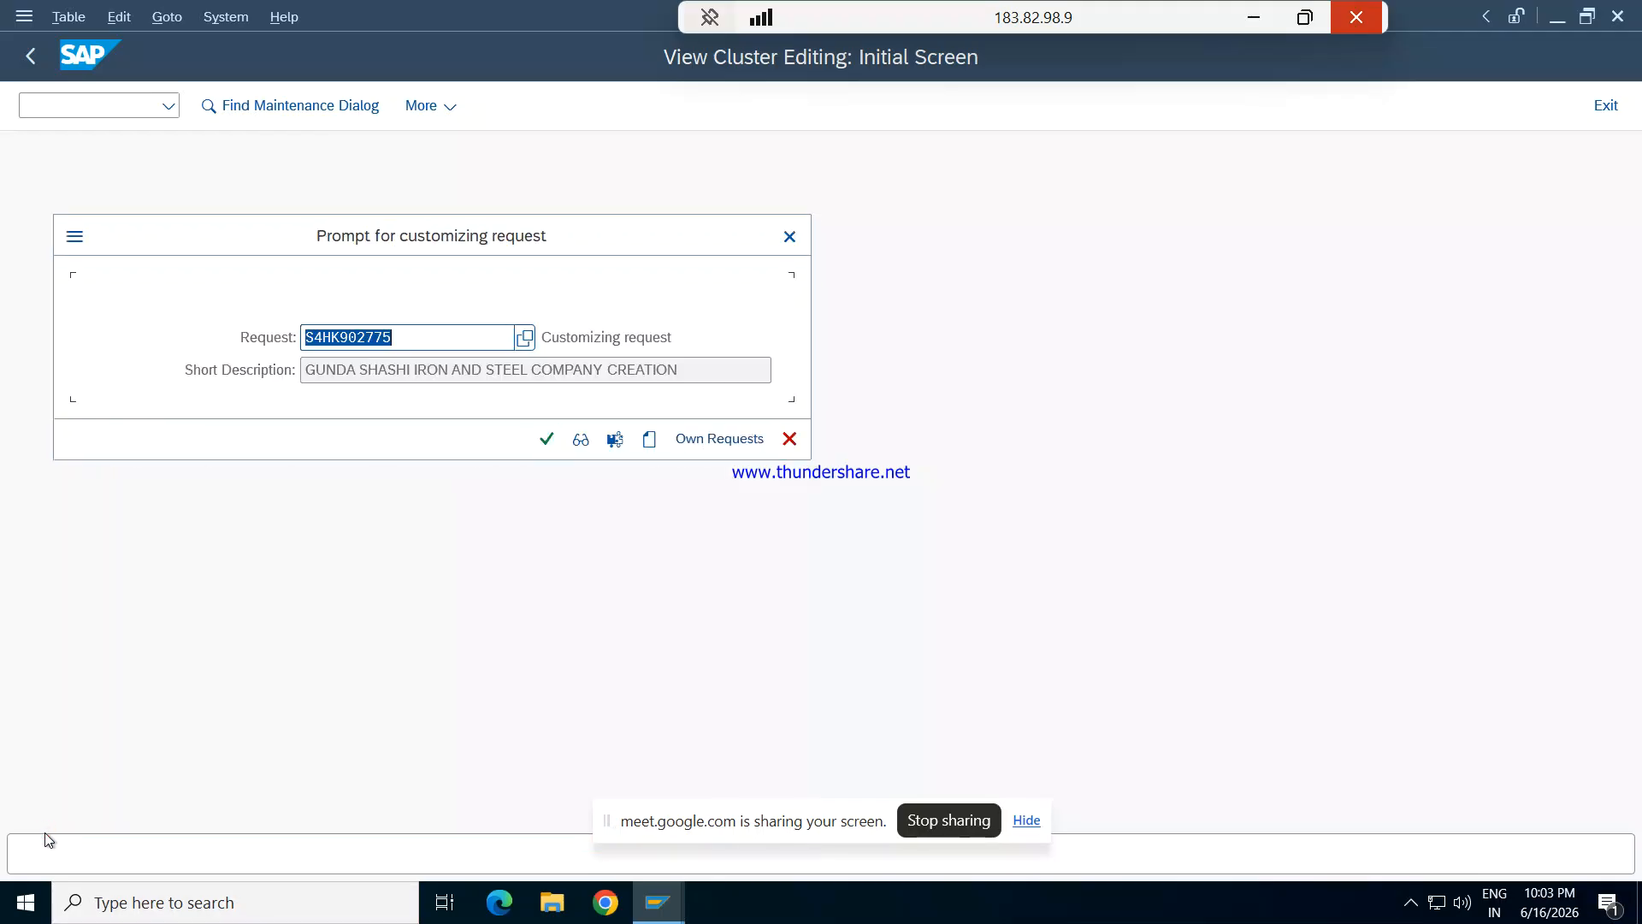
pyautogui.click(545, 440)
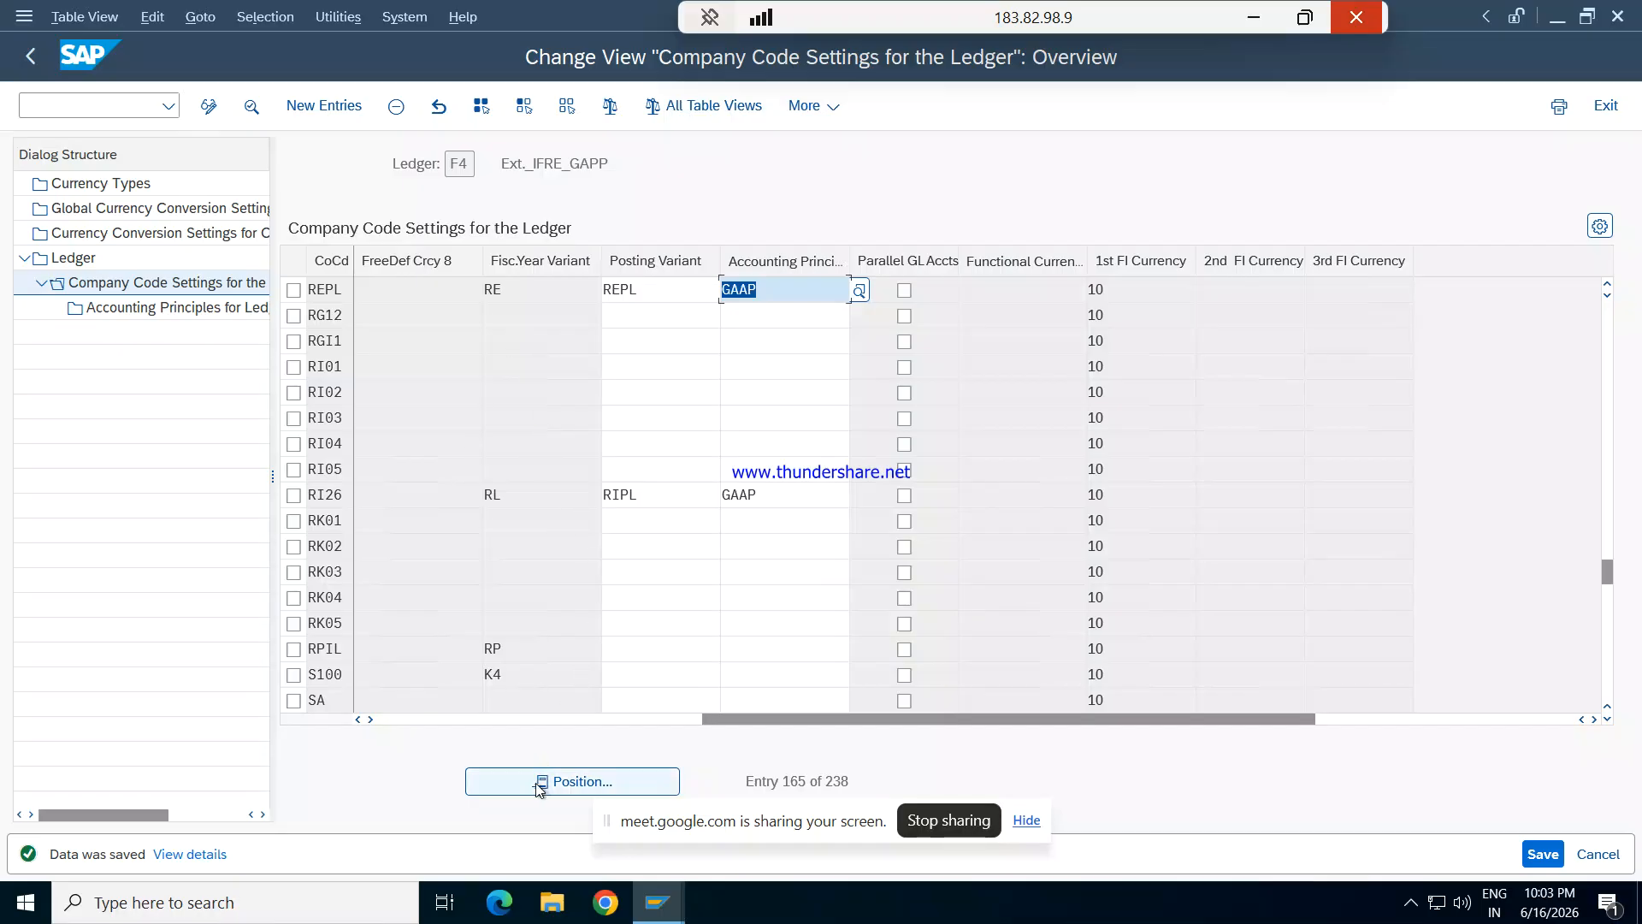
# - Return to the ledger overview, open the company code settings for ledger F5 and locate company code REPL
pyautogui.click(583, 780)
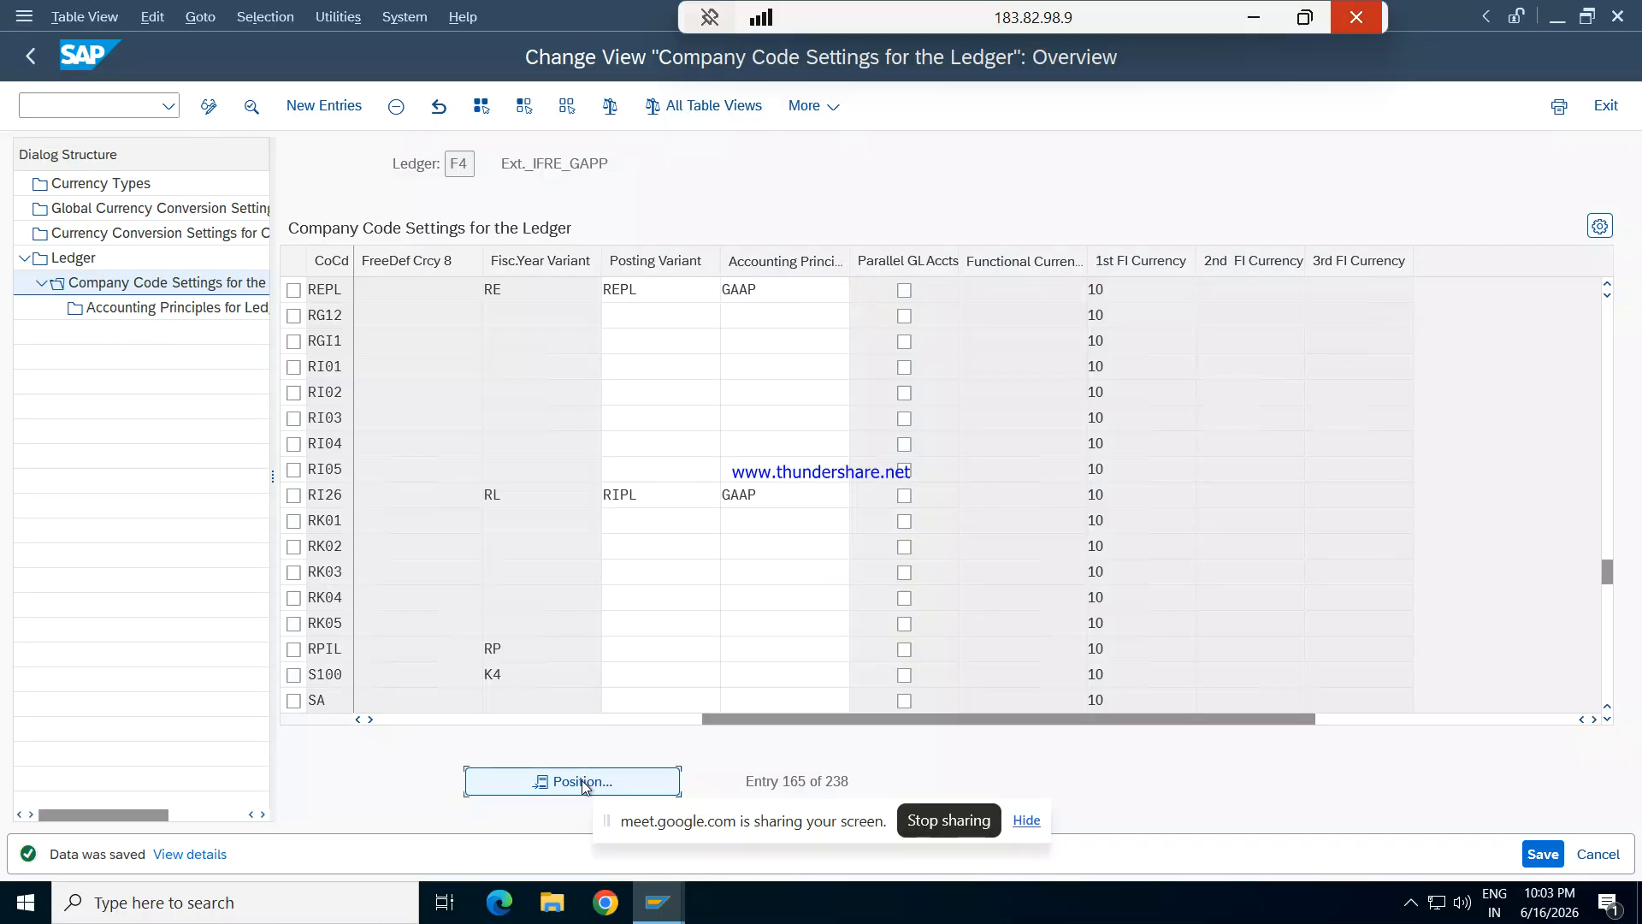
pyautogui.press('Escape')
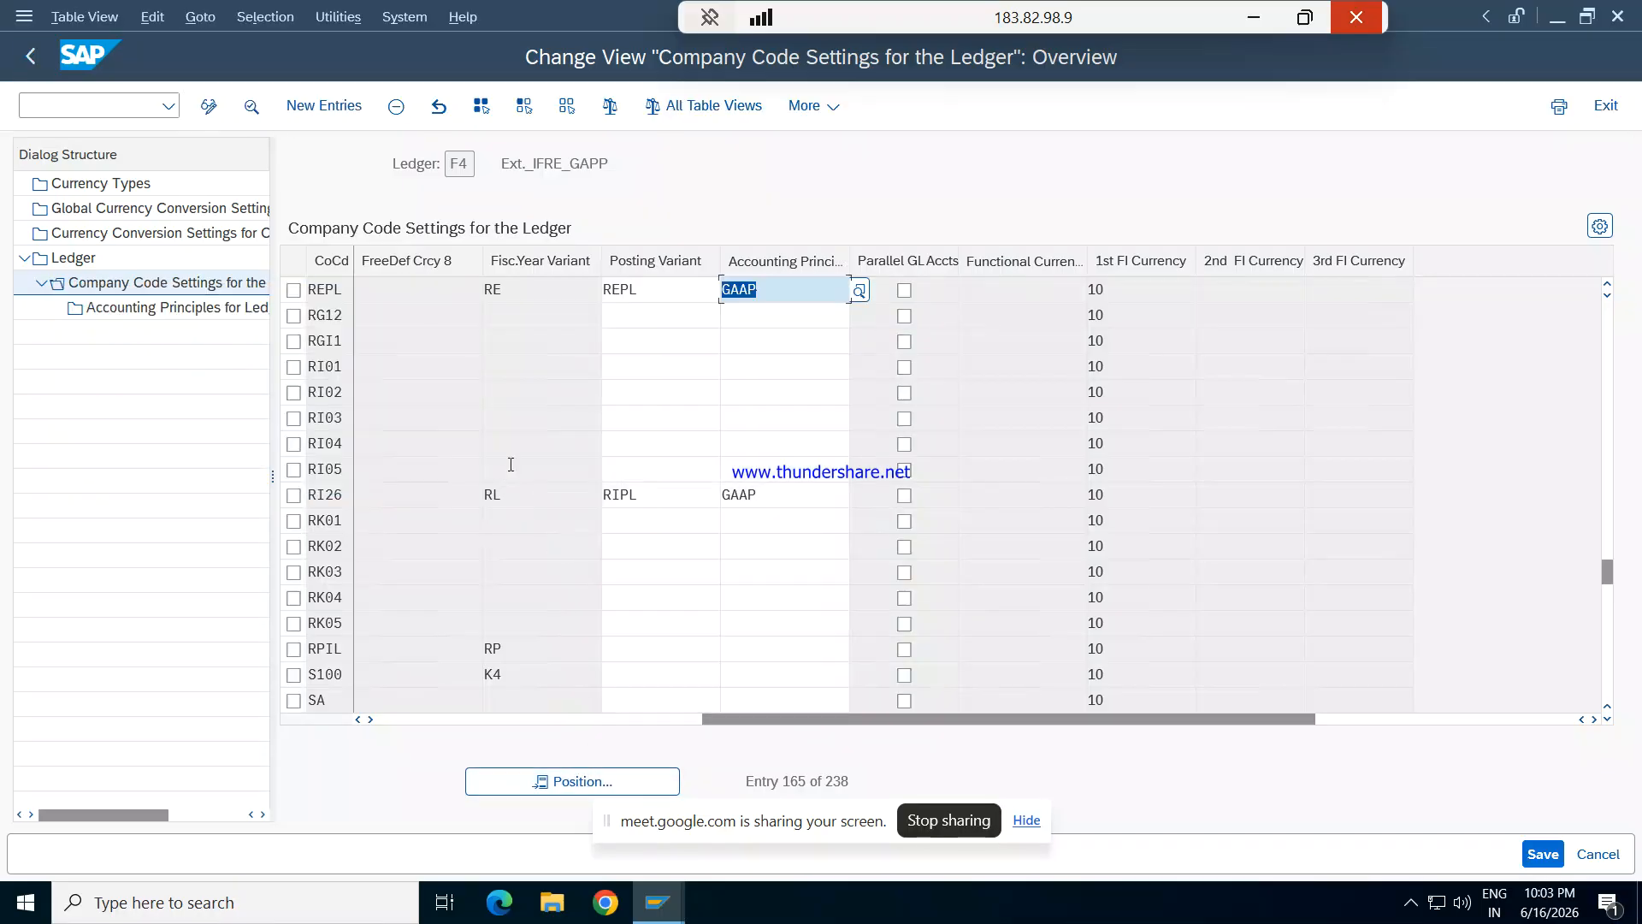
pyautogui.press('F3')
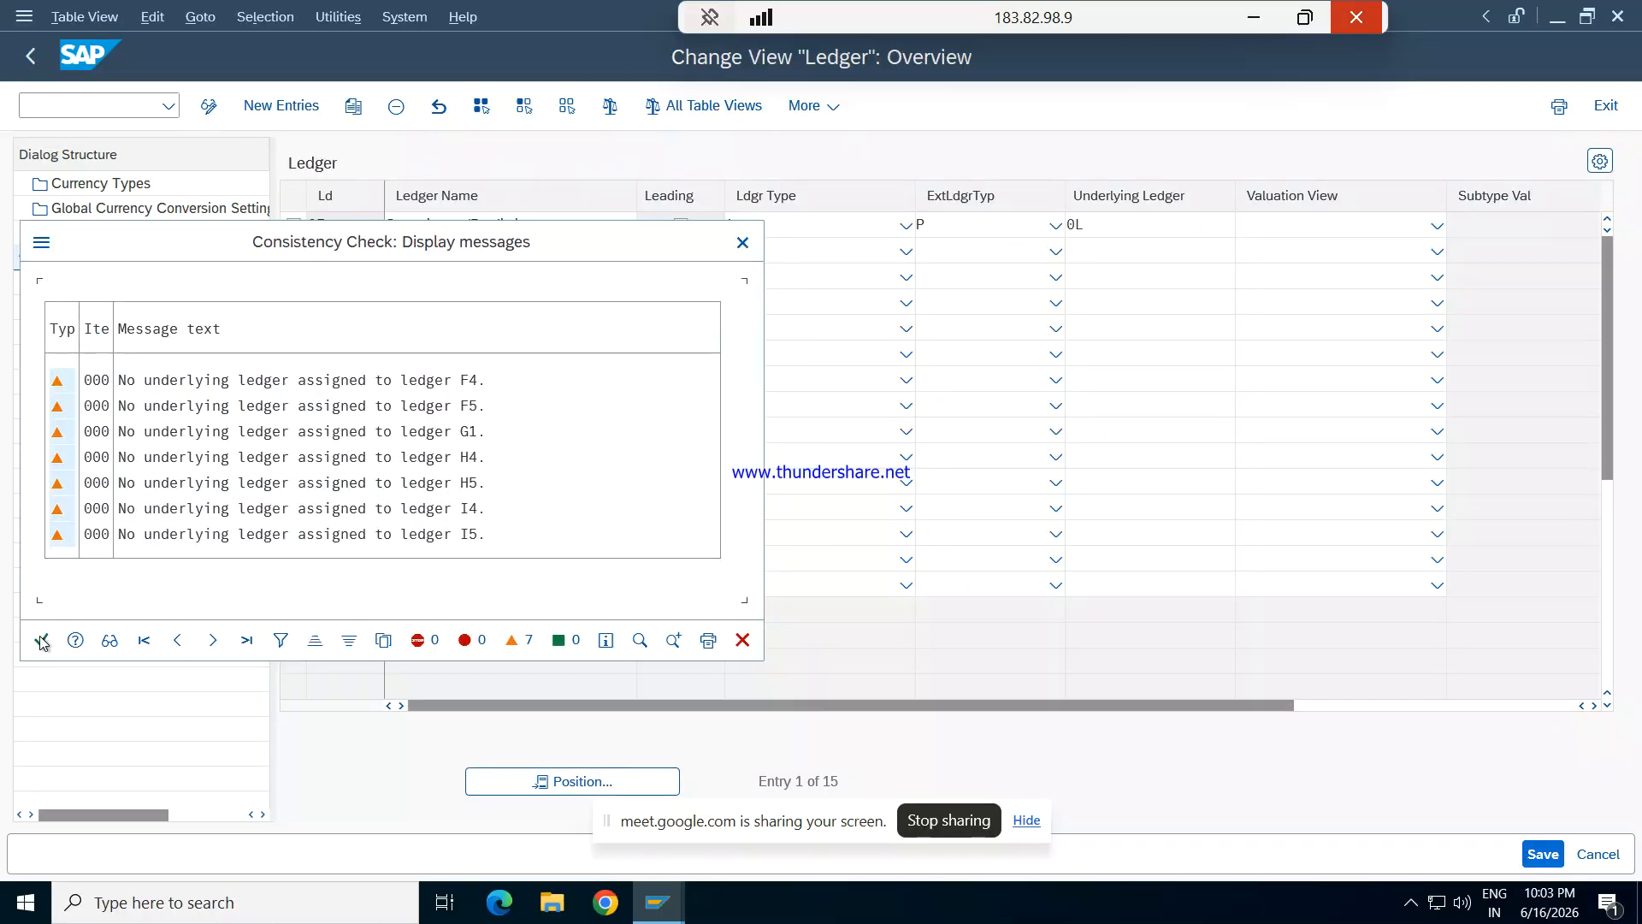
pyautogui.click(41, 639)
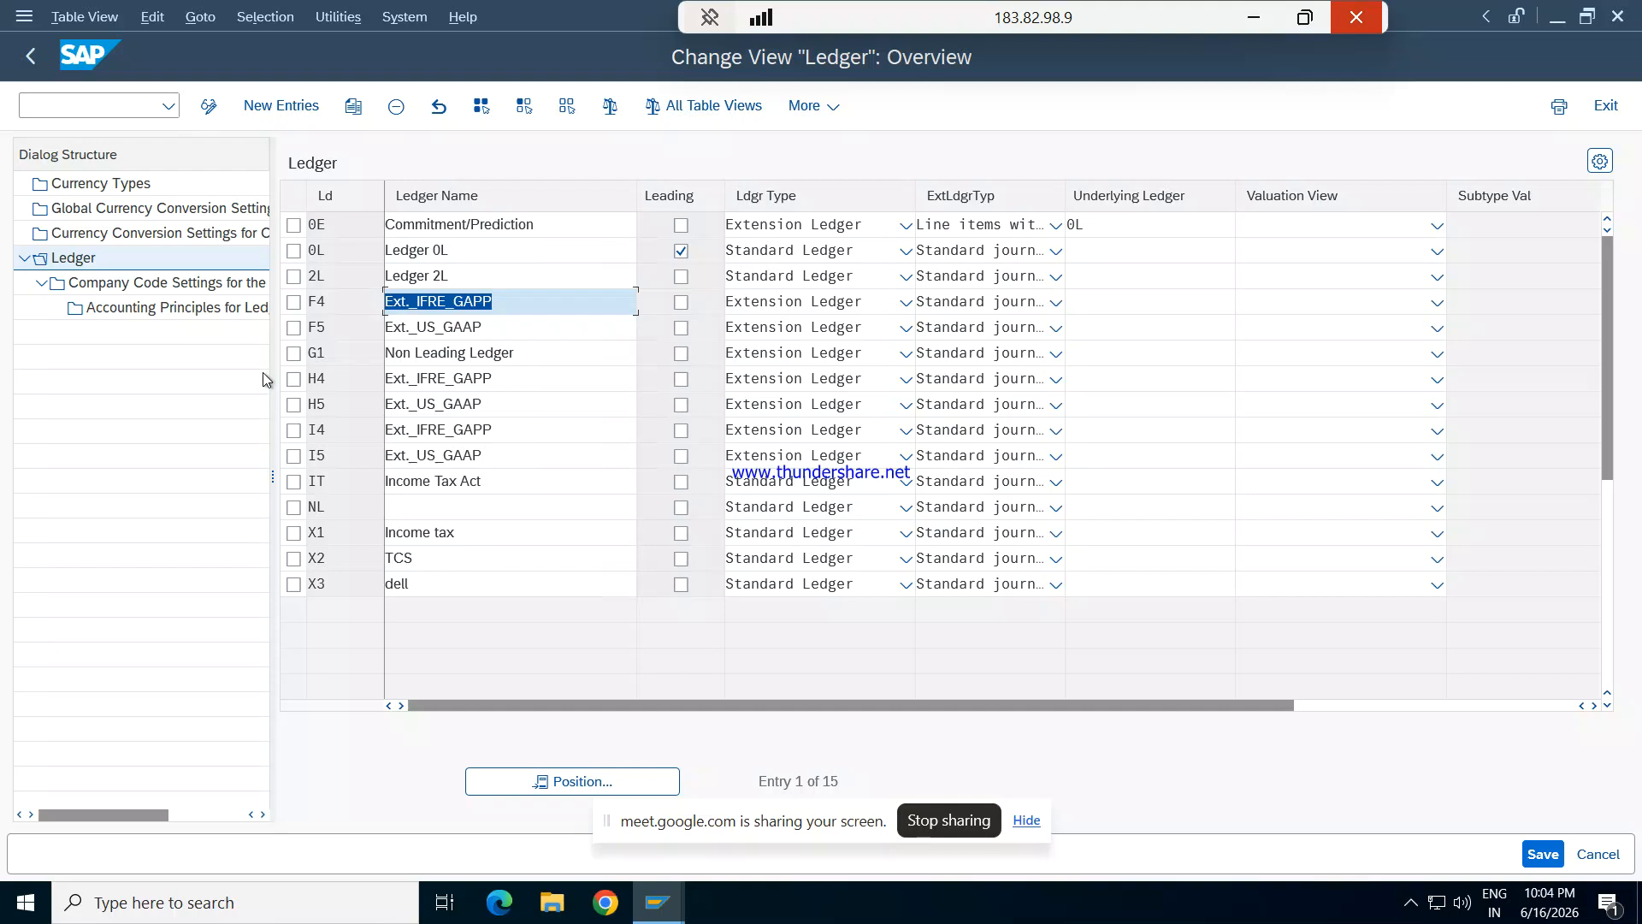
pyautogui.click(293, 328)
pyautogui.doubleClick(176, 283)
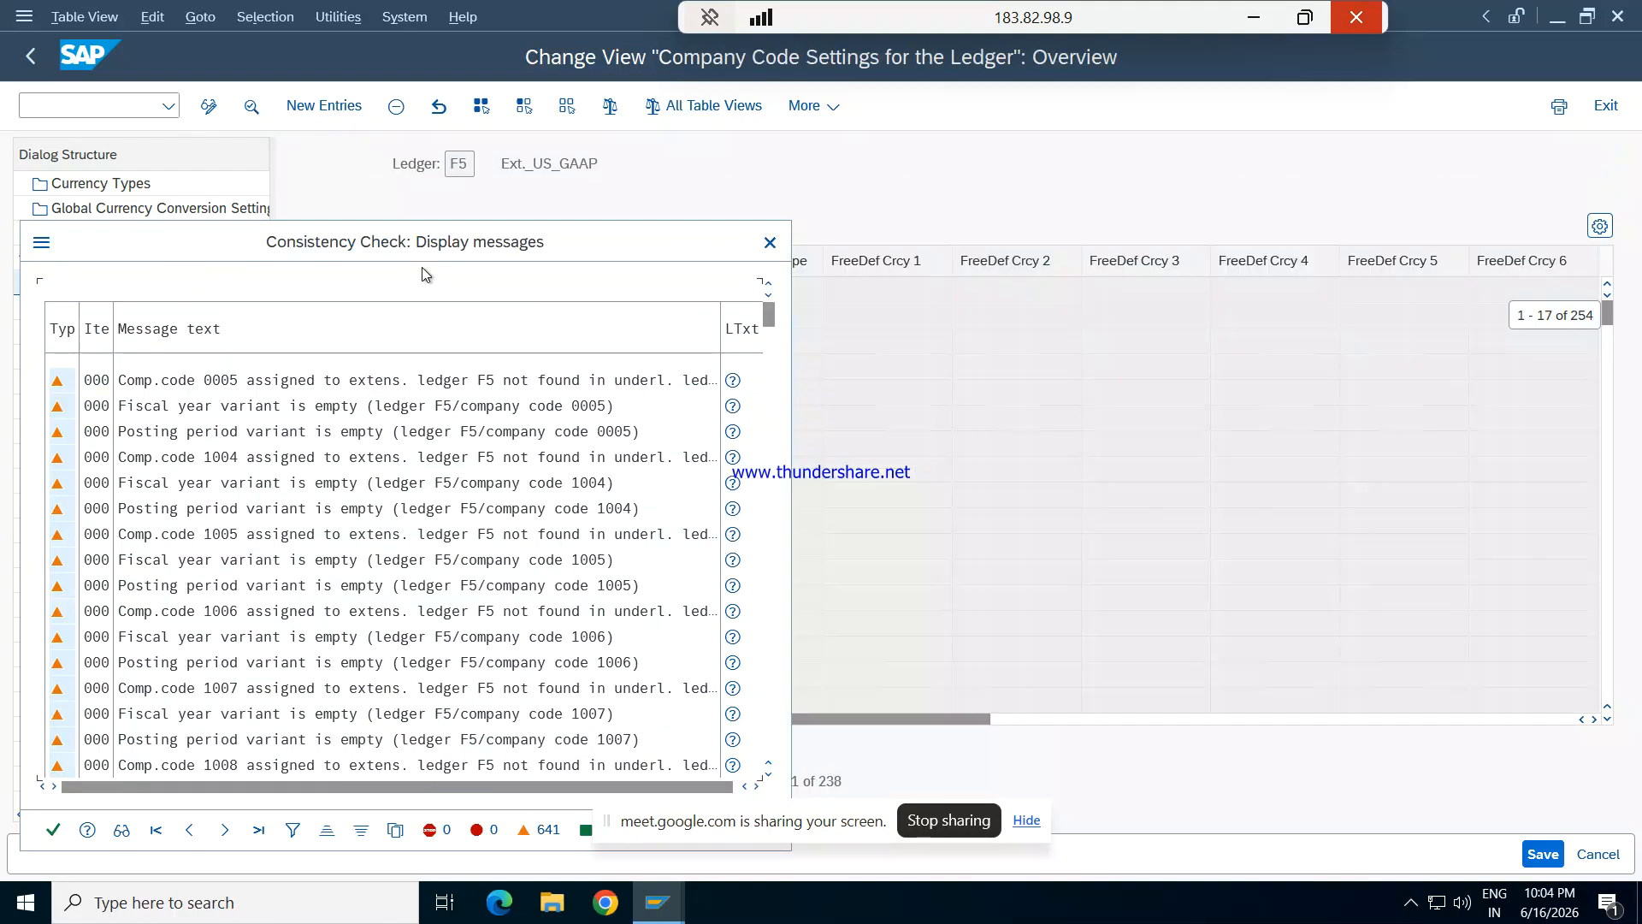
pyautogui.click(54, 829)
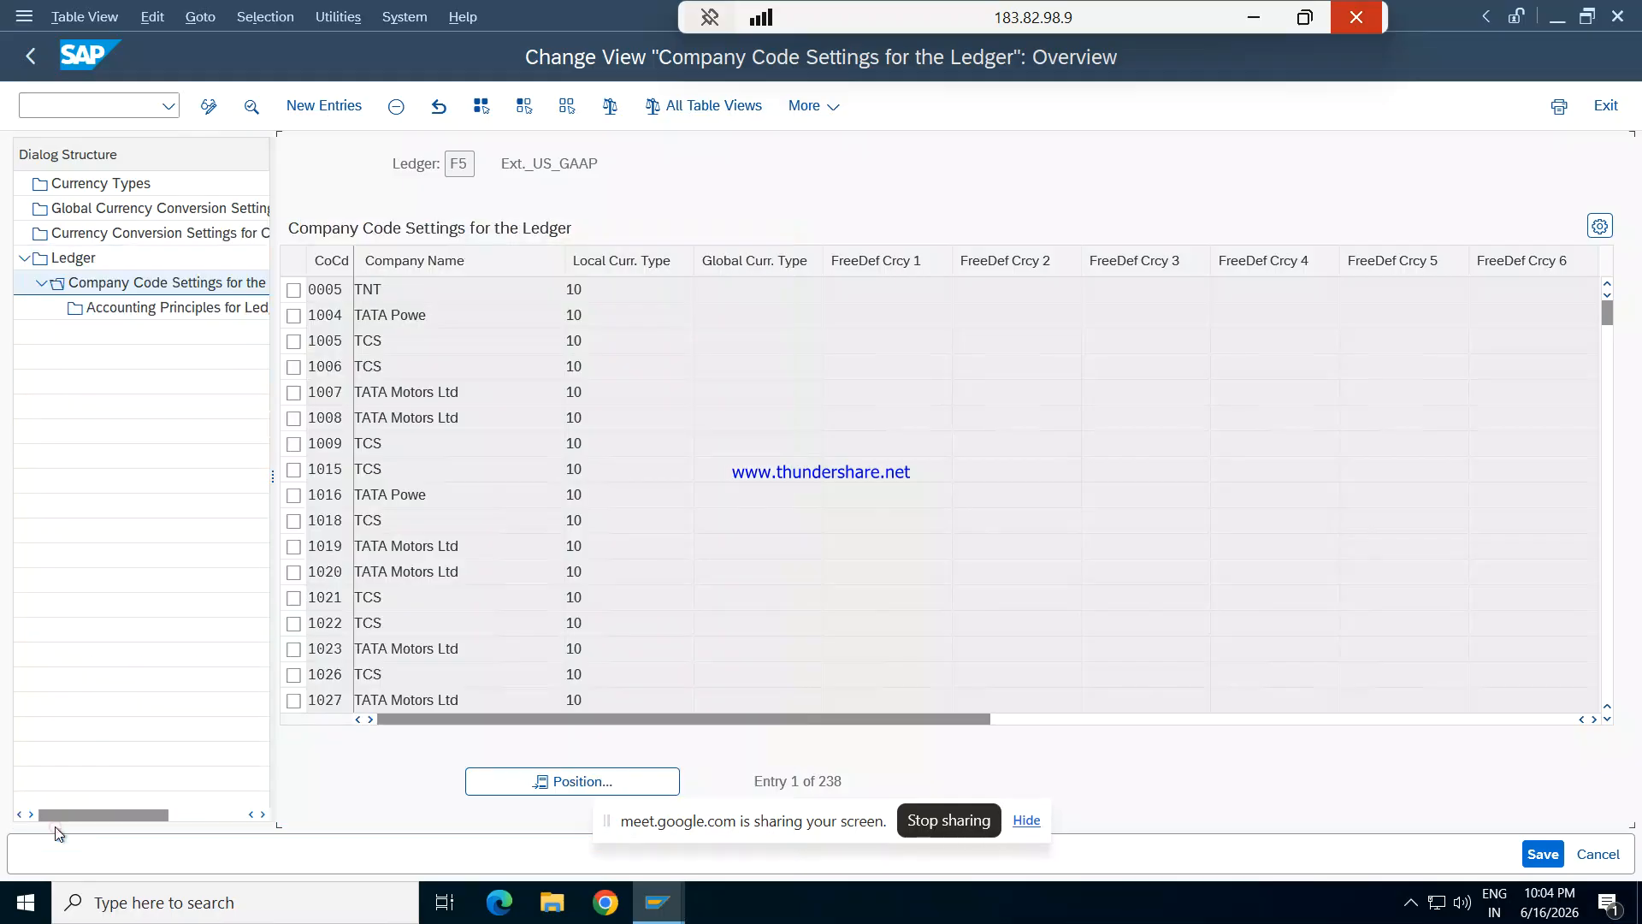
pyautogui.click(599, 781)
pyautogui.write('REPL')
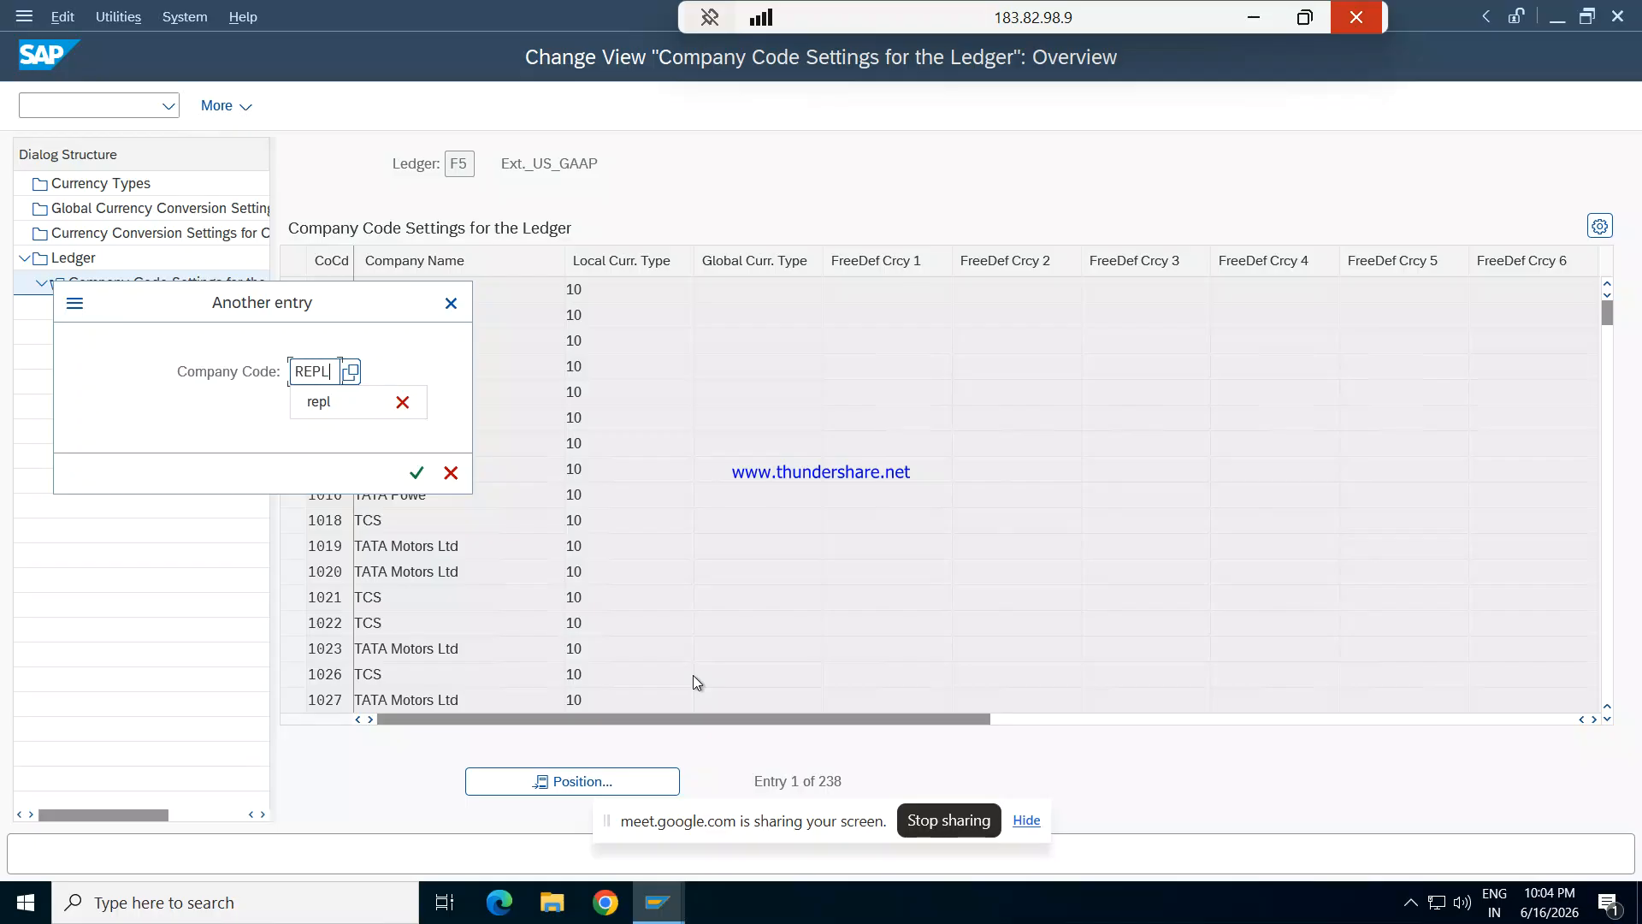
pyautogui.press('Return')
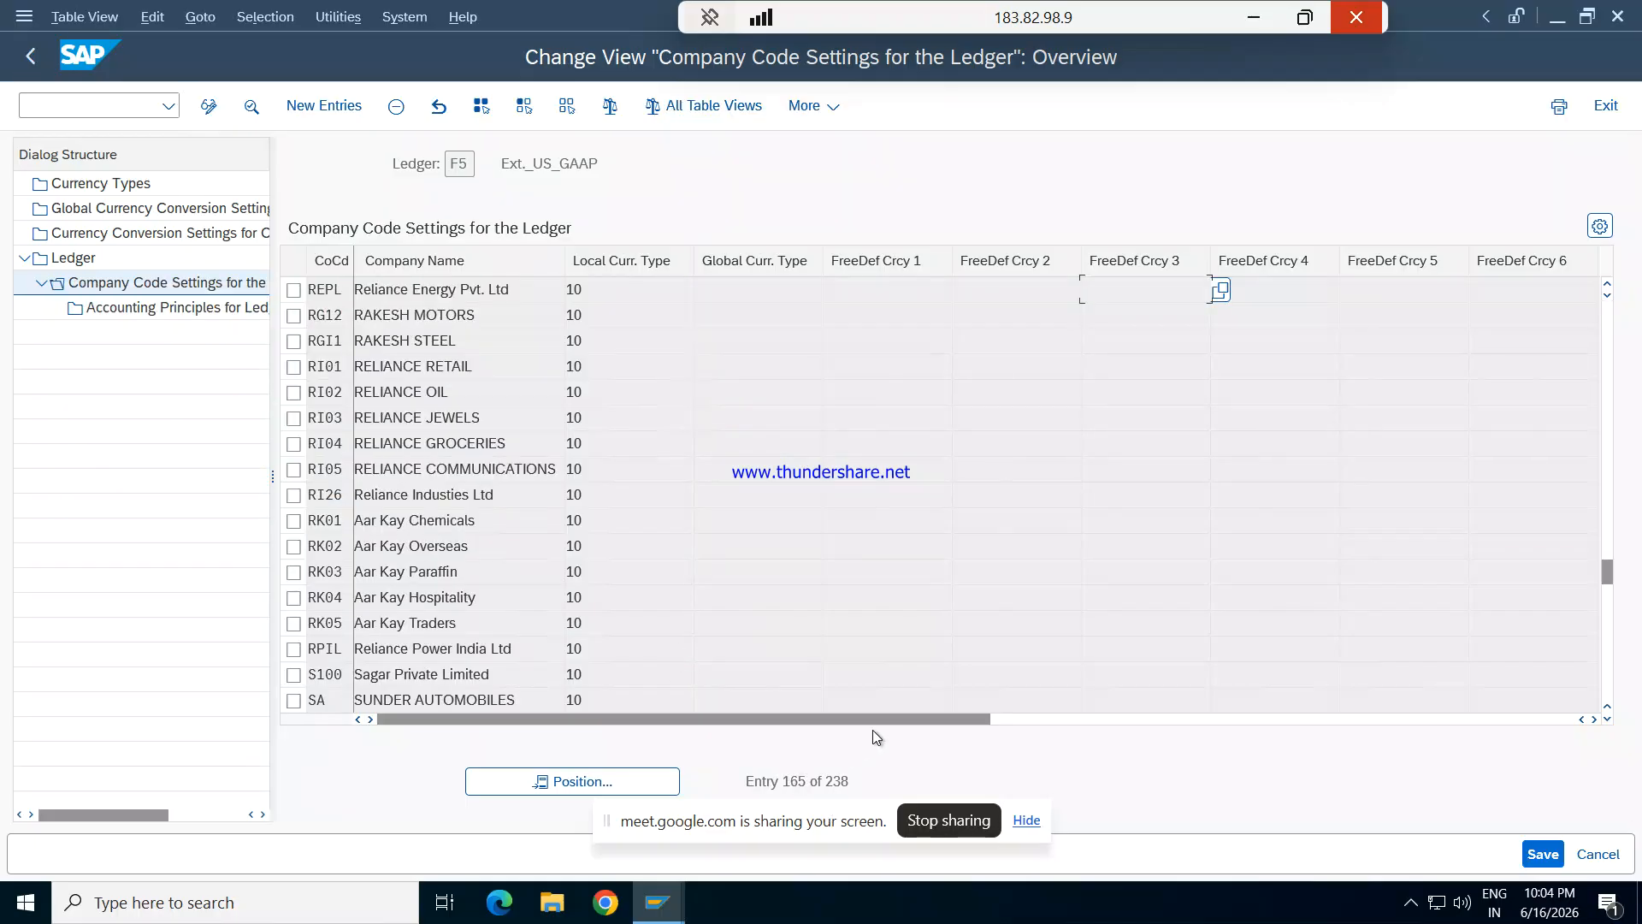
# - Assign accounting principle GAAP to company code REPL in ledger F5 and save, accepting the consistency check messages
pyautogui.moveTo(896, 716); pyautogui.dragTo(1274, 700)
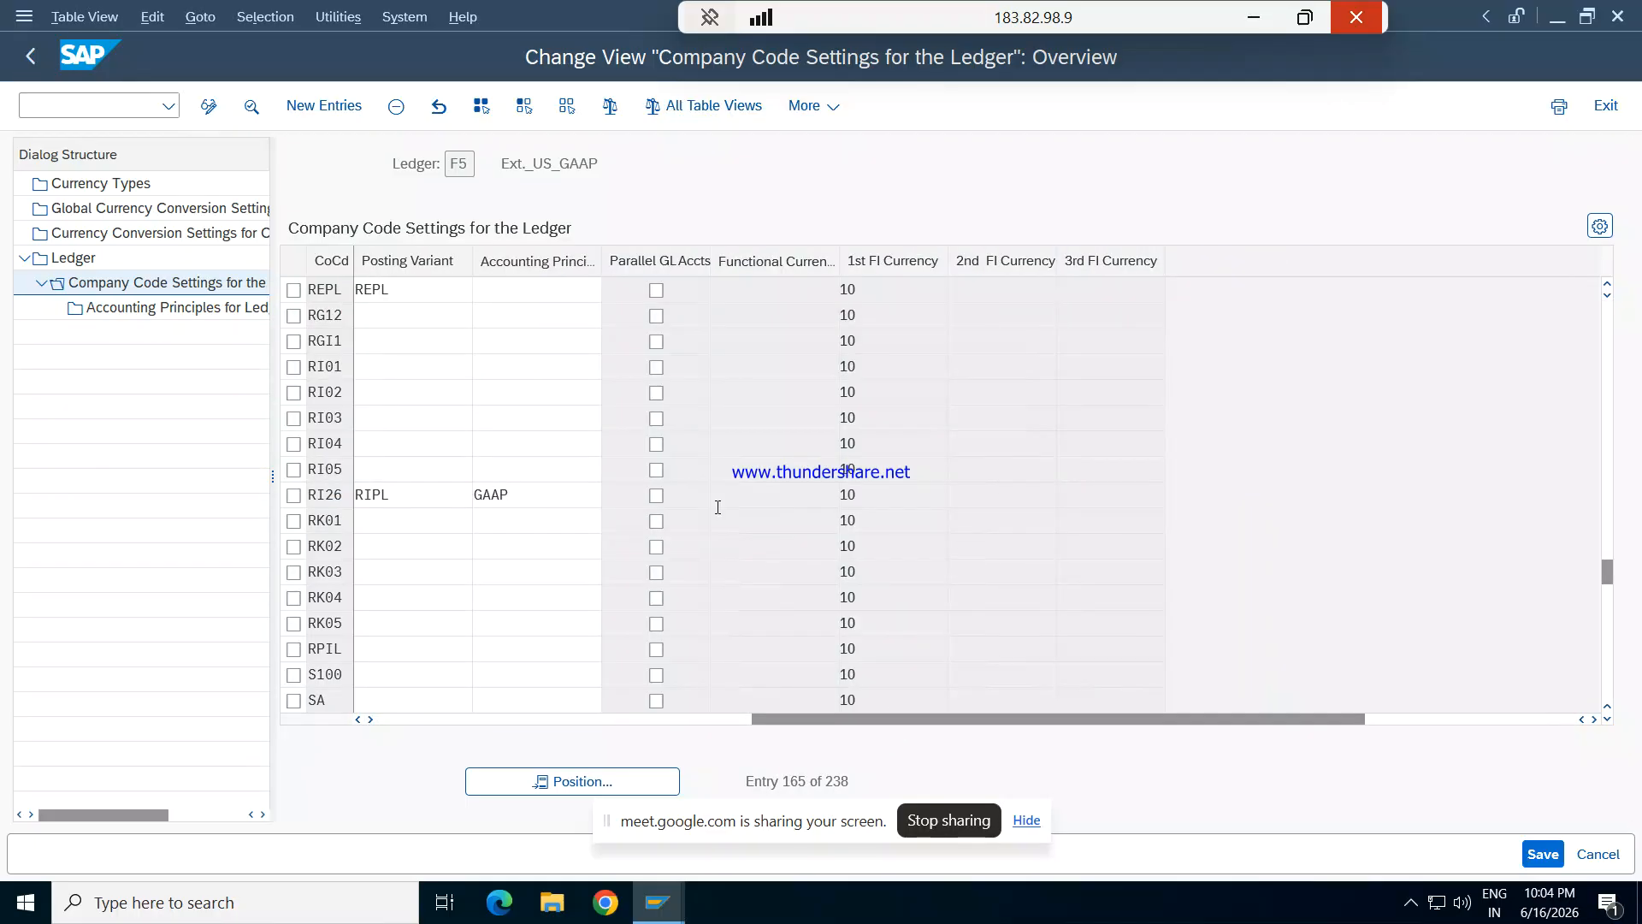
pyautogui.click(578, 297)
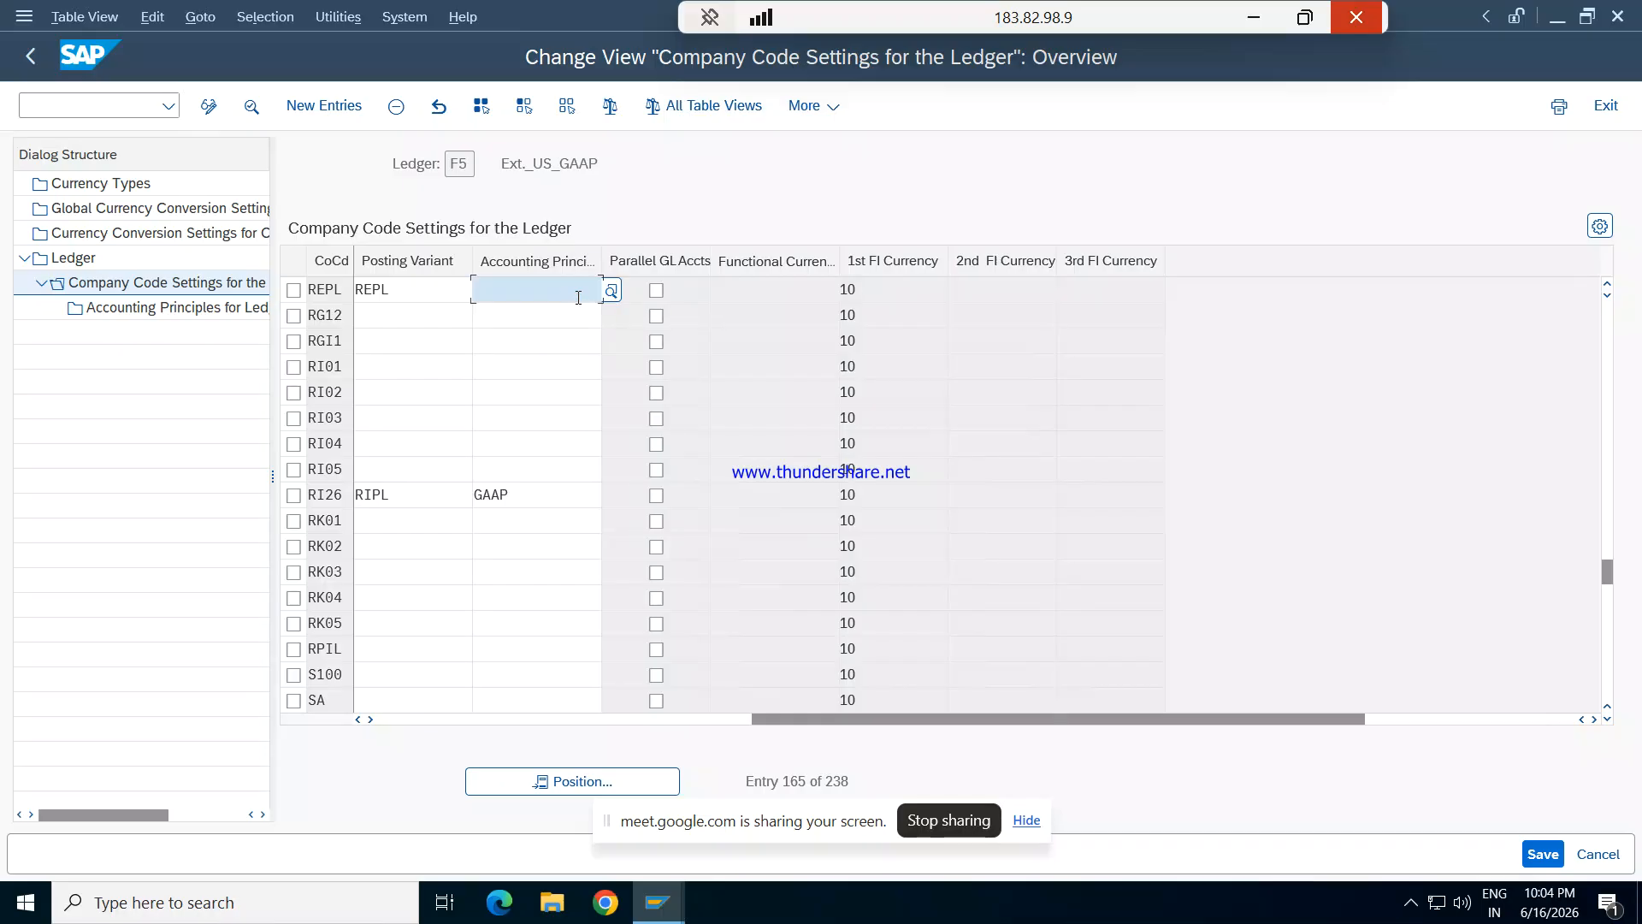
pyautogui.write('GAAP')
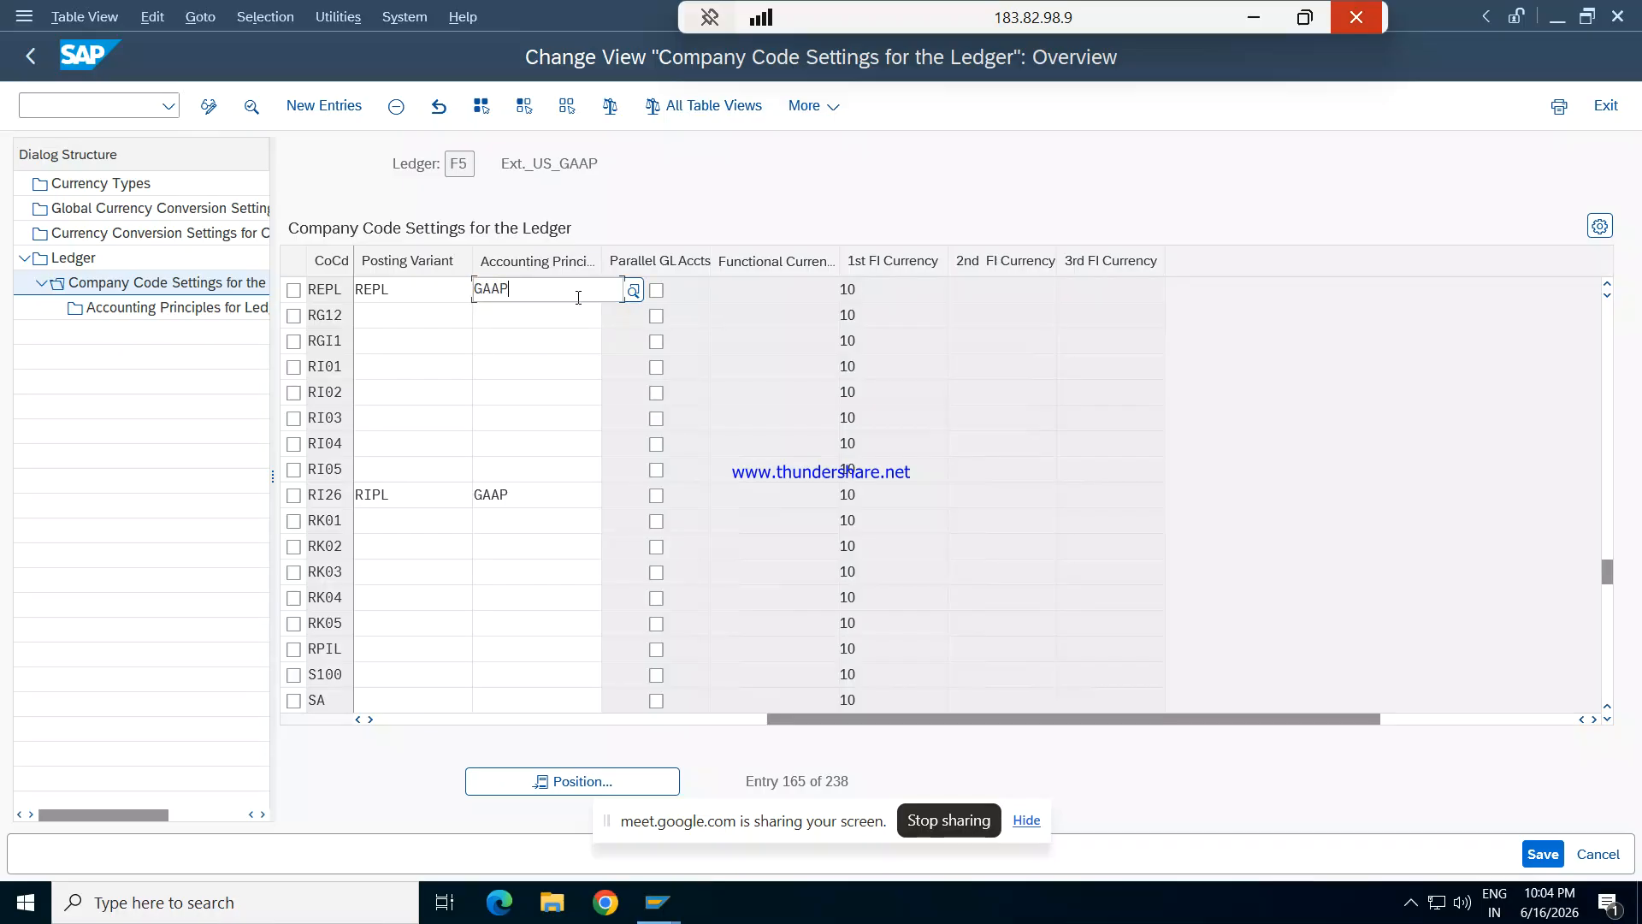
pyautogui.press('Tab')
pyautogui.click(1552, 859)
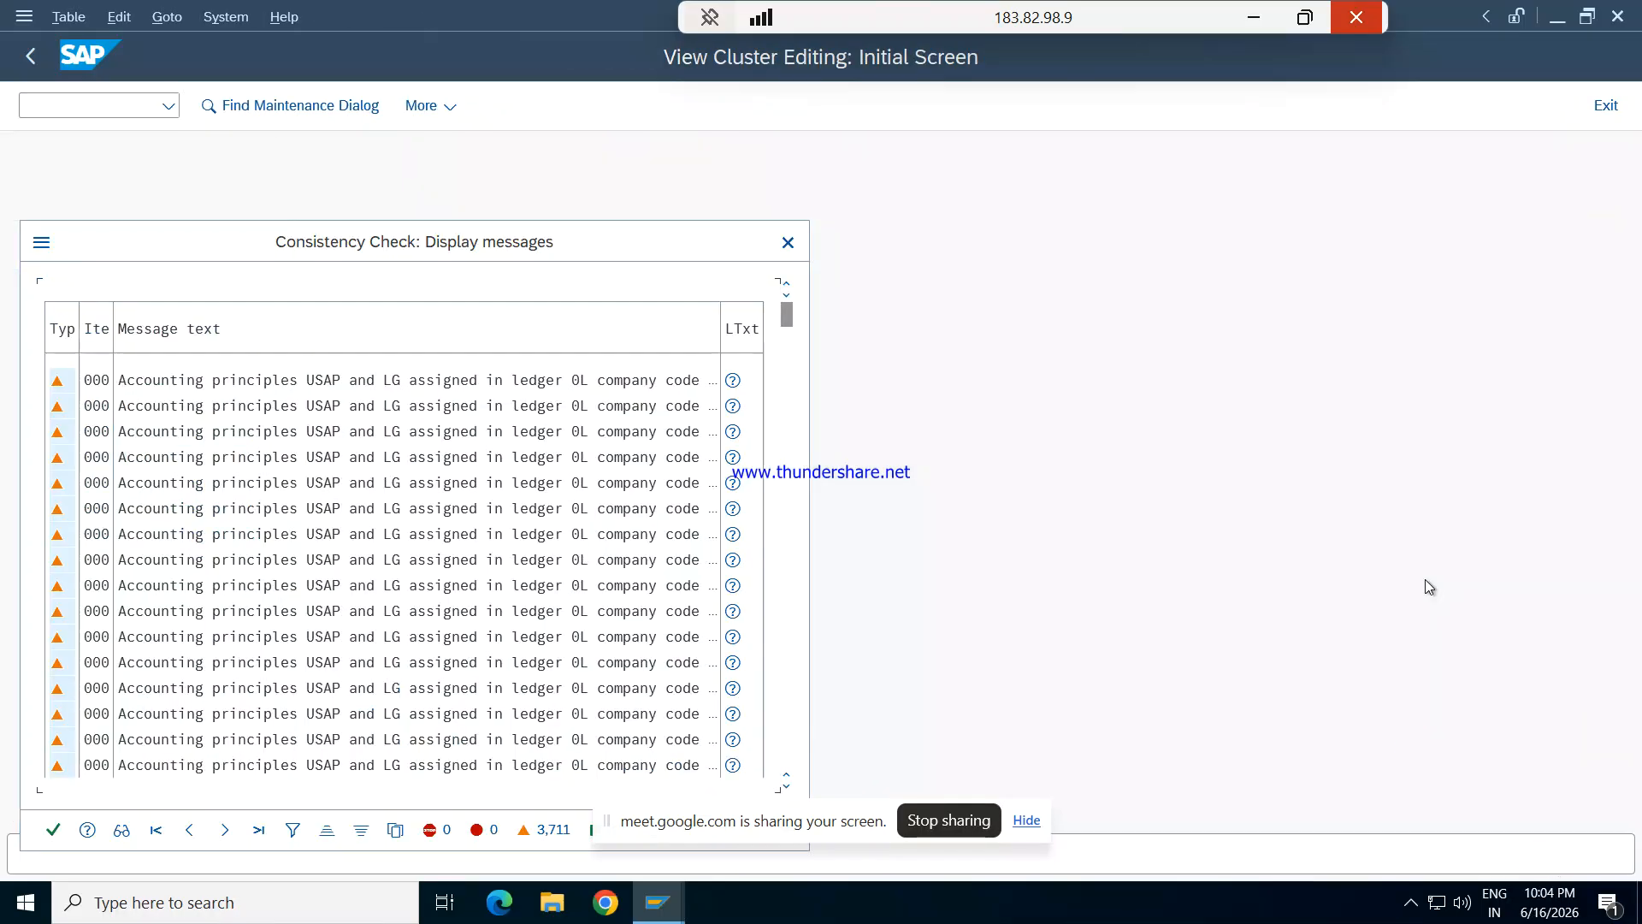
pyautogui.click(53, 830)
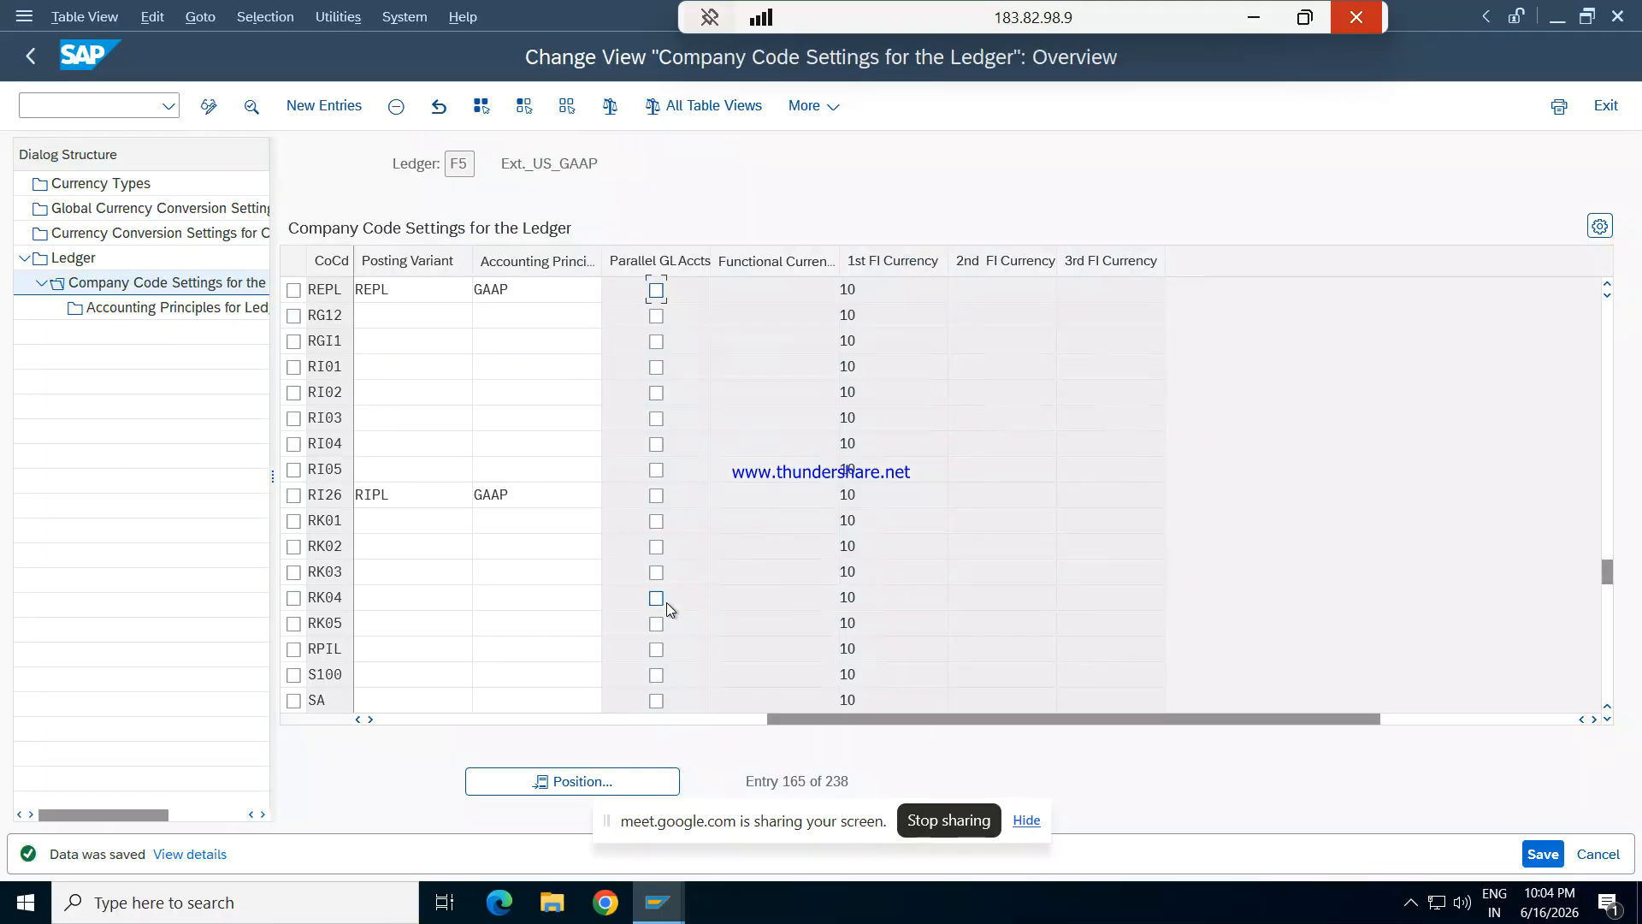
# - Return to the ledger overview, open the company code settings for ledger G1 and locate company code REPL
pyautogui.press('F3')
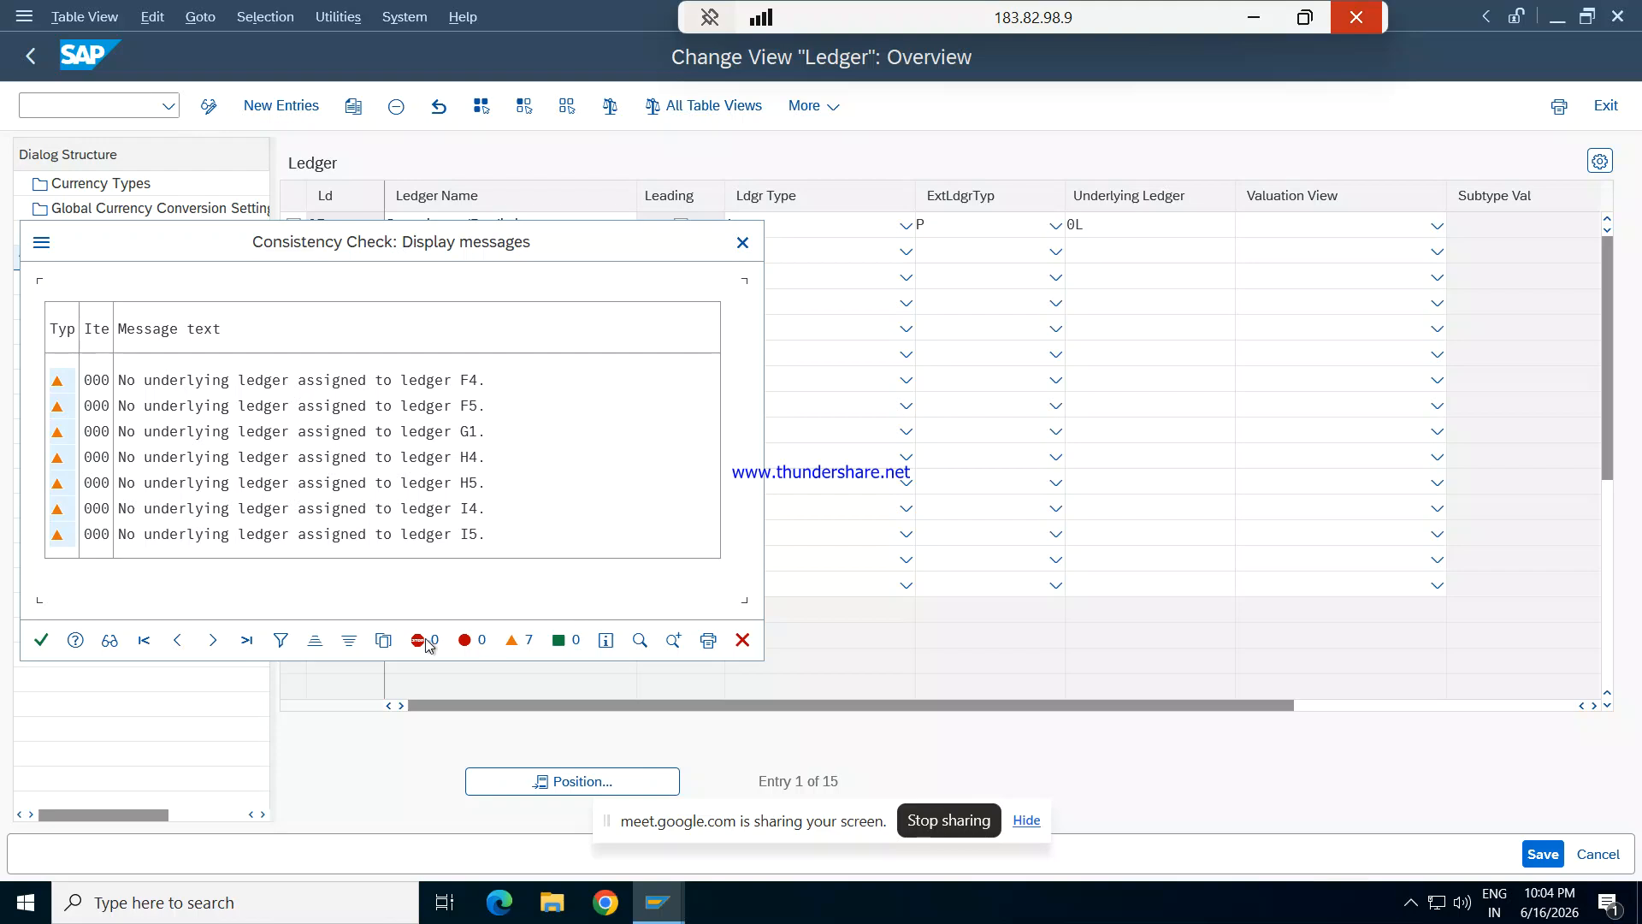
pyautogui.click(41, 639)
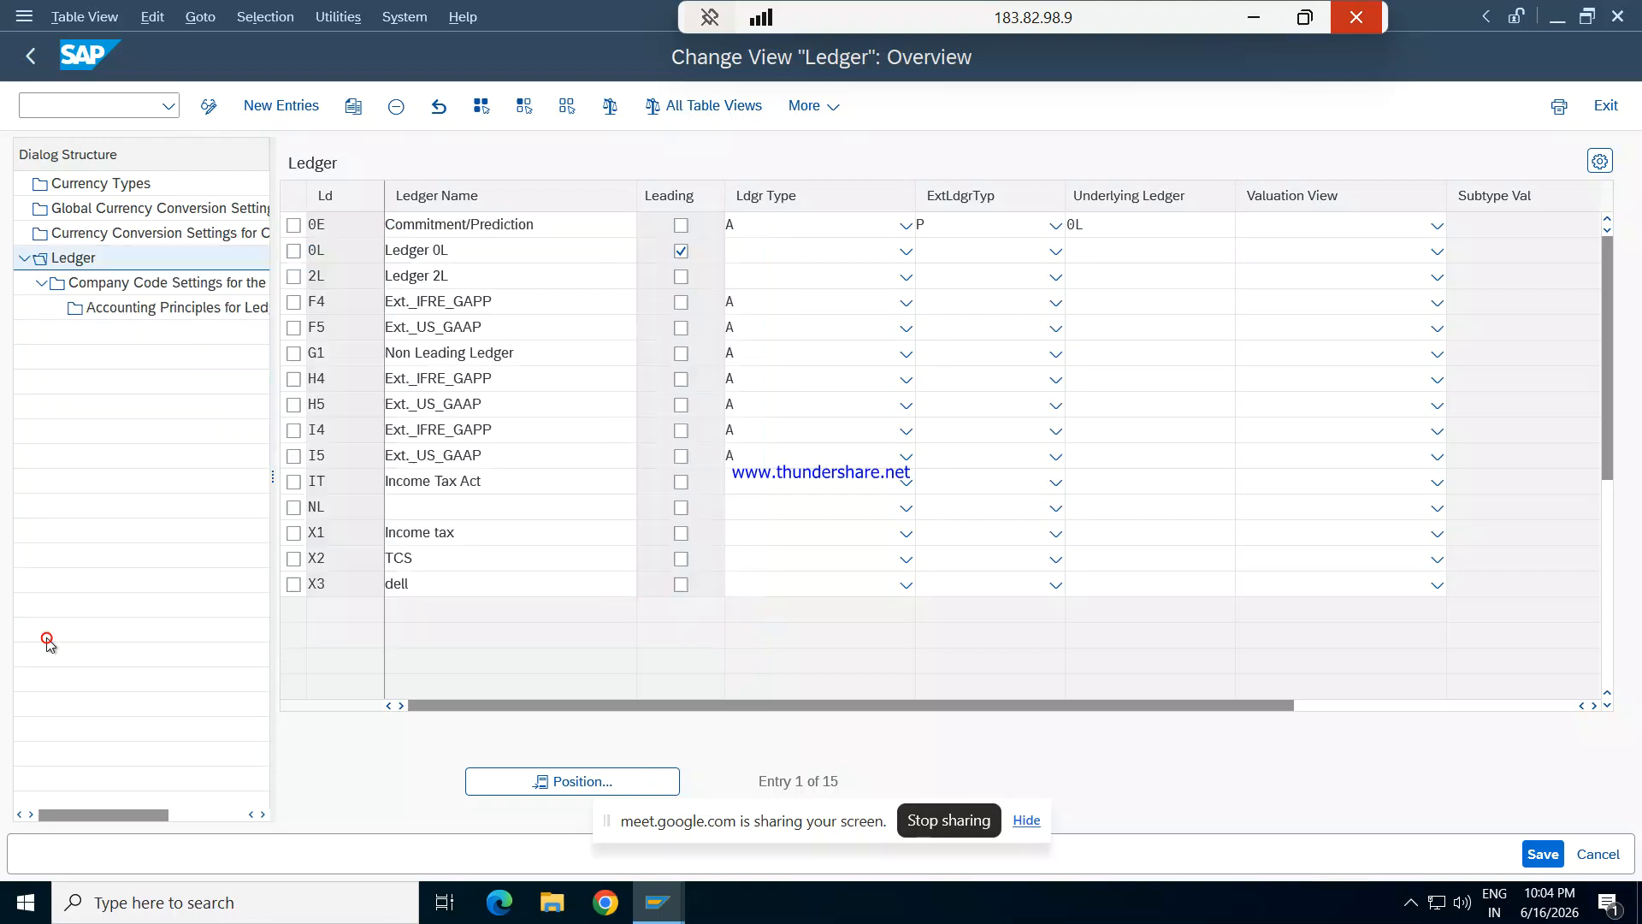
pyautogui.click(293, 354)
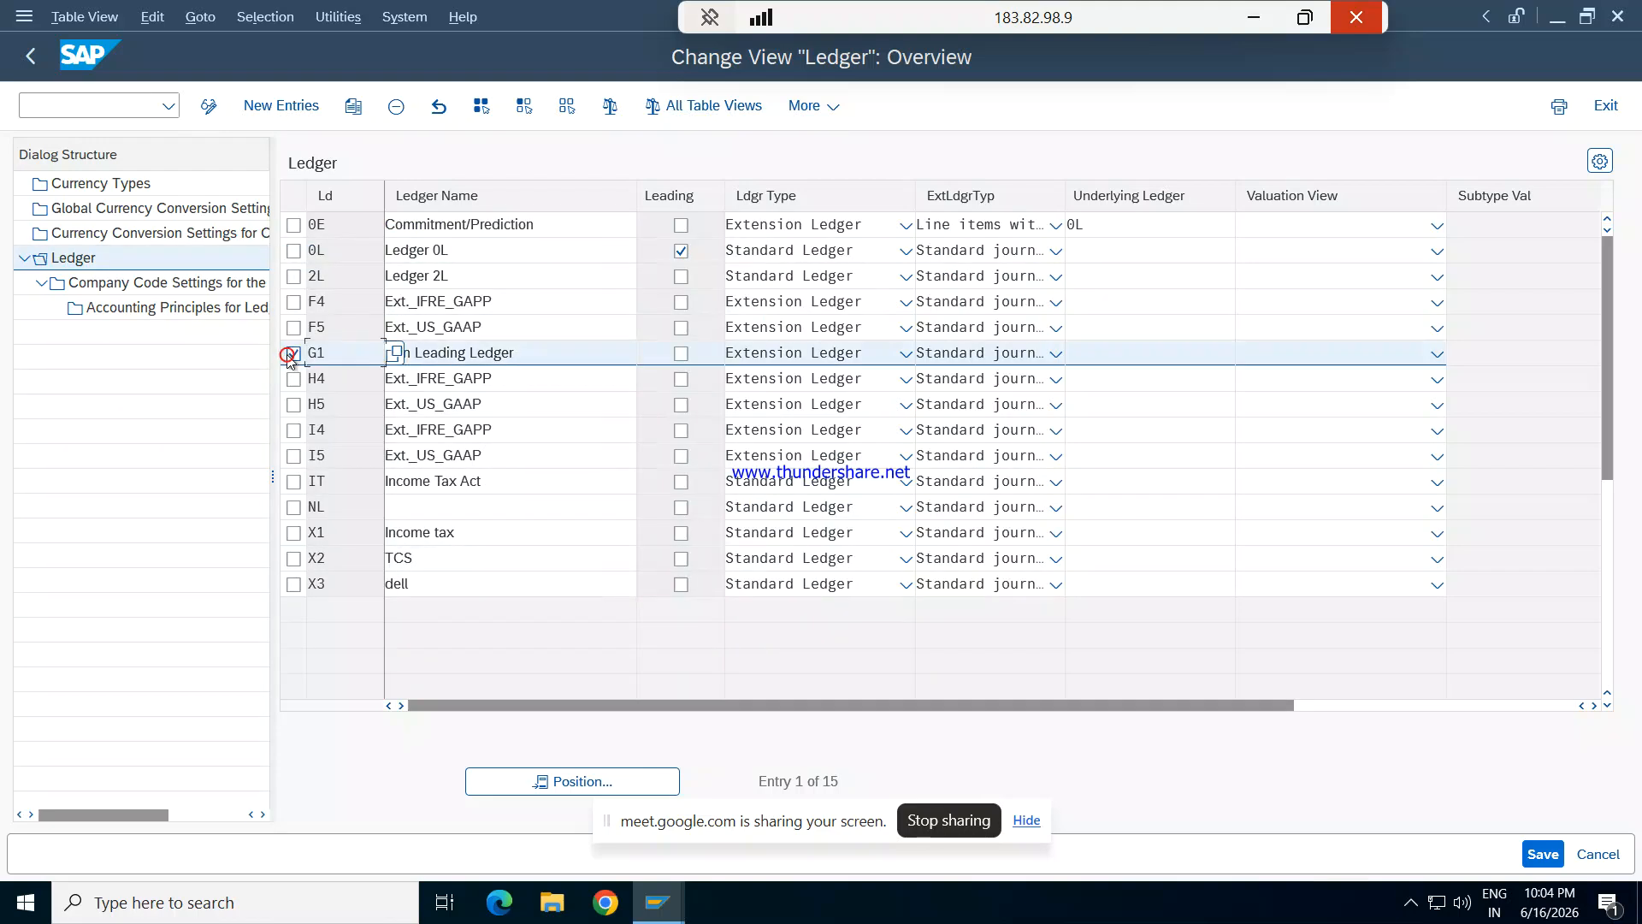
pyautogui.doubleClick(171, 282)
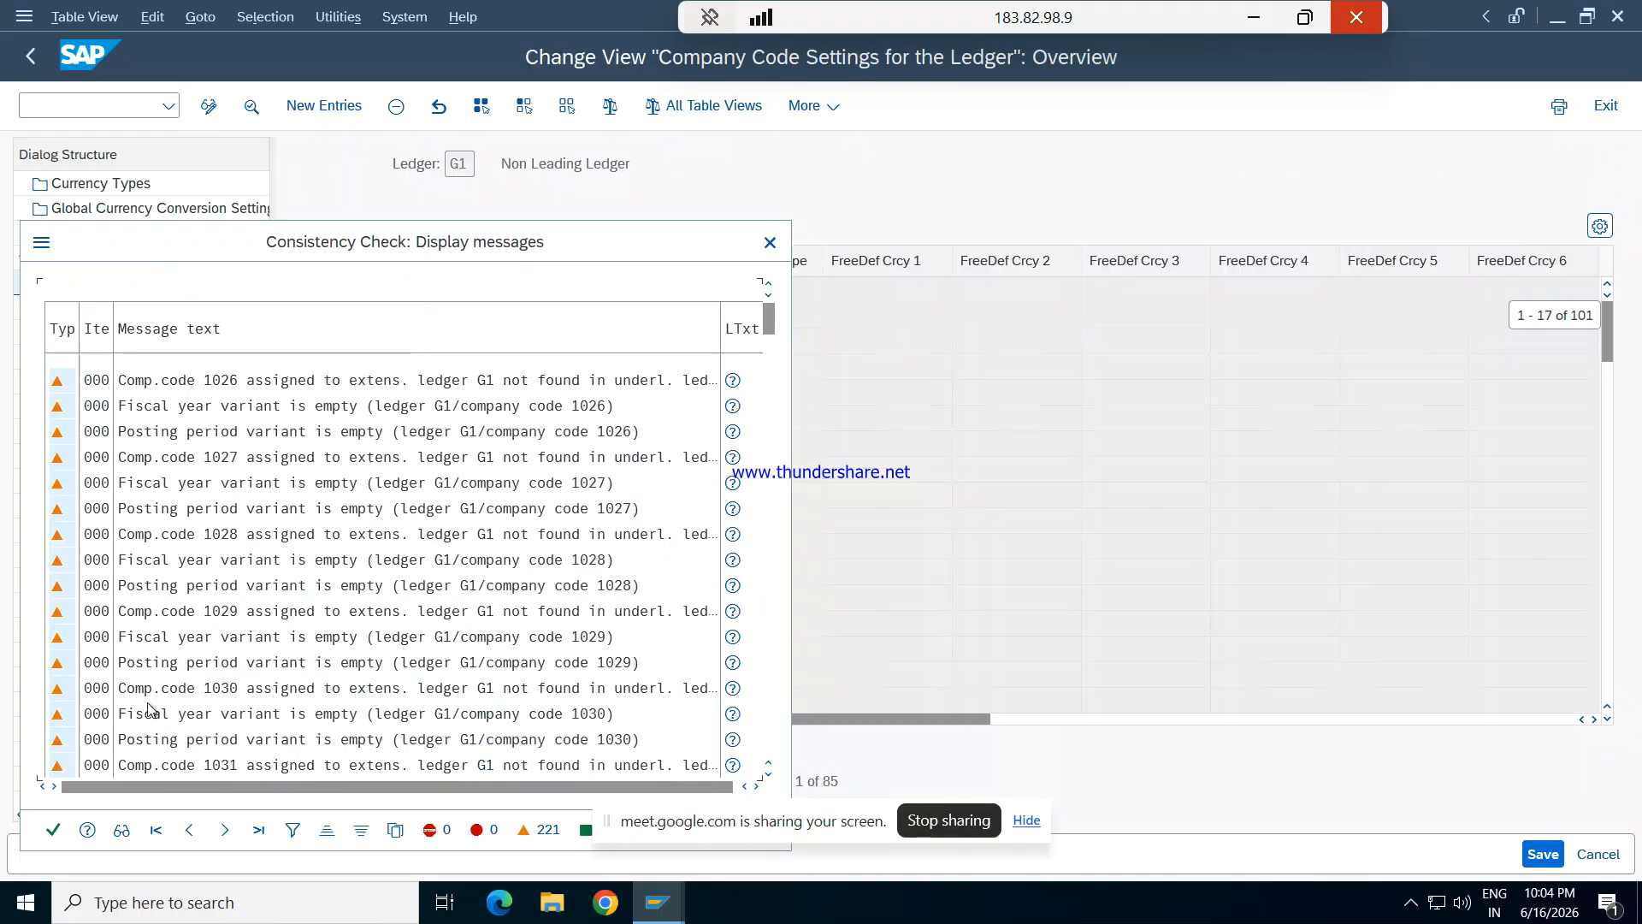
pyautogui.click(53, 834)
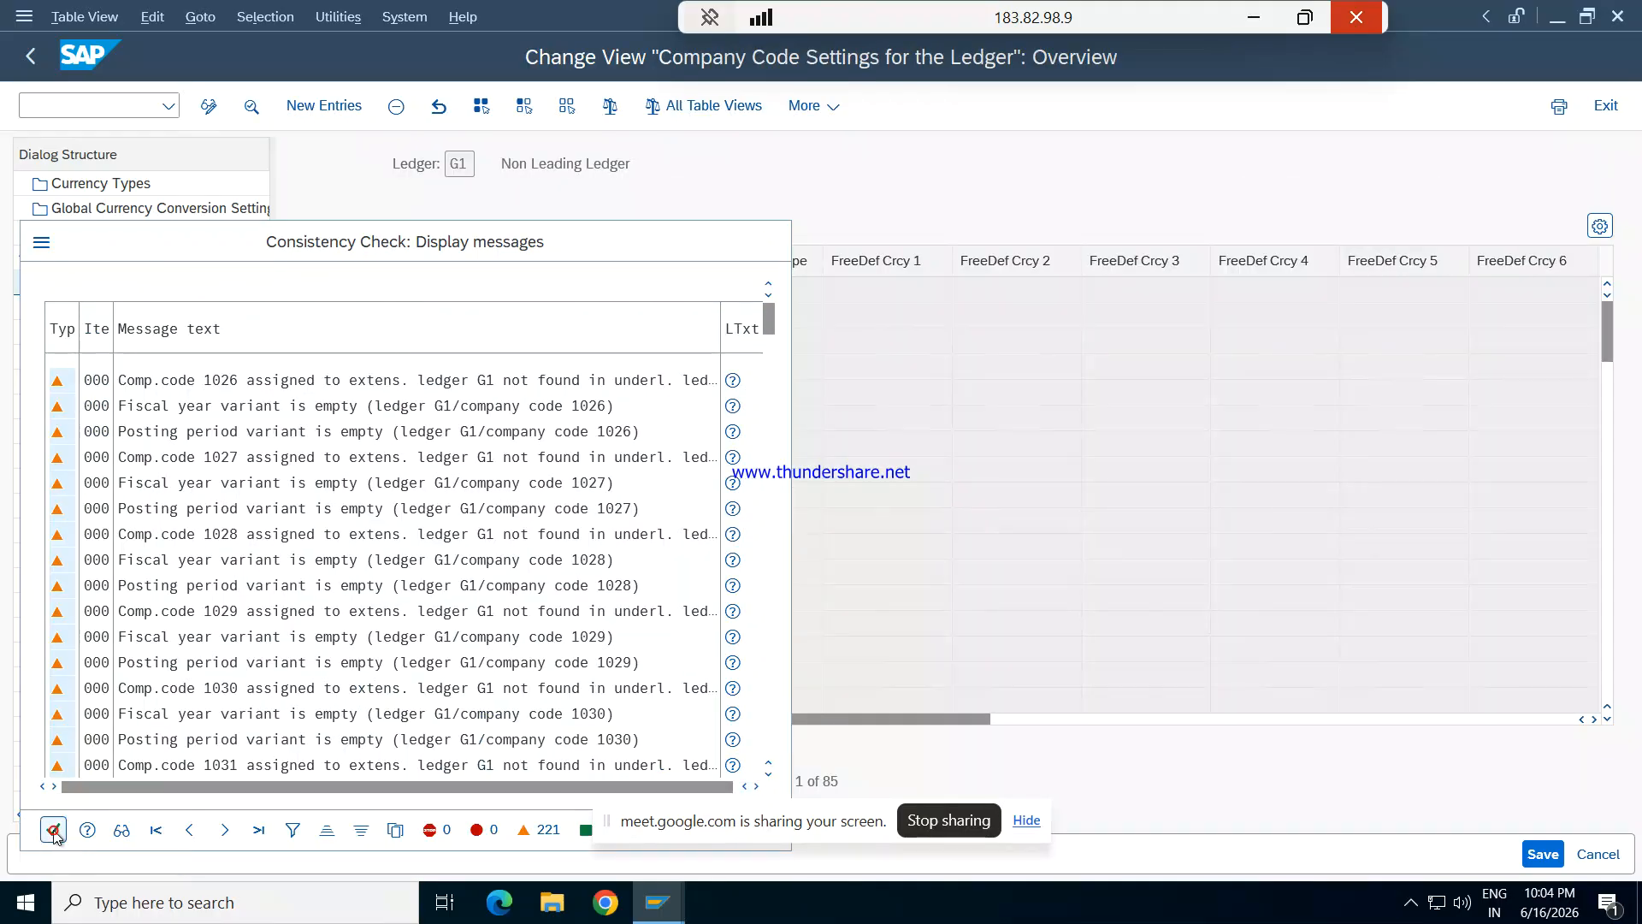
pyautogui.moveTo(940, 716); pyautogui.dragTo(1282, 686)
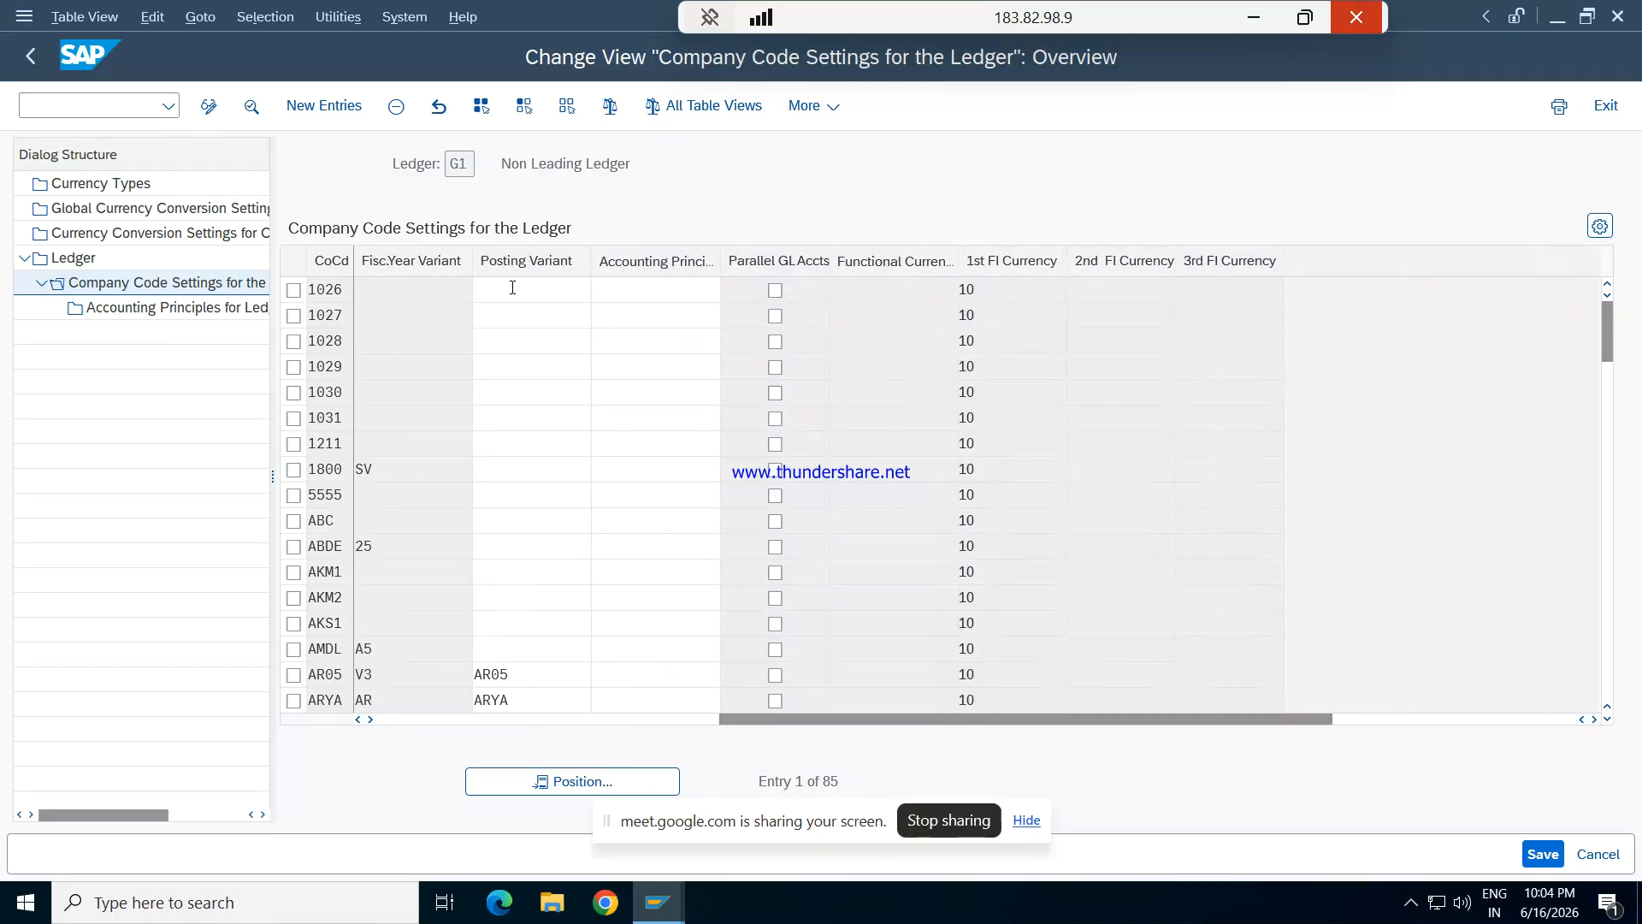
pyautogui.click(462, 289)
pyautogui.click(598, 780)
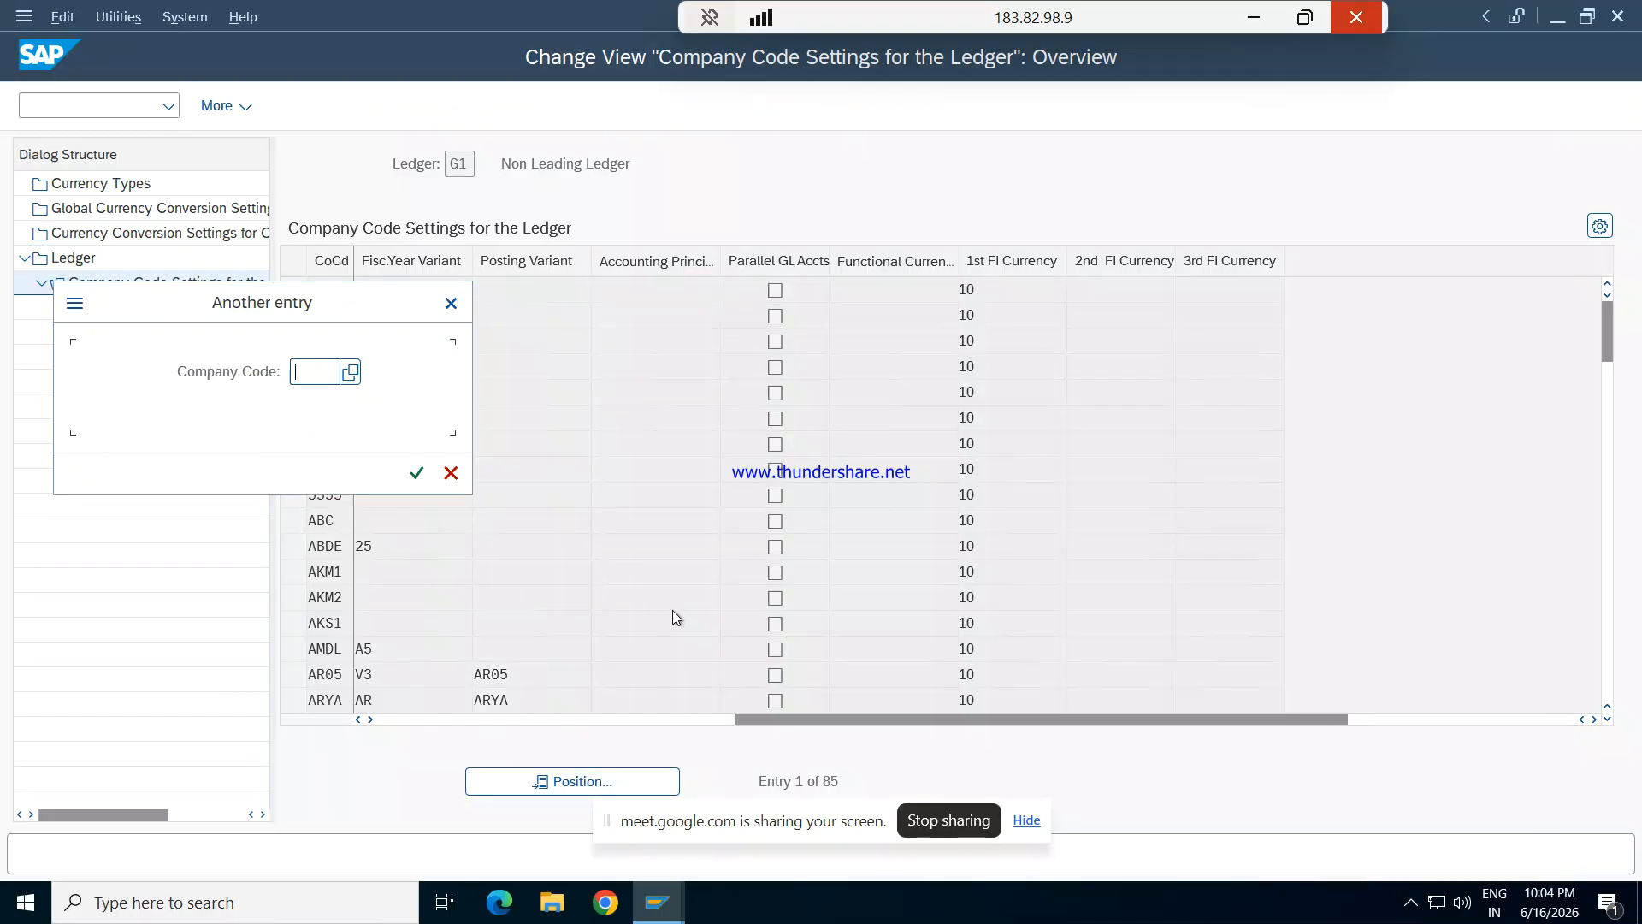
pyautogui.write('REPL')
pyautogui.press('Return')
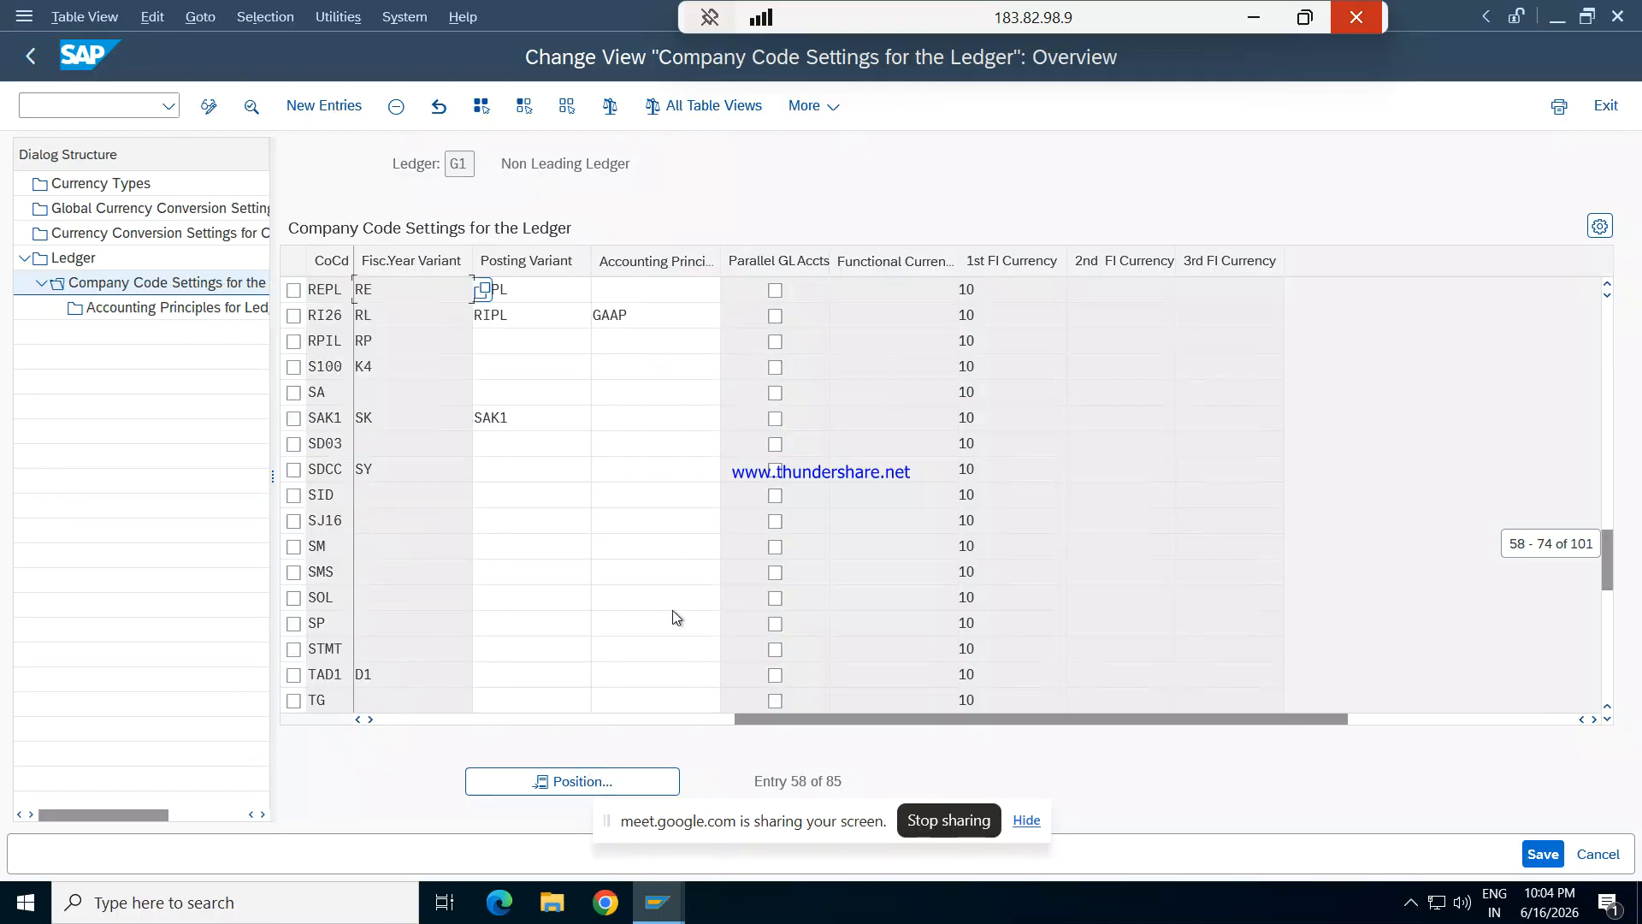
# - Assign accounting principle GAAP to company code REPL in ledger G1 and save, accepting the consistency check messages
pyautogui.click(649, 290)
pyautogui.write('F')
pyautogui.press('BackSpace')
pyautogui.write('GA')
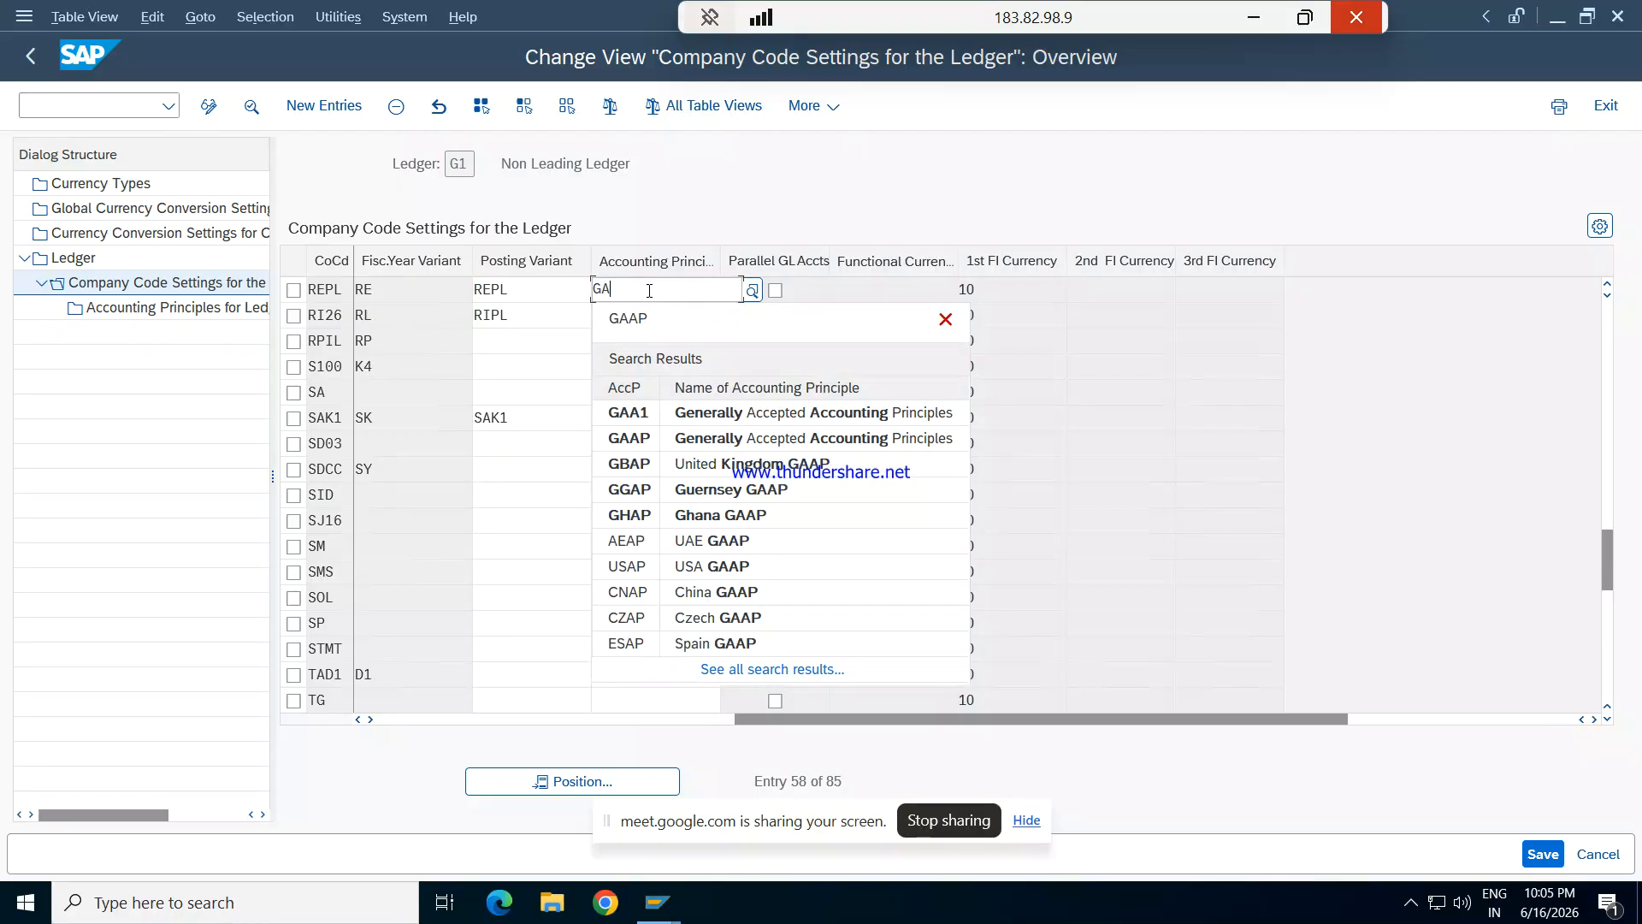
pyautogui.write('AP')
pyautogui.press('Tab')
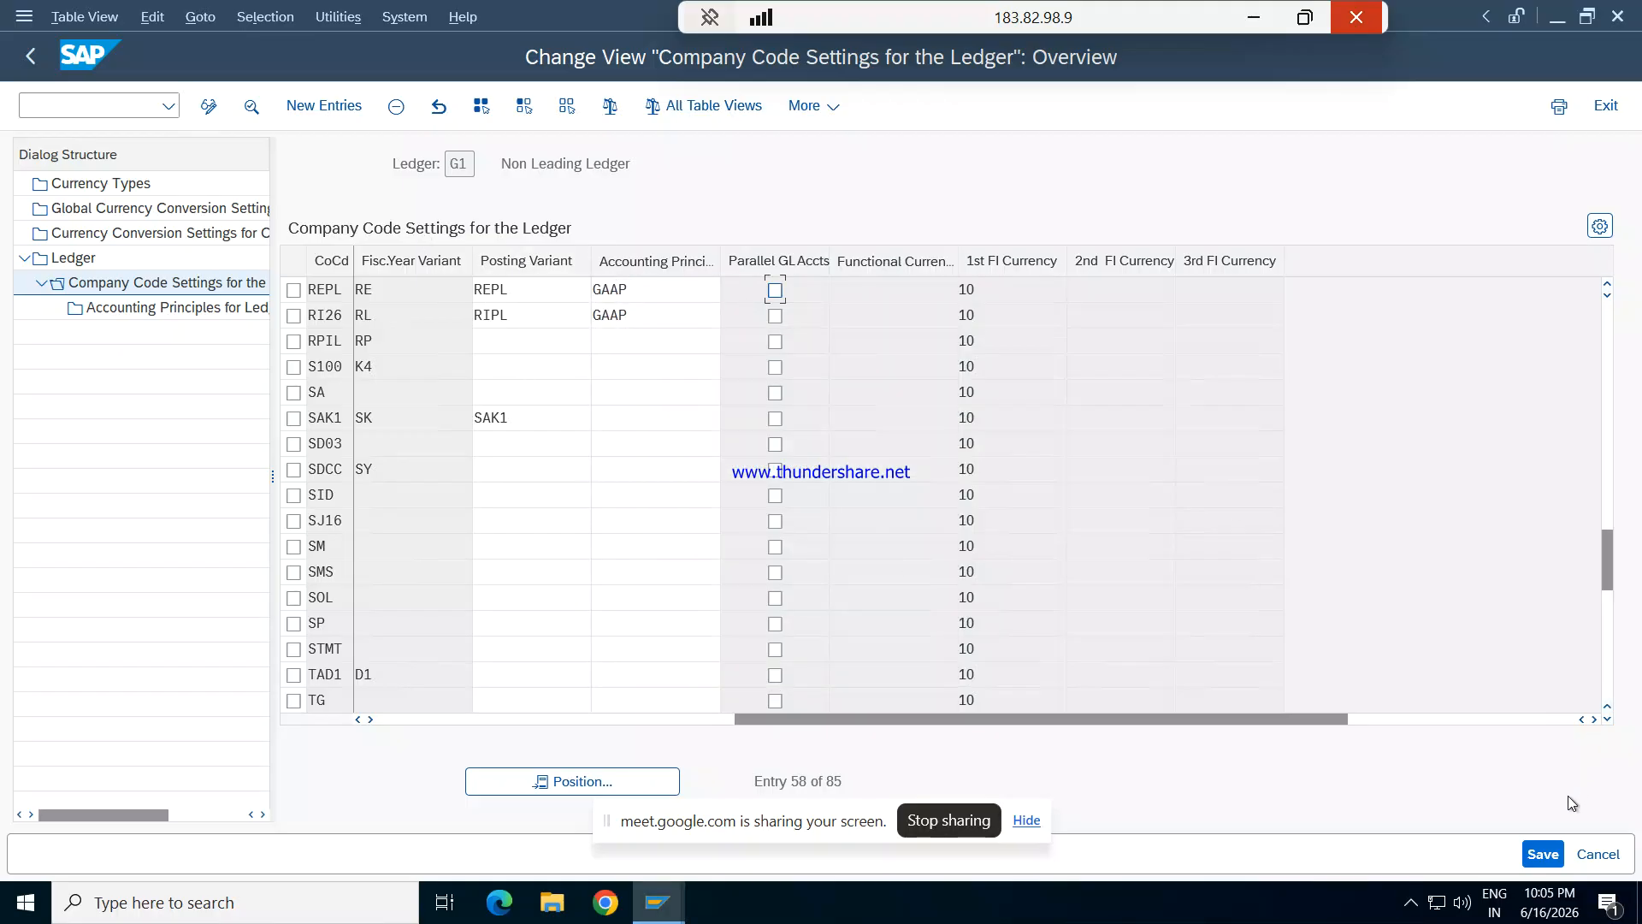
pyautogui.click(1543, 853)
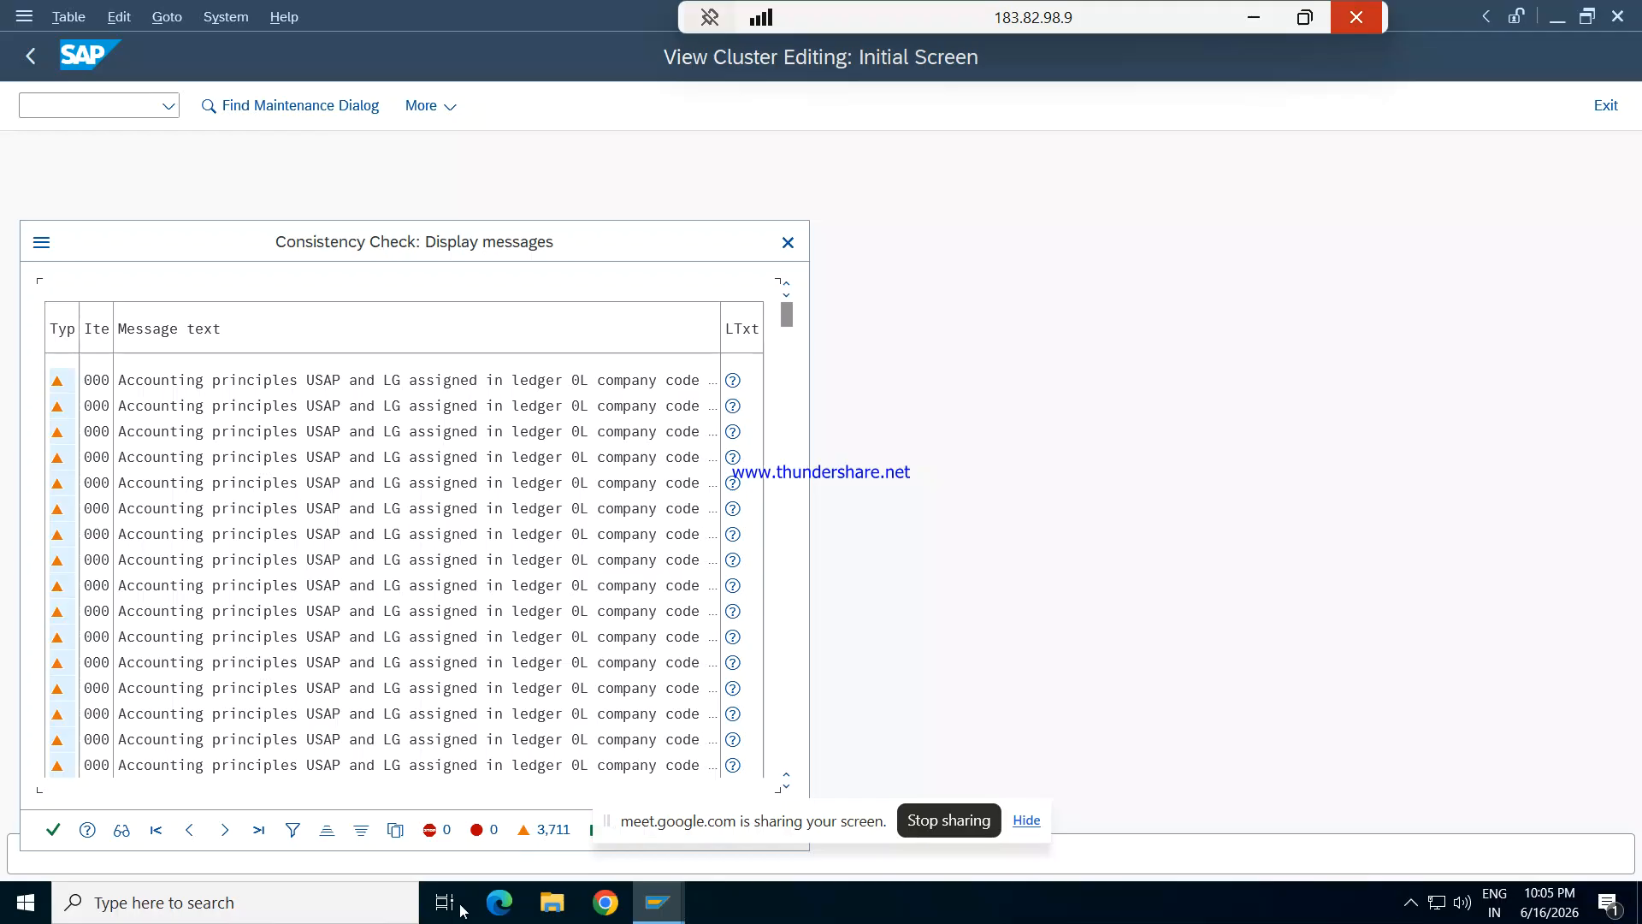
pyautogui.click(53, 829)
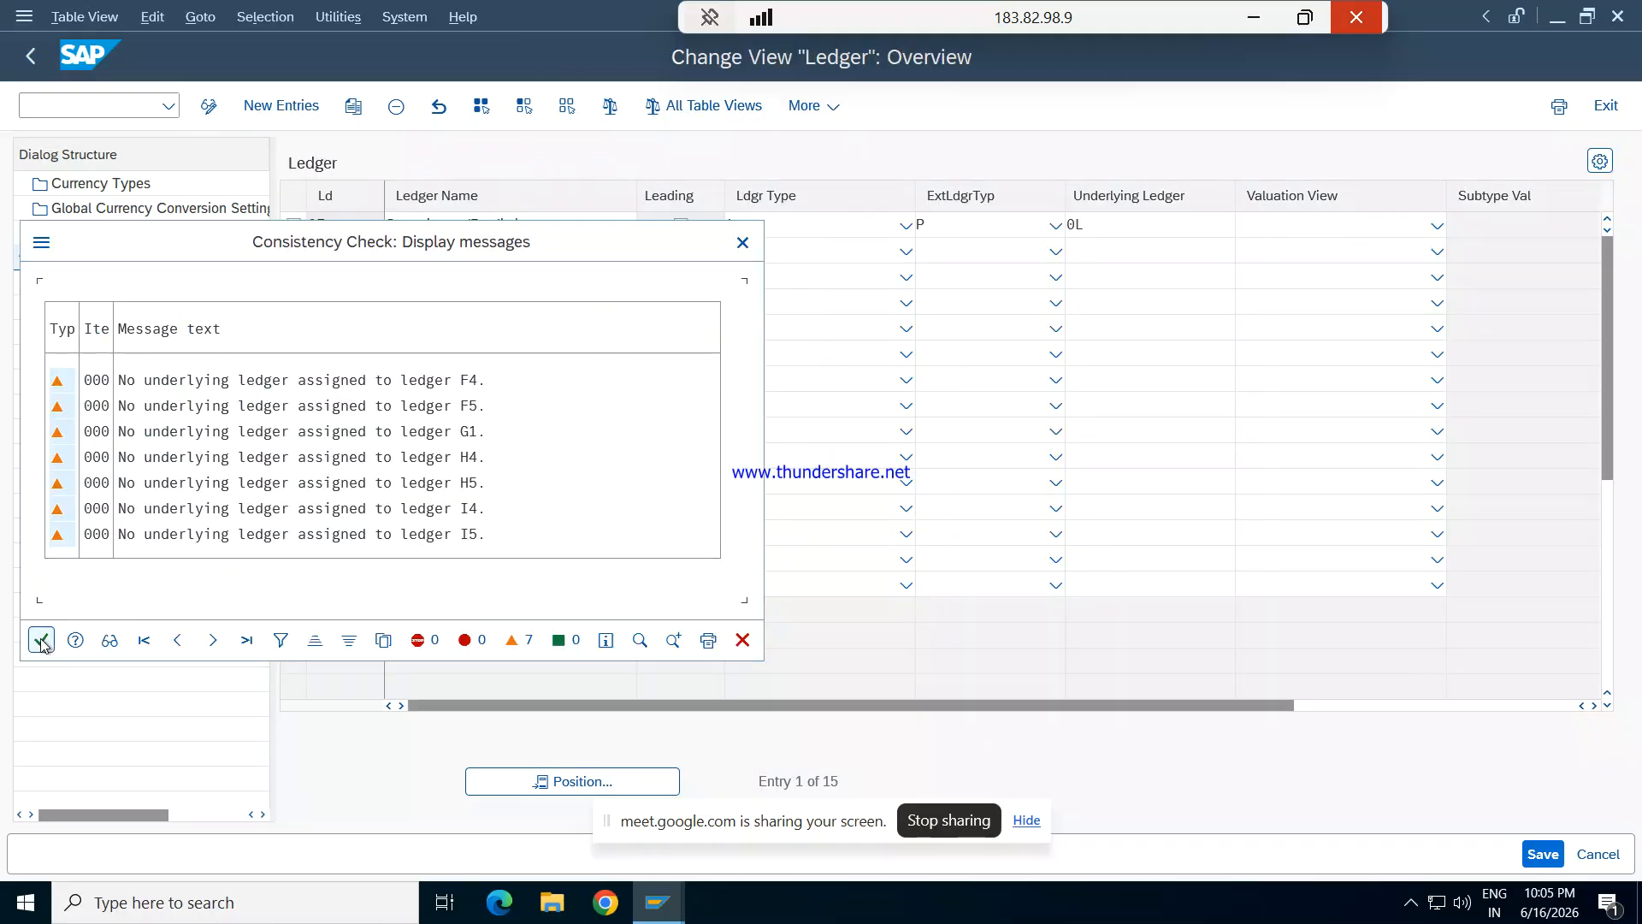
# - Accept the ledger overview's consistency messages, open the company code settings for ledger I4 and locate company code REPL
pyautogui.click(42, 639)
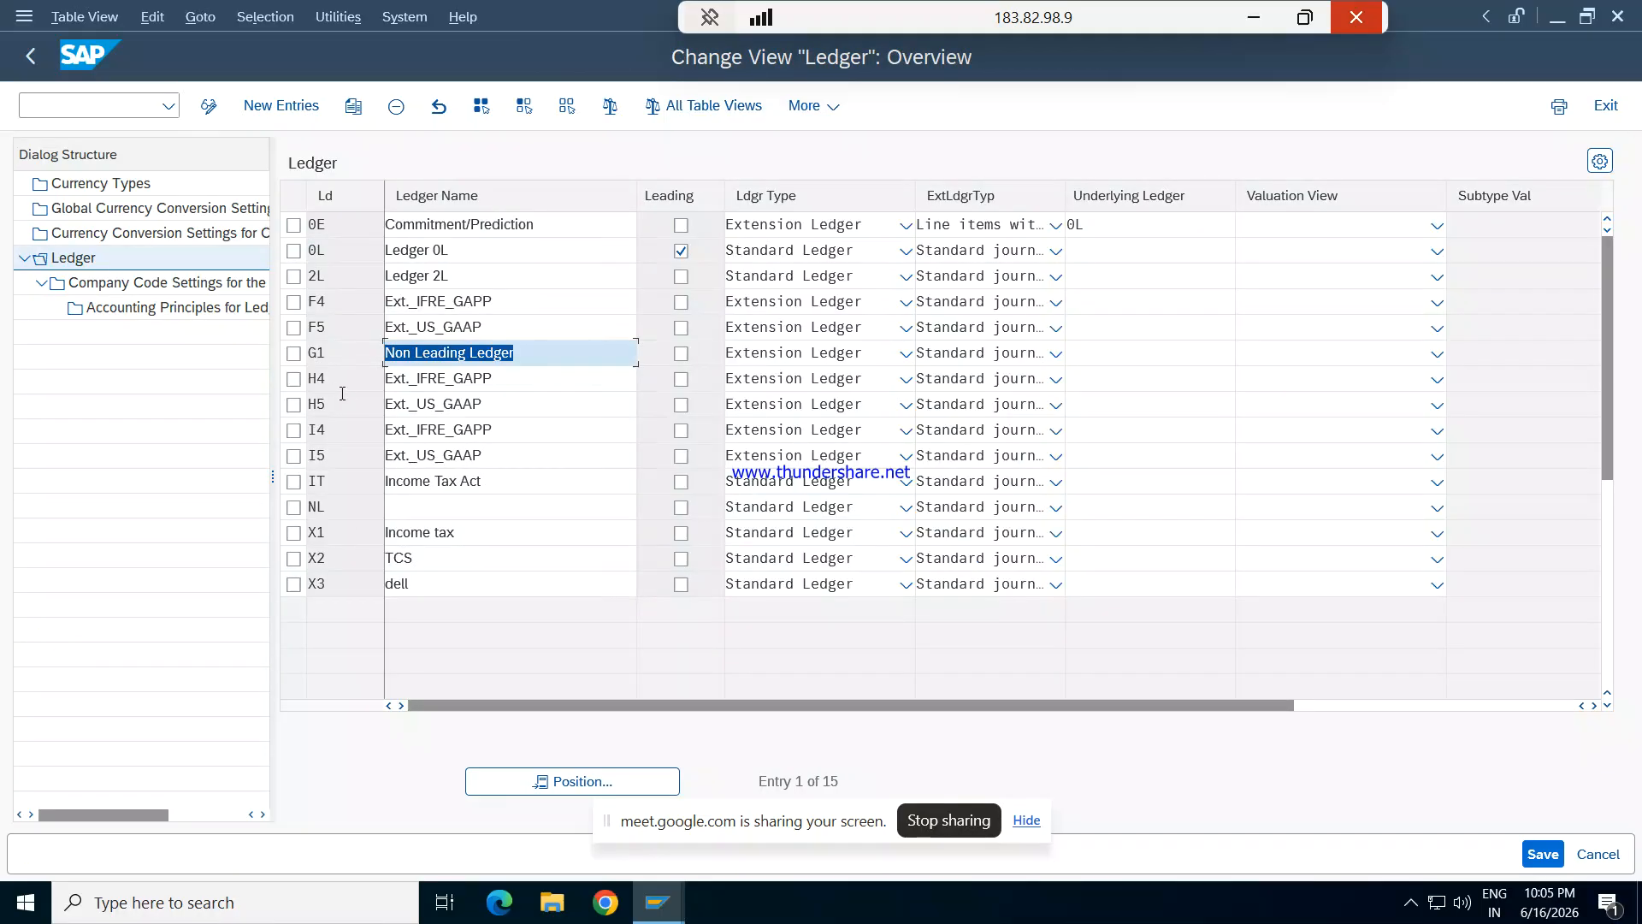
pyautogui.click(295, 431)
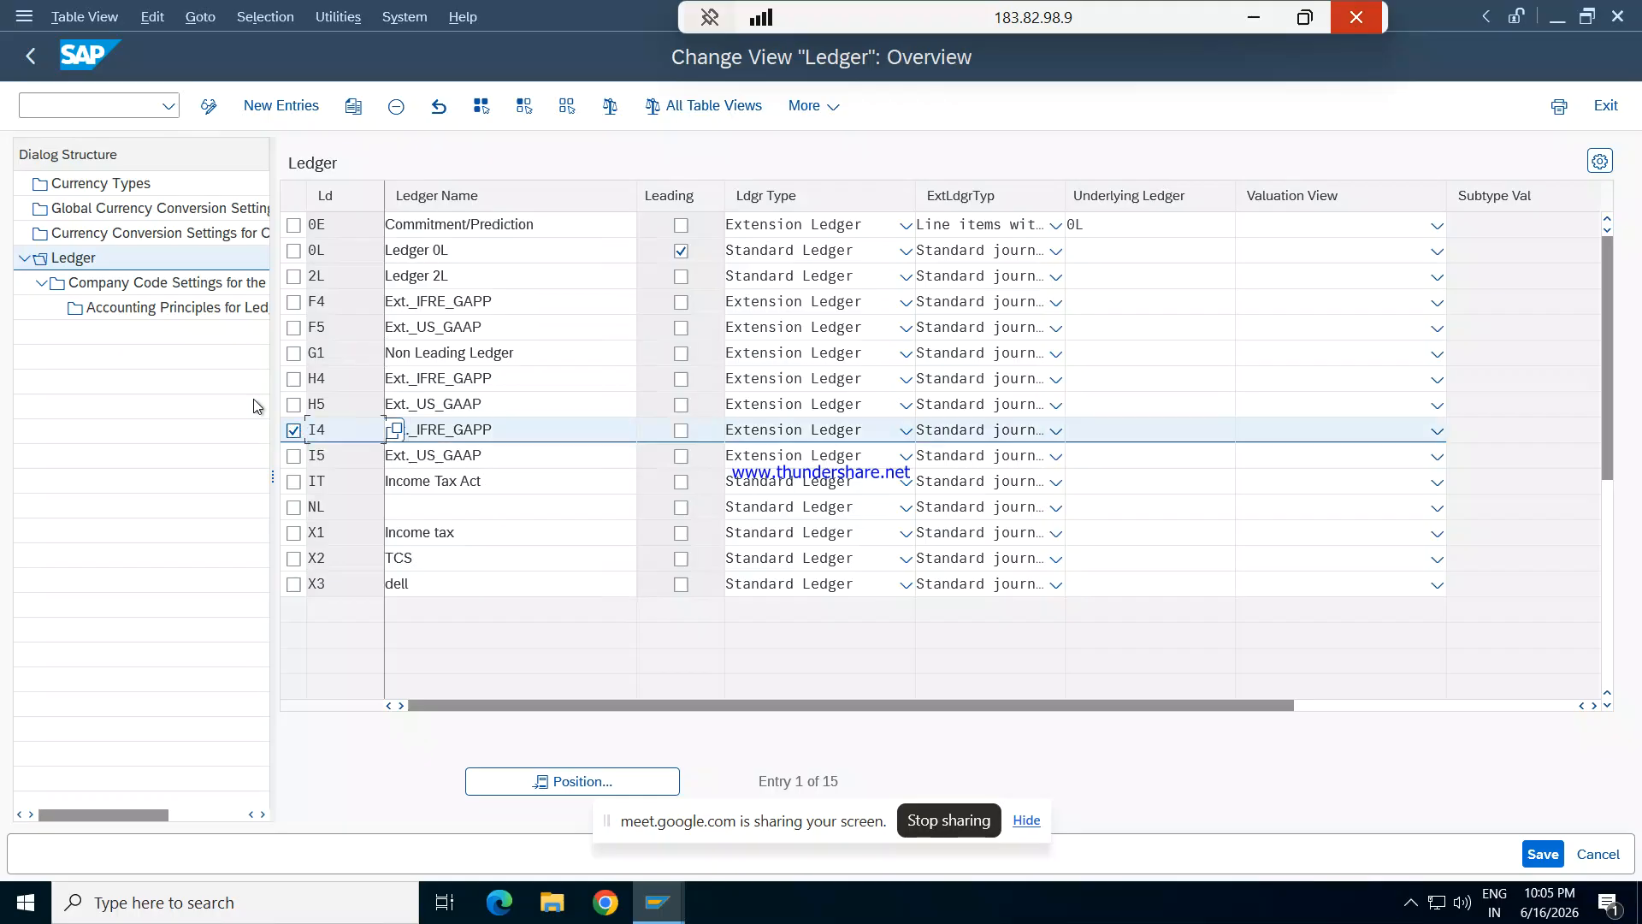
pyautogui.doubleClick(162, 289)
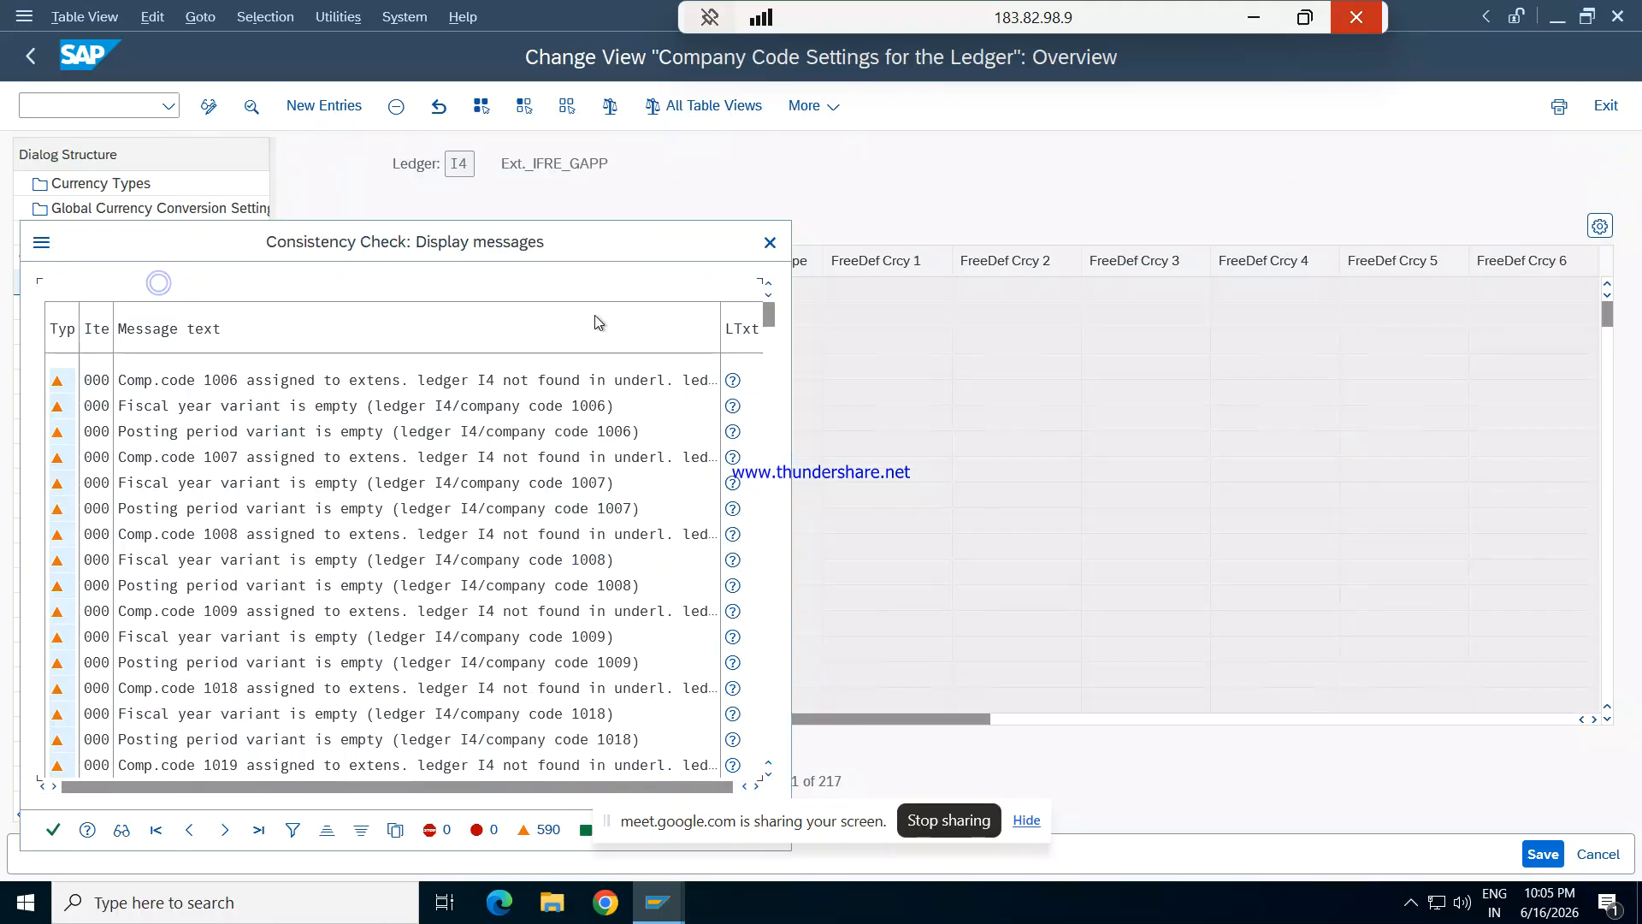
pyautogui.click(53, 826)
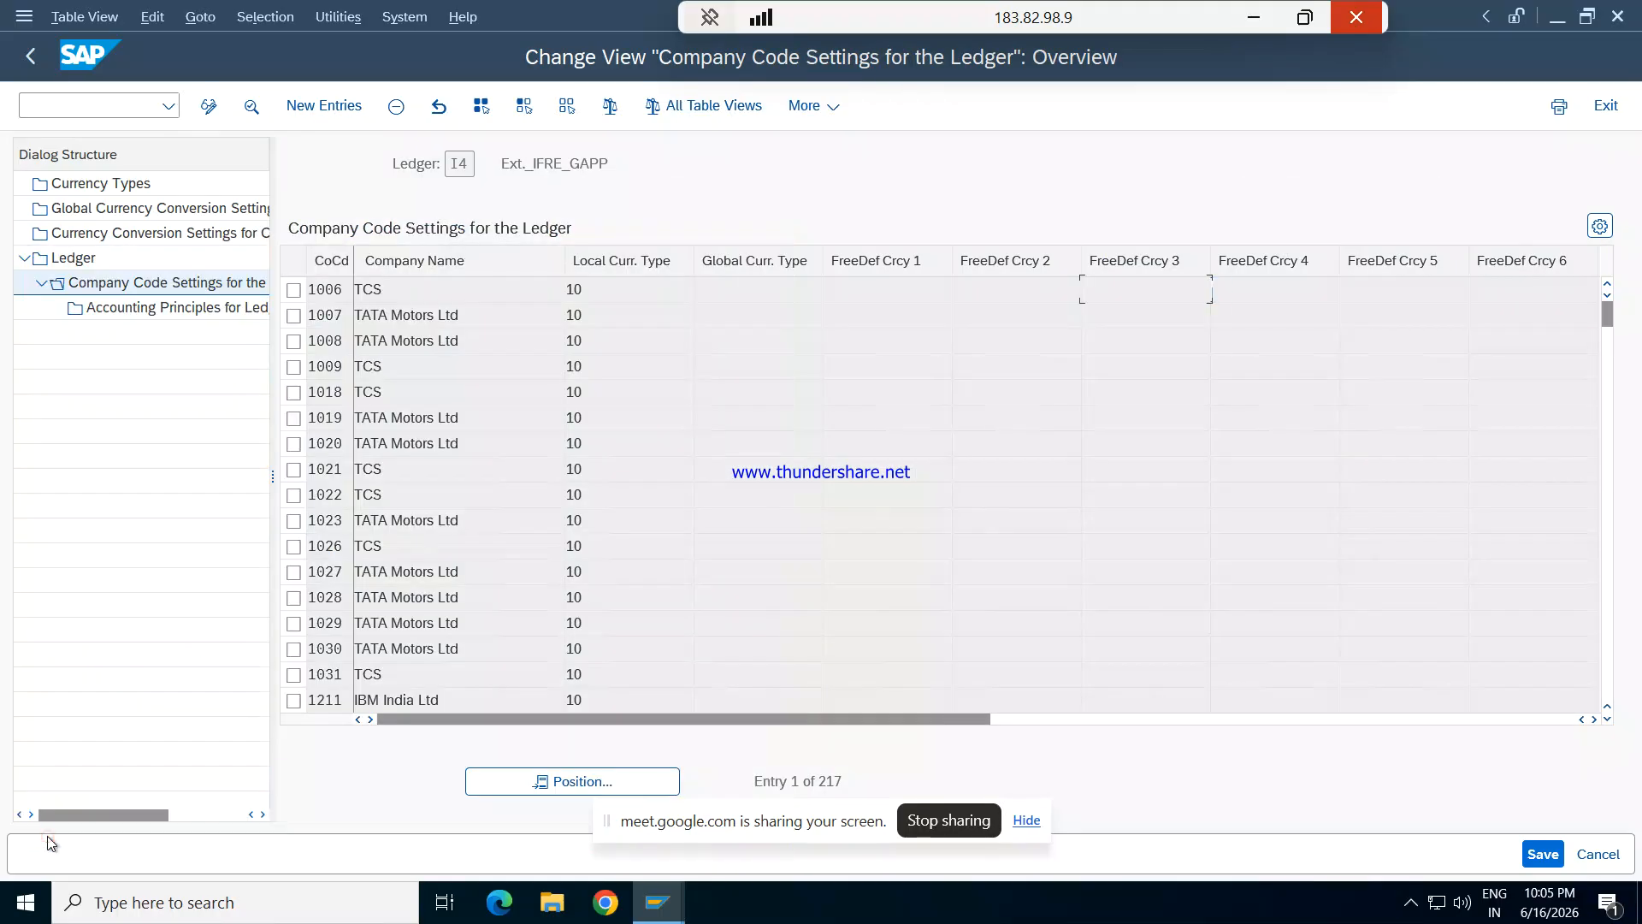
pyautogui.click(631, 781)
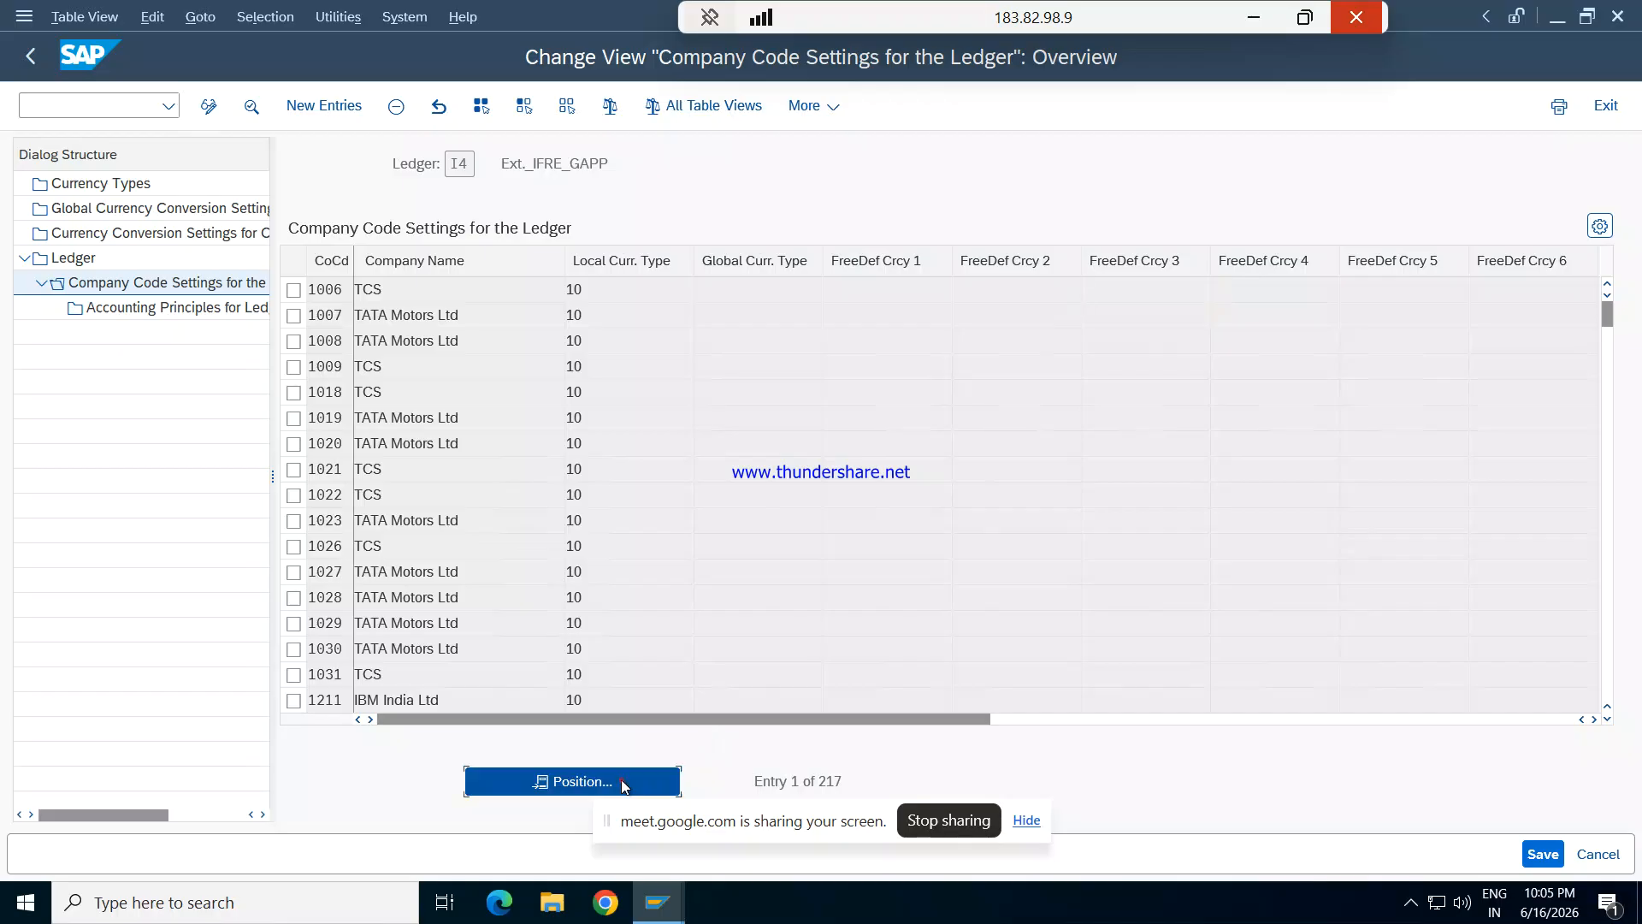
pyautogui.write('REPL')
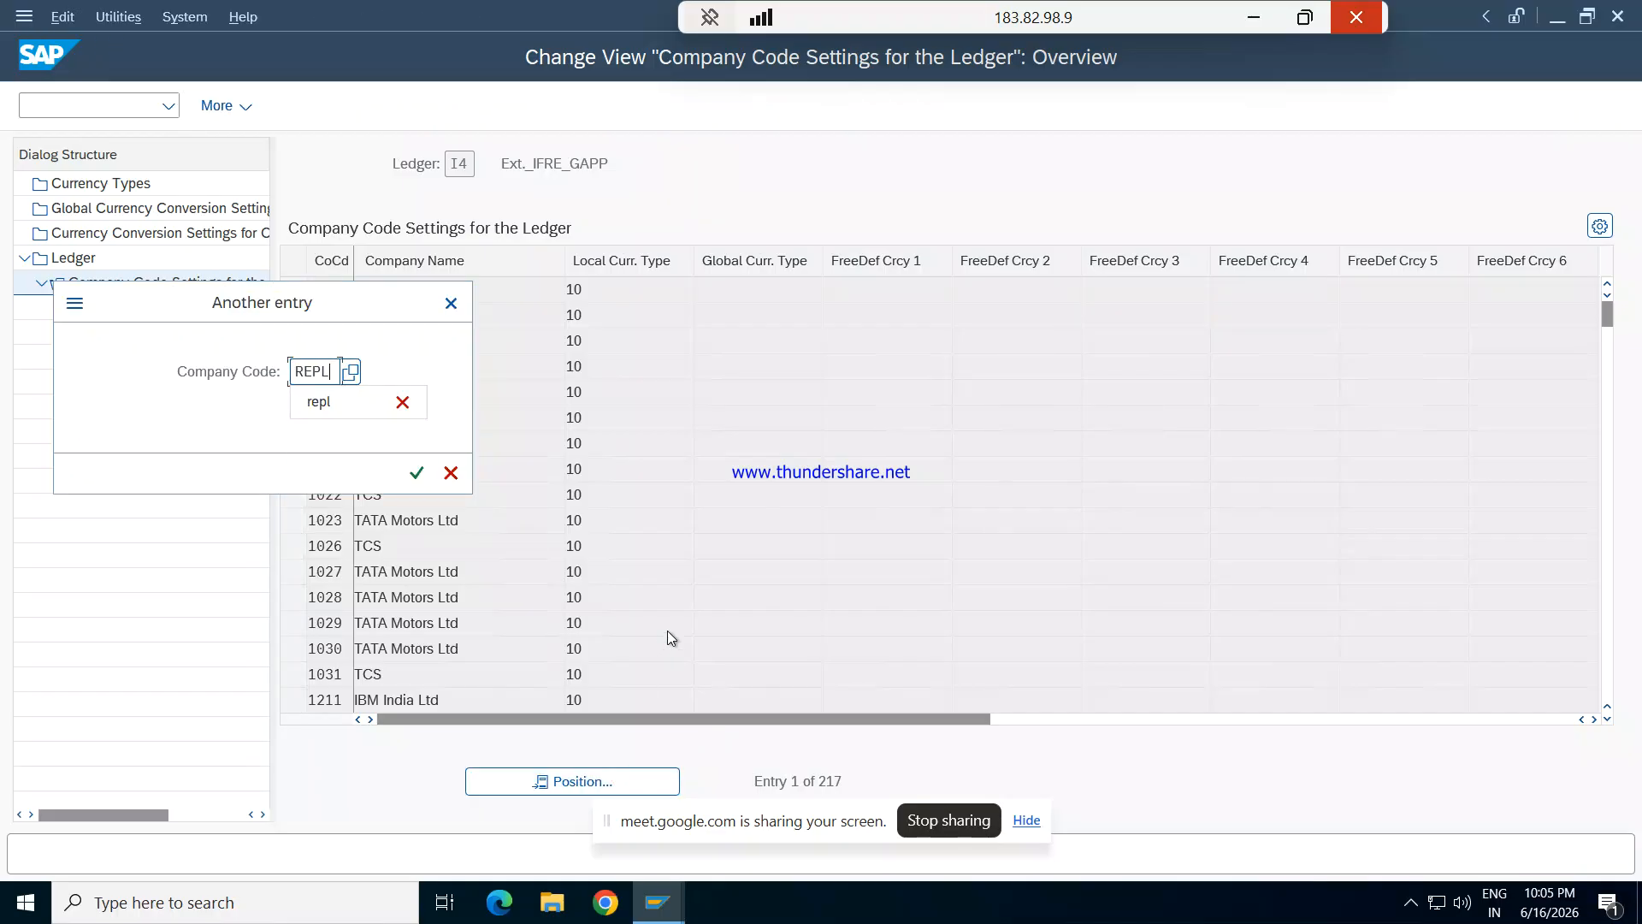
pyautogui.press('Return')
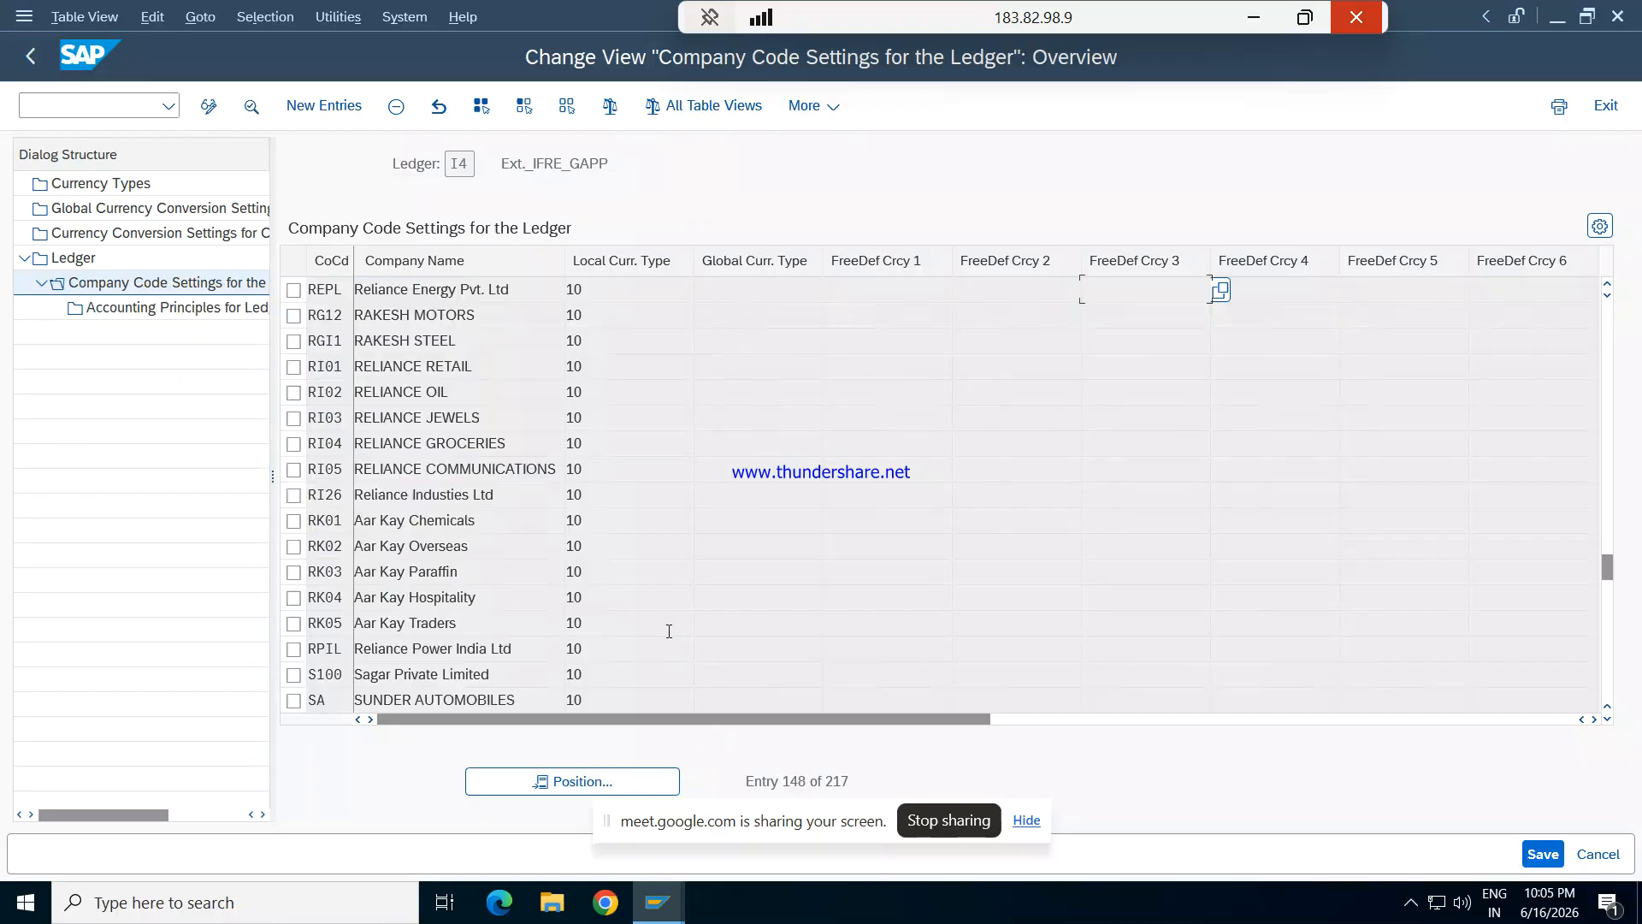
# - Assign accounting principle GAAP to company code REPL in ledger I4 and save, accepting the consistency check messages
pyautogui.moveTo(927, 717); pyautogui.dragTo(1259, 696)
pyautogui.click(749, 288)
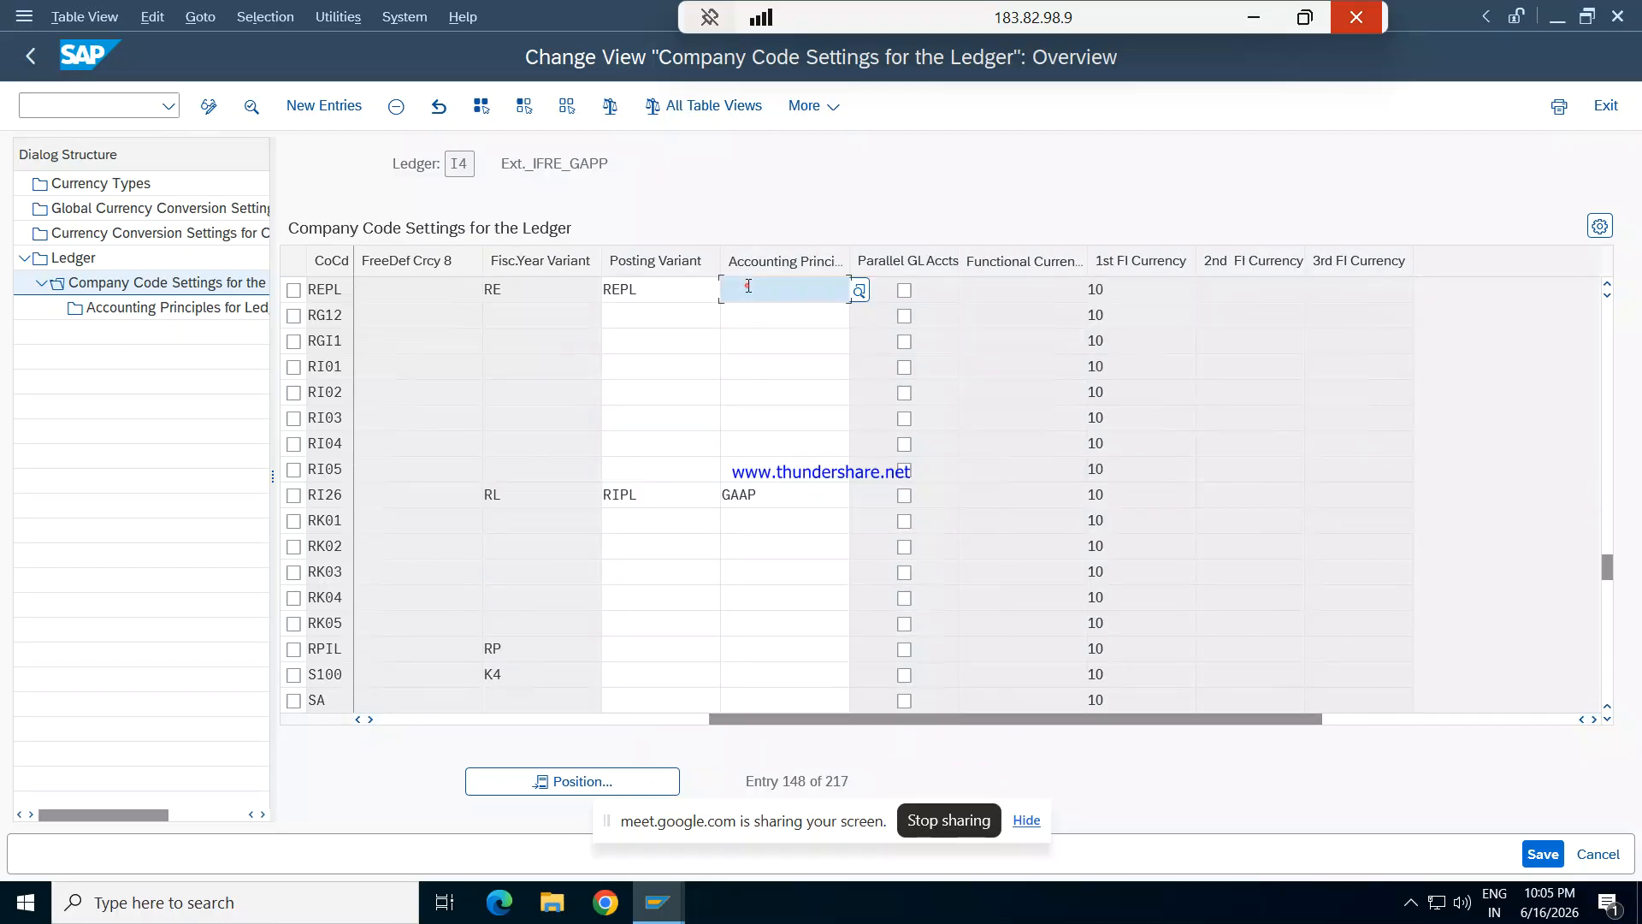
pyautogui.write('GAAP')
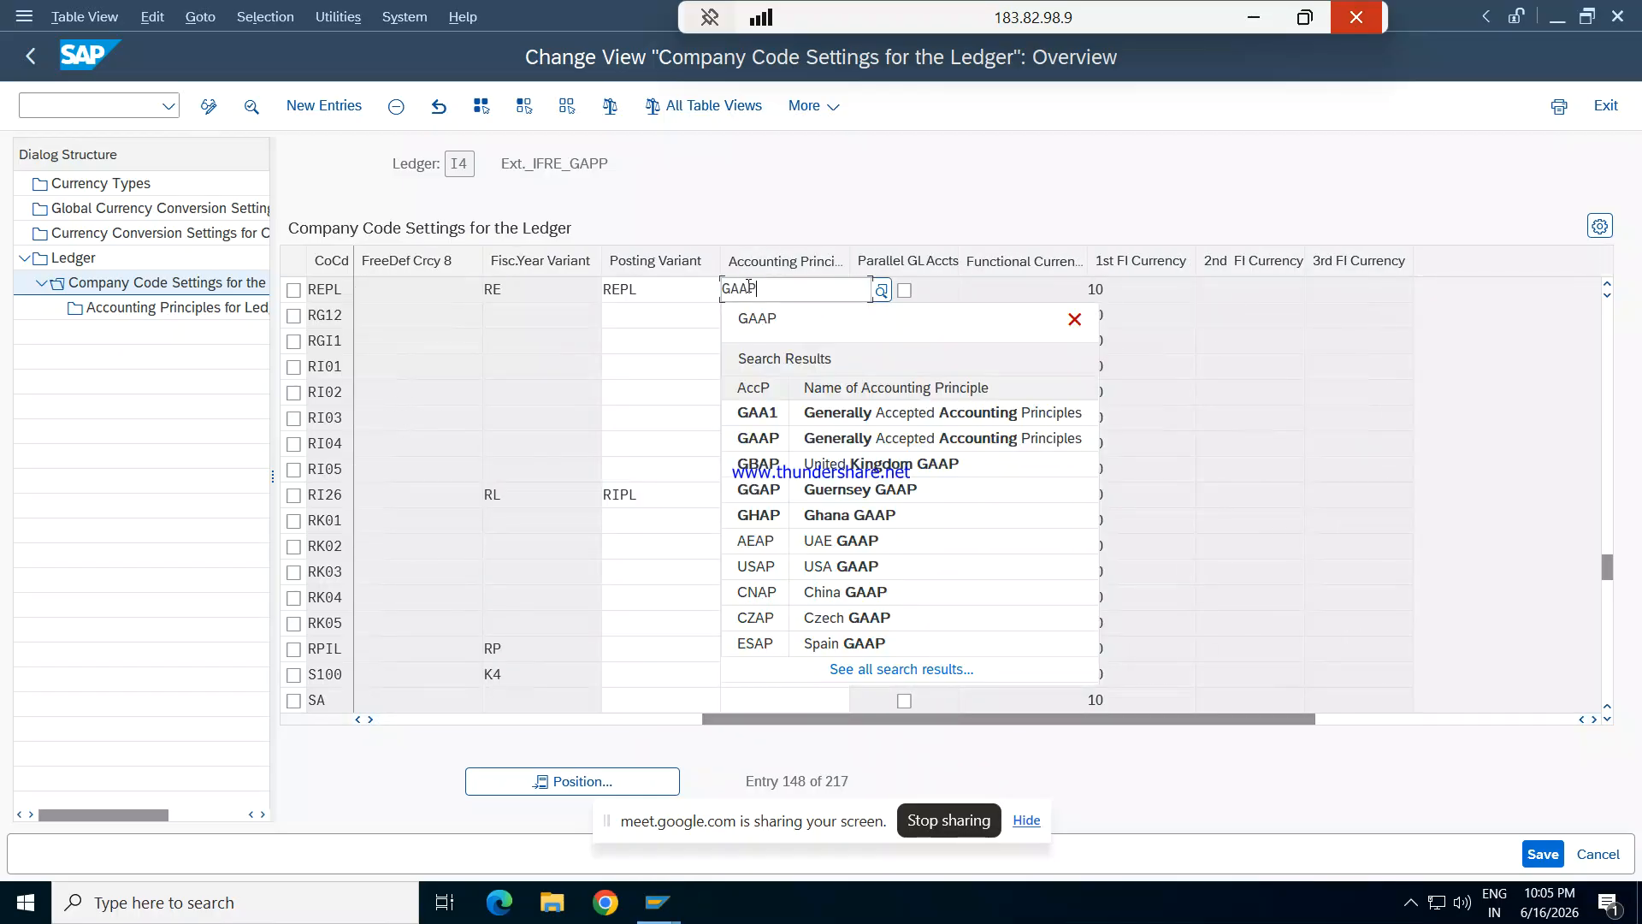
pyautogui.press('Tab')
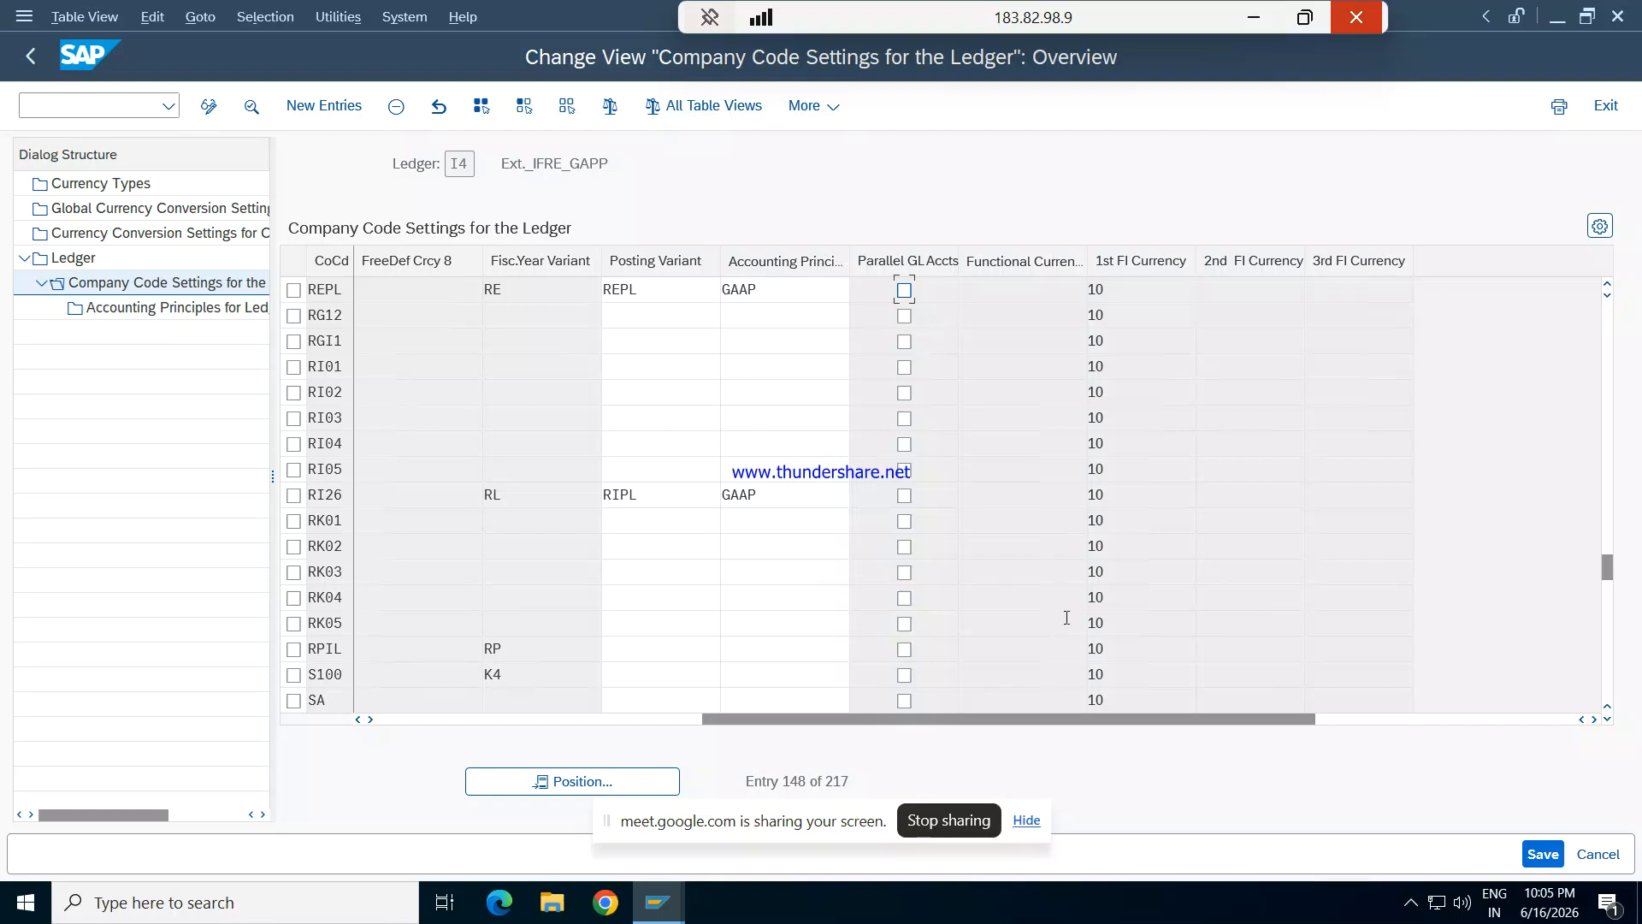
pyautogui.click(1542, 854)
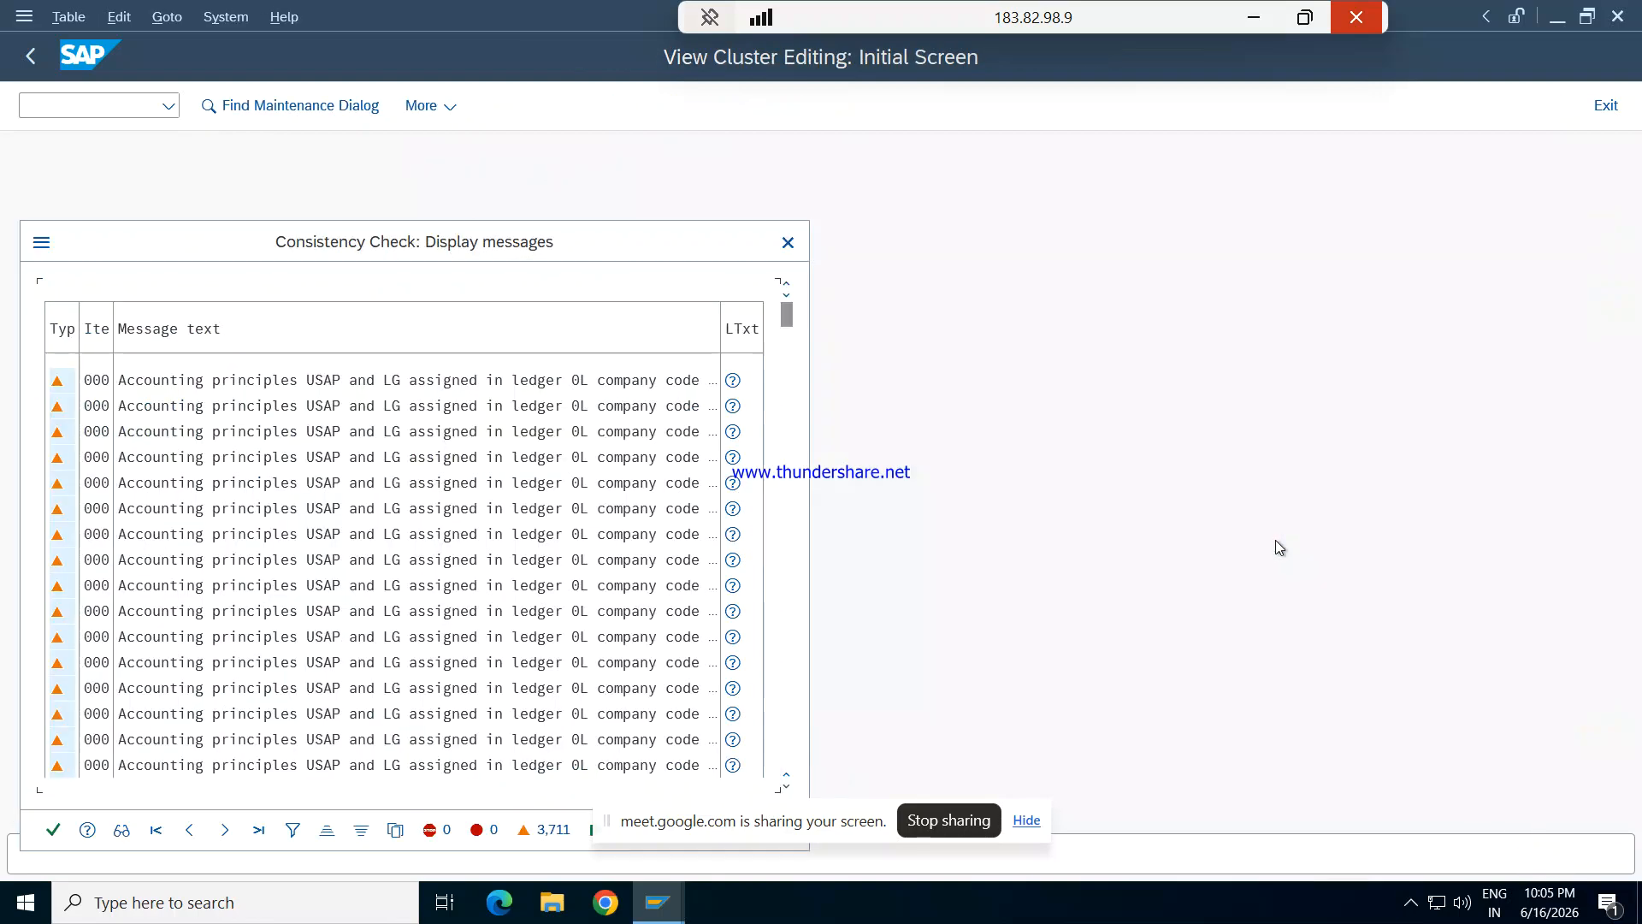
pyautogui.click(55, 828)
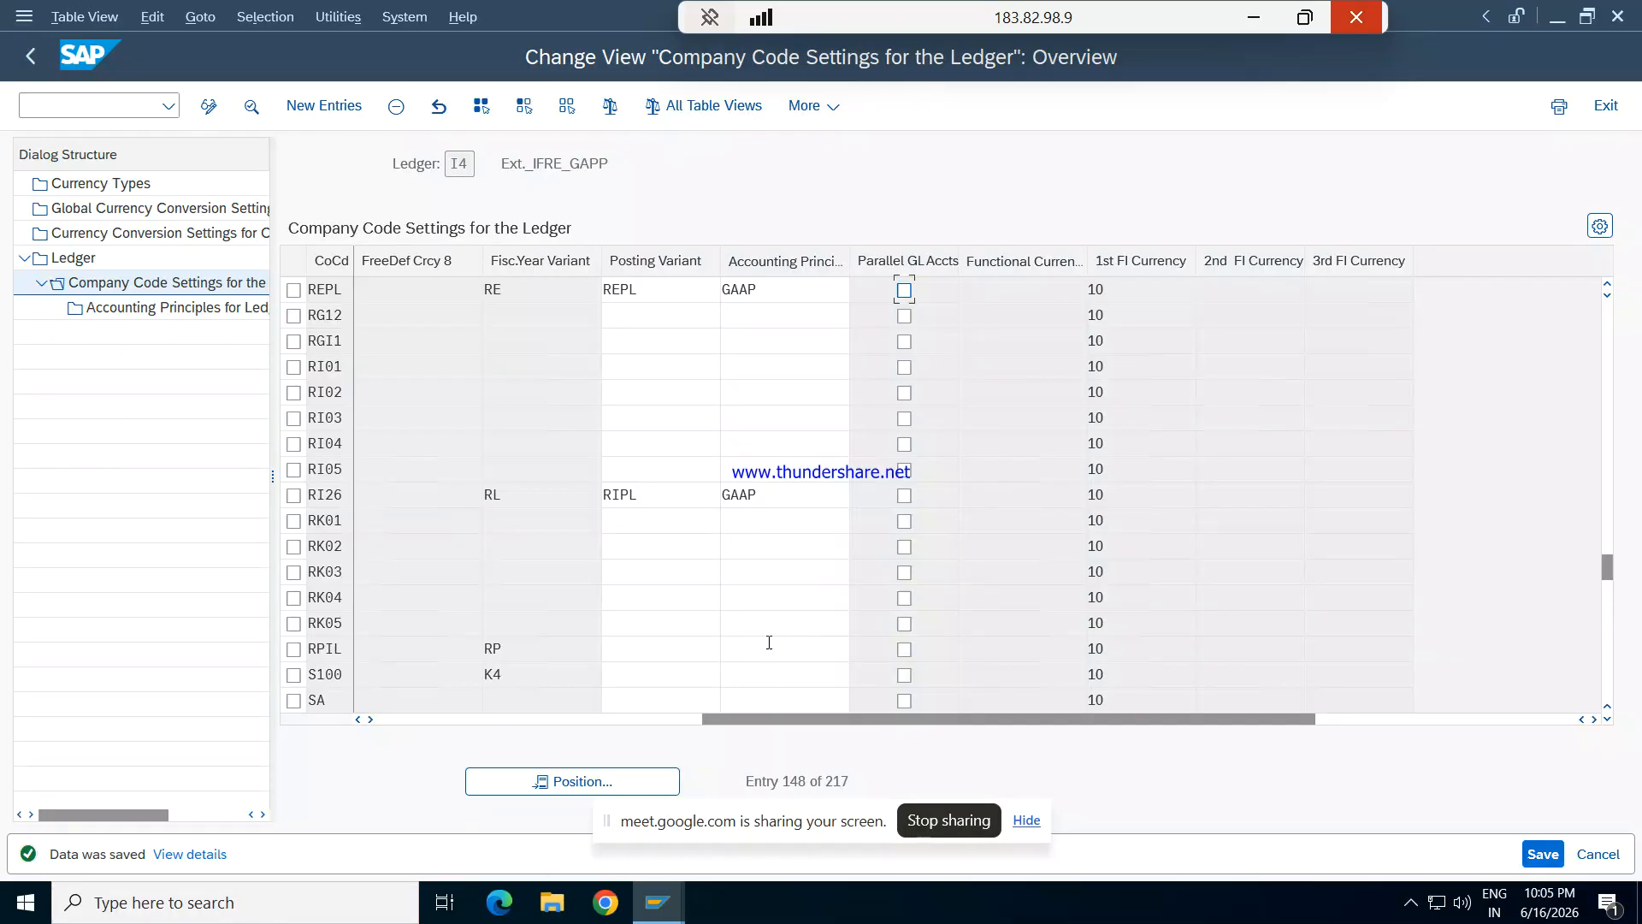
# - Leave the ledger settings and start a new G/L account posting with transaction F-02
pyautogui.click(139, 106)
pyautogui.write('F')
pyautogui.press('BackSpace')
pyautogui.write('/NF-02')
pyautogui.press('Return')
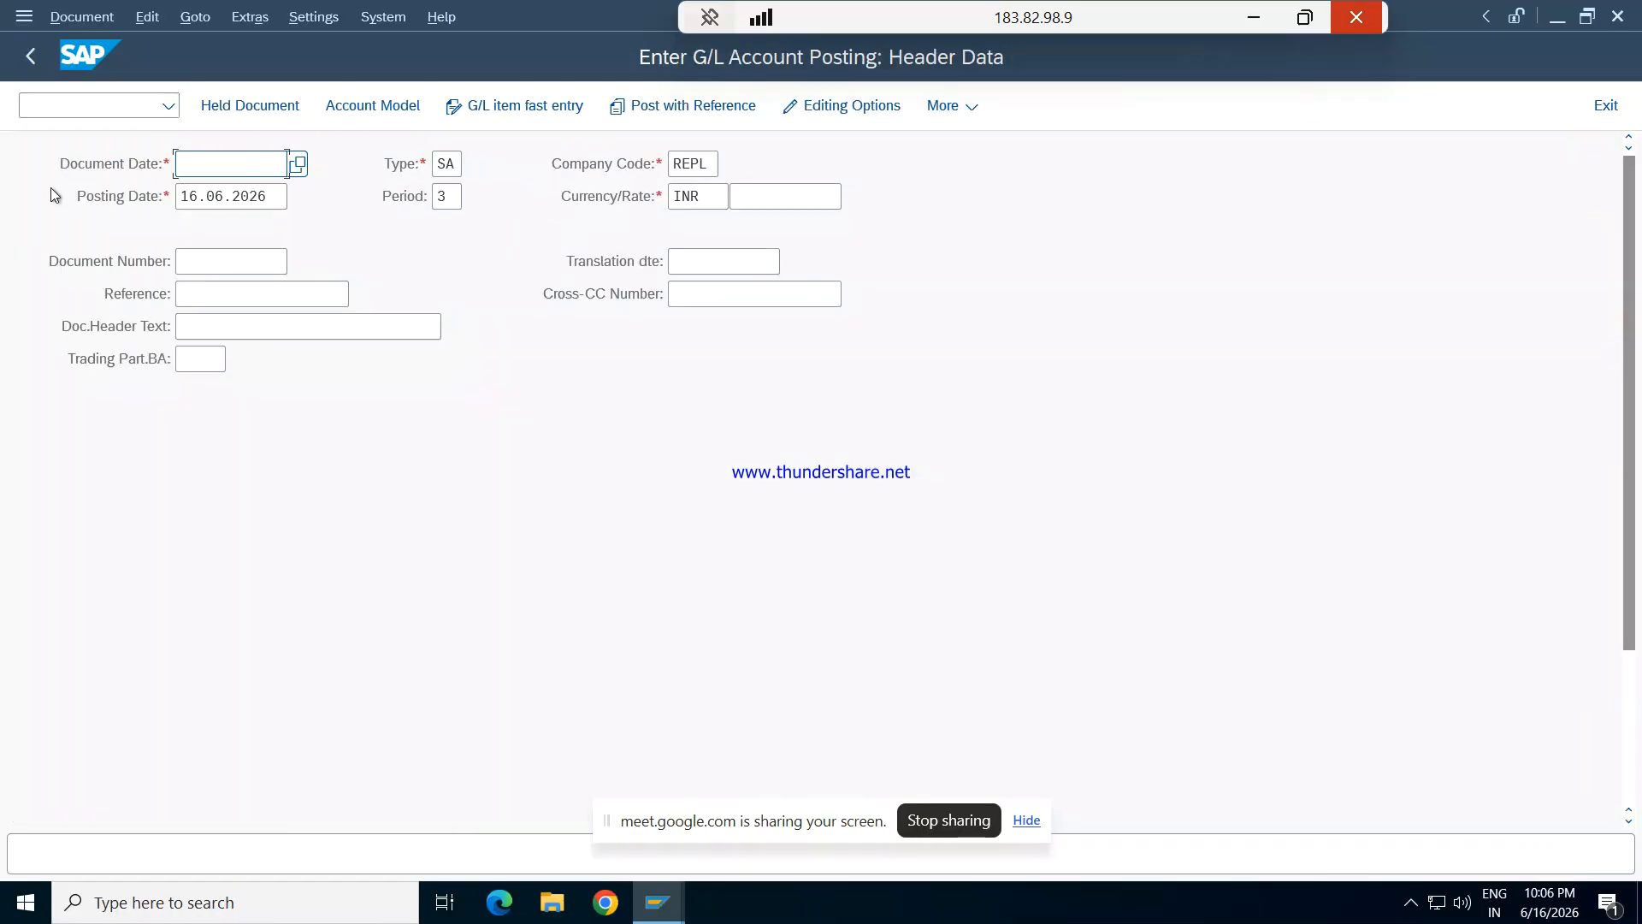
# - Fill in the posting header with document date 16.06.2026 and reference 02
pyautogui.write('16.0')
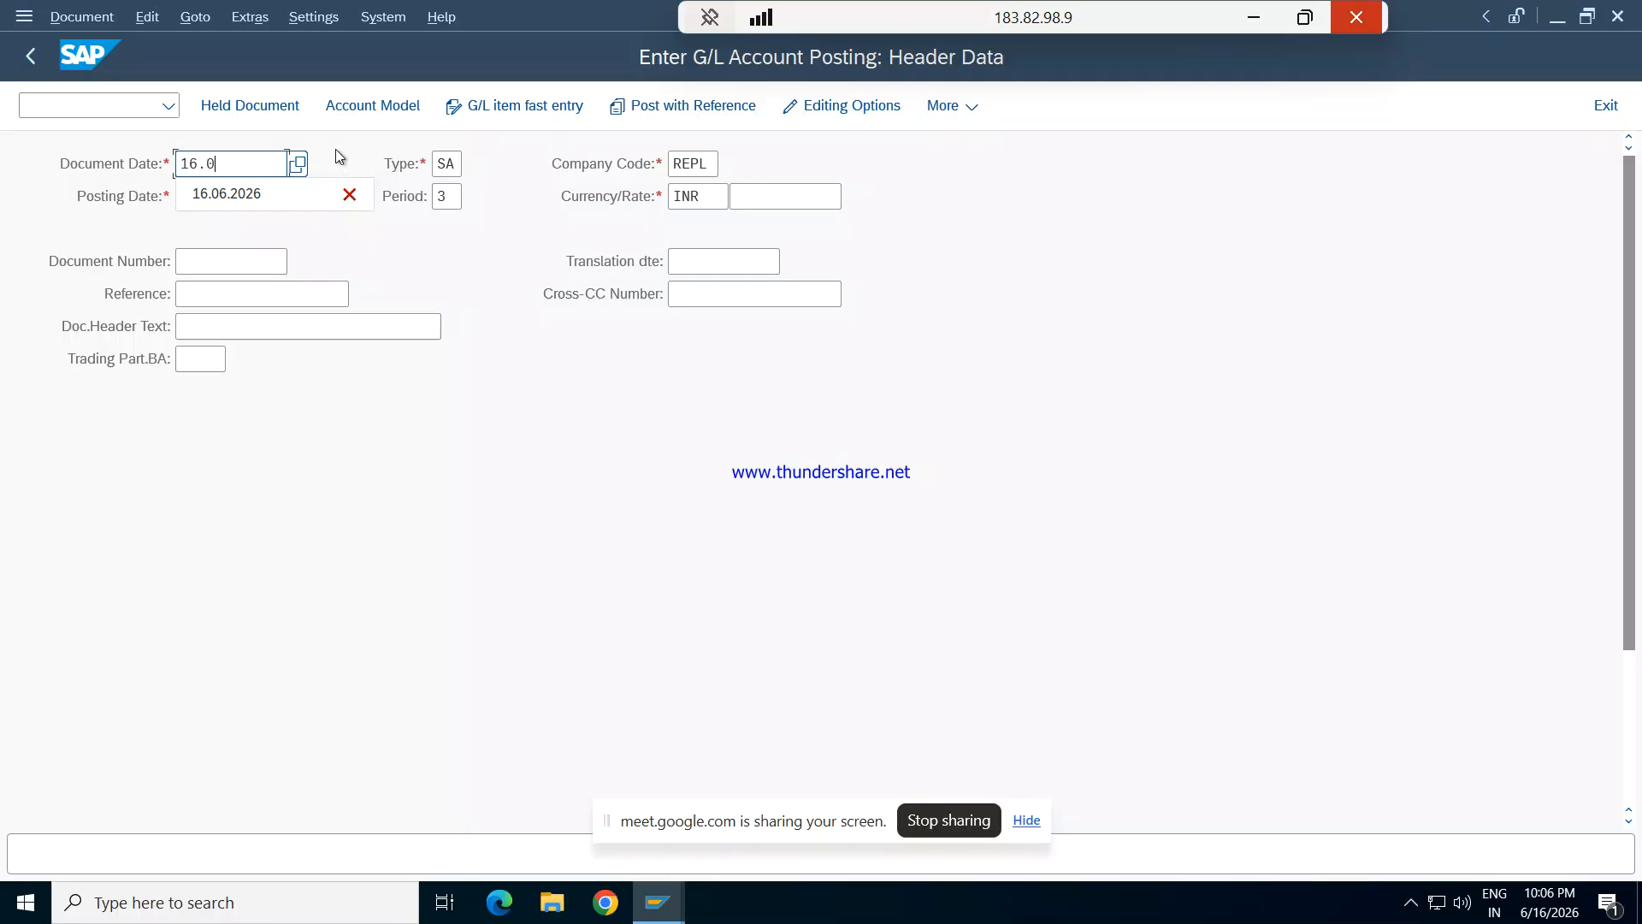
pyautogui.write('6.2026')
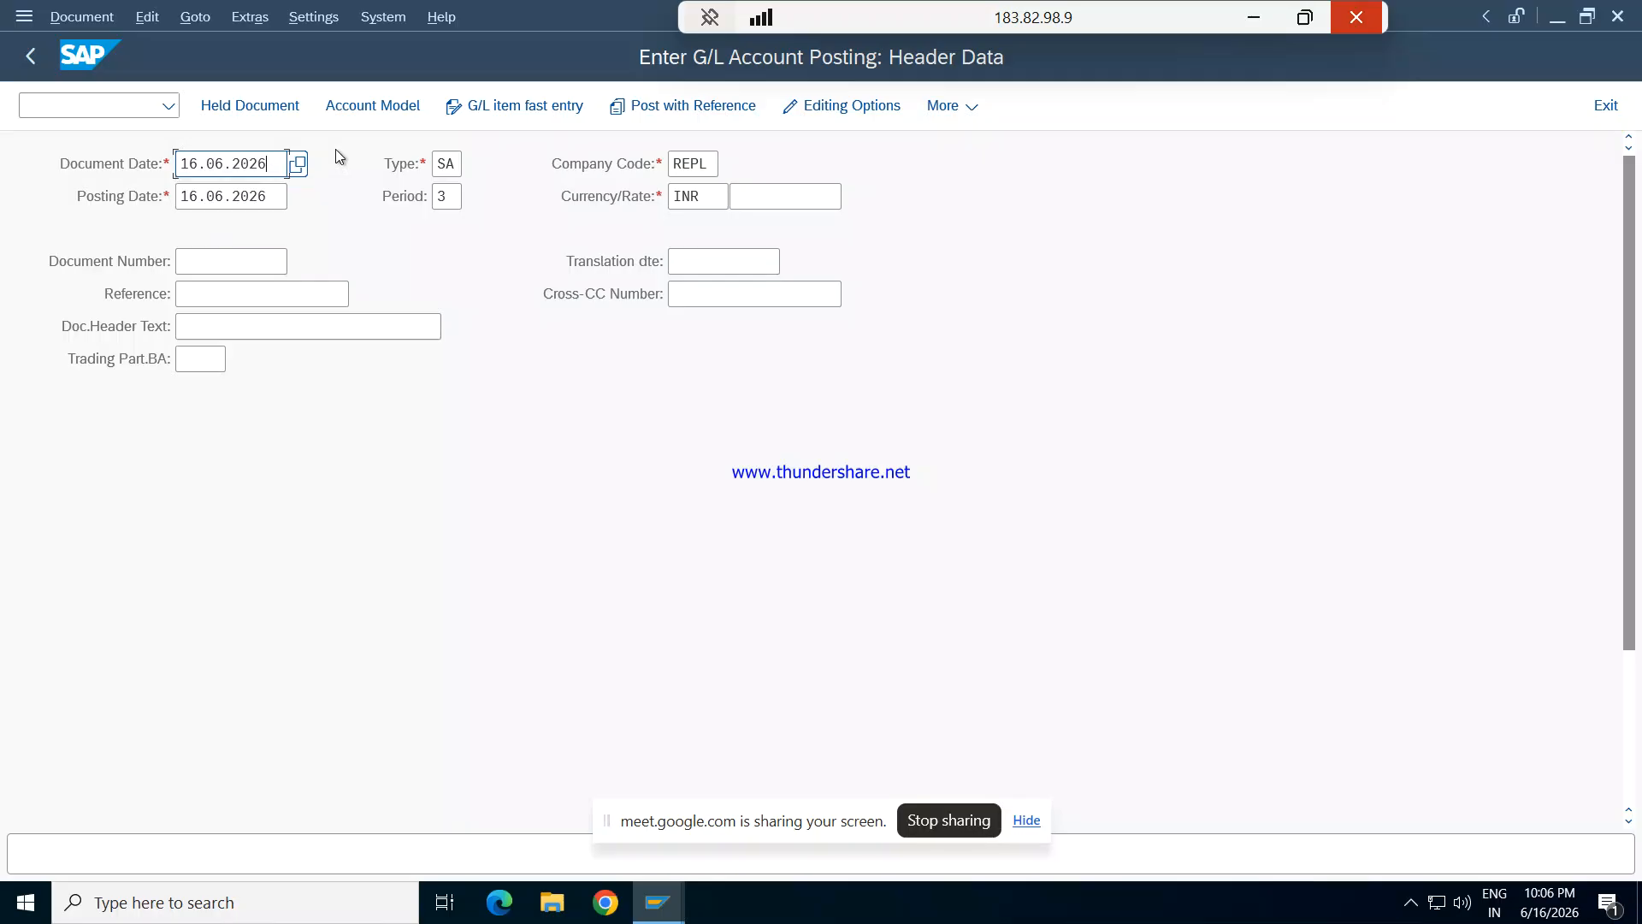
pyautogui.press('Tab')
pyautogui.press('Tab')
pyautogui.press('Tab')
pyautogui.press('Tab')
pyautogui.press('Tab')
pyautogui.press('Tab')
pyautogui.press('Tab')
pyautogui.write('02')
pyautogui.press('Tab')
pyautogui.press('Tab')
pyautogui.press('Tab')
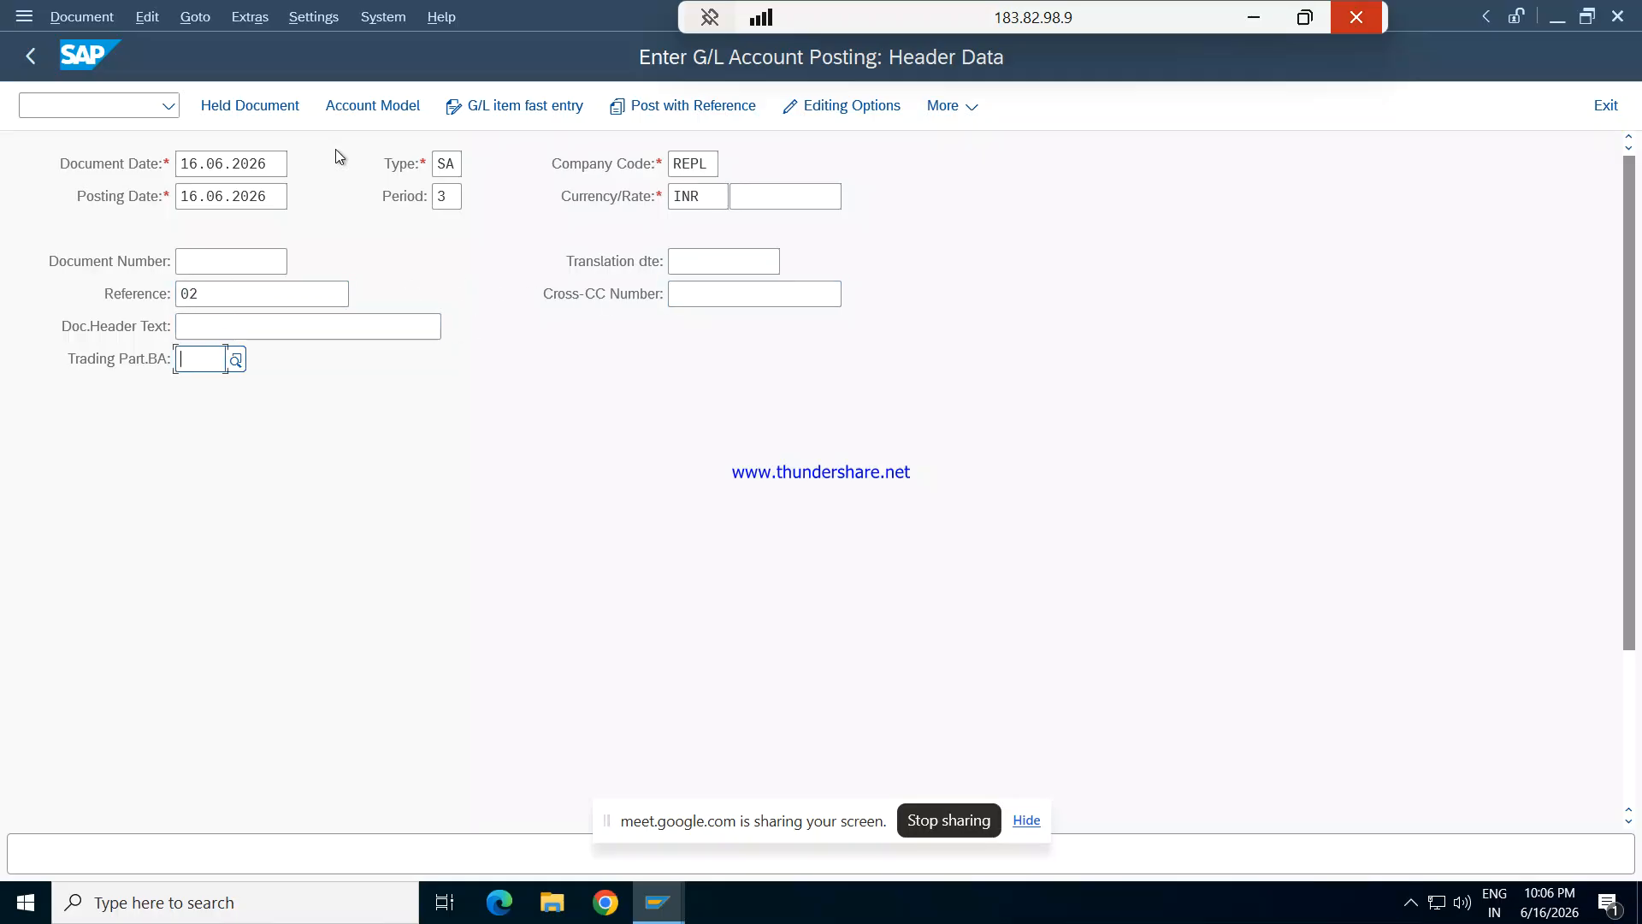
# - Look up the G/L accounts of company code REPL and choose 1201 Rent Exp for the first line item
pyautogui.press('Return')
pyautogui.press('Tab')
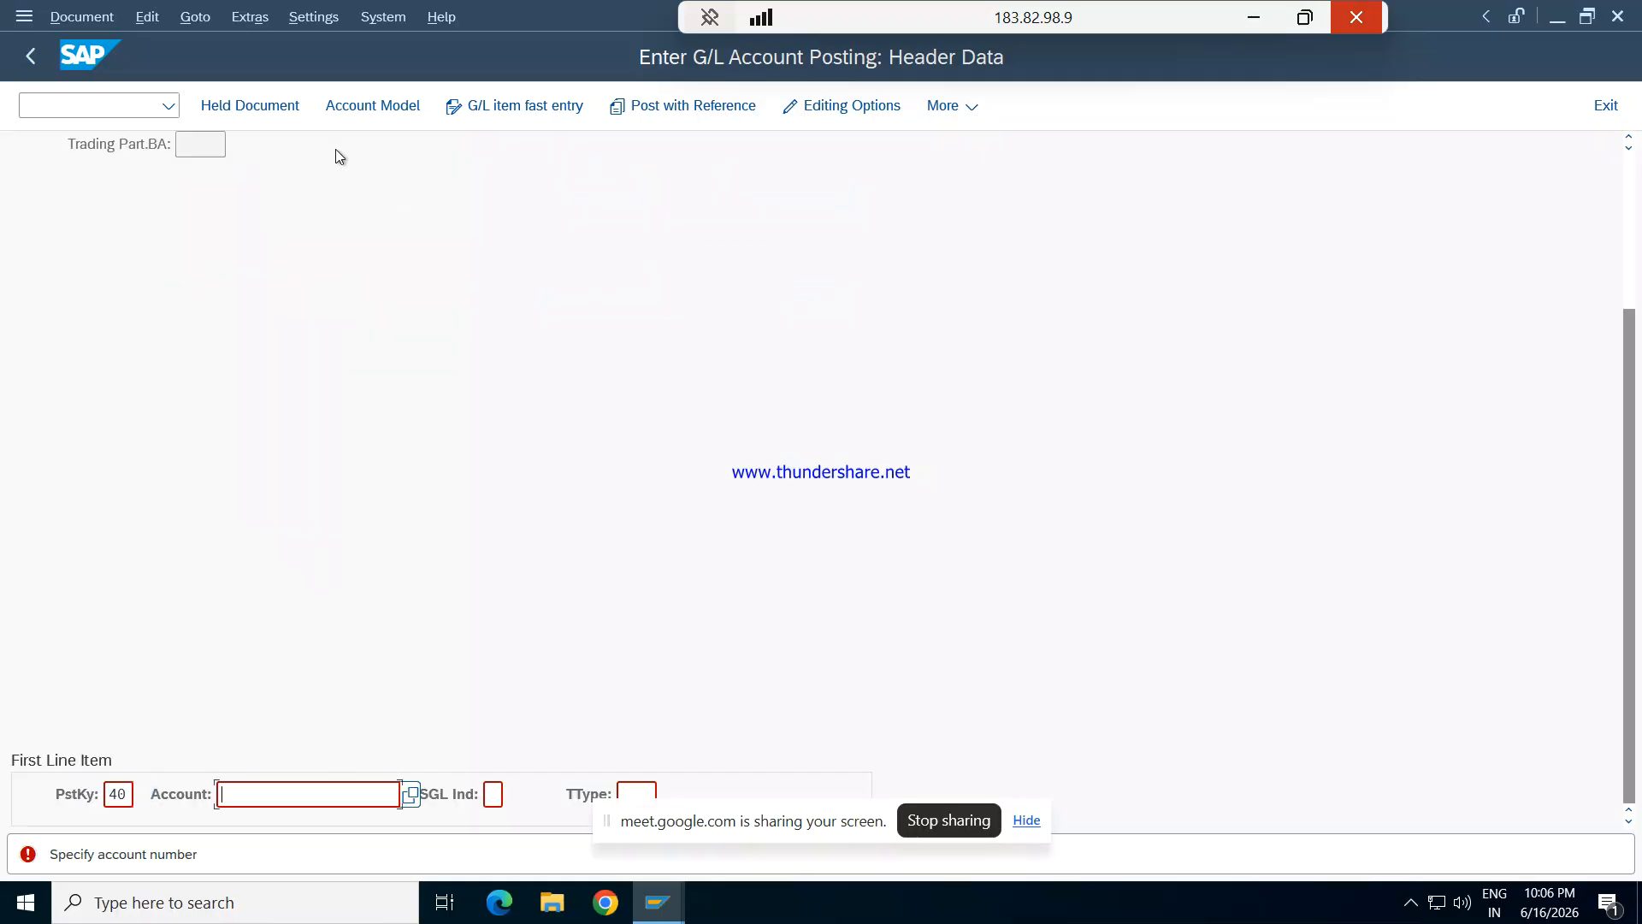
pyautogui.click(411, 793)
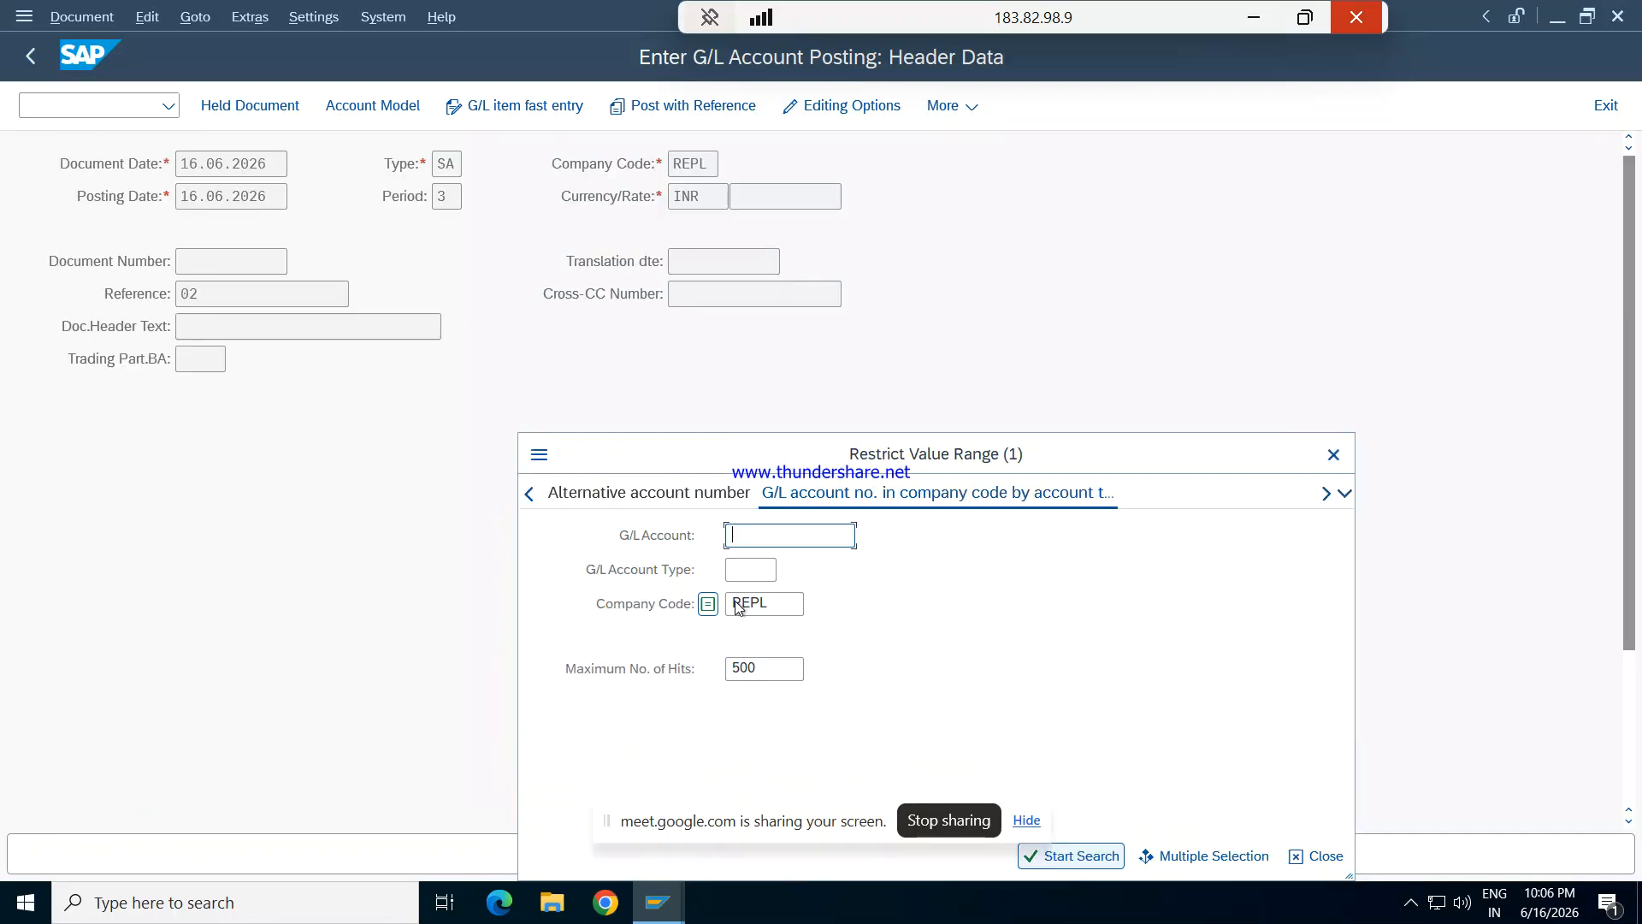
pyautogui.press('Return')
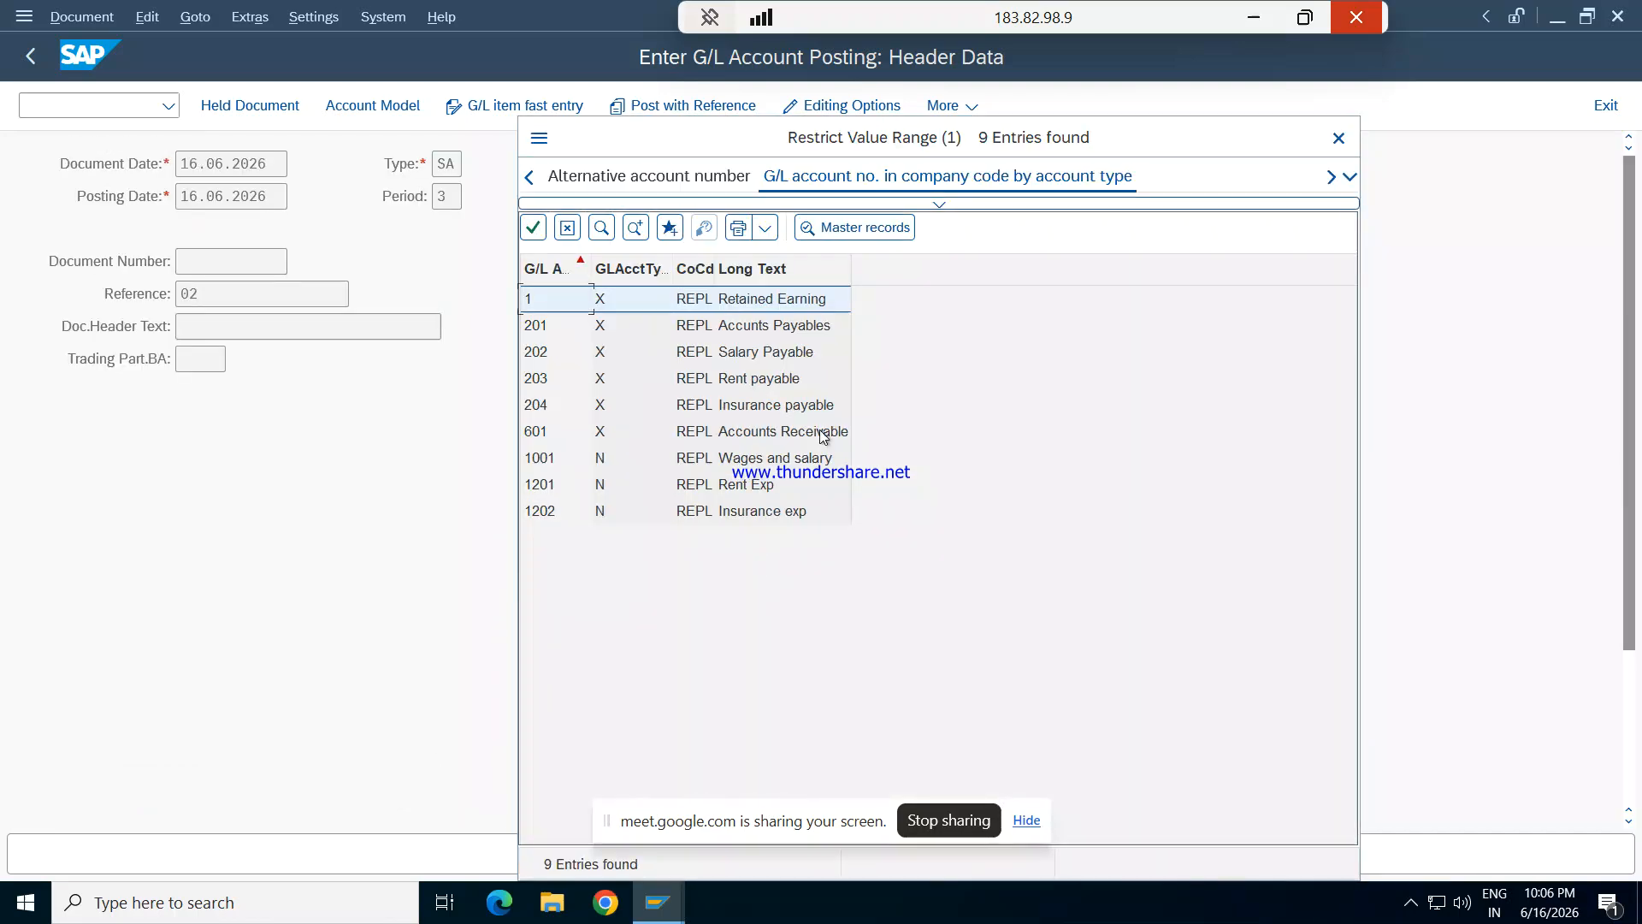
pyautogui.press('Down')
pyautogui.press('Down')
pyautogui.press('Down')
pyautogui.press('Down')
pyautogui.press('Down')
pyautogui.press('Down')
pyautogui.press('Down')
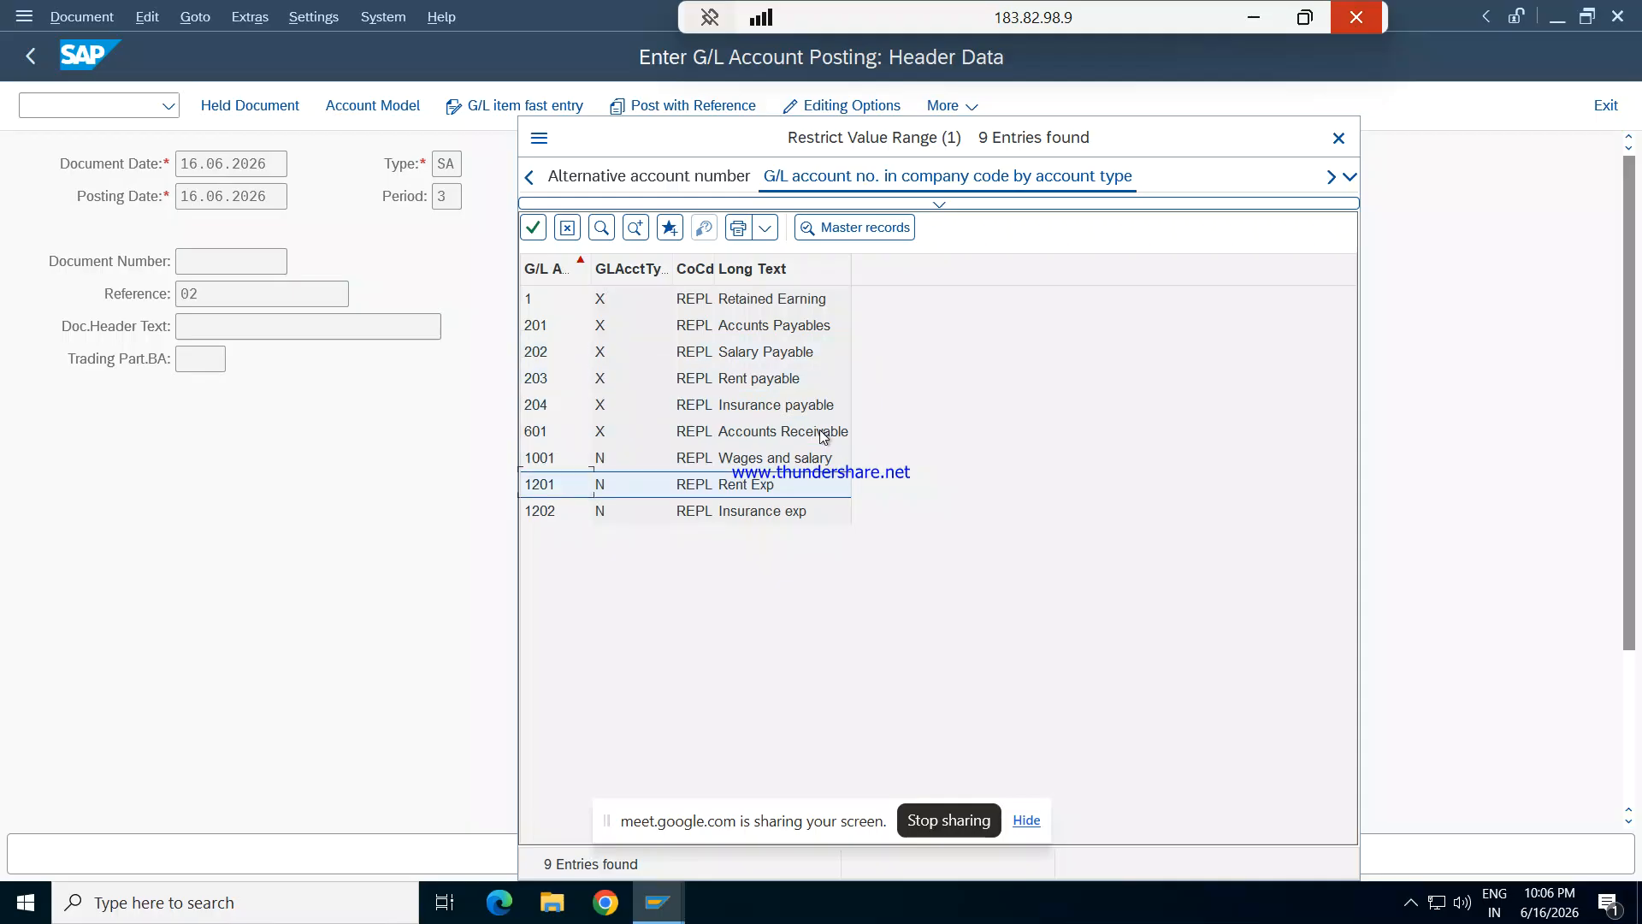
pyautogui.press('Return')
pyautogui.press('Return')
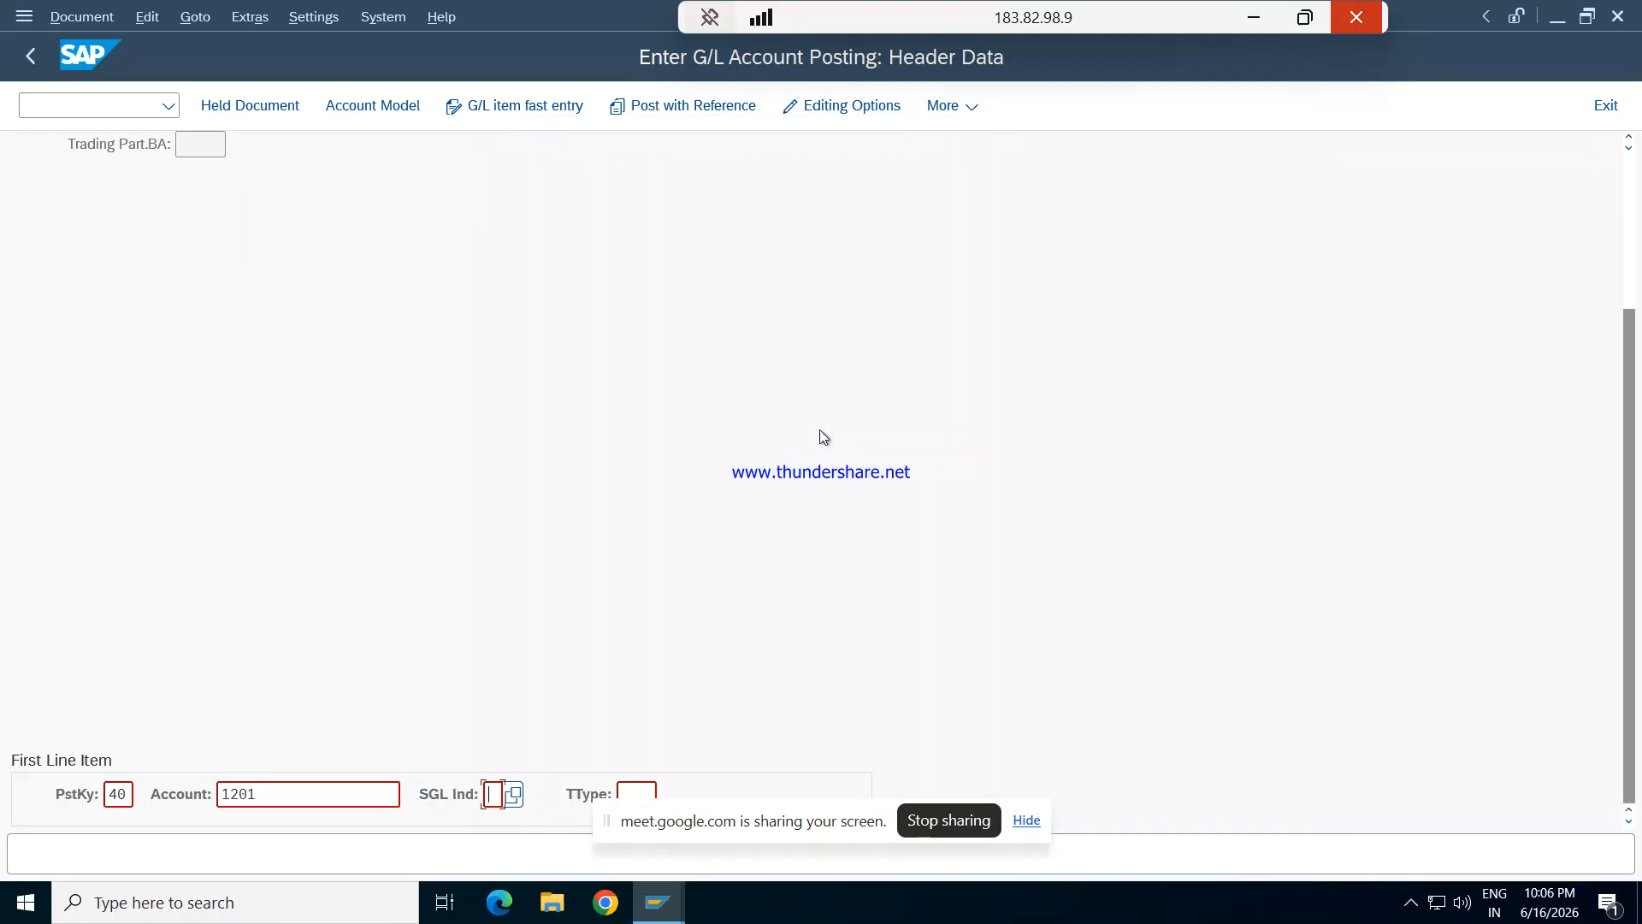
# - Set the amount of the Rent Exp debit item to 15000 INR
pyautogui.write('40')
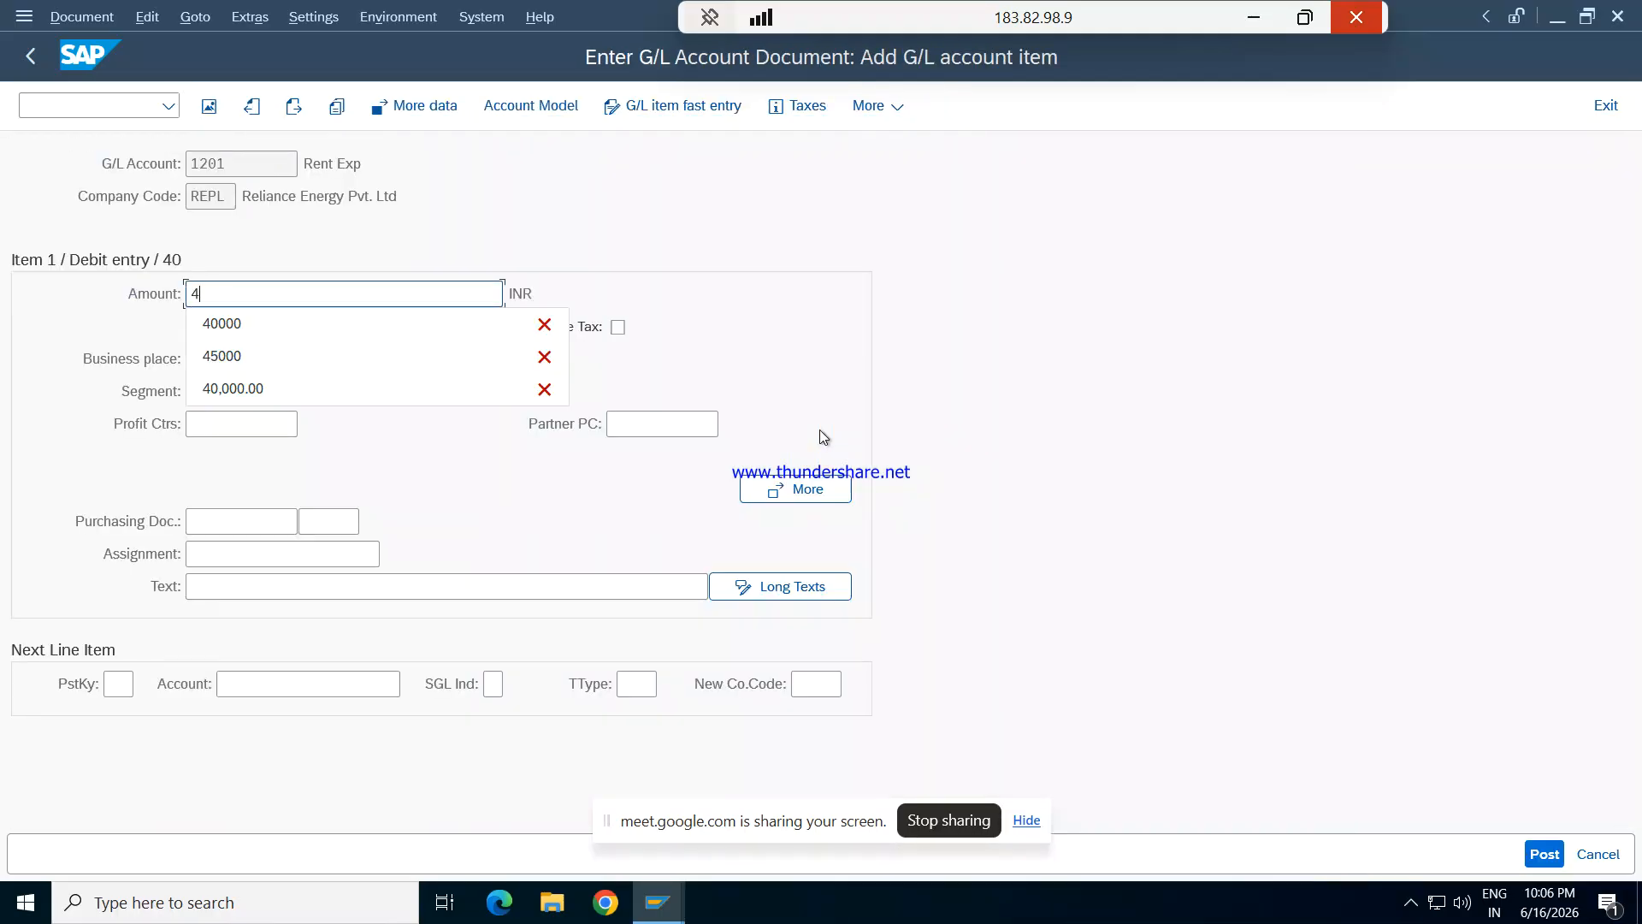
pyautogui.press('BackSpace')
pyautogui.press('BackSpace')
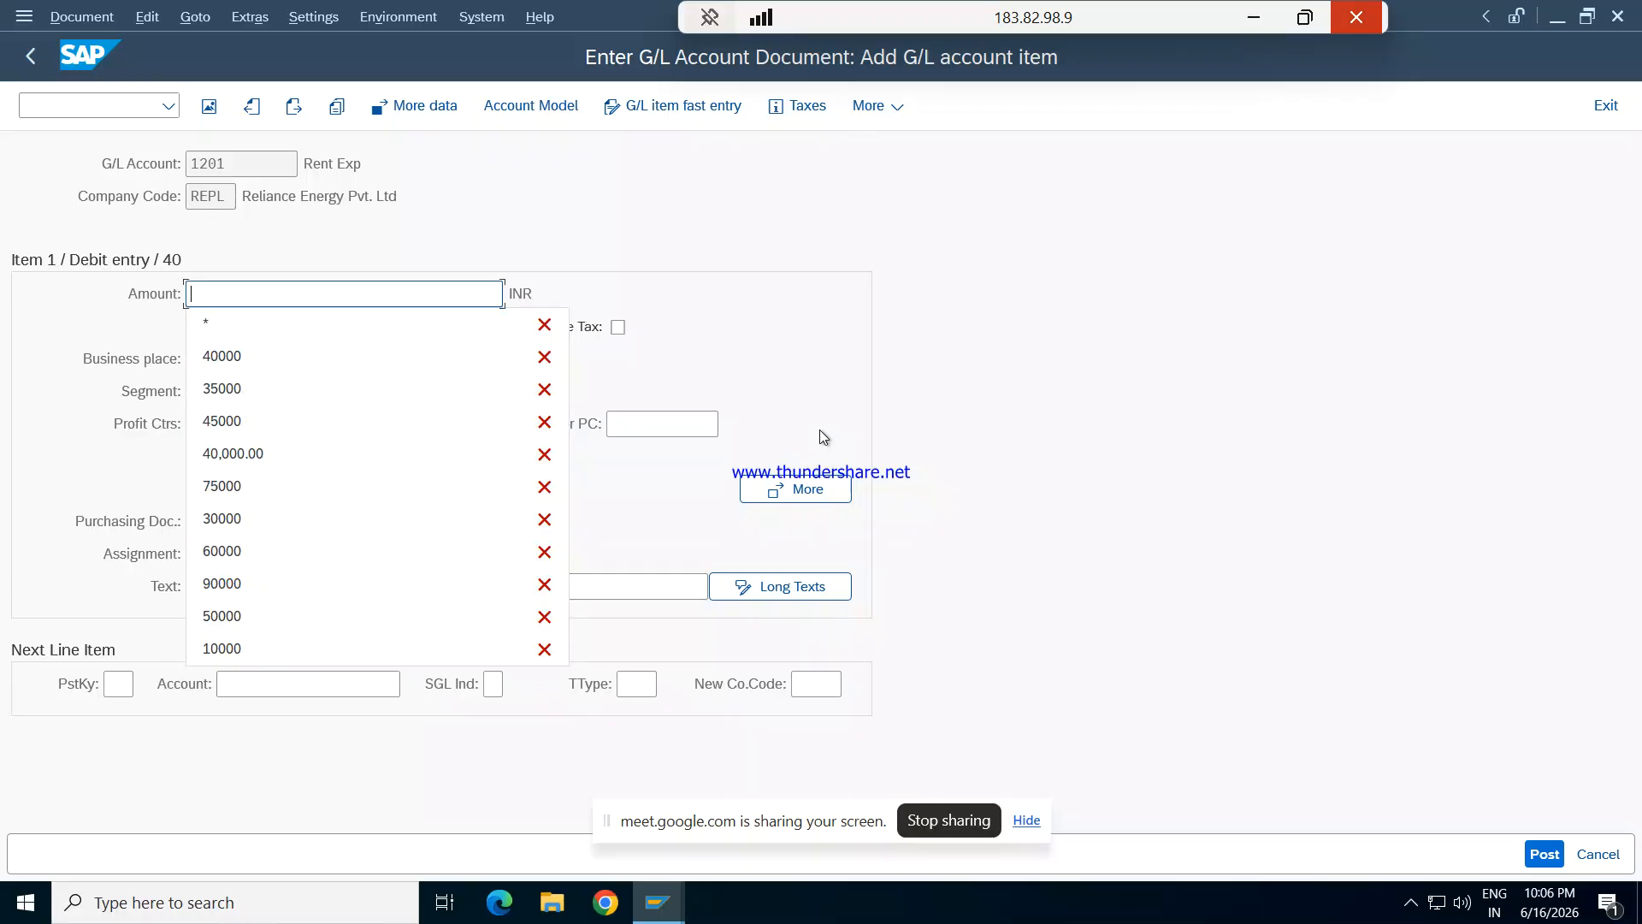
pyautogui.write('15000')
pyautogui.press('Tab')
pyautogui.press('Tab')
pyautogui.press('Tab')
pyautogui.press('Tab')
pyautogui.press('Tab')
pyautogui.press('Tab')
pyautogui.press('Tab')
pyautogui.press('Tab')
pyautogui.press('Tab')
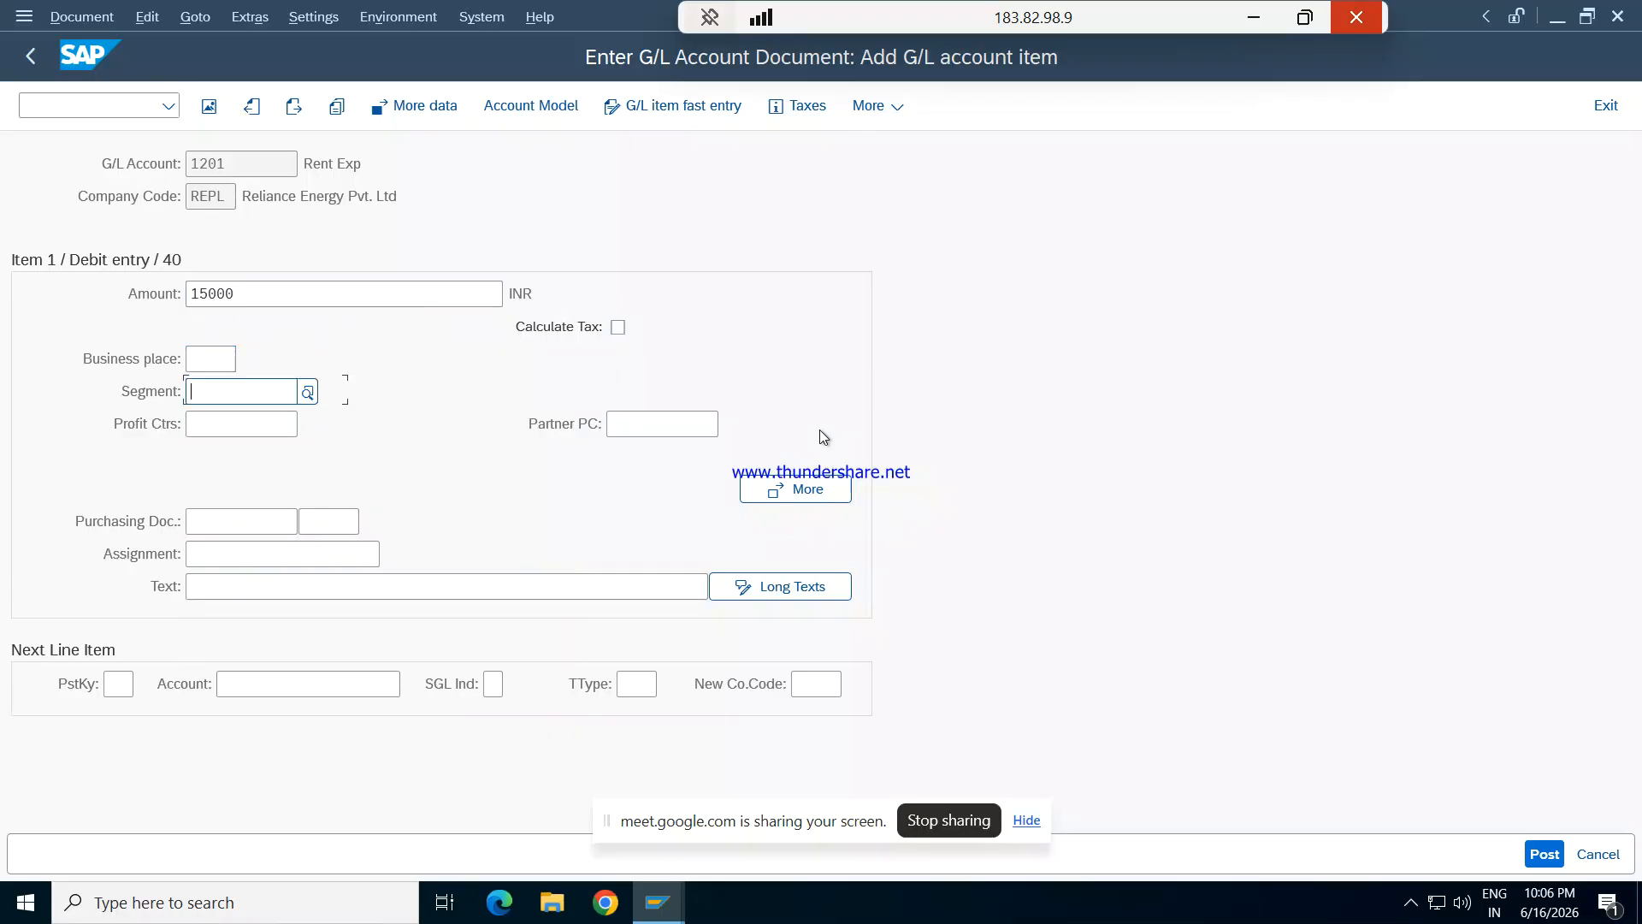
pyautogui.press('Tab')
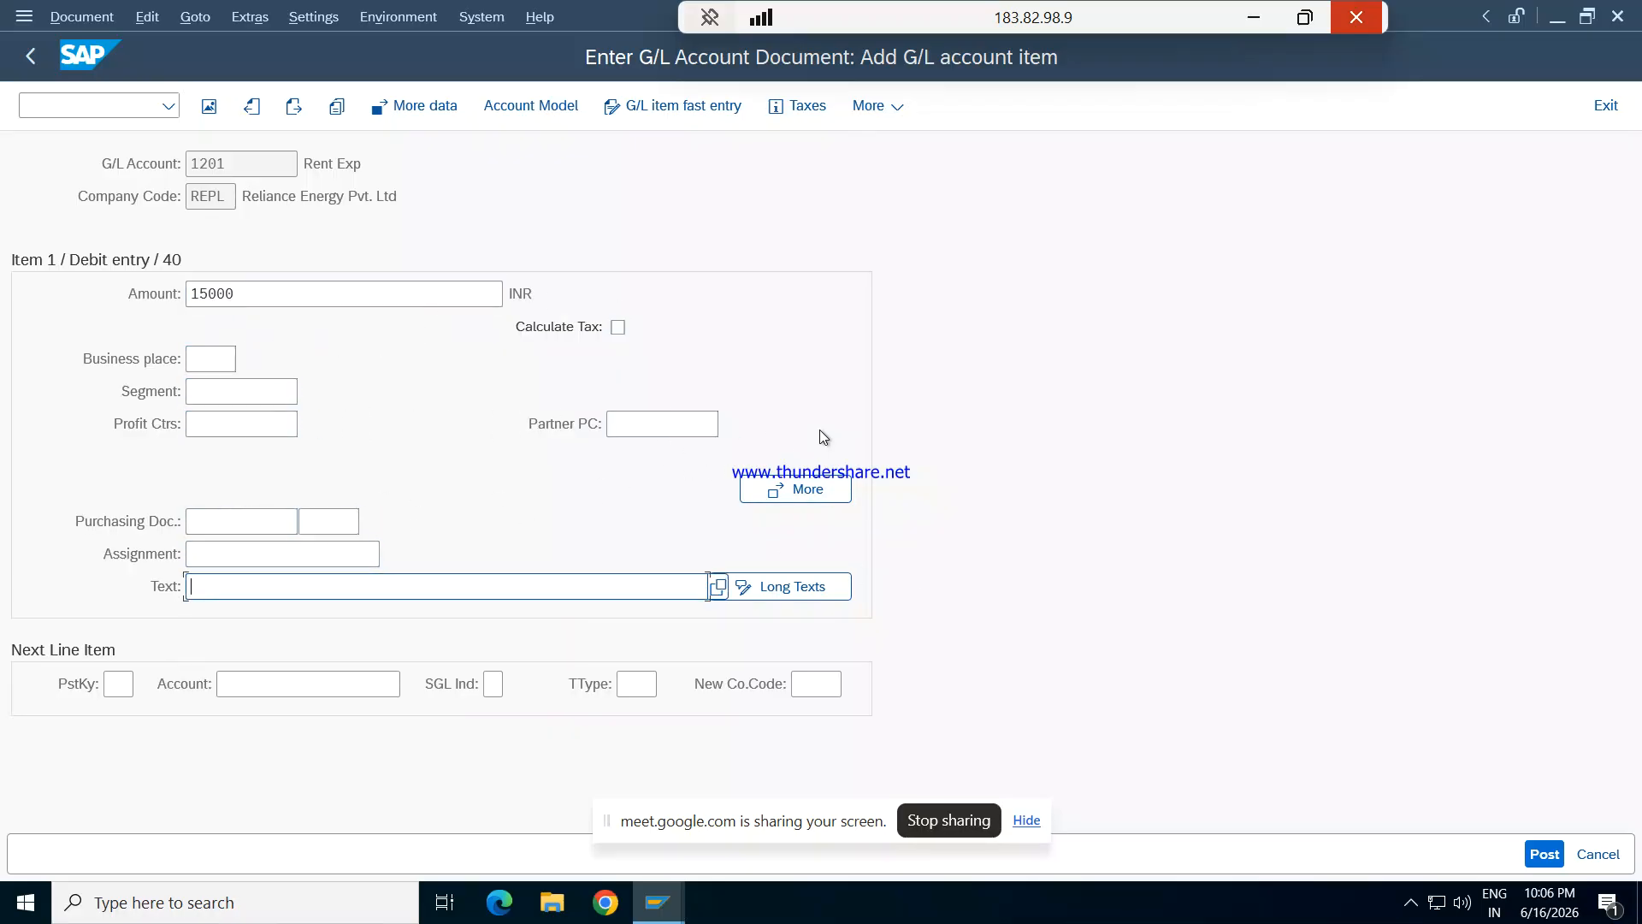
# - Enter "Being rent due" as the text of the Rent Exp debit item
pyautogui.write('bEING')
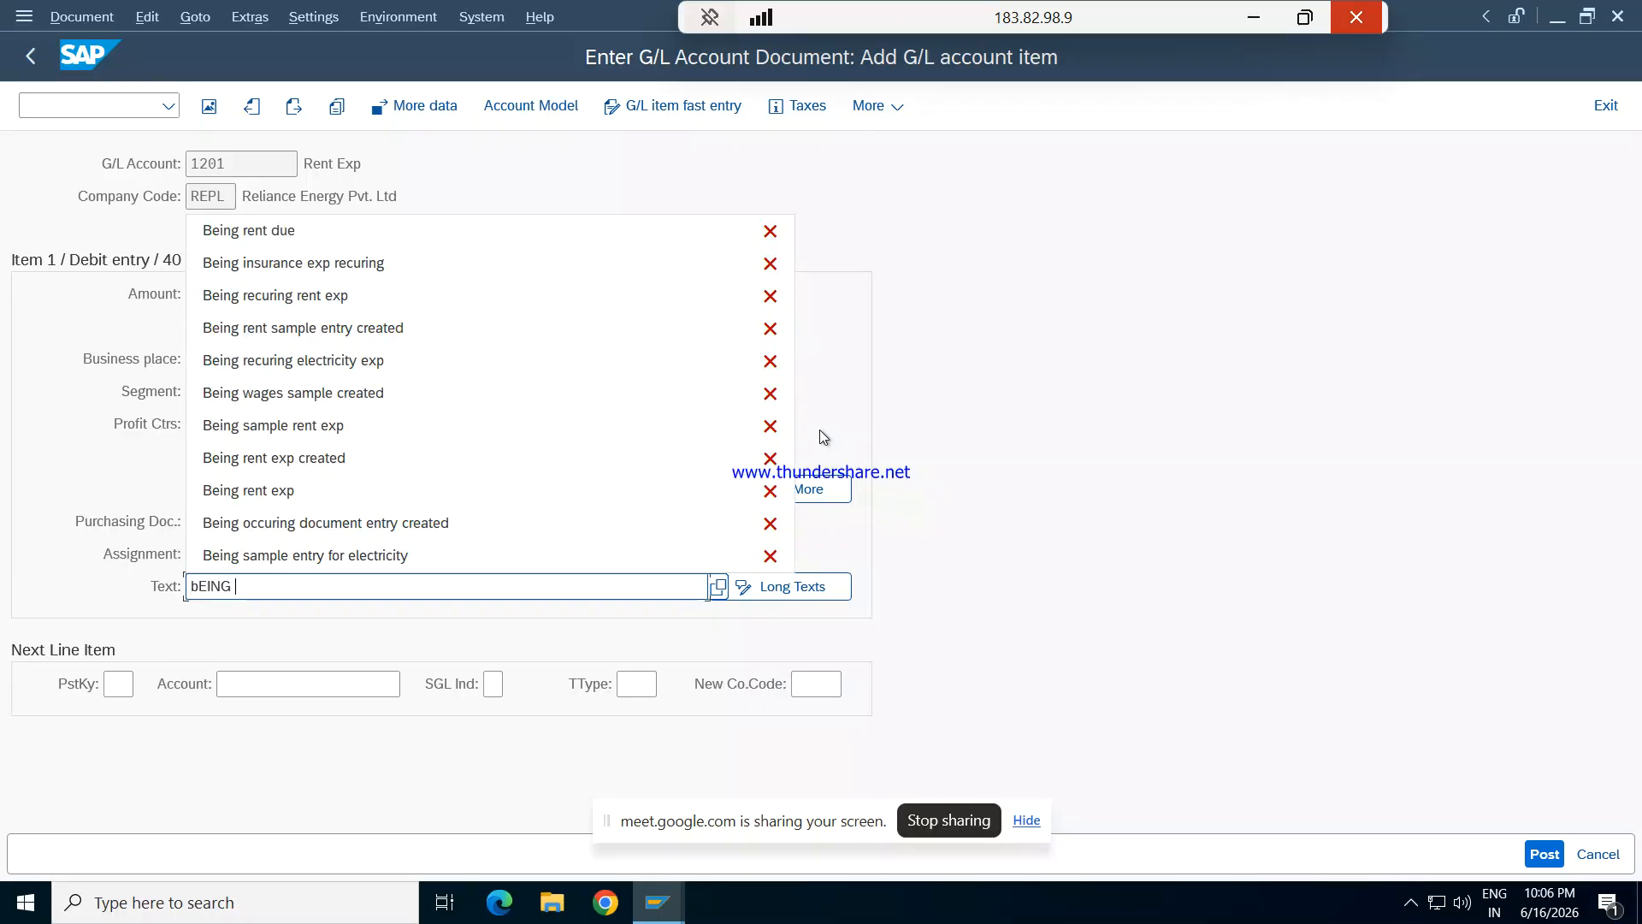
pyautogui.press('BackSpace')
pyautogui.press('BackSpace')
pyautogui.press('BackSpace')
pyautogui.press('BackSpace')
pyautogui.press('BackSpace')
pyautogui.press('BackSpace')
pyautogui.write('Being ')
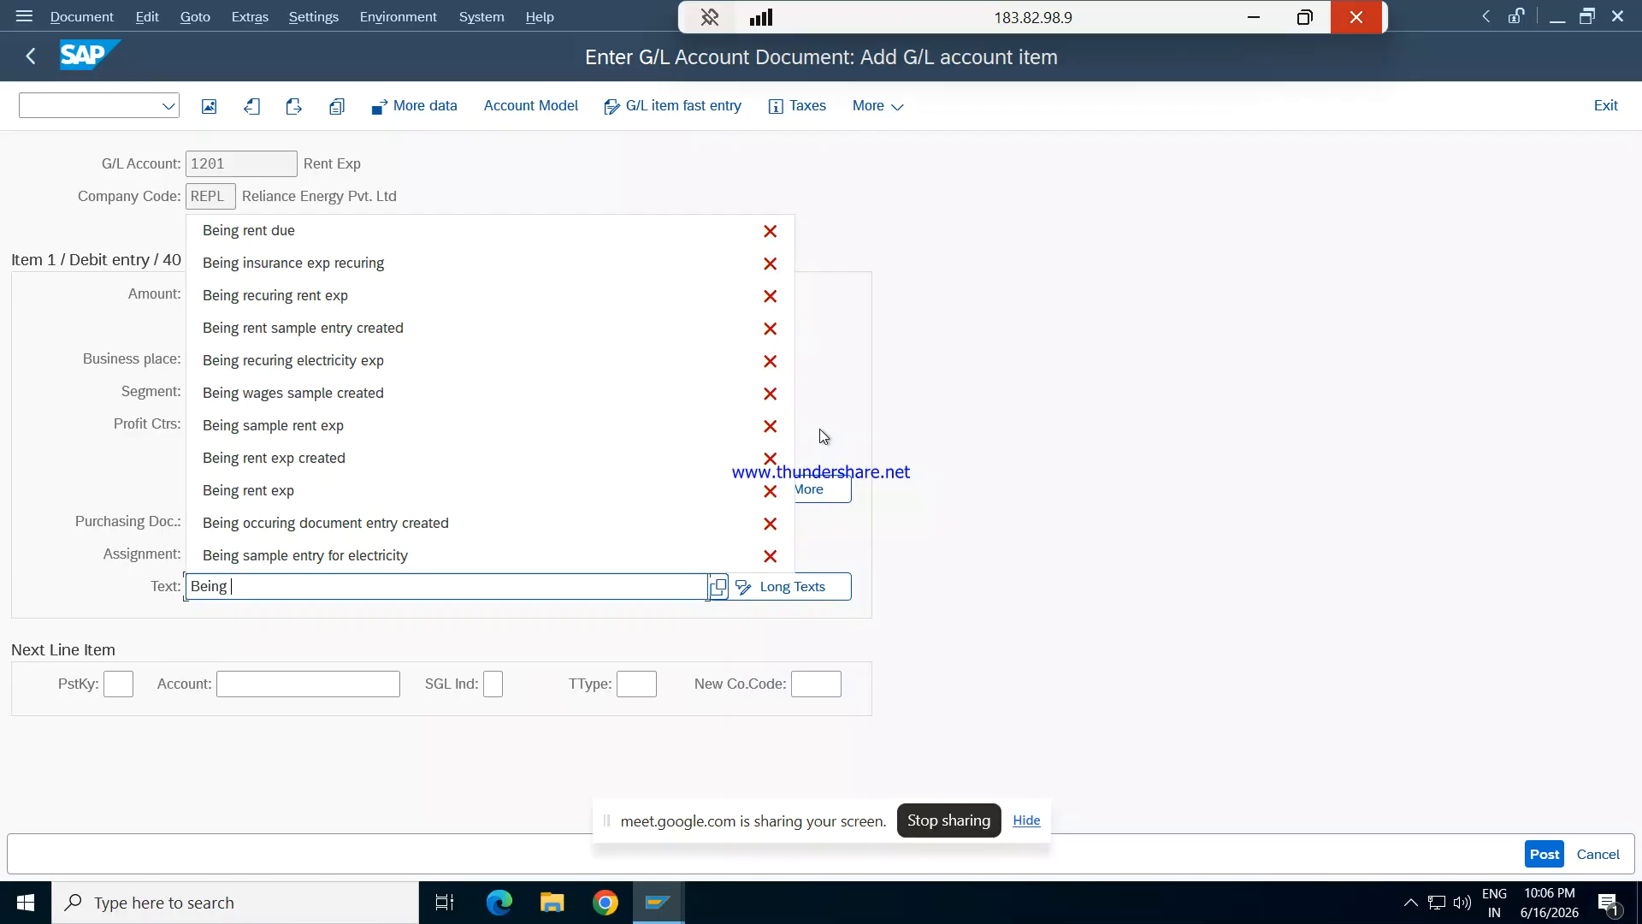
pyautogui.write('rent ')
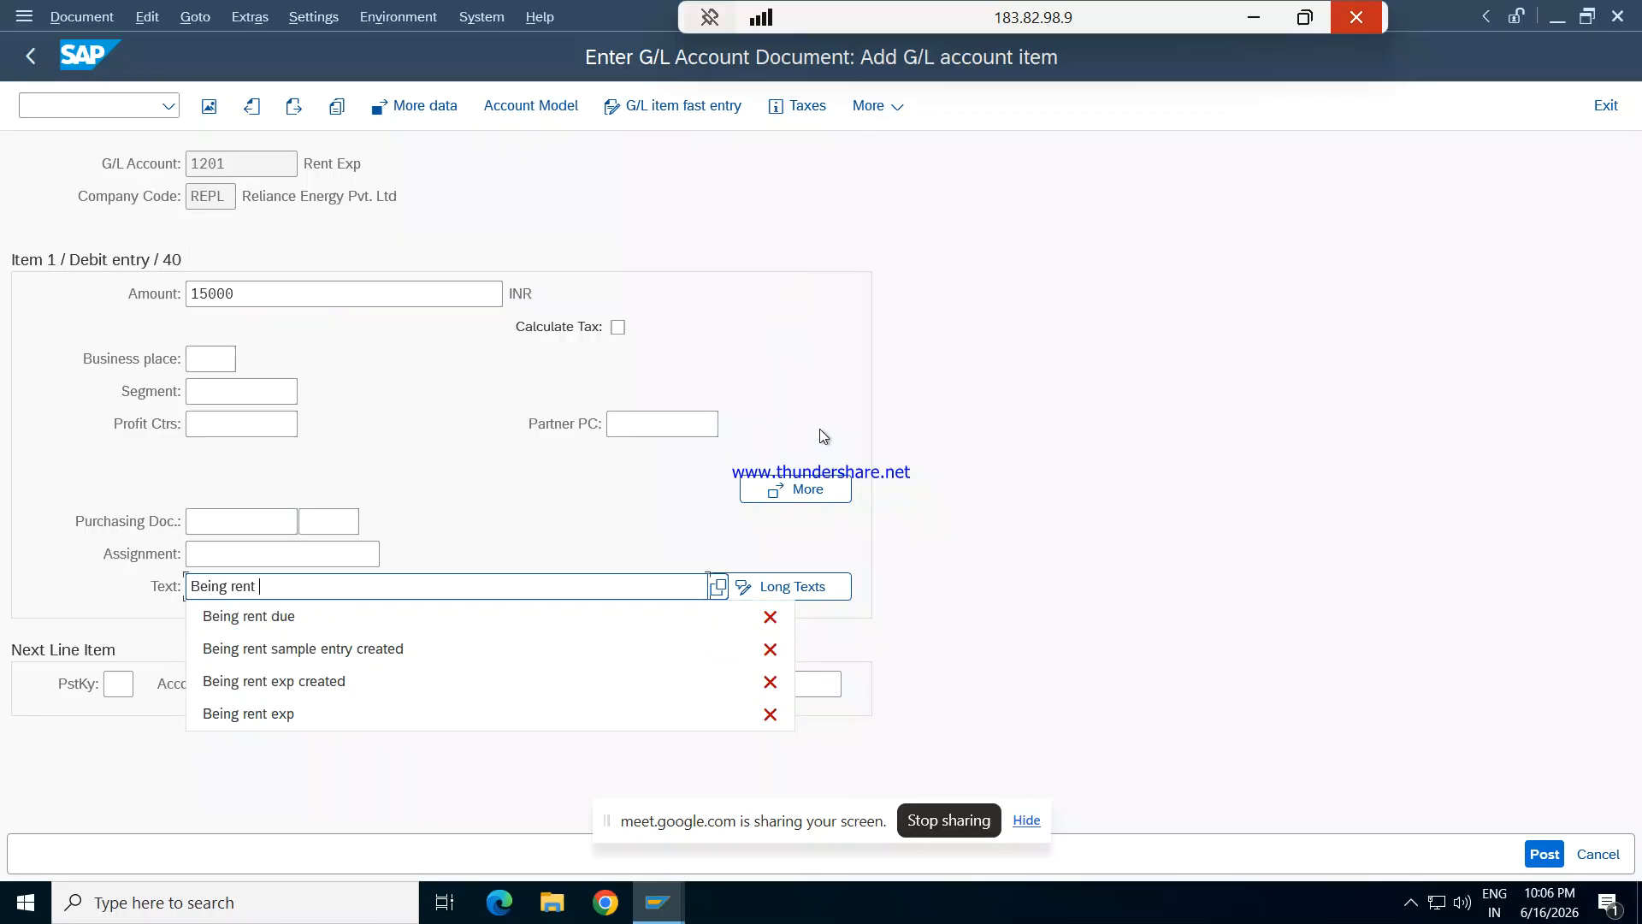
pyautogui.write('d')
pyautogui.press('Down')
pyautogui.press('Return')
pyautogui.press('Return')
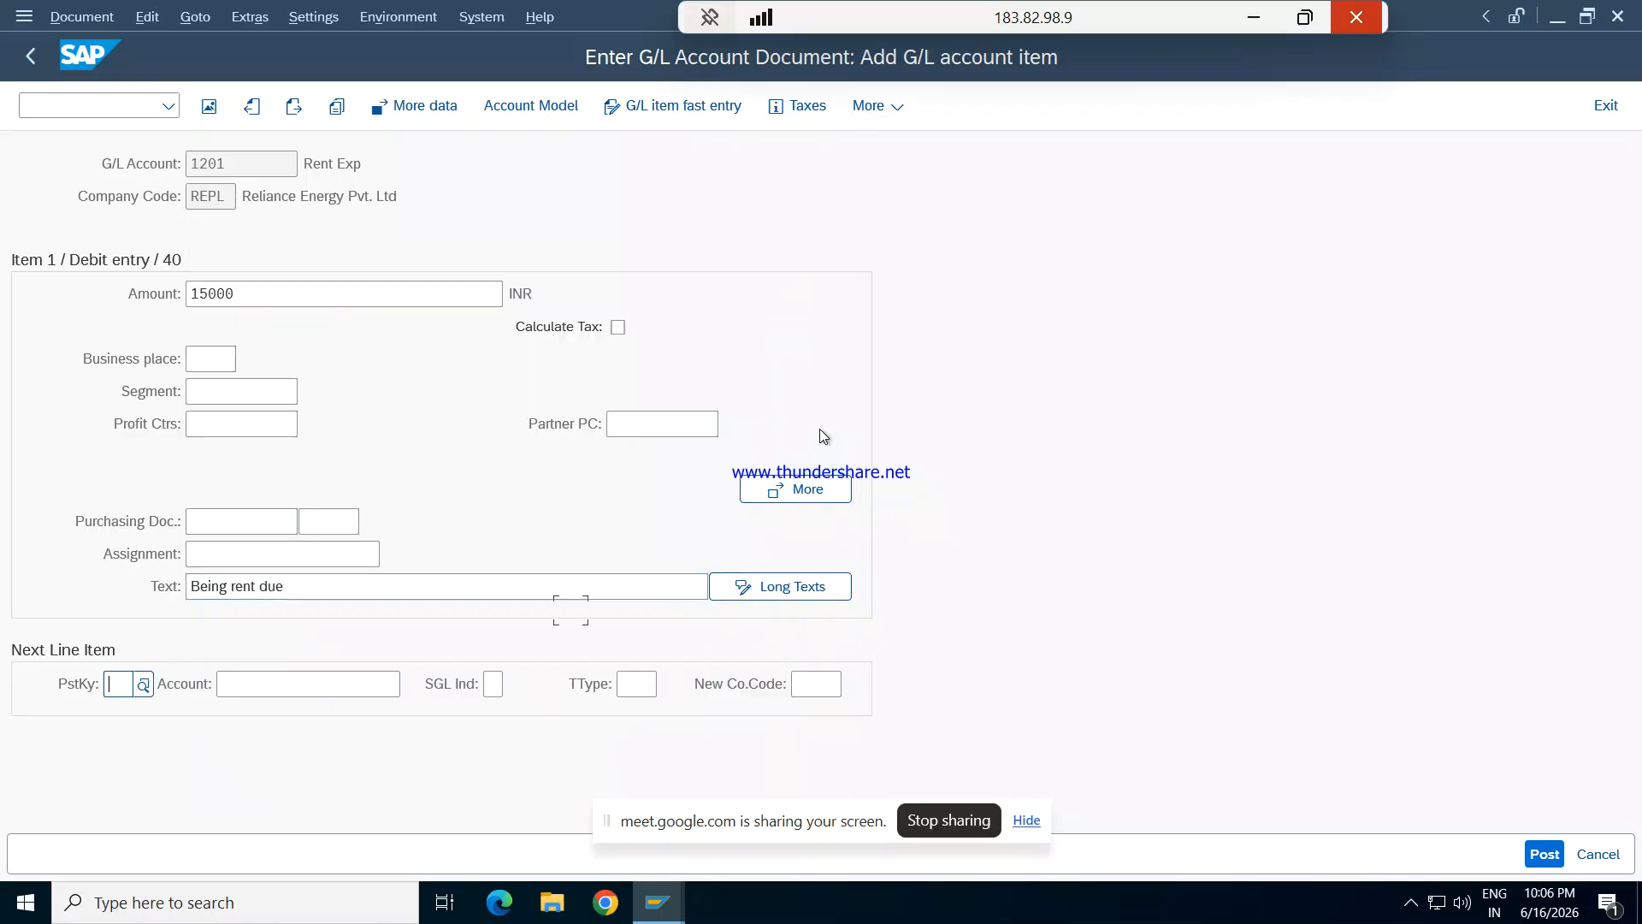
# - Start the second line item with posting key 50 and G/L account 203 Rent payable, looked up in company code REPL
pyautogui.write('50')
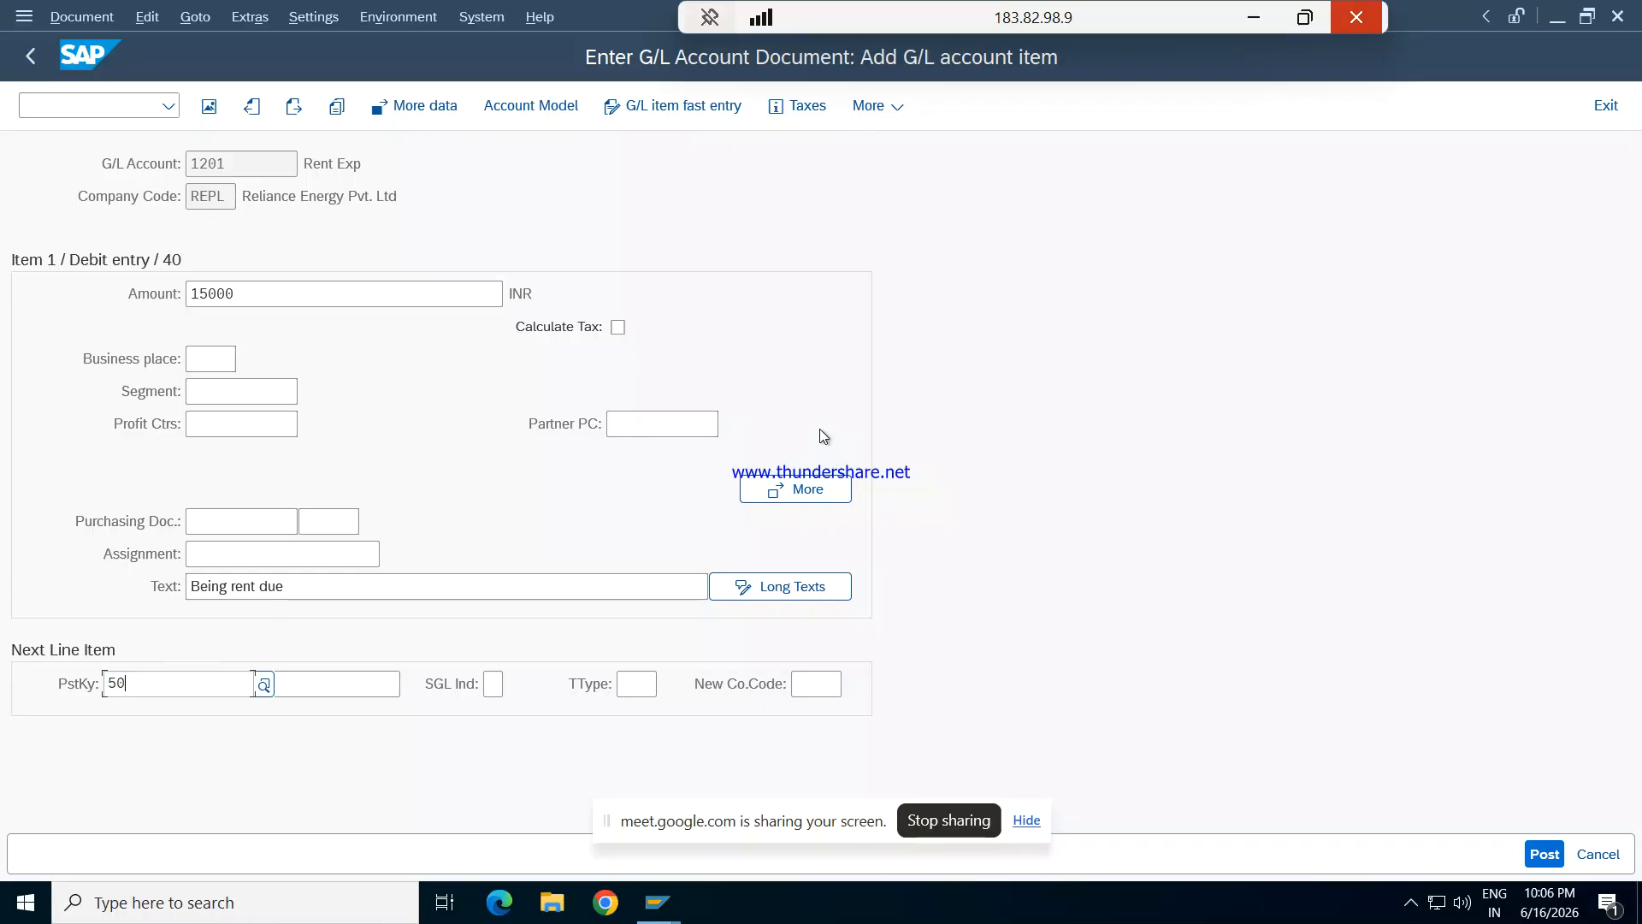
pyautogui.press('Tab')
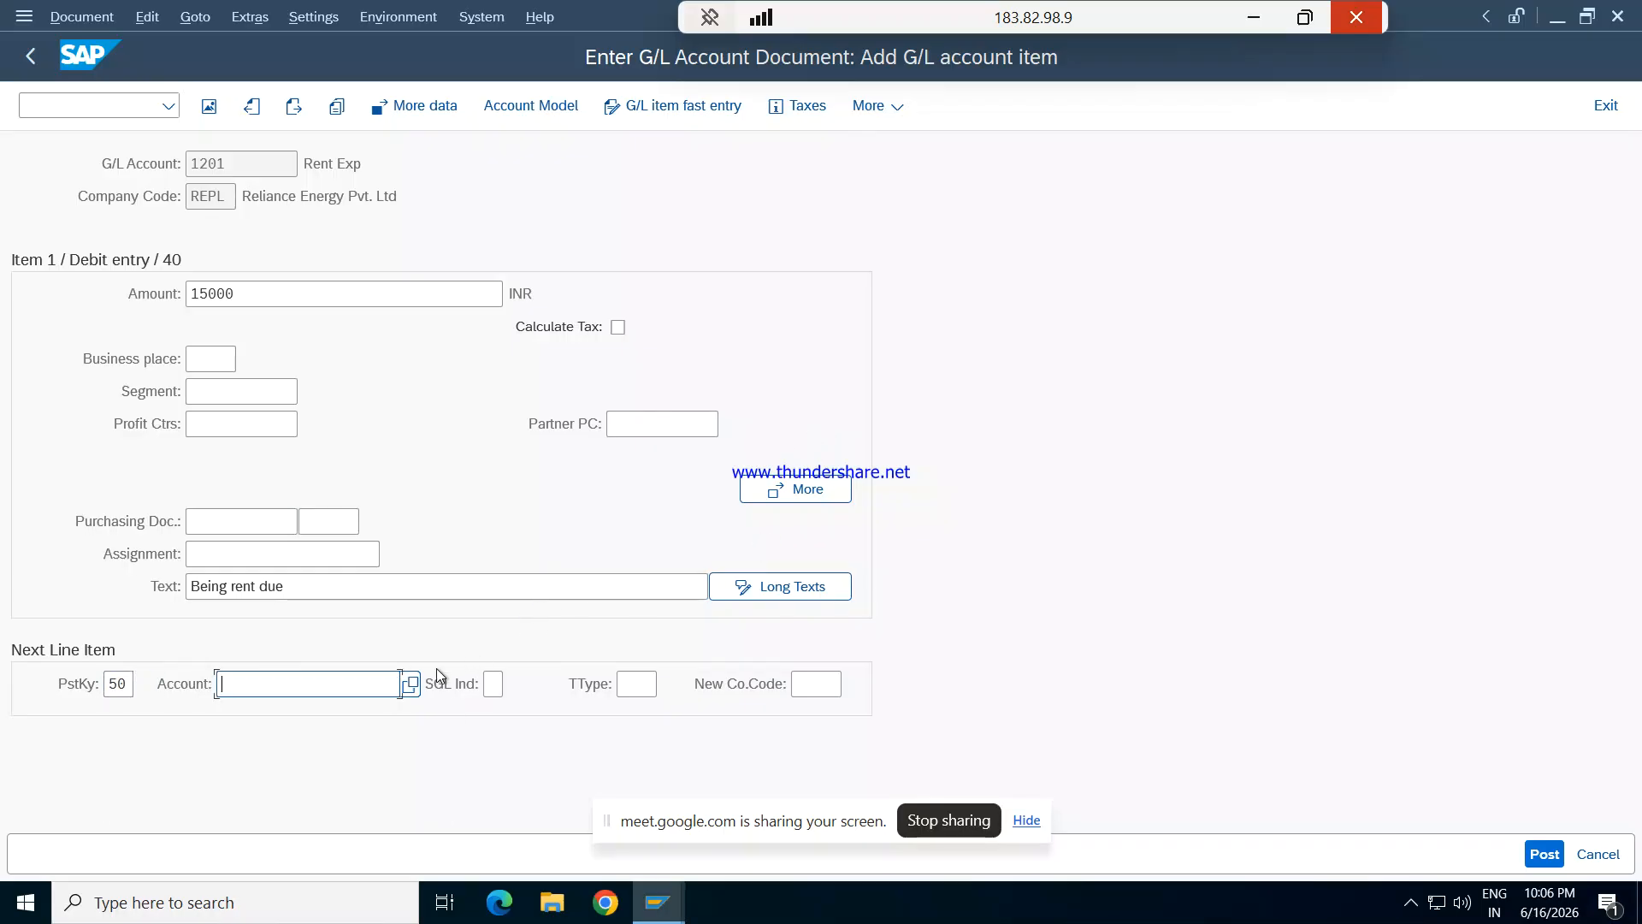
pyautogui.click(411, 683)
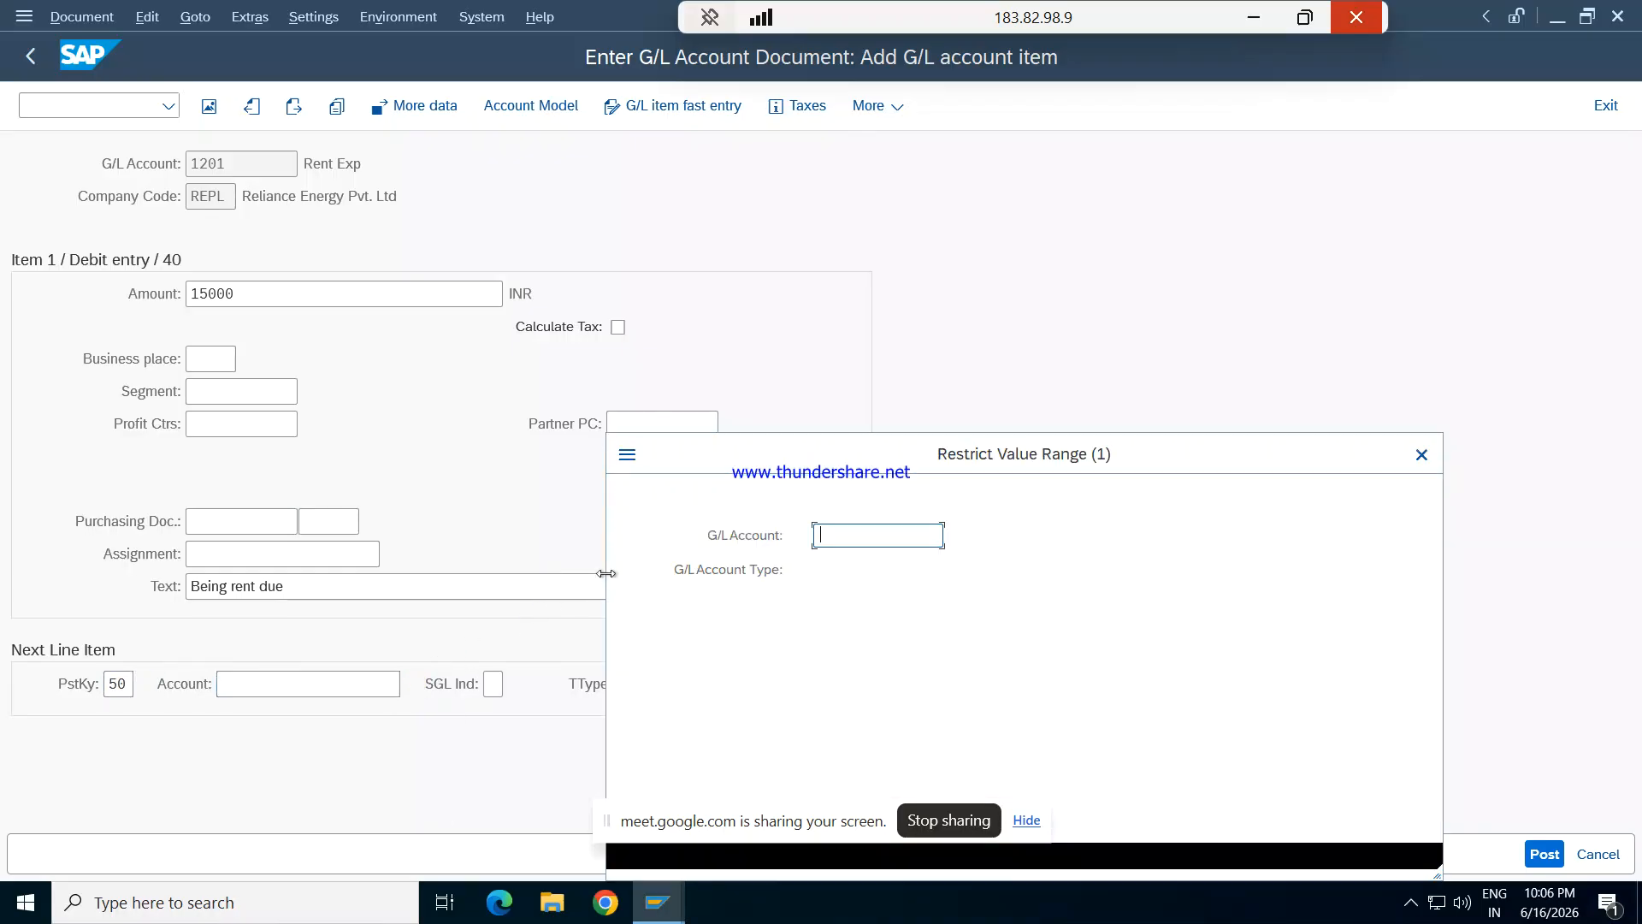
pyautogui.press('Return')
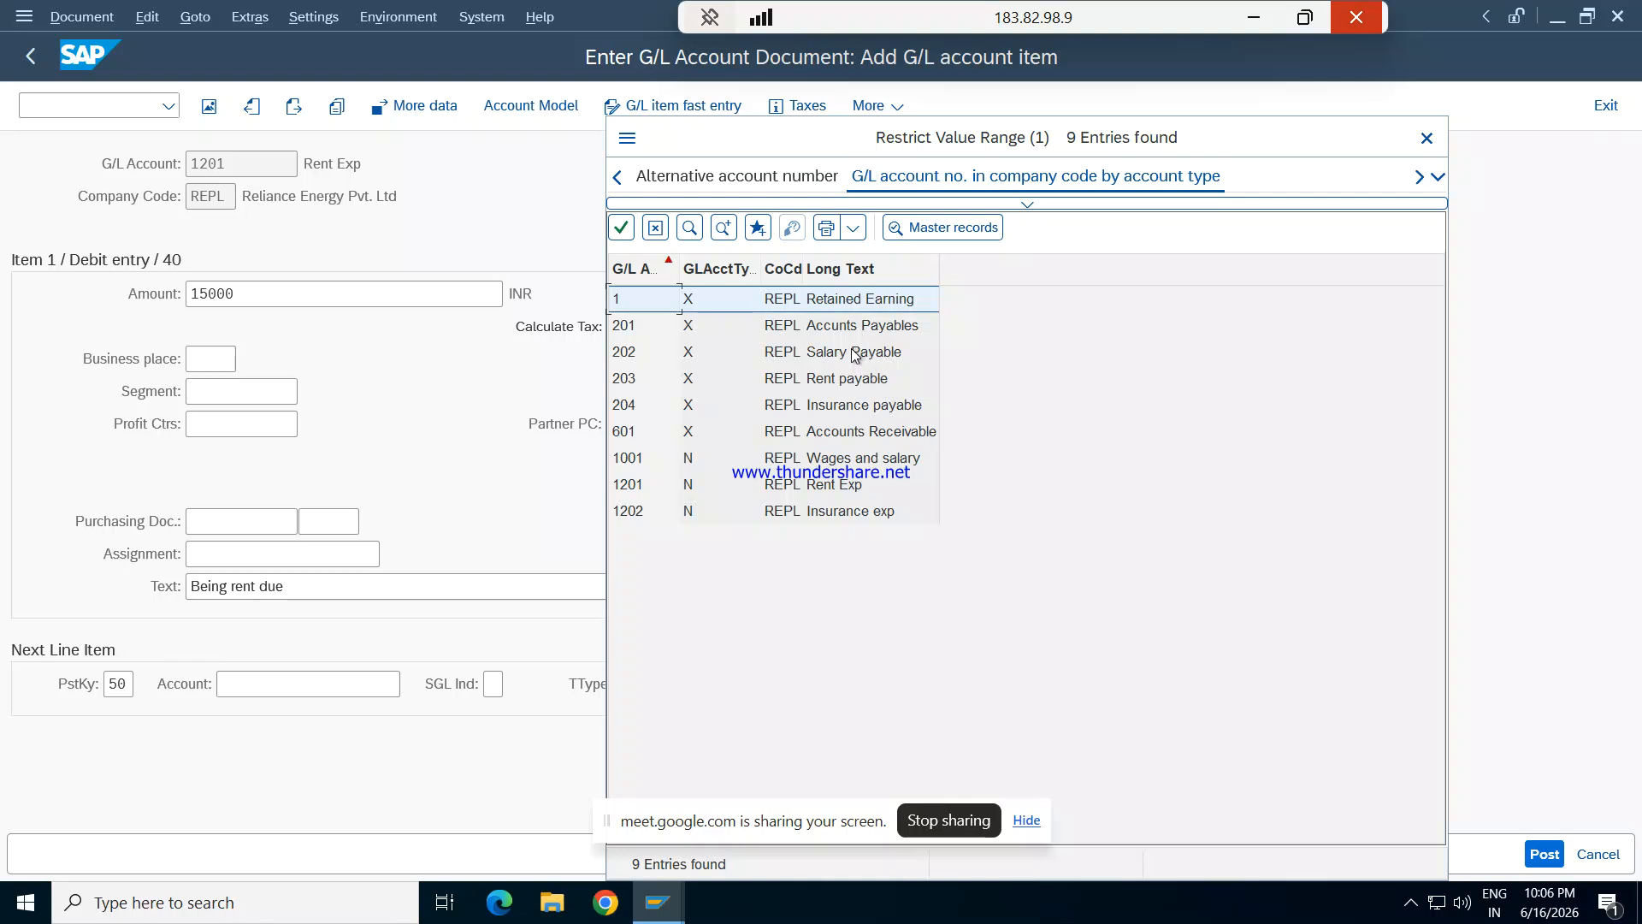
pyautogui.doubleClick(851, 379)
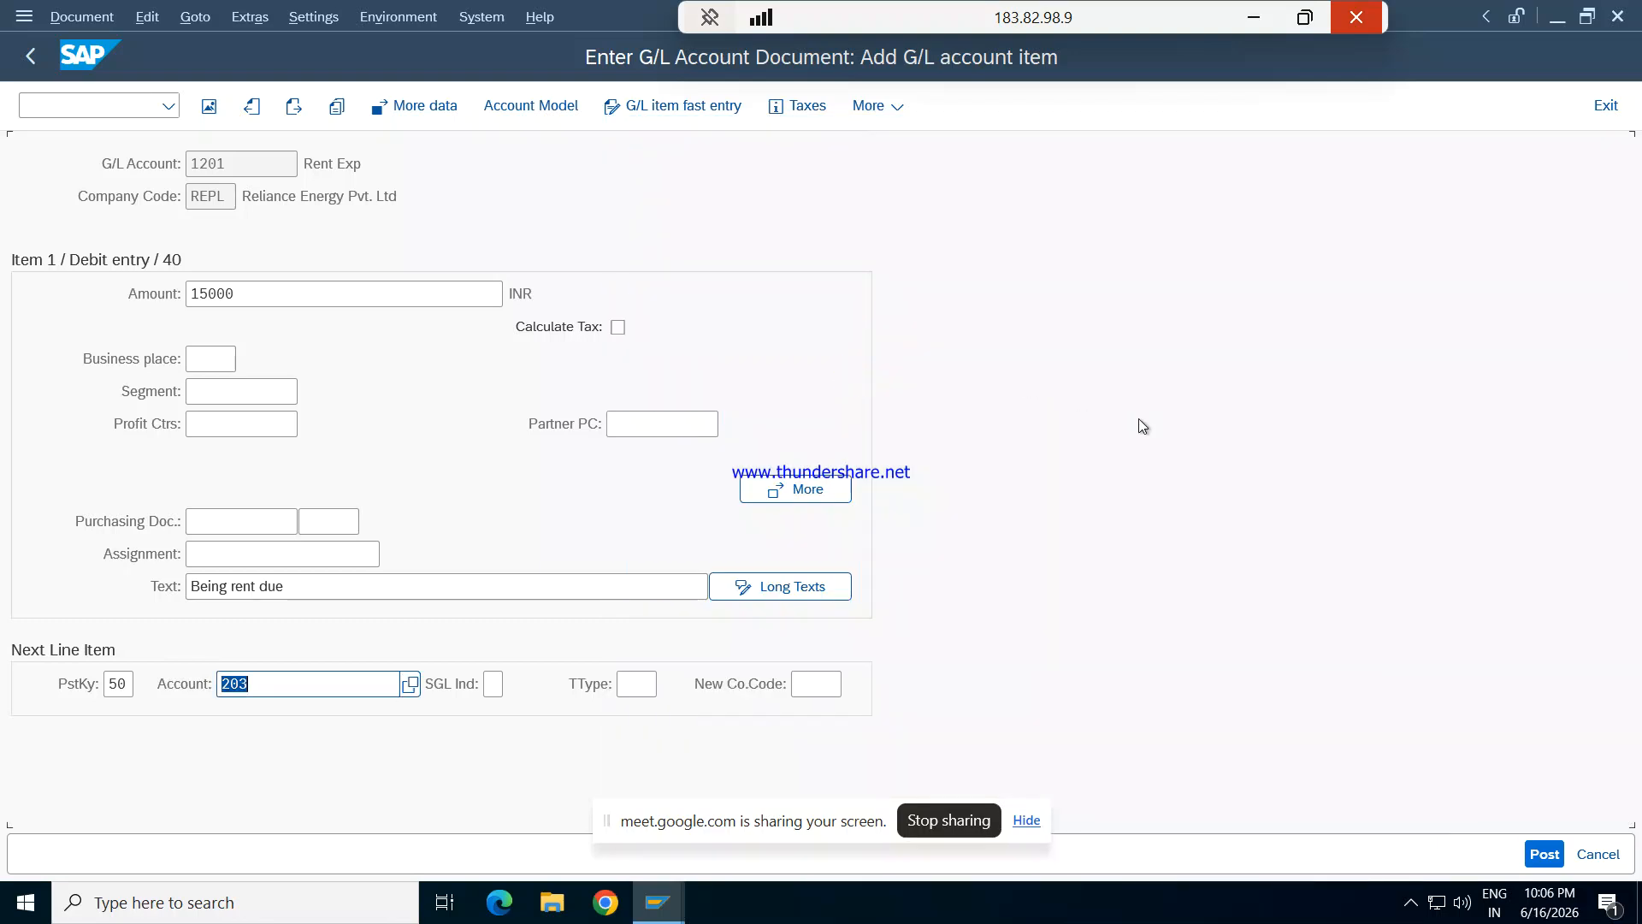
pyautogui.press('Tab')
pyautogui.press('Tab')
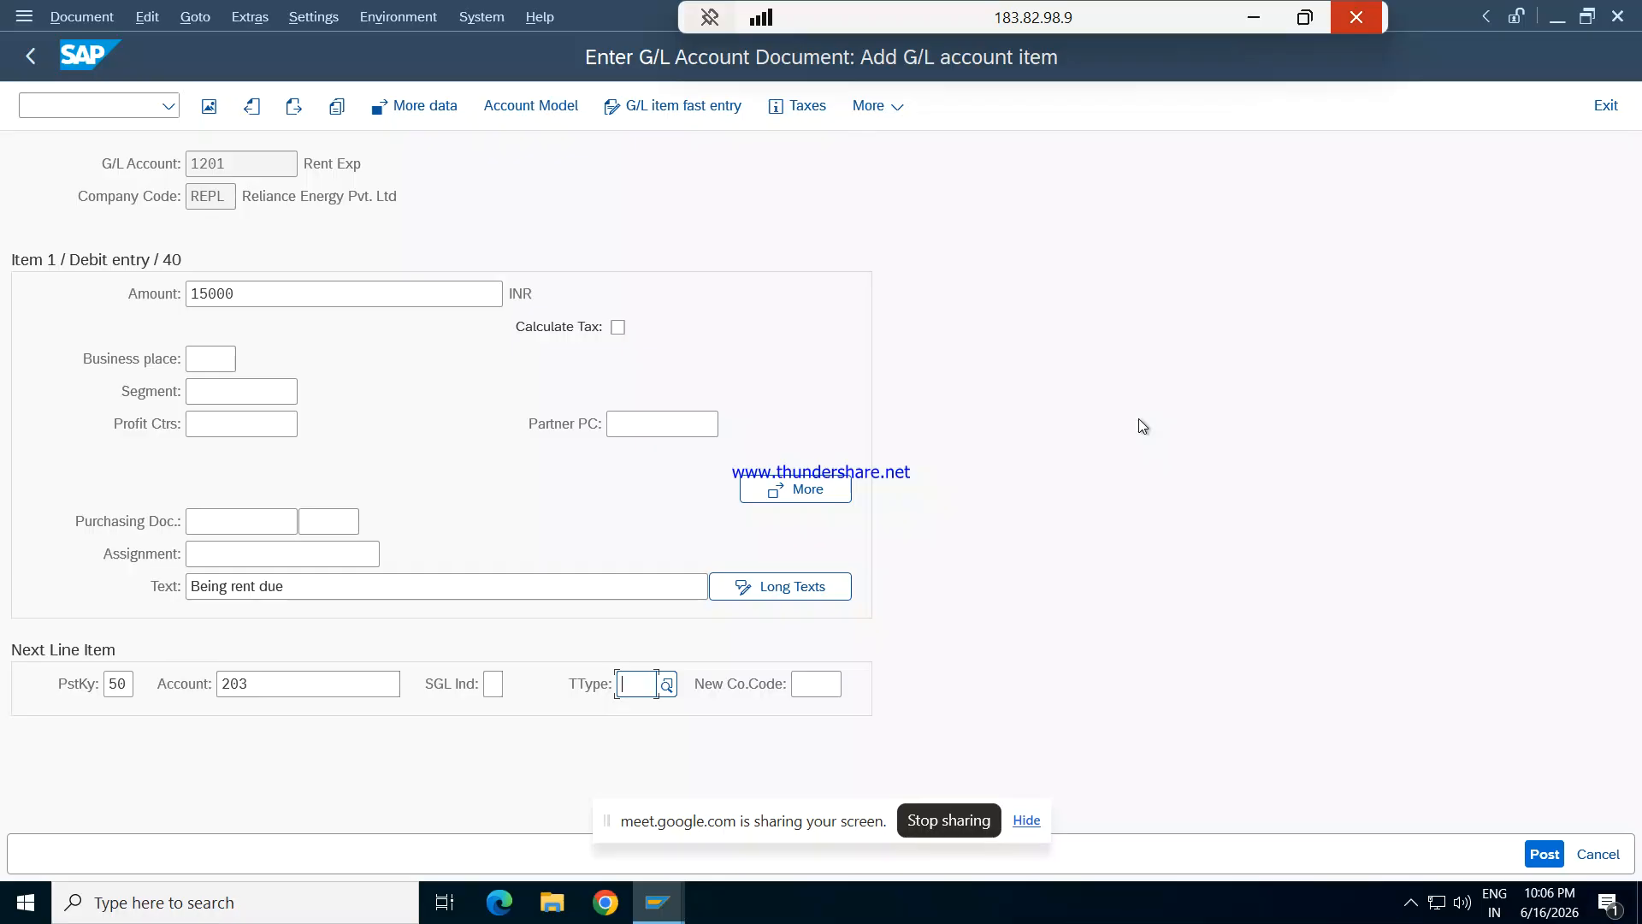
pyautogui.press('Return')
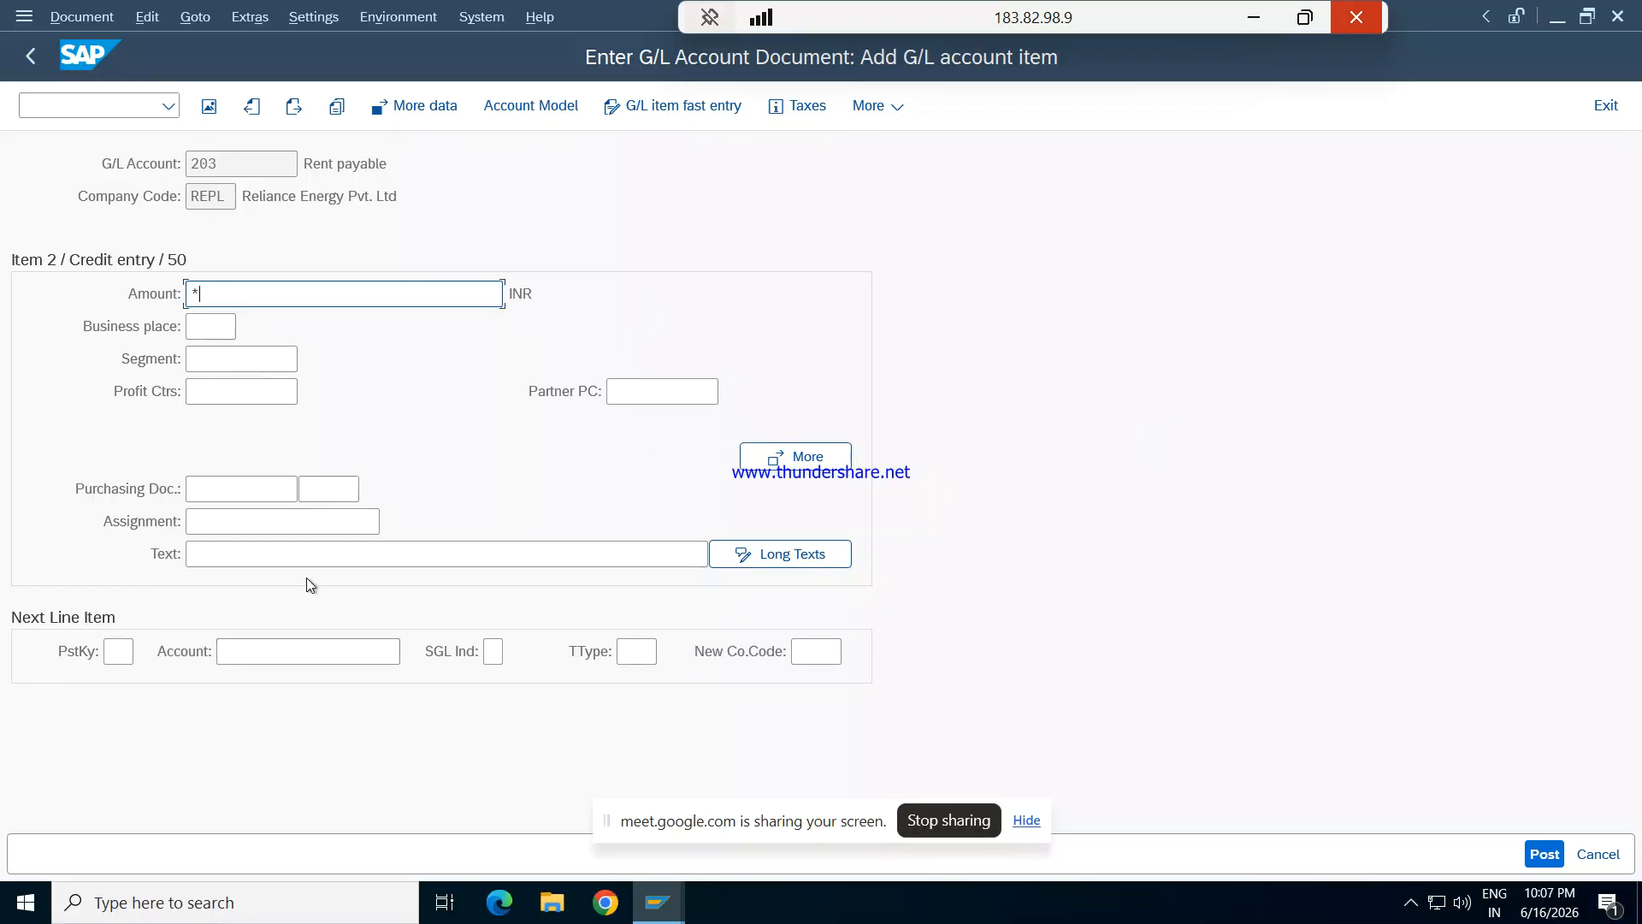
# - Fill the Rent payable credit item with the balancing amount using * and copy the previous item's text using +
pyautogui.click(317, 556)
pyautogui.write('+')
pyautogui.press('Return')
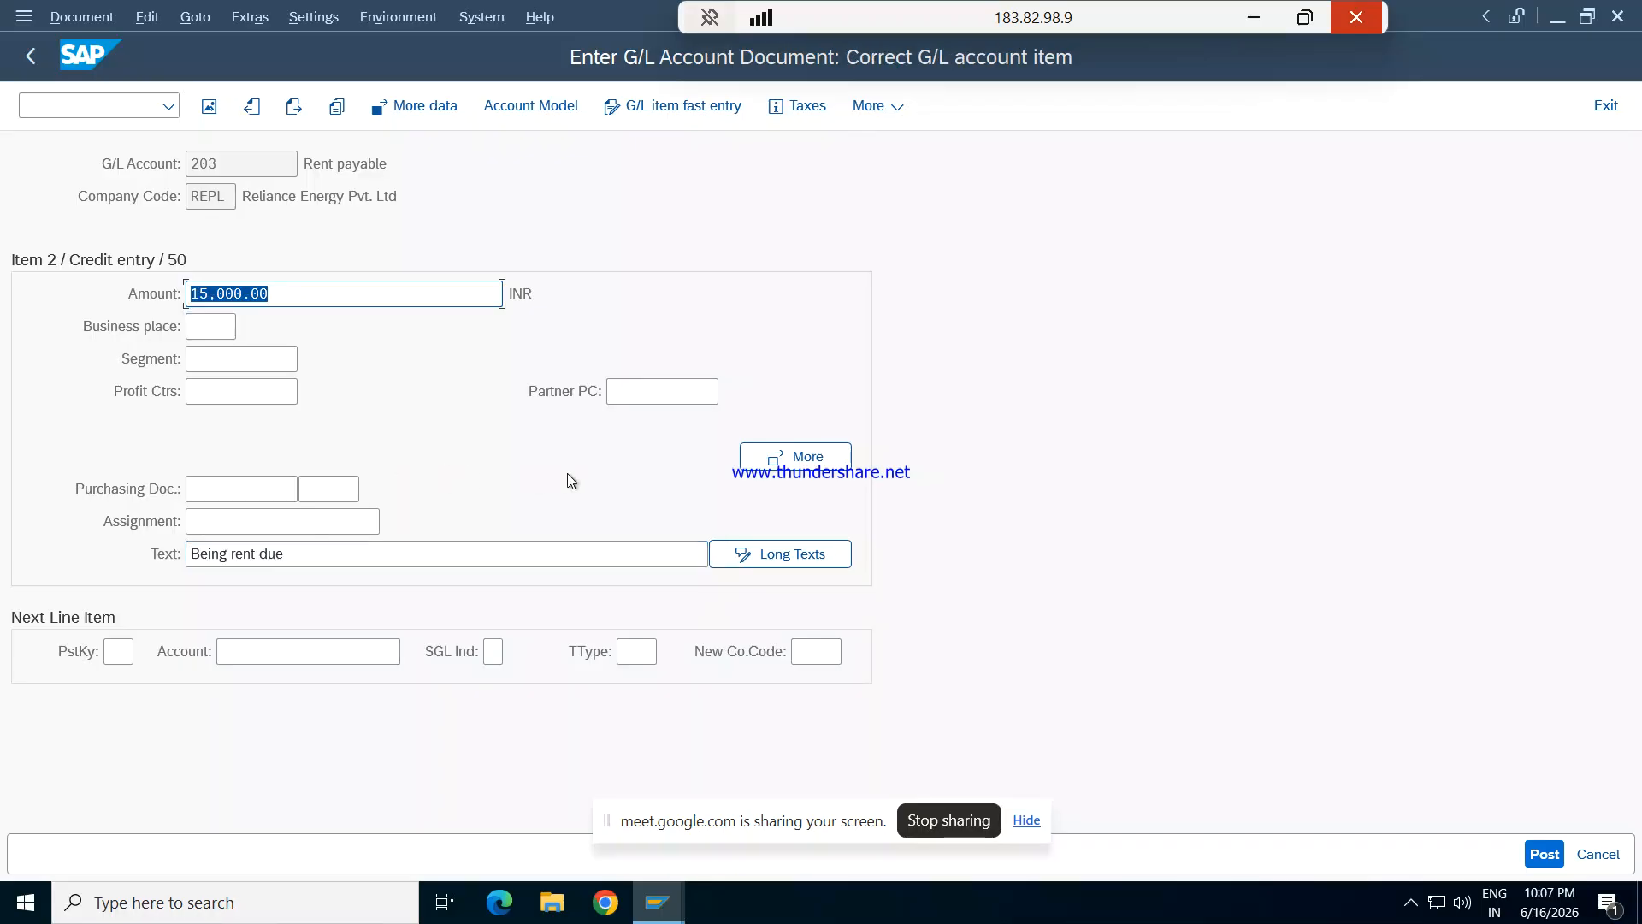
# - Simulate the rent document and try to post it
pyautogui.click(114, 20)
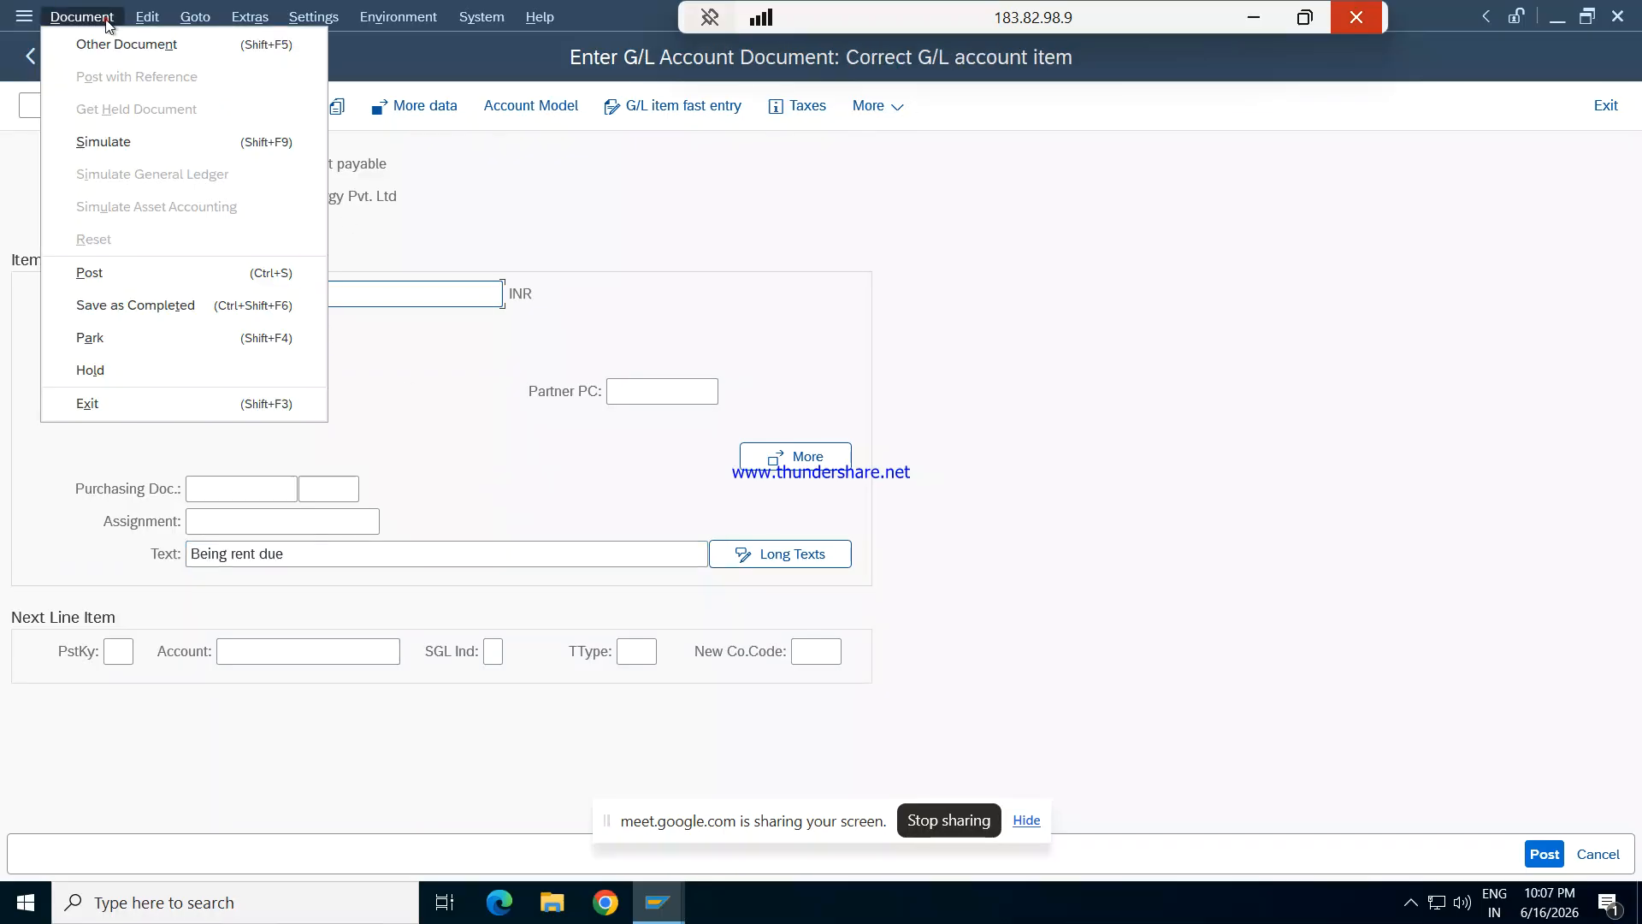
pyautogui.click(118, 144)
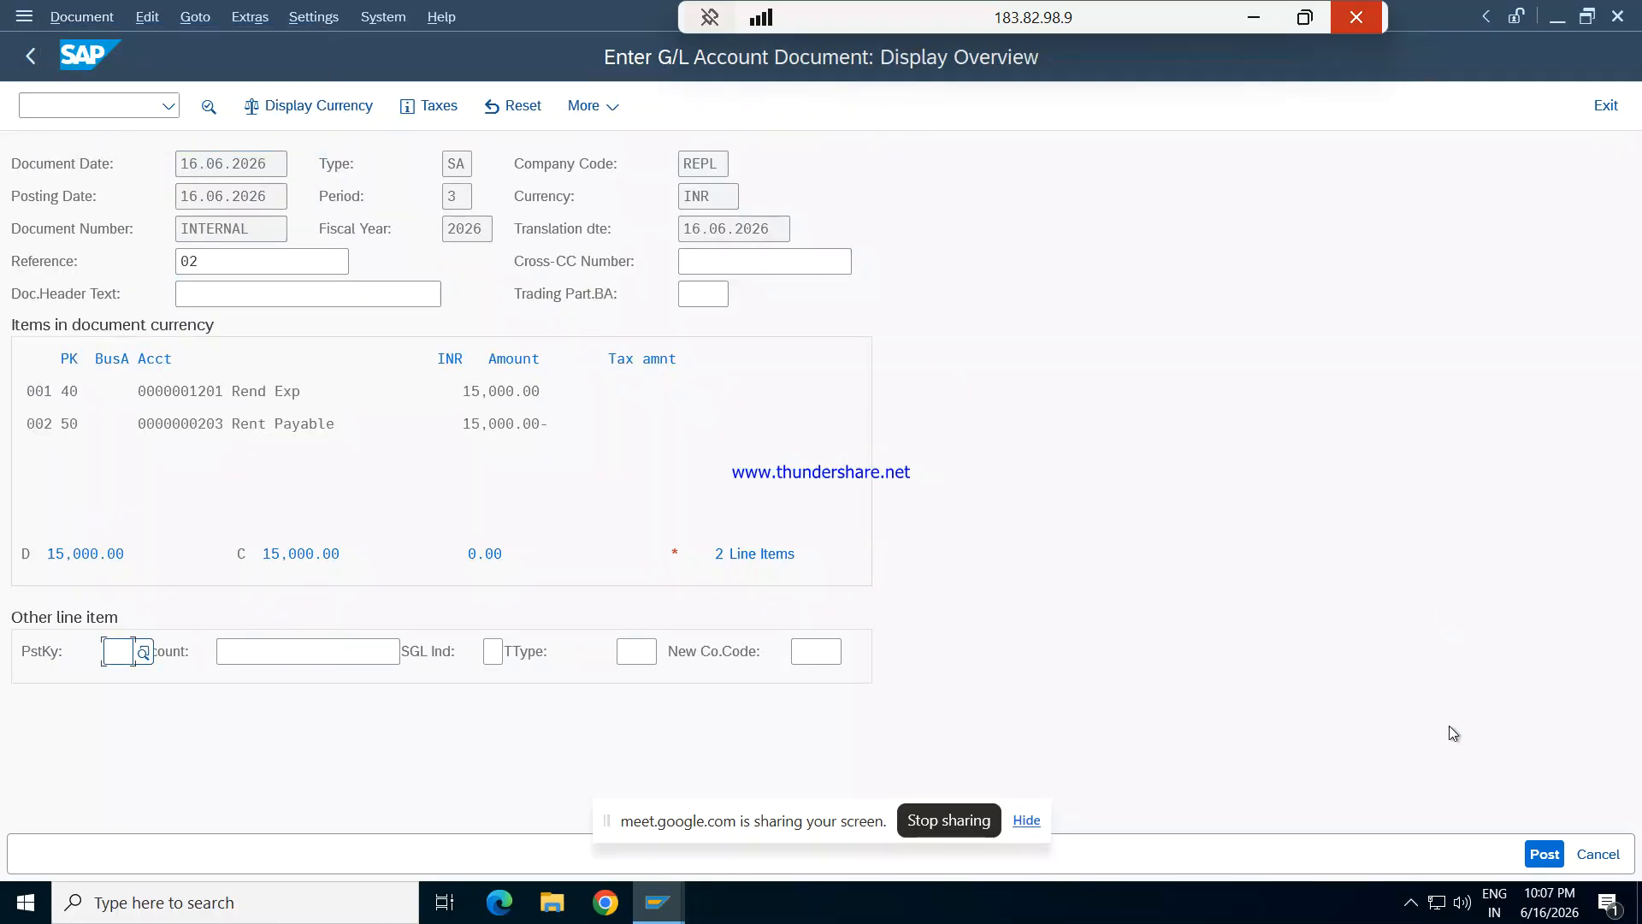
pyautogui.click(1548, 854)
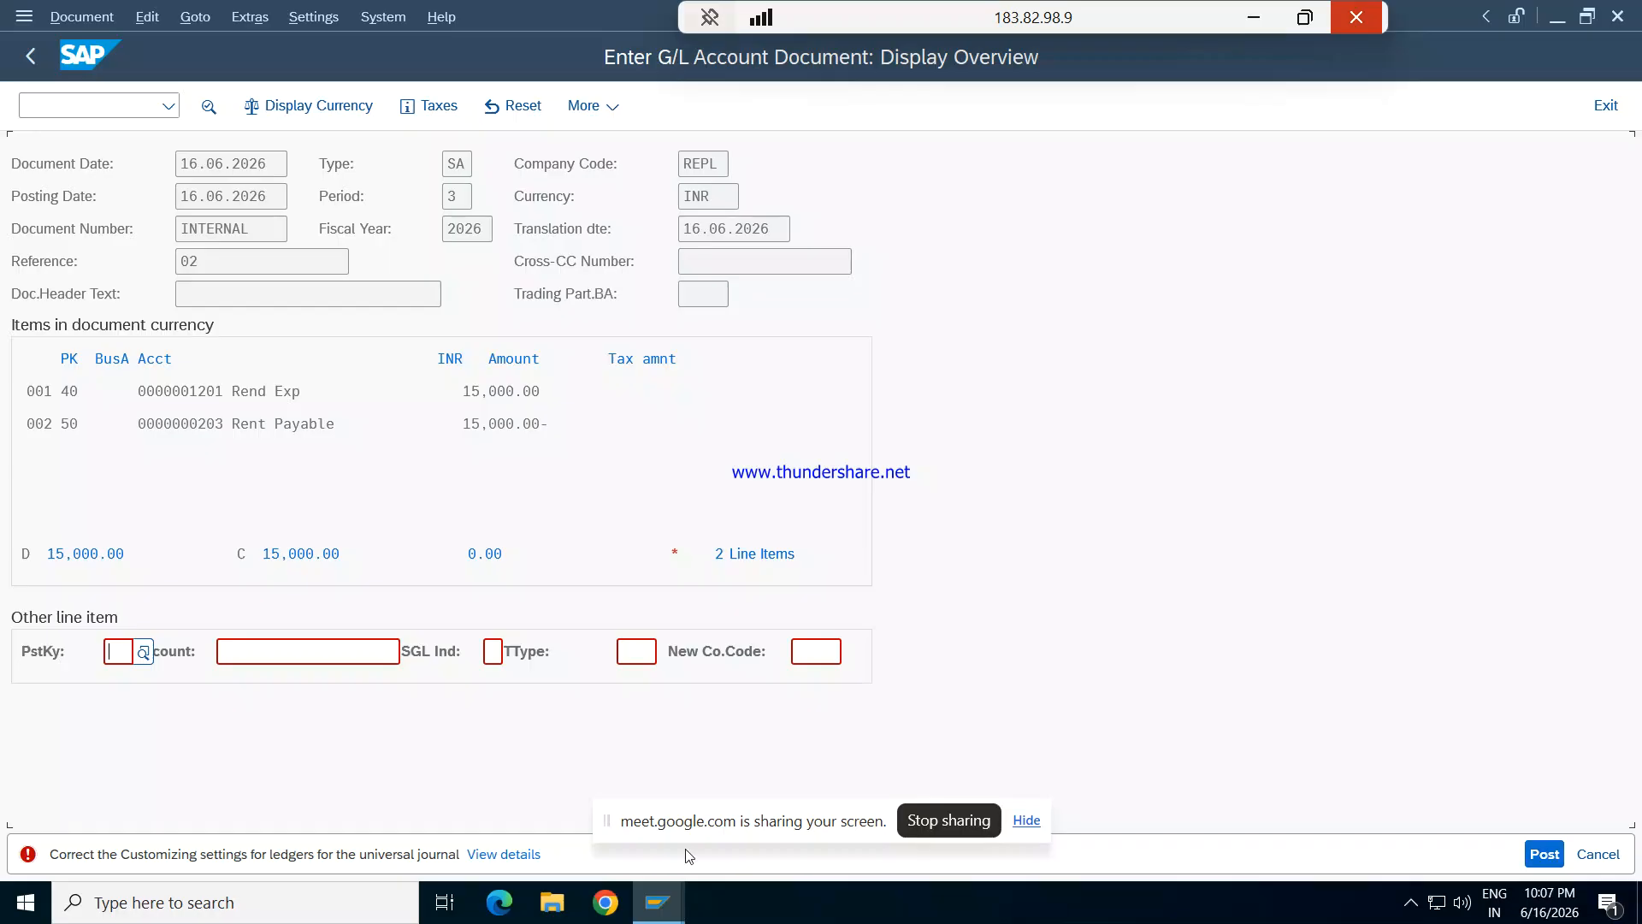
# - Examine the posting error's details and the consistency check messages for the REPL ledgers
pyautogui.click(517, 855)
pyautogui.click(583, 461)
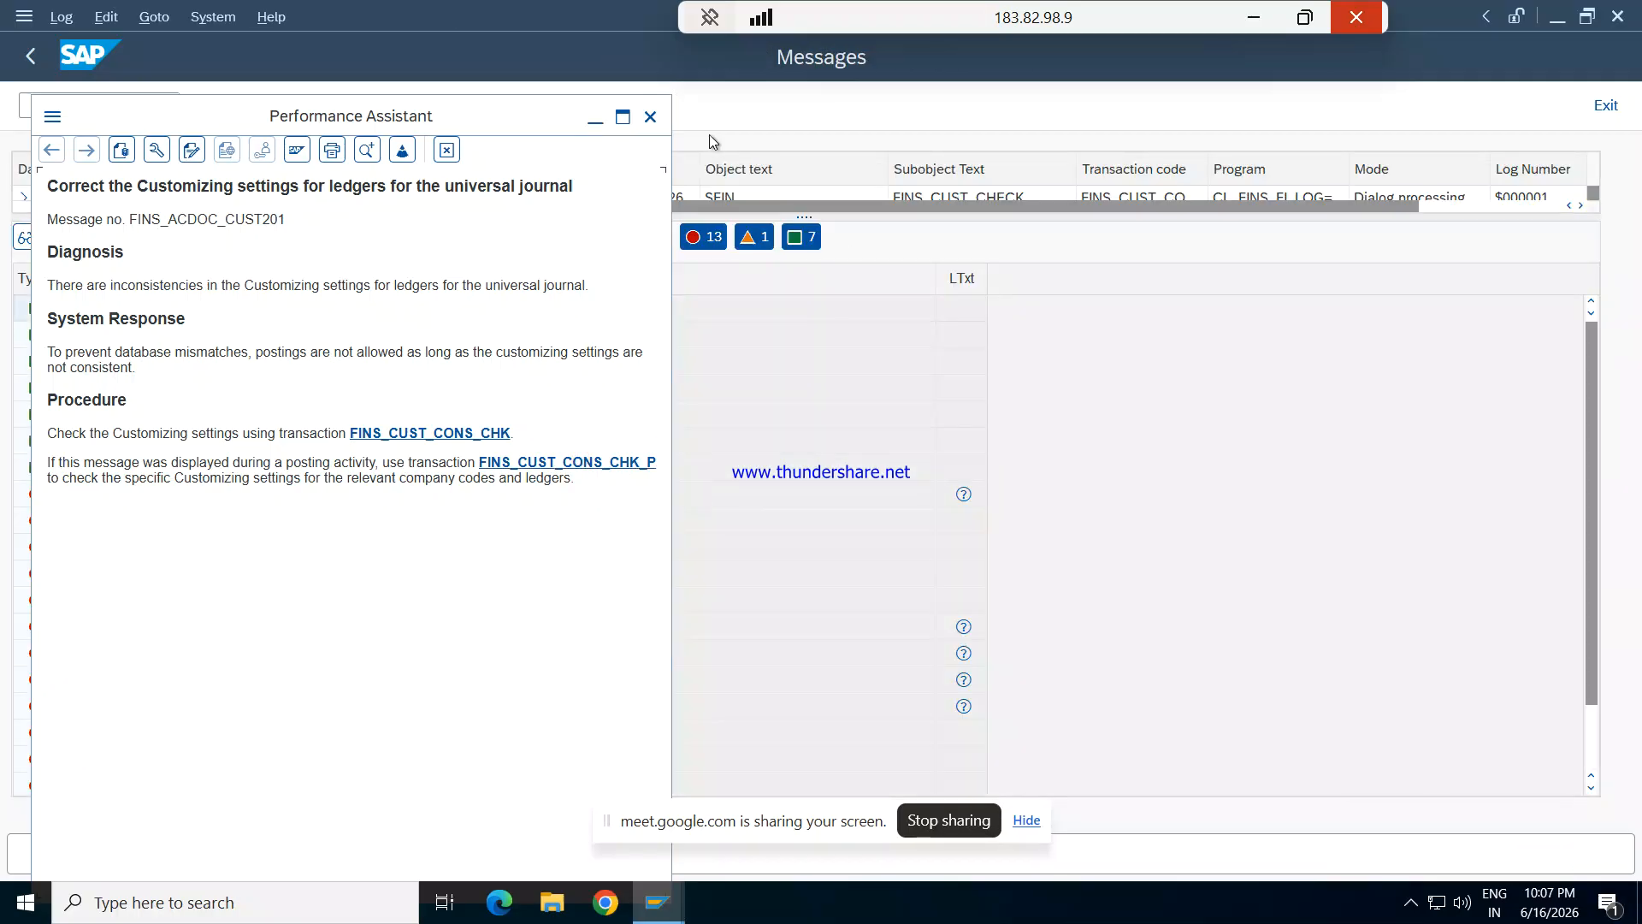
pyautogui.click(596, 119)
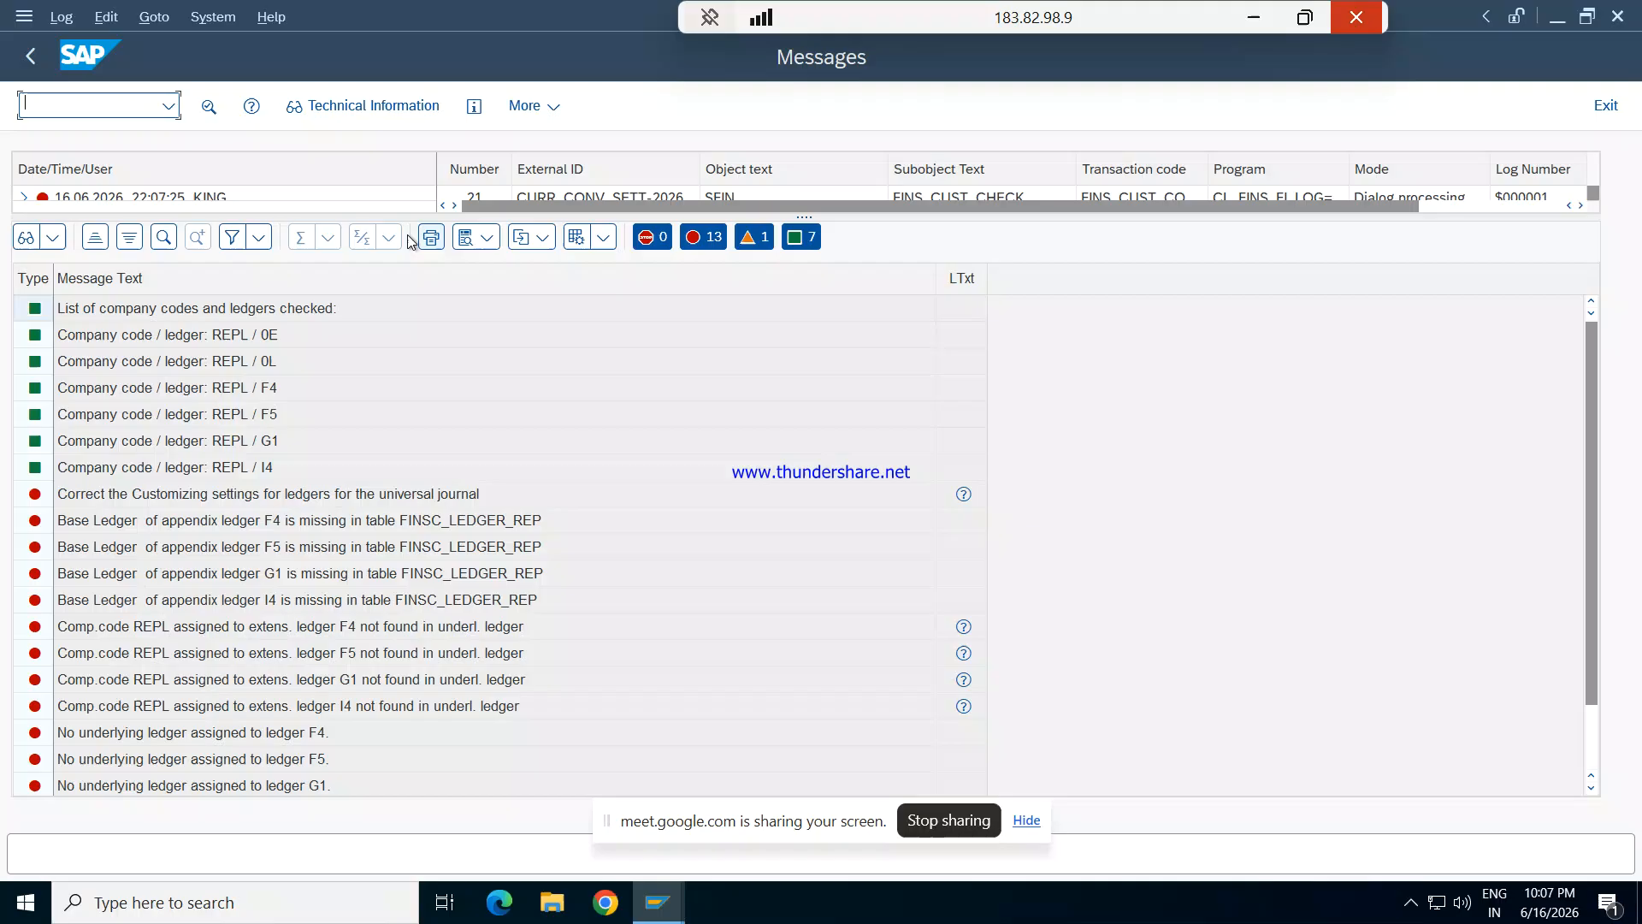
pyautogui.write('f')
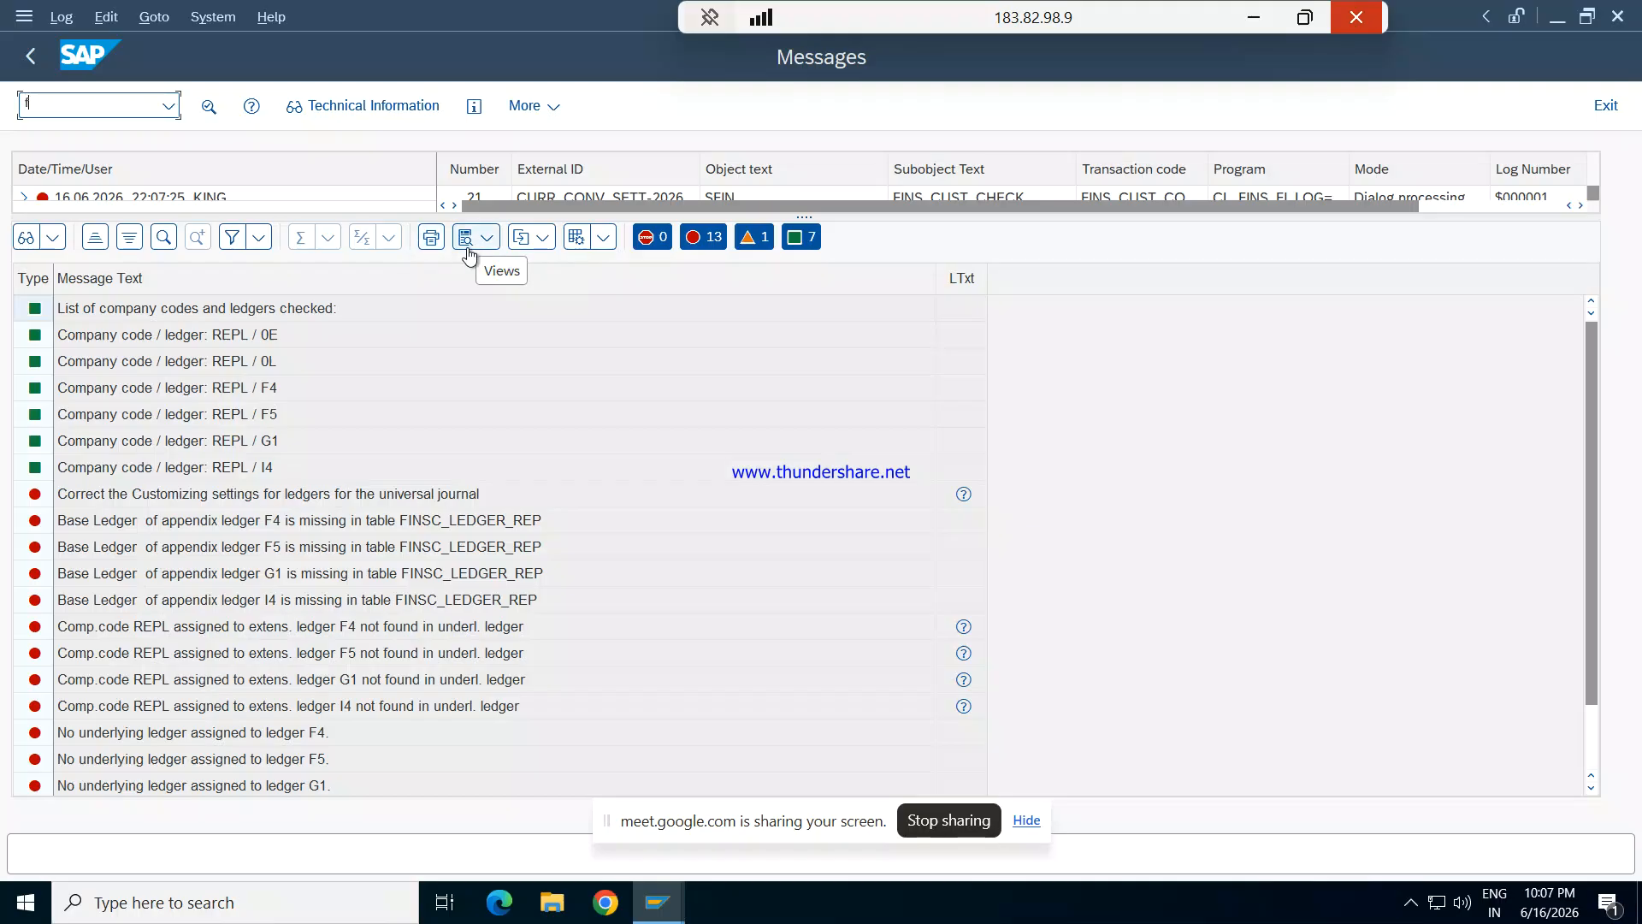
pyautogui.write('/nfinc_')
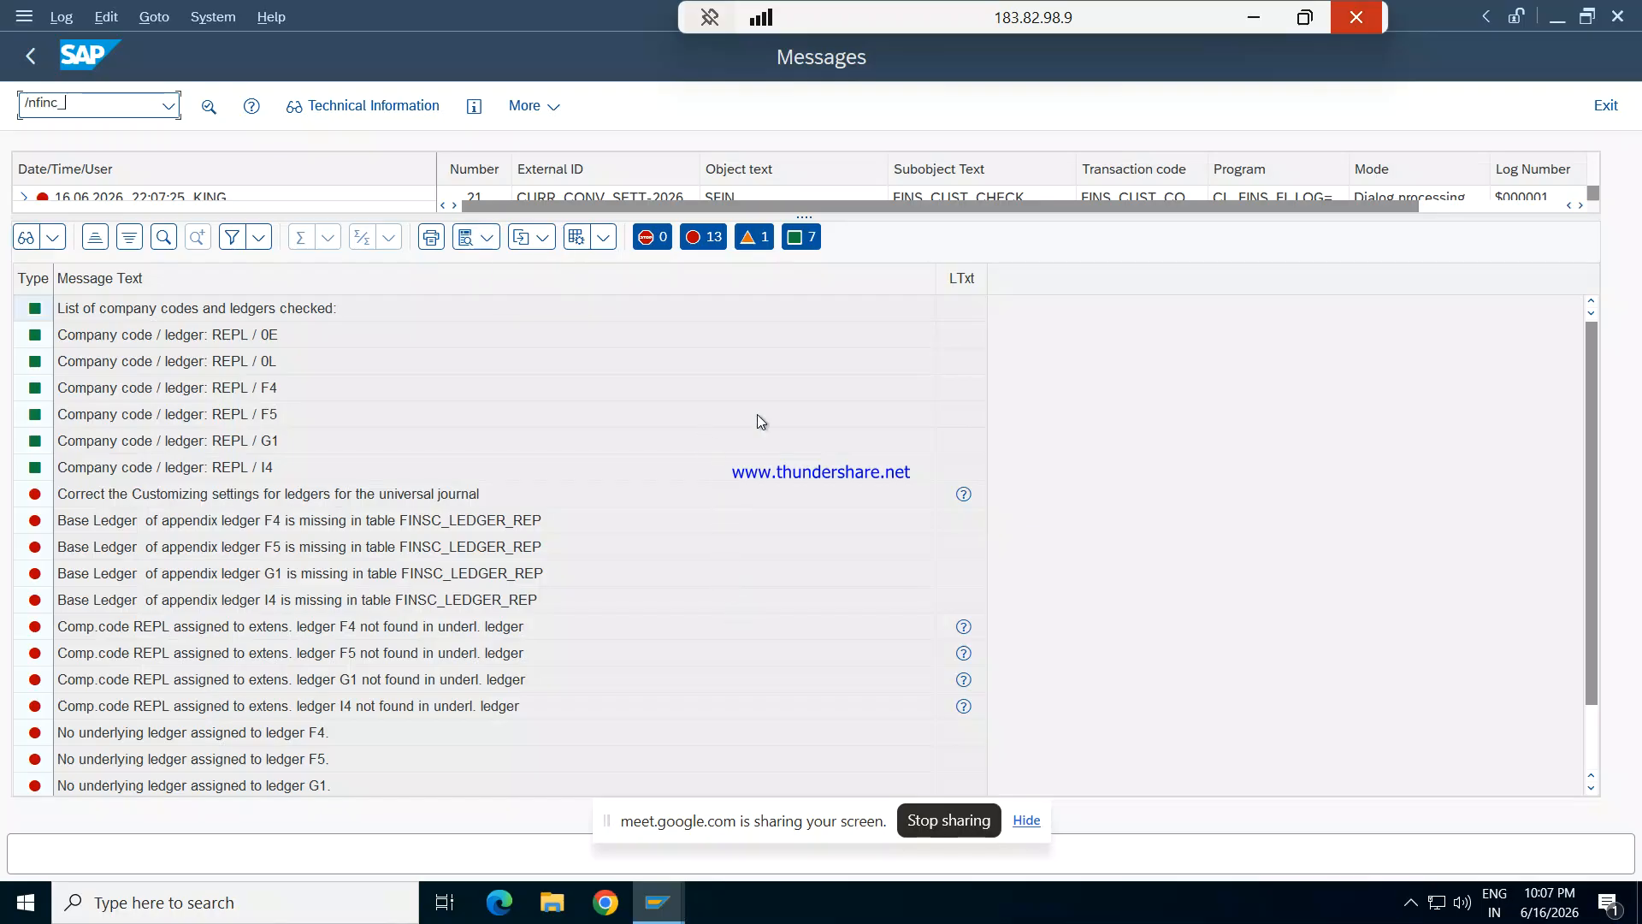
pyautogui.click(612, 895)
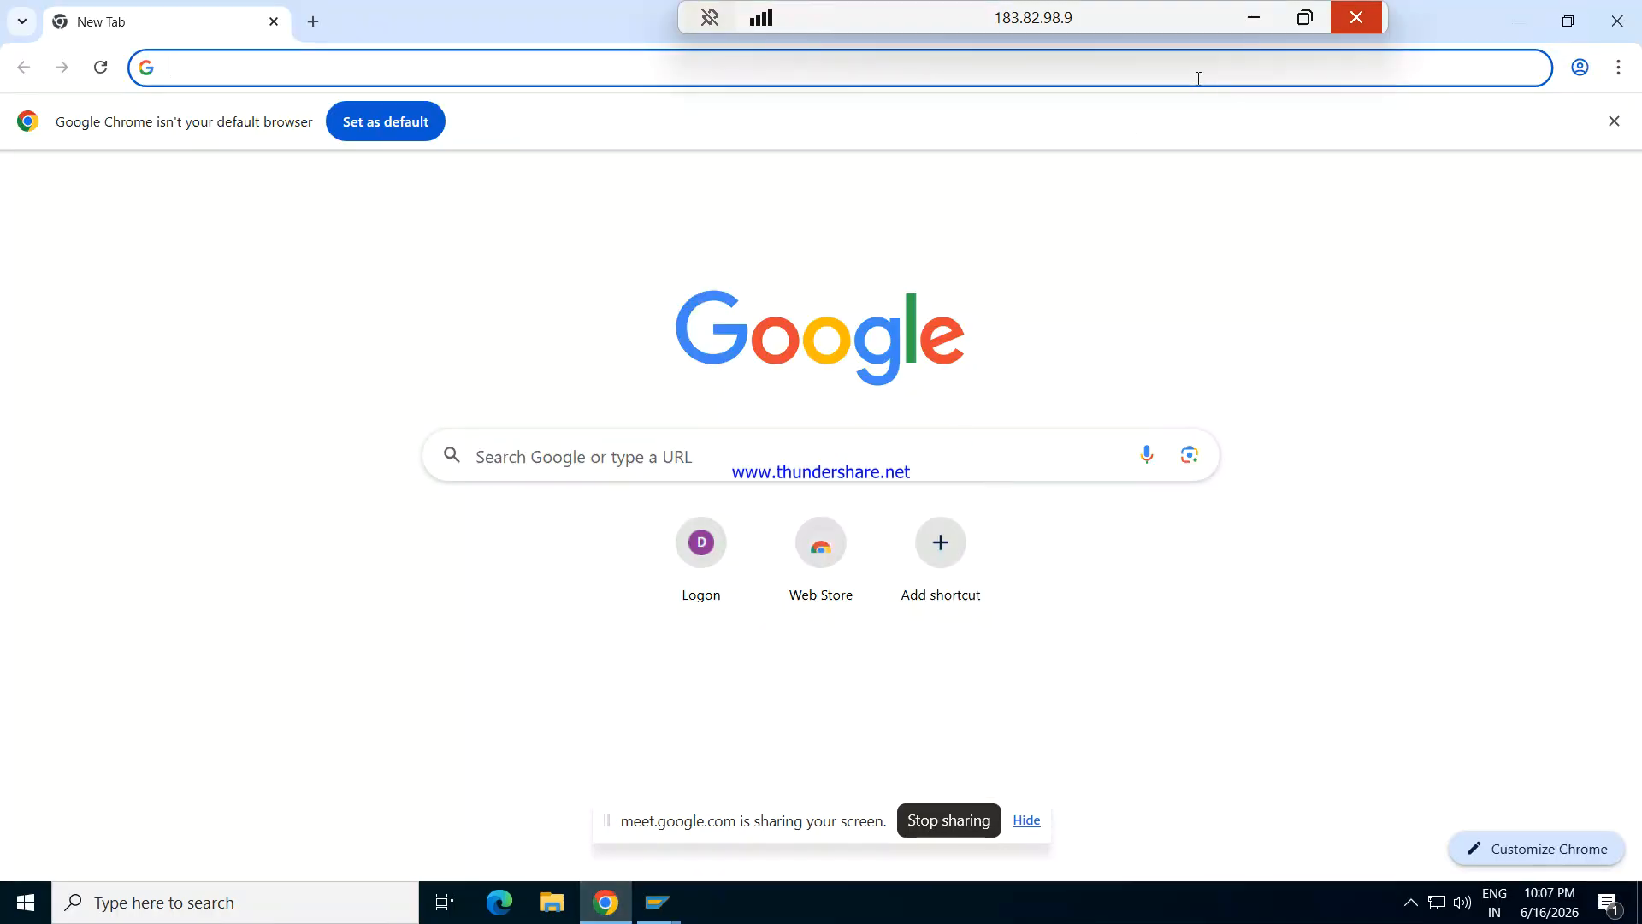
pyautogui.click(1260, 18)
pyautogui.hotkey('alt', 'Tab')
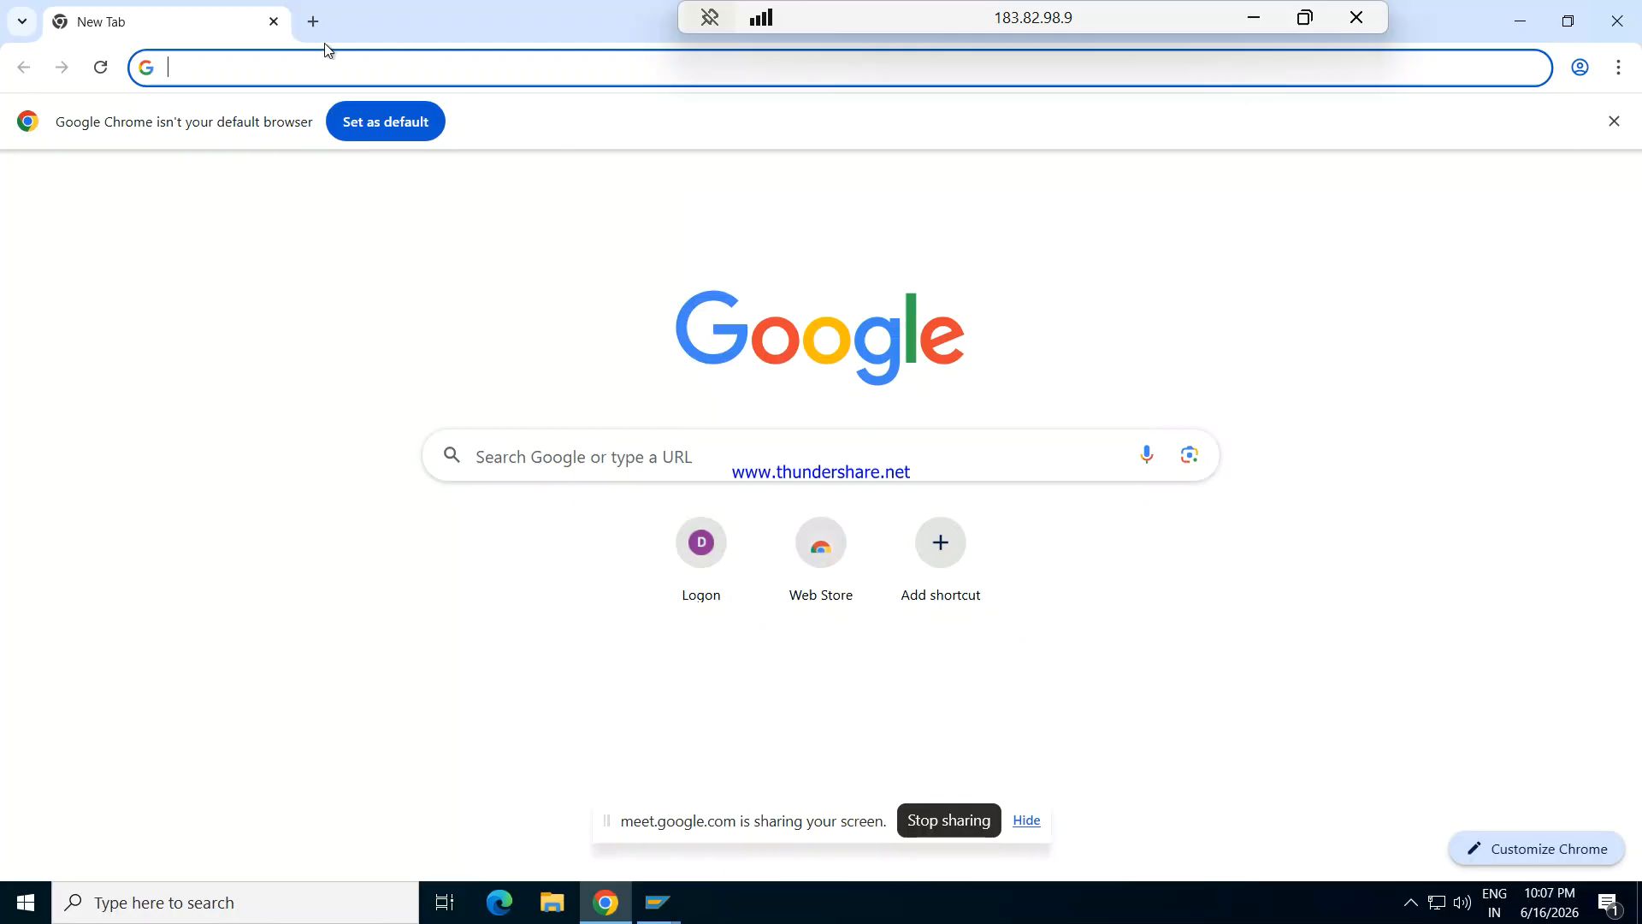
pyautogui.click(273, 21)
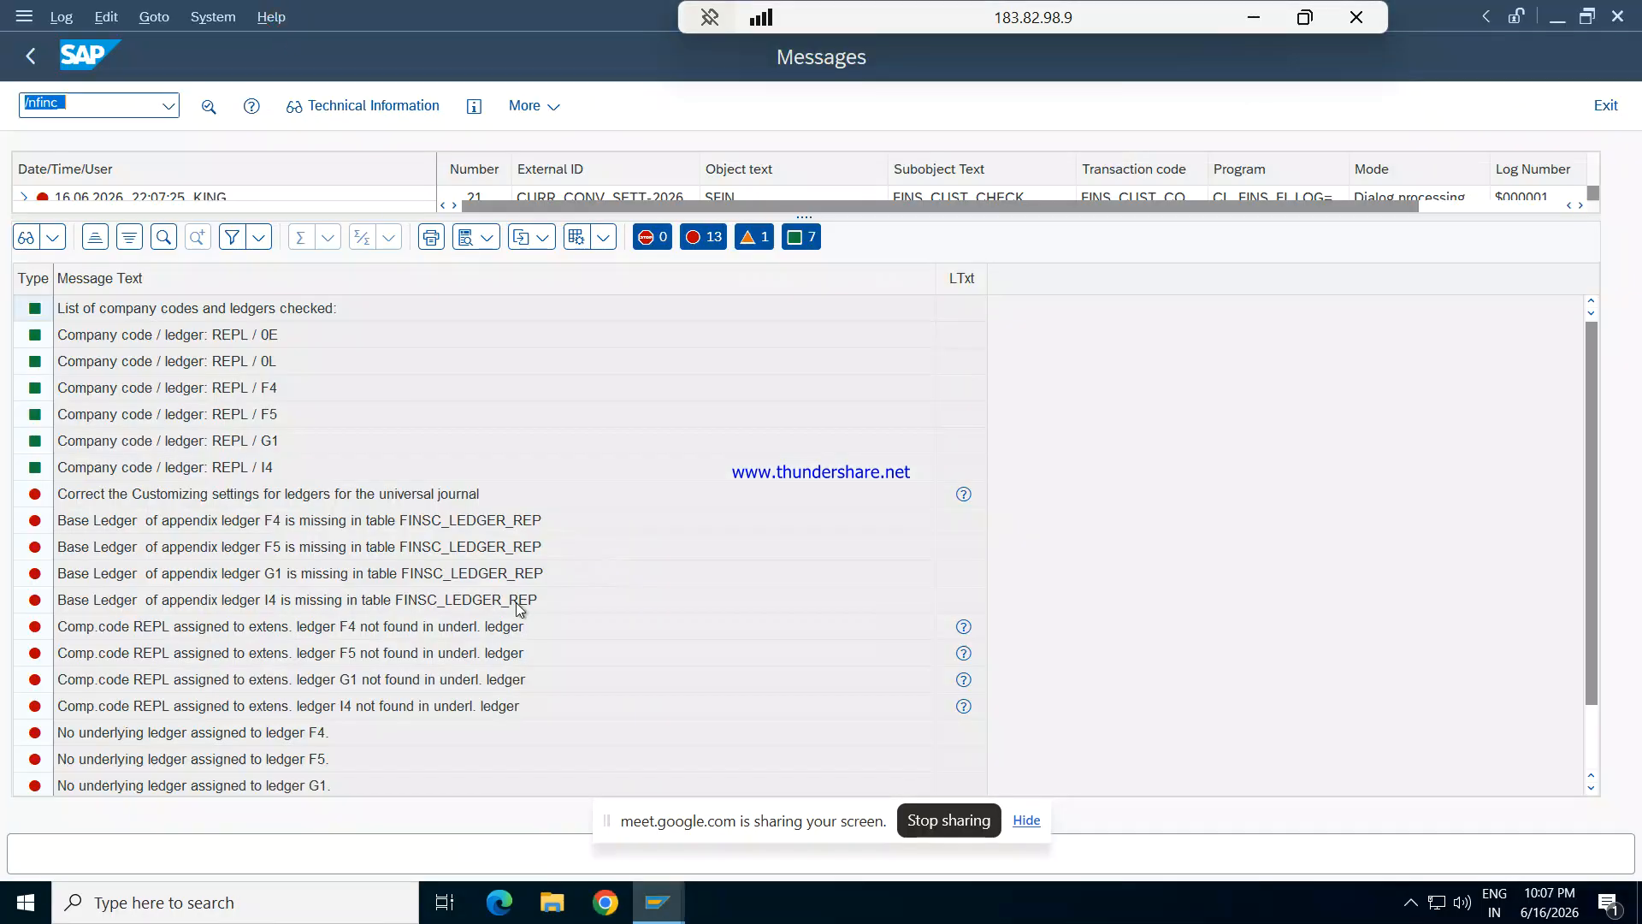
# - Switch to the Google Meet call, admit the waiting guest, and return to the remote SAP session
pyautogui.hotkey('alt', 'Tab')
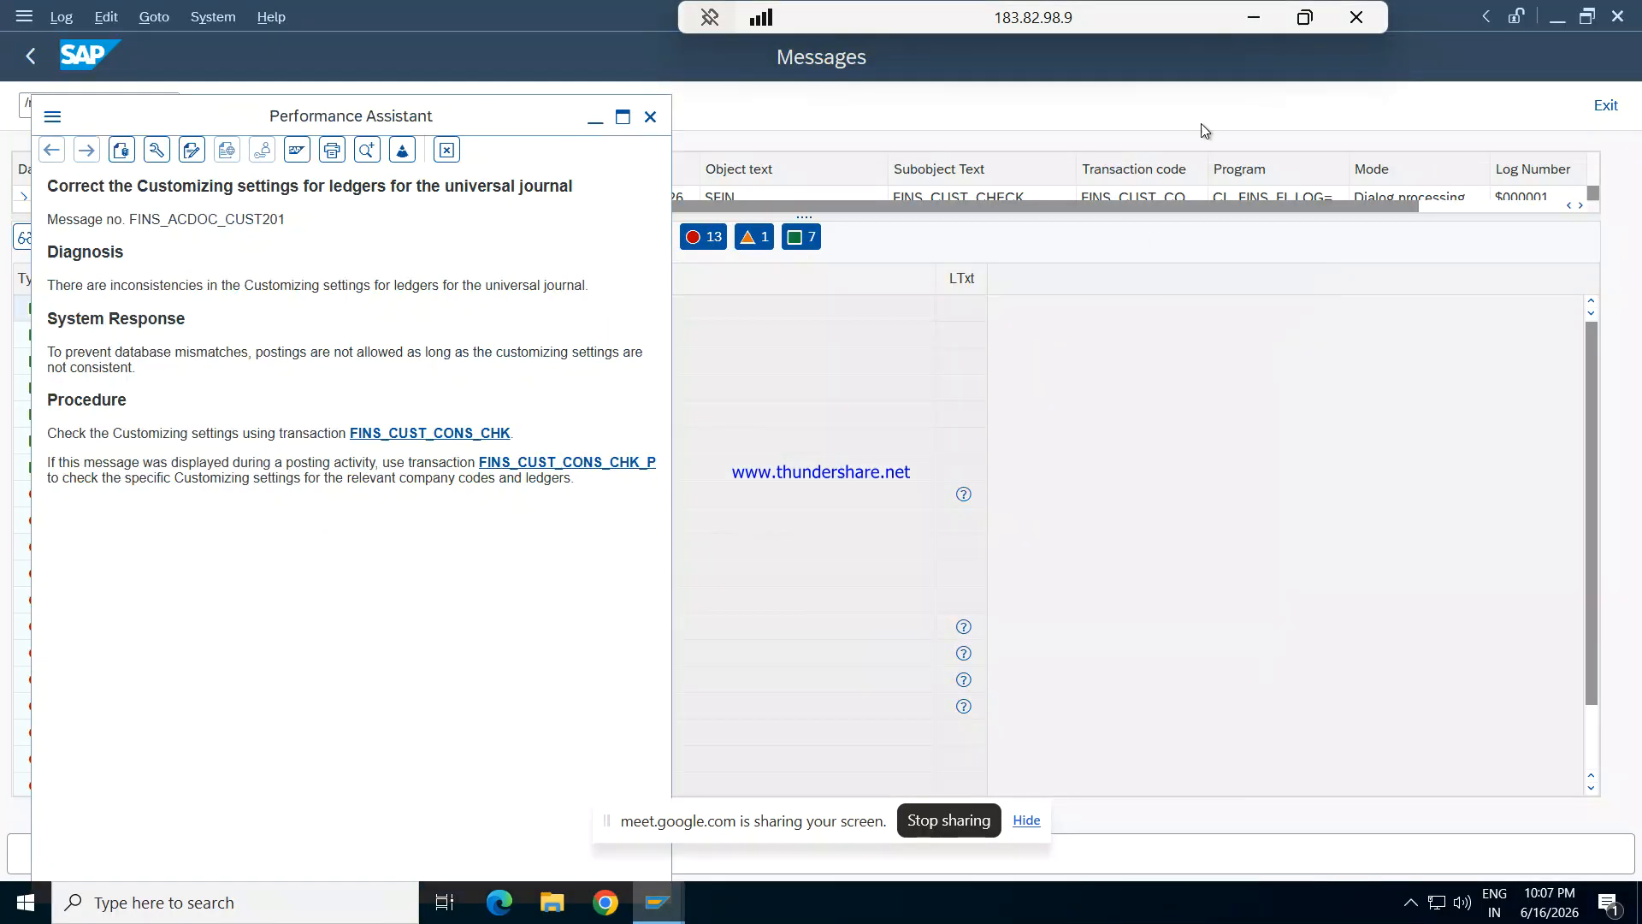
pyautogui.click(1257, 20)
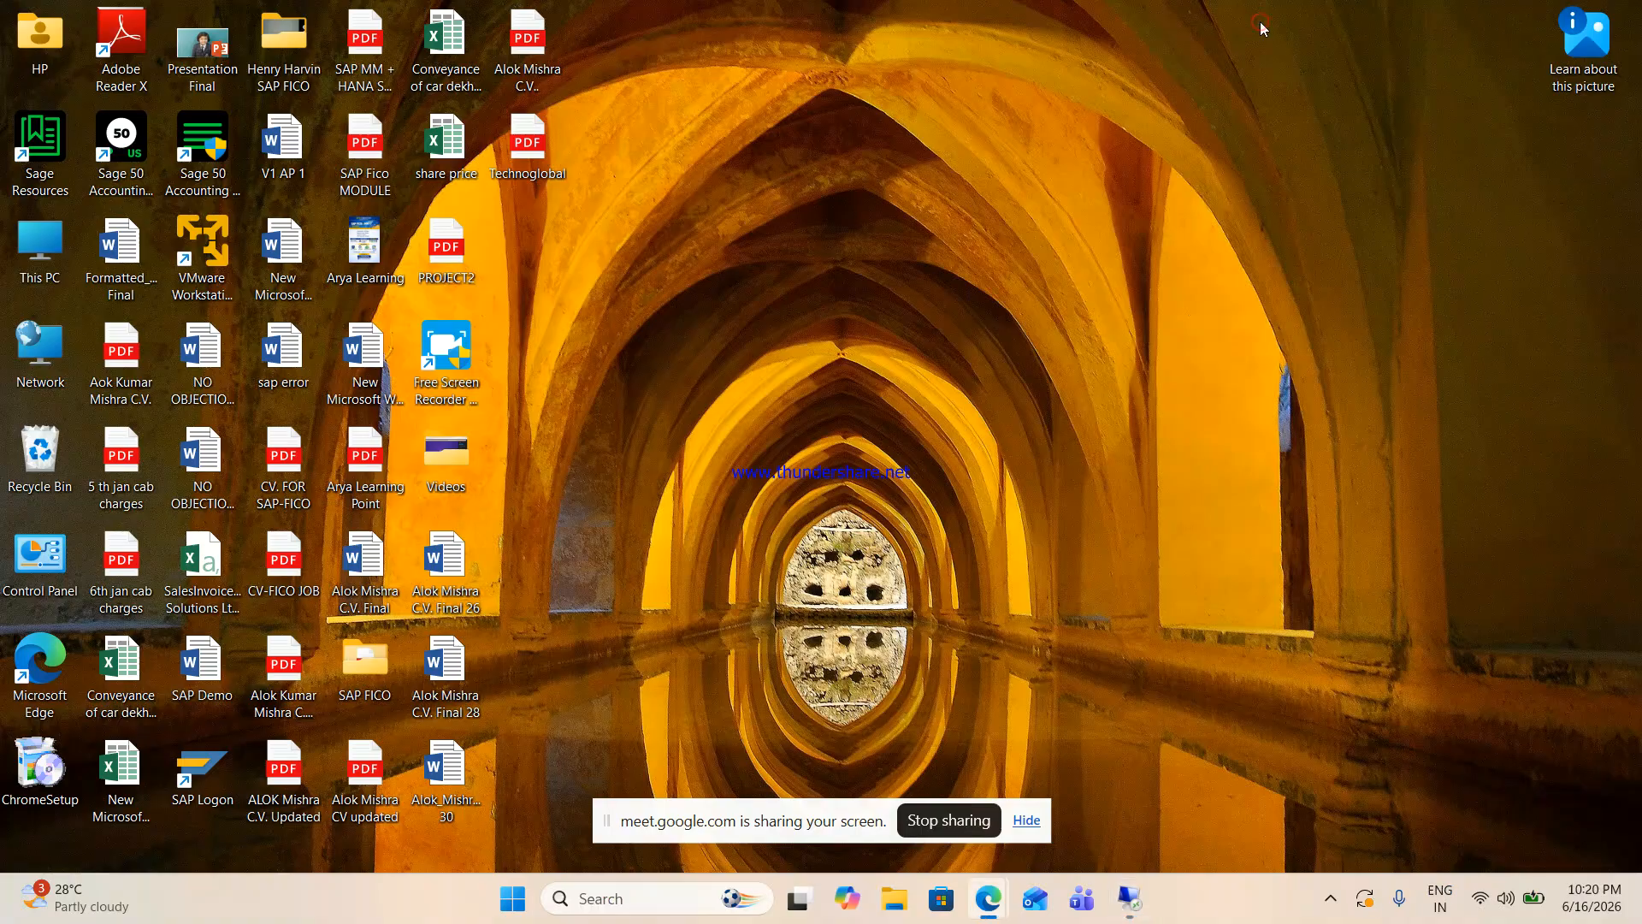
pyautogui.moveTo(988, 905)
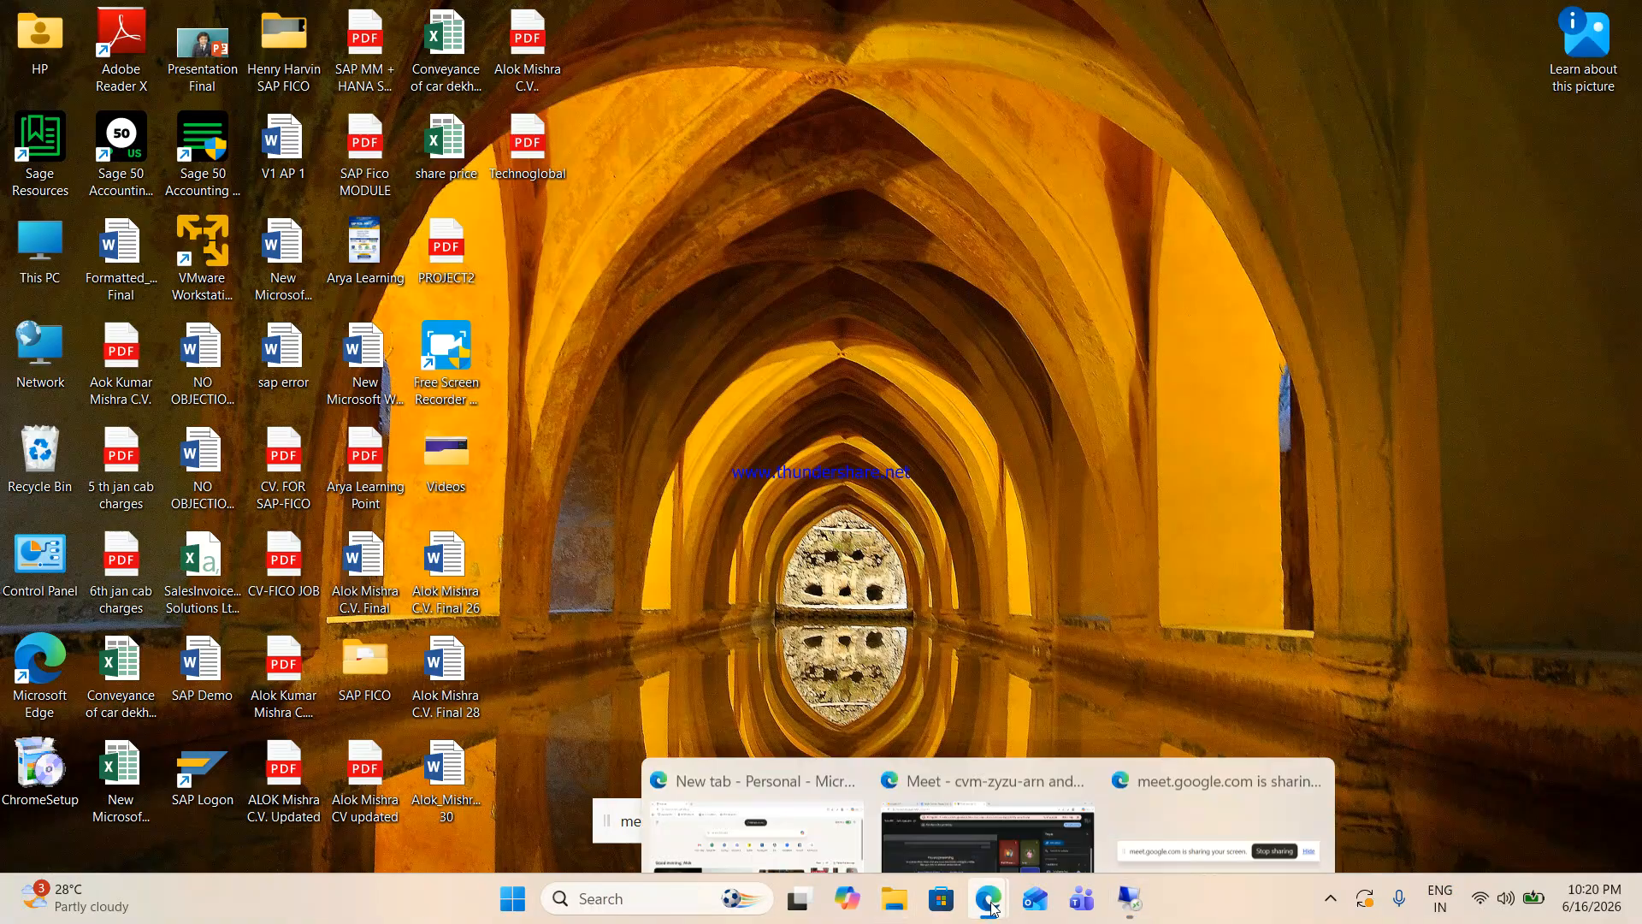
pyautogui.click(970, 794)
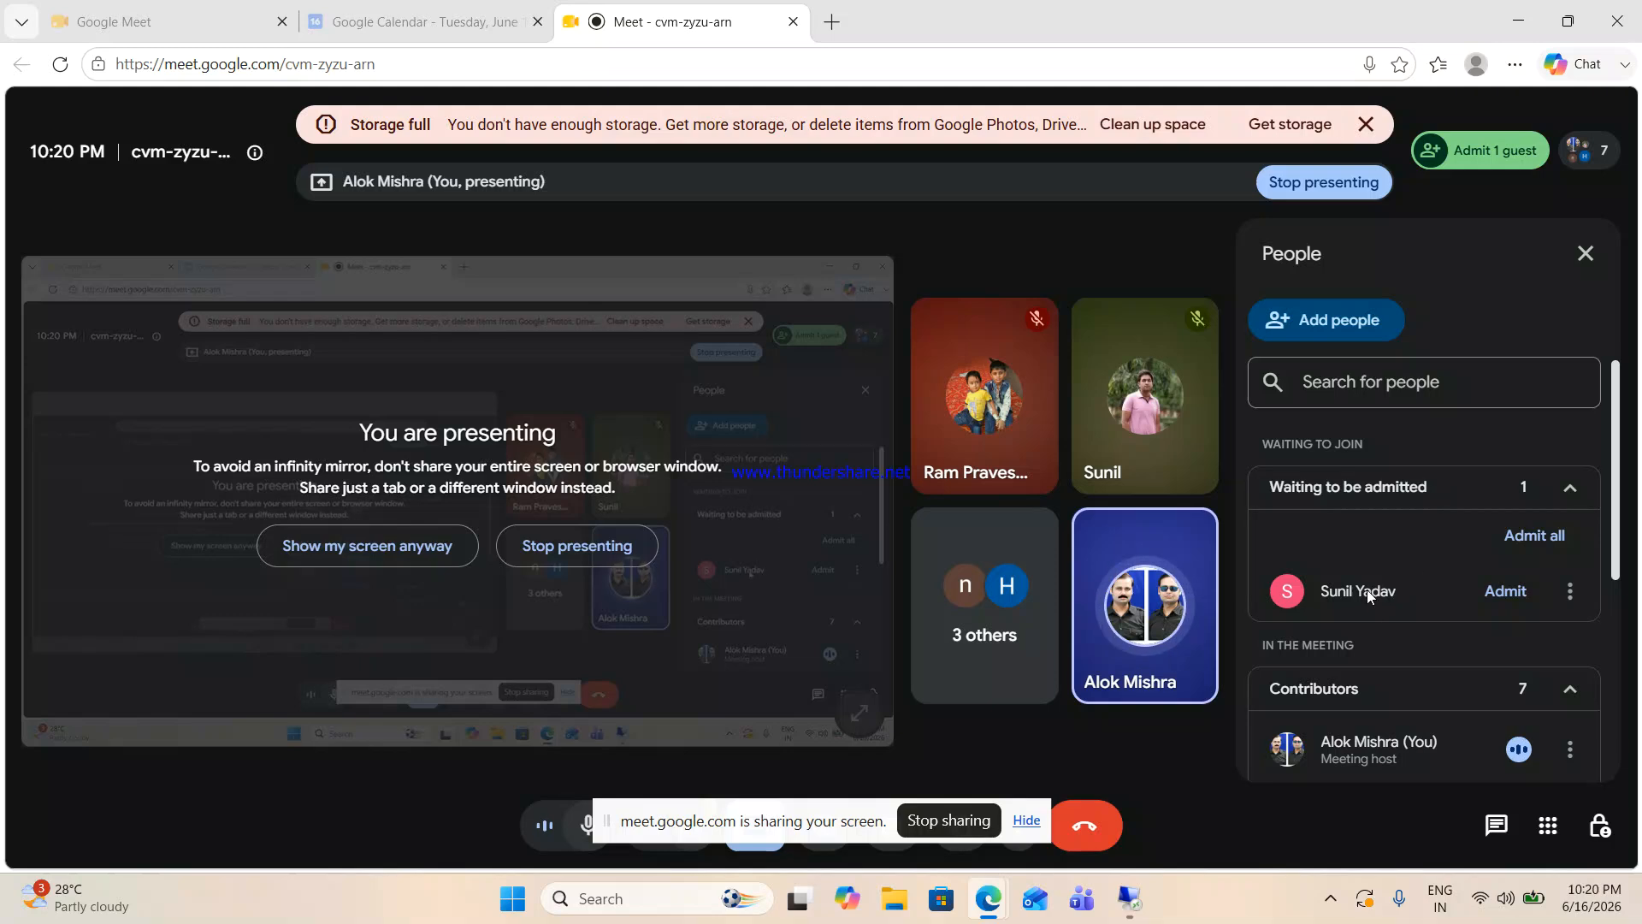
pyautogui.click(1513, 589)
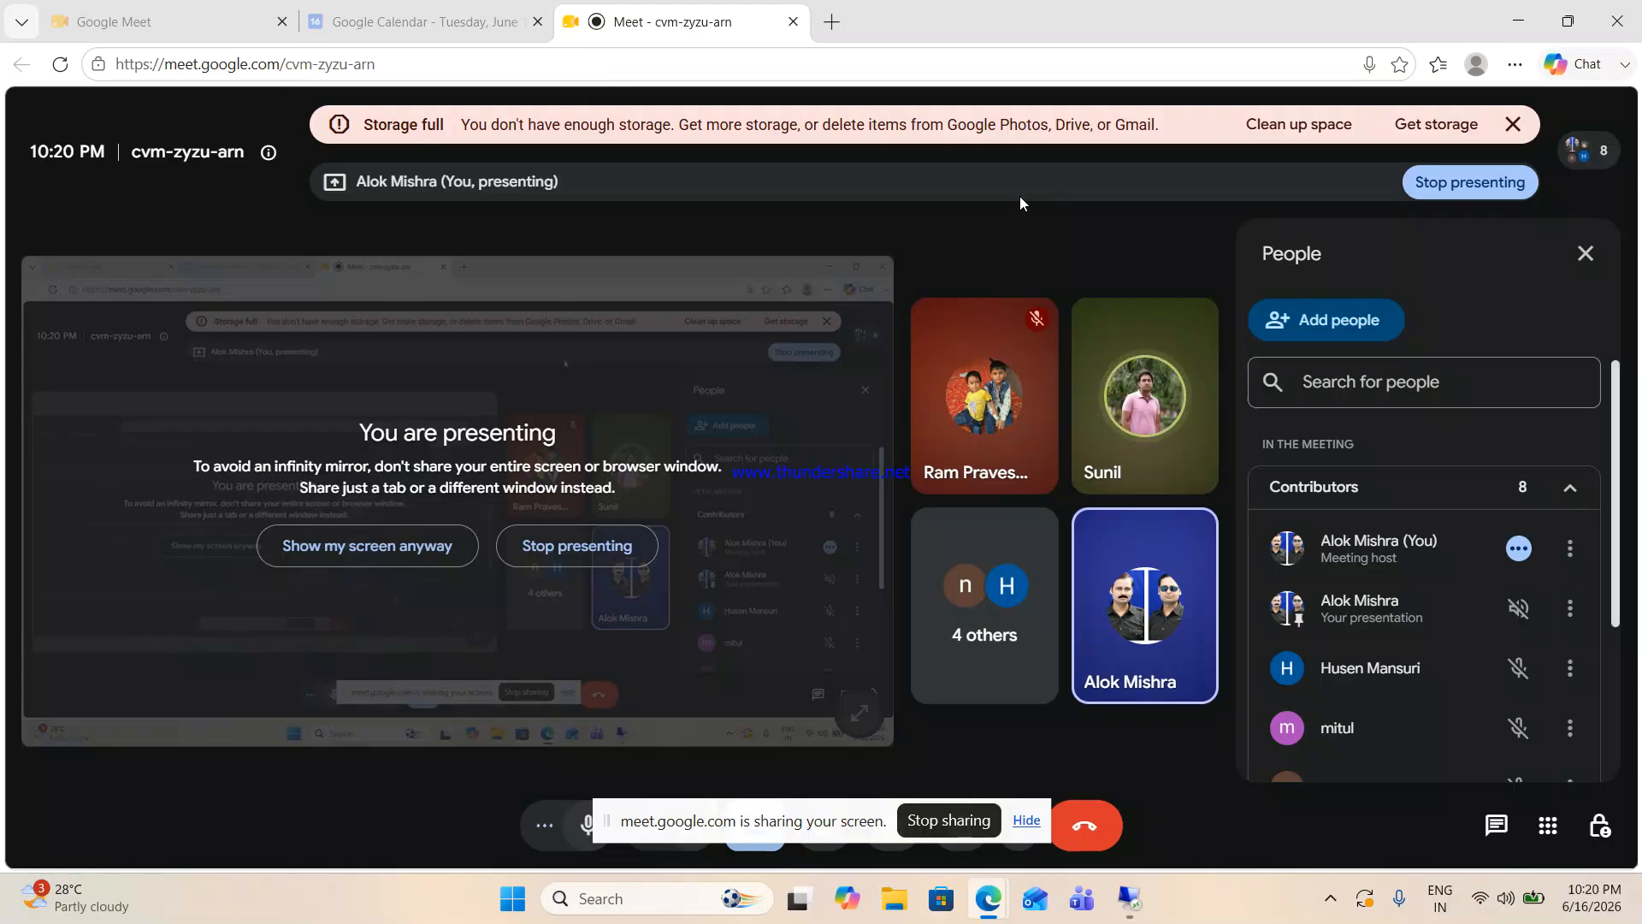
pyautogui.hotkey('alt', 'Tab')
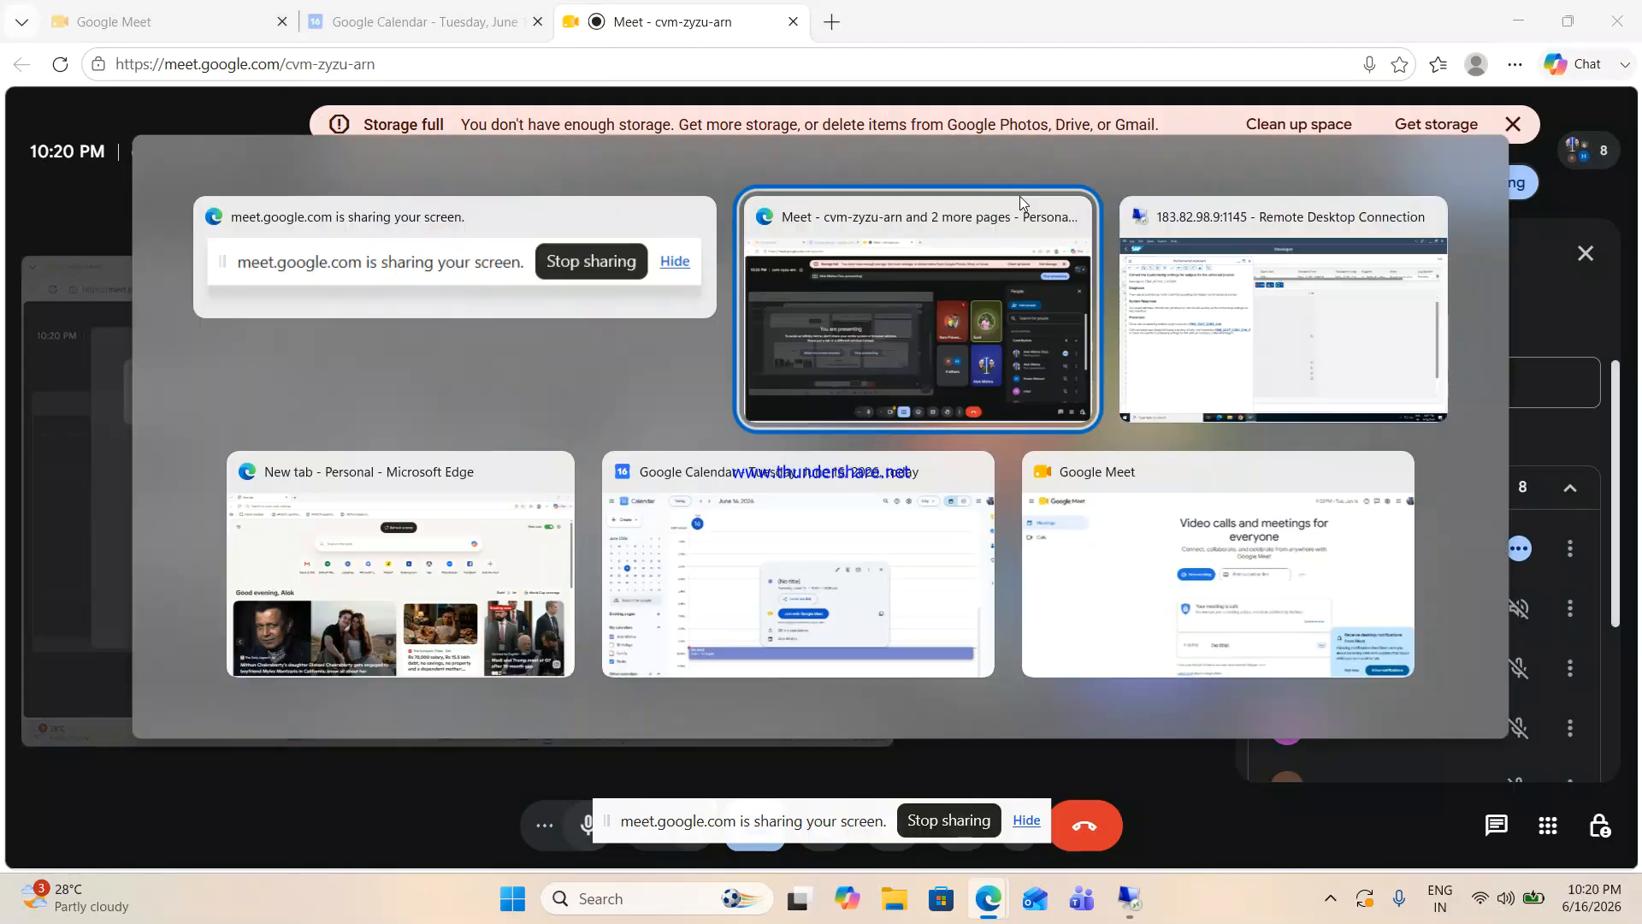
pyautogui.press('Tab')
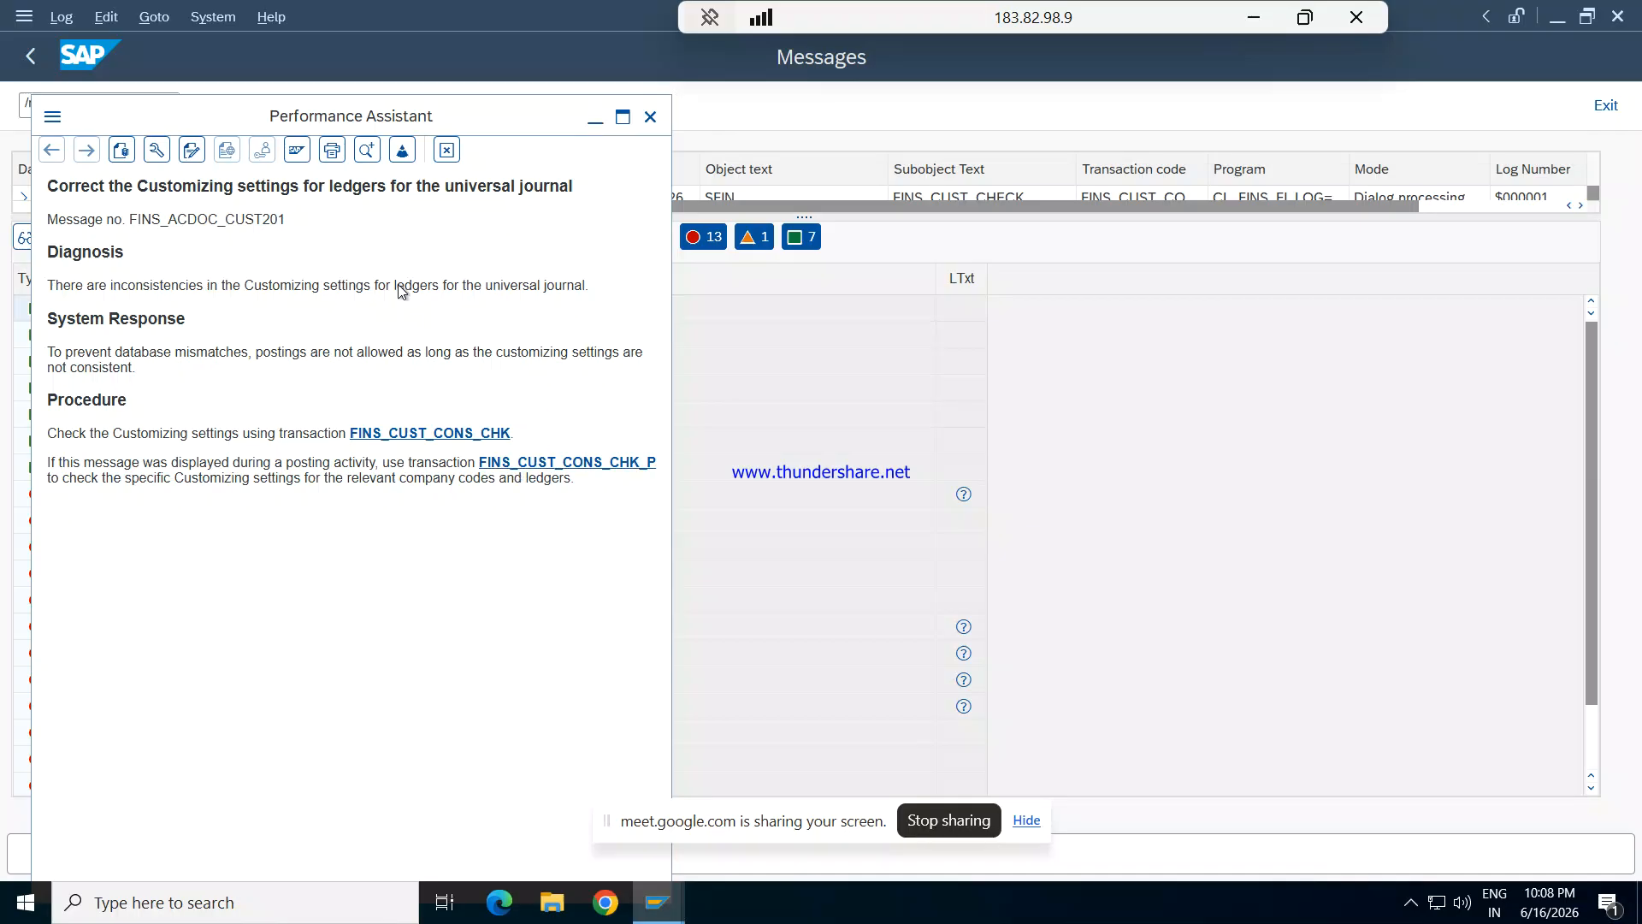
# - Put the Performance Assistant aside and open transaction finsc_ledger, dismissing its consistency check messages
pyautogui.click(651, 116)
pyautogui.click(656, 122)
pyautogui.click(596, 119)
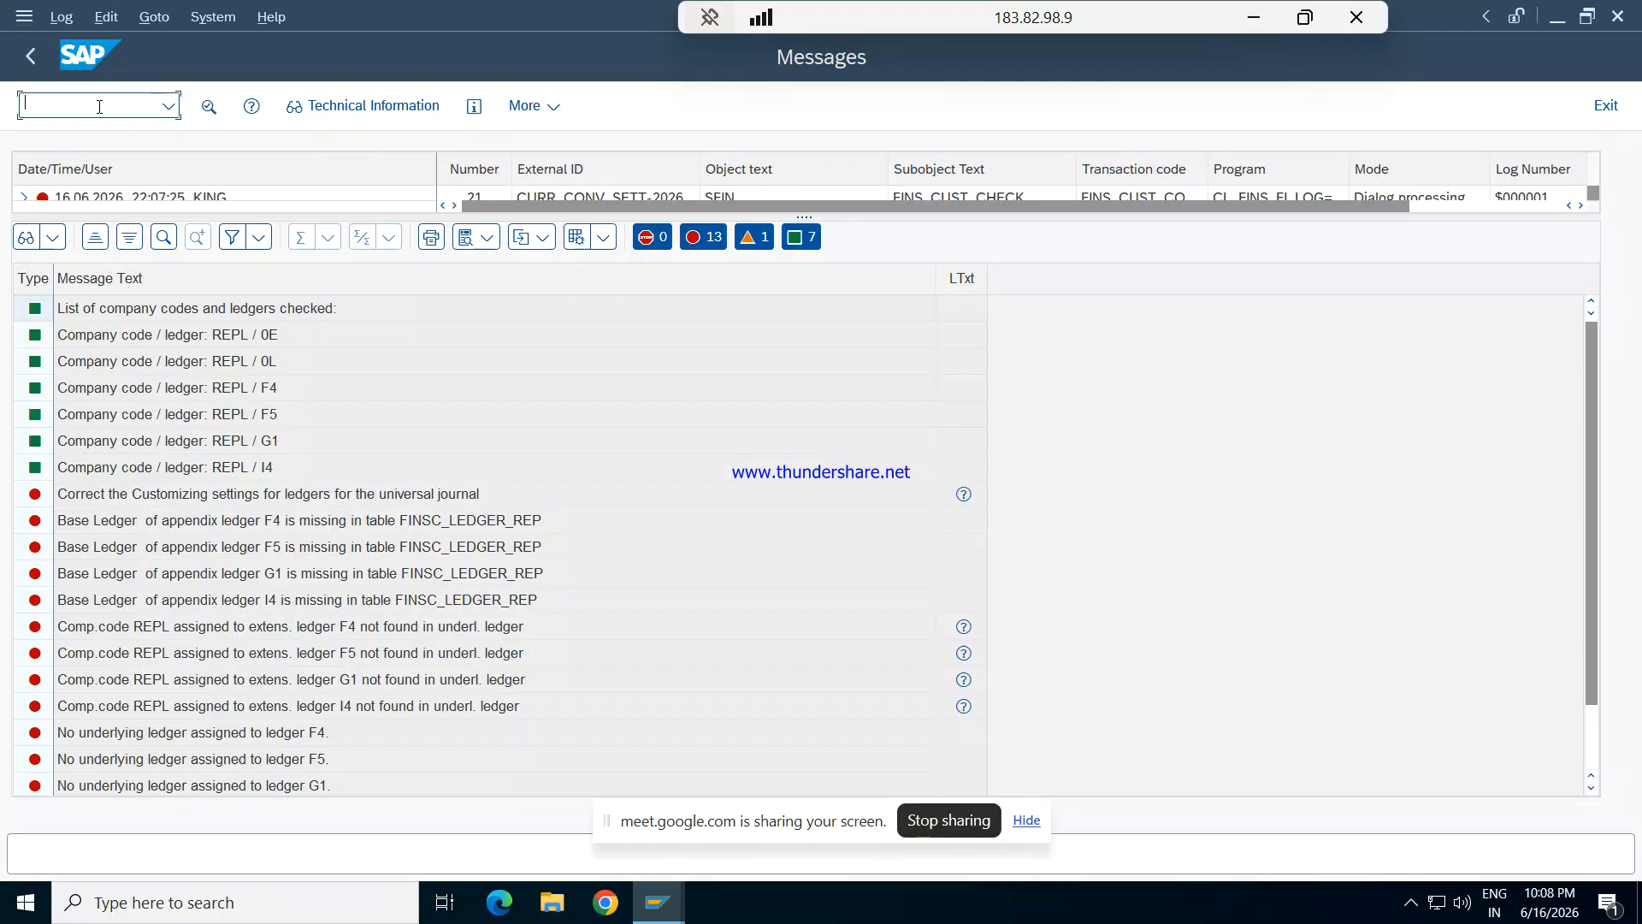
pyautogui.write('/nfinsc_ledger')
pyautogui.press('Return')
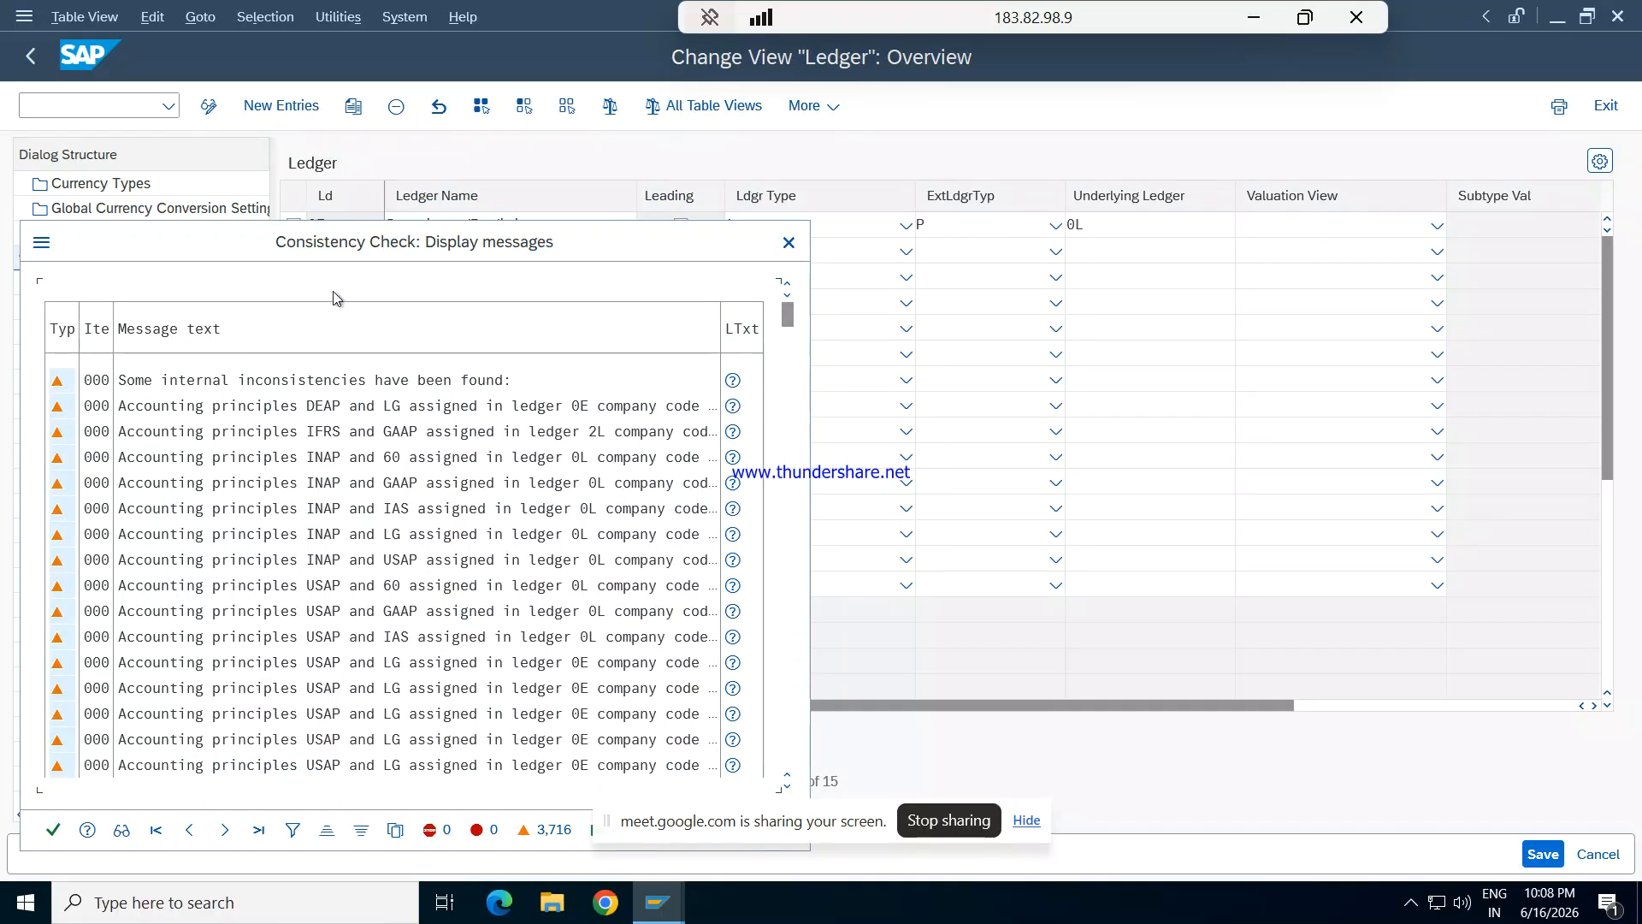
pyautogui.click(790, 244)
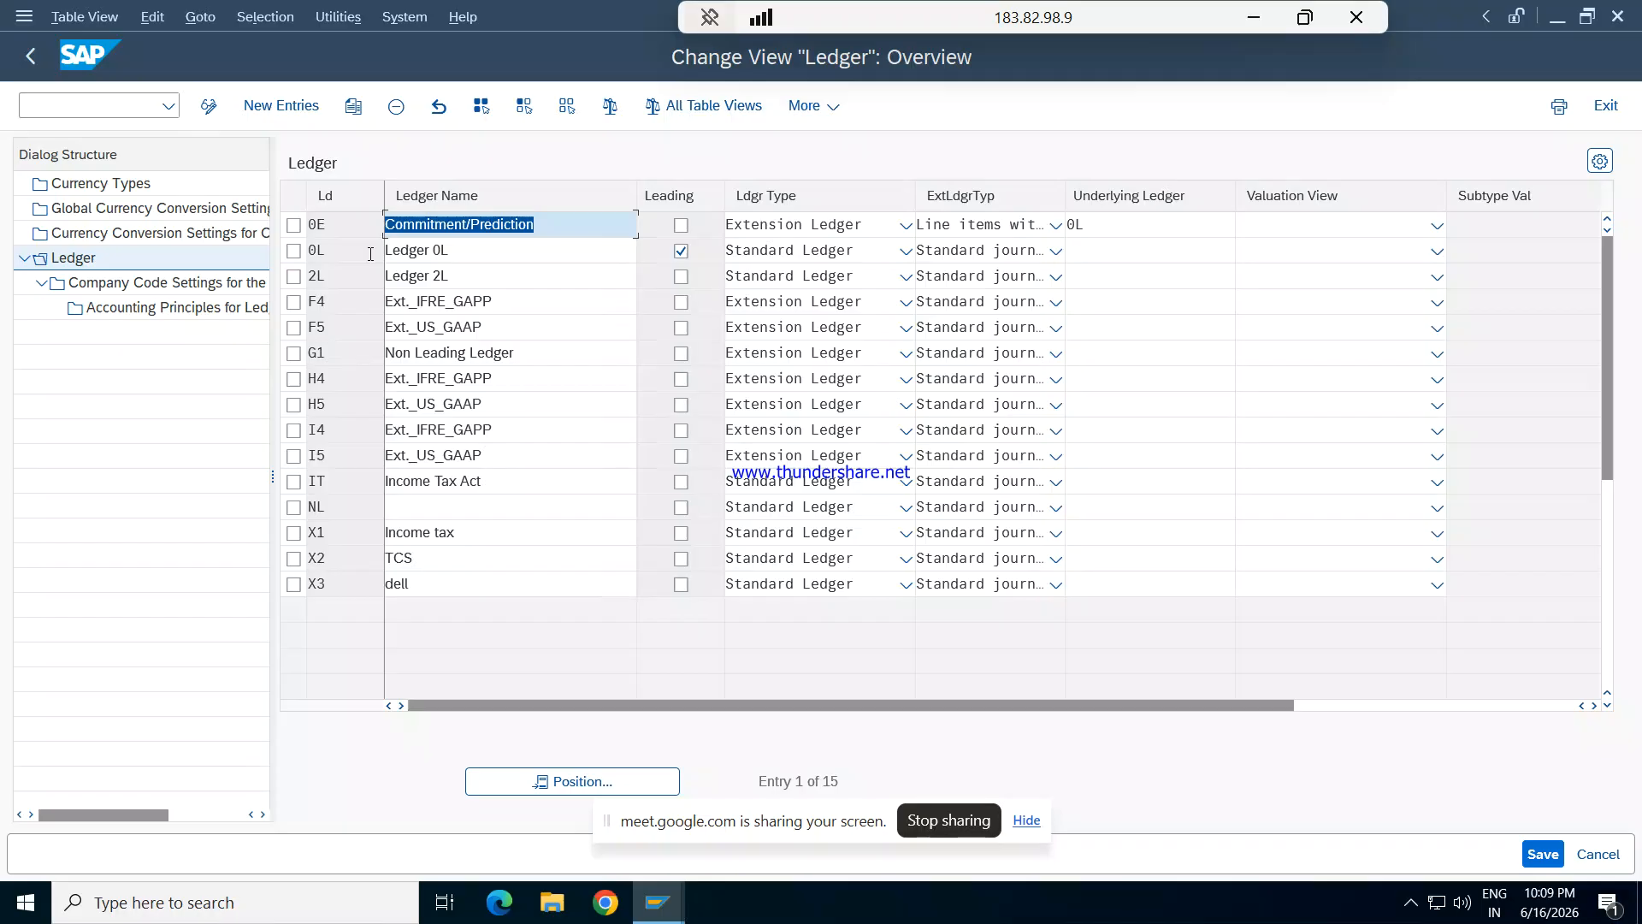
# - Add accounting principle GAAP for extension ledger F4 and company code REPL
pyautogui.click(294, 302)
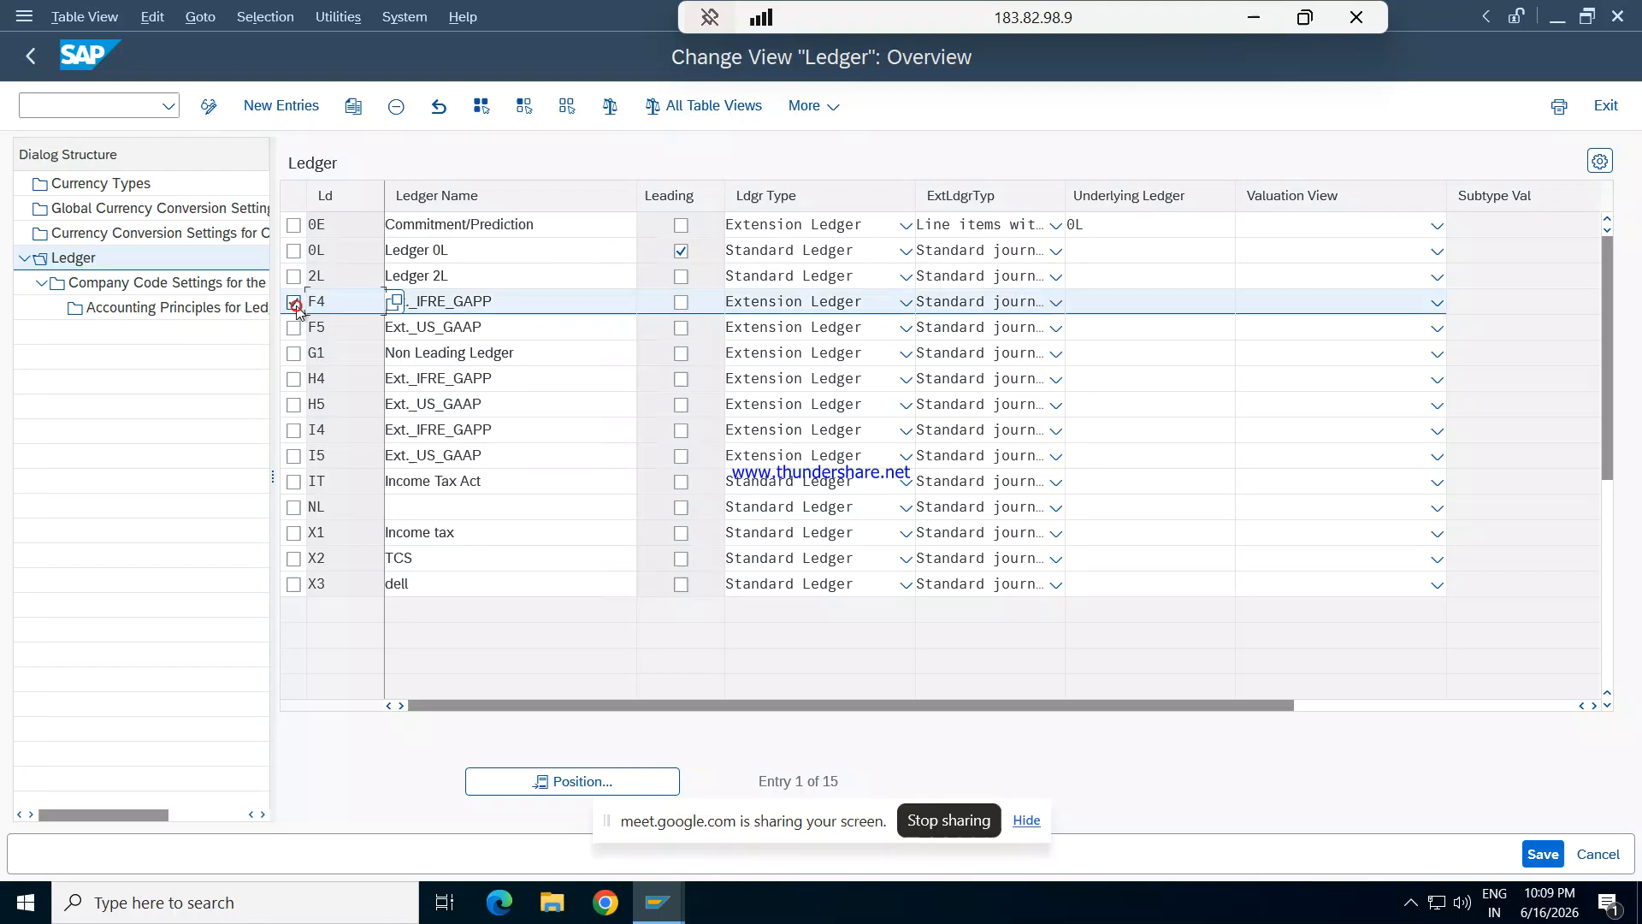
pyautogui.doubleClick(165, 310)
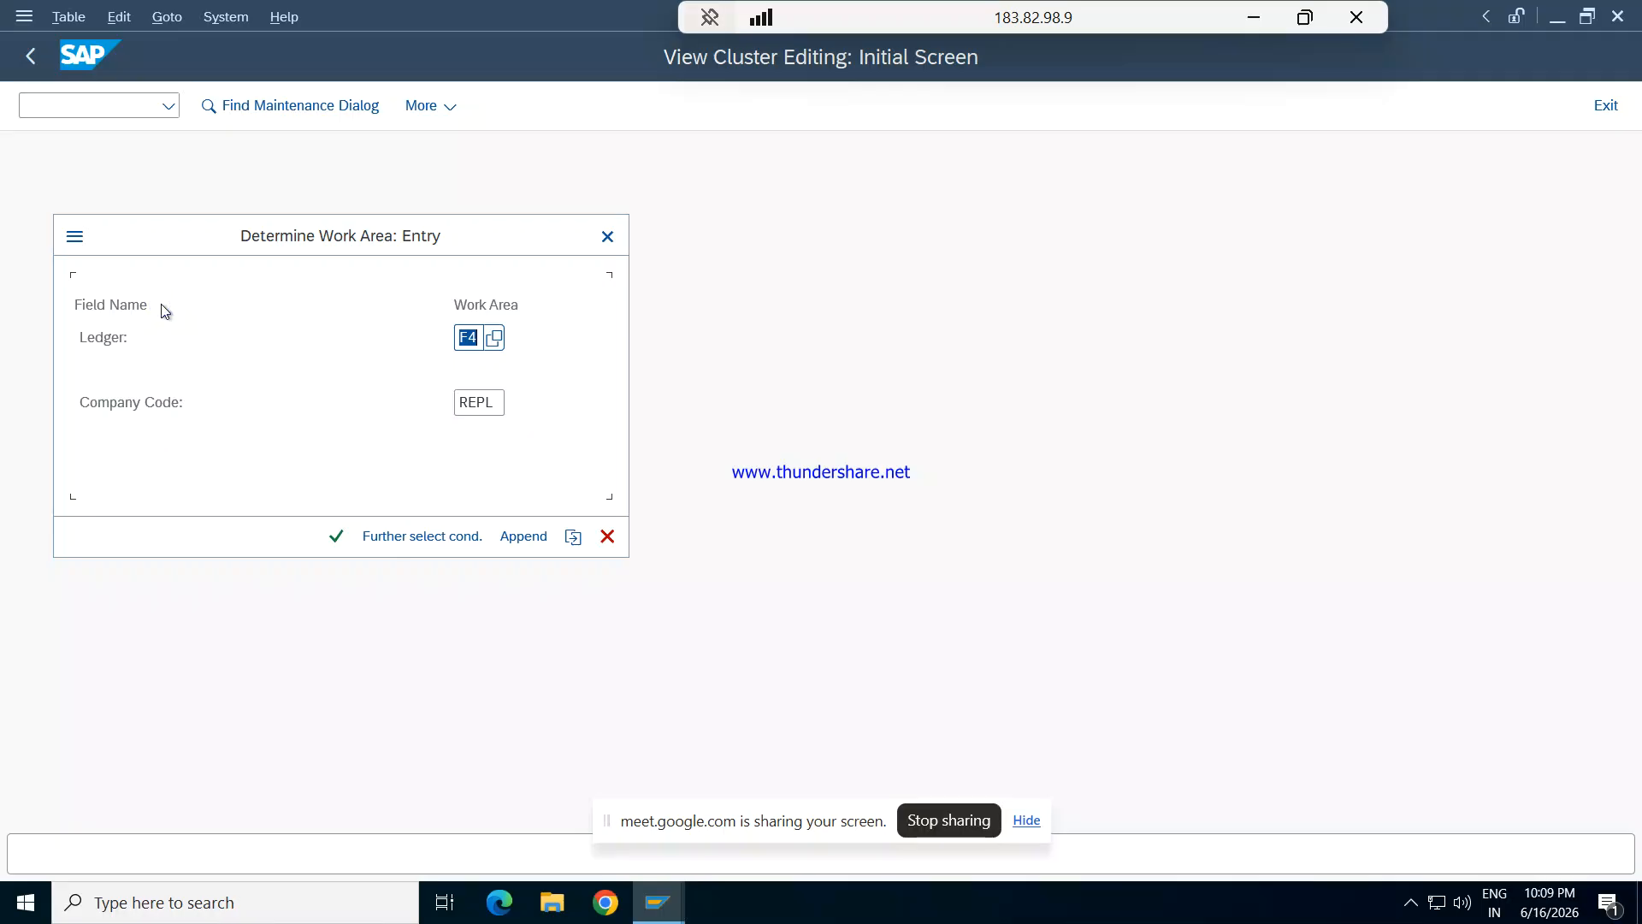
pyautogui.press('Return')
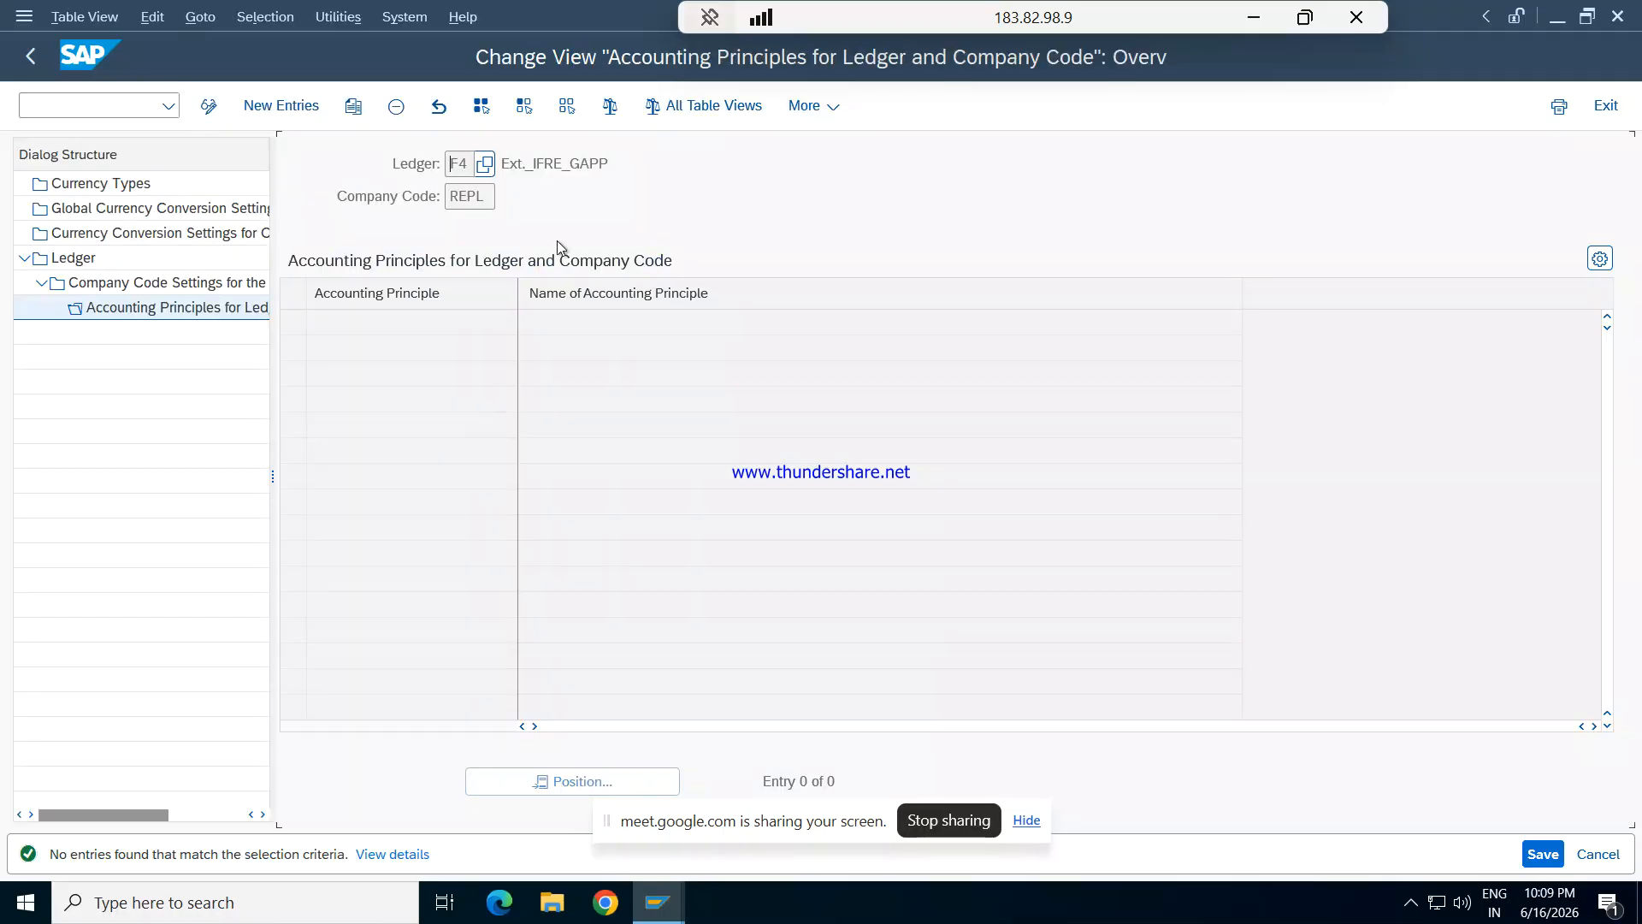
pyautogui.click(310, 108)
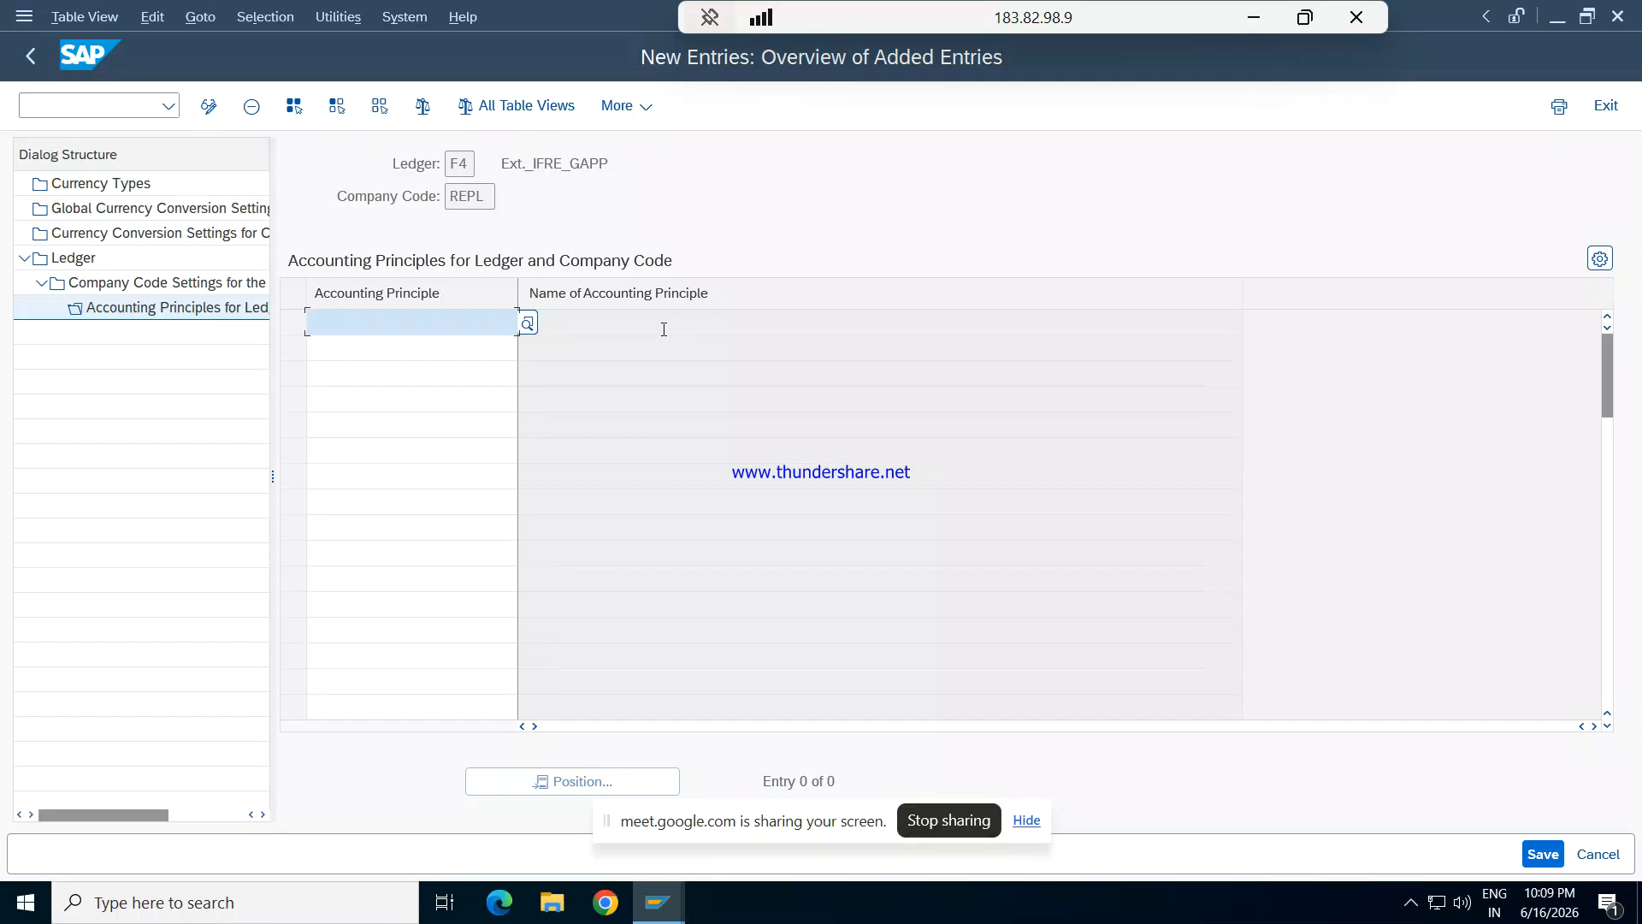
pyautogui.write('ga')
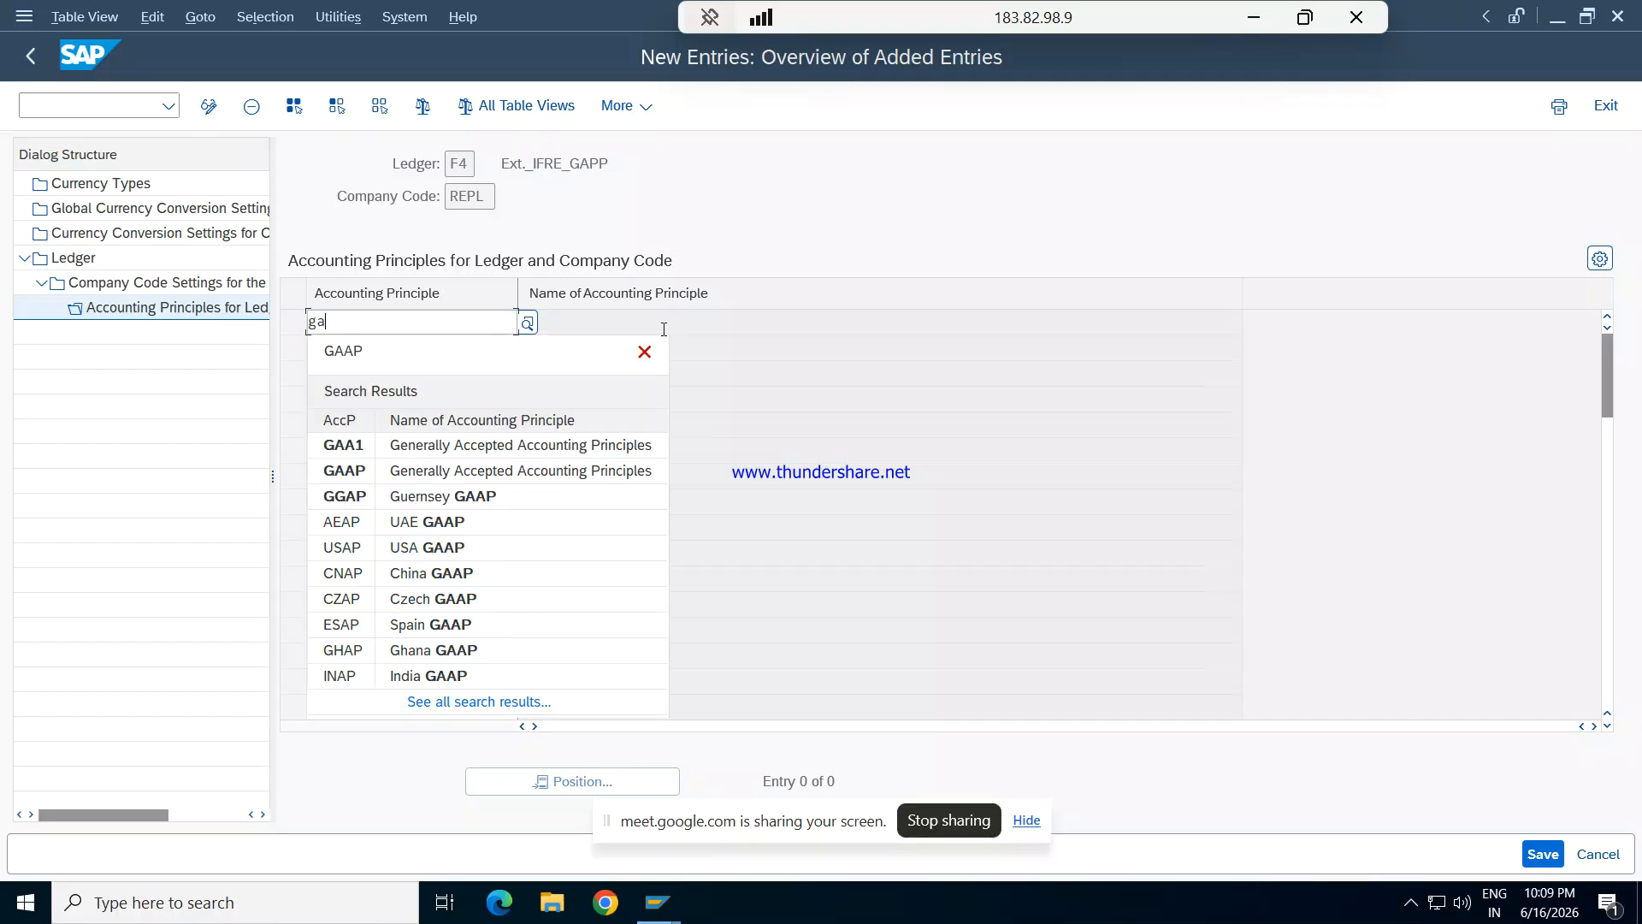
pyautogui.press('Down')
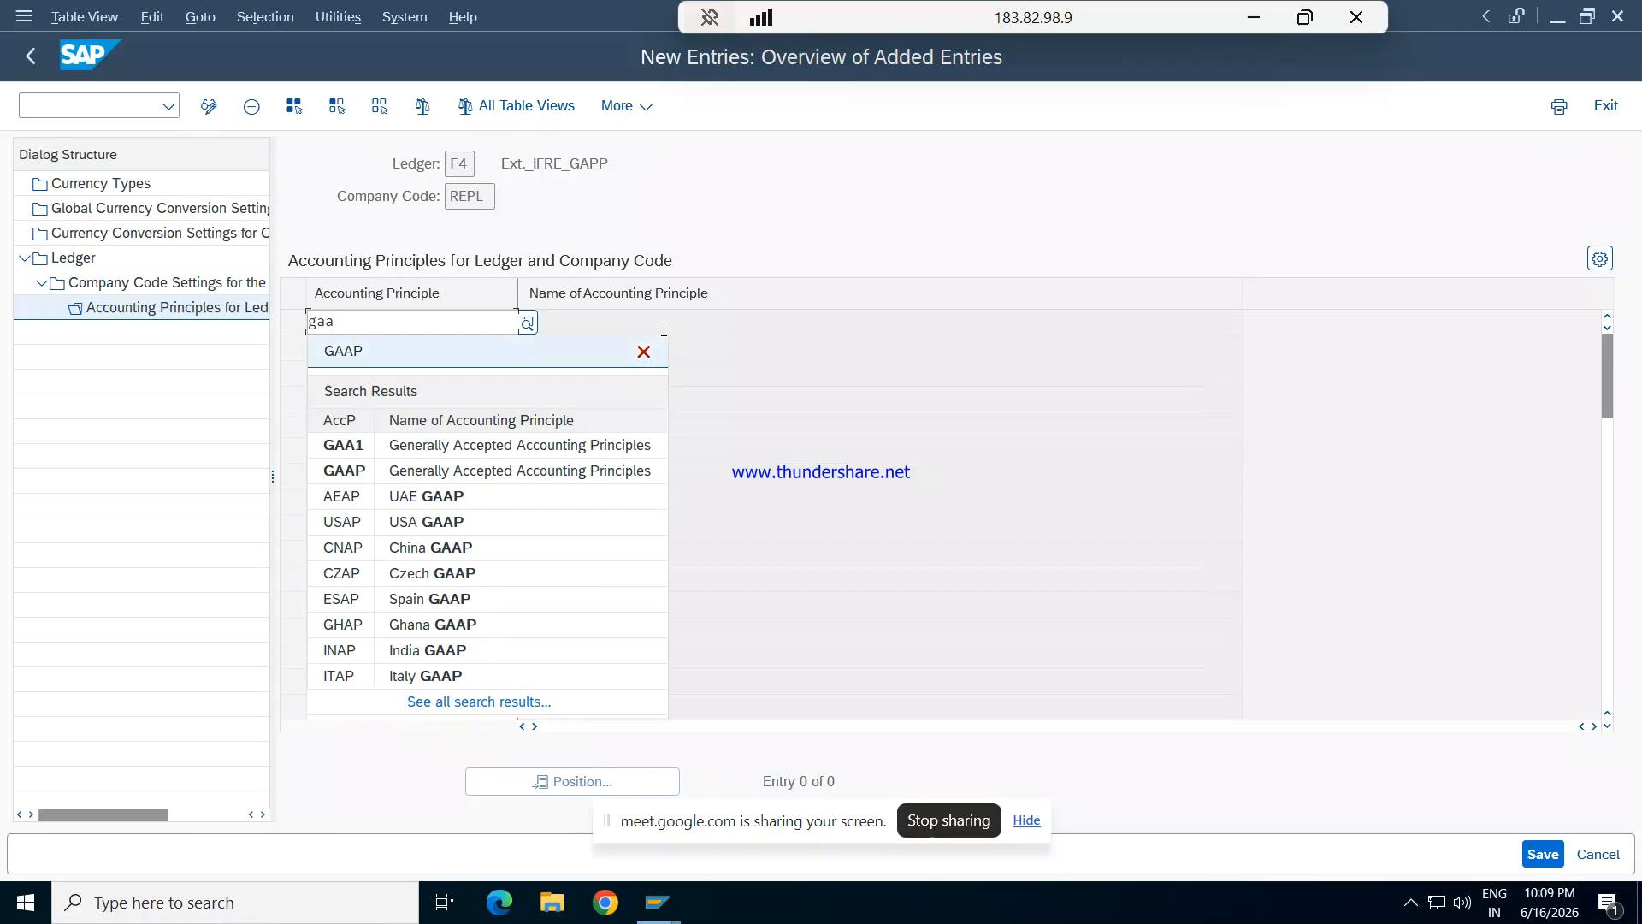
pyautogui.press('Return')
pyautogui.press('Return')
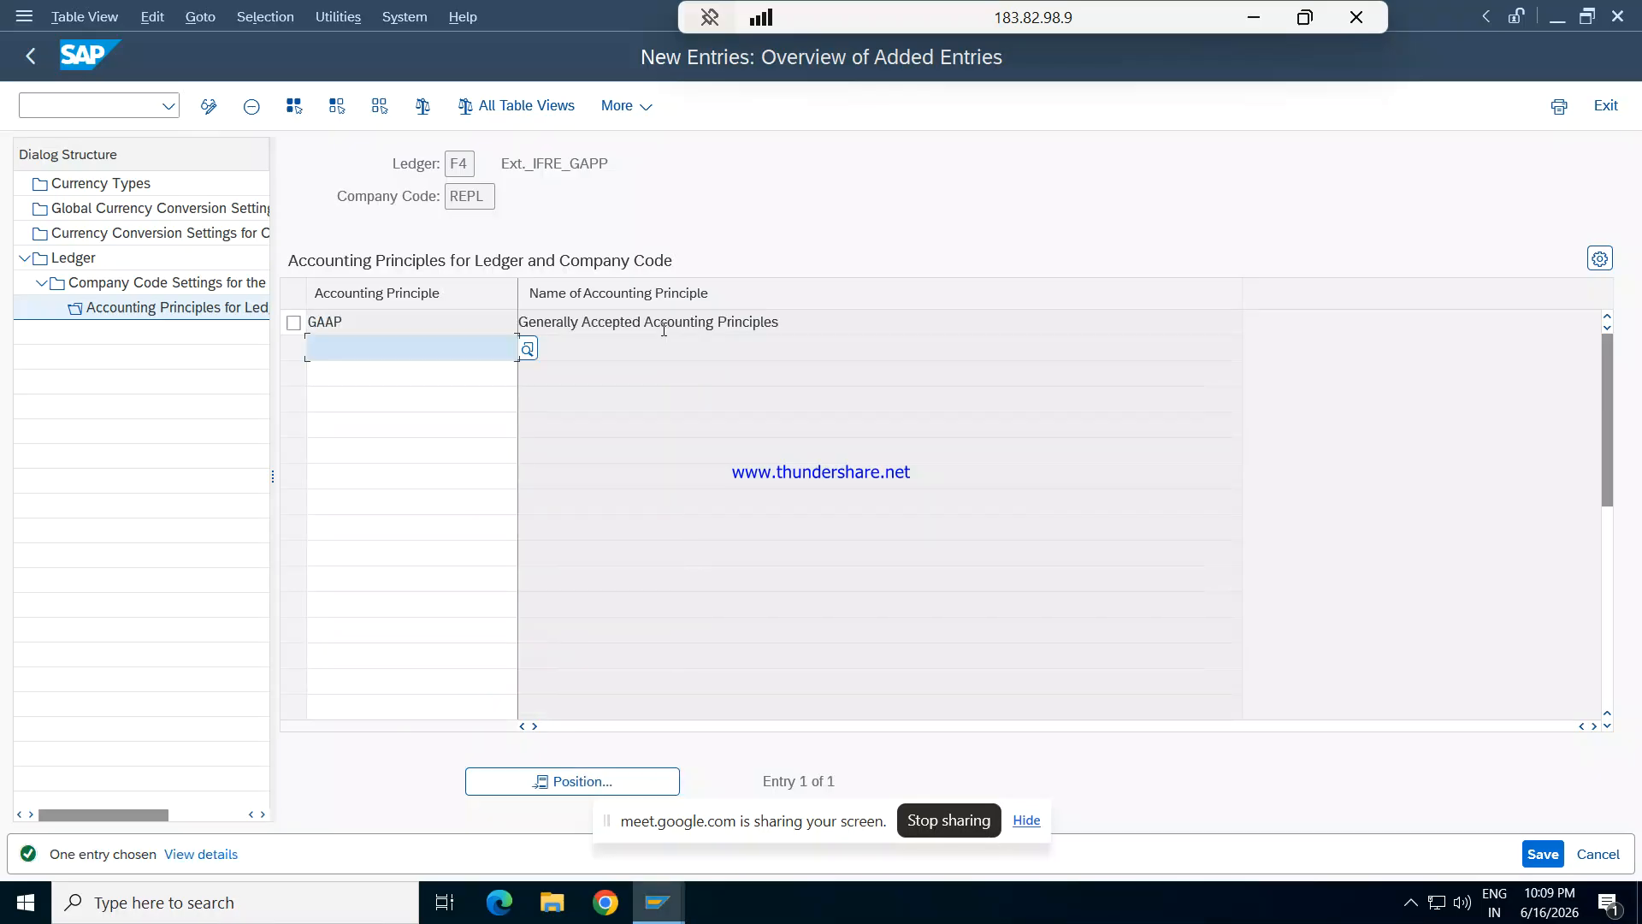
# - Save the F4 assignment to customizing request S4HK902775 and return to the ledger overview, dismissing the consistency check messages
pyautogui.click(1543, 853)
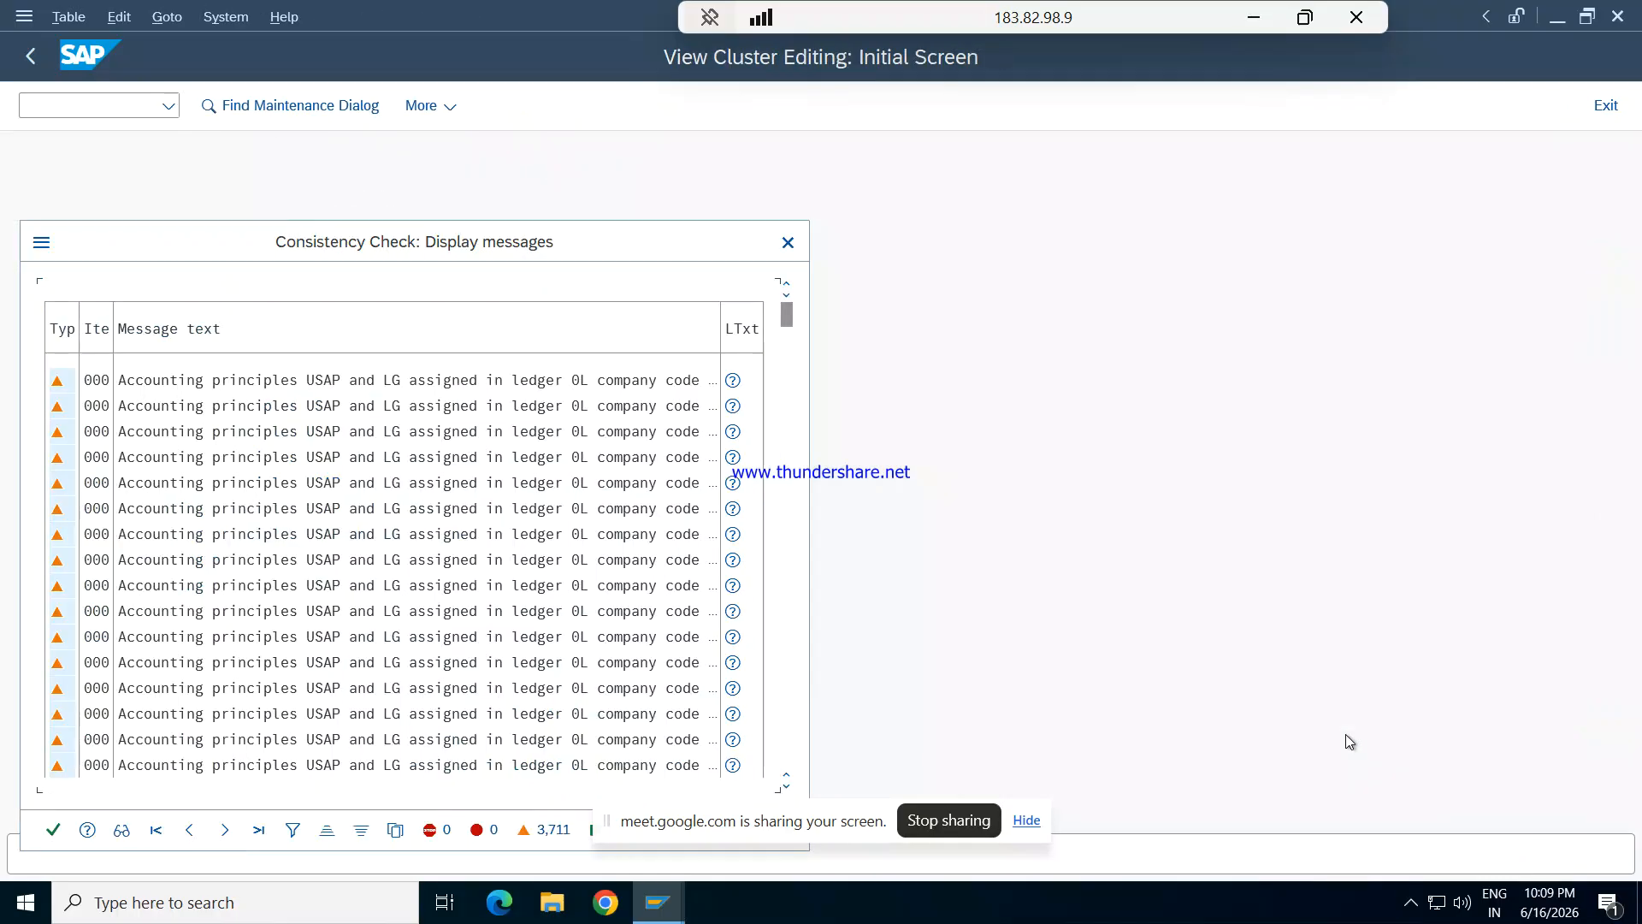
pyautogui.click(53, 829)
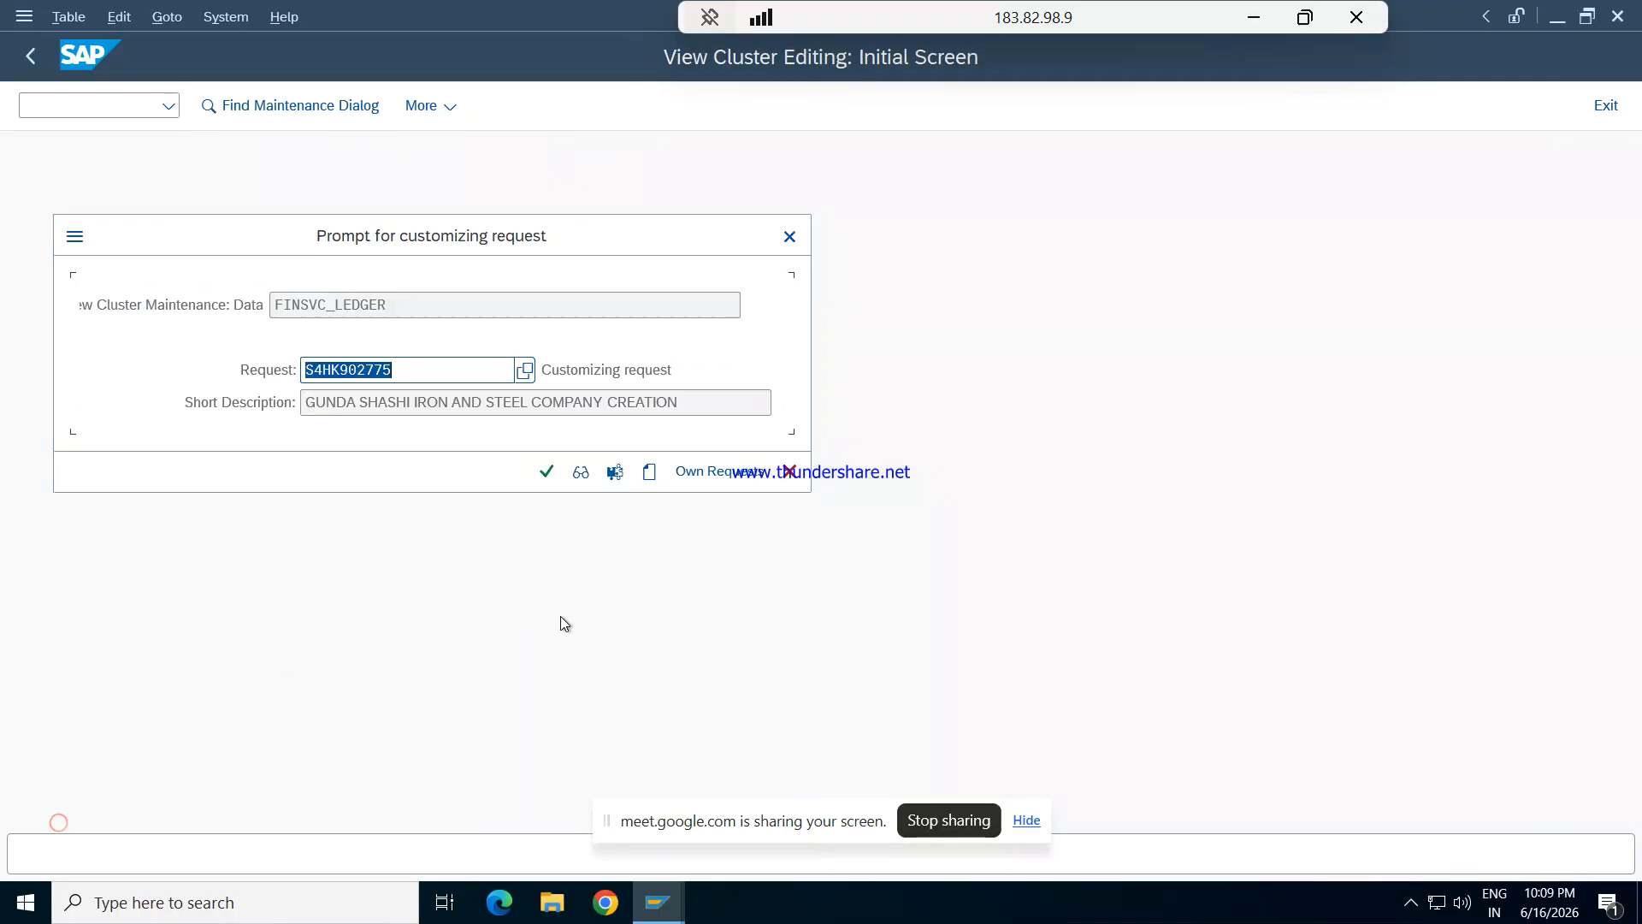
pyautogui.click(550, 472)
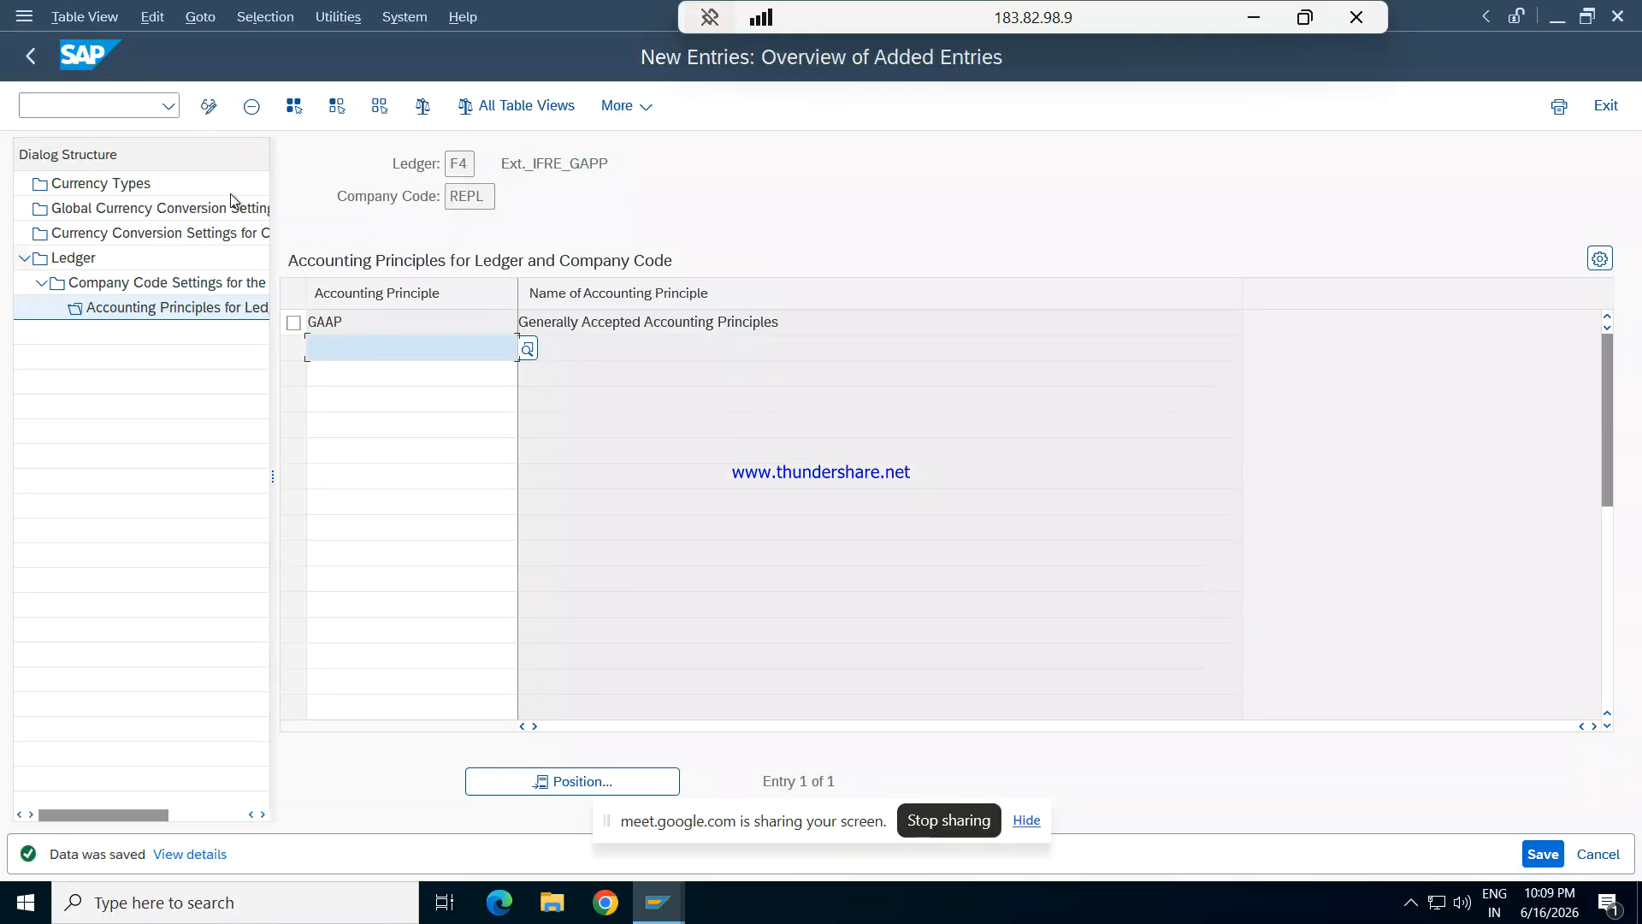
pyautogui.press('F3')
pyautogui.press('F3')
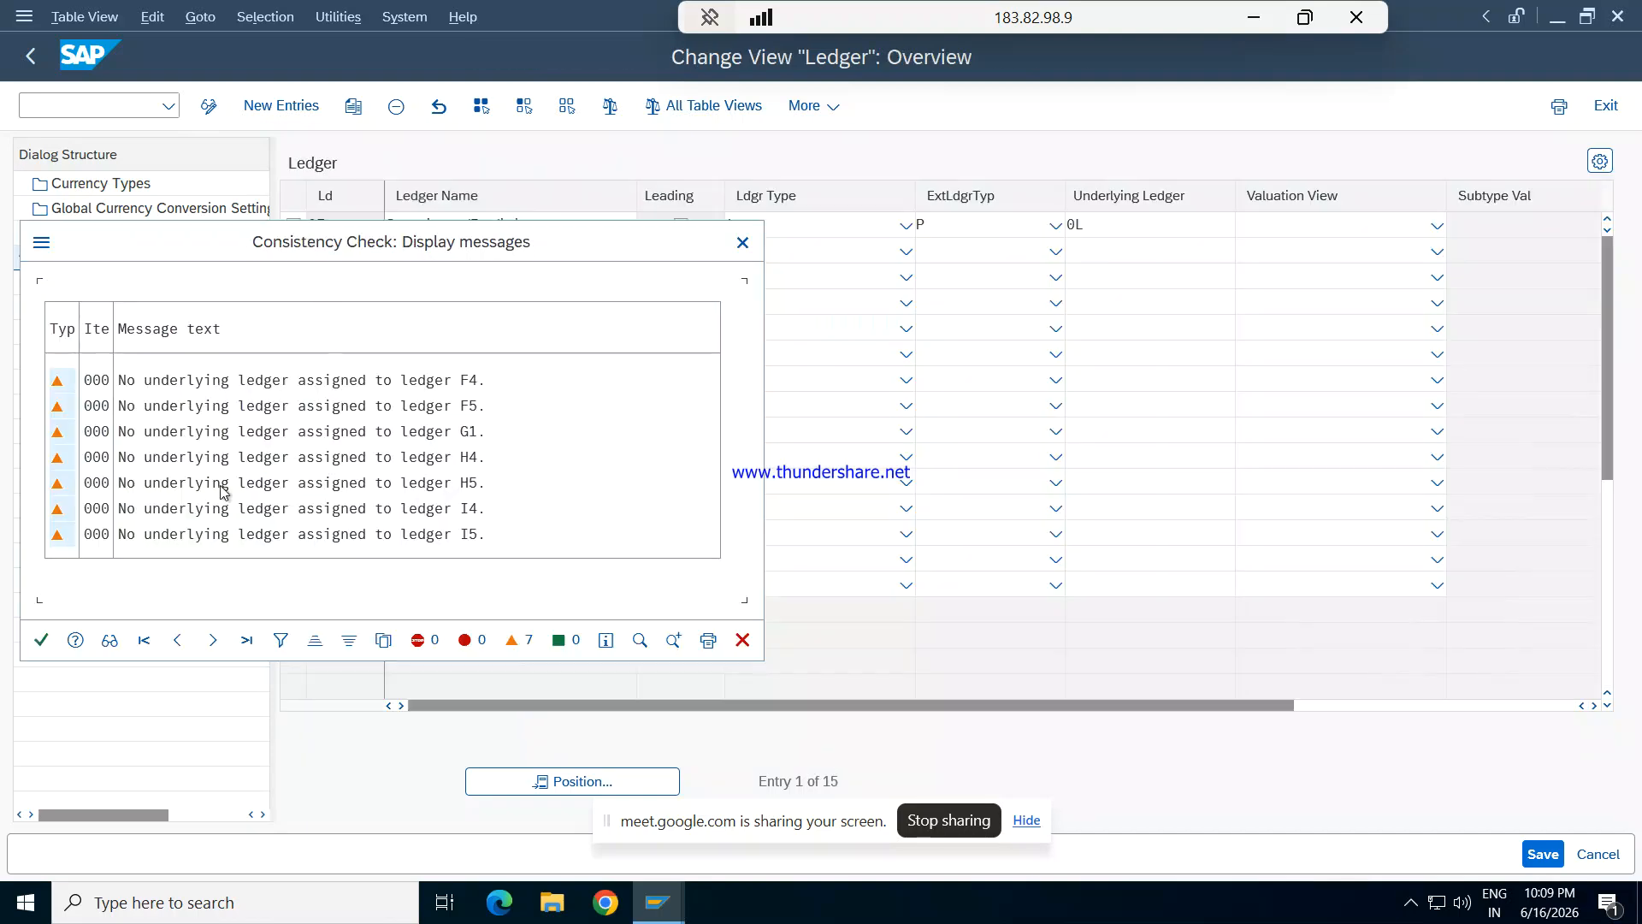
pyautogui.click(41, 640)
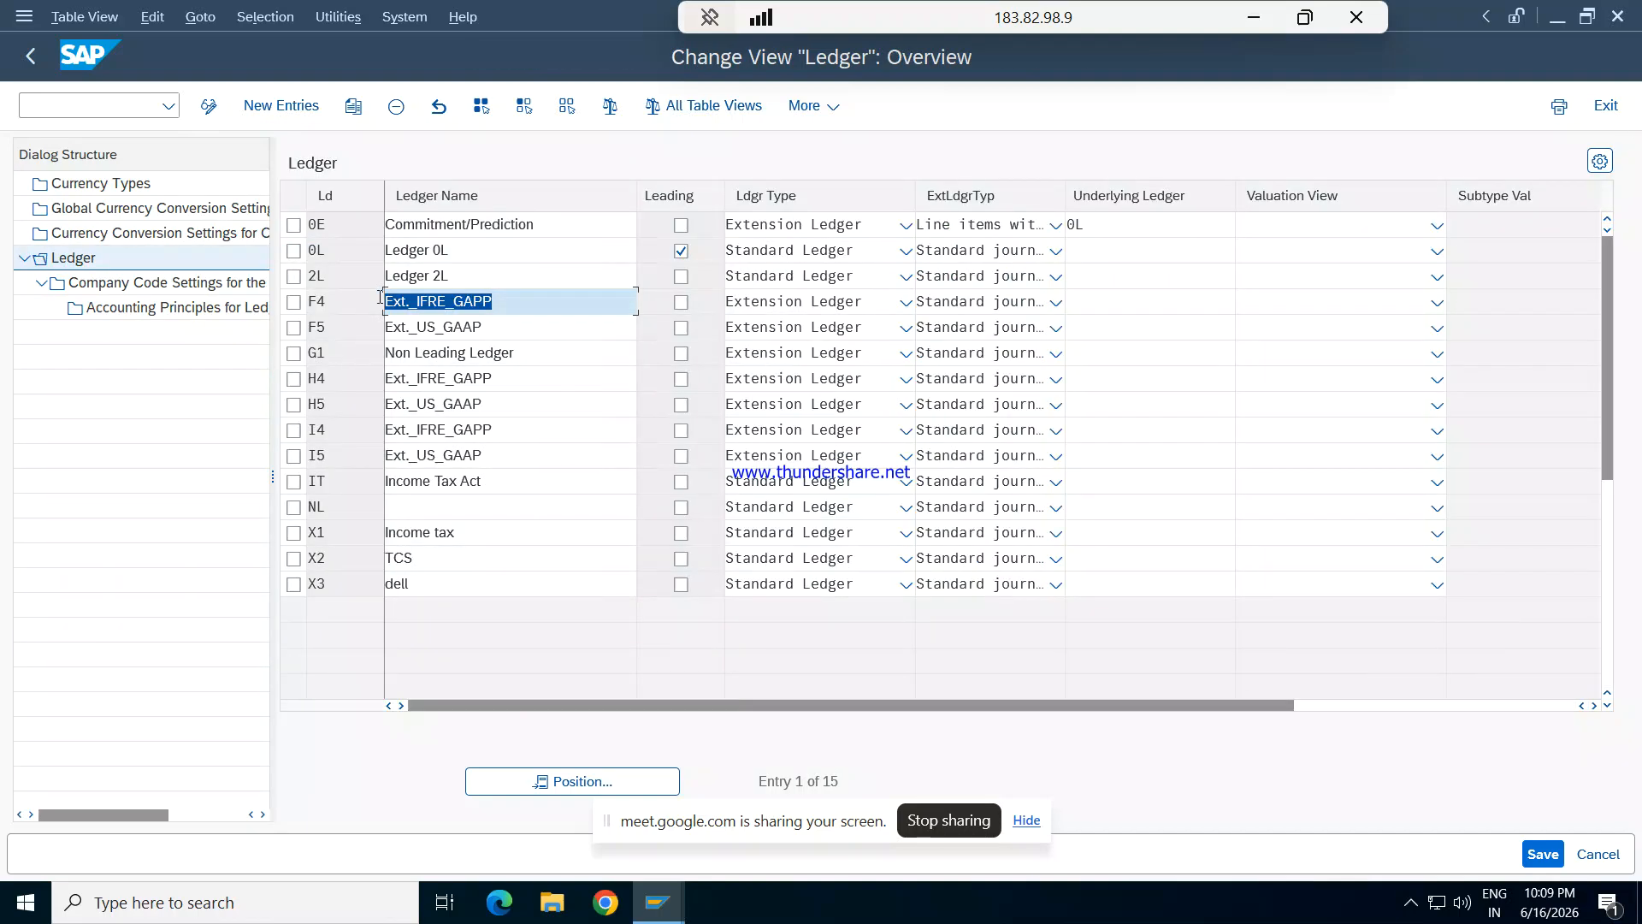
# - Add accounting principle GAAP for extension ledger F5 and company code REPL
pyautogui.click(293, 329)
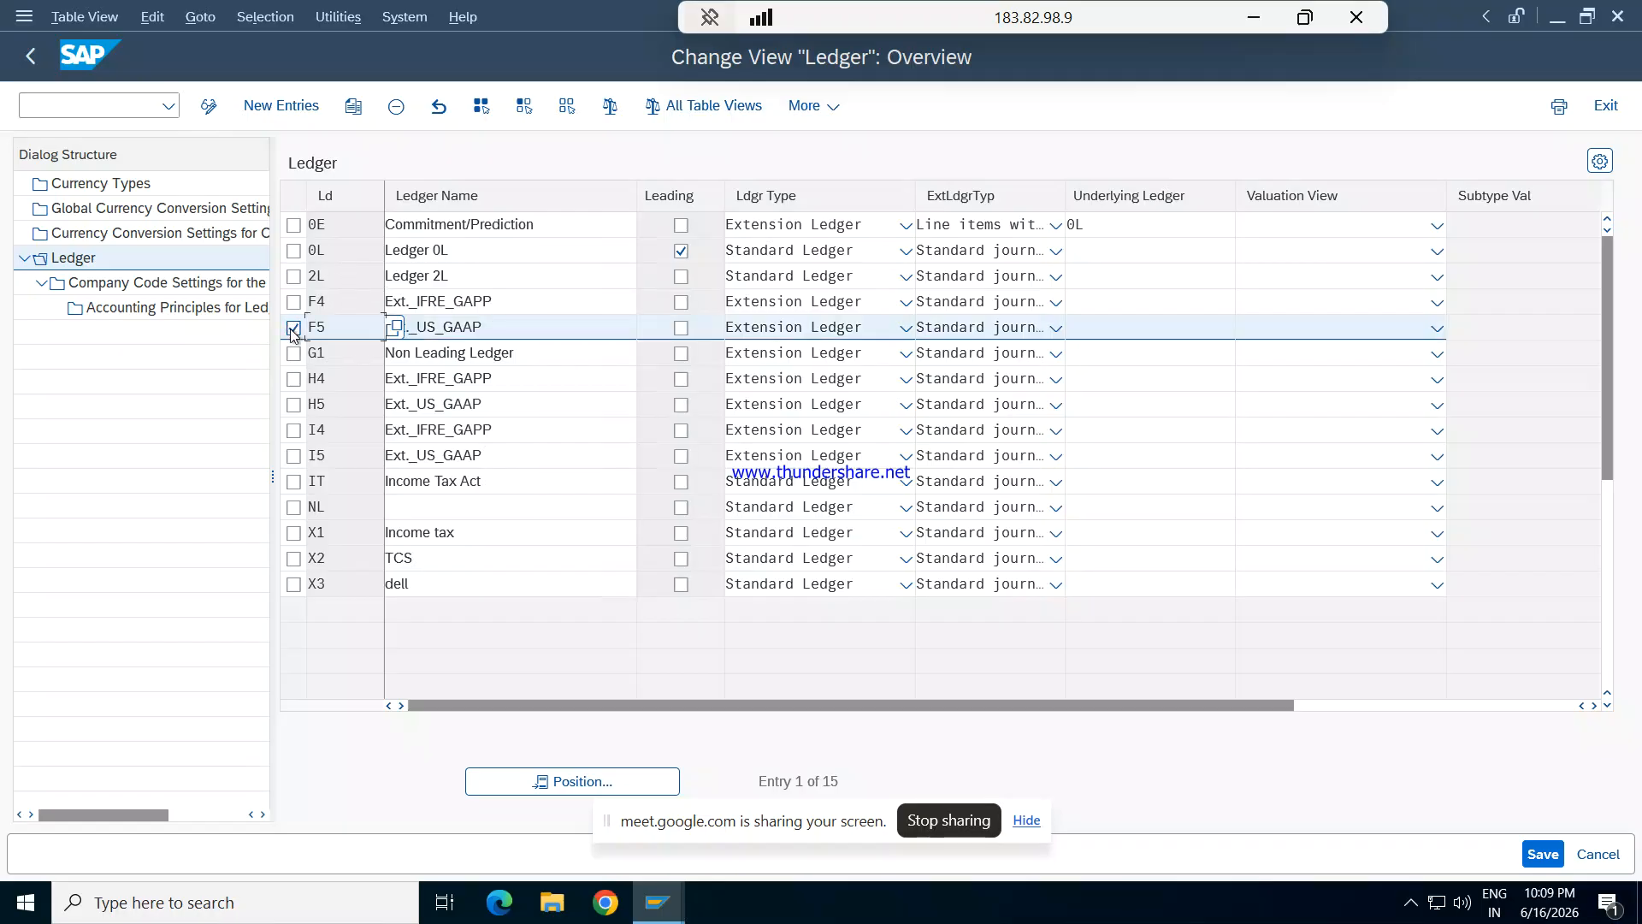
pyautogui.doubleClick(224, 308)
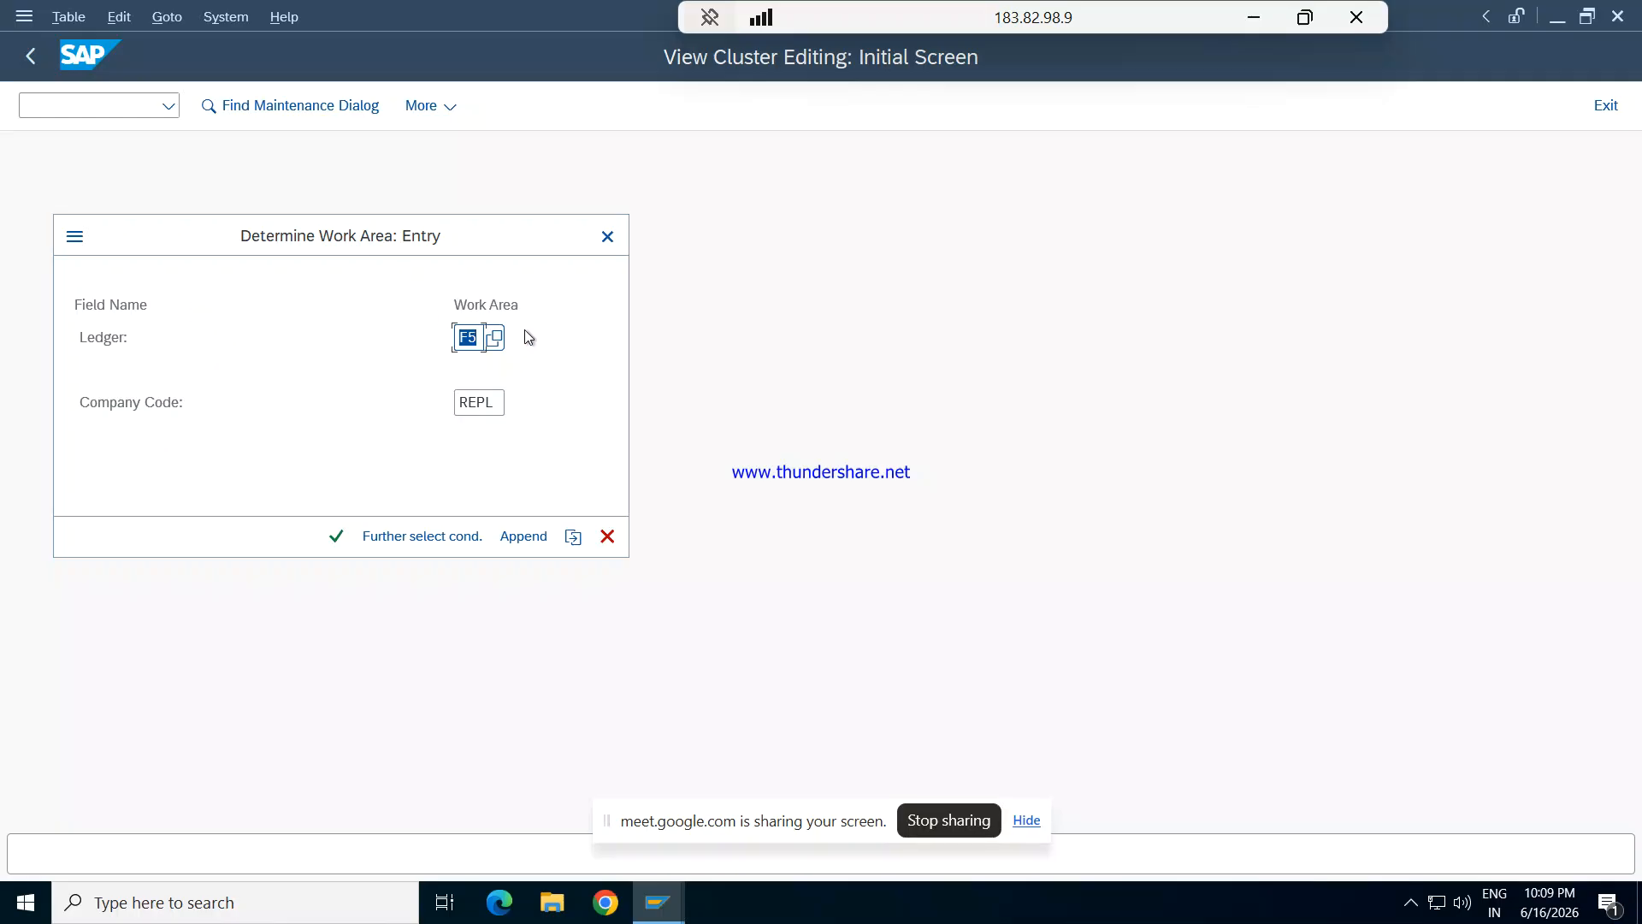
pyautogui.press('Return')
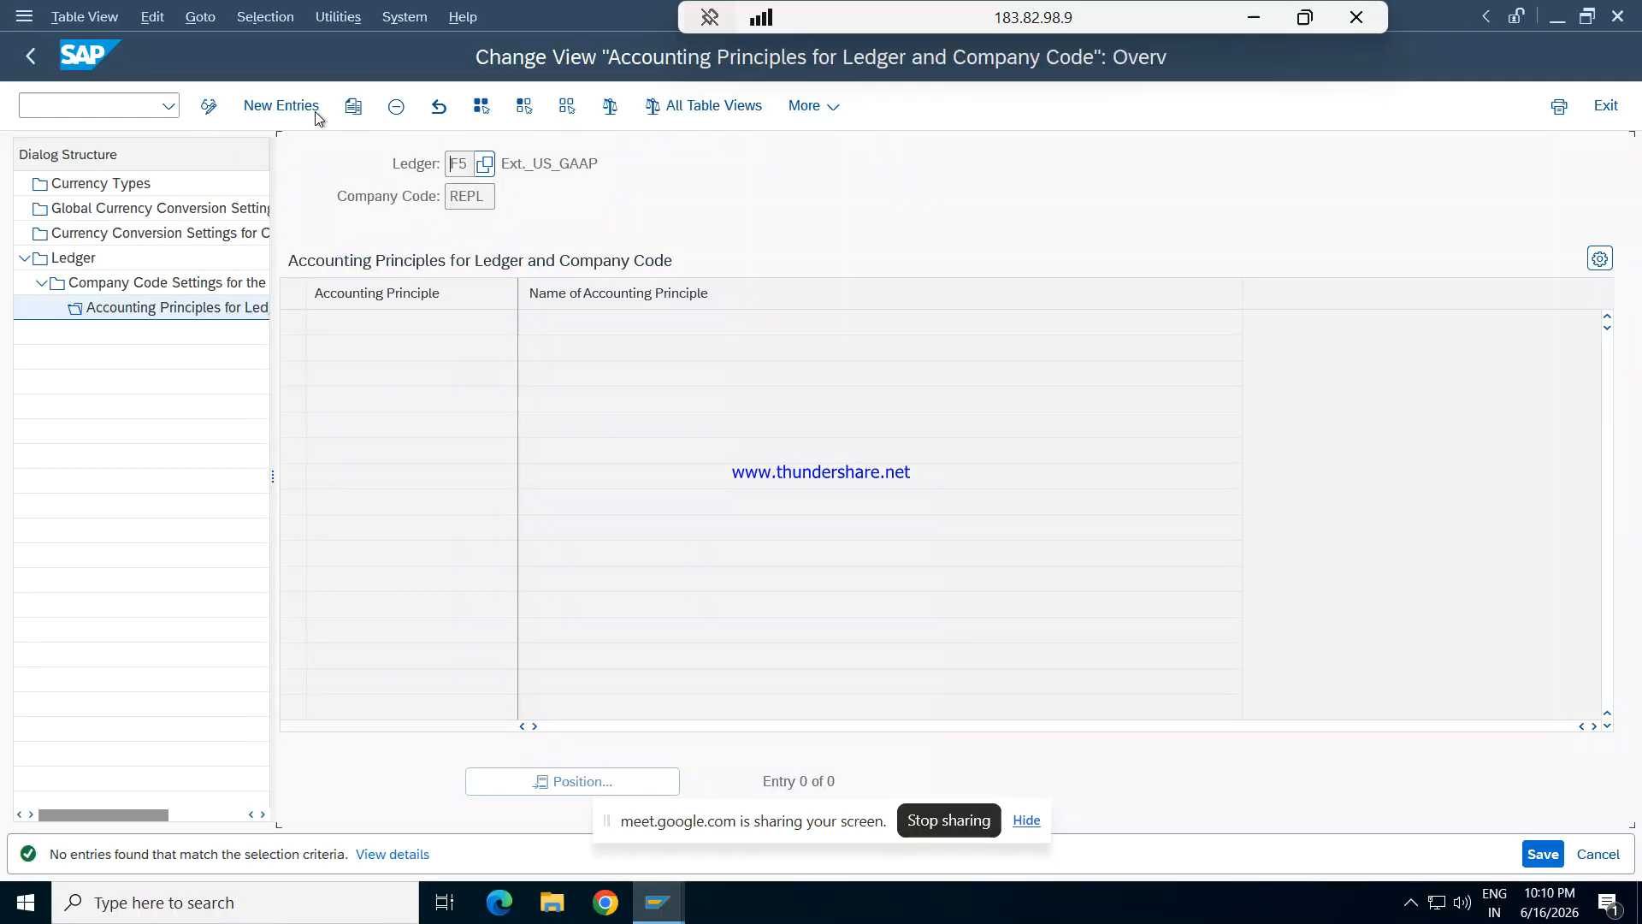
pyautogui.click(281, 105)
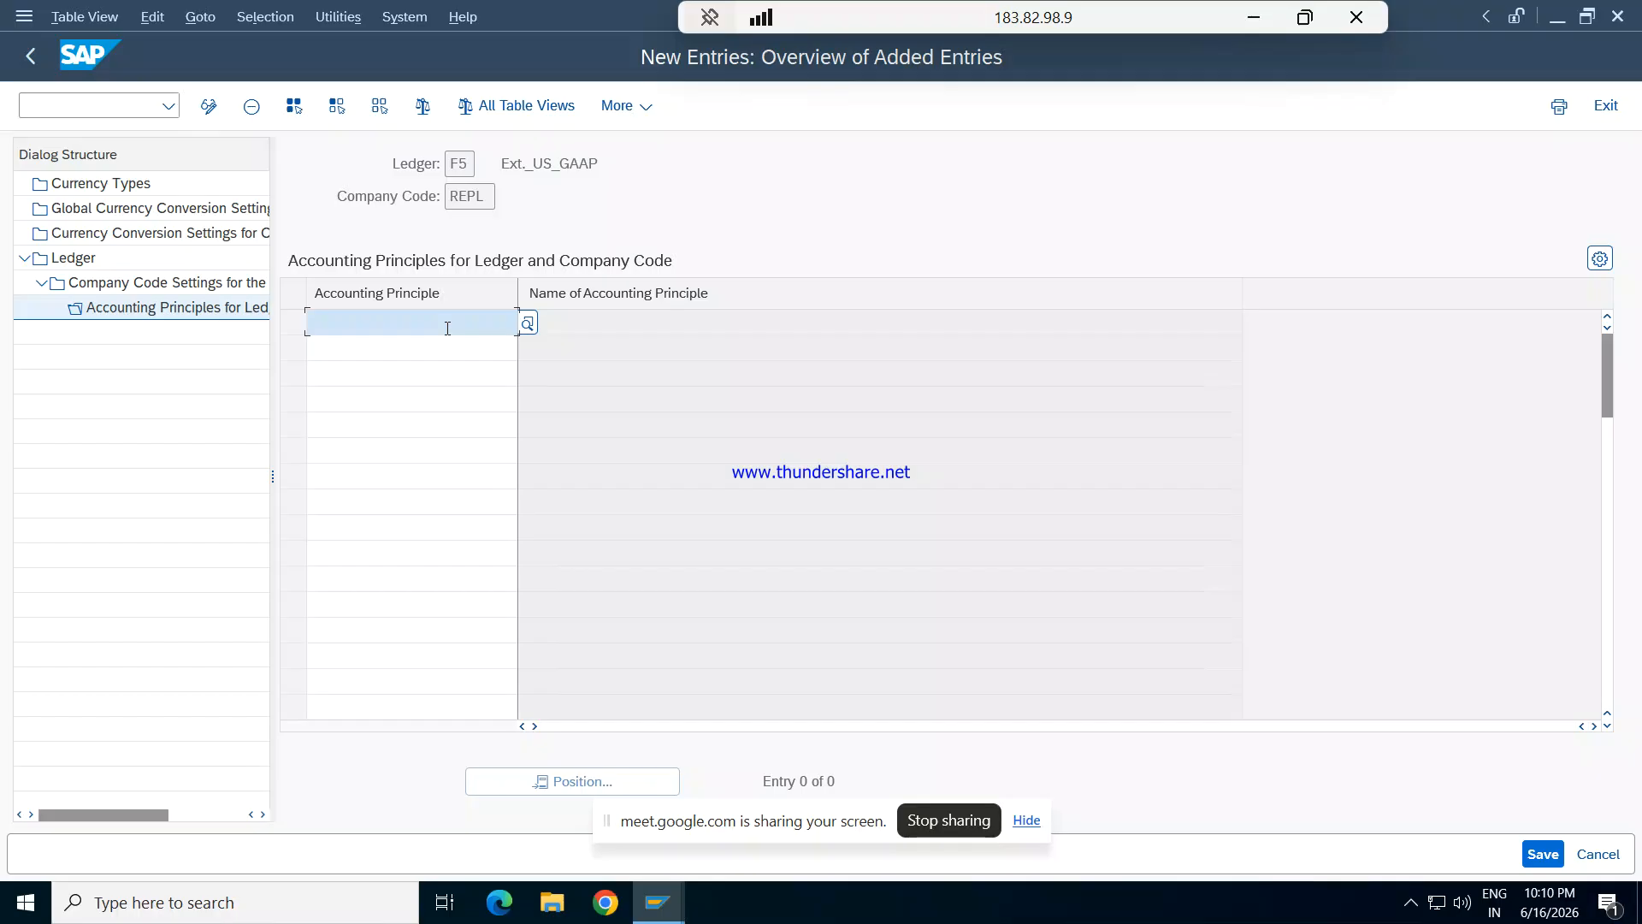
pyautogui.write('gaap')
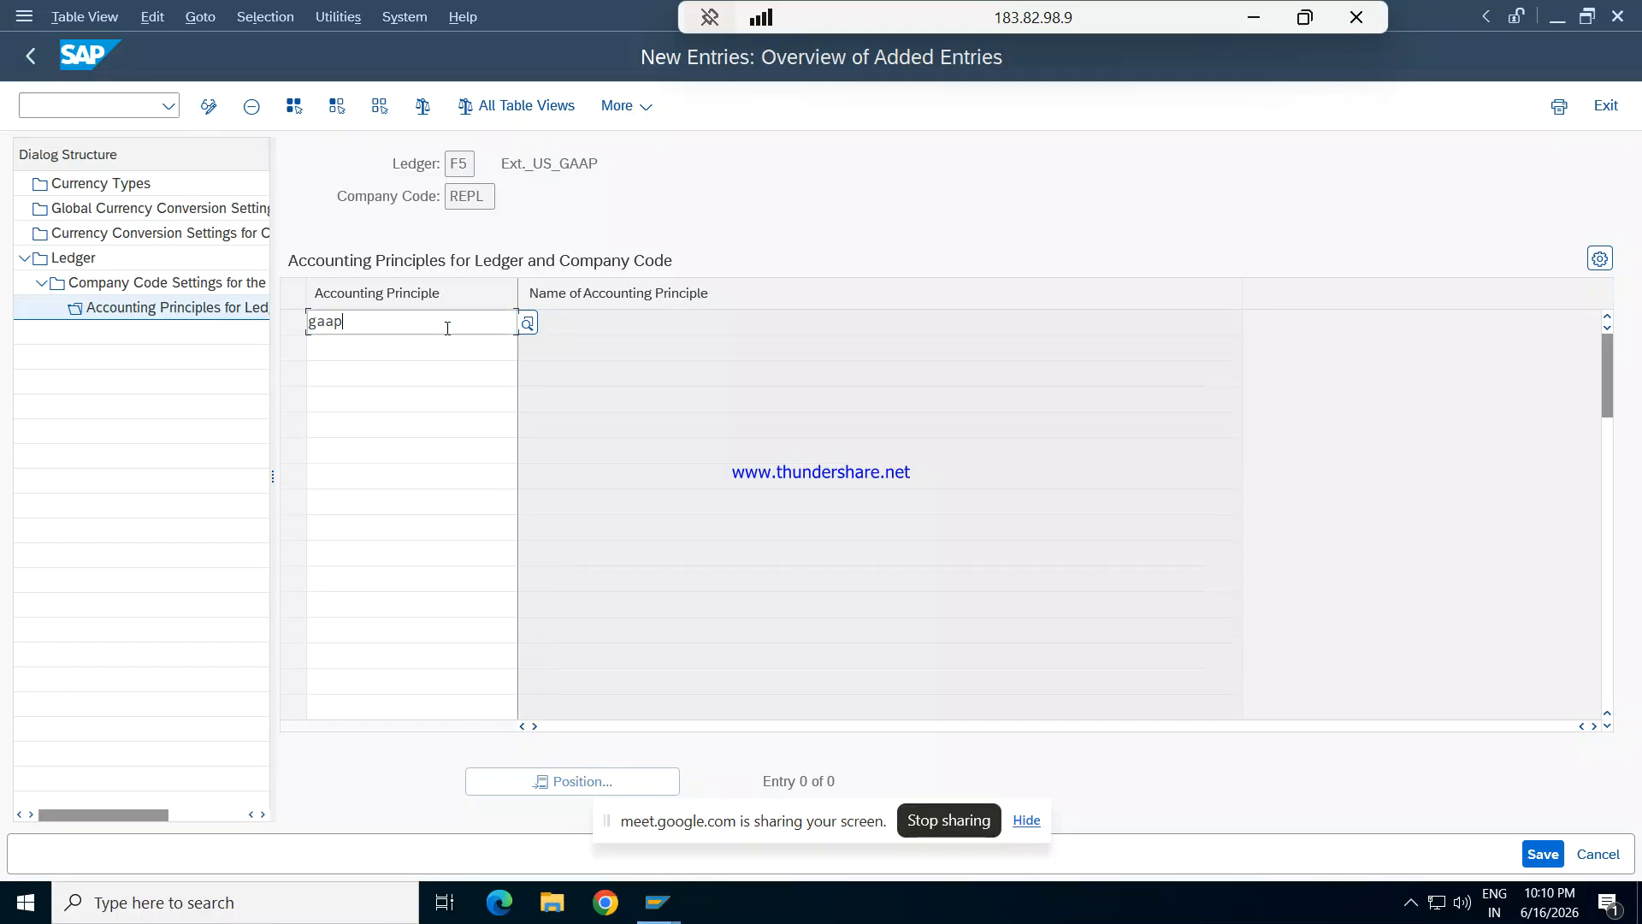
pyautogui.press('Return')
# - Save the F5 assignment and return to the ledger overview, dismissing the consistency check messages
pyautogui.click(1543, 854)
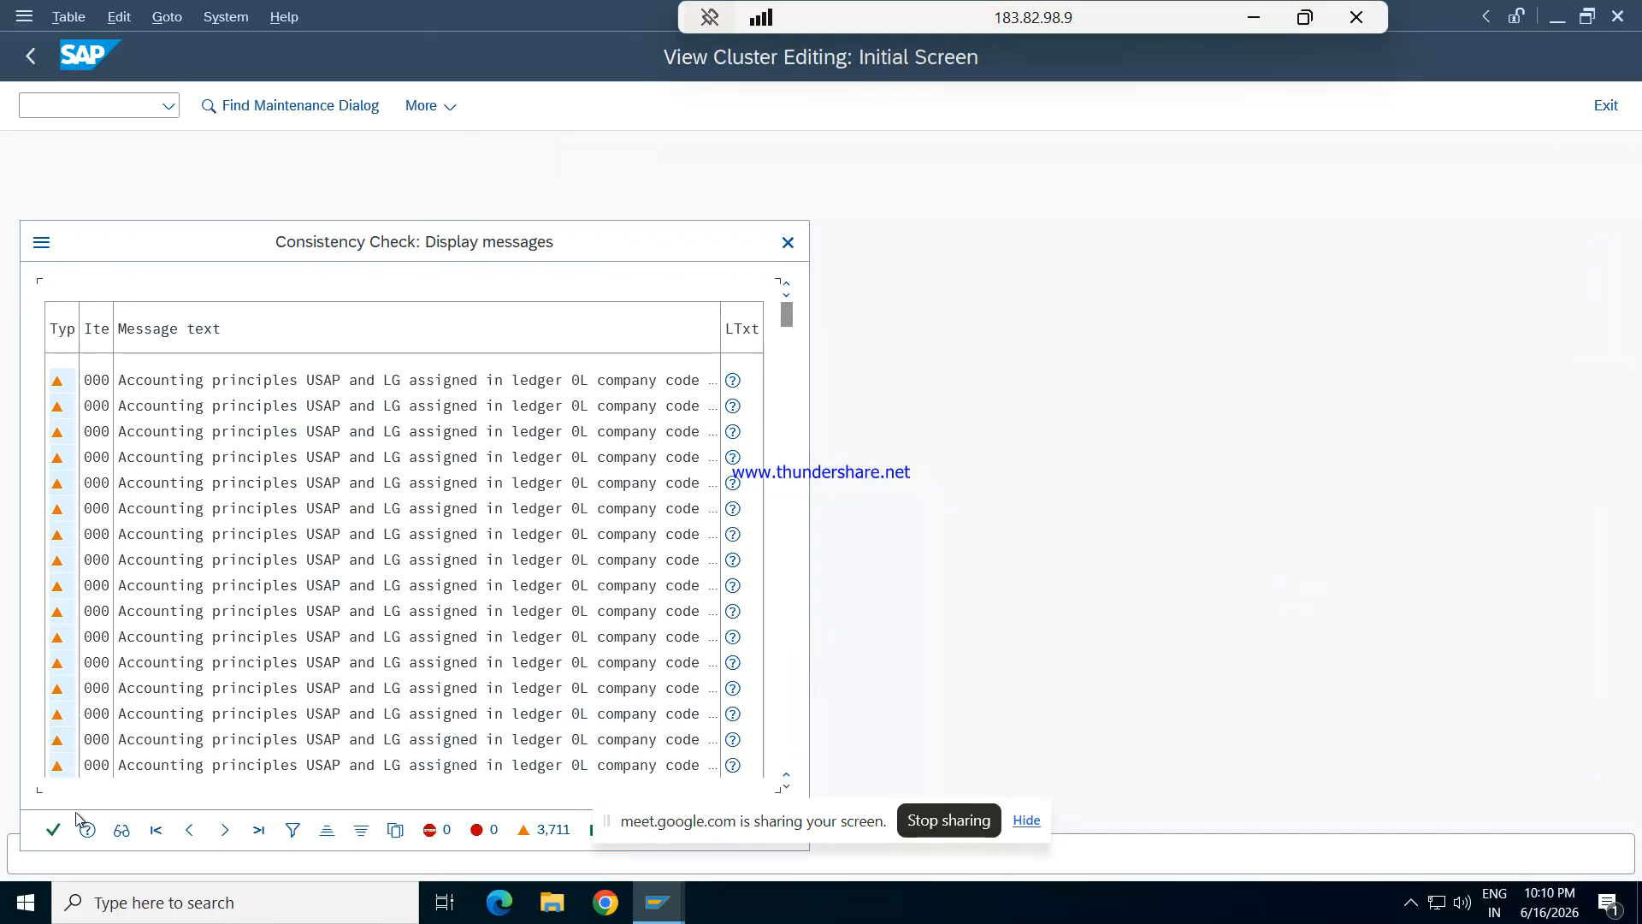
pyautogui.click(53, 830)
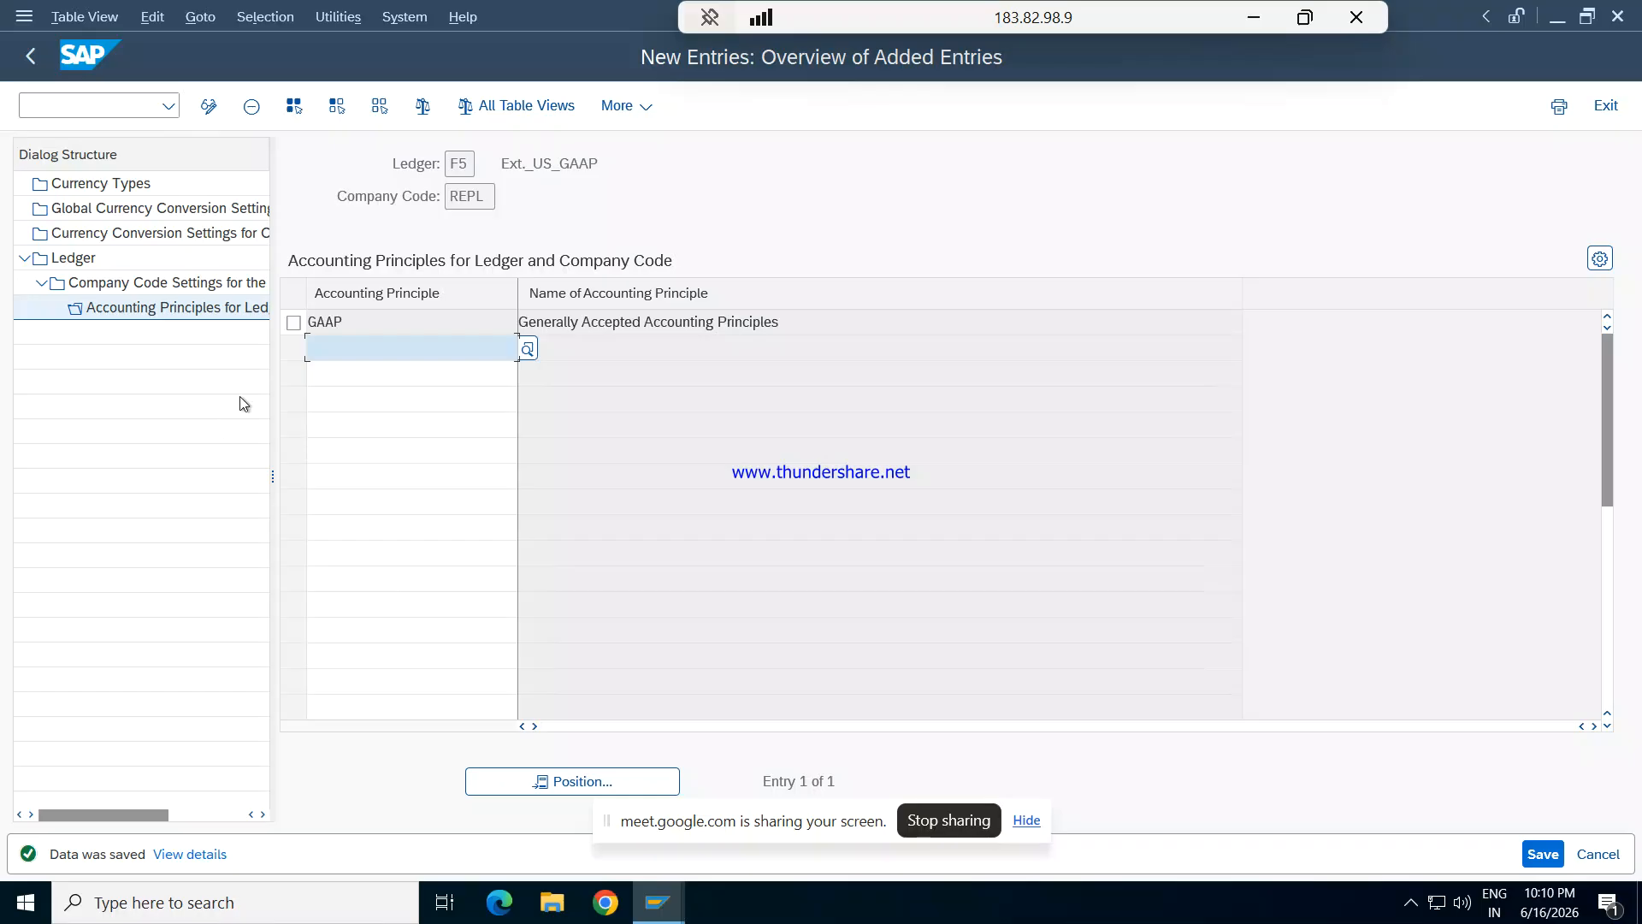
pyautogui.doubleClick(143, 284)
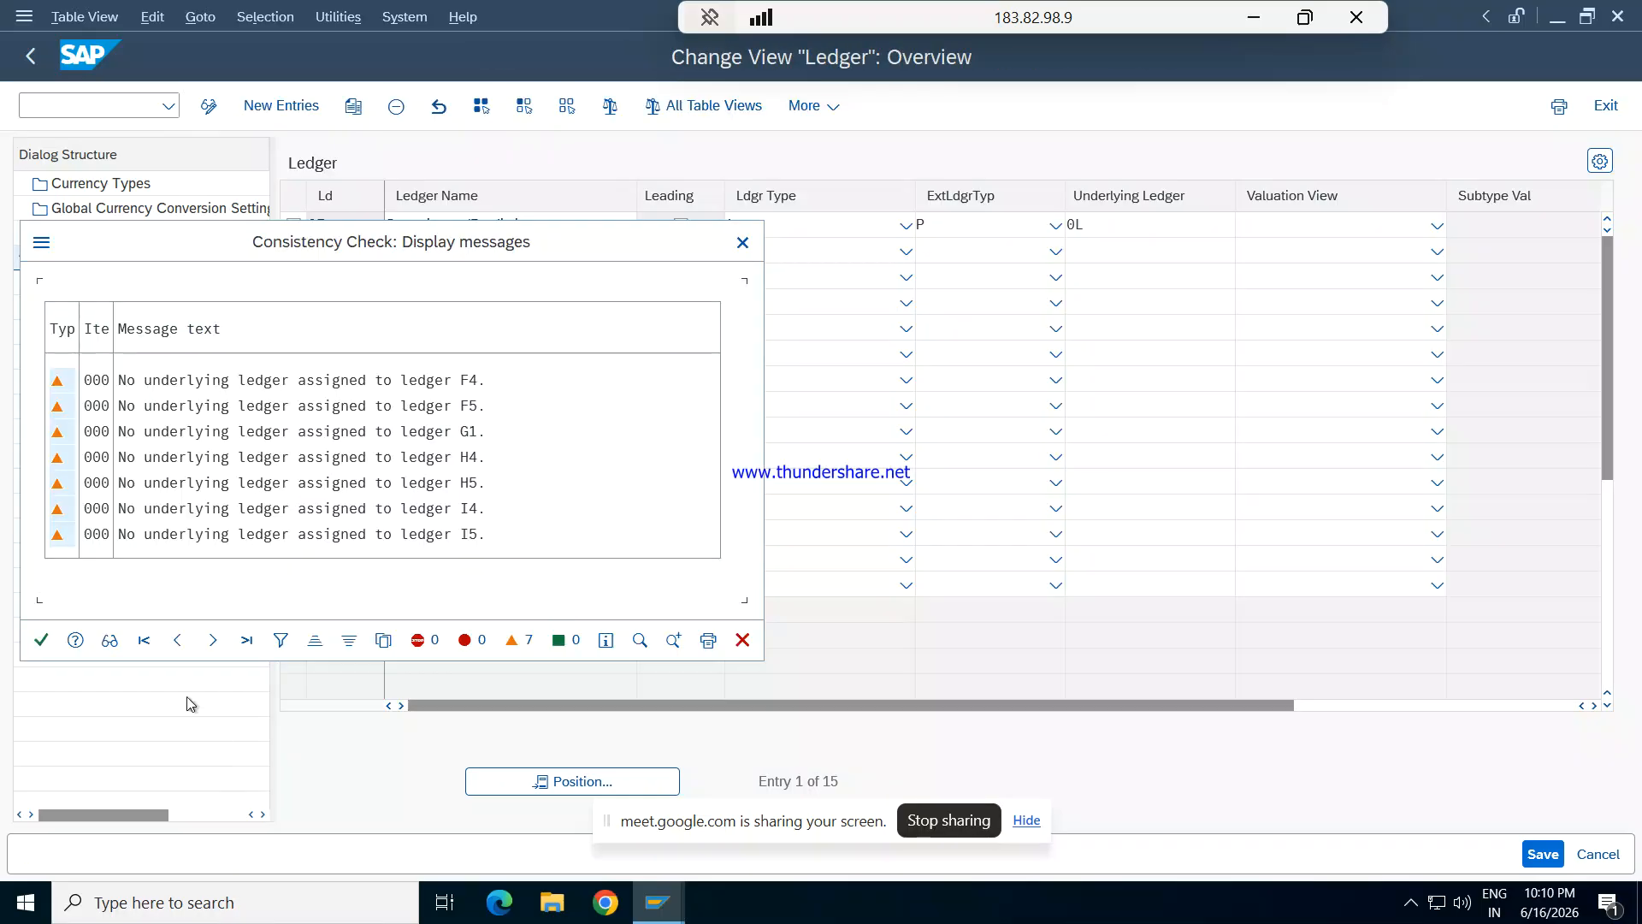
pyautogui.click(41, 639)
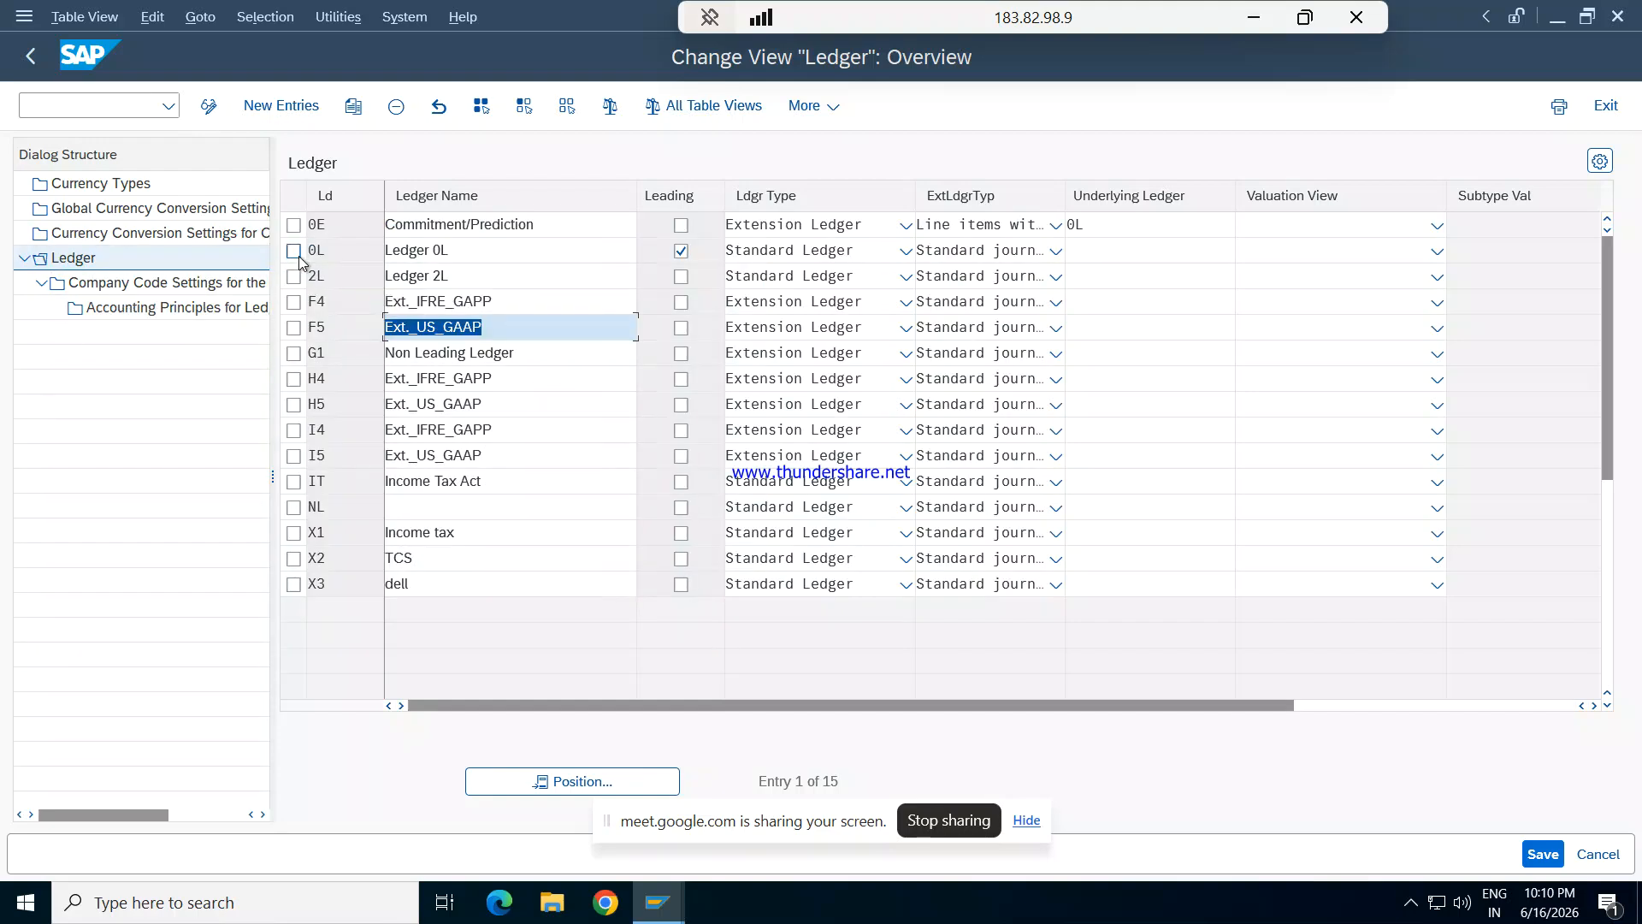
# - Examine company code REPL's fiscal year variant, posting variant and accounting principle in ledger F4's company code settings, then return to the ledger overview
pyautogui.click(293, 302)
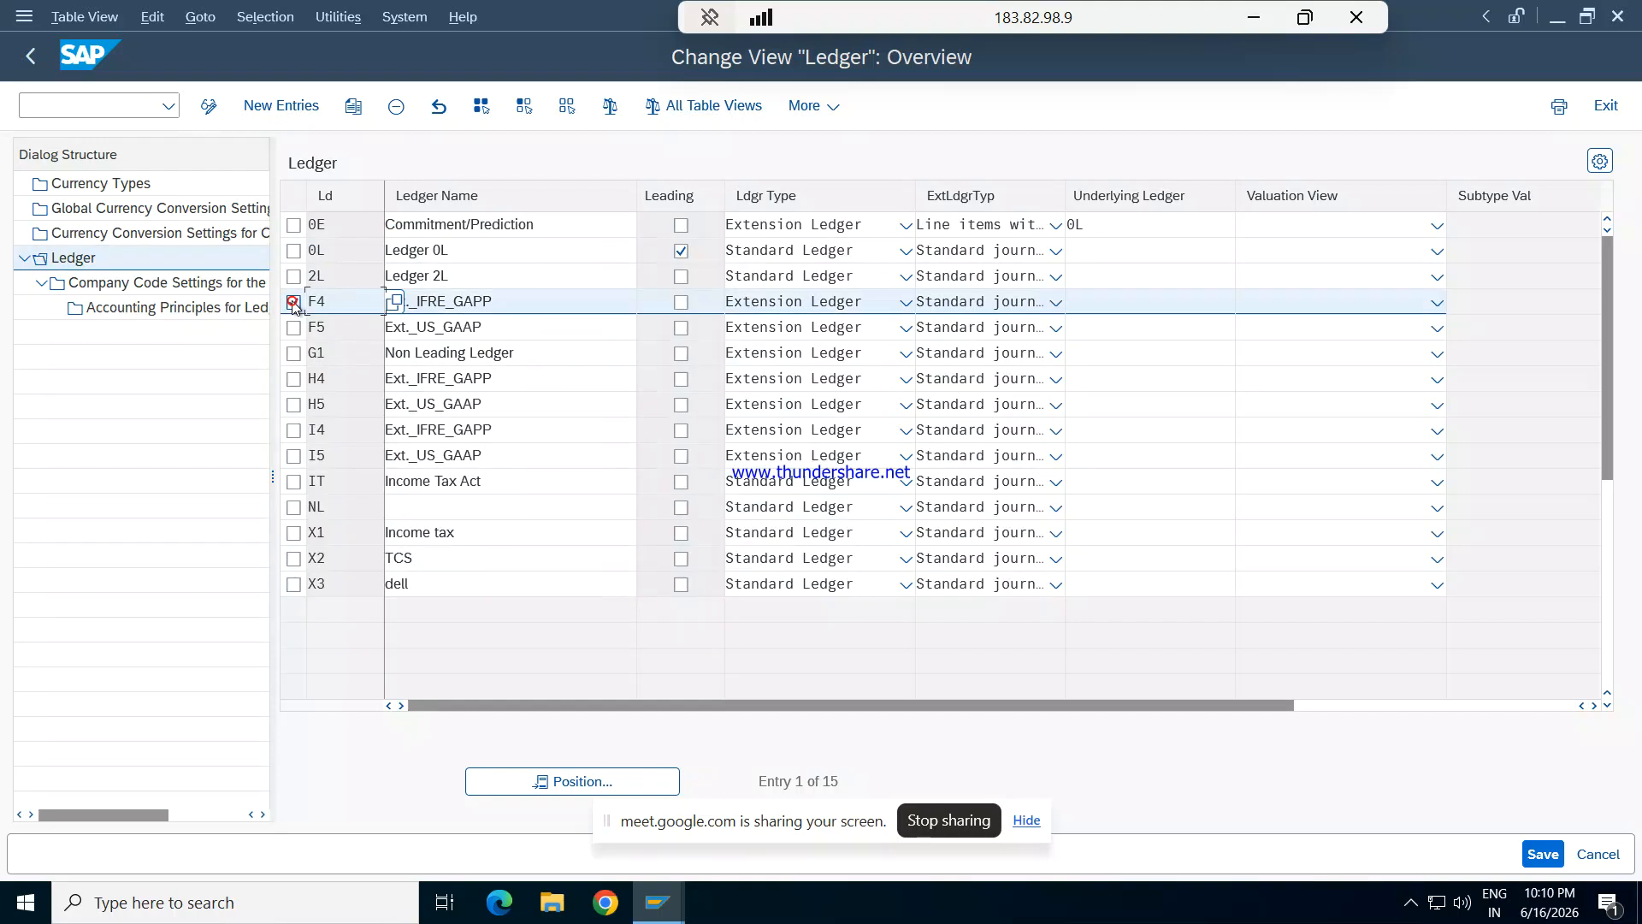
pyautogui.doubleClick(190, 279)
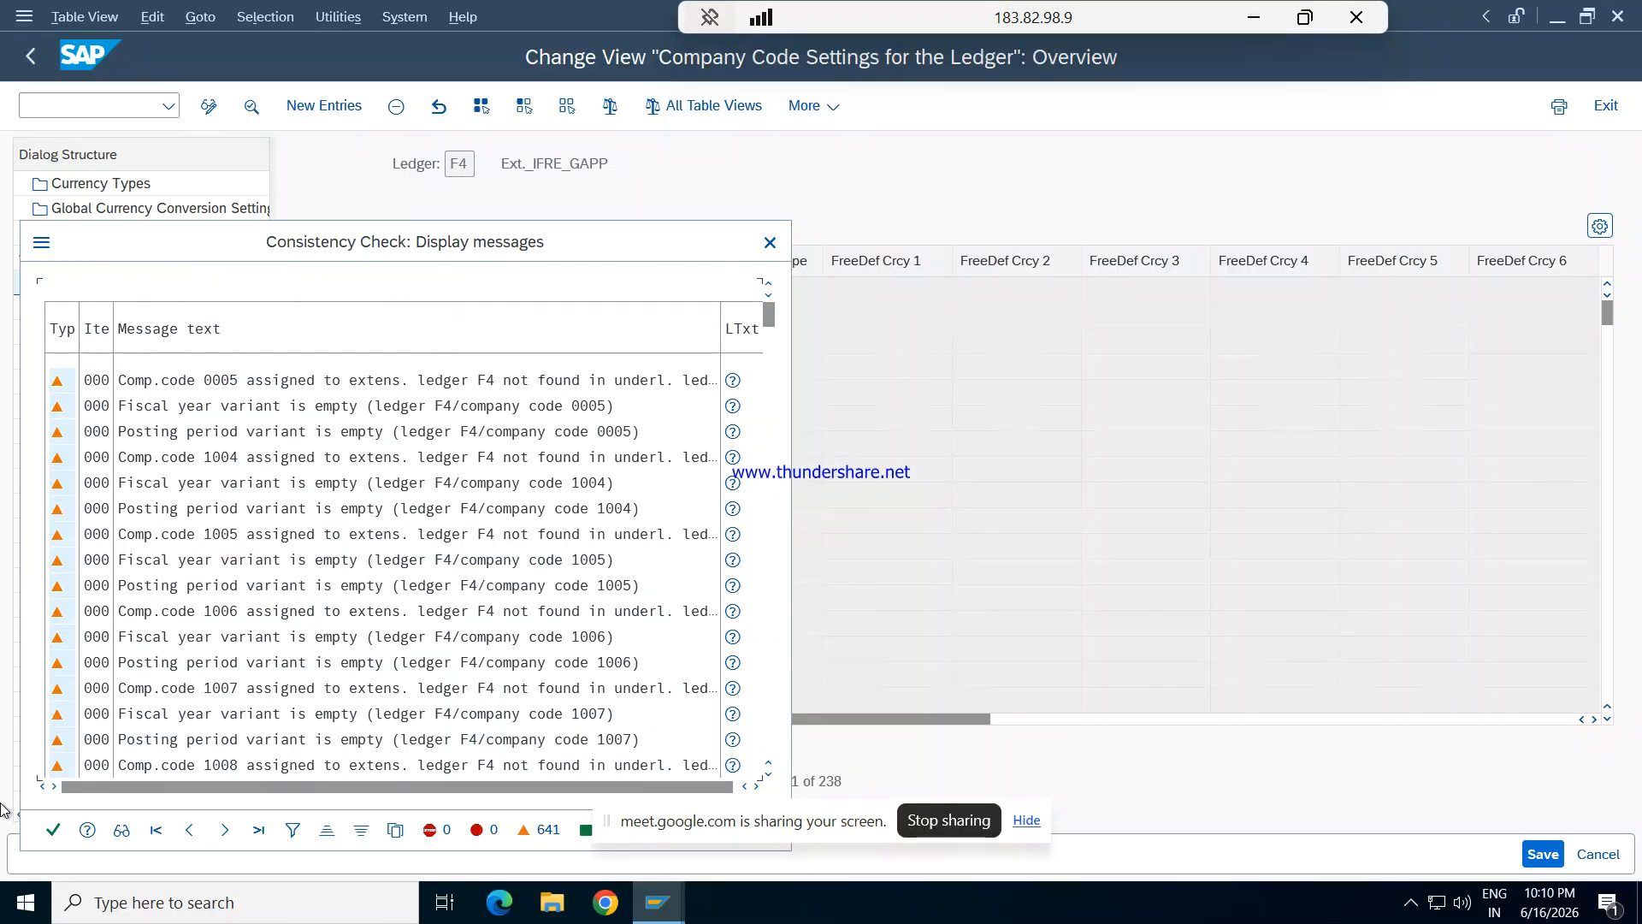
pyautogui.click(53, 829)
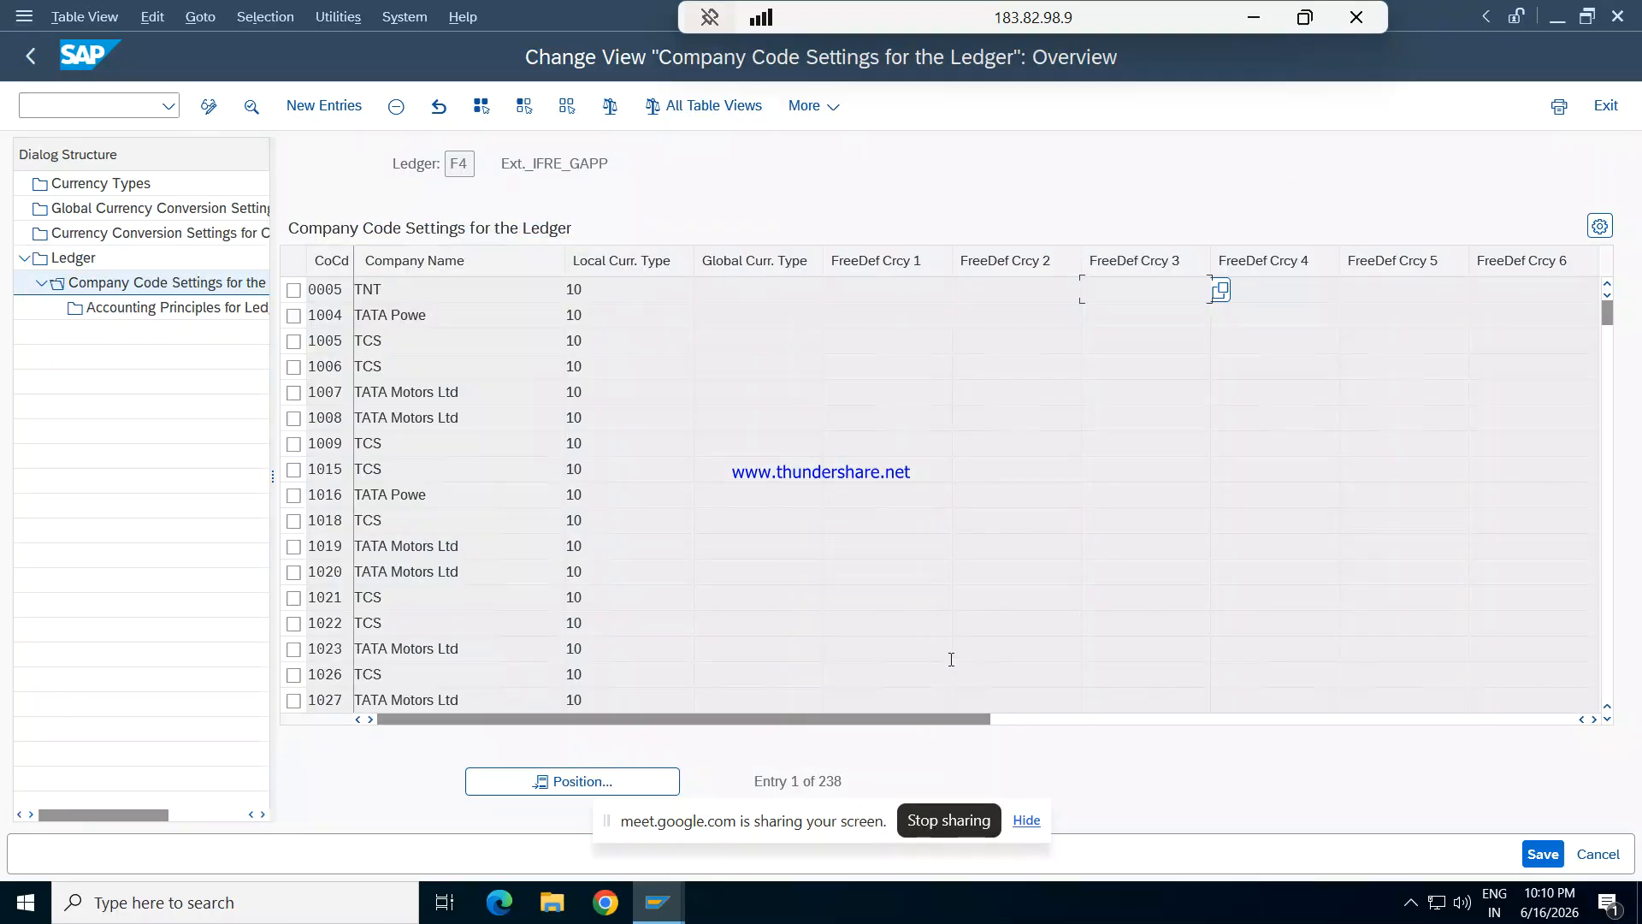
pyautogui.moveTo(963, 721); pyautogui.dragTo(1246, 689)
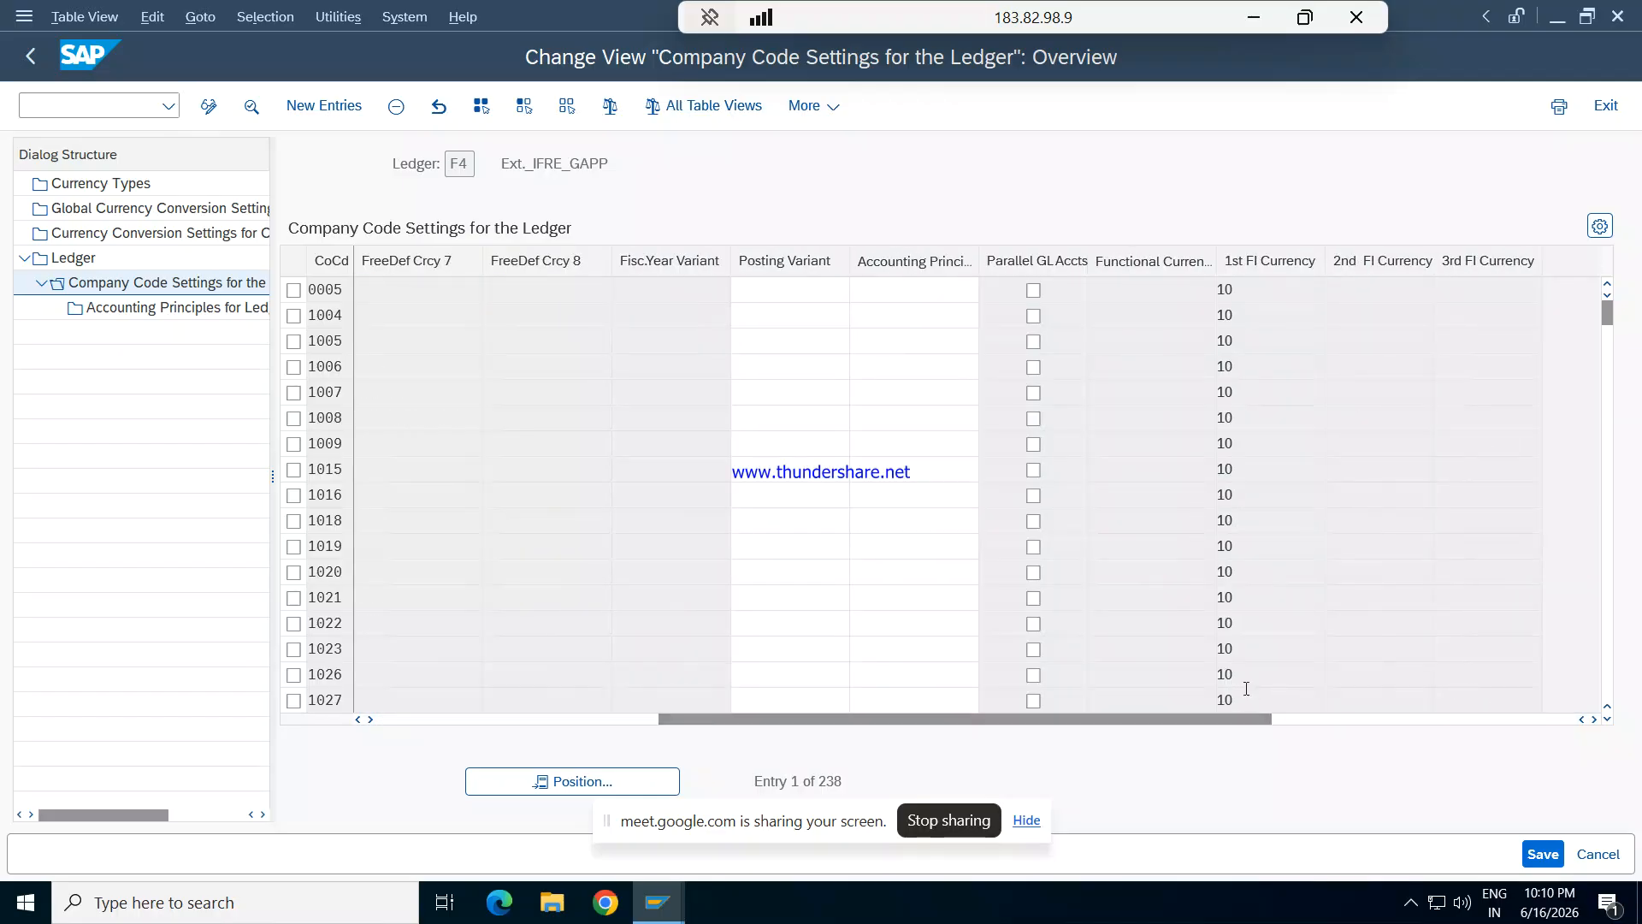
pyautogui.click(571, 781)
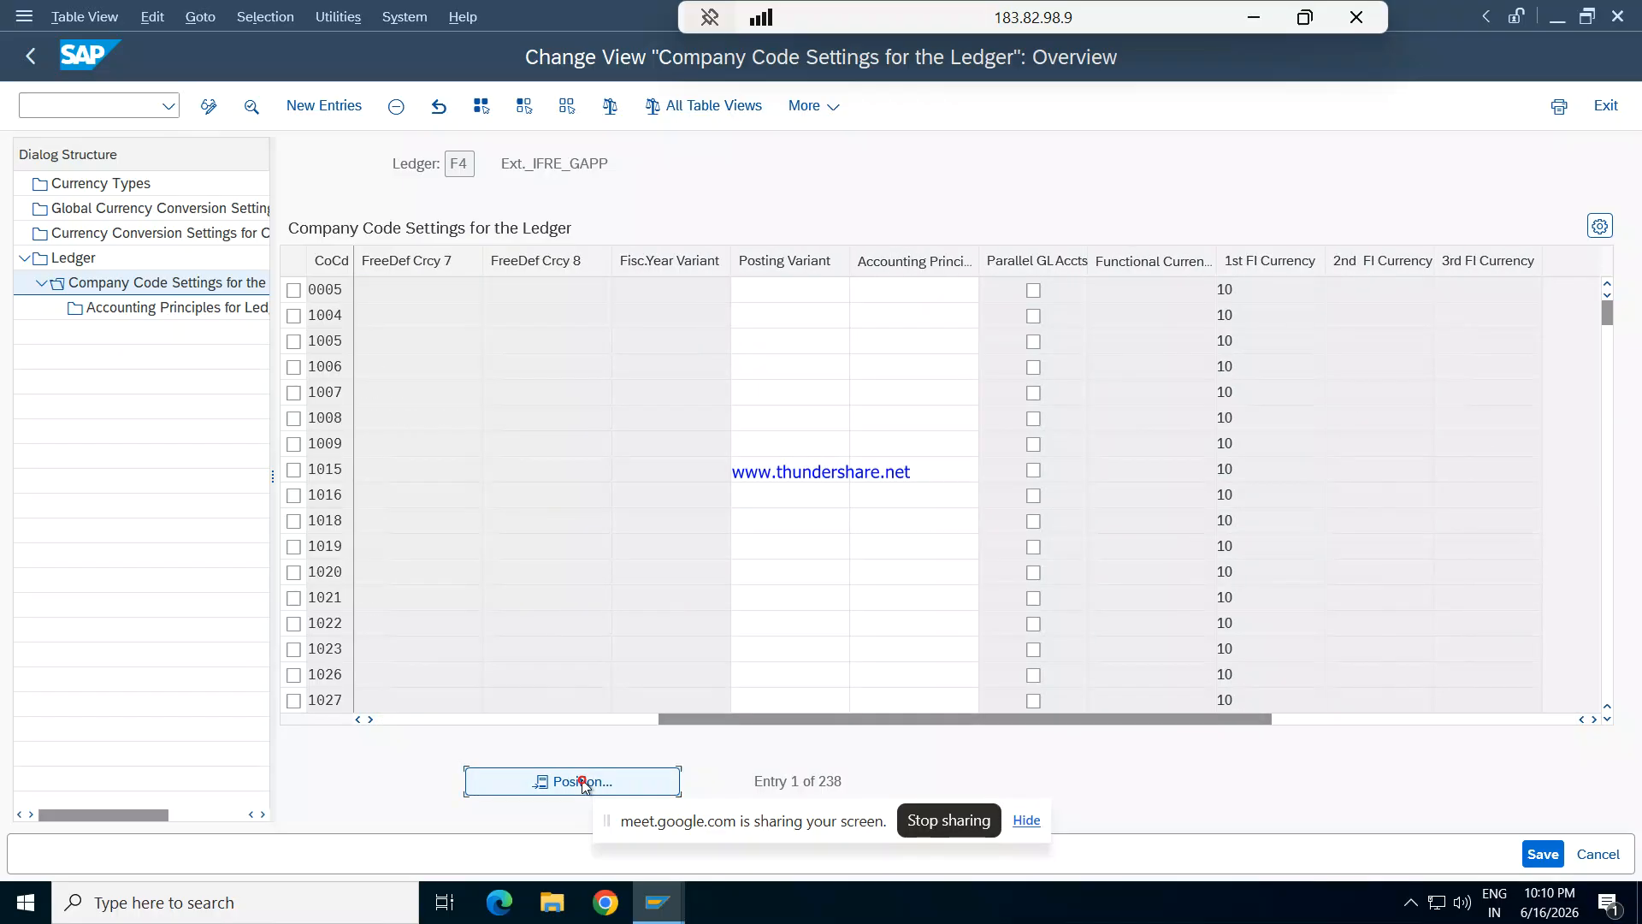
pyautogui.write('REPL')
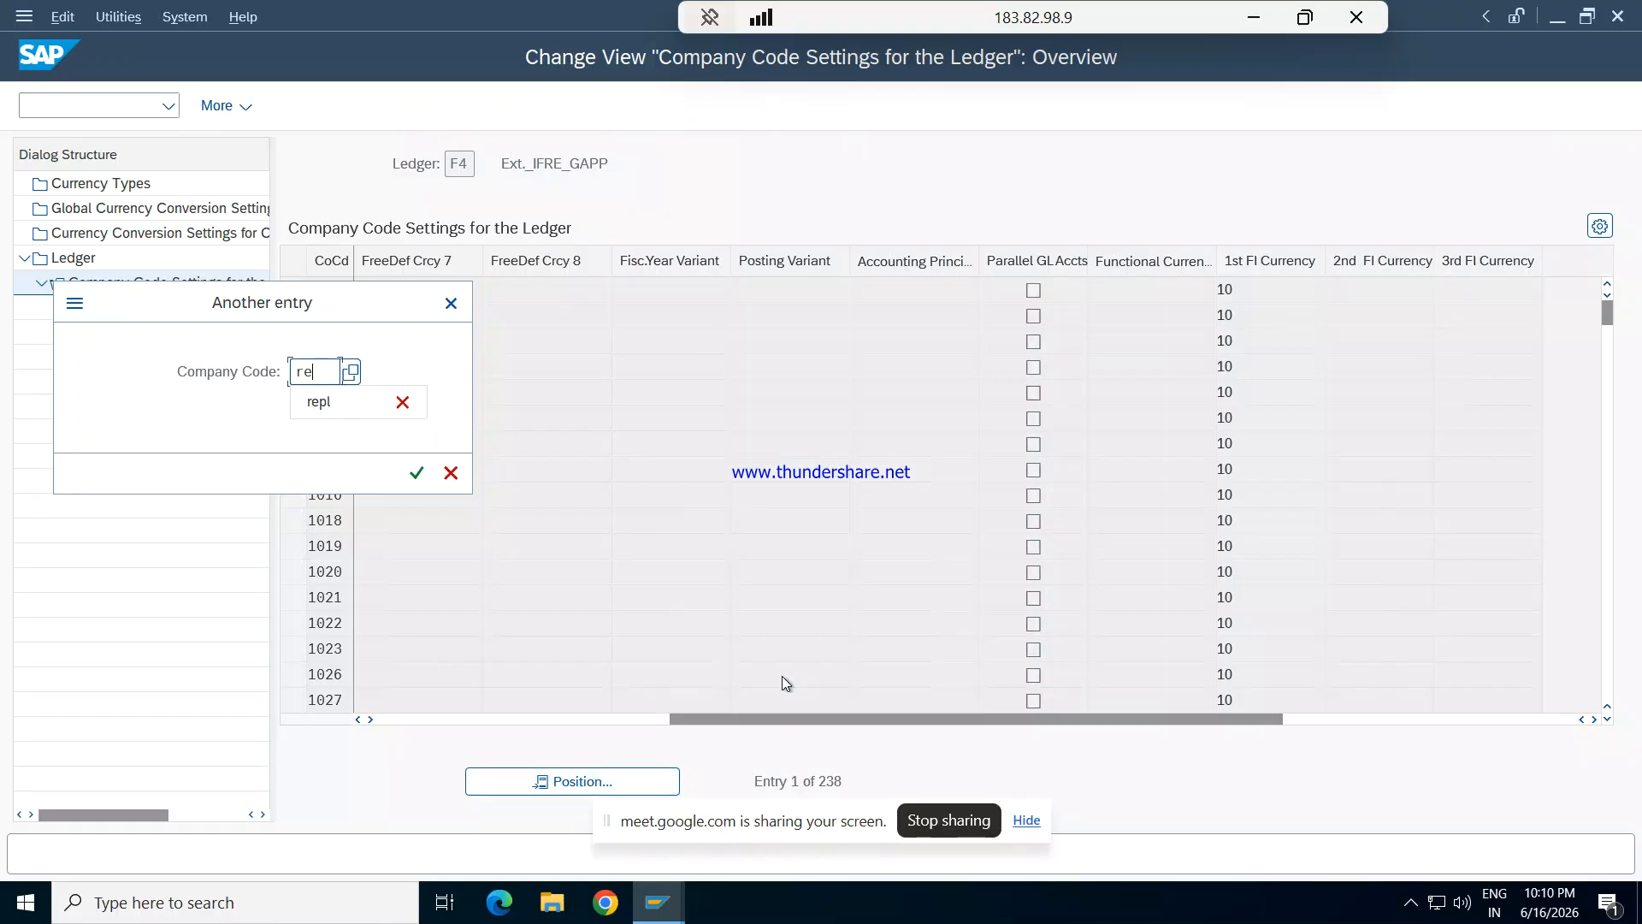
pyautogui.press('Return')
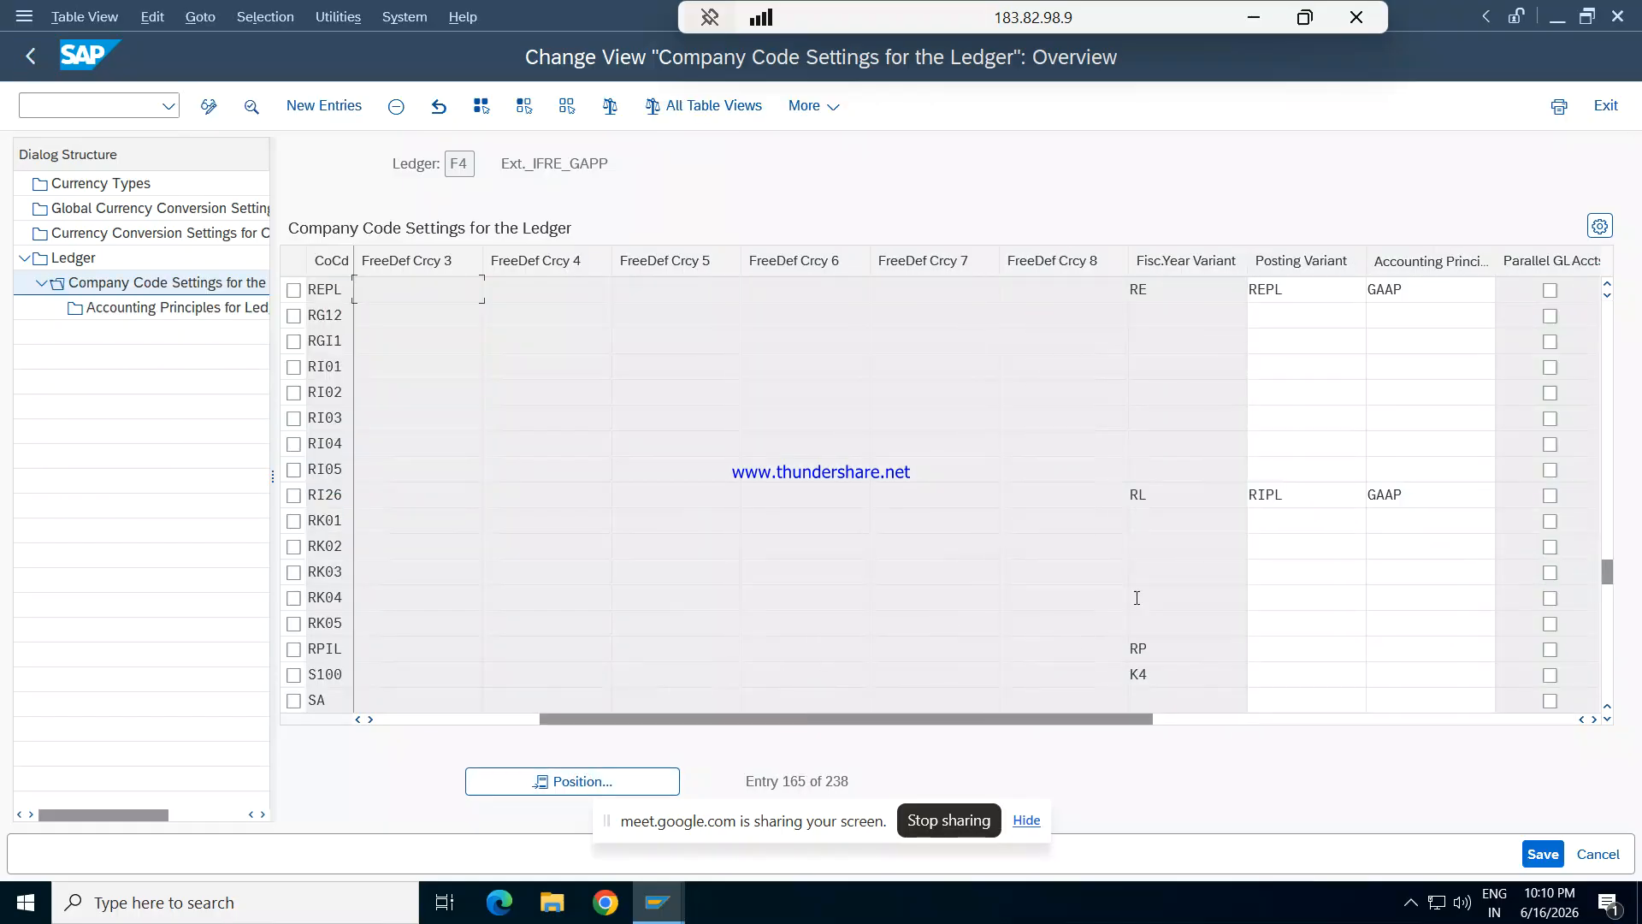
pyautogui.press('F3')
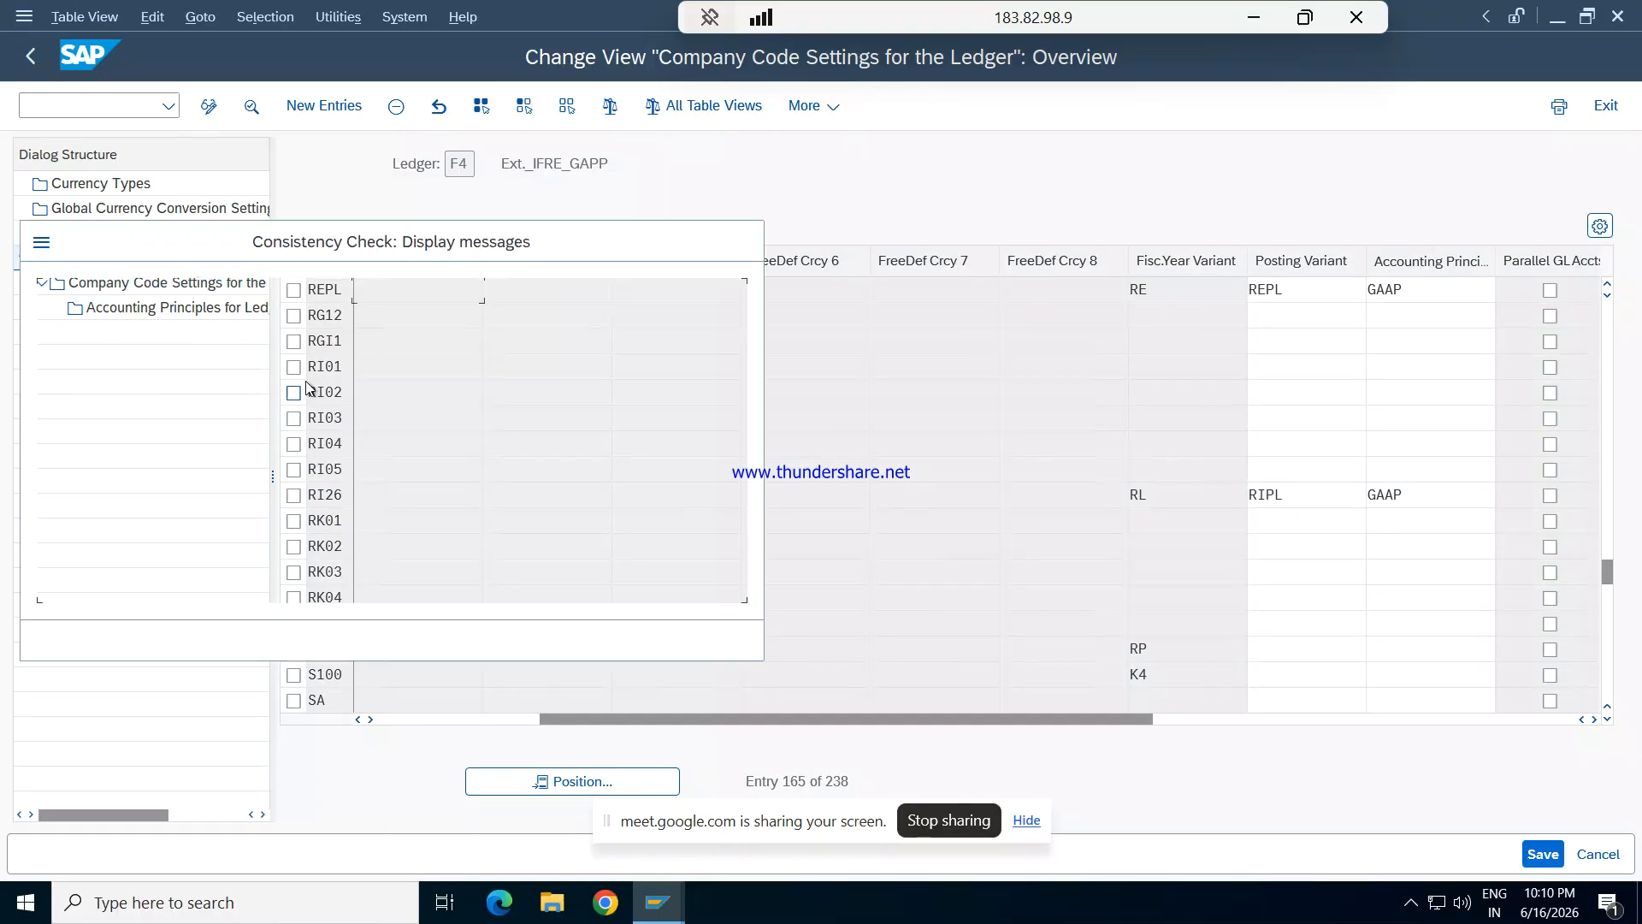
pyautogui.click(40, 640)
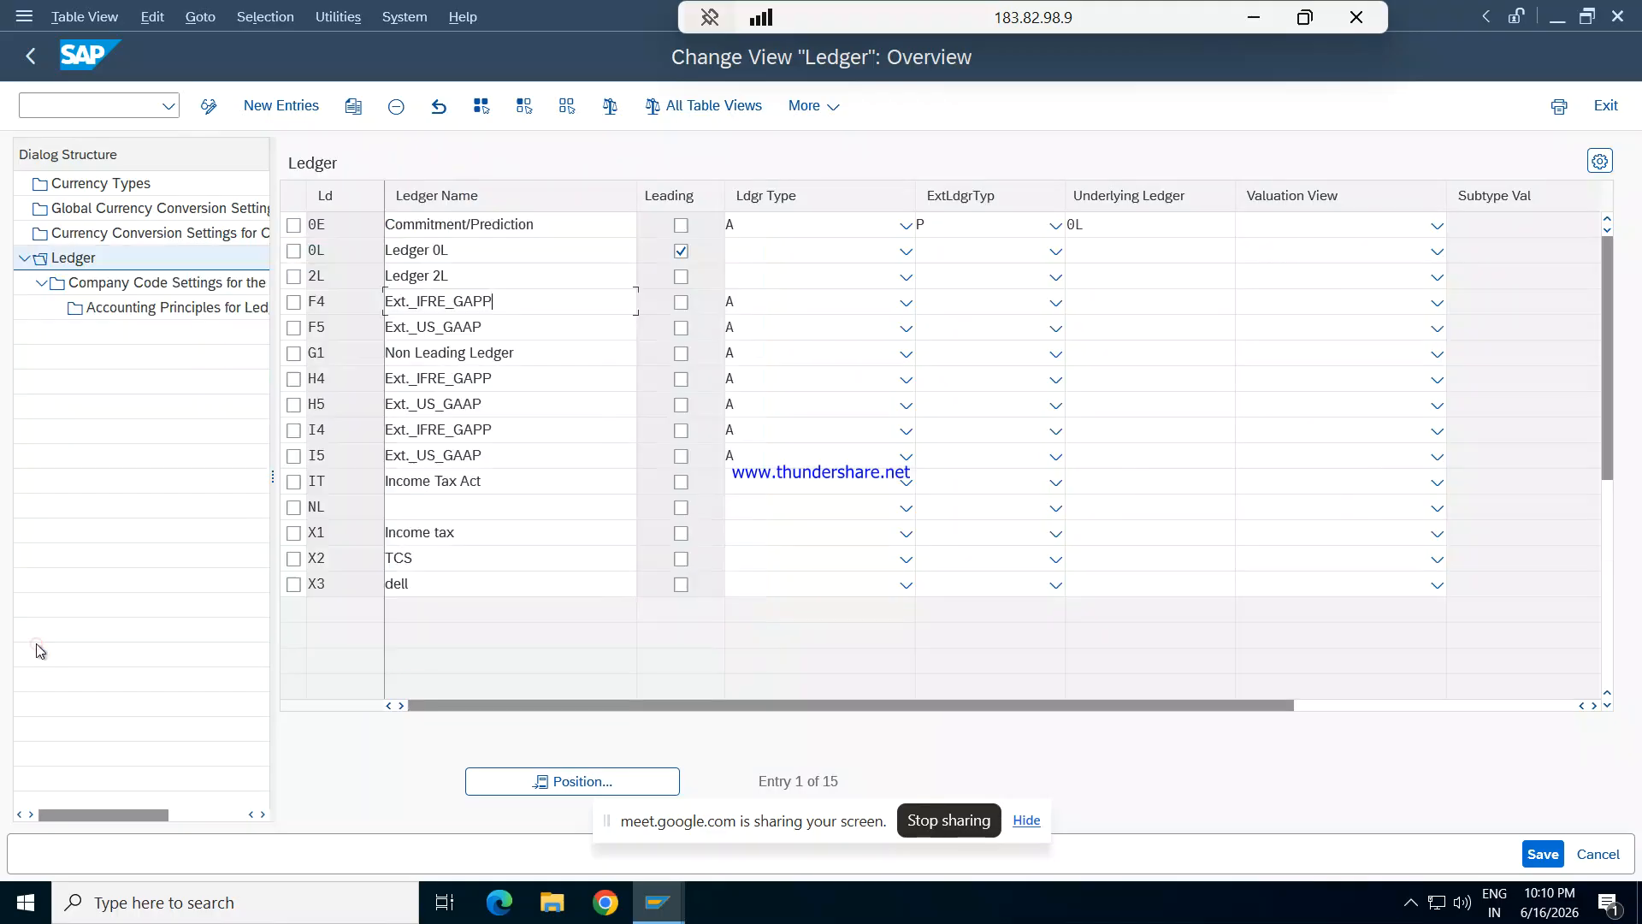
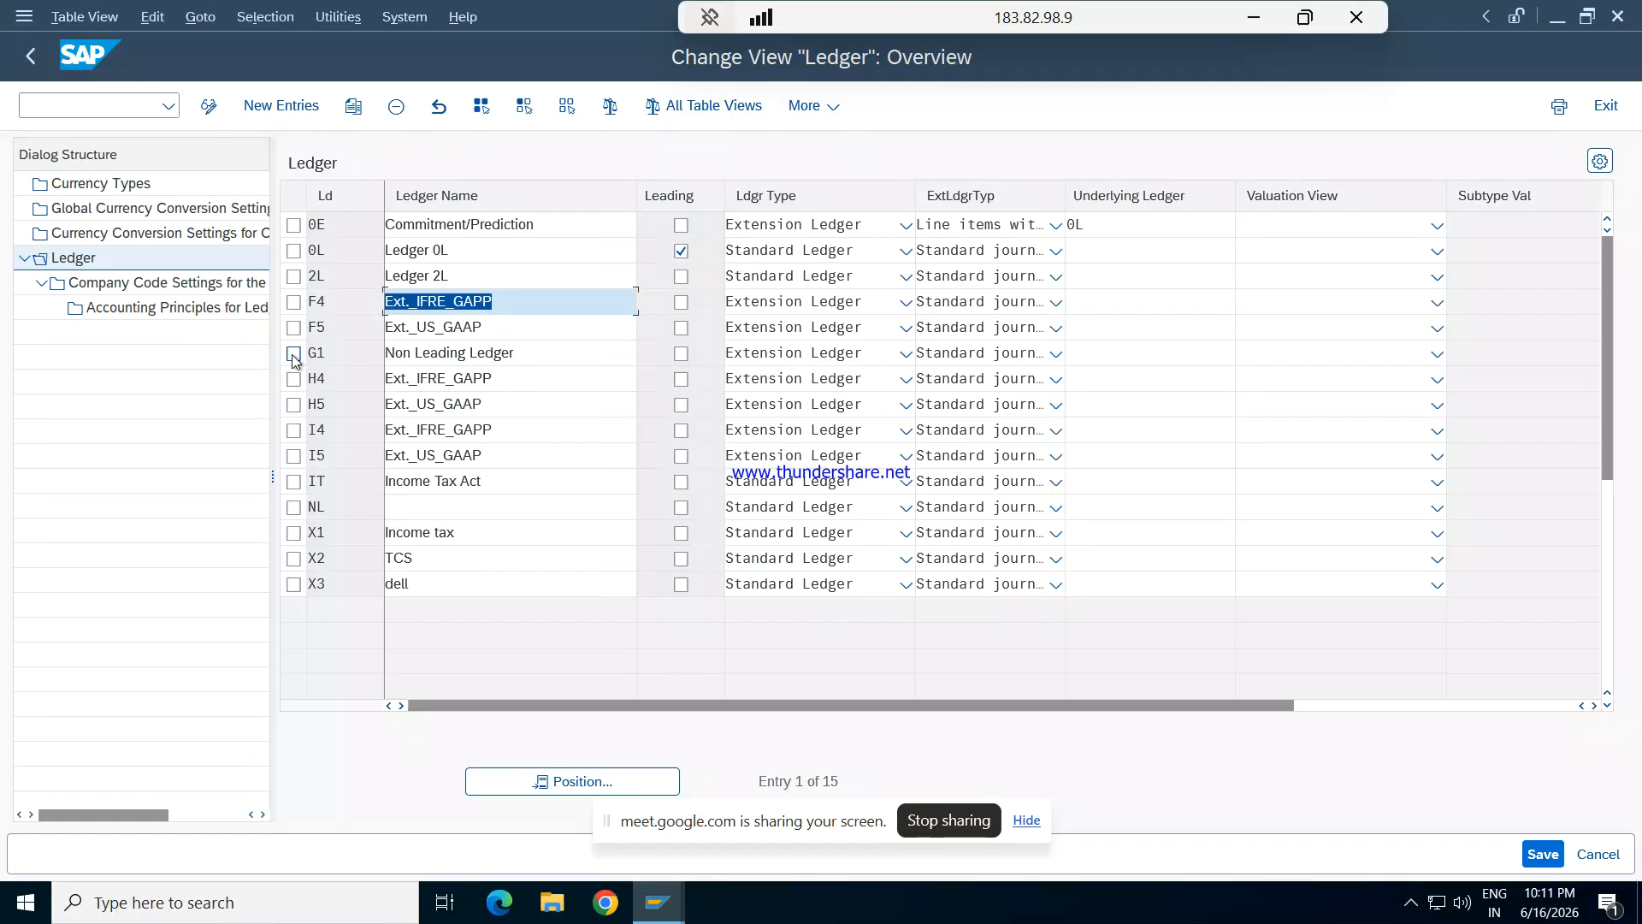
# - Add accounting principle GAAP for extension ledger G1 and company code REPL
pyautogui.click(291, 352)
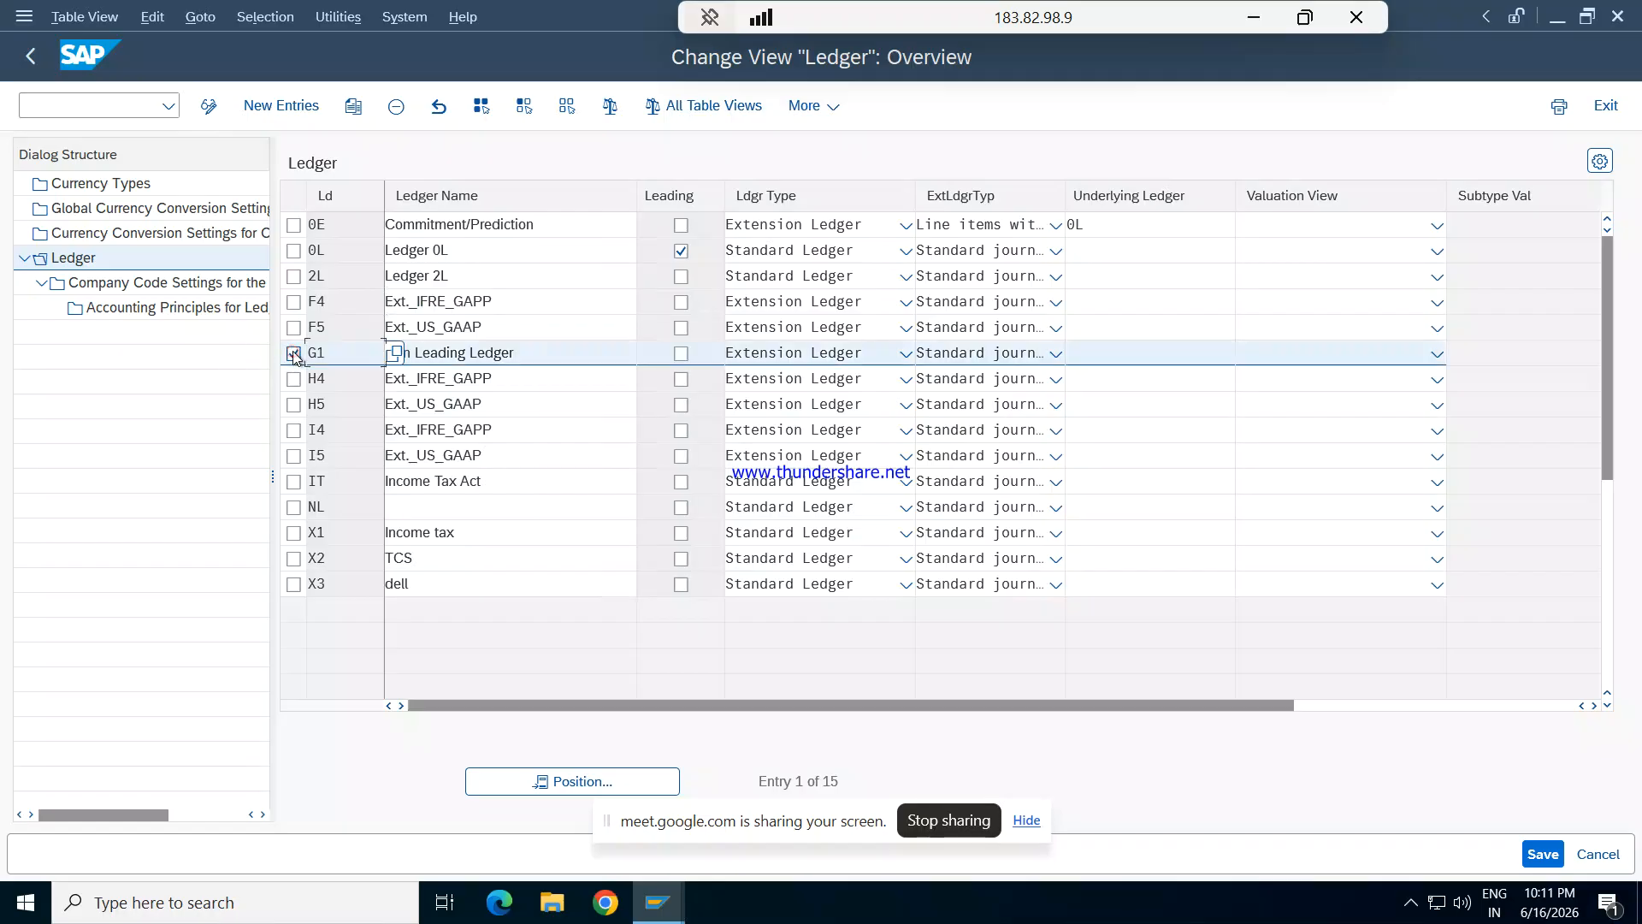
pyautogui.doubleClick(192, 306)
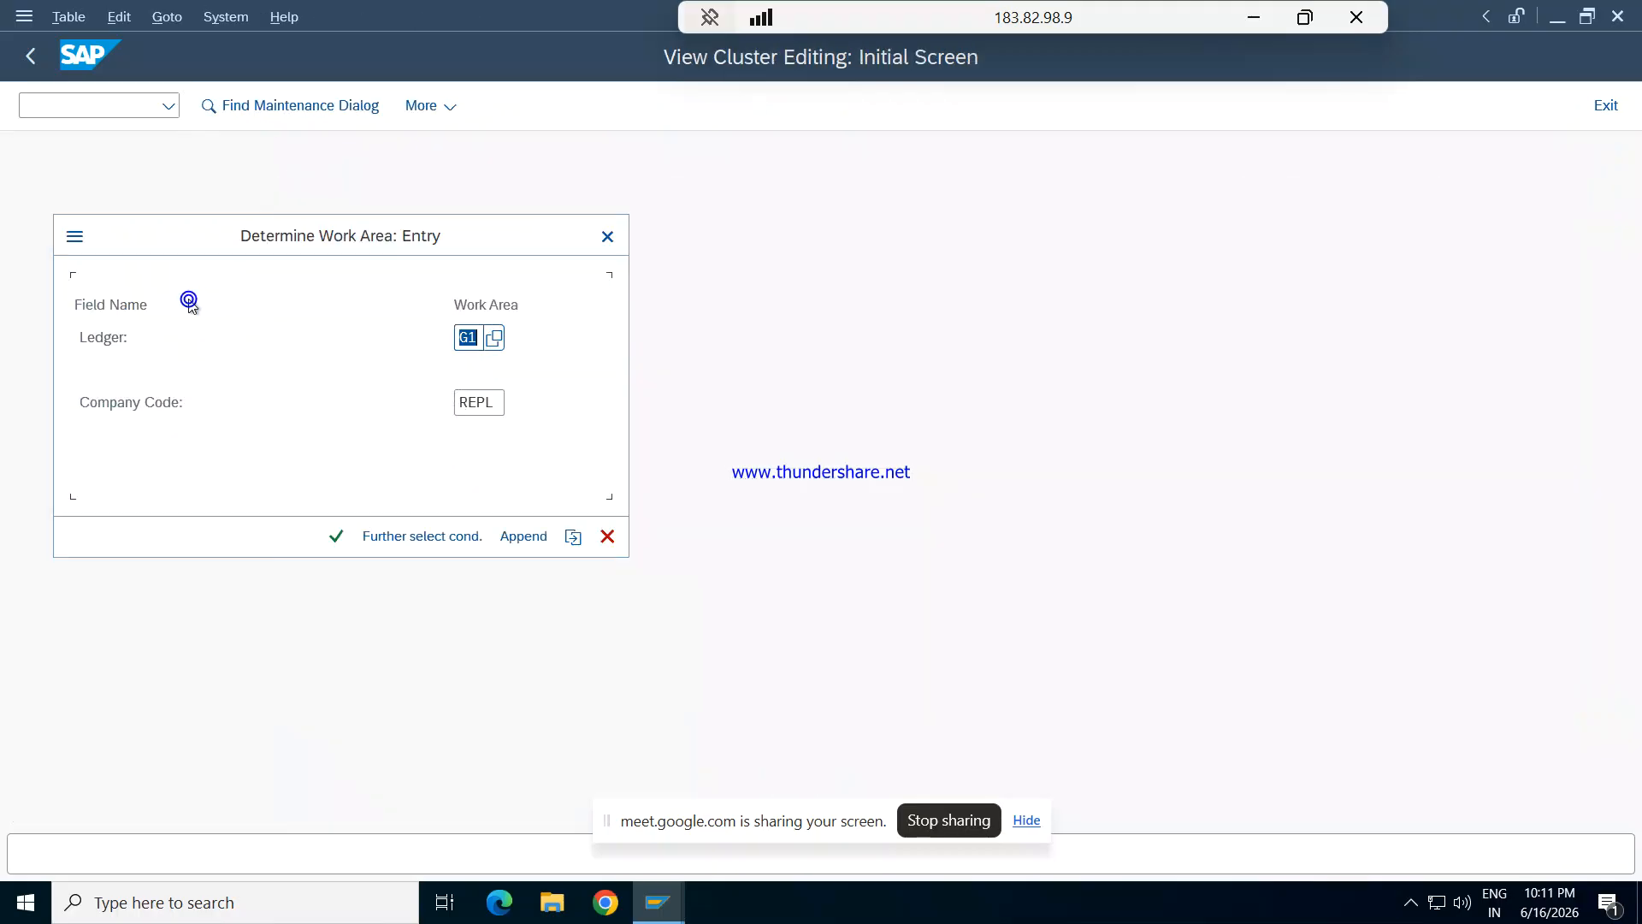
pyautogui.press('Return')
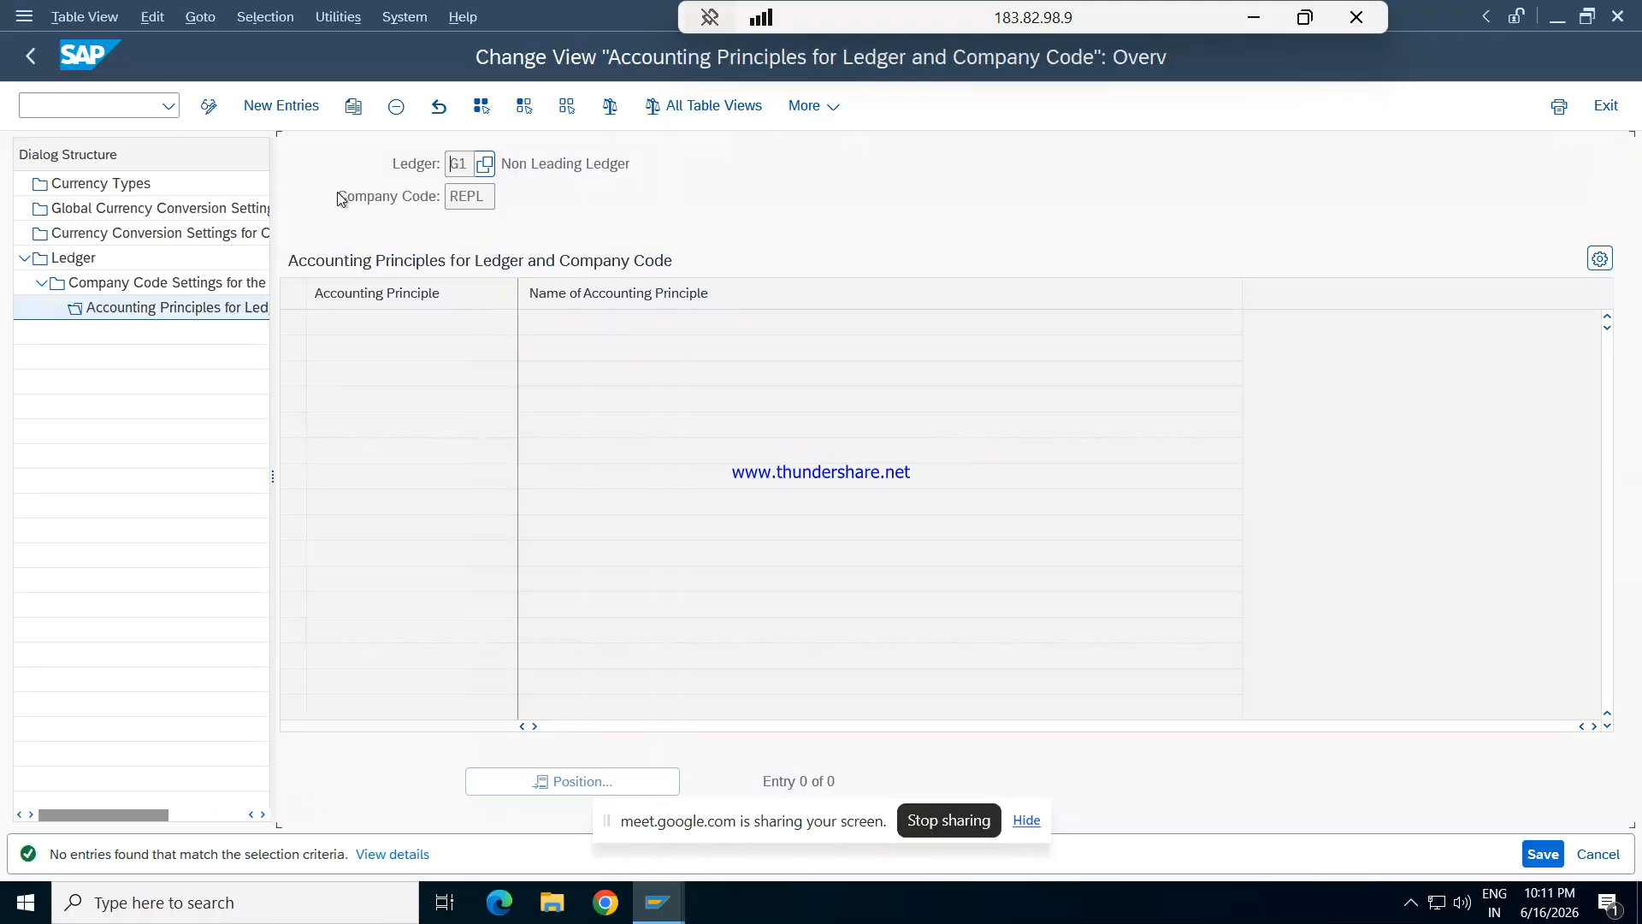
pyautogui.click(285, 103)
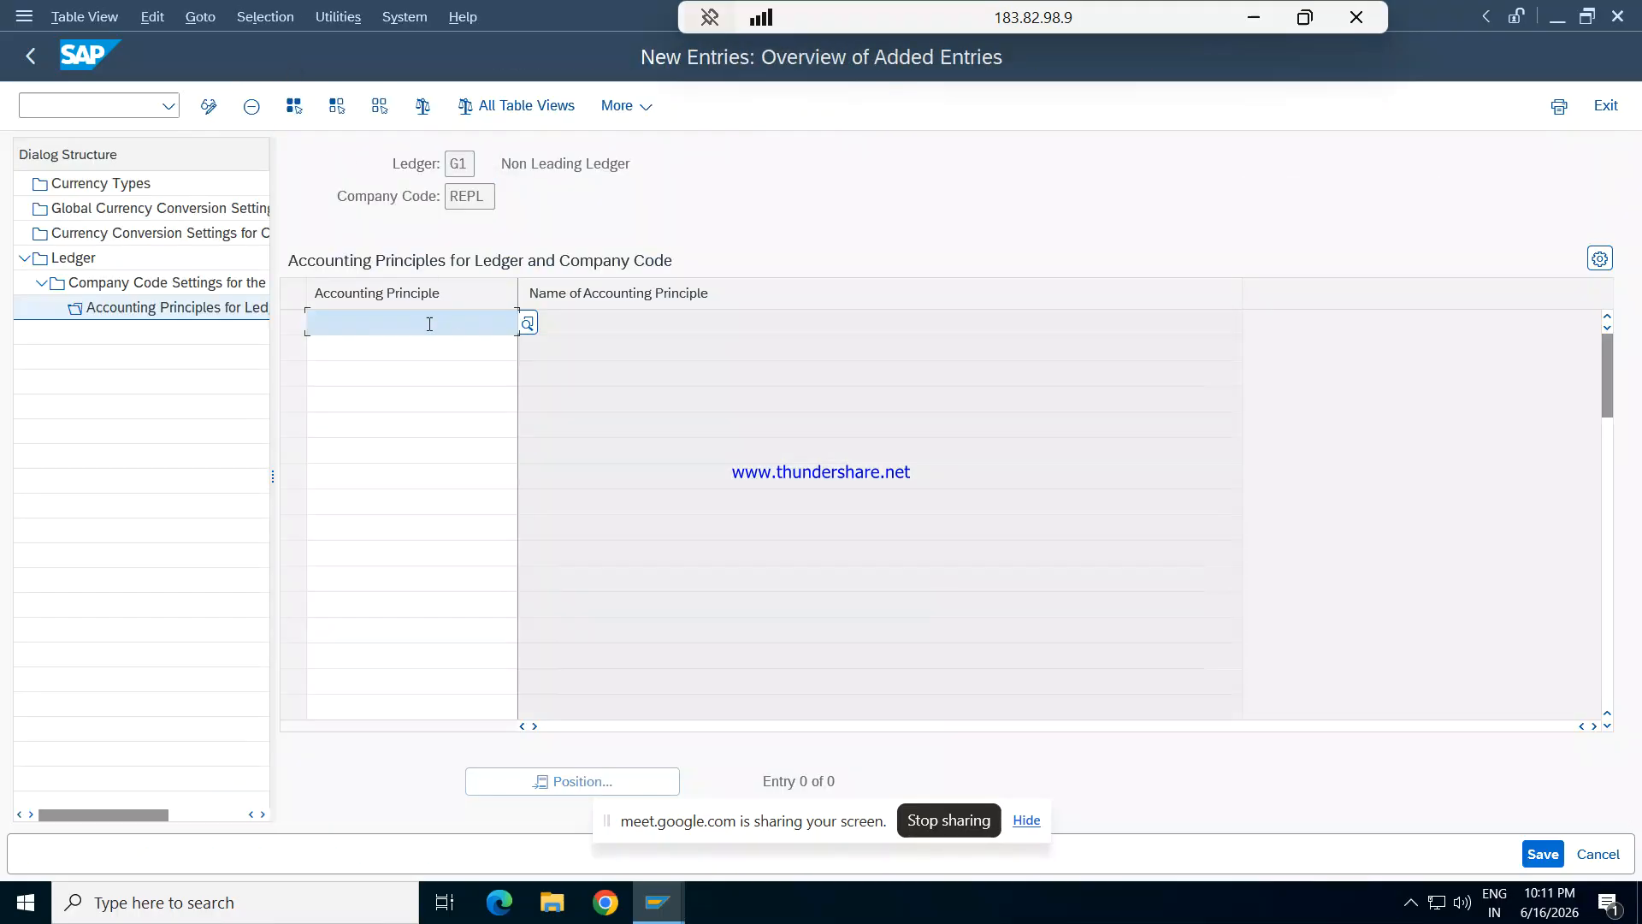
pyautogui.write('gaap')
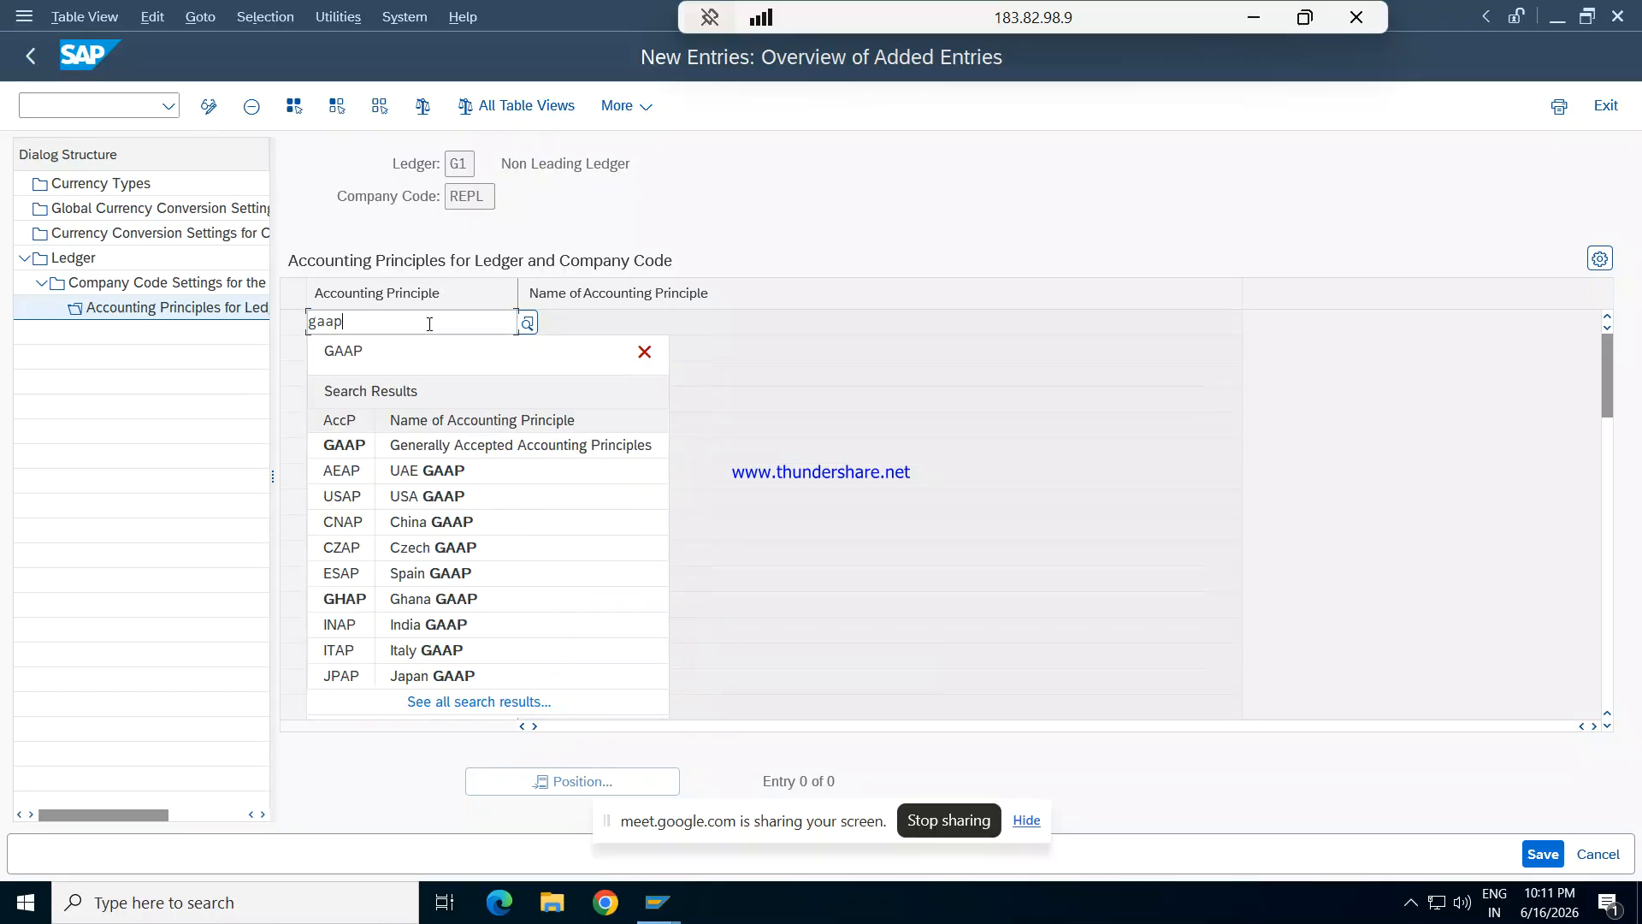
pyautogui.press('Return')
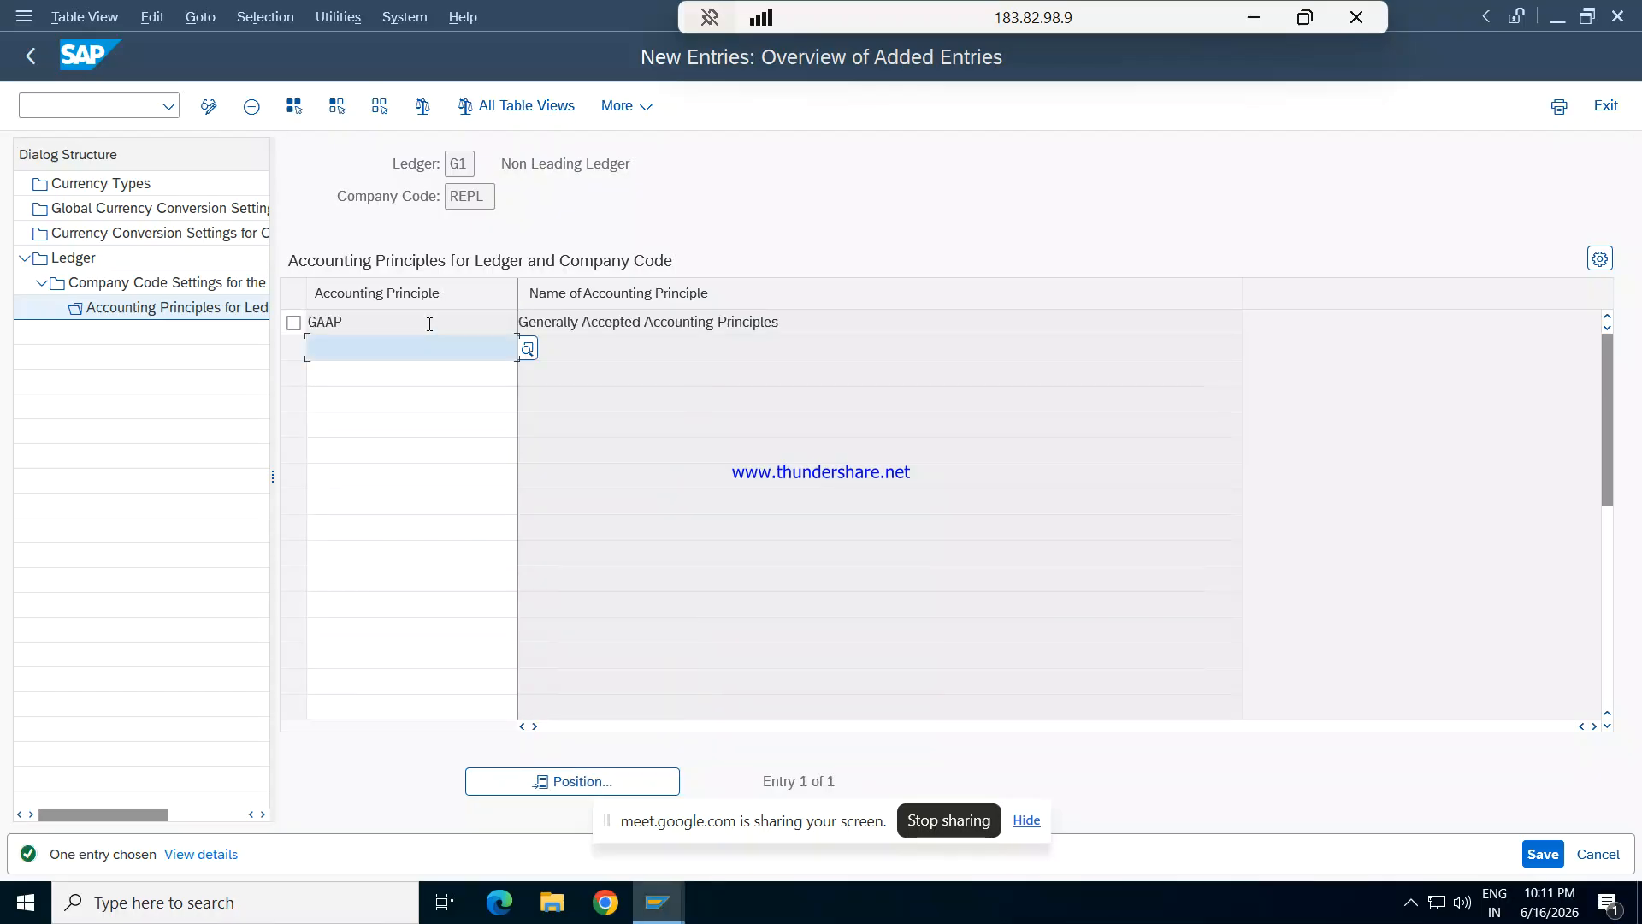
# - Save the G1 assignment and return to the ledger overview, dismissing the consistency check messages
pyautogui.click(1545, 853)
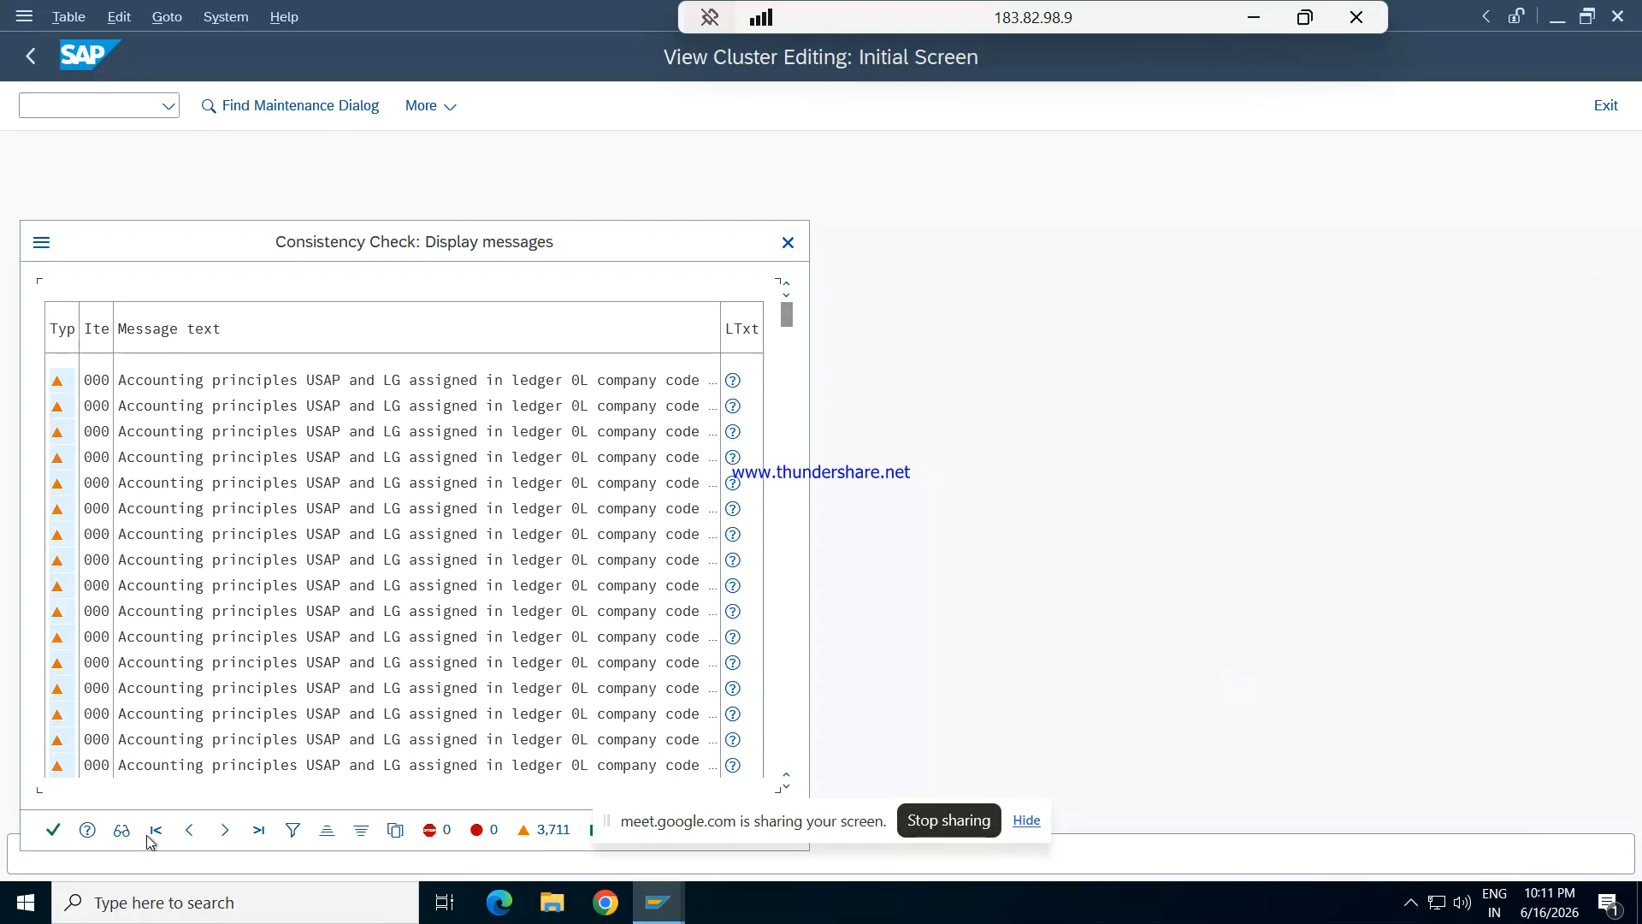
pyautogui.click(53, 830)
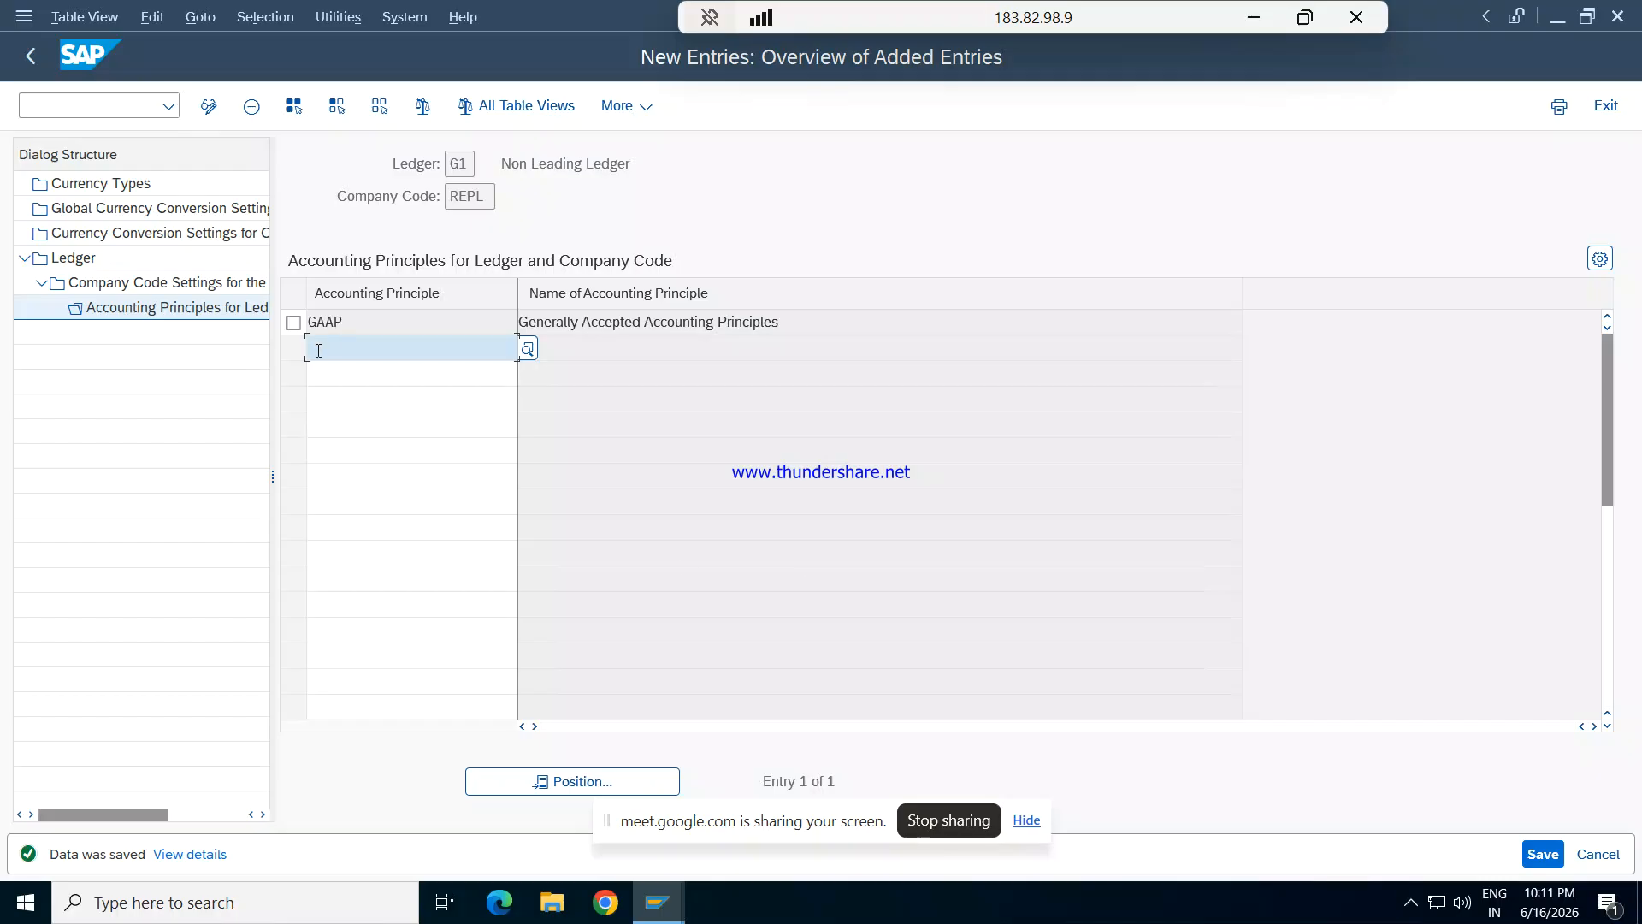
pyautogui.click(265, 259)
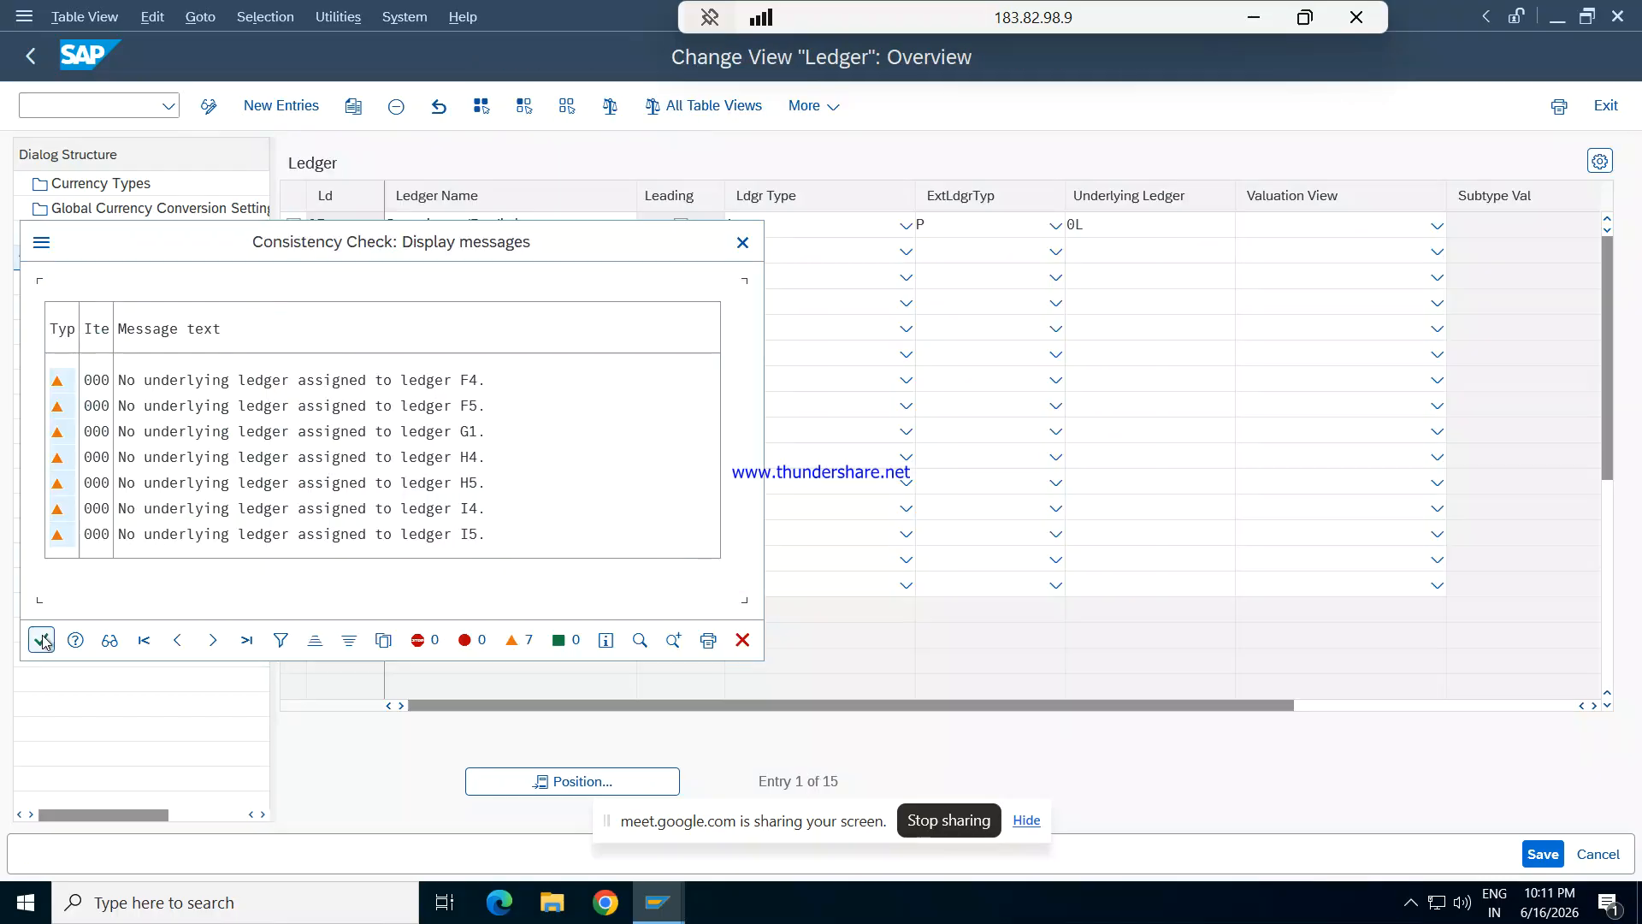
pyautogui.click(42, 641)
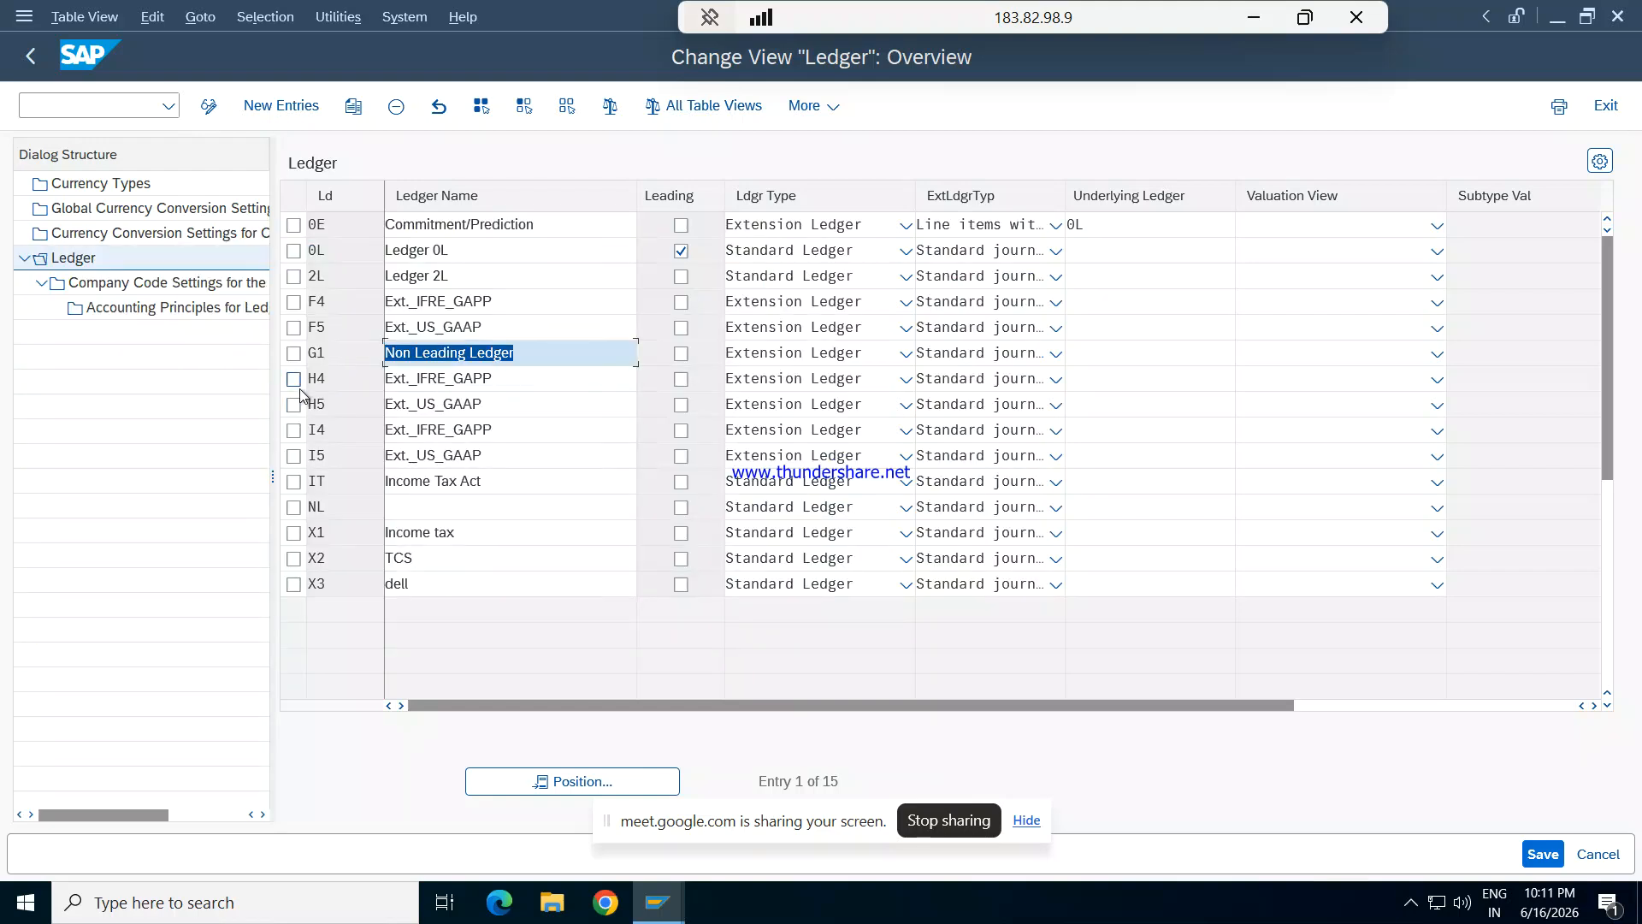
# - Add accounting principle GAAP for extension ledger I4 and company code REPL, and save the assignment
pyautogui.click(294, 431)
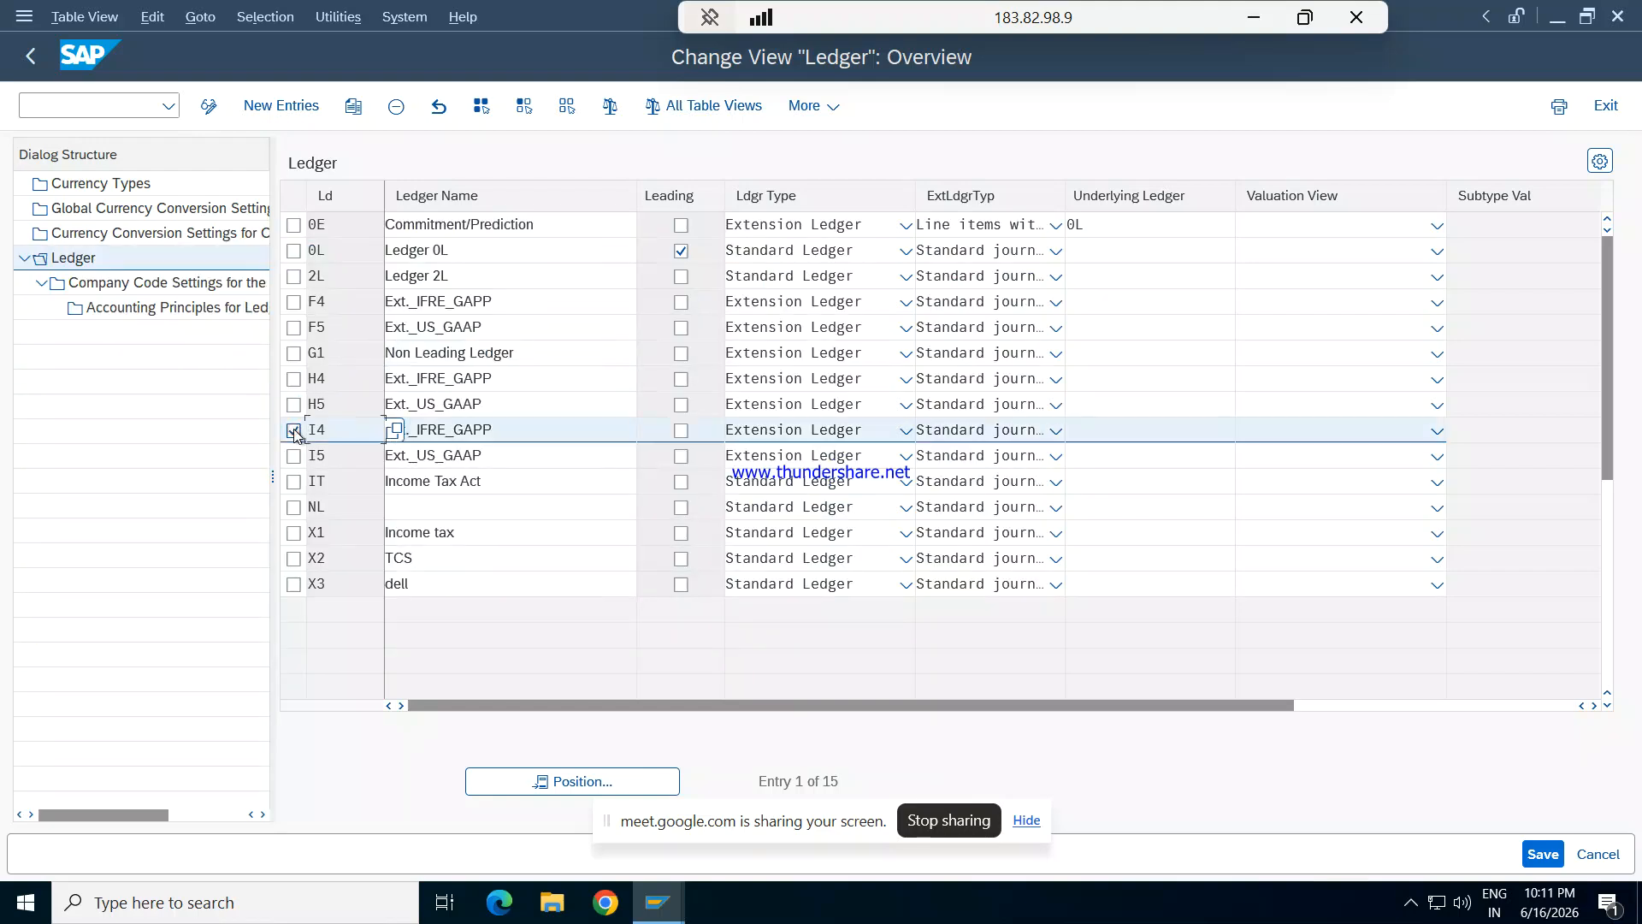
pyautogui.doubleClick(141, 308)
pyautogui.press('Return')
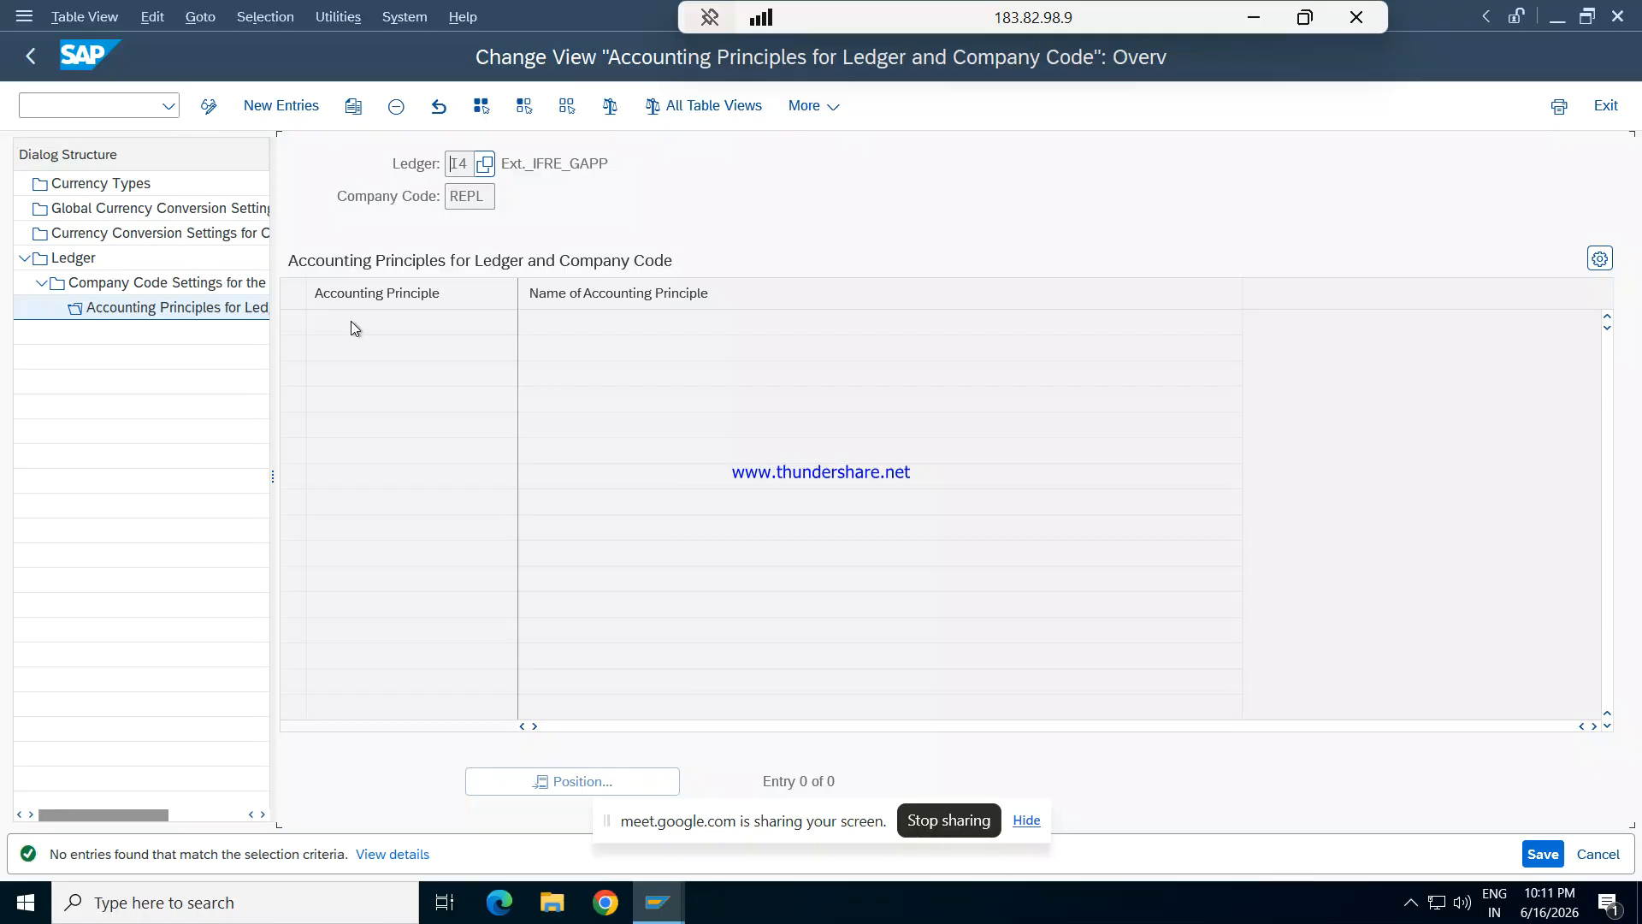
pyautogui.click(280, 106)
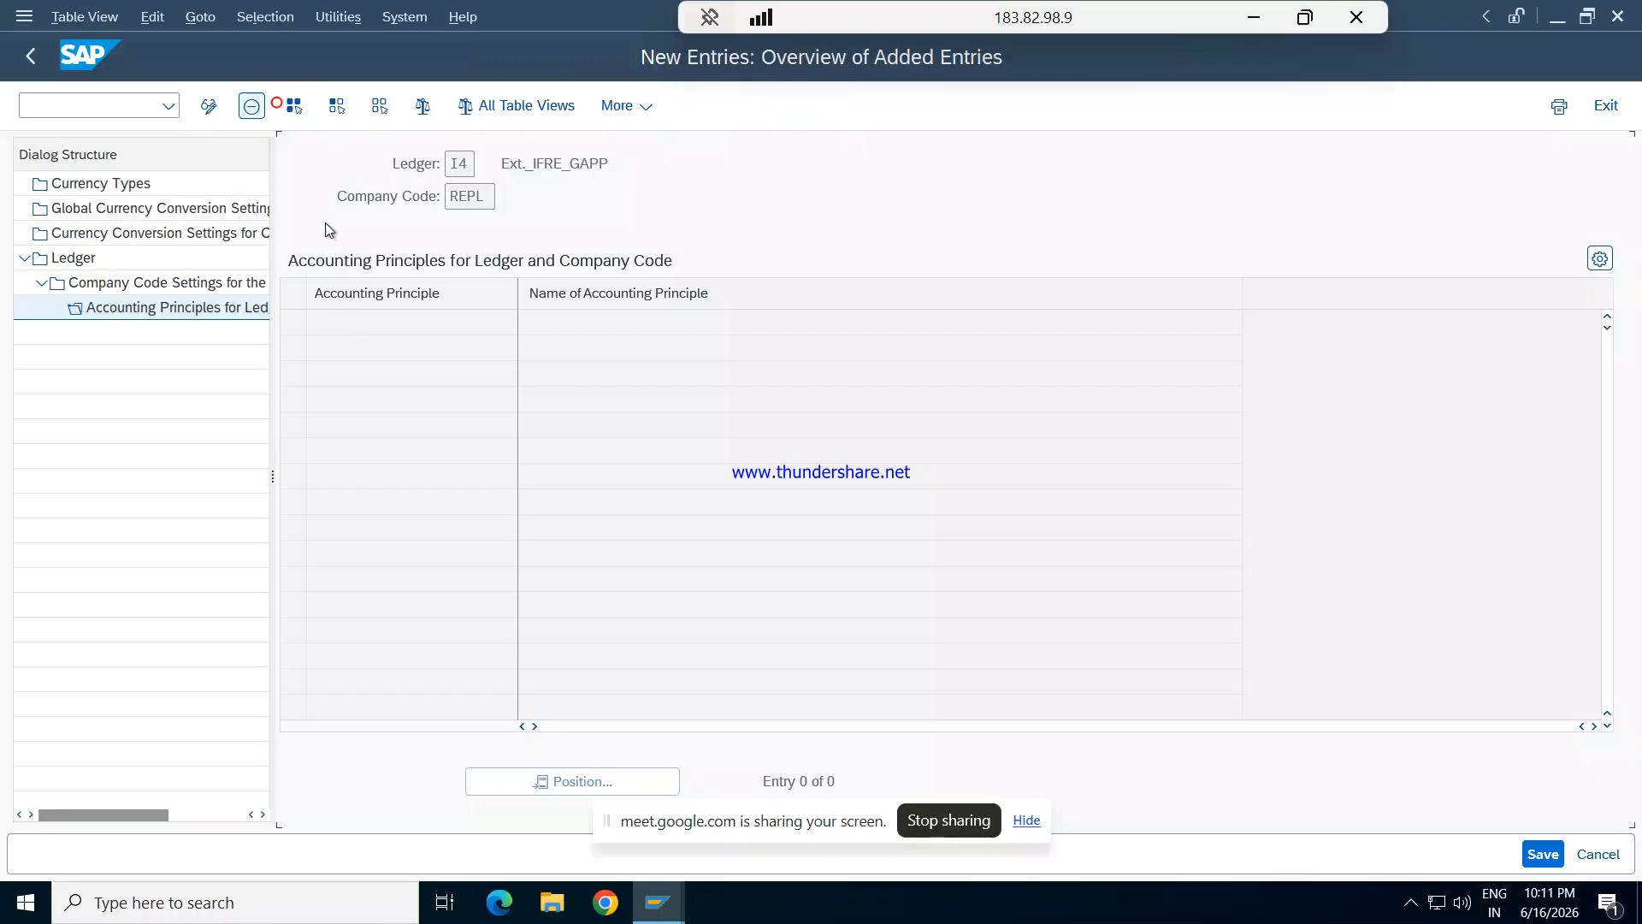
pyautogui.click(333, 319)
pyautogui.write('GAAP')
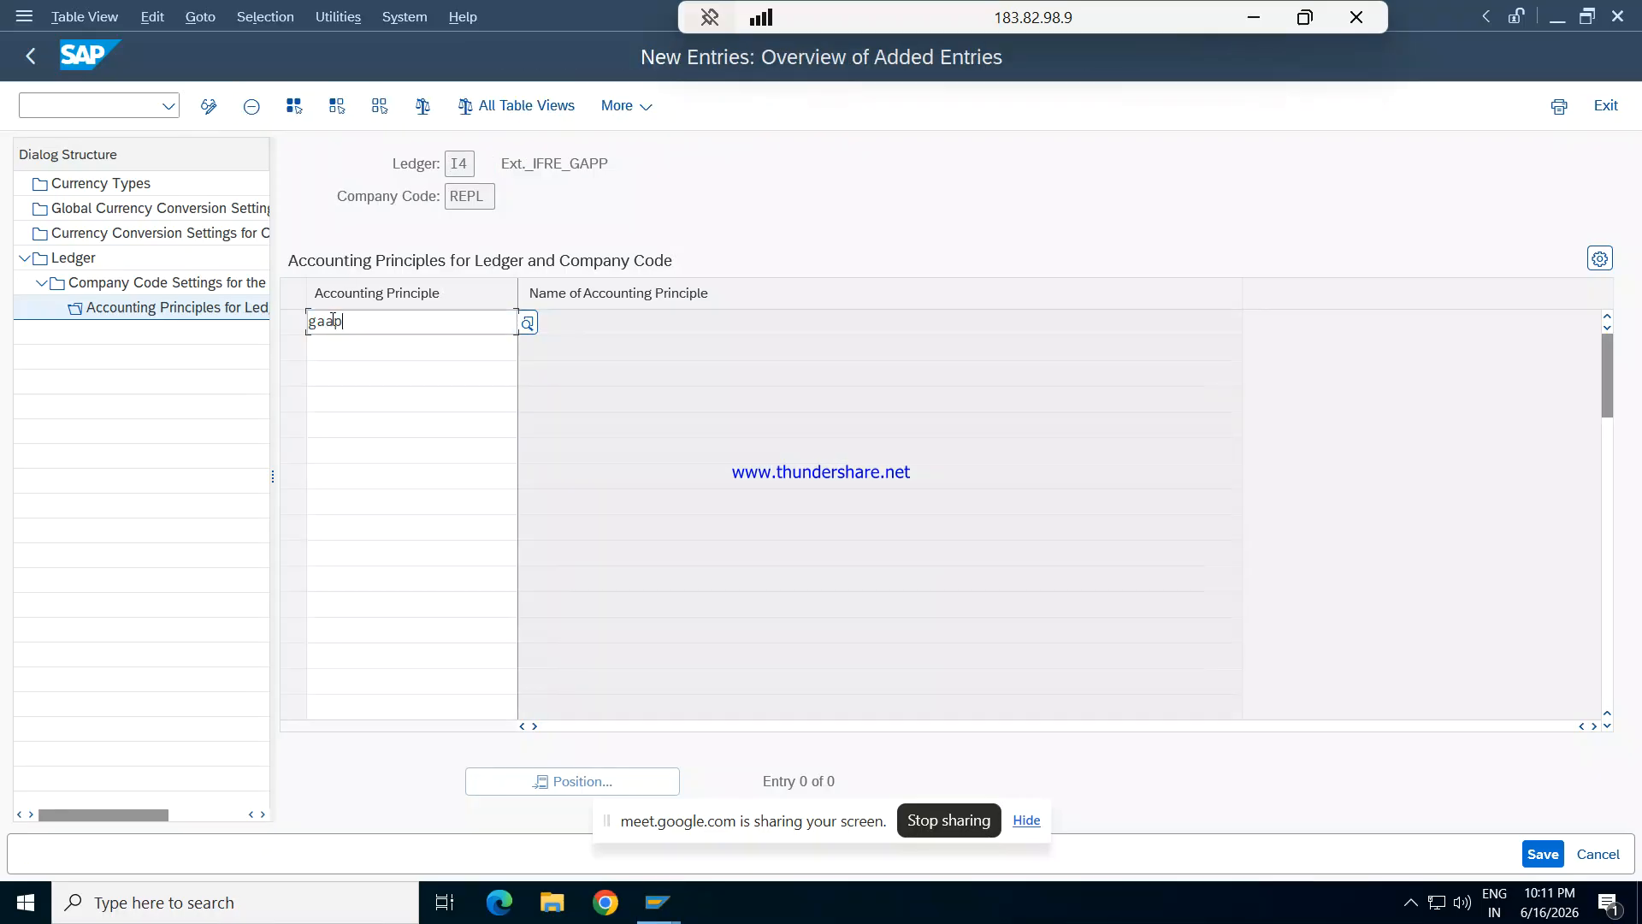
pyautogui.press('Return')
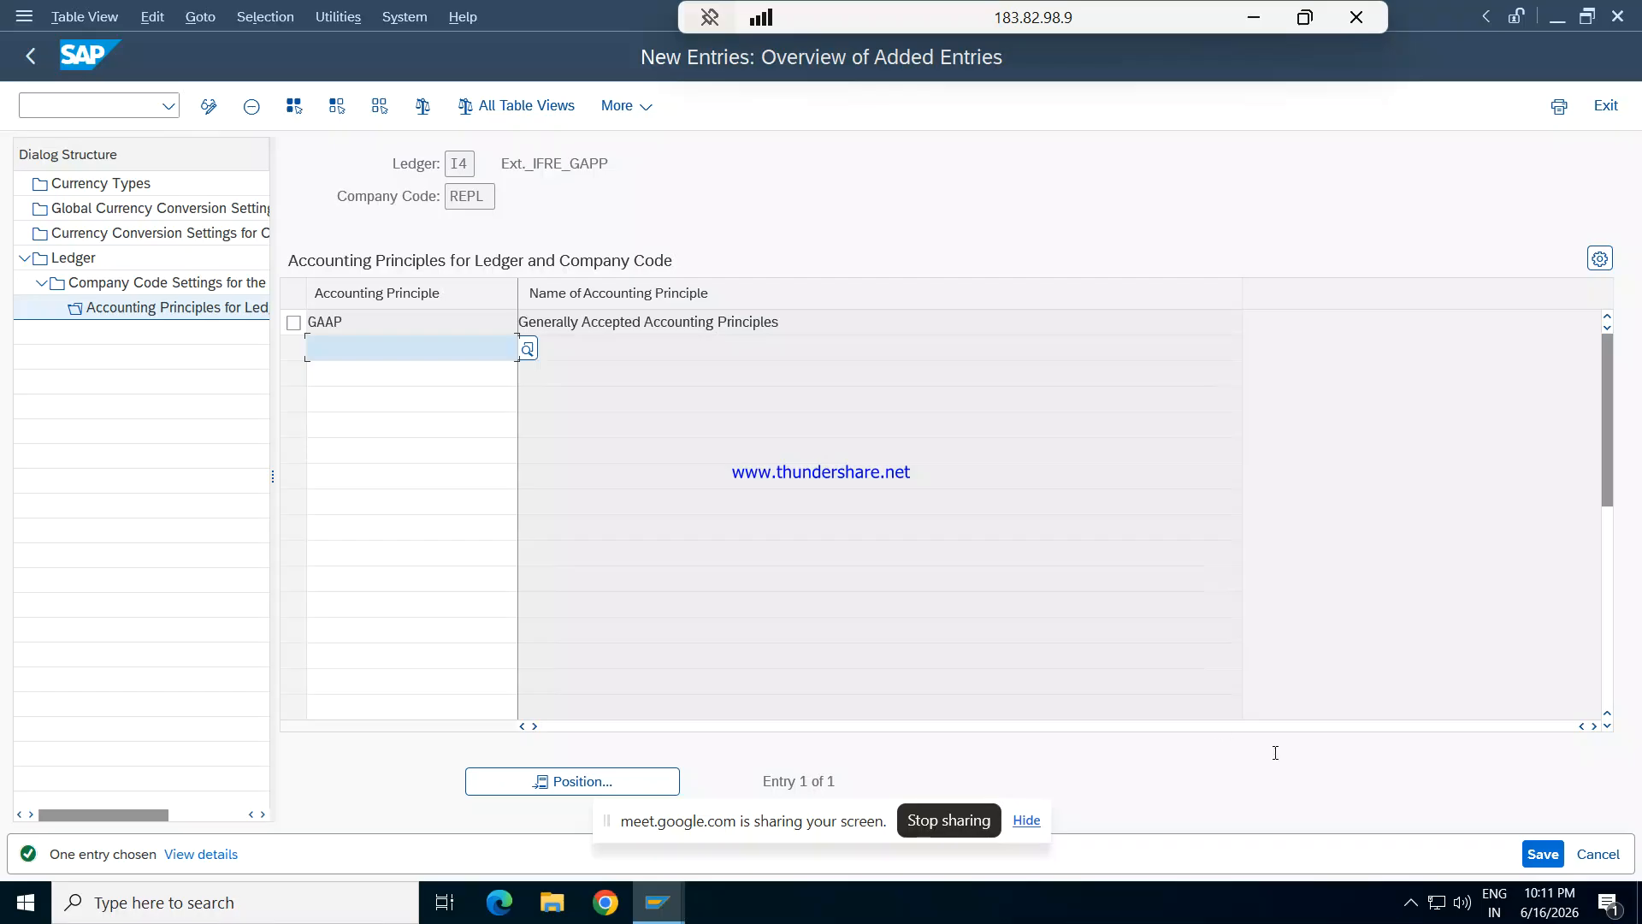
pyautogui.click(1544, 854)
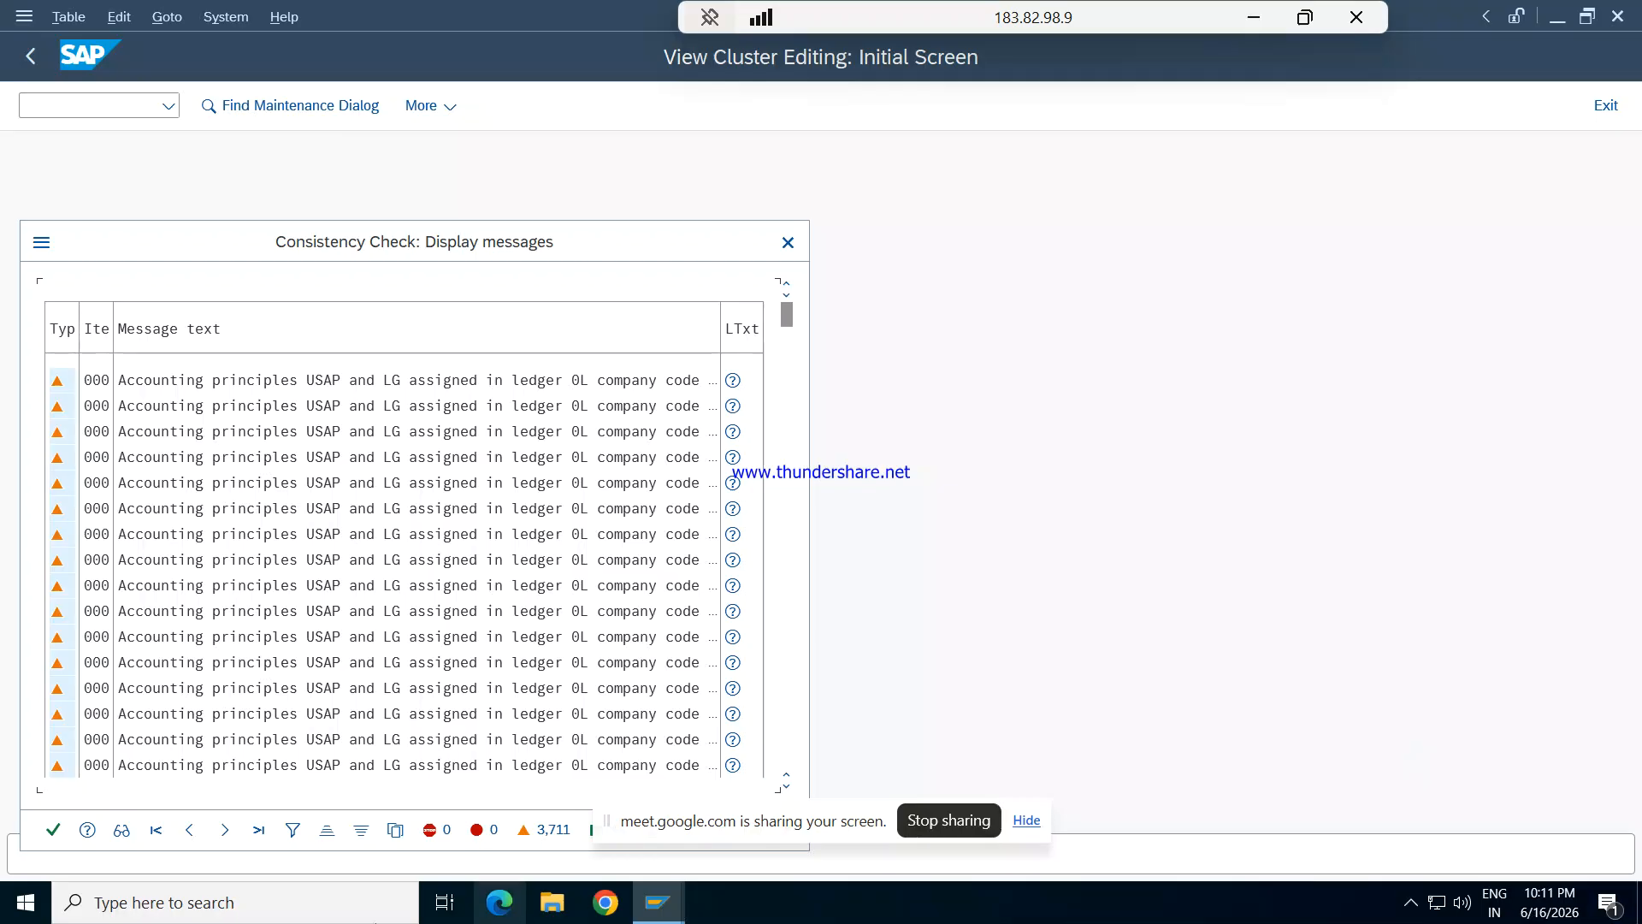
pyautogui.click(53, 829)
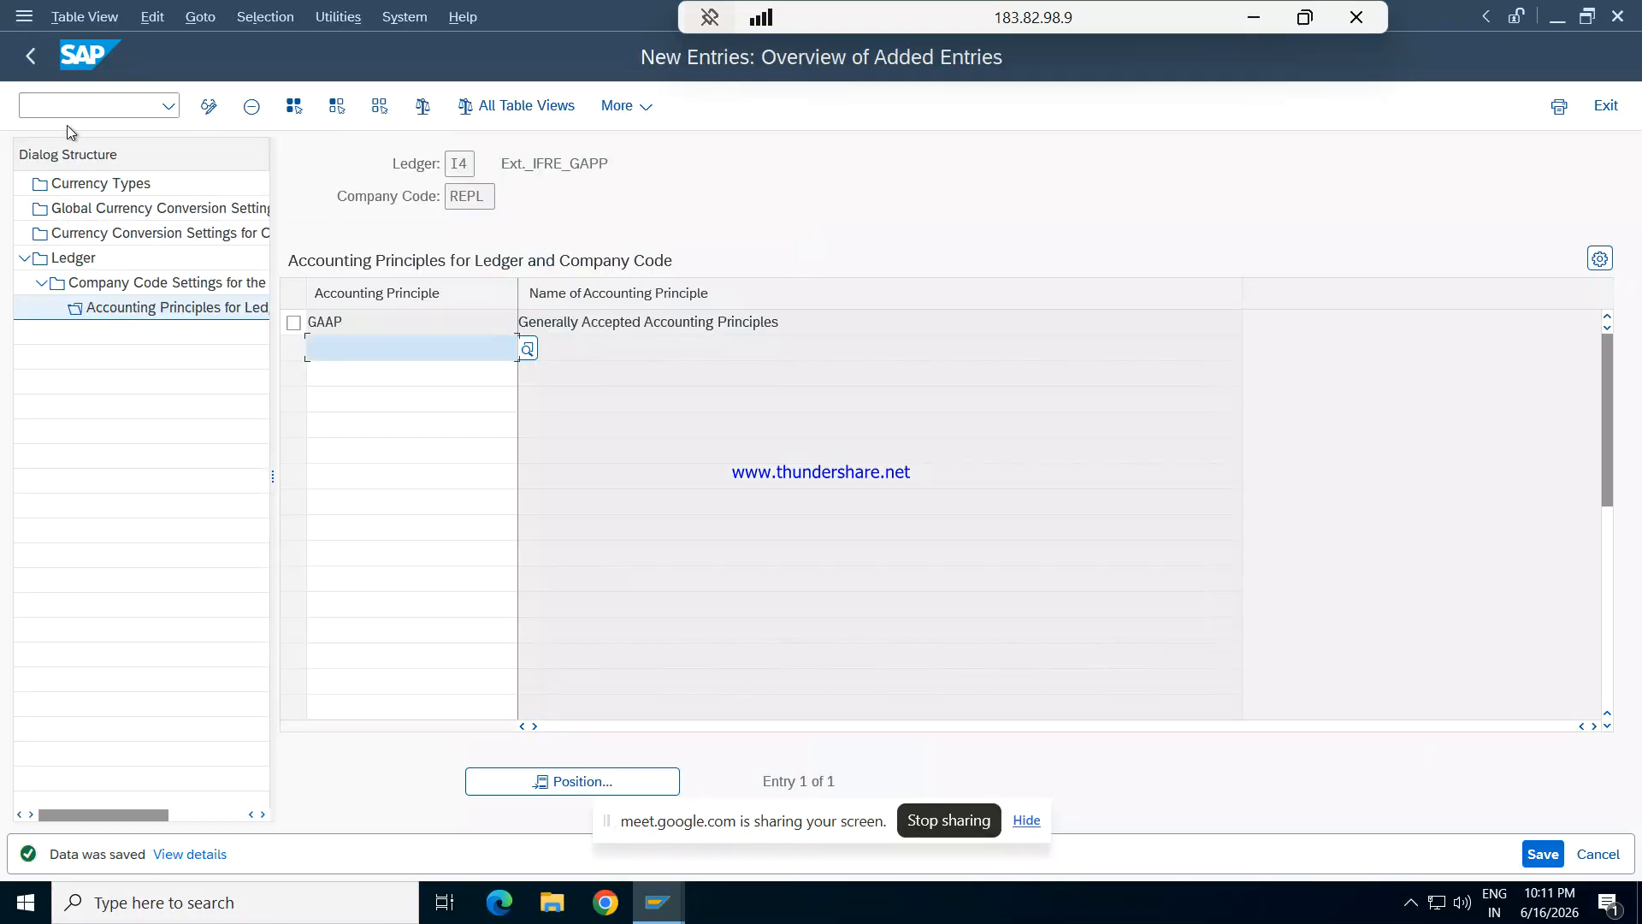
pyautogui.click(70, 106)
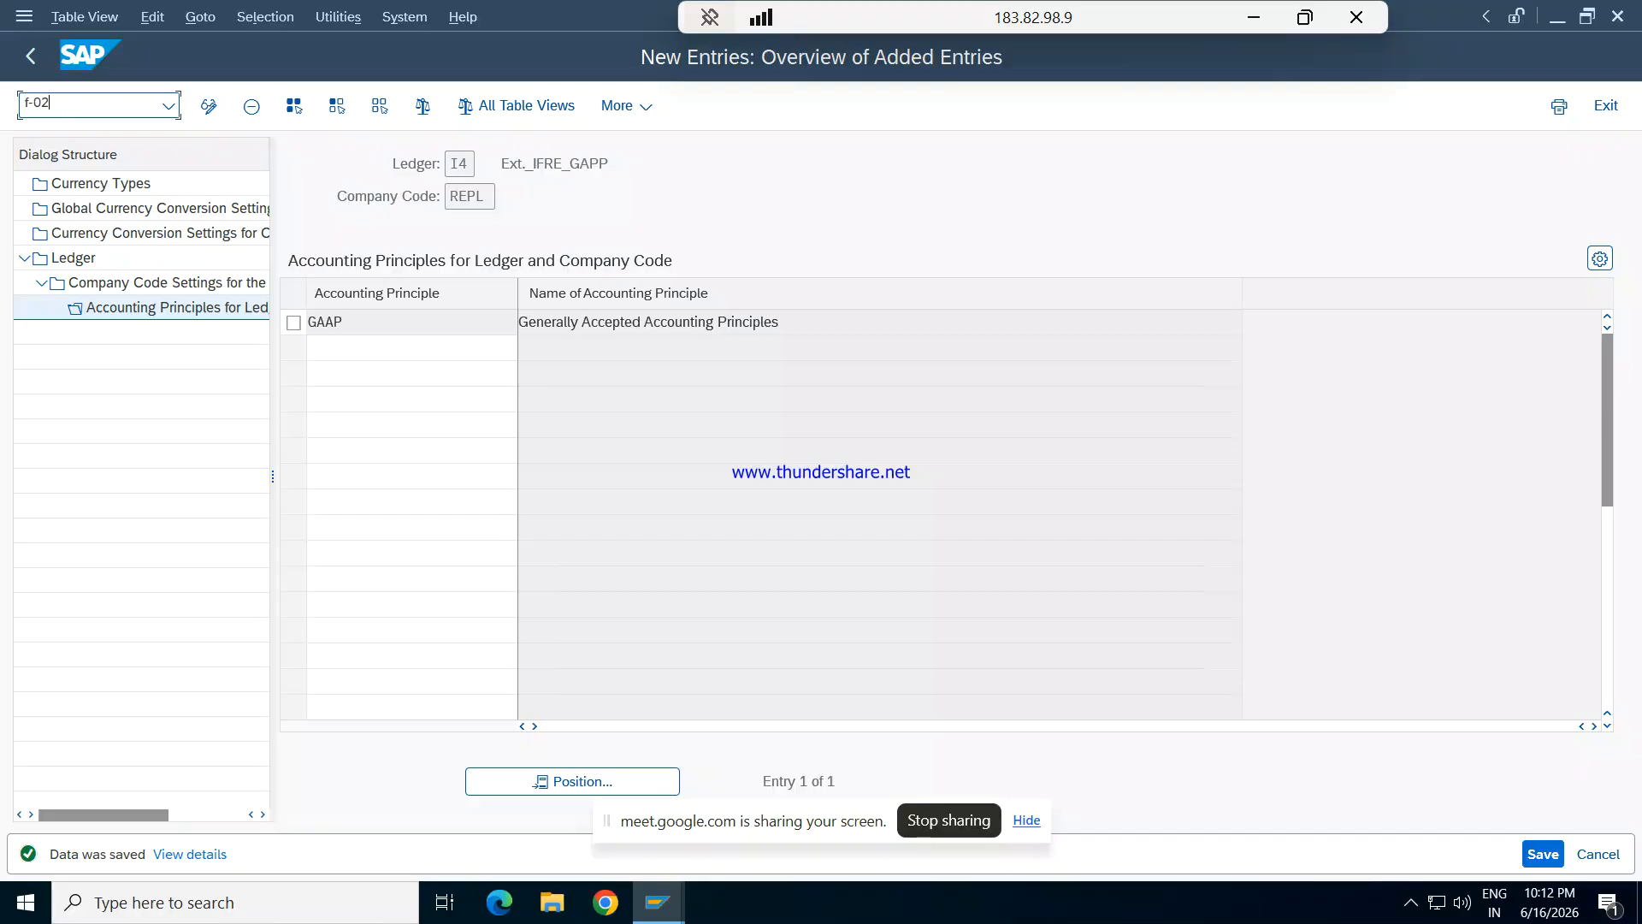
pyautogui.press('Return')
pyautogui.write('/')
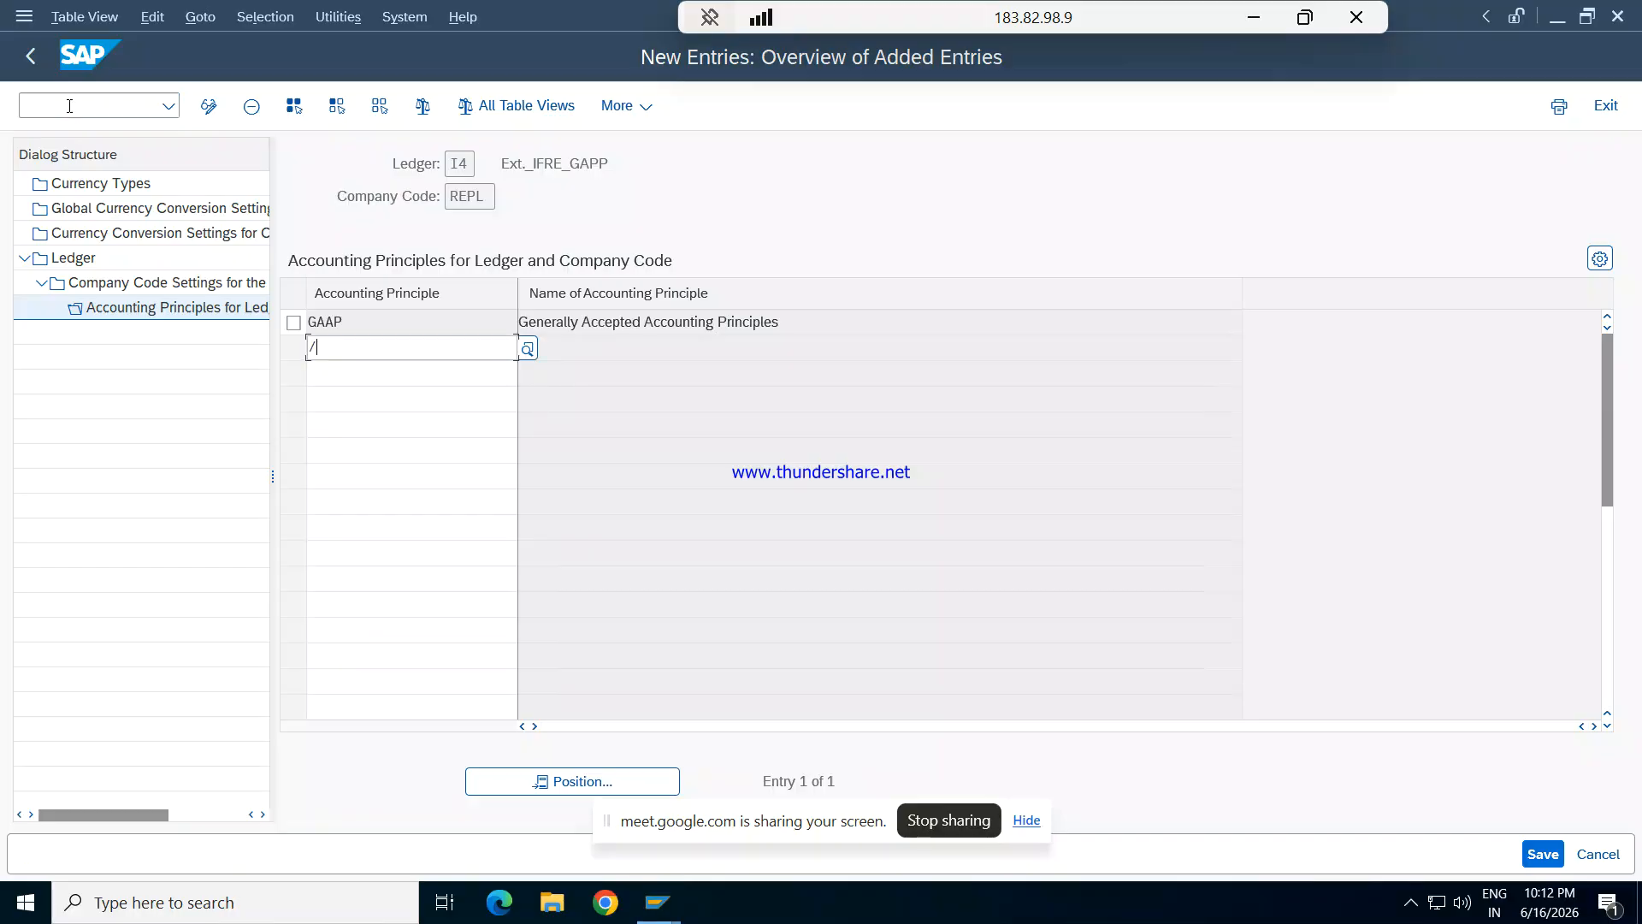
pyautogui.press('BackSpace')
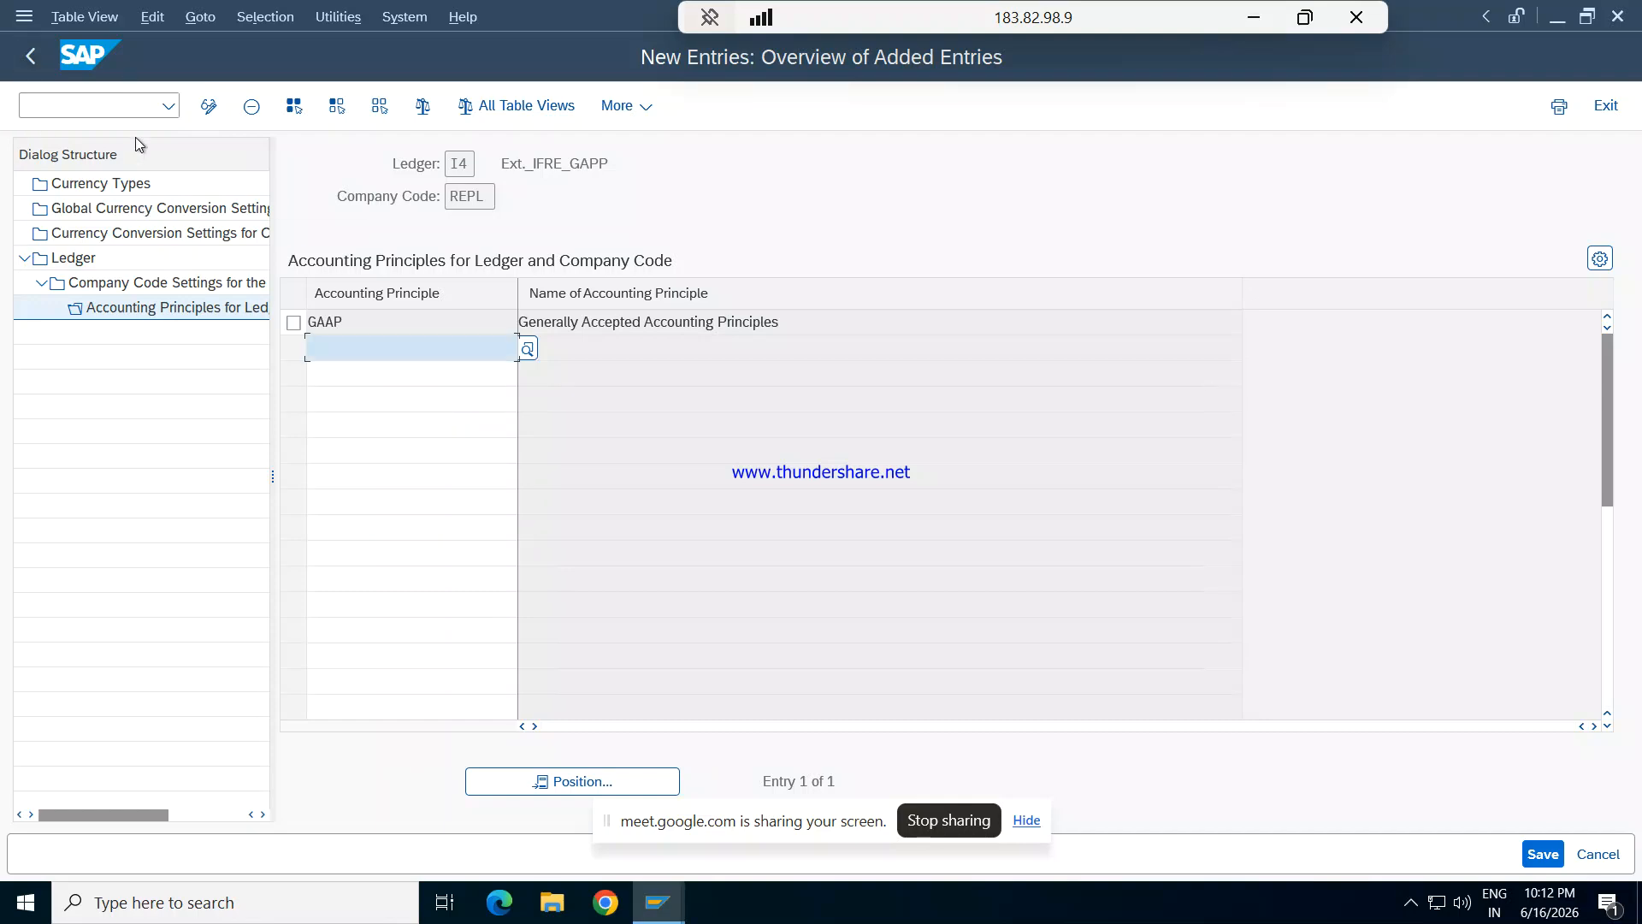
# - Leave the ledger customizing and start transaction F-02 for a G/L account posting
pyautogui.click(130, 105)
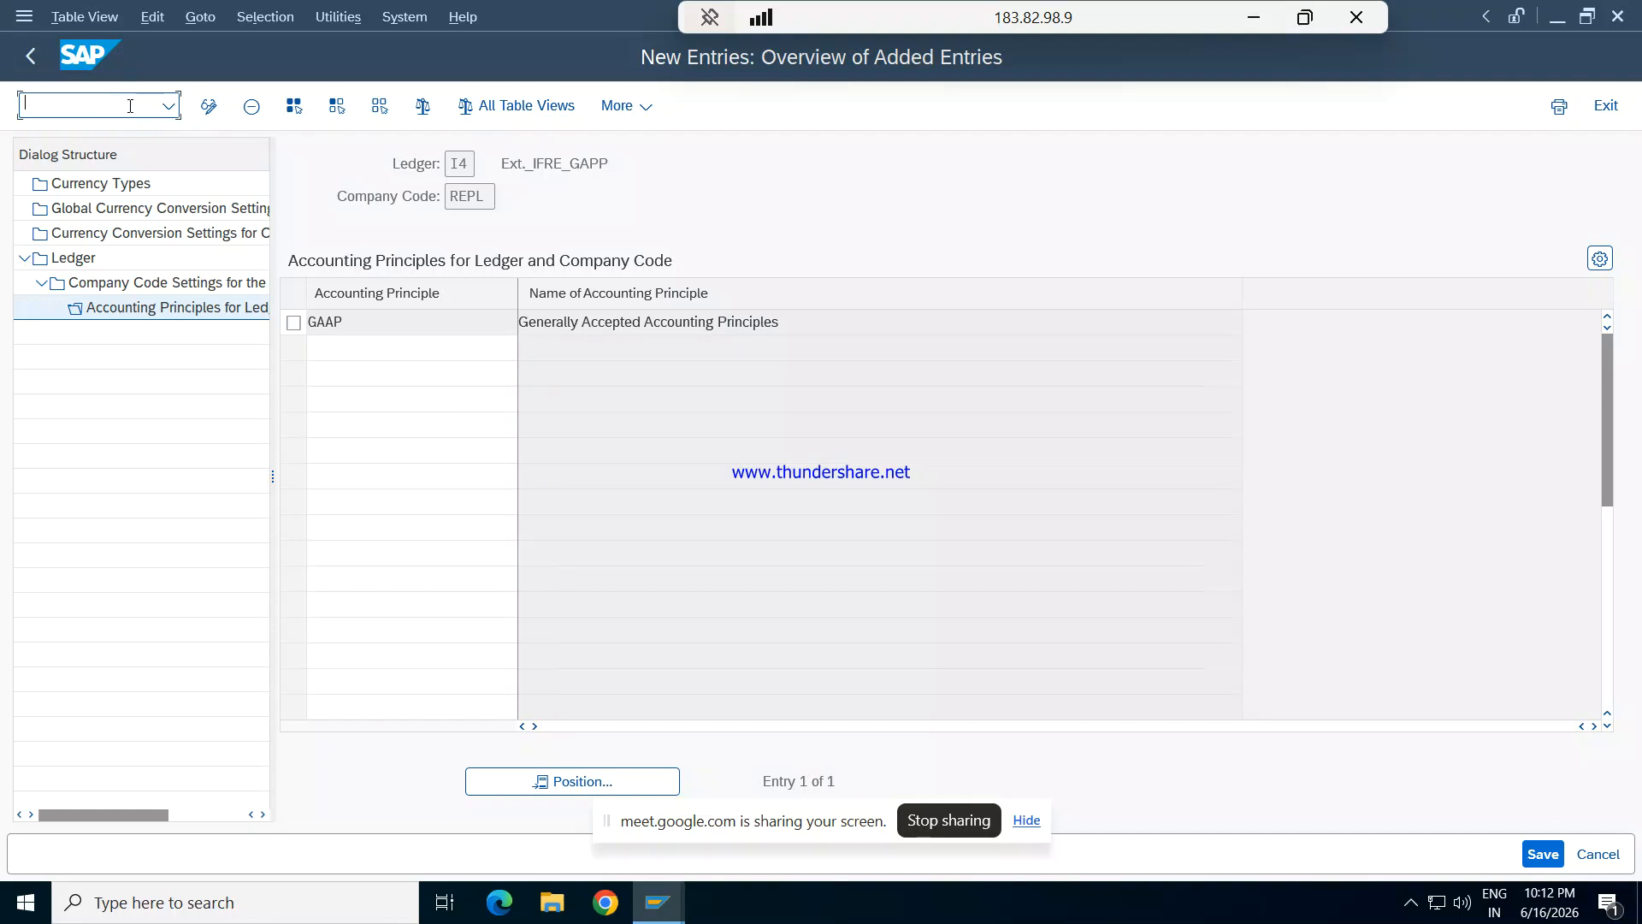
pyautogui.write('/nf-02')
pyautogui.press('Return')
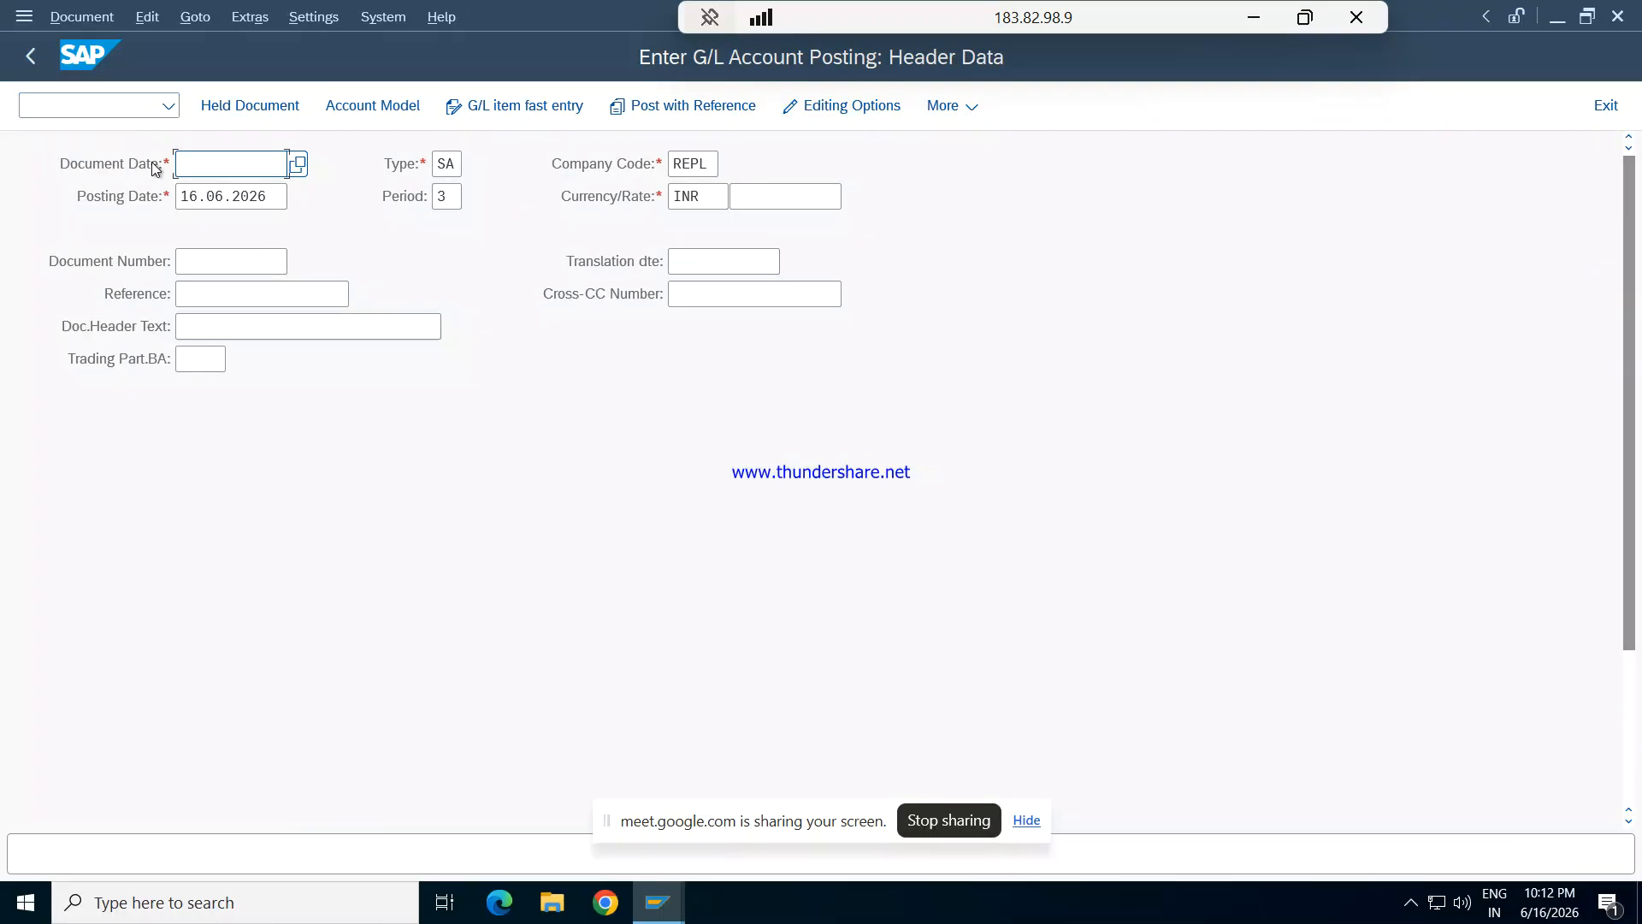
# - Fill in the posting header with document date 16.06.2026 and reference 002
pyautogui.write('16.06.2026')
pyautogui.press('Tab')
pyautogui.press('Tab')
pyautogui.press('Tab')
pyautogui.press('Tab')
pyautogui.press('Tab')
pyautogui.press('Tab')
pyautogui.press('Tab')
pyautogui.press('Tab')
pyautogui.press('Tab')
pyautogui.write('002')
# - Look up G/L account 1201 Rent exp for the first line item with posting key 40 and open that item
pyautogui.press('Tab')
pyautogui.press('Tab')
pyautogui.press('Tab')
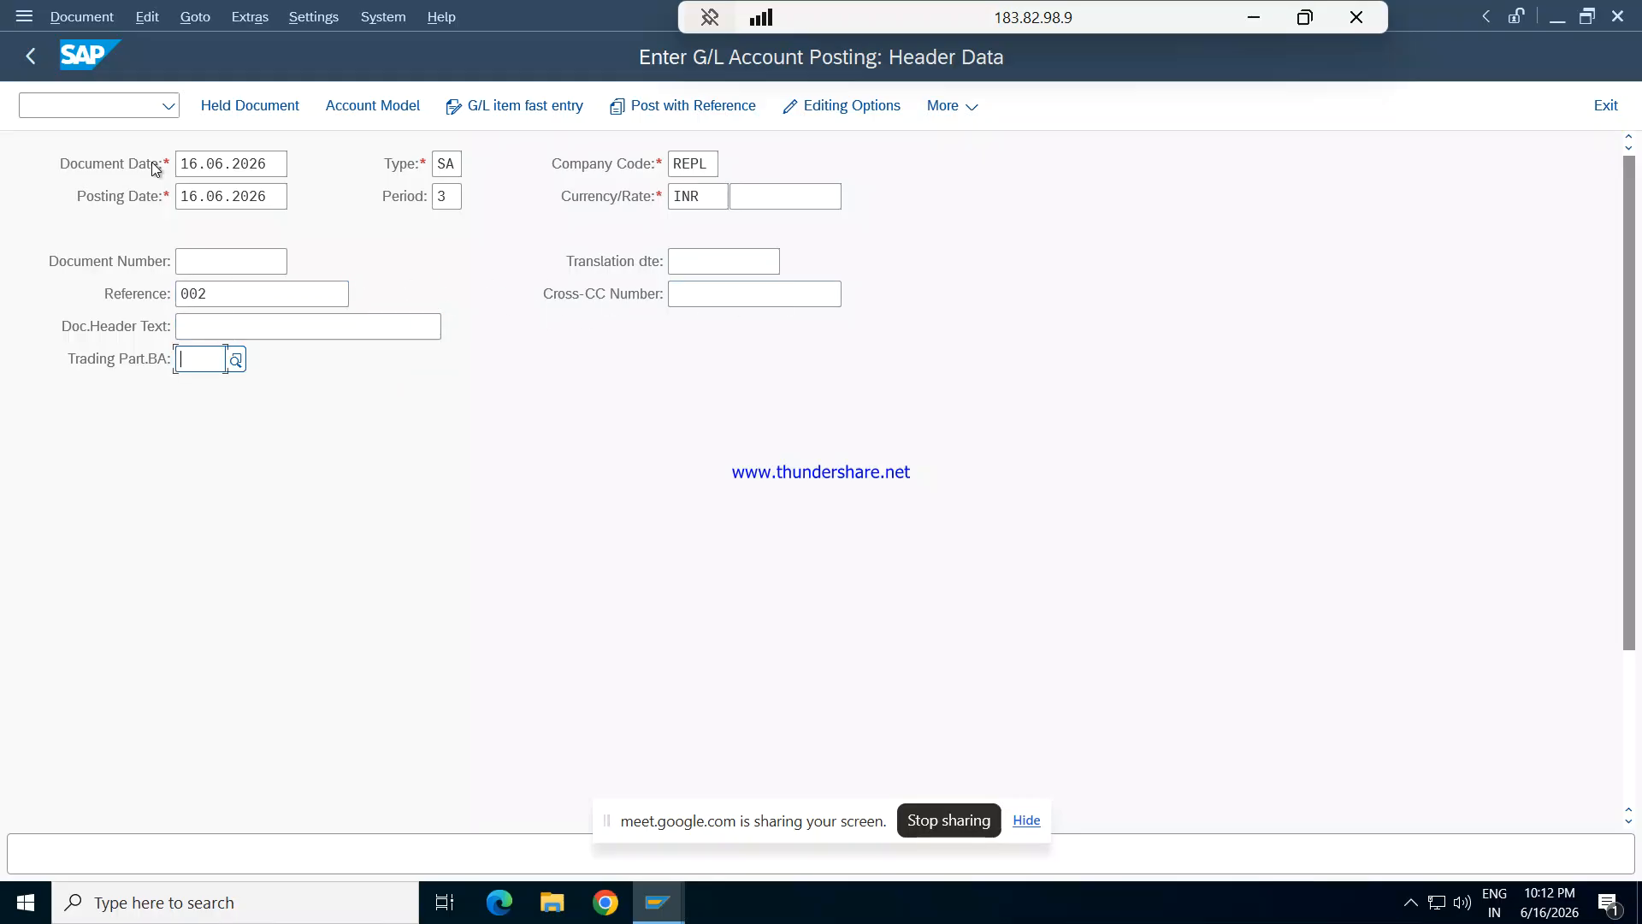
pyautogui.press('Return')
pyautogui.press('Tab')
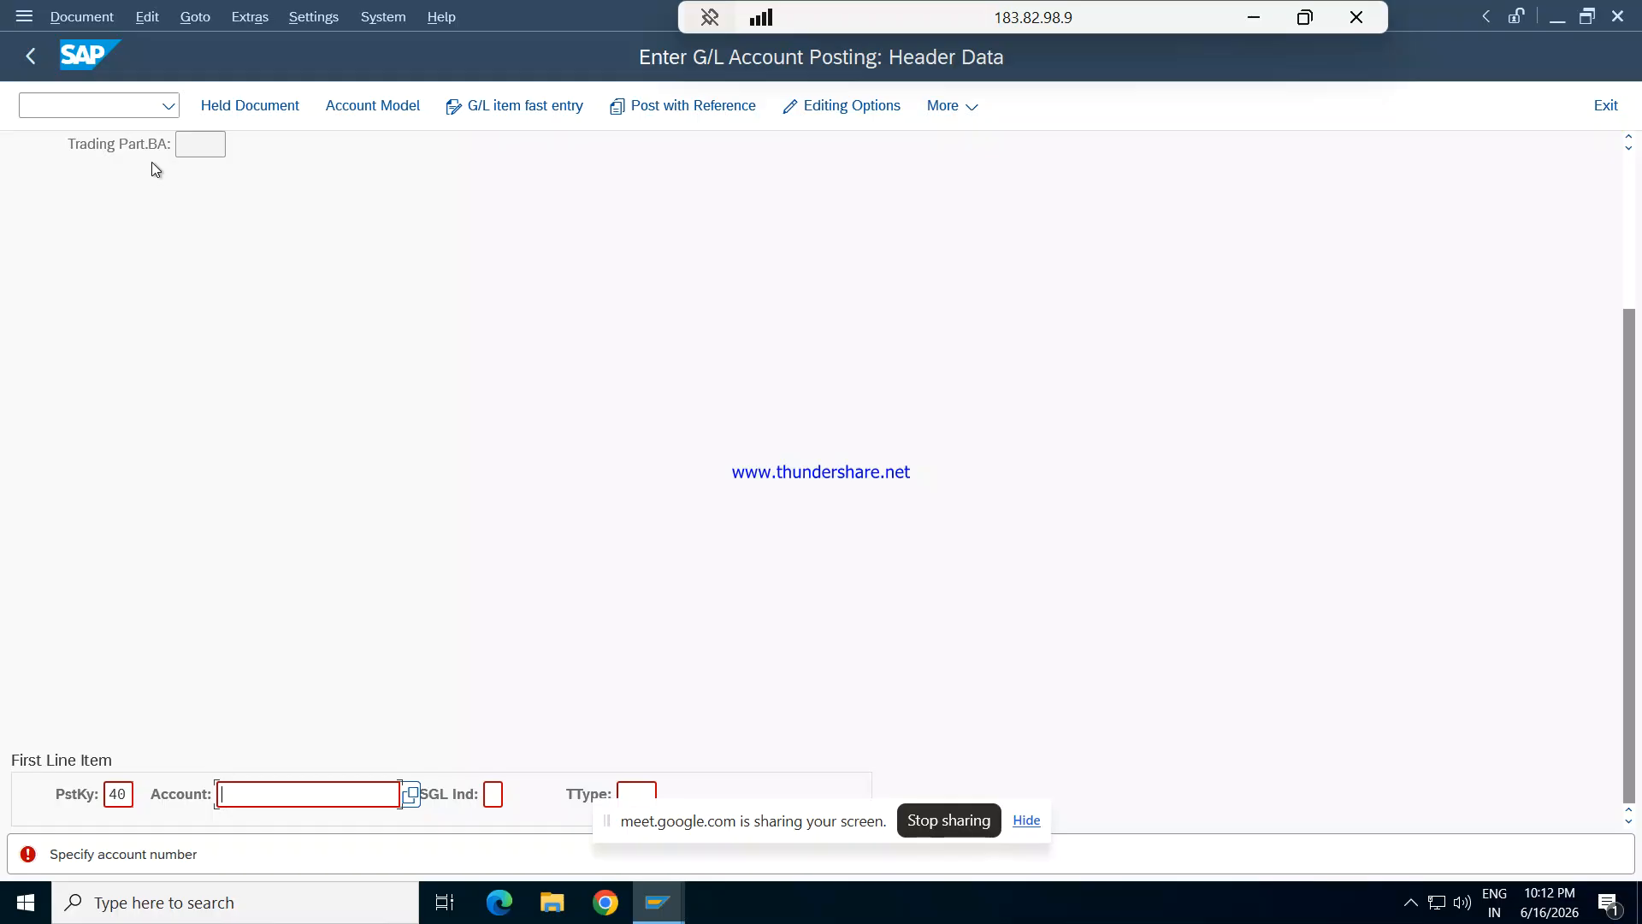
pyautogui.press('F4')
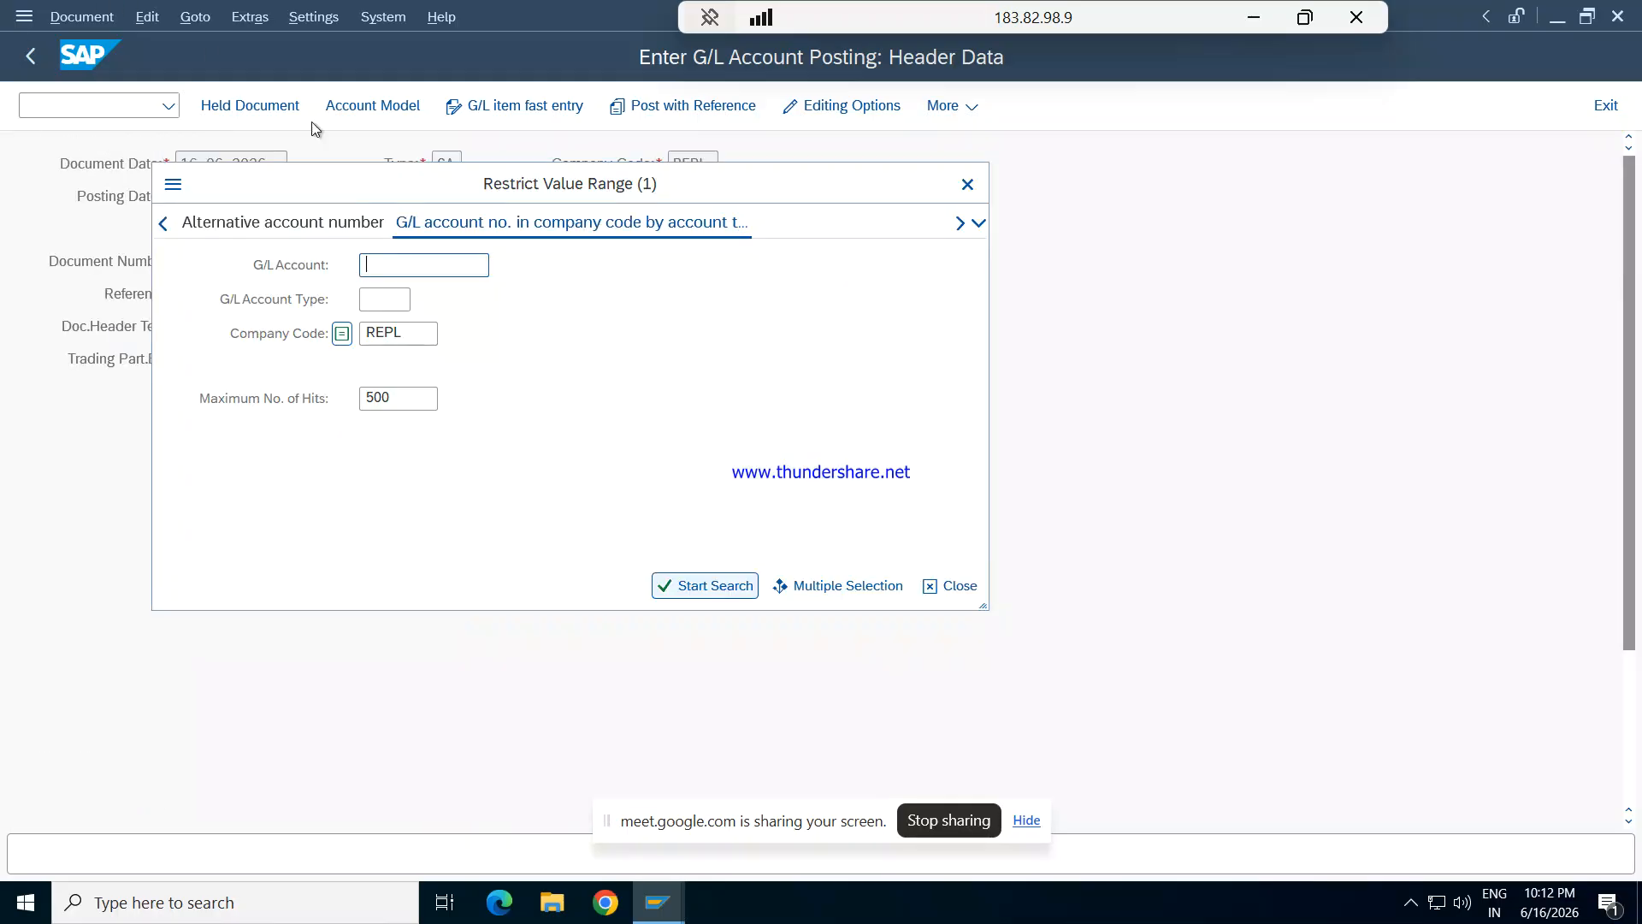
pyautogui.press('Return')
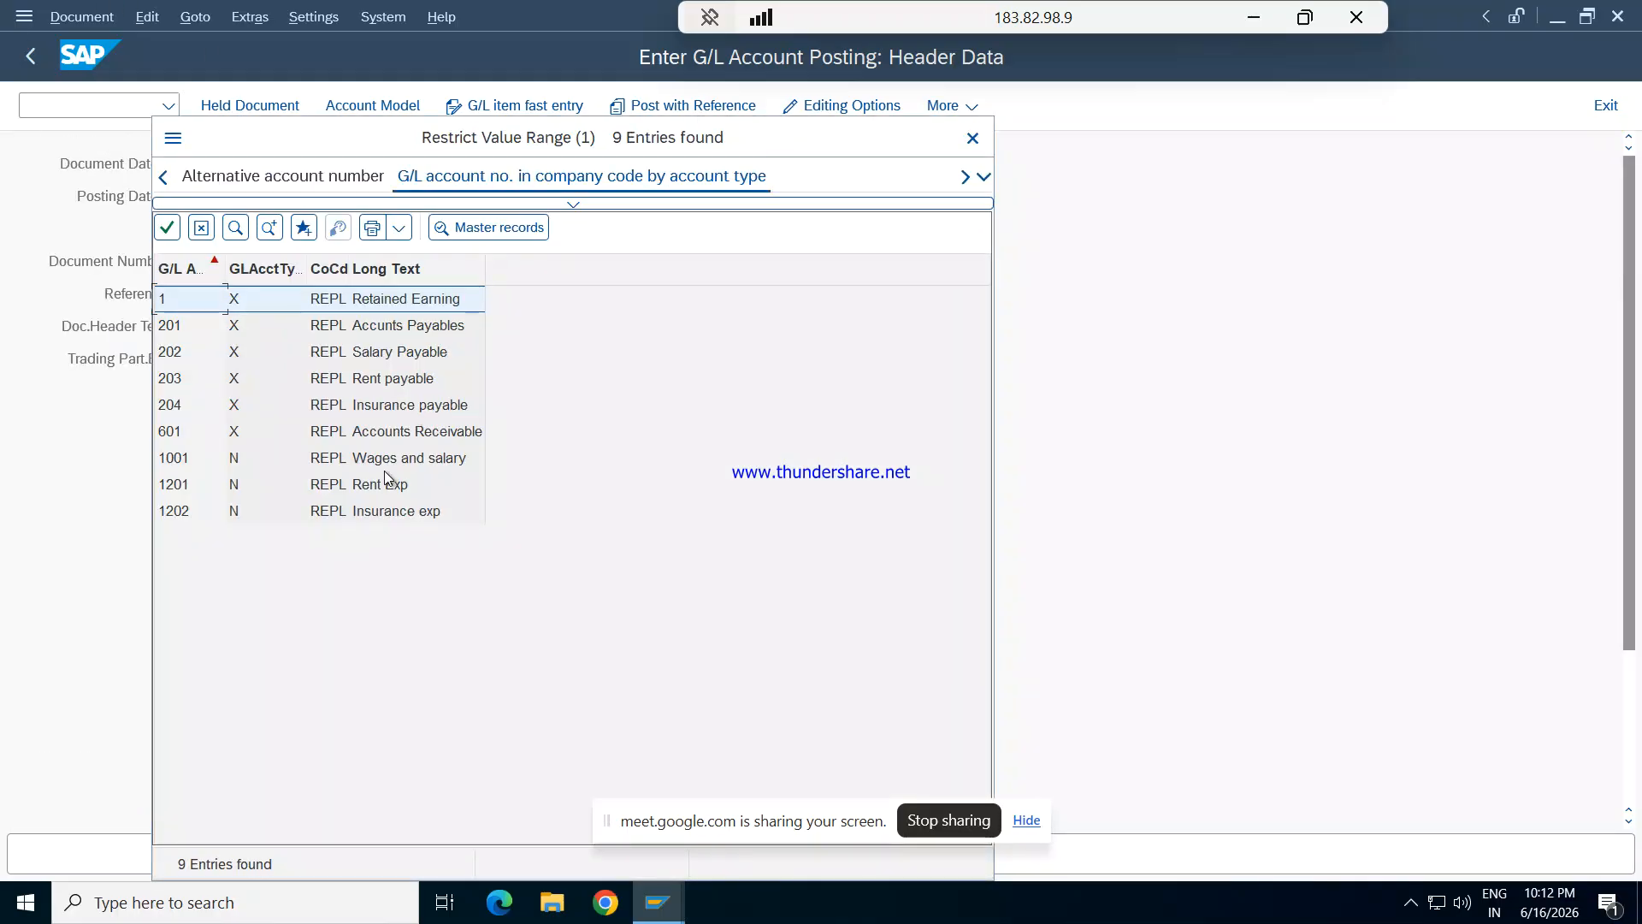
pyautogui.doubleClick(377, 481)
pyautogui.press('Tab')
pyautogui.press('Return')
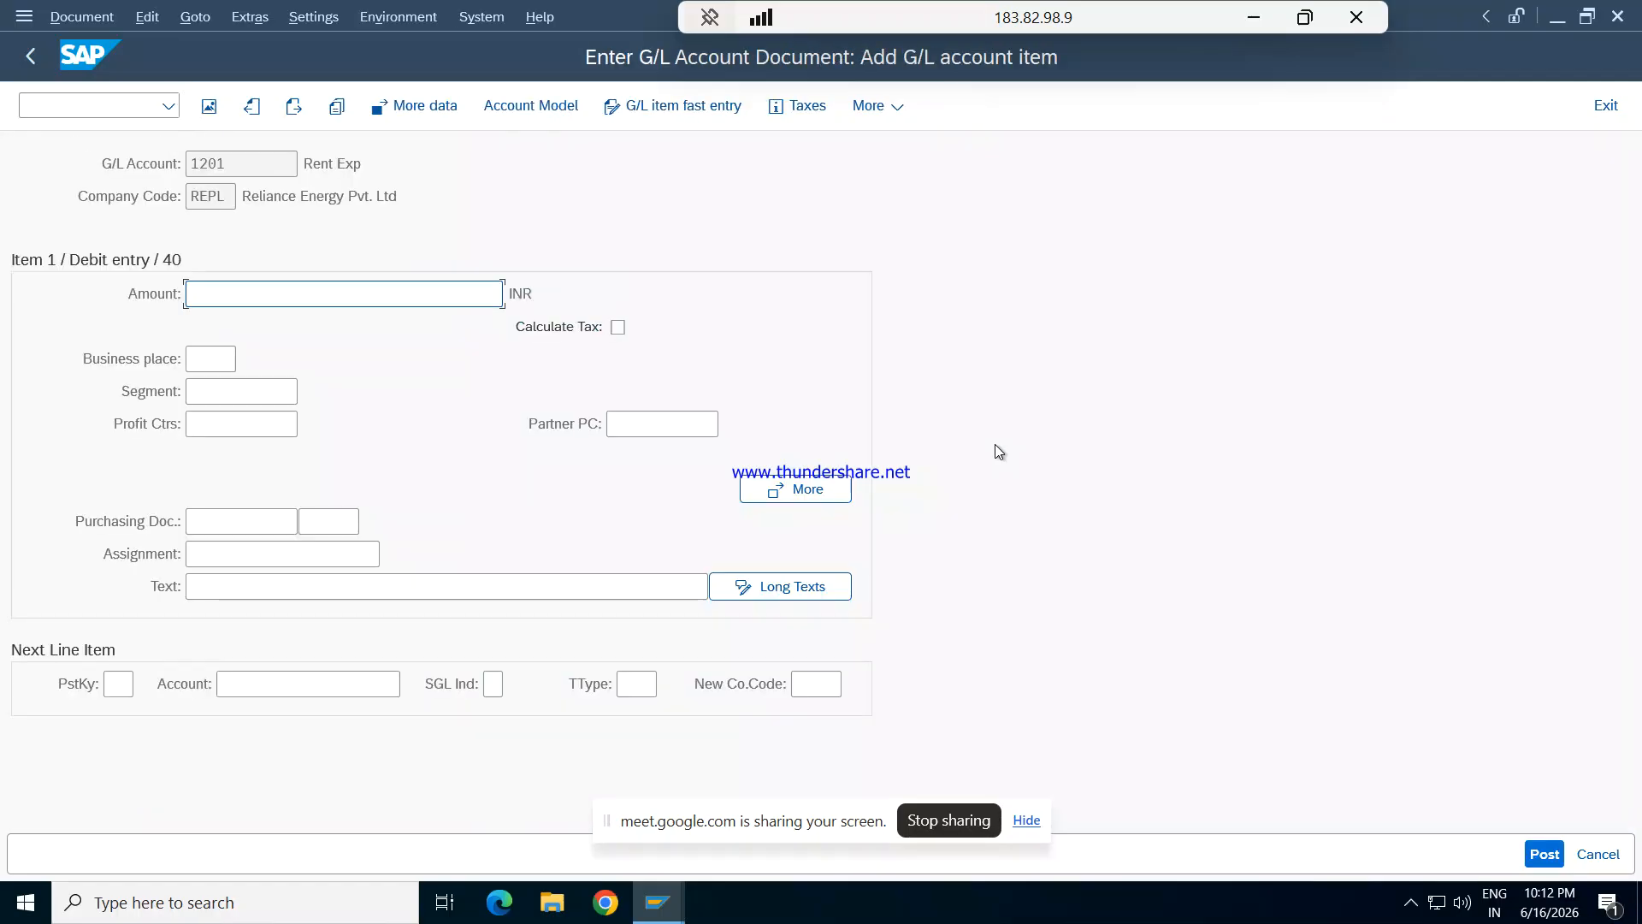
# - Enter amount 20000 and the text "Being rent exp due" for the rent expense debit item
pyautogui.write('20000')
pyautogui.press('Tab')
pyautogui.press('Tab')
pyautogui.press('Tab')
pyautogui.press('Tab')
pyautogui.press('Tab')
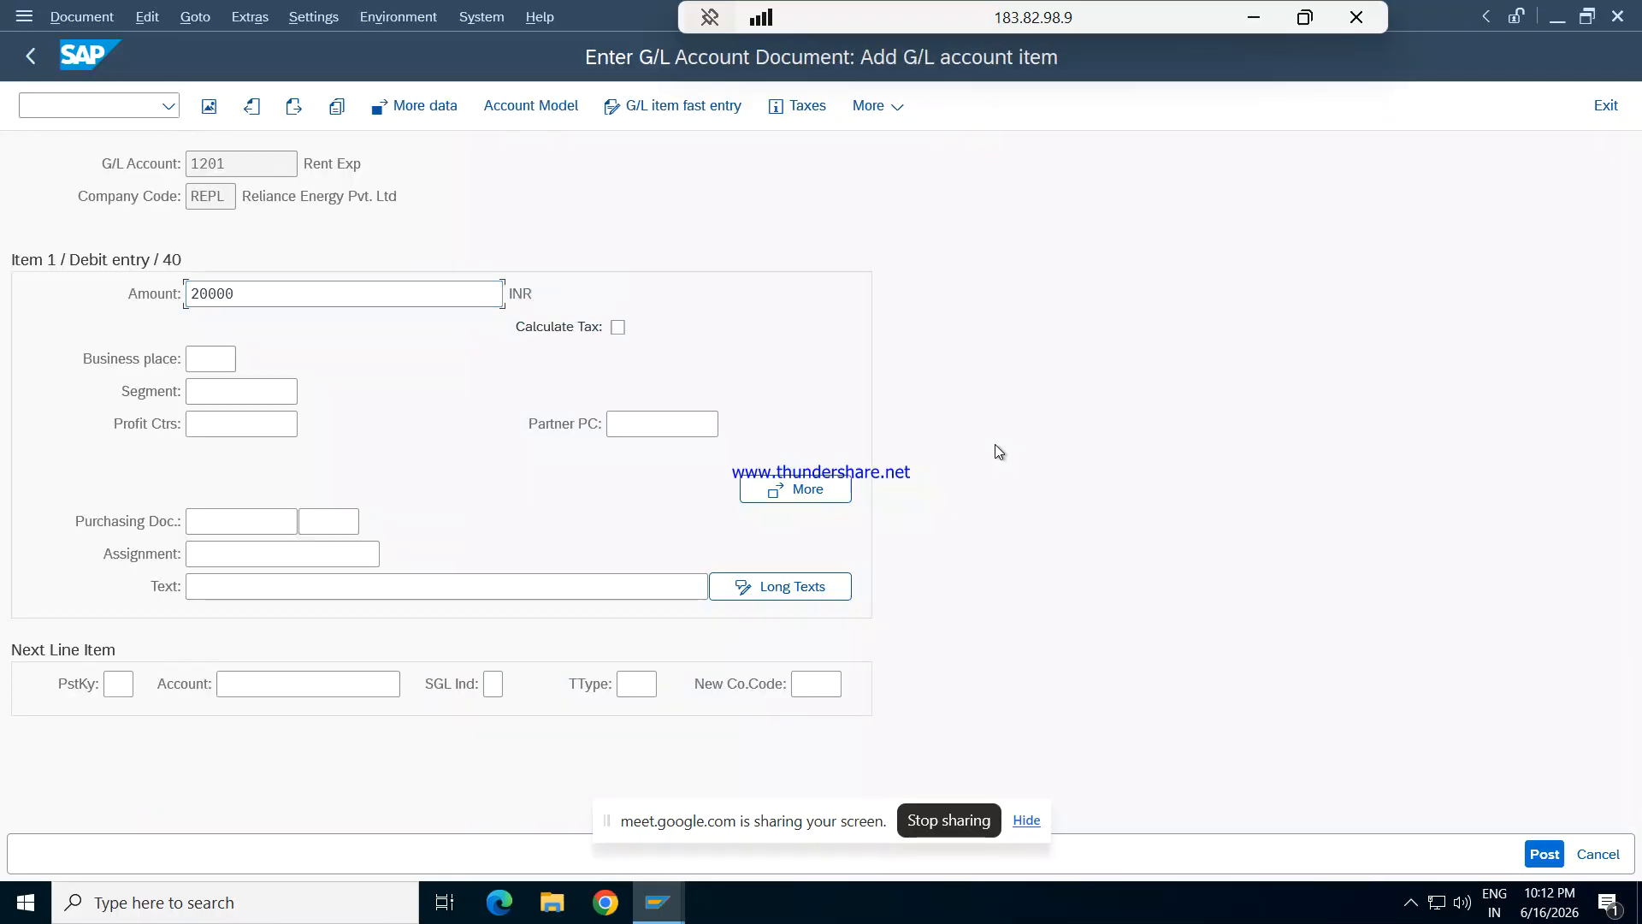
pyautogui.press('Tab')
pyautogui.press('Tab')
pyautogui.press('Tab')
pyautogui.press('Tab')
pyautogui.write('Being rent ')
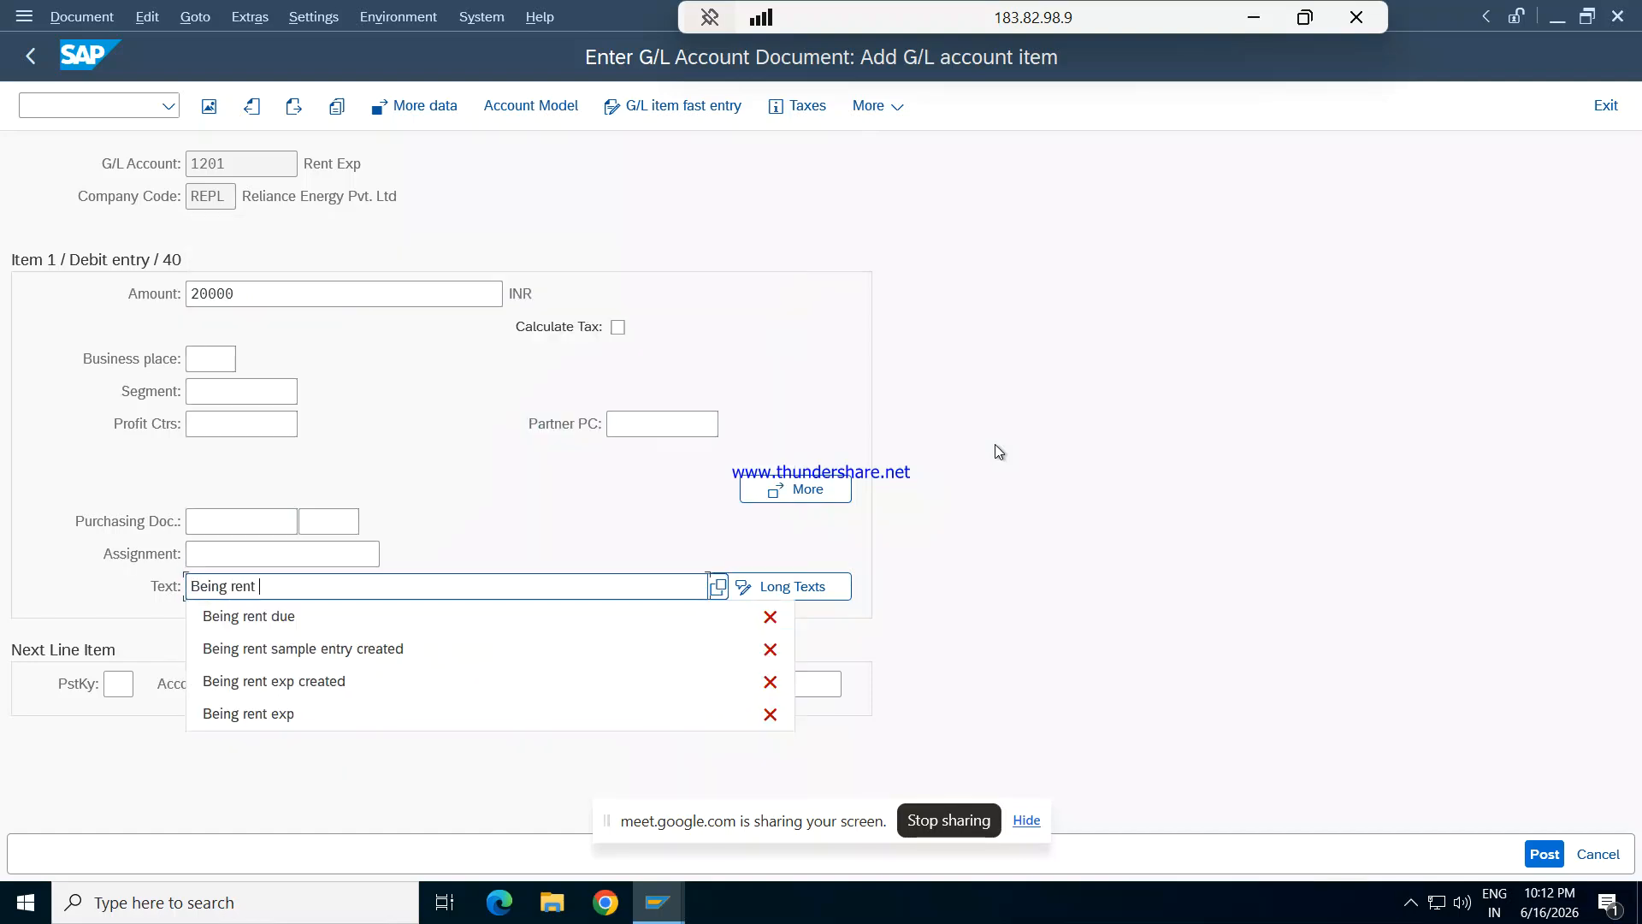
pyautogui.write('exp ')
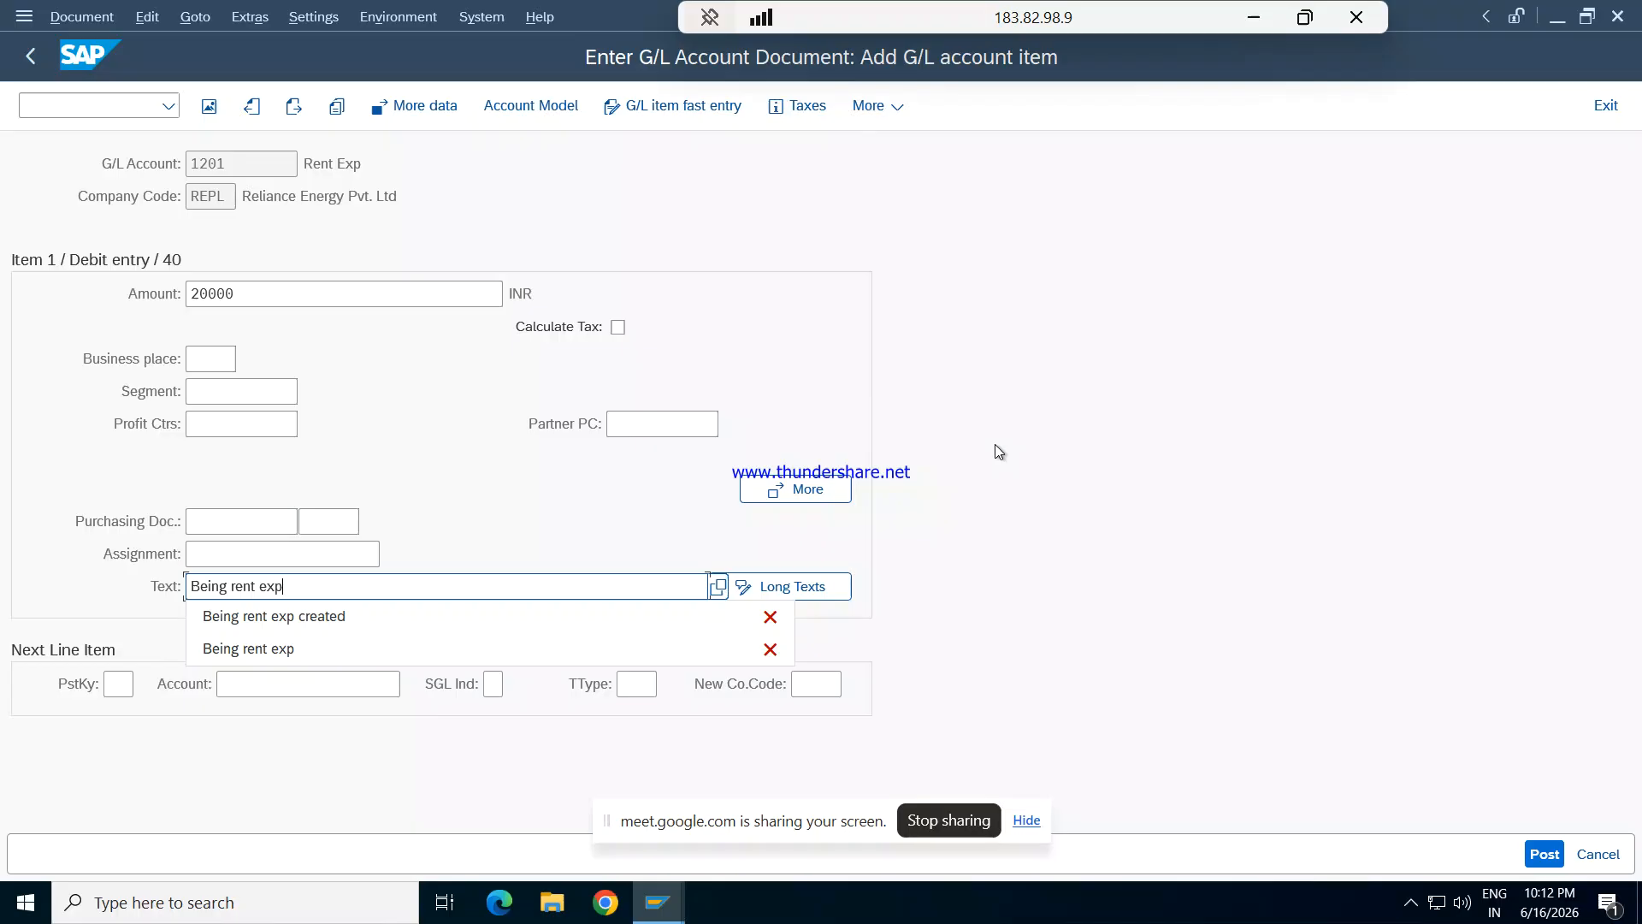
pyautogui.write('due')
pyautogui.press('Tab')
pyautogui.press('Tab')
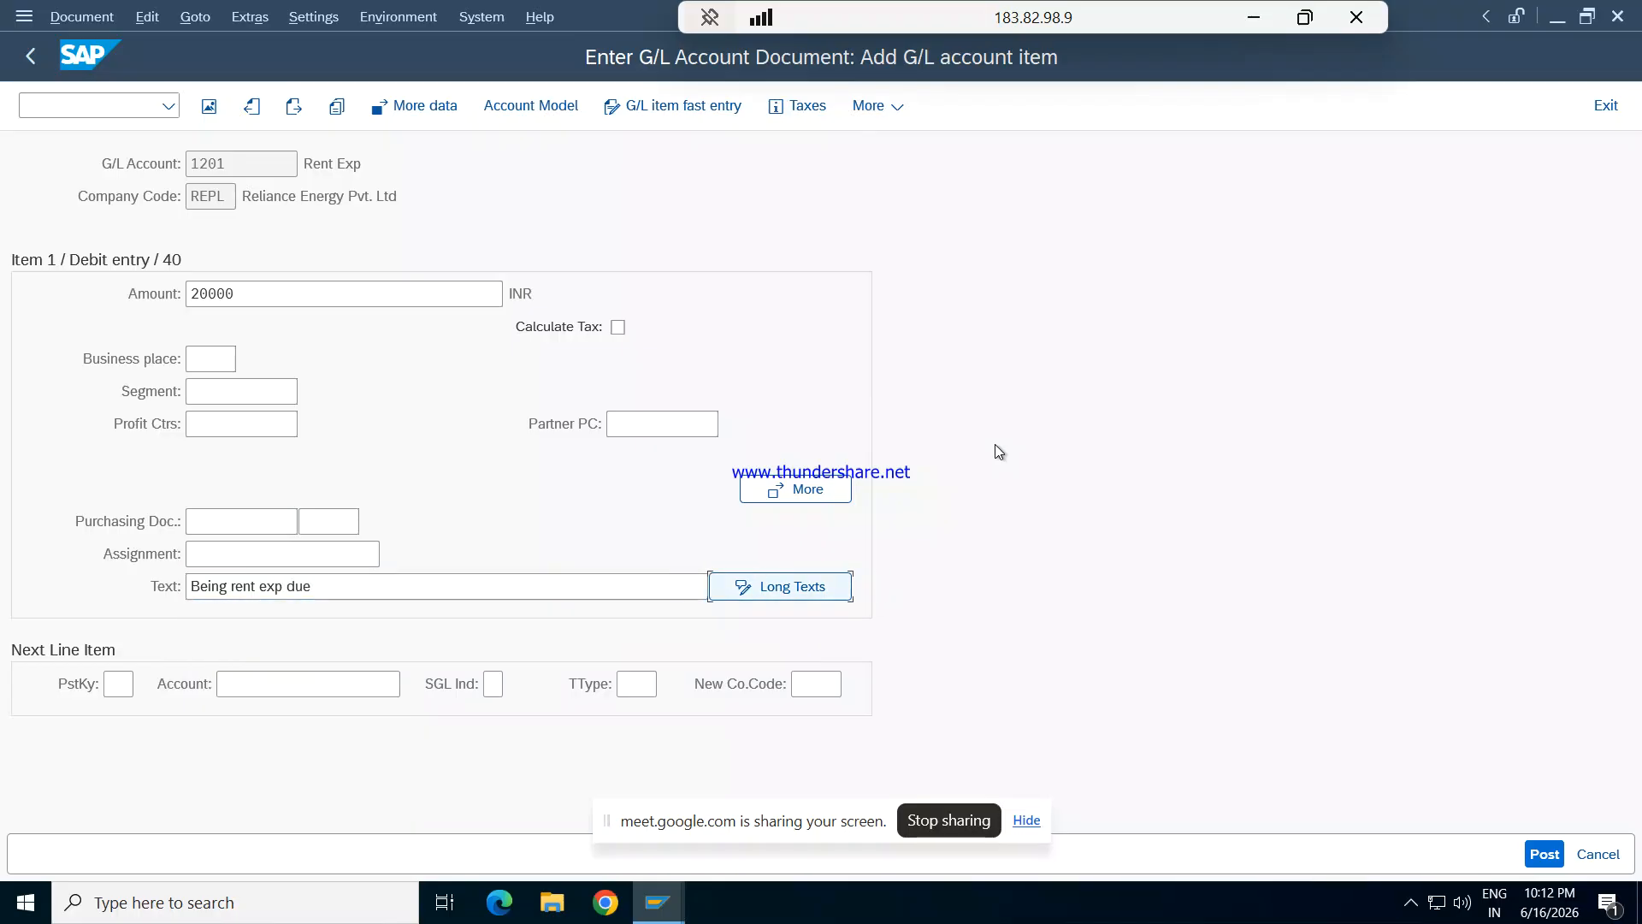
# - Look up G/L account 203 Rent payable for the next line item with posting key 50 and open that item
pyautogui.write('40')
pyautogui.press('Tab')
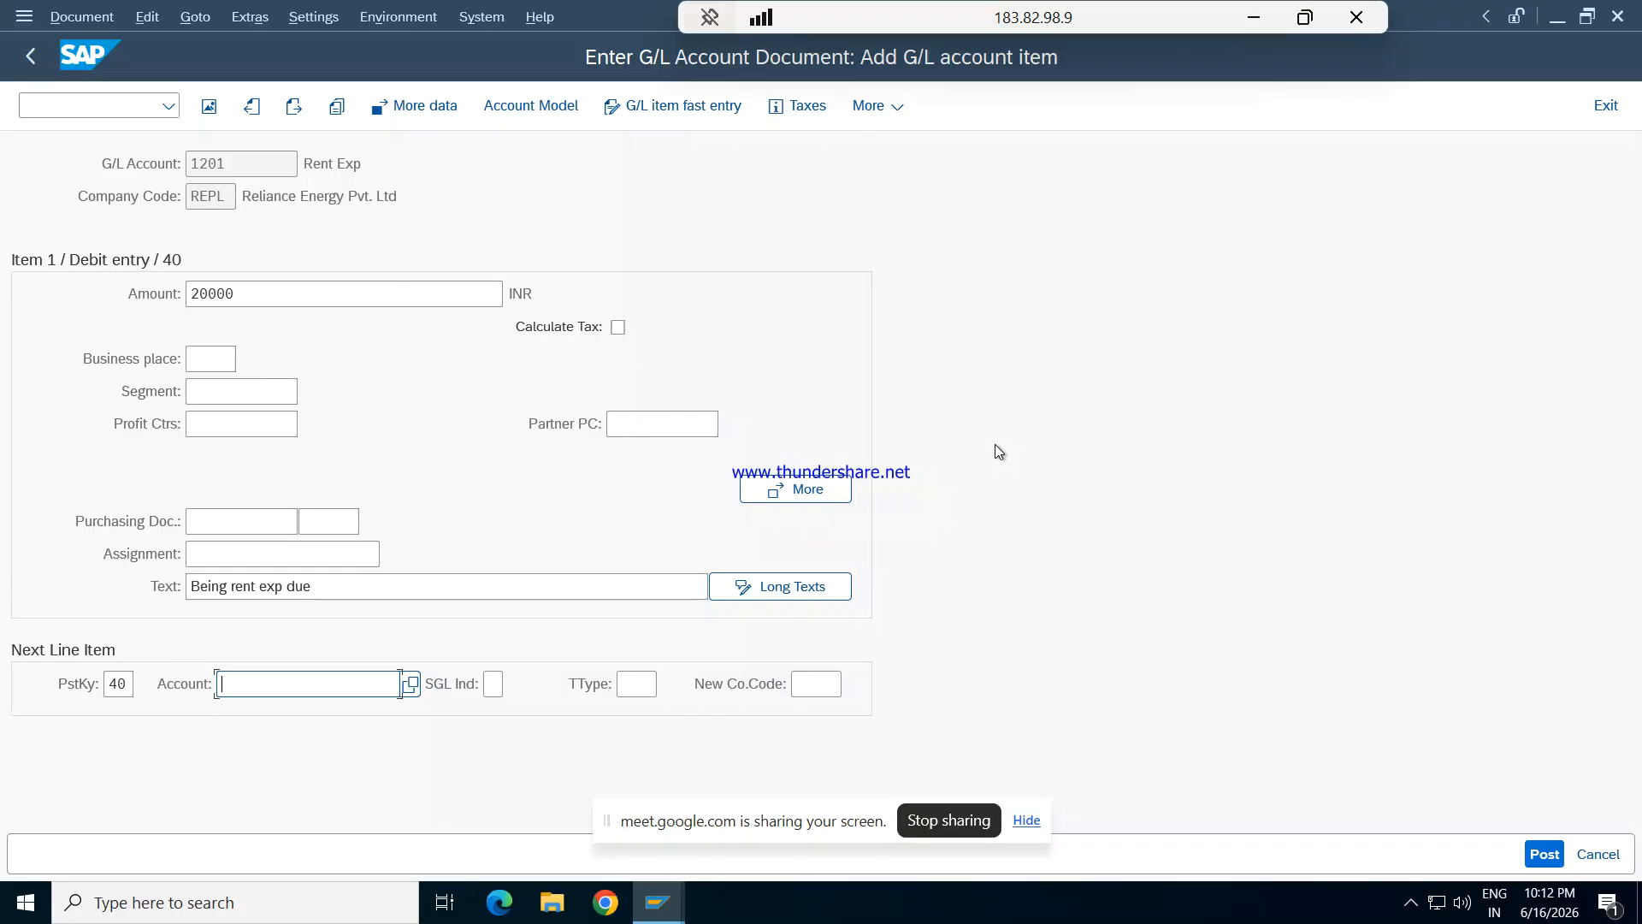
pyautogui.hotkey('shift', 'Tab')
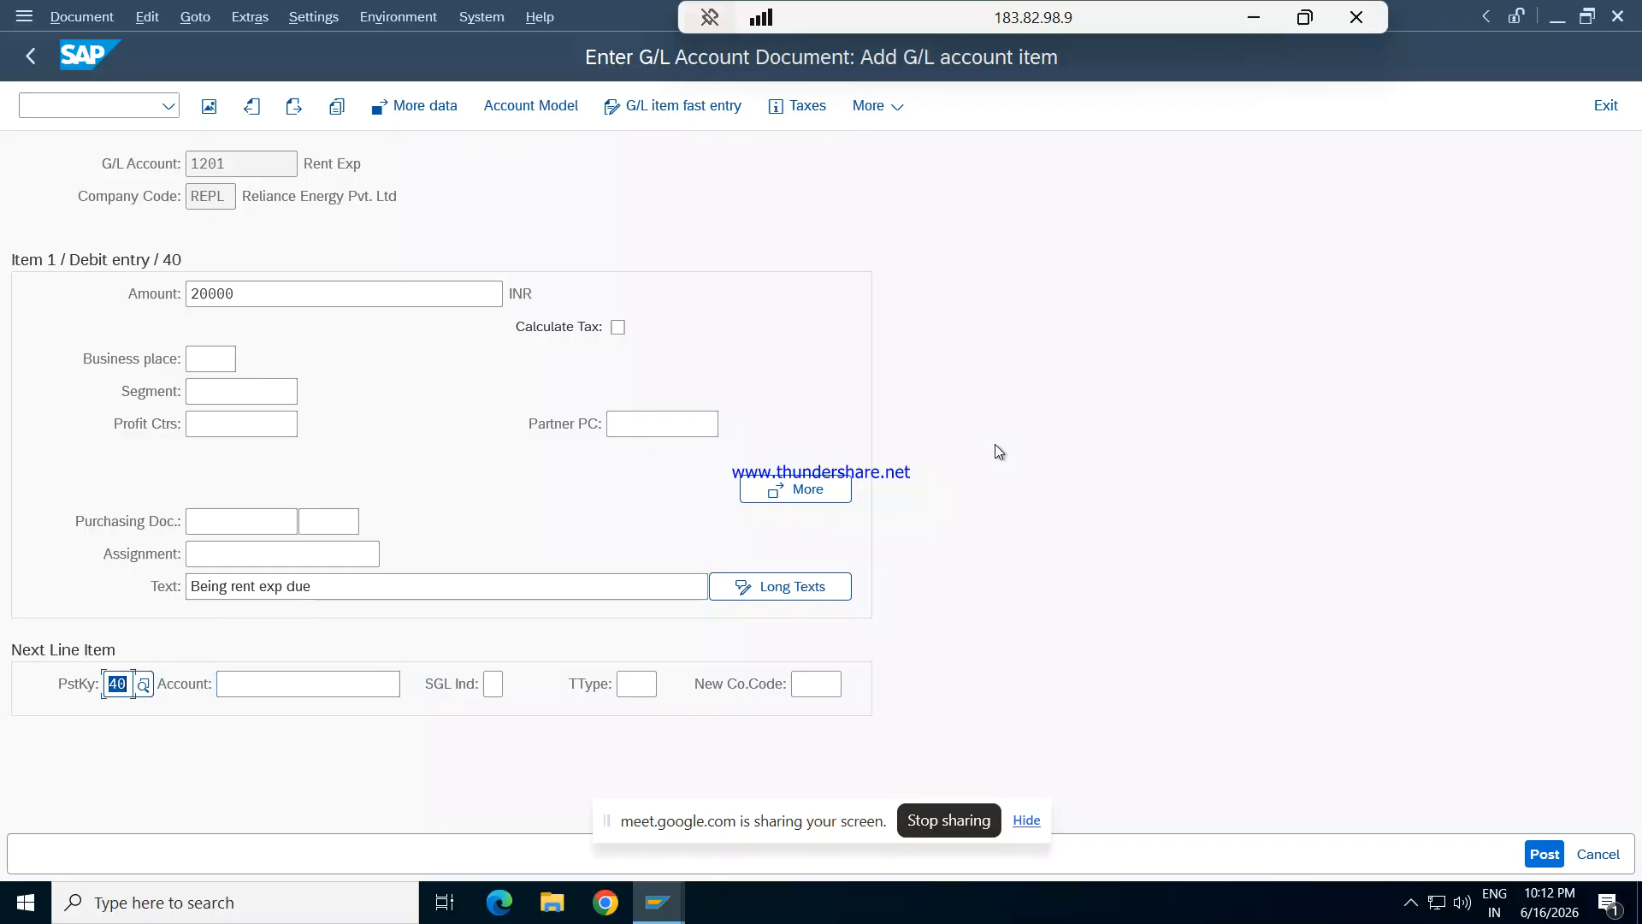
pyautogui.write('50')
pyautogui.press('Tab')
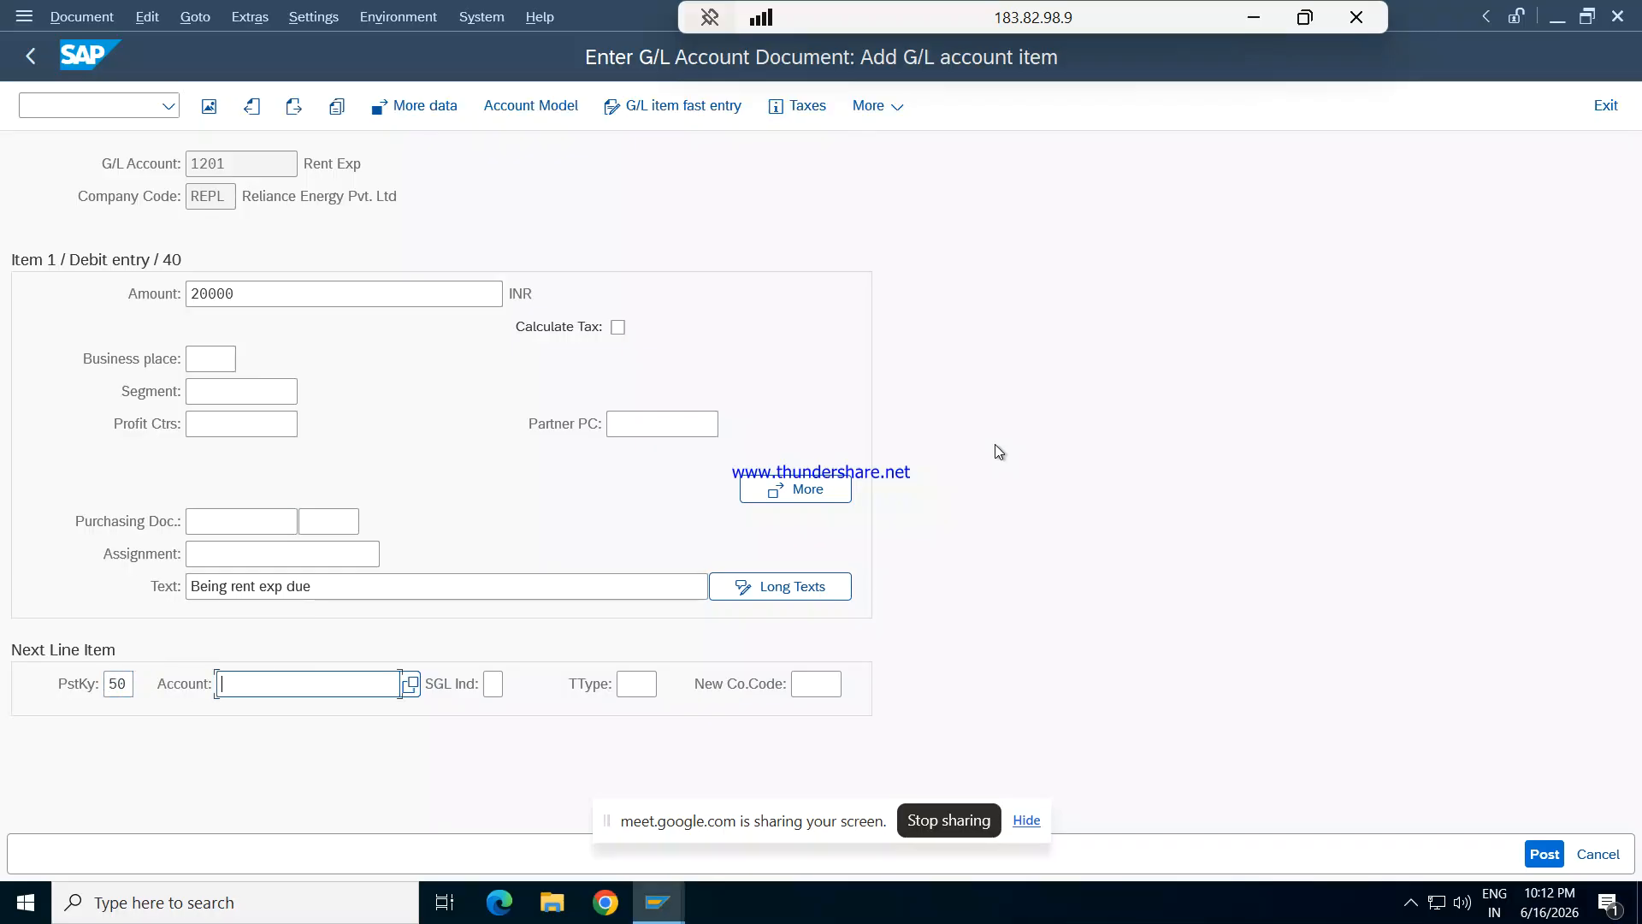
pyautogui.click(412, 684)
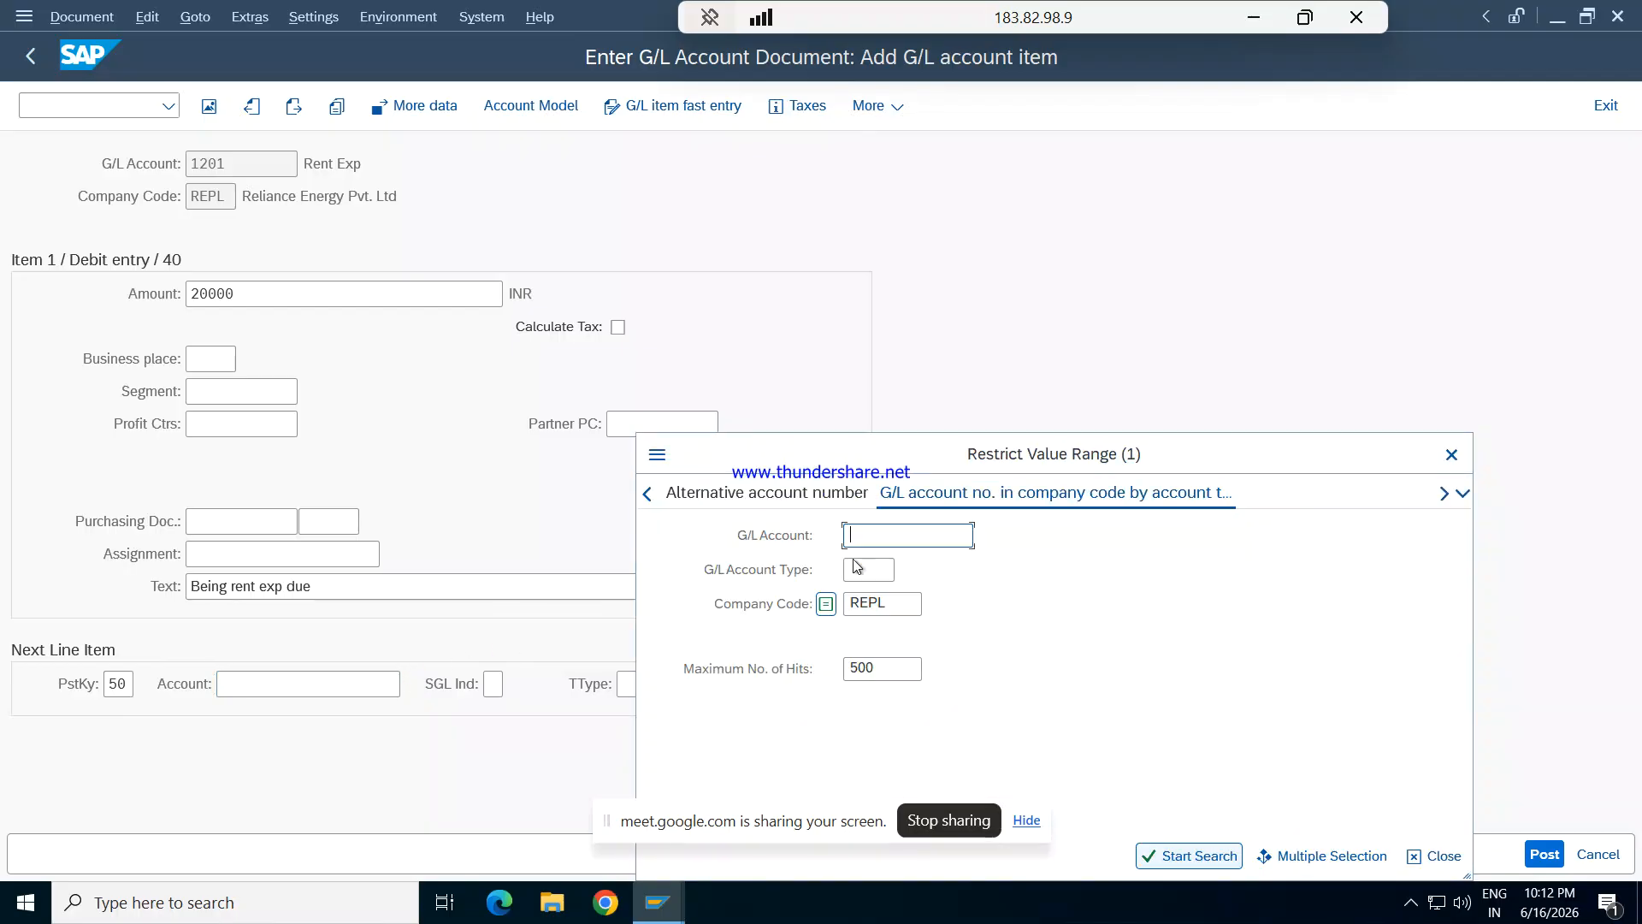
pyautogui.press('Return')
pyautogui.press('Down')
pyautogui.press('Down')
pyautogui.press('Down')
pyautogui.press('Return')
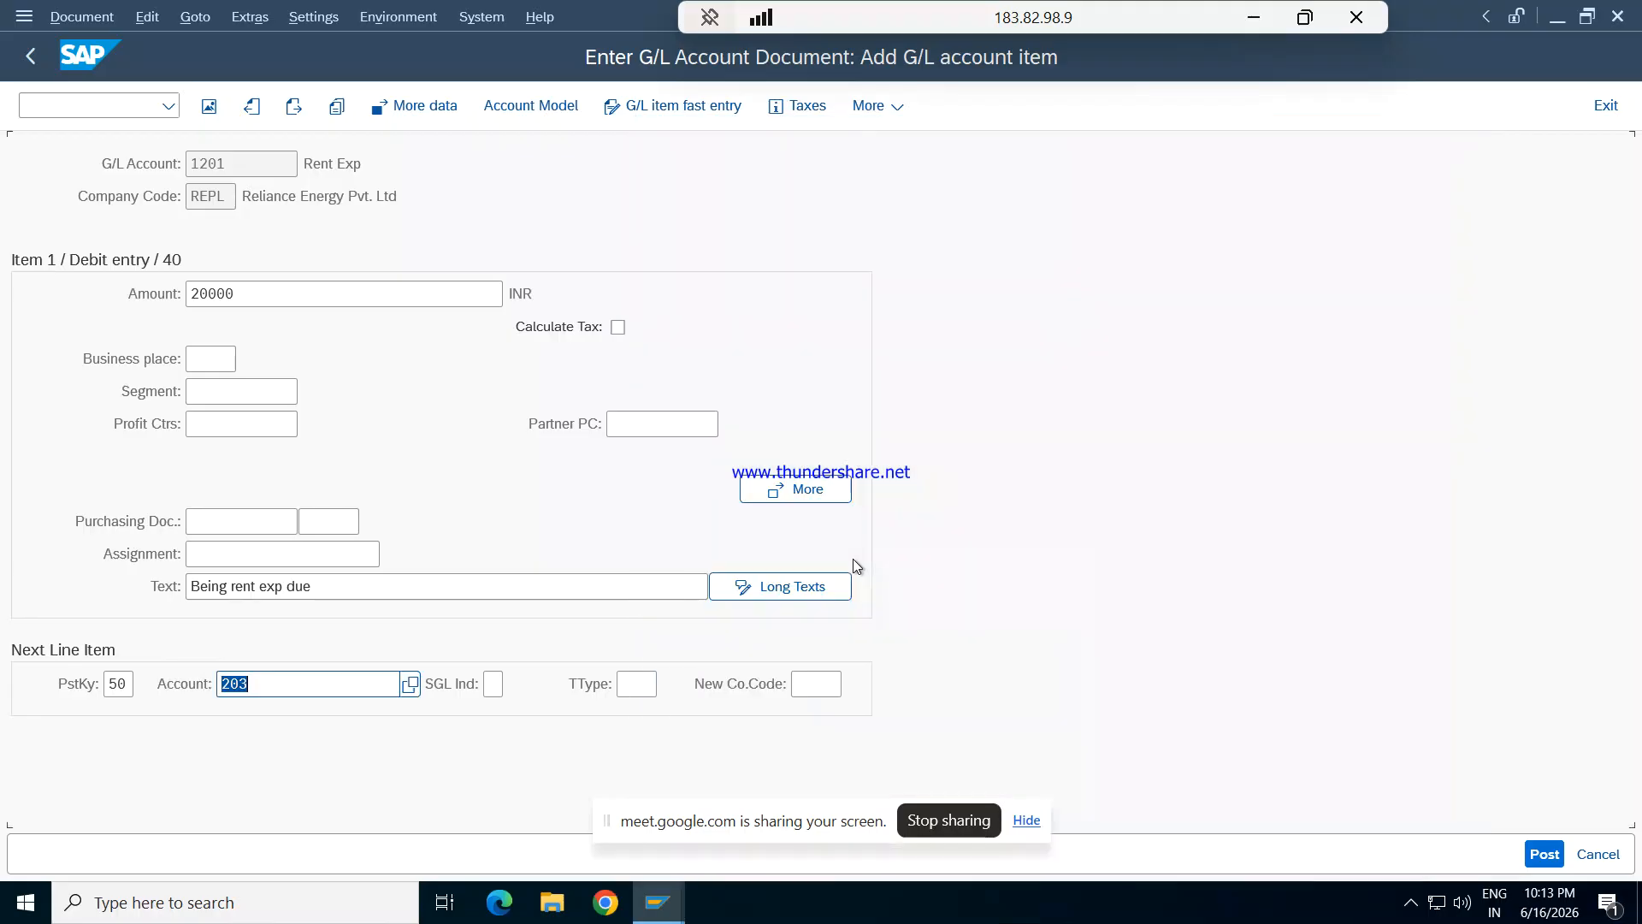
pyautogui.press('Return')
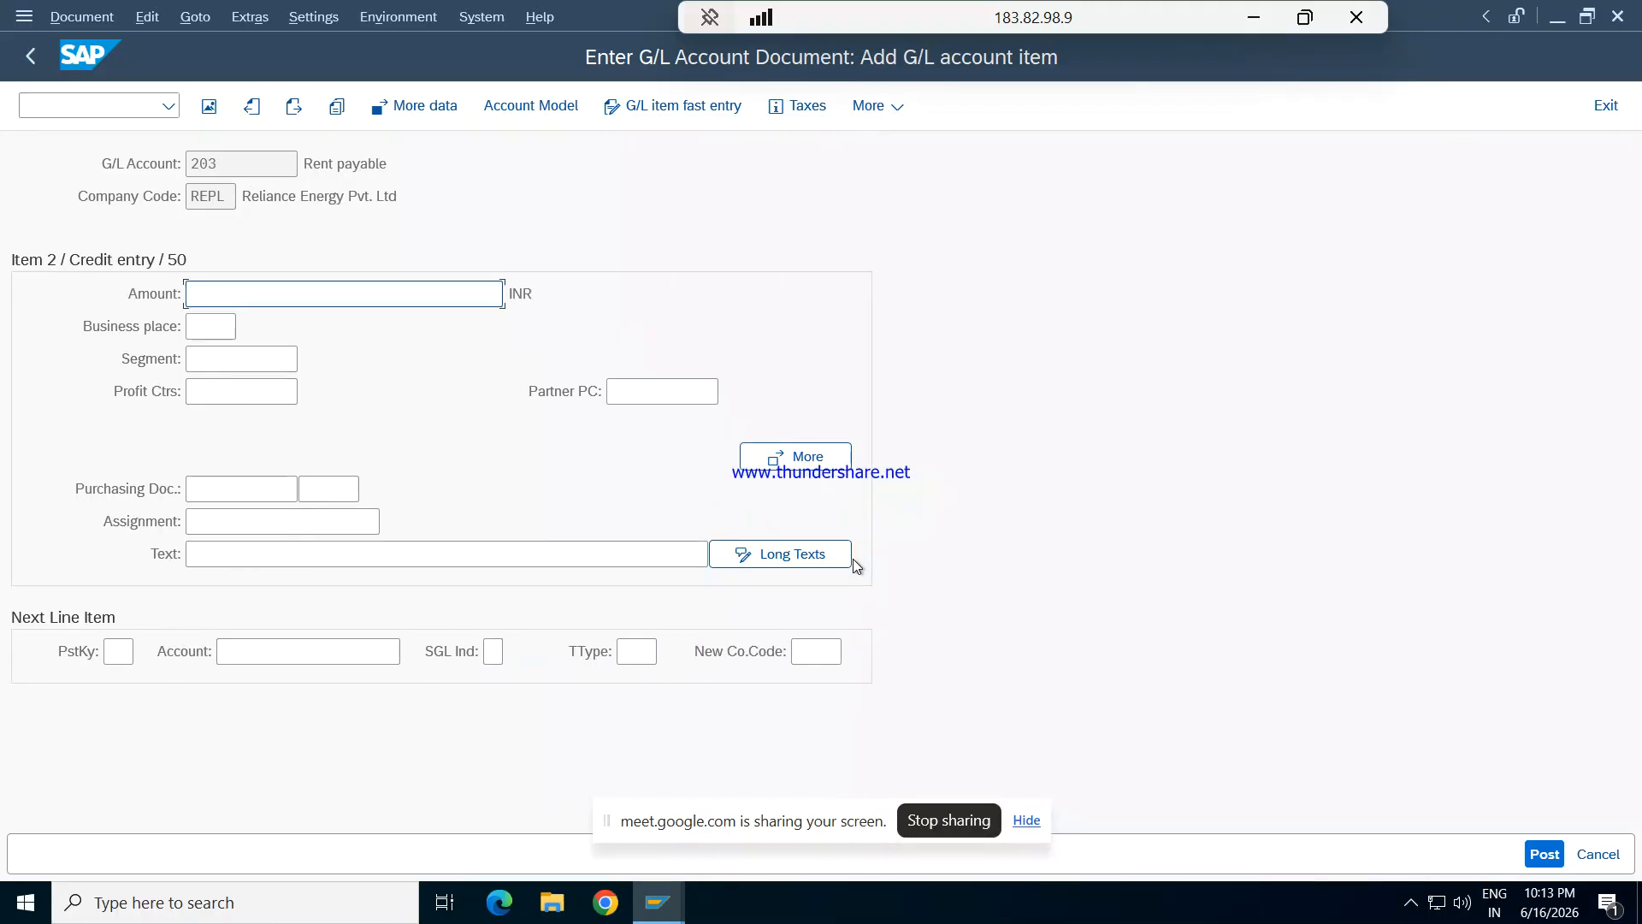
# - Fill the rent payable credit item with * as the amount and + as the text to copy the debit item's values
pyautogui.write('+')
pyautogui.press('BackSpace')
pyautogui.write('*')
pyautogui.press('Tab')
pyautogui.press('Tab')
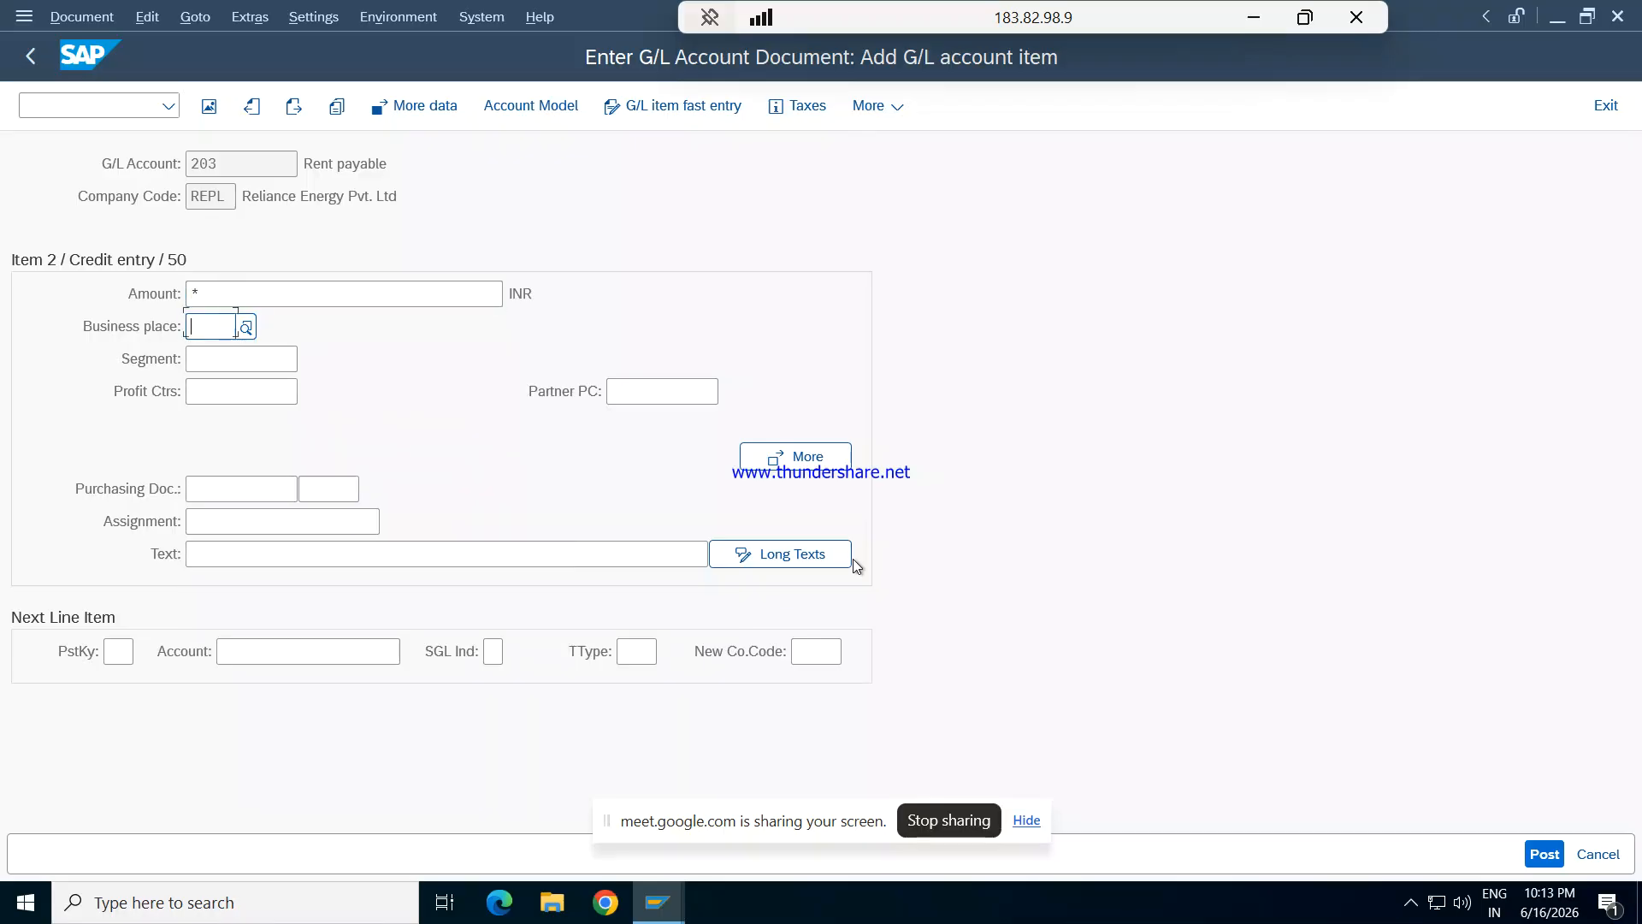
pyautogui.press('Tab')
pyautogui.press('Tab')
pyautogui.press('Tab')
pyautogui.press('Tab')
pyautogui.press('Tab')
pyautogui.press('Tab')
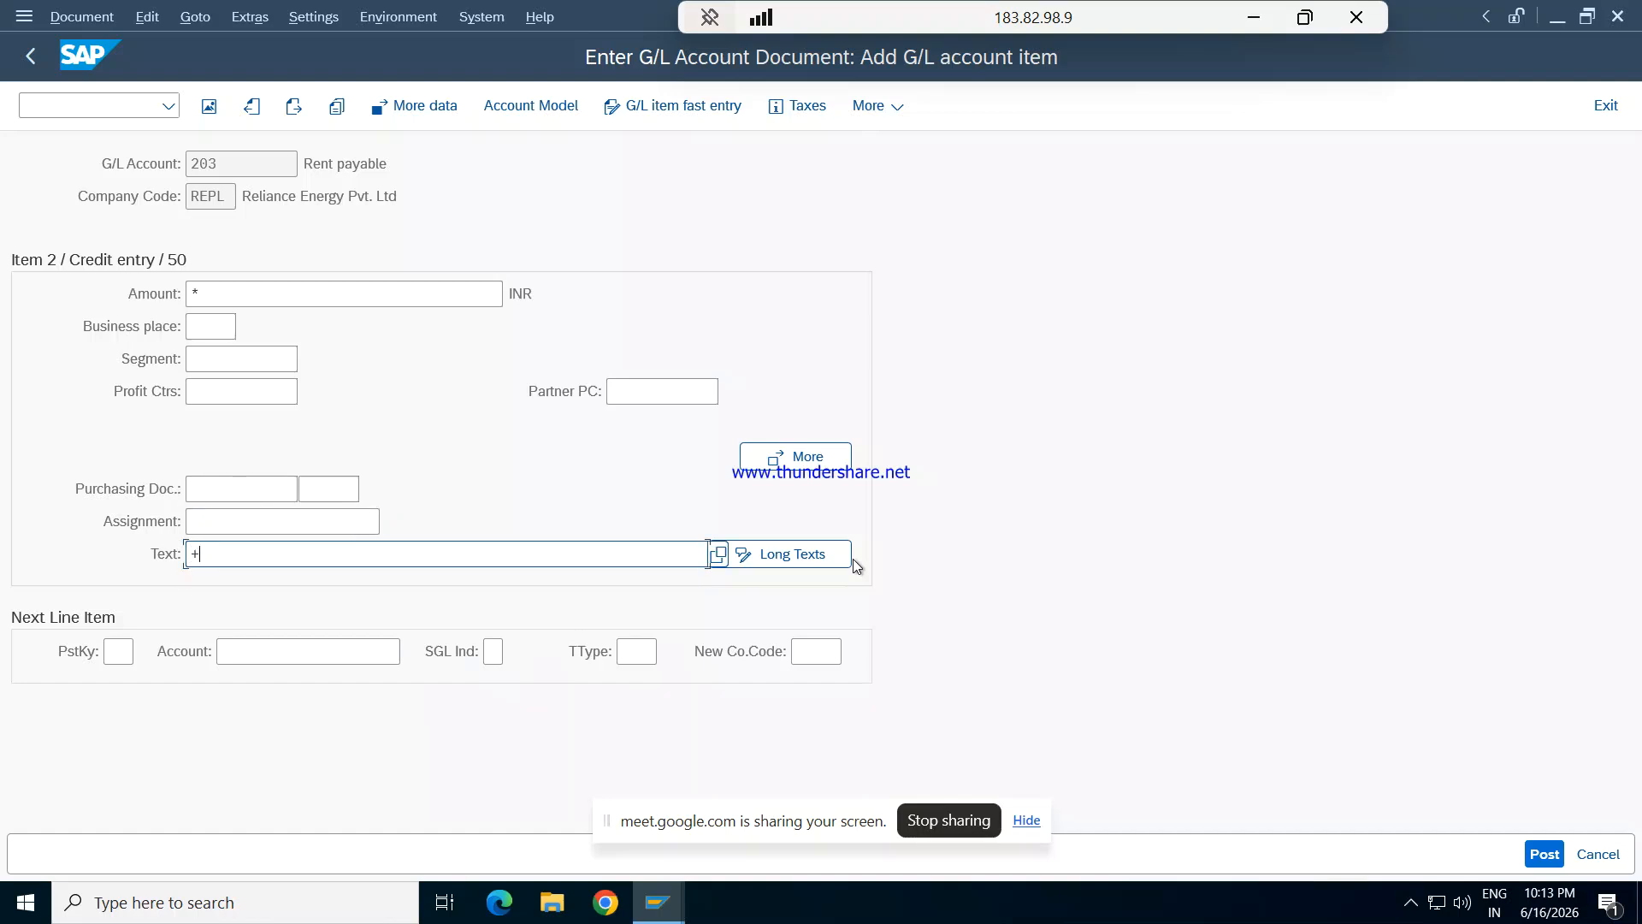
pyautogui.write('+')
pyautogui.press('Return')
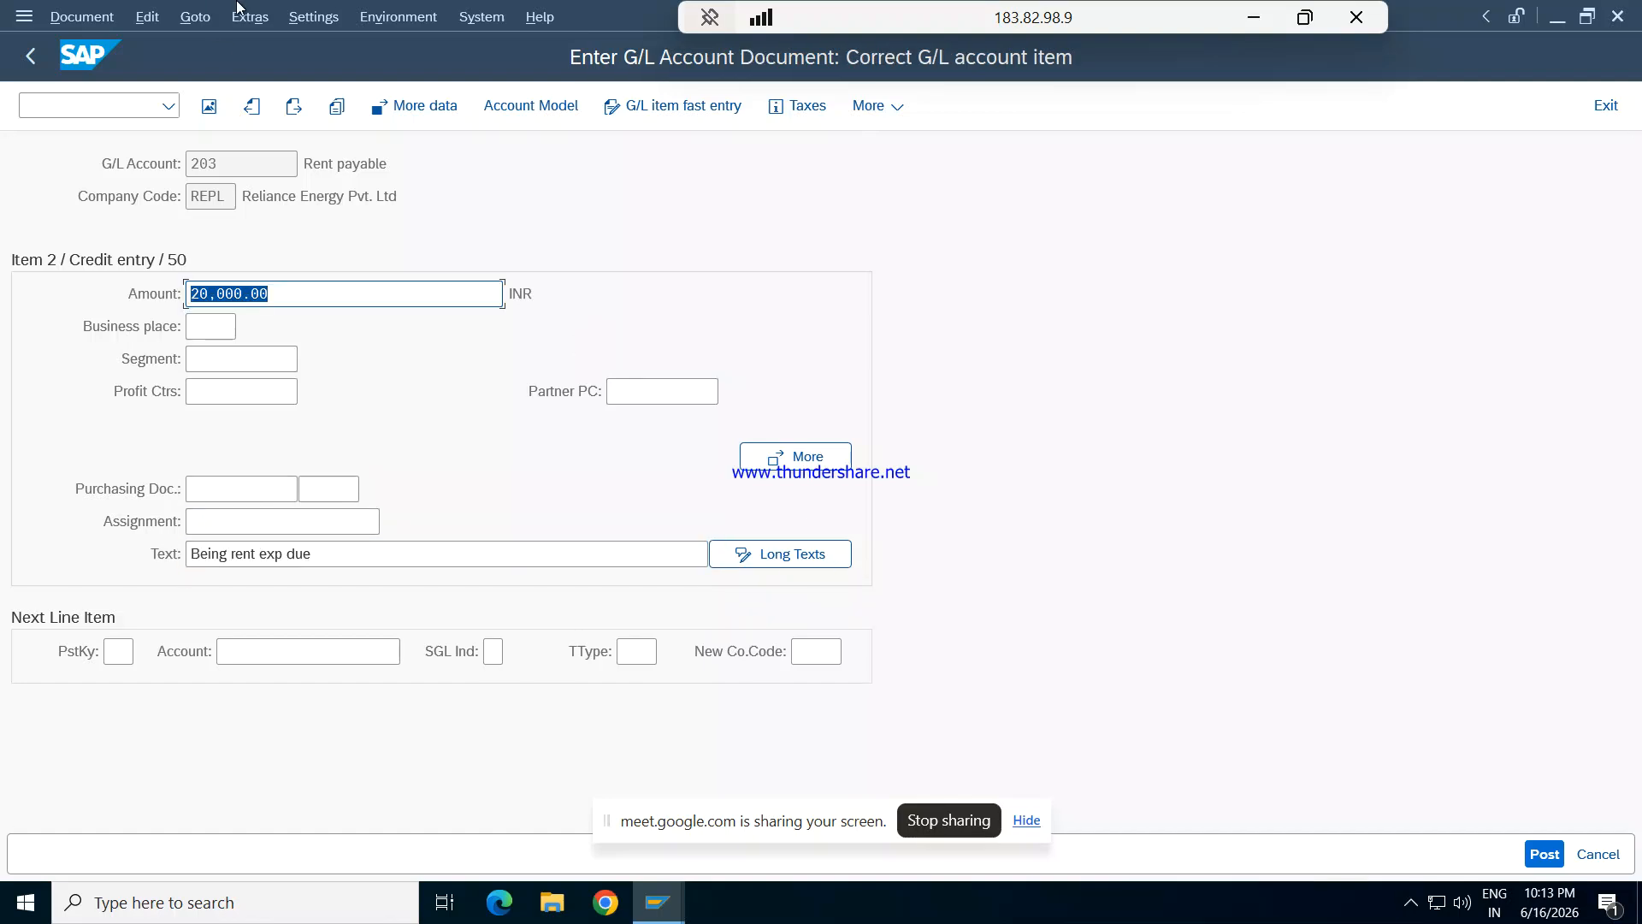
# - Simulate the rent expense document and try to post it from the overview
pyautogui.click(85, 18)
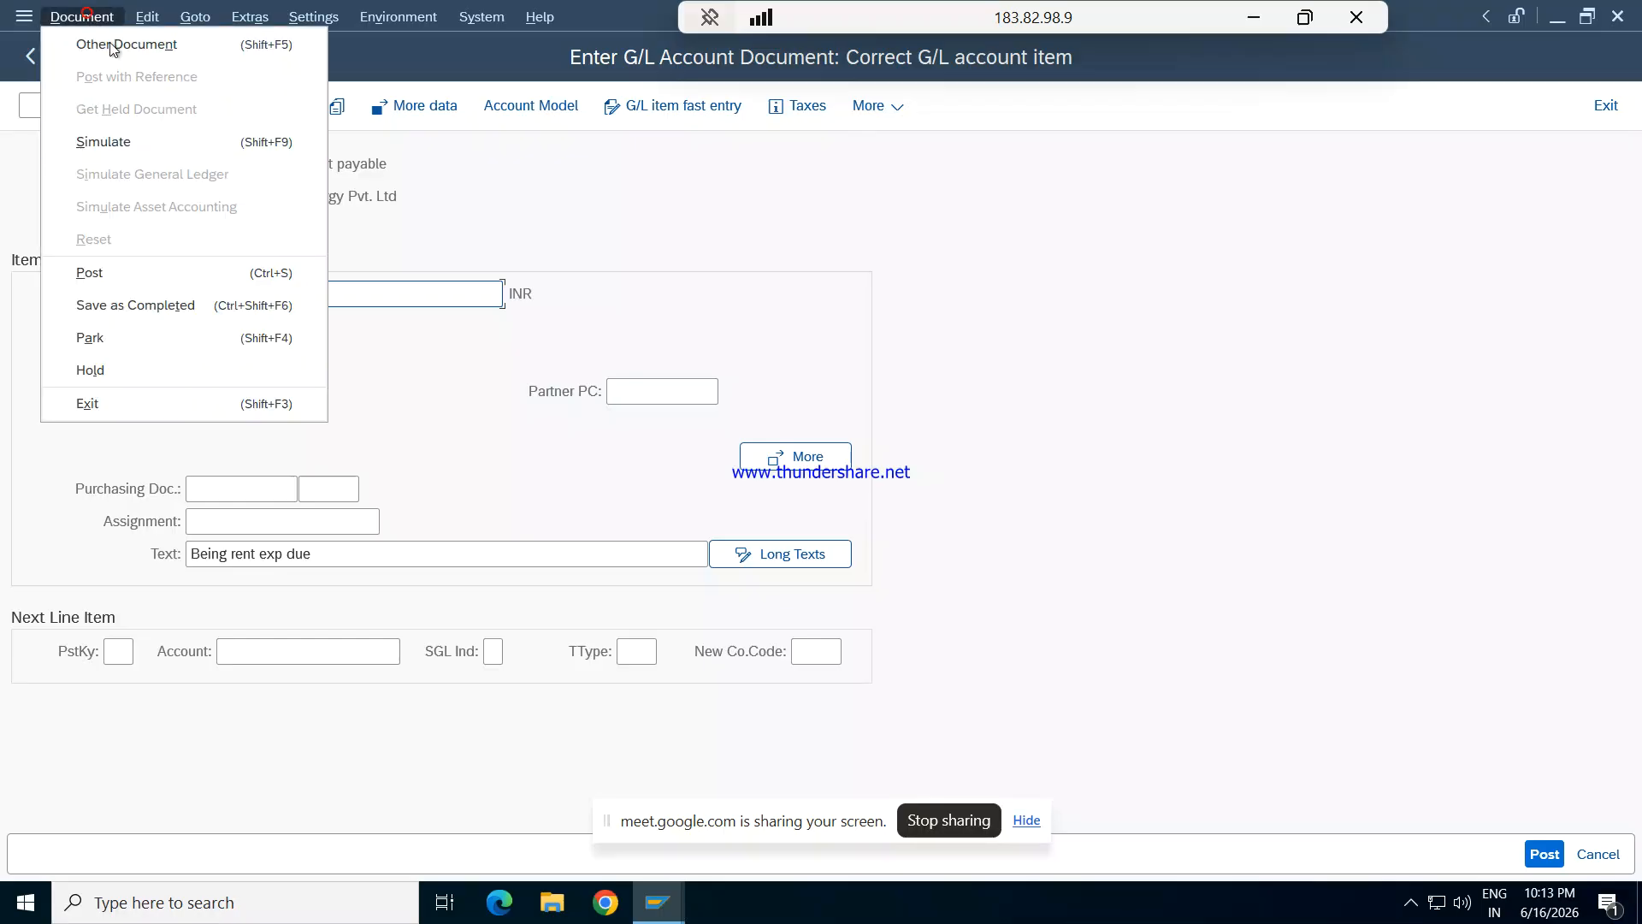
pyautogui.click(113, 143)
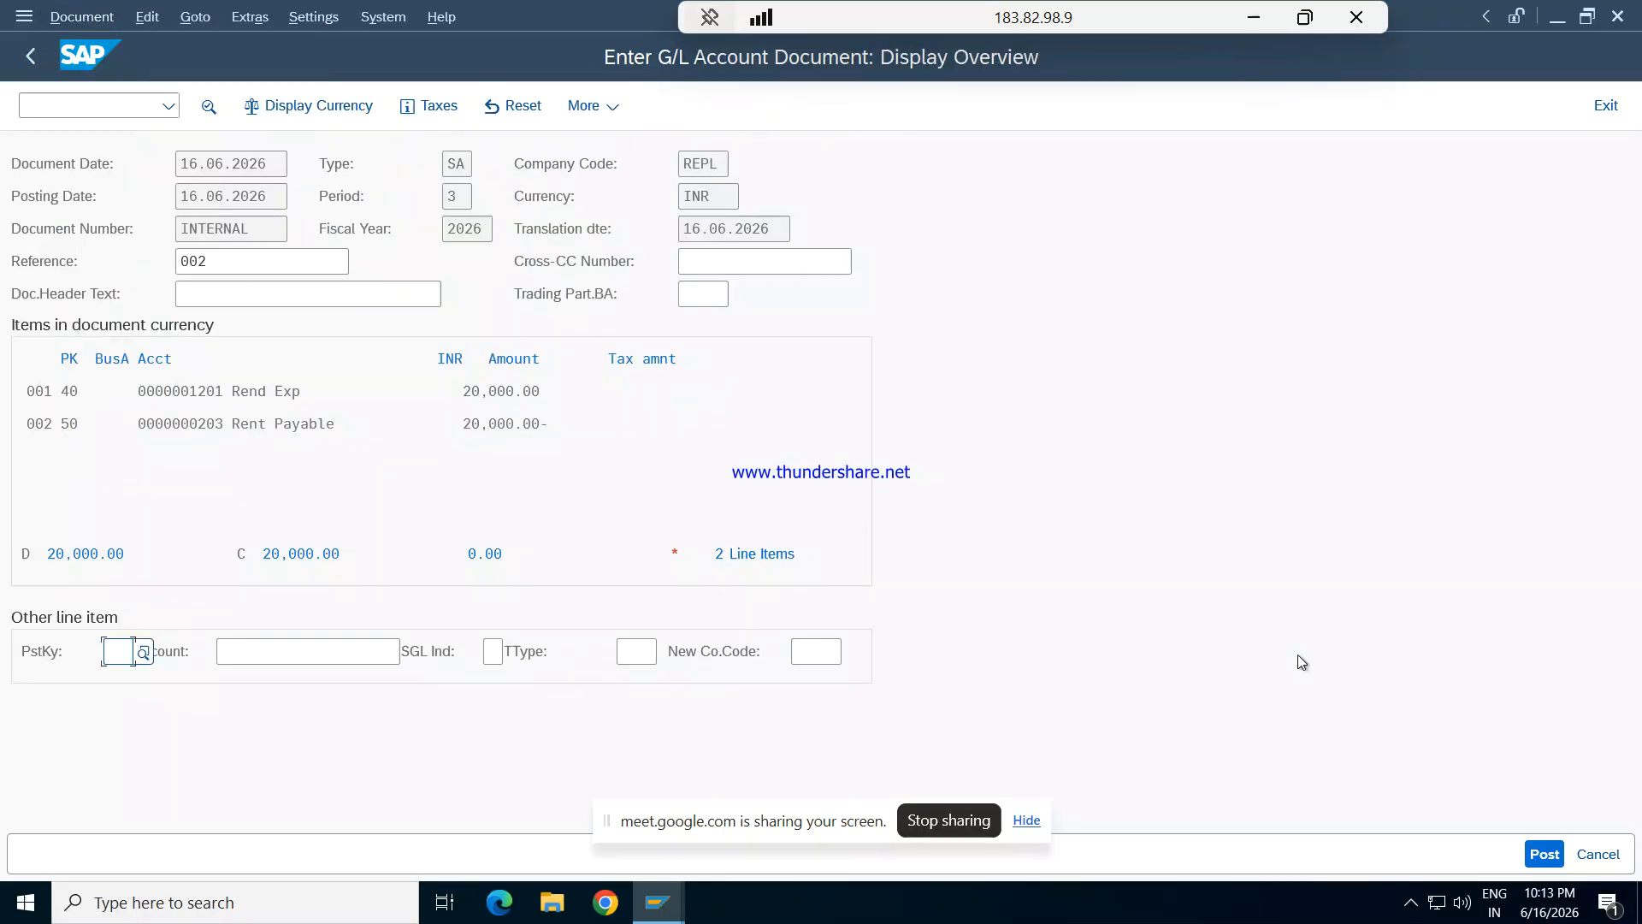
pyautogui.click(1544, 851)
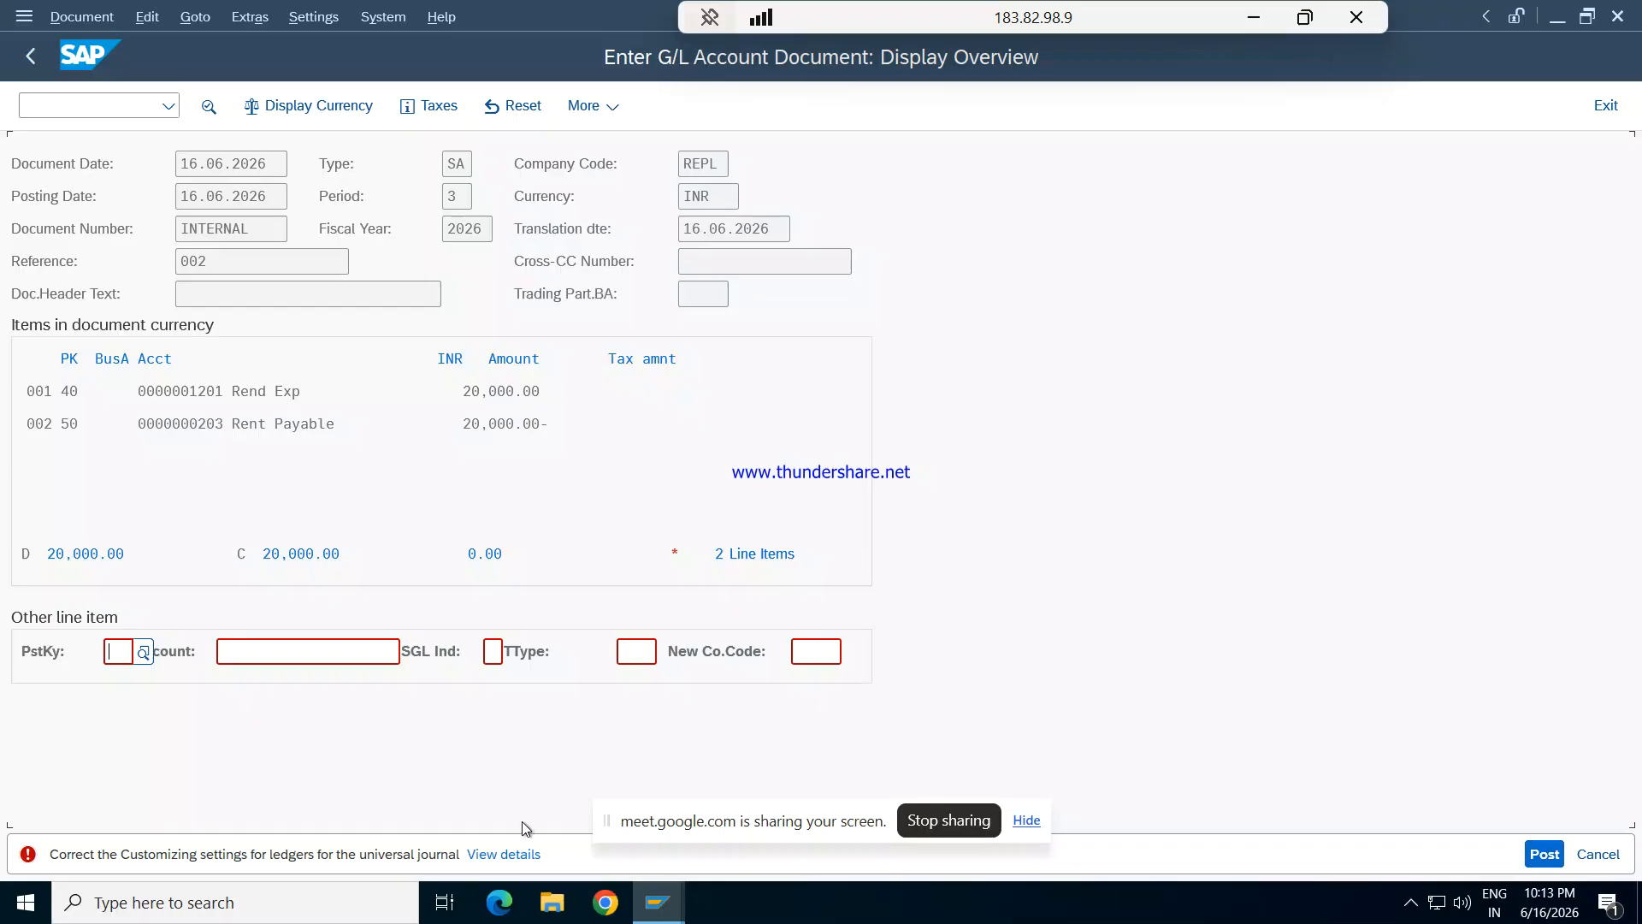
# - Open the posting error's details and run the check FINS_CUST_CONS_CHK_P for the relevant company codes and ledgers
pyautogui.click(495, 853)
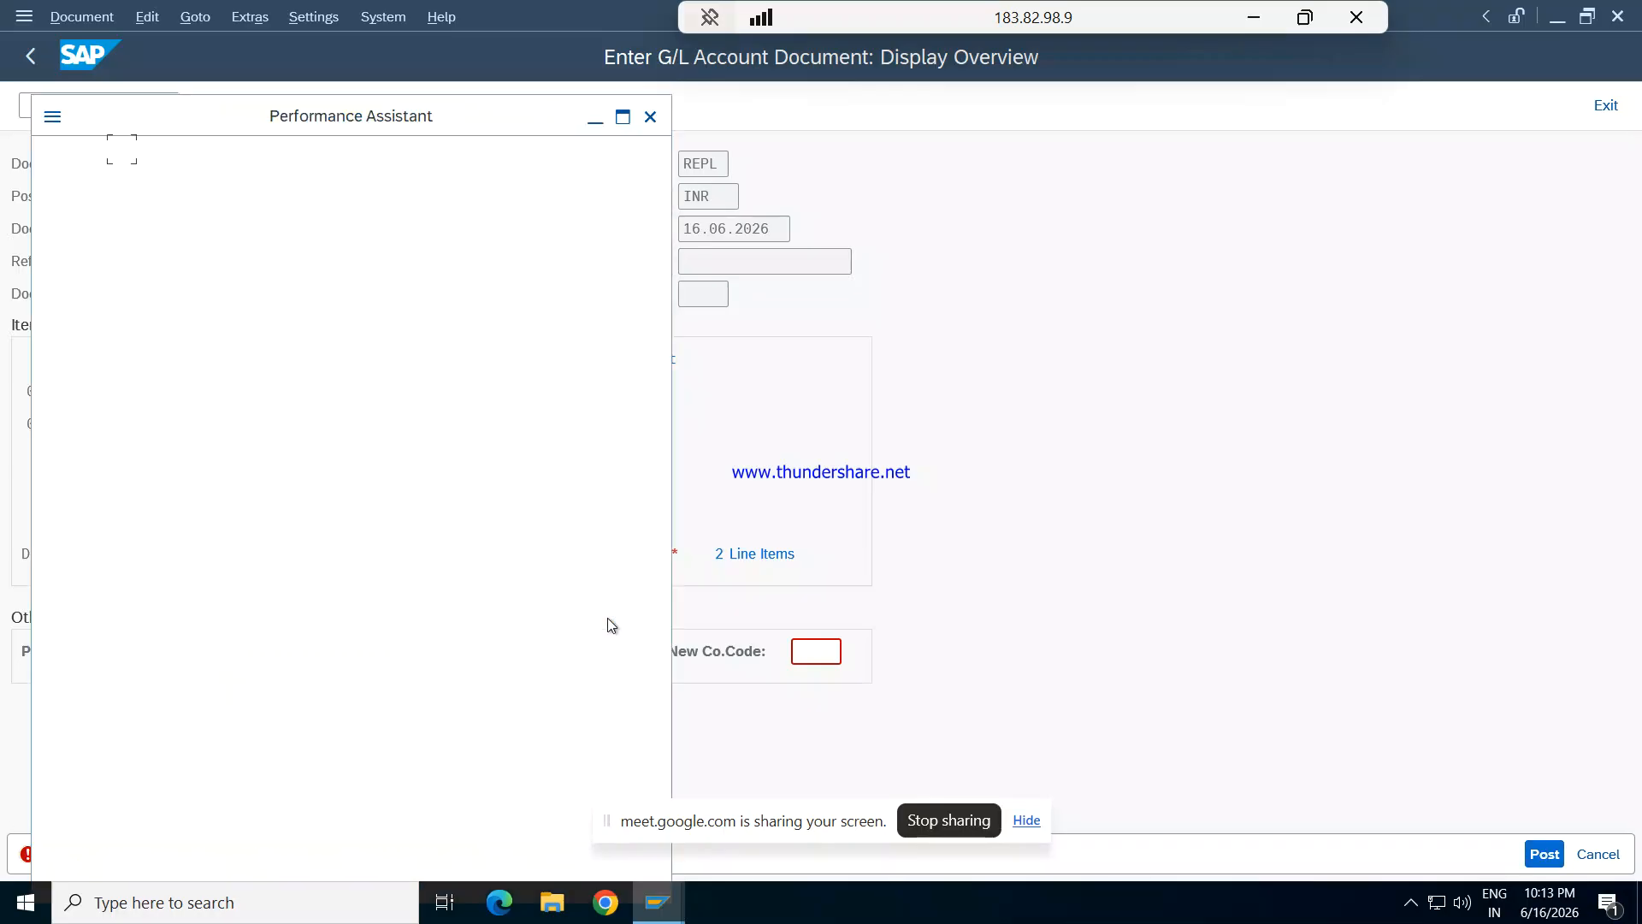
pyautogui.click(596, 464)
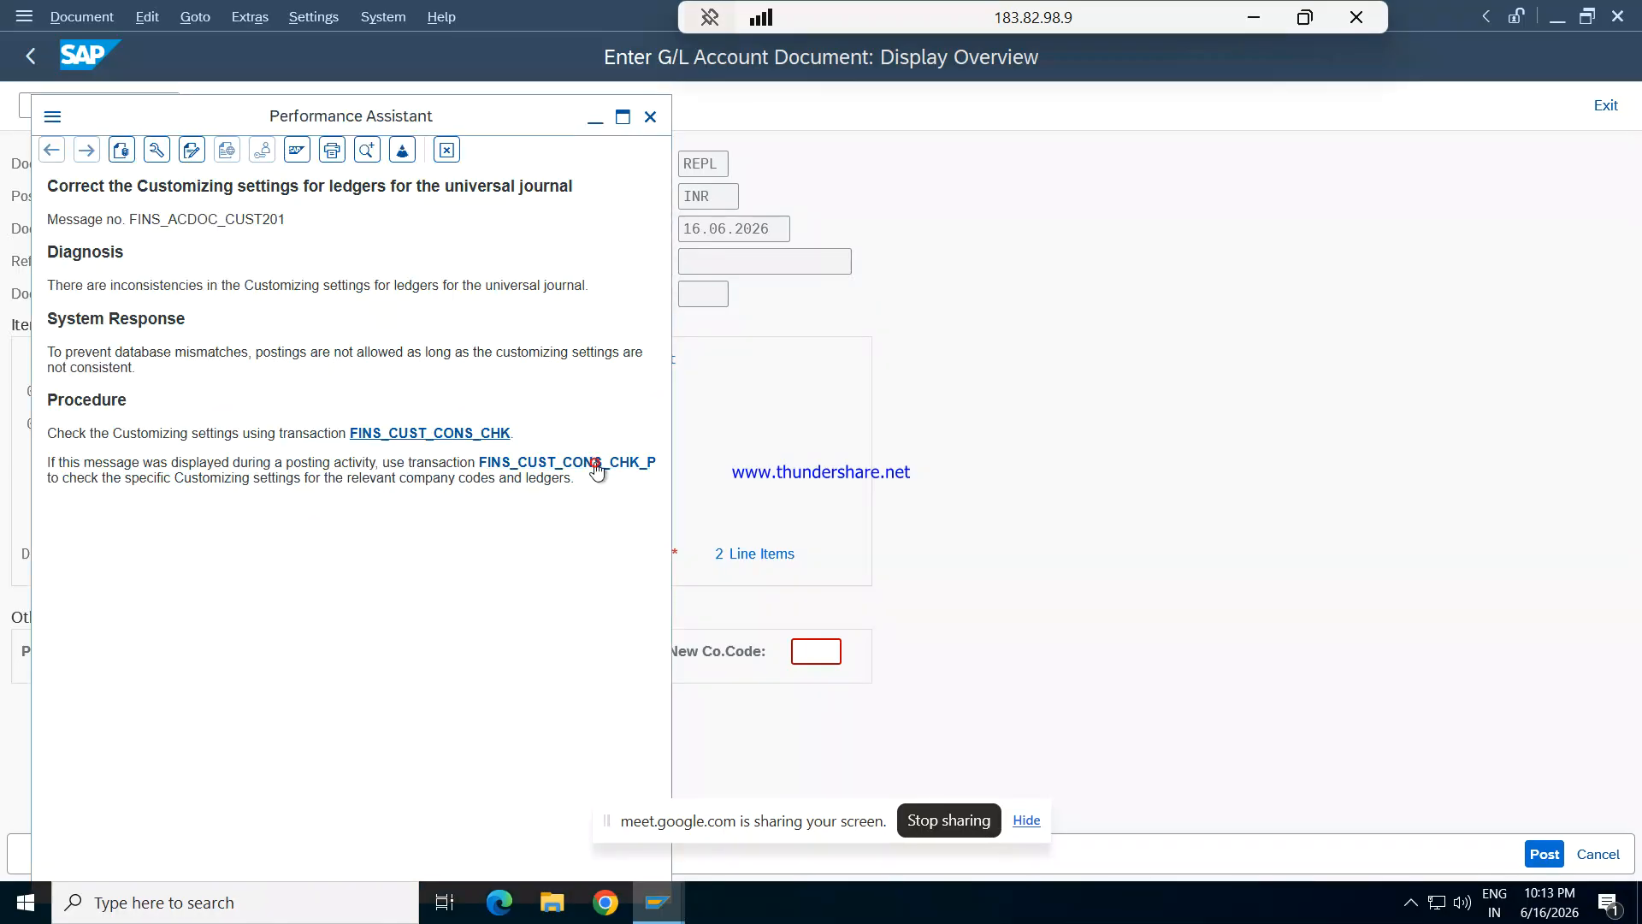
pyautogui.click(599, 122)
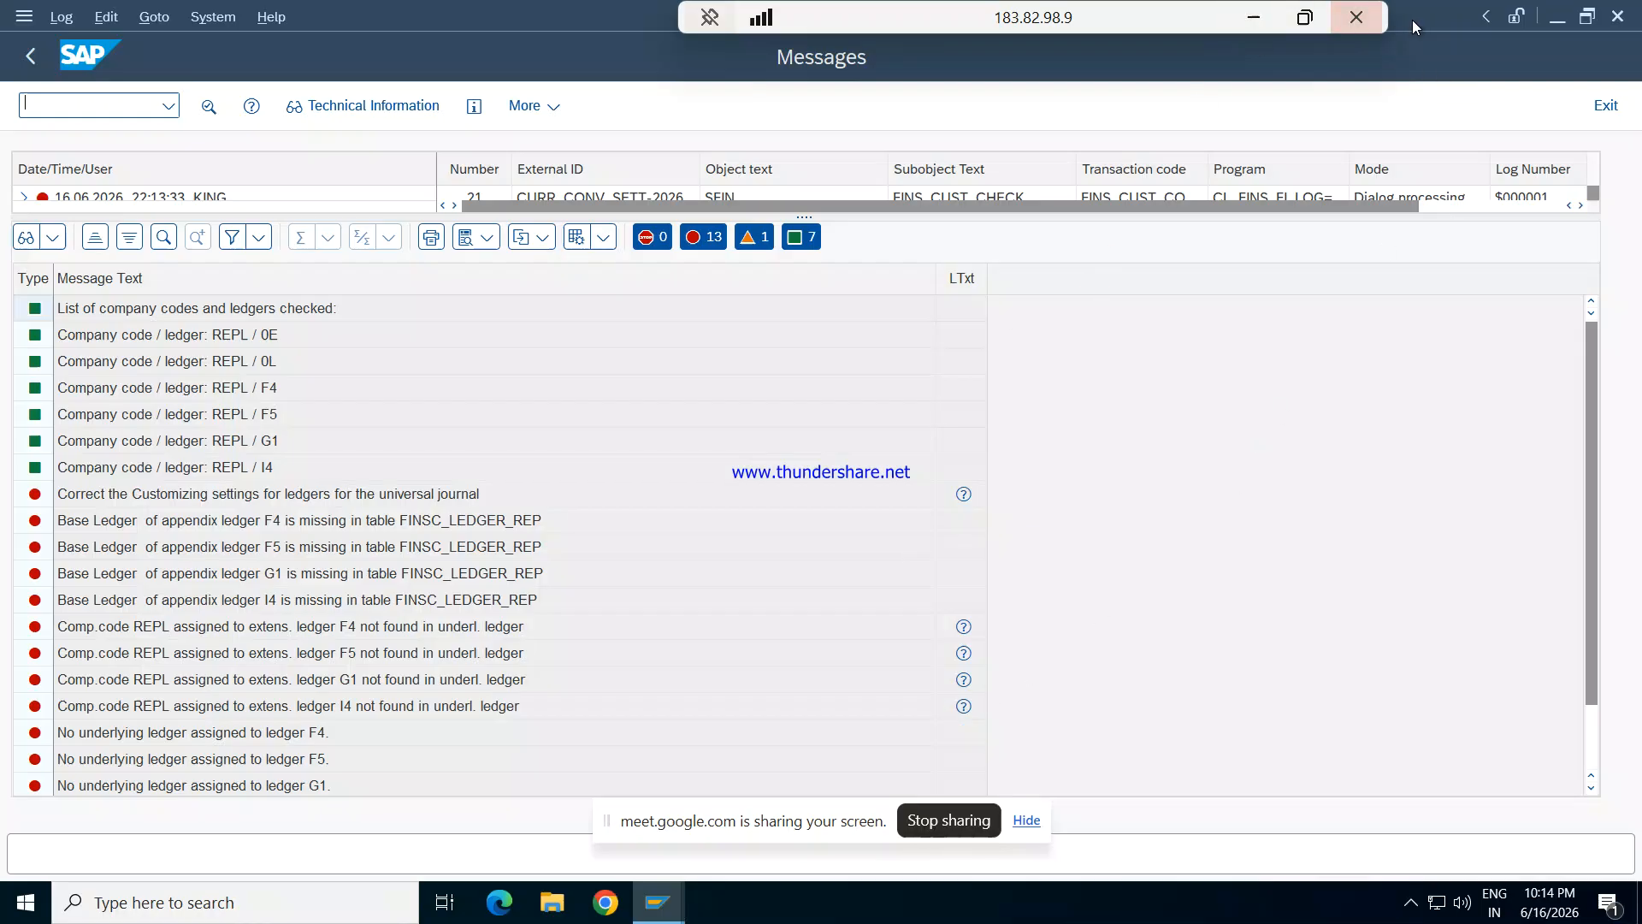
# - Switch to the Google Meet call, mute the microphone and return to the remote SAP session
pyautogui.click(1254, 18)
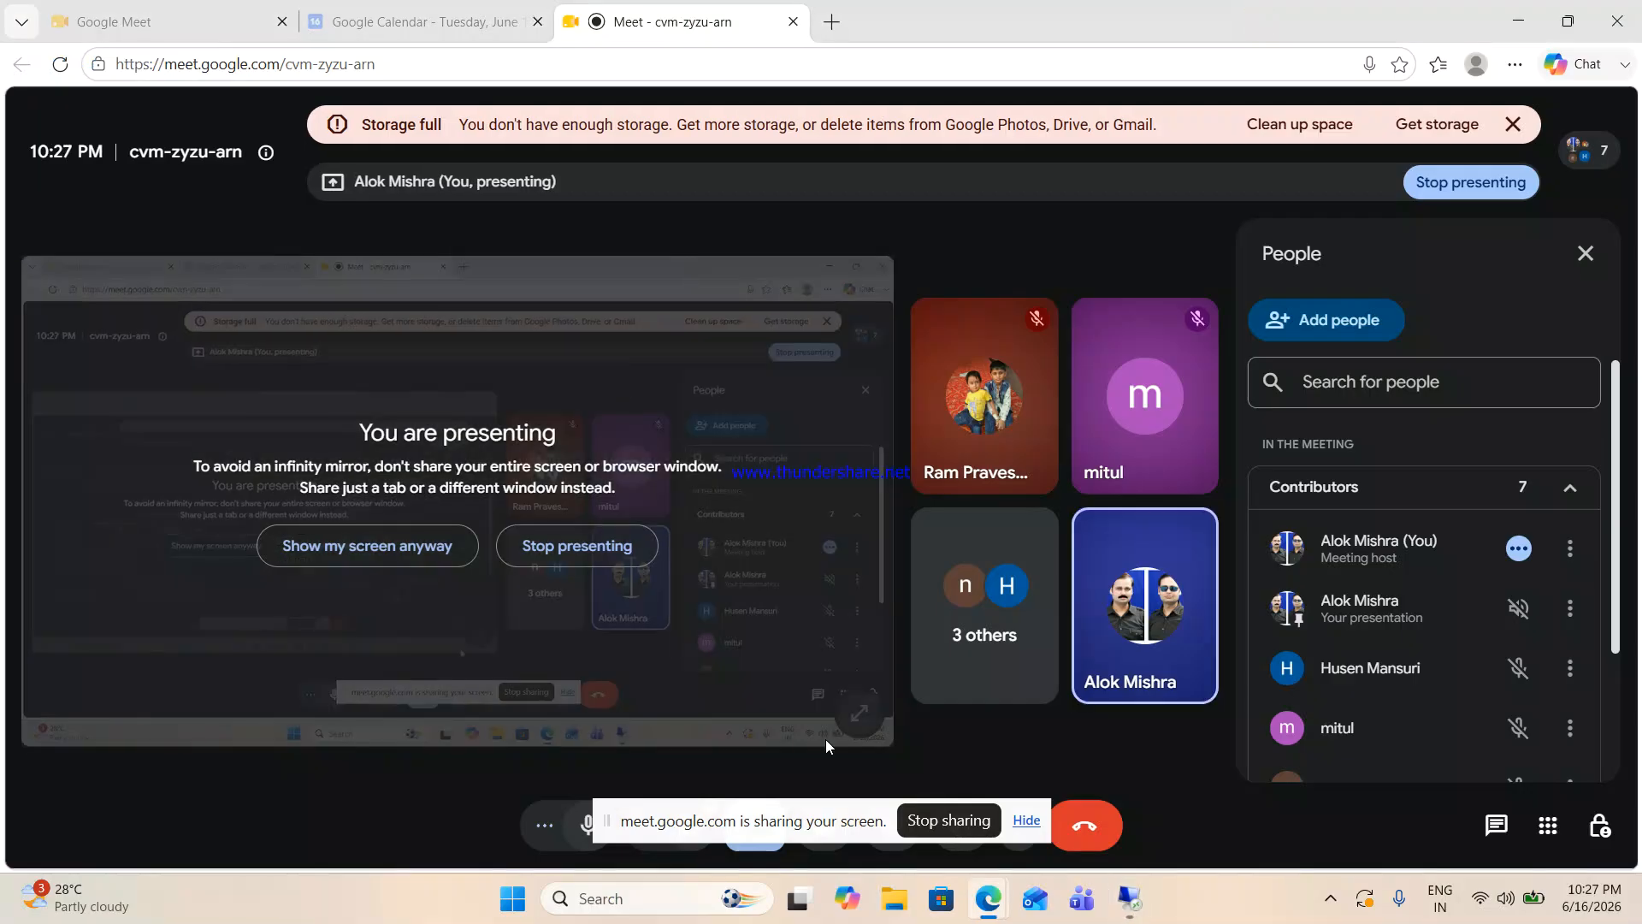
pyautogui.click(584, 828)
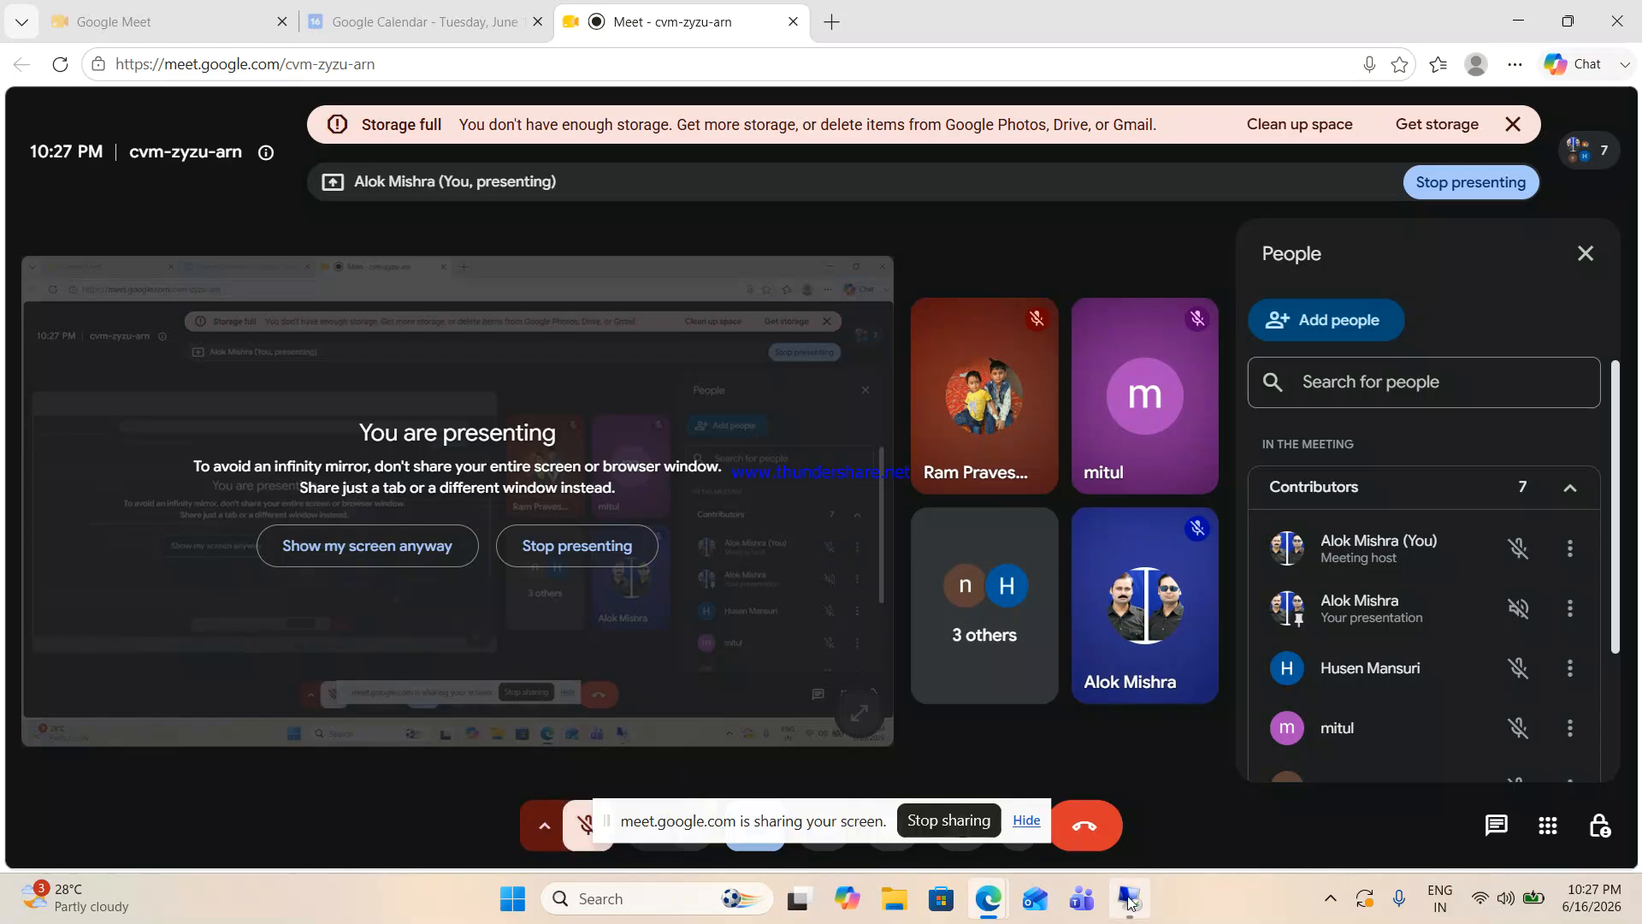
pyautogui.click(1129, 898)
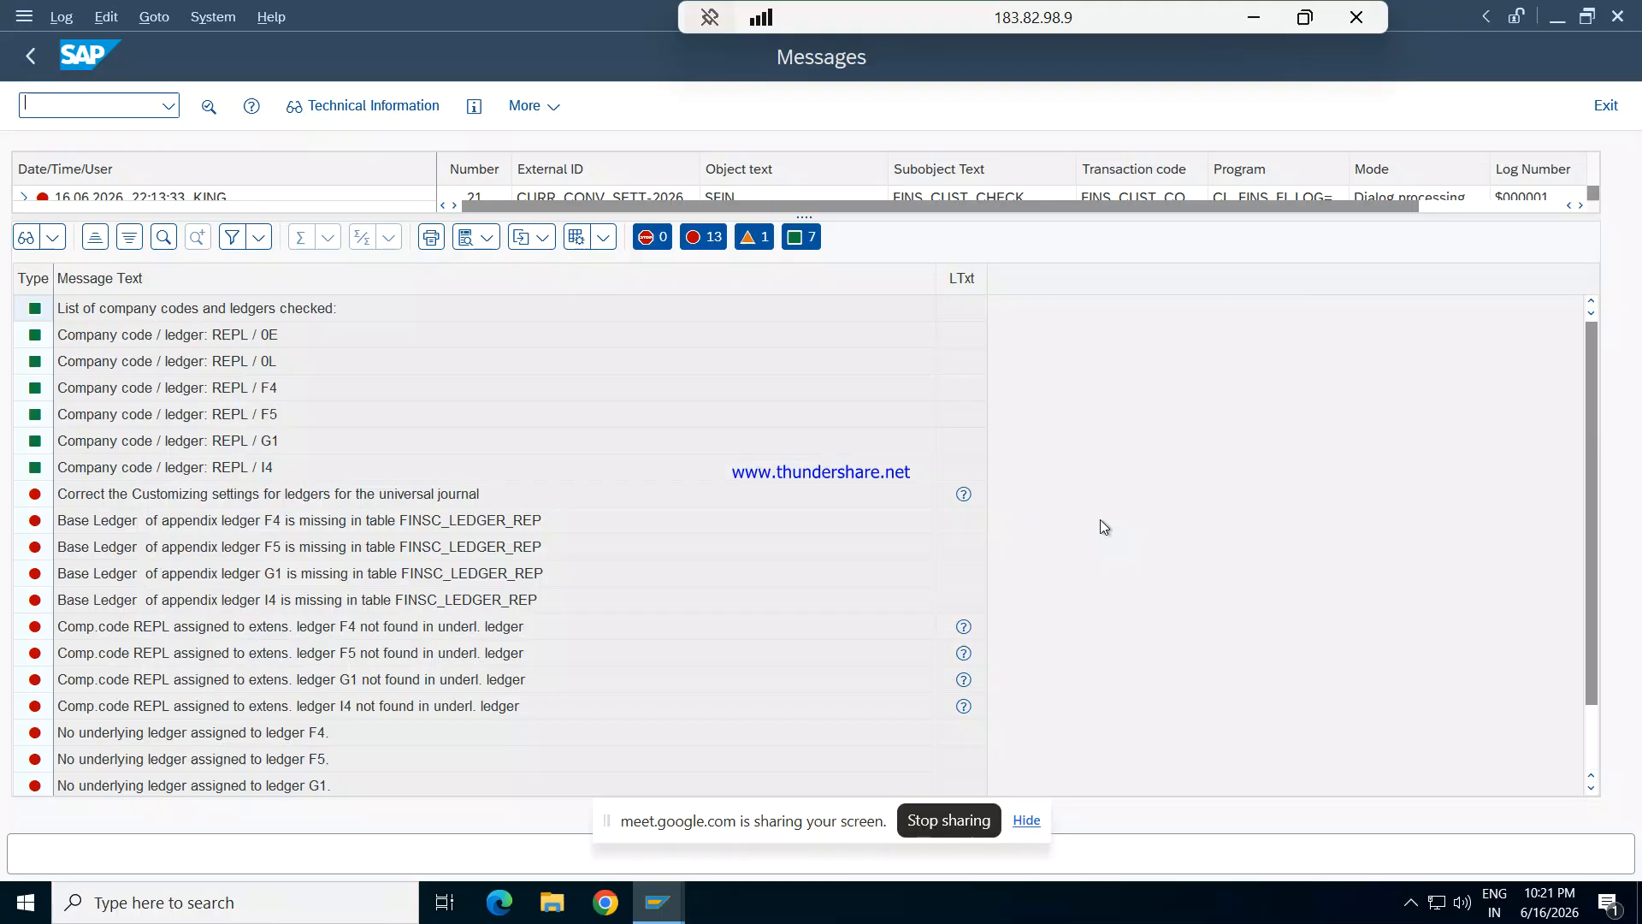
# - Review the ledger check messages for company code REPL, switching to Google Meet to toggle the microphone
pyautogui.moveTo(1594, 571); pyautogui.dragTo(1591, 668)
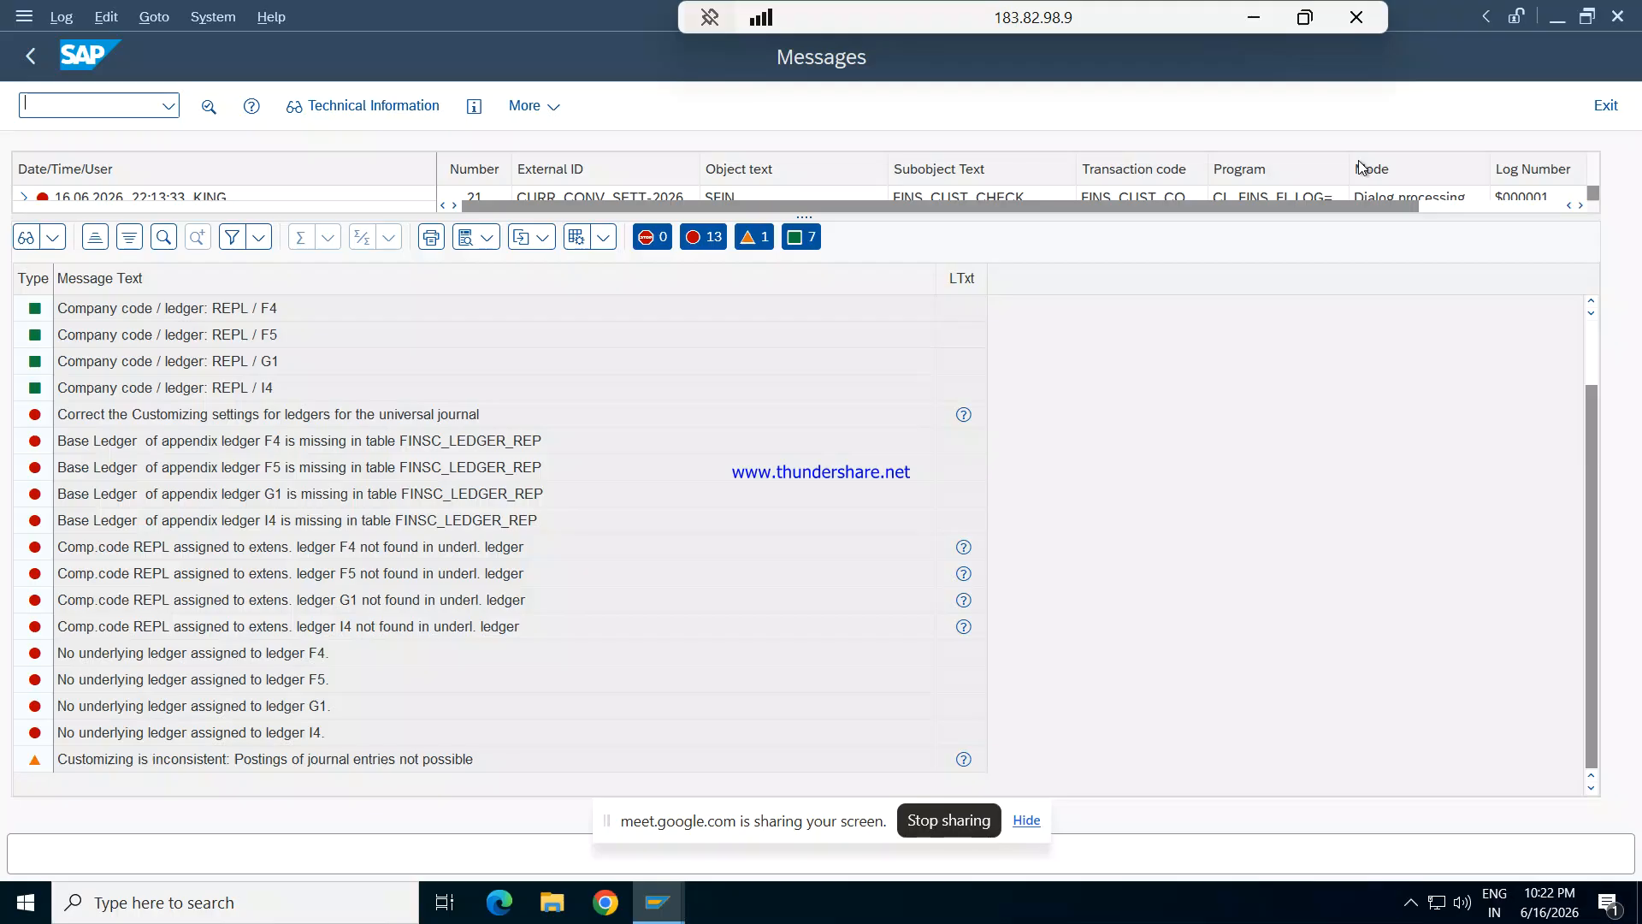
pyautogui.press('super+d')
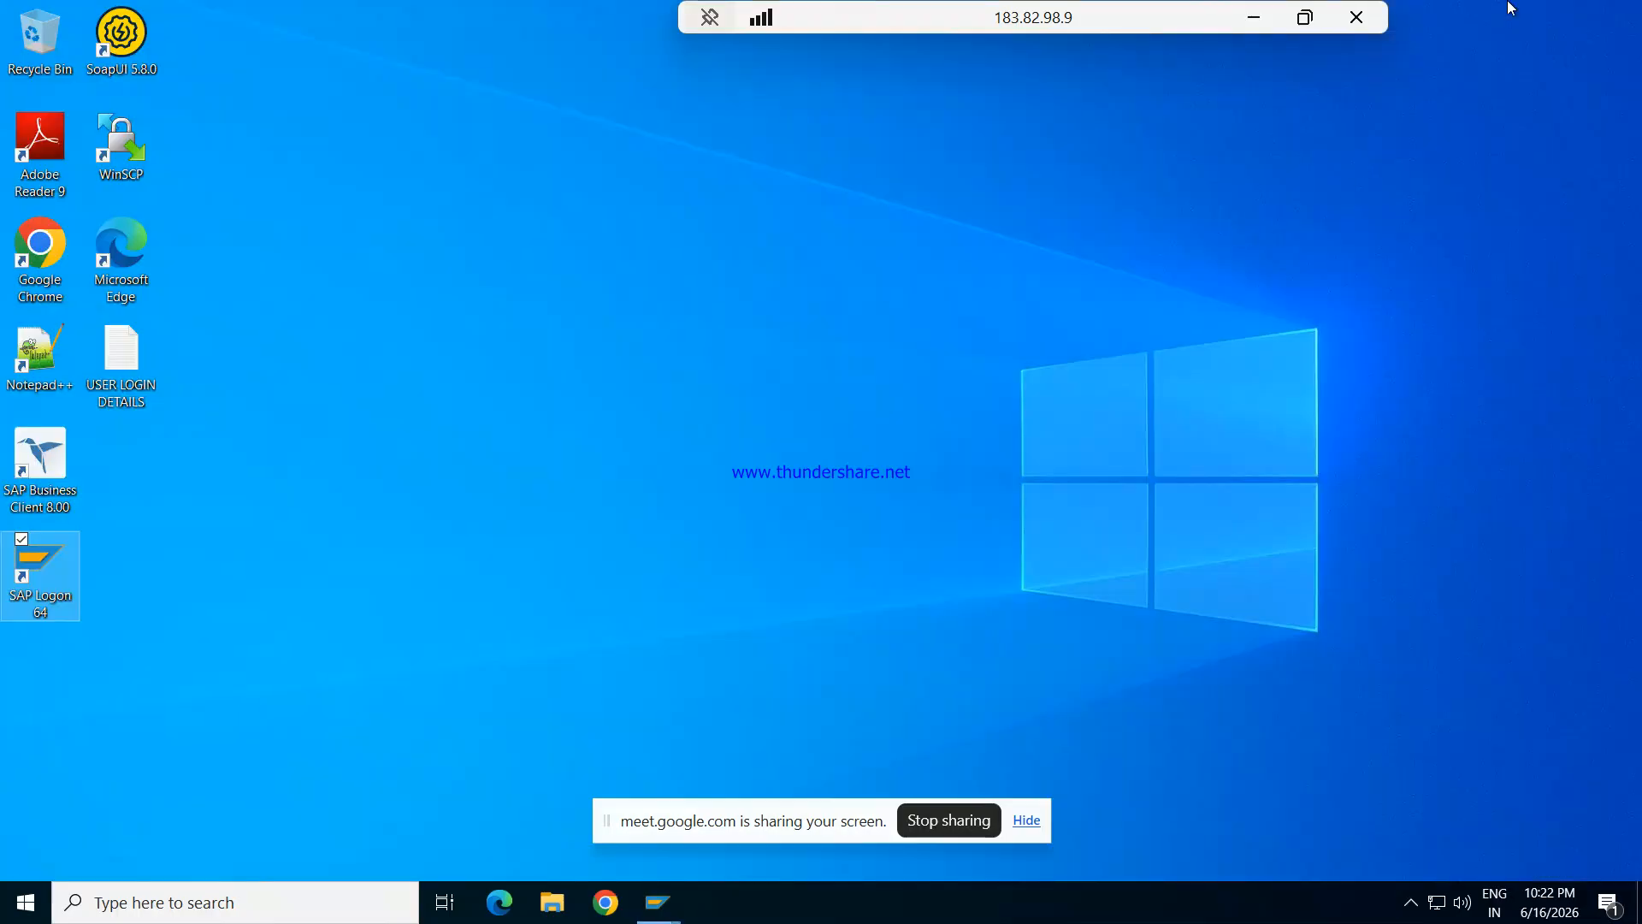
pyautogui.click(1258, 14)
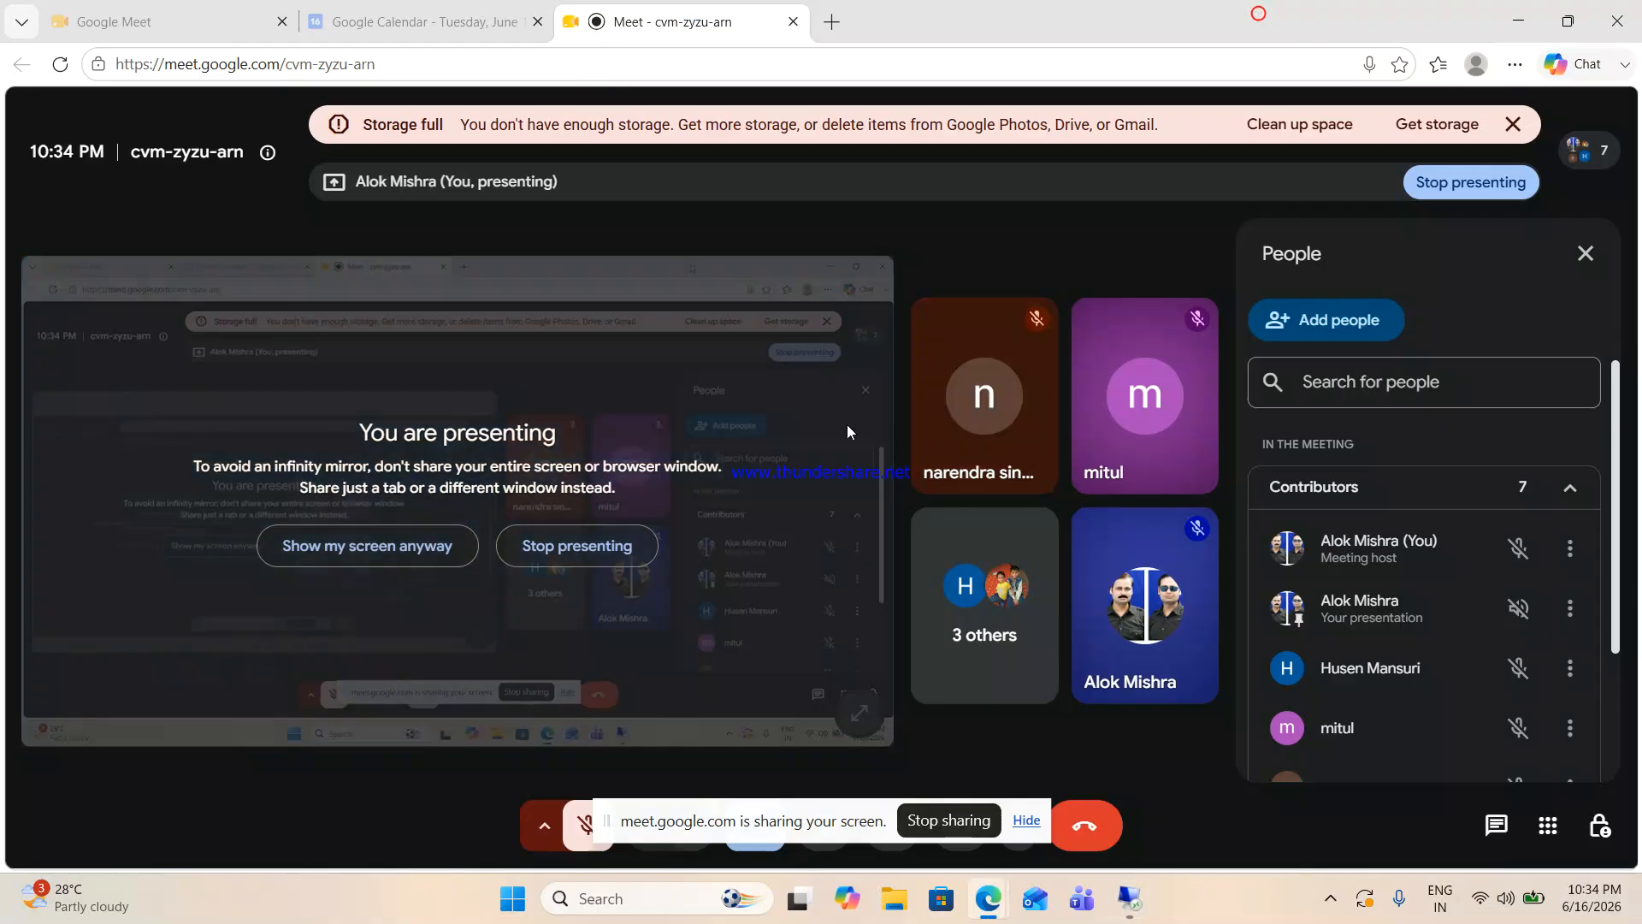
pyautogui.click(590, 834)
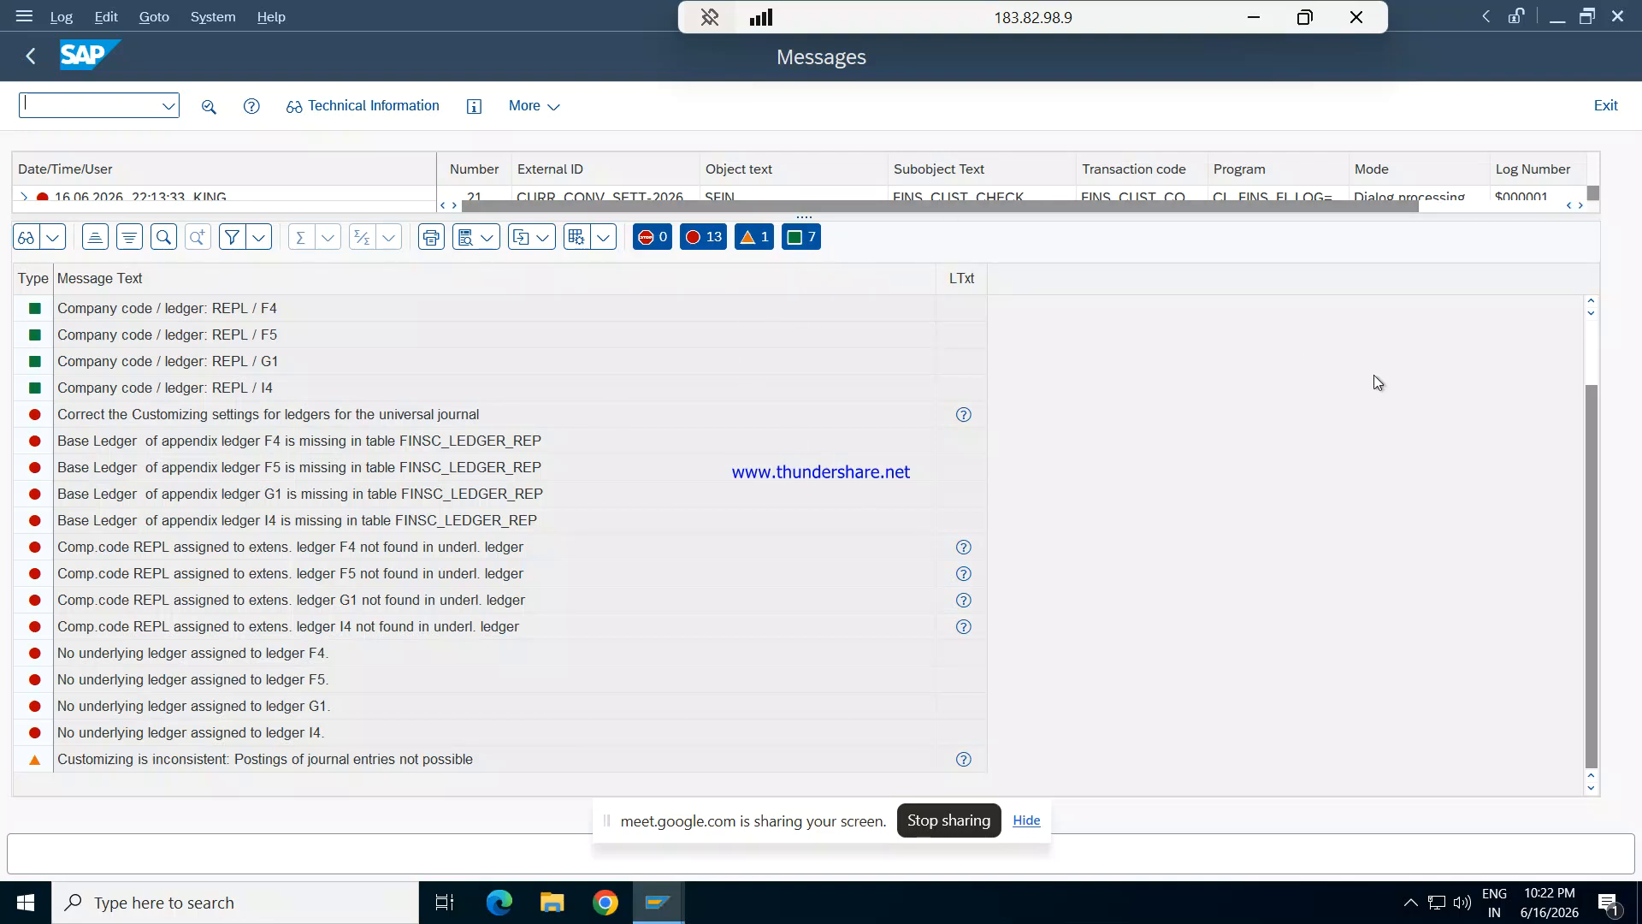
pyautogui.moveTo(1594, 393); pyautogui.dragTo(1585, 308)
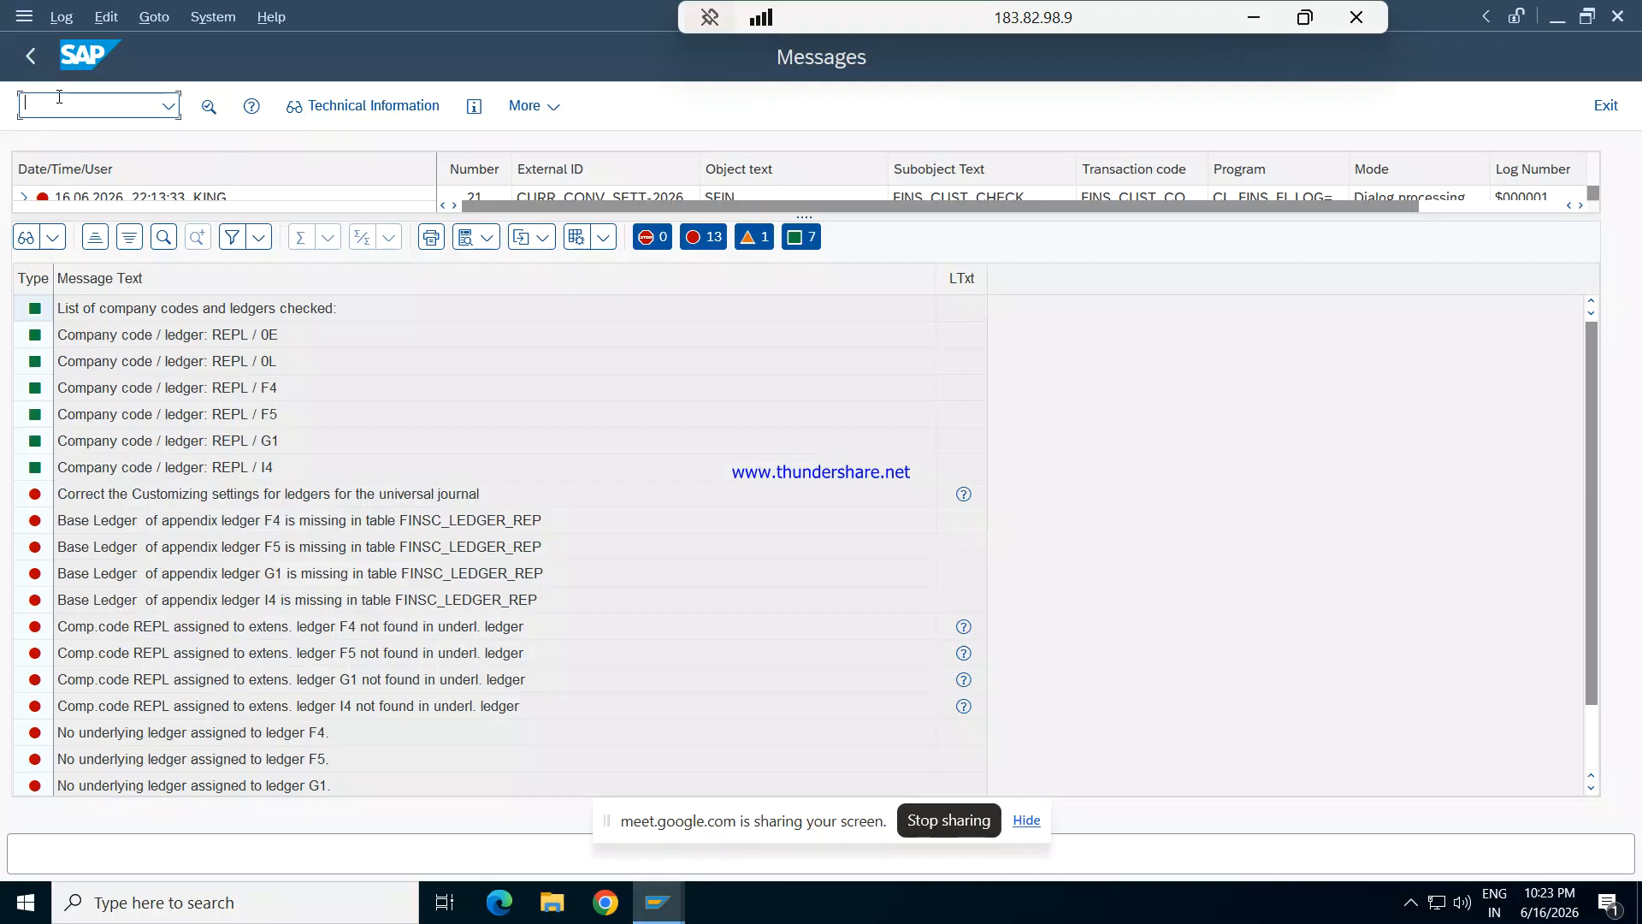
# - Start transaction FINSC_LEDGER in place of the check log and continue past the consistency check messages
pyautogui.write('/nfinsc_ledger')
pyautogui.press('Return')
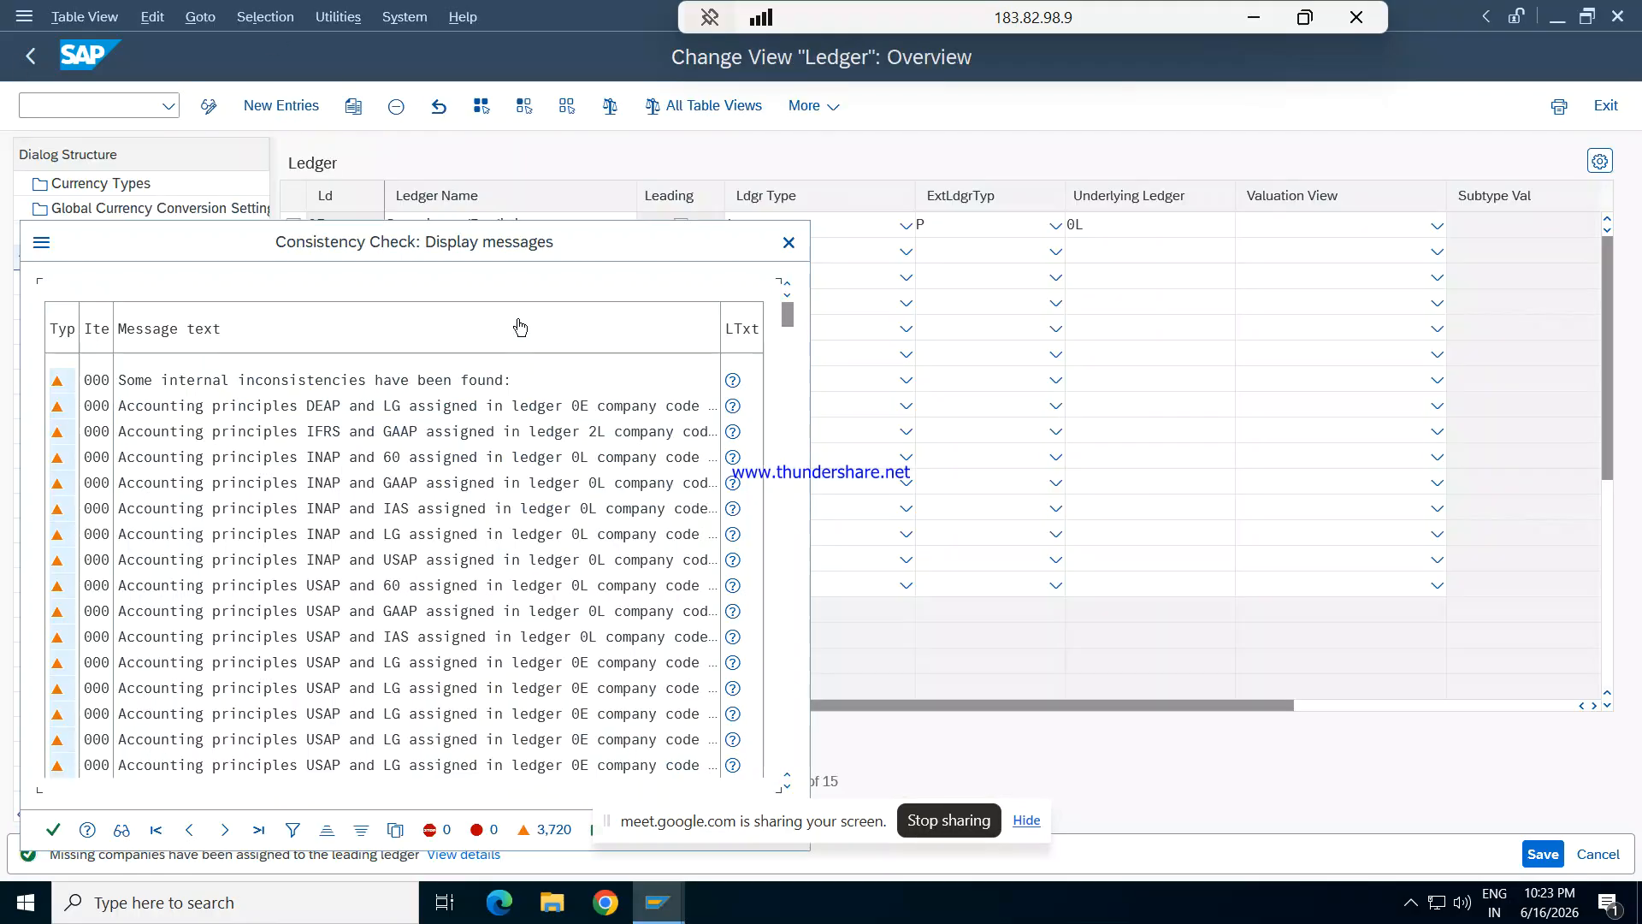
pyautogui.click(52, 830)
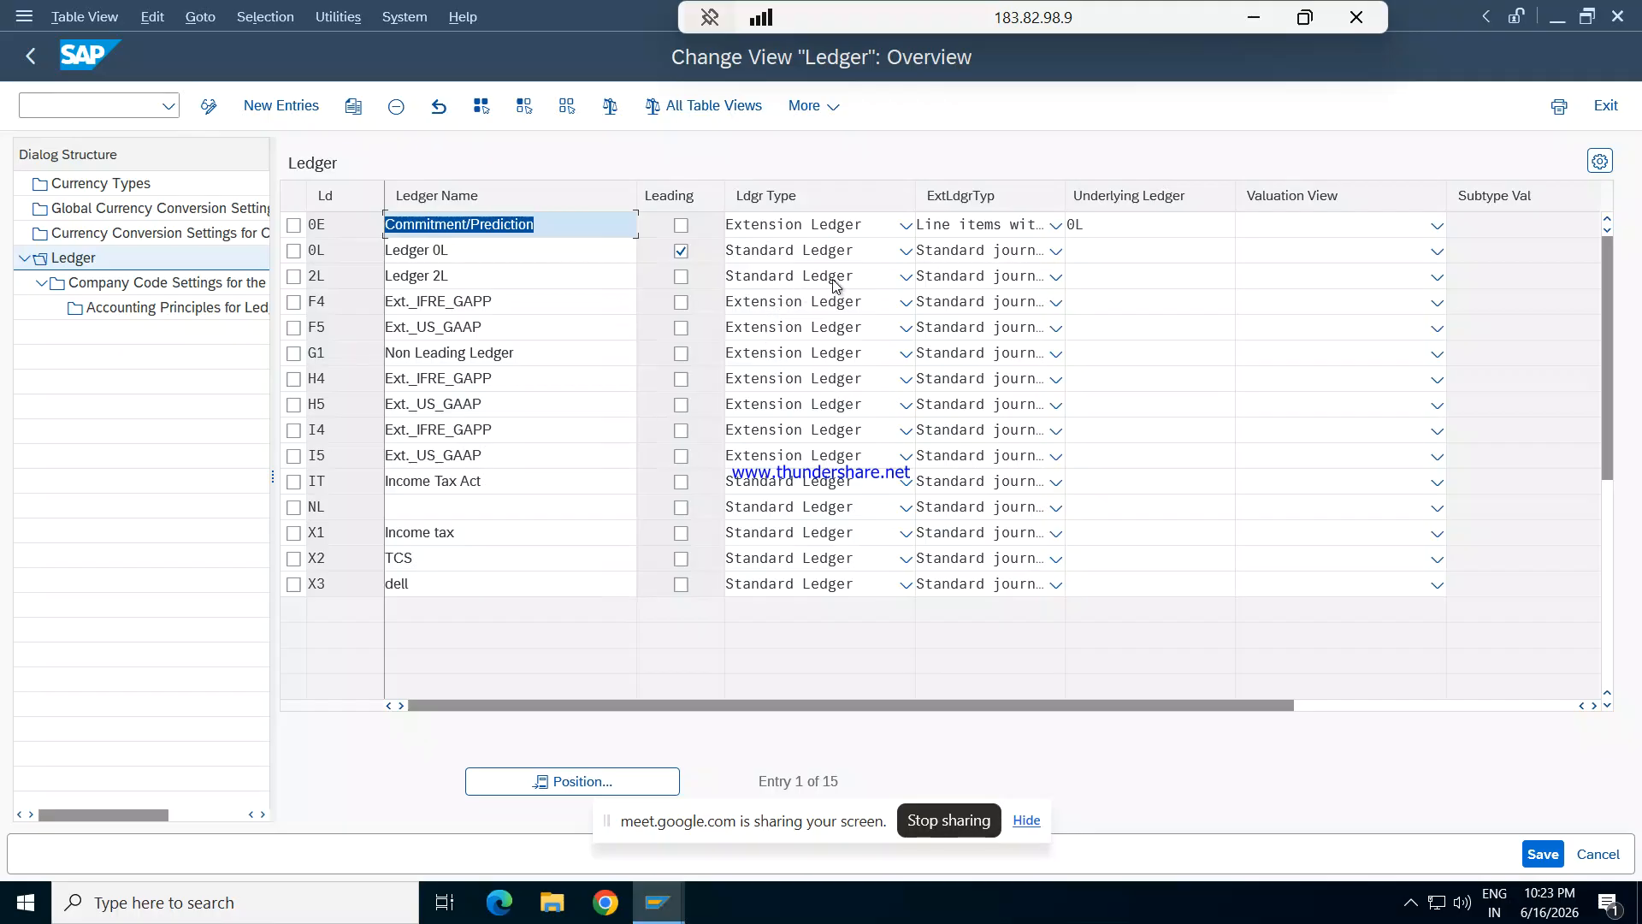
# - Enter 0L as the underlying ledger for ledgers 0L, F4, F5, G1 and I4
pyautogui.click(1103, 254)
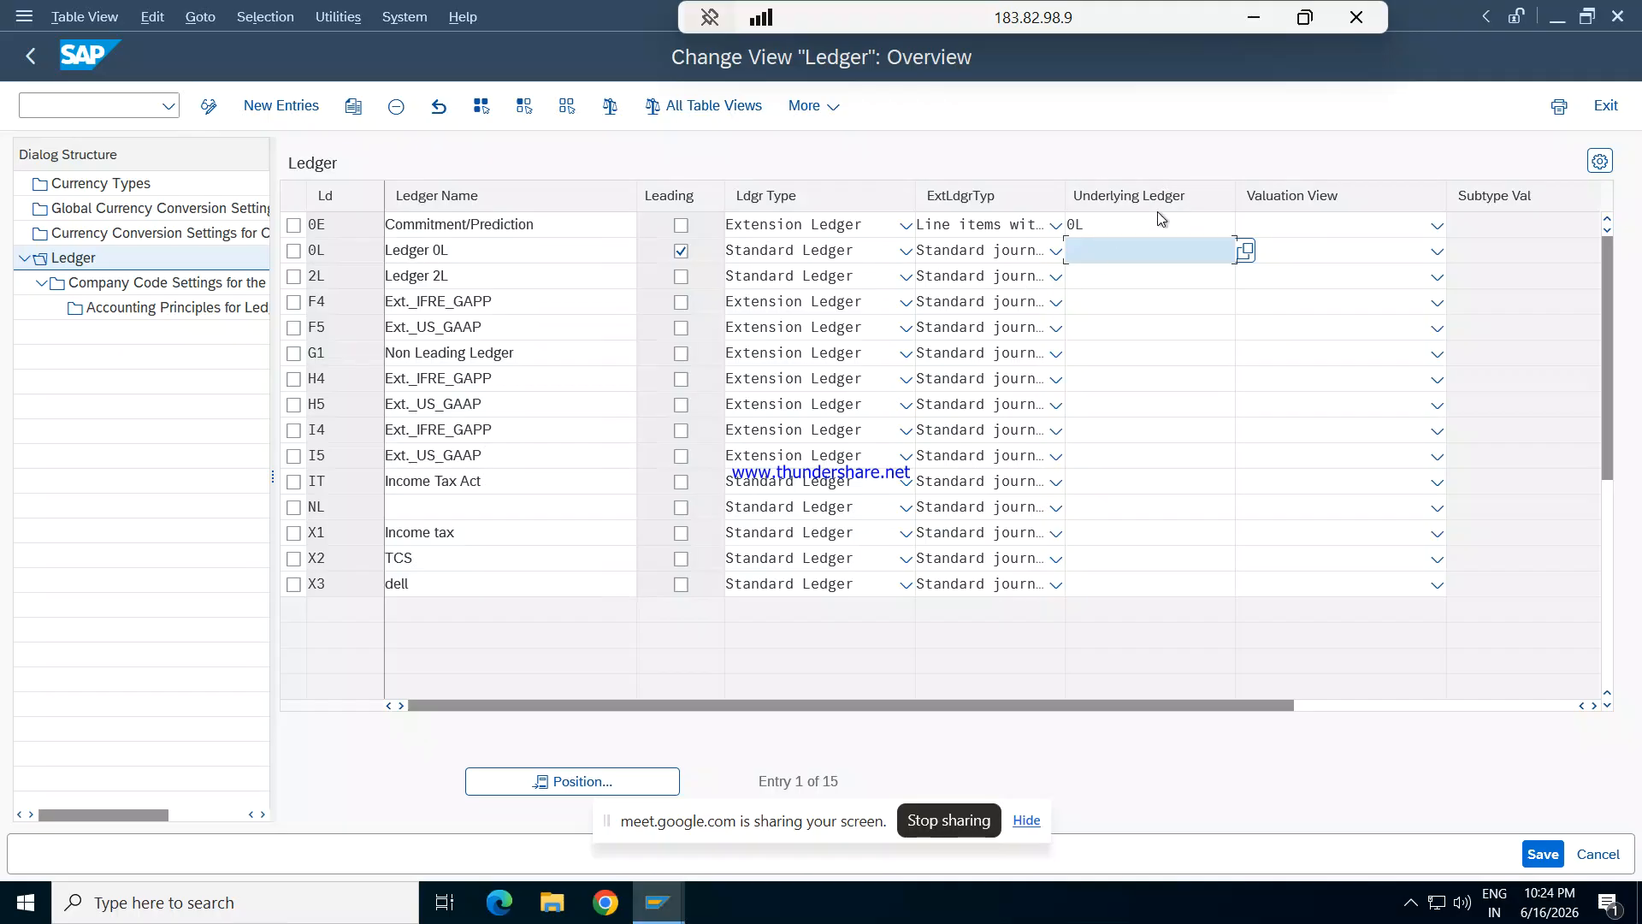
pyautogui.write('0L')
pyautogui.click(1101, 283)
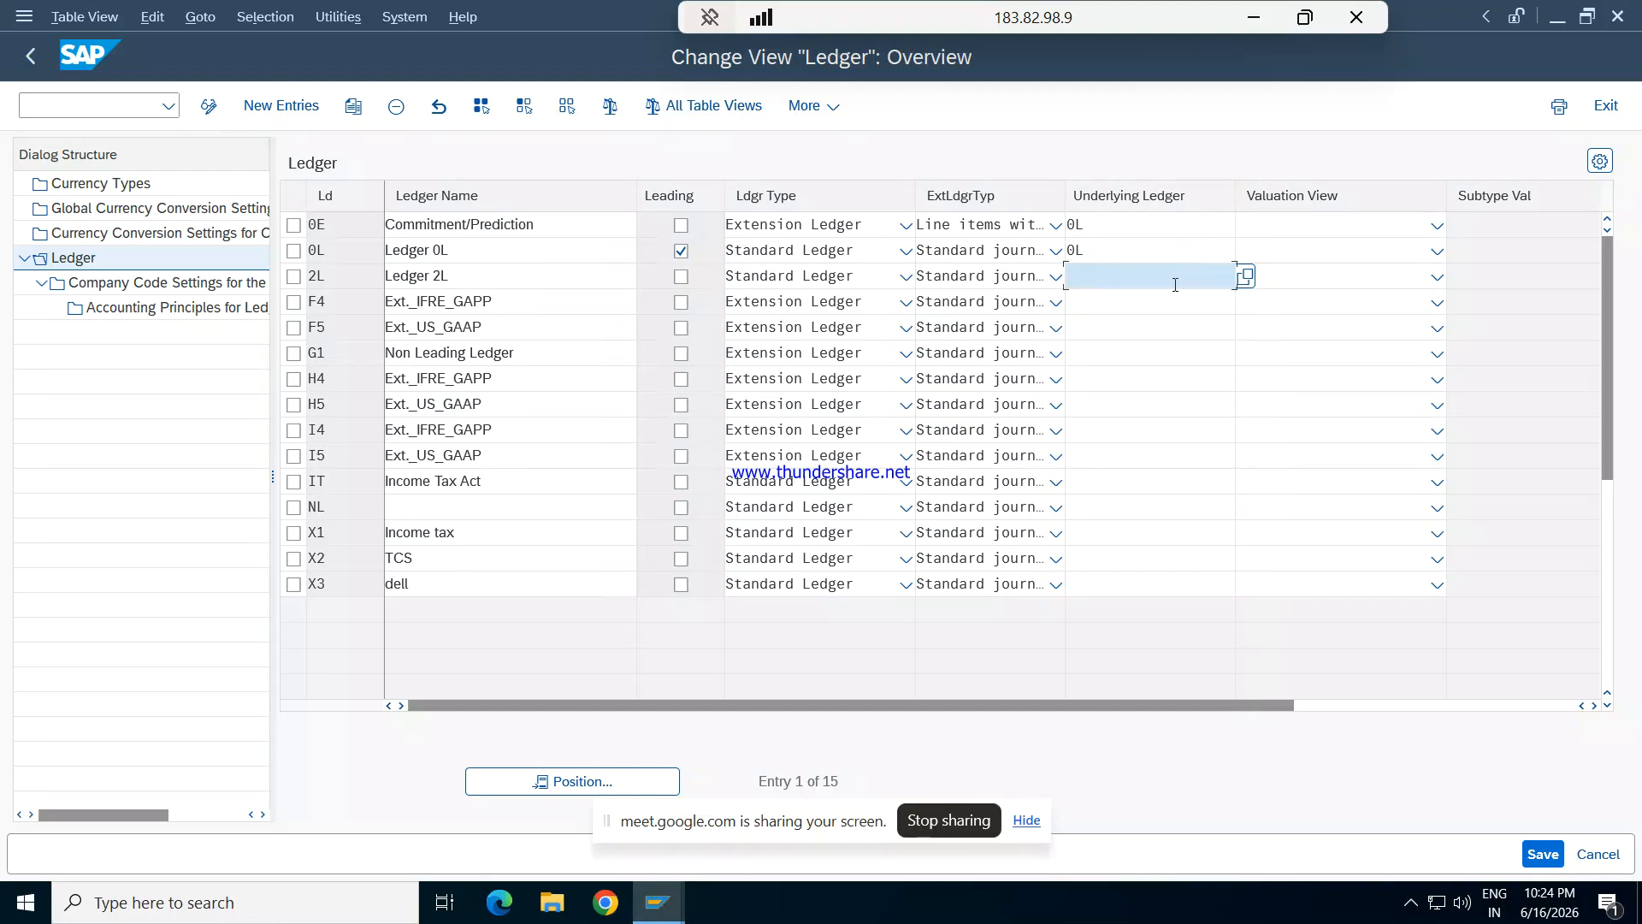
pyautogui.click(1128, 304)
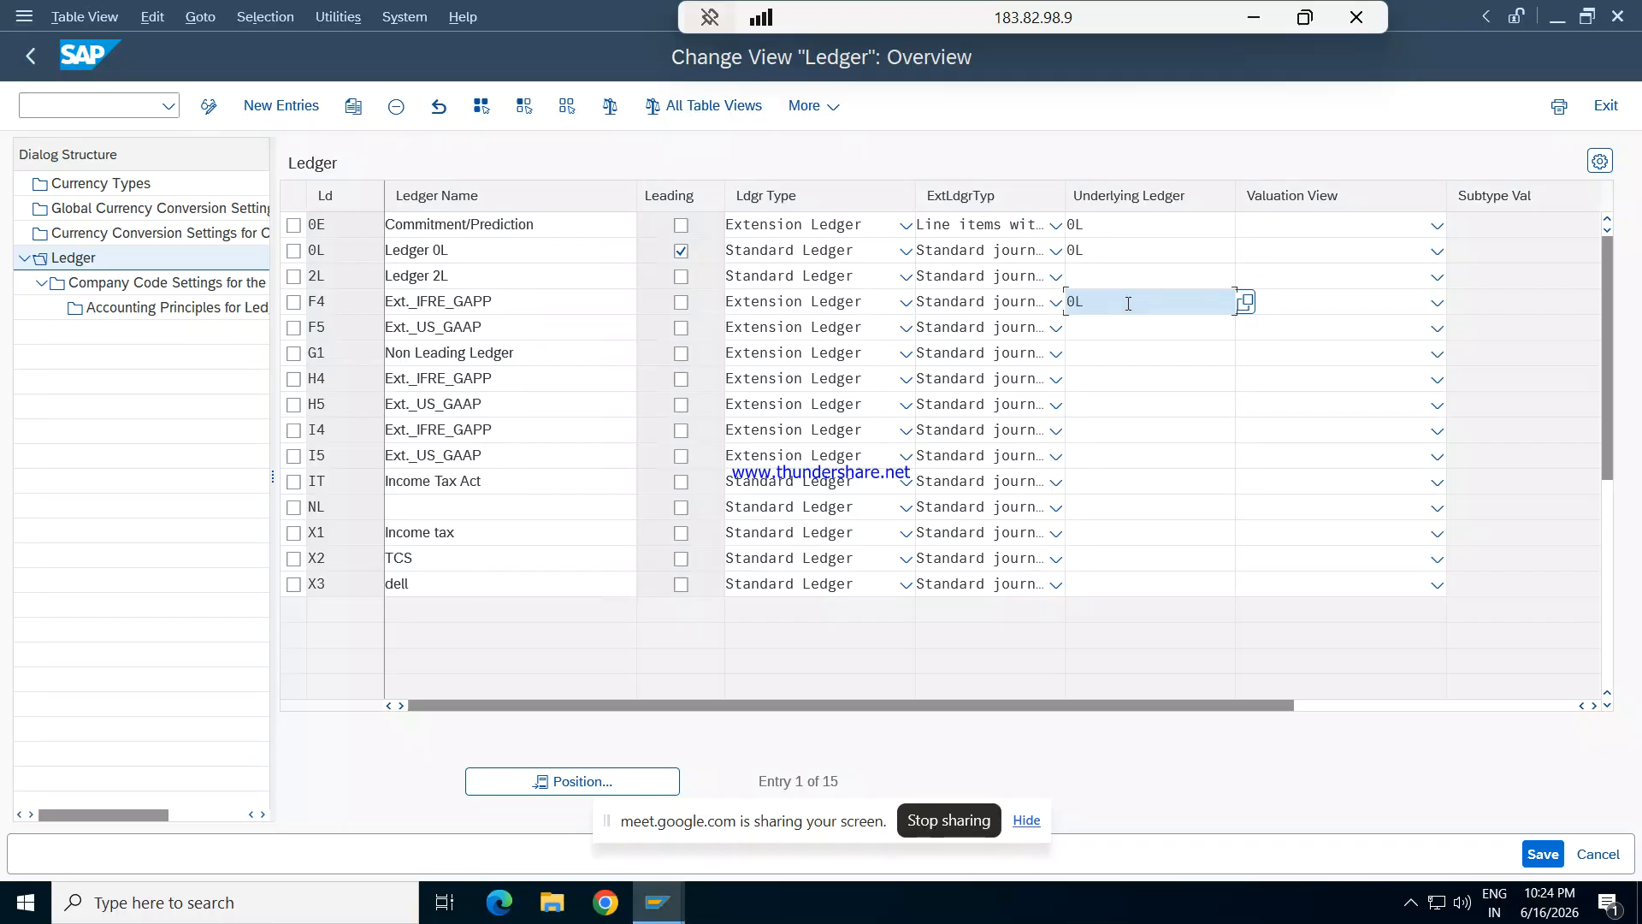
pyautogui.press('Down')
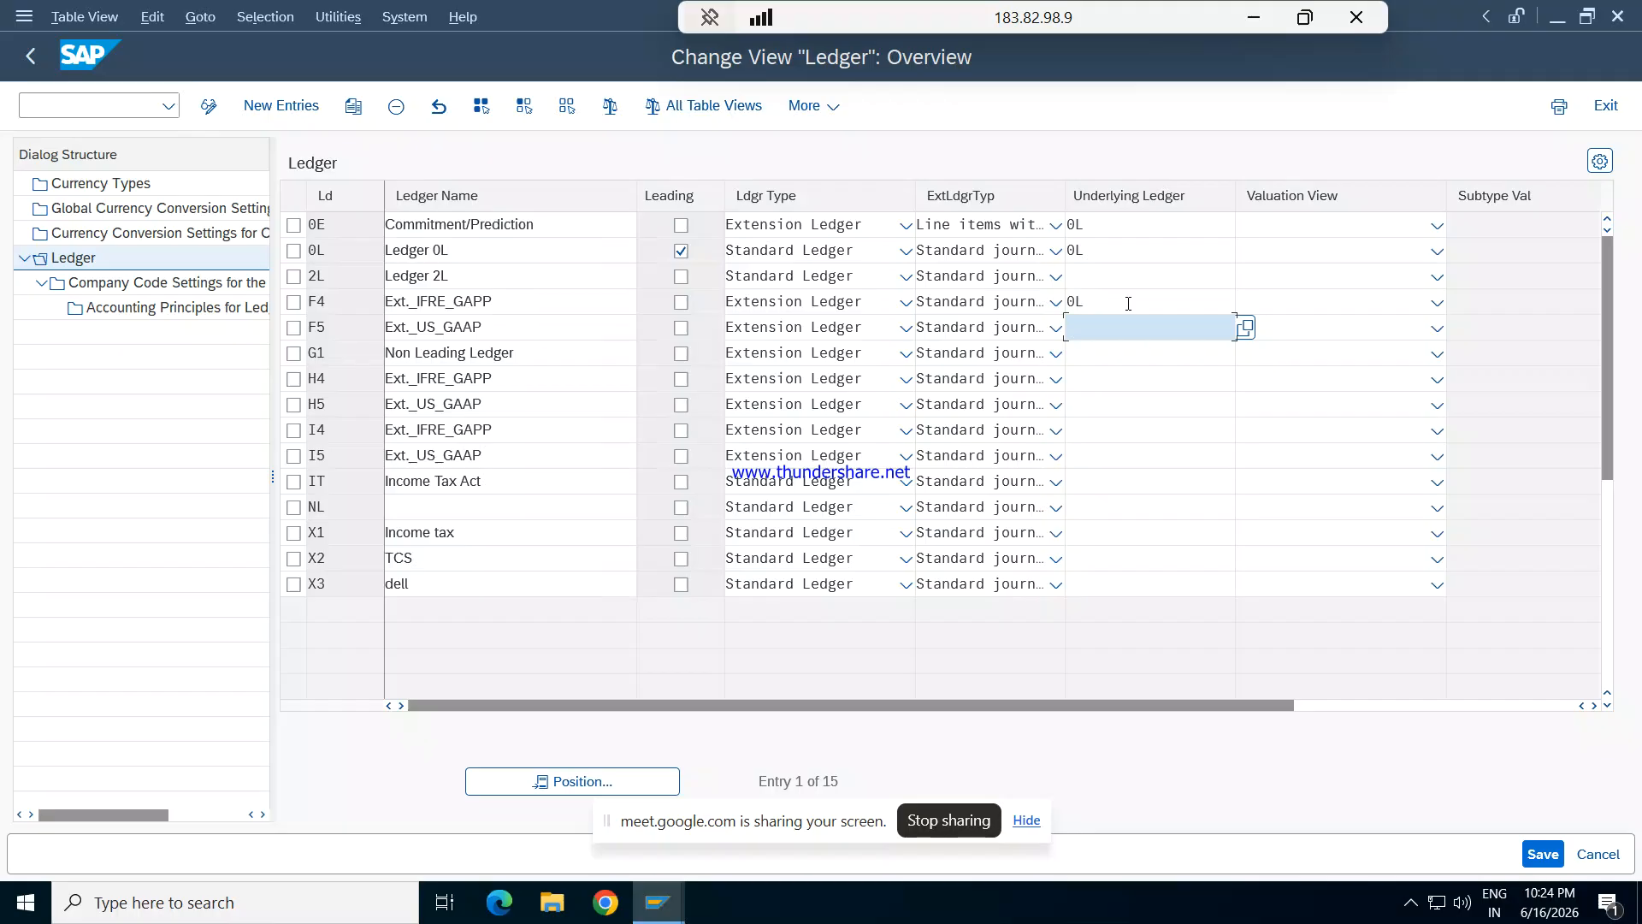
pyautogui.write('0L')
pyautogui.press('Down')
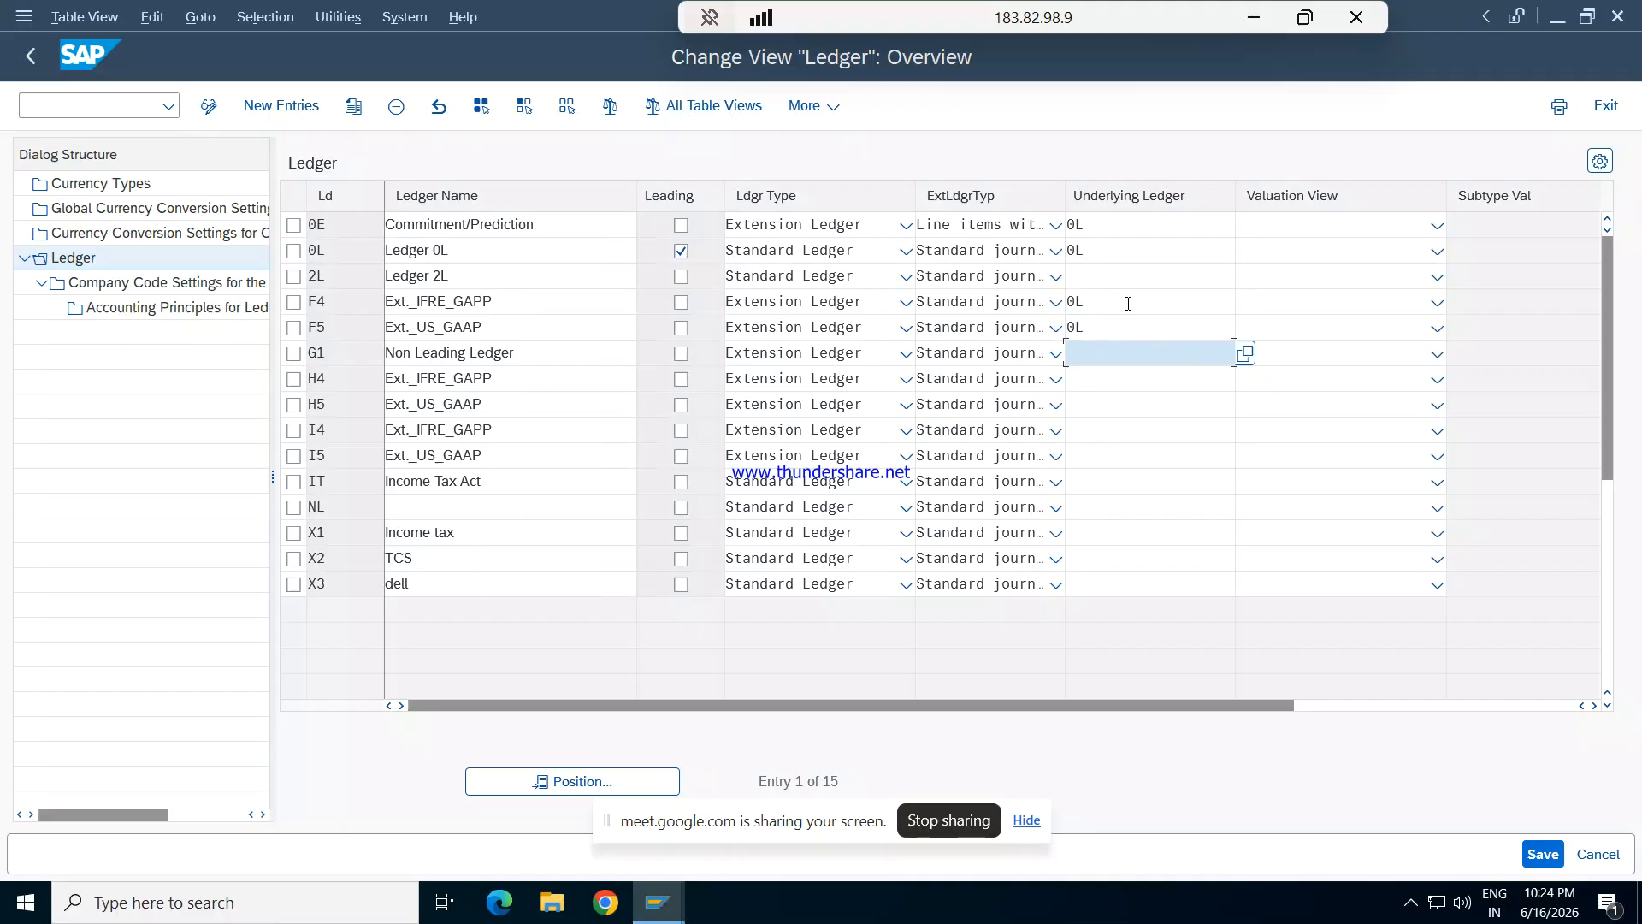
pyautogui.write('0L')
pyautogui.press('Down')
pyautogui.press('Down')
pyautogui.press('Down')
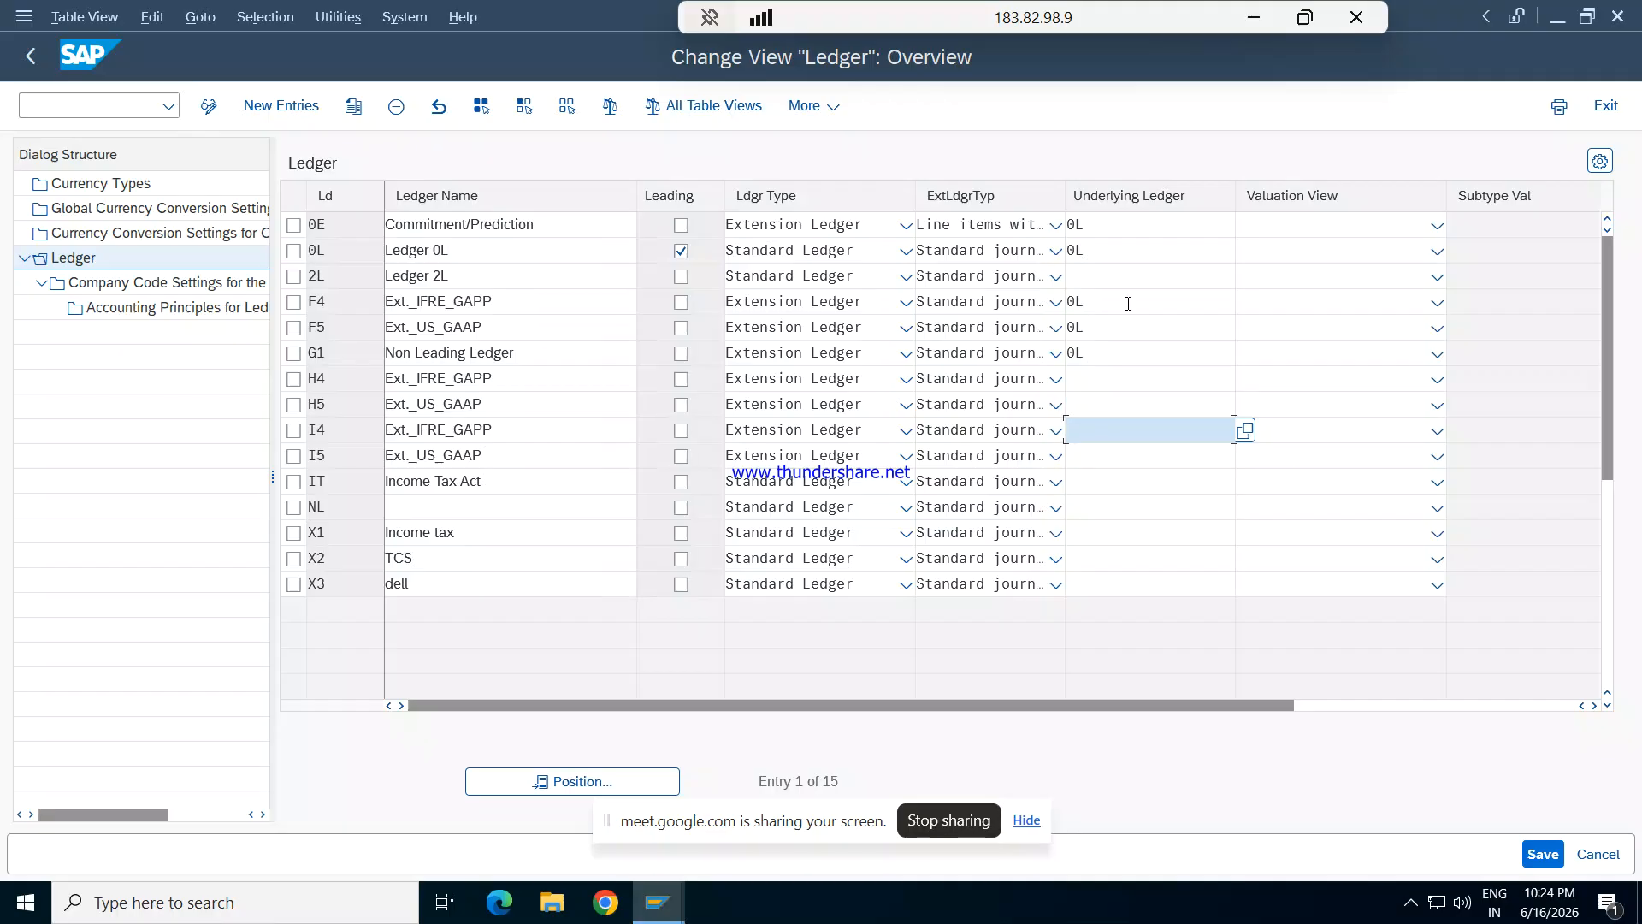
pyautogui.write('0')
# - Save the underlying ledger assignments and continue past the SAP entry warning and the consistency check
pyautogui.click(1542, 853)
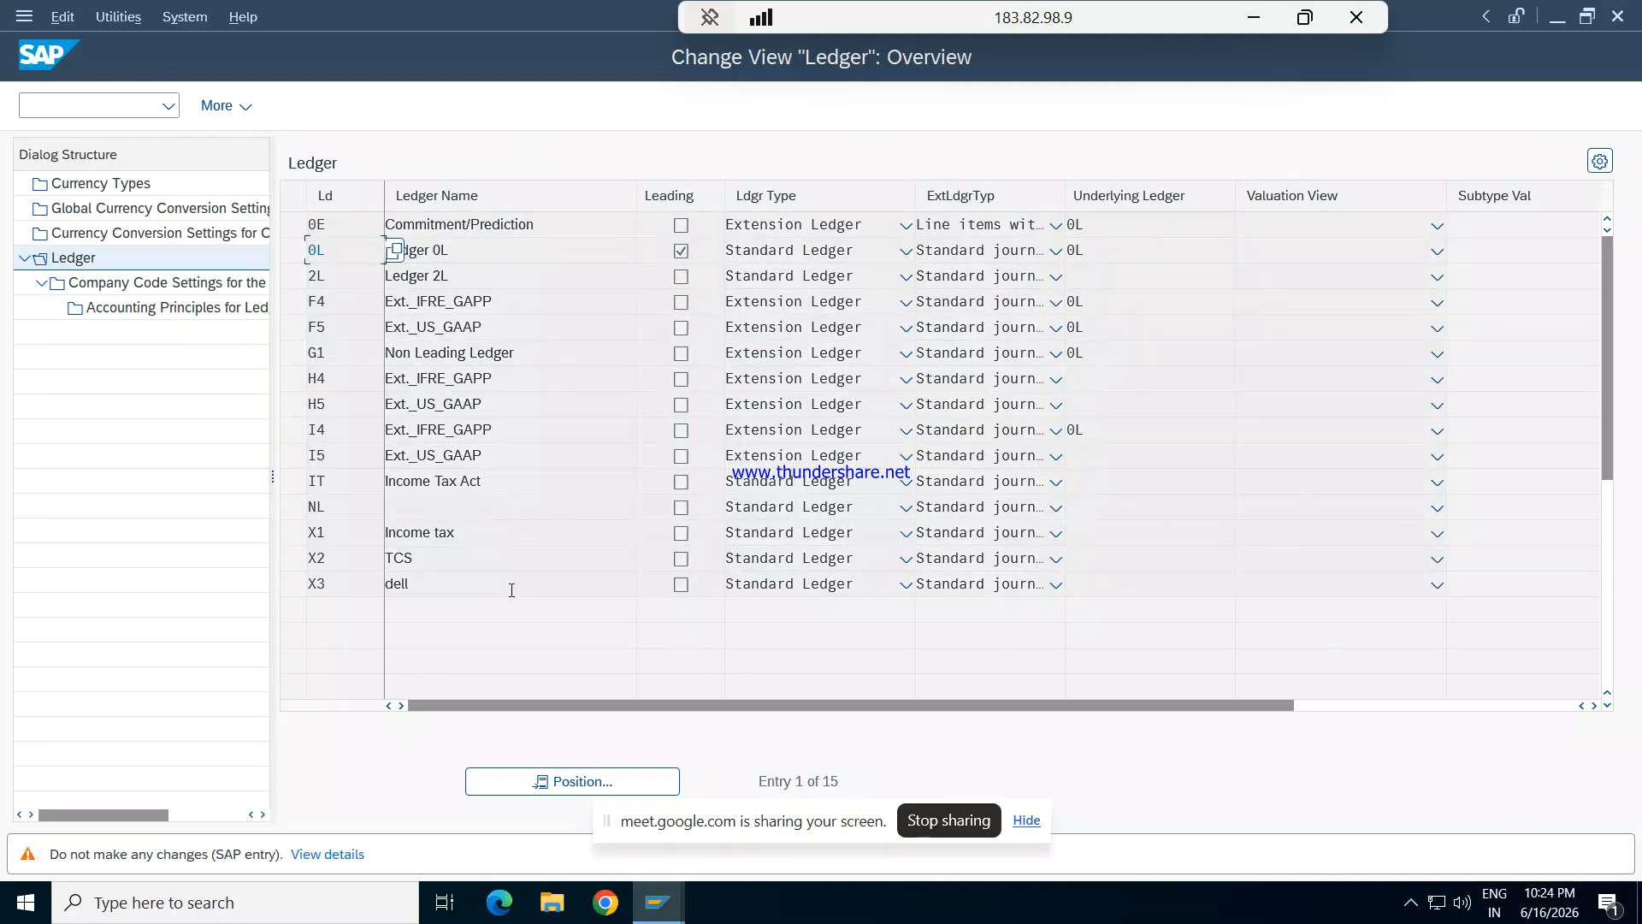
pyautogui.press('Return')
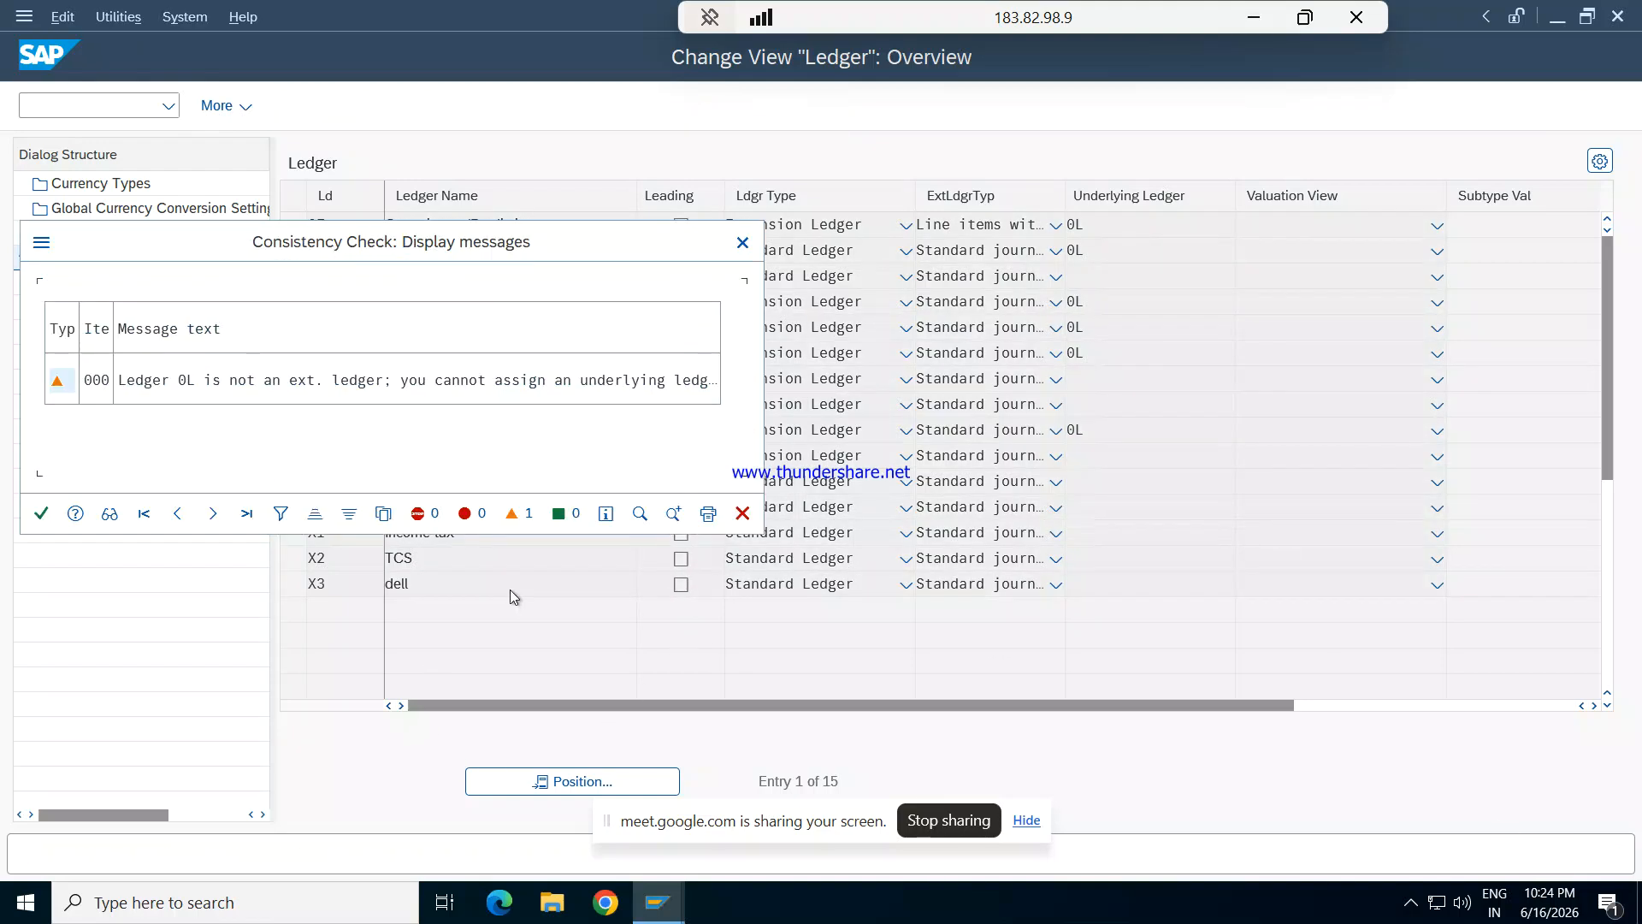
pyautogui.click(43, 513)
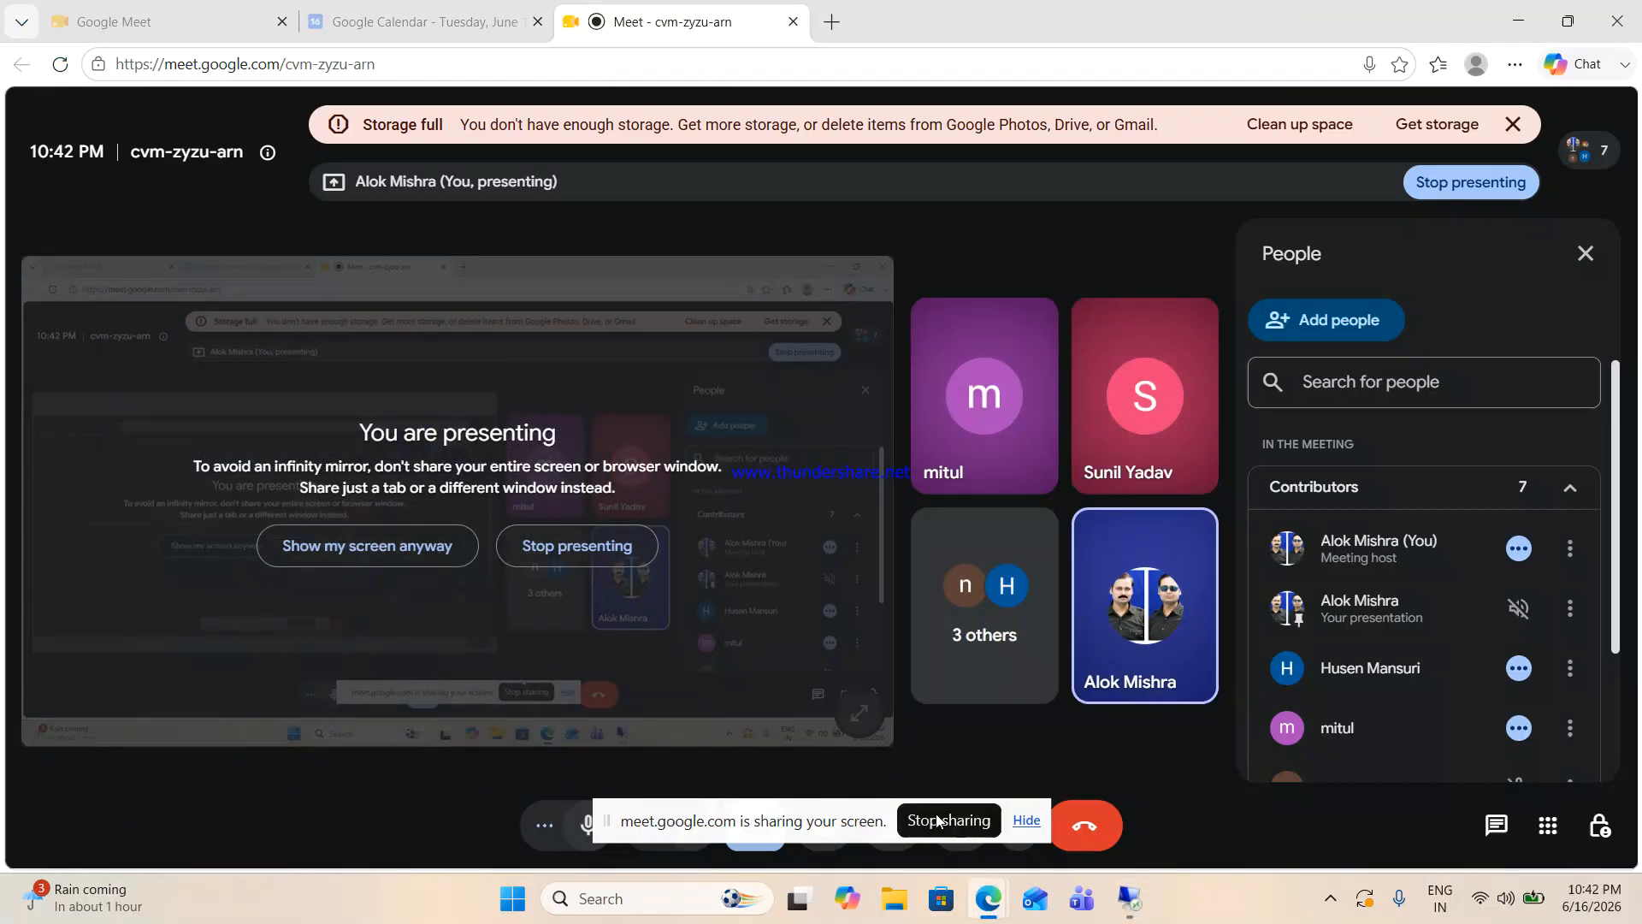
# - Stop sharing the screen in the Google Meet call and open the screen recorder from the hidden system tray icons
pyautogui.click(937, 821)
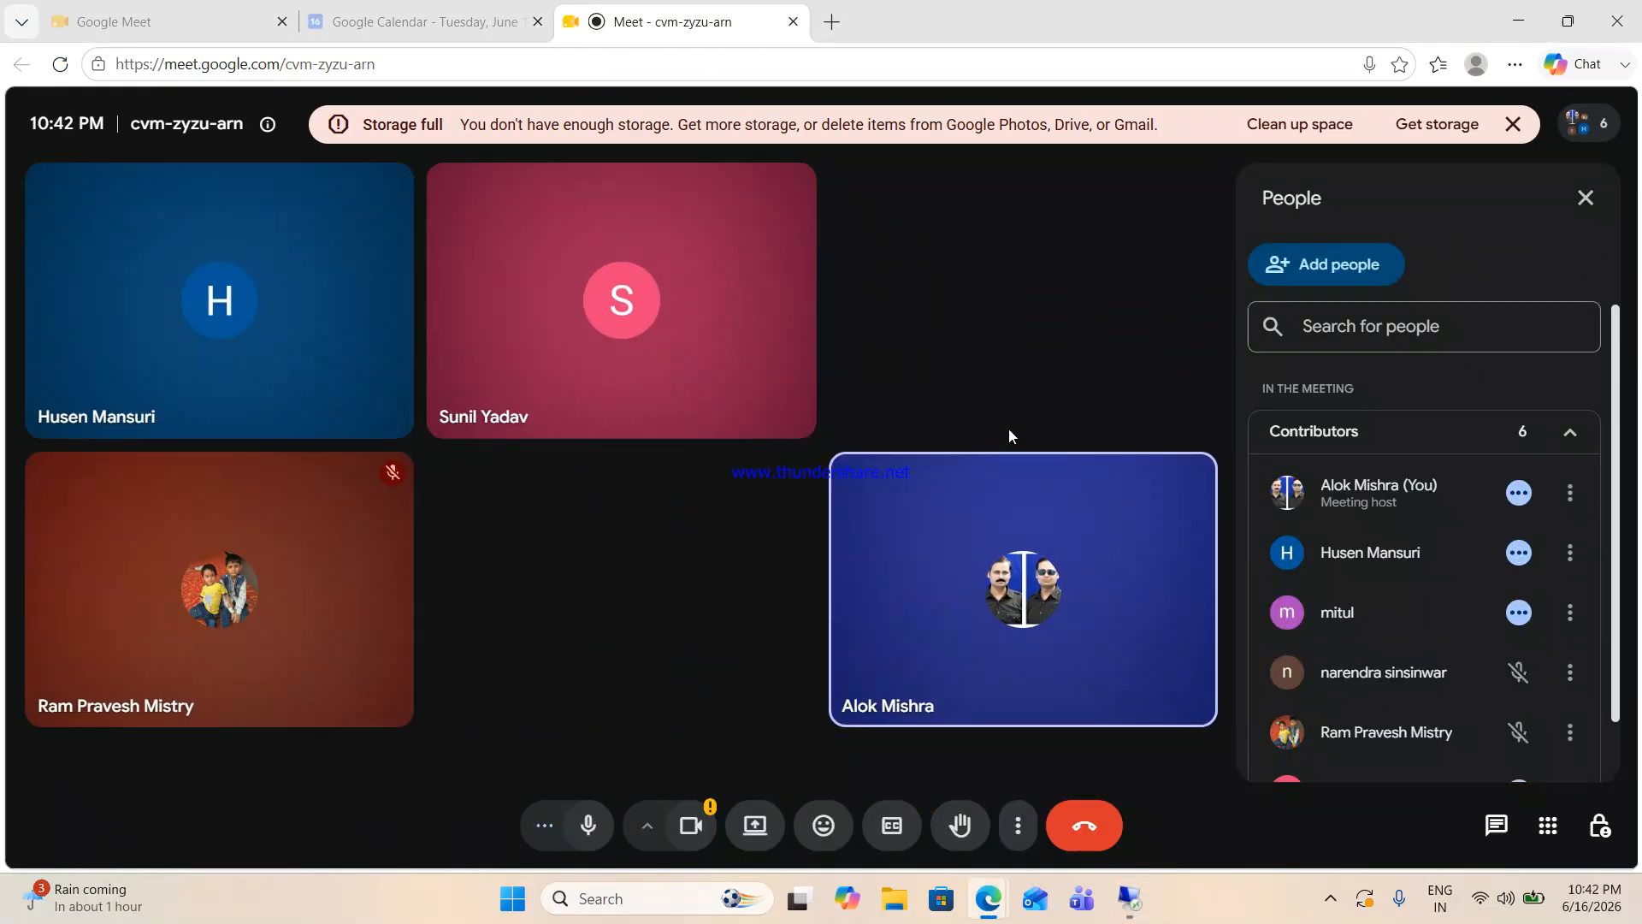
pyautogui.click(1332, 898)
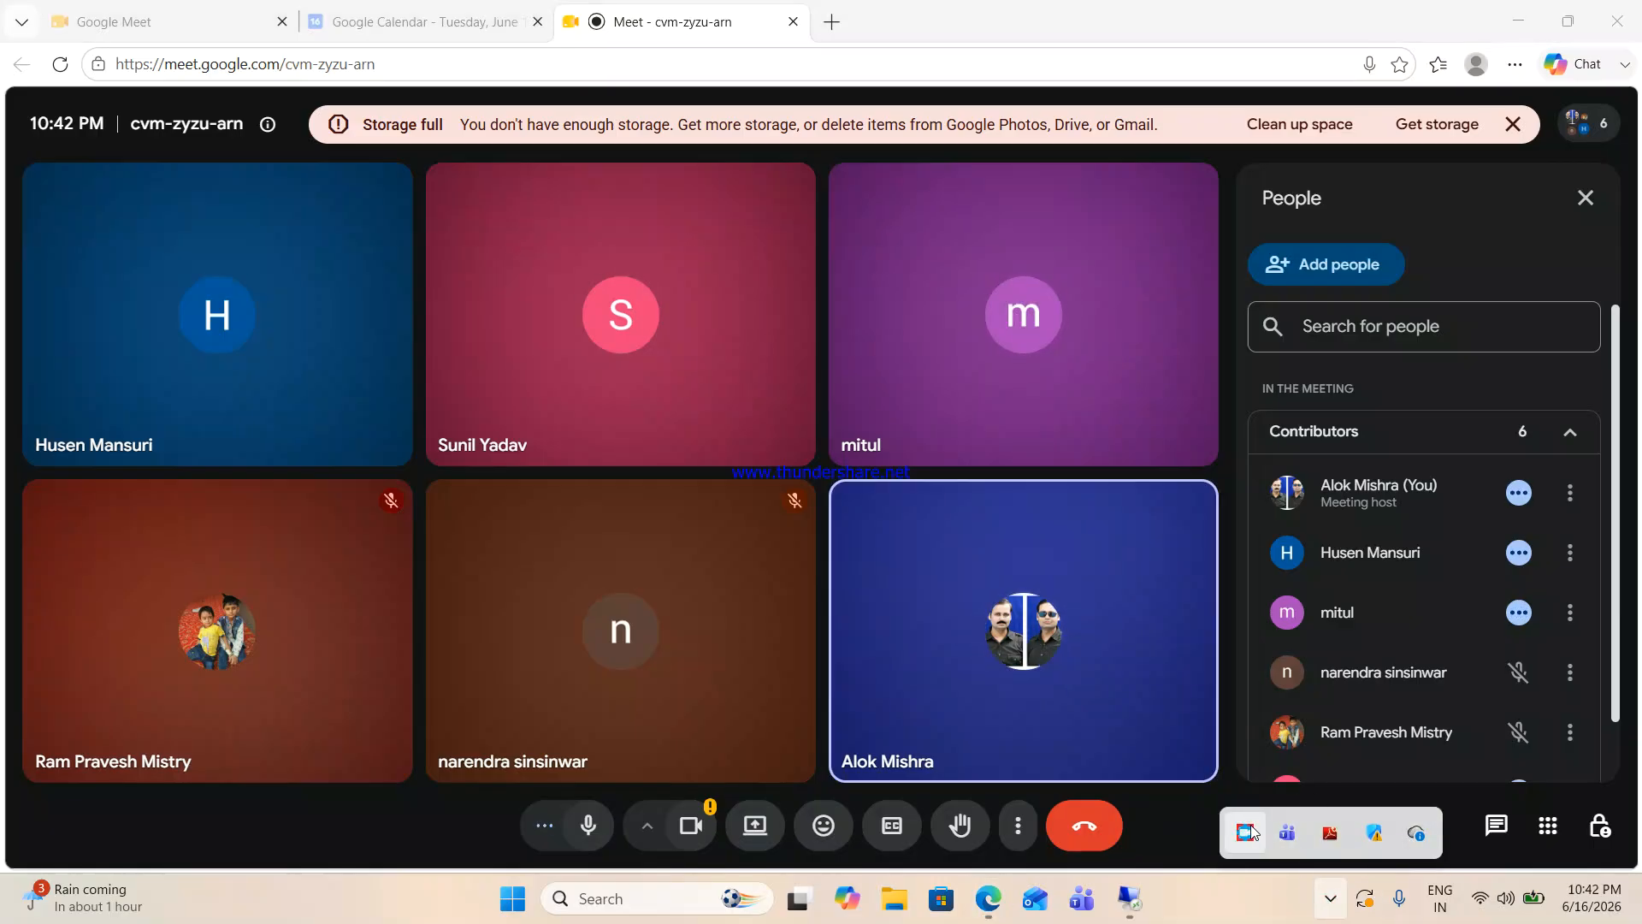
pyautogui.moveTo(1250, 824)
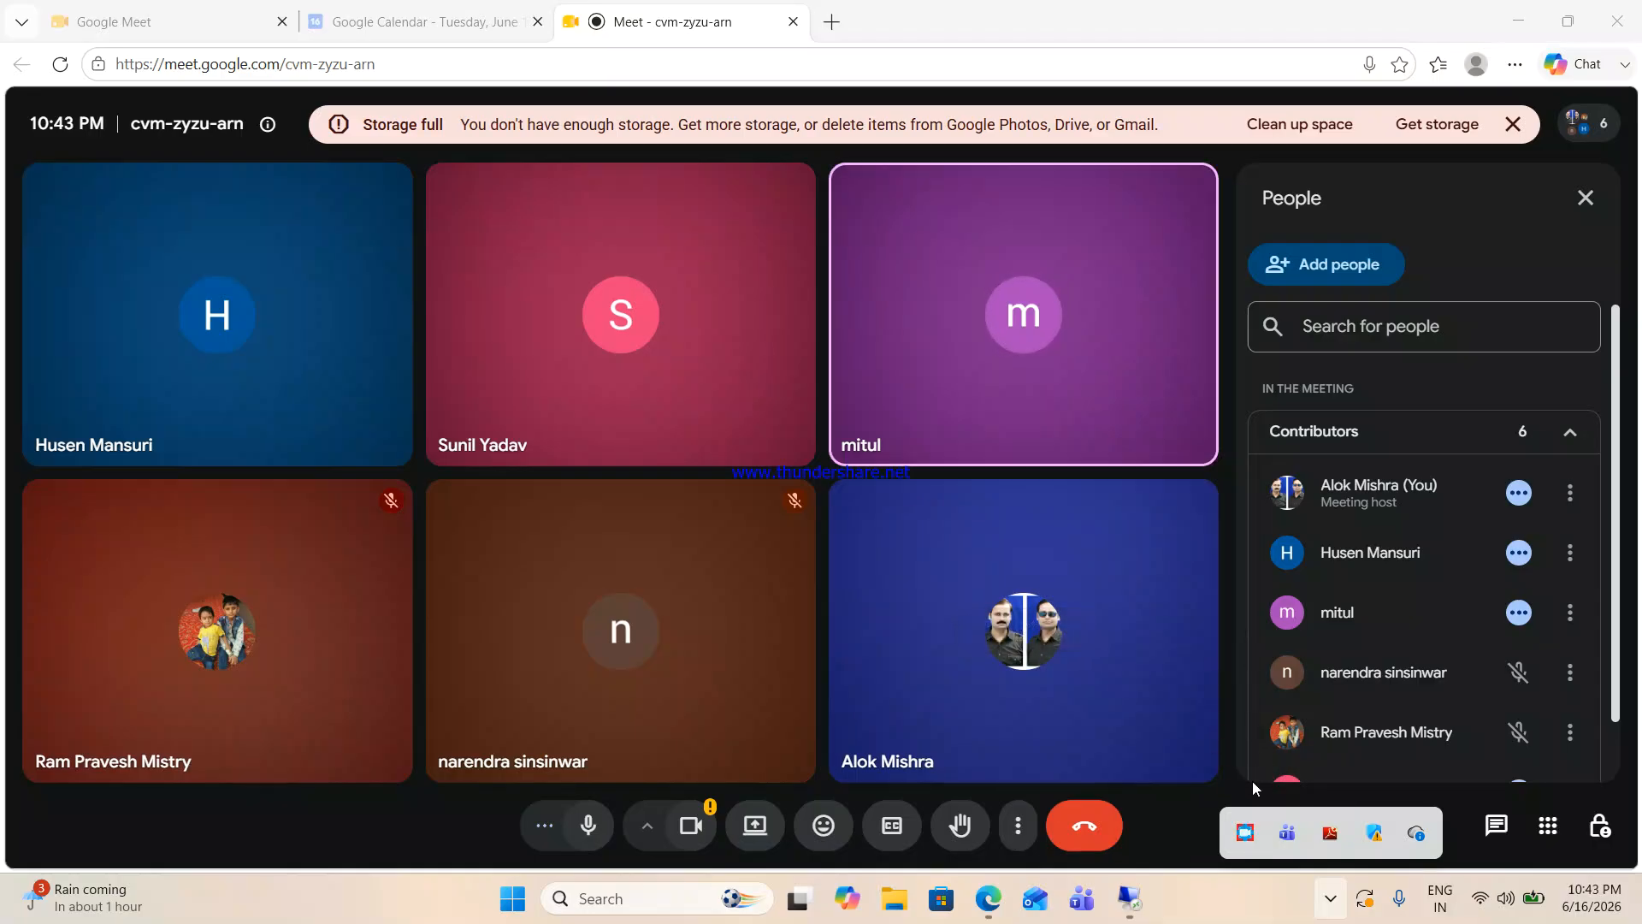
pyautogui.click(1251, 823)
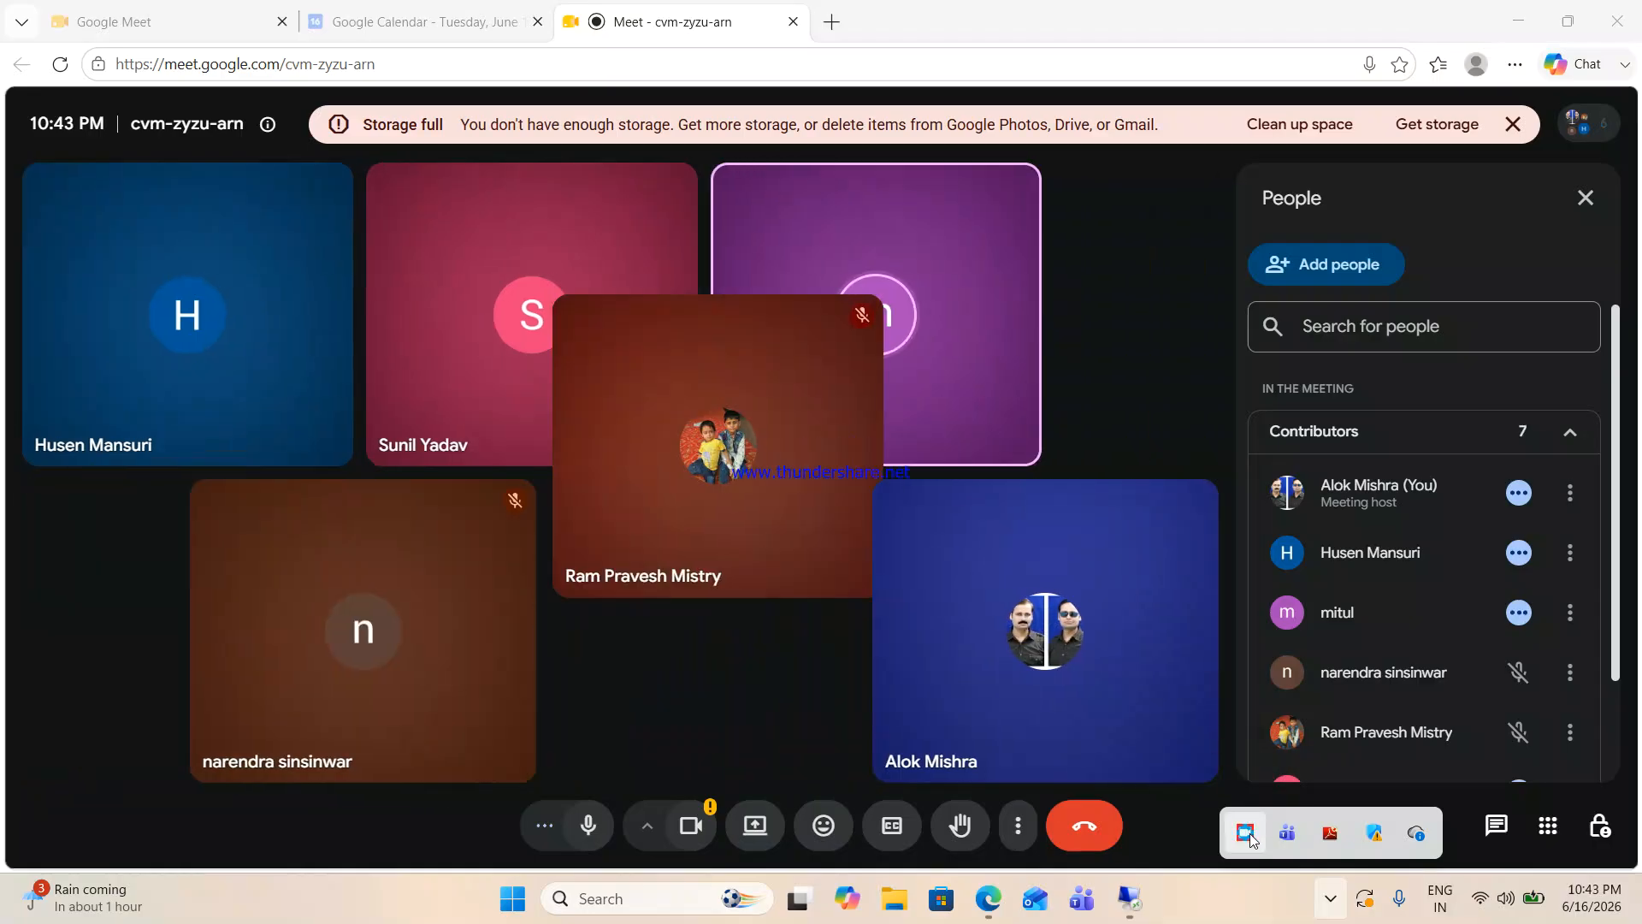